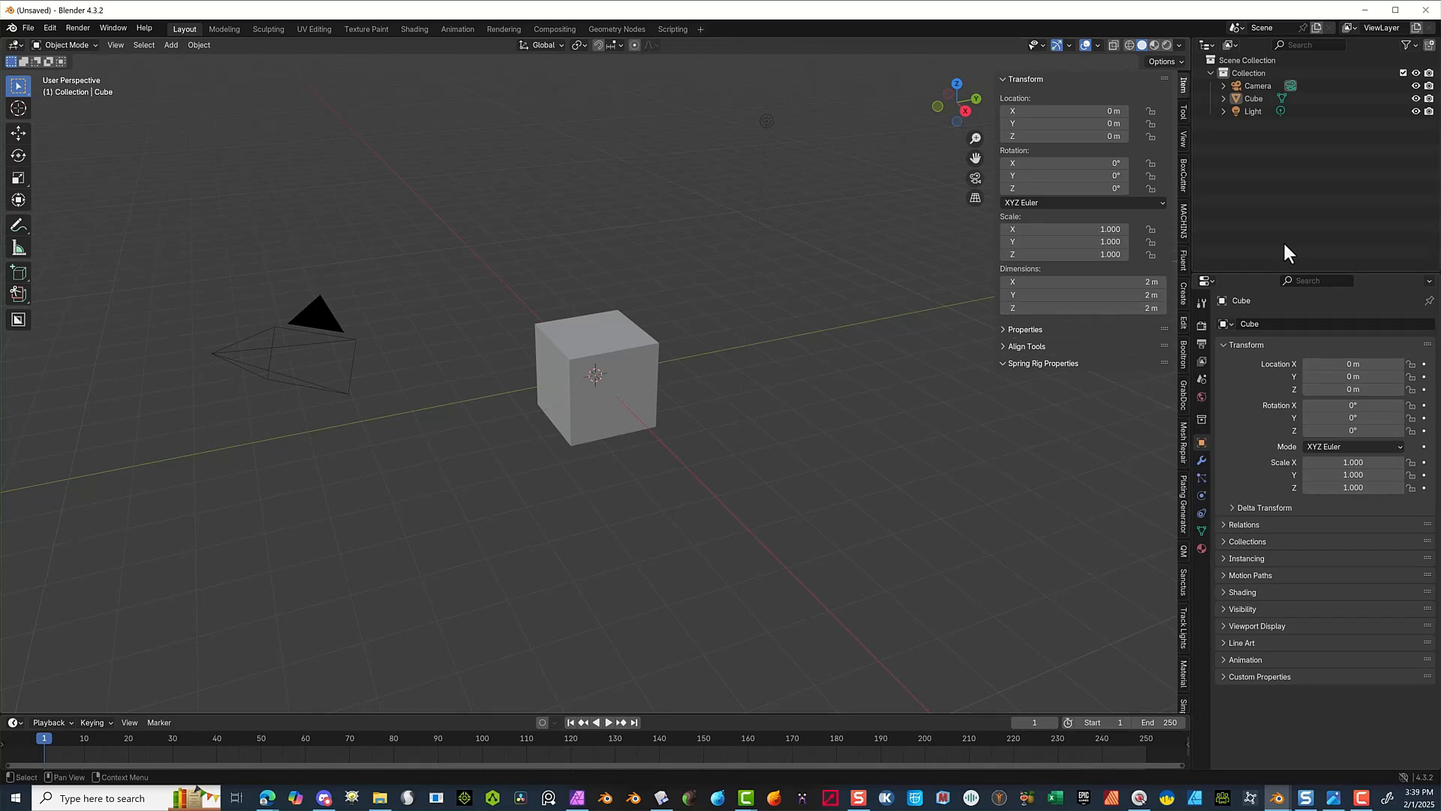
{"action": "middle_click_drag", "start_coordinate": [776, 242], "coordinate": [848, 353]}
{"action": "scroll", "coordinate": [844, 374], "scroll_direction": "down", "scroll_amount": 4}
{"action": "scroll", "coordinate": [846, 380], "scroll_direction": "up", "scroll_amount": 5}
{"action": "scroll", "coordinate": [848, 380], "scroll_direction": "down", "scroll_amount": 3}
{"action": "scroll", "coordinate": [808, 386], "scroll_direction": "up", "scroll_amount": 3}
{"action": "scroll", "coordinate": [811, 386], "scroll_direction": "down", "scroll_amount": 4}
{"action": "scroll", "coordinate": [832, 387], "scroll_direction": "up", "scroll_amount": 2}
{"action": "scroll", "coordinate": [813, 371], "scroll_direction": "up", "scroll_amount": 3}
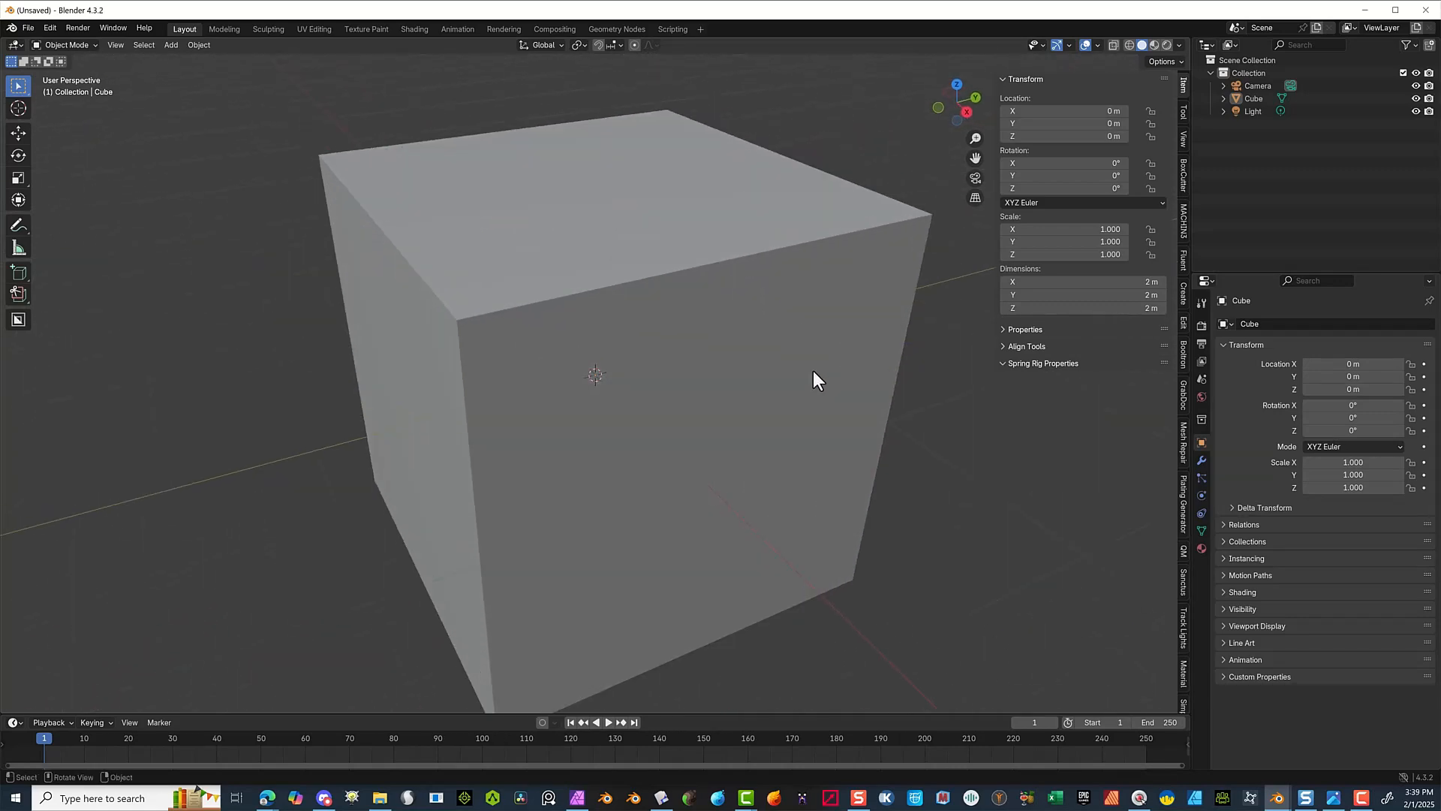
{"action": "scroll", "coordinate": [812, 371], "scroll_direction": "down", "scroll_amount": 3}
{"action": "scroll", "coordinate": [811, 371], "scroll_direction": "down", "scroll_amount": 2}
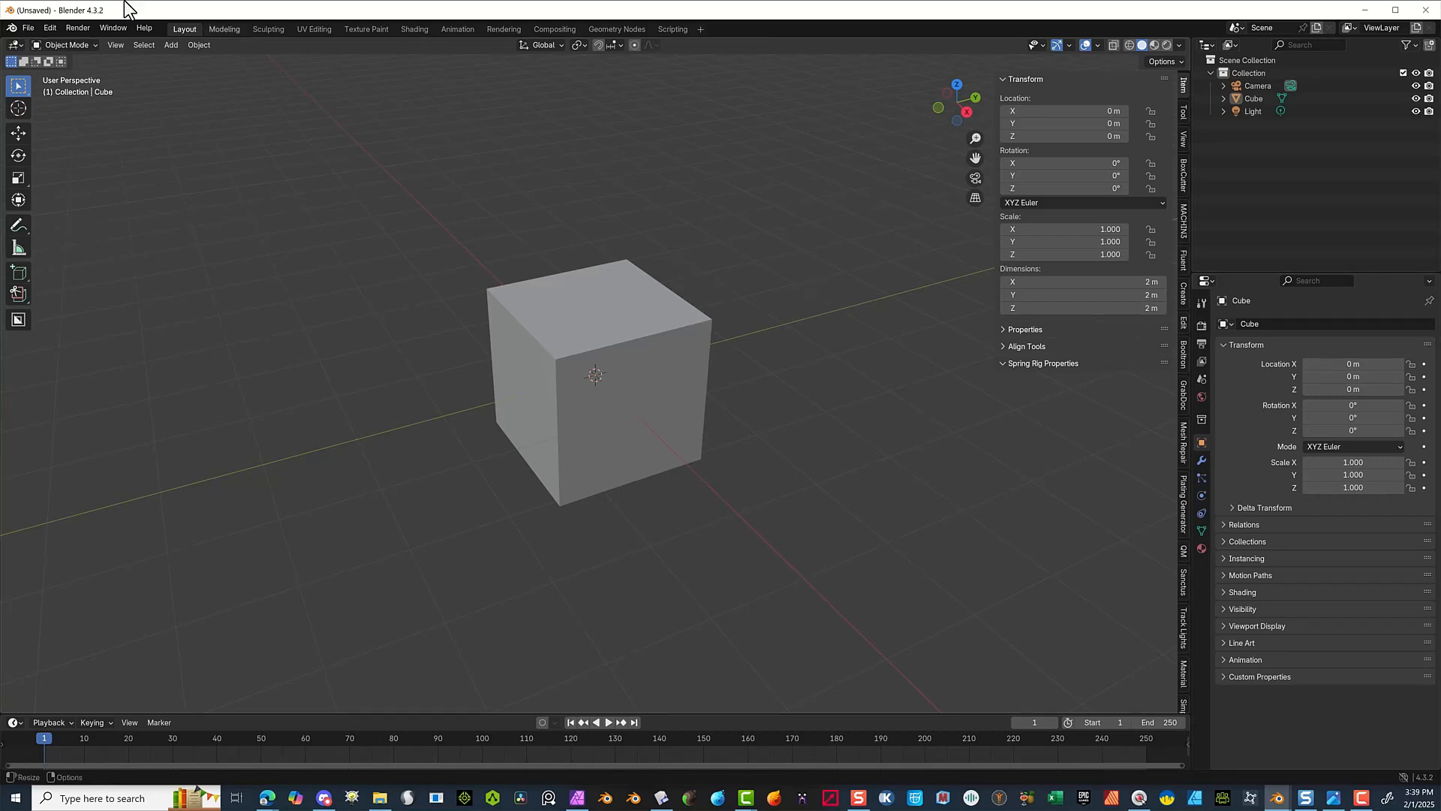
{"action": "middle_click_drag", "start_coordinate": [741, 267], "coordinate": [741, 331]}
{"action": "scroll", "coordinate": [650, 338], "scroll_direction": "up", "scroll_amount": 3}
{"action": "scroll", "coordinate": [650, 337], "scroll_direction": "up", "scroll_amount": 1}
{"action": "scroll", "coordinate": [647, 331], "scroll_direction": "down", "scroll_amount": 1}
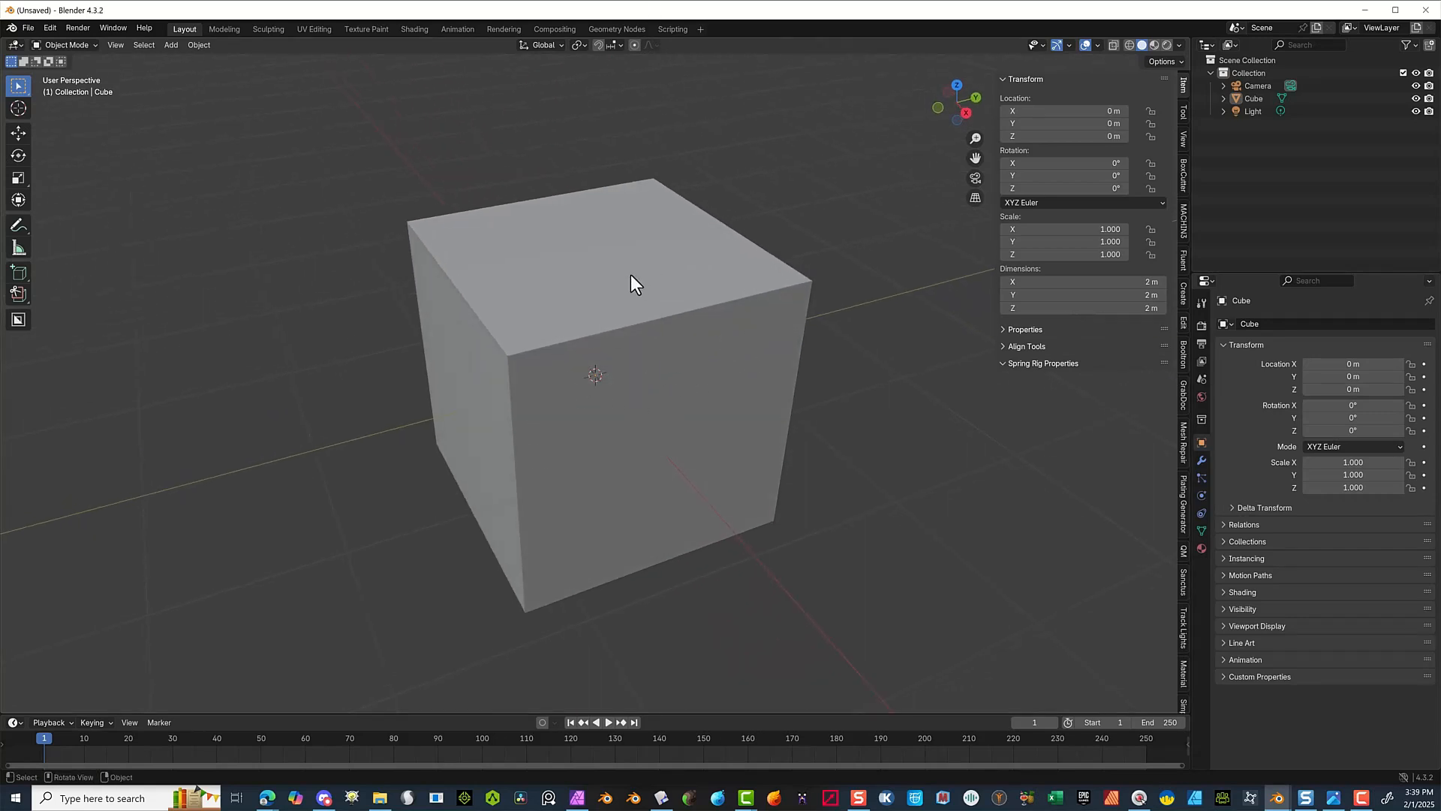
{"action": "scroll", "coordinate": [631, 273], "scroll_direction": "down", "scroll_amount": 6}
{"action": "middle_click_drag", "start_coordinate": [656, 299], "coordinate": [484, 309]}
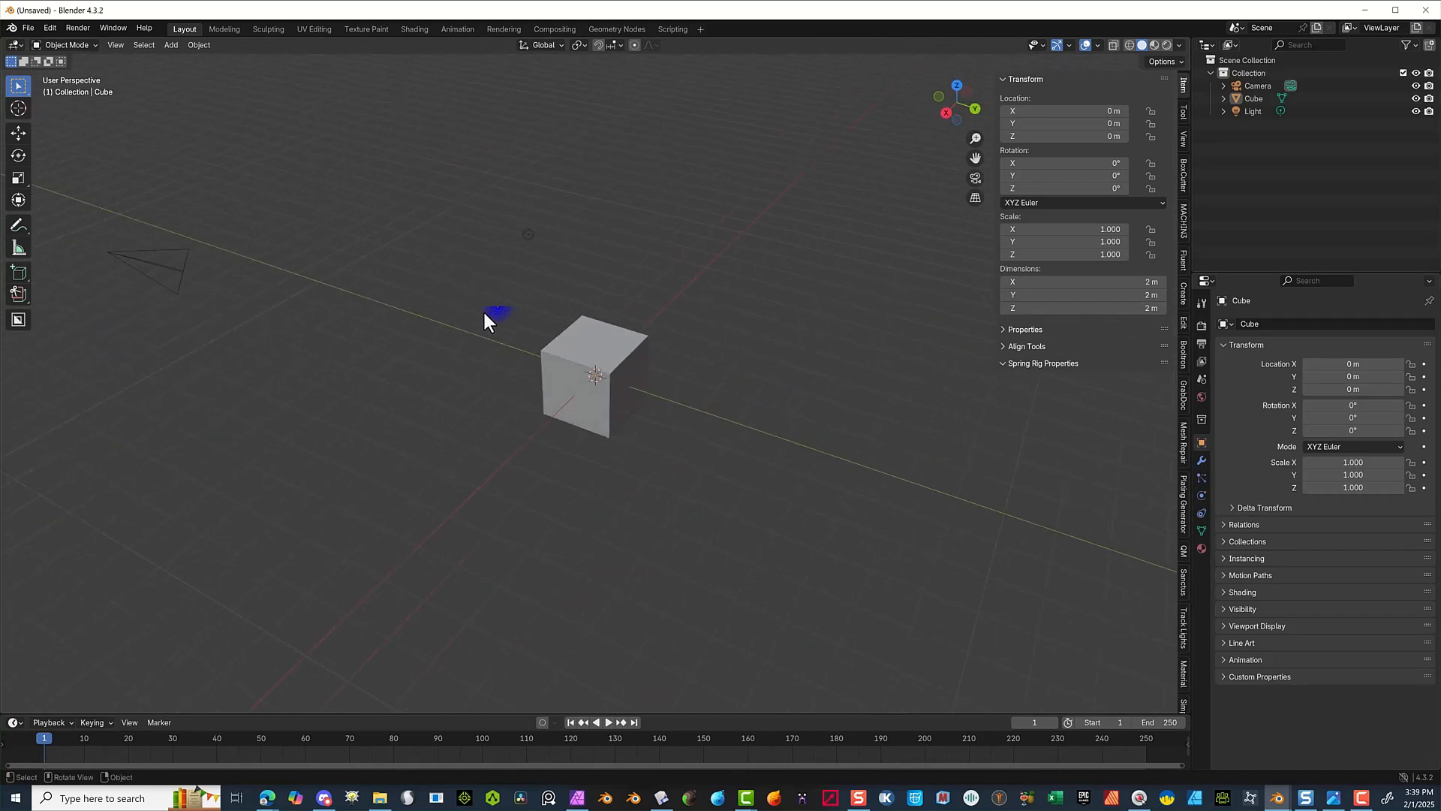
- Start a Wavefront OBJ import and choose Floor Panel 1b.obj in the spaceship plasticity forms folder
{"action": "left_click", "coordinate": [28, 27]}
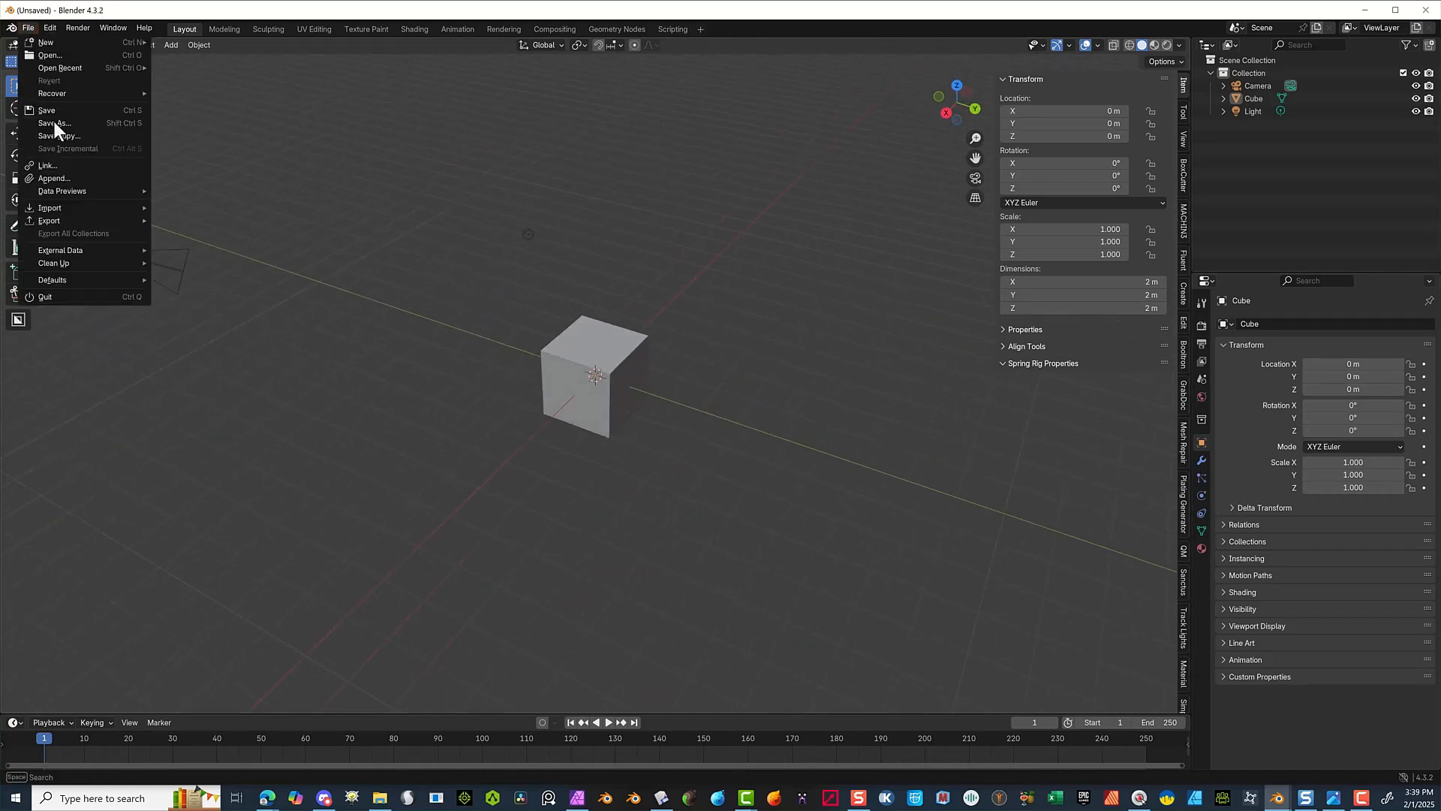
{"action": "mouse_move", "coordinate": [74, 210]}
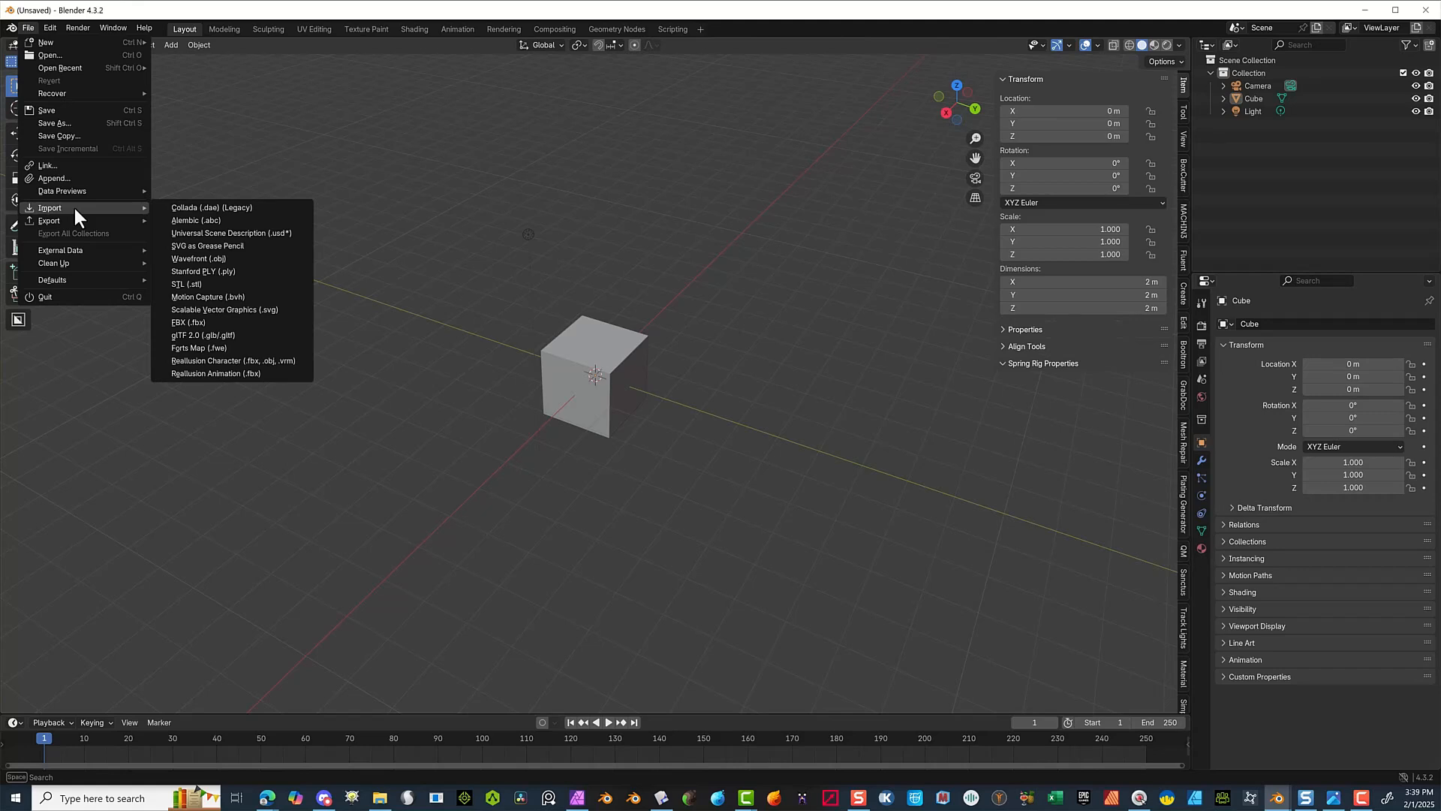
{"action": "left_click", "coordinate": [239, 258]}
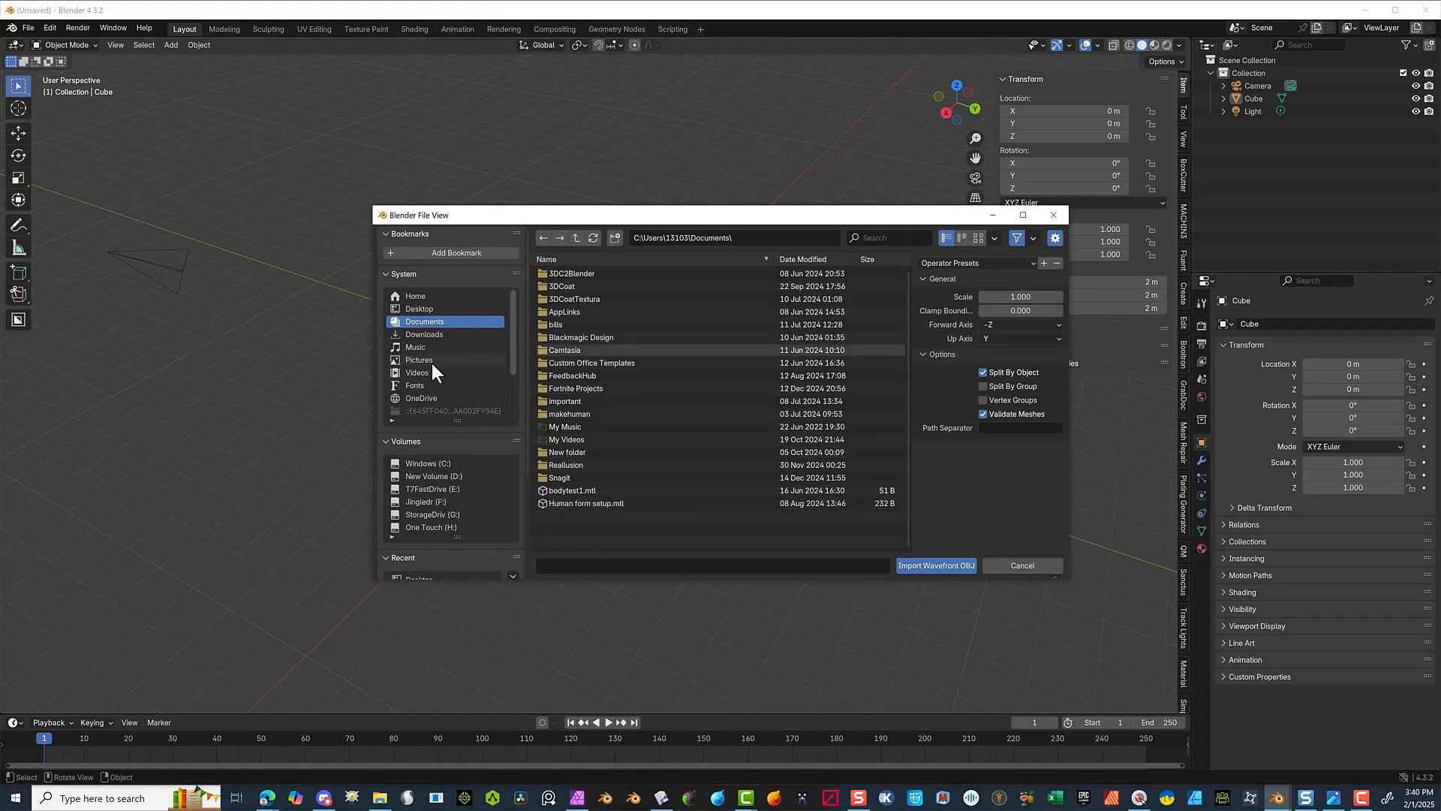
{"action": "left_click", "coordinate": [443, 475]}
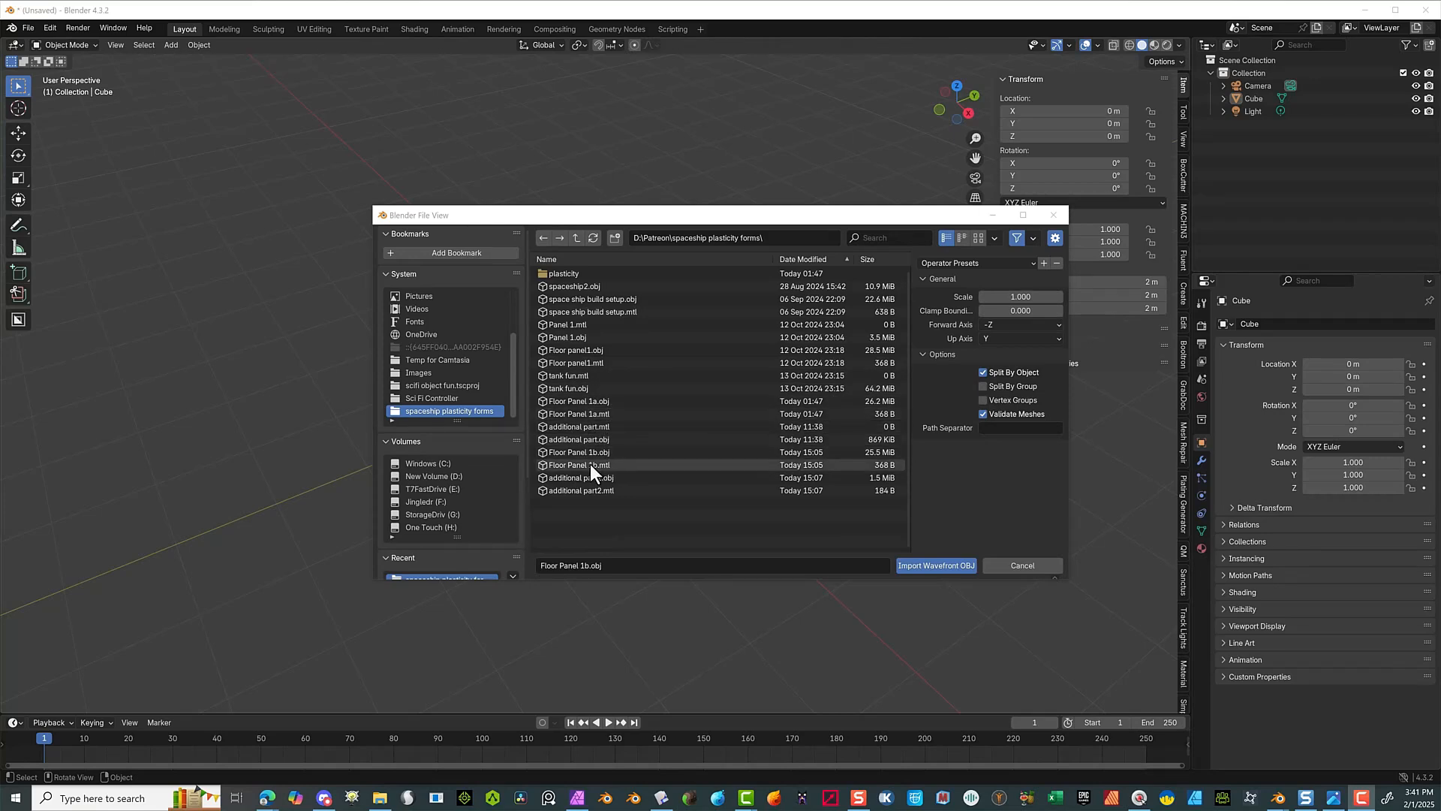
{"action": "left_click", "coordinate": [574, 452]}
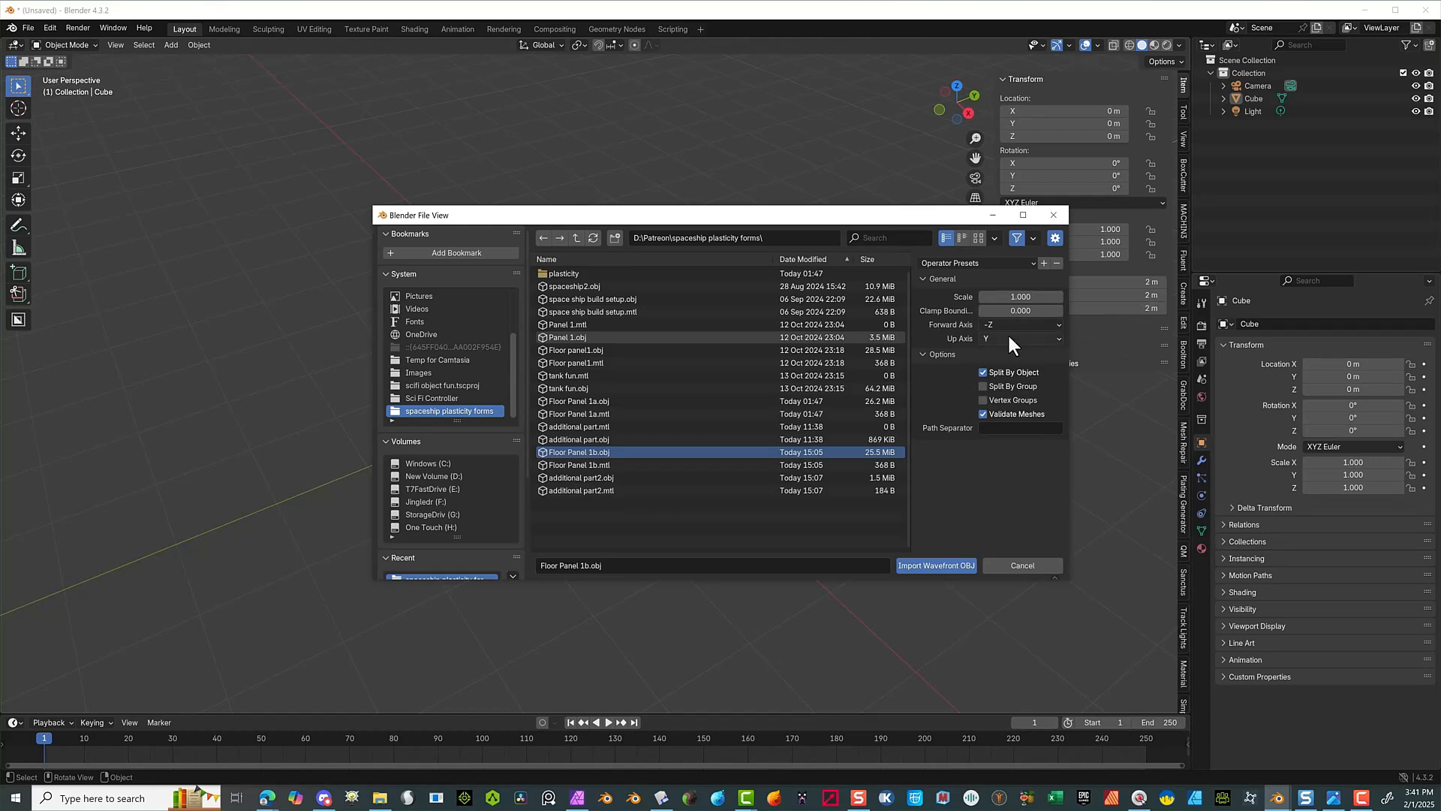
- Set the OBJ import scale to 0.5 and the up axis to Z
{"action": "left_click", "coordinate": [1010, 297]}
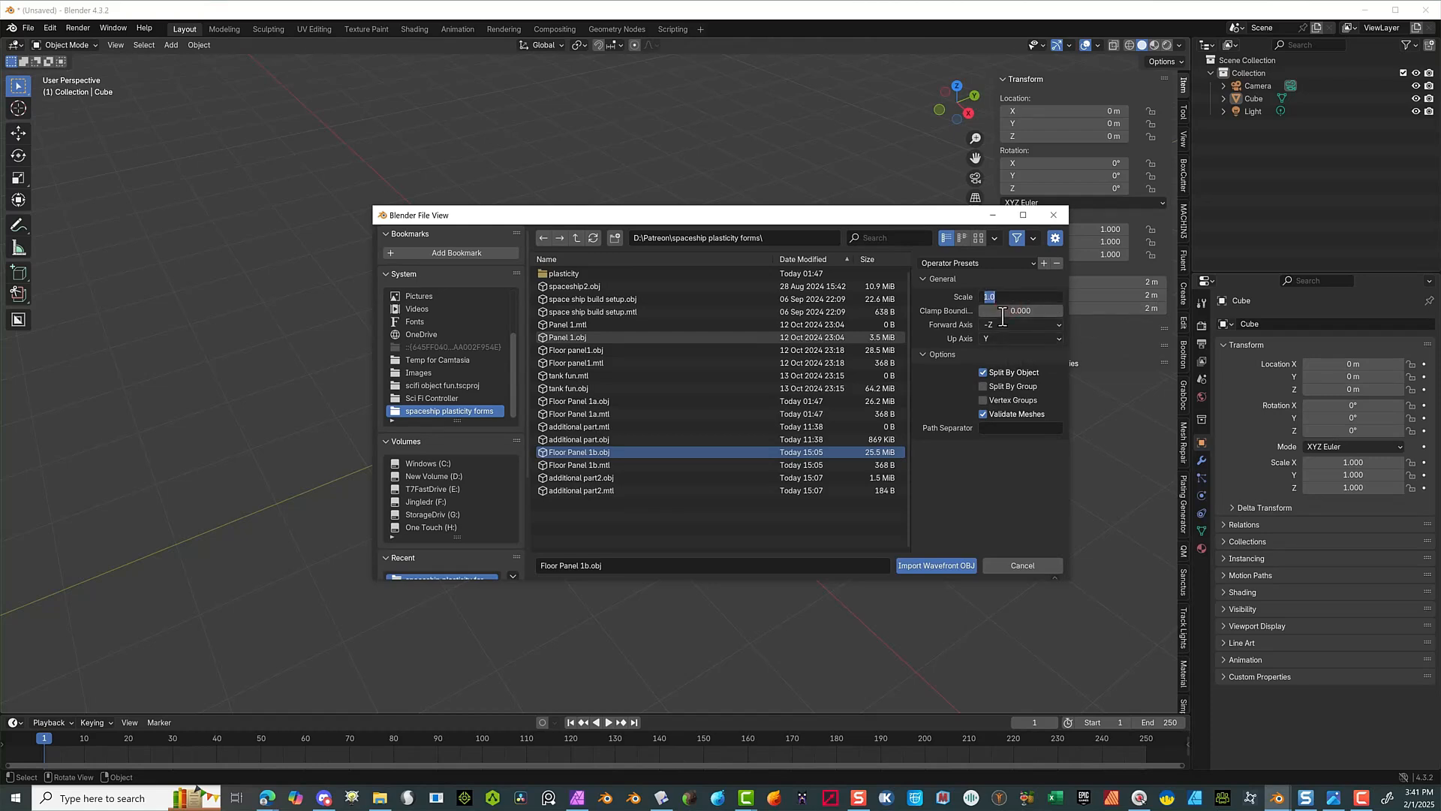
{"action": "type", "text": ".5"}
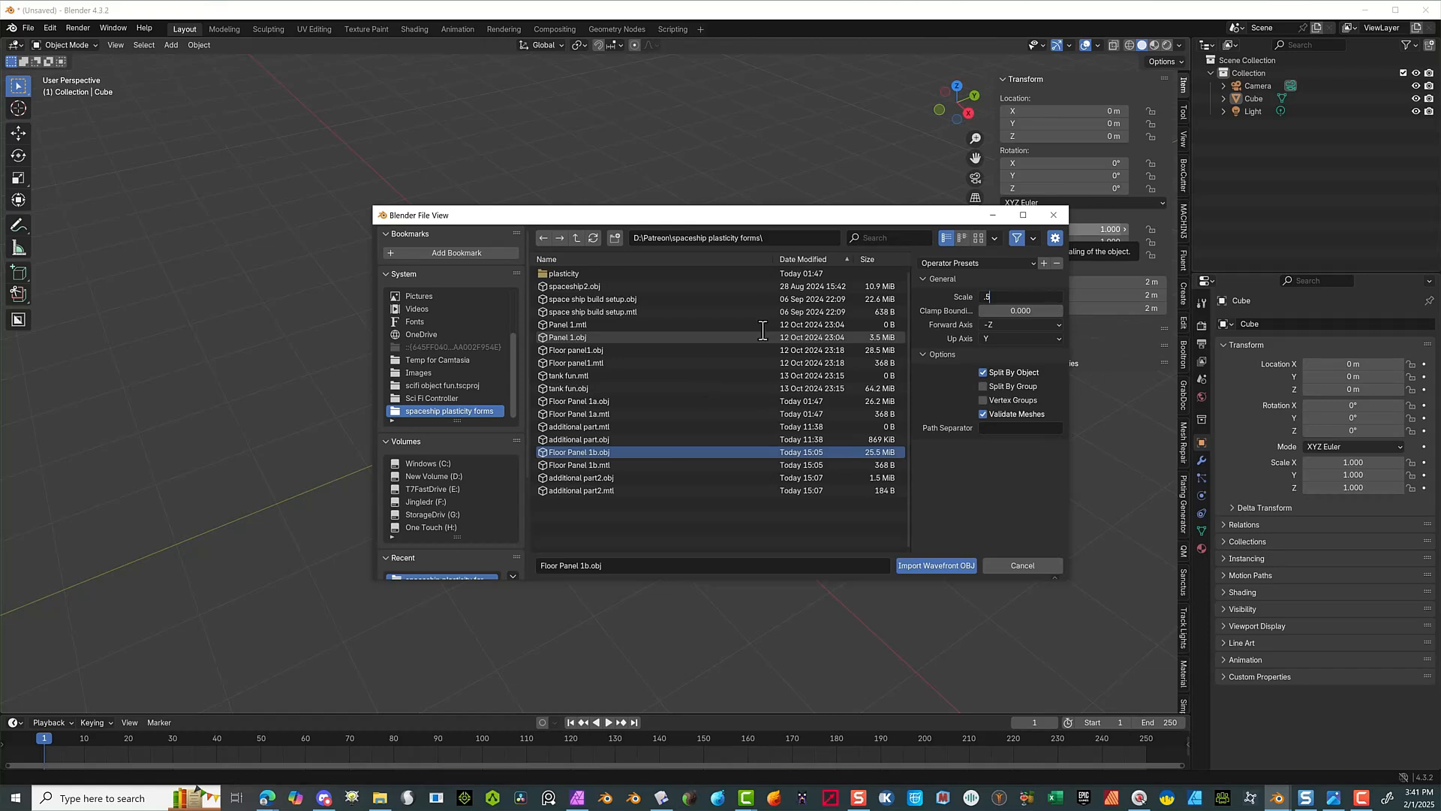
{"action": "key", "text": "Return"}
{"action": "left_click", "coordinate": [1005, 337]}
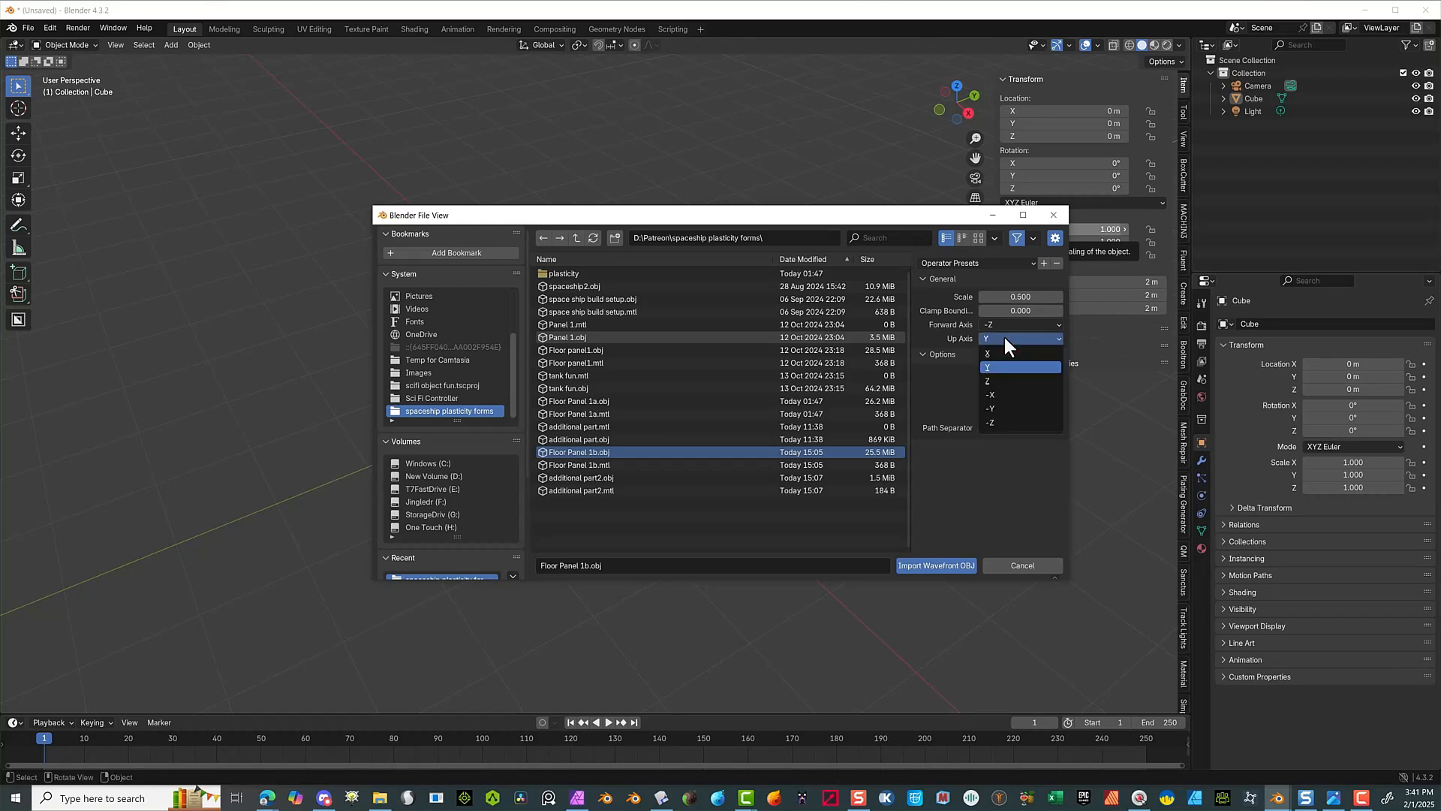
{"action": "left_click", "coordinate": [1010, 378]}
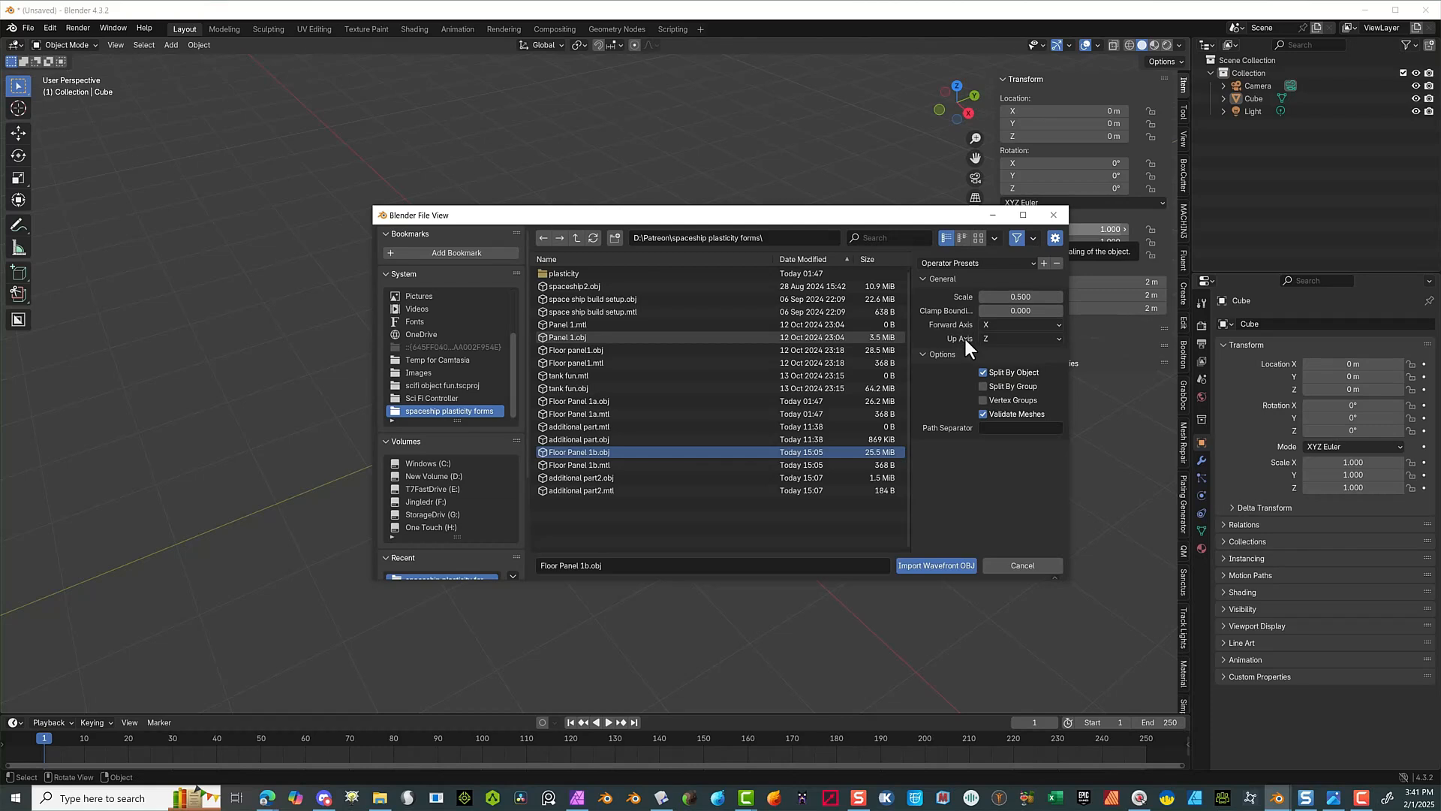
- Try importing Floor Panel 1b.obj with the forward axis set to Y, and undo that import
{"action": "left_click", "coordinate": [998, 322]}
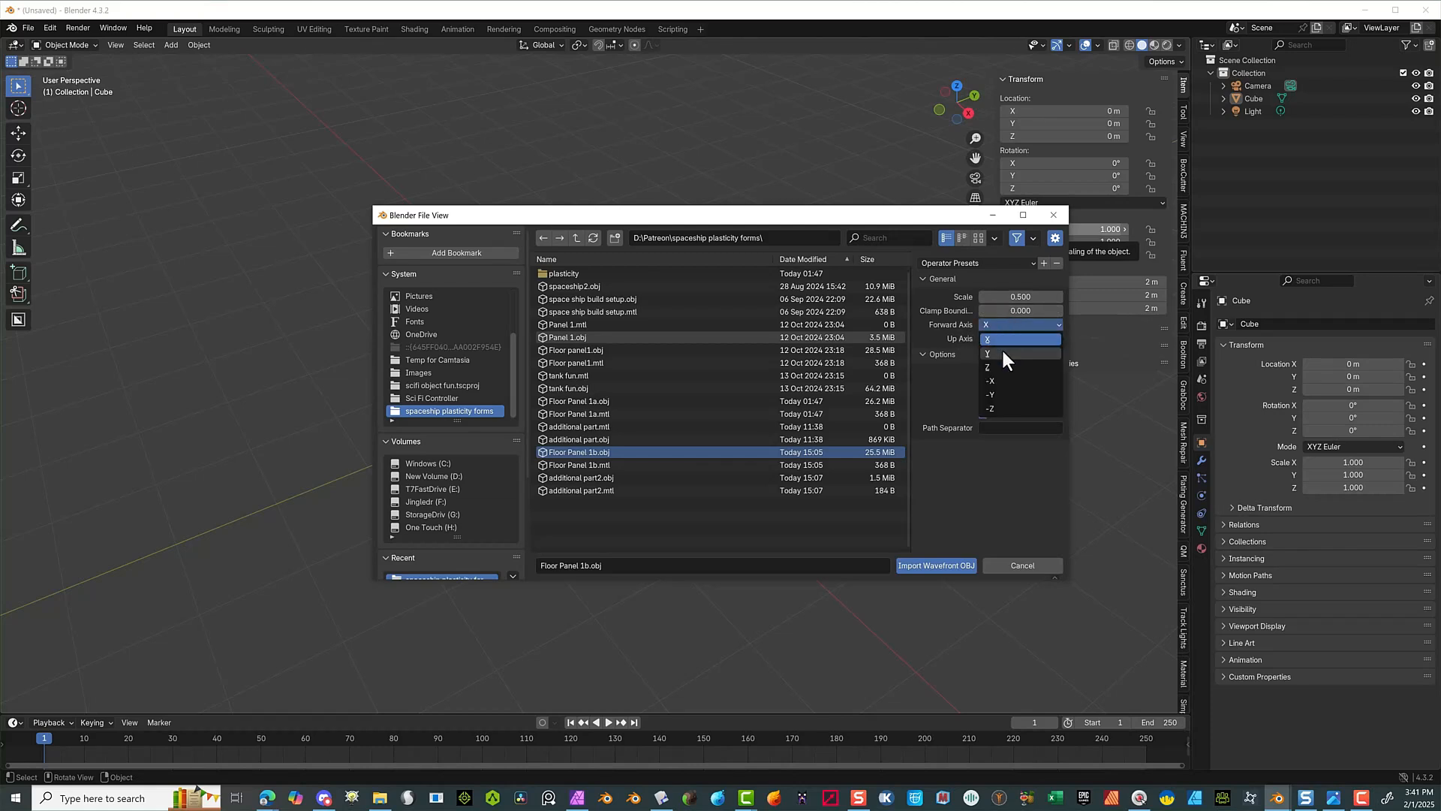
{"action": "left_click", "coordinate": [1001, 348]}
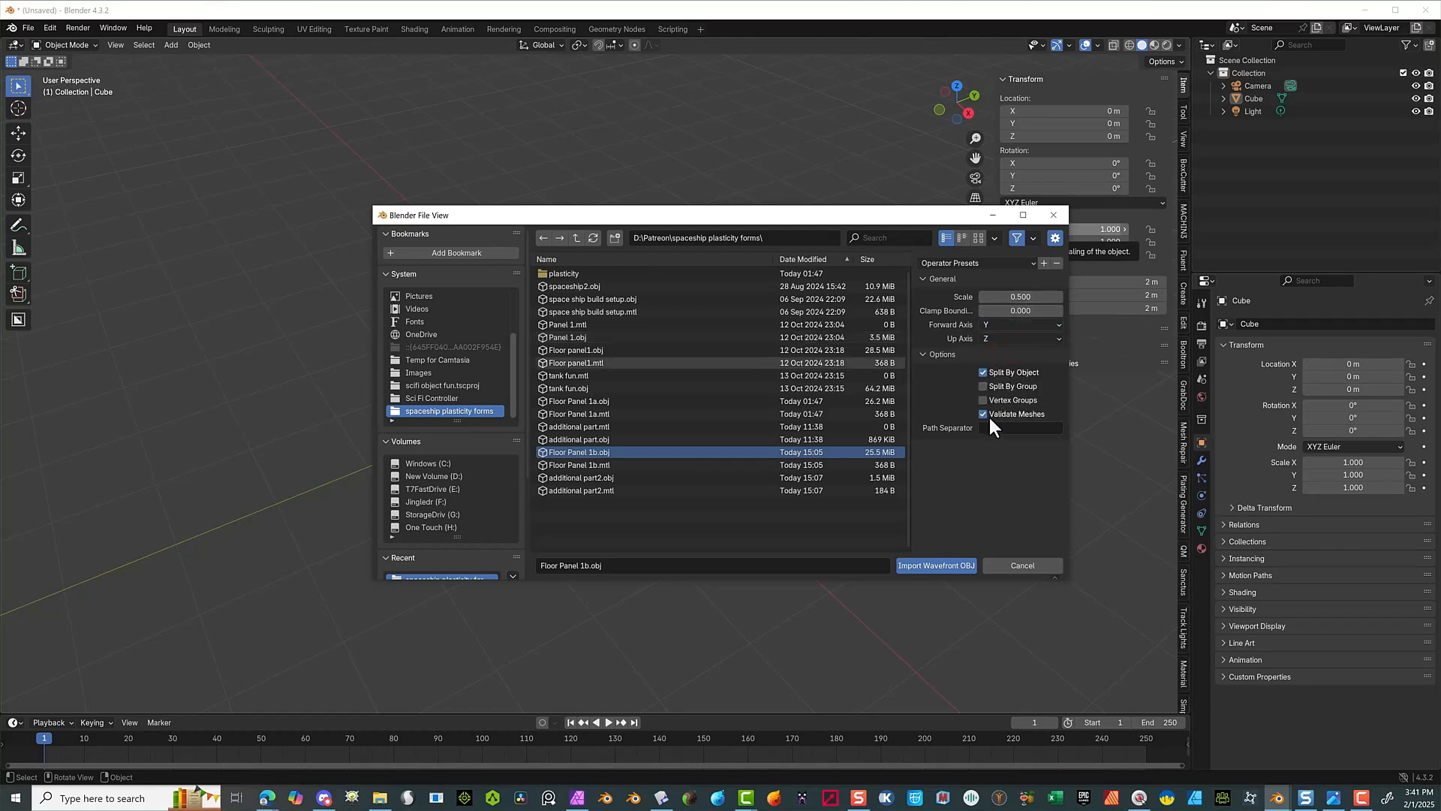
{"action": "left_click", "coordinate": [938, 566]}
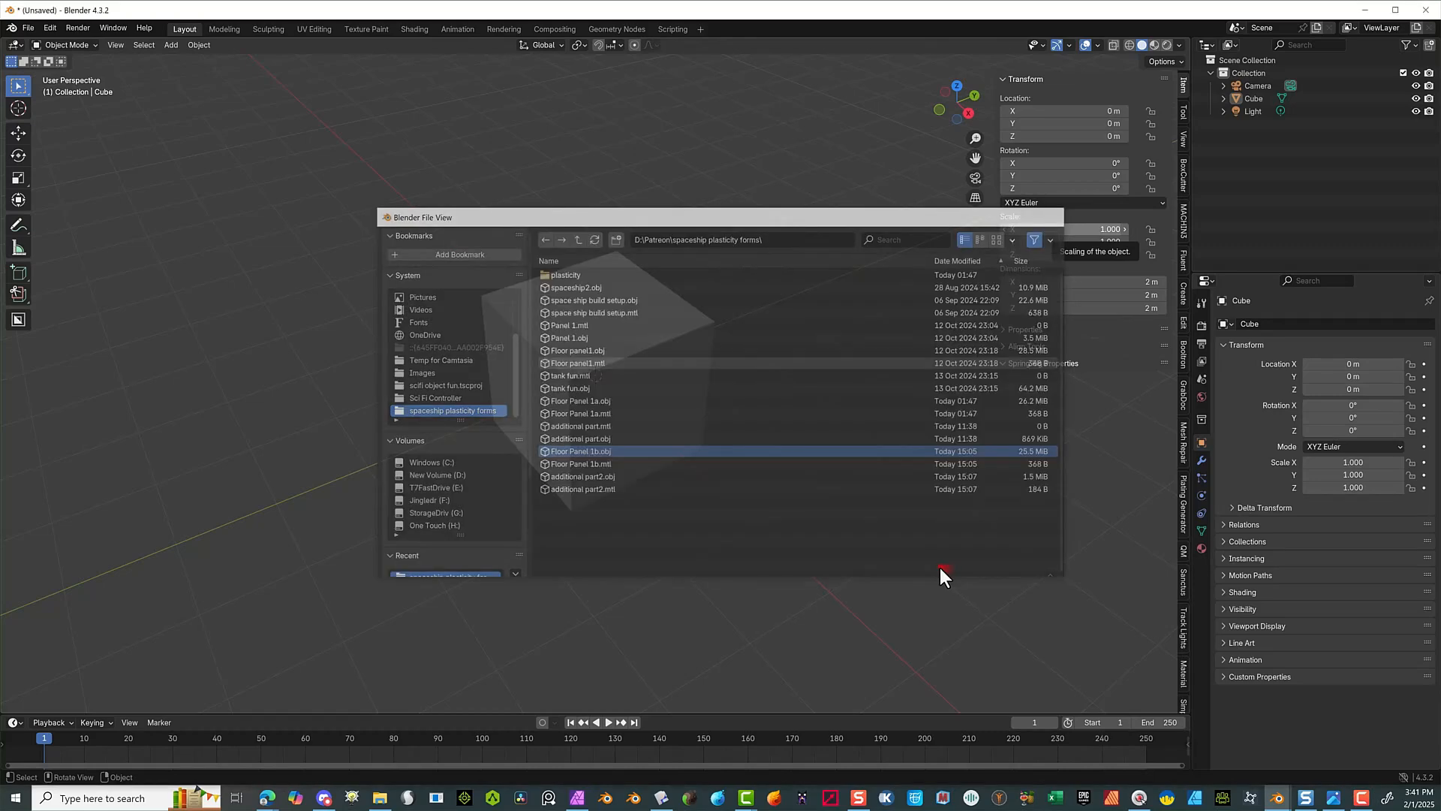
{"action": "middle_click_drag", "start_coordinate": [683, 406], "coordinate": [754, 405]}
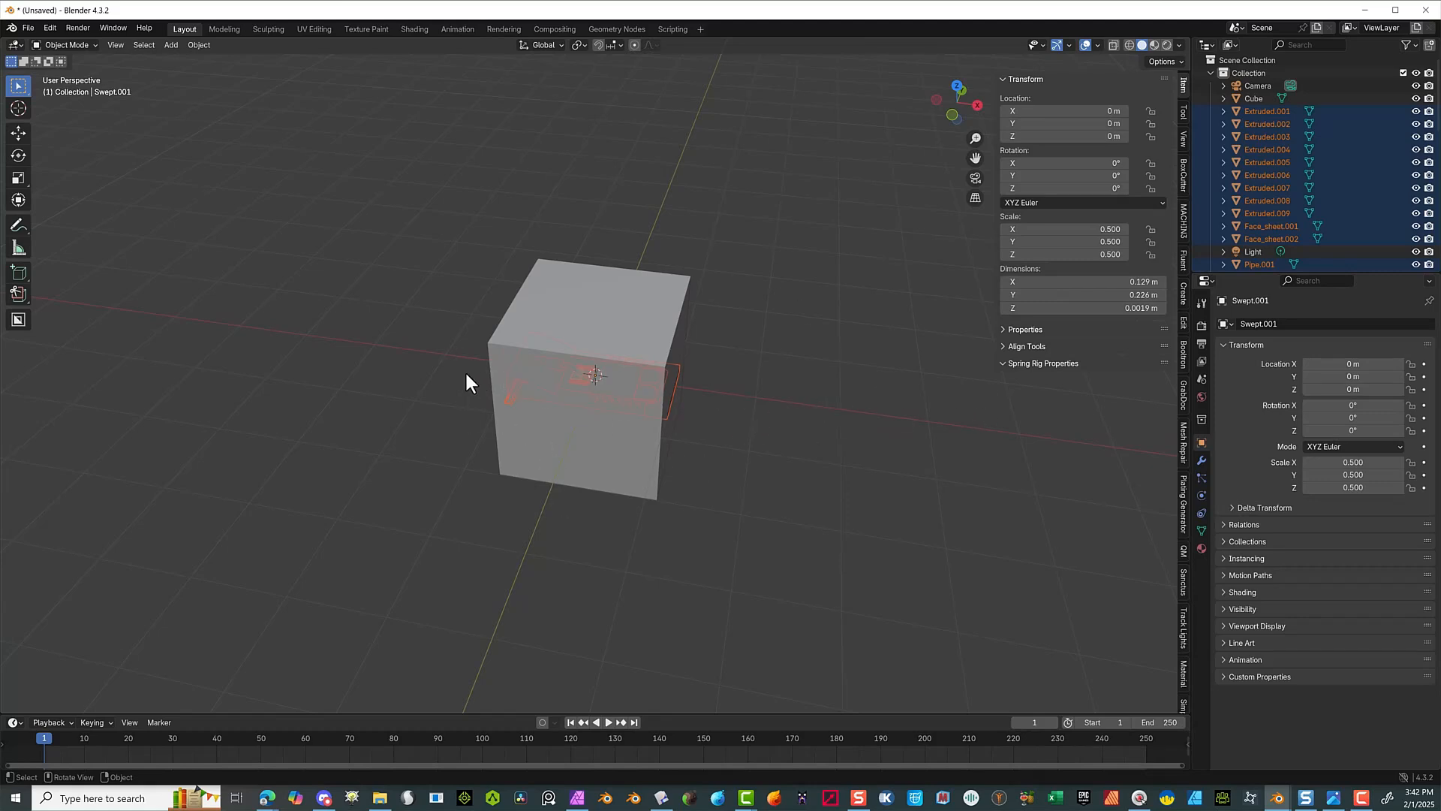
{"action": "key", "text": "ctrl+z"}
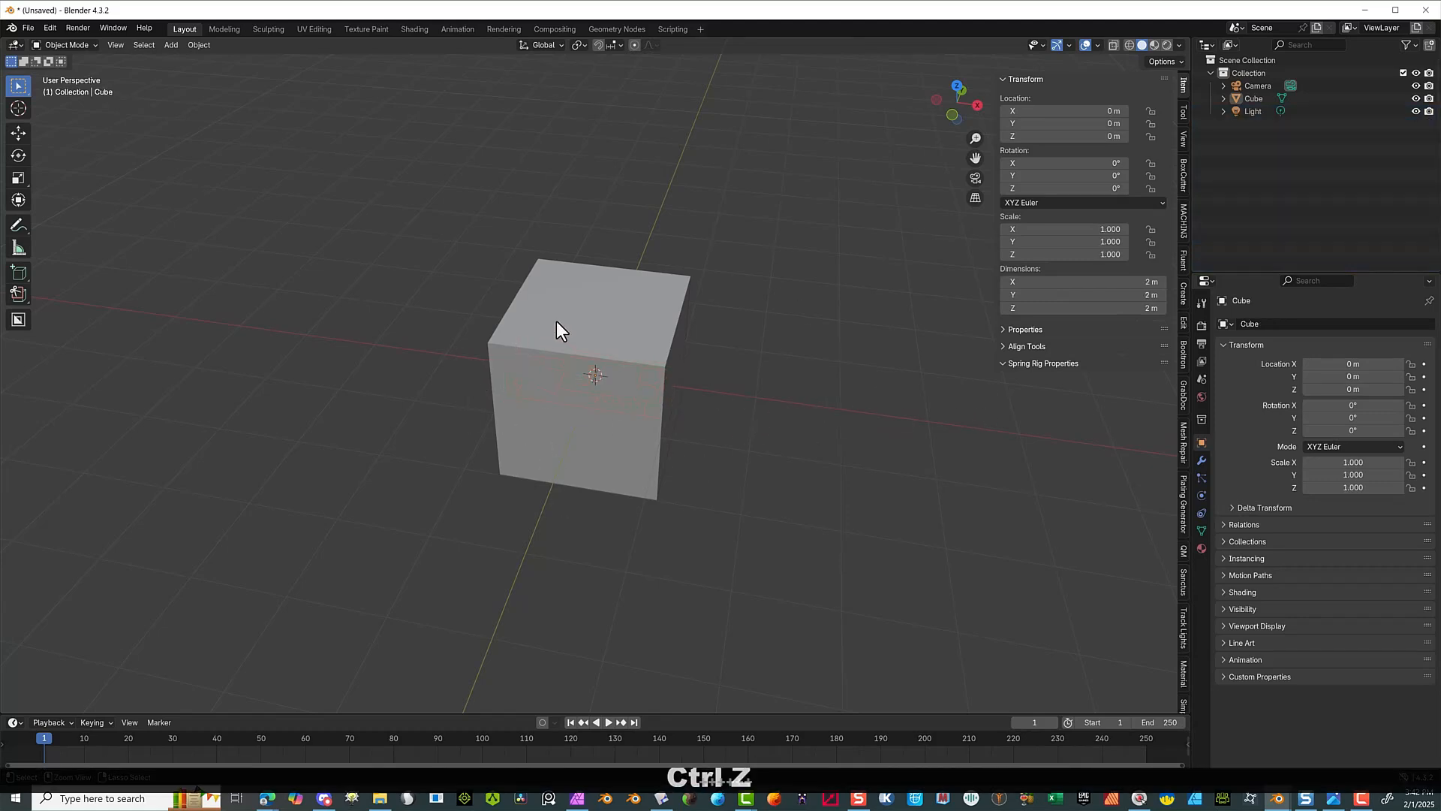
- Try importing Floor Panel 1b.obj as Wavefront OBJ with the forward axis set to X, and undo that import
{"action": "left_click", "coordinate": [27, 28]}
{"action": "mouse_move", "coordinate": [61, 207]}
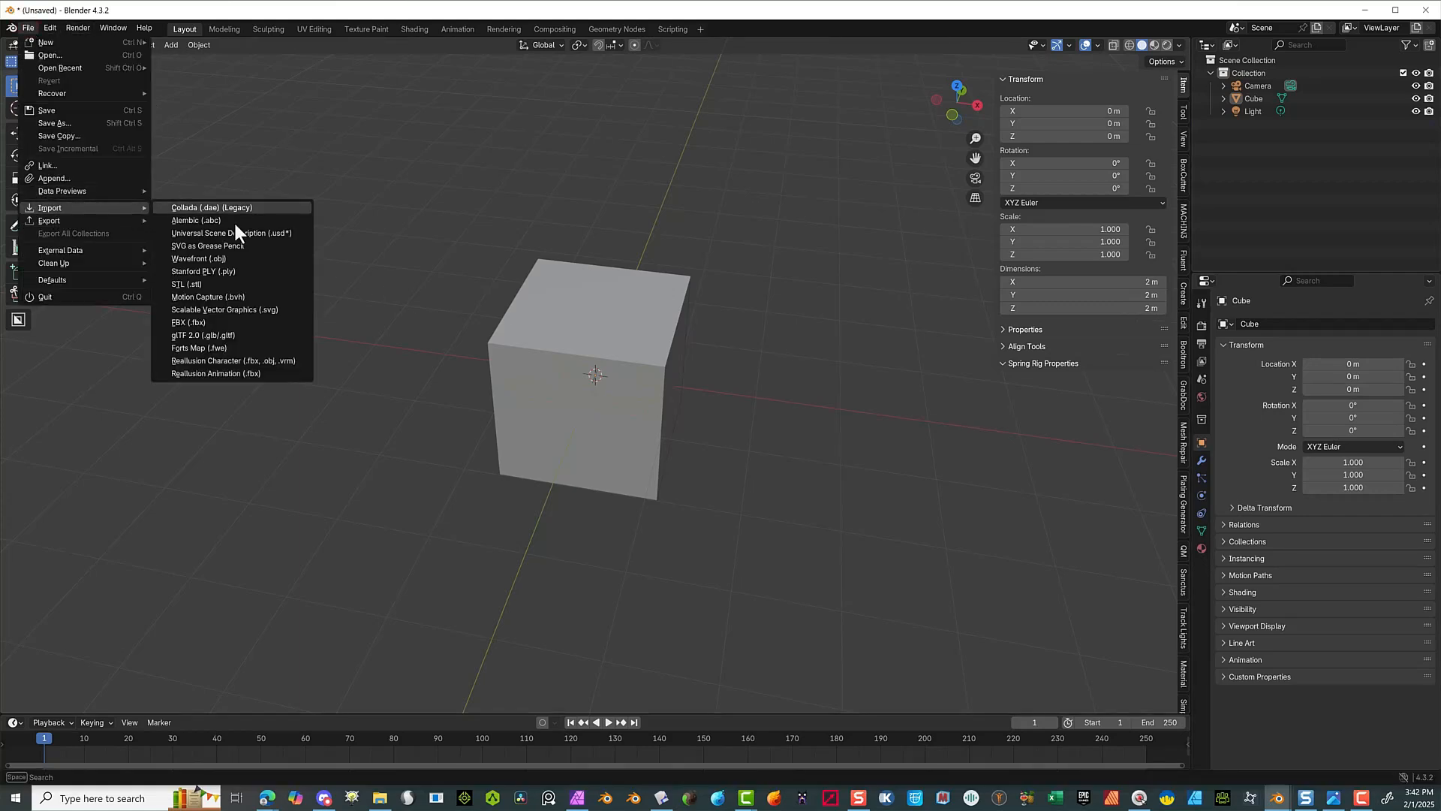
{"action": "left_click", "coordinate": [254, 260]}
{"action": "left_click", "coordinate": [1001, 323]}
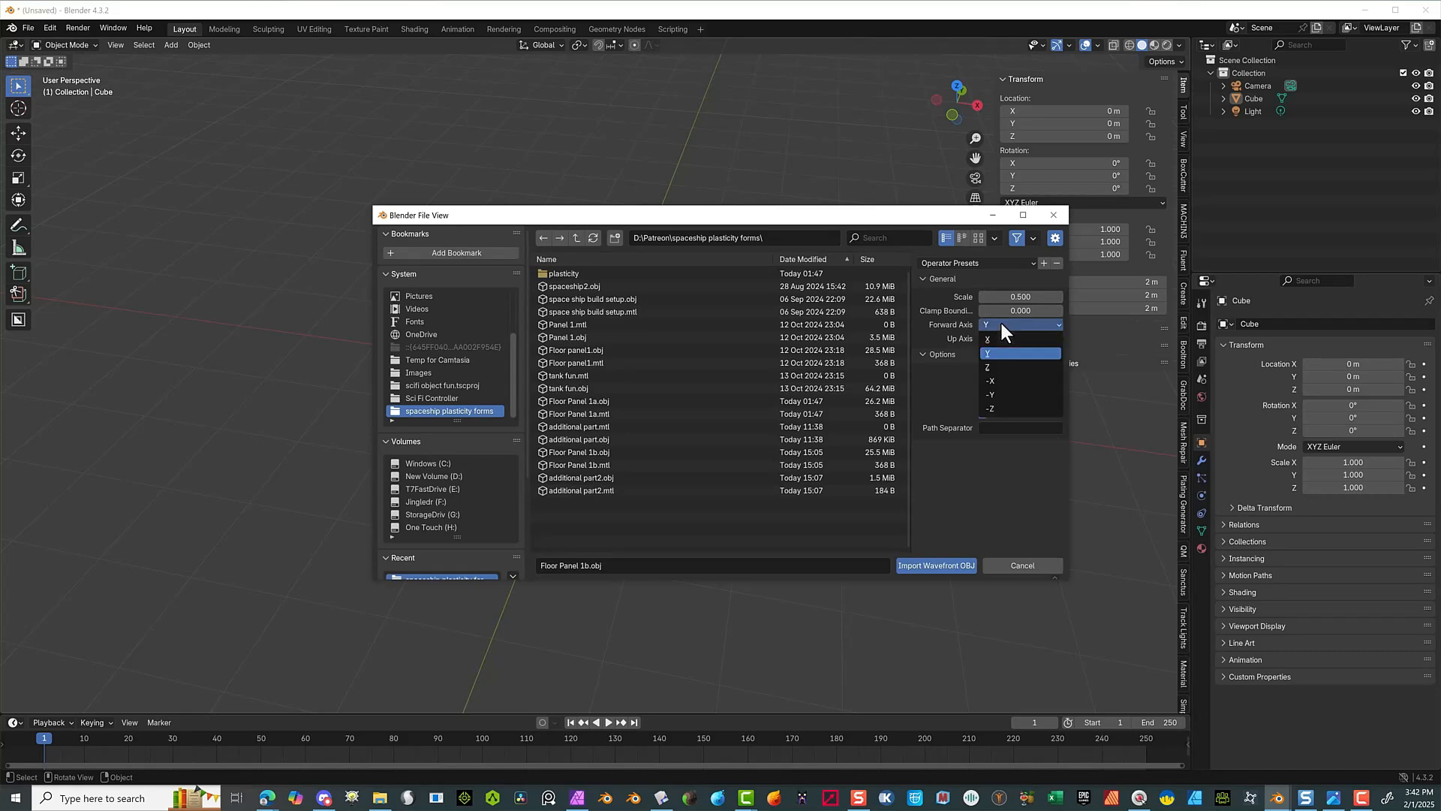
{"action": "left_click", "coordinate": [1009, 339]}
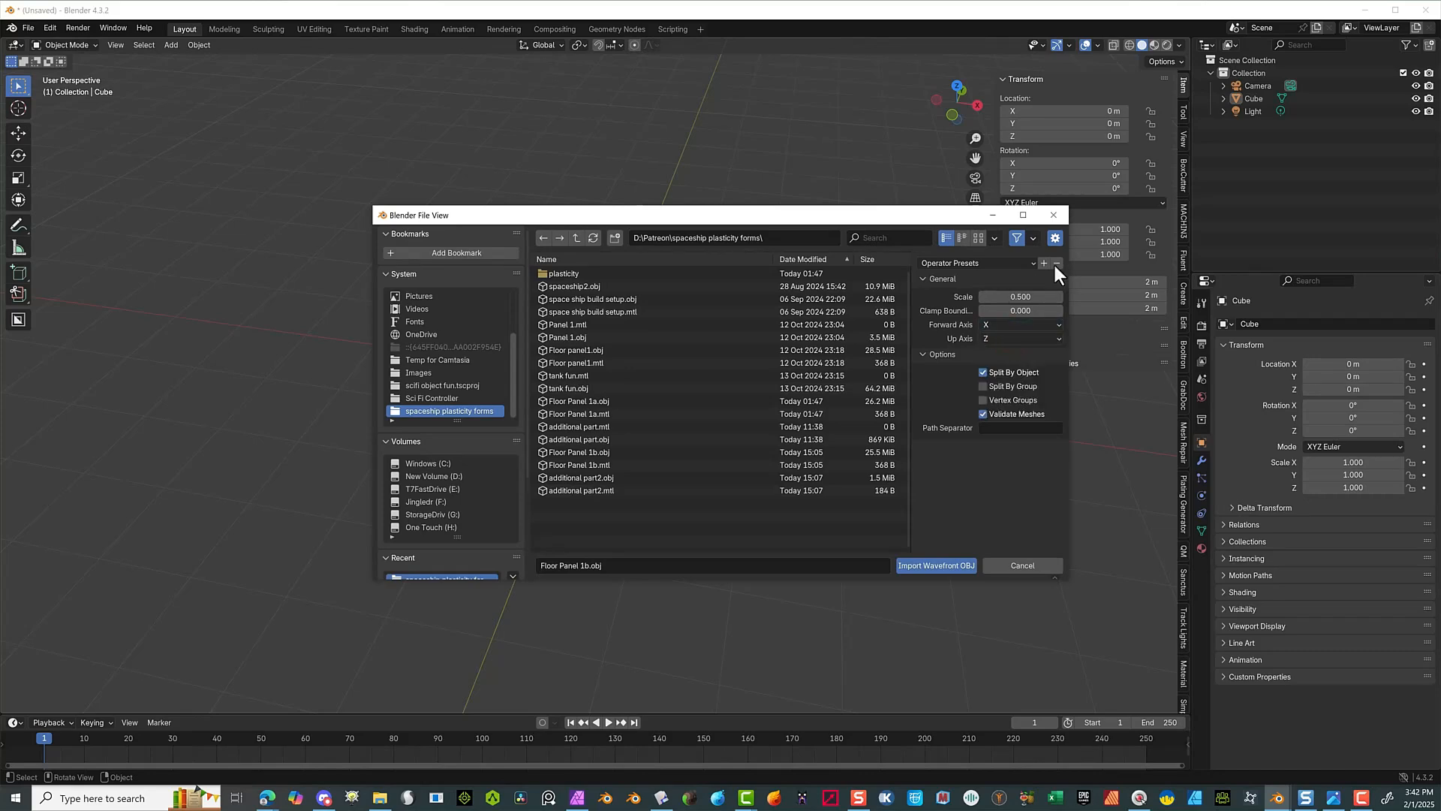
{"action": "left_click", "coordinate": [948, 560]}
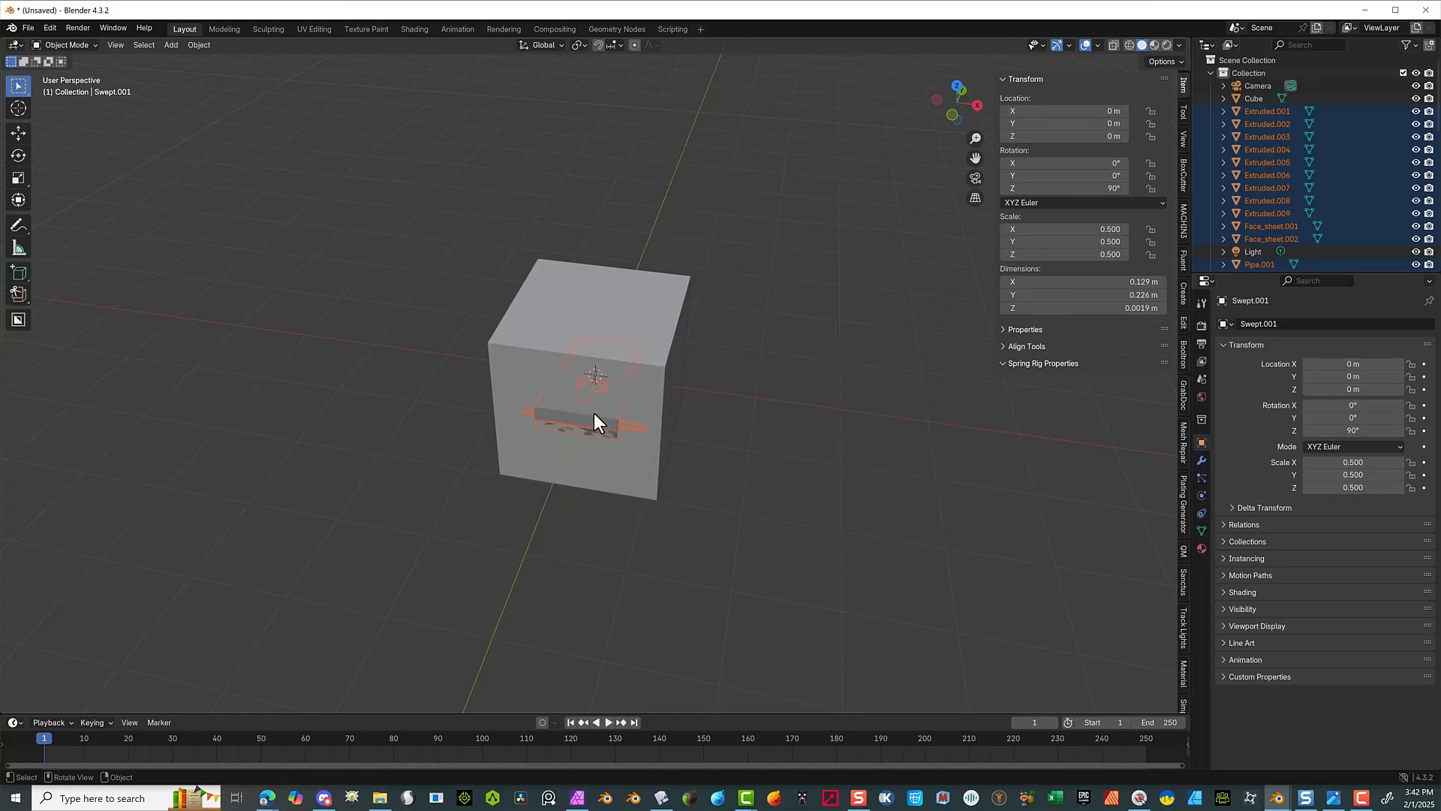
{"action": "key", "text": "ctrl+z"}
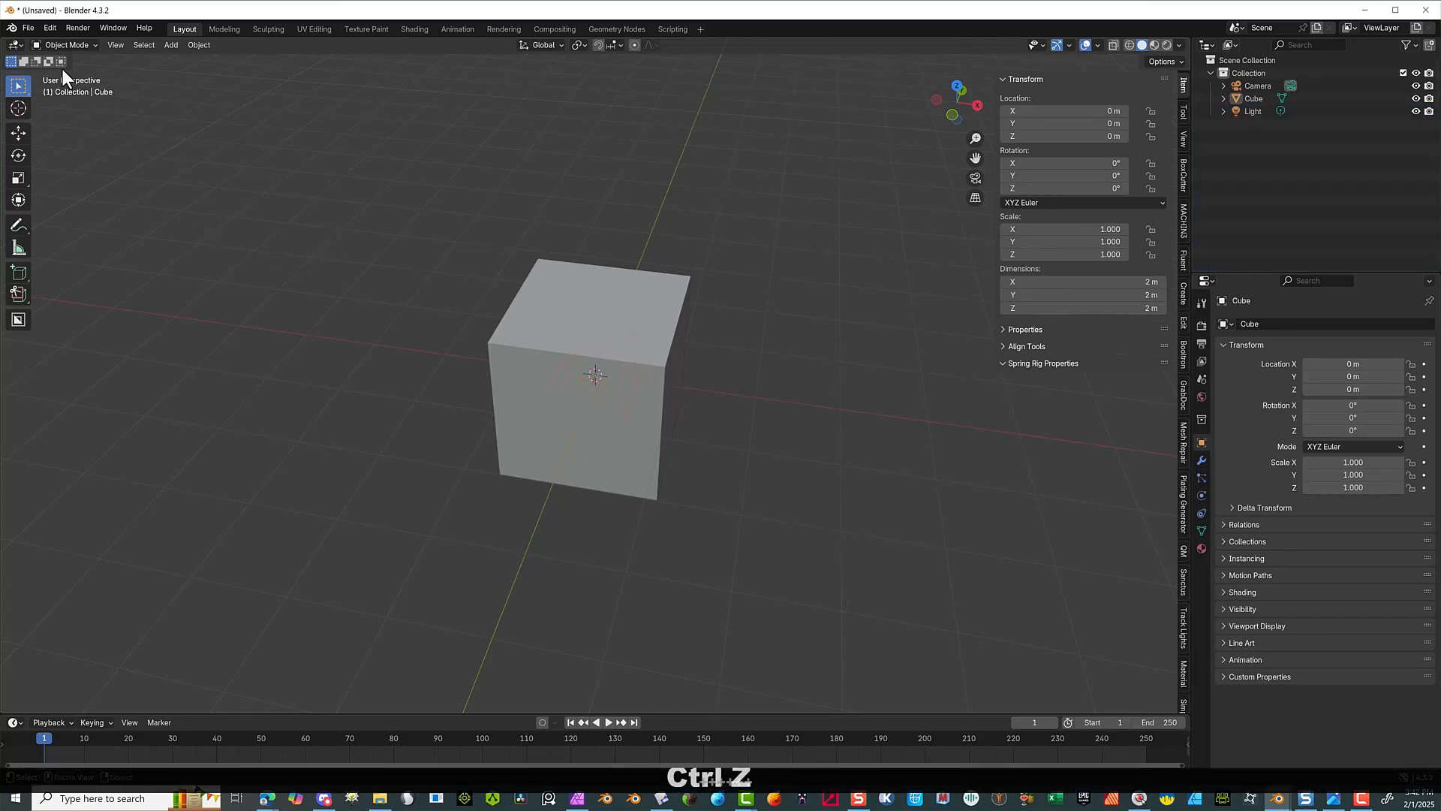
- Import Floor Panel 1b.obj as Wavefront OBJ with the forward axis set to -X
{"action": "left_click", "coordinate": [28, 30]}
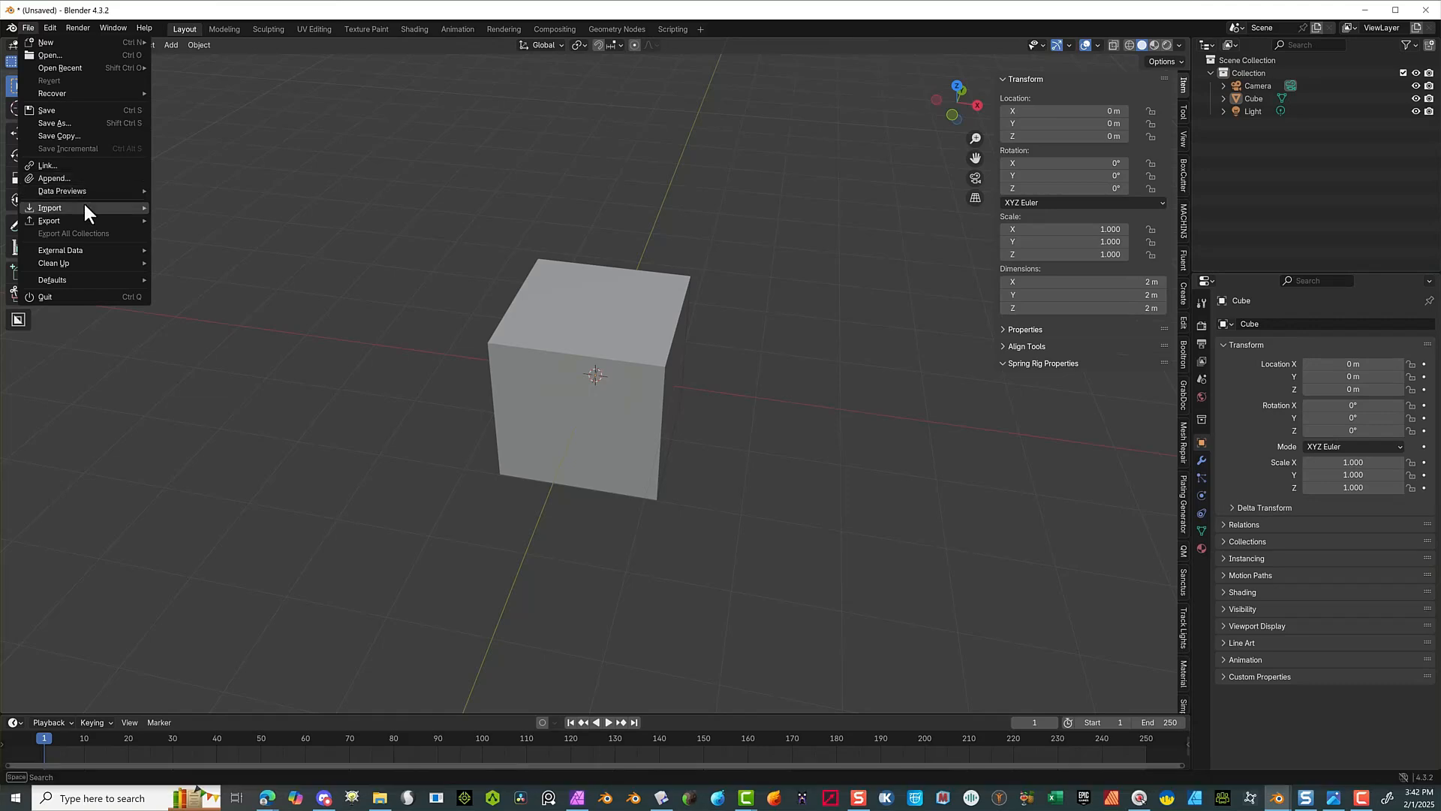
{"action": "mouse_move", "coordinate": [82, 216]}
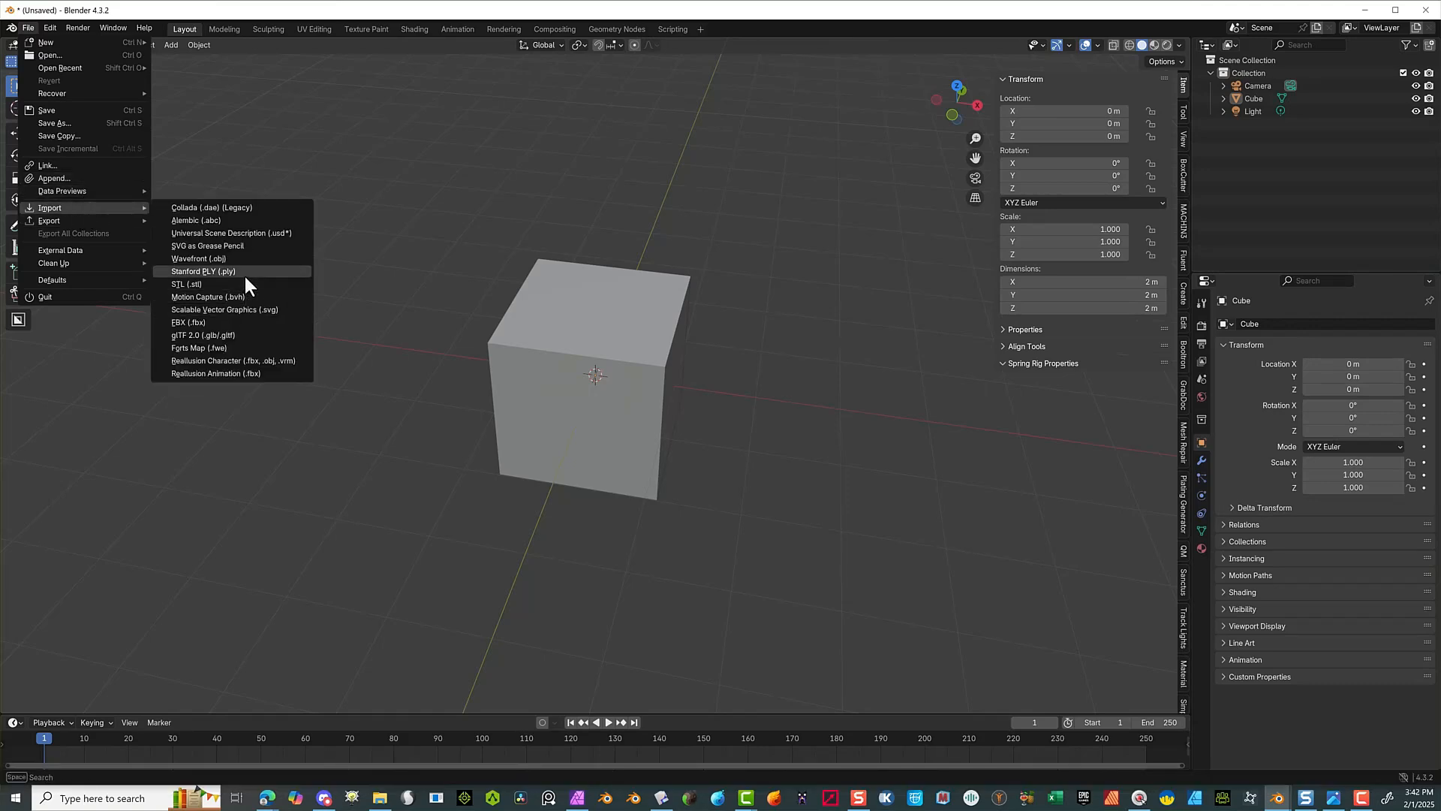
{"action": "left_click", "coordinate": [245, 260]}
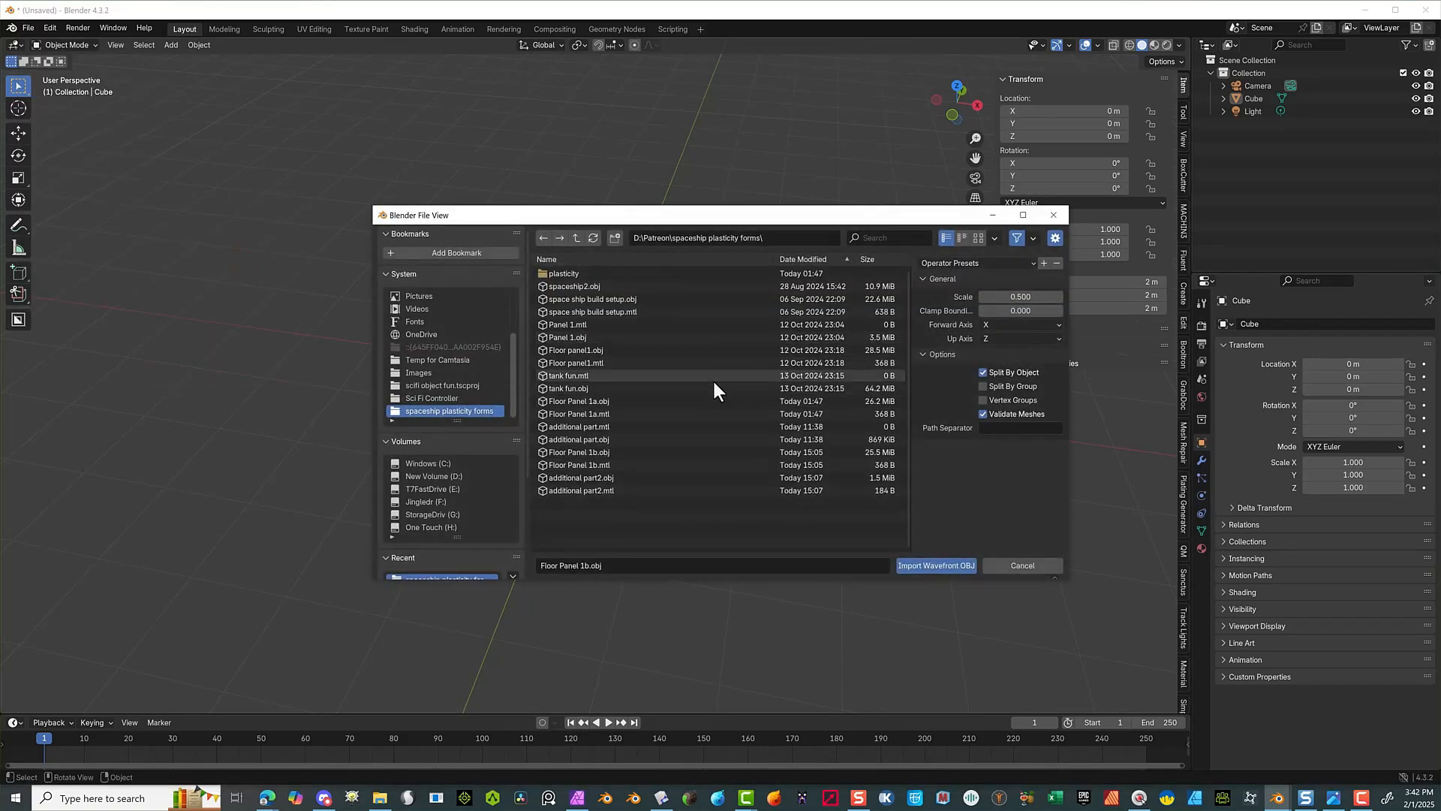
{"action": "left_click", "coordinate": [615, 454]}
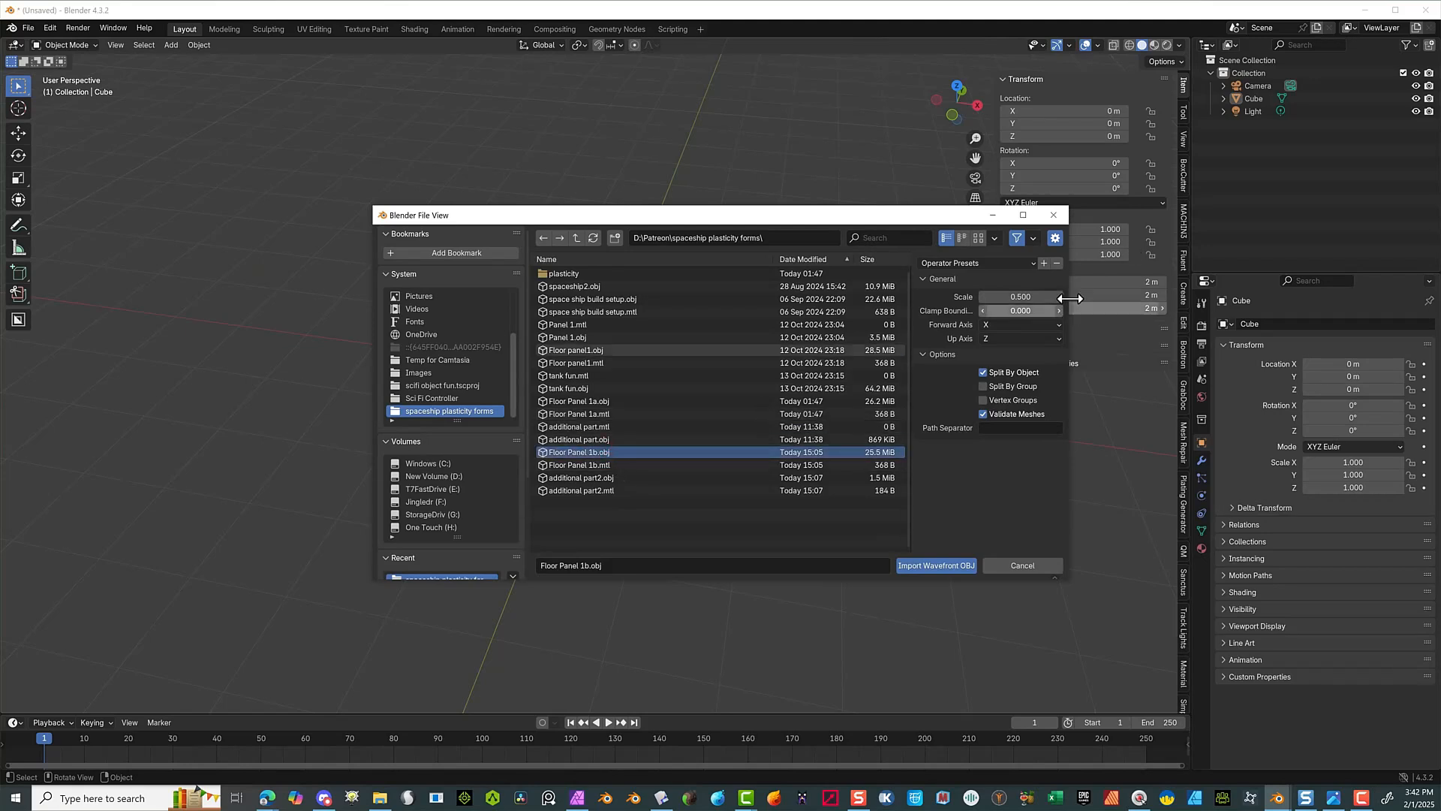
{"action": "left_click", "coordinate": [1055, 326]}
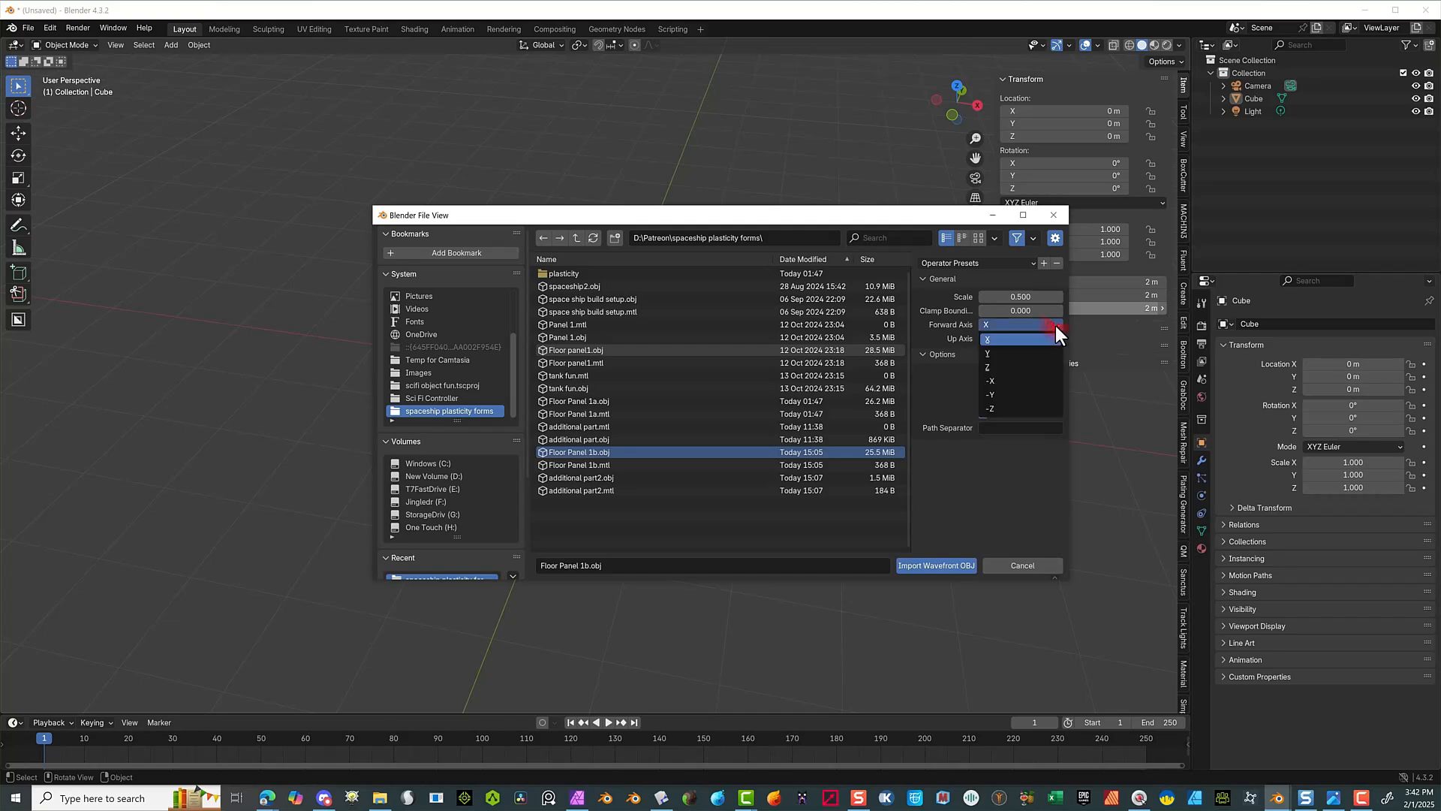
{"action": "left_click", "coordinate": [1002, 379]}
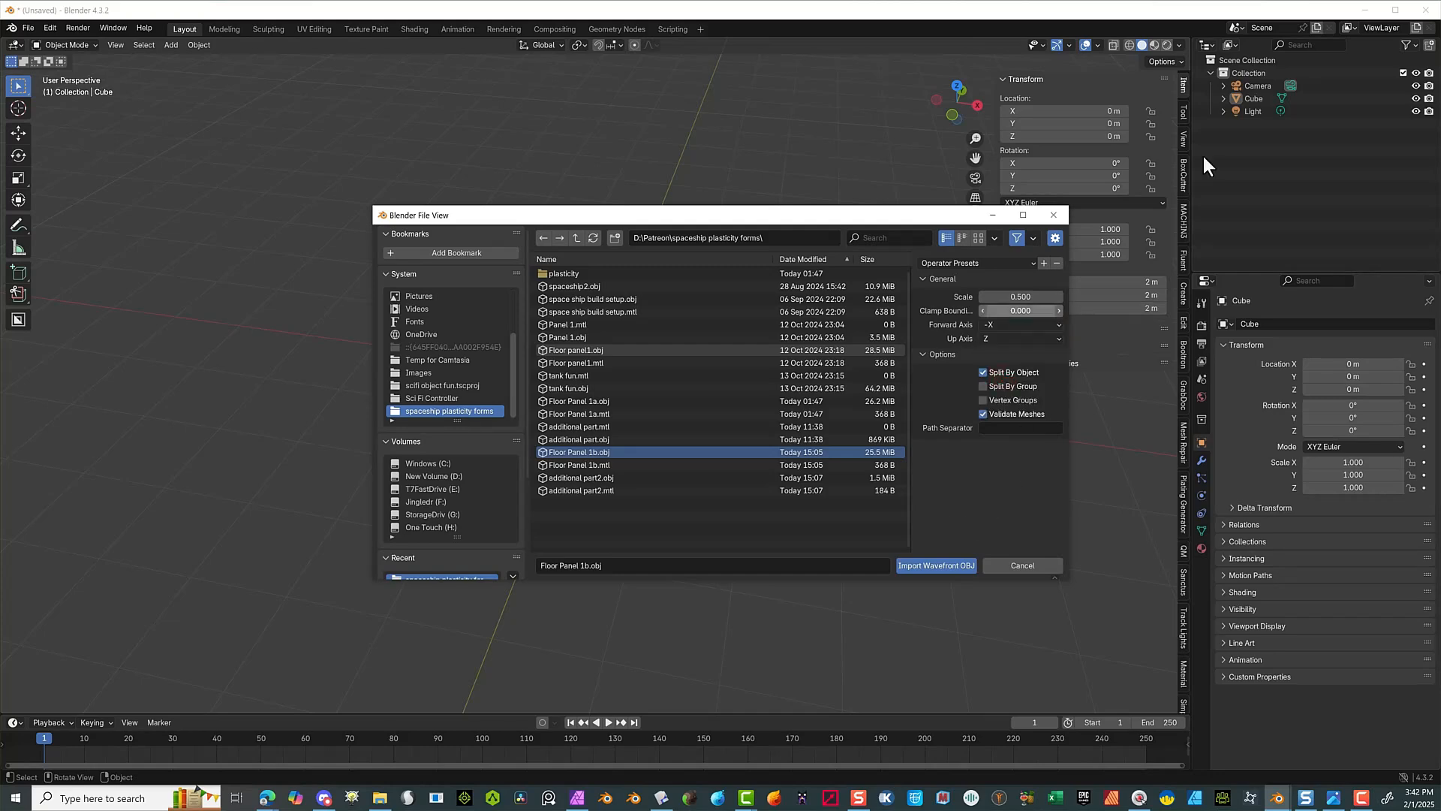
{"action": "left_click", "coordinate": [949, 561]}
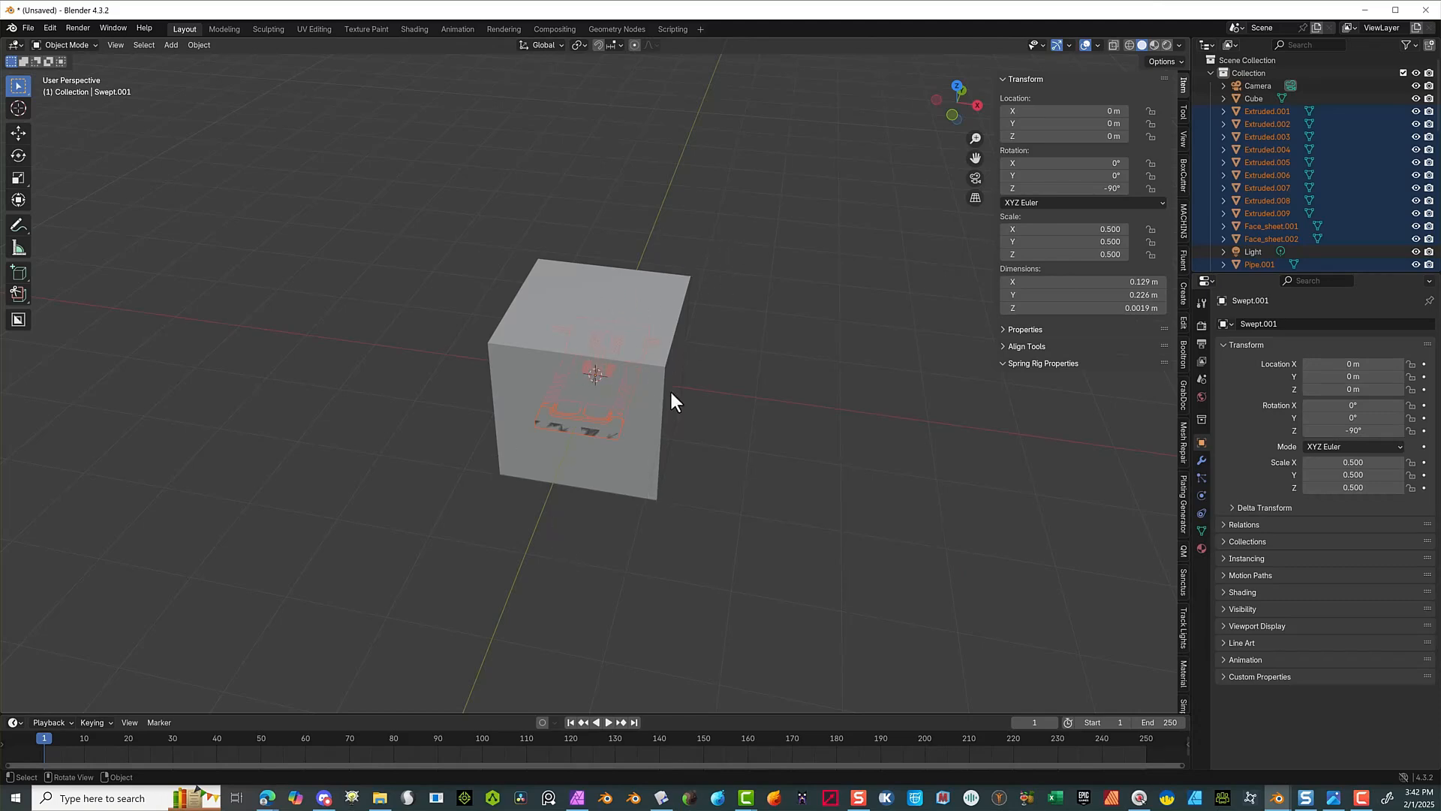
- Delete the default cube surrounding the imported floor panel
{"action": "left_click", "coordinate": [510, 458]}
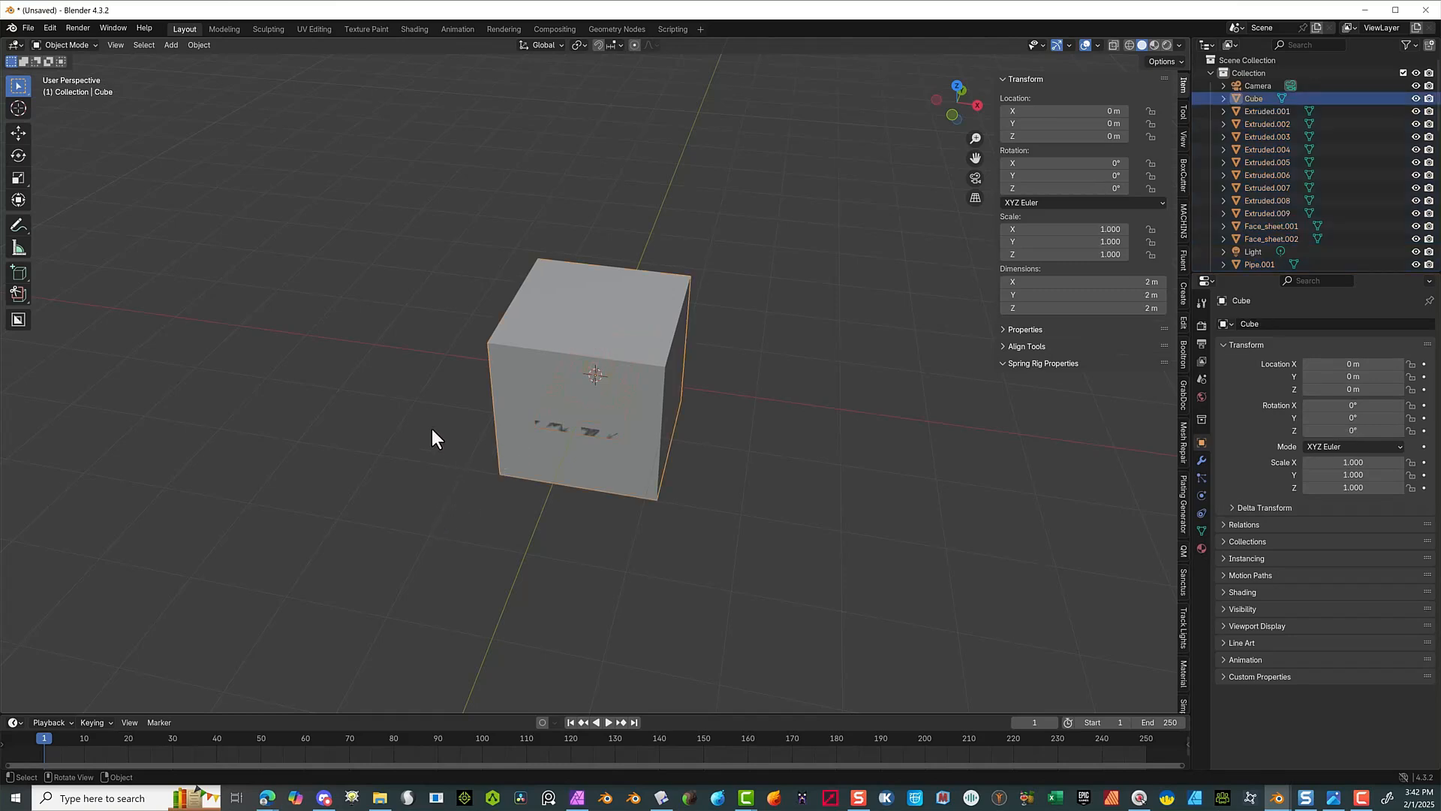
{"action": "key", "text": "Delete"}
{"action": "middle_click_drag", "start_coordinate": [597, 464], "coordinate": [627, 470]}
{"action": "scroll", "coordinate": [738, 455], "scroll_direction": "up", "scroll_amount": 6}
{"action": "scroll", "coordinate": [627, 470], "scroll_direction": "down", "scroll_amount": 5}
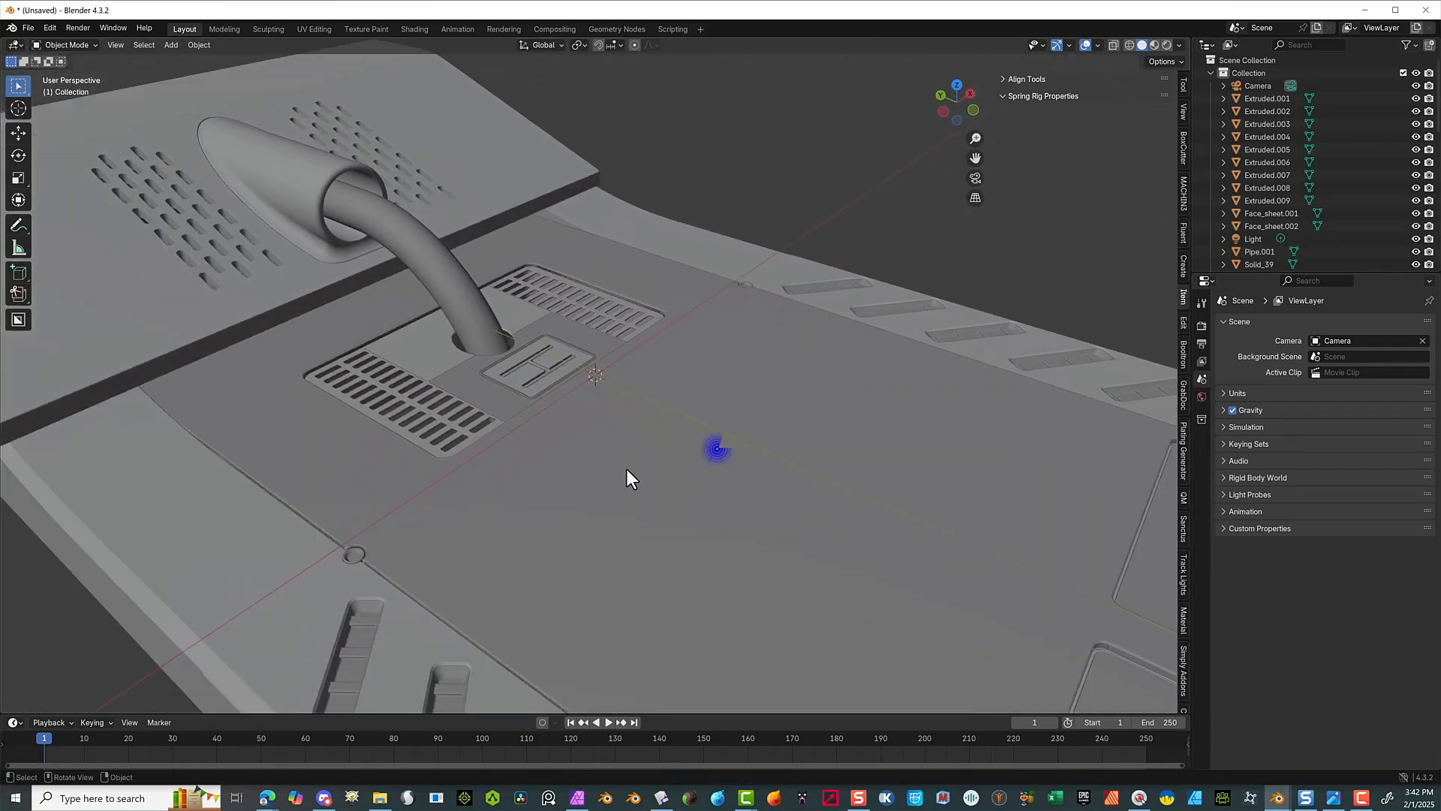
- Inspect the separate cylinders inside the floor panel's raised housing, selecting a large lower one and a small upper one
{"action": "left_click", "coordinate": [106, 345]}
{"action": "middle_click_drag", "start_coordinate": [150, 344], "coordinate": [187, 312]}
{"action": "scroll", "coordinate": [98, 326], "scroll_direction": "up", "scroll_amount": 1}
{"action": "scroll", "coordinate": [151, 335], "scroll_direction": "down", "scroll_amount": 3}
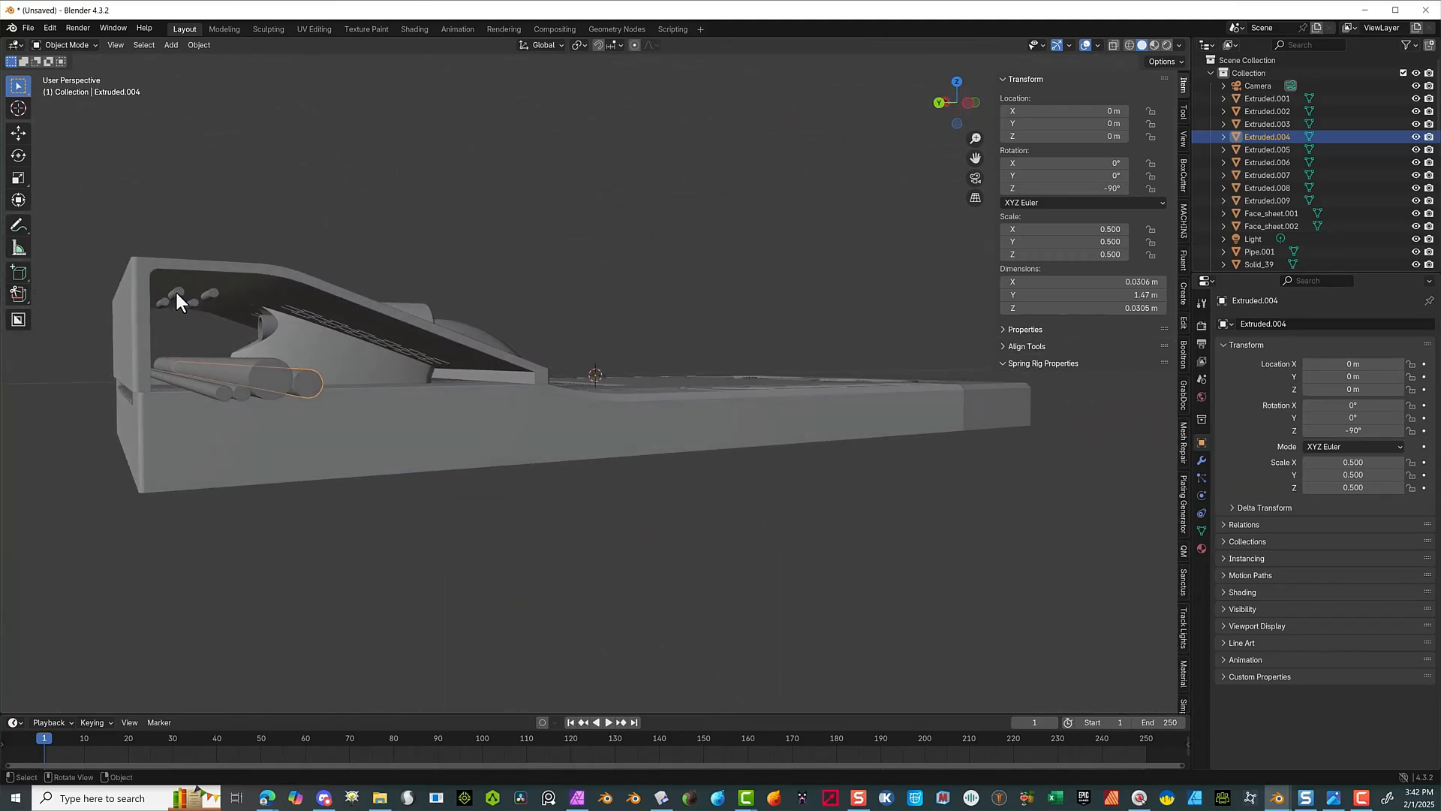
{"action": "left_click", "coordinate": [101, 171]}
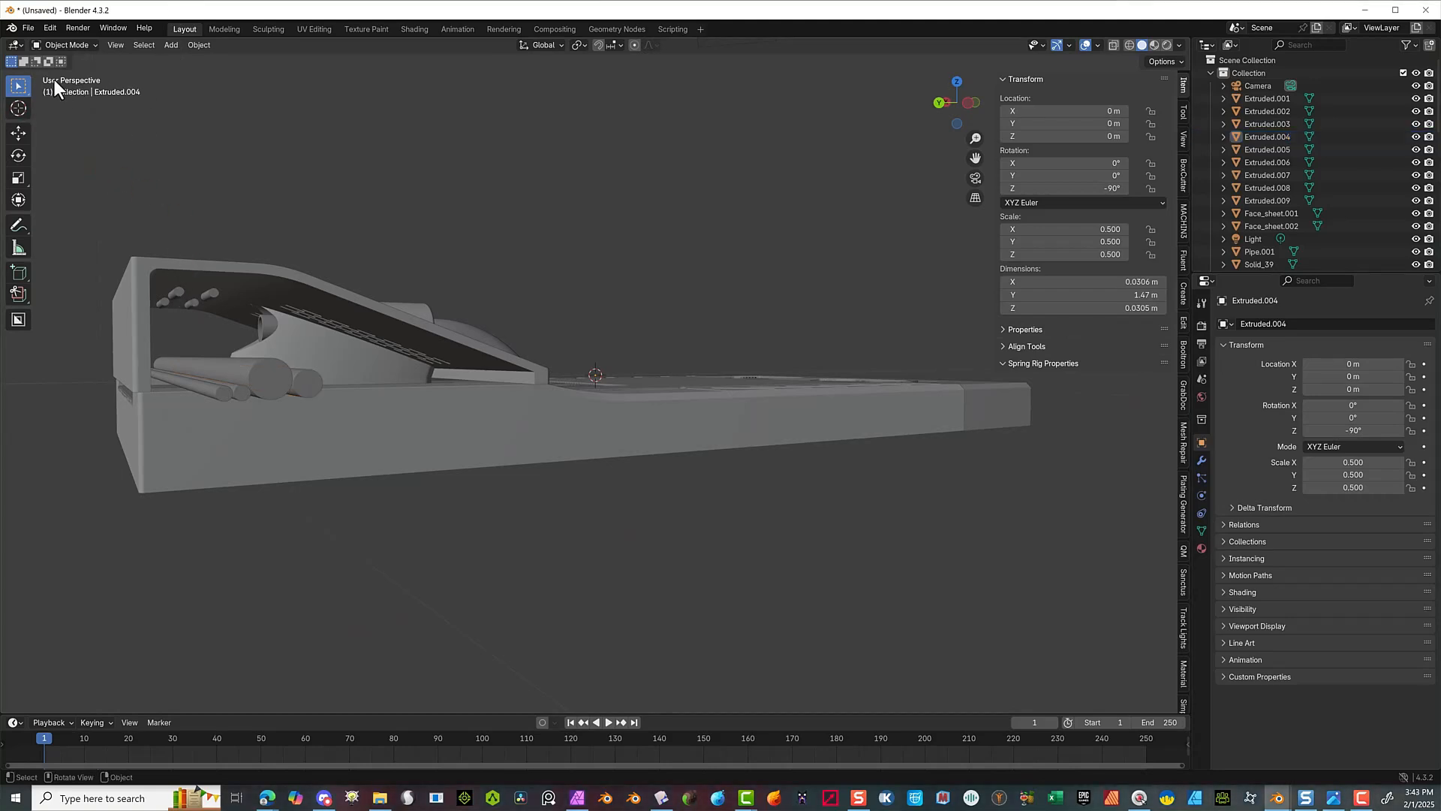
{"action": "left_click", "coordinate": [177, 298]}
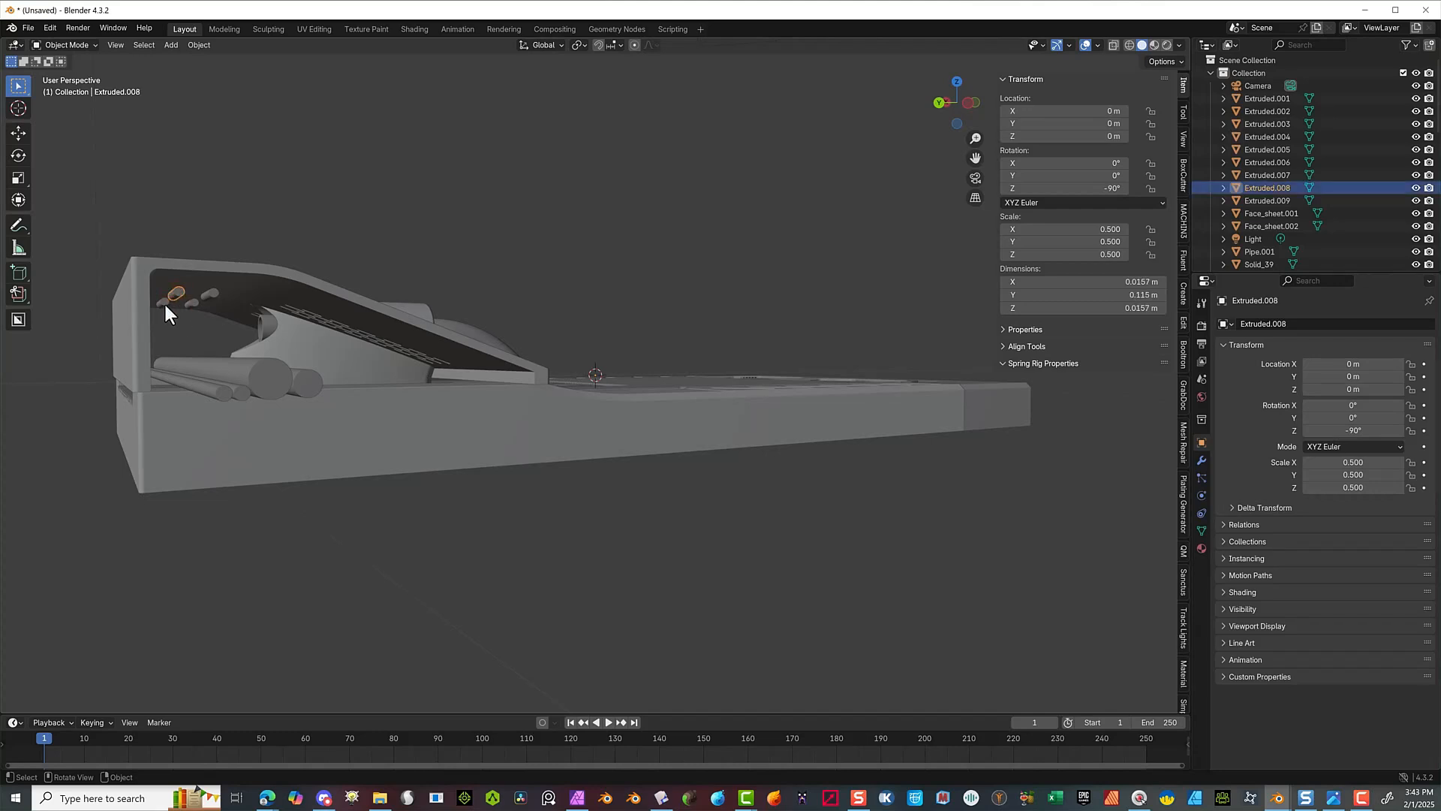
- Join the small upper cylinders inside the raised housing and the two narrow slot inserts at the panel's front corners into one object
{"action": "left_click", "coordinate": [166, 304], "text": "shift"}
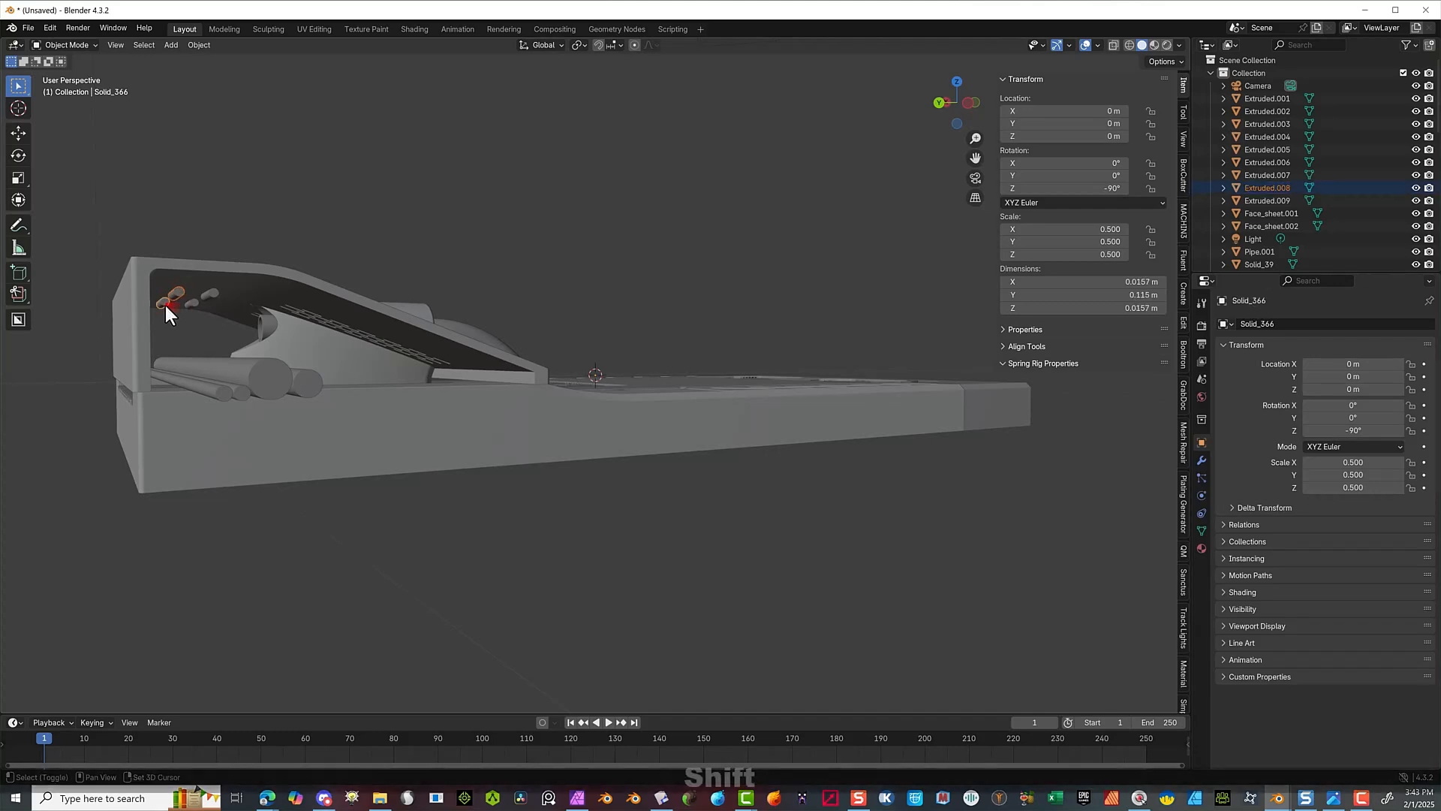
{"action": "left_click", "coordinate": [210, 293], "text": "shift"}
{"action": "middle_click_drag", "start_coordinate": [206, 294], "coordinate": [323, 319]}
{"action": "left_click", "coordinate": [764, 665], "text": "shift"}
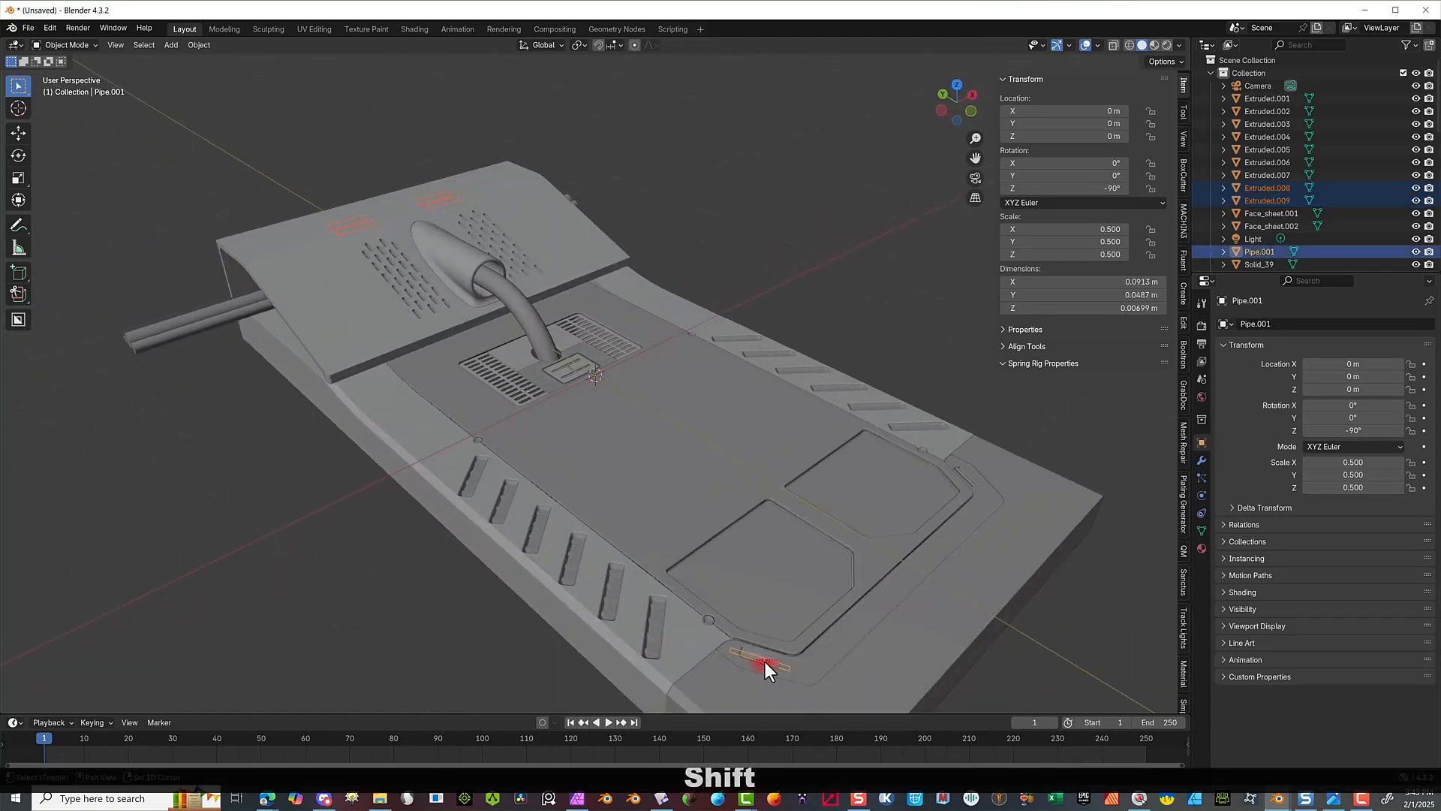
{"action": "left_click", "coordinate": [967, 478], "text": "shift"}
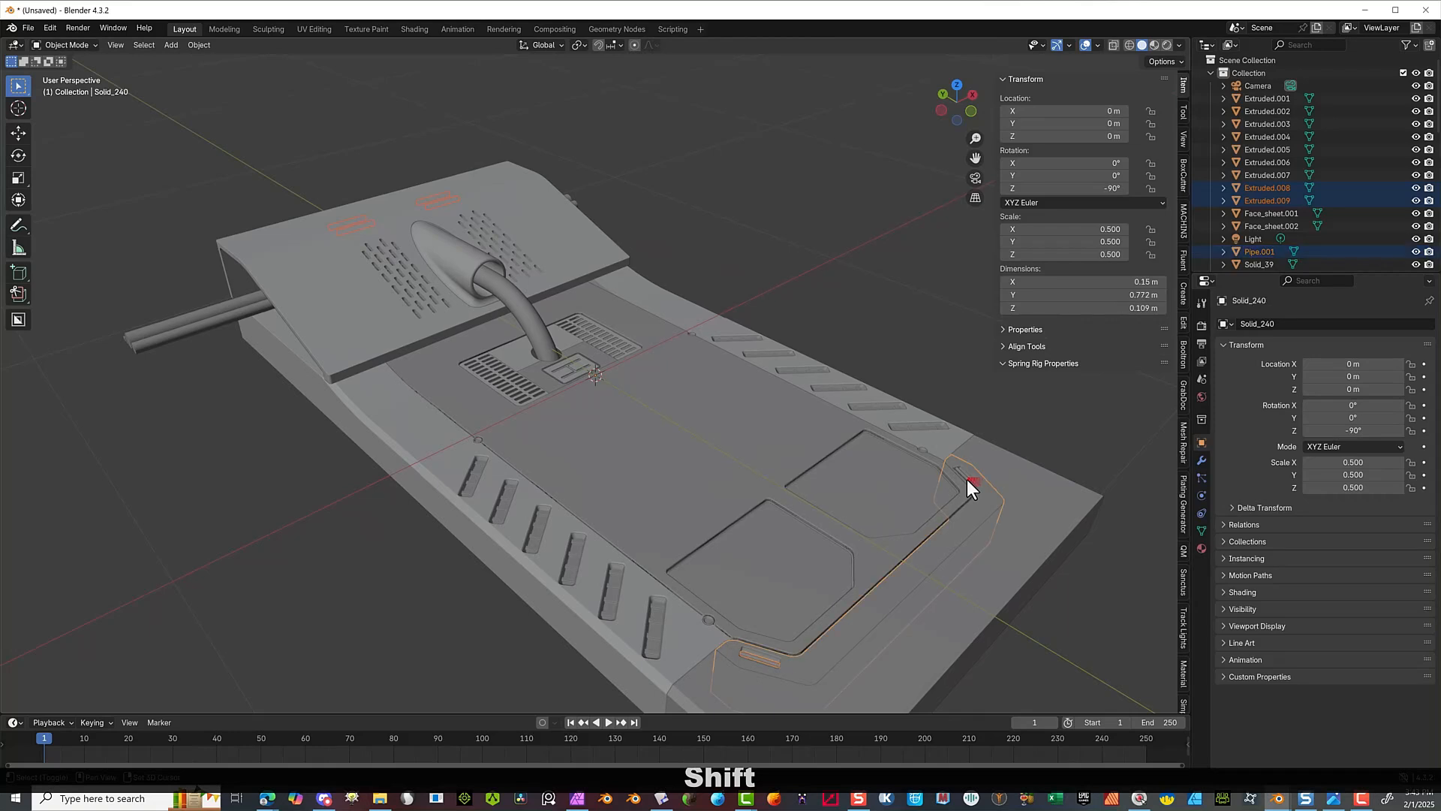
{"action": "left_click", "coordinate": [966, 479], "text": "shift"}
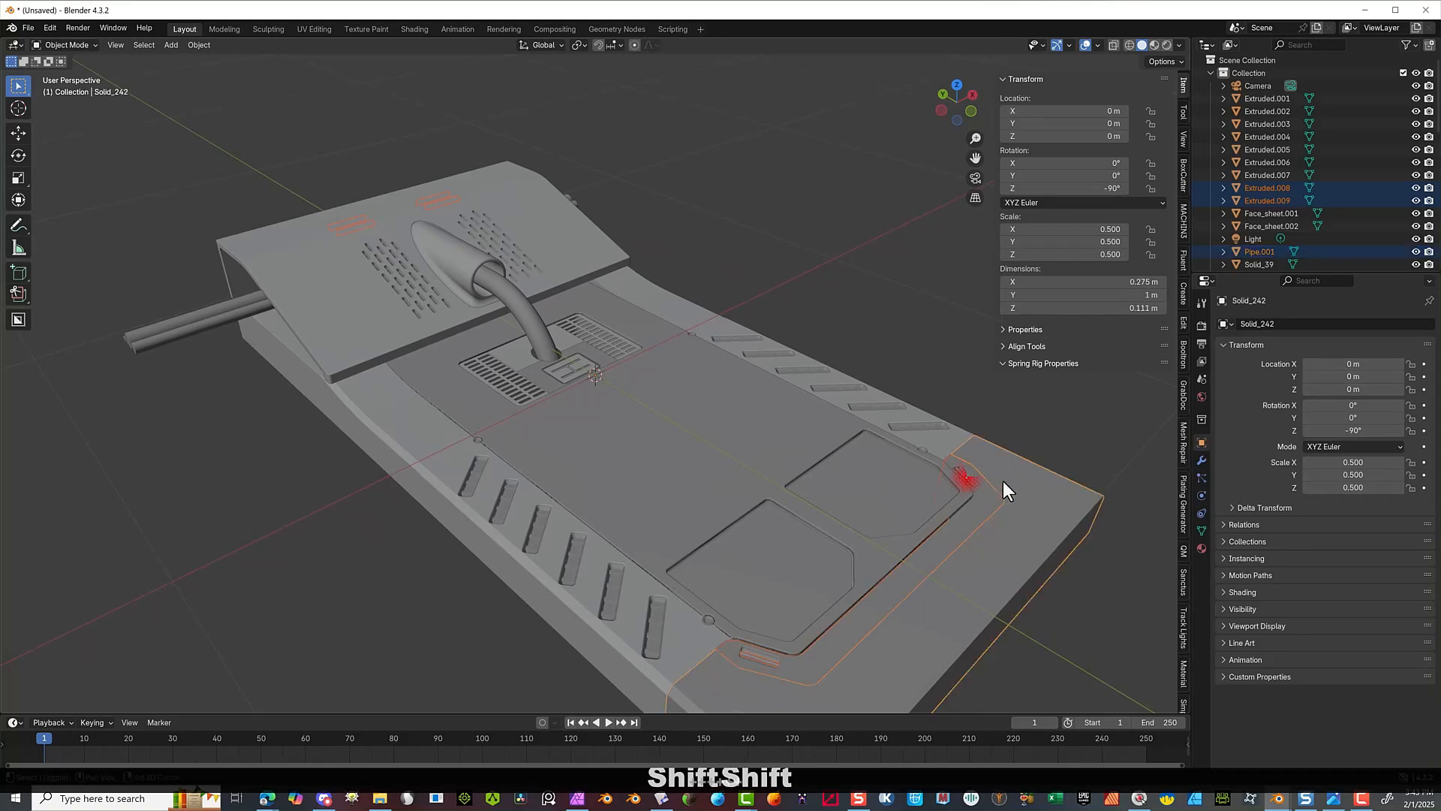
{"action": "left_click", "coordinate": [962, 479], "text": "shift"}
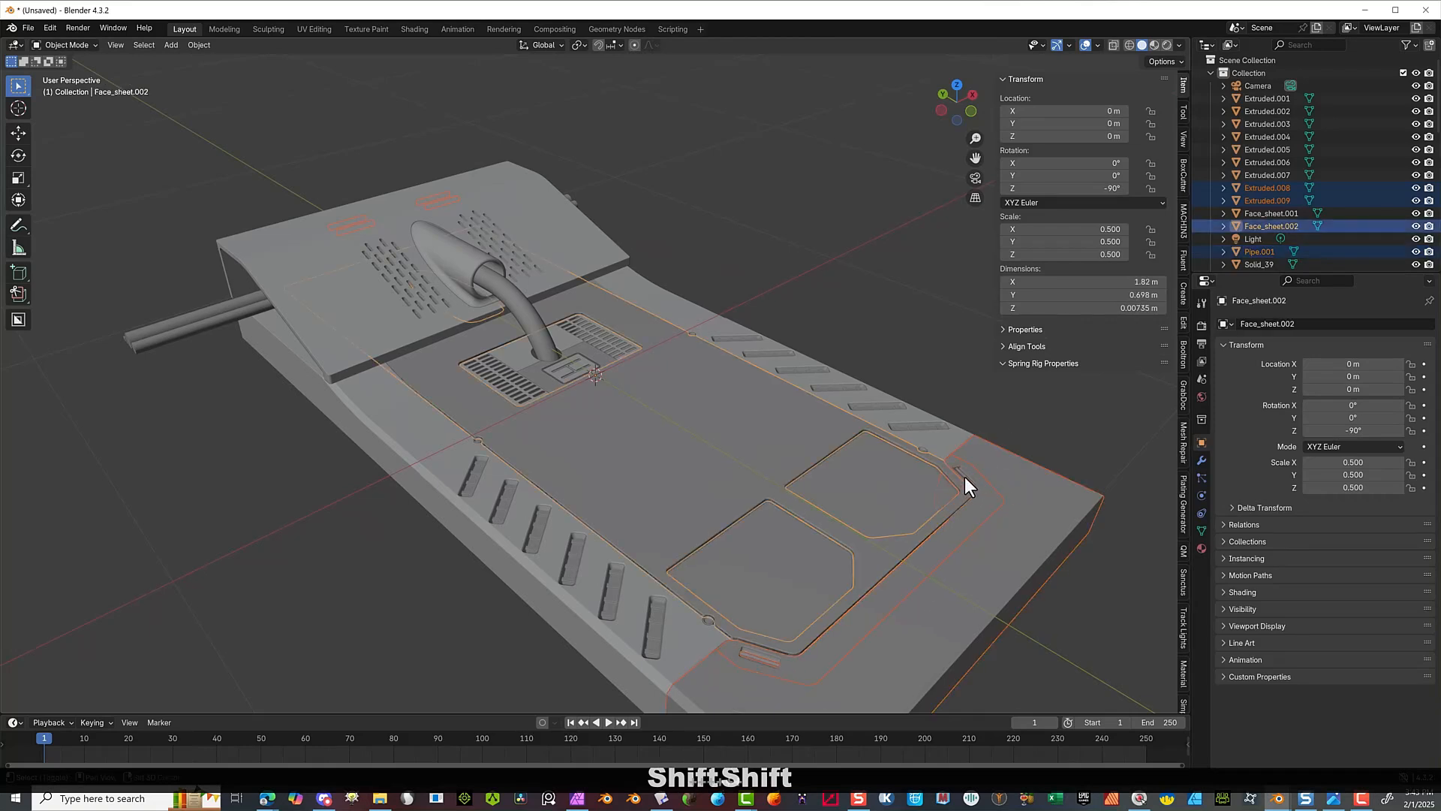
{"action": "left_click", "coordinate": [966, 476], "text": "shift"}
{"action": "left_click_drag", "start_coordinate": [1042, 463], "coordinate": [986, 548], "text": "ctrl"}
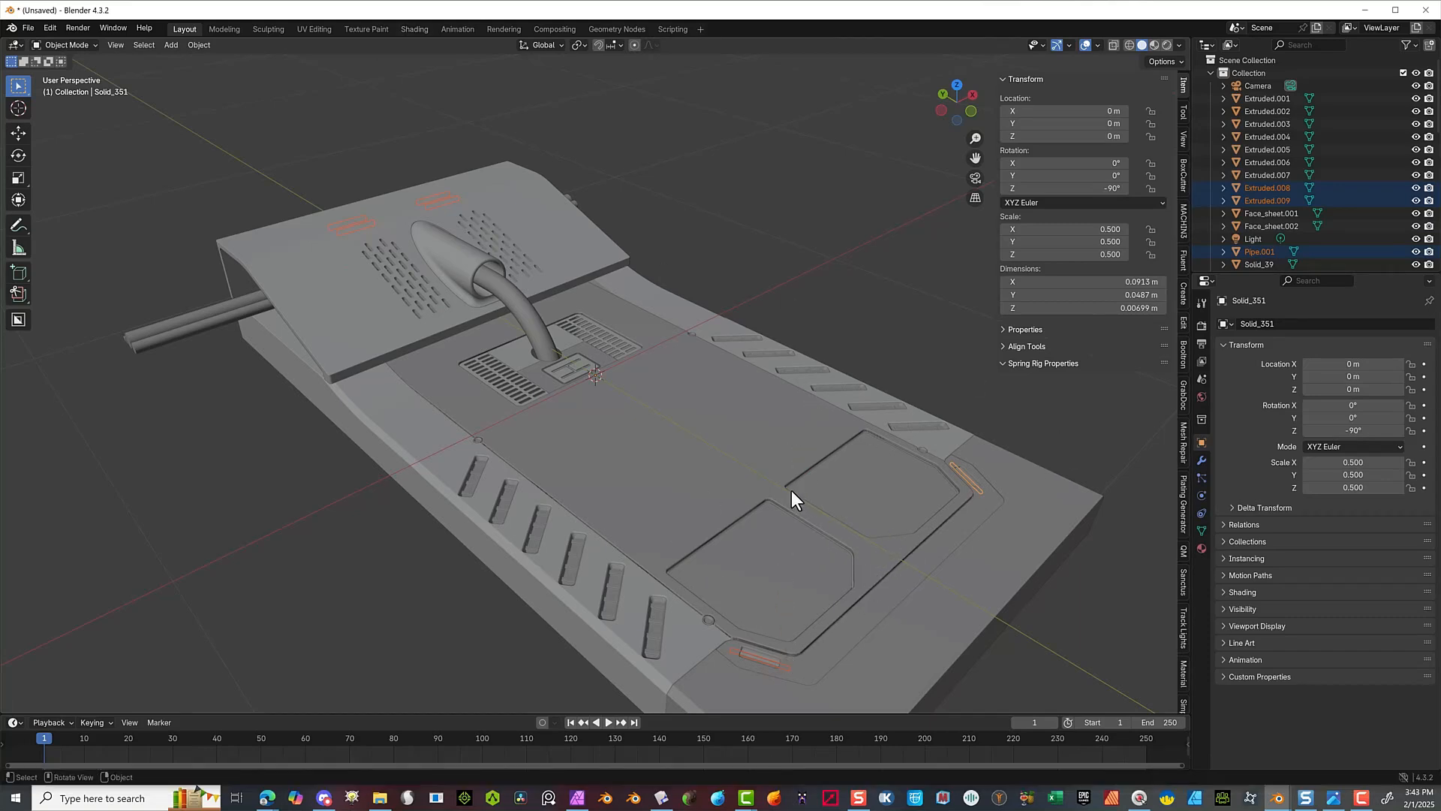
{"action": "key", "text": "ctrl+j"}
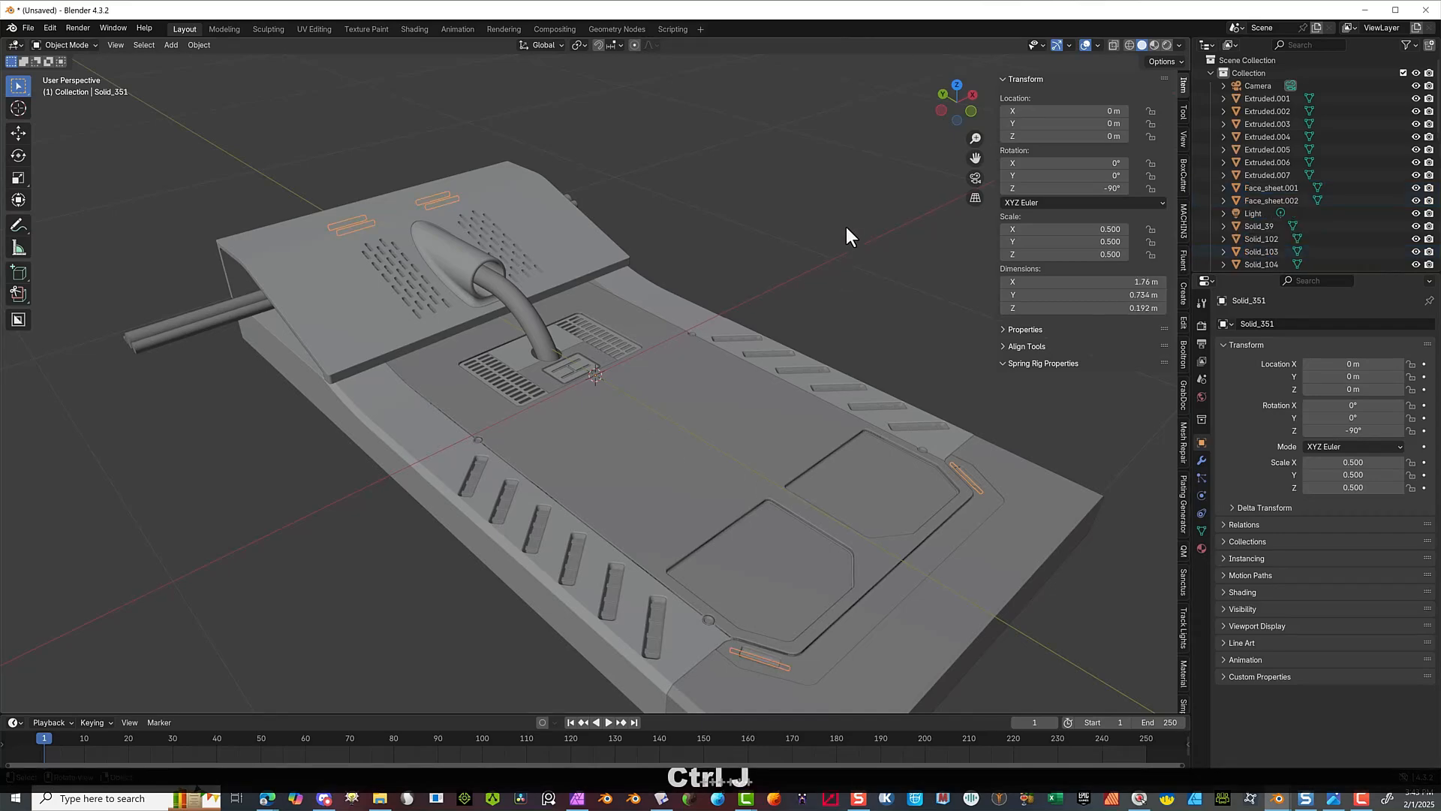
- Join the twelve slanted slot inserts, six along each long side of the floor panel, into one object
{"action": "scroll", "coordinate": [1318, 165], "scroll_direction": "down", "scroll_amount": 10}
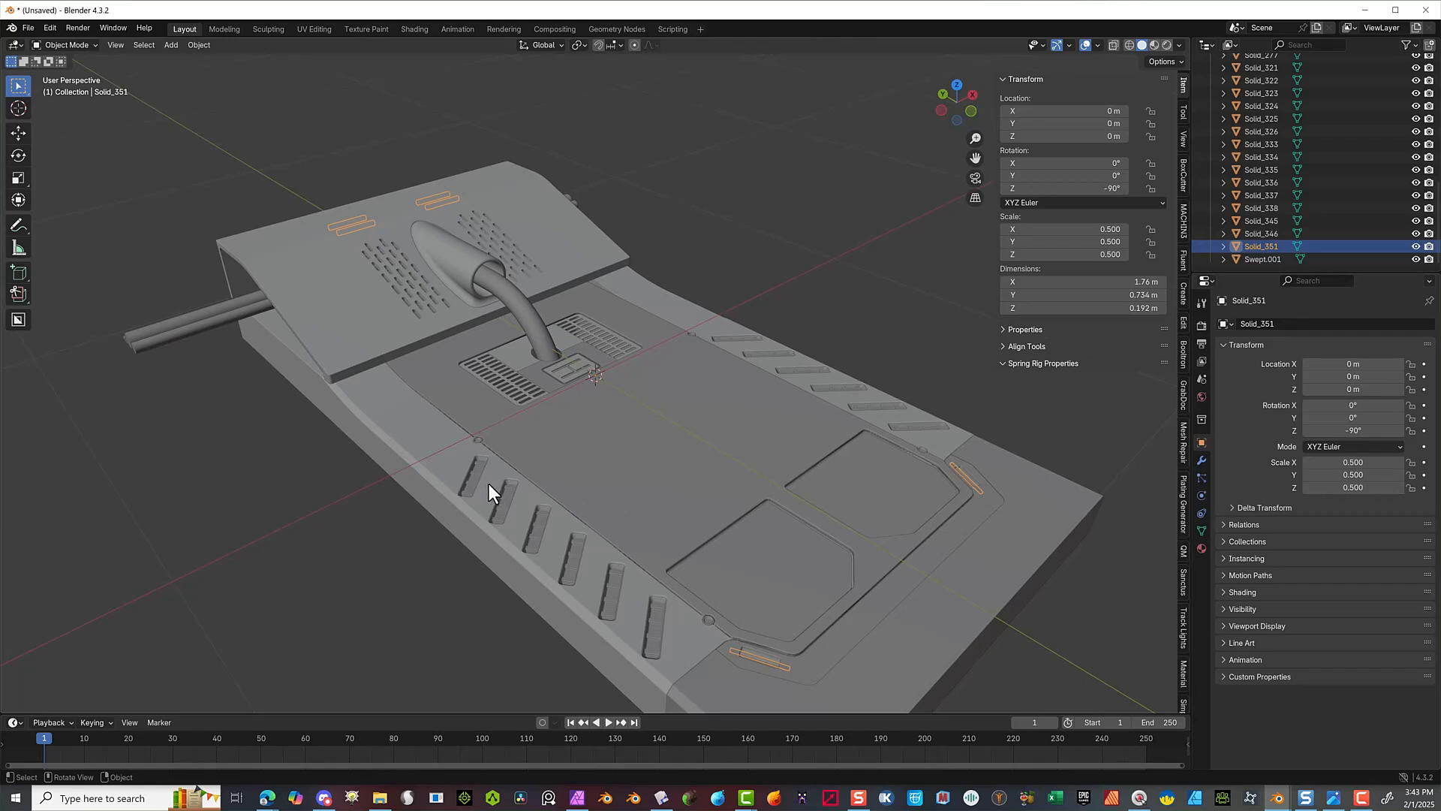
{"action": "left_click", "coordinate": [479, 474]}
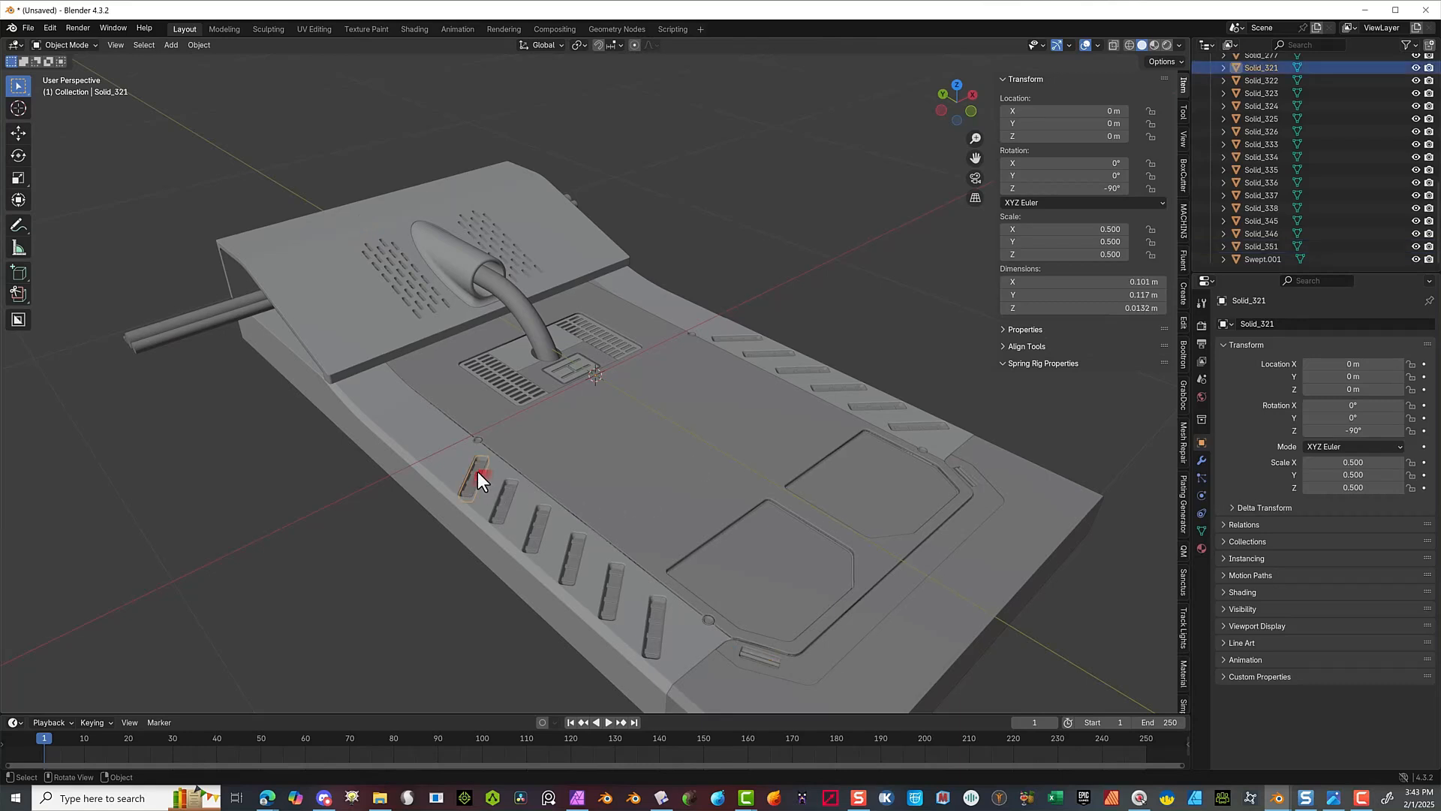
{"action": "left_click", "coordinate": [503, 503], "text": "shift"}
{"action": "left_click", "coordinate": [537, 540], "text": "shift"}
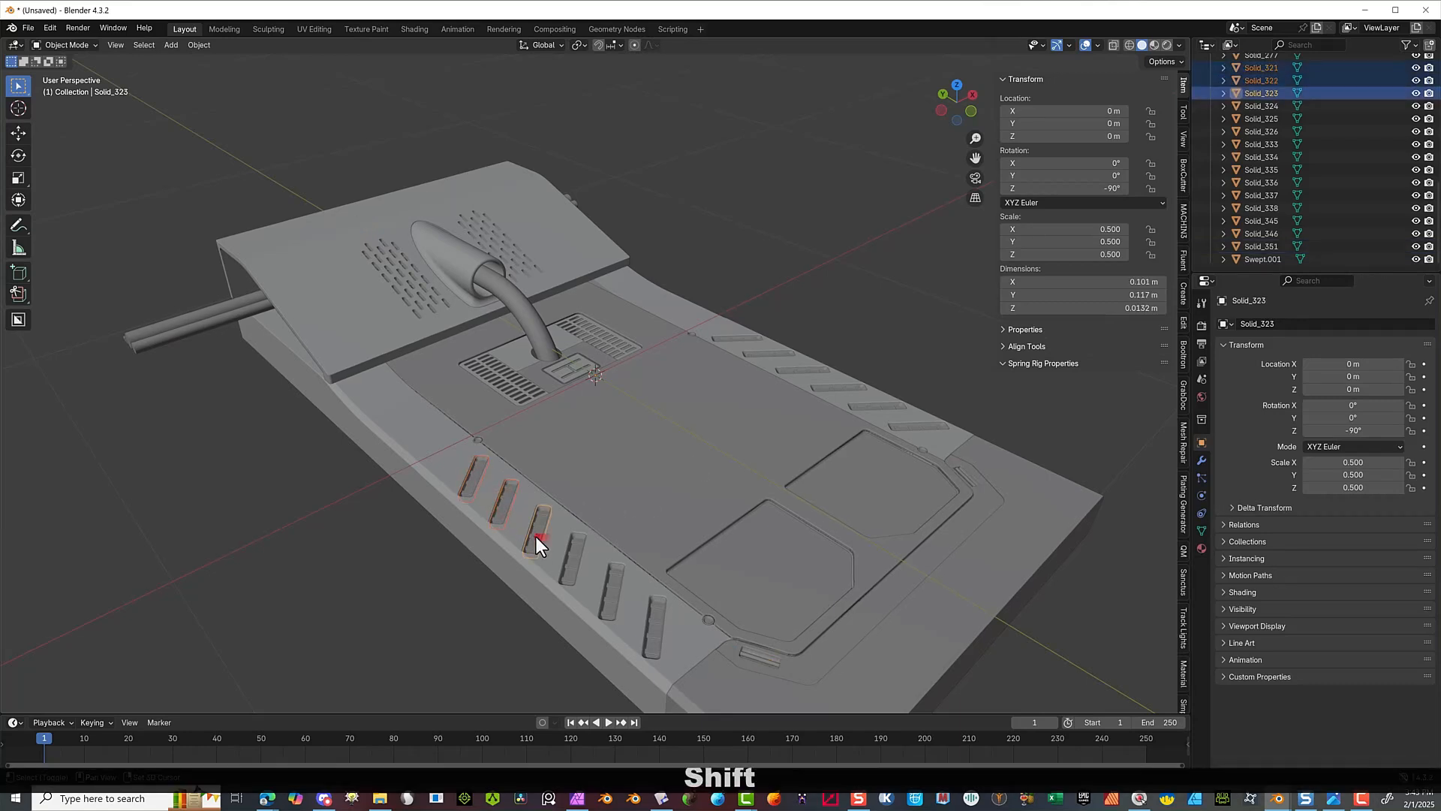
{"action": "left_click", "coordinate": [574, 560], "text": "shift"}
{"action": "left_click", "coordinate": [610, 588], "text": "shift"}
{"action": "left_click", "coordinate": [656, 627], "text": "shift"}
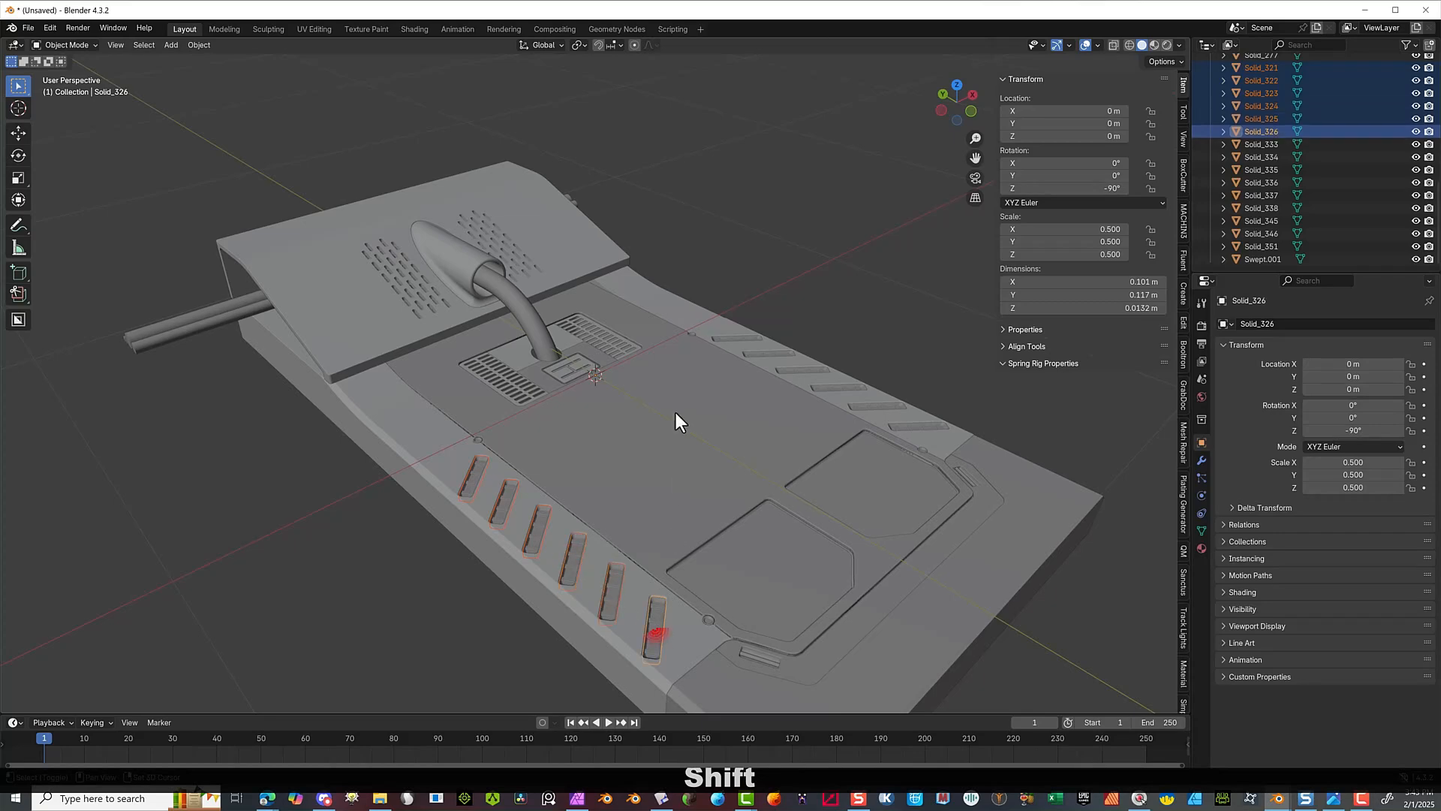
{"action": "middle_click_drag", "start_coordinate": [728, 341], "coordinate": [732, 452]}
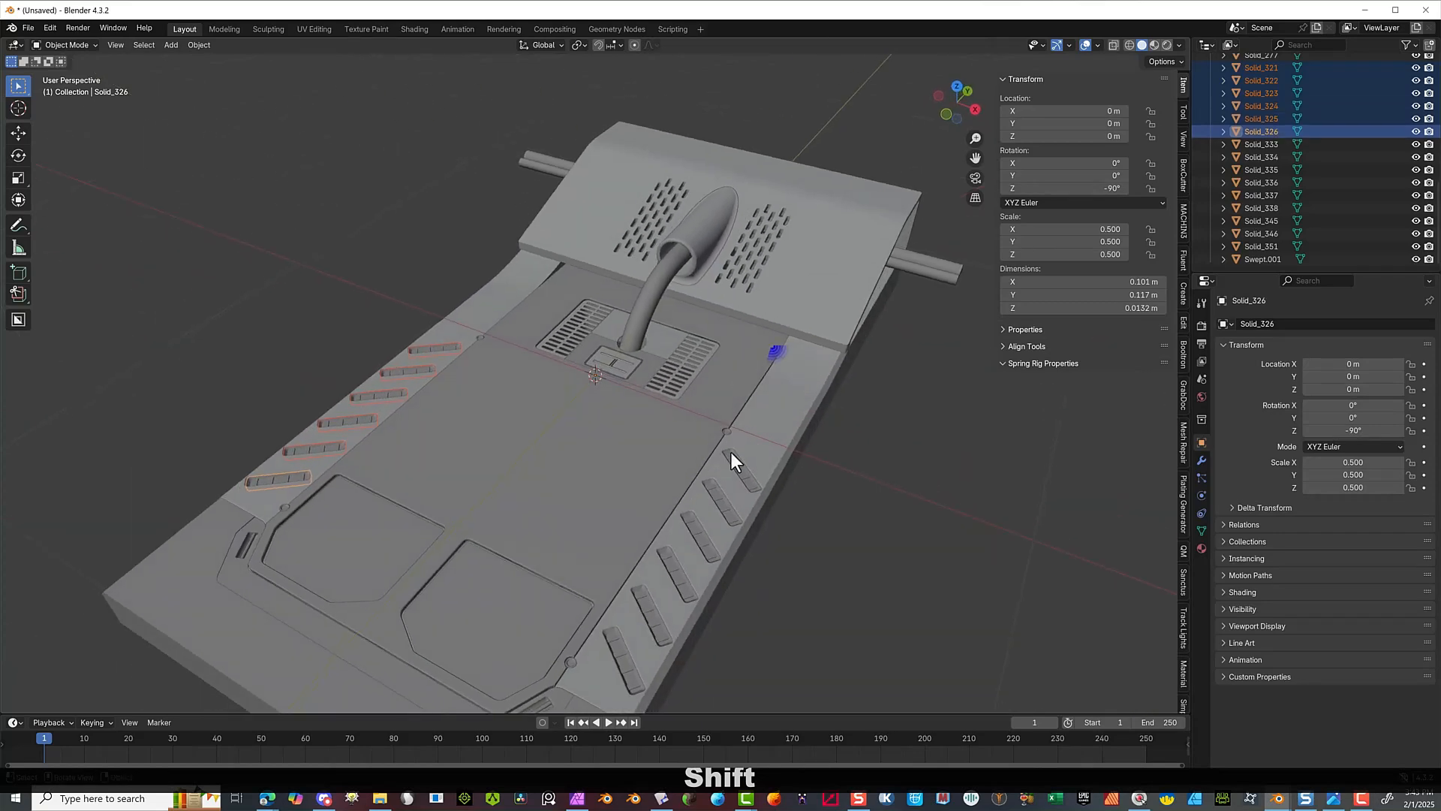
{"action": "left_click", "coordinate": [744, 481], "text": "shift"}
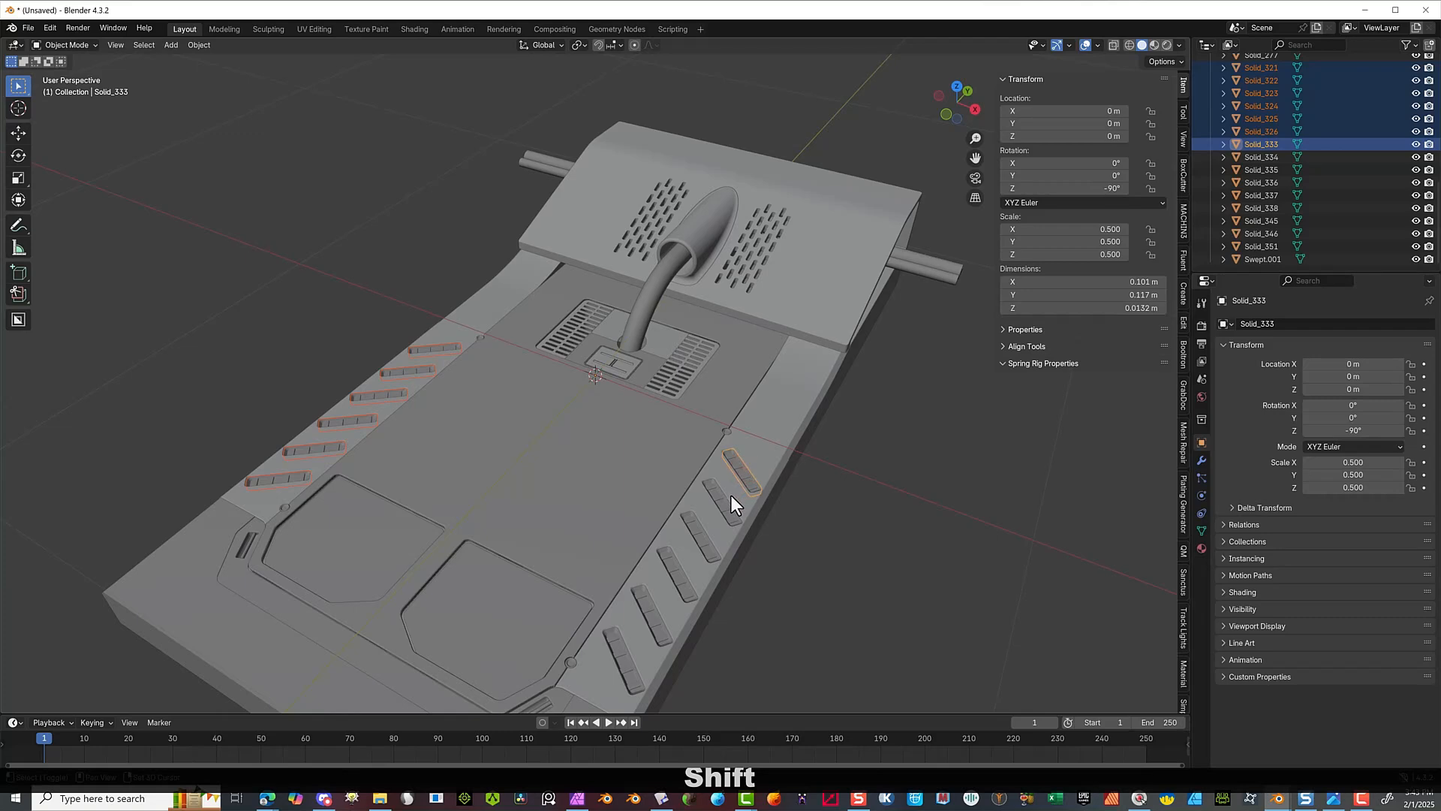
{"action": "left_click", "coordinate": [722, 502], "text": "shift"}
{"action": "left_click", "coordinate": [702, 537], "text": "shift"}
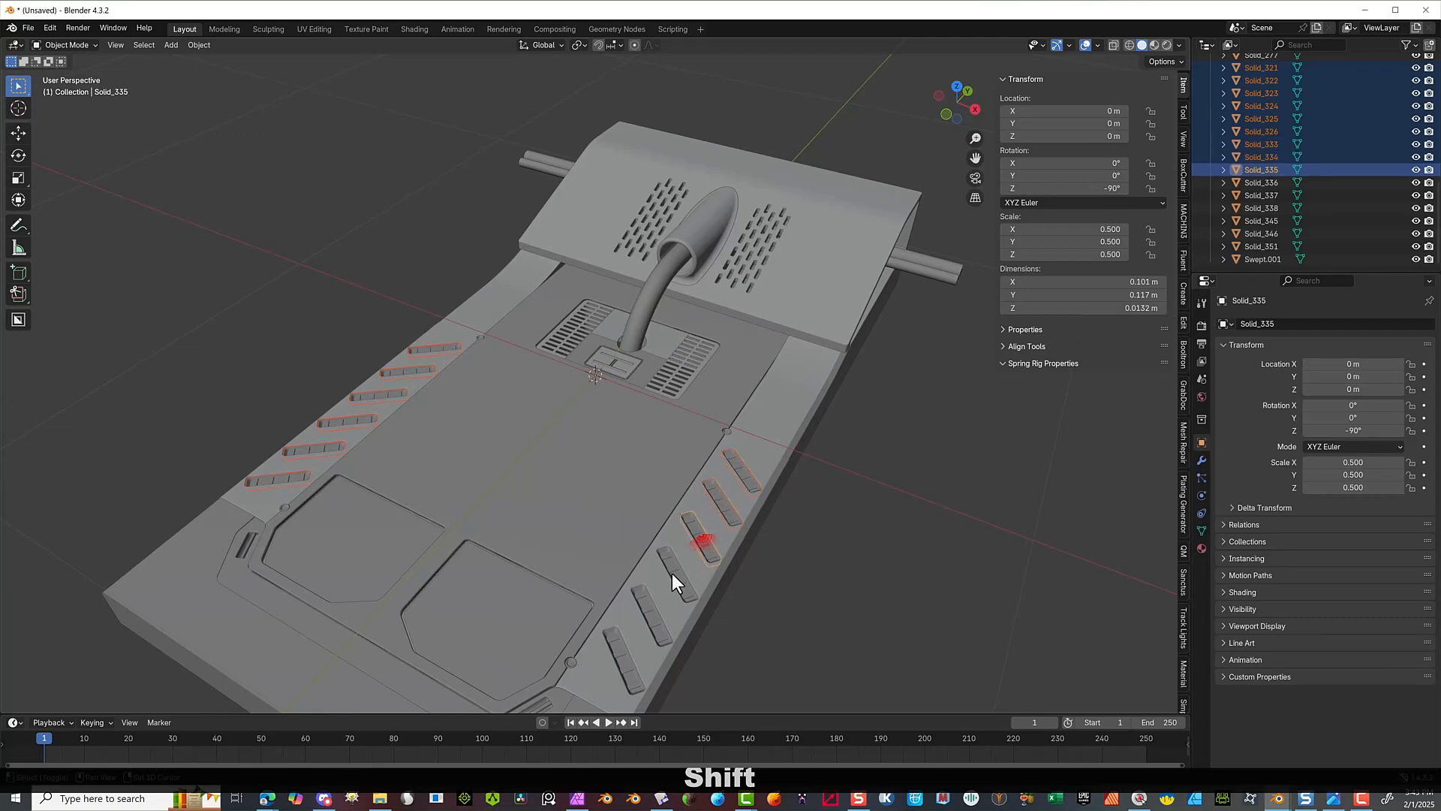
{"action": "left_click", "coordinate": [675, 580], "text": "shift"}
{"action": "left_click", "coordinate": [649, 615], "text": "shift"}
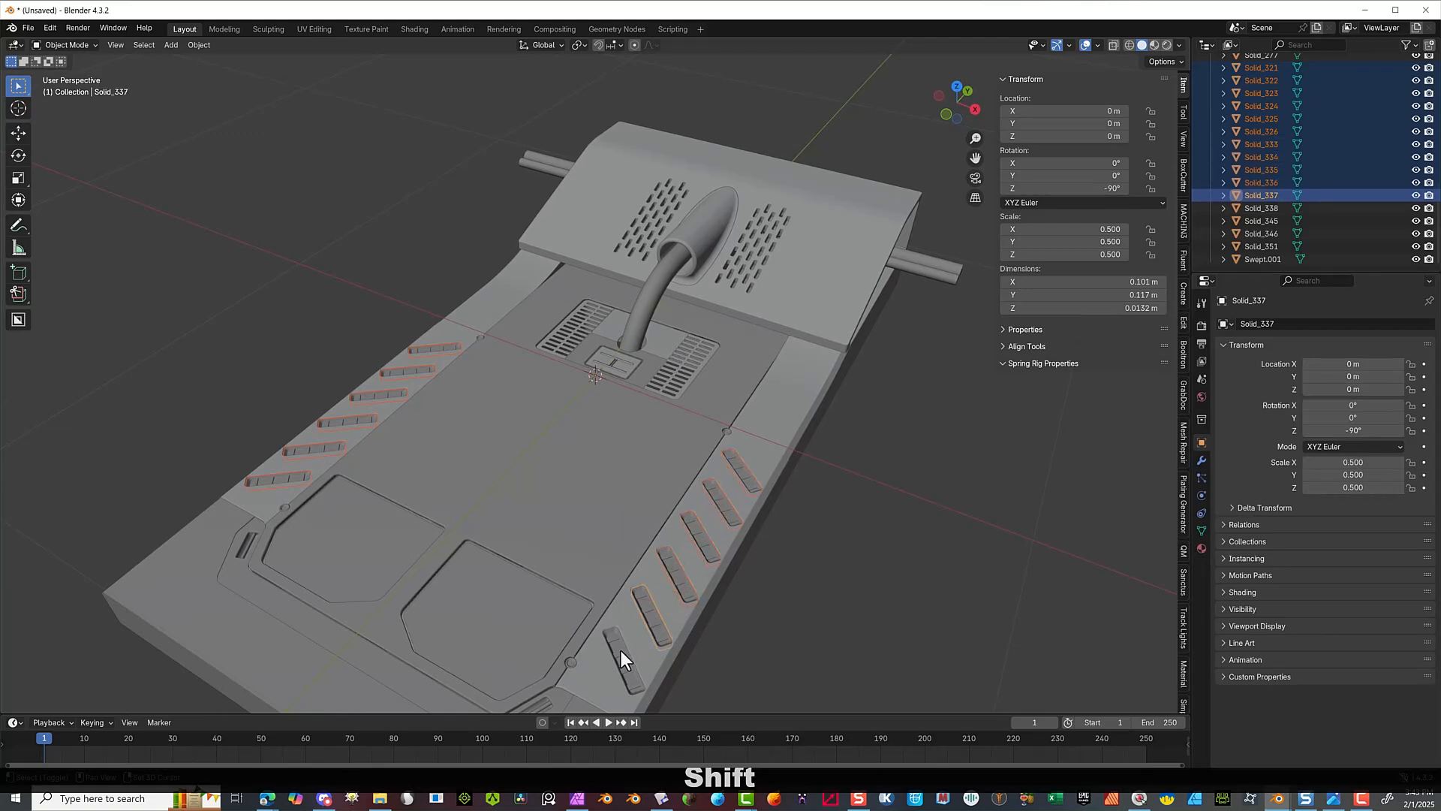
{"action": "left_click", "coordinate": [622, 653], "text": "shift"}
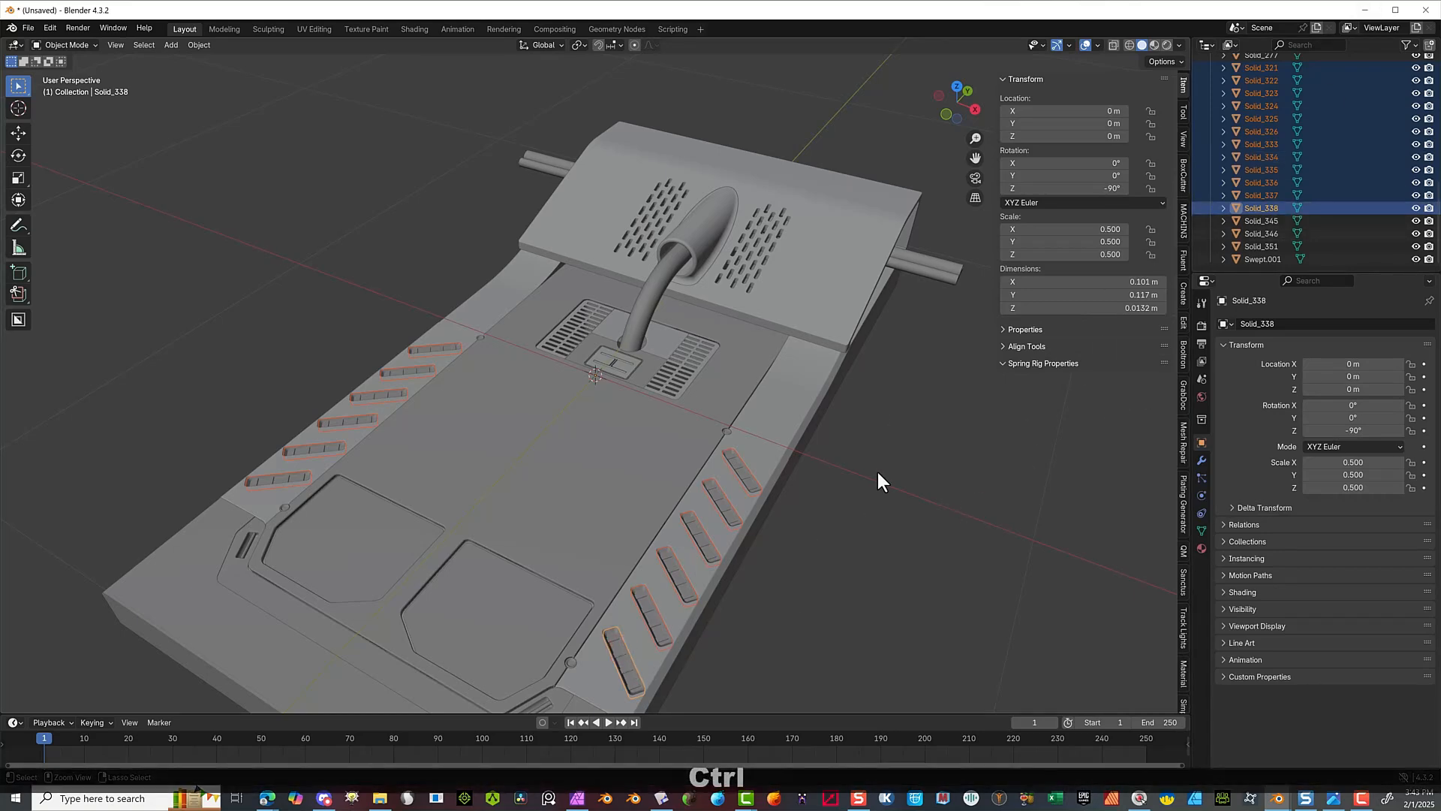
{"action": "key", "text": "ctrl+j"}
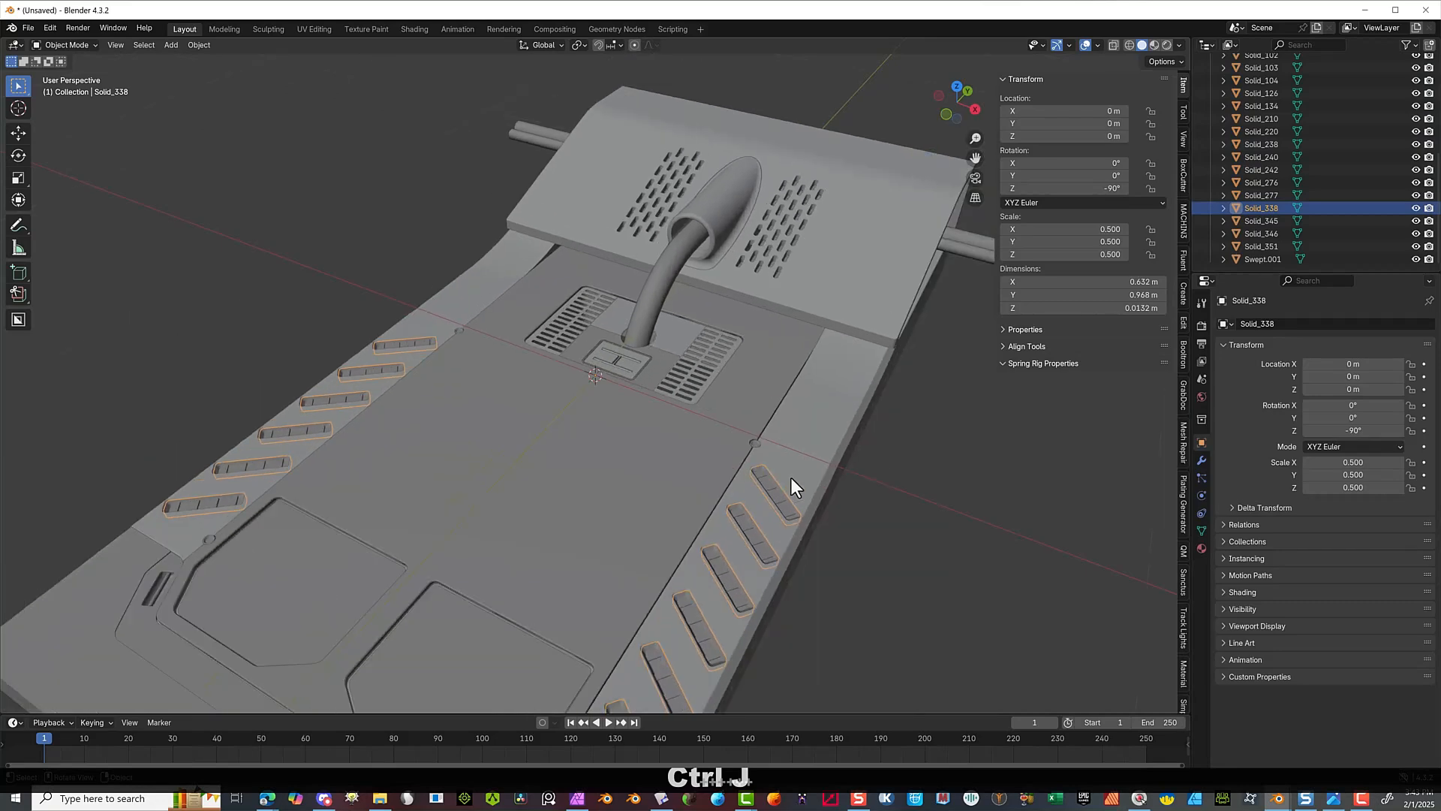
- Join the two recessed chamfered plates near the front of the floor panel into one object
{"action": "left_click", "coordinate": [454, 610]}
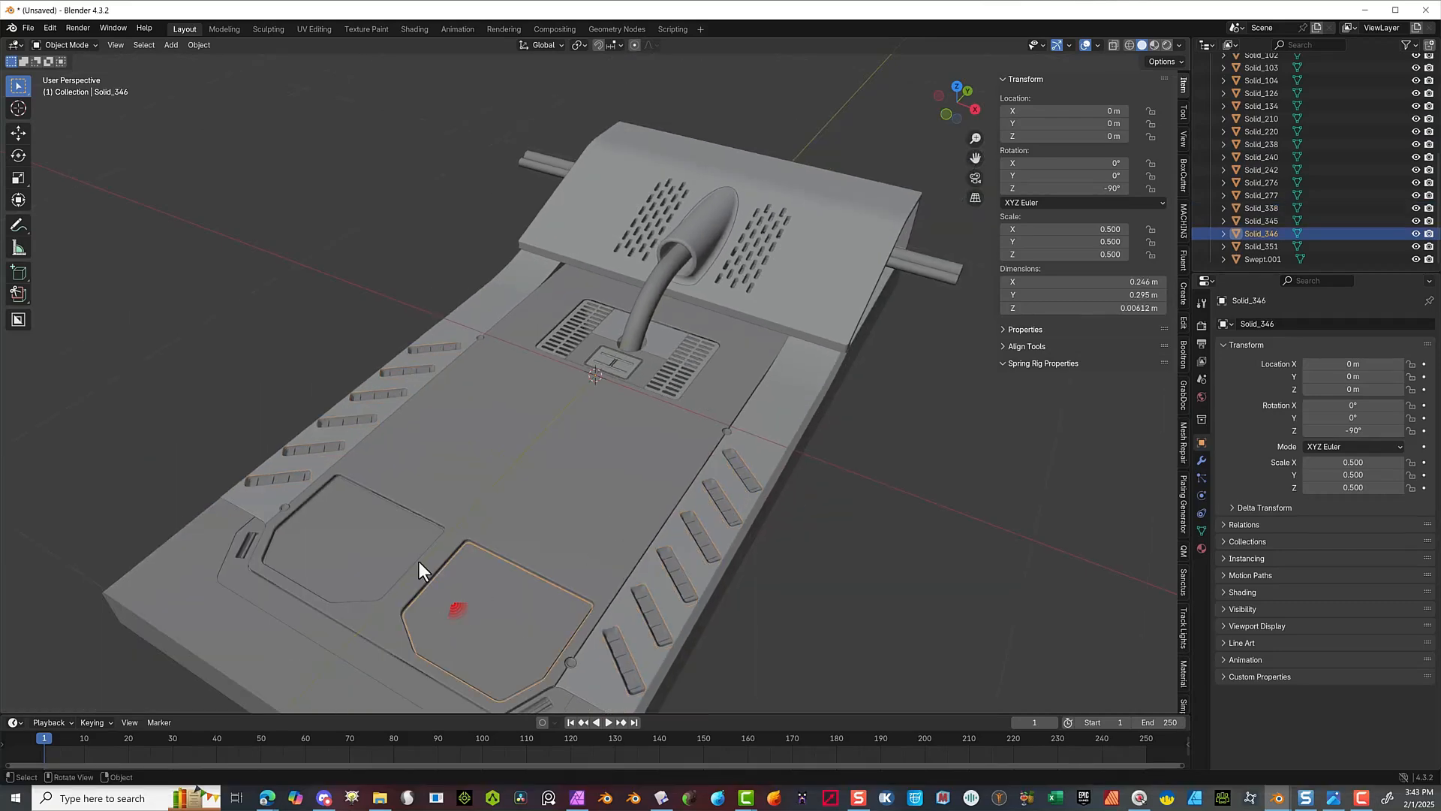
{"action": "left_click", "coordinate": [341, 545], "text": "shift"}
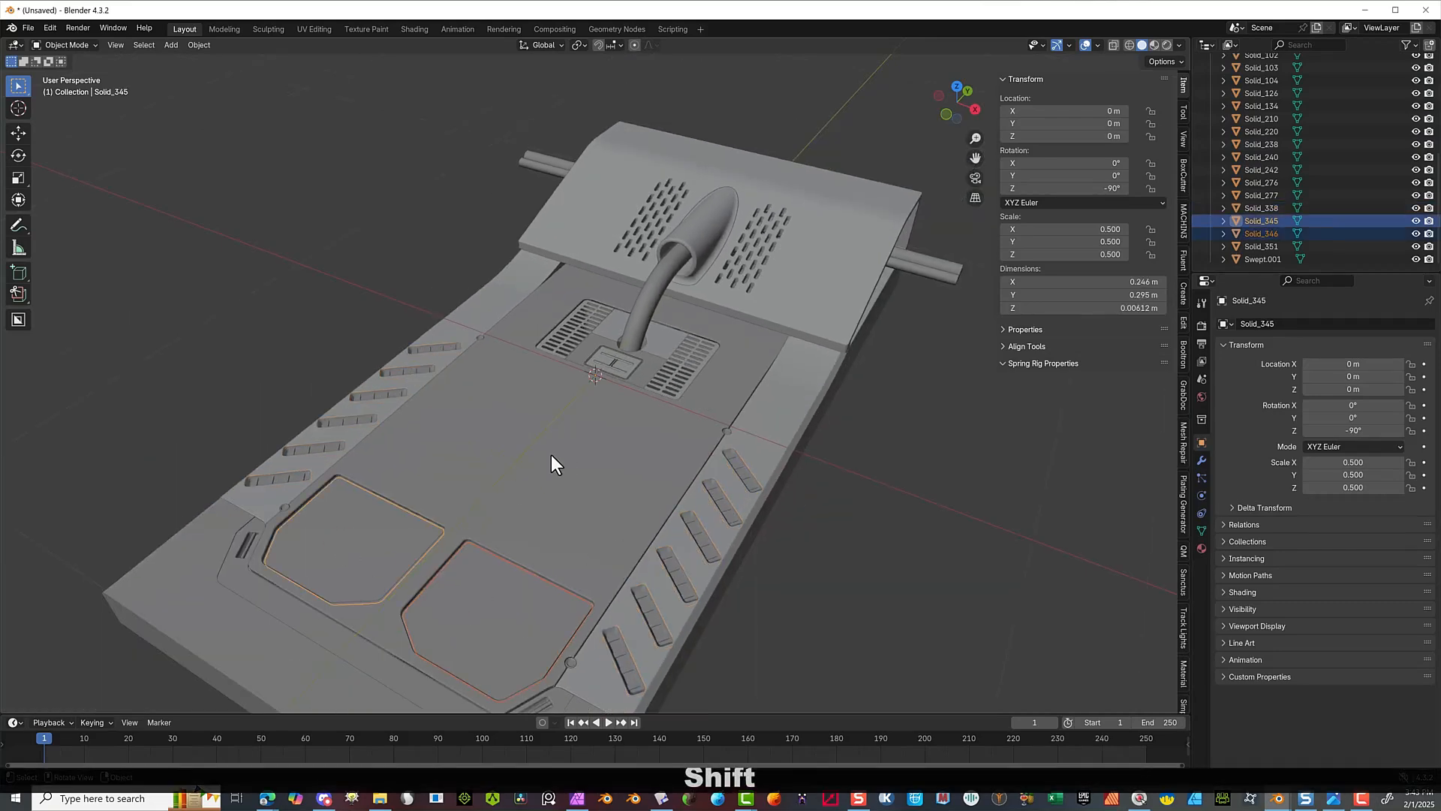
{"action": "key", "text": "ctrl+j"}
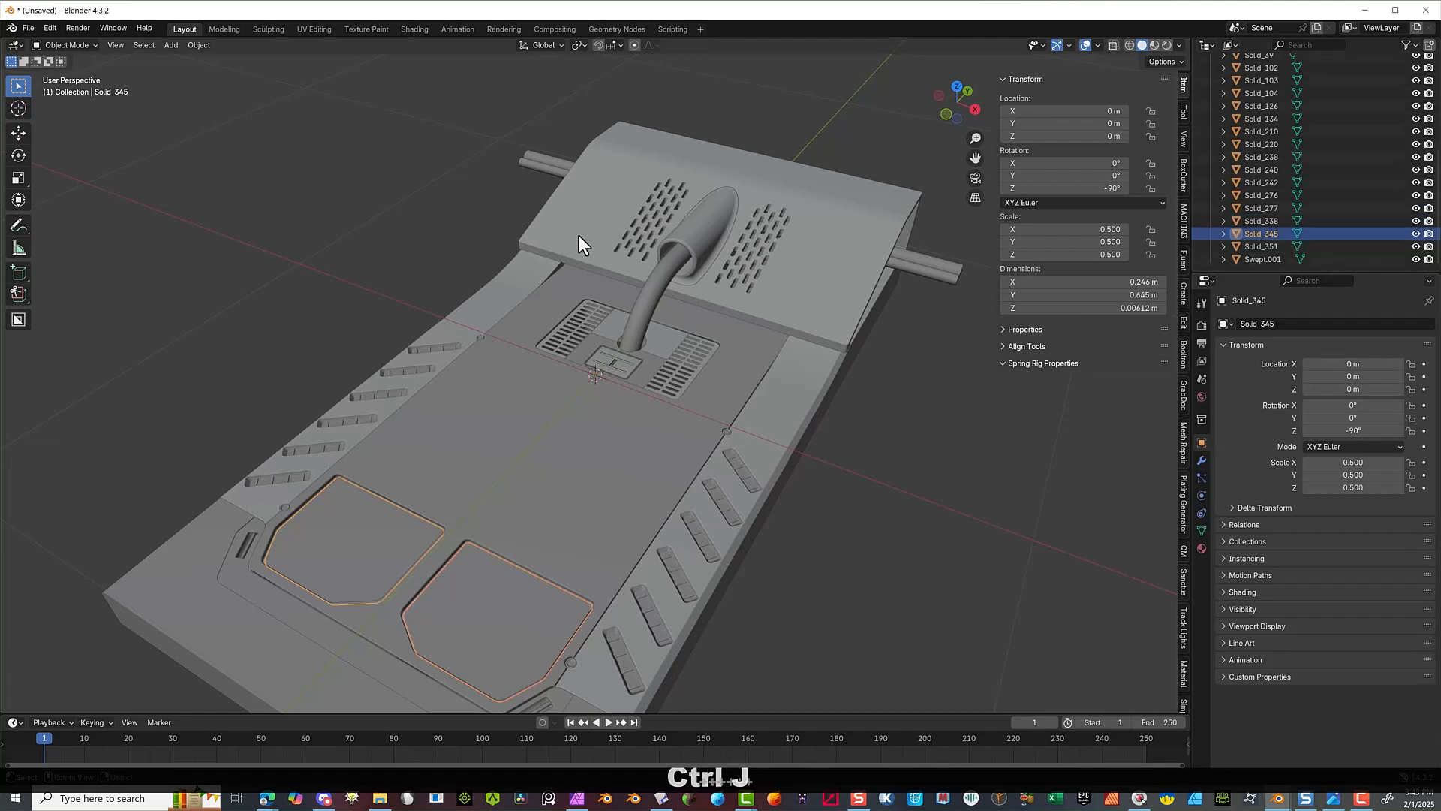
- Check the tapered cowl on the raised housing and the curved pipe emerging from it as separate parts
{"action": "middle_click_drag", "start_coordinate": [782, 305], "coordinate": [888, 279]}
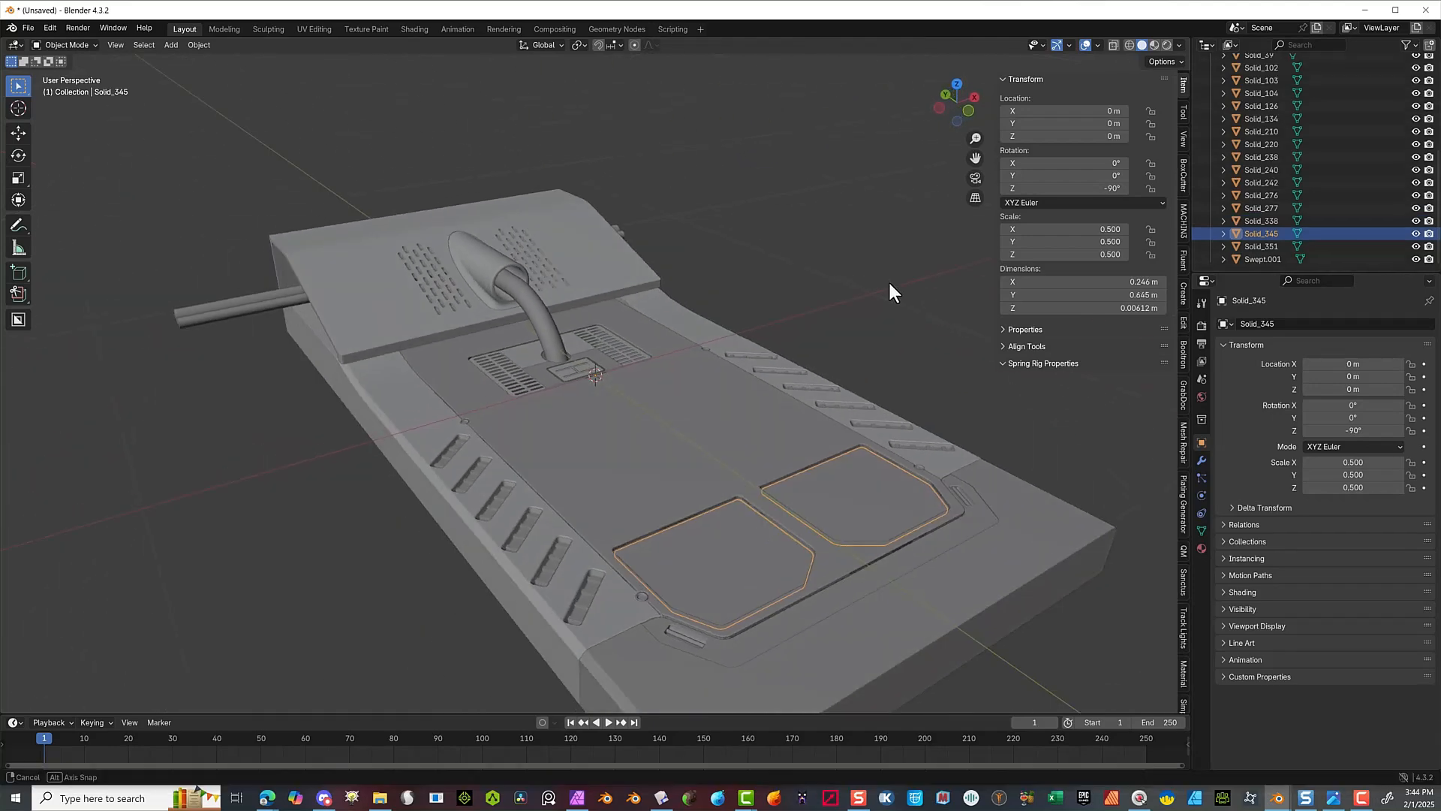
{"action": "left_click", "coordinate": [493, 264]}
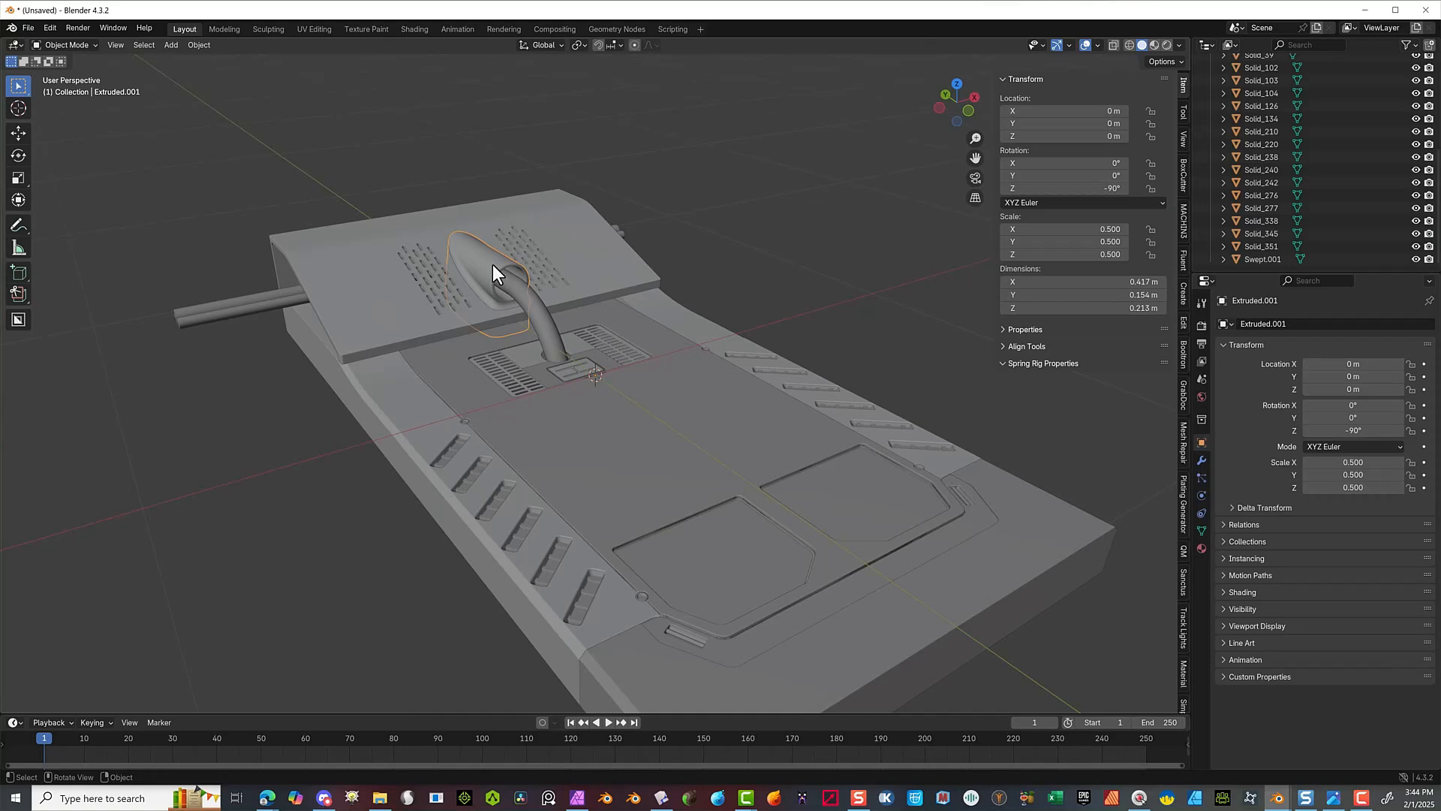
{"action": "left_click", "coordinate": [547, 326]}
- Select only the long lower rods running through the raised housing and, in top view, scale them by about 0.68 along the X axis
{"action": "middle_click_drag", "start_coordinate": [164, 360], "coordinate": [264, 344]}
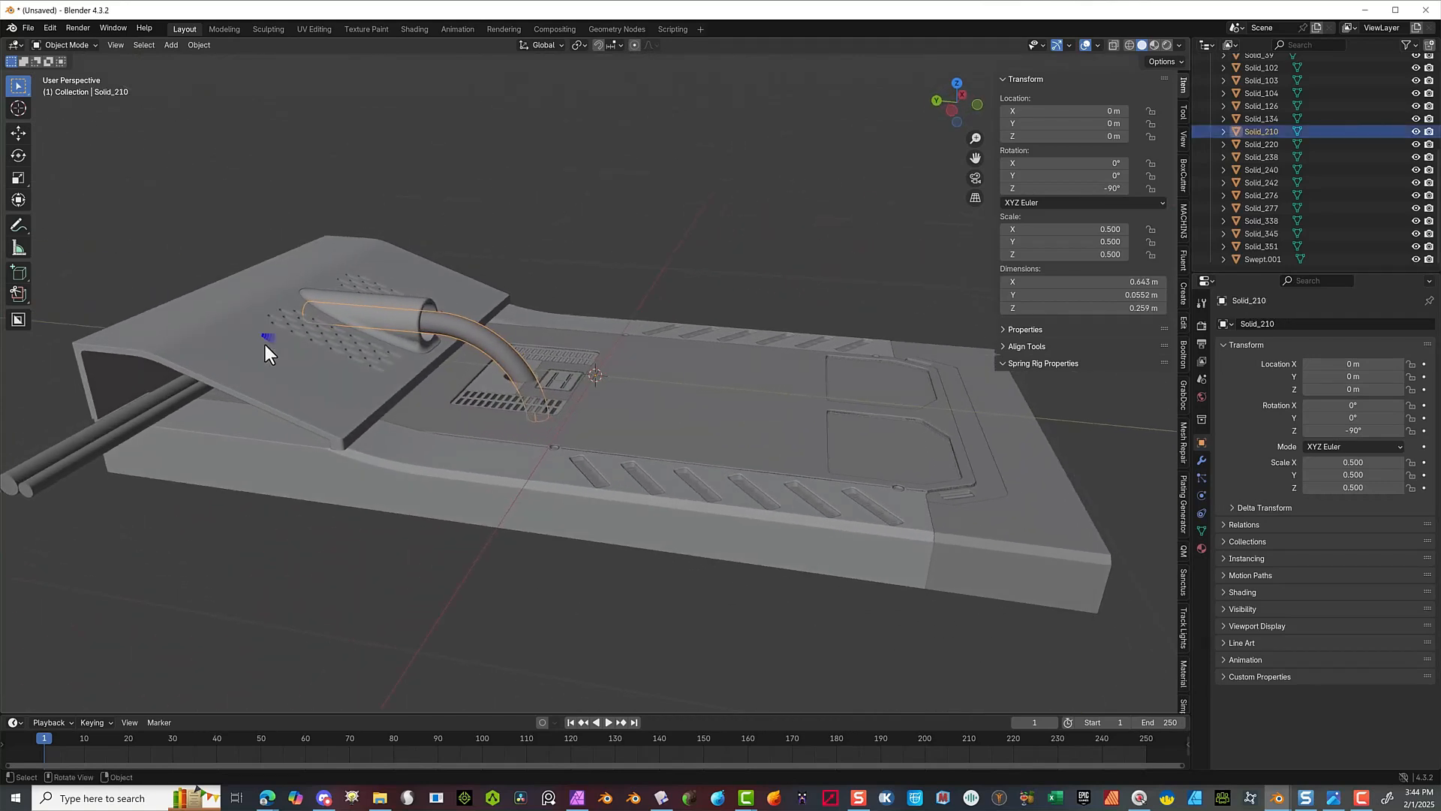
{"action": "left_click", "coordinate": [25, 470], "text": "shift"}
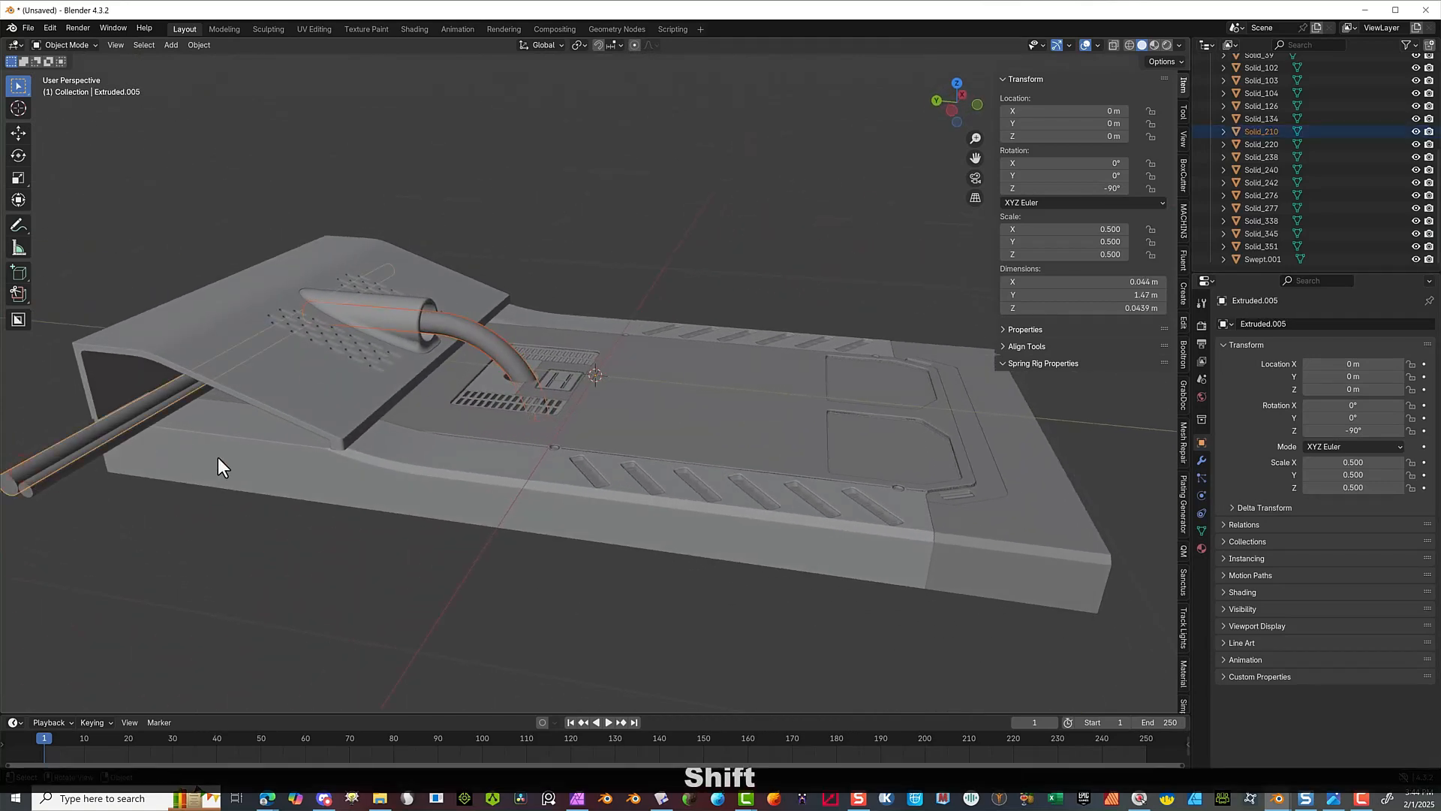
{"action": "scroll", "coordinate": [250, 542], "scroll_direction": "down", "scroll_amount": 2}
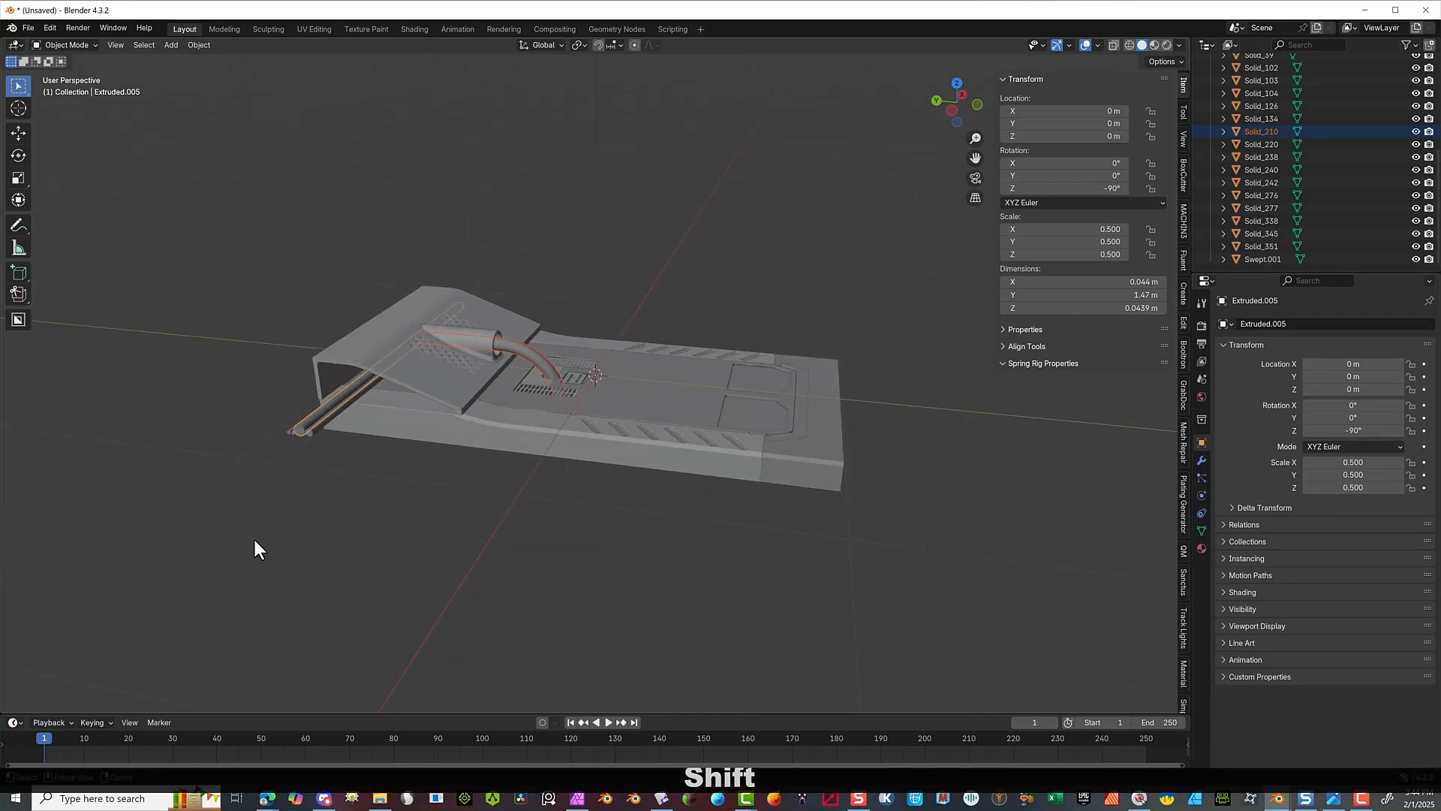
{"action": "middle_click_drag", "start_coordinate": [262, 475], "coordinate": [750, 532]}
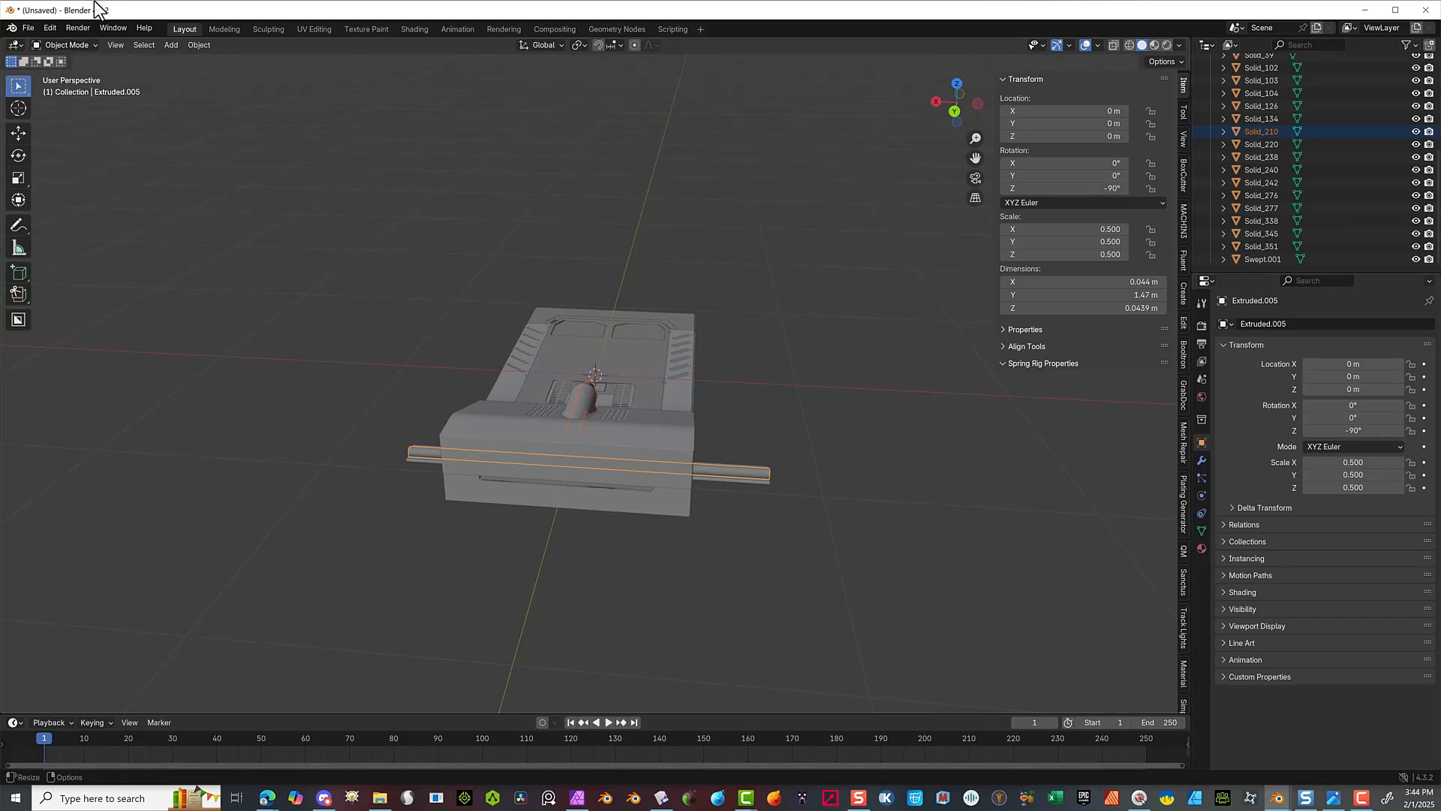
{"action": "left_click", "coordinate": [81, 45]}
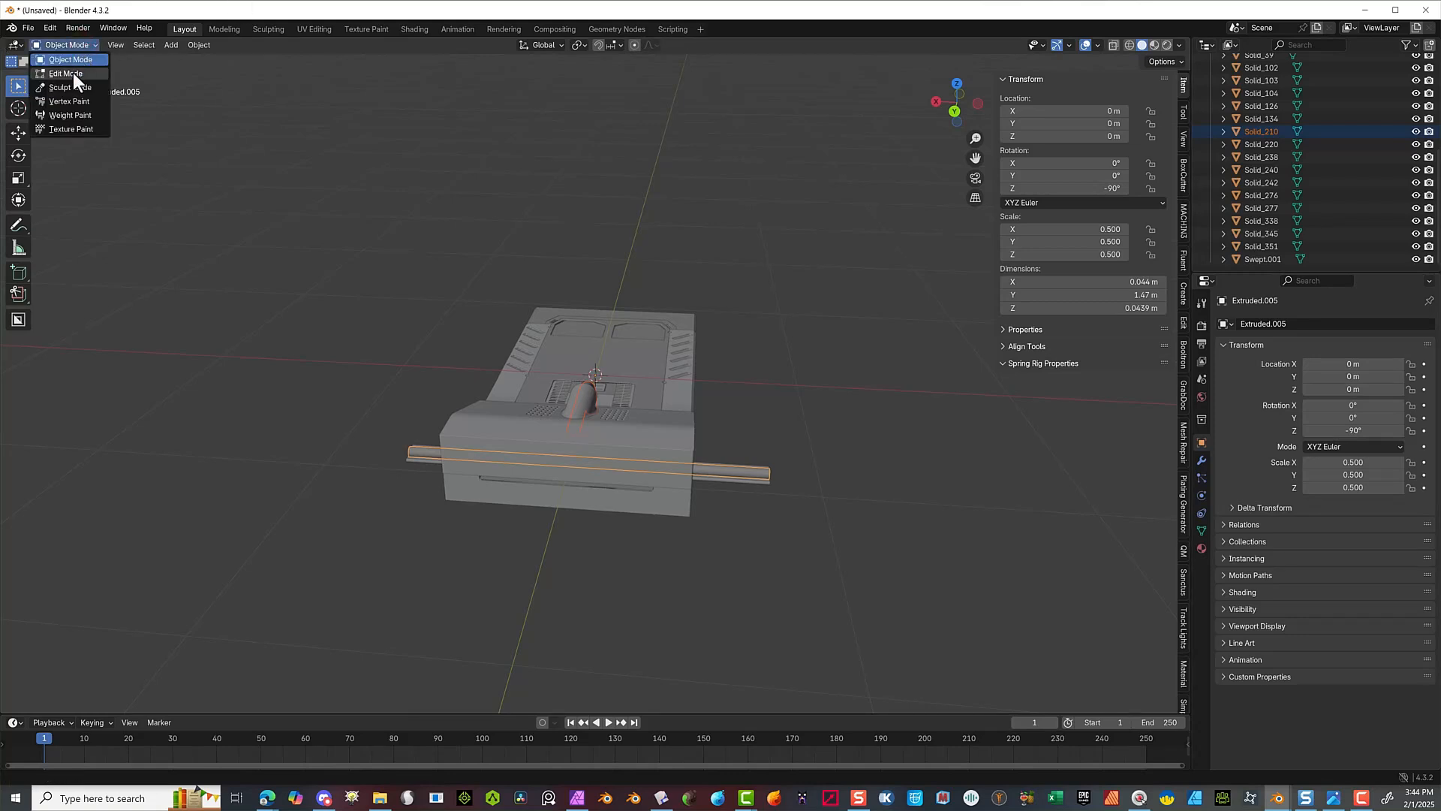
{"action": "left_click_drag", "start_coordinate": [864, 388], "coordinate": [755, 539]}
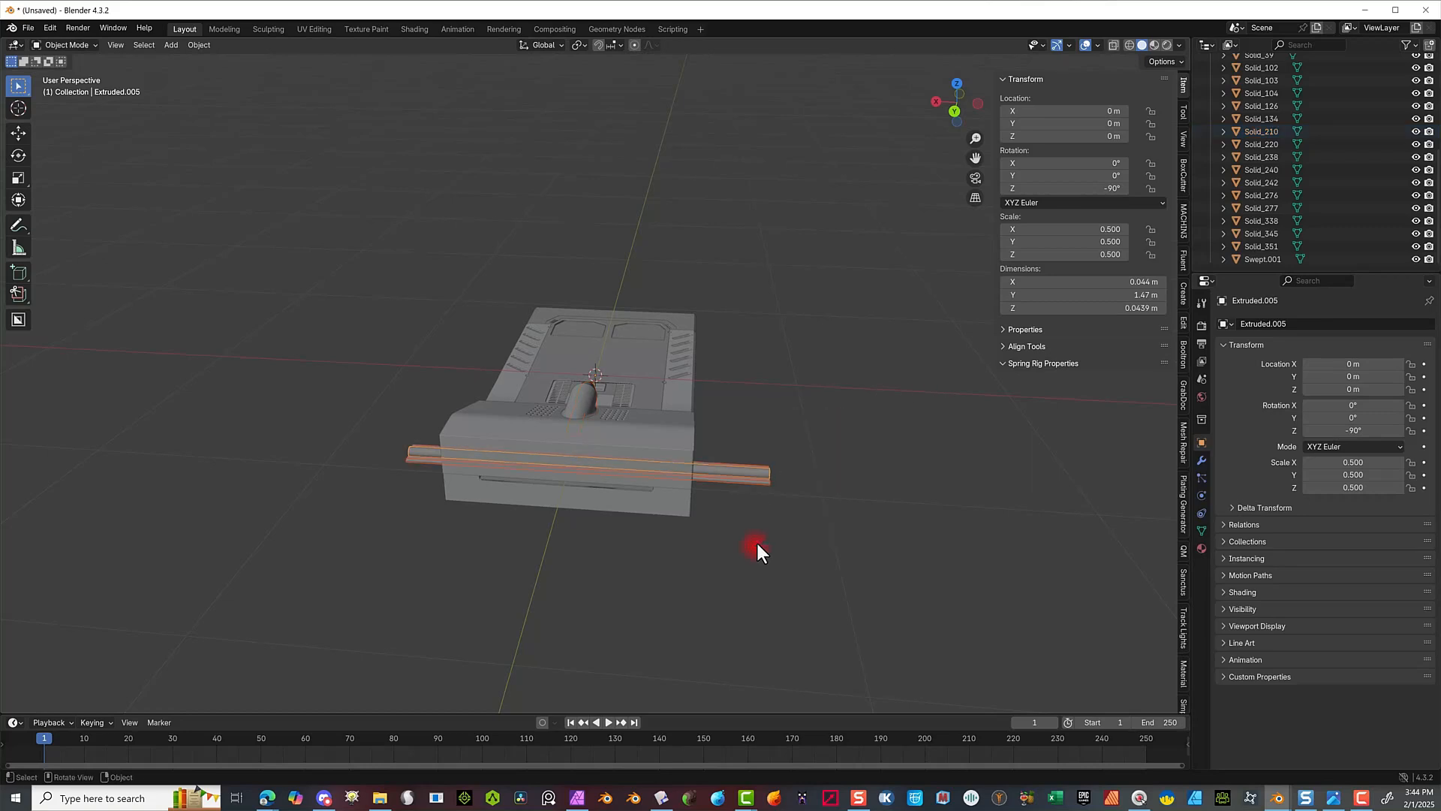
{"action": "left_click", "coordinate": [957, 83]}
{"action": "scroll", "coordinate": [686, 164], "scroll_direction": "up", "scroll_amount": 4}
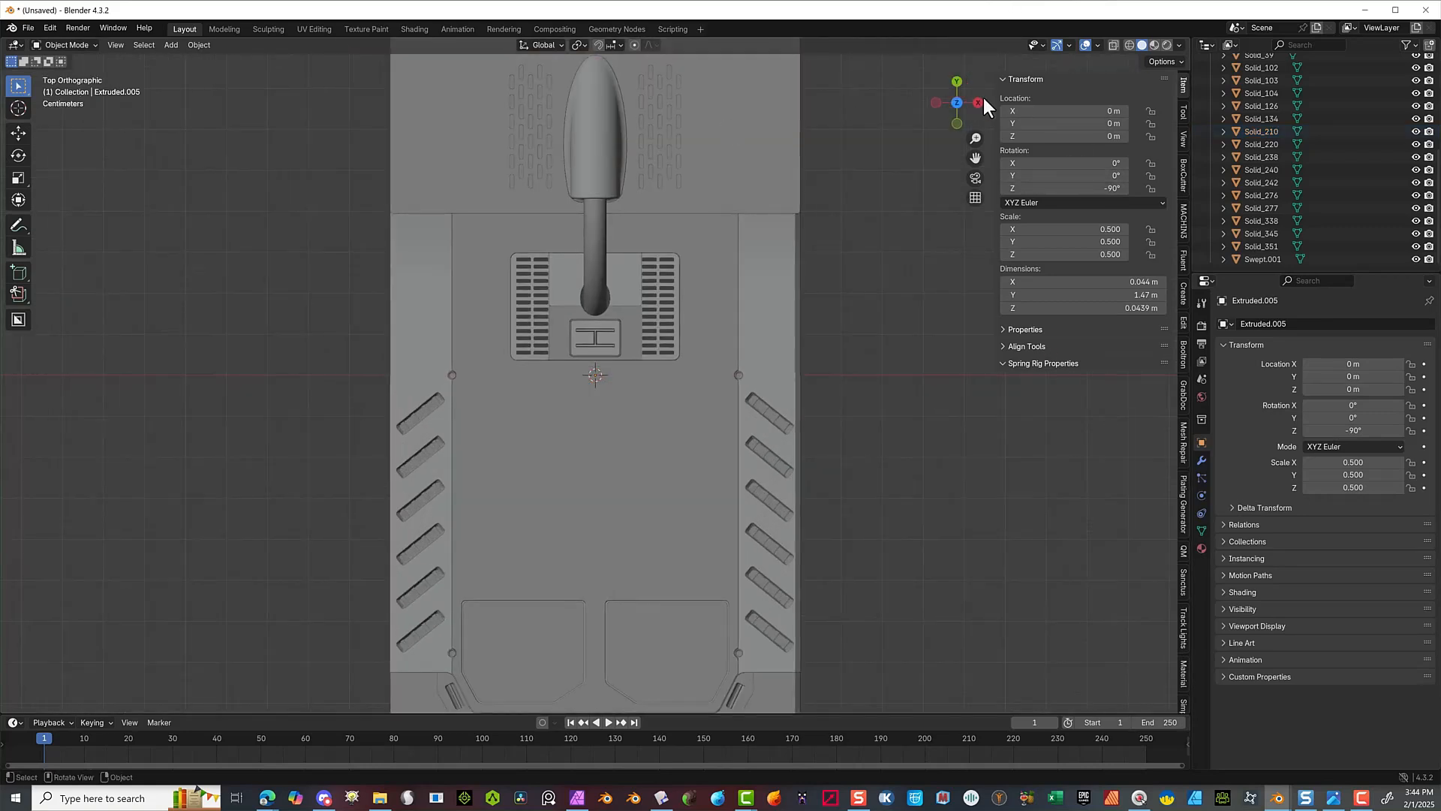
{"action": "left_click_drag", "start_coordinate": [975, 158], "coordinate": [959, 508]}
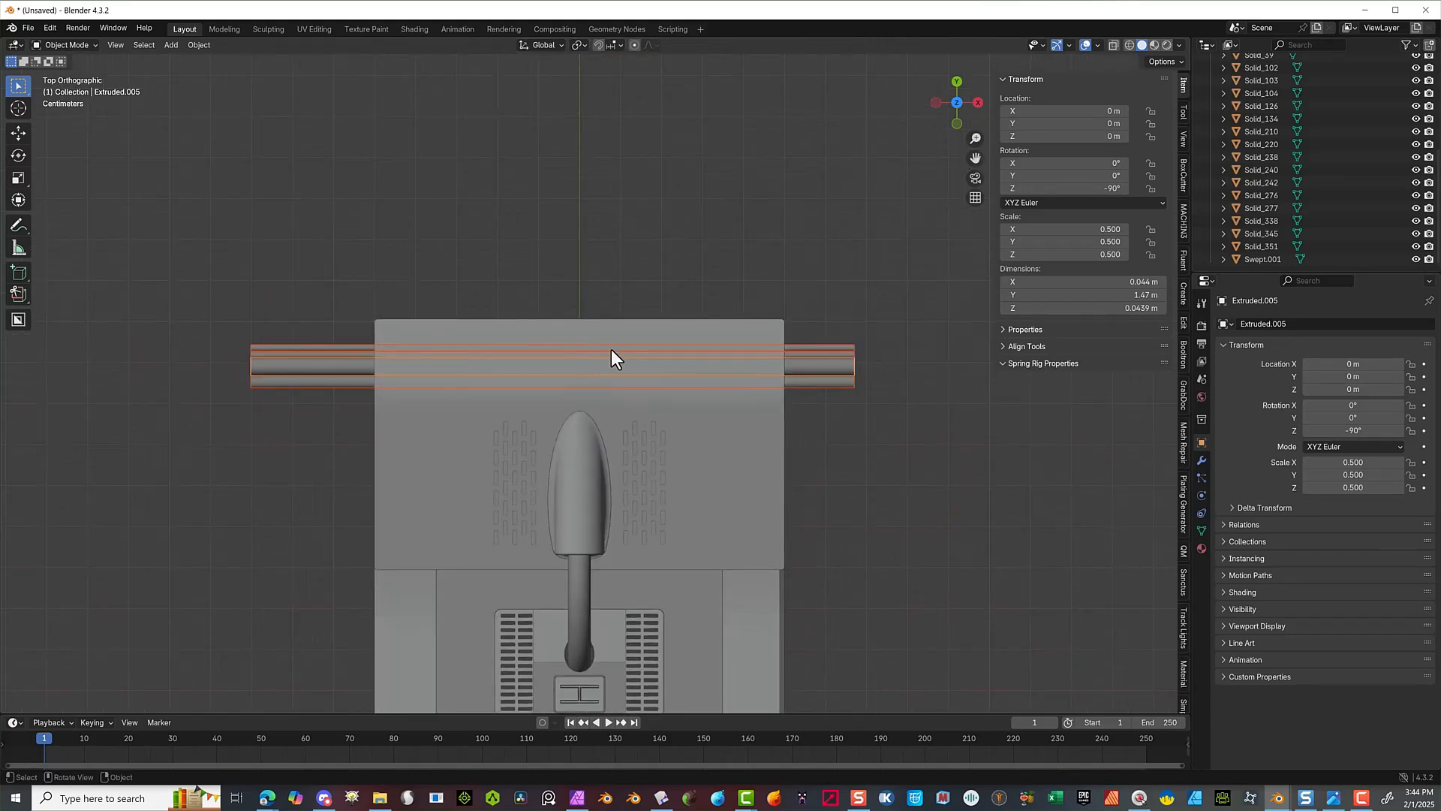
{"action": "key", "text": "s"}
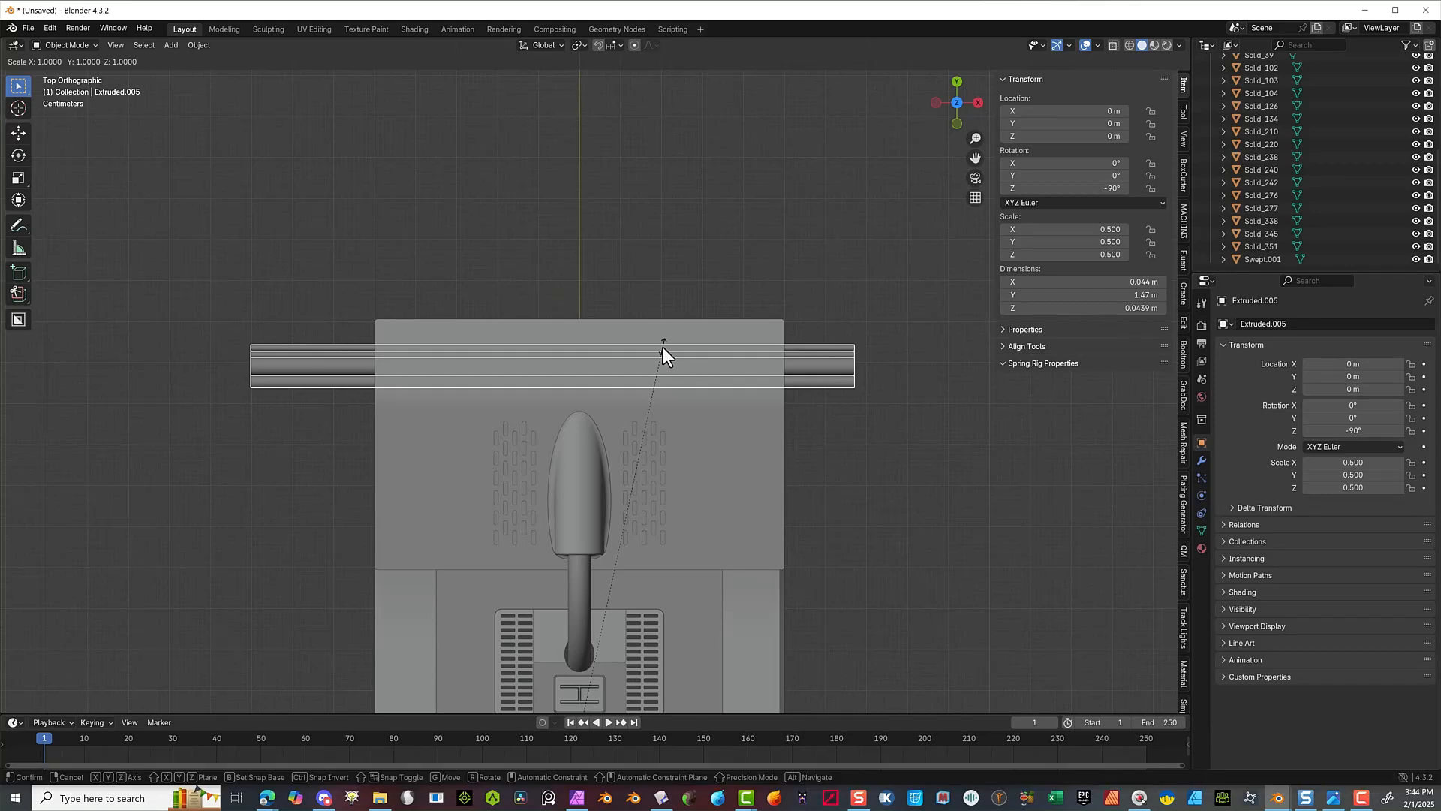
{"action": "key", "text": "x"}
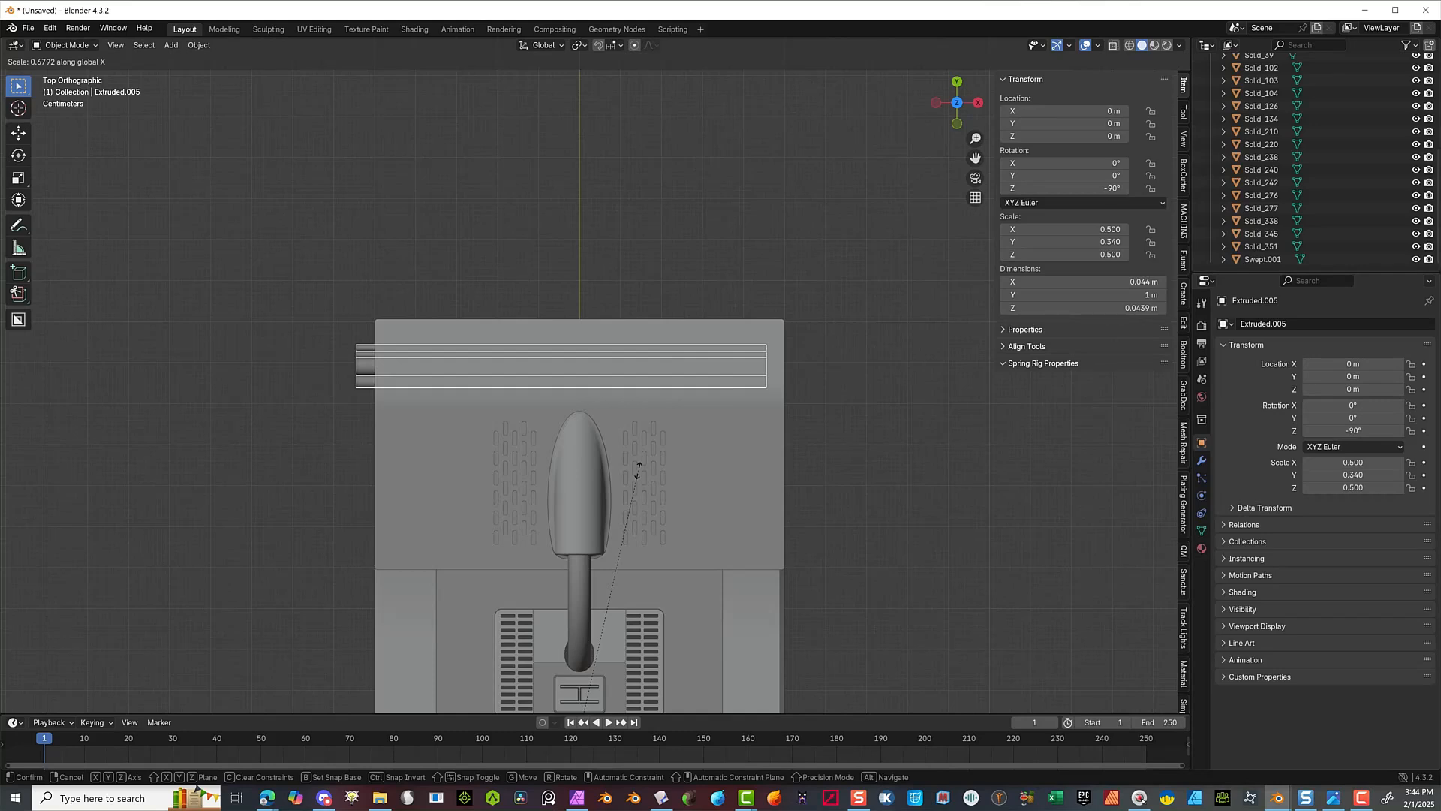
{"action": "left_click", "coordinate": [638, 471]}
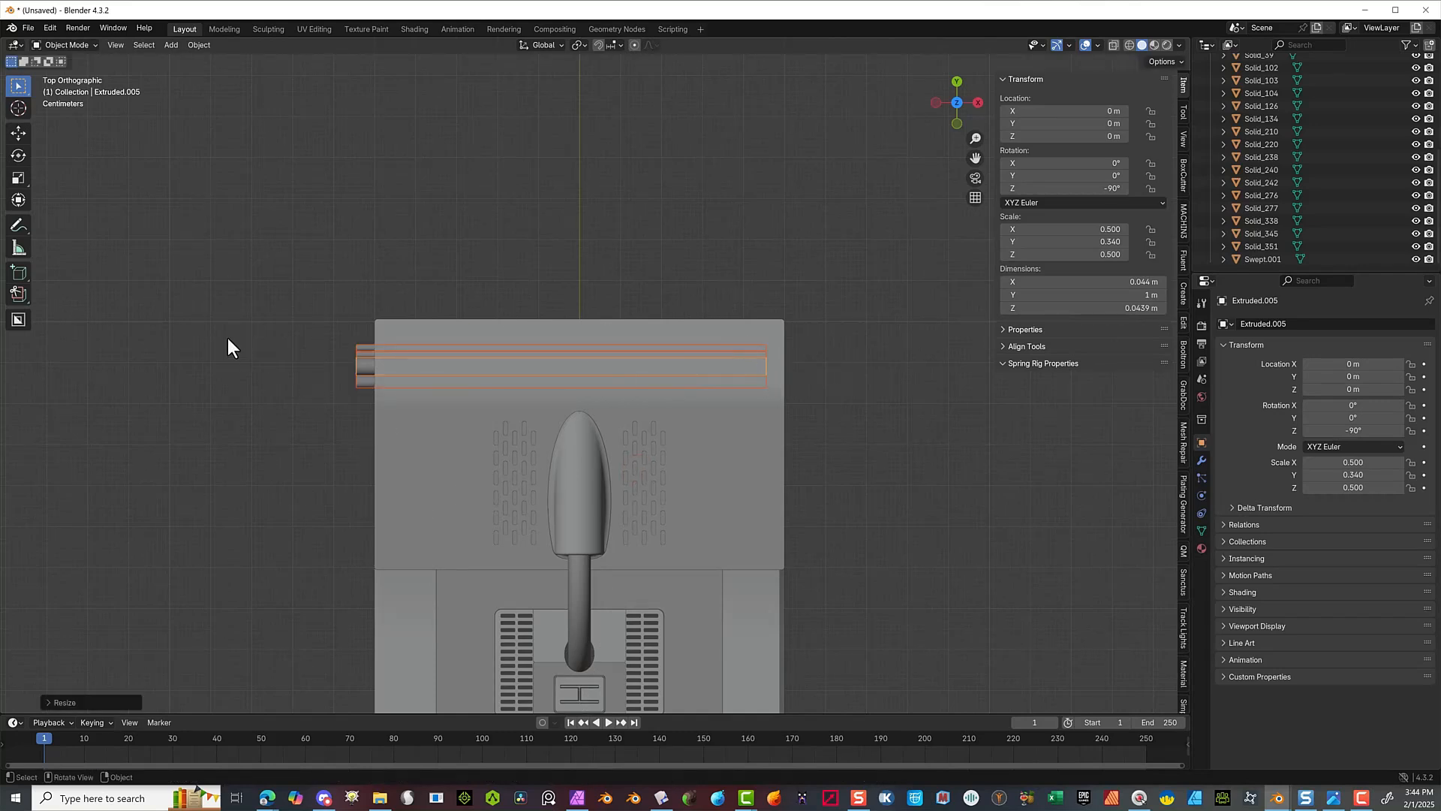
- Move the long lower rods about 0.045 m along the X axis to fit between the raised housing's sides
{"action": "key", "text": "g"}
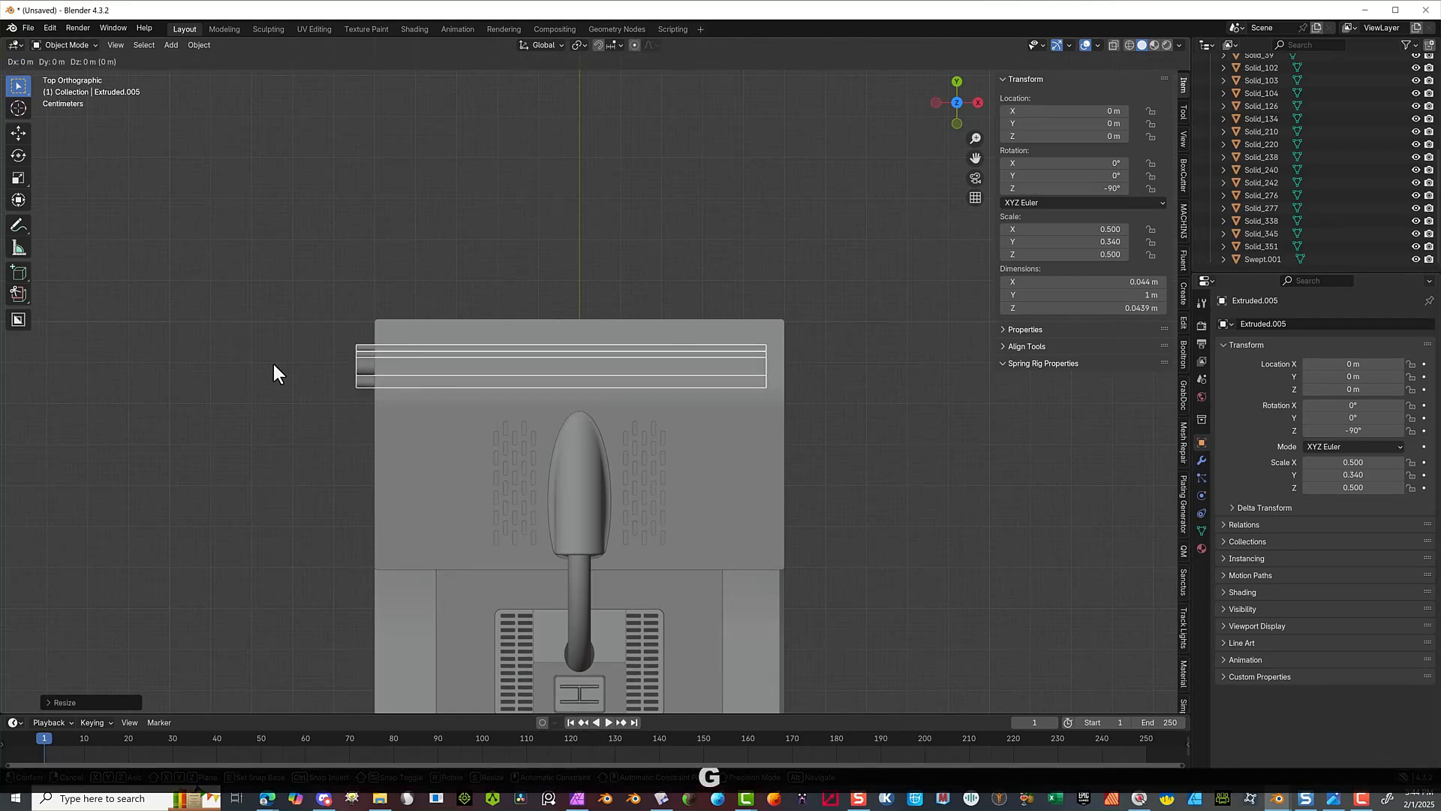
{"action": "key", "text": "x"}
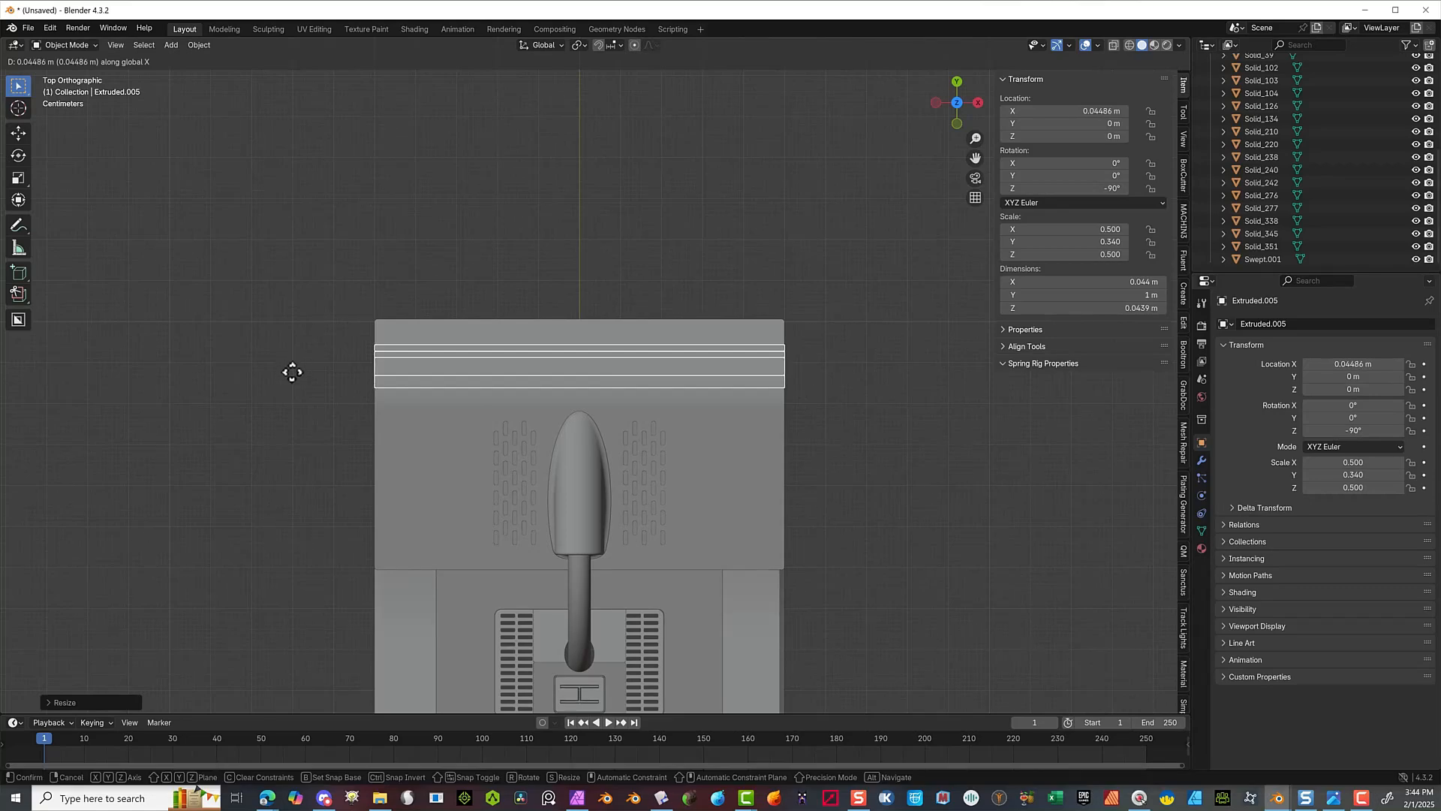
{"action": "left_click", "coordinate": [293, 372]}
- Examine the fit of the rods at both side openings of the raised housing and look over the whole floor panel
{"action": "middle_click_drag", "start_coordinate": [428, 405], "coordinate": [476, 331]}
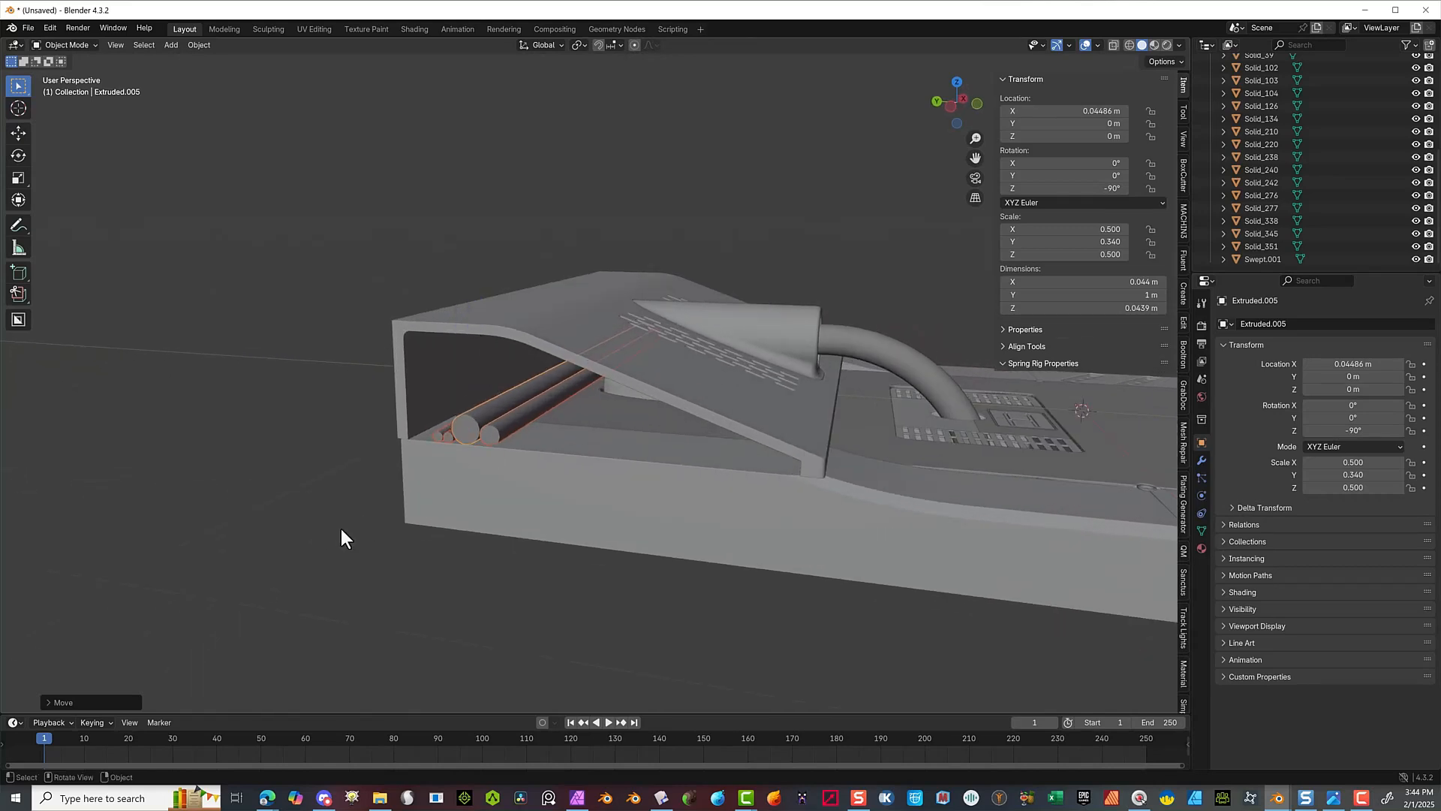
{"action": "middle_click_drag", "start_coordinate": [483, 452], "coordinate": [414, 475]}
{"action": "scroll", "coordinate": [629, 453], "scroll_direction": "down", "scroll_amount": 1}
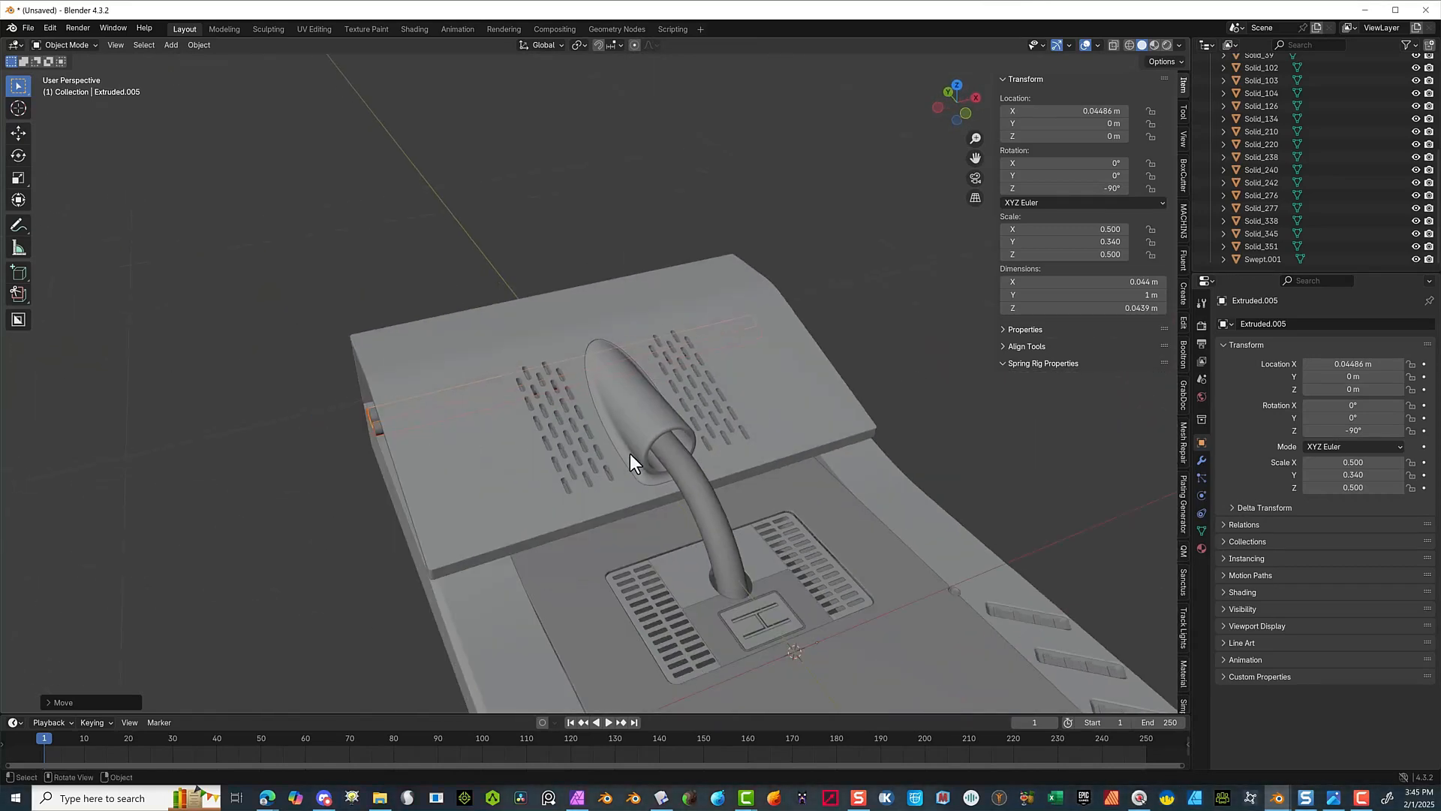
{"action": "scroll", "coordinate": [629, 453], "scroll_direction": "down", "scroll_amount": 2}
{"action": "scroll", "coordinate": [624, 414], "scroll_direction": "up", "scroll_amount": 4}
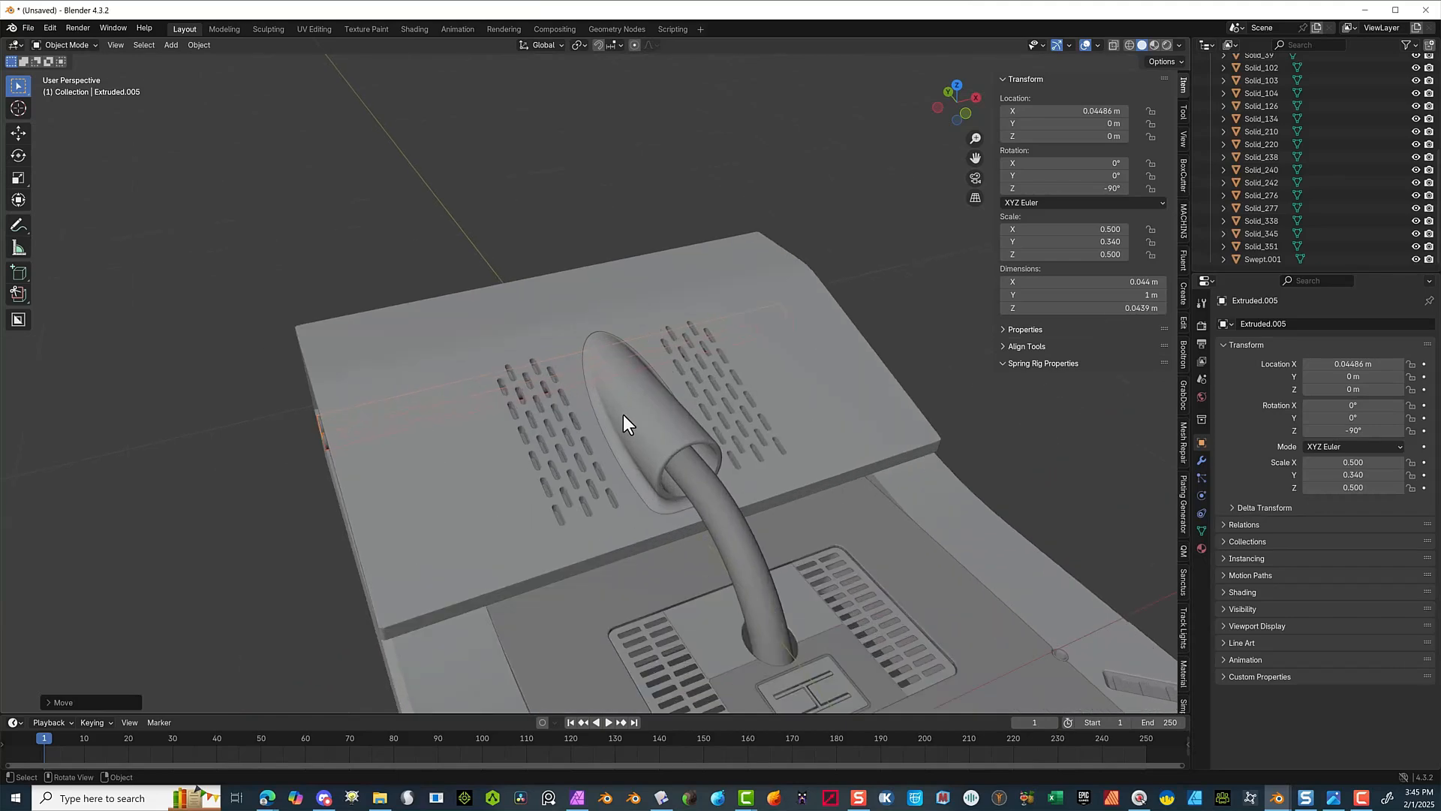
{"action": "middle_click_drag", "start_coordinate": [637, 453], "coordinate": [871, 278]}
{"action": "left_click_drag", "start_coordinate": [976, 158], "coordinate": [1017, 58]}
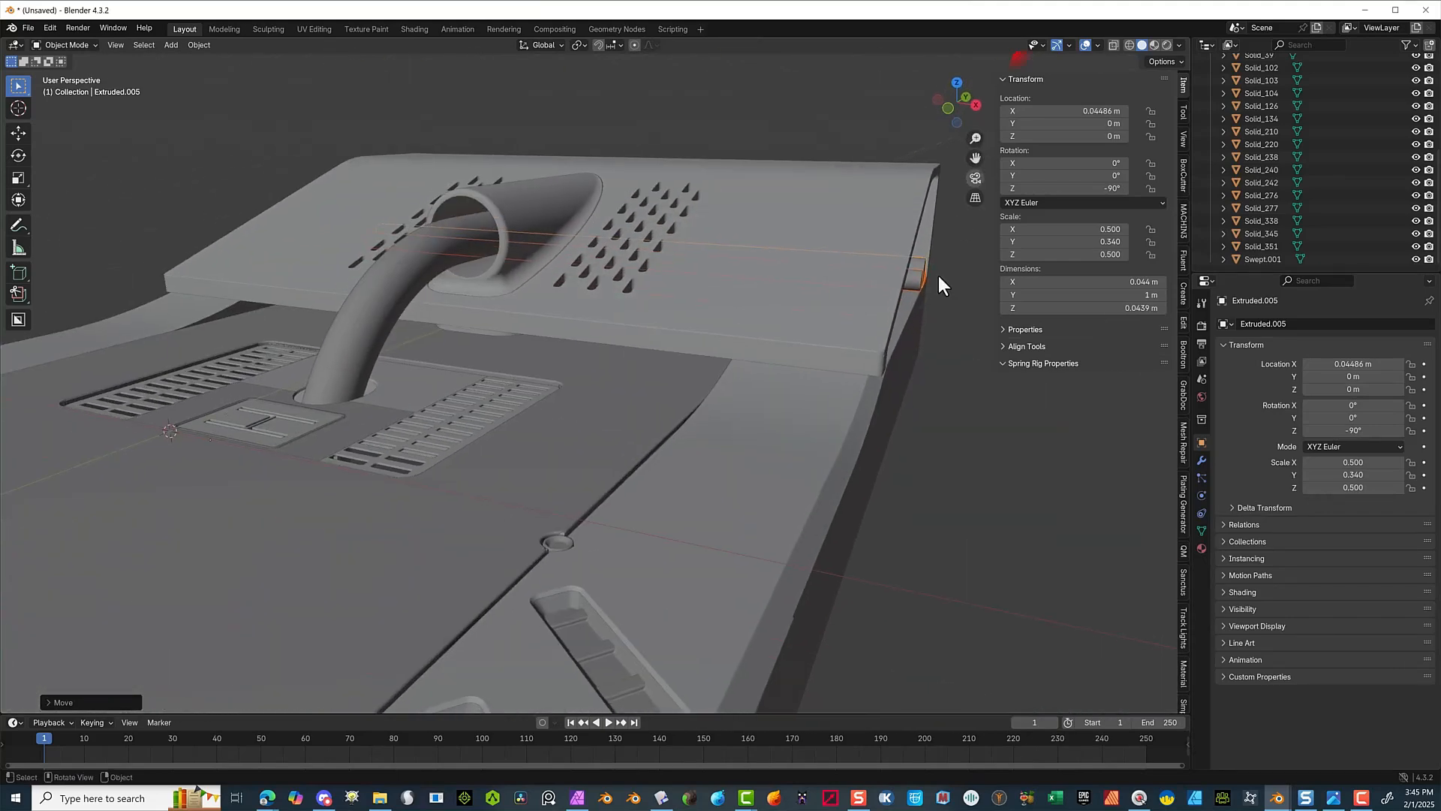
{"action": "scroll", "coordinate": [939, 283], "scroll_direction": "down", "scroll_amount": 4}
{"action": "middle_click_drag", "start_coordinate": [998, 246], "coordinate": [1088, 245]}
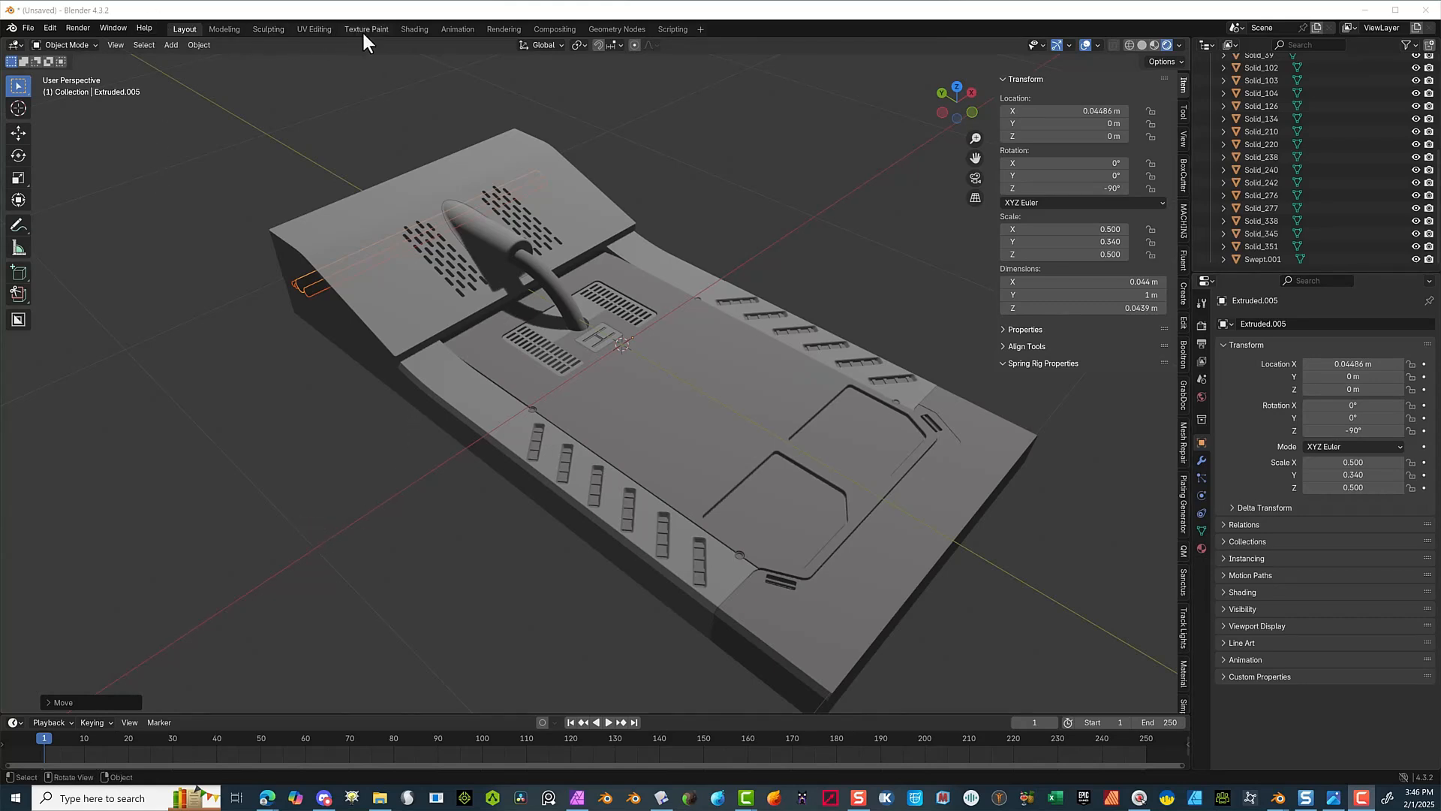
- Switch to the Shading workspace with rendered viewport shading and show the World shader nodes
{"action": "left_click", "coordinate": [416, 30]}
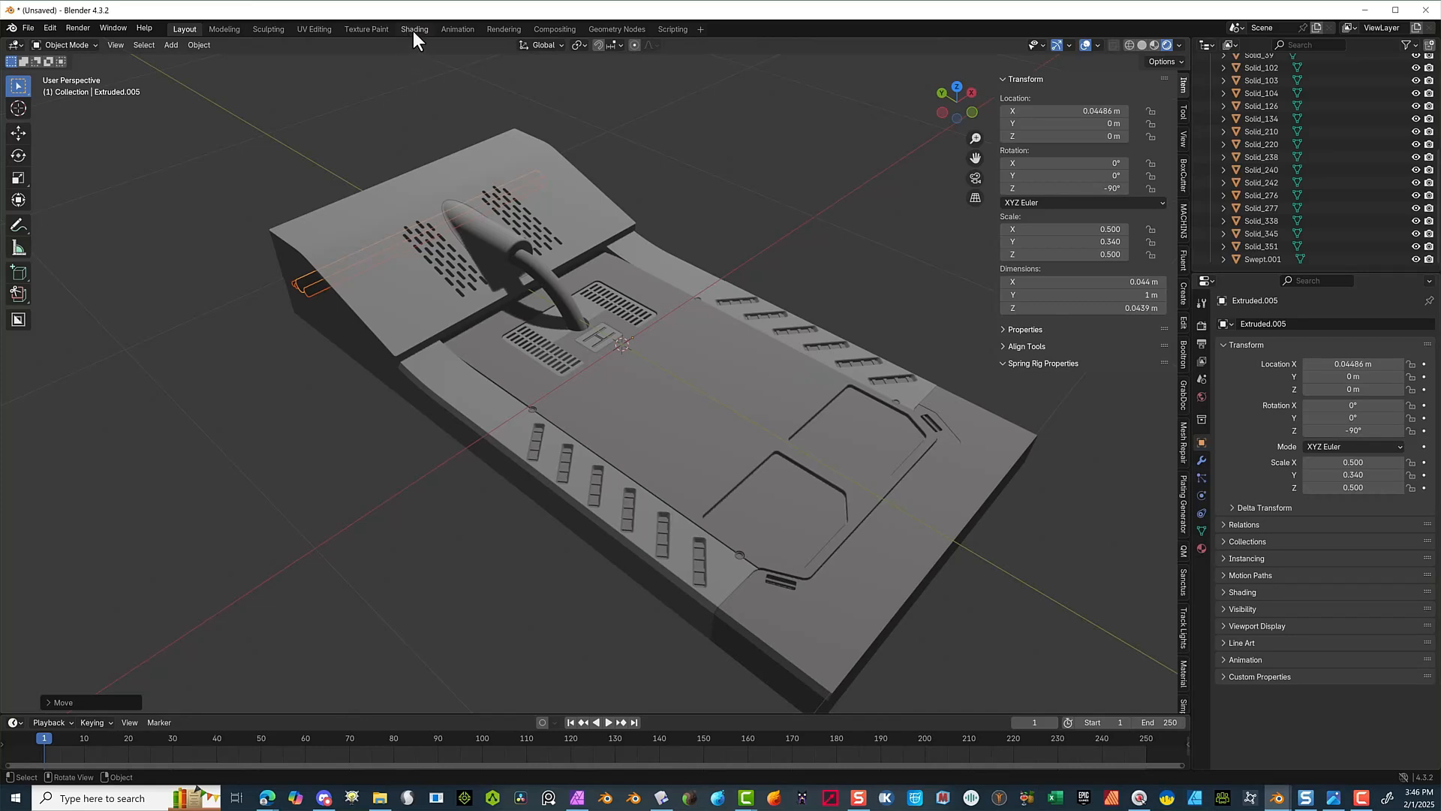
{"action": "left_click", "coordinate": [415, 30]}
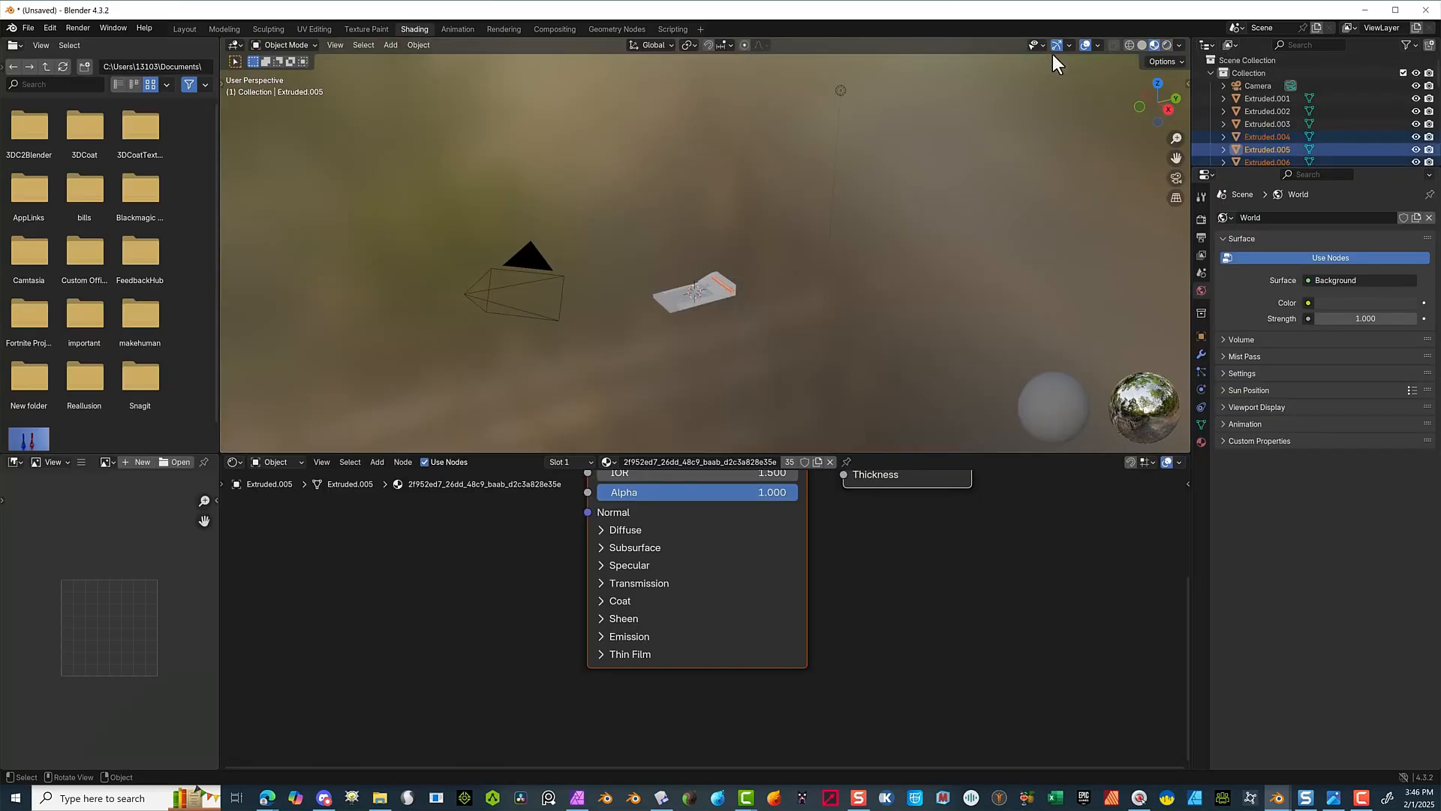
{"action": "left_click", "coordinate": [1168, 44]}
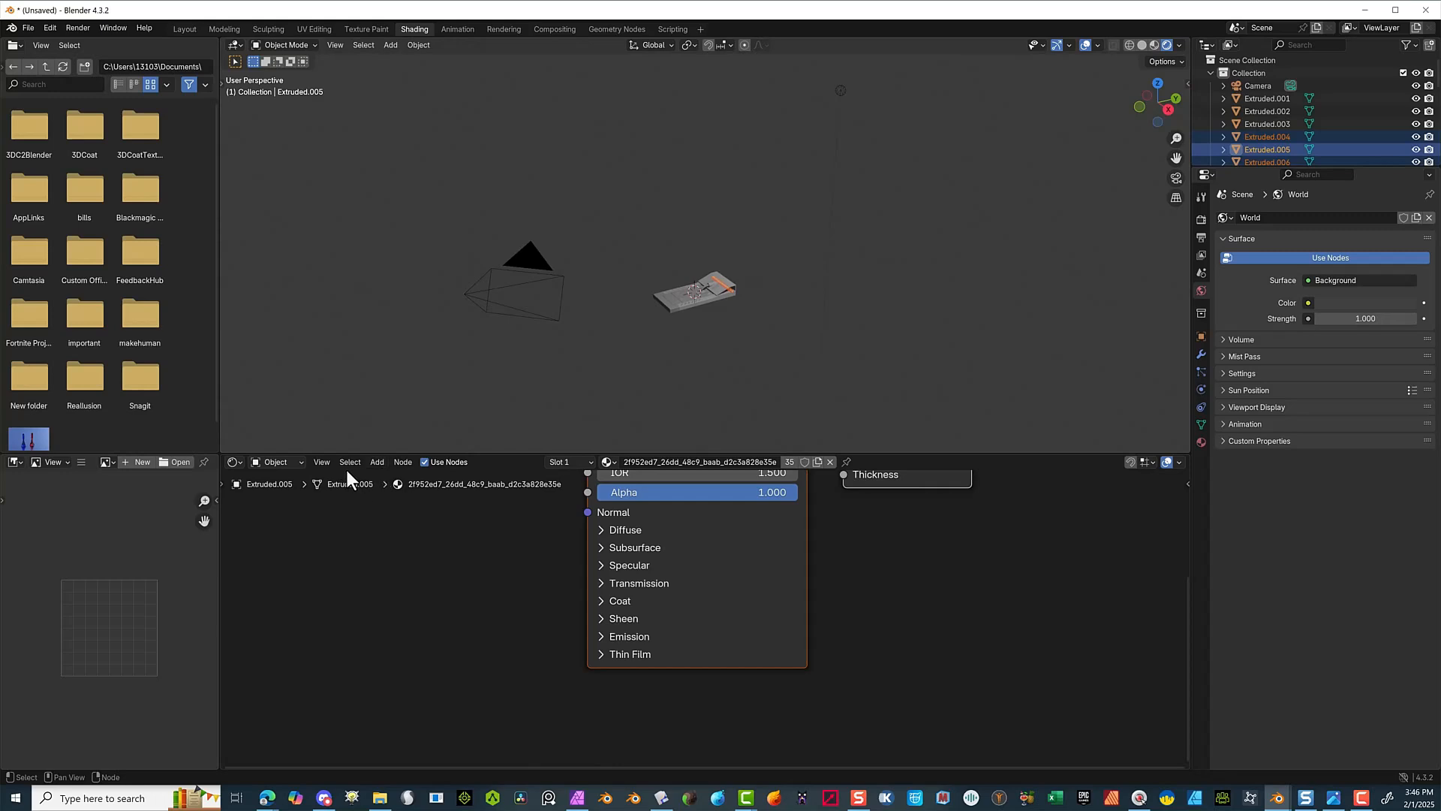
{"action": "left_click", "coordinate": [275, 463]}
{"action": "left_click", "coordinate": [287, 506]}
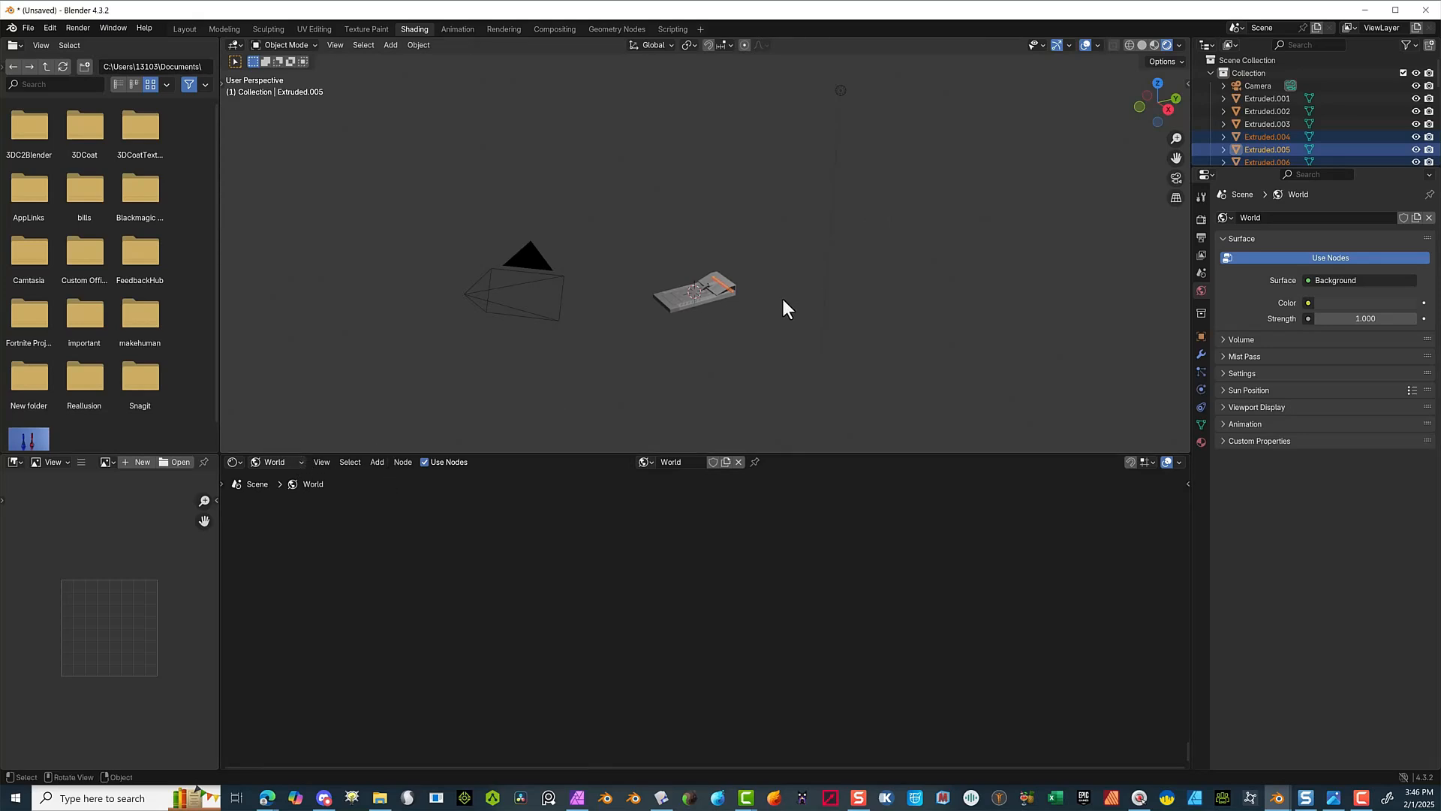
- Add an Environment Texture node in the World shader with its Color output feeding the Background node's Color
{"action": "scroll", "coordinate": [781, 291], "scroll_direction": "up", "scroll_amount": 3}
{"action": "middle_click_drag", "start_coordinate": [745, 317], "coordinate": [835, 369]}
{"action": "scroll", "coordinate": [843, 357], "scroll_direction": "up", "scroll_amount": 3}
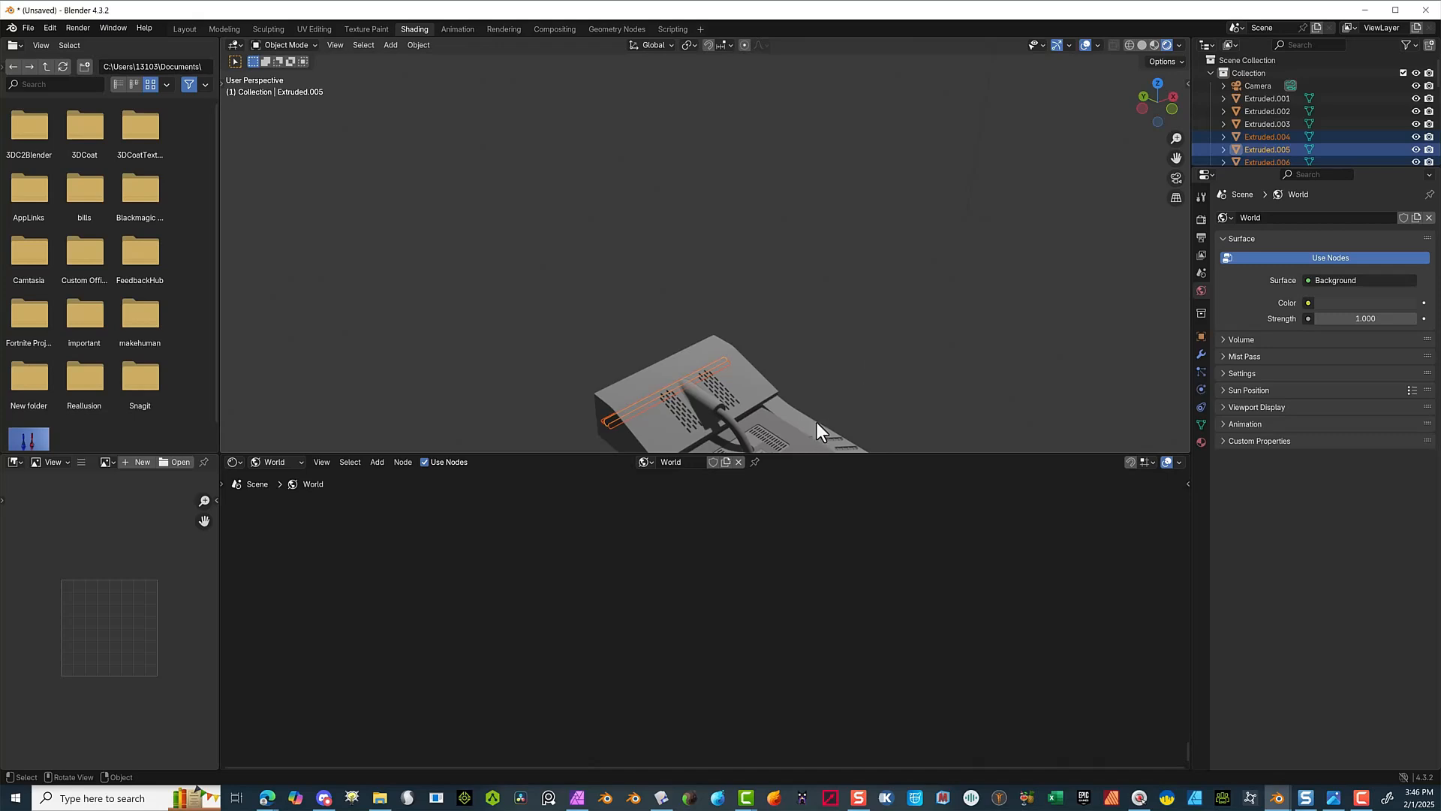
{"action": "scroll", "coordinate": [817, 422], "scroll_direction": "down", "scroll_amount": 2}
{"action": "scroll", "coordinate": [755, 561], "scroll_direction": "down", "scroll_amount": 4}
{"action": "middle_click_drag", "start_coordinate": [749, 556], "coordinate": [759, 608]}
{"action": "left_click", "coordinate": [670, 525]}
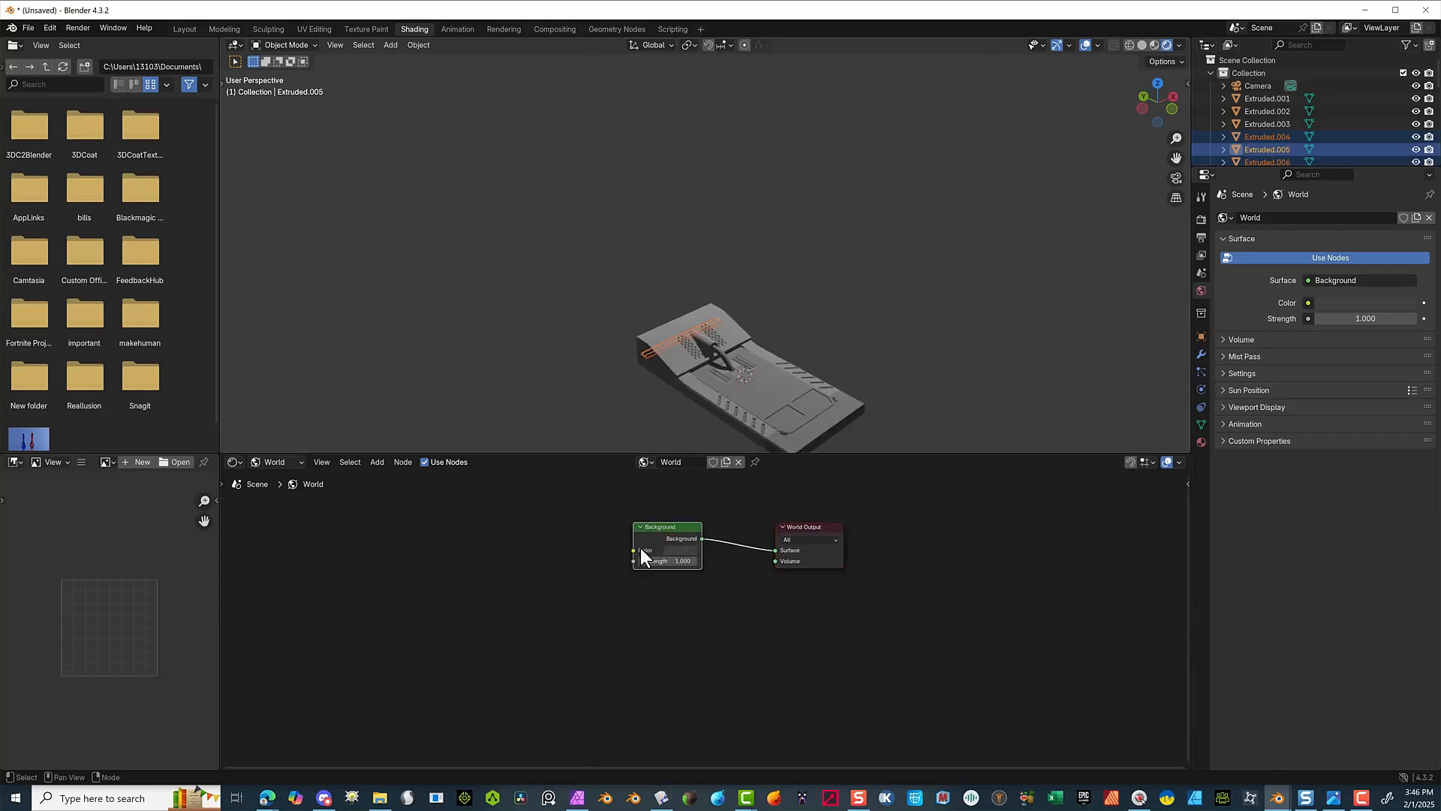
{"action": "left_click_drag", "start_coordinate": [634, 551], "coordinate": [505, 575]}
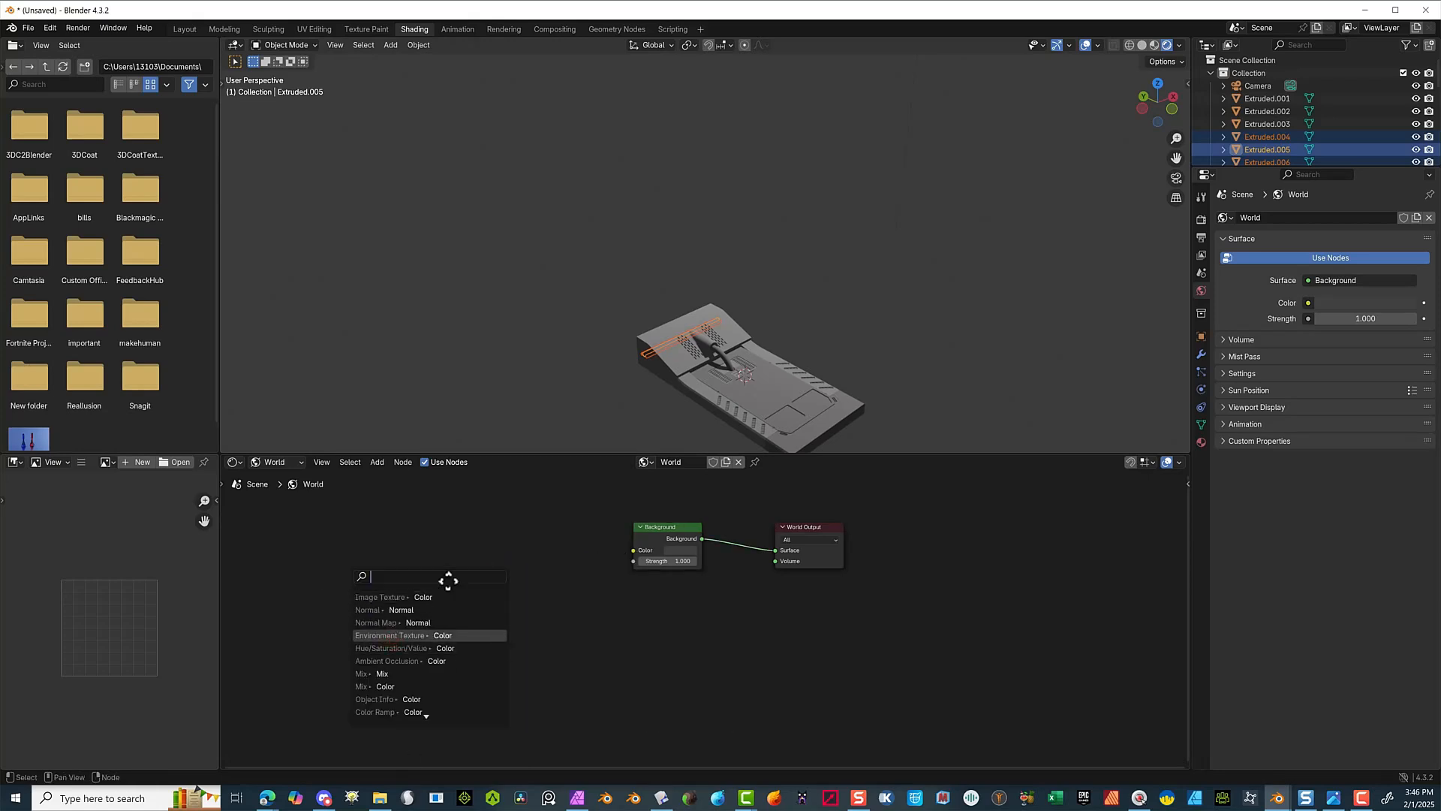
{"action": "key", "text": "Return"}
{"action": "left_click", "coordinate": [486, 610]}
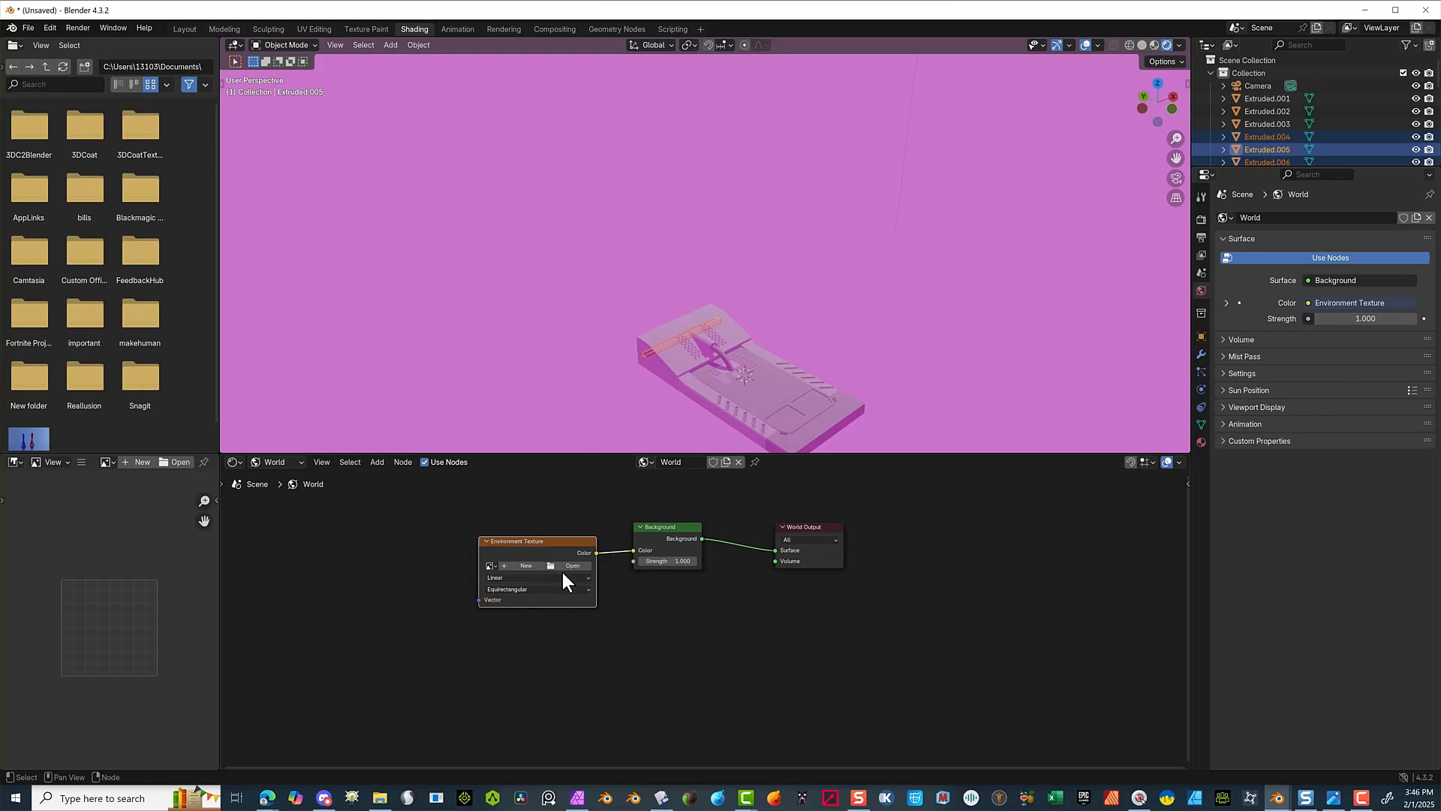
- Load studio_small_07_4k.exr from the HDR test folder on drive D into the Environment Texture node
{"action": "left_click", "coordinate": [564, 566]}
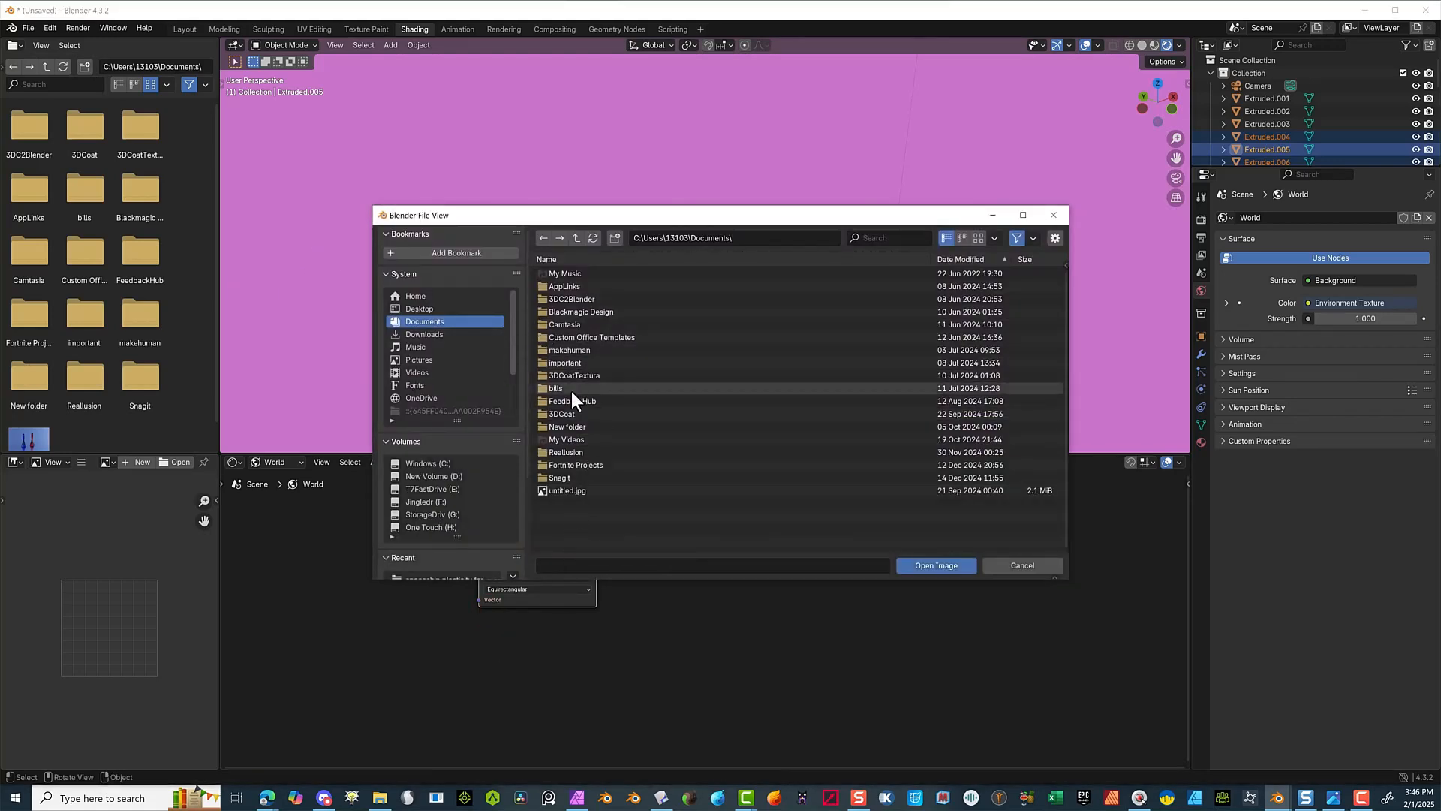
{"action": "left_click", "coordinate": [434, 476]}
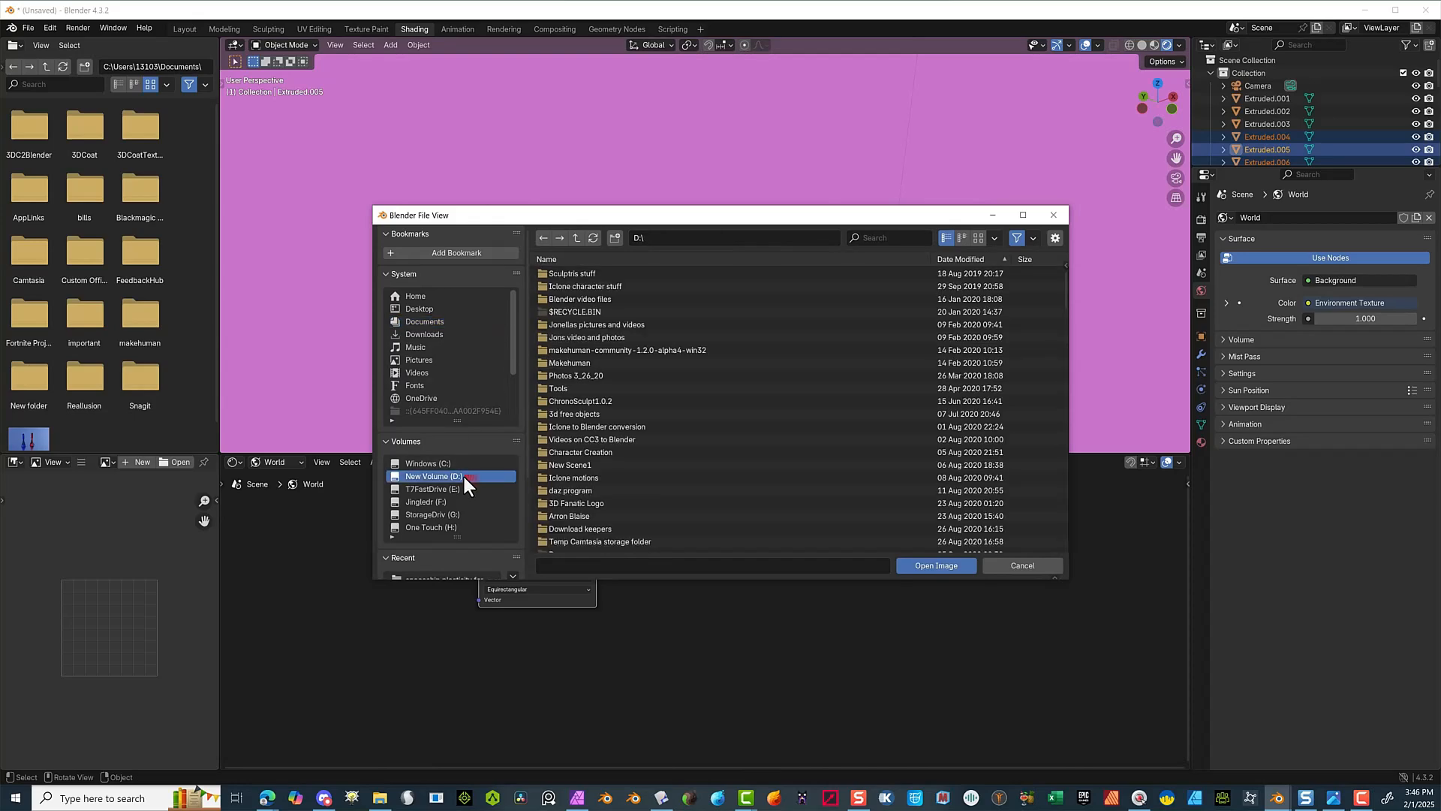
{"action": "scroll", "coordinate": [574, 375], "scroll_direction": "down", "scroll_amount": 5}
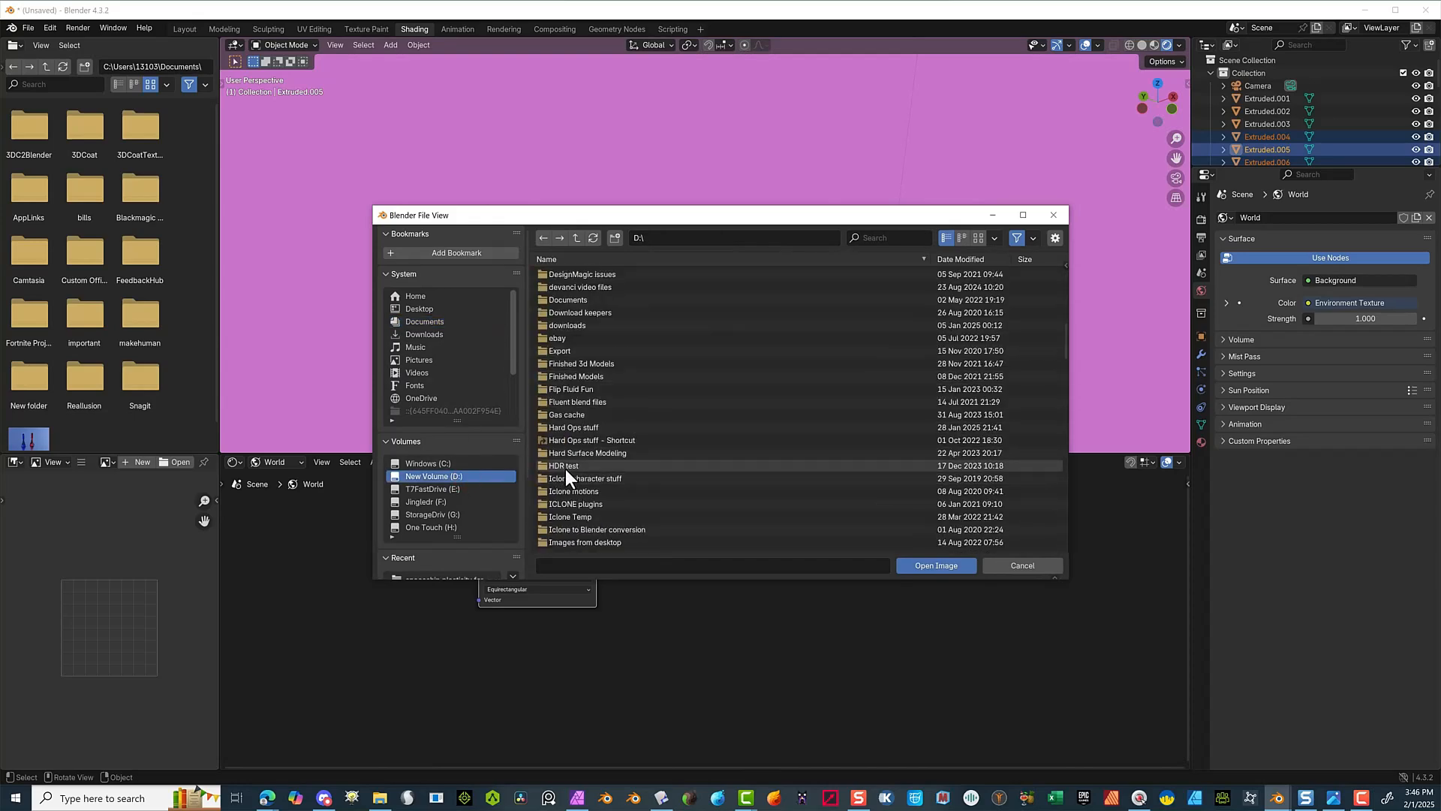
{"action": "double_click", "coordinate": [566, 468]}
{"action": "scroll", "coordinate": [570, 404], "scroll_direction": "down", "scroll_amount": 5}
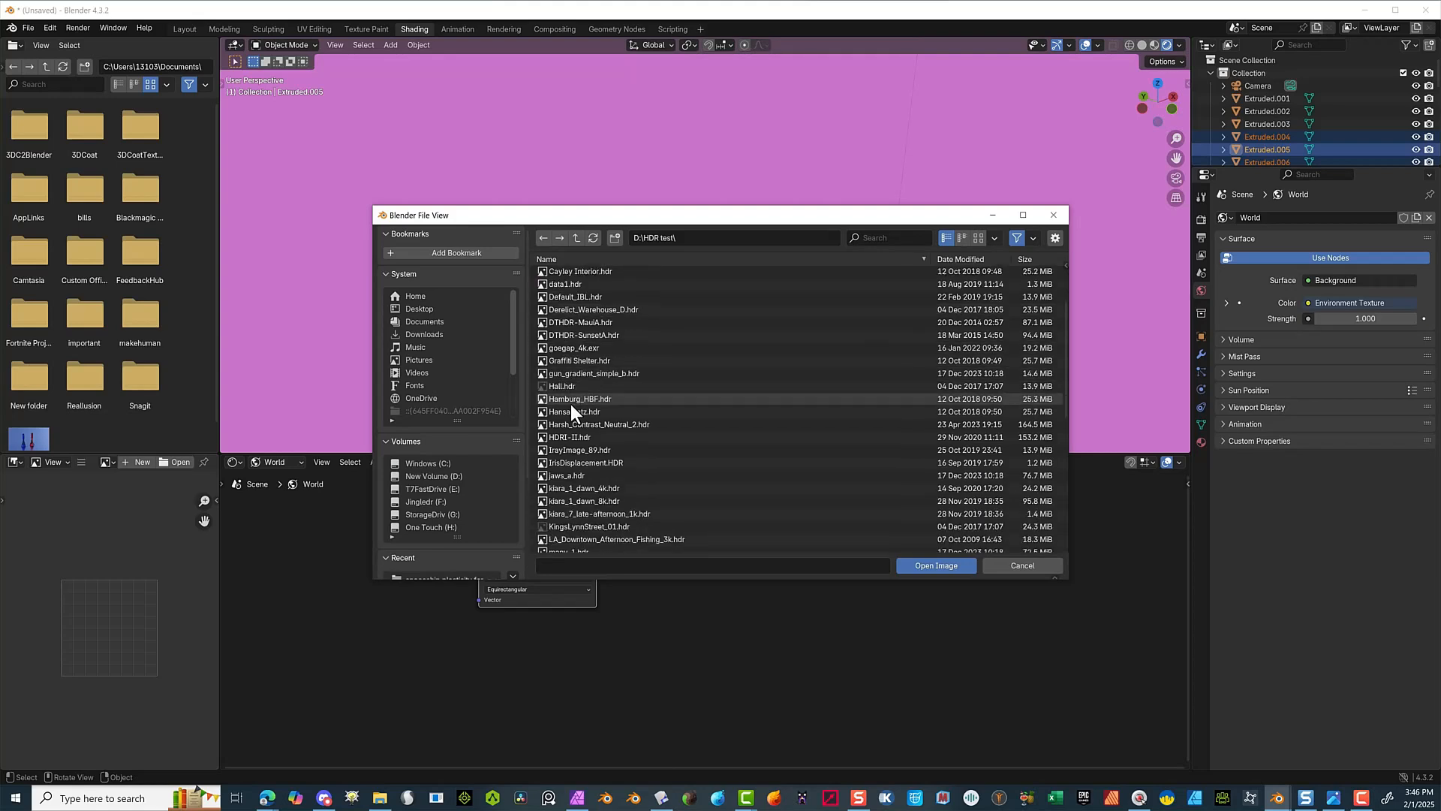
{"action": "scroll", "coordinate": [575, 422], "scroll_direction": "down", "scroll_amount": 5}
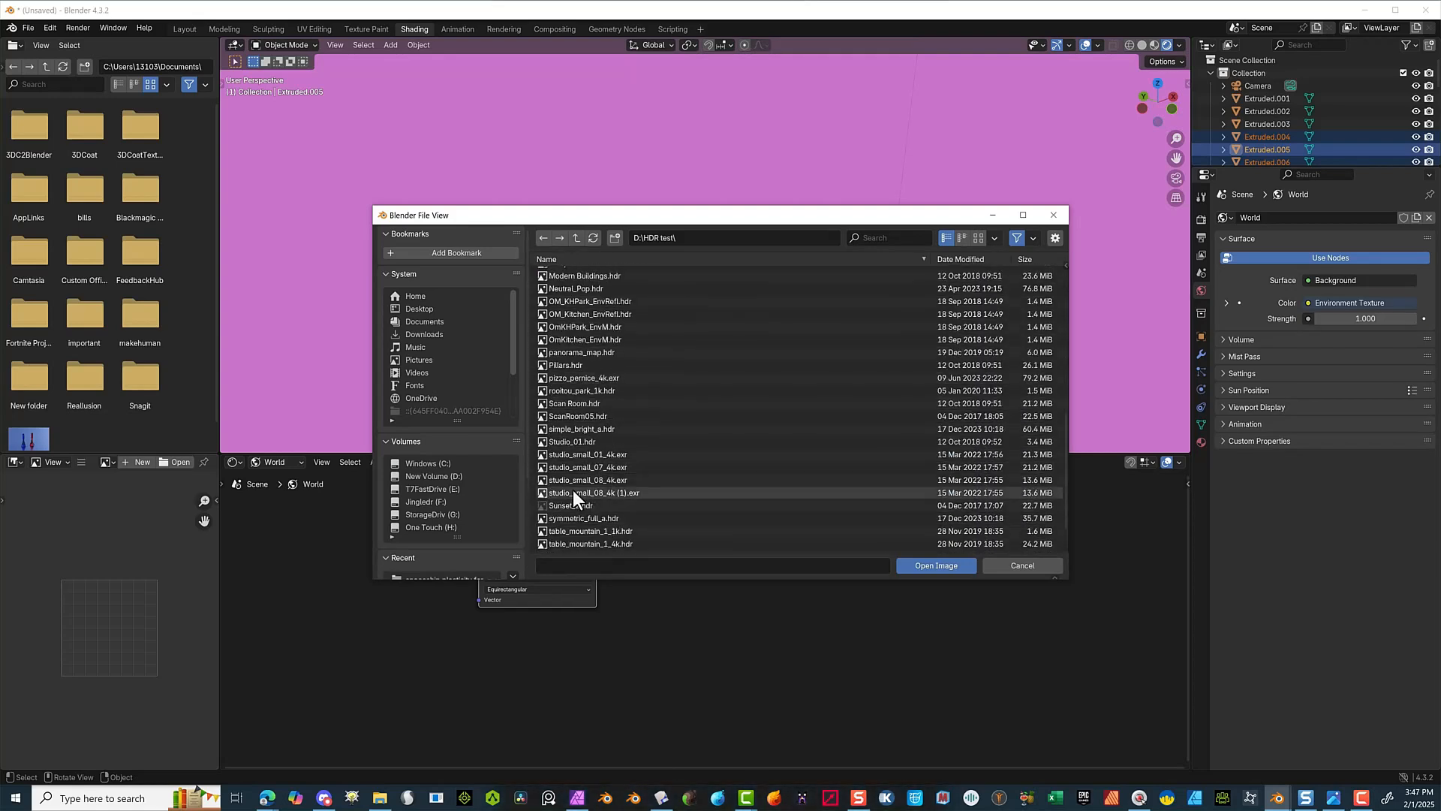
{"action": "left_click", "coordinate": [578, 466]}
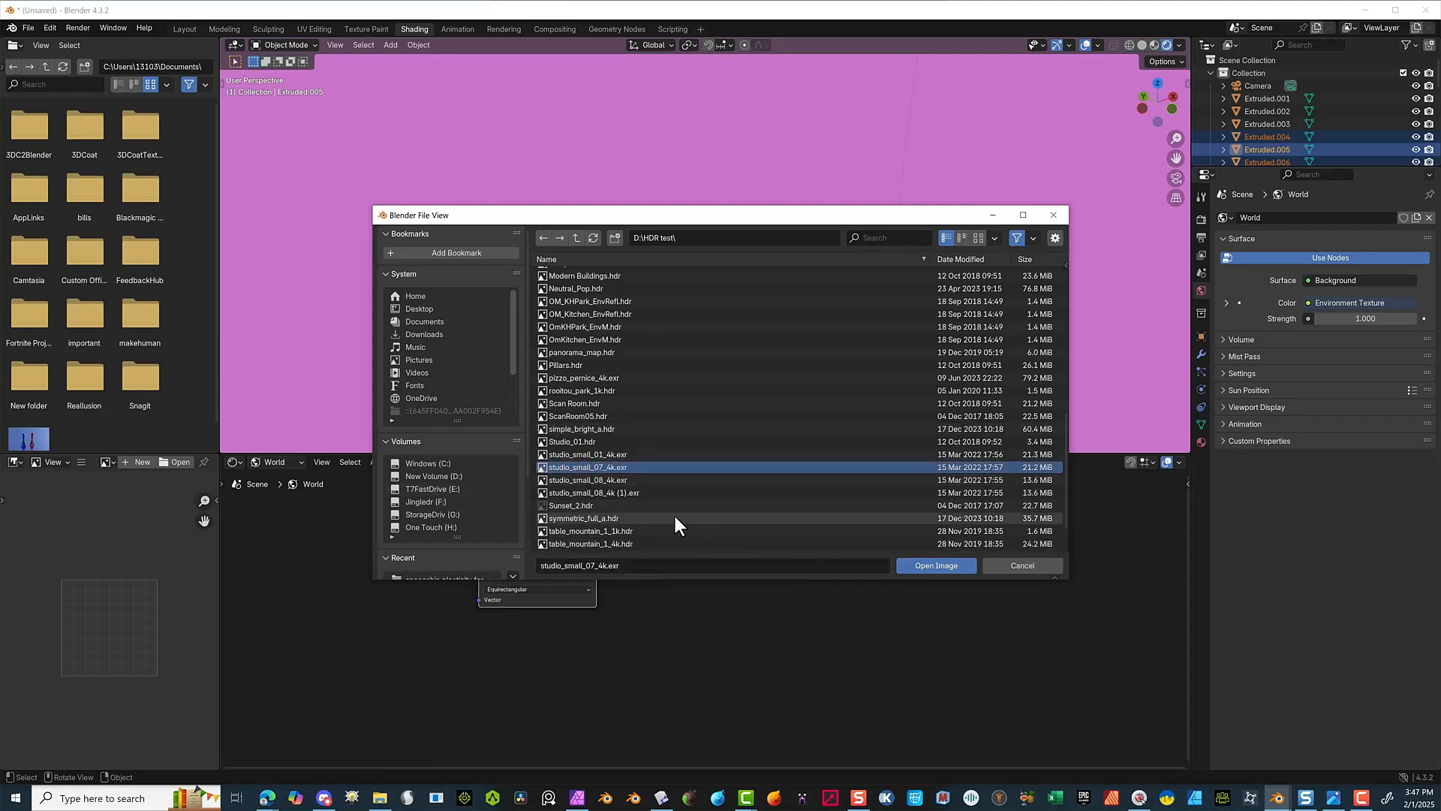
{"action": "left_click", "coordinate": [922, 567]}
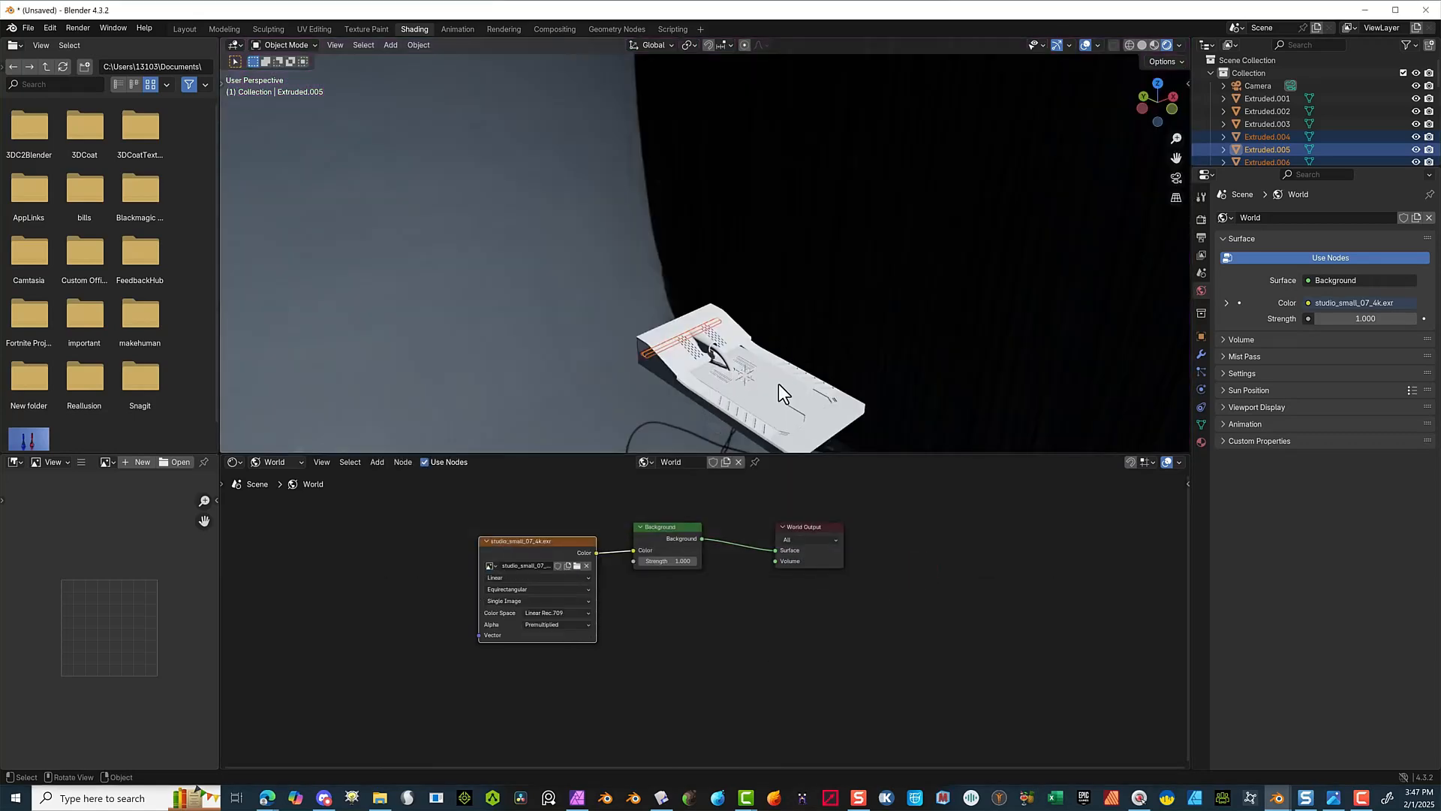
- Add connected Texture Coordinate and Mapping nodes to the Environment Texture's Vector input
{"action": "mouse_move", "coordinate": [778, 384]}
{"action": "middle_mouse_down"}
{"action": "mouse_move", "coordinate": [832, 338]}
{"action": "mouse_move", "coordinate": [769, 369]}
{"action": "mouse_move", "coordinate": [693, 370]}
{"action": "mouse_move", "coordinate": [773, 383]}
{"action": "middle_mouse_up"}
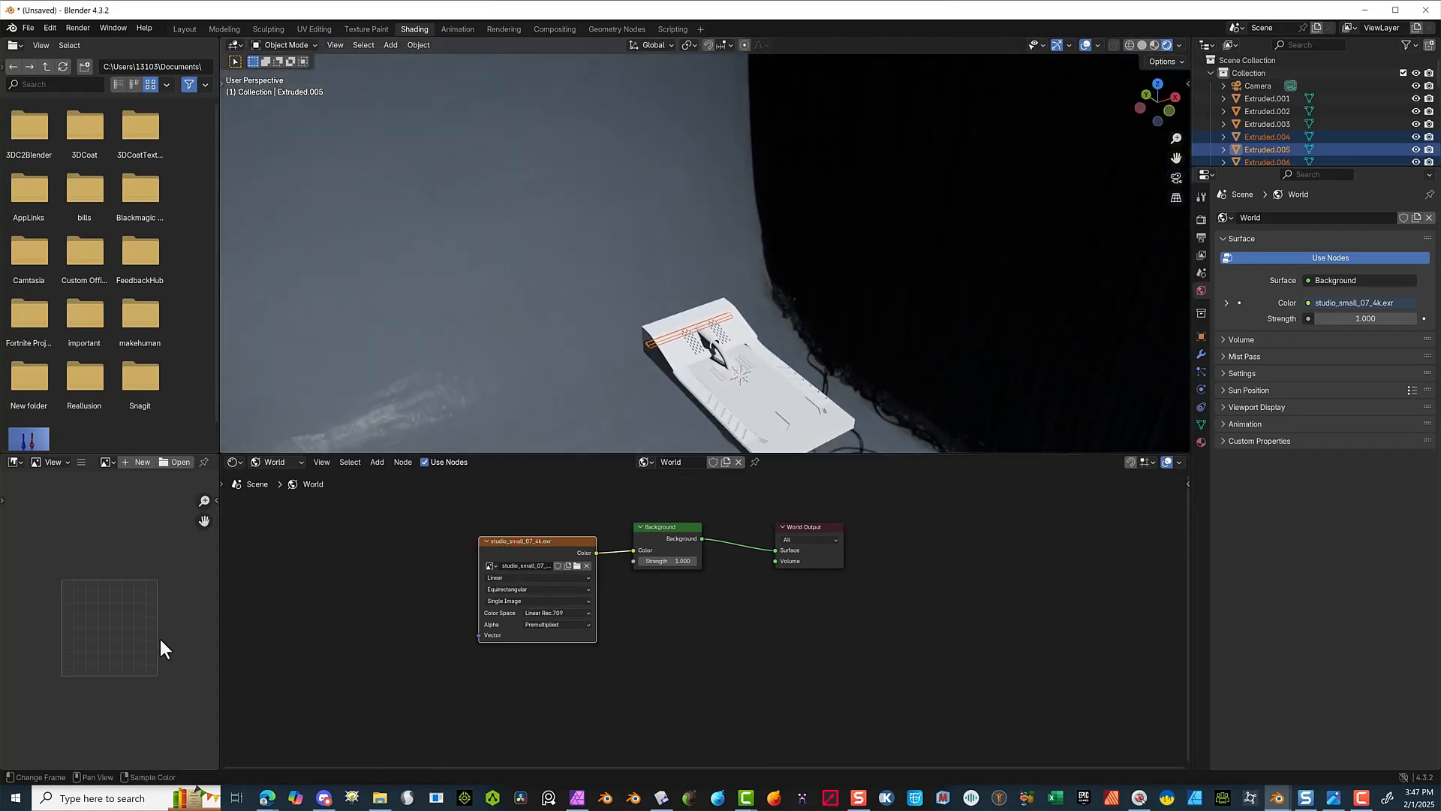
{"action": "key", "text": "ctrl+t"}
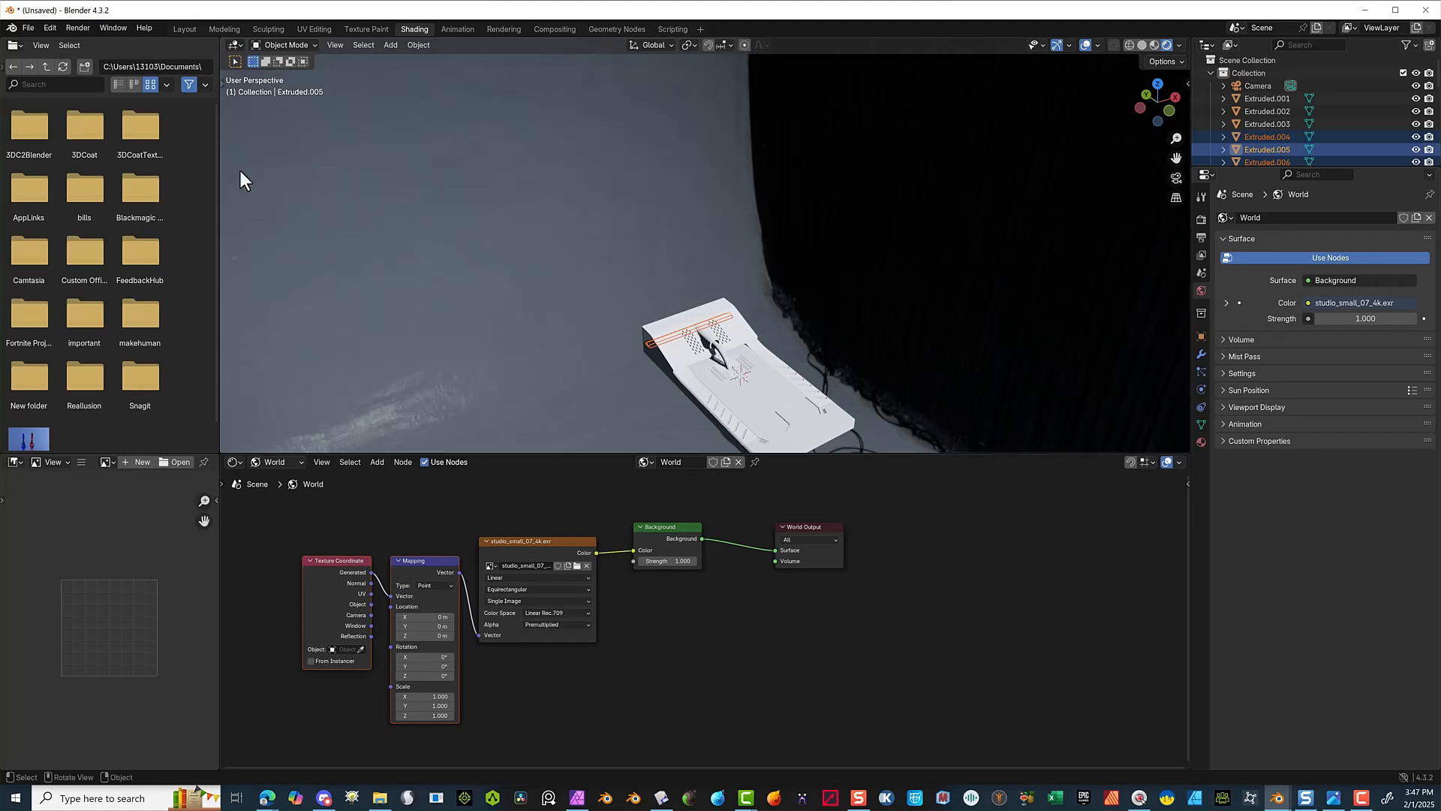
{"action": "left_click", "coordinate": [44, 28]}
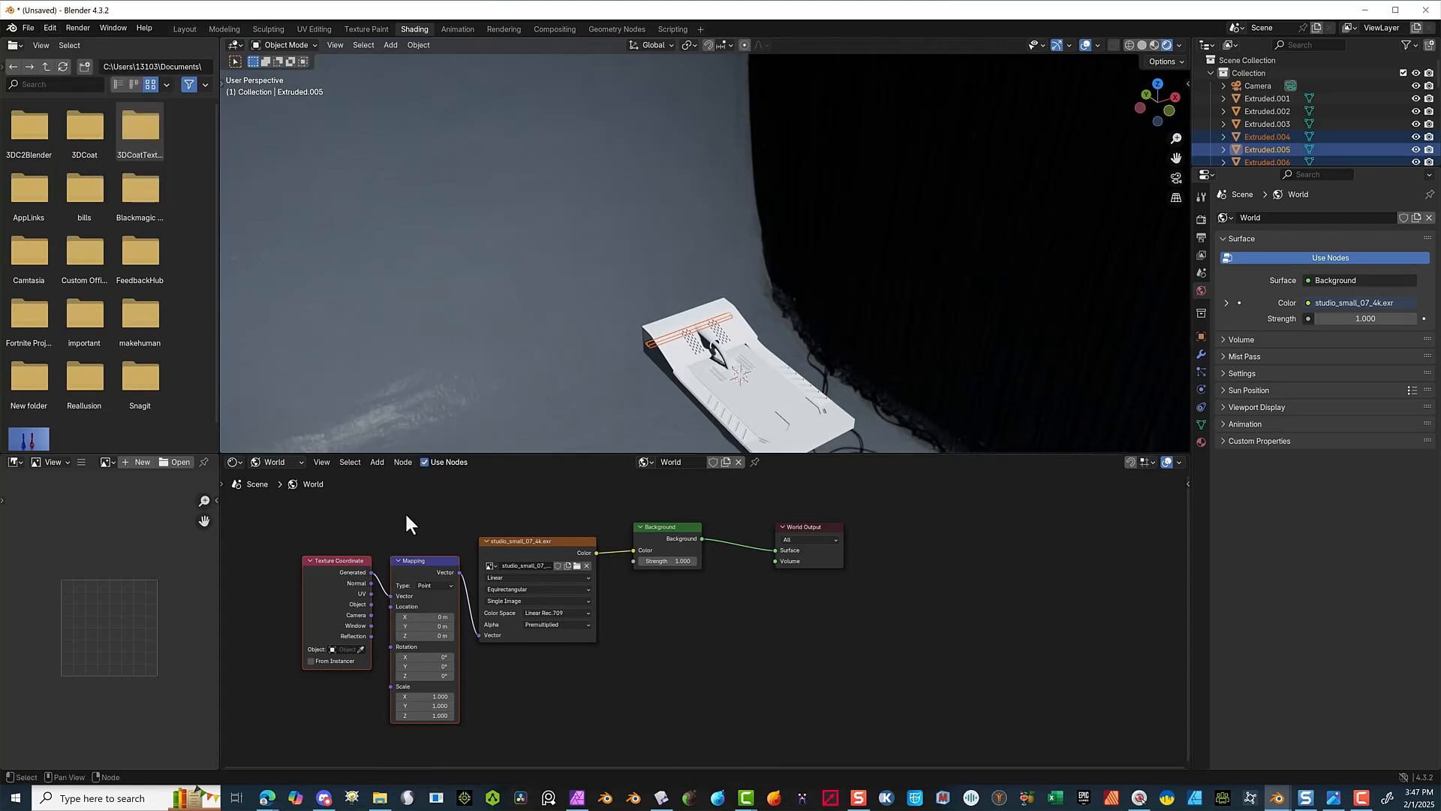
- Set the environment Mapping node's Z rotation to 222° and check the studio background and lighting around the floor panel
{"action": "scroll", "coordinate": [471, 629], "scroll_direction": "up", "scroll_amount": 2}
{"action": "middle_click_drag", "start_coordinate": [743, 666], "coordinate": [826, 648]}
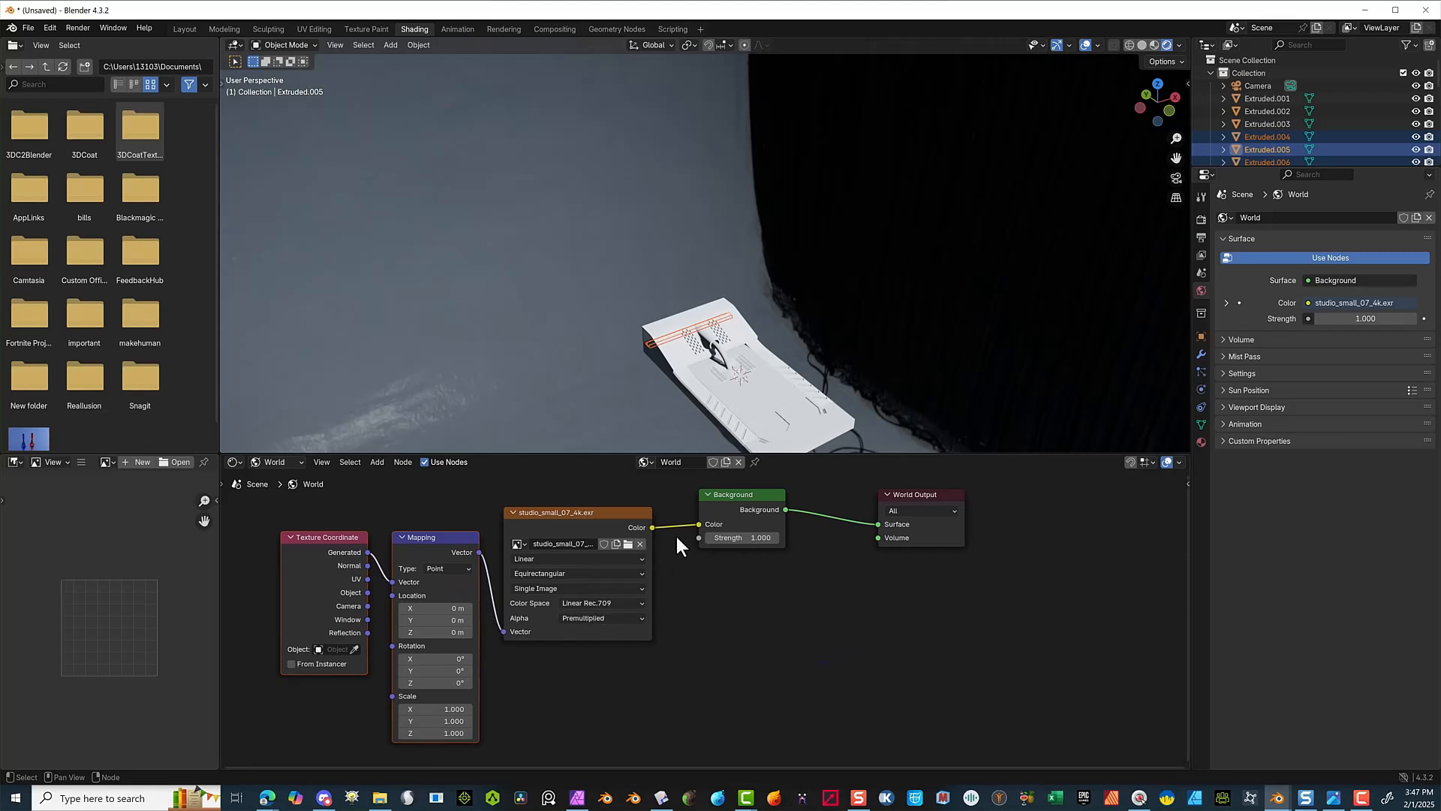
{"action": "middle_click_drag", "start_coordinate": [417, 273], "coordinate": [479, 310]}
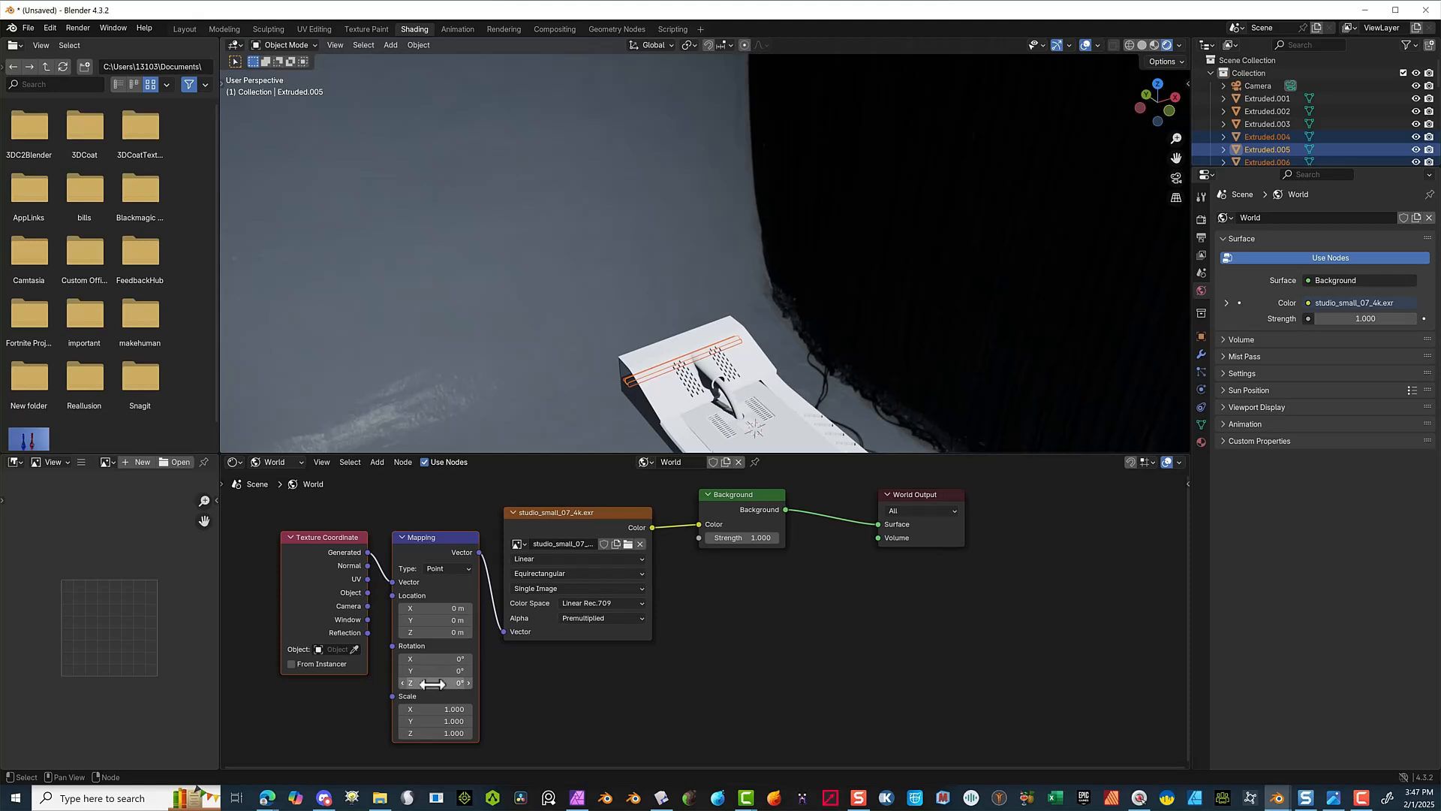
{"action": "left_click_drag", "start_coordinate": [432, 684], "coordinate": [767, 684]}
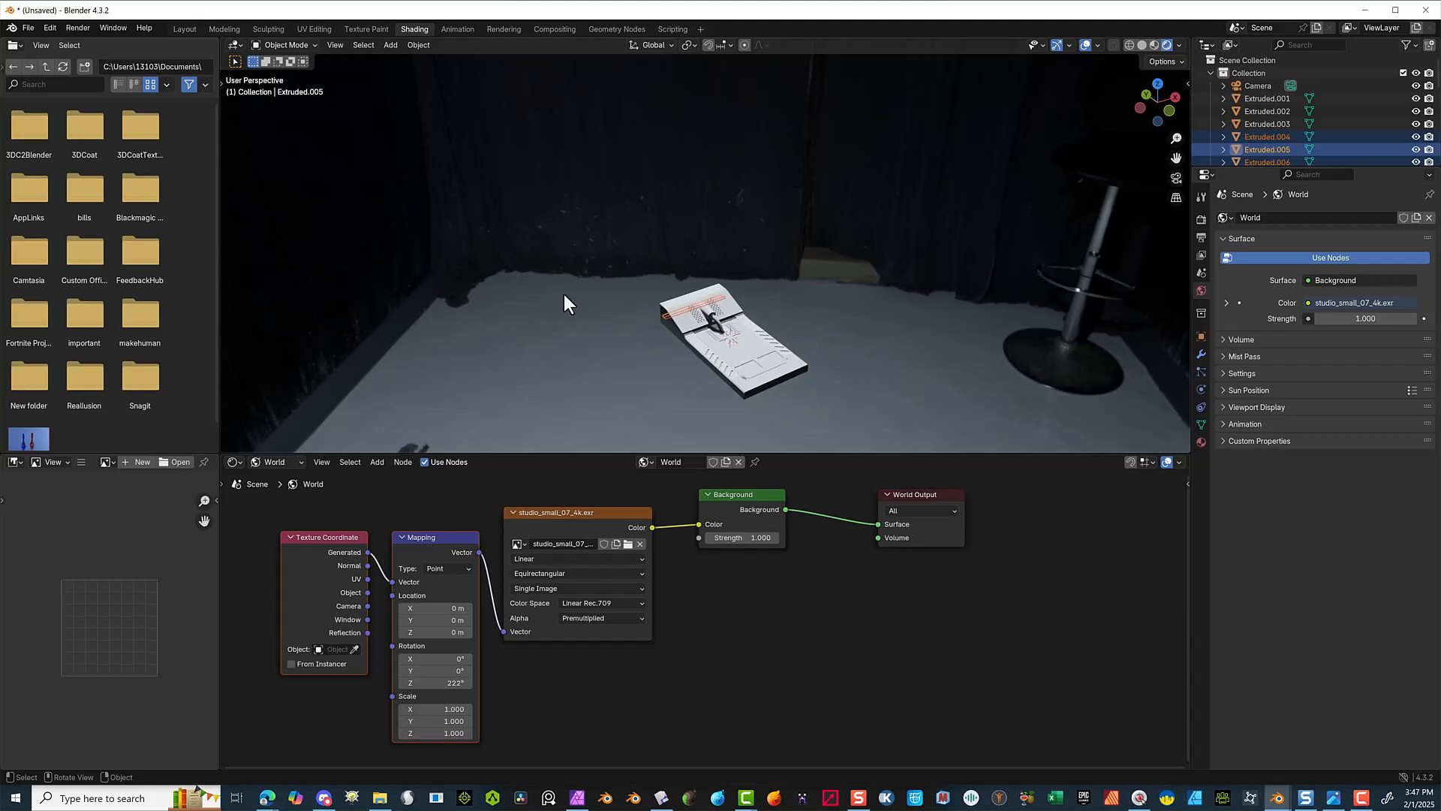
{"action": "scroll", "coordinate": [701, 306], "scroll_direction": "up", "scroll_amount": 3}
{"action": "left_click_drag", "start_coordinate": [1177, 157], "coordinate": [1177, 16]}
{"action": "scroll", "coordinate": [905, 264], "scroll_direction": "up", "scroll_amount": 3}
{"action": "scroll", "coordinate": [780, 261], "scroll_direction": "down", "scroll_amount": 1}
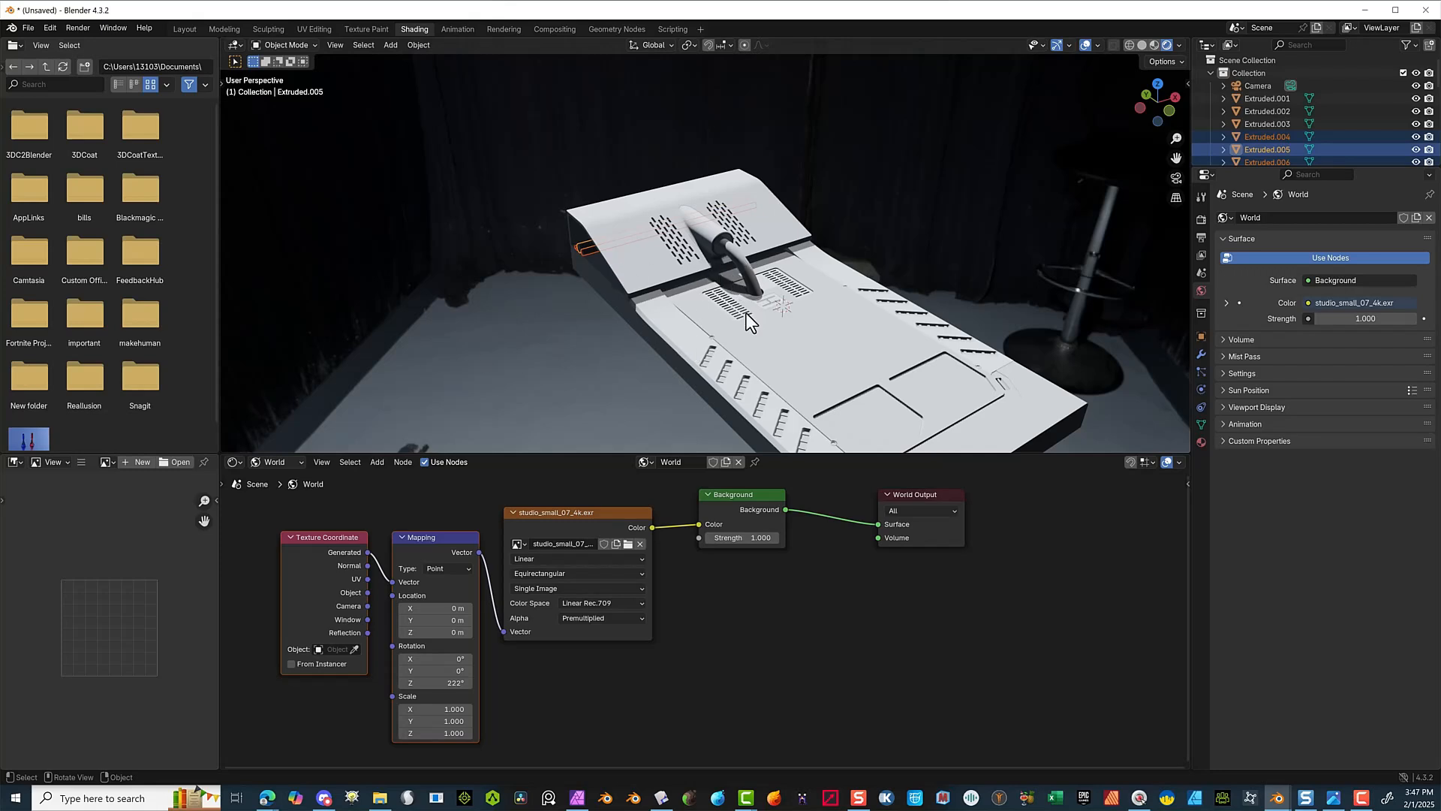
{"action": "middle_click_drag", "start_coordinate": [638, 206], "coordinate": [587, 294]}
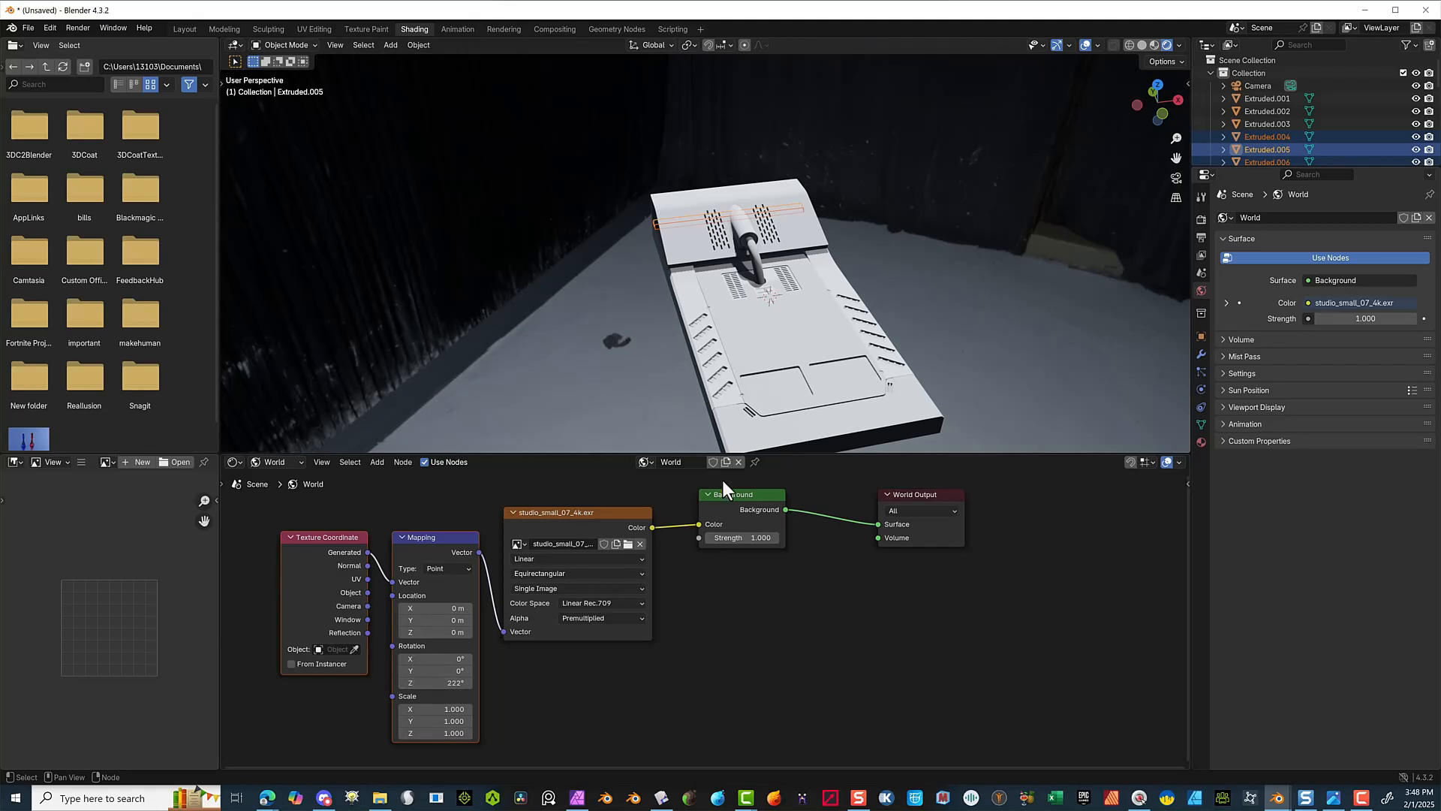
{"action": "middle_click_drag", "start_coordinate": [706, 376], "coordinate": [480, 399]}
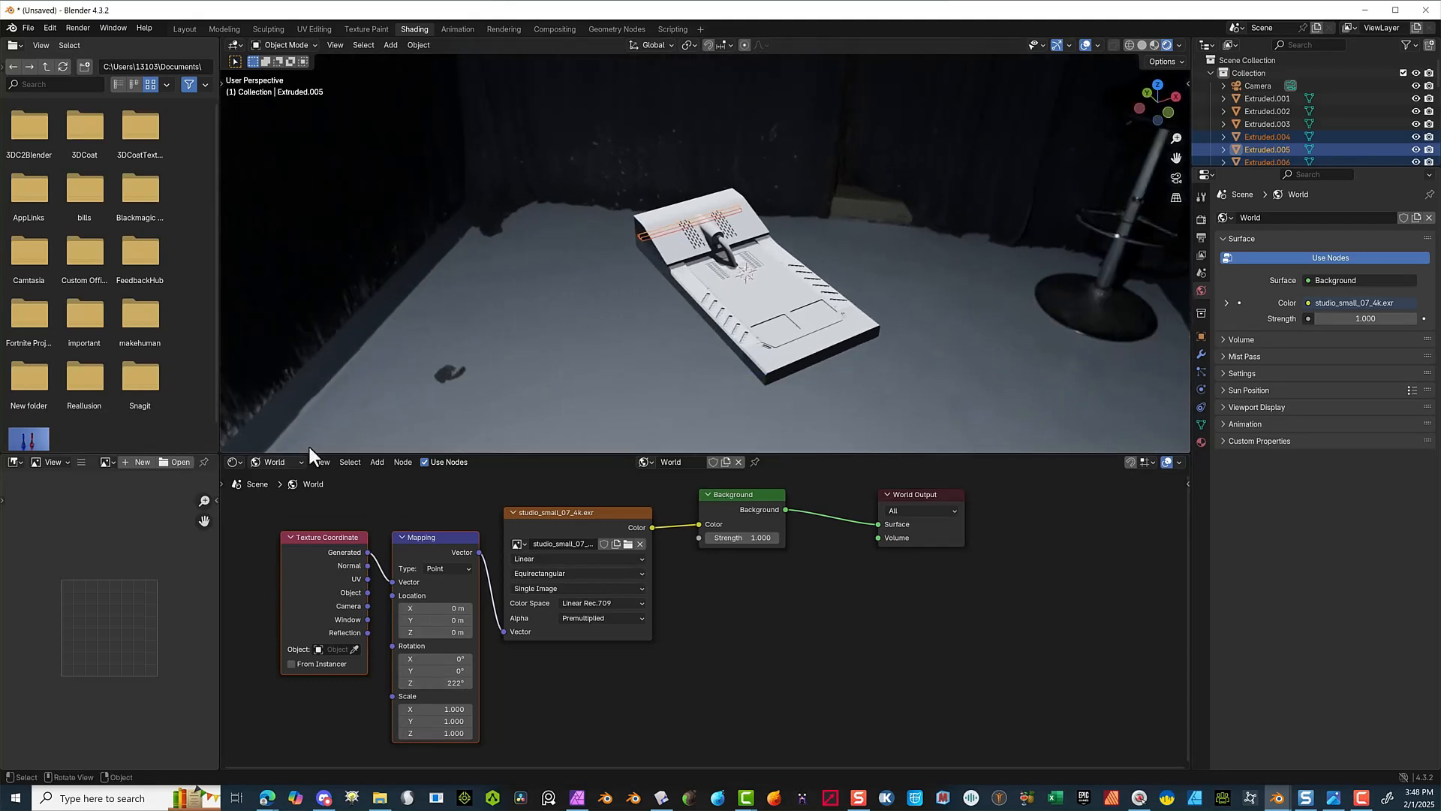
- Switch the shader editor from the World nodes back to the selected object's material nodes
{"action": "left_click", "coordinate": [275, 462]}
{"action": "left_click", "coordinate": [286, 494]}
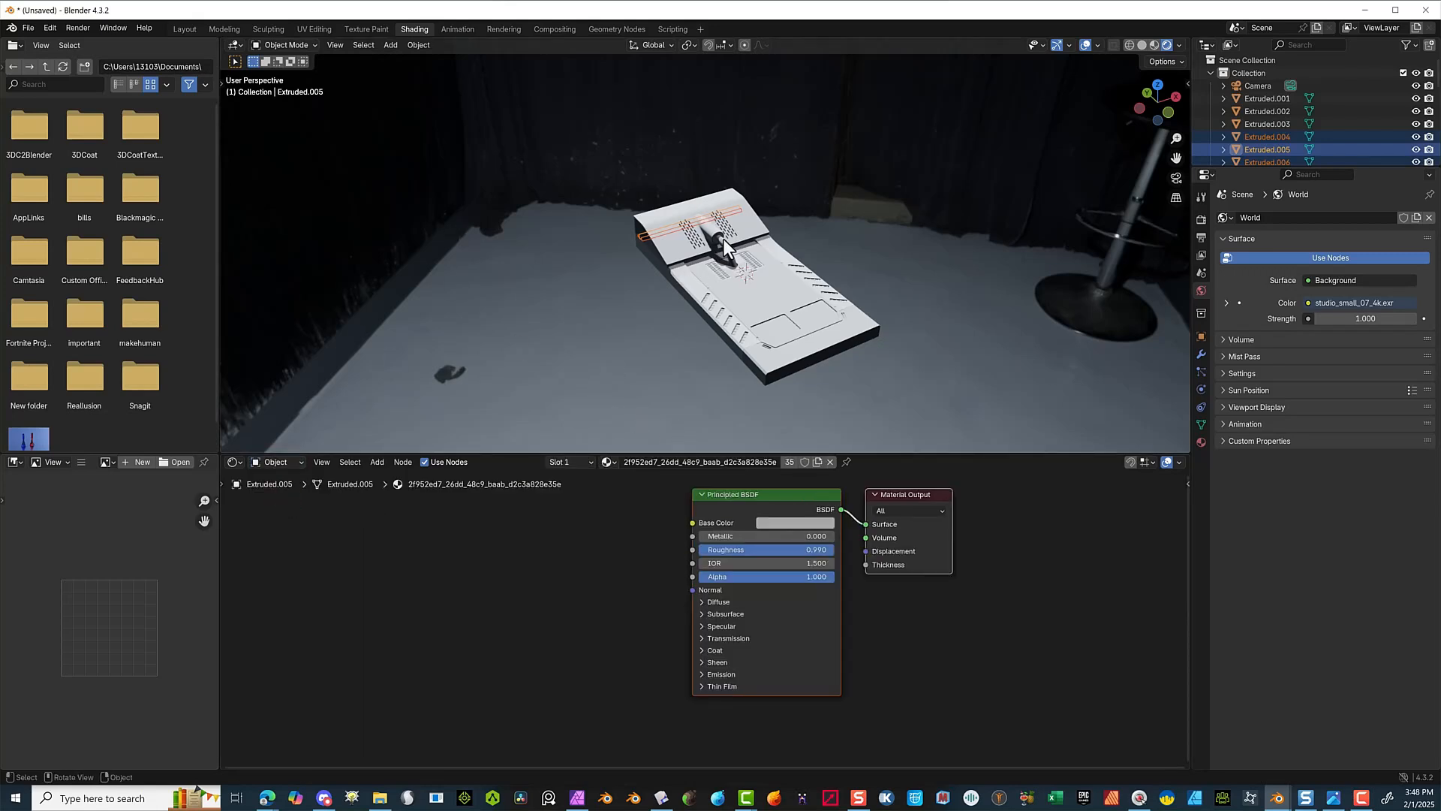
{"action": "scroll", "coordinate": [724, 239], "scroll_direction": "up", "scroll_amount": 1}
{"action": "scroll", "coordinate": [723, 239], "scroll_direction": "down", "scroll_amount": 5}
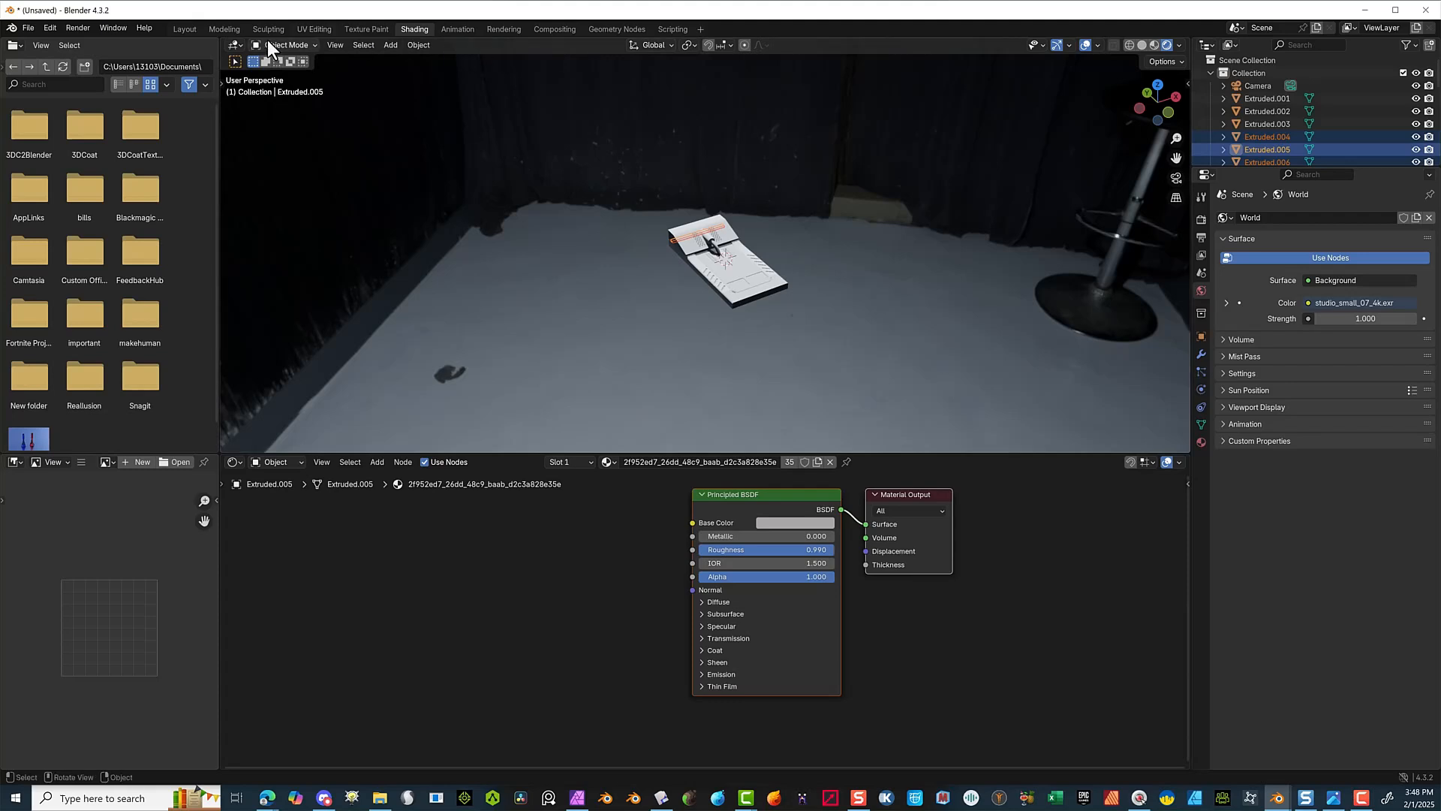
- From the top view, add a mesh plane and scale it up about 26 times as a ground surface around the floor panel
{"action": "left_click", "coordinate": [1156, 83]}
{"action": "scroll", "coordinate": [634, 265], "scroll_direction": "down", "scroll_amount": 5}
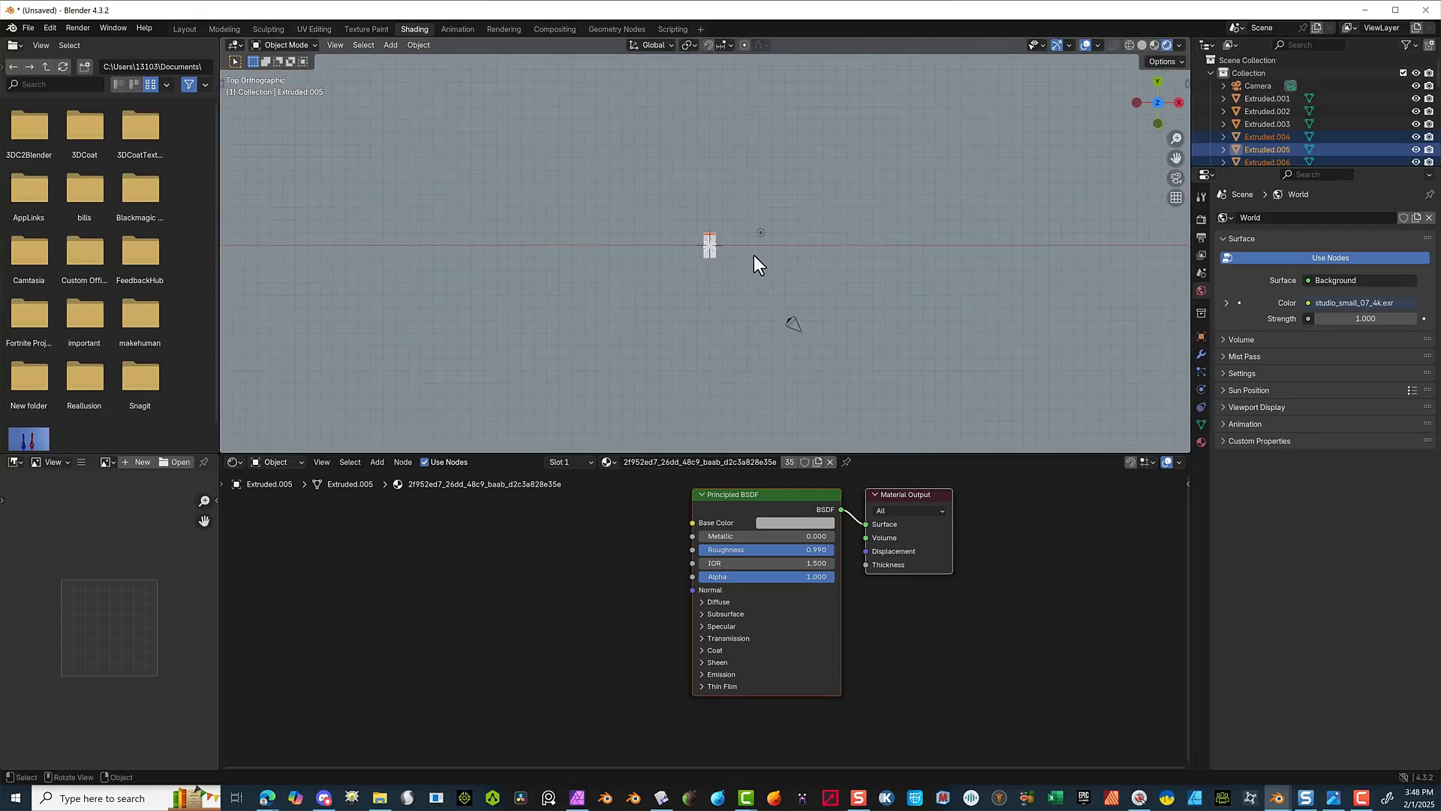
{"action": "scroll", "coordinate": [754, 254], "scroll_direction": "up", "scroll_amount": 5}
{"action": "left_click", "coordinate": [391, 45]}
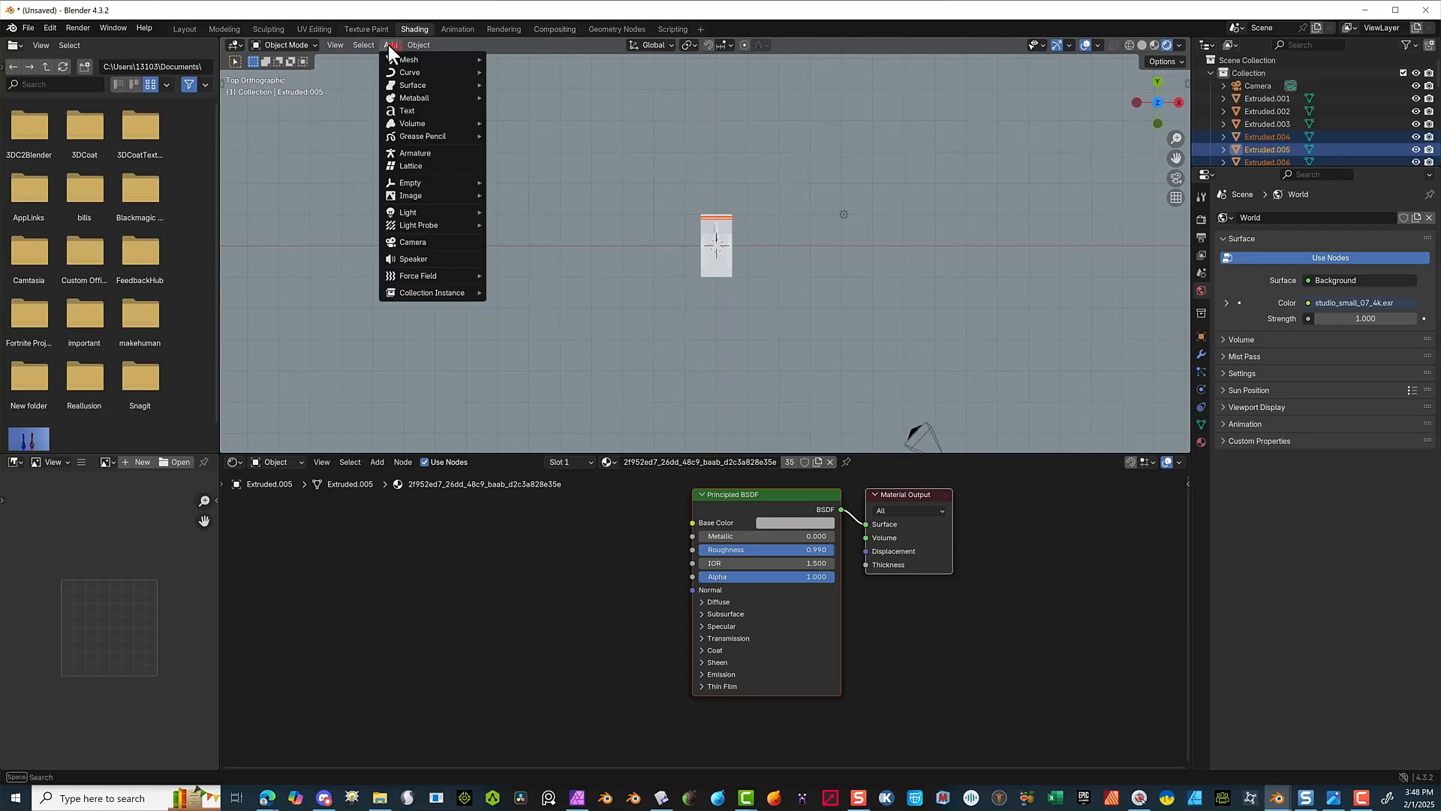
{"action": "mouse_move", "coordinate": [389, 58]}
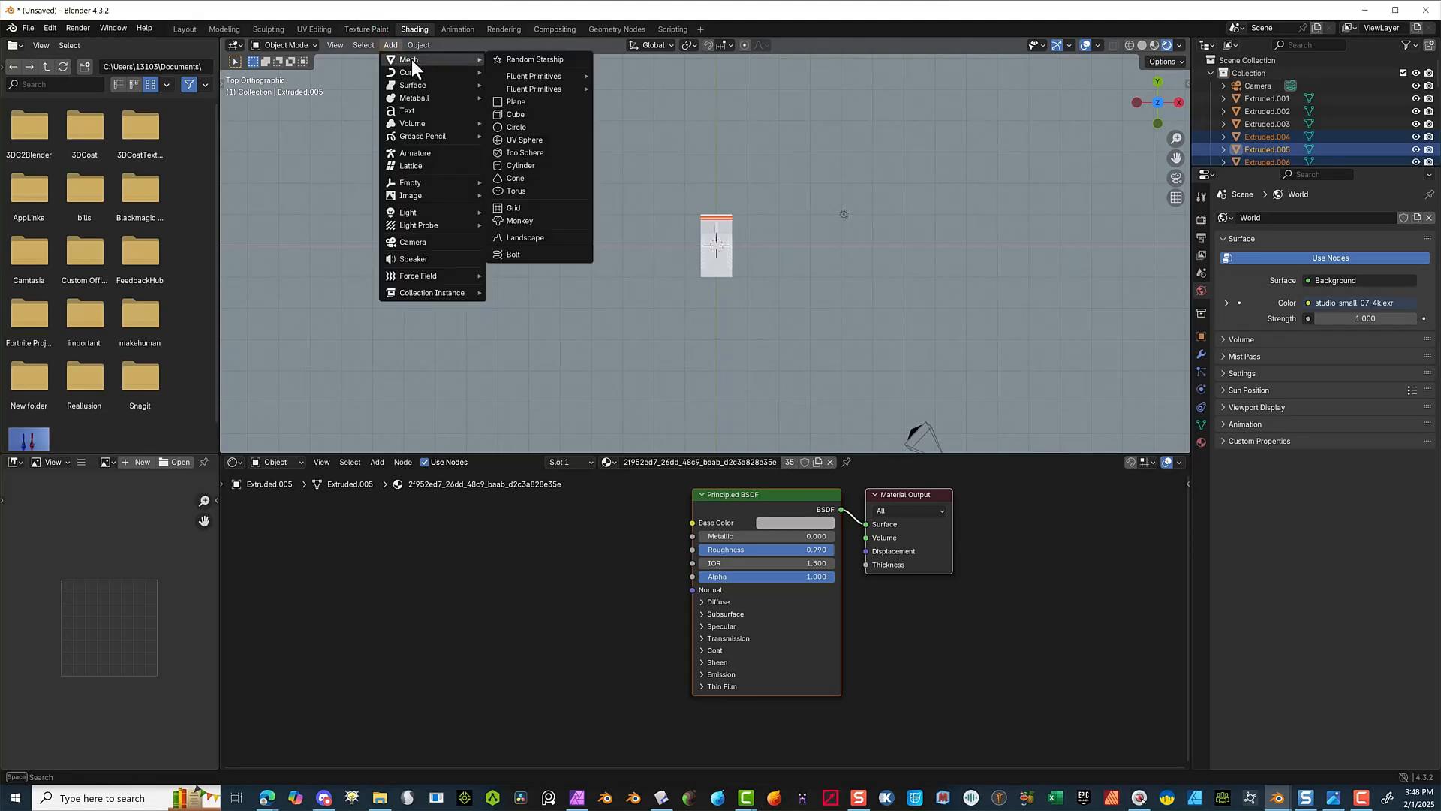
{"action": "left_click", "coordinate": [520, 103]}
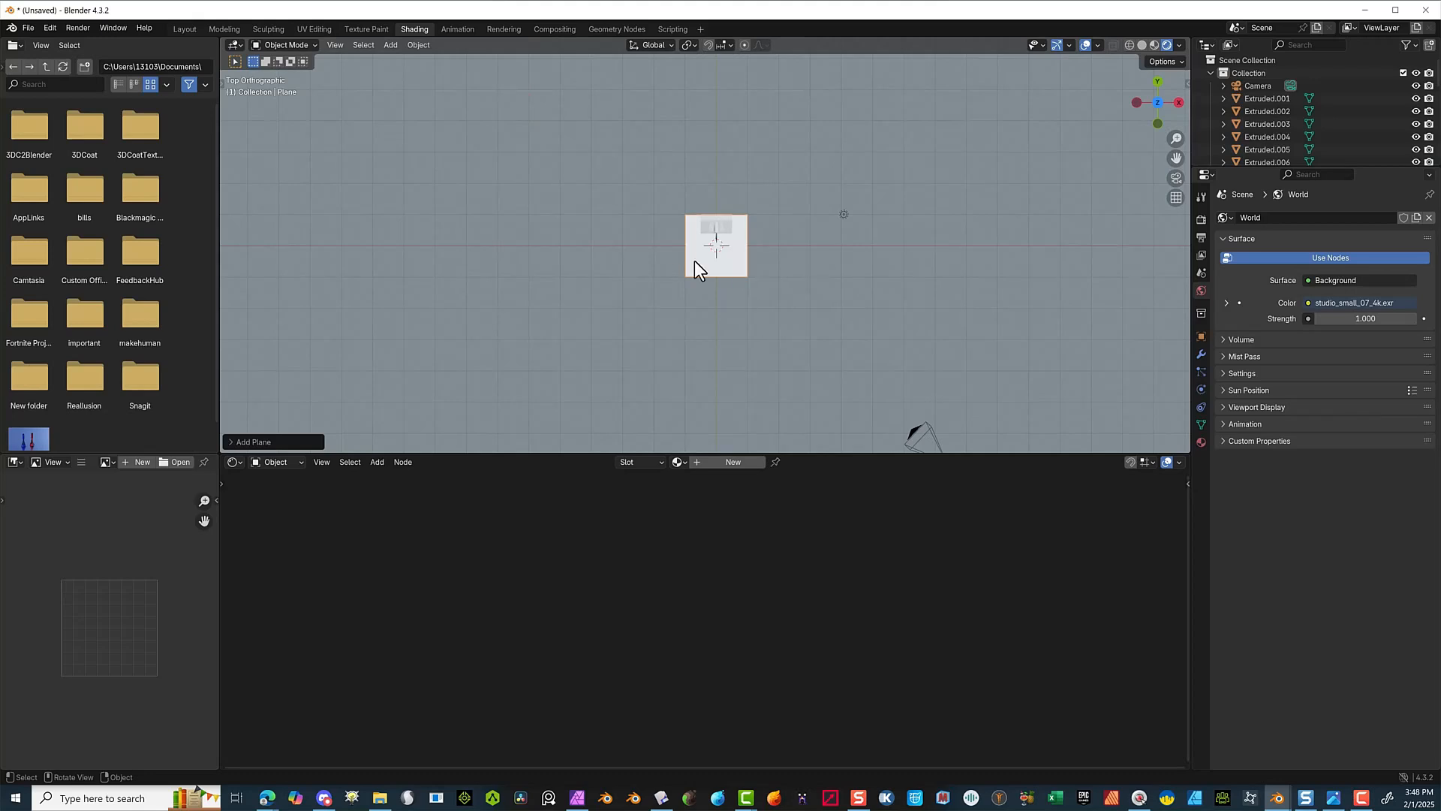
{"action": "key", "text": "s"}
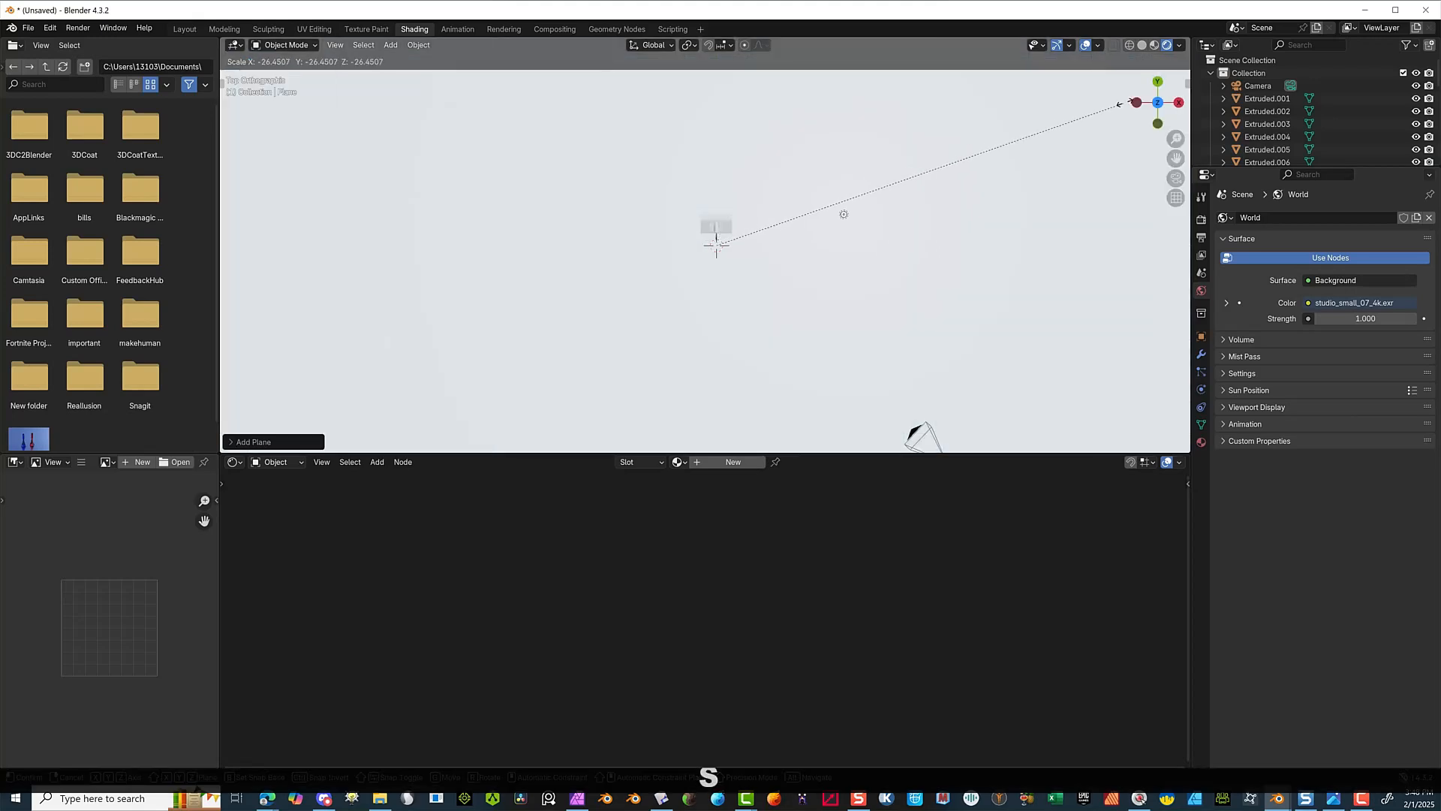
{"action": "left_click", "coordinate": [315, 80]}
{"action": "scroll", "coordinate": [90, 263], "scroll_direction": "down", "scroll_amount": 1}
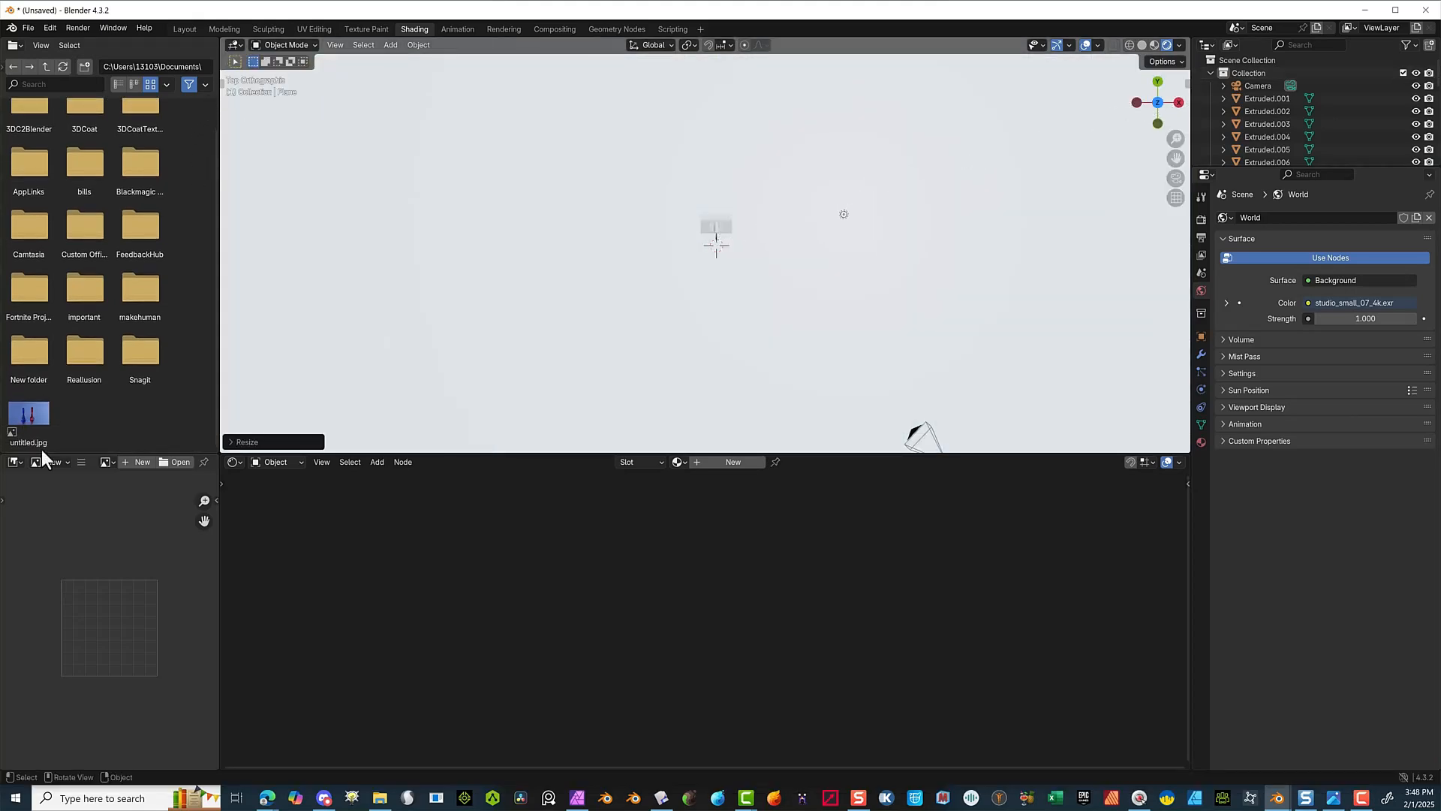
- Move the ground plane down about 0.15 m along the global Z axis so it sits beneath the floor panel
{"action": "middle_click_drag", "start_coordinate": [821, 250], "coordinate": [605, 308]}
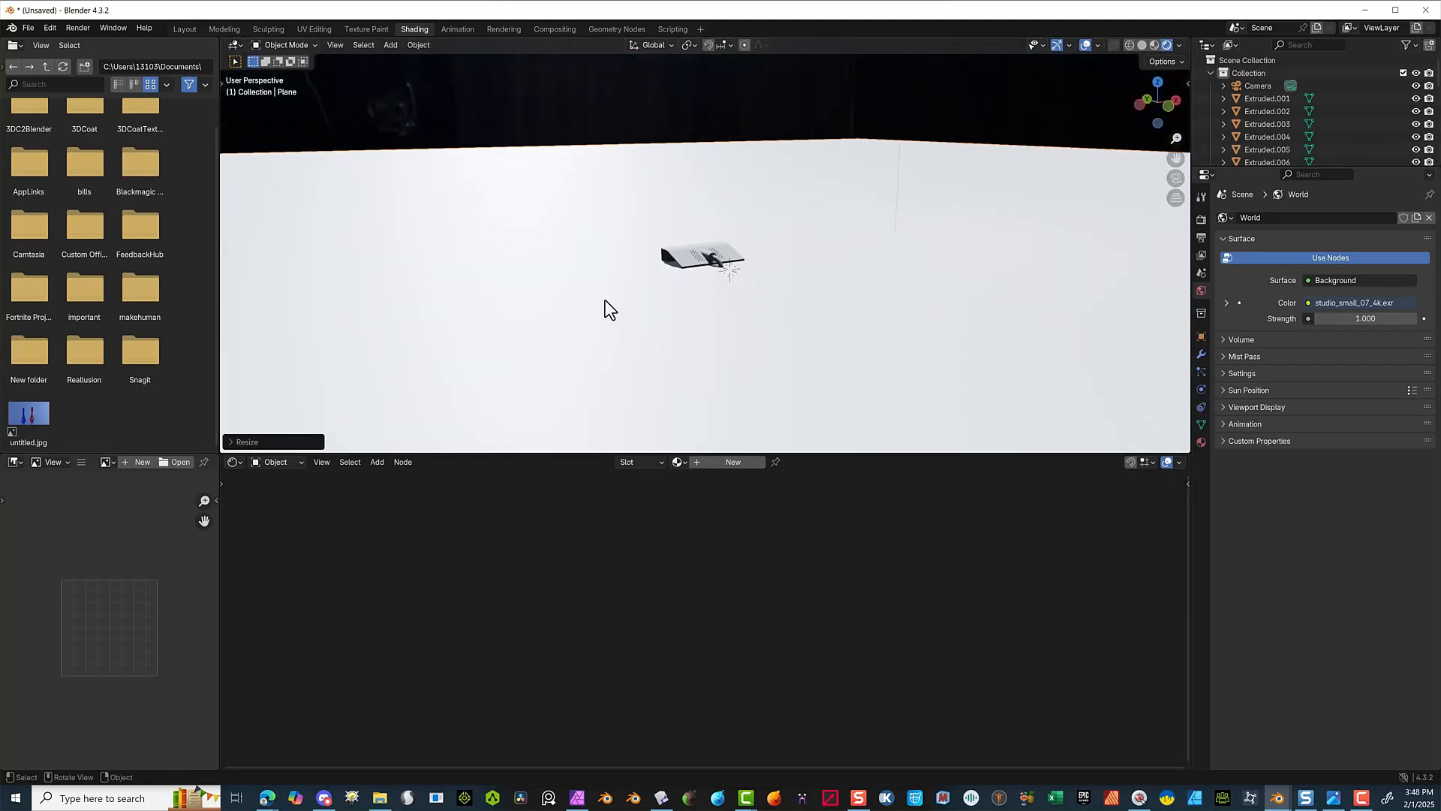
{"action": "scroll", "coordinate": [659, 306], "scroll_direction": "down", "scroll_amount": 3}
{"action": "scroll", "coordinate": [678, 328], "scroll_direction": "up", "scroll_amount": 2}
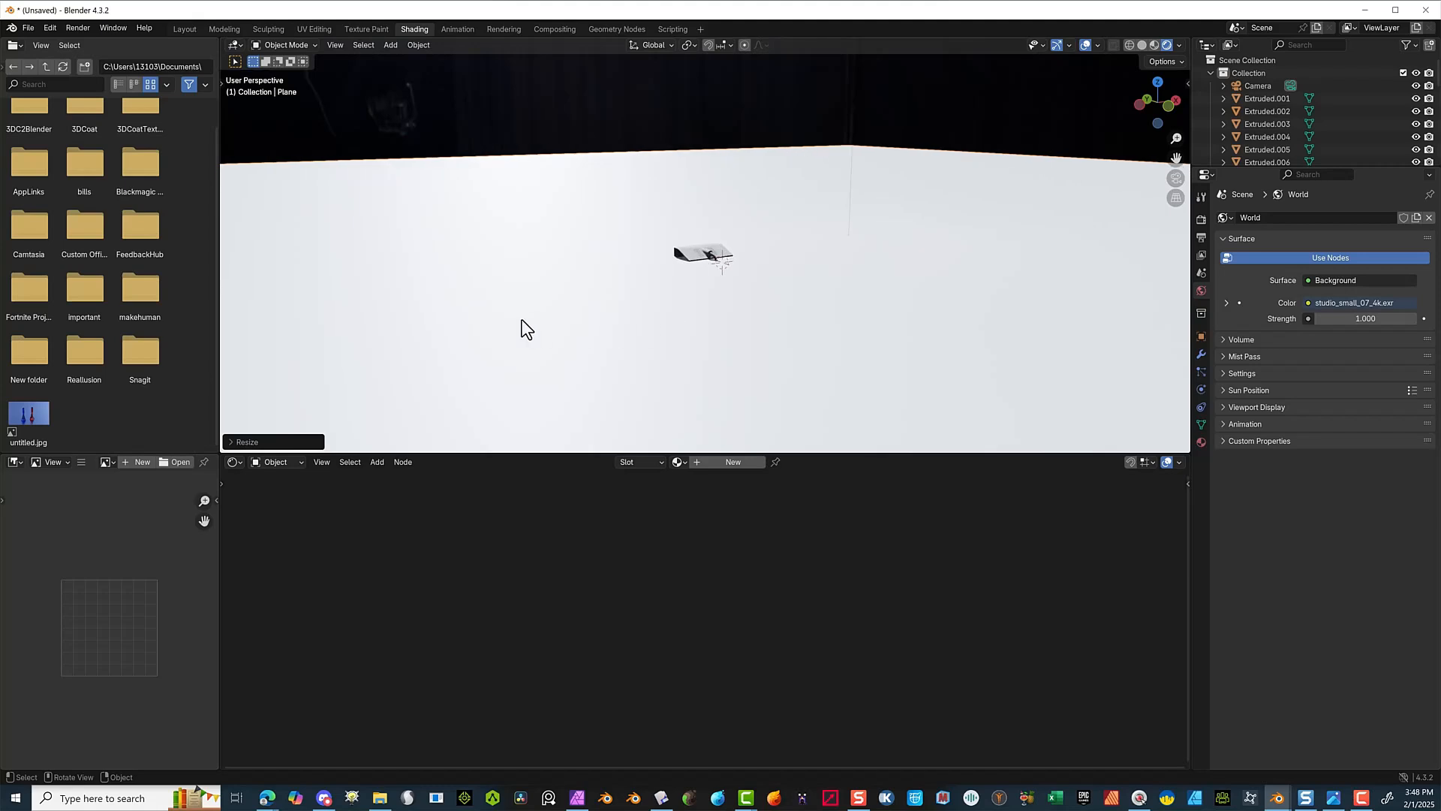
{"action": "key", "text": "g"}
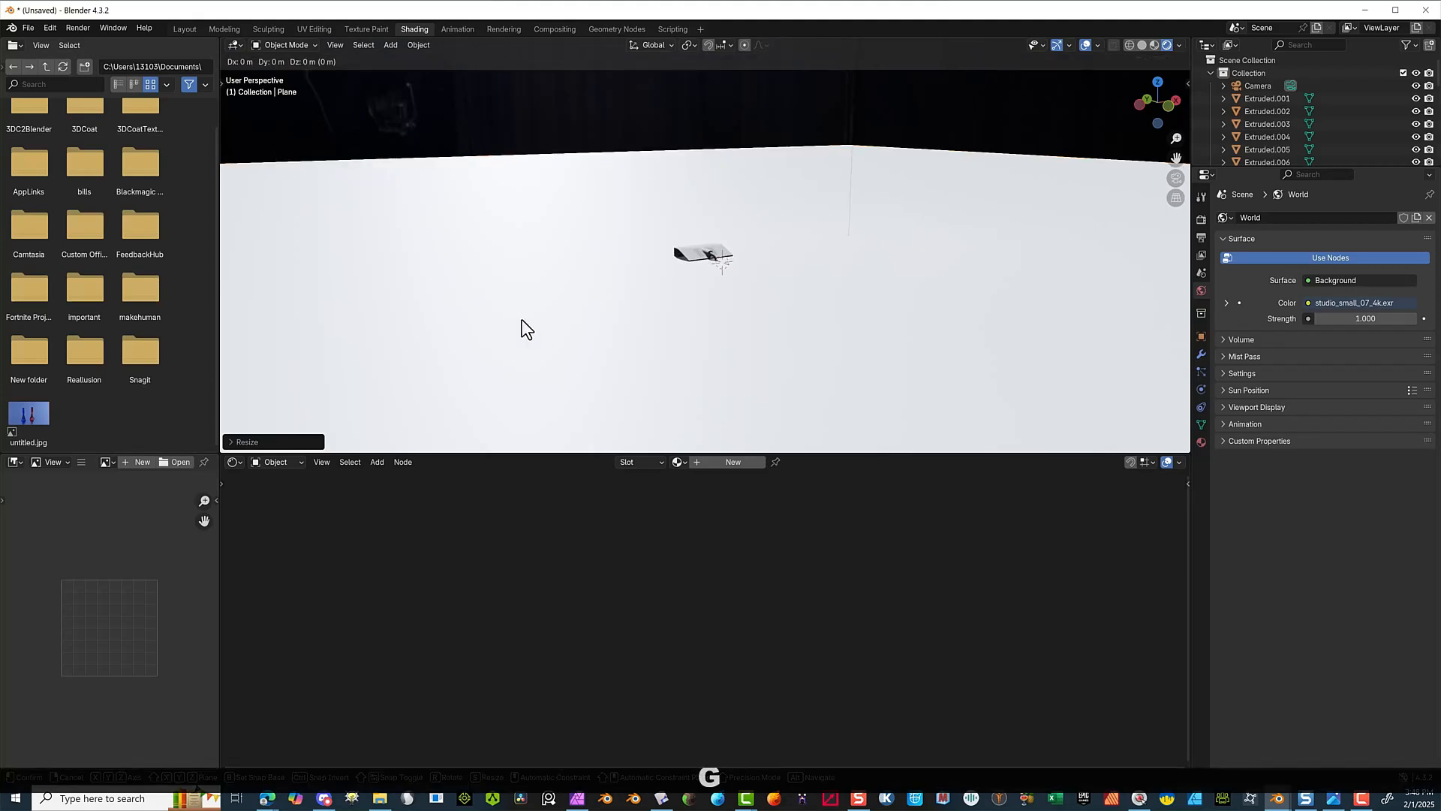
{"action": "key", "text": "z"}
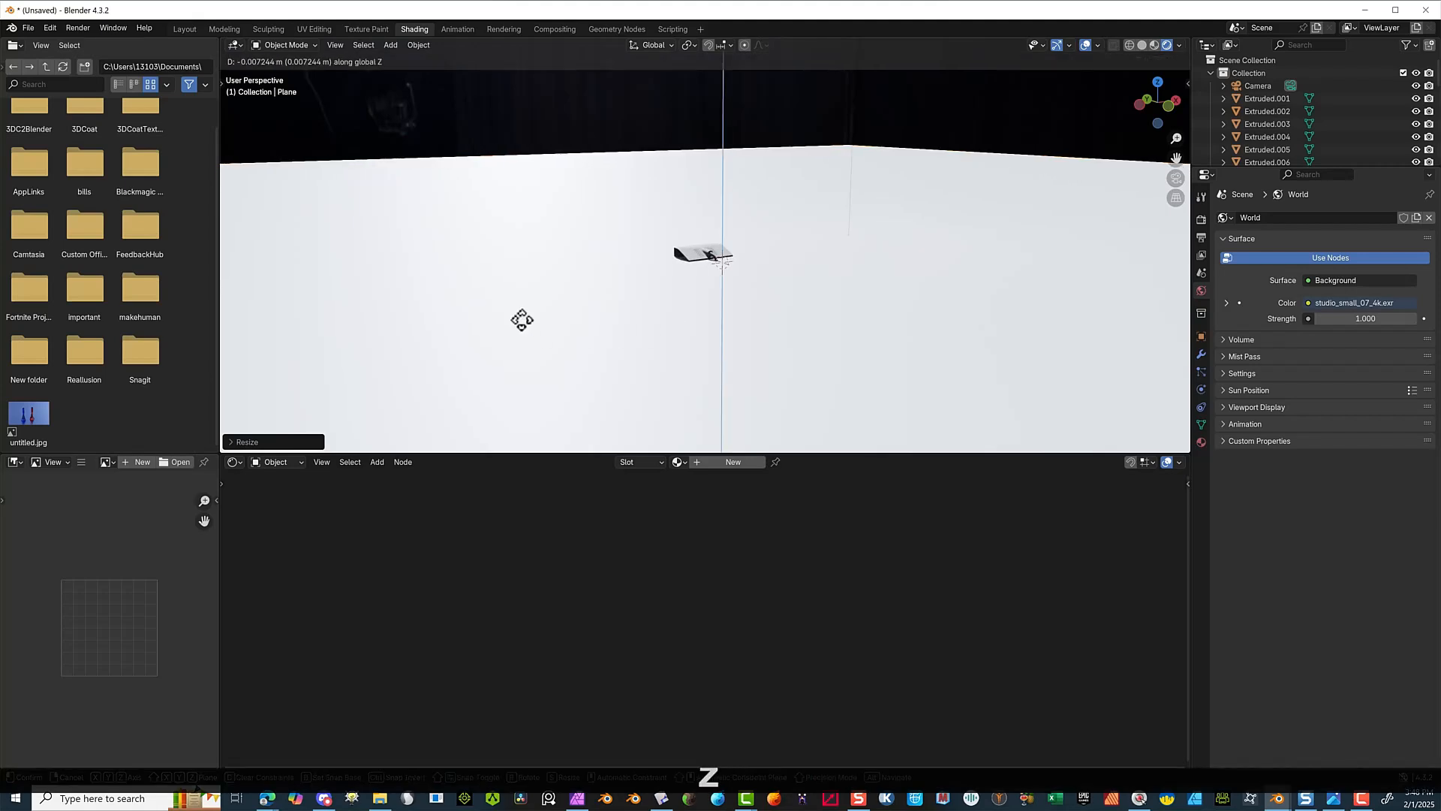
{"action": "mouse_move", "coordinate": [522, 333]}
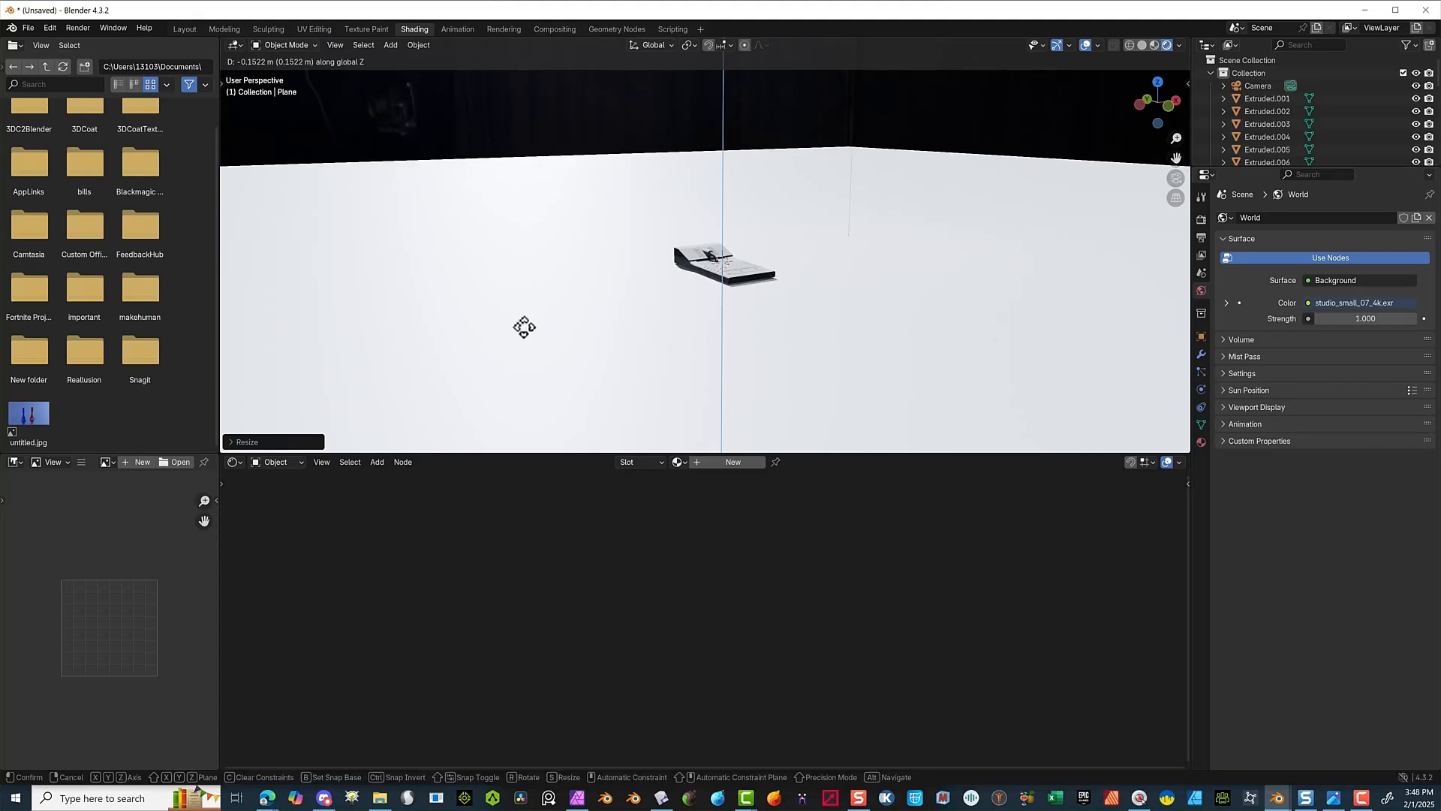
{"action": "left_click", "coordinate": [524, 325]}
- Examine the floor panel's hose, vents and edges against the ground plane from close up and from farther away
{"action": "scroll", "coordinate": [682, 363], "scroll_direction": "up", "scroll_amount": 8}
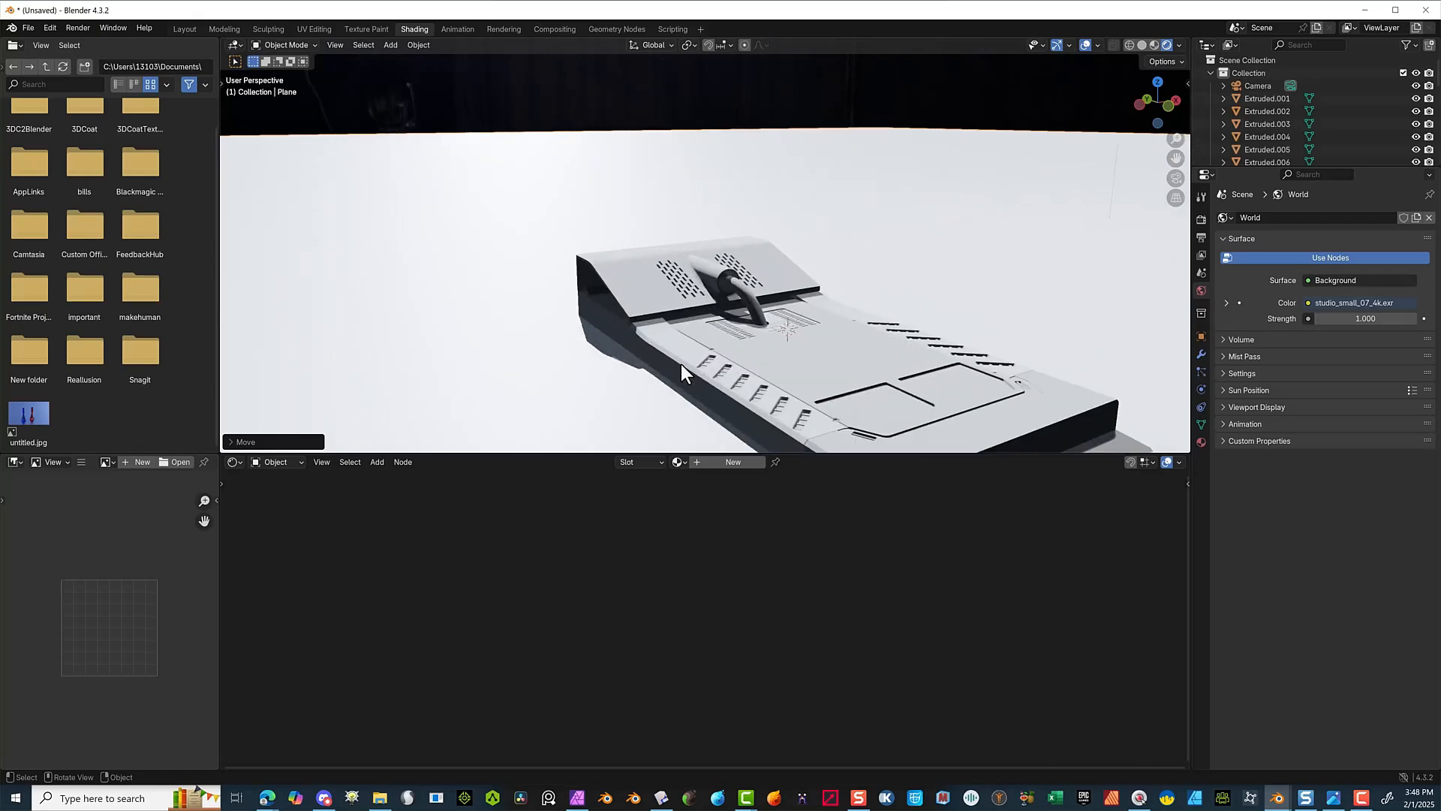
{"action": "middle_click_drag", "start_coordinate": [682, 363], "coordinate": [666, 394]}
{"action": "scroll", "coordinate": [692, 335], "scroll_direction": "up", "scroll_amount": 4}
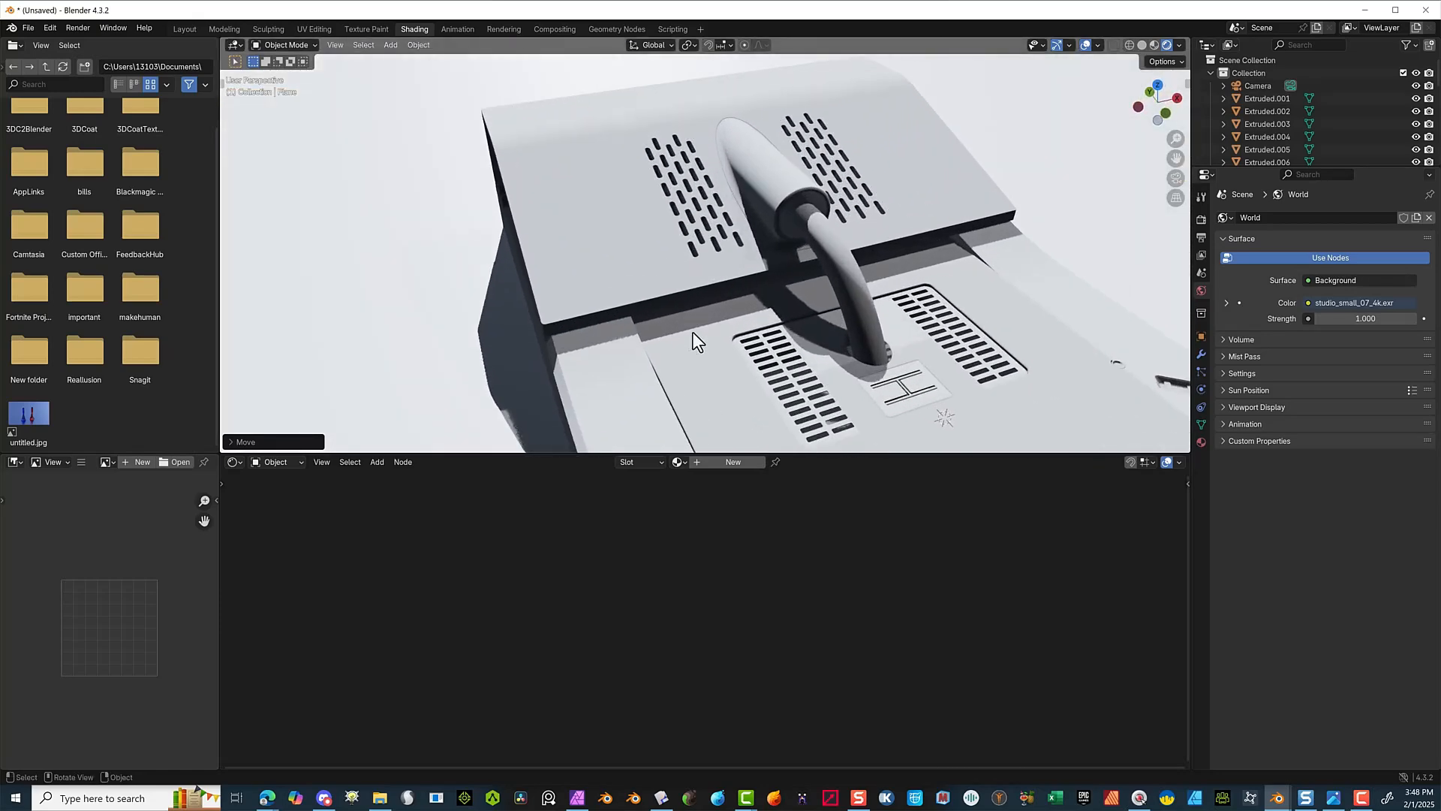
{"action": "middle_click_drag", "start_coordinate": [692, 331], "coordinate": [712, 328]}
{"action": "scroll", "coordinate": [696, 330], "scroll_direction": "down", "scroll_amount": 8}
{"action": "middle_click_drag", "start_coordinate": [768, 282], "coordinate": [741, 317]}
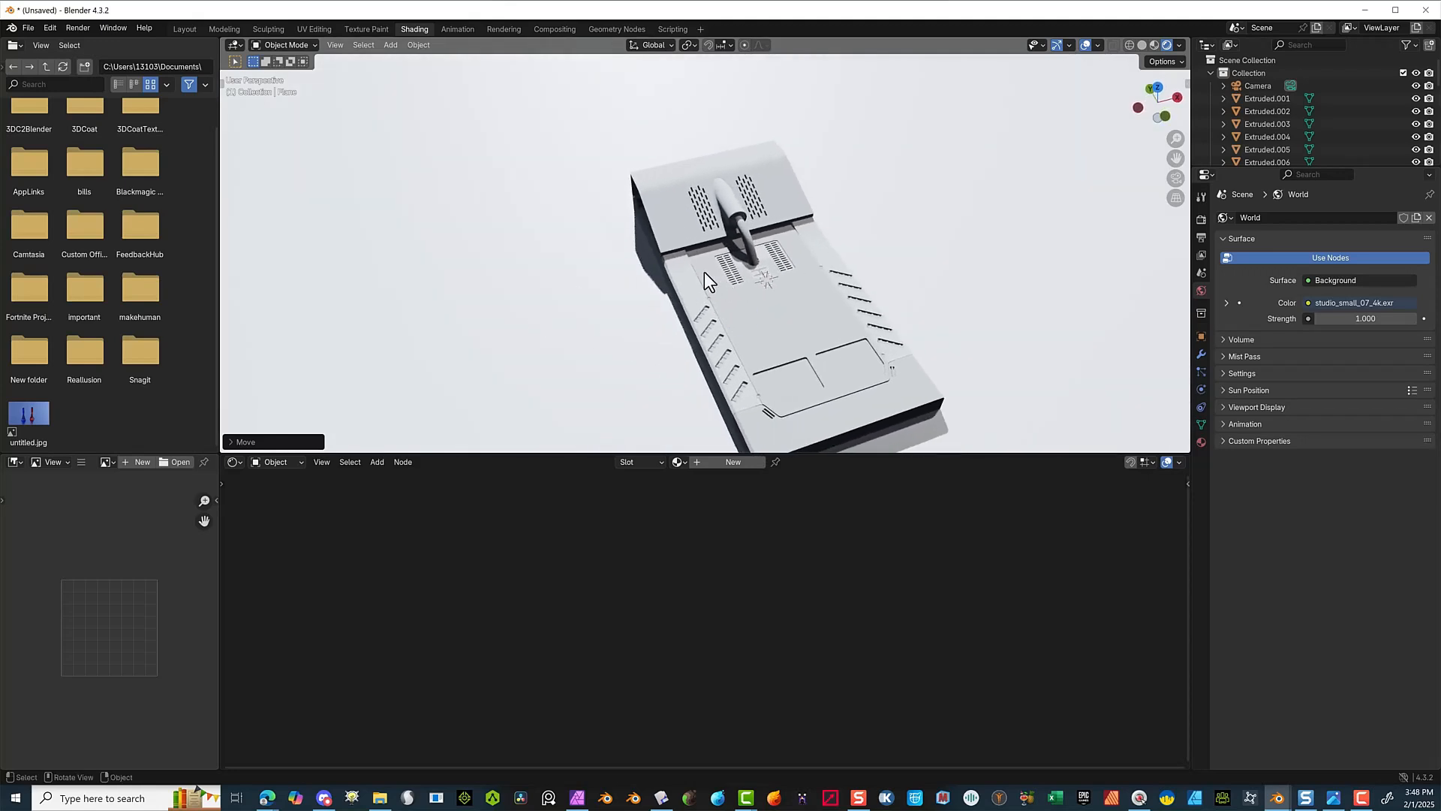
{"action": "scroll", "coordinate": [708, 297], "scroll_direction": "down", "scroll_amount": 3}
{"action": "scroll", "coordinate": [611, 359], "scroll_direction": "down", "scroll_amount": 1}
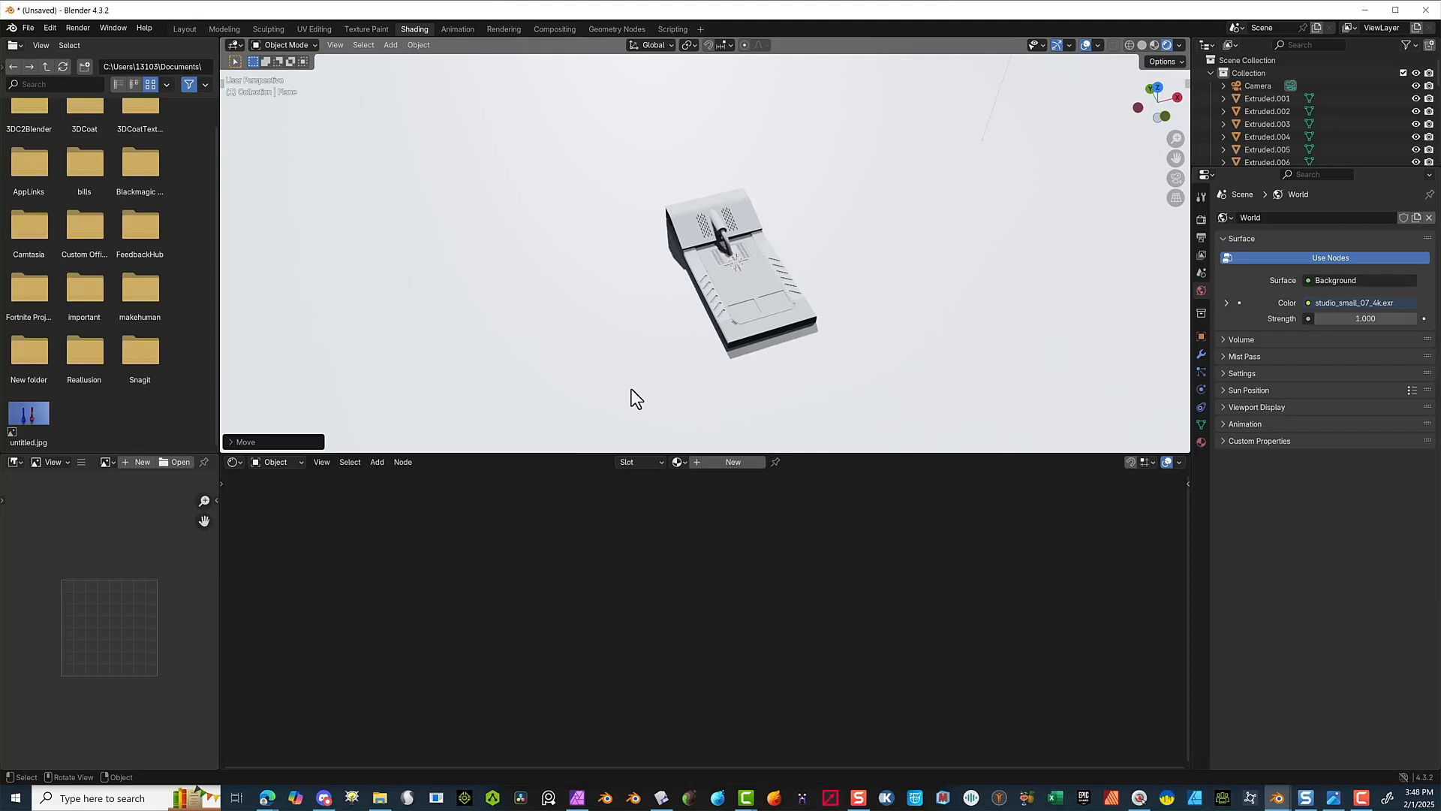
- Create a new material for the ground plane with base color #404040, metallic 1.000 and roughness about 0.288
{"action": "left_click", "coordinate": [735, 462]}
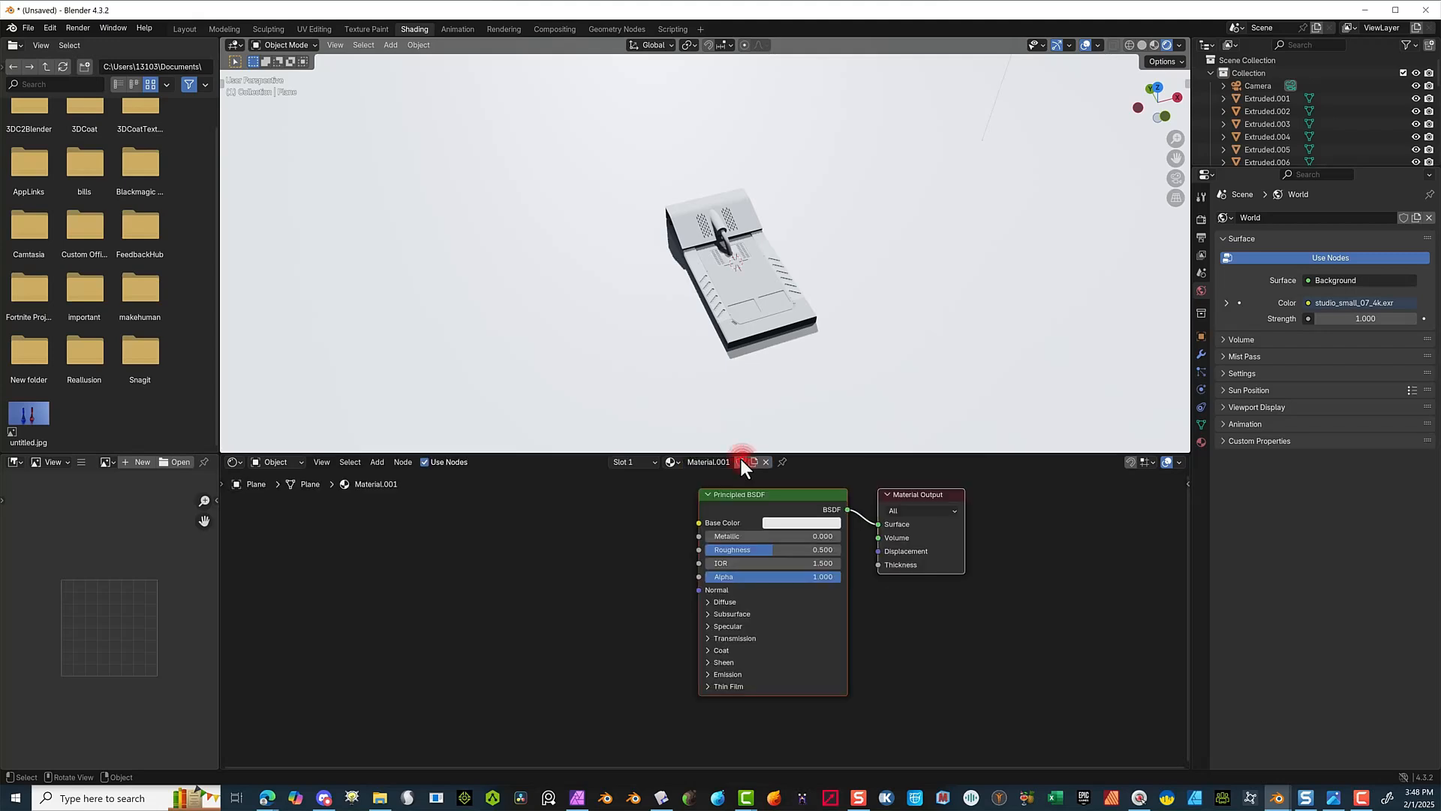
{"action": "left_click", "coordinate": [794, 524]}
{"action": "left_click_drag", "start_coordinate": [875, 377], "coordinate": [875, 397]}
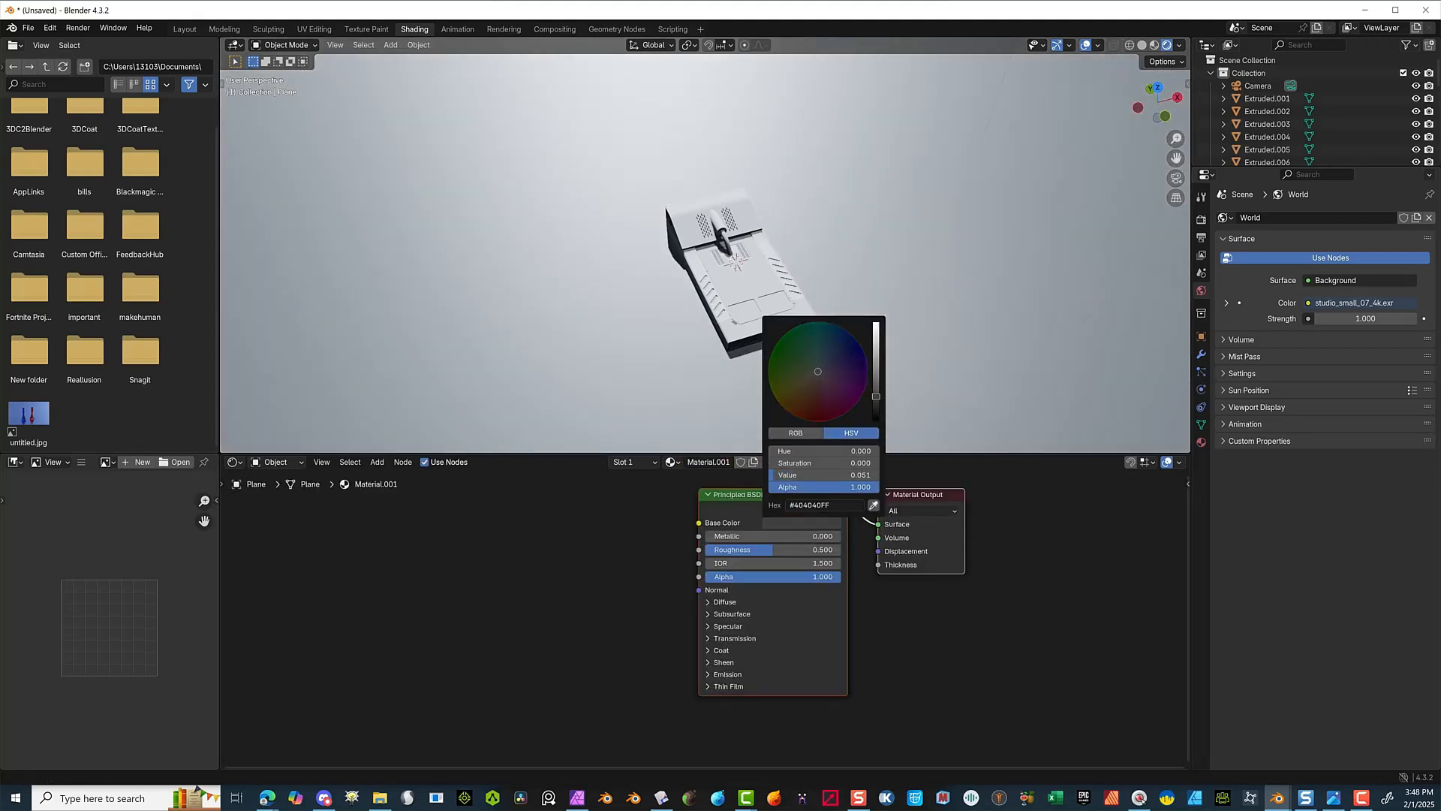
{"action": "left_click_drag", "start_coordinate": [731, 537], "coordinate": [863, 537]}
{"action": "mouse_move", "coordinate": [754, 550]}
{"action": "left_mouse_down"}
{"action": "mouse_move", "coordinate": [766, 550]}
{"action": "mouse_move", "coordinate": [744, 549]}
{"action": "left_mouse_up"}
- Lower the ground plane material's roughness to about 0.225 and check its reflections around the floor panel
{"action": "scroll", "coordinate": [901, 343], "scroll_direction": "up", "scroll_amount": 4}
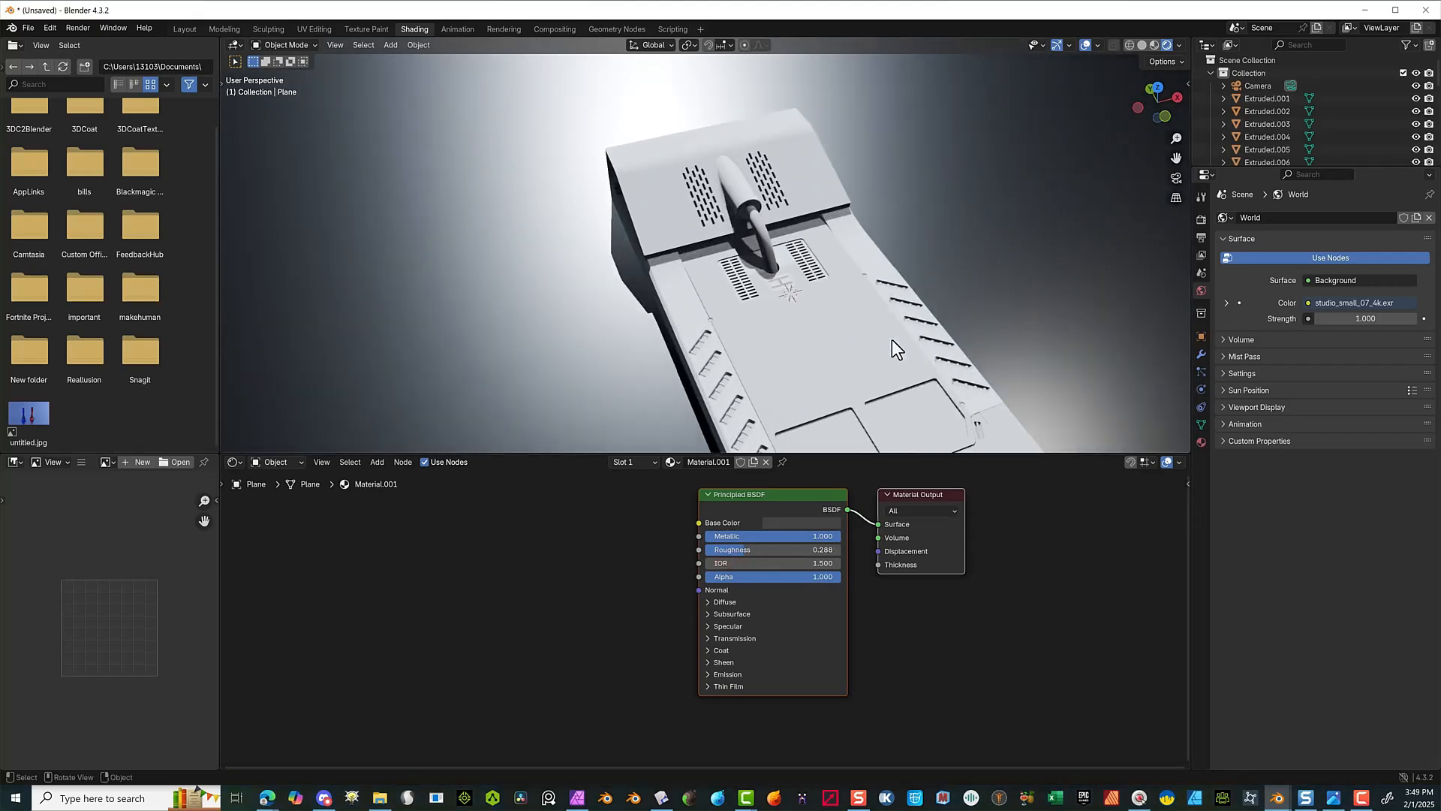
{"action": "middle_click_drag", "start_coordinate": [891, 339], "coordinate": [938, 323]}
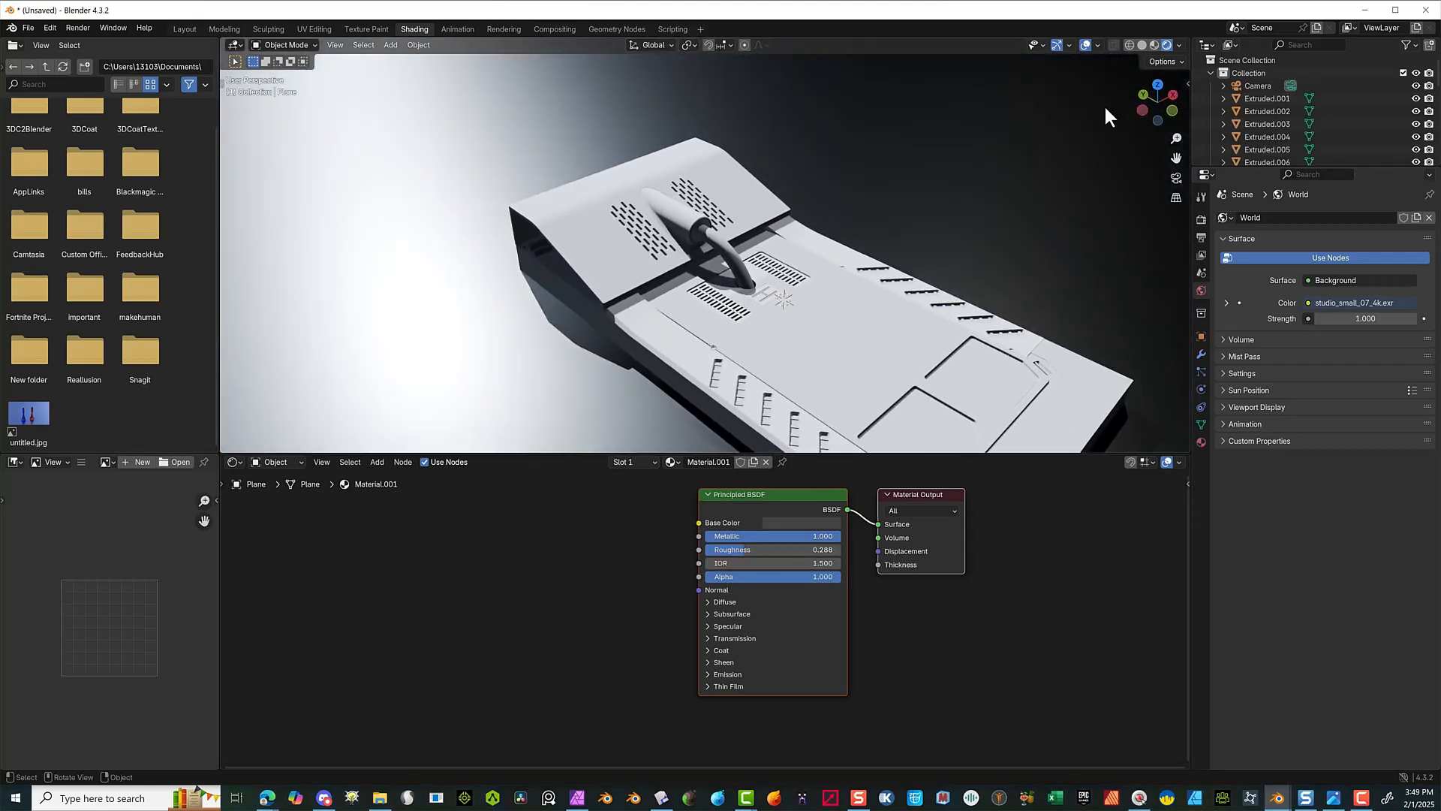
{"action": "left_click_drag", "start_coordinate": [1176, 157], "coordinate": [1014, 408]}
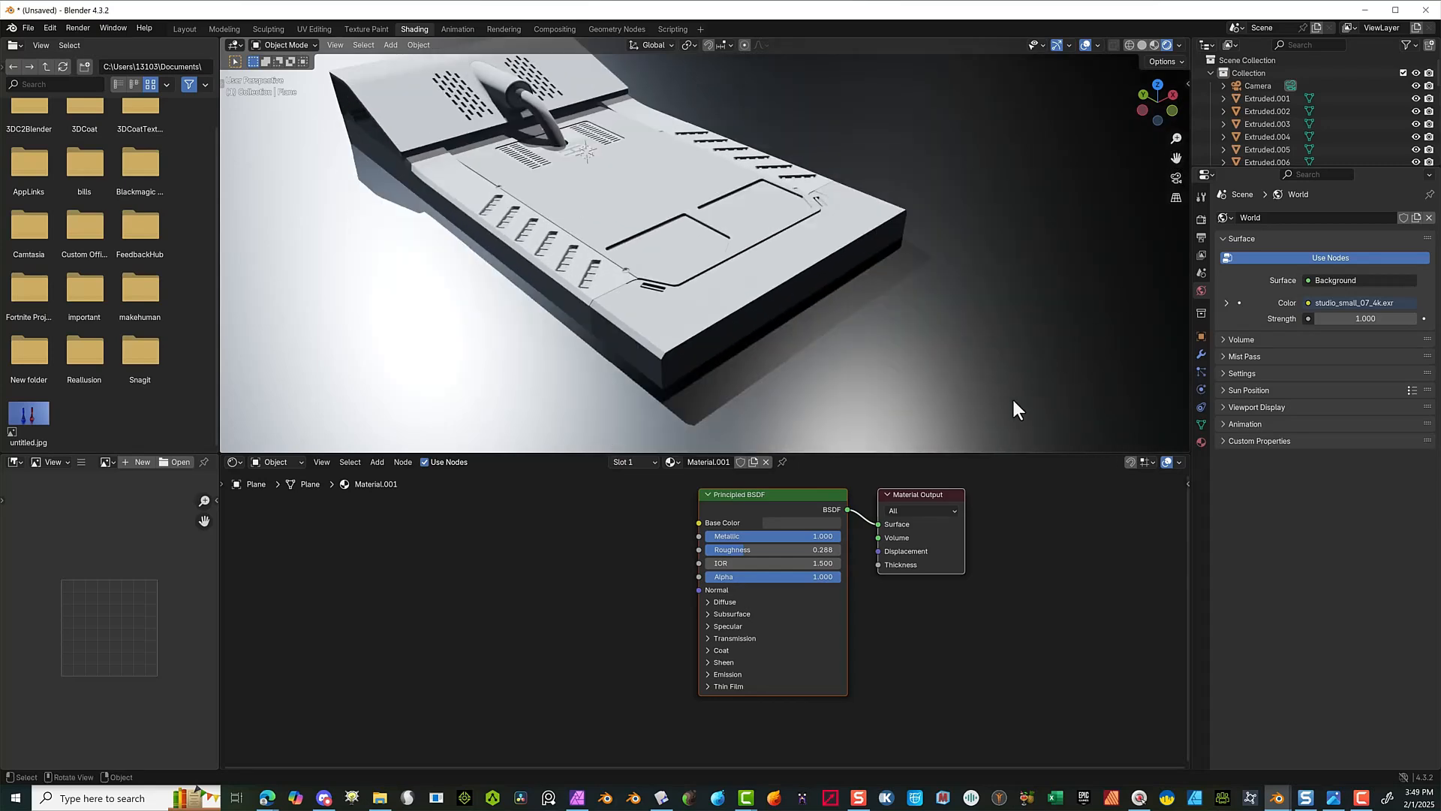
{"action": "left_click_drag", "start_coordinate": [739, 549], "coordinate": [734, 550]}
{"action": "middle_click_drag", "start_coordinate": [806, 266], "coordinate": [845, 275]}
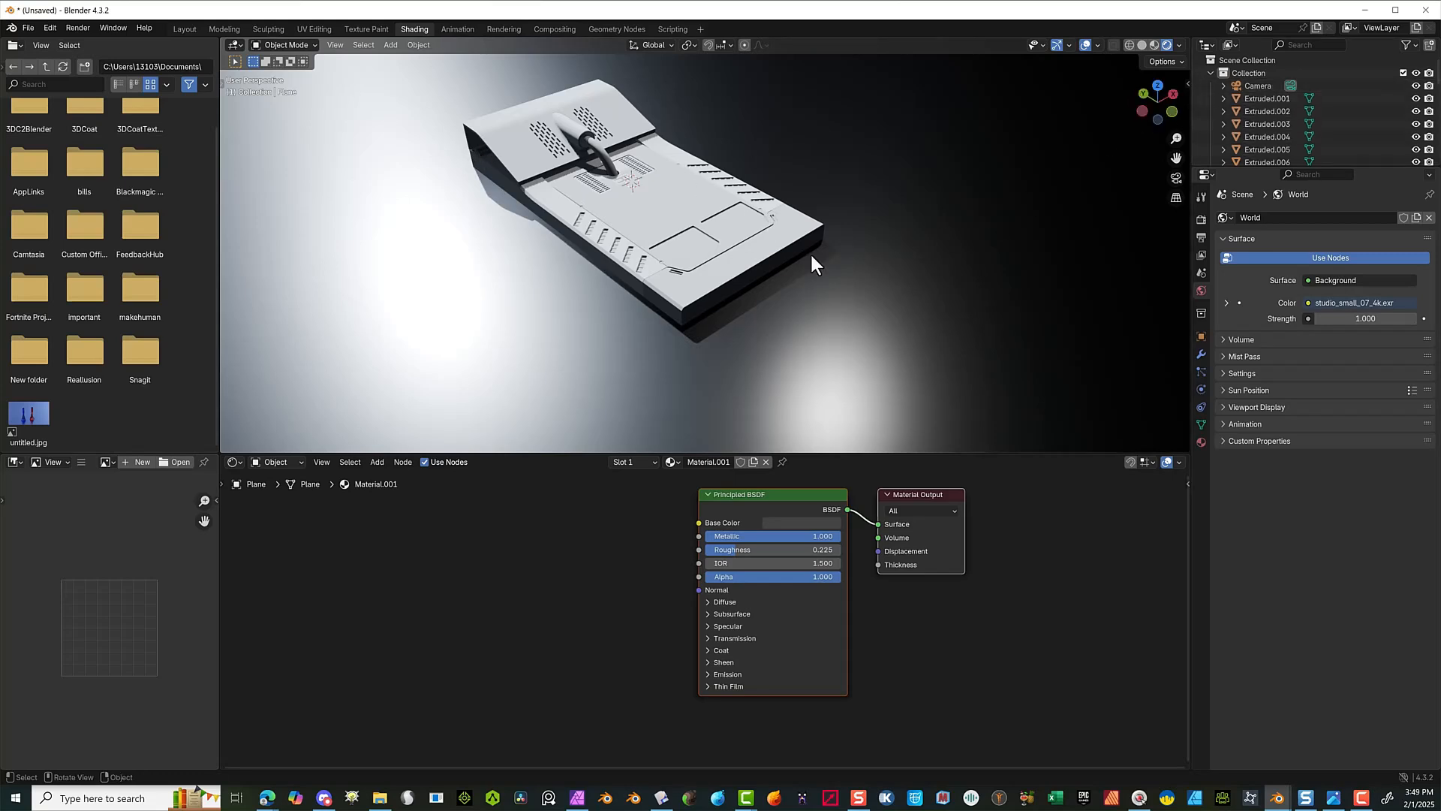
{"action": "right_click", "coordinate": [882, 296]}
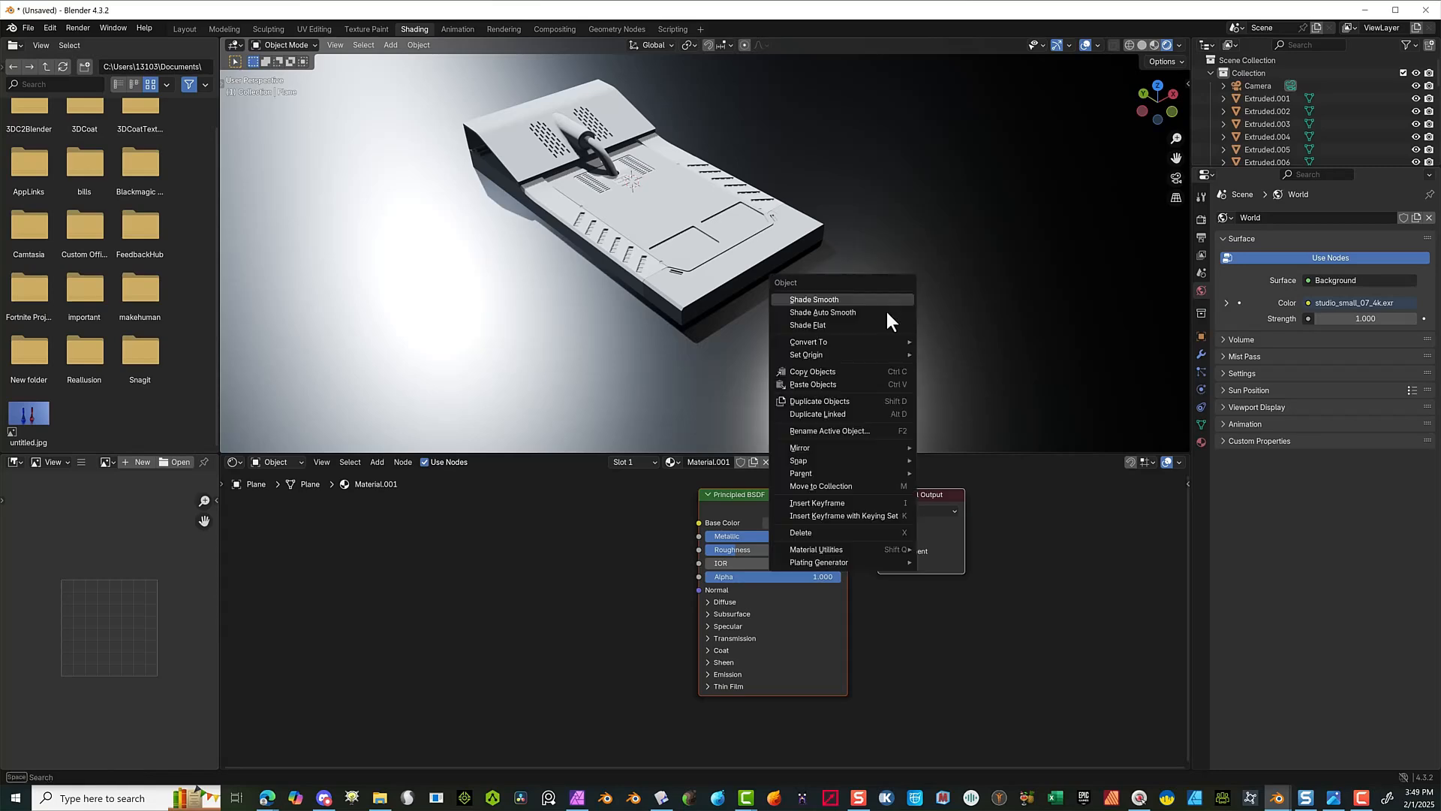
{"action": "middle_click_drag", "start_coordinate": [974, 241], "coordinate": [950, 176]}
{"action": "right_click", "coordinate": [981, 181]}
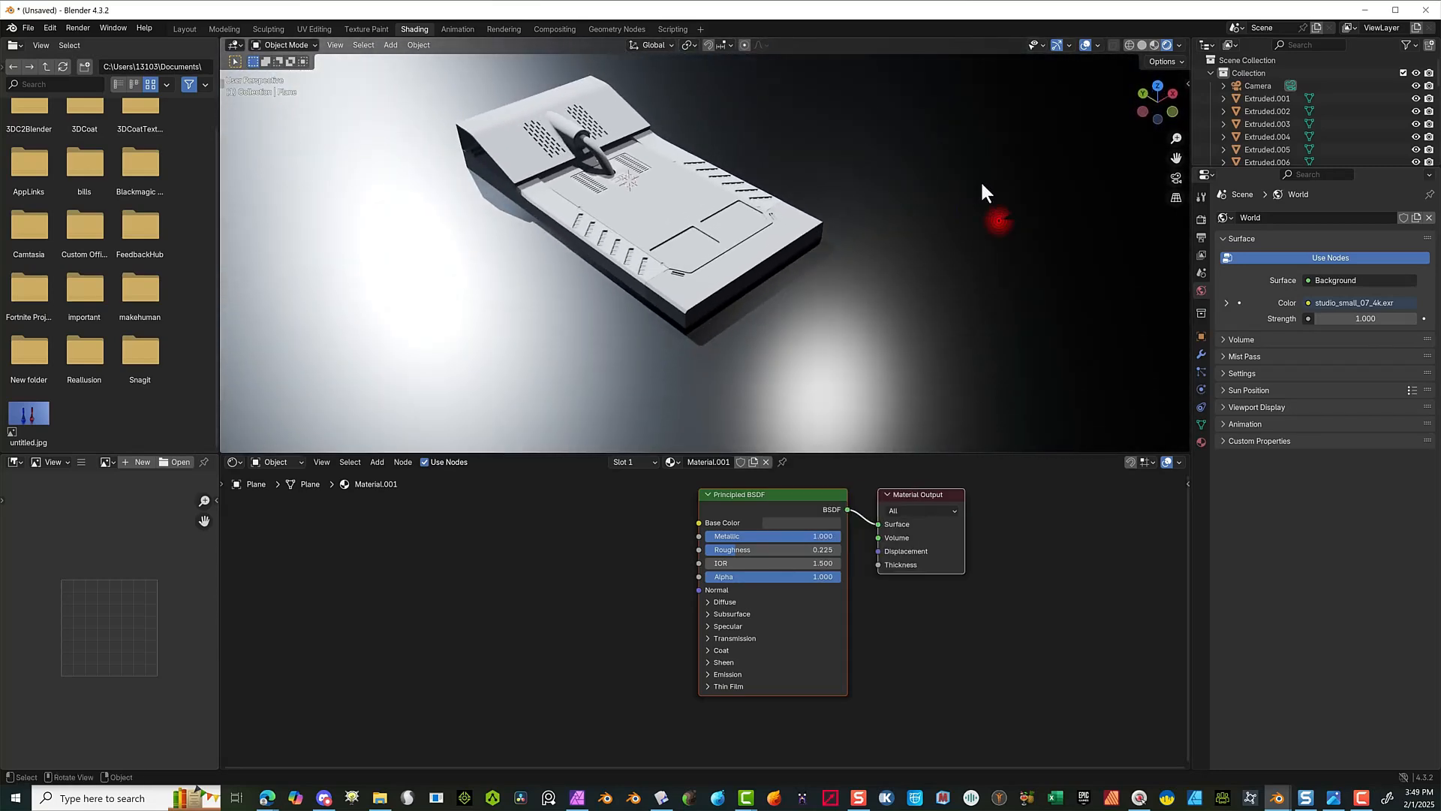
- Select the cylindrical hose housing on the panel's raised end and show a widened MaterialWorks library in the Layout workspace's 3D viewport
{"action": "left_click", "coordinate": [574, 132]}
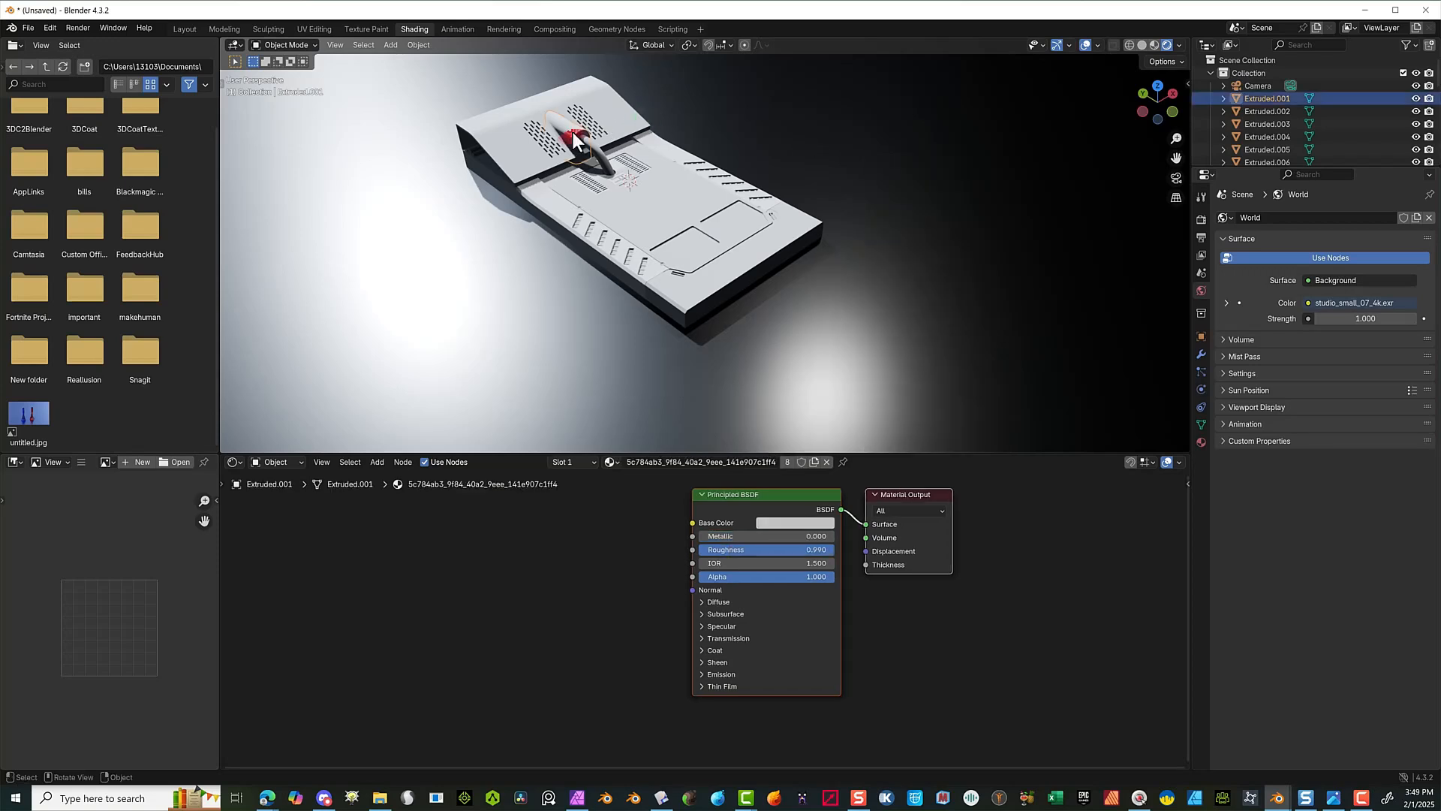
{"action": "scroll", "coordinate": [567, 152], "scroll_direction": "up", "scroll_amount": 5}
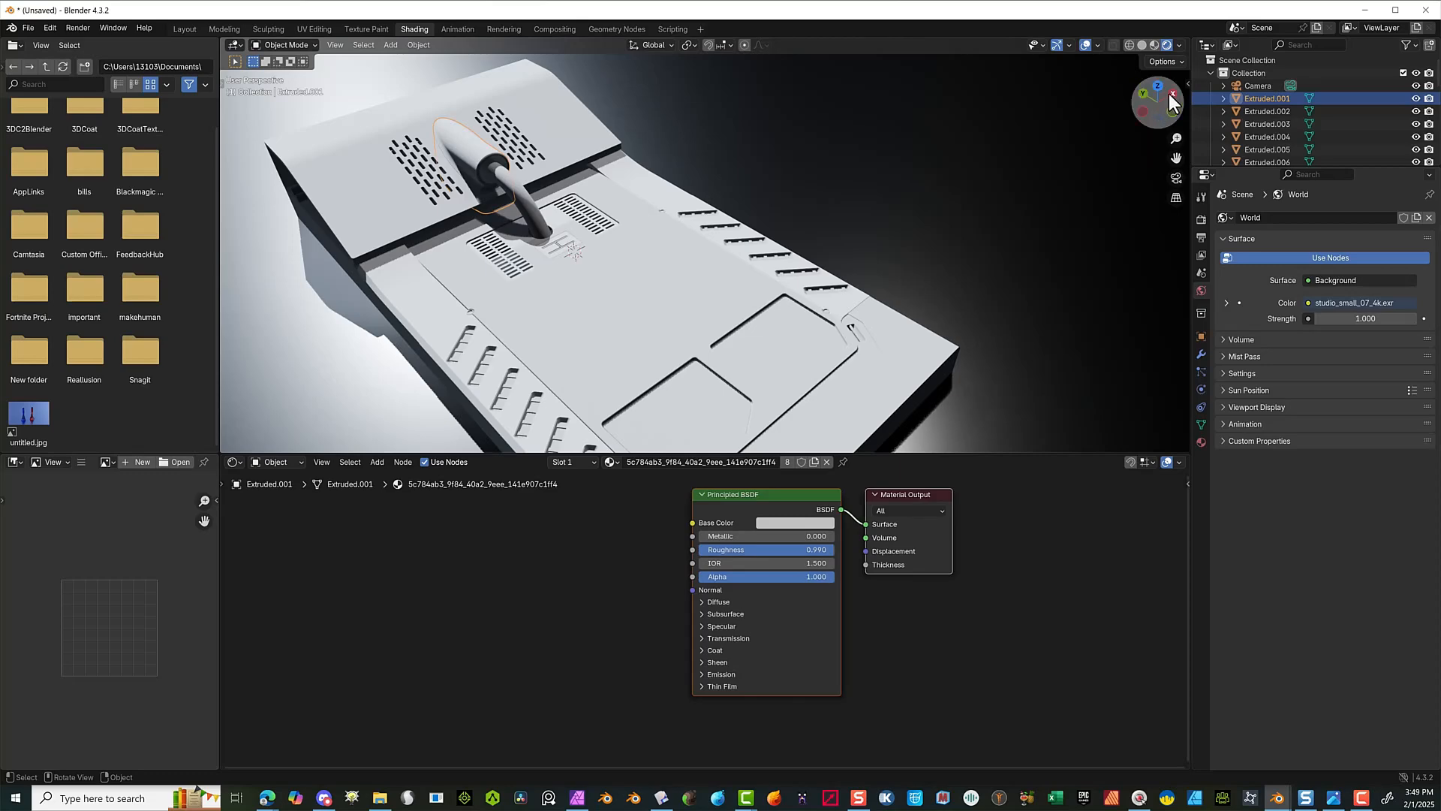
{"action": "left_click_drag", "start_coordinate": [1188, 84], "coordinate": [1044, 96]}
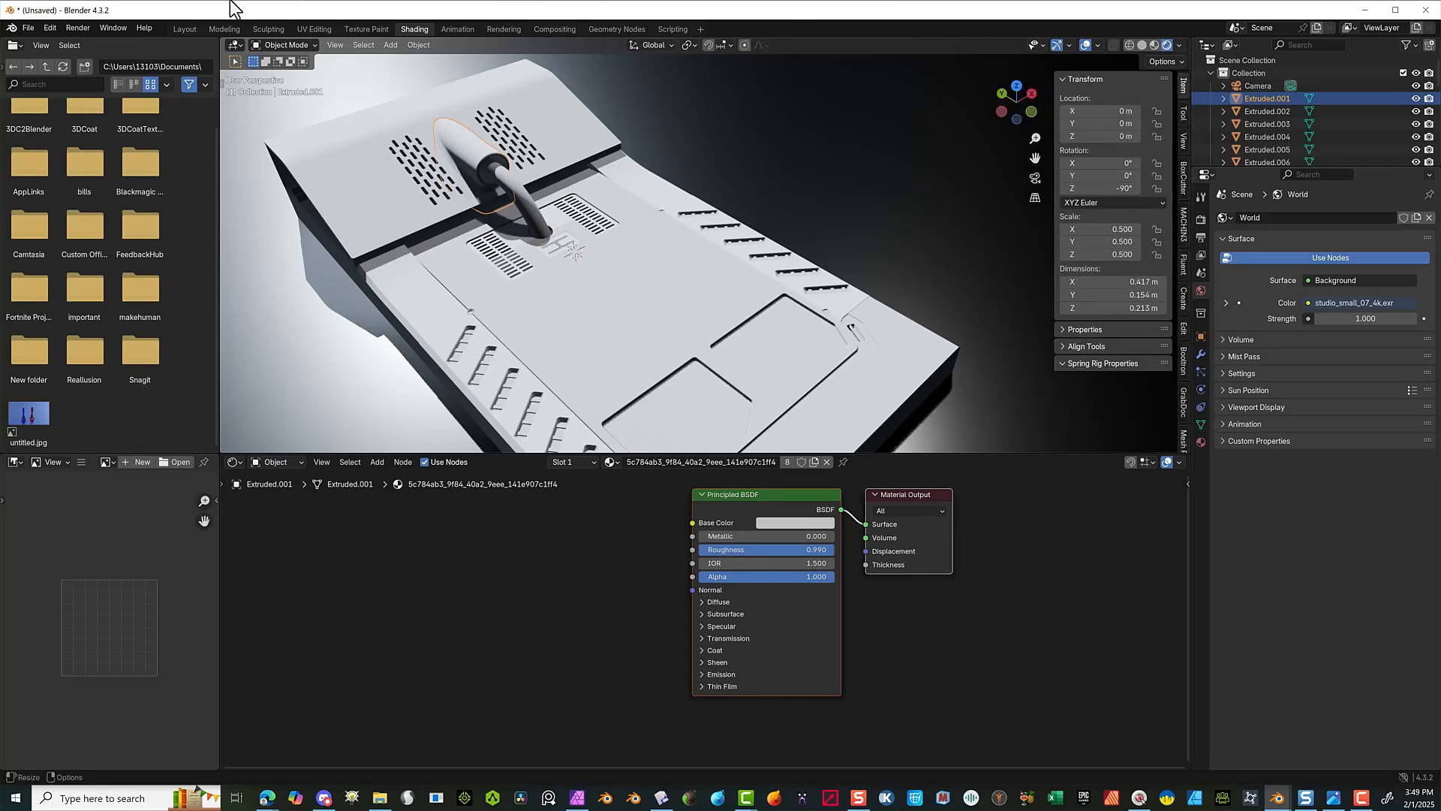
{"action": "left_click", "coordinate": [183, 30]}
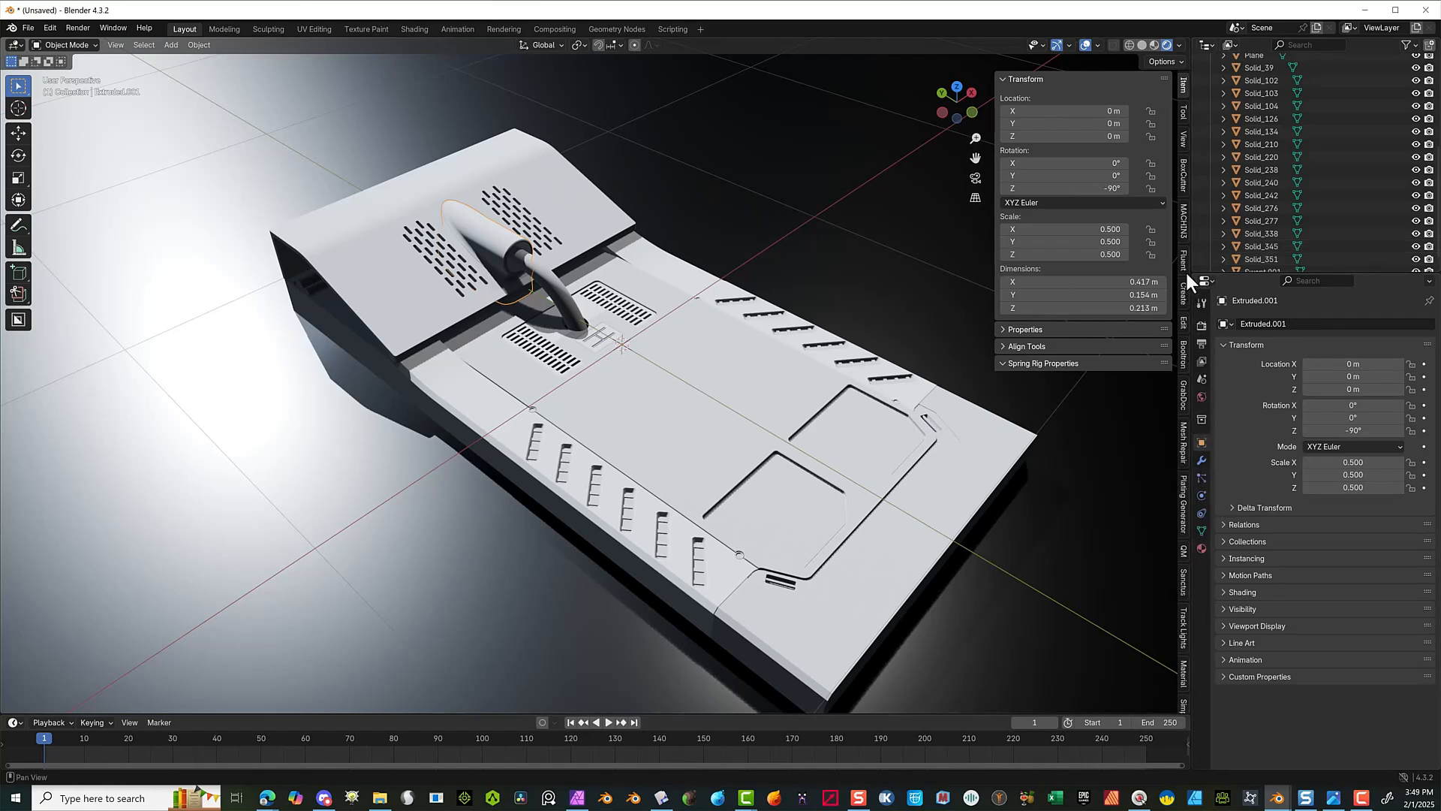
{"action": "scroll", "coordinate": [1186, 185], "scroll_direction": "down", "scroll_amount": 4}
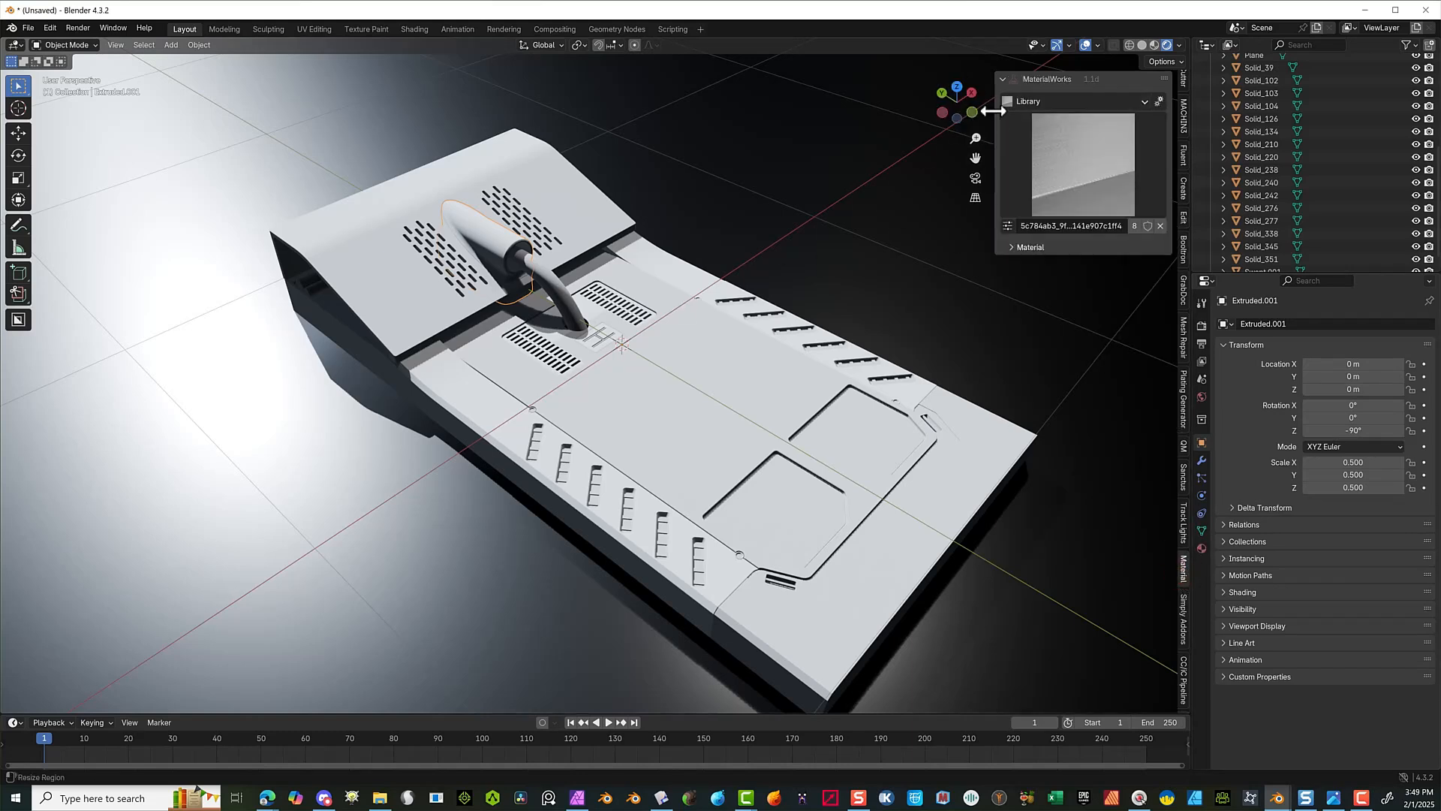
{"action": "left_click_drag", "start_coordinate": [993, 112], "coordinate": [899, 121]}
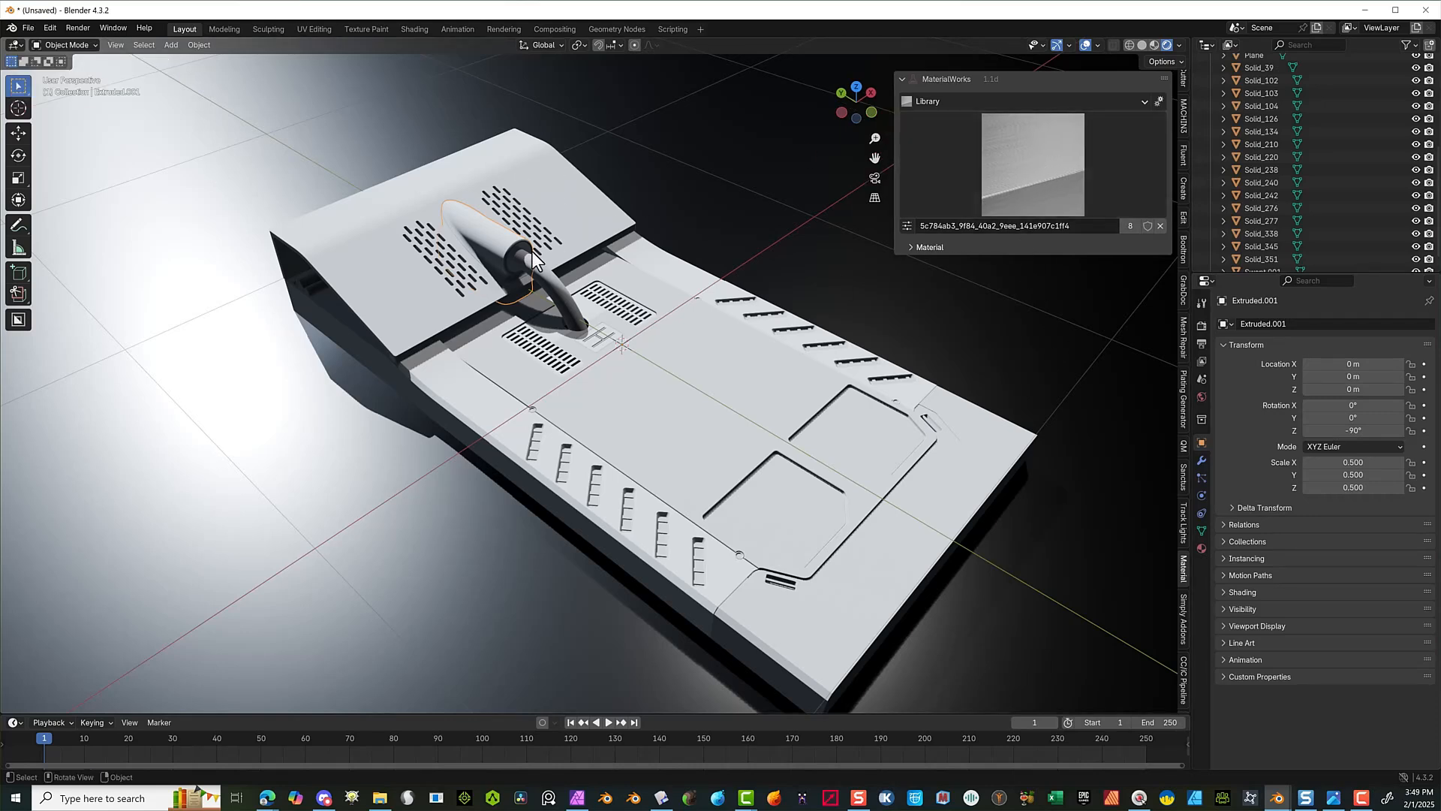
- Apply the Shiny Plastic material from the MaterialWorks Plastic category to the selected hose housing
{"action": "left_click", "coordinate": [997, 178]}
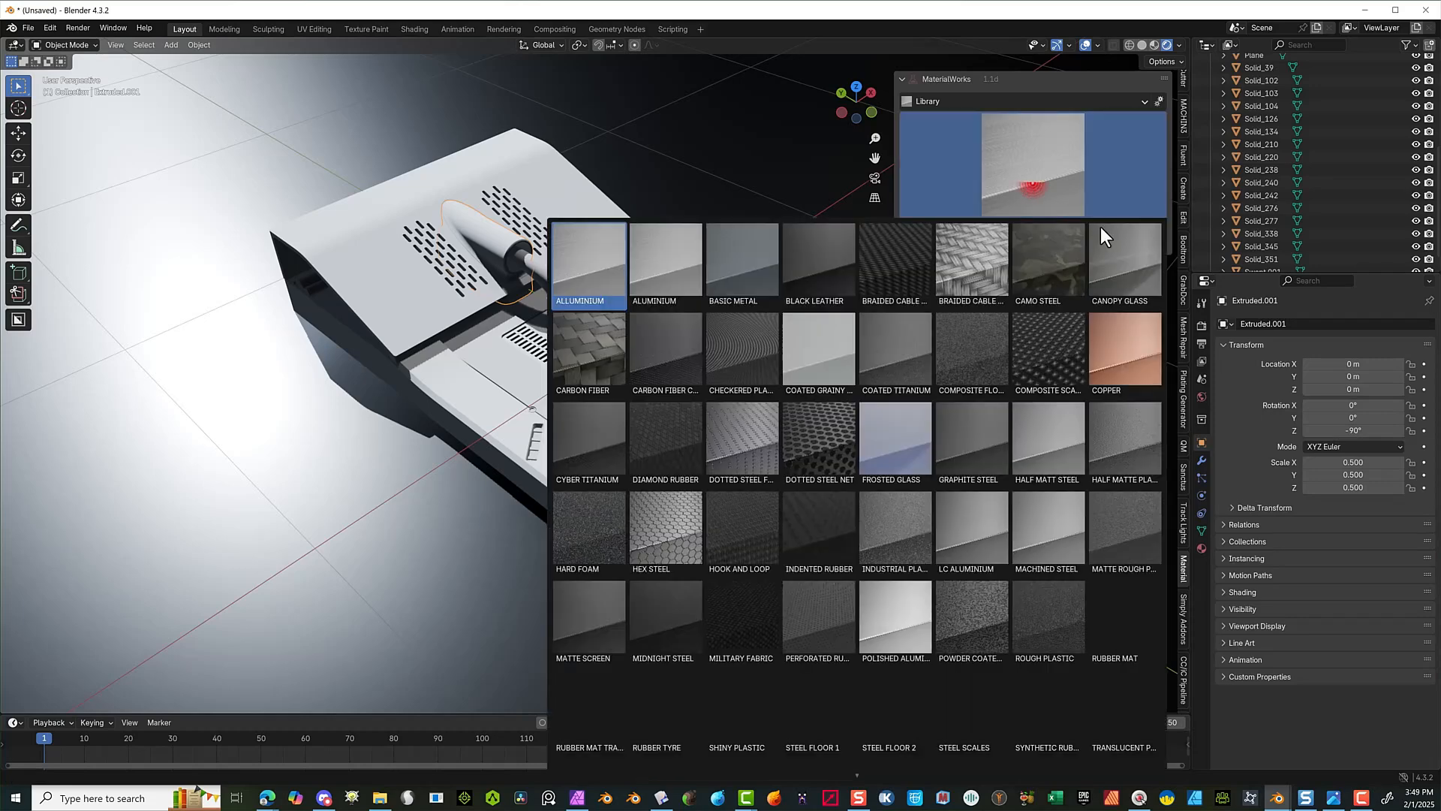
{"action": "left_click", "coordinate": [593, 276]}
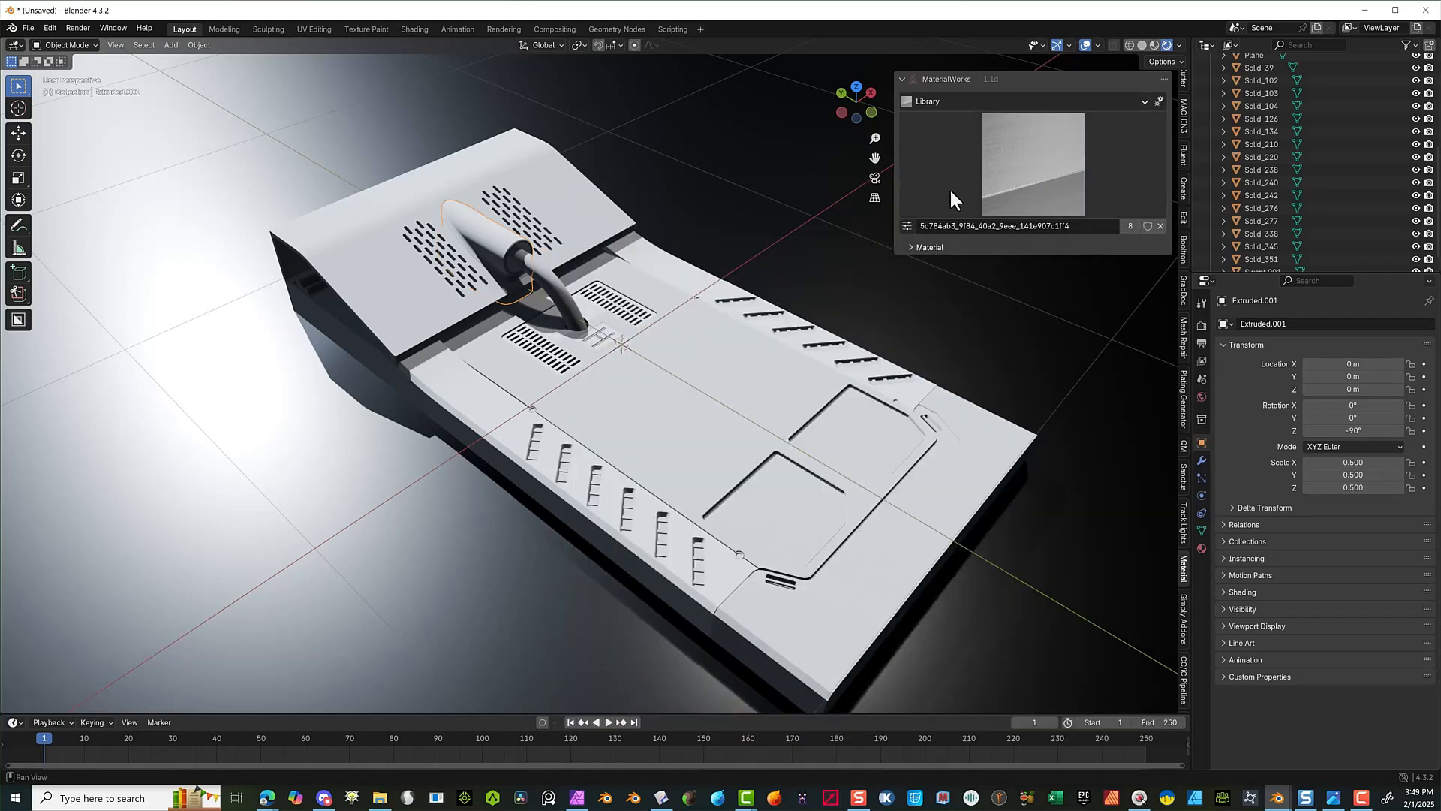
{"action": "left_click", "coordinate": [987, 101]}
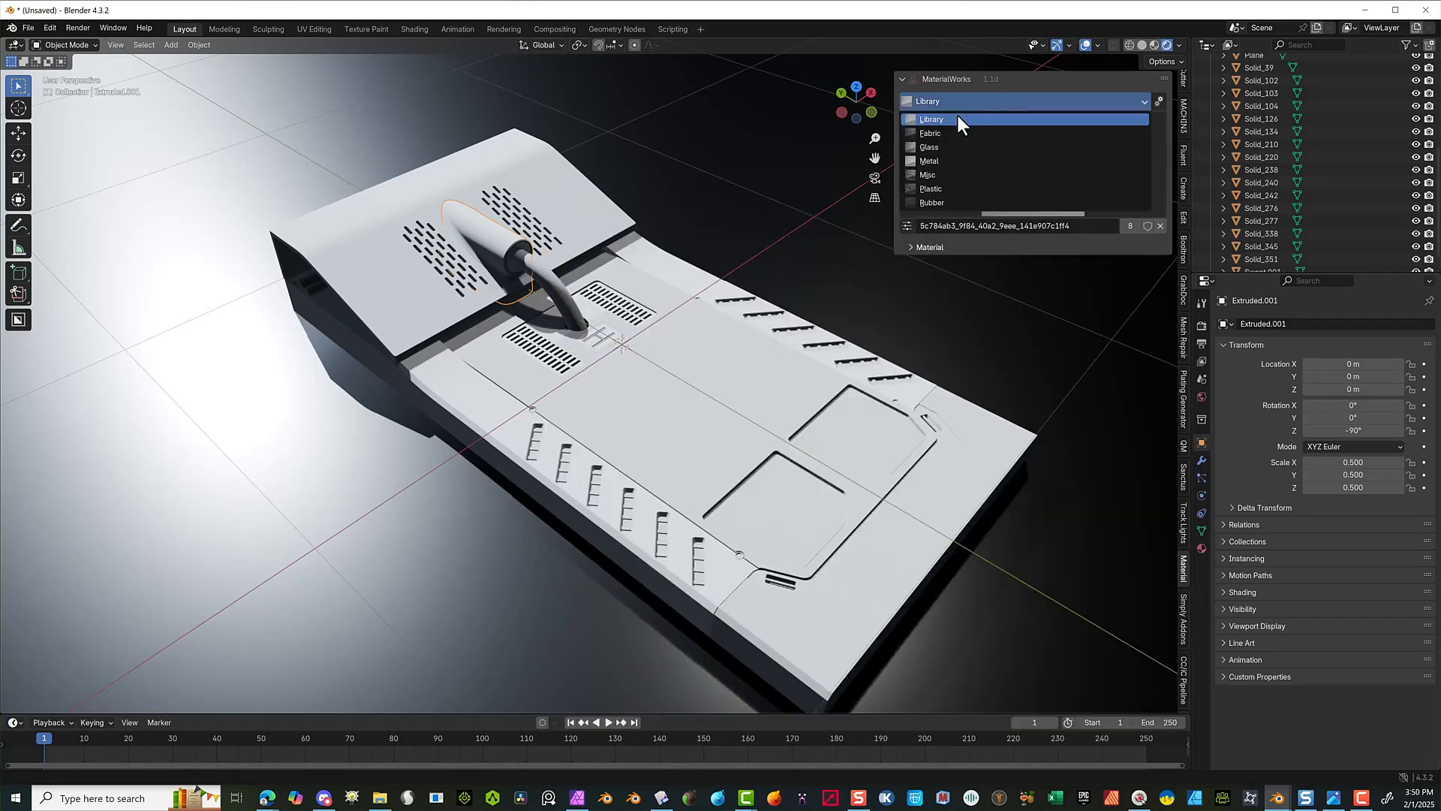
{"action": "left_click", "coordinate": [932, 188]}
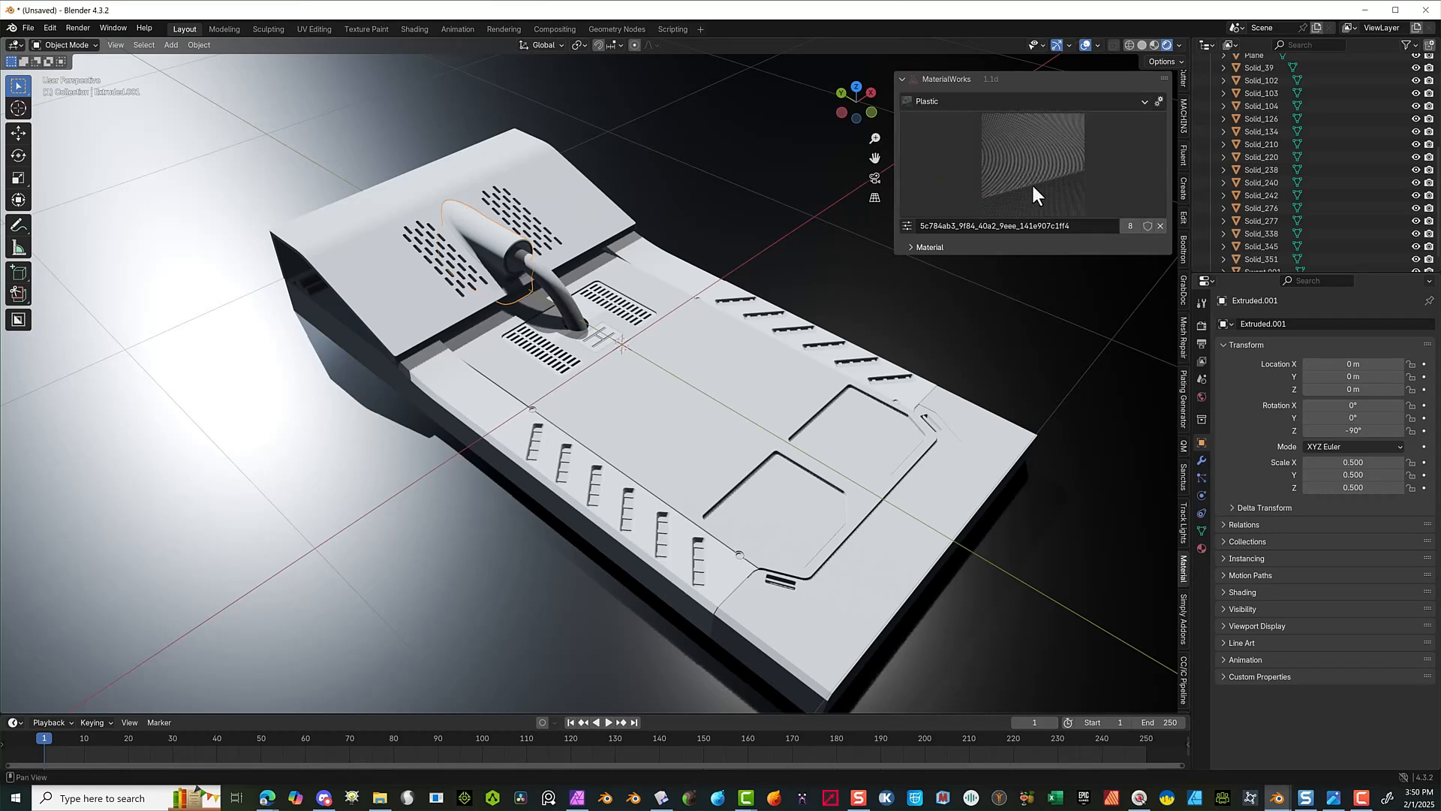
{"action": "left_click", "coordinate": [1051, 180]}
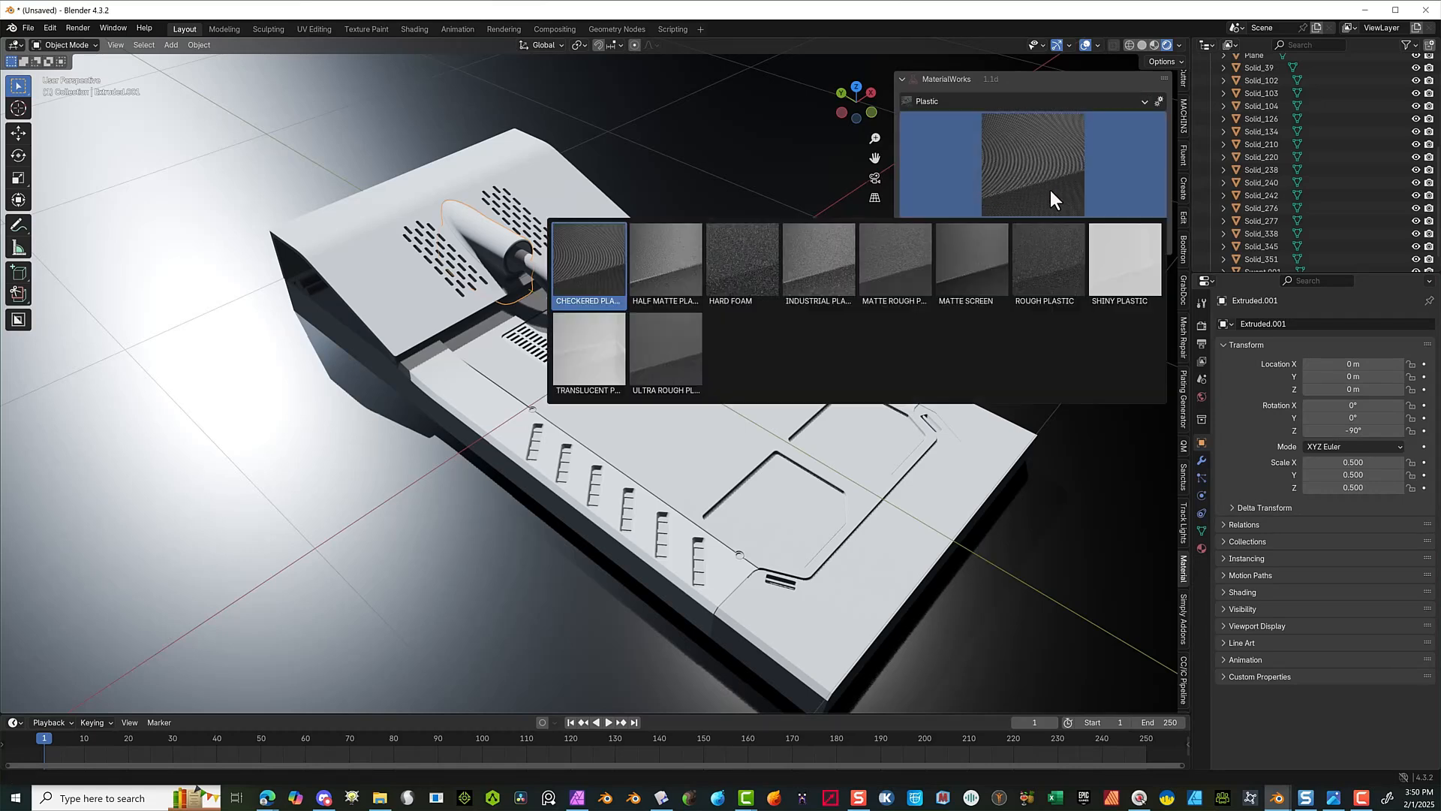
{"action": "left_click", "coordinate": [1115, 264]}
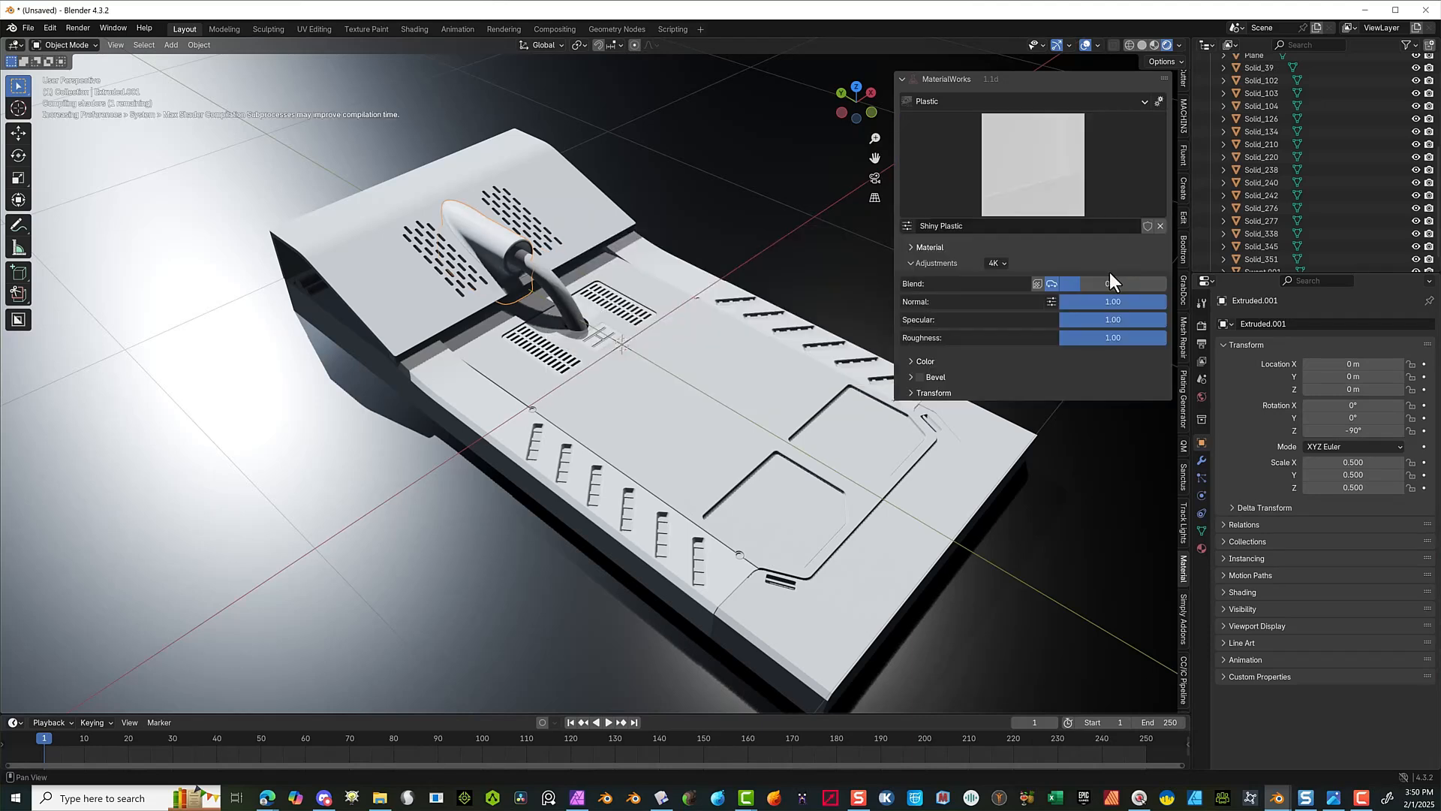
- Set the color adjustment strength of the hose housing's Shiny Plastic material to 10
{"action": "left_click", "coordinate": [912, 362]}
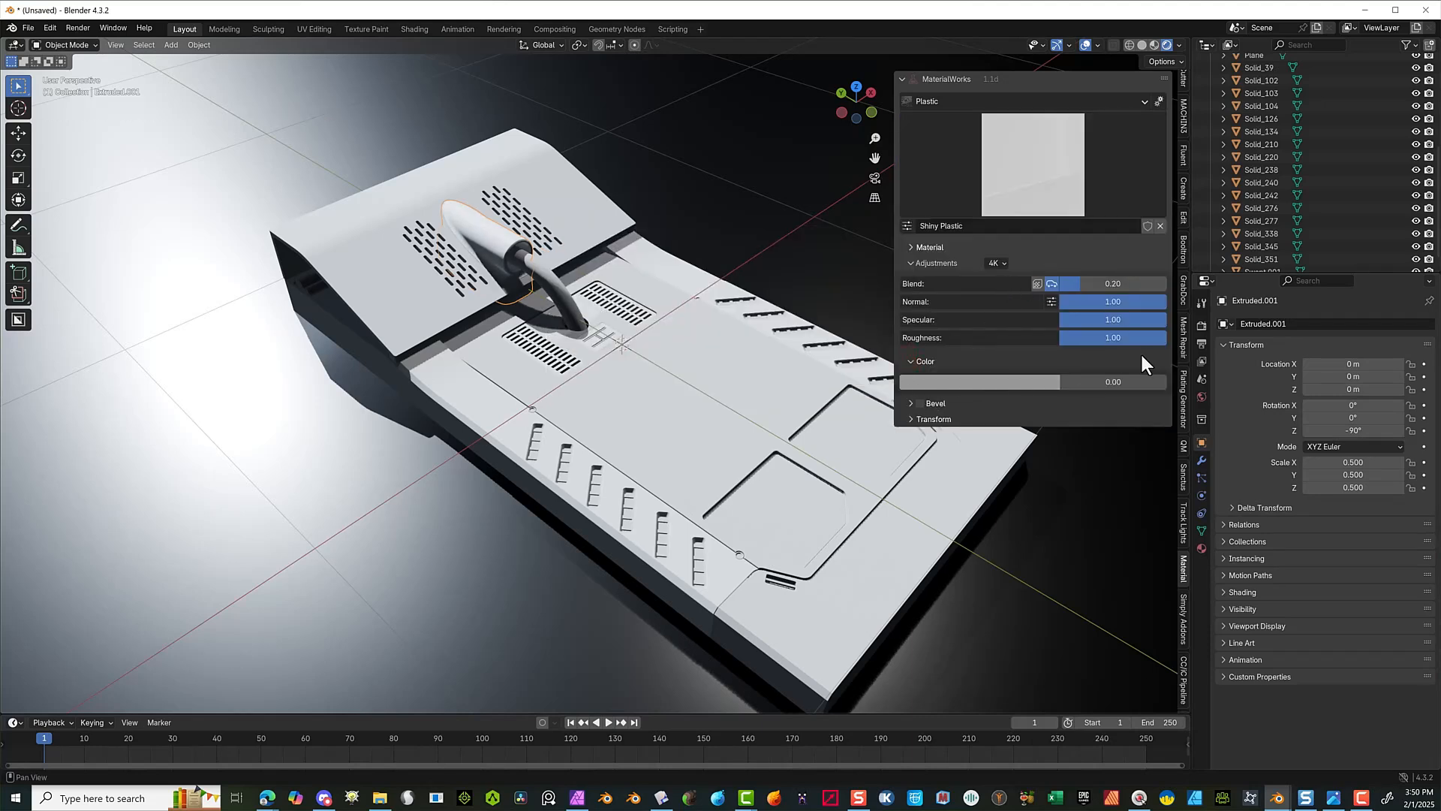
{"action": "left_click", "coordinate": [1110, 385]}
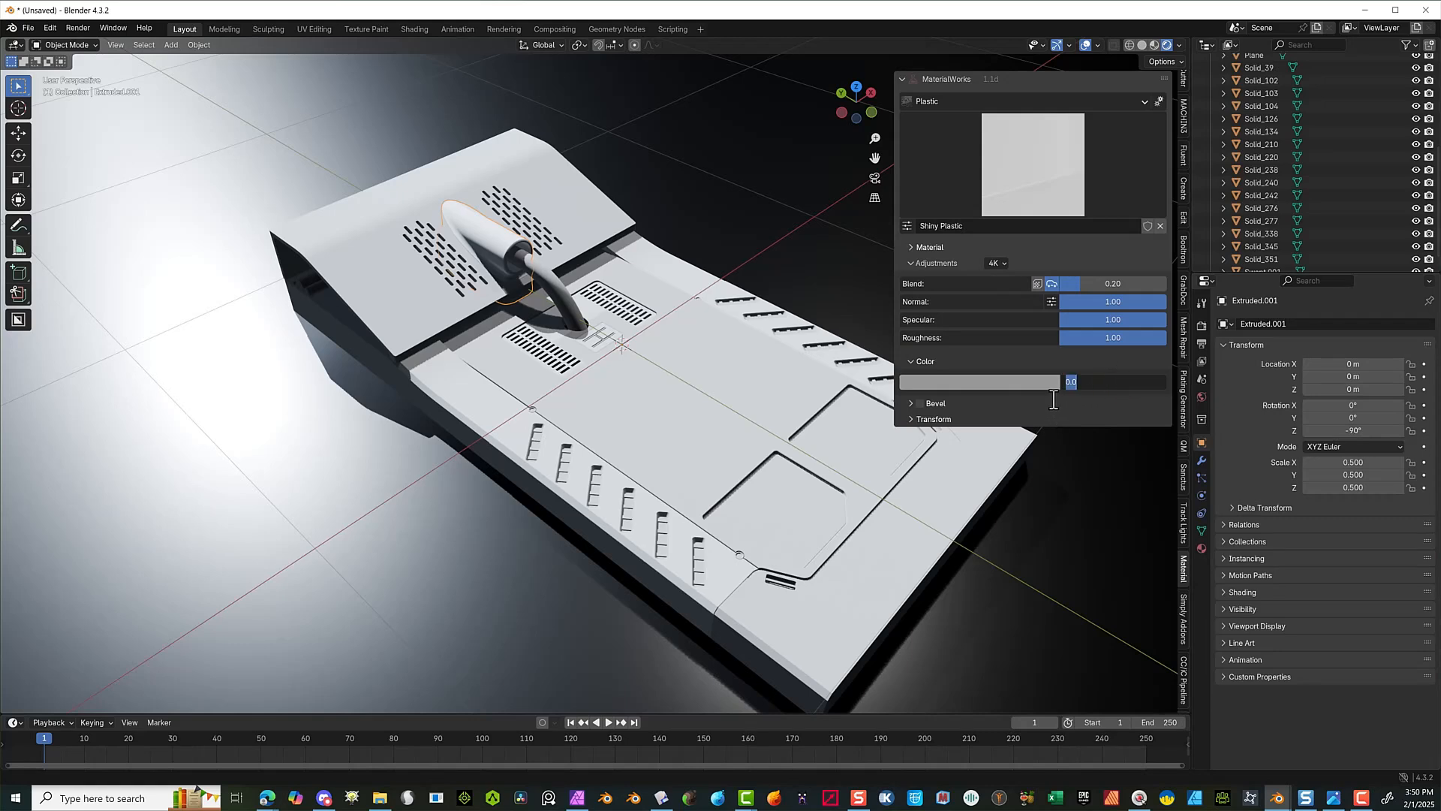
{"action": "type", "text": "10"}
{"action": "key", "text": "Delete"}
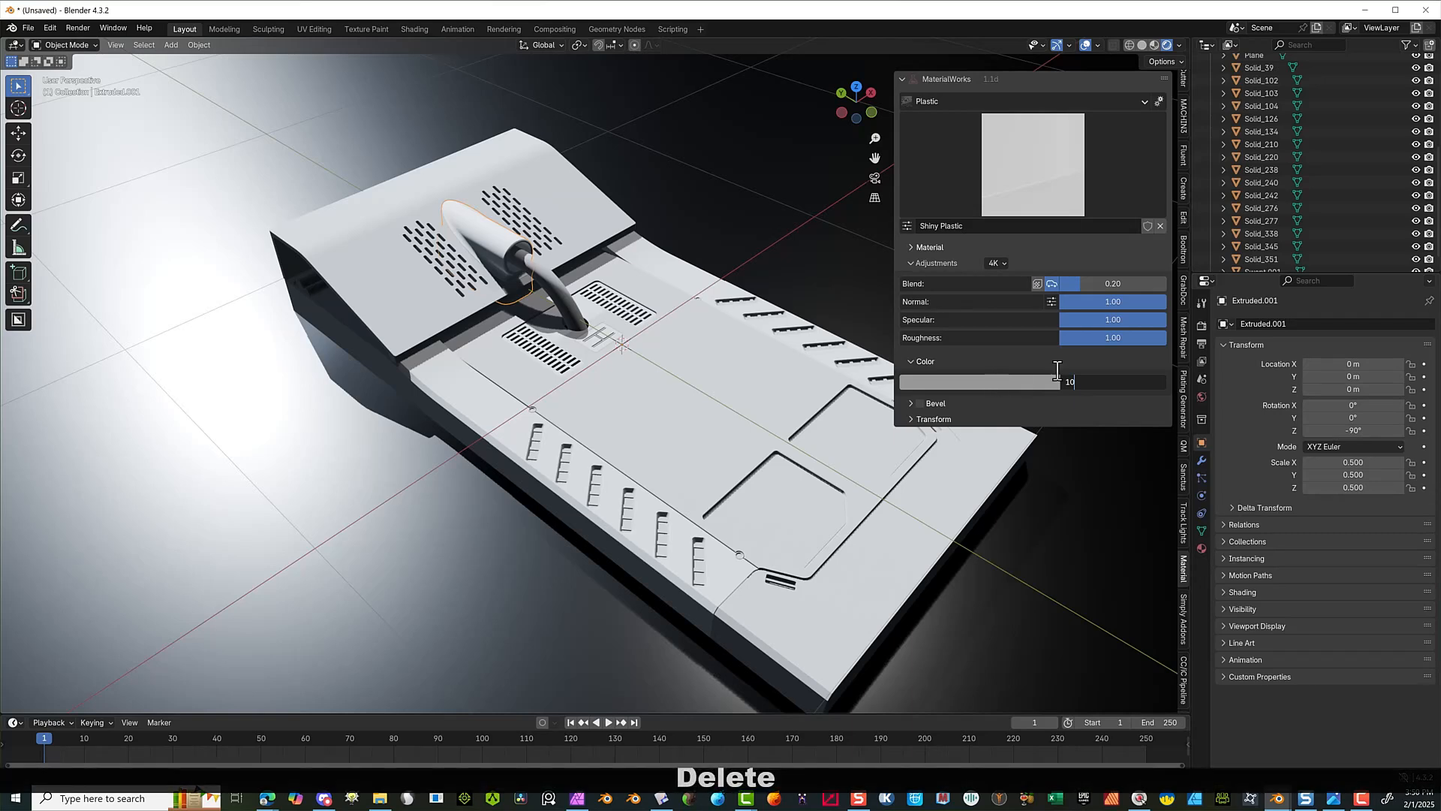
{"action": "key", "text": "Return"}
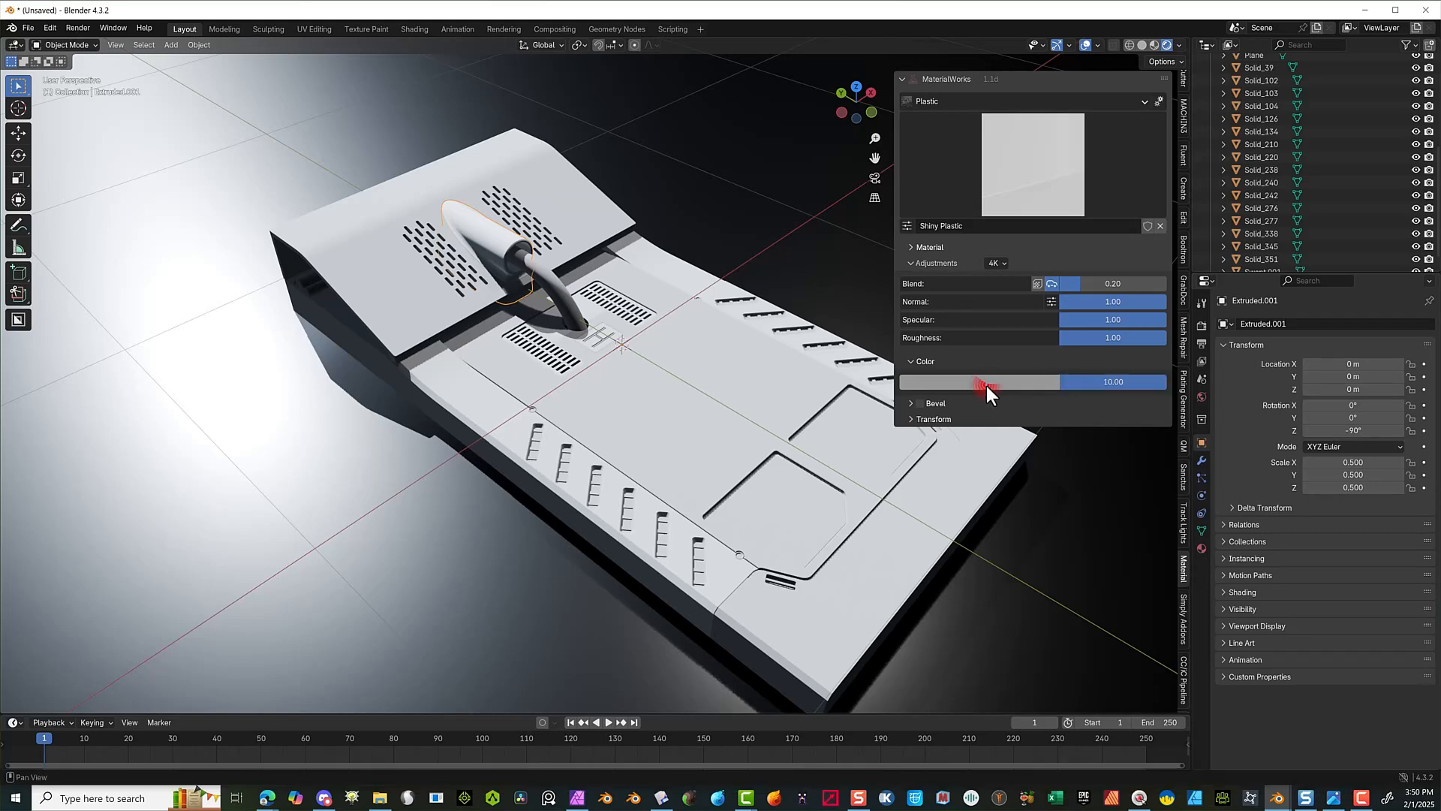
- Tint the hose housing's plastic orange with hue 0.021 and full saturation, then darken the shade slightly
{"action": "left_click", "coordinate": [985, 385]}
{"action": "left_click_drag", "start_coordinate": [948, 249], "coordinate": [938, 281]}
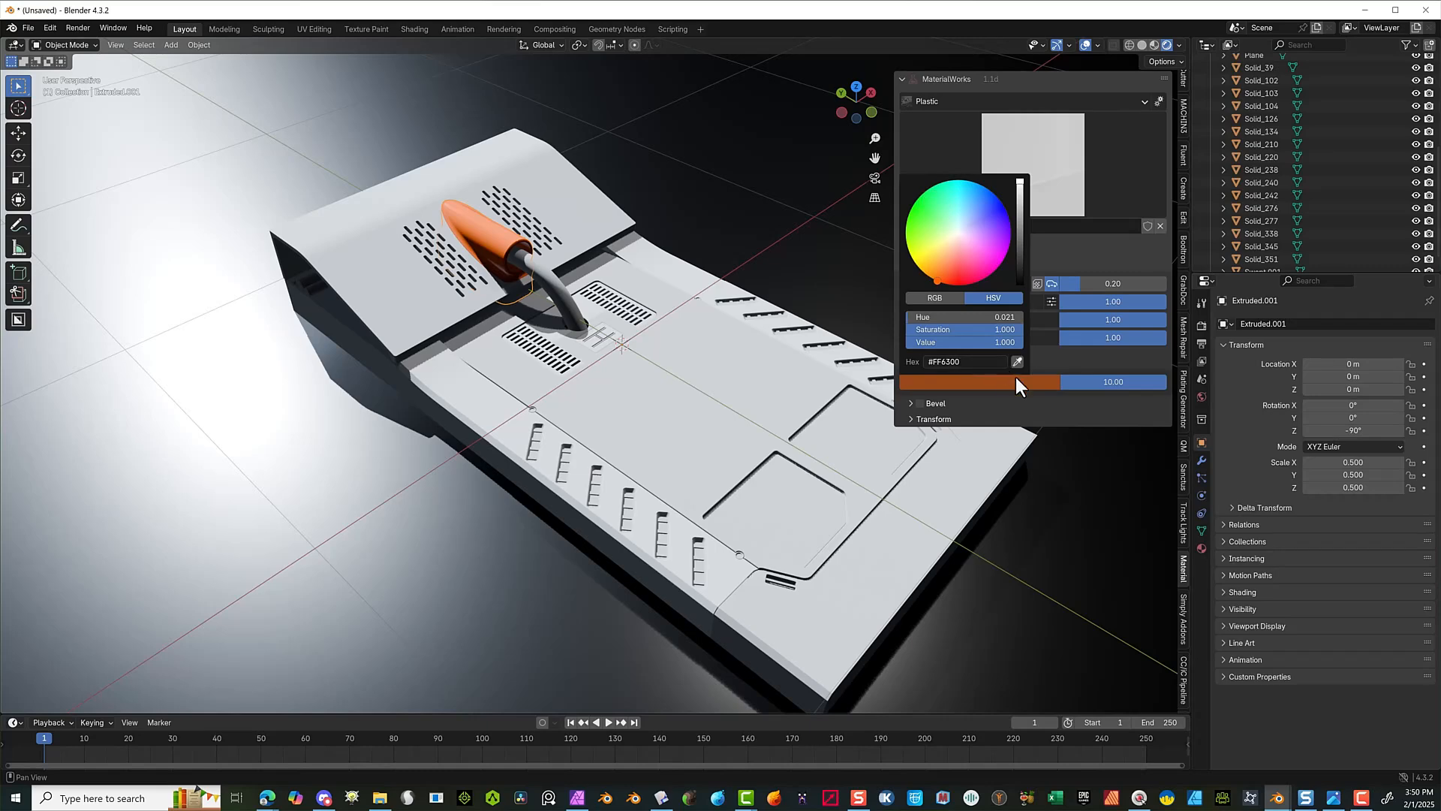
{"action": "left_click_drag", "start_coordinate": [1021, 218], "coordinate": [1020, 223]}
{"action": "scroll", "coordinate": [488, 228], "scroll_direction": "up", "scroll_amount": 4}
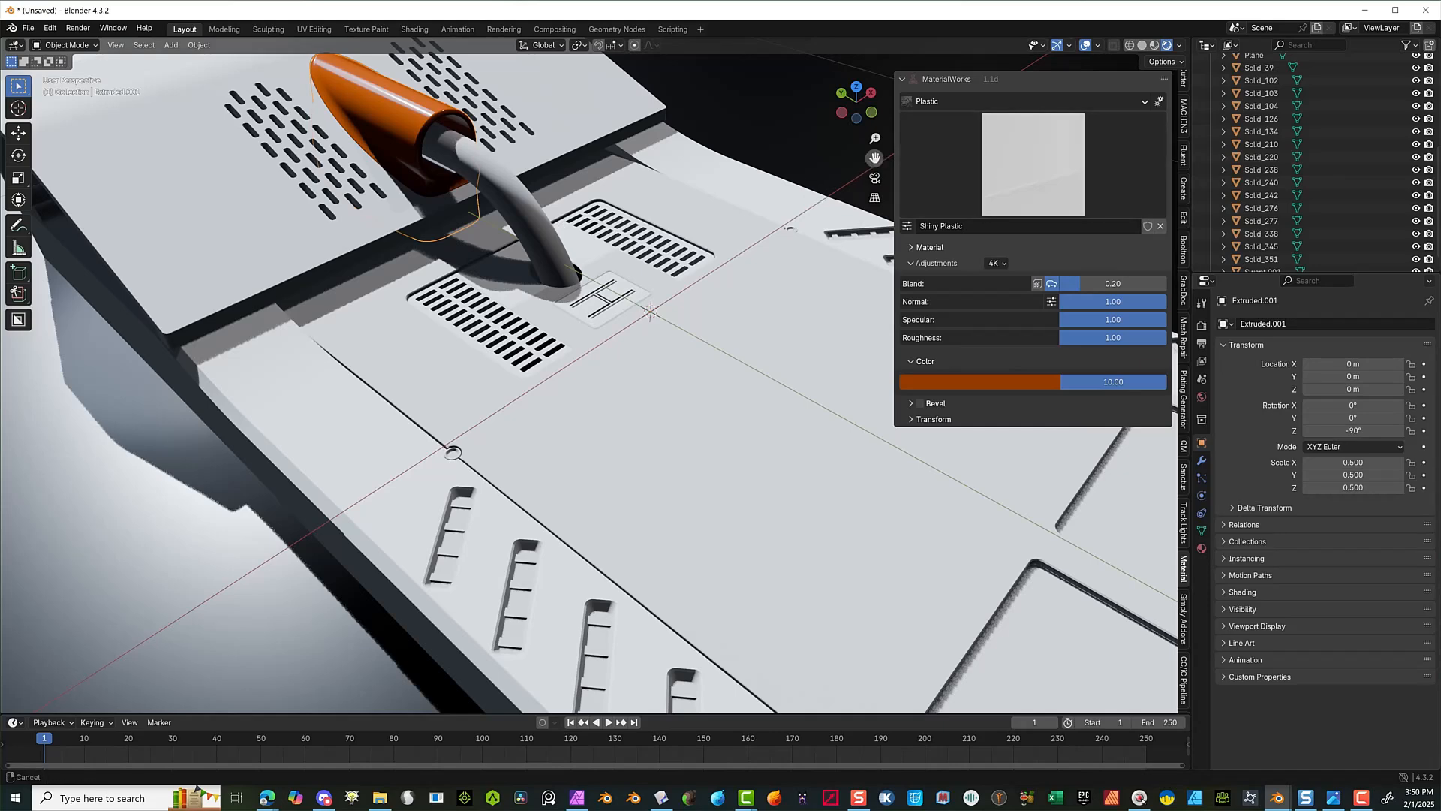
{"action": "middle_click_drag", "start_coordinate": [354, 97], "coordinate": [561, 218], "text": "shift"}
{"action": "scroll", "coordinate": [560, 219], "scroll_direction": "up", "scroll_amount": 3}
{"action": "scroll", "coordinate": [706, 106], "scroll_direction": "down", "scroll_amount": 2}
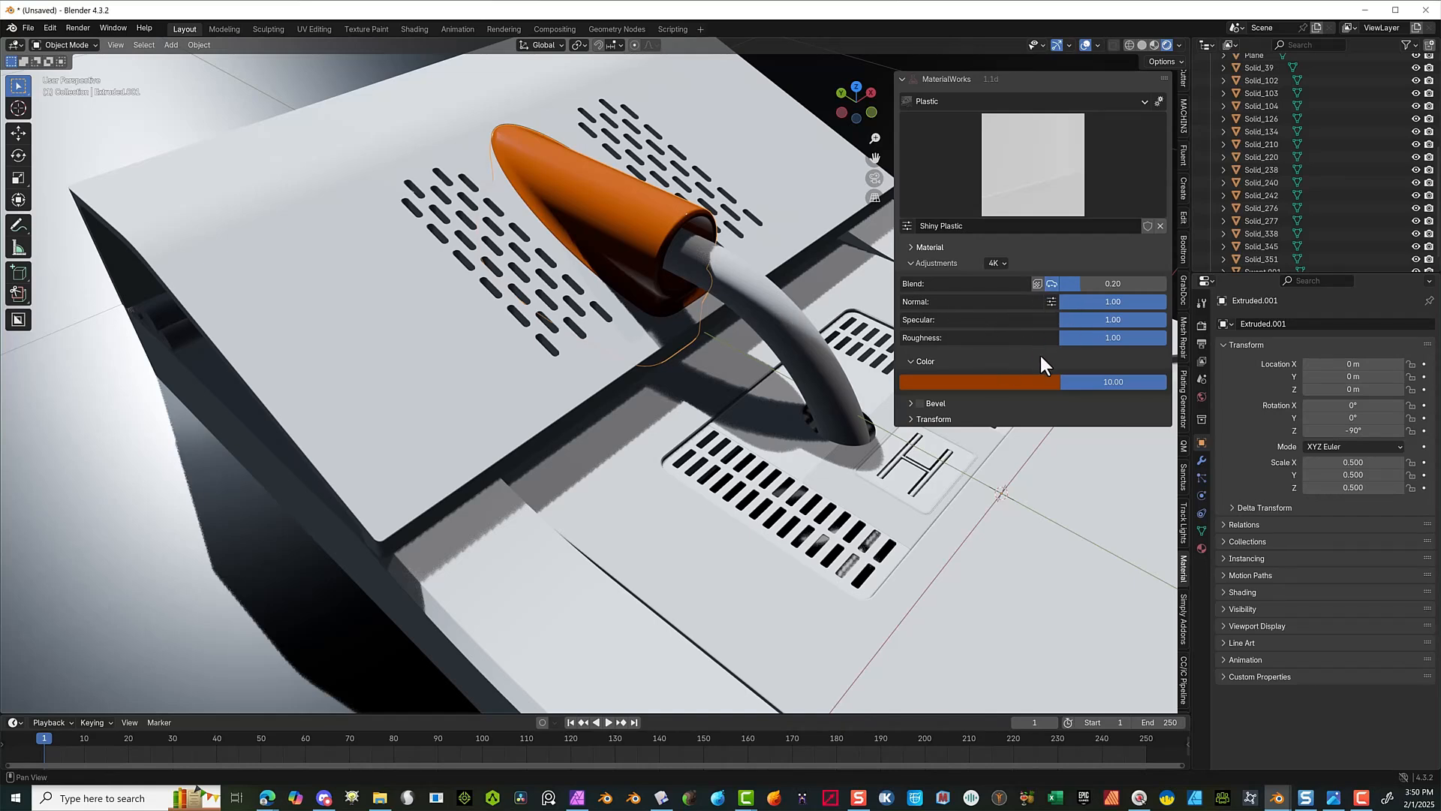
- Set the texture transform scale of the housing's Shiny Plastic material to 4 and check its glossy surface
{"action": "left_click", "coordinate": [911, 418]}
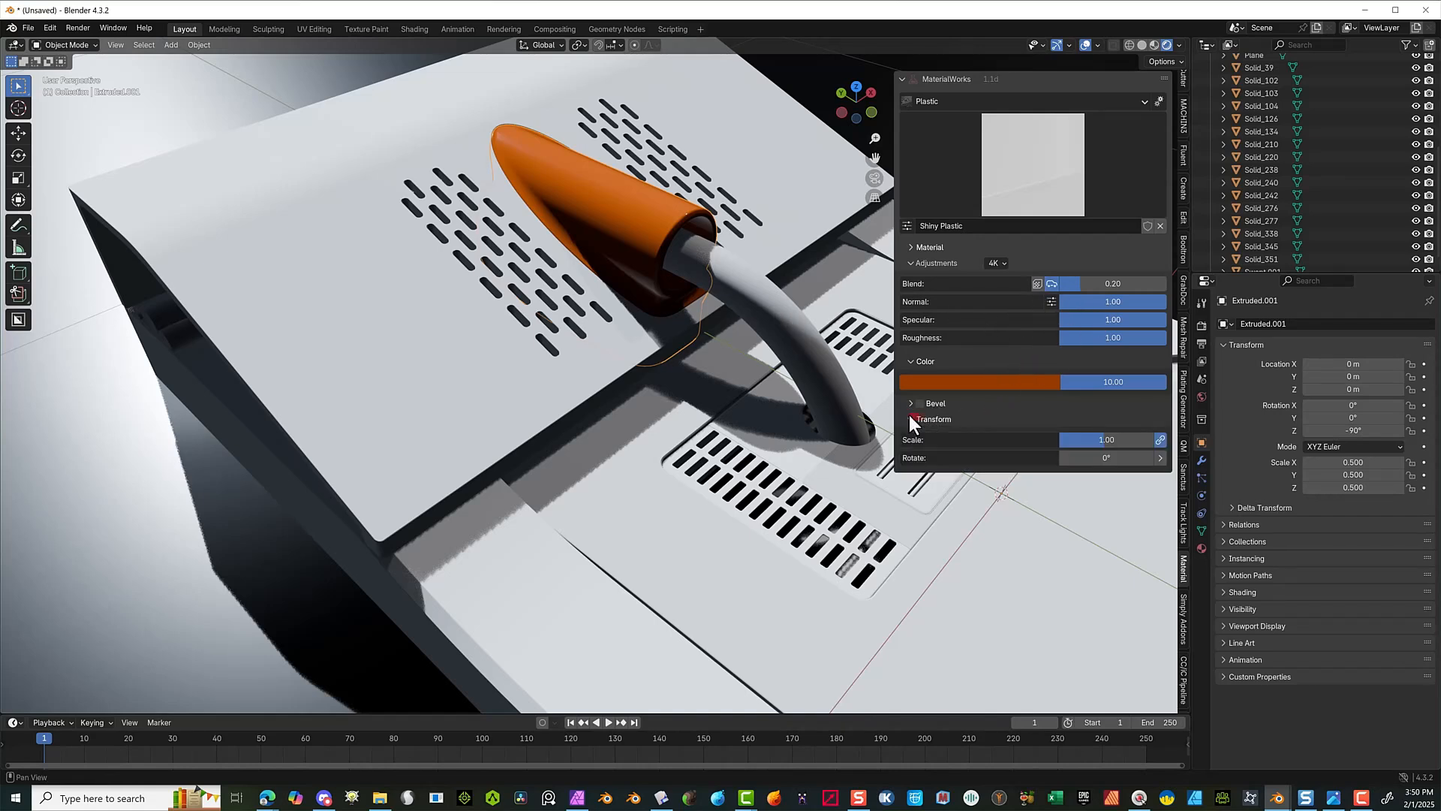
{"action": "scroll", "coordinate": [601, 210], "scroll_direction": "up", "scroll_amount": 6}
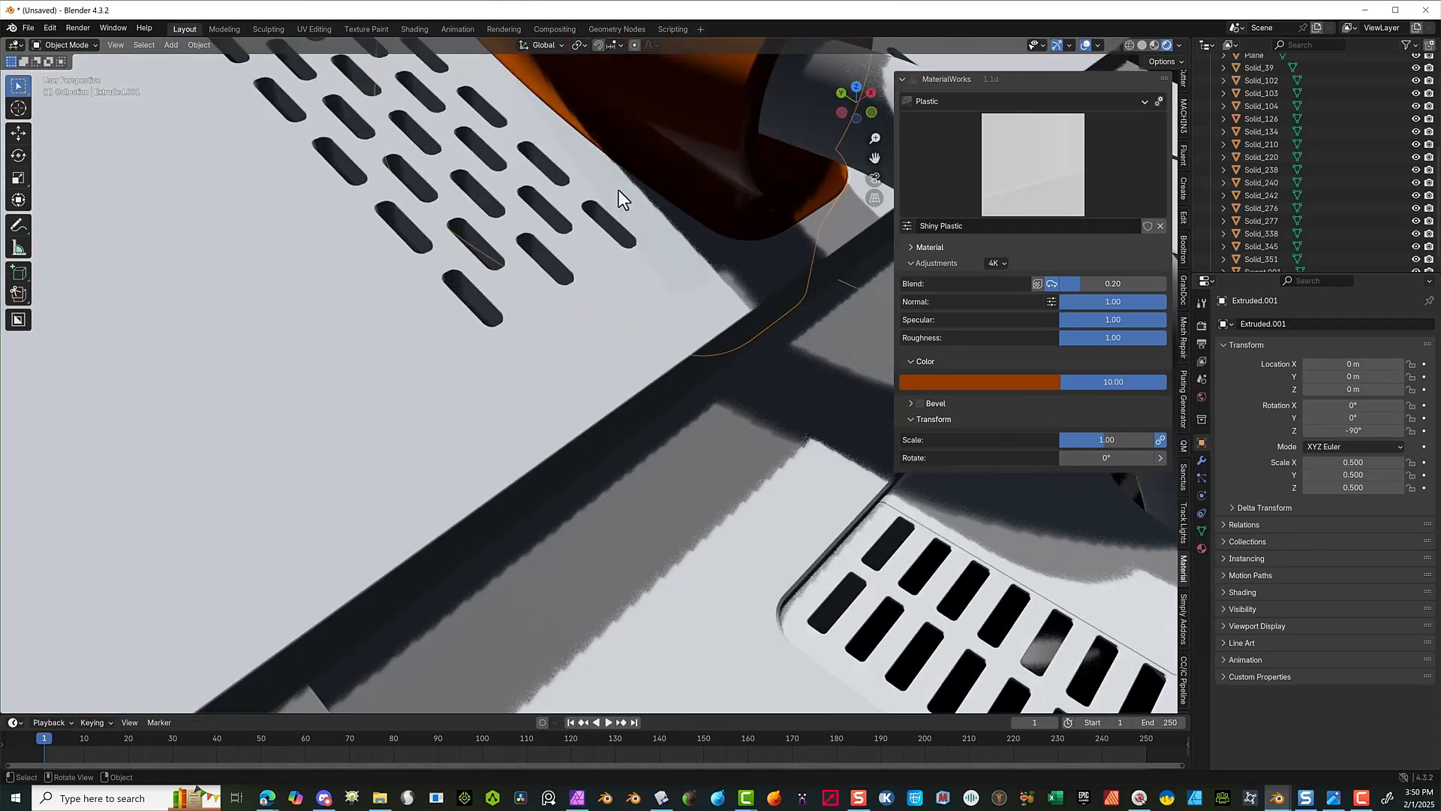
{"action": "scroll", "coordinate": [795, 233], "scroll_direction": "up", "scroll_amount": 8}
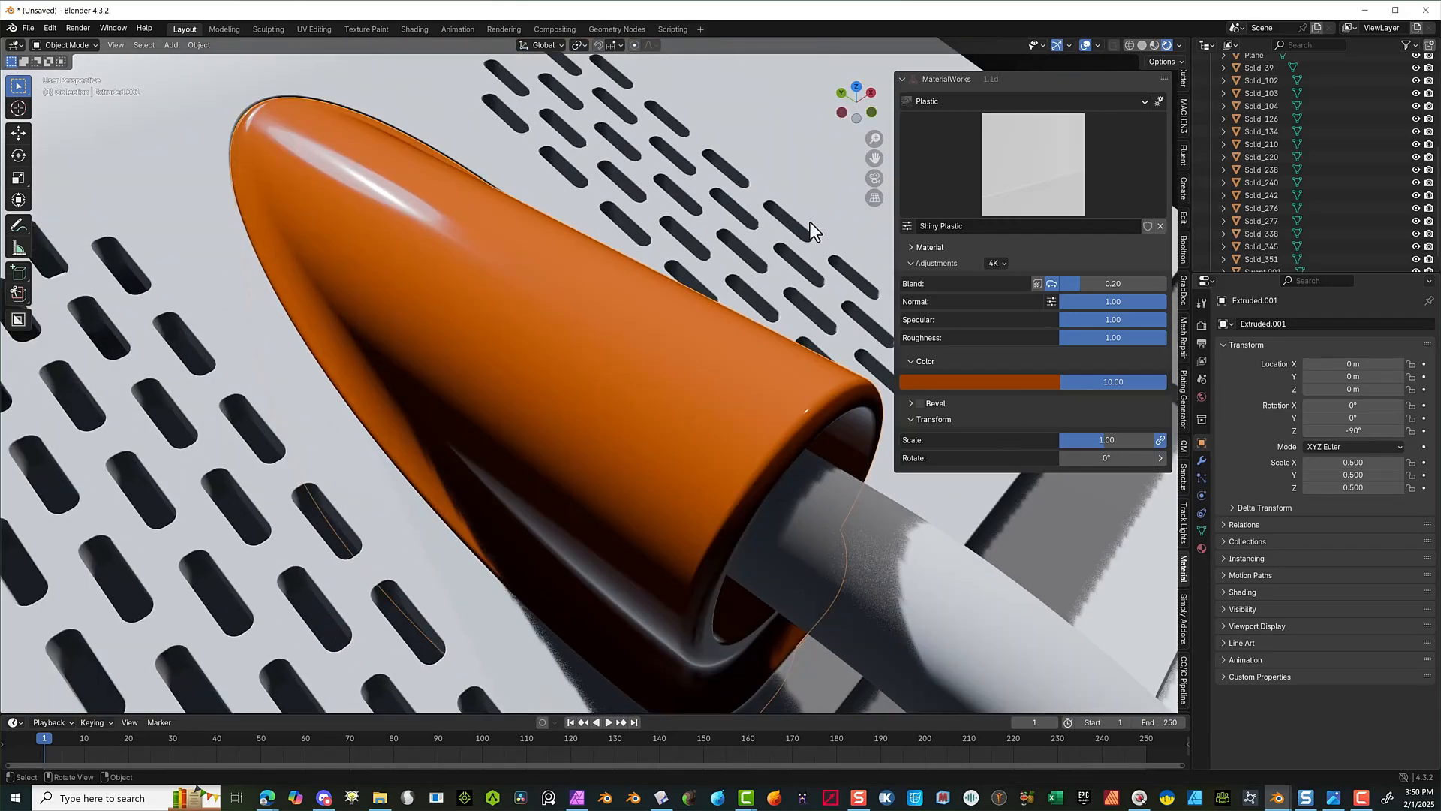
{"action": "scroll", "coordinate": [795, 232], "scroll_direction": "down", "scroll_amount": 5}
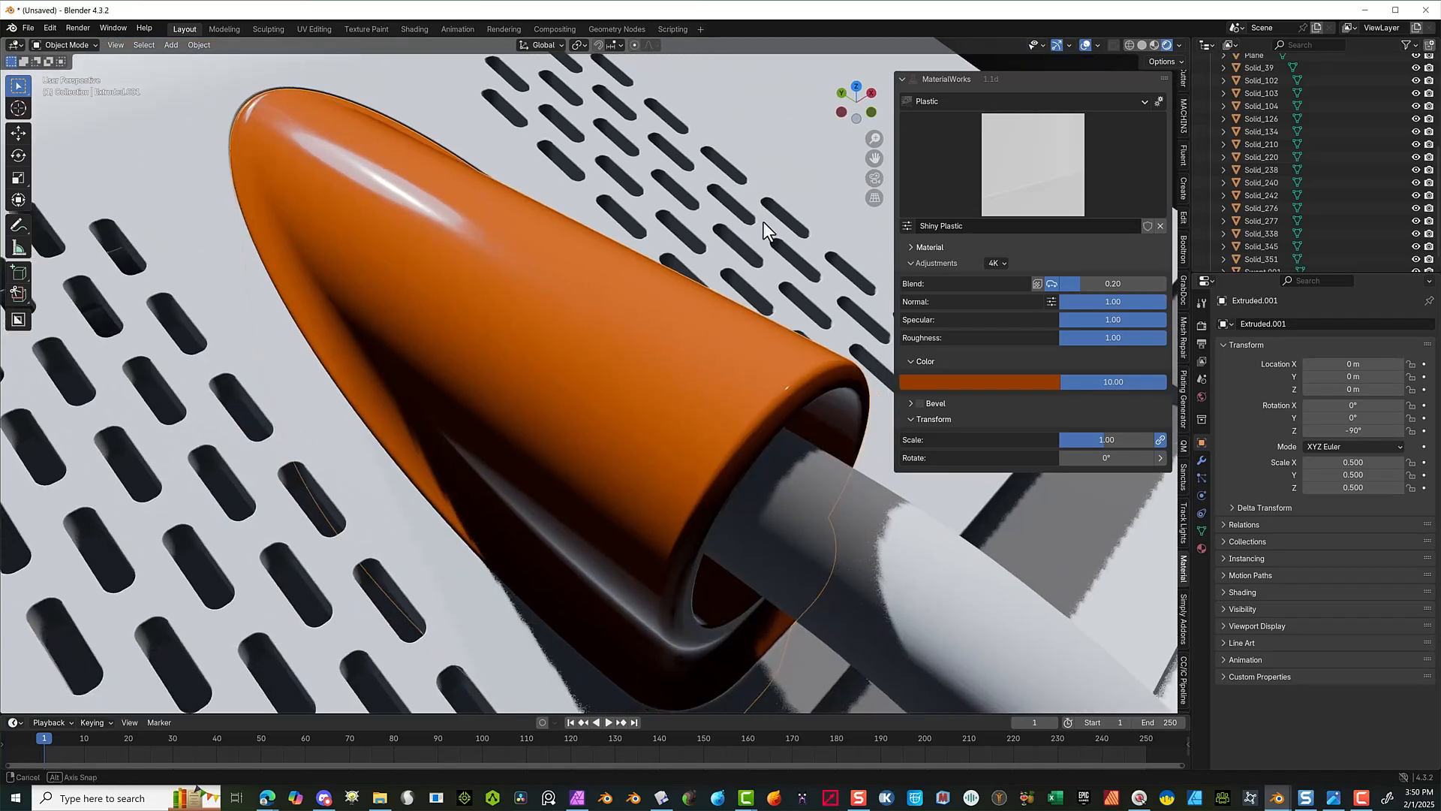
{"action": "scroll", "coordinate": [724, 218], "scroll_direction": "up", "scroll_amount": 2}
{"action": "scroll", "coordinate": [721, 213], "scroll_direction": "down", "scroll_amount": 4}
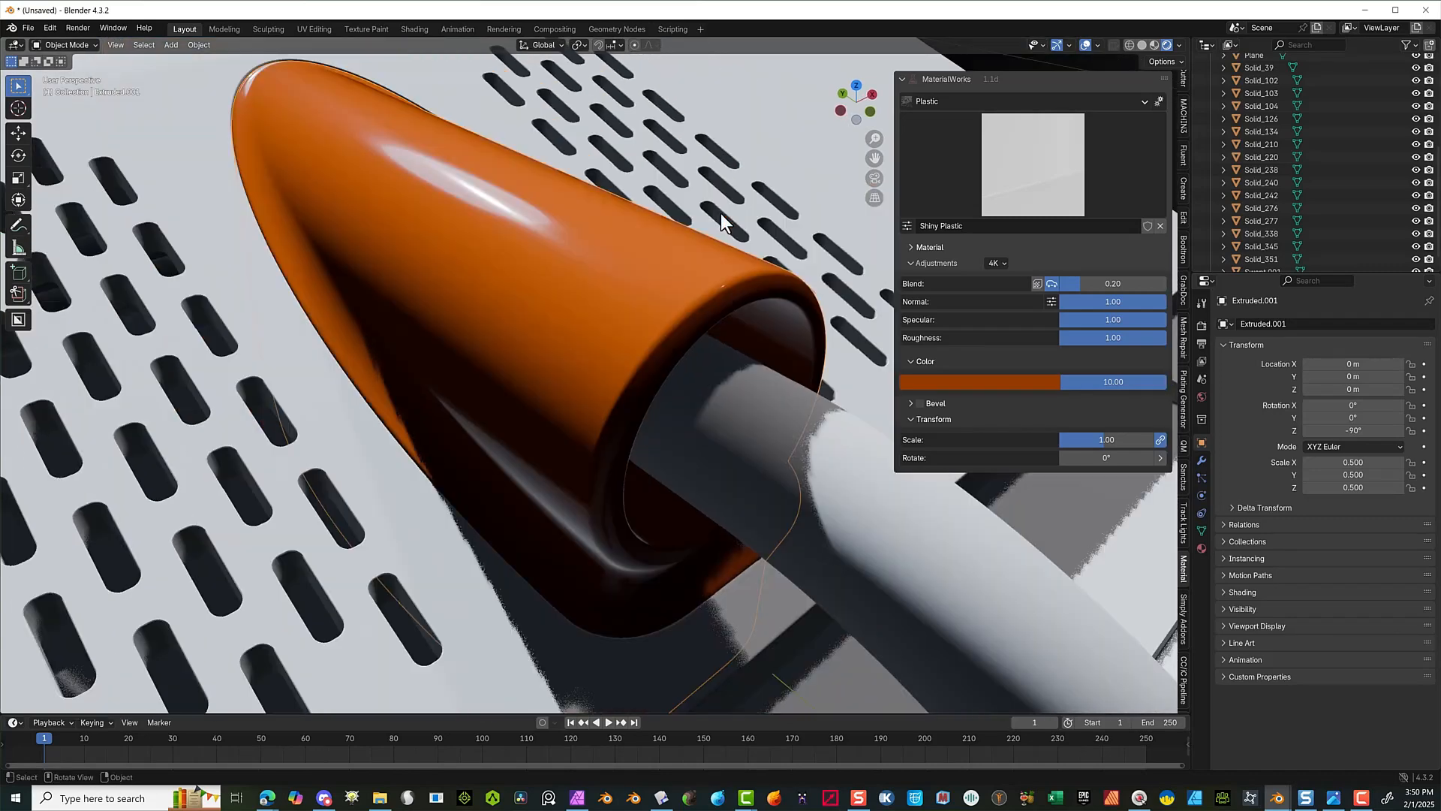
{"action": "scroll", "coordinate": [605, 274], "scroll_direction": "down", "scroll_amount": 3}
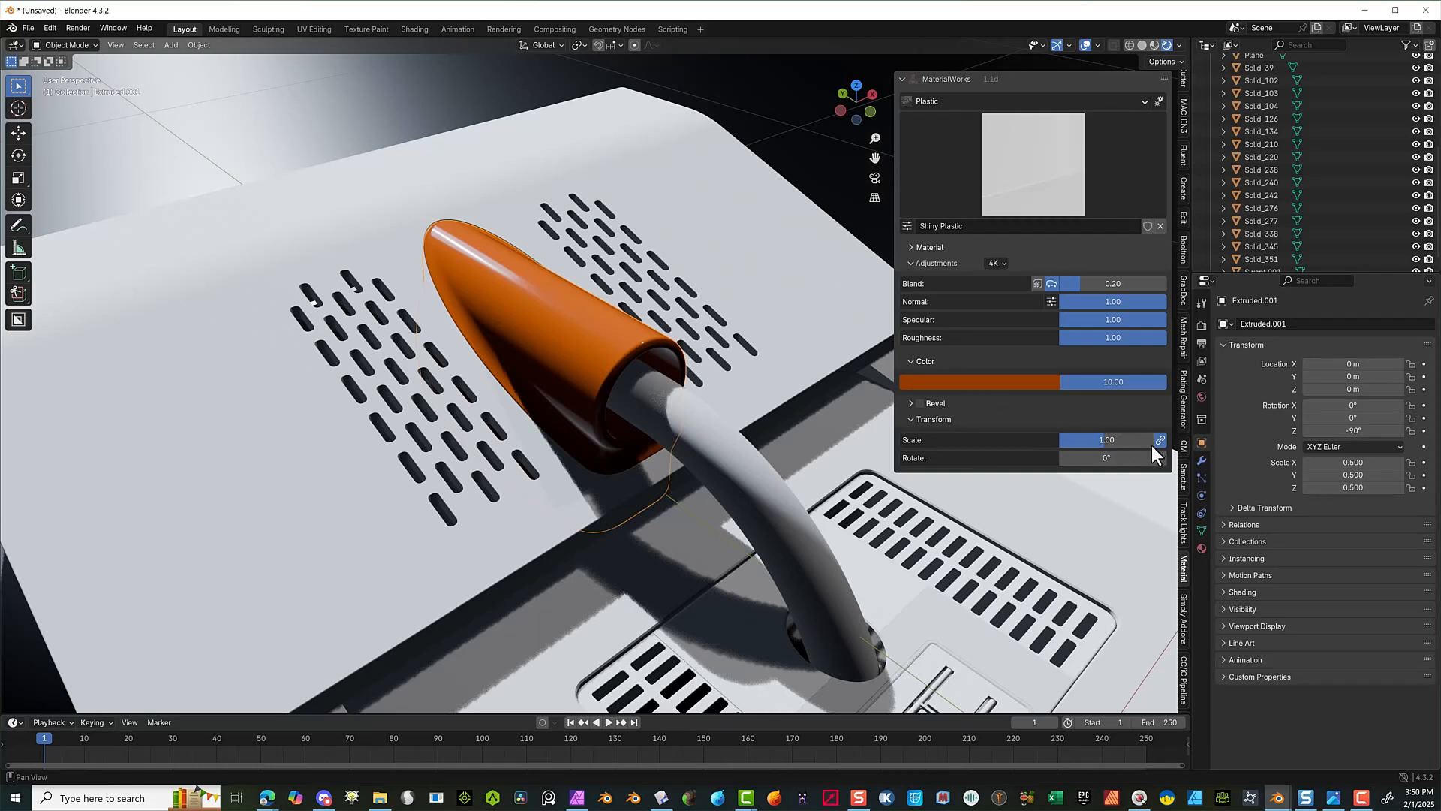
{"action": "left_click", "coordinate": [1132, 441]}
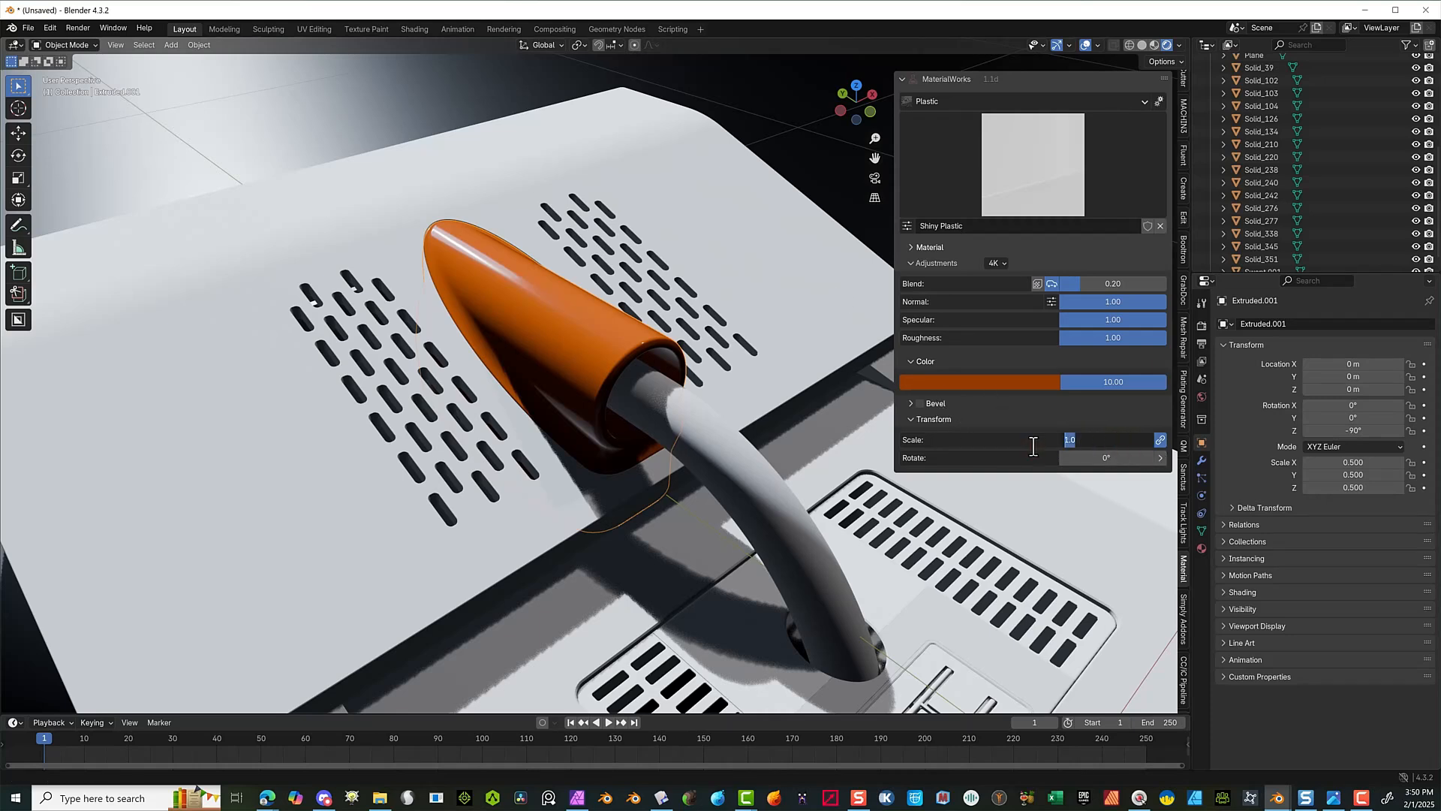
{"action": "type", "text": "4"}
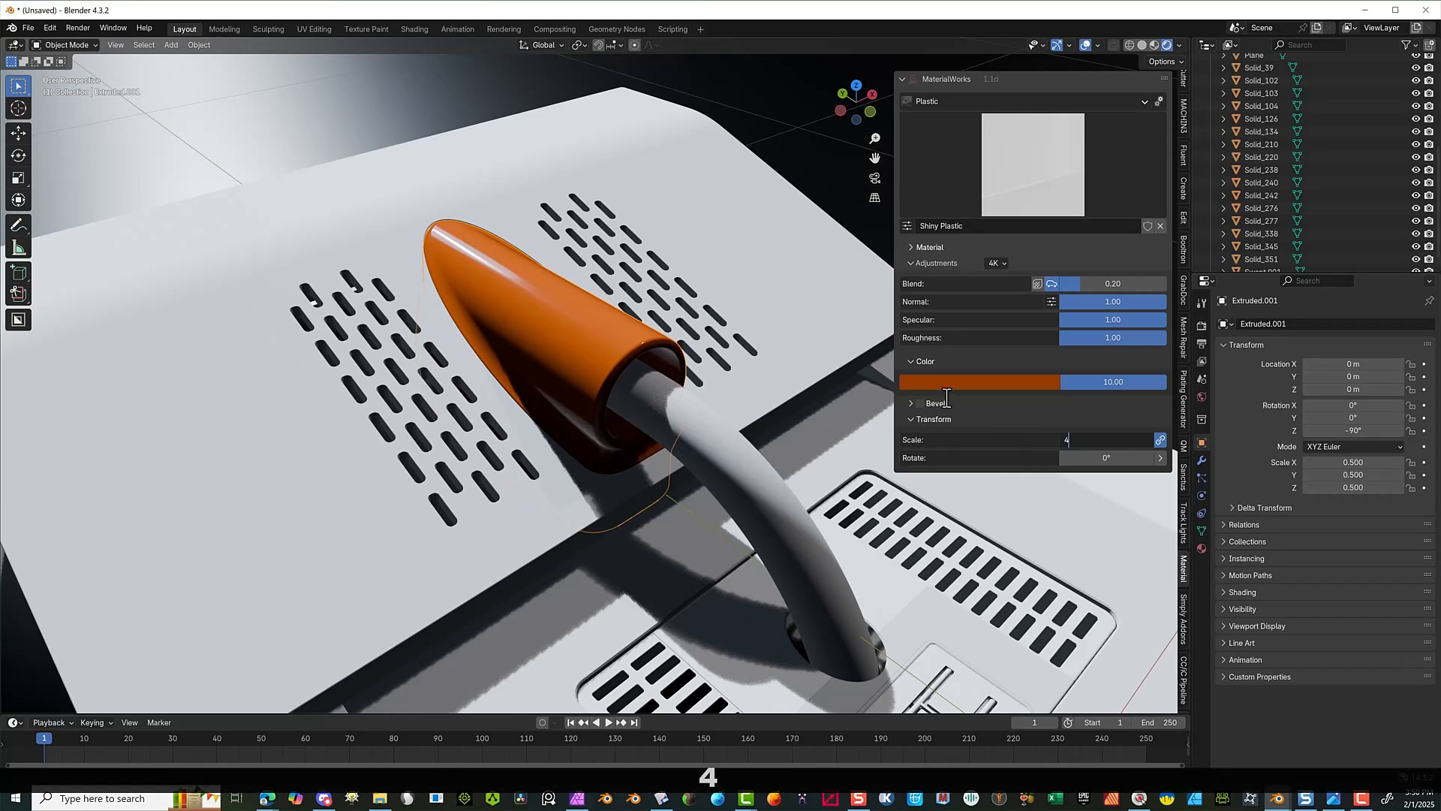
{"action": "key", "text": "Return"}
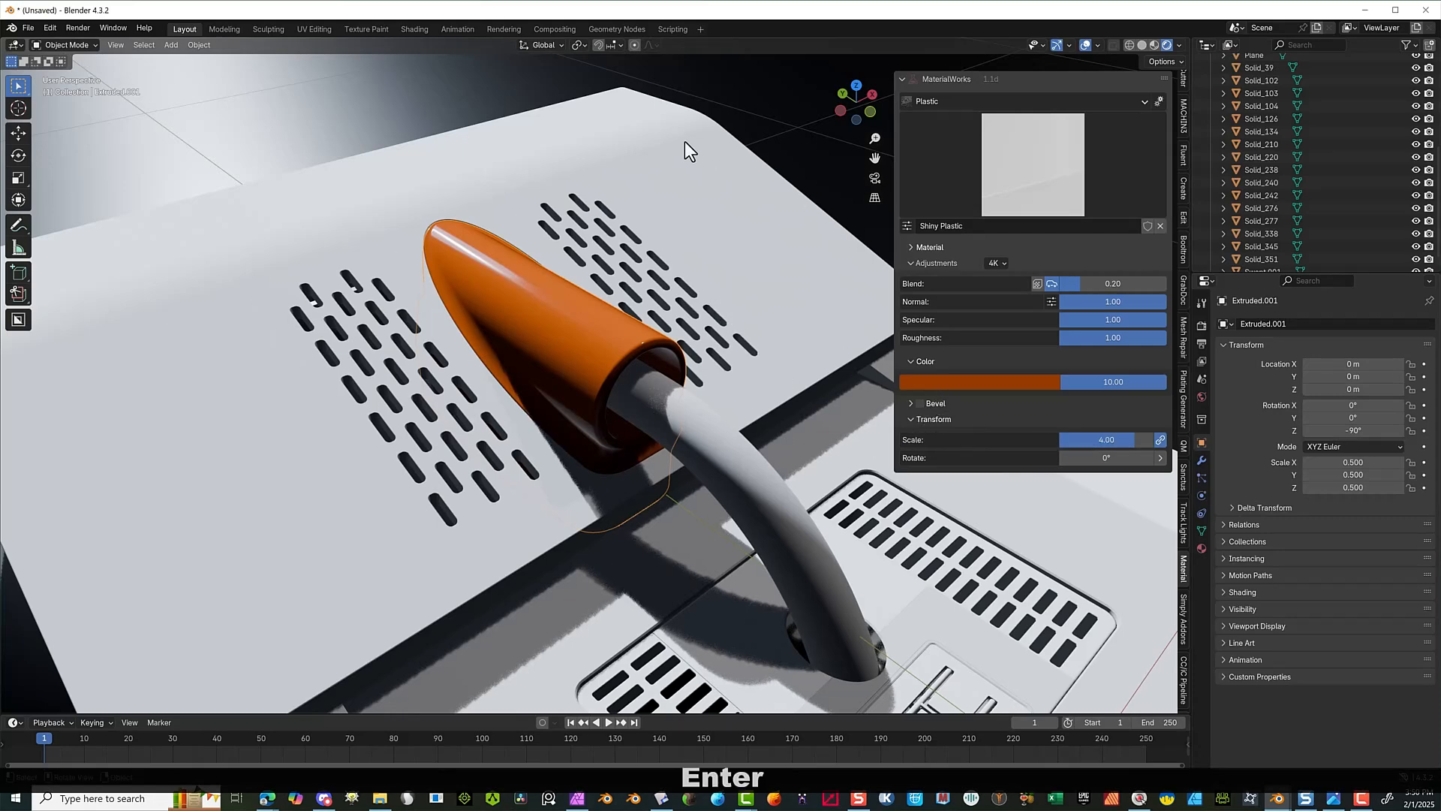
{"action": "scroll", "coordinate": [536, 305], "scroll_direction": "down", "scroll_amount": 3}
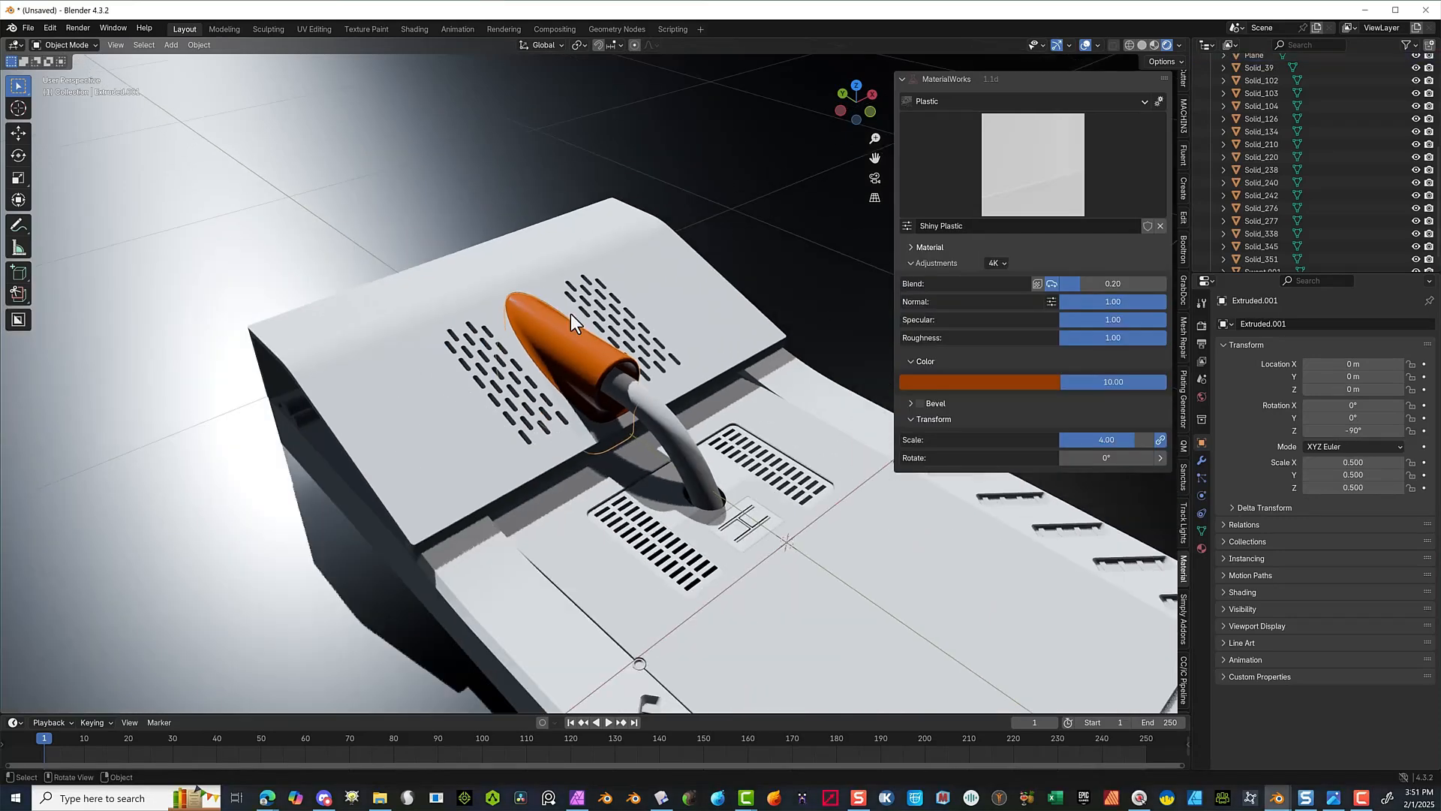
- Select the curved hose together with the small part inside the raised end's side opening and apply Machined Steel from the Metal category
{"action": "left_click", "coordinate": [684, 444]}
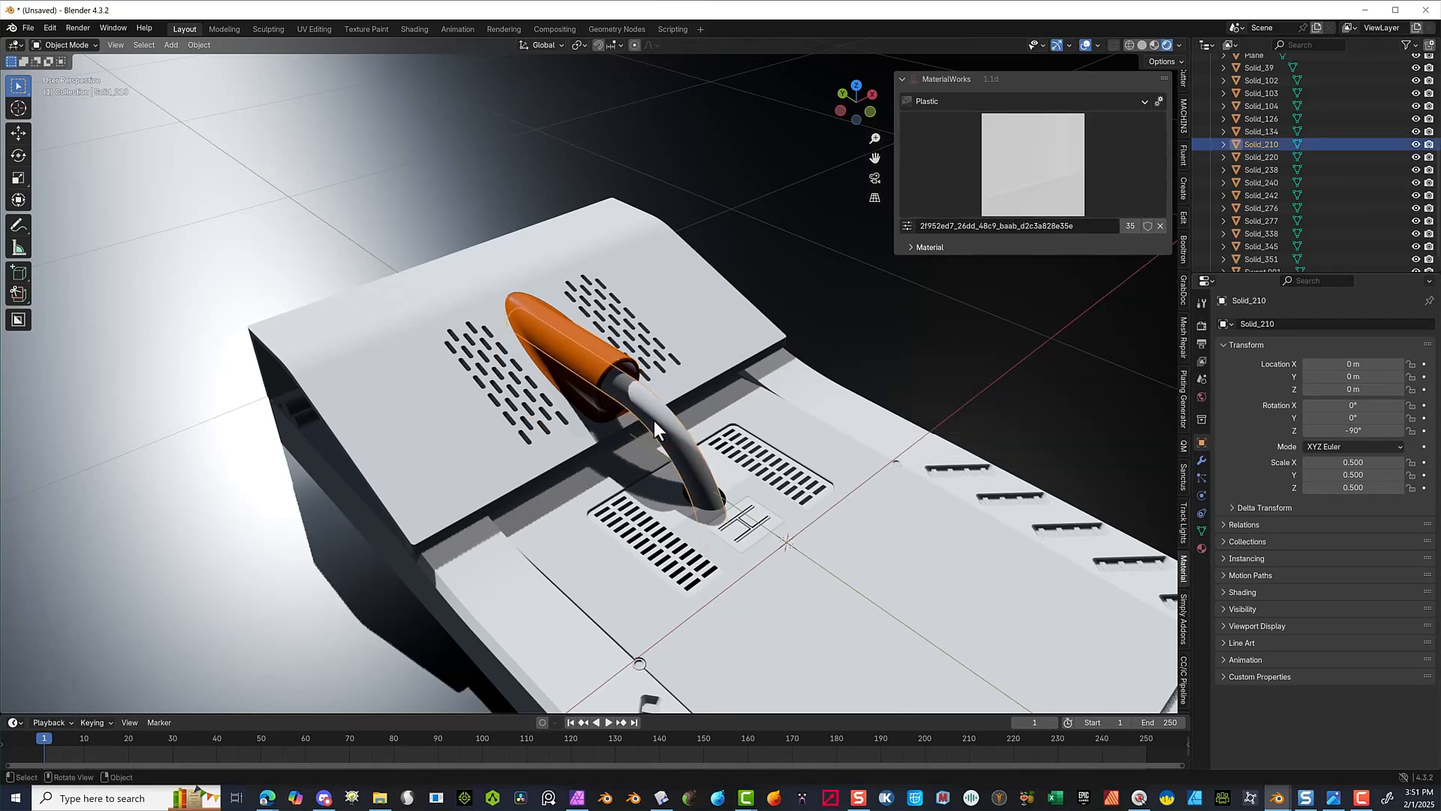
{"action": "left_click", "coordinate": [288, 407], "text": "shift"}
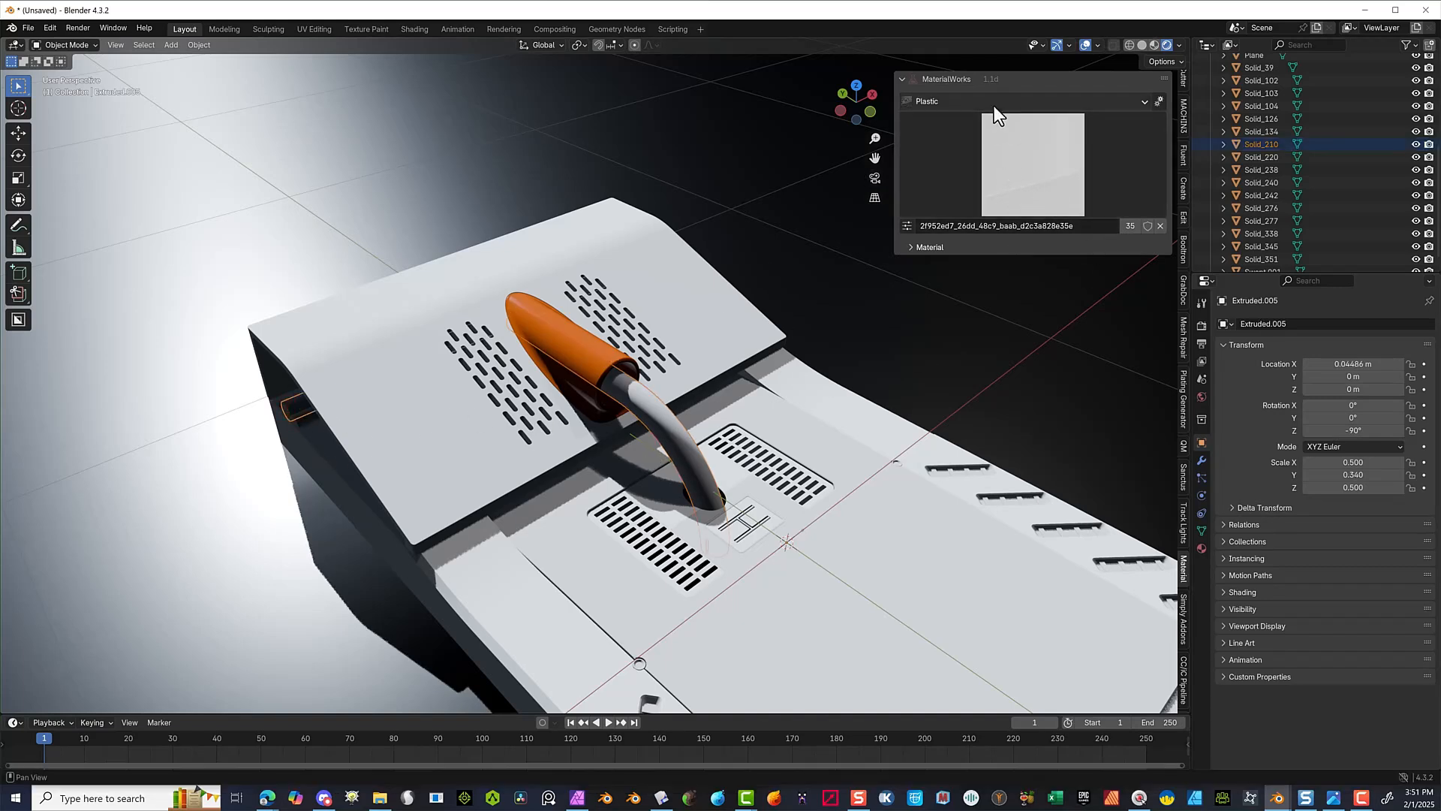
{"action": "left_click", "coordinate": [974, 102]}
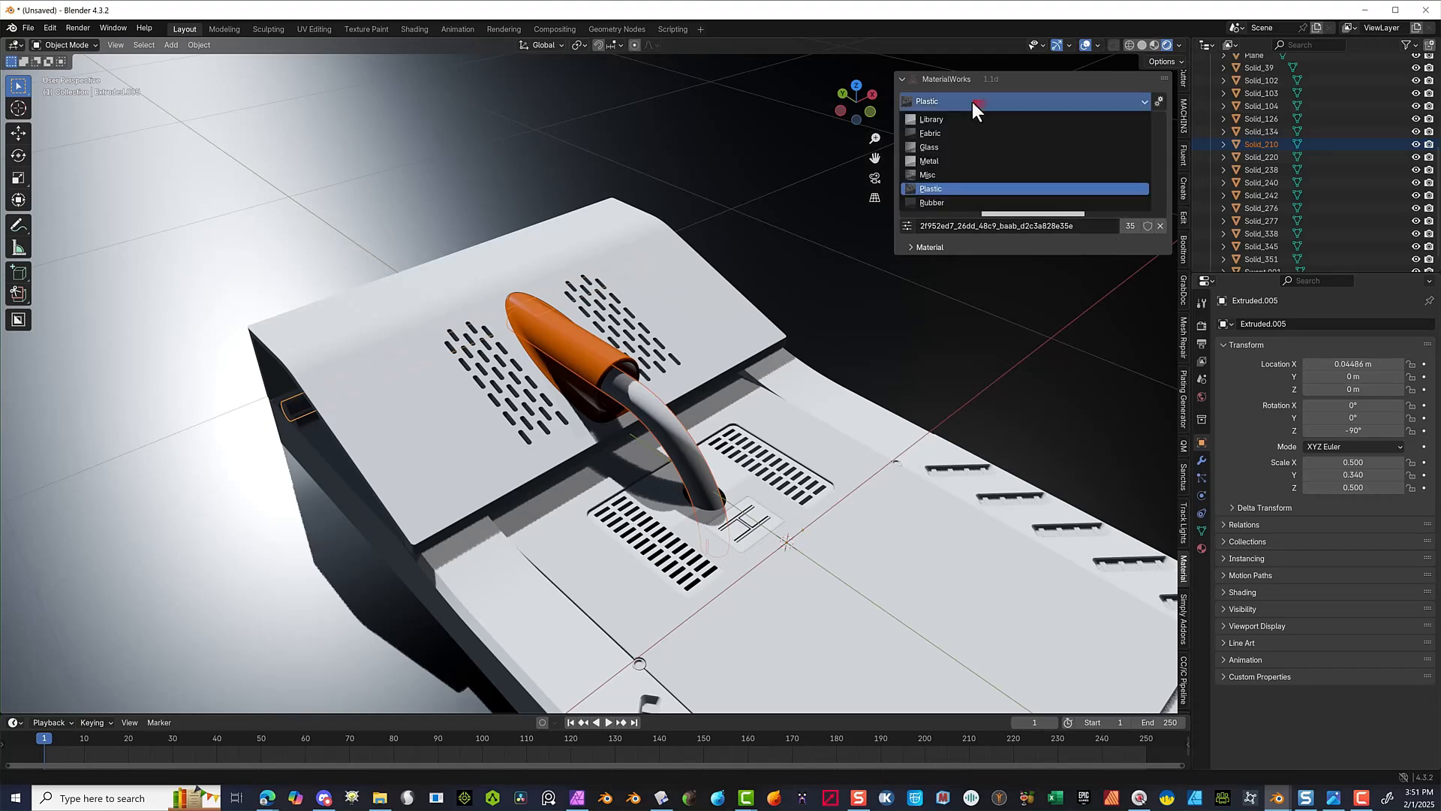
{"action": "left_click", "coordinate": [947, 160]}
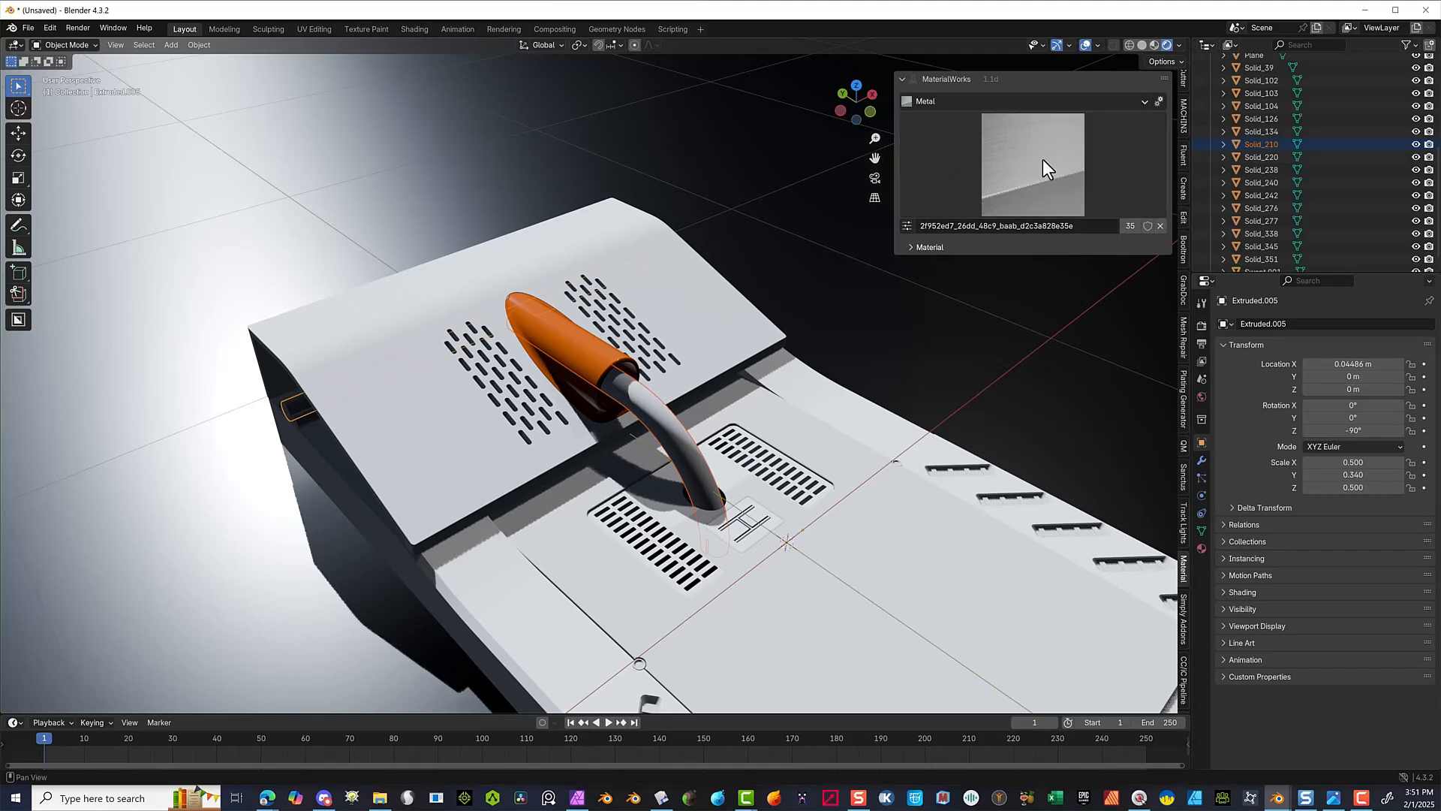
{"action": "left_click", "coordinate": [1046, 162]}
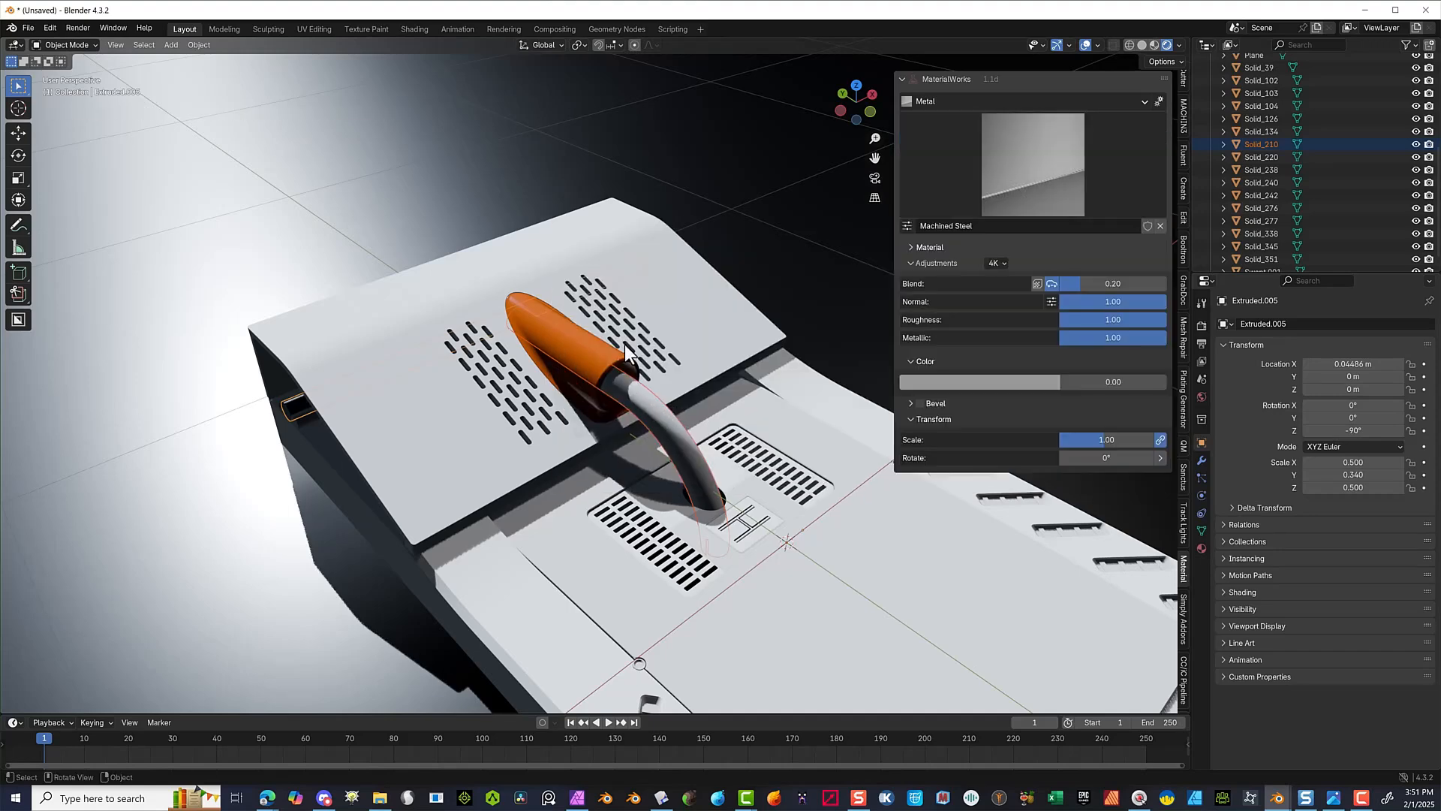
- Set the Machined Steel material's color strength to 10 and darken its tint to gray #919191
{"action": "scroll", "coordinate": [772, 430], "scroll_direction": "up", "scroll_amount": 4}
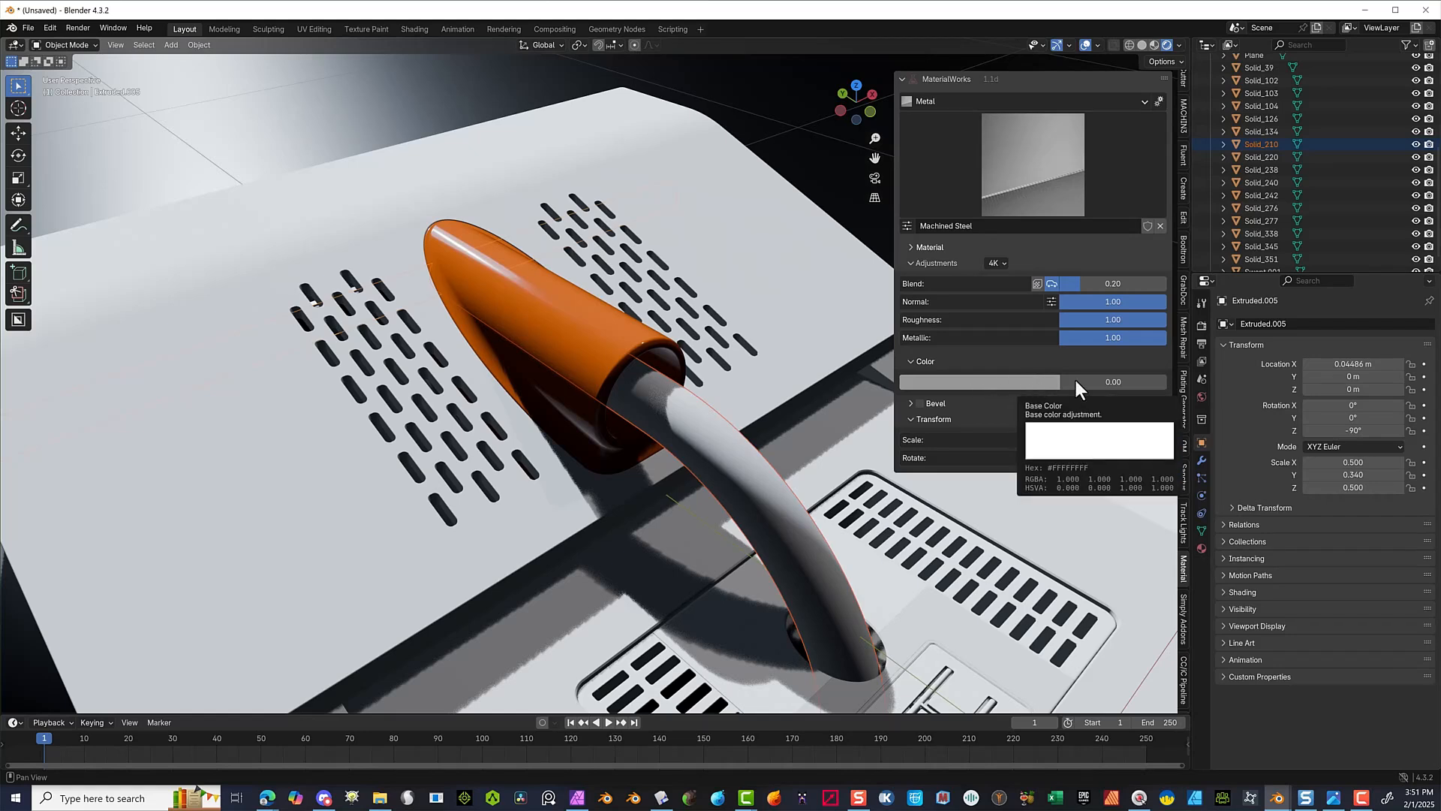
{"action": "left_click", "coordinate": [1094, 382]}
{"action": "type", "text": "10"}
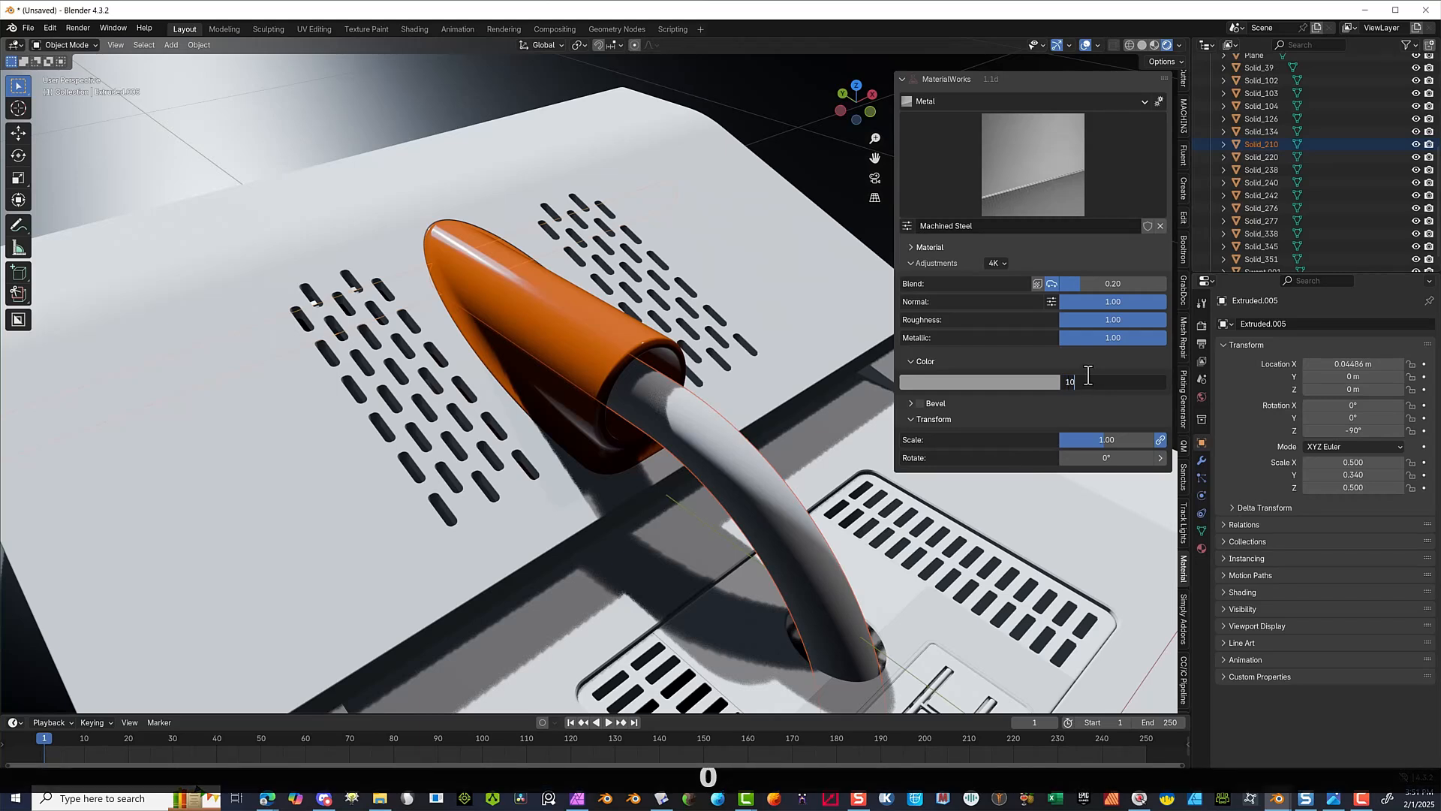
{"action": "key", "text": "Return"}
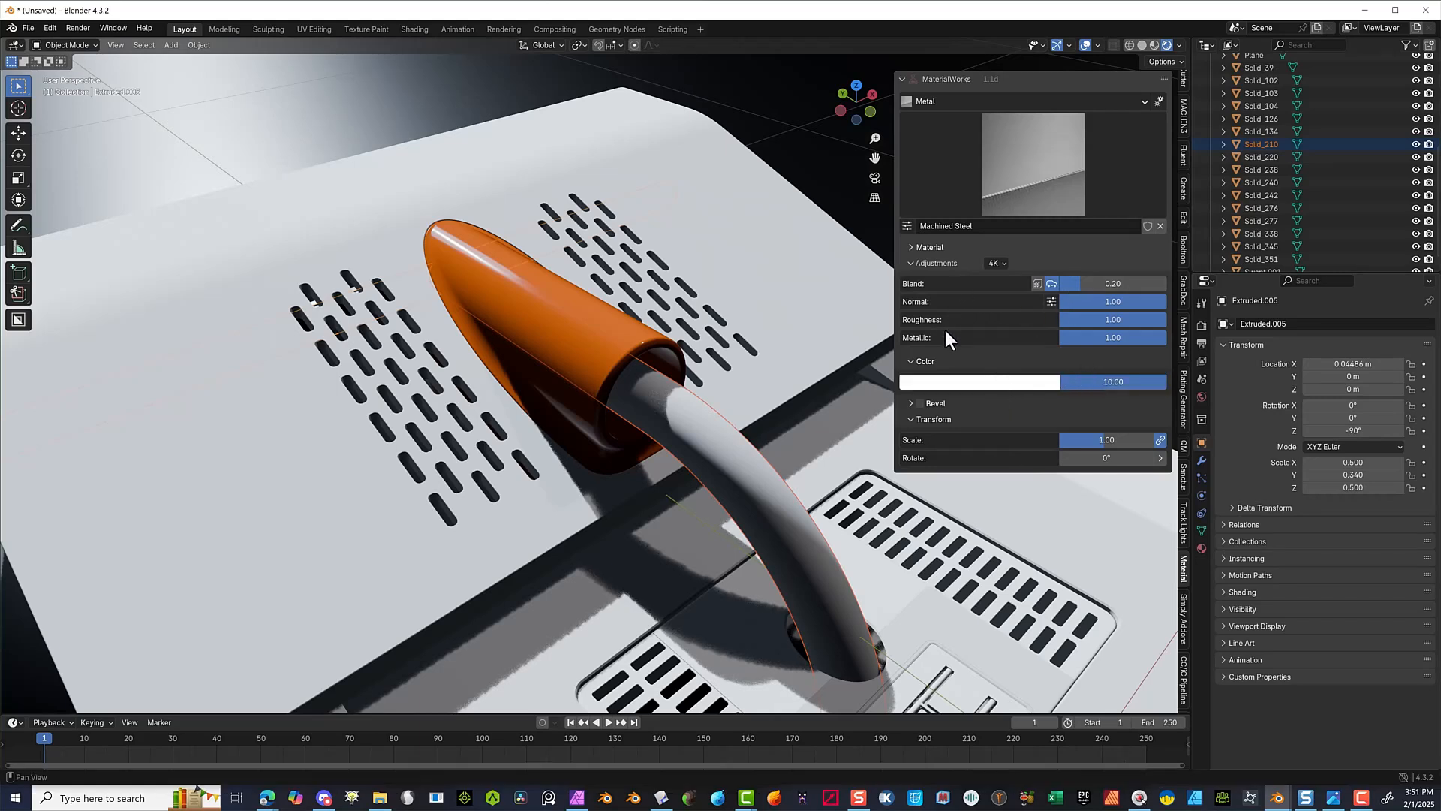
{"action": "left_click", "coordinate": [956, 379]}
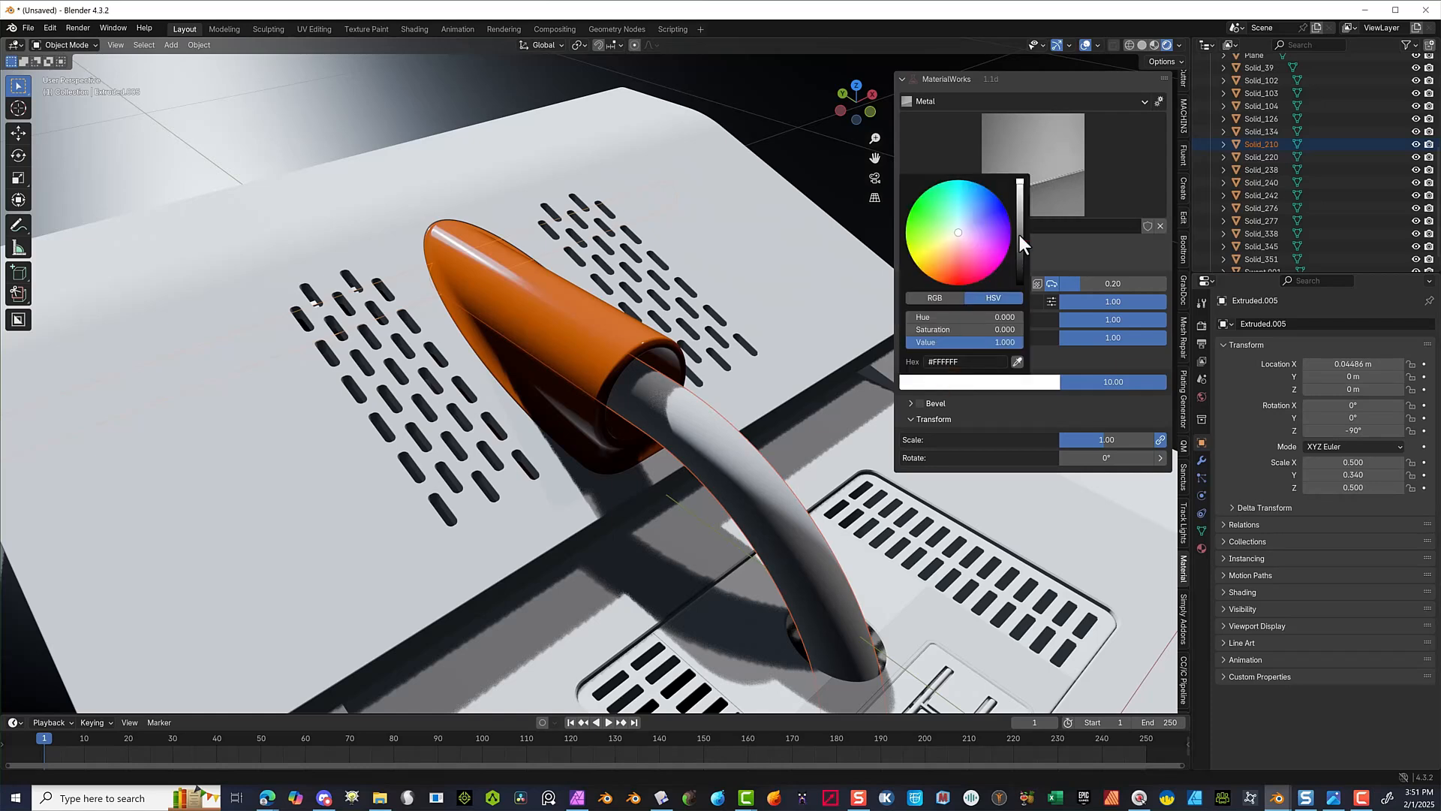
{"action": "mouse_move", "coordinate": [1023, 240]}
{"action": "left_mouse_down"}
{"action": "mouse_move", "coordinate": [1020, 205]}
{"action": "mouse_move", "coordinate": [1020, 224]}
{"action": "left_mouse_up"}
- Join the hose and the small side part into one object and remove its imported material slot, keeping only Machined Steel
{"action": "scroll", "coordinate": [526, 360], "scroll_direction": "down", "scroll_amount": 5}
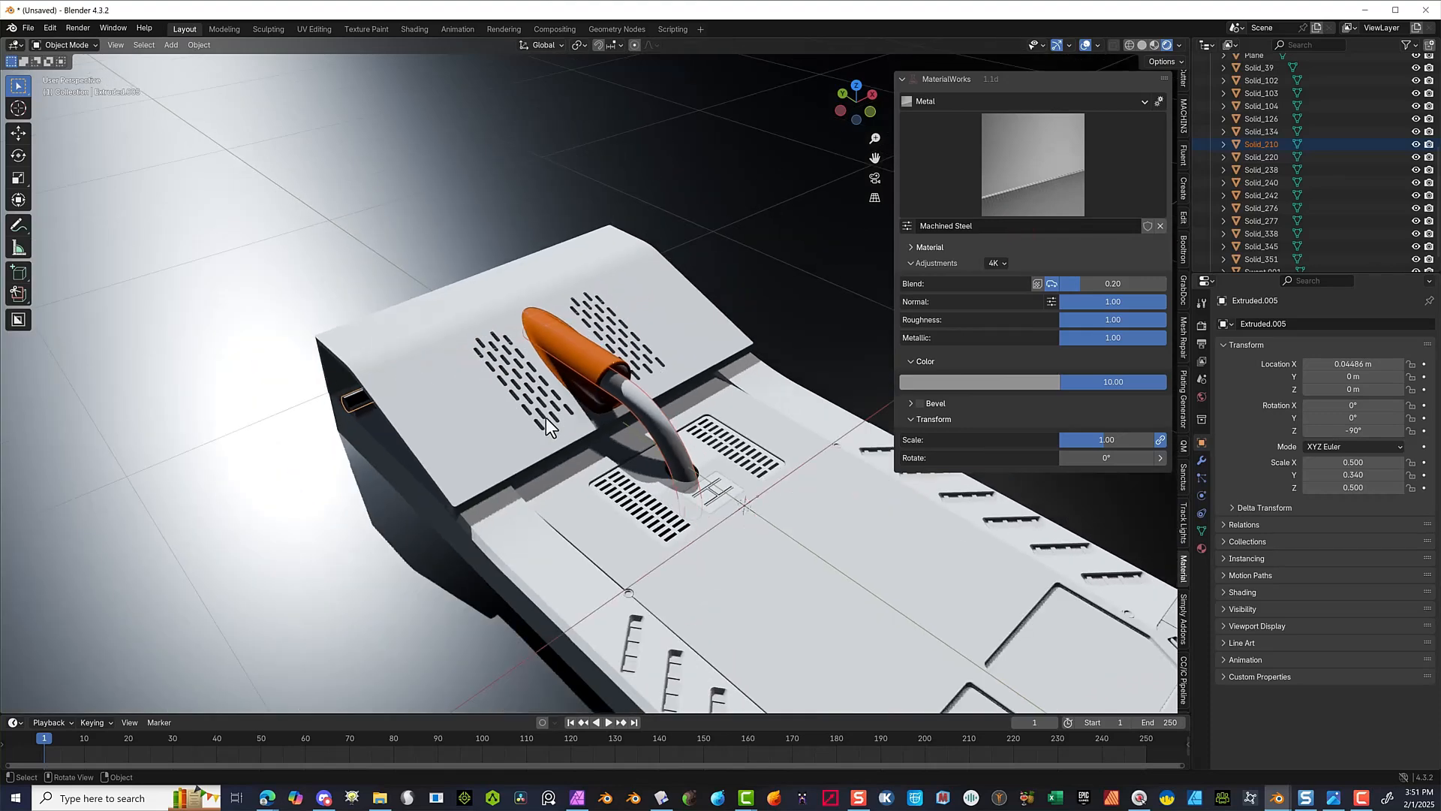
{"action": "scroll", "coordinate": [348, 445], "scroll_direction": "up", "scroll_amount": 3}
{"action": "scroll", "coordinate": [348, 446], "scroll_direction": "down", "scroll_amount": 2}
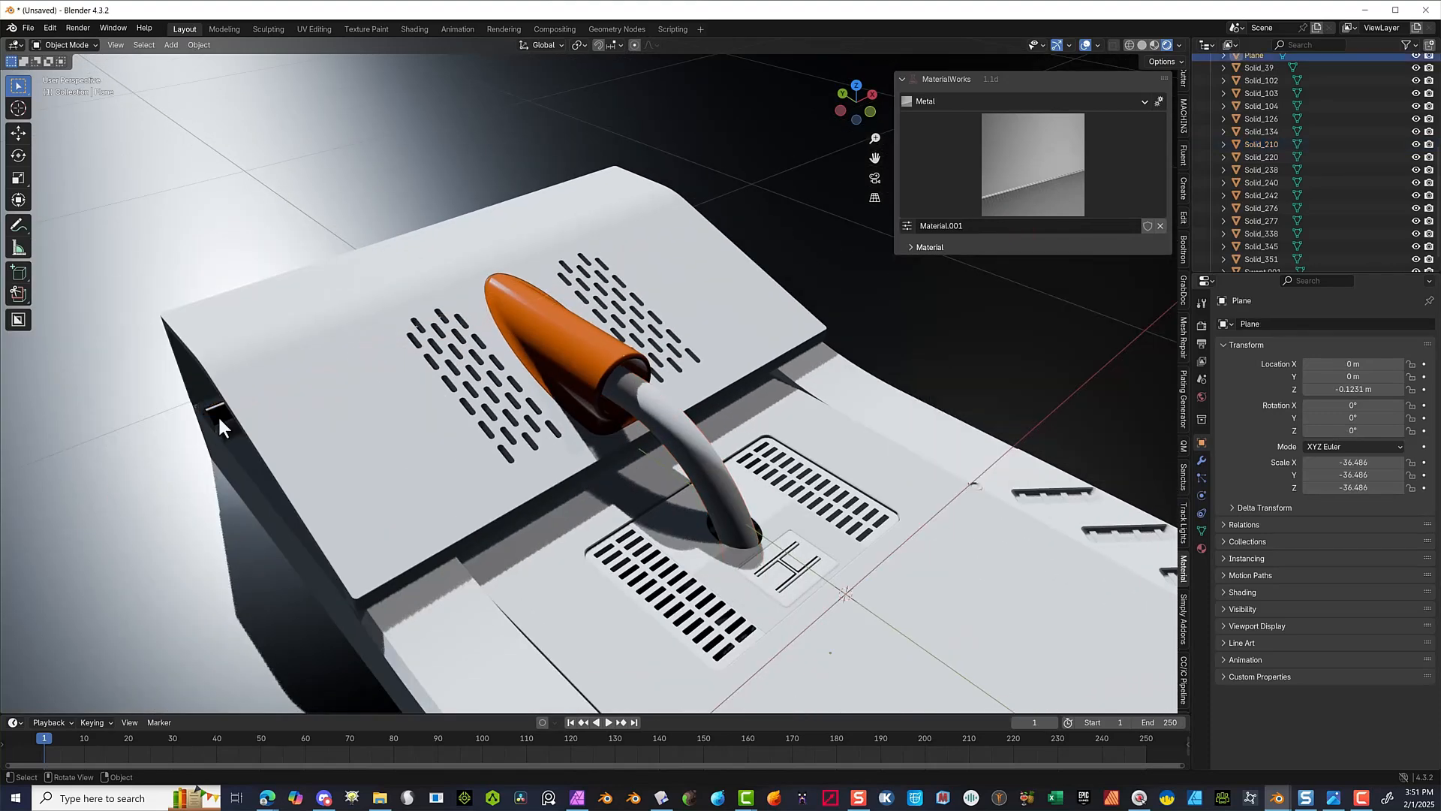
{"action": "left_click", "coordinate": [660, 413]}
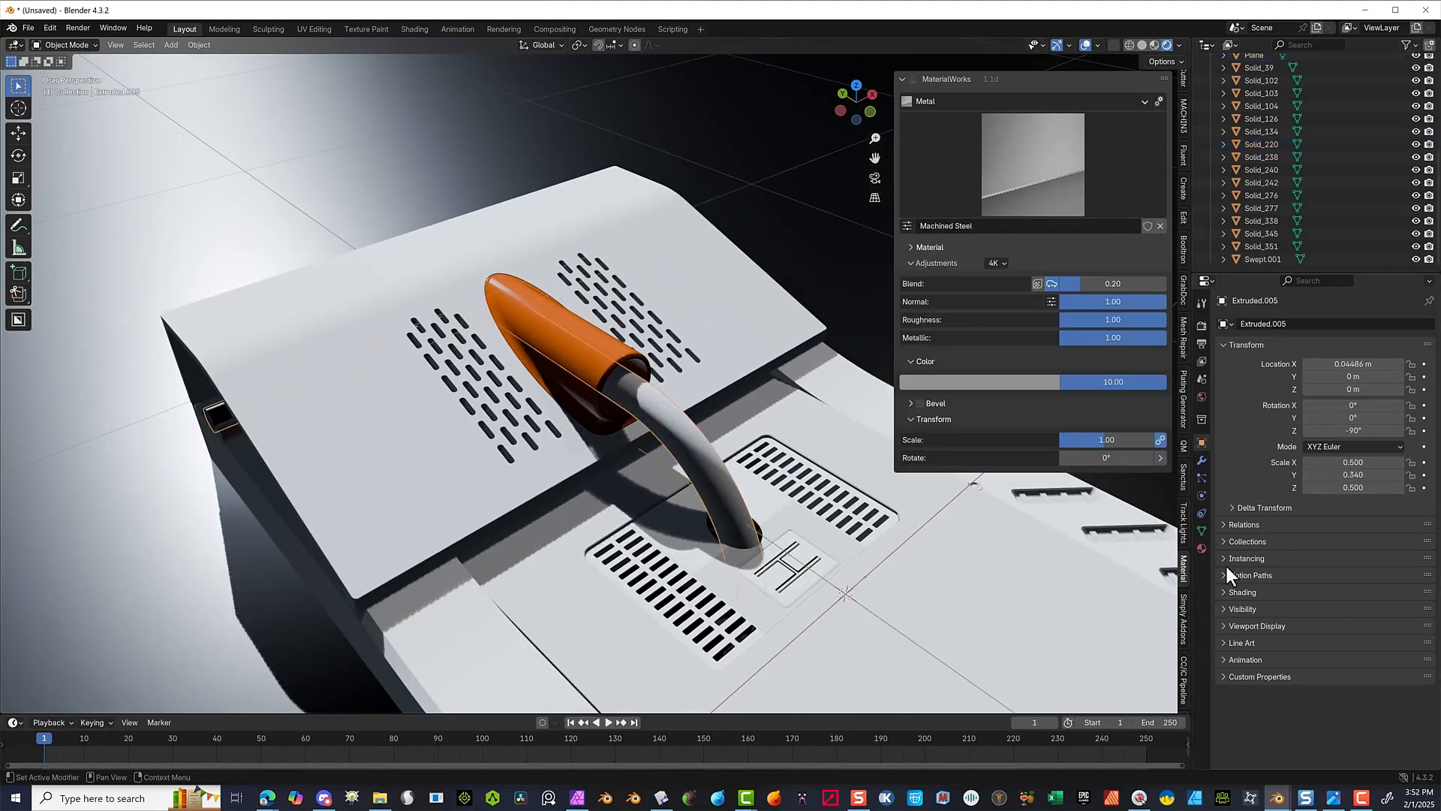
{"action": "left_click", "coordinate": [1201, 547]}
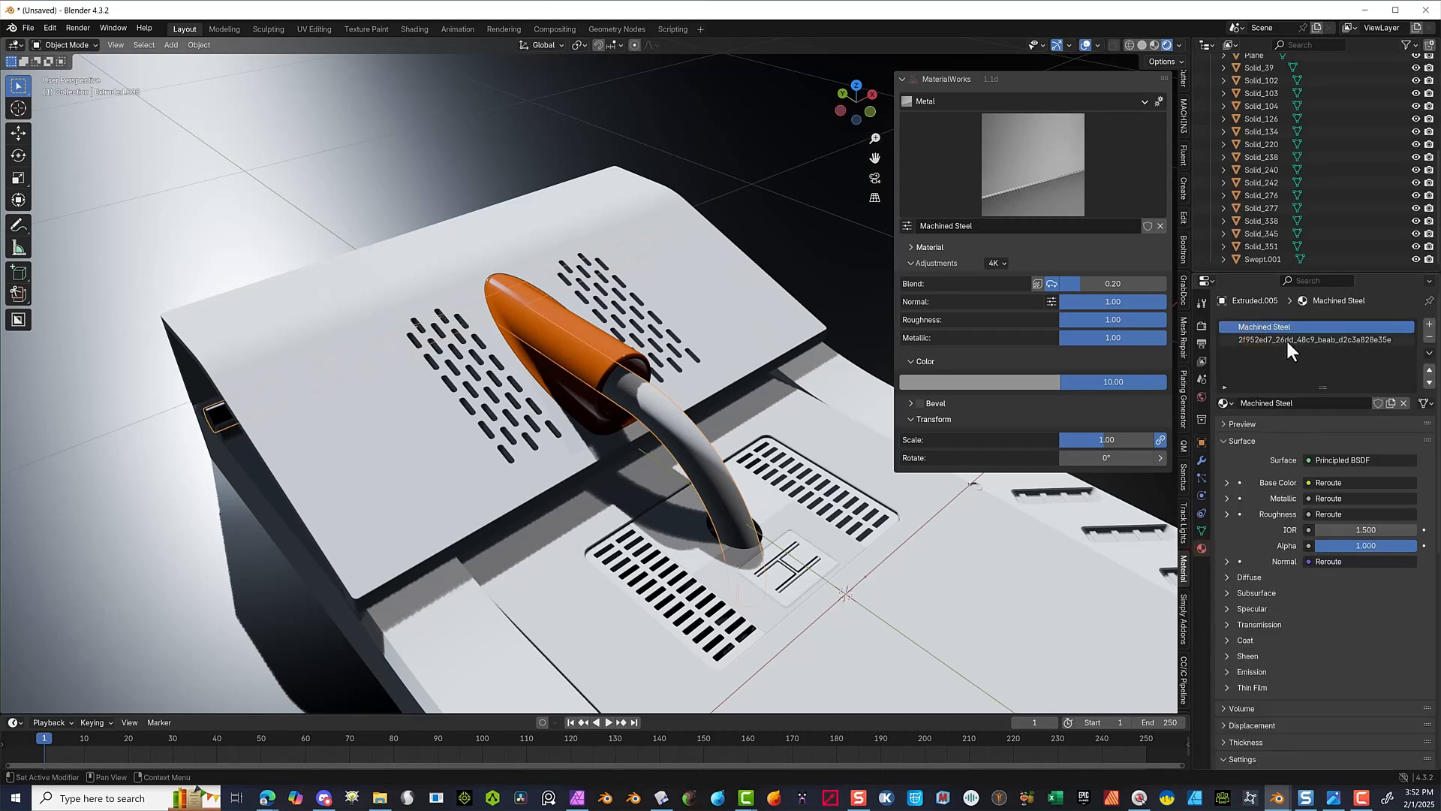
{"action": "left_click", "coordinate": [1429, 339]}
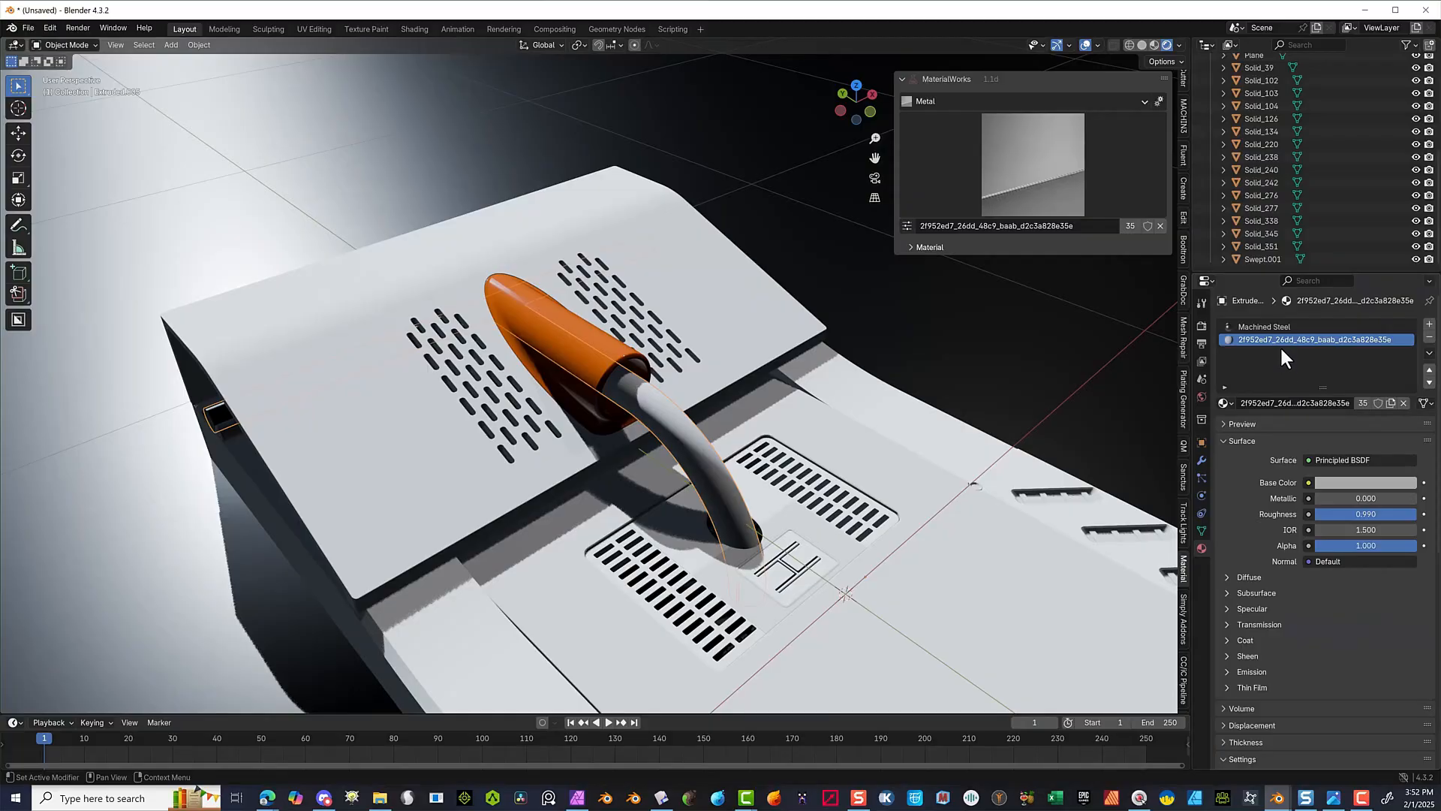
{"action": "left_click", "coordinate": [1429, 338]}
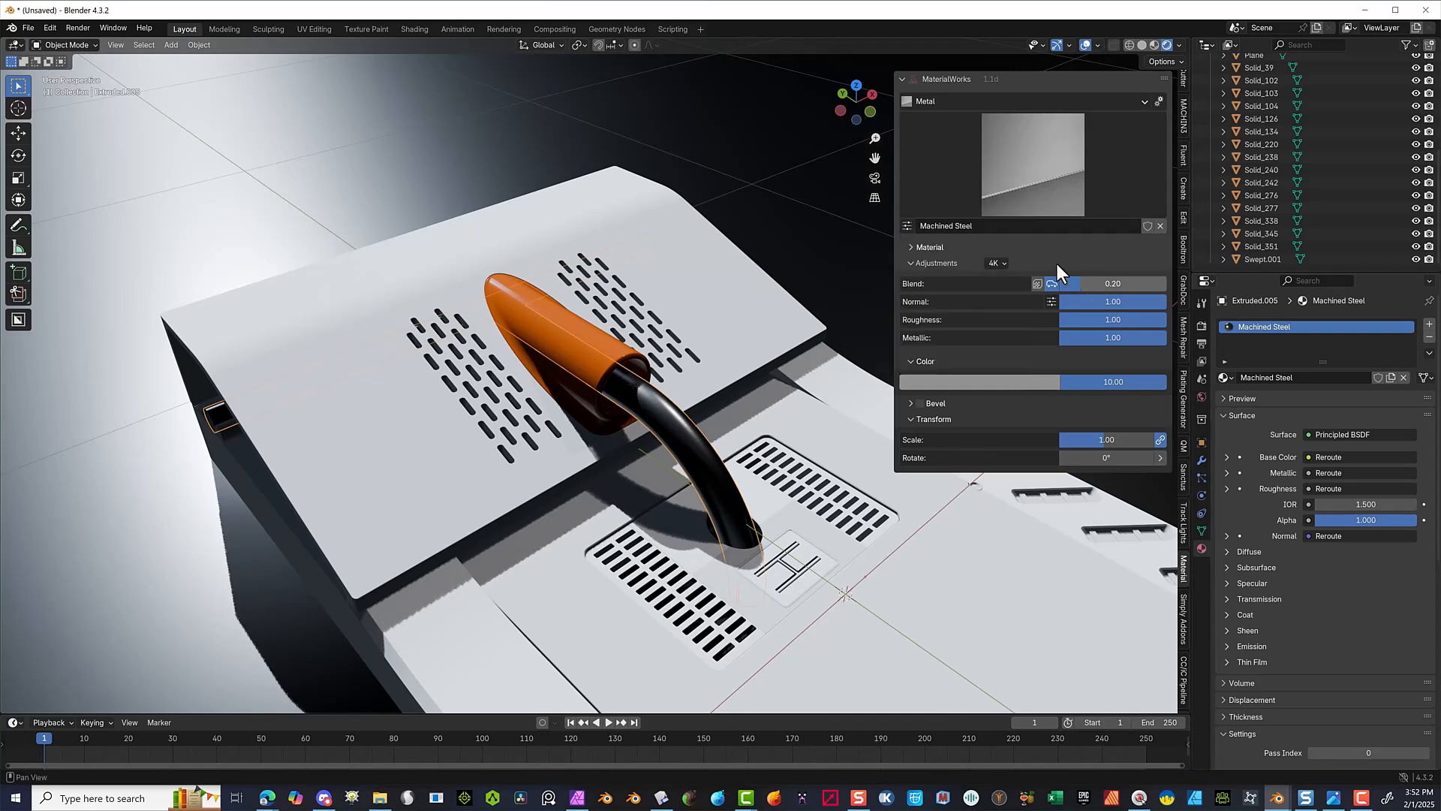
- Lighten the Machined Steel tint to near white and inspect the brushed texture along the hose
{"action": "left_click", "coordinate": [1015, 383]}
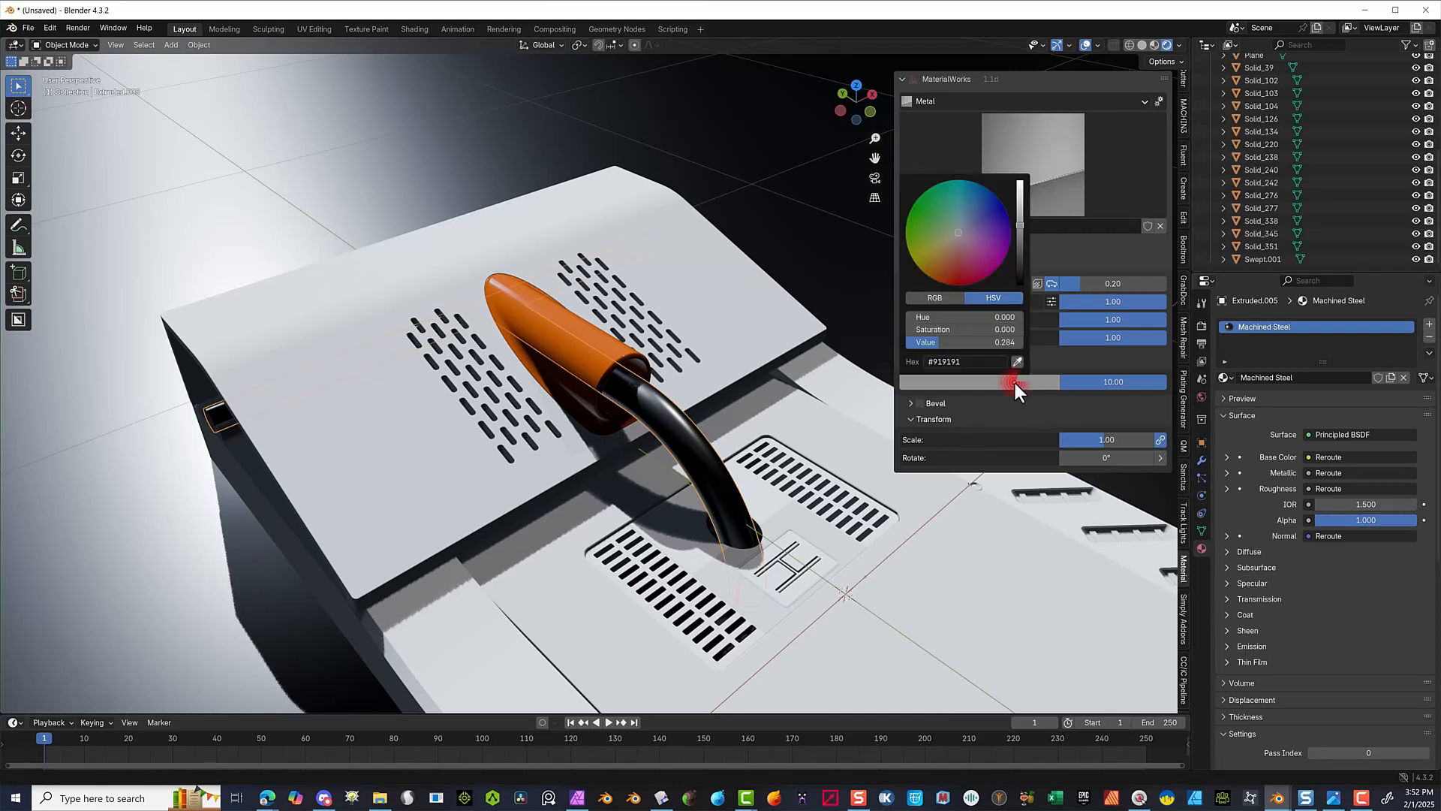
{"action": "left_click_drag", "start_coordinate": [1021, 225], "coordinate": [1021, 187]}
{"action": "scroll", "coordinate": [755, 480], "scroll_direction": "up", "scroll_amount": 10}
{"action": "scroll", "coordinate": [752, 479], "scroll_direction": "down", "scroll_amount": 4}
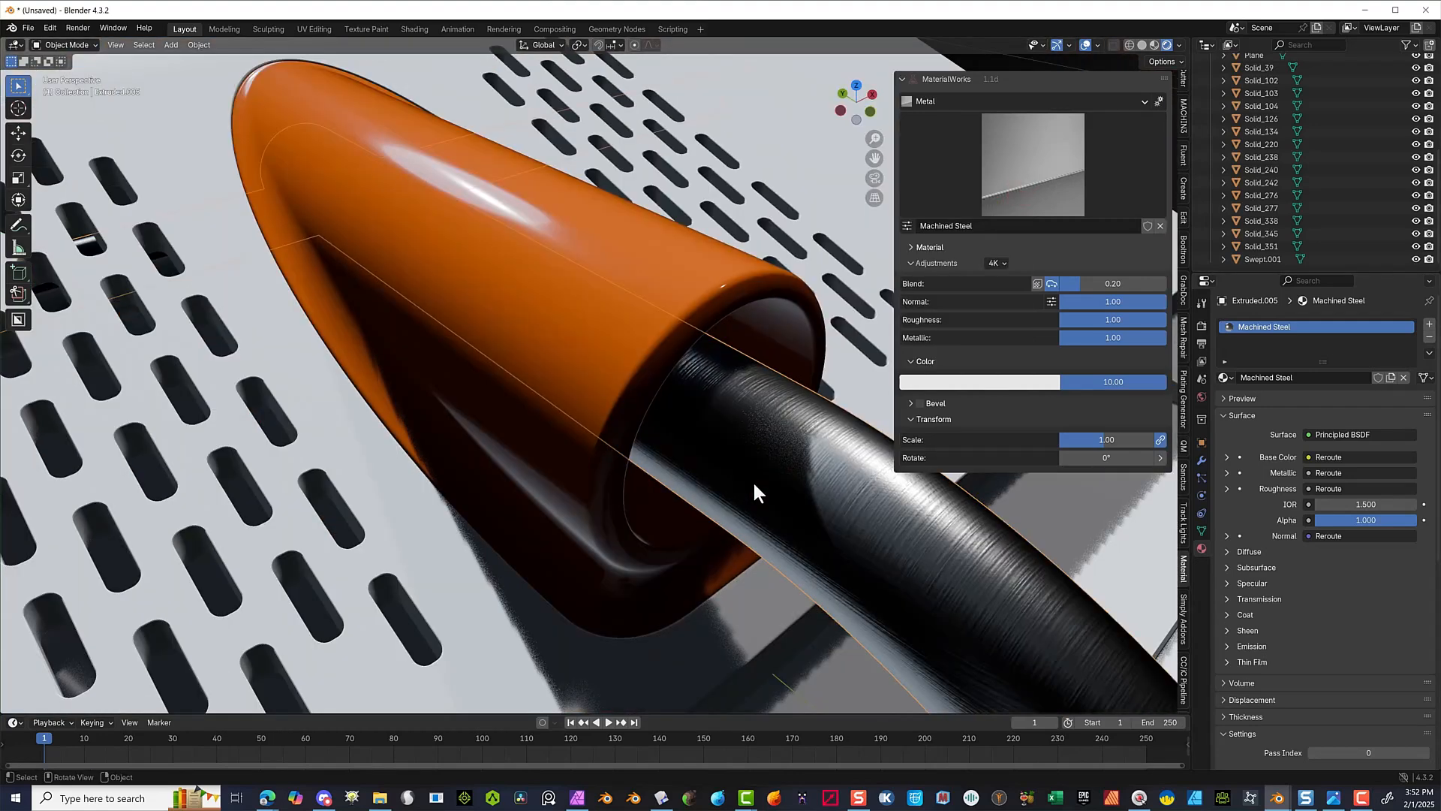
{"action": "left_click_drag", "start_coordinate": [880, 157], "coordinate": [701, 7]}
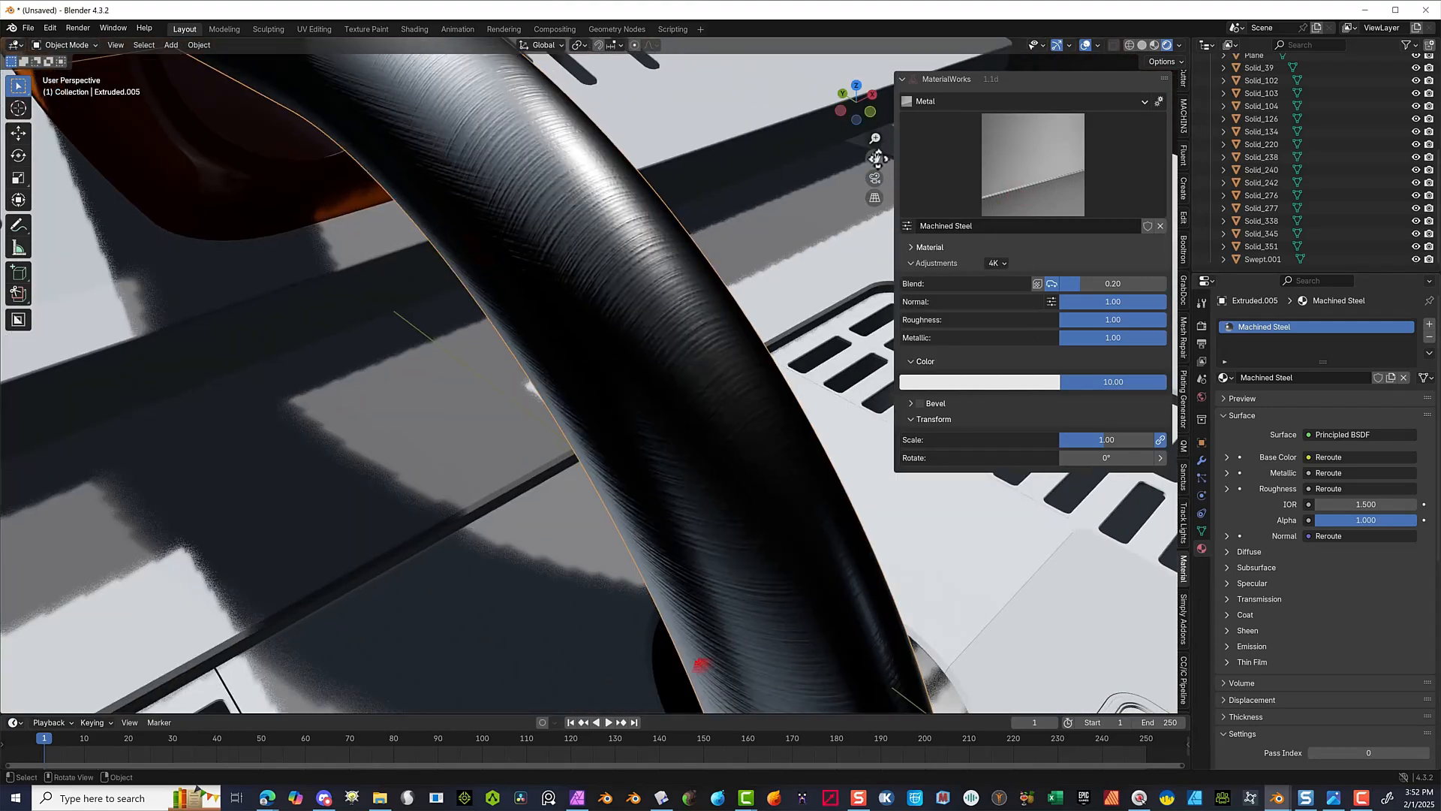
- Set the Machined Steel texture scale to 8 and inspect the finer brushing along the curved hose
{"action": "scroll", "coordinate": [666, 235], "scroll_direction": "down", "scroll_amount": 5}
{"action": "scroll", "coordinate": [611, 259], "scroll_direction": "up", "scroll_amount": 6}
{"action": "left_click", "coordinate": [1111, 443]}
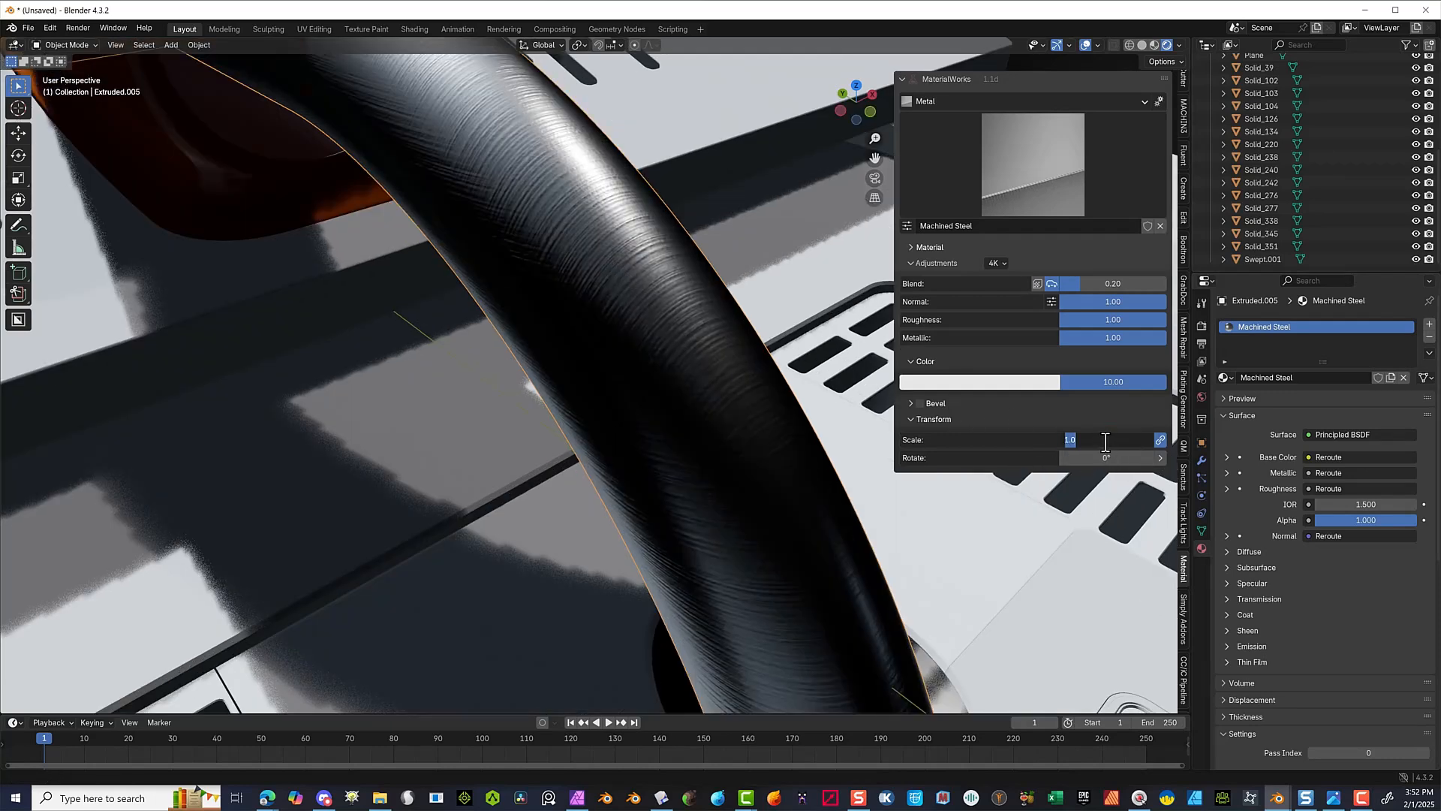
{"action": "type", "text": "8"}
{"action": "key", "text": "Return"}
{"action": "scroll", "coordinate": [686, 341], "scroll_direction": "down", "scroll_amount": 5}
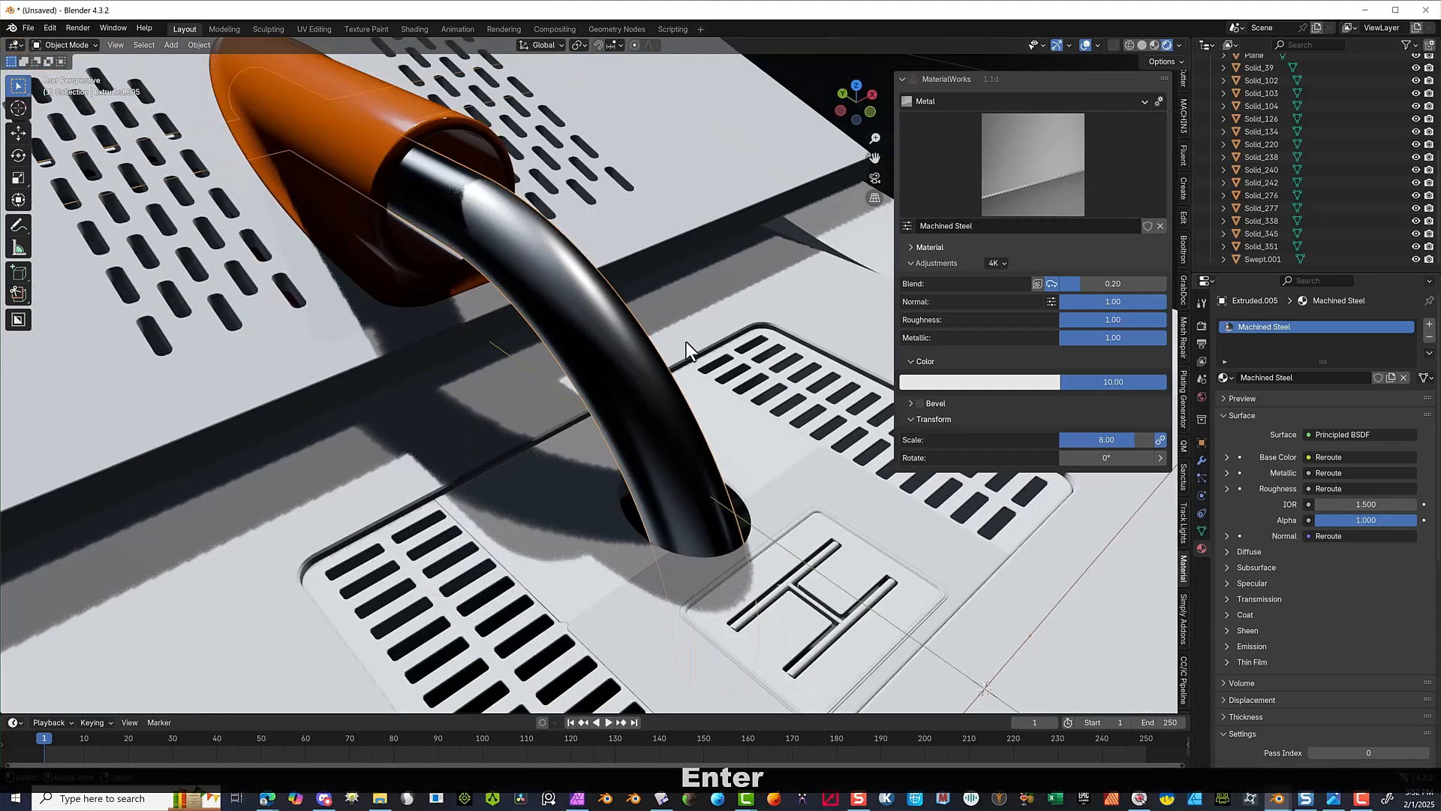
{"action": "middle_click_drag", "start_coordinate": [608, 325], "coordinate": [583, 324]}
{"action": "scroll", "coordinate": [584, 324], "scroll_direction": "up", "scroll_amount": 4}
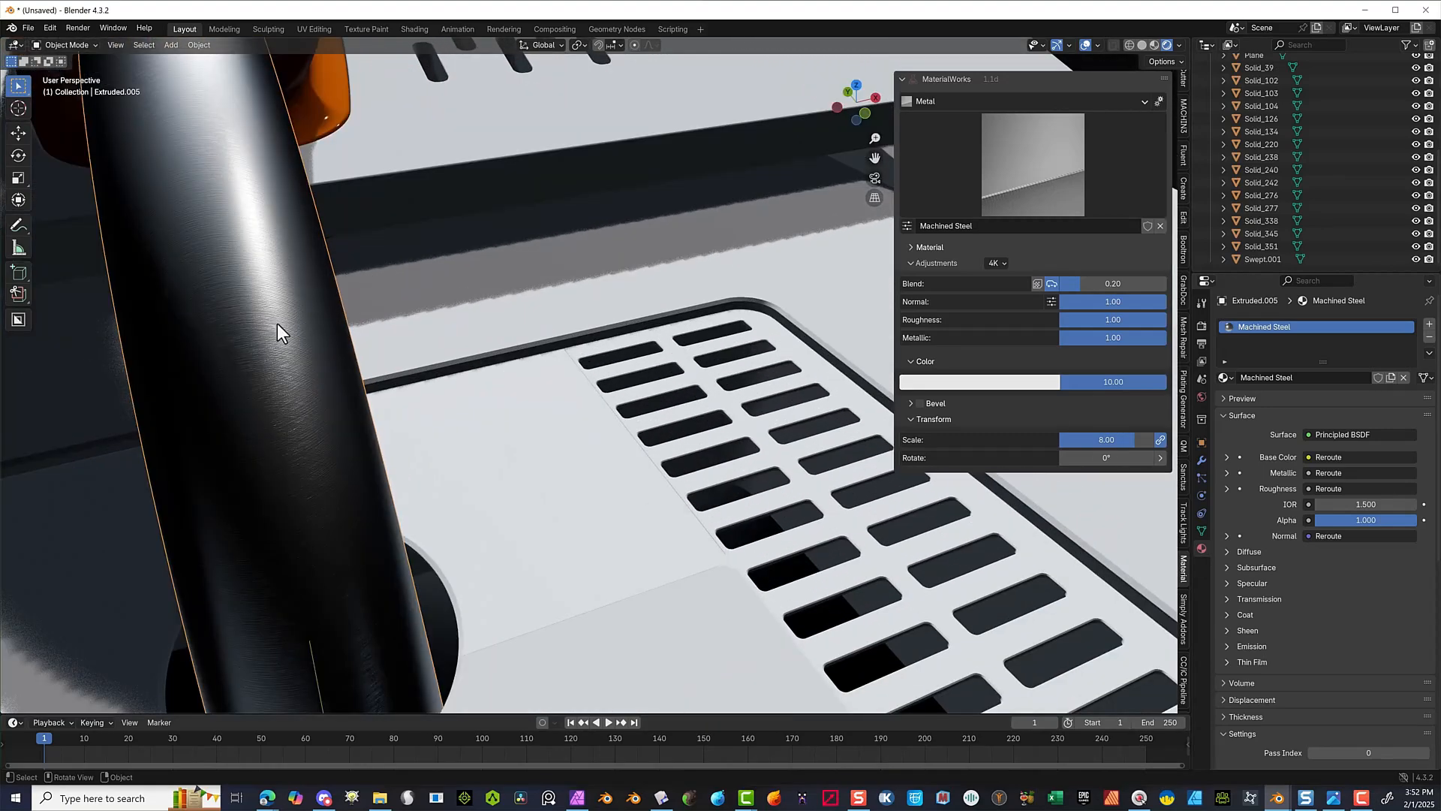
{"action": "middle_click_drag", "start_coordinate": [277, 323], "coordinate": [529, 313]}
{"action": "scroll", "coordinate": [512, 283], "scroll_direction": "down", "scroll_amount": 6}
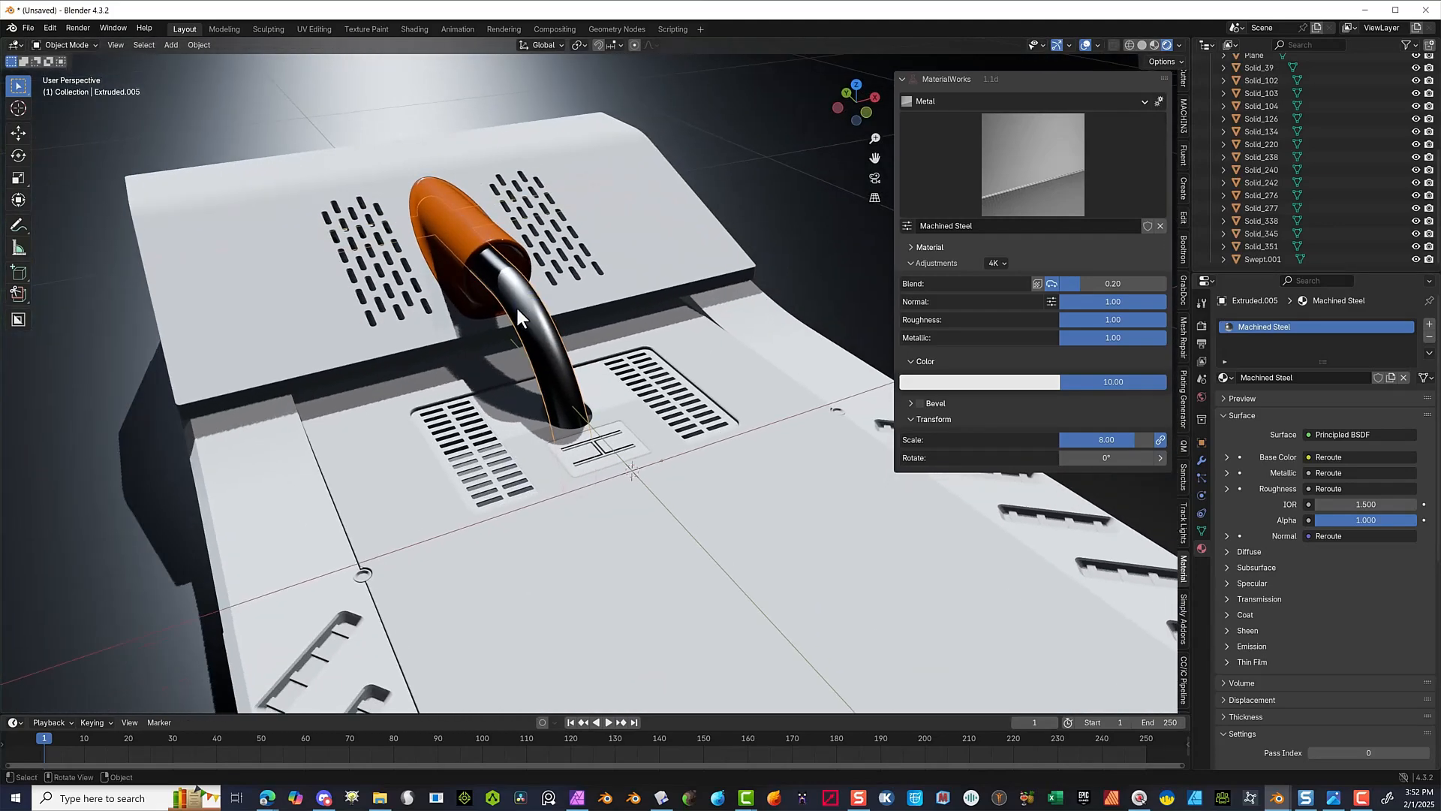
- Select the light strip object Solid_351 beneath the raised end and replace its imported material with a new blank material
{"action": "middle_click_drag", "start_coordinate": [678, 222], "coordinate": [598, 256]}
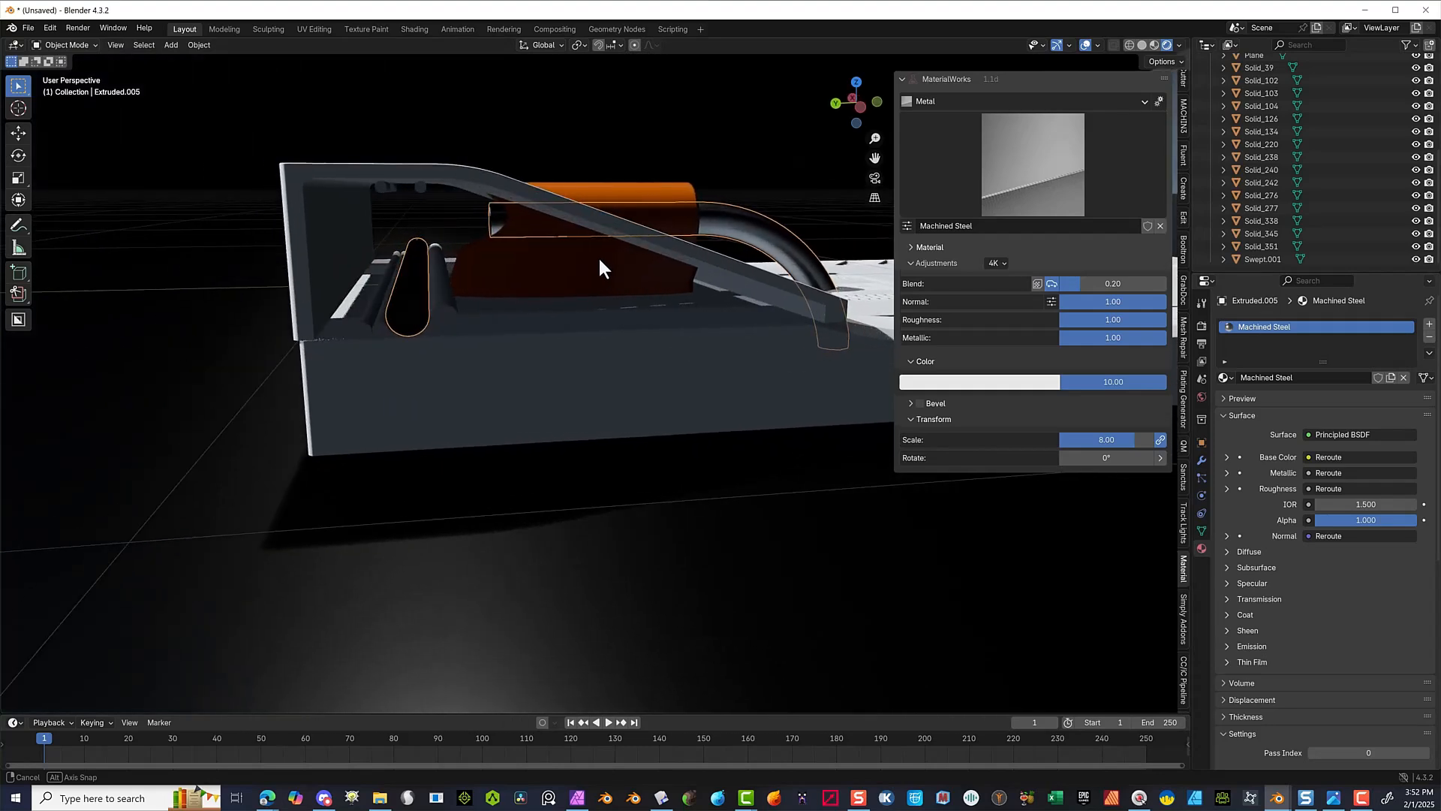
{"action": "left_click", "coordinate": [382, 188]}
{"action": "middle_click_drag", "start_coordinate": [382, 188], "coordinate": [424, 277]}
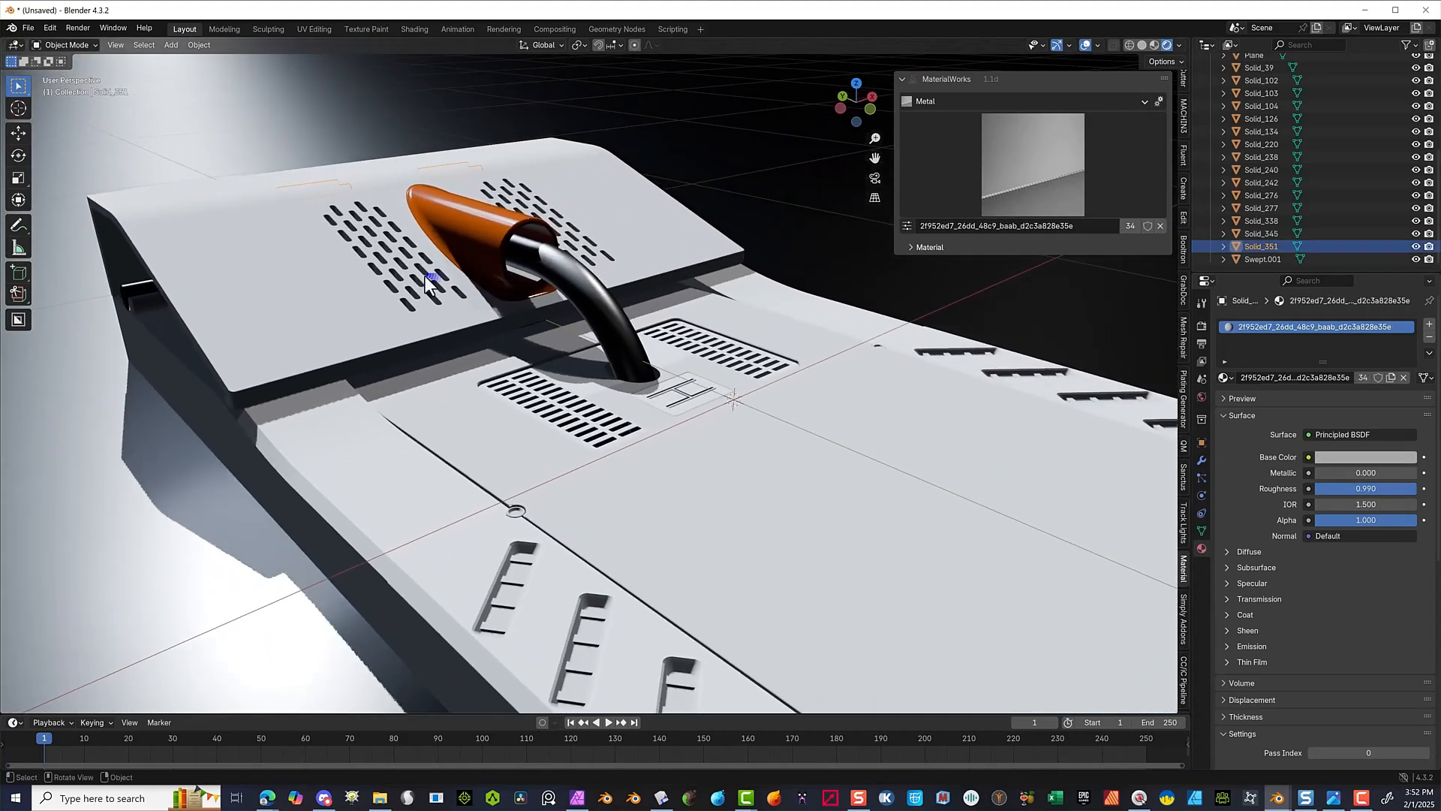
{"action": "left_click", "coordinate": [414, 29]}
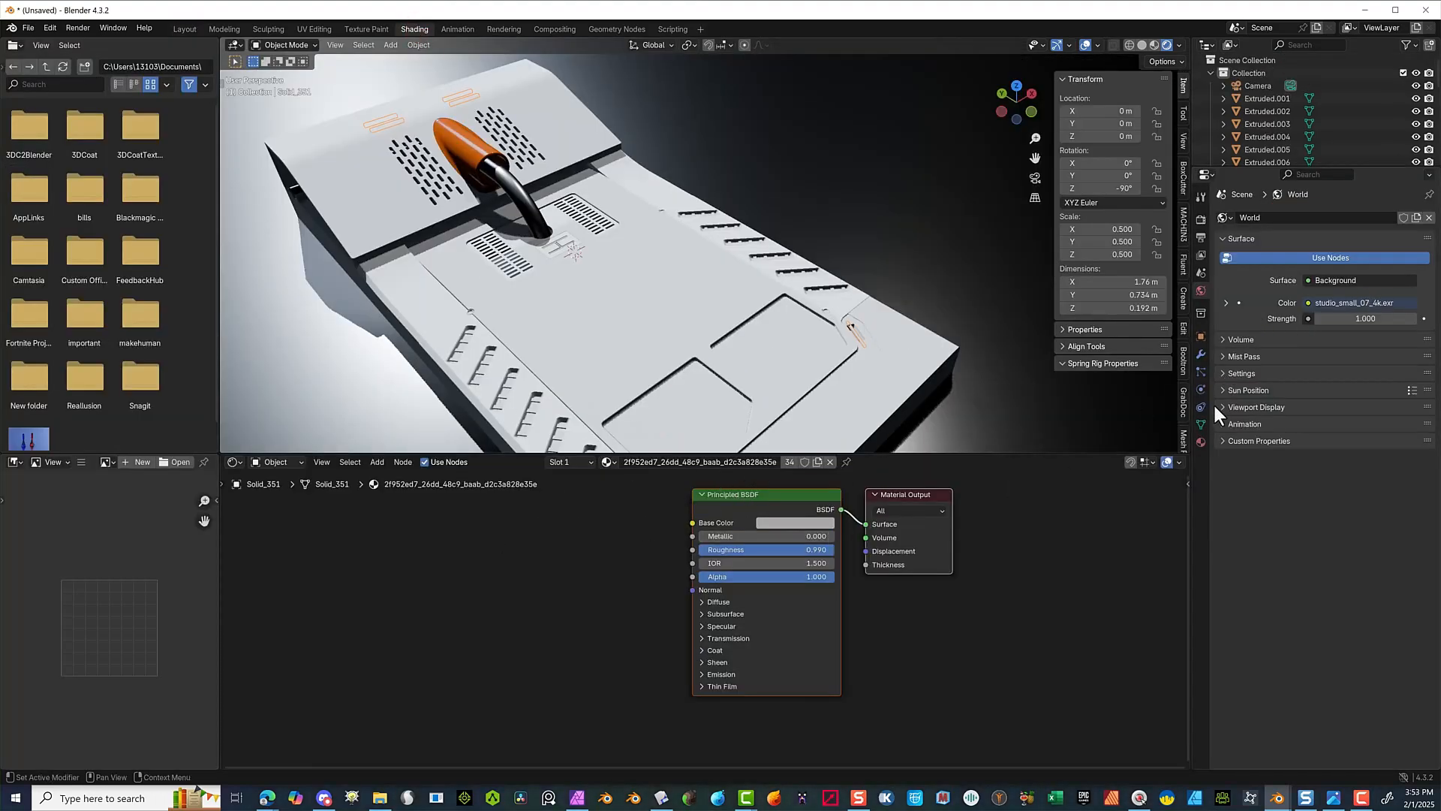
{"action": "left_click", "coordinate": [1201, 443]}
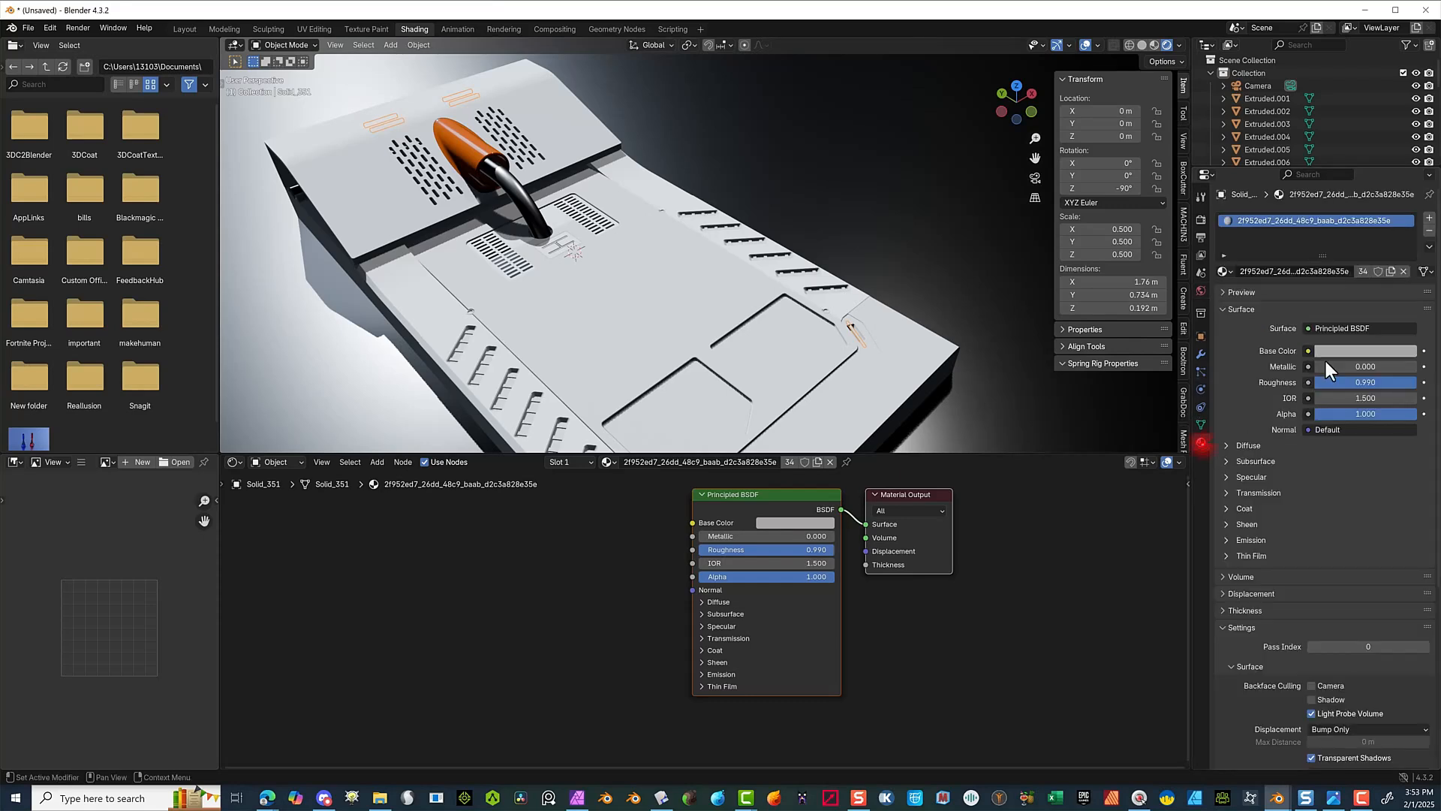
{"action": "left_click", "coordinate": [1429, 230]}
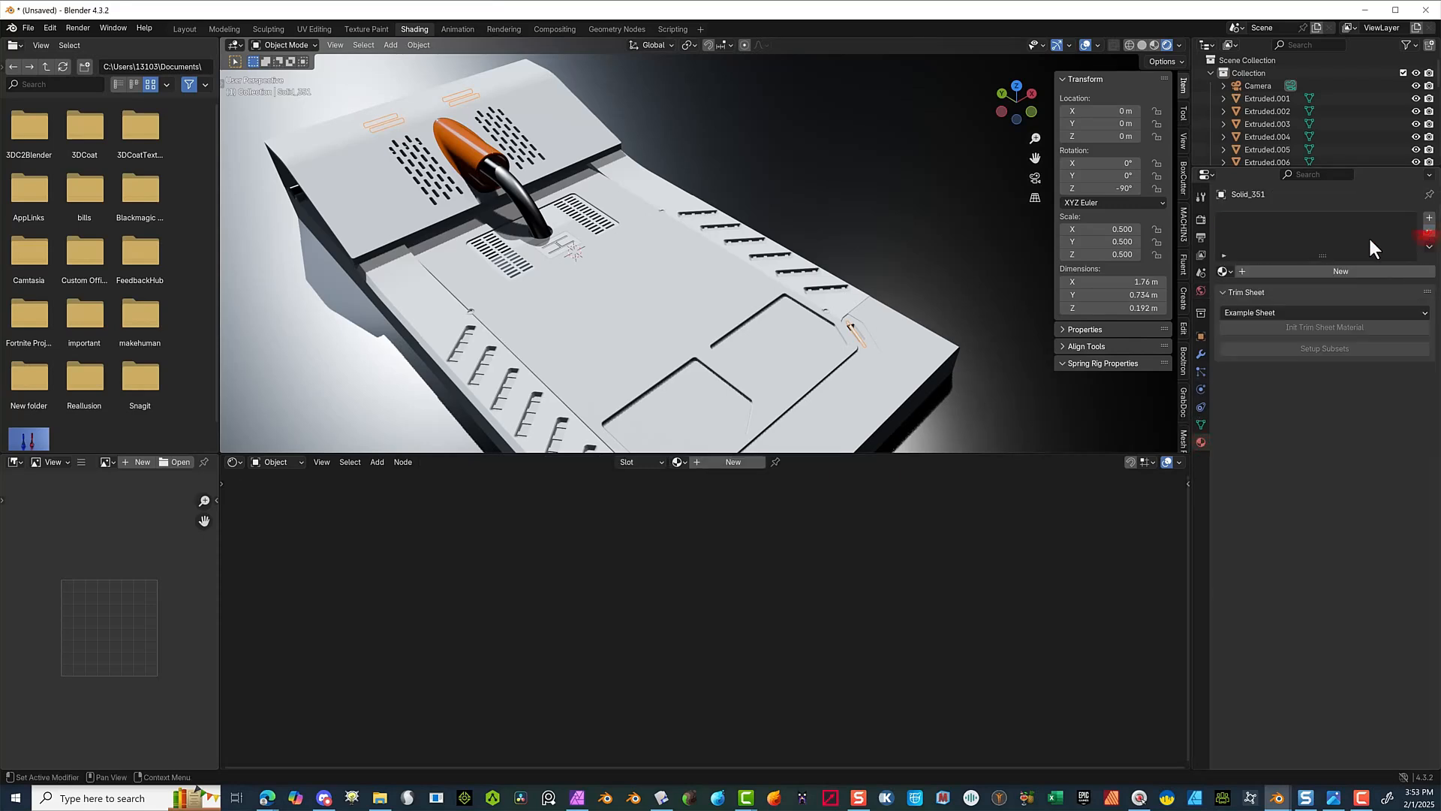
{"action": "left_click", "coordinate": [700, 463]}
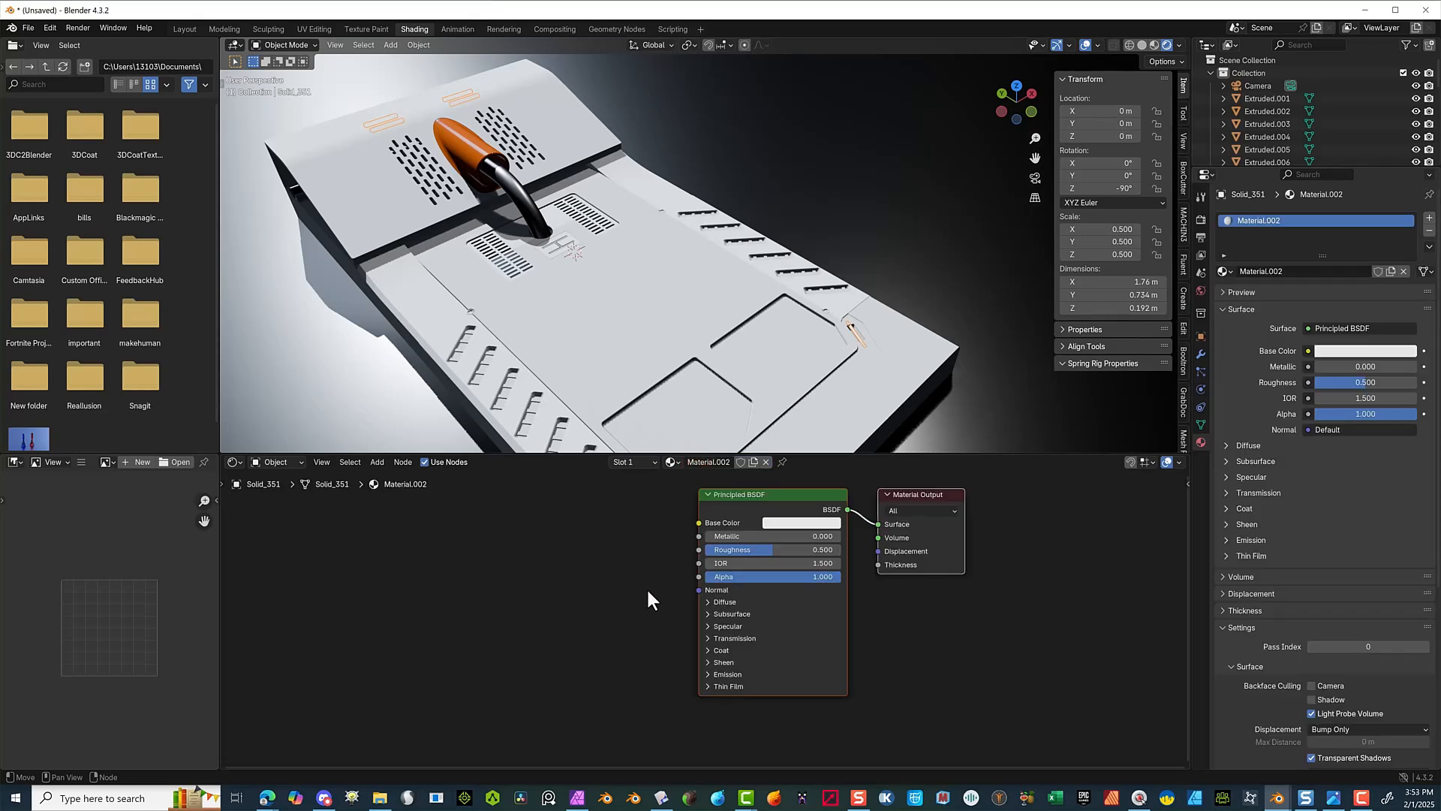
- Replace the new material's Principled BSDF with an Emission shader connected to the Material Output's Surface
{"action": "left_click_drag", "start_coordinate": [727, 494], "coordinate": [499, 563]}
{"action": "left_click", "coordinate": [515, 605]}
{"action": "key", "text": "Delete"}
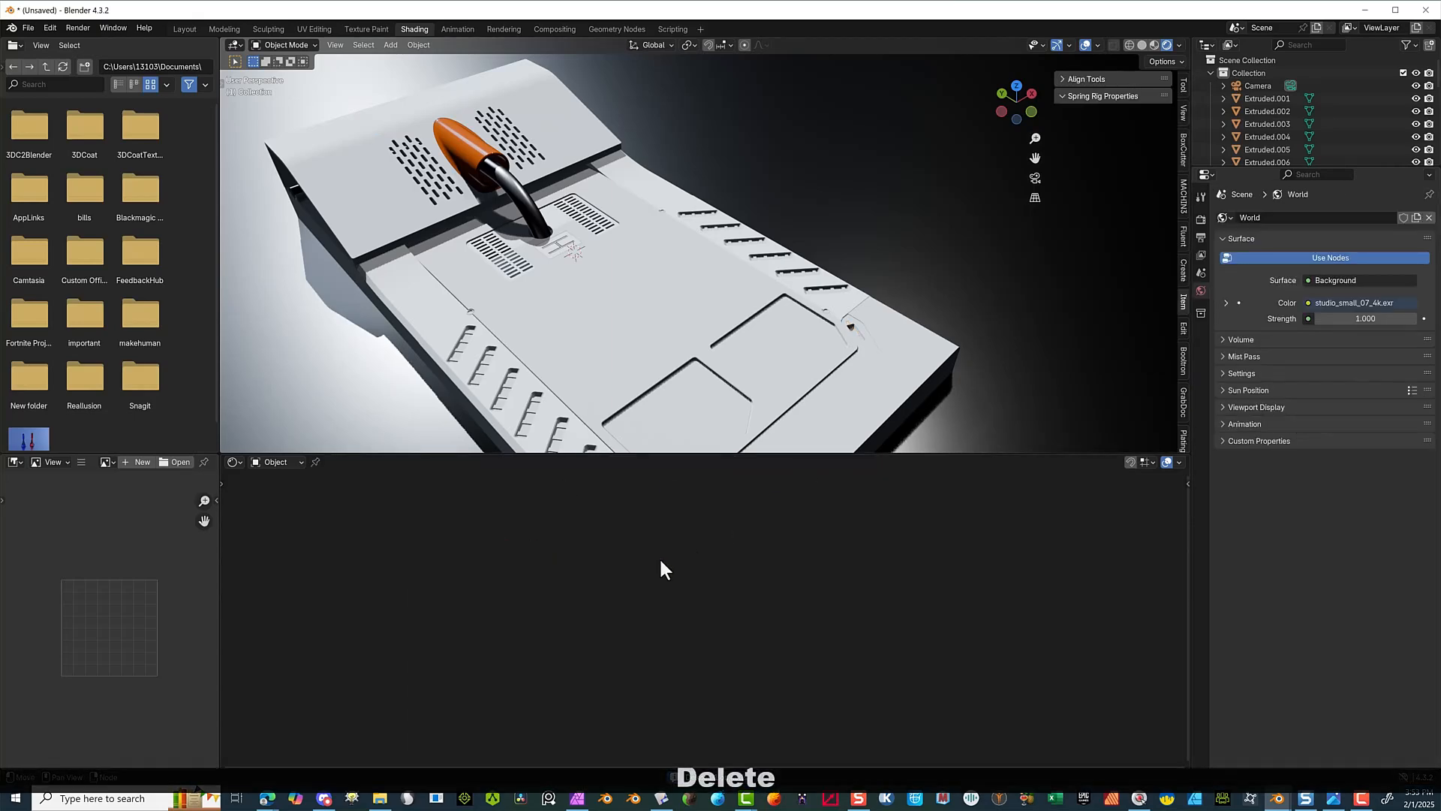
{"action": "key", "text": "ctrl+z"}
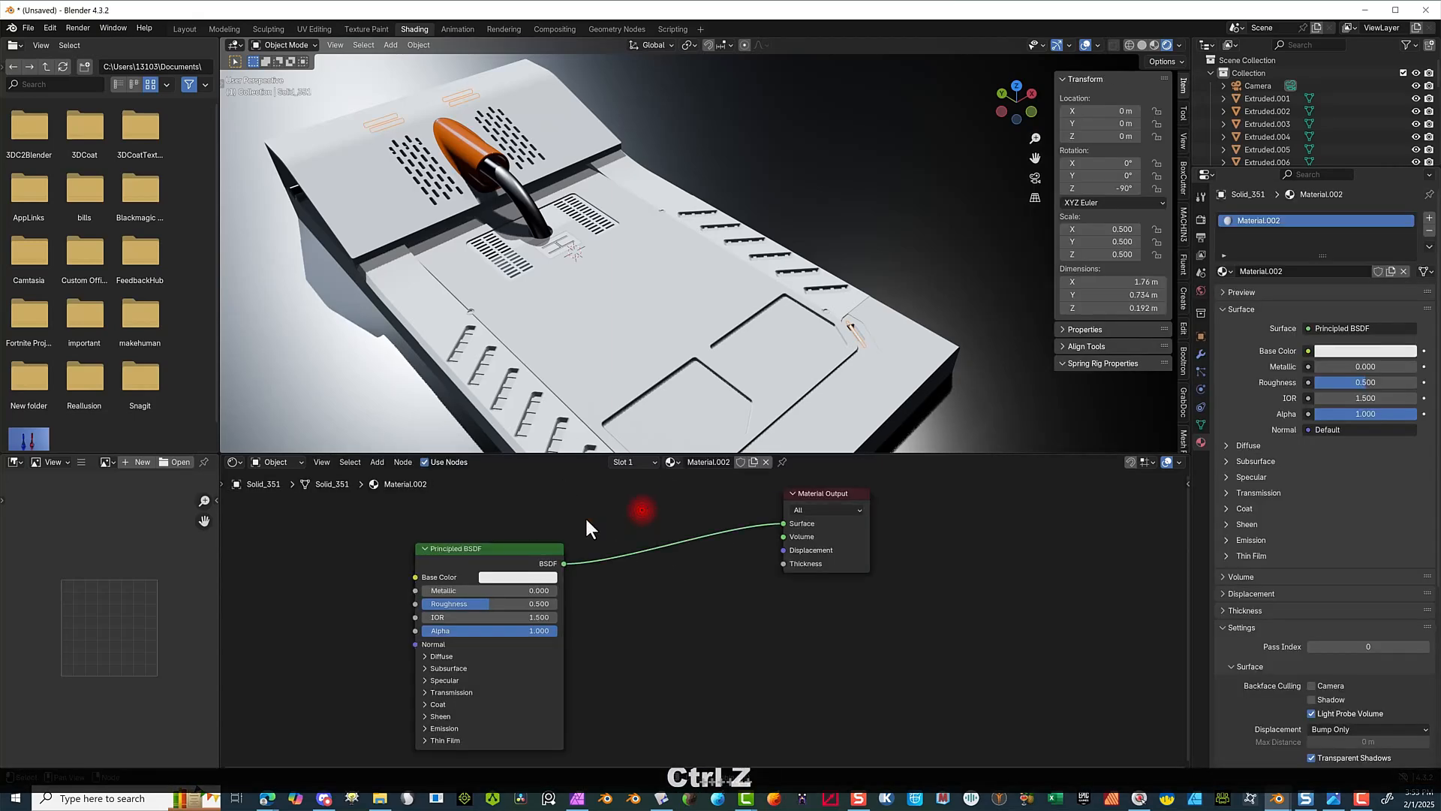
{"action": "key", "text": "Delete"}
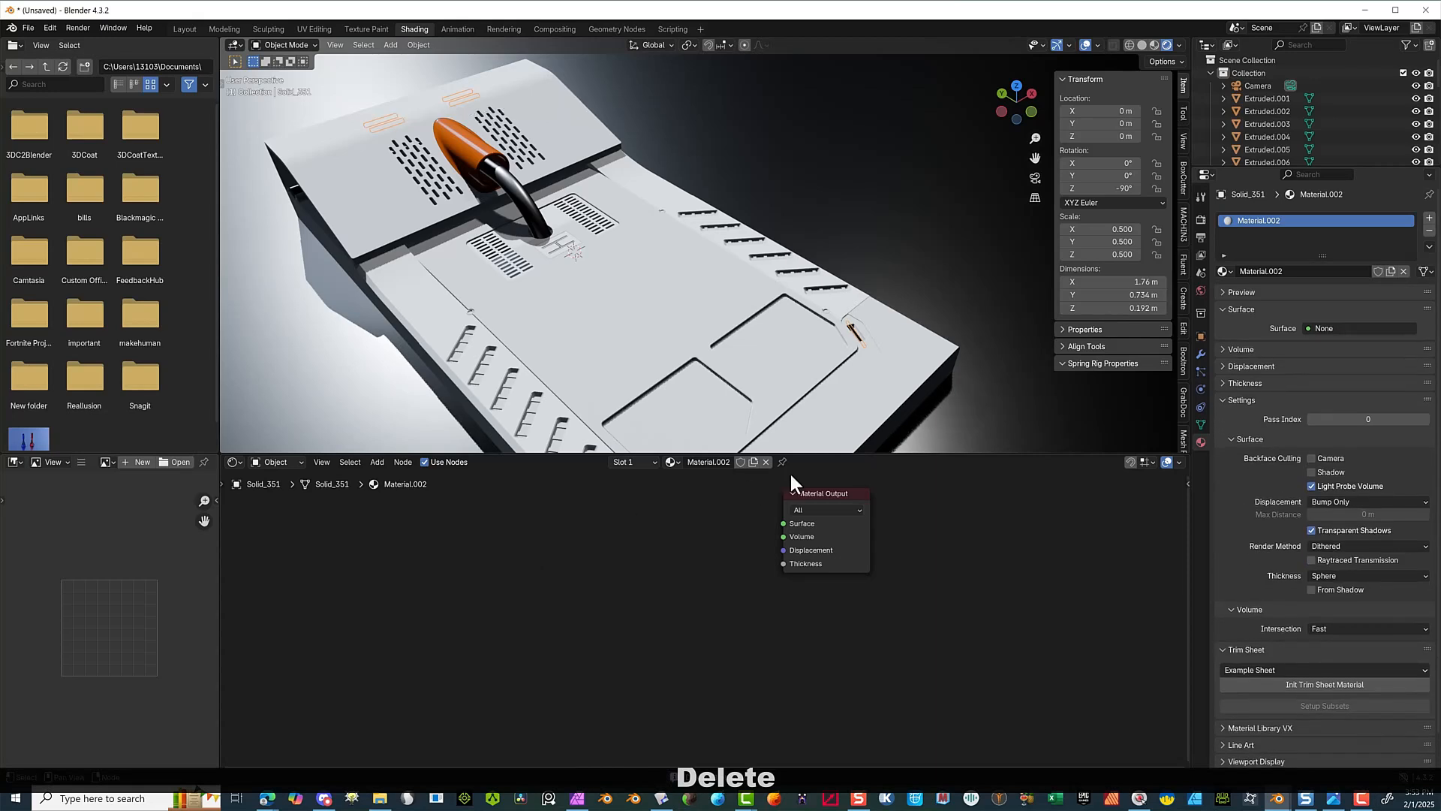
{"action": "left_click_drag", "start_coordinate": [673, 566], "coordinate": [611, 570]}
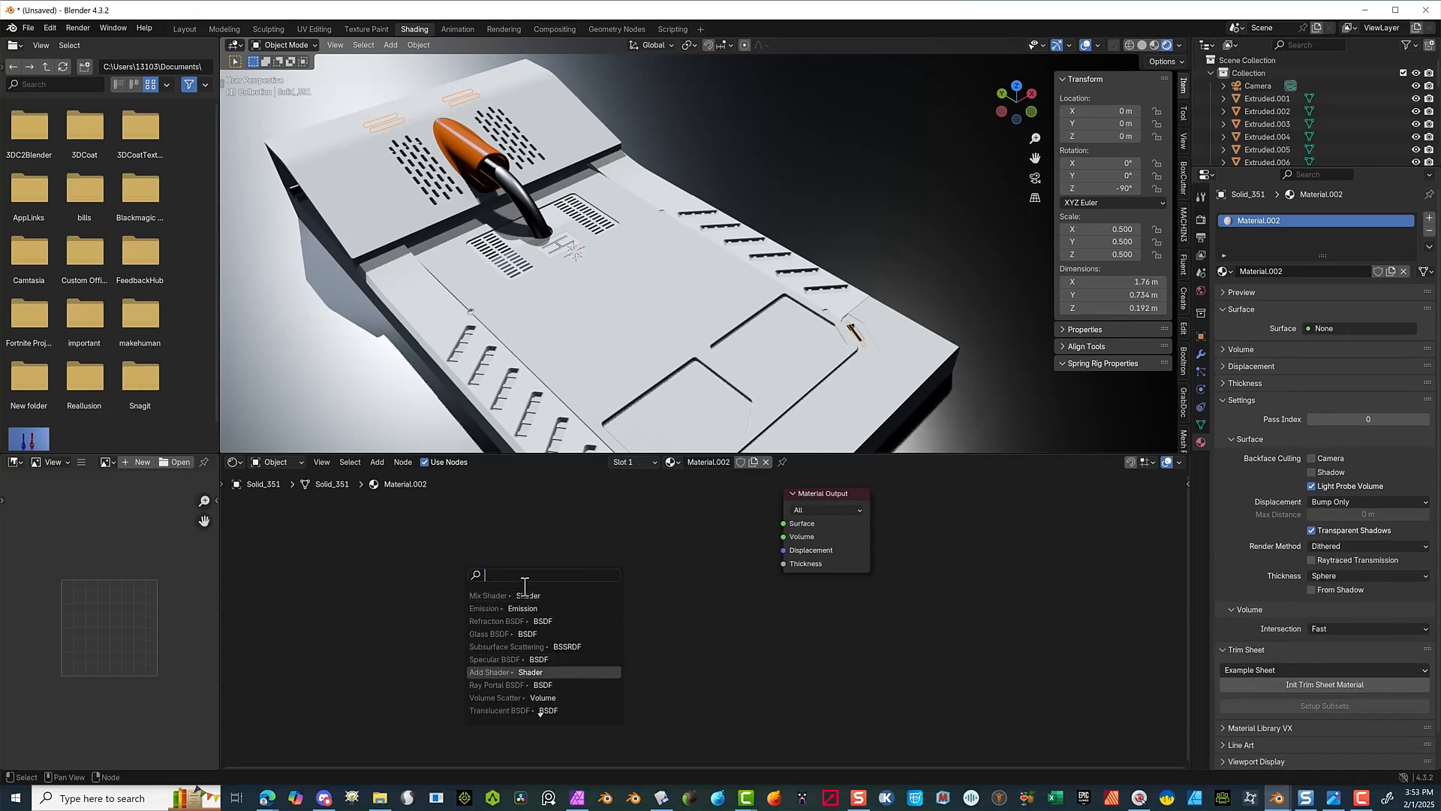
{"action": "left_click", "coordinate": [490, 611]}
{"action": "left_click", "coordinate": [479, 601]}
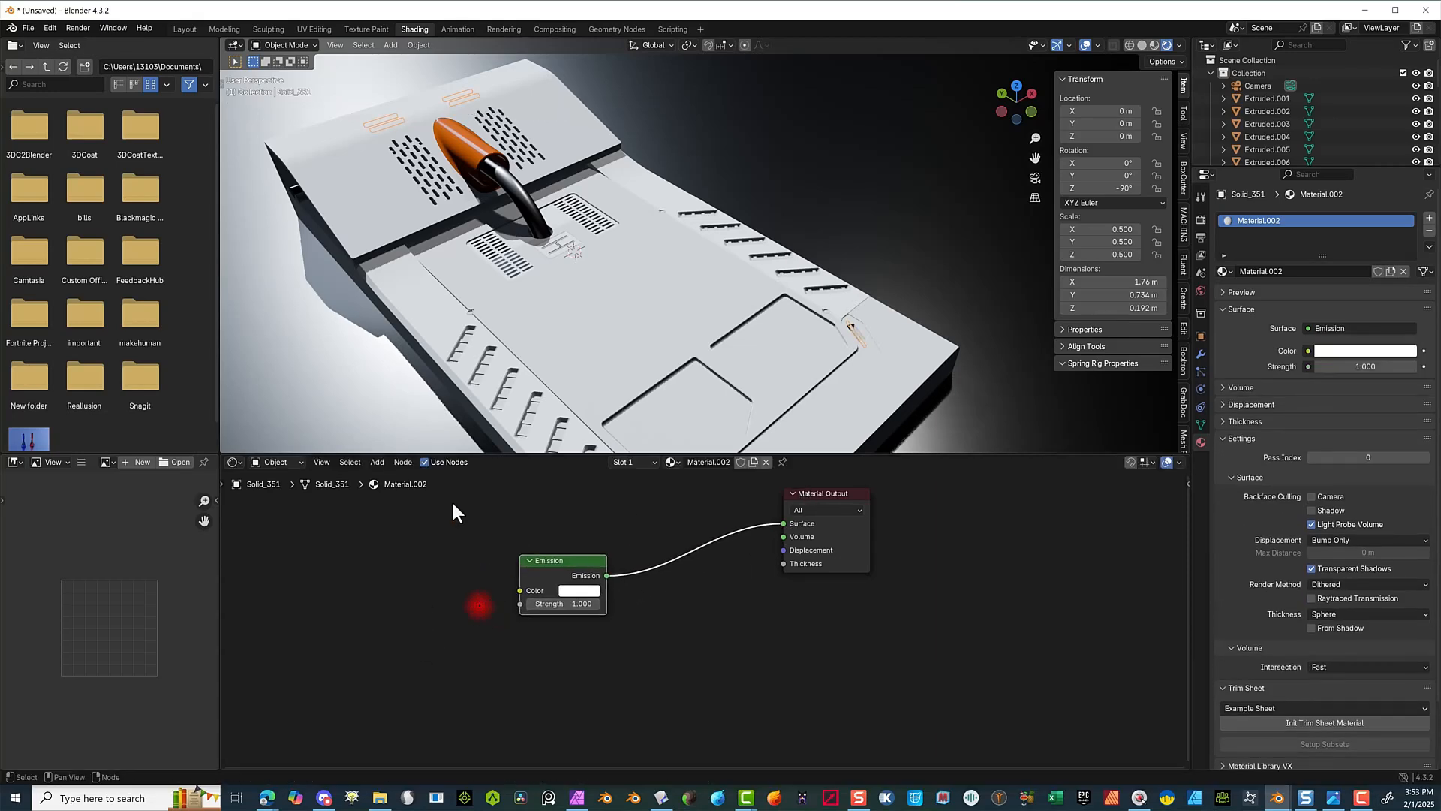
- Set the light strips' emission color to bright cyan and its strength to 9.4, then inspect the glow in the corner slot
{"action": "left_click", "coordinate": [579, 591]}
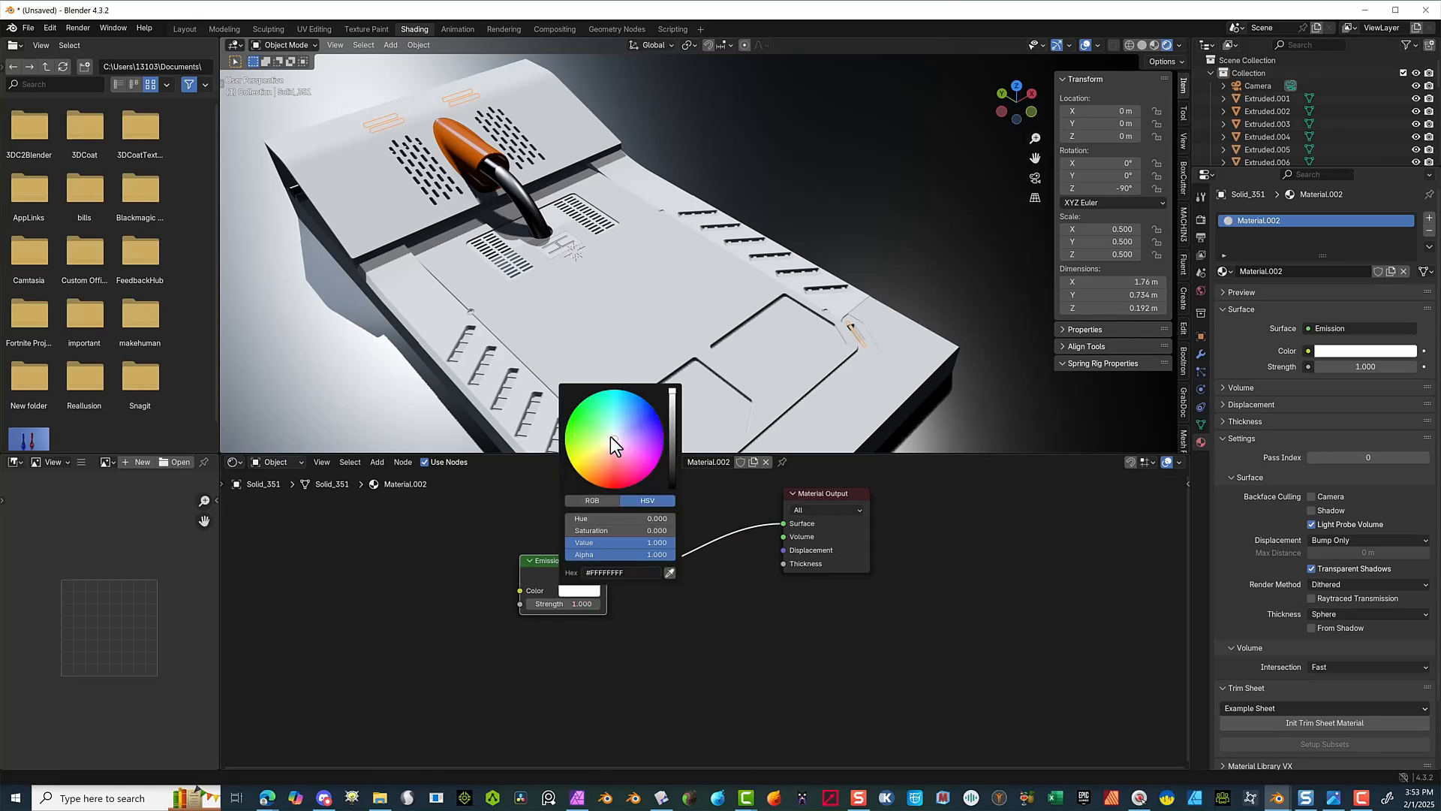
{"action": "left_click_drag", "start_coordinate": [610, 436], "coordinate": [625, 395]}
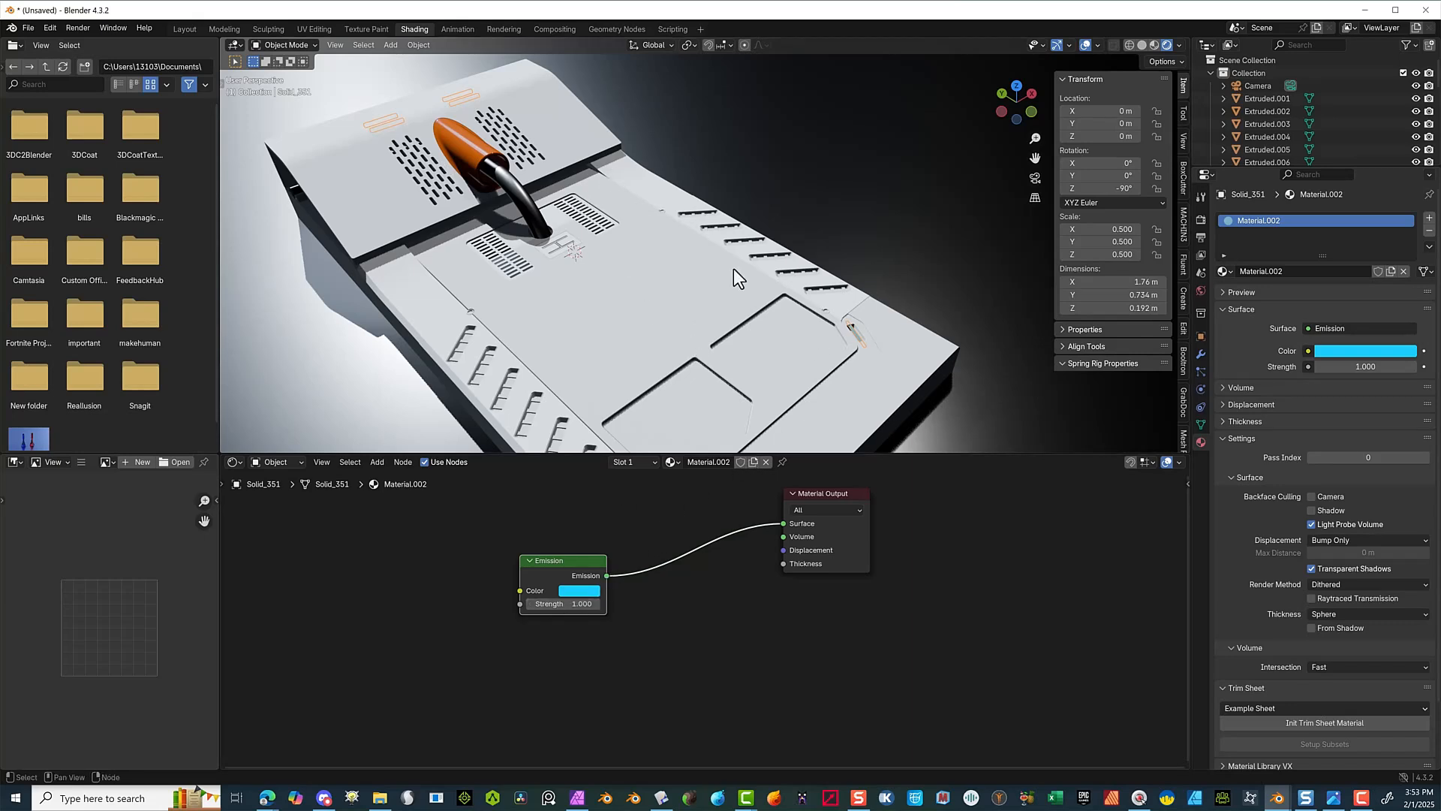
{"action": "left_click_drag", "start_coordinate": [584, 604], "coordinate": [653, 604]}
{"action": "middle_click_drag", "start_coordinate": [967, 301], "coordinate": [728, 438]}
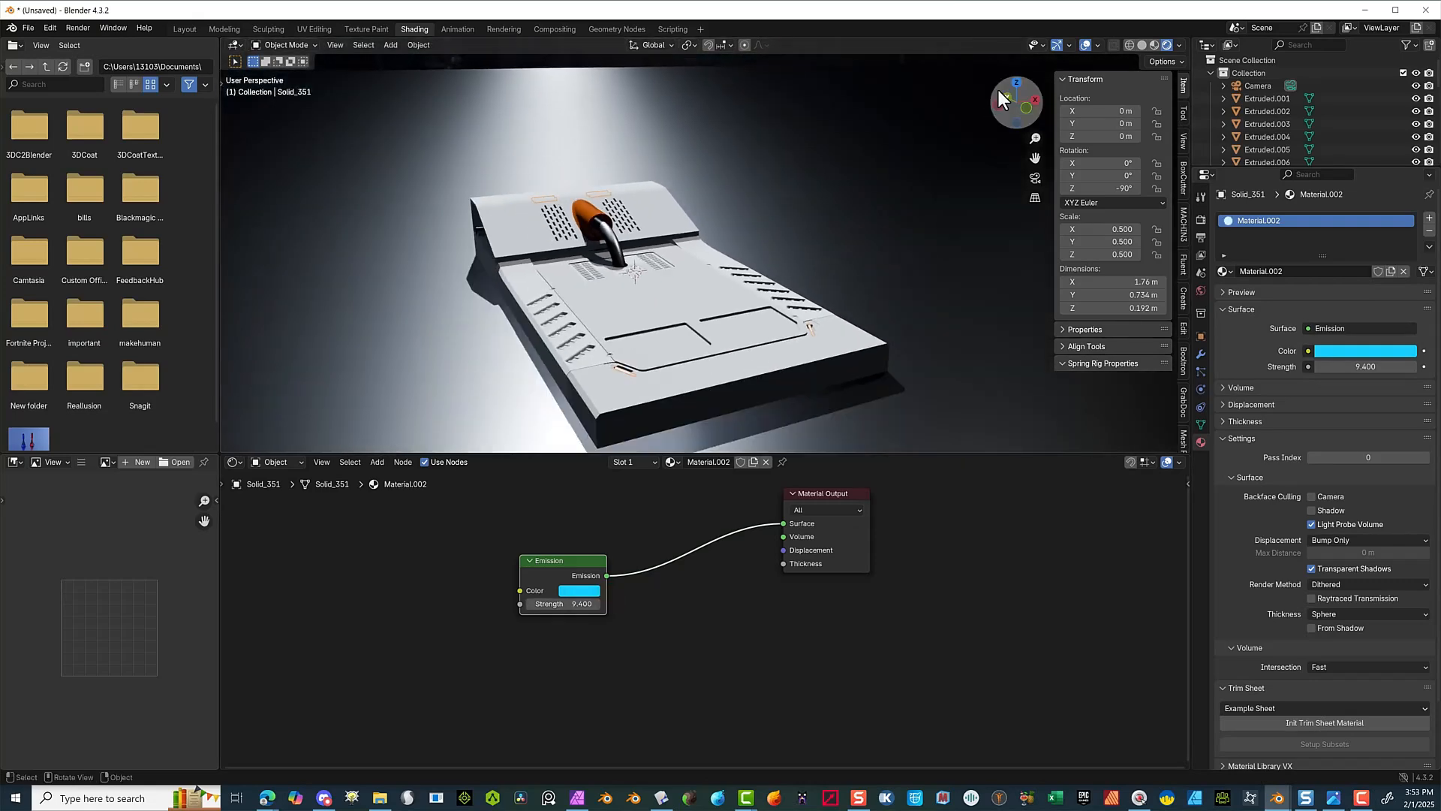
{"action": "left_click_drag", "start_coordinate": [1035, 156], "coordinate": [1035, 84]}
{"action": "scroll", "coordinate": [638, 340], "scroll_direction": "up", "scroll_amount": 5}
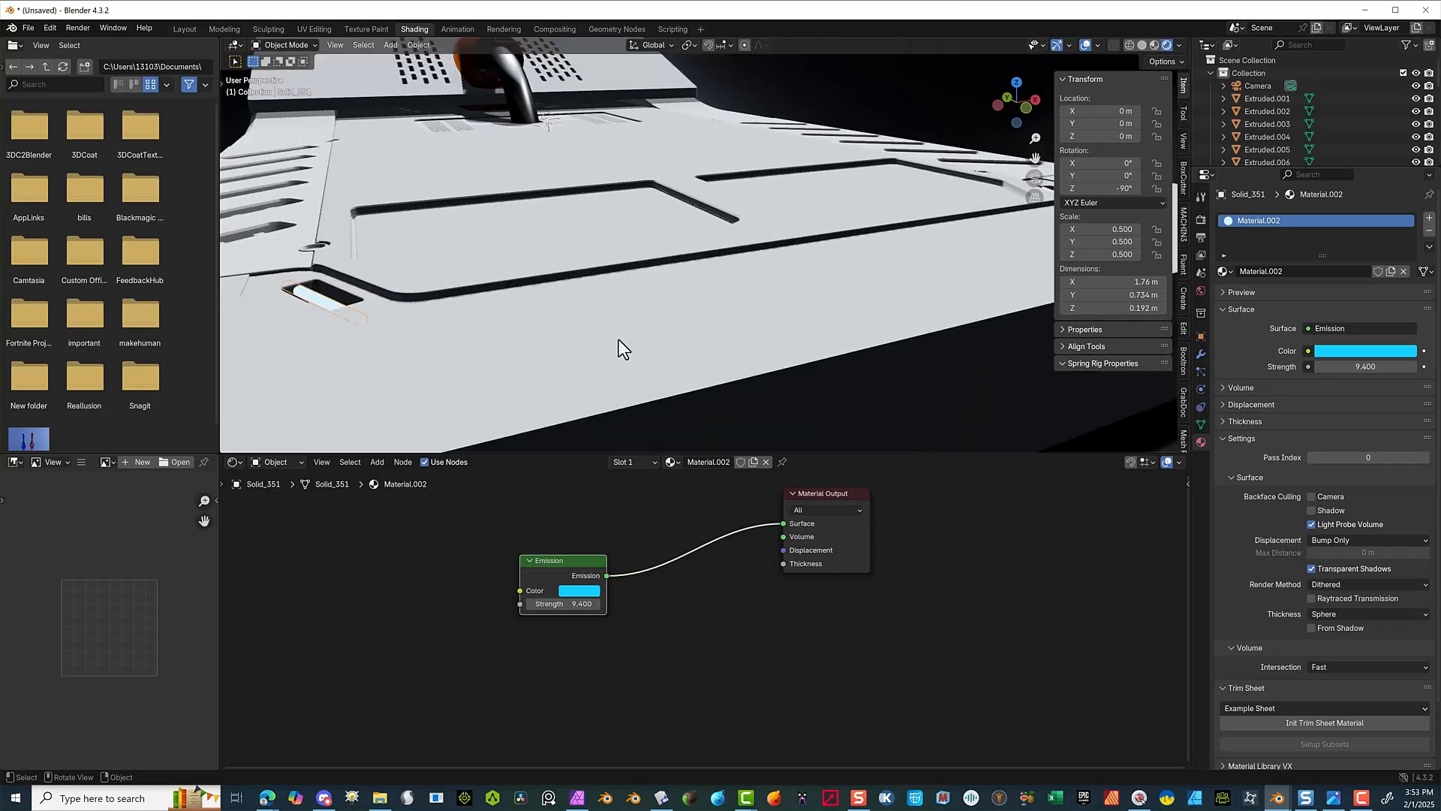
{"action": "middle_click_drag", "start_coordinate": [618, 339], "coordinate": [571, 359]}
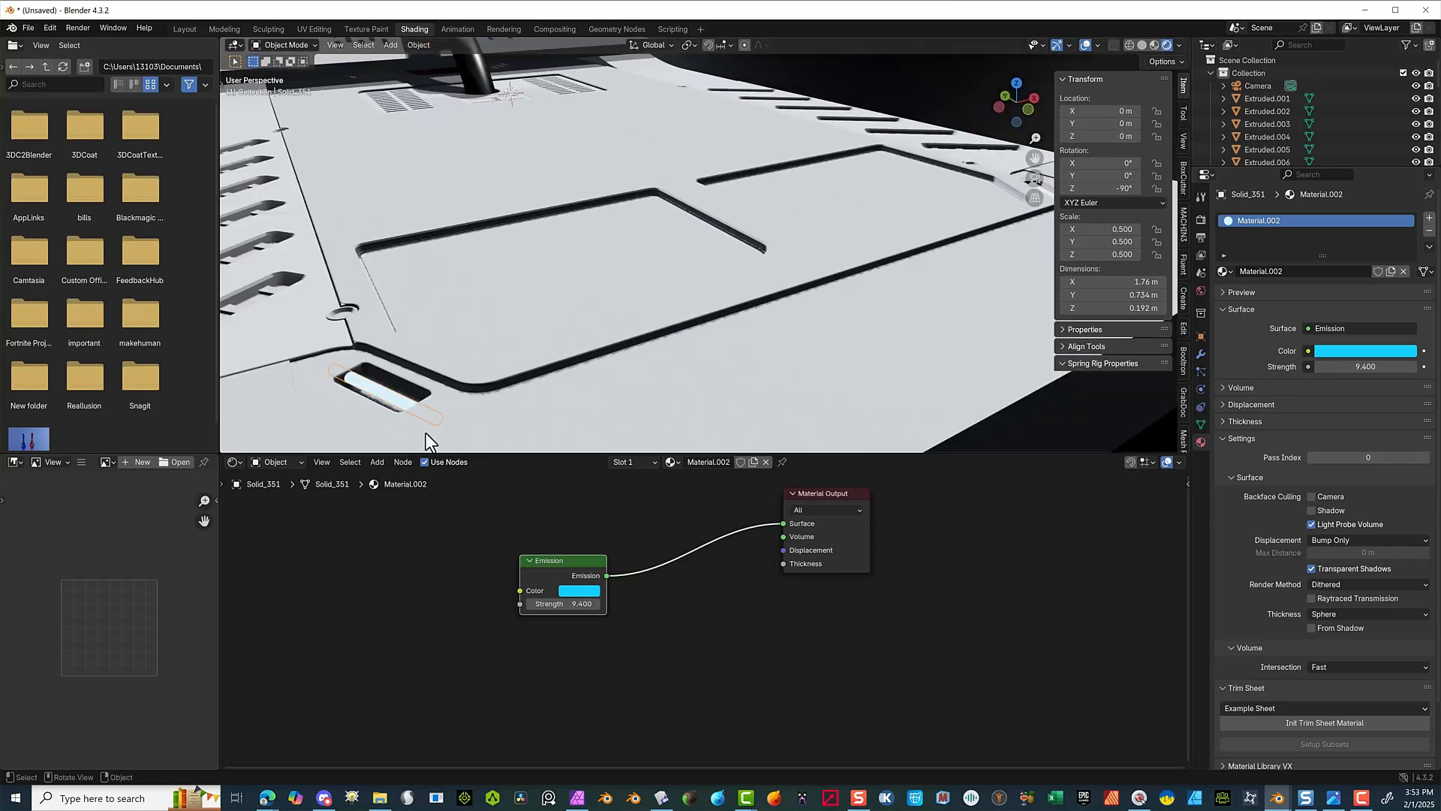
- Lower the light strips' emission strength to 3.9 and check the color without the selection outline
{"action": "left_click_drag", "start_coordinate": [566, 605], "coordinate": [450, 606]}
{"action": "middle_click_drag", "start_coordinate": [613, 332], "coordinate": [690, 263]}
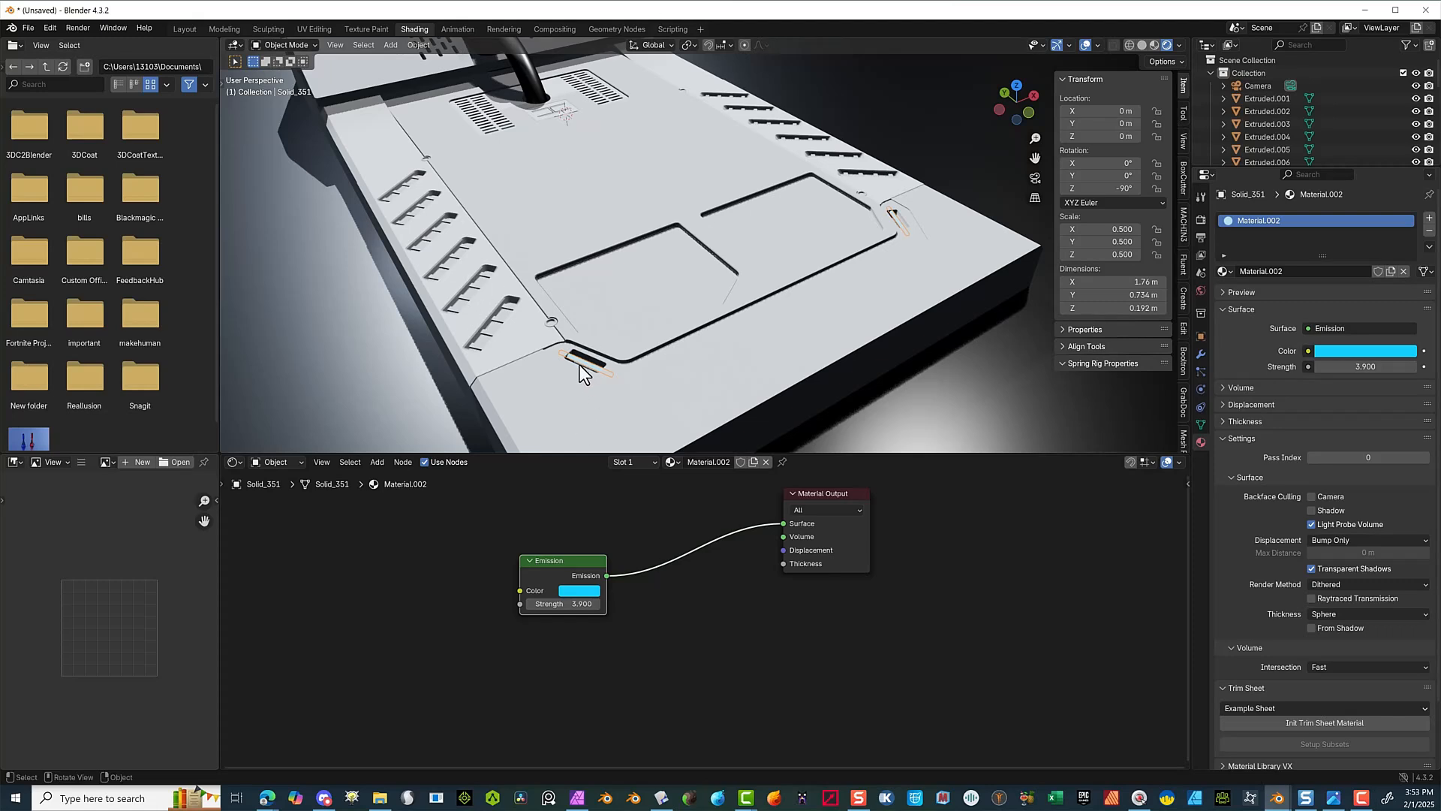
{"action": "left_click", "coordinate": [326, 357]}
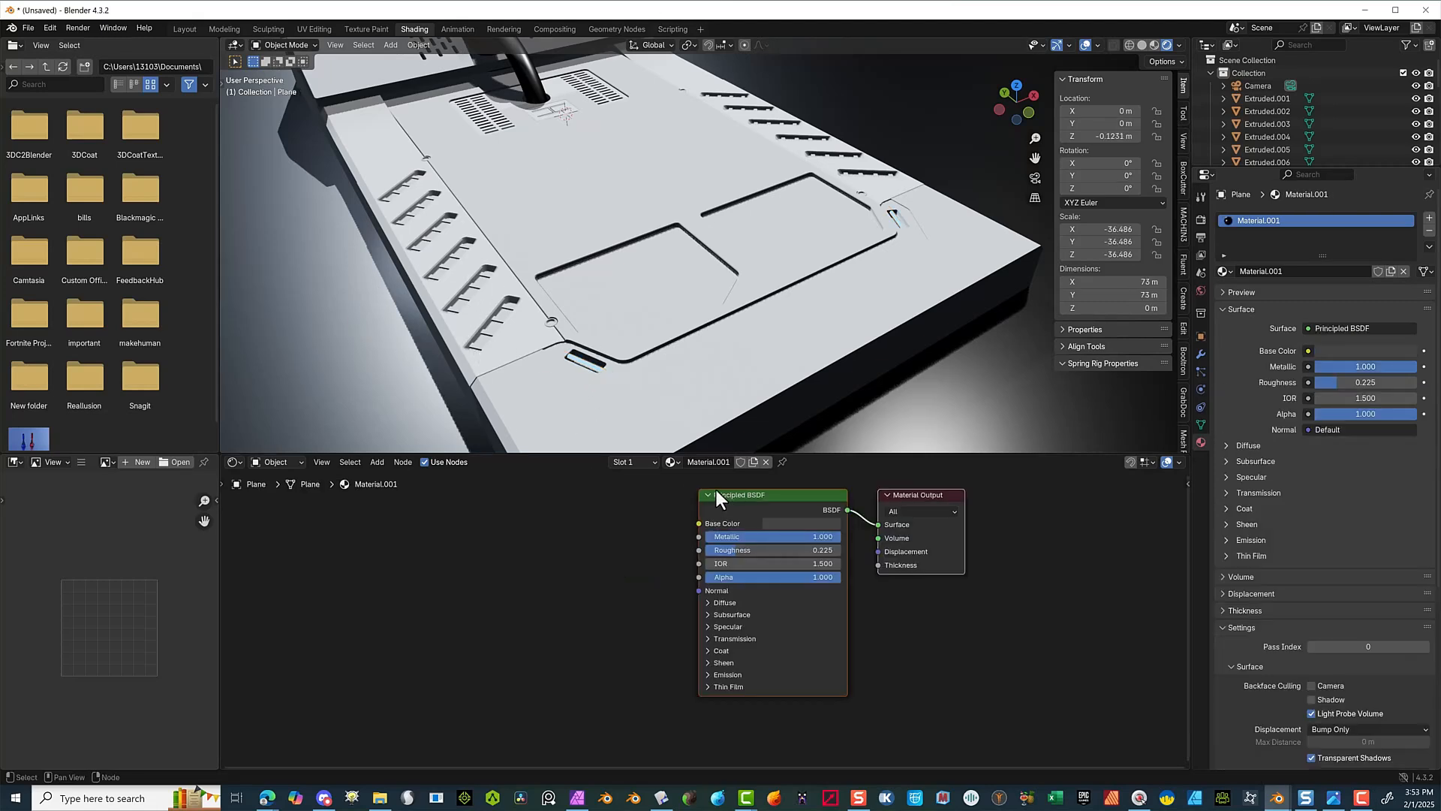
- In the Layout workspace, select the diagonal slot inserts, both recessed hatch panels, the hose base plate, the H-marked plate and both vent grilles
{"action": "left_click", "coordinate": [489, 328]}
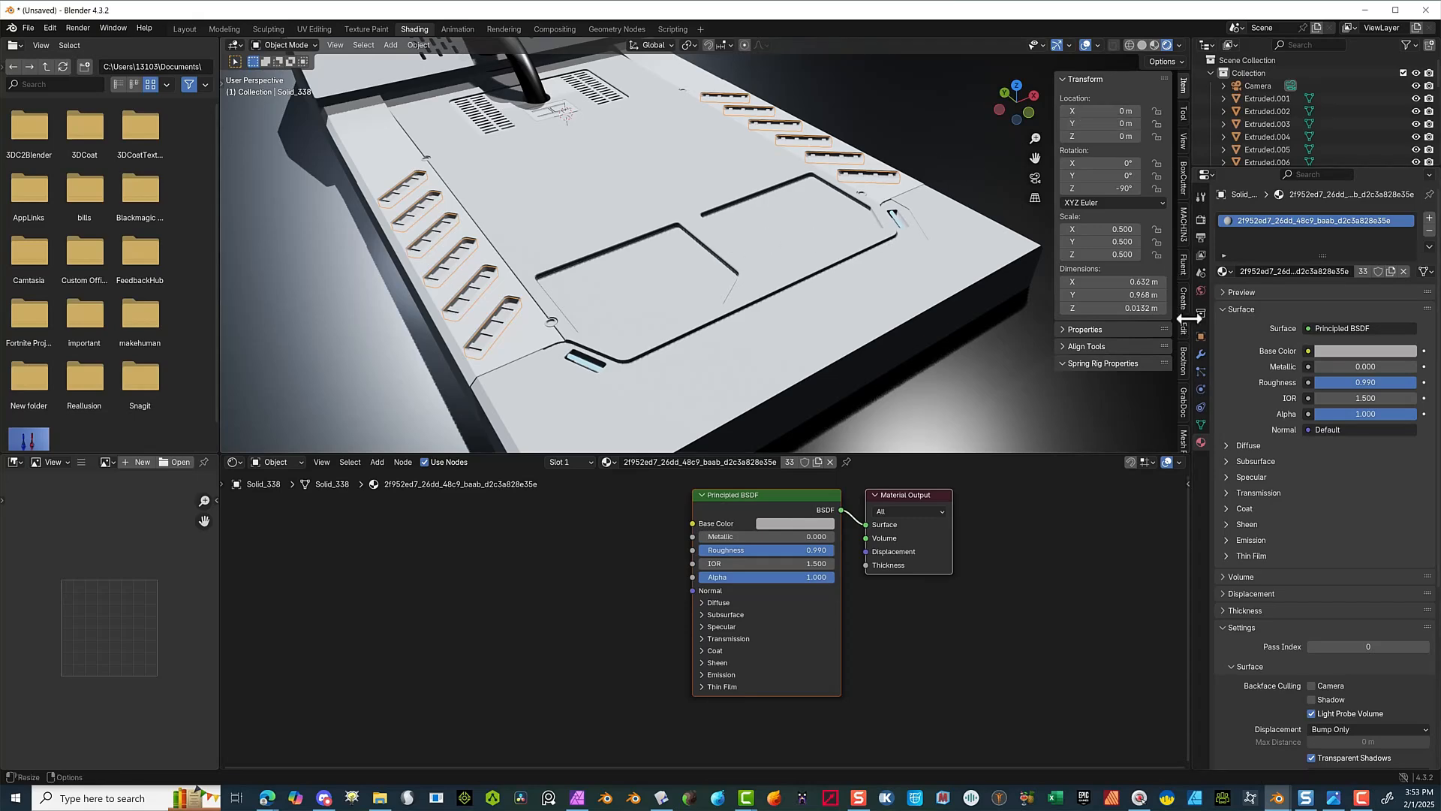
{"action": "left_click", "coordinate": [185, 28]}
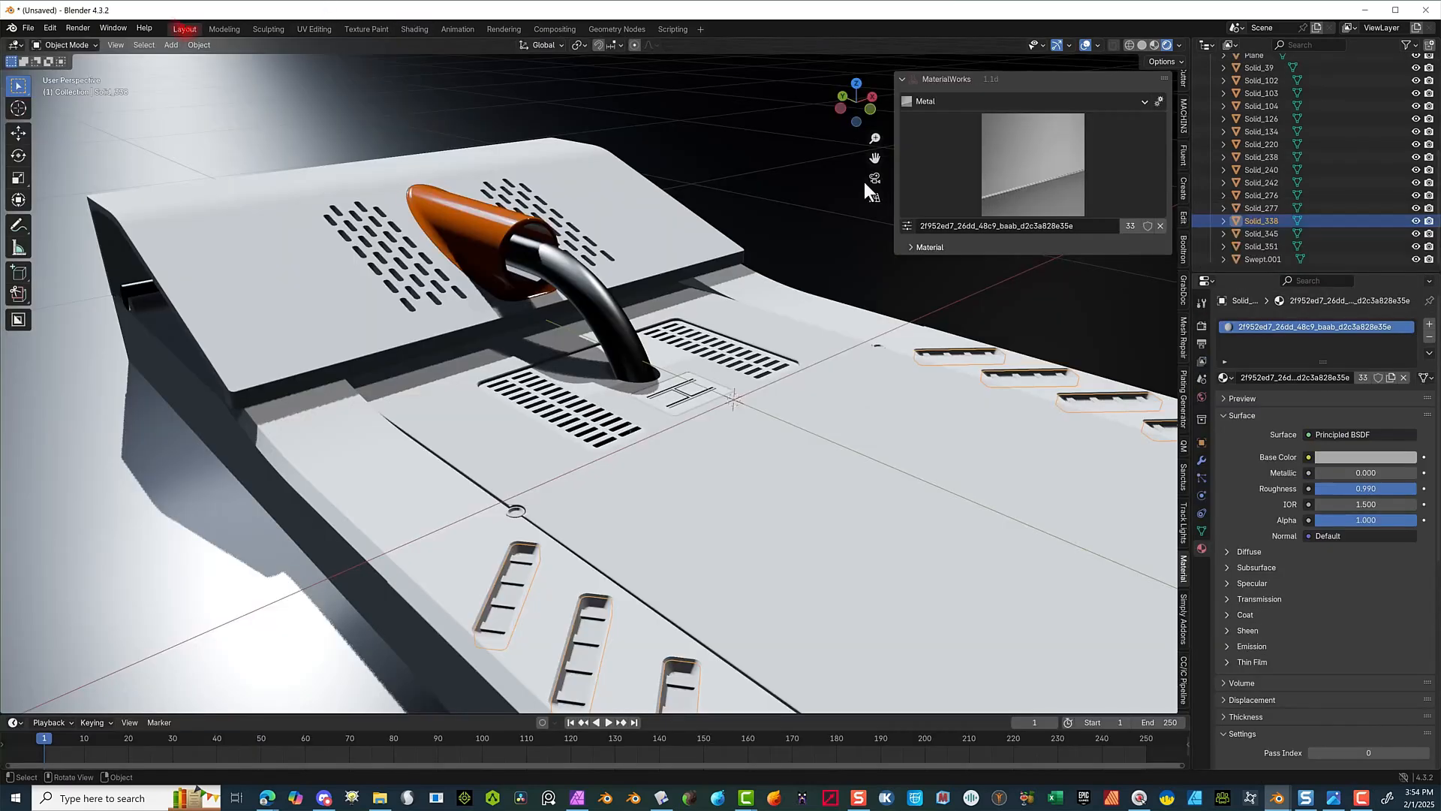
{"action": "mouse_move", "coordinate": [812, 436]}
{"action": "middle_mouse_down"}
{"action": "mouse_move", "coordinate": [791, 470]}
{"action": "mouse_move", "coordinate": [511, 470]}
{"action": "middle_mouse_up"}
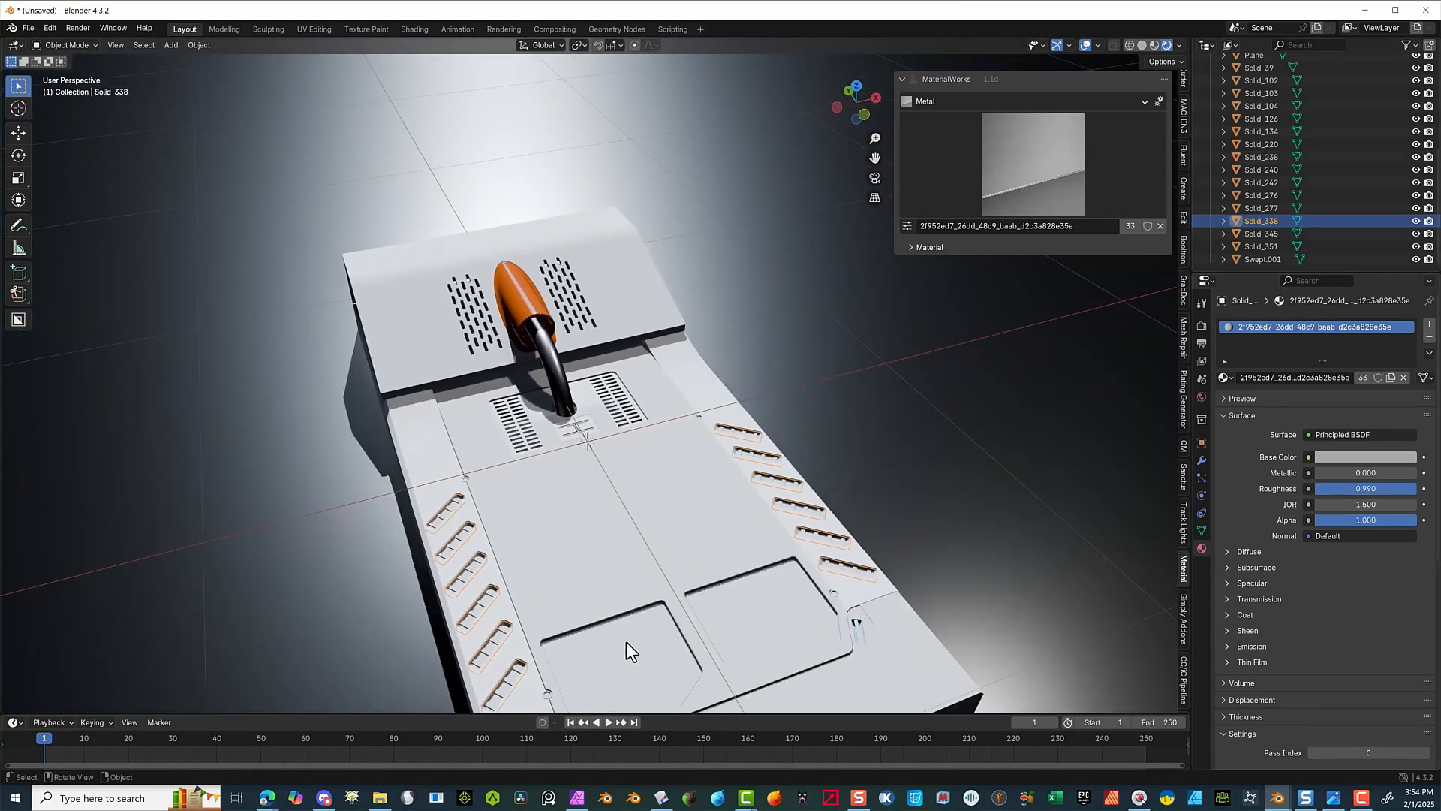
{"action": "left_click", "coordinate": [628, 642]}
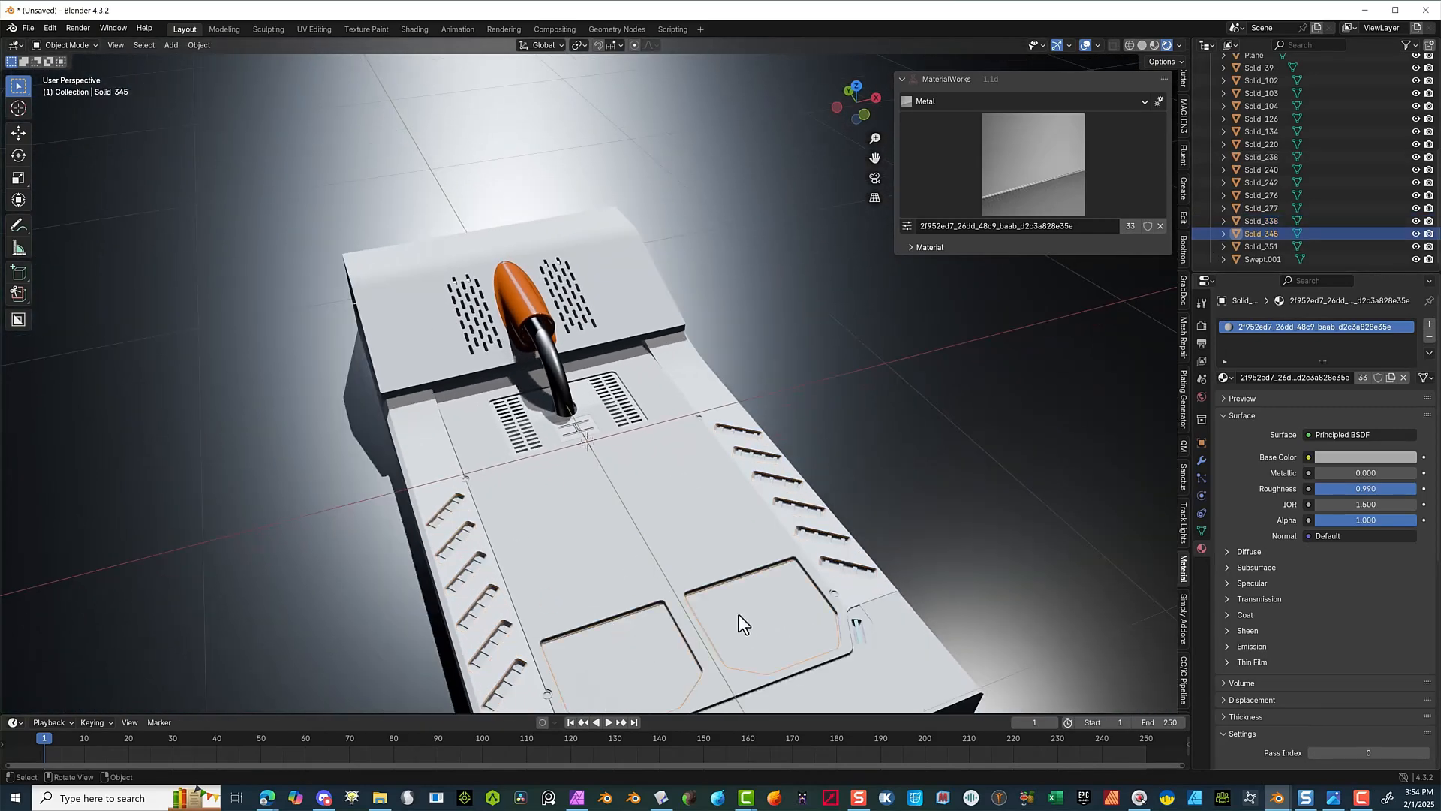
{"action": "left_click", "coordinate": [489, 642], "text": "shift"}
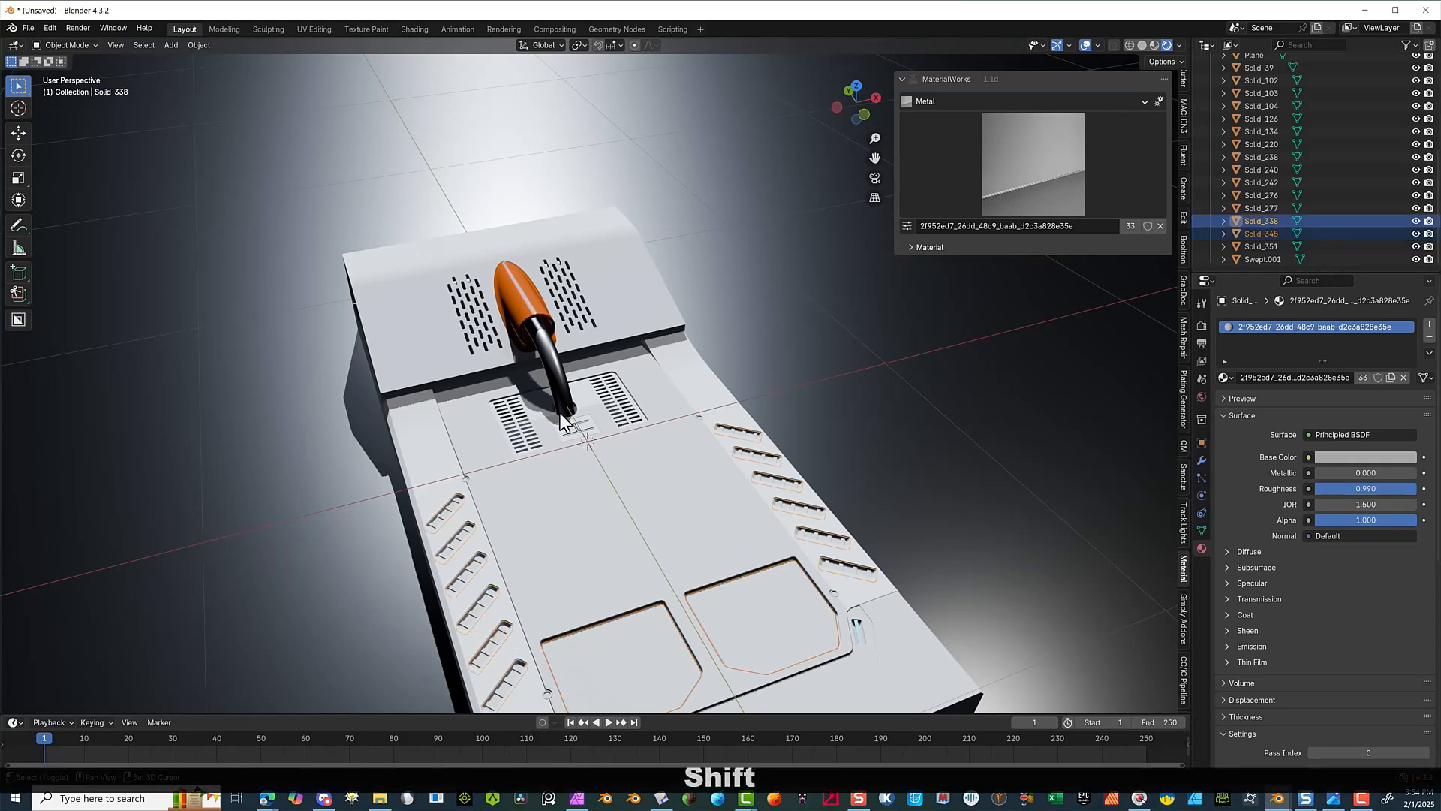
{"action": "scroll", "coordinate": [578, 416], "scroll_direction": "up", "scroll_amount": 3}
{"action": "left_click", "coordinate": [588, 423], "text": "shift"}
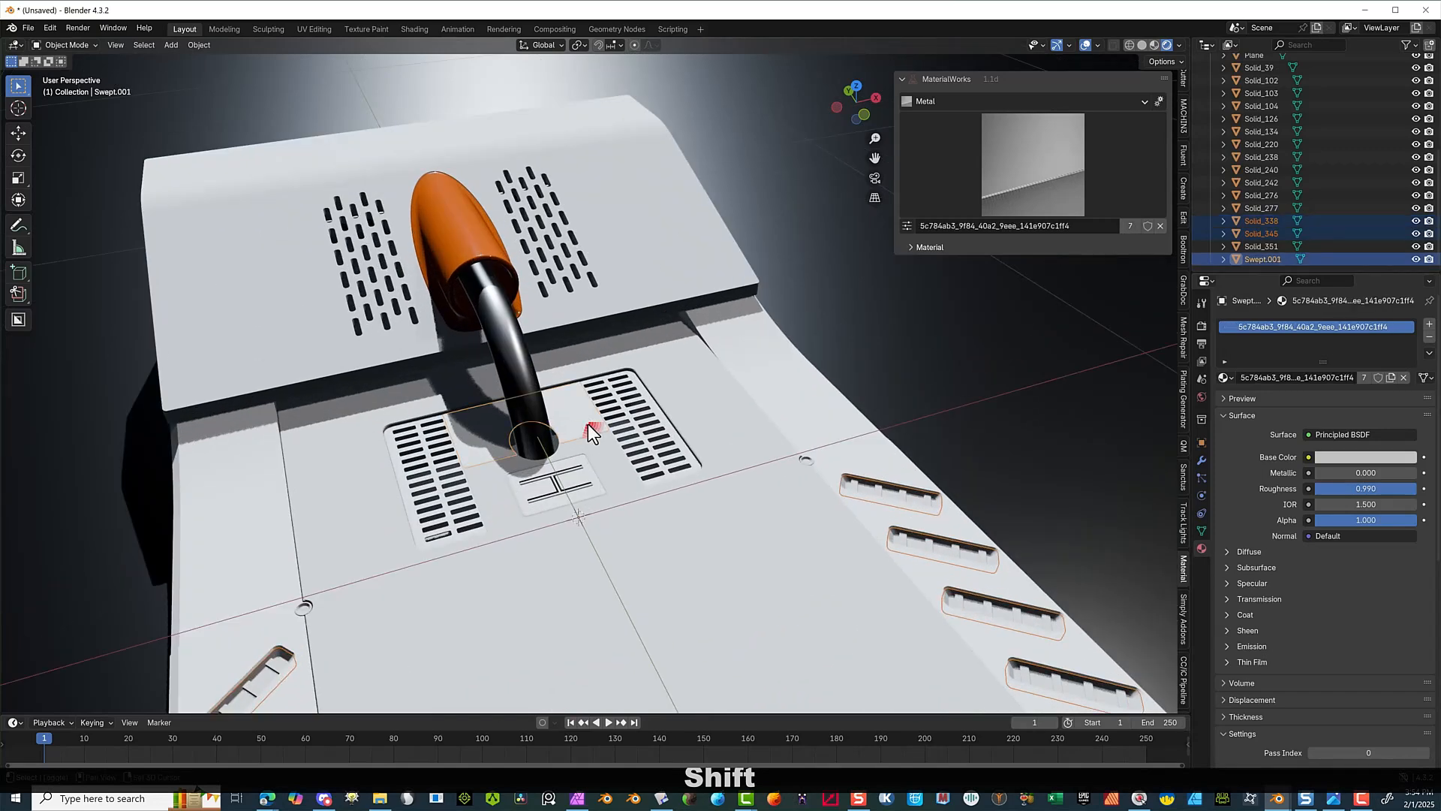
{"action": "left_click", "coordinate": [620, 454], "text": "shift"}
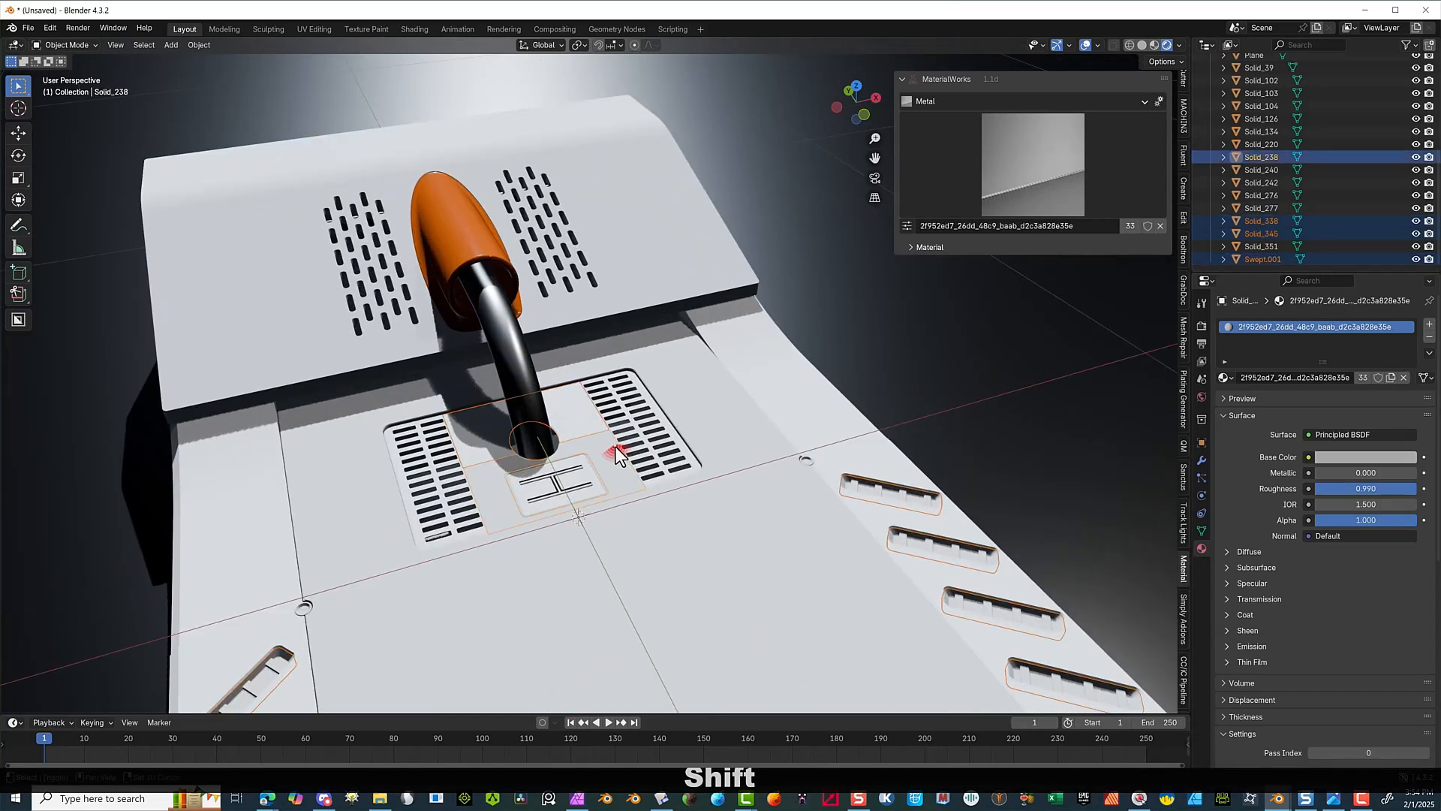
{"action": "left_click", "coordinate": [590, 450], "text": "shift"}
{"action": "left_click", "coordinate": [442, 490], "text": "shift"}
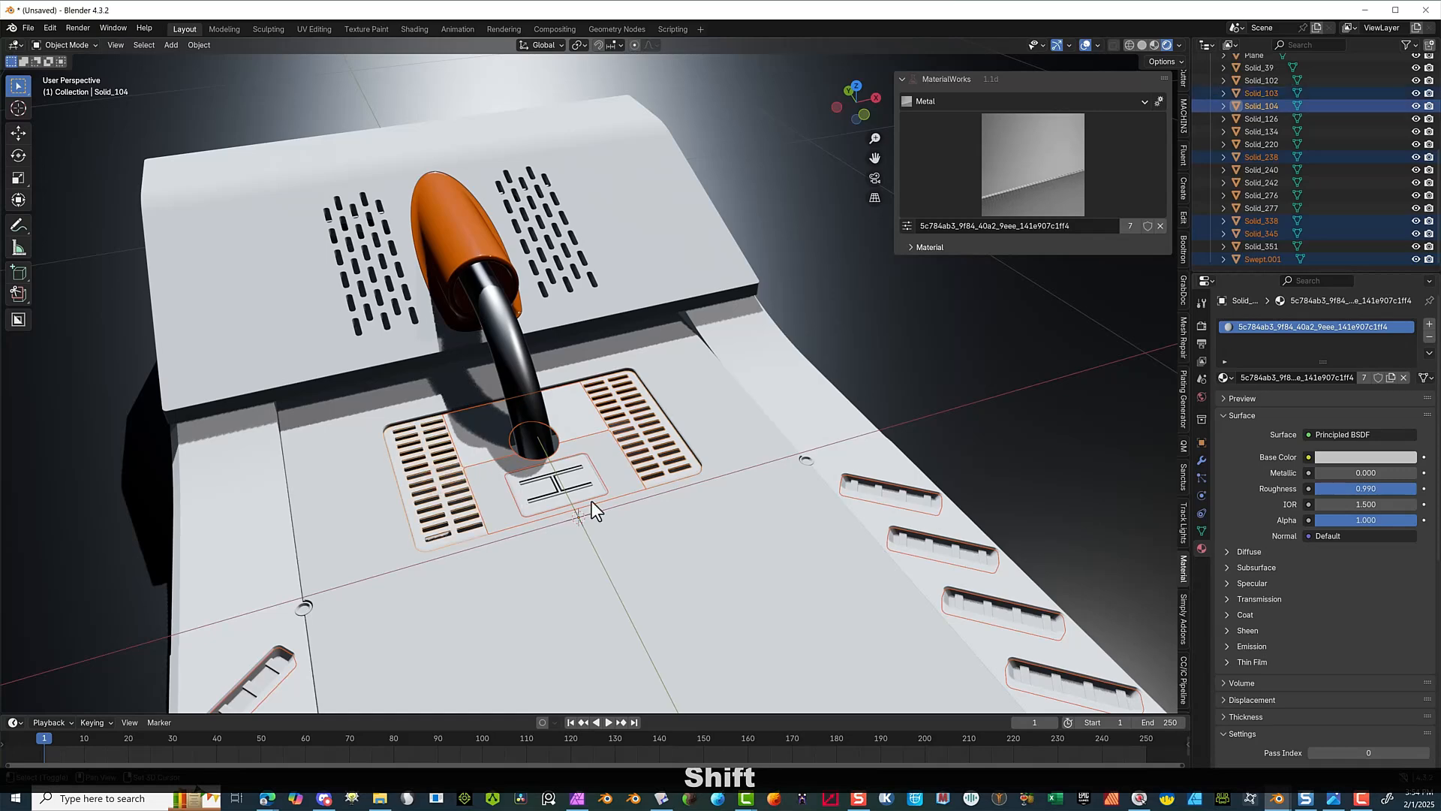
- Remove the active vent grille's imported material slot and apply Polished Aluminium from the Metal category
{"action": "scroll", "coordinate": [642, 437], "scroll_direction": "down", "scroll_amount": 3}
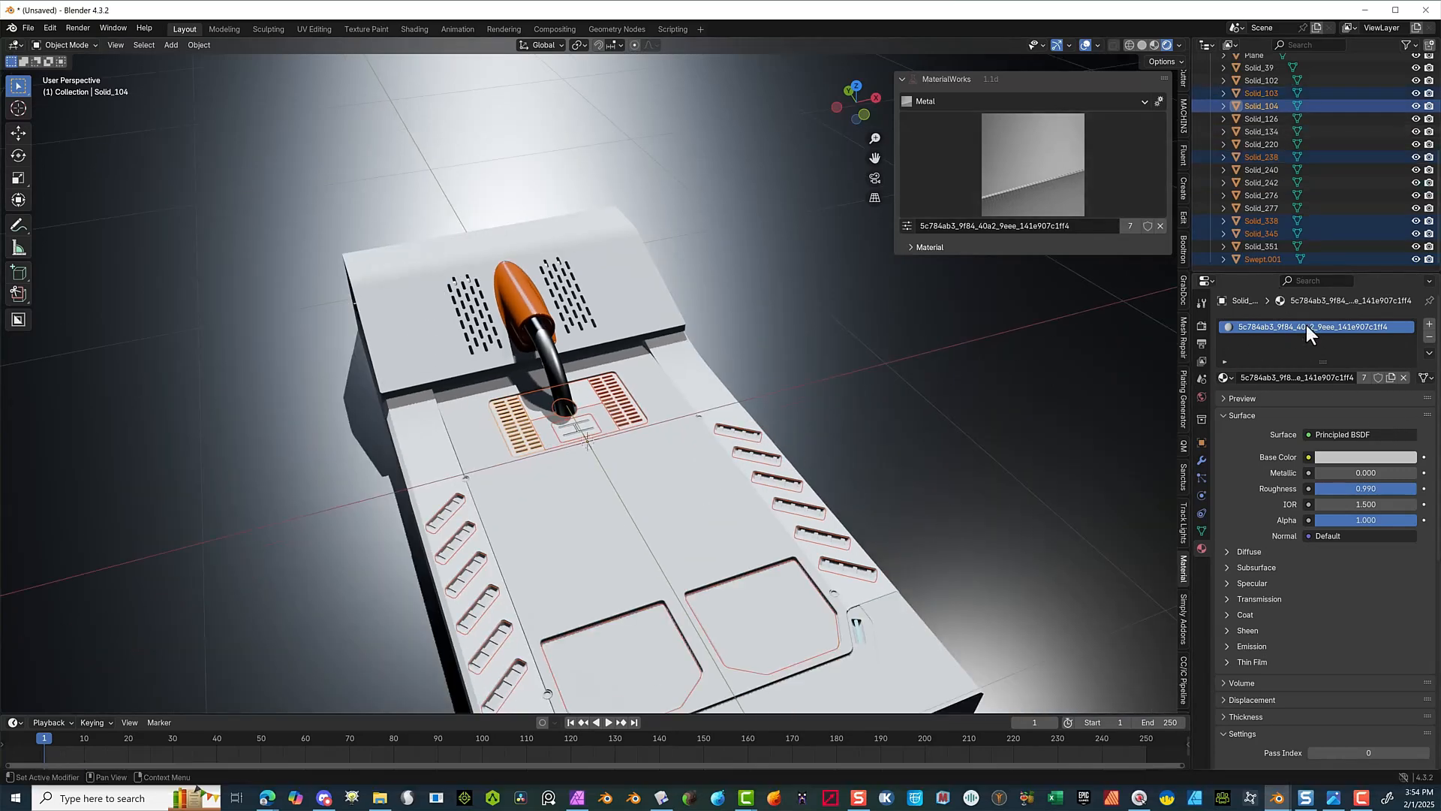
{"action": "left_click", "coordinate": [1430, 337]}
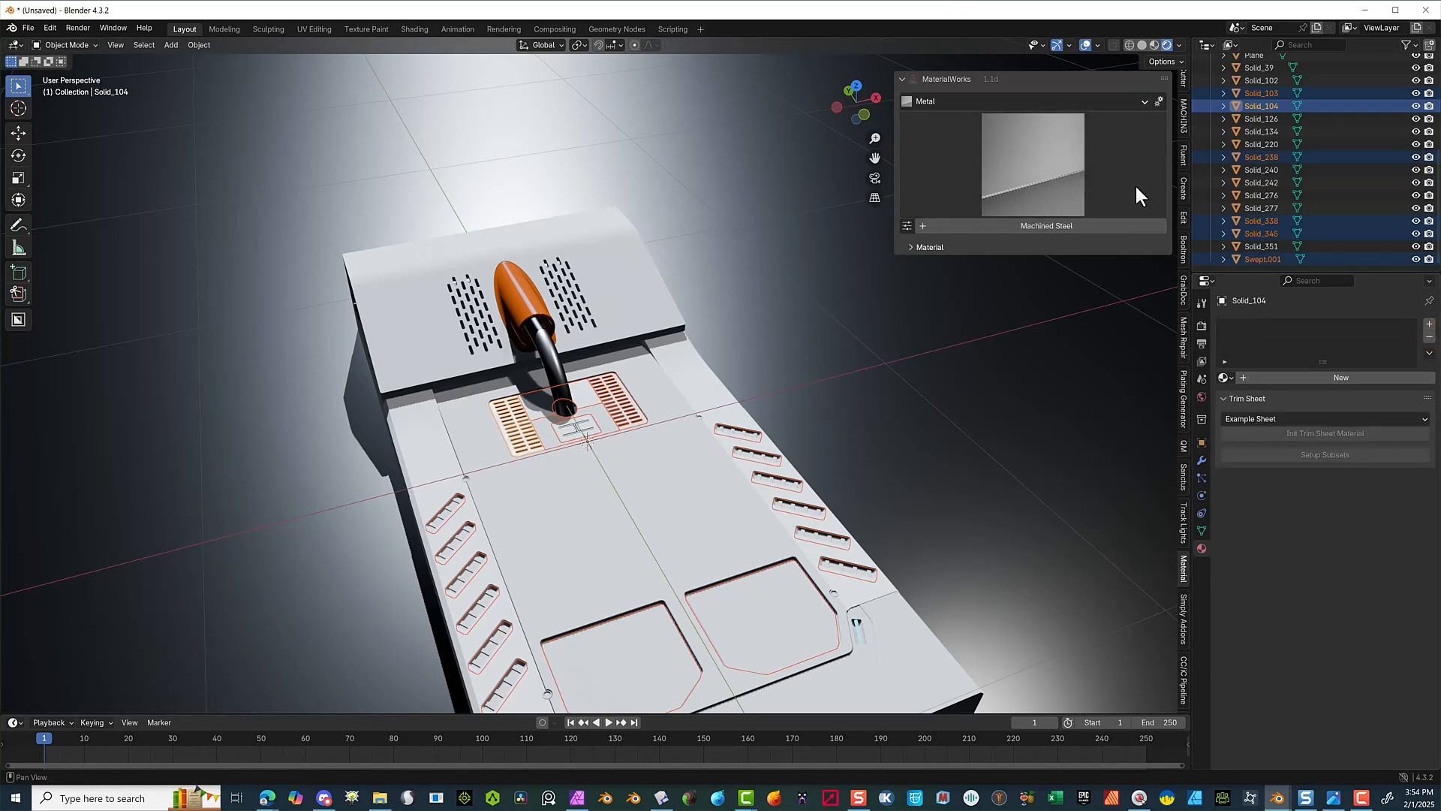
{"action": "left_click", "coordinate": [1034, 165]}
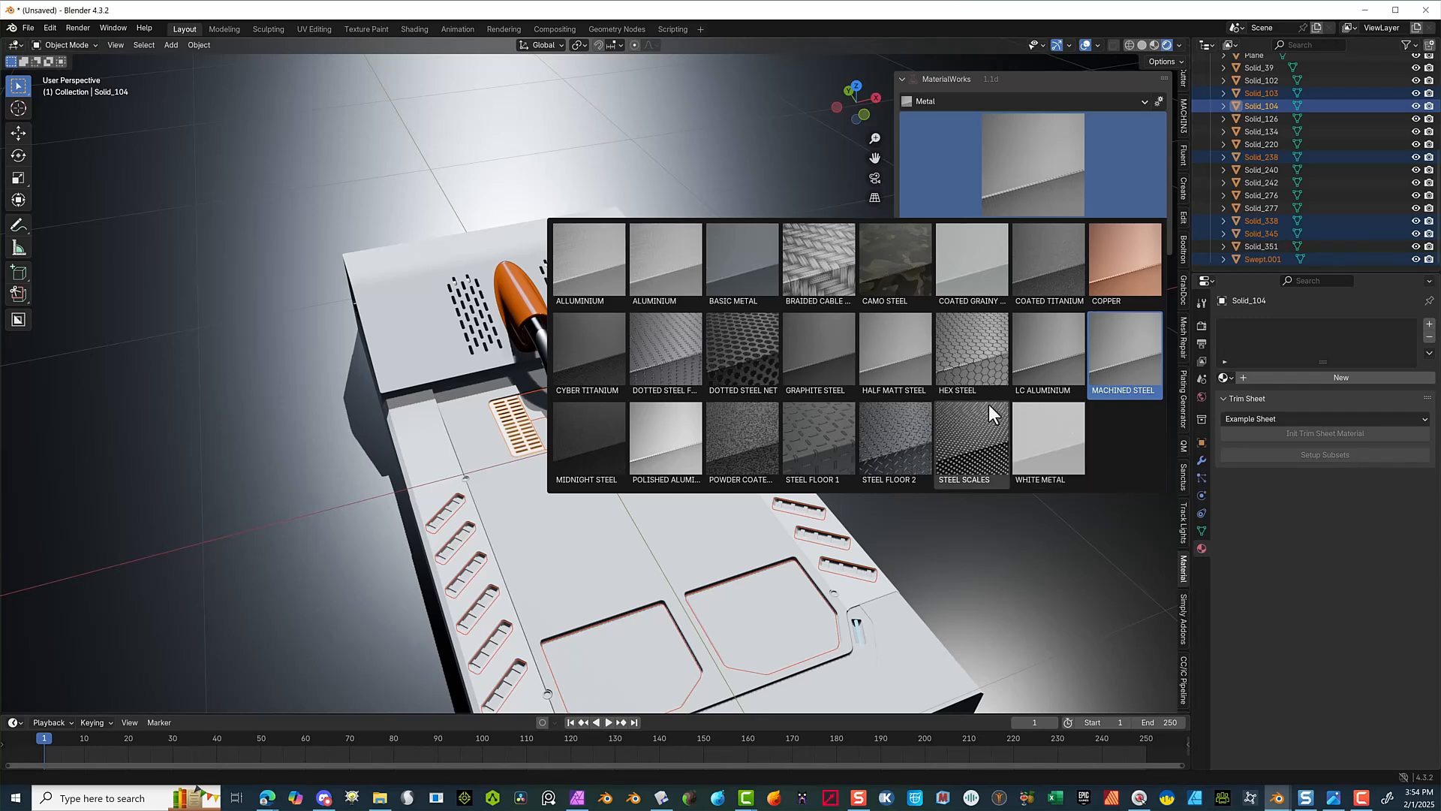
{"action": "left_click", "coordinate": [663, 432]}
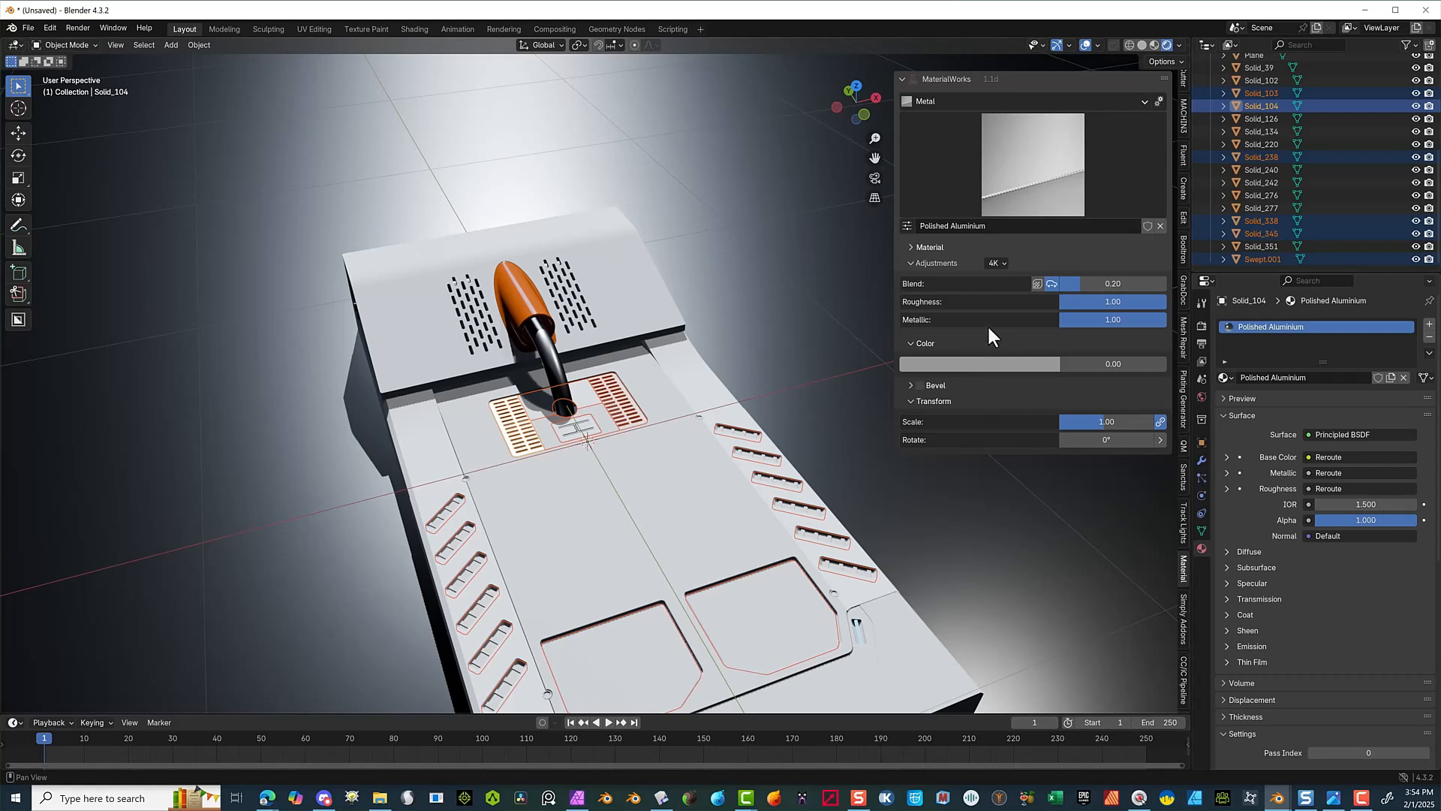
- Set the vent grille's Polished Aluminium color strength to 10 and tint it bright orange
{"action": "left_click", "coordinate": [1063, 365]}
{"action": "type", "text": "1"}
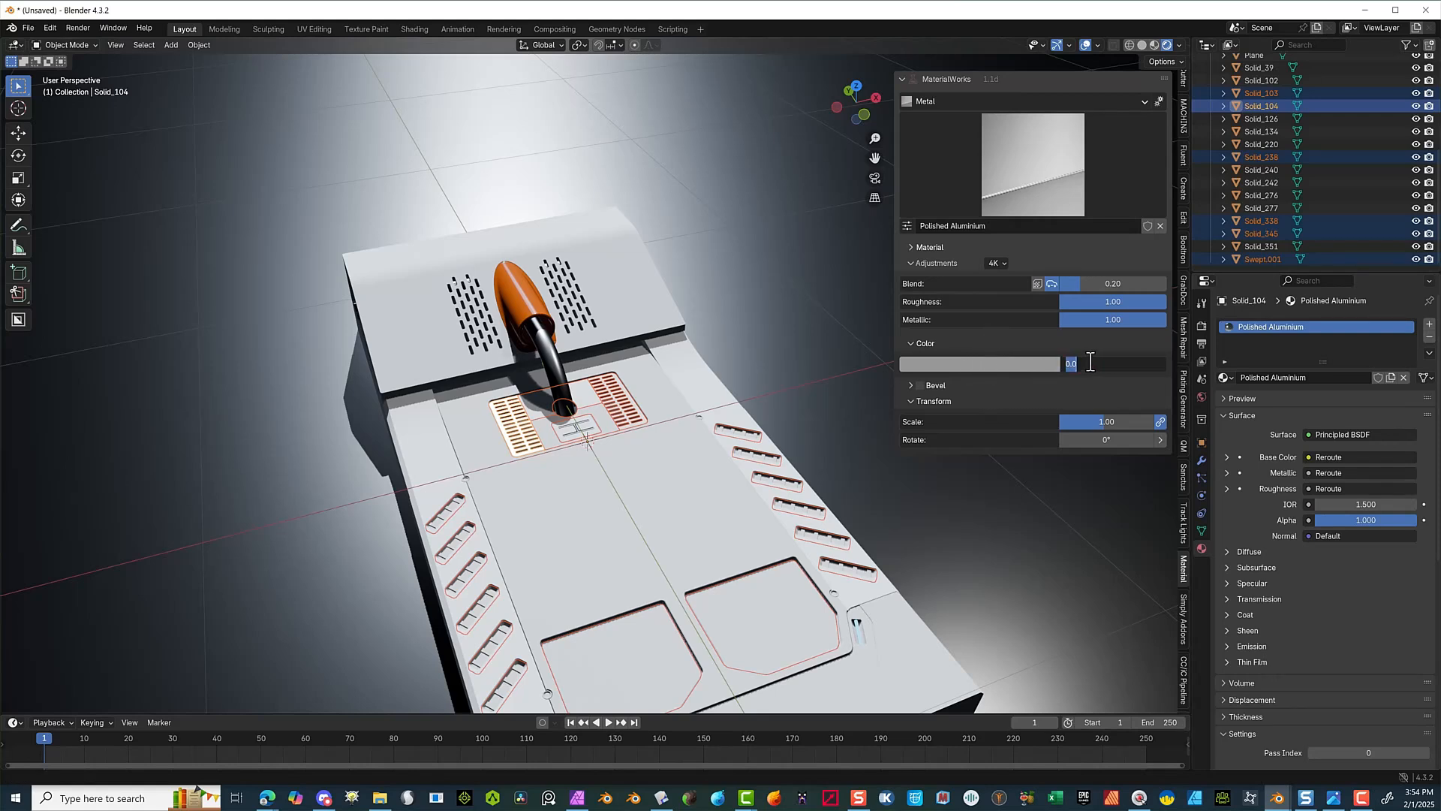
{"action": "type", "text": "0"}
{"action": "key", "text": "Return"}
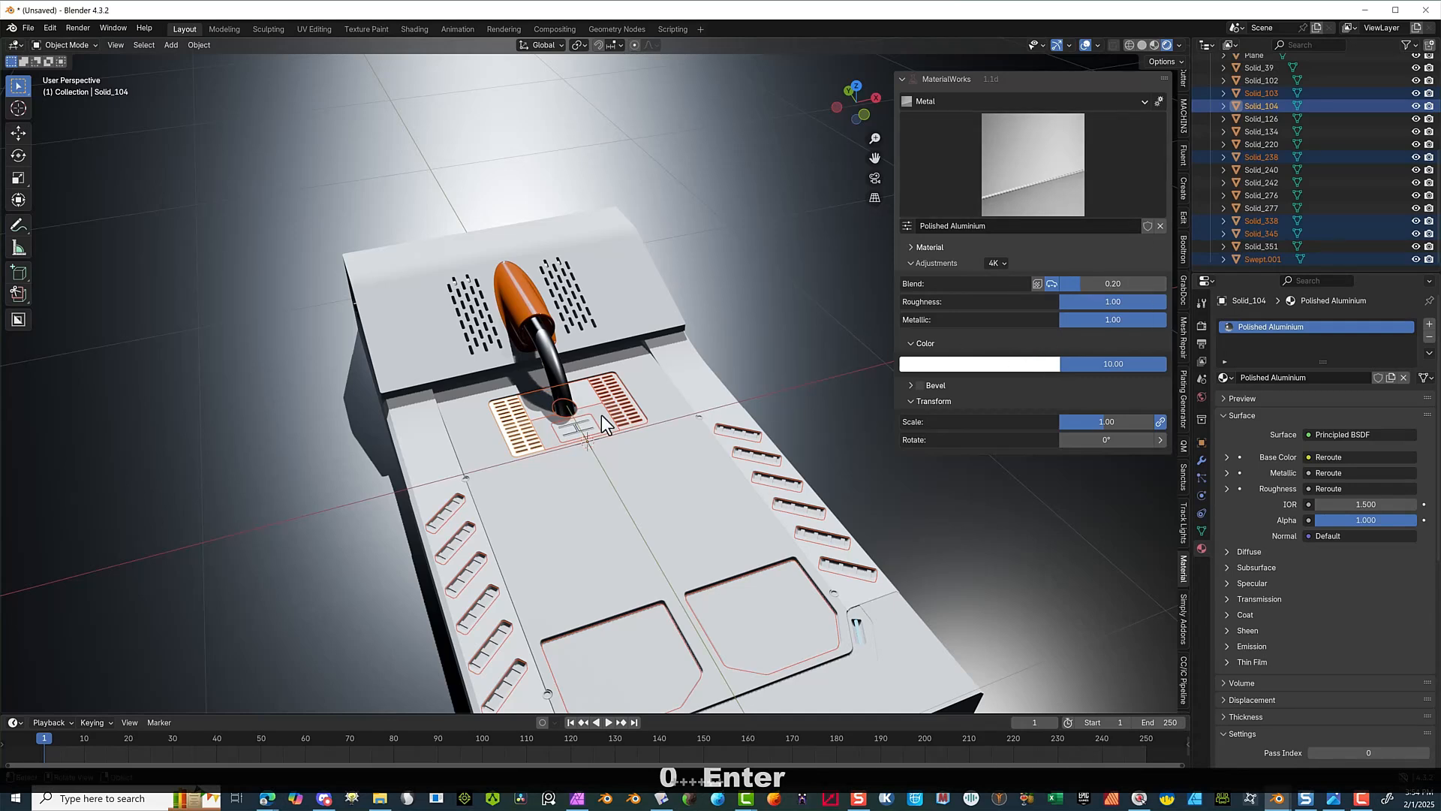
{"action": "left_click", "coordinate": [1019, 365]}
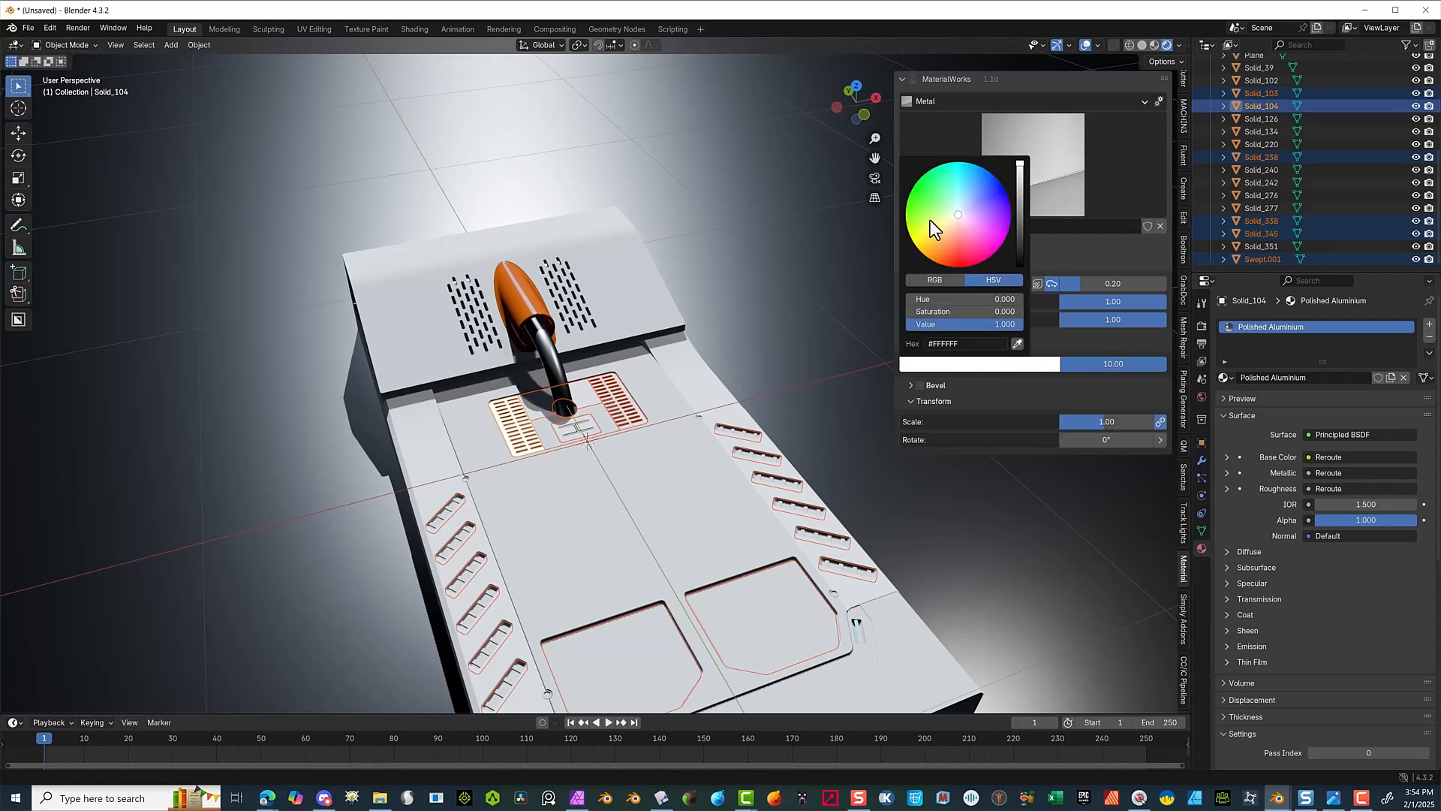
{"action": "mouse_move", "coordinate": [930, 219]}
{"action": "left_mouse_down"}
{"action": "mouse_move", "coordinate": [936, 257]}
{"action": "mouse_move", "coordinate": [917, 283]}
{"action": "left_mouse_up"}
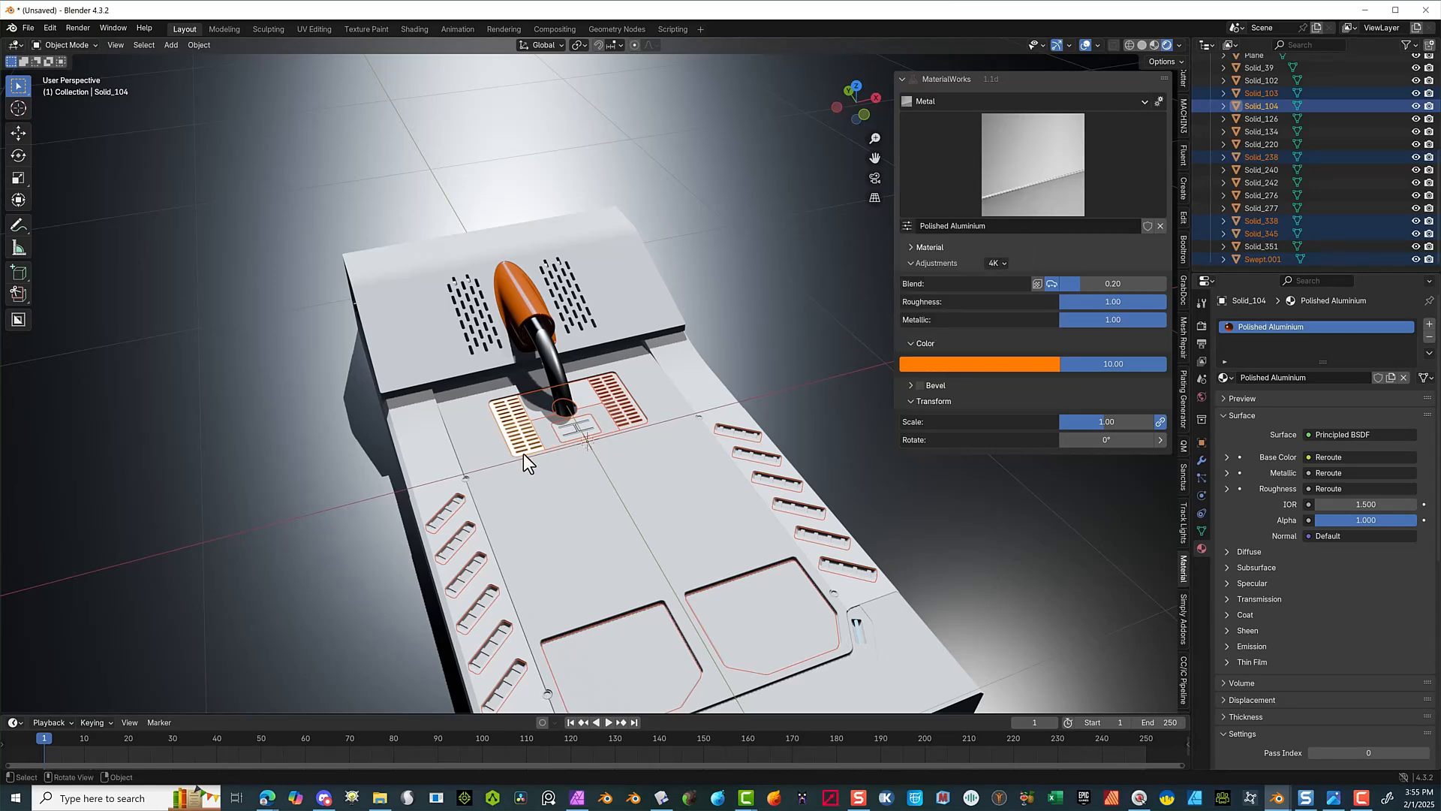
- Set the texture scale of the vent grille's orange Polished Aluminium to 12 and check the surface grain up close
{"action": "scroll", "coordinate": [509, 460], "scroll_direction": "up", "scroll_amount": 3}
{"action": "middle_click_drag", "start_coordinate": [509, 460], "coordinate": [455, 503]}
{"action": "scroll", "coordinate": [211, 543], "scroll_direction": "up", "scroll_amount": 2}
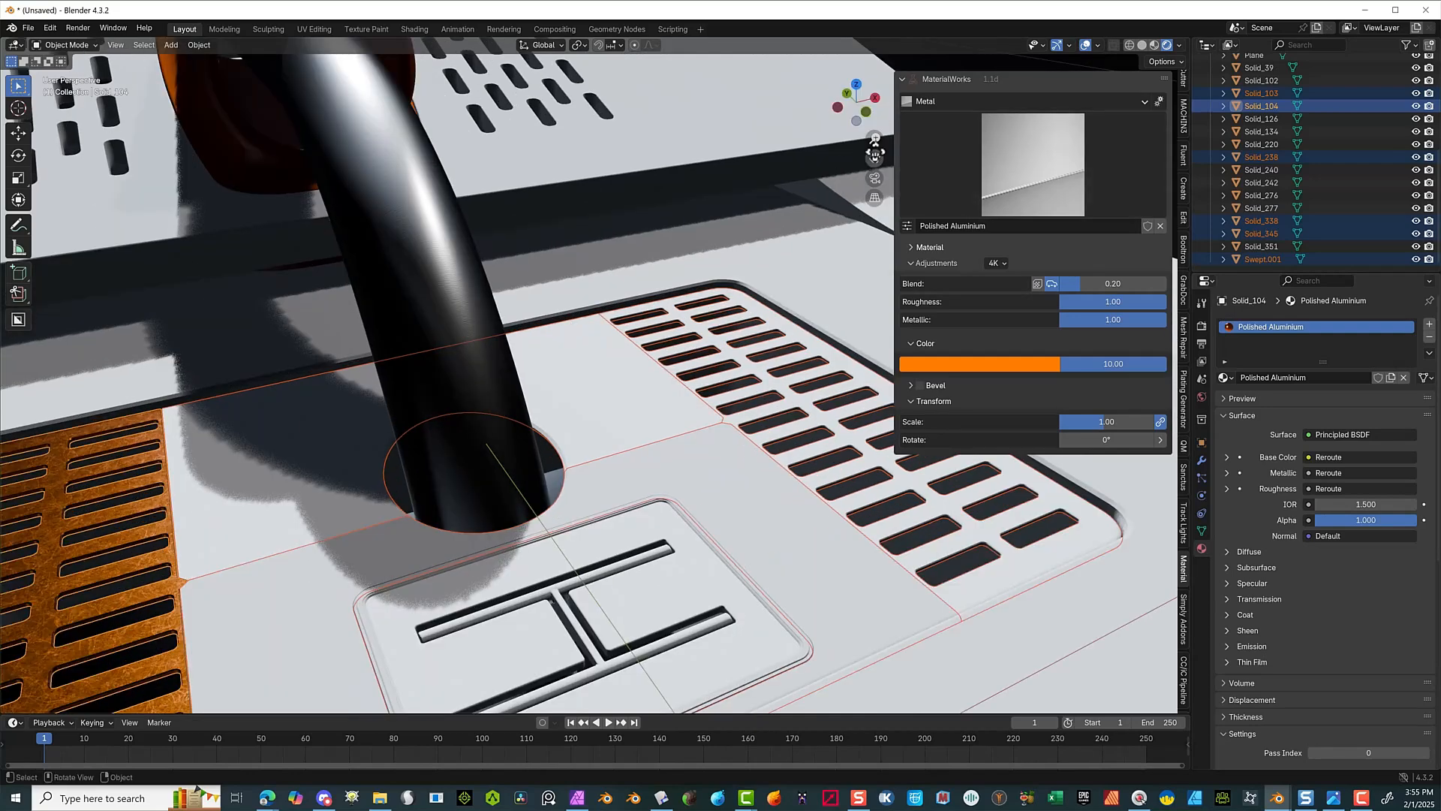
{"action": "left_click_drag", "start_coordinate": [875, 155], "coordinate": [1117, 0]}
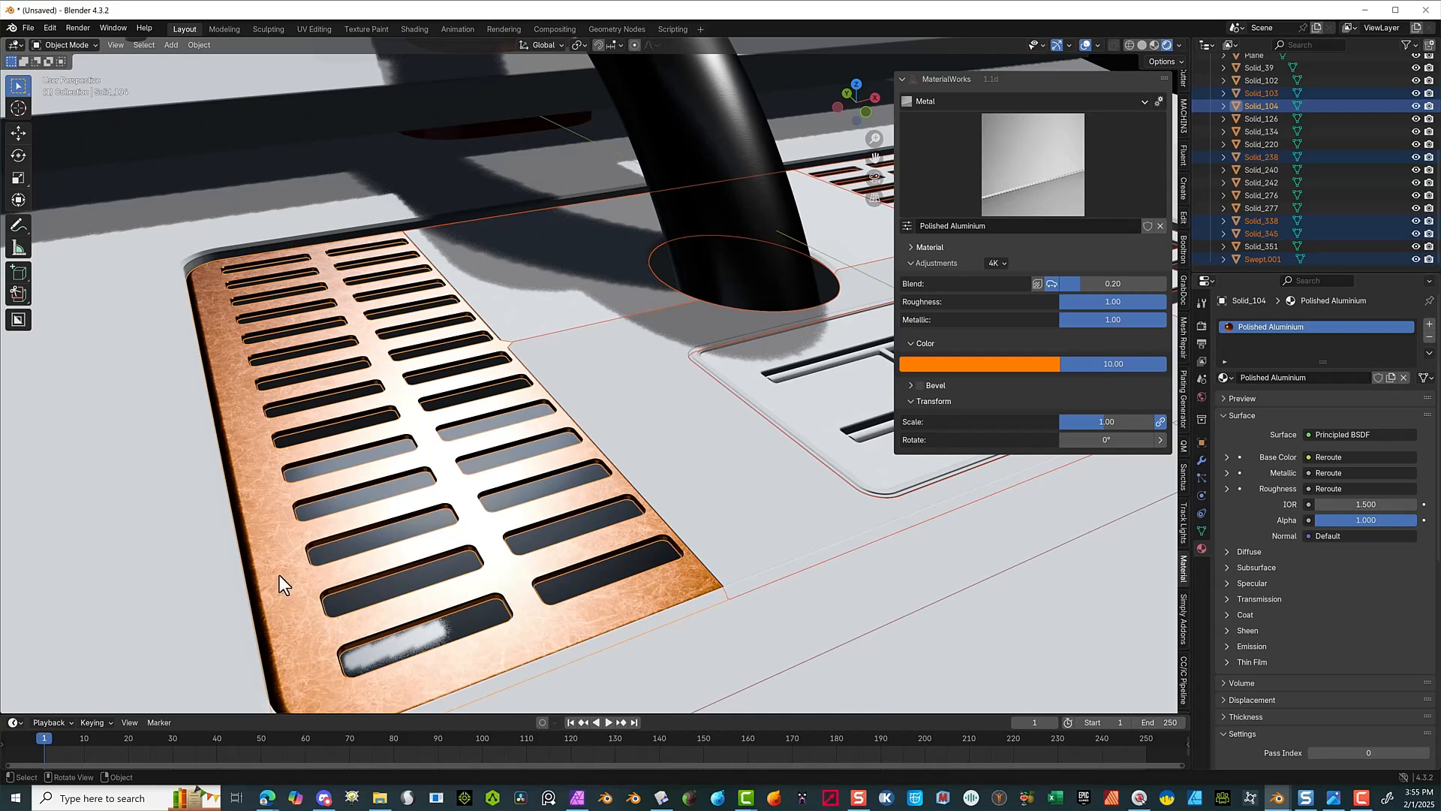
{"action": "left_click", "coordinate": [1115, 421]}
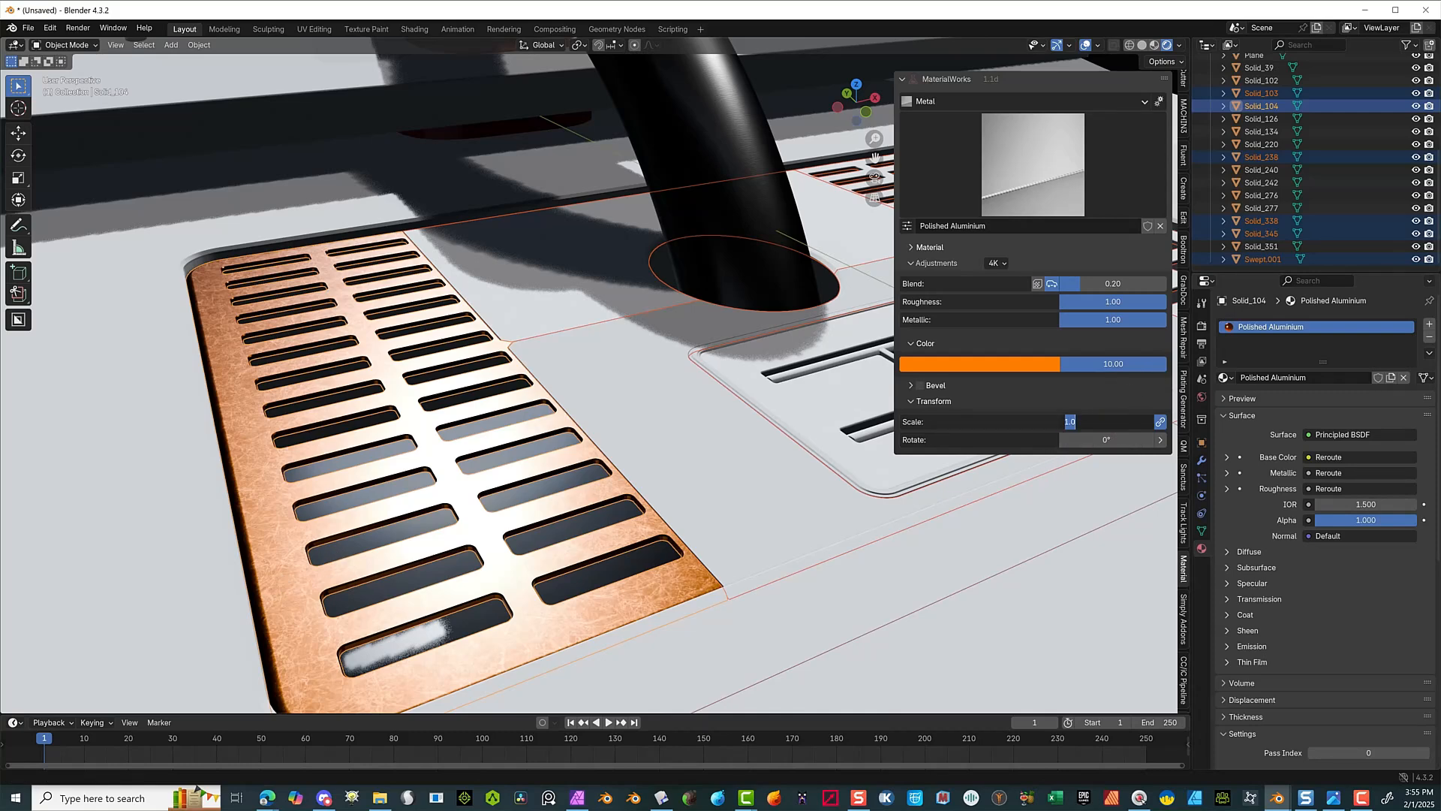
{"action": "type", "text": "12"}
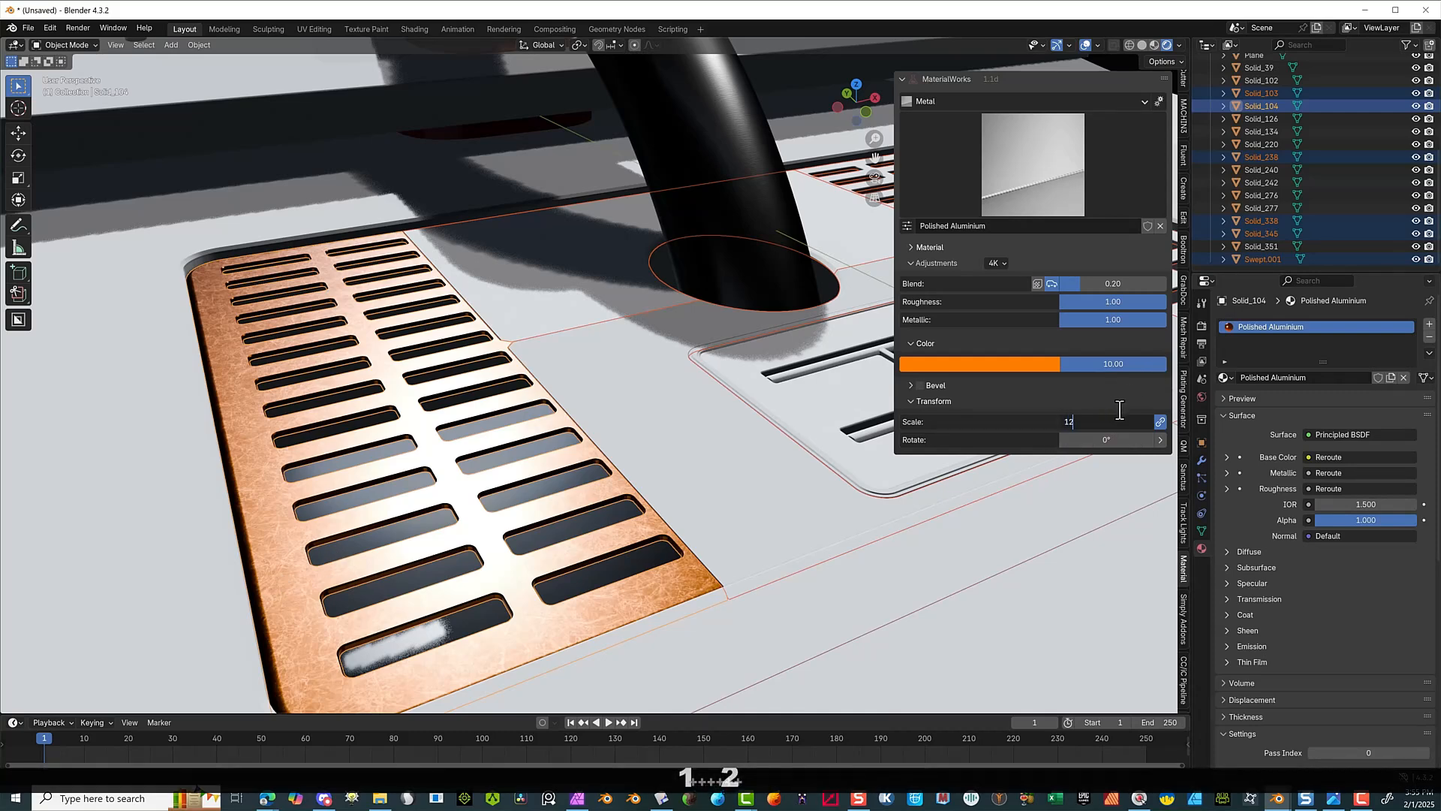
{"action": "key", "text": "Return"}
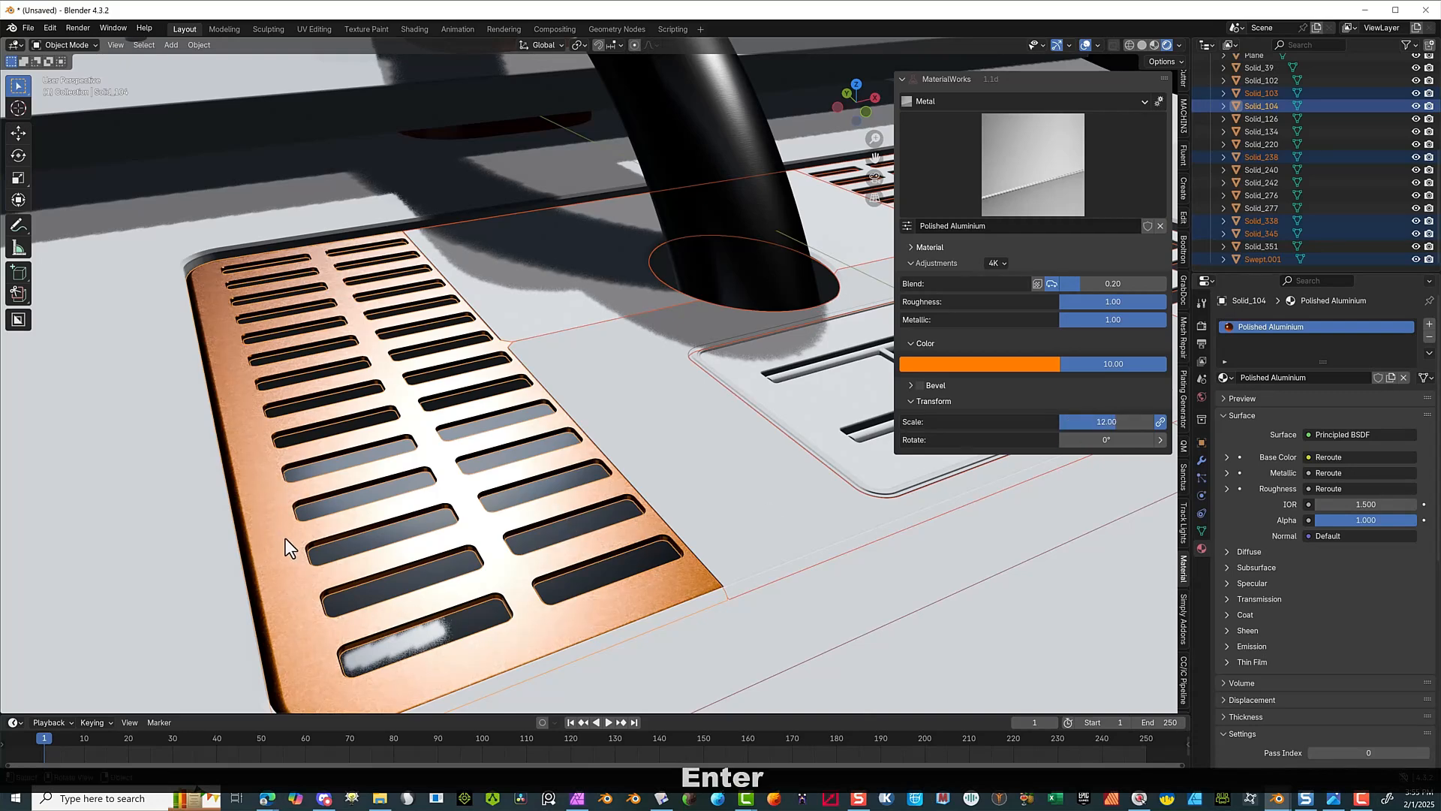
{"action": "scroll", "coordinate": [358, 478], "scroll_direction": "down", "scroll_amount": 5}
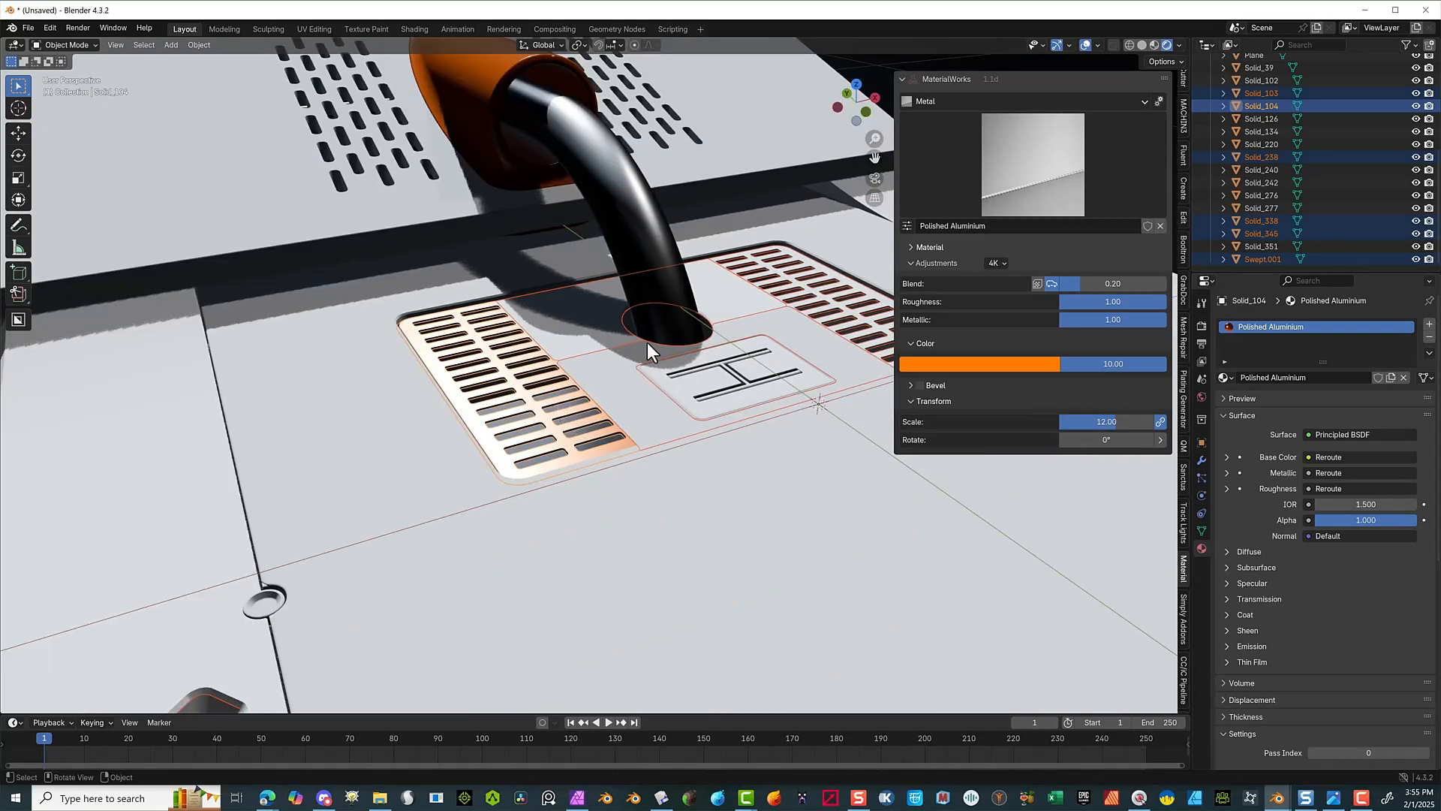
- In the Shading workspace, remove the imported material slots from the H-marked plate, the hose base plate and the untextured vent grille
{"action": "left_click", "coordinate": [587, 391]}
{"action": "scroll", "coordinate": [642, 390], "scroll_direction": "down", "scroll_amount": 5}
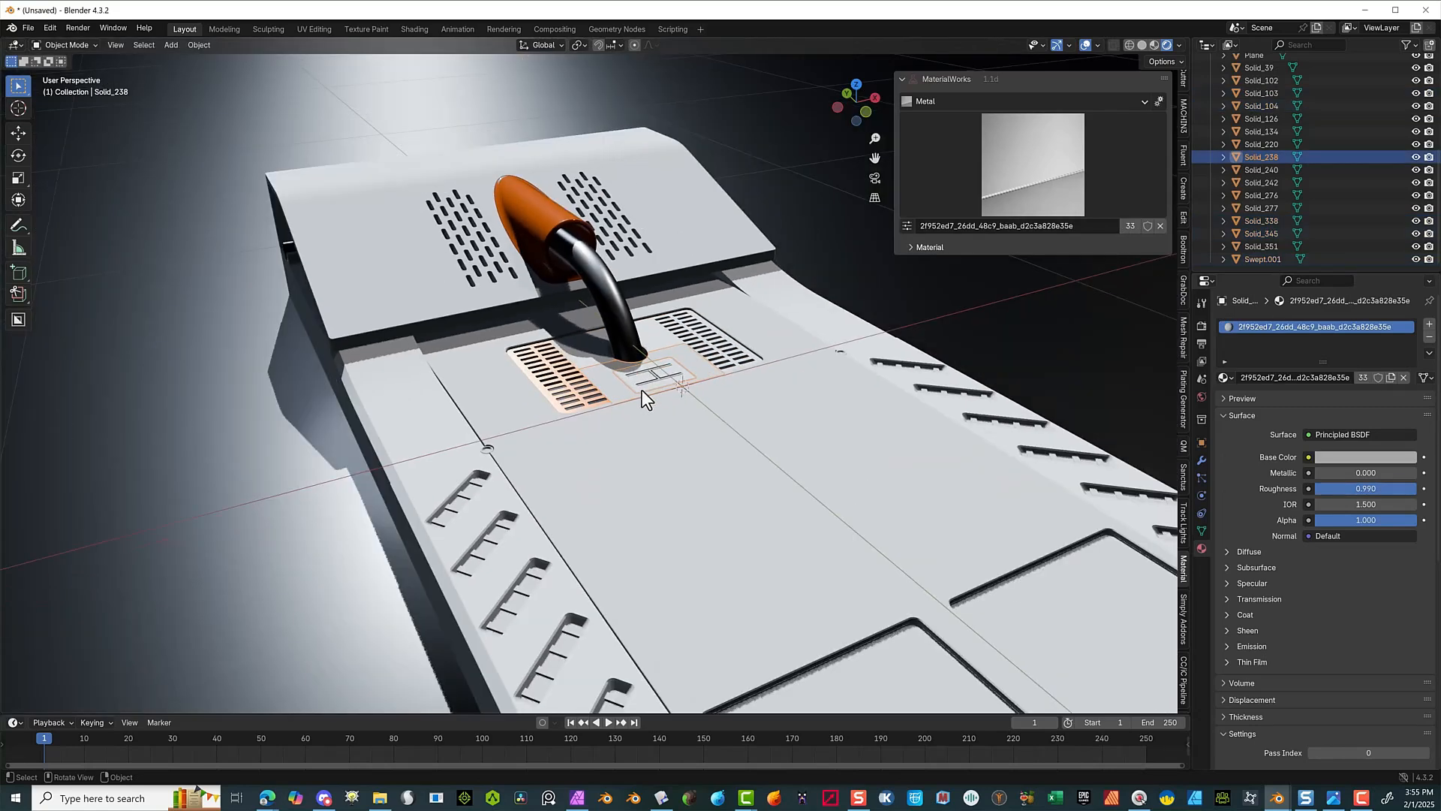
{"action": "left_click", "coordinate": [565, 393]}
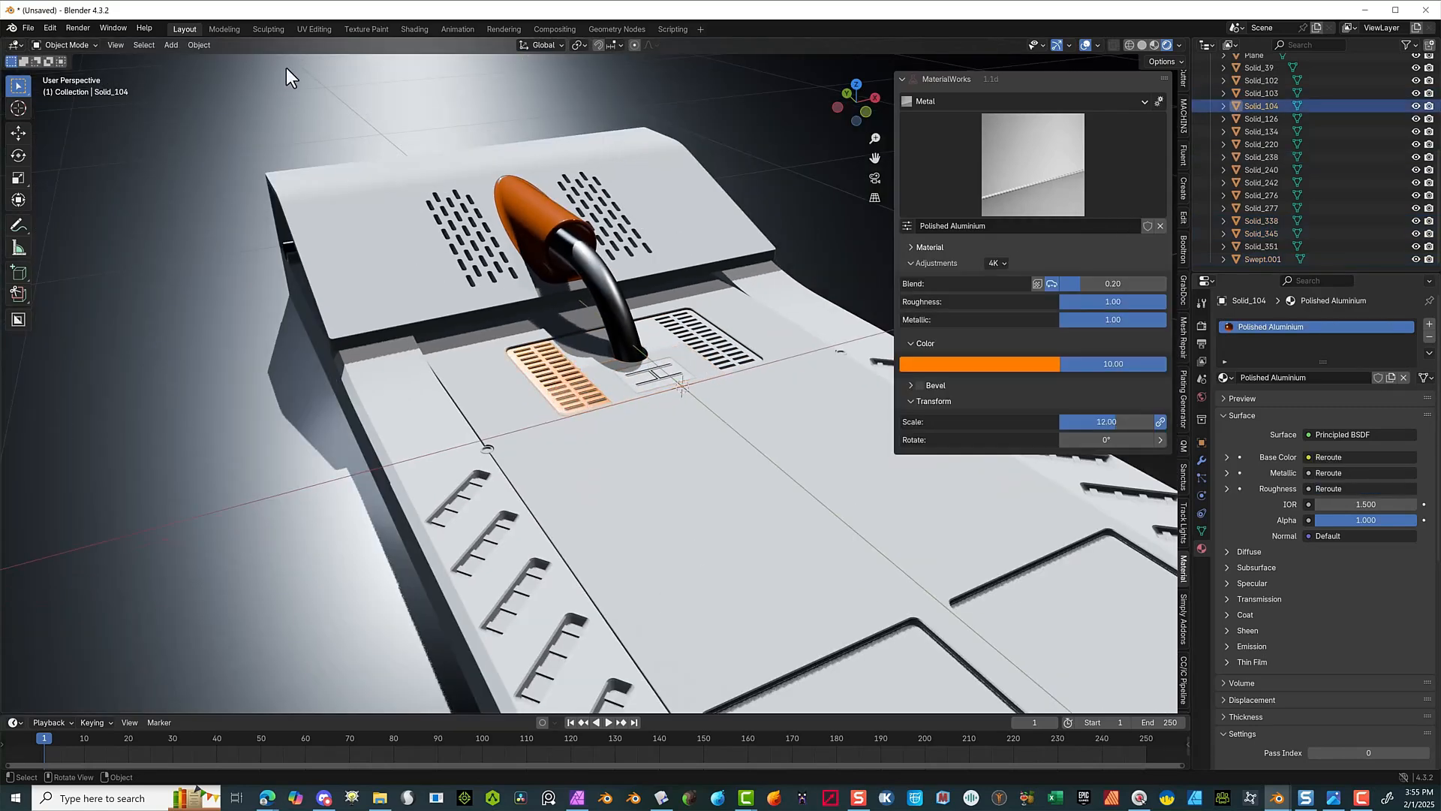
{"action": "left_click", "coordinate": [415, 29]}
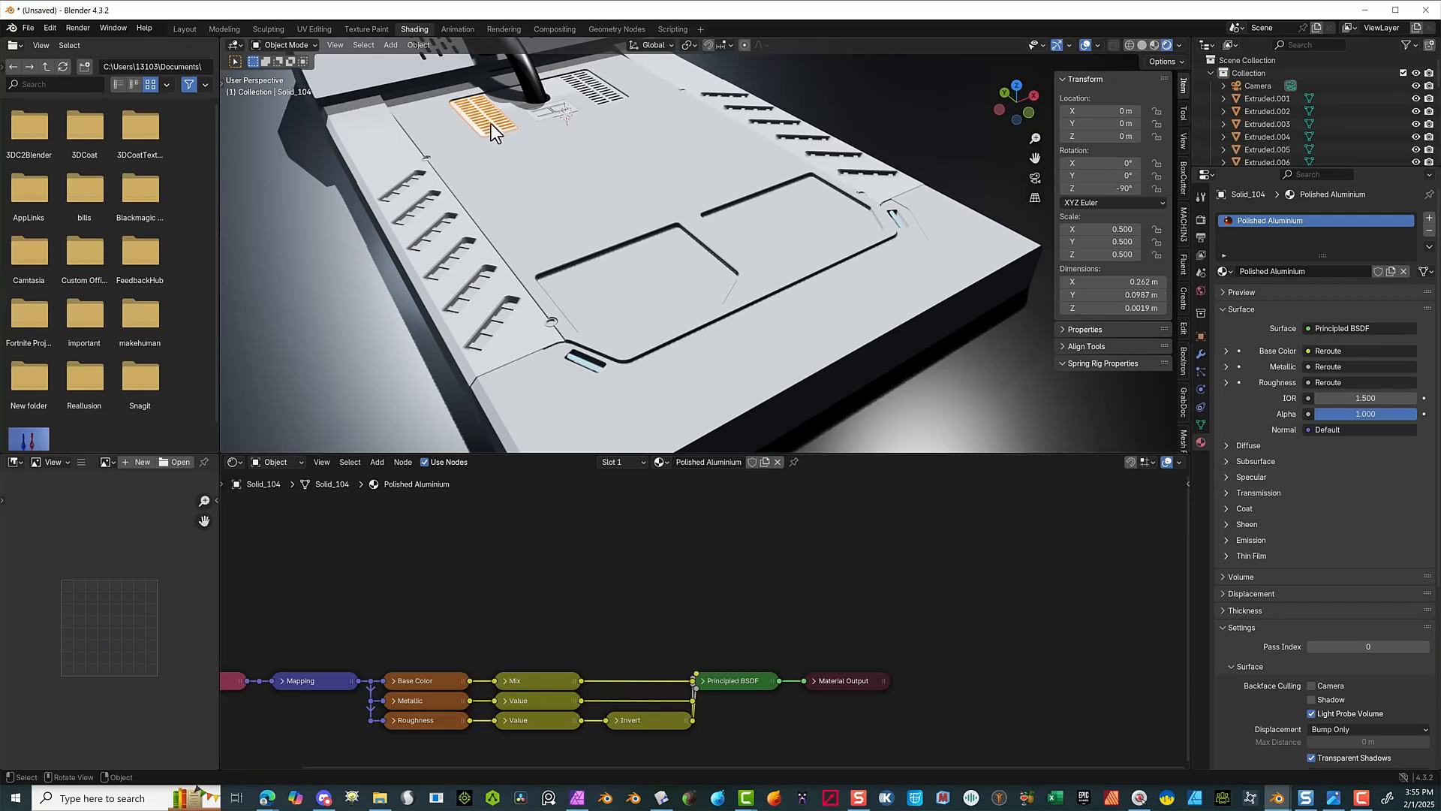
{"action": "left_click", "coordinate": [575, 102]}
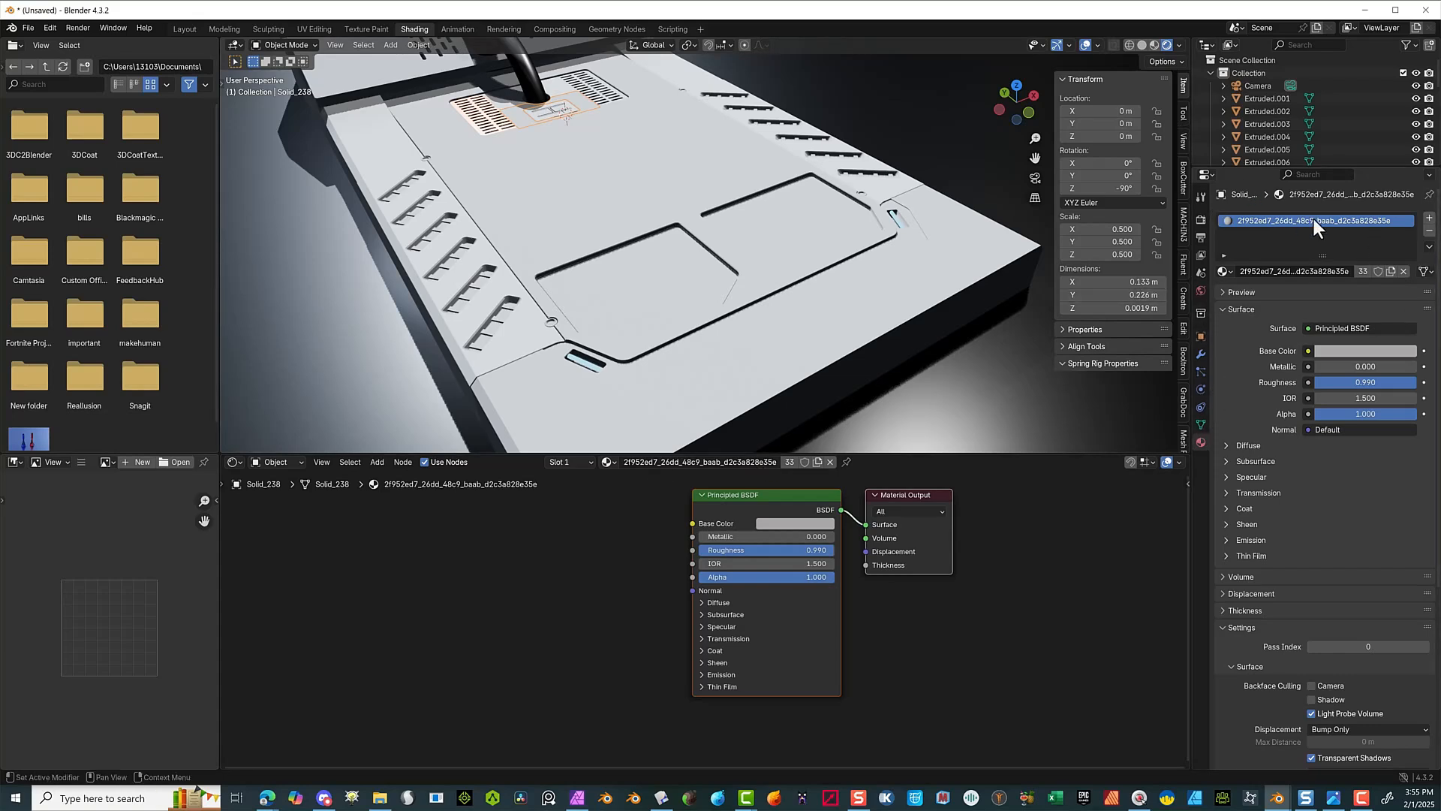
{"action": "left_click", "coordinate": [1429, 230]}
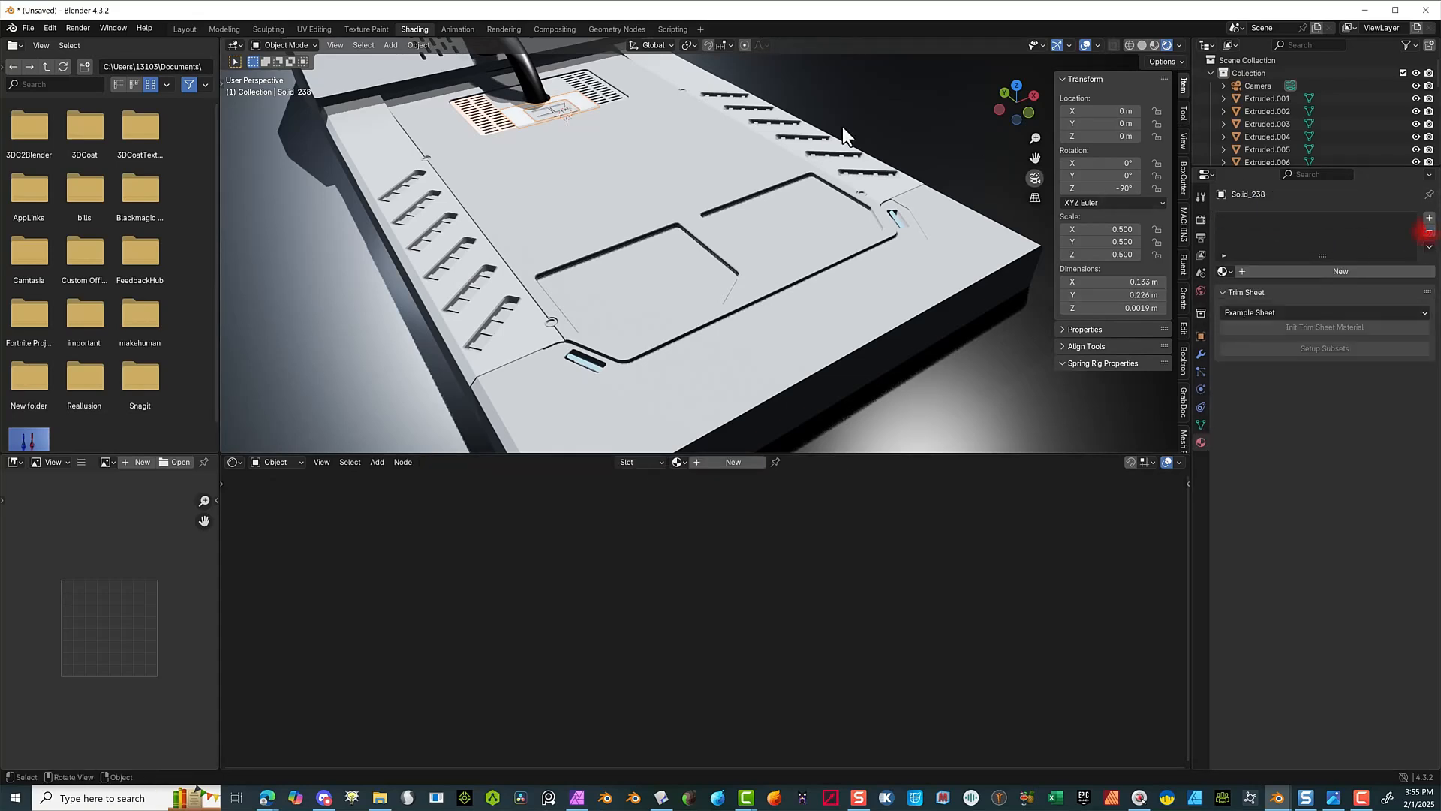
{"action": "left_click", "coordinate": [556, 87]}
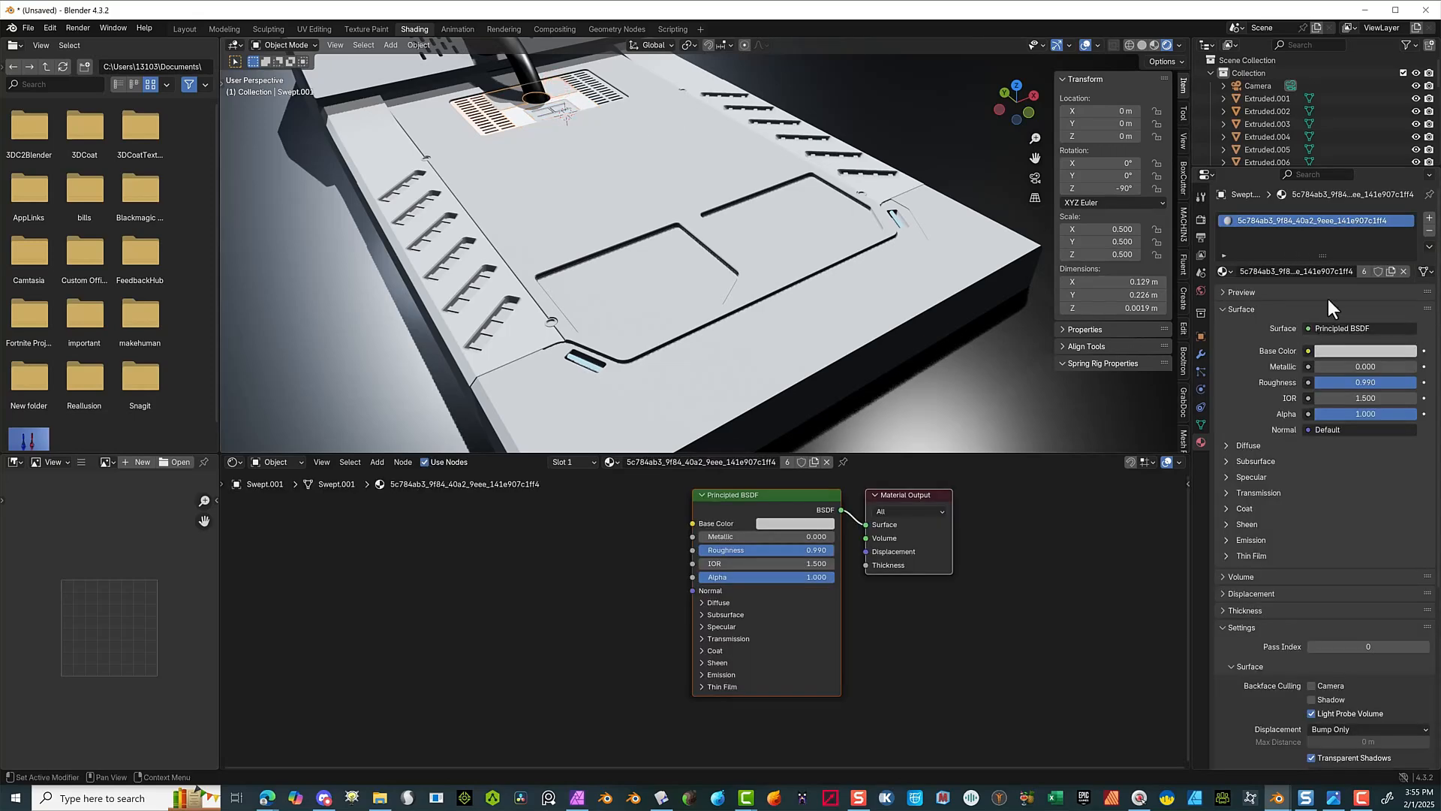
{"action": "left_click", "coordinate": [1429, 230]}
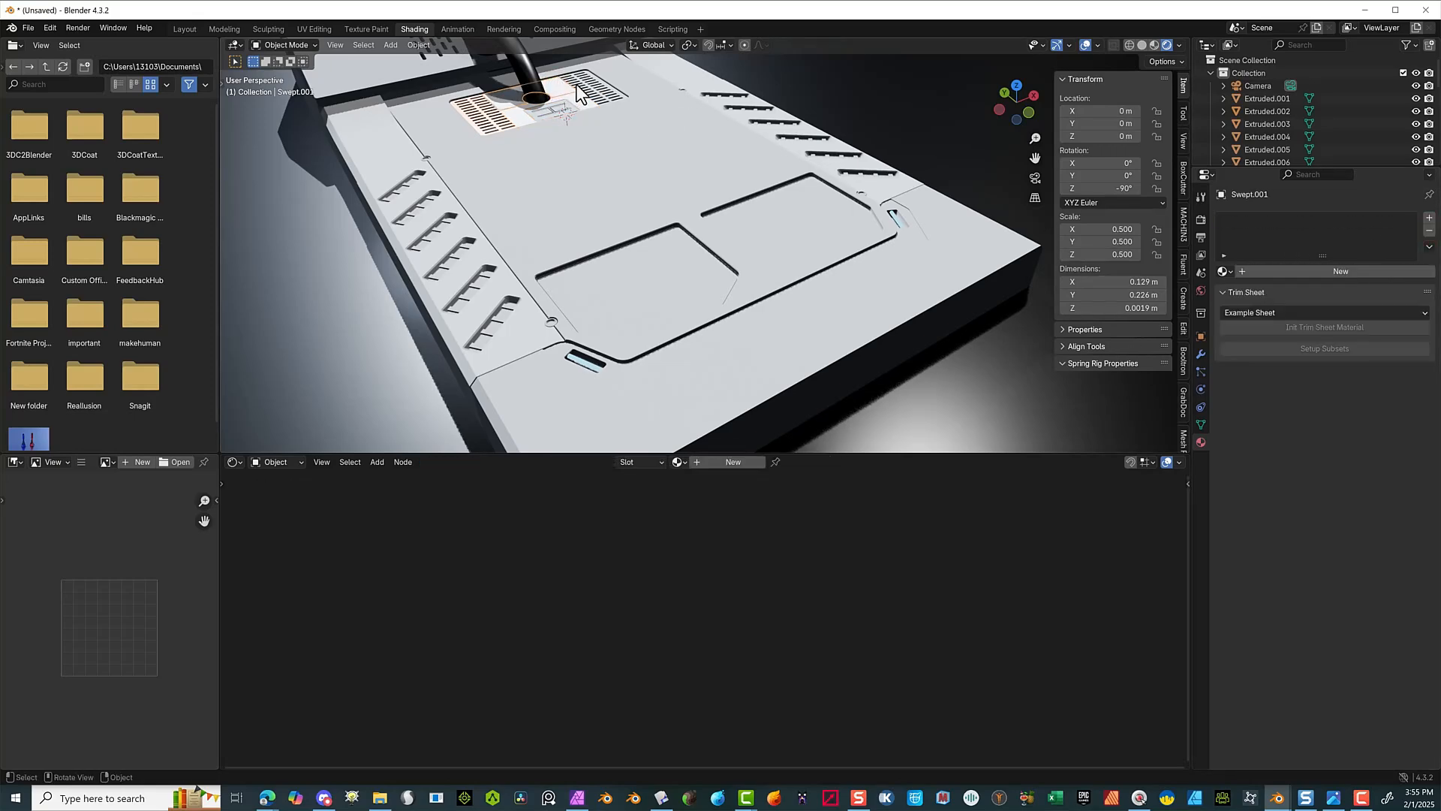
{"action": "left_click", "coordinate": [575, 84]}
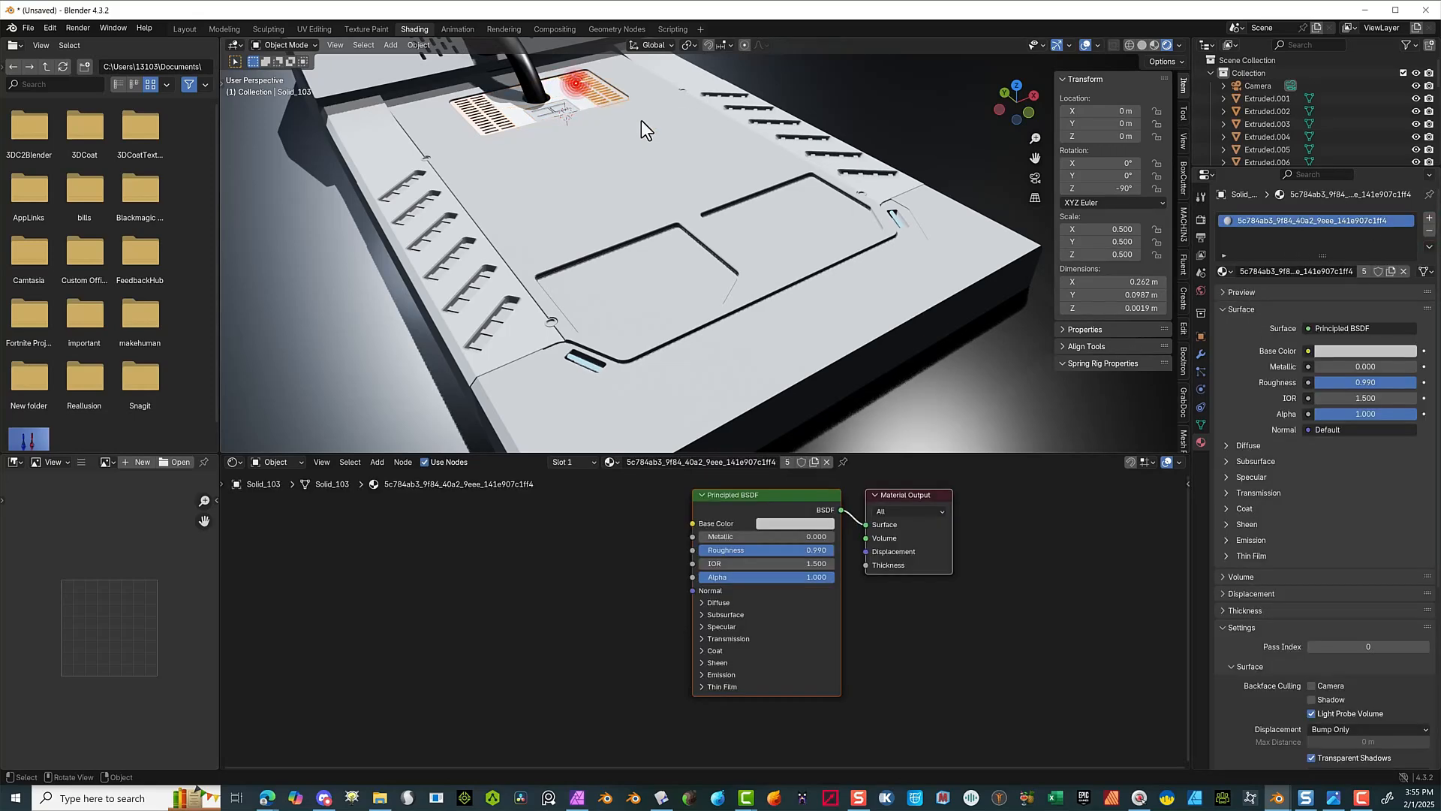
{"action": "left_click", "coordinate": [1430, 231]}
- Remove the imported material slots from the recessed hatch panels and the diagonal slot inserts
{"action": "left_click", "coordinate": [625, 294]}
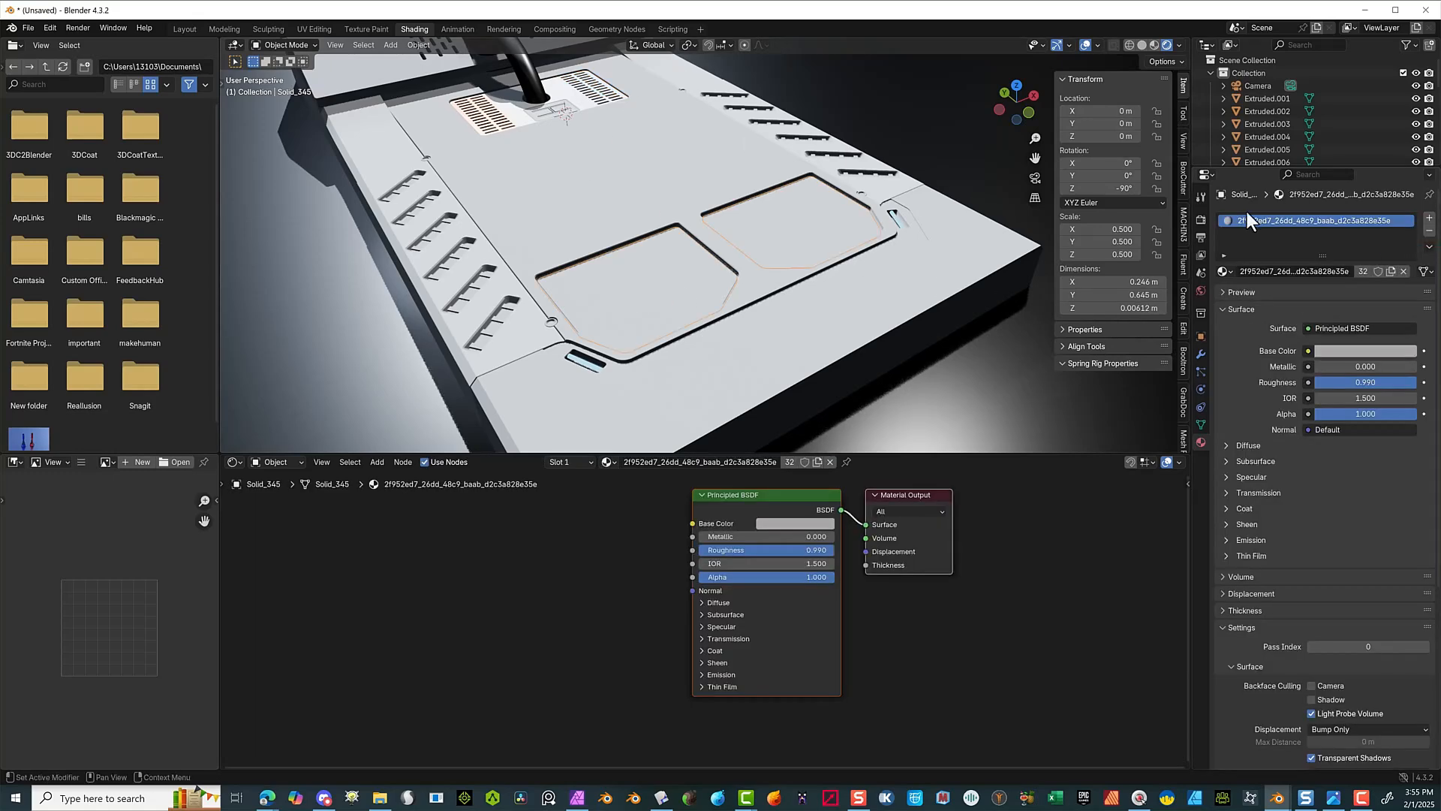
{"action": "left_click", "coordinate": [1429, 231]}
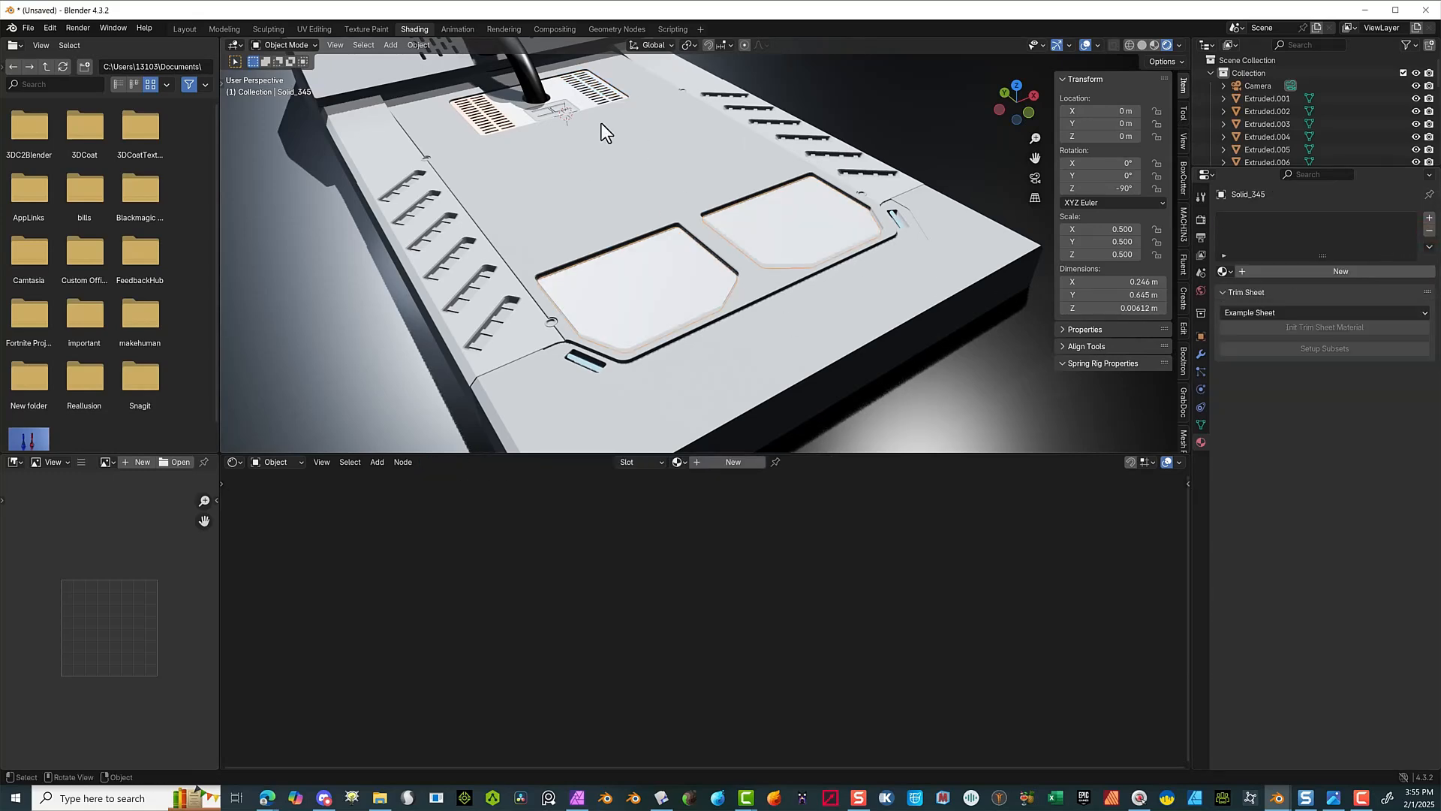
{"action": "left_click", "coordinate": [416, 188]}
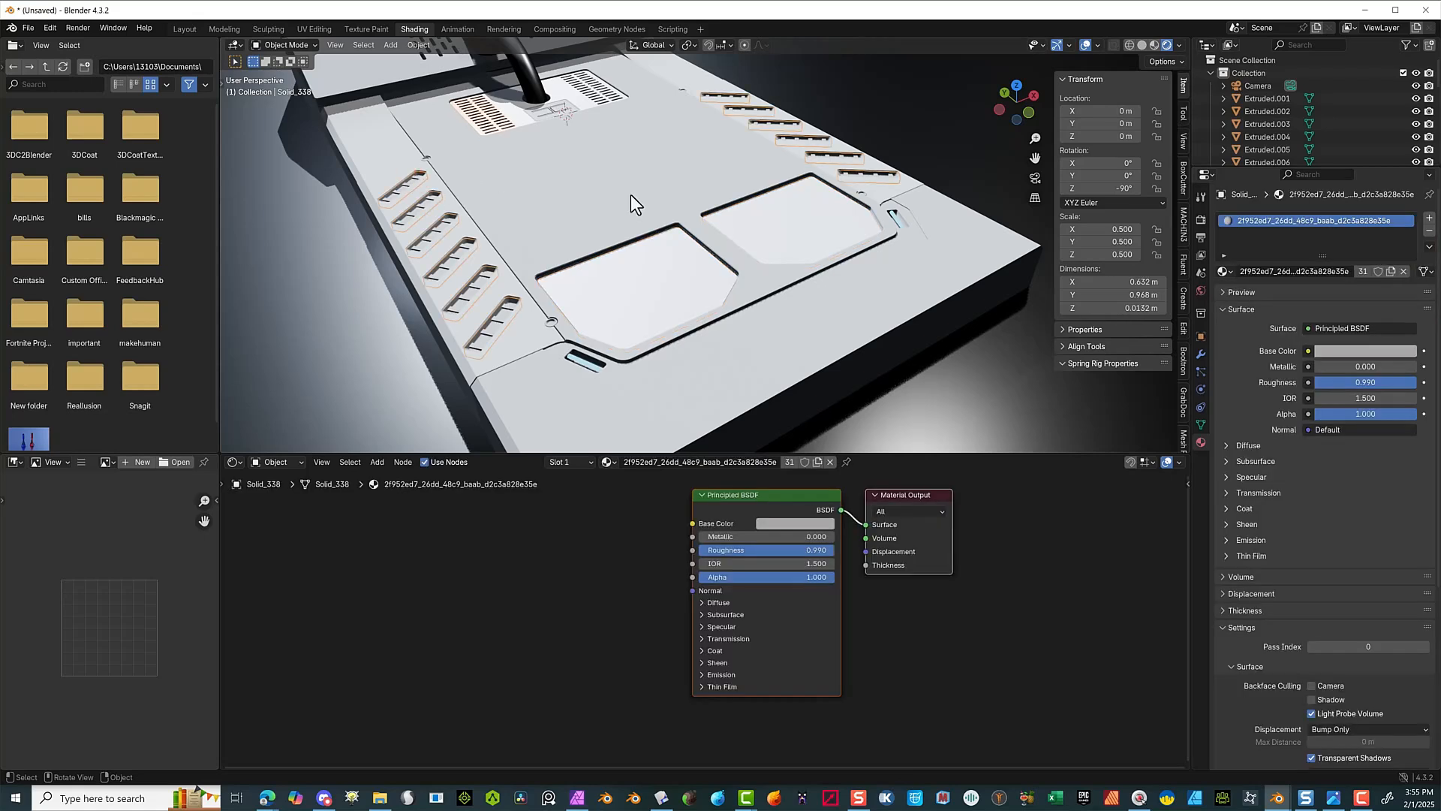
{"action": "left_click", "coordinate": [1429, 230]}
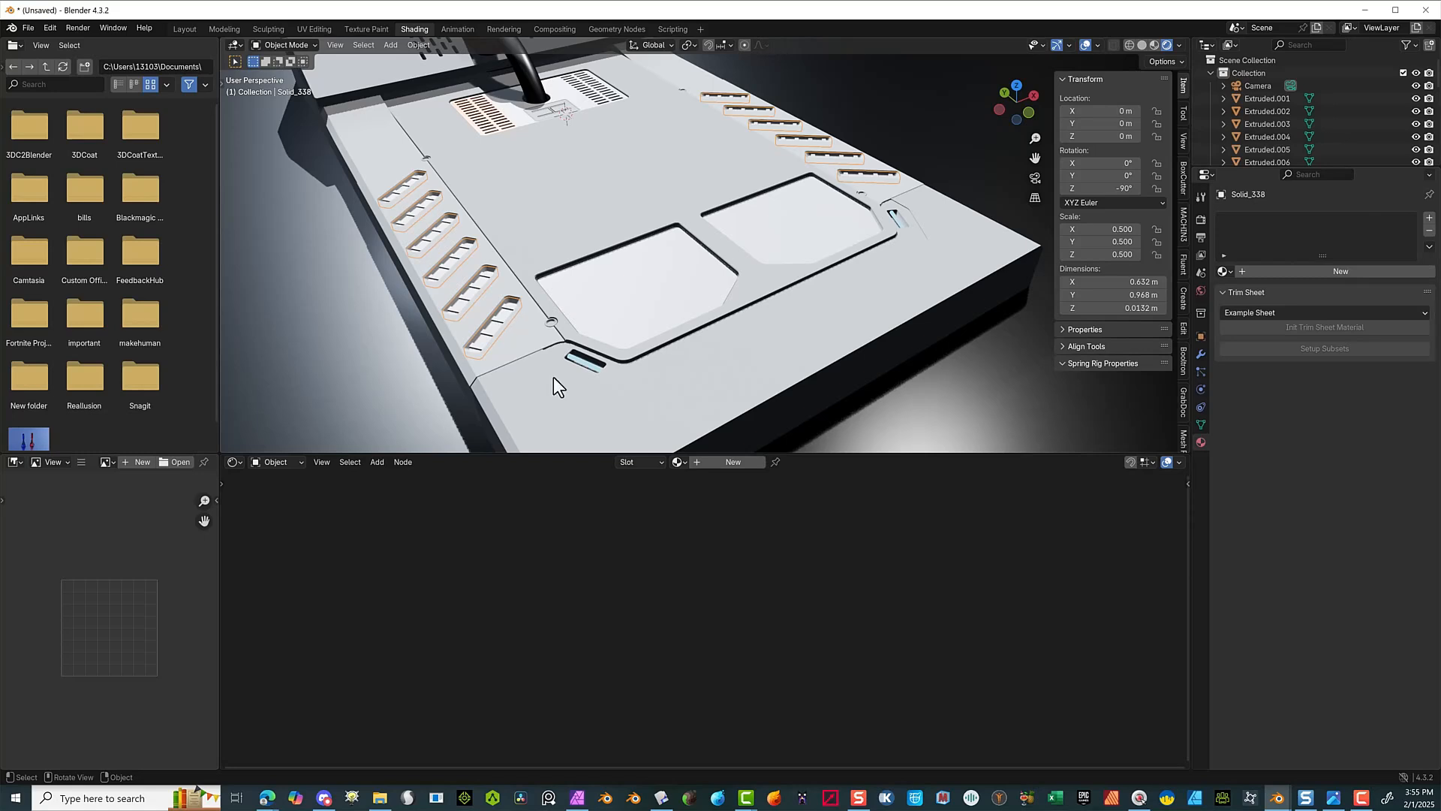
- Assign the existing Polished Aluminium material to the diagonal slot inserts and the recessed hatch panels
{"action": "left_click", "coordinate": [679, 462]}
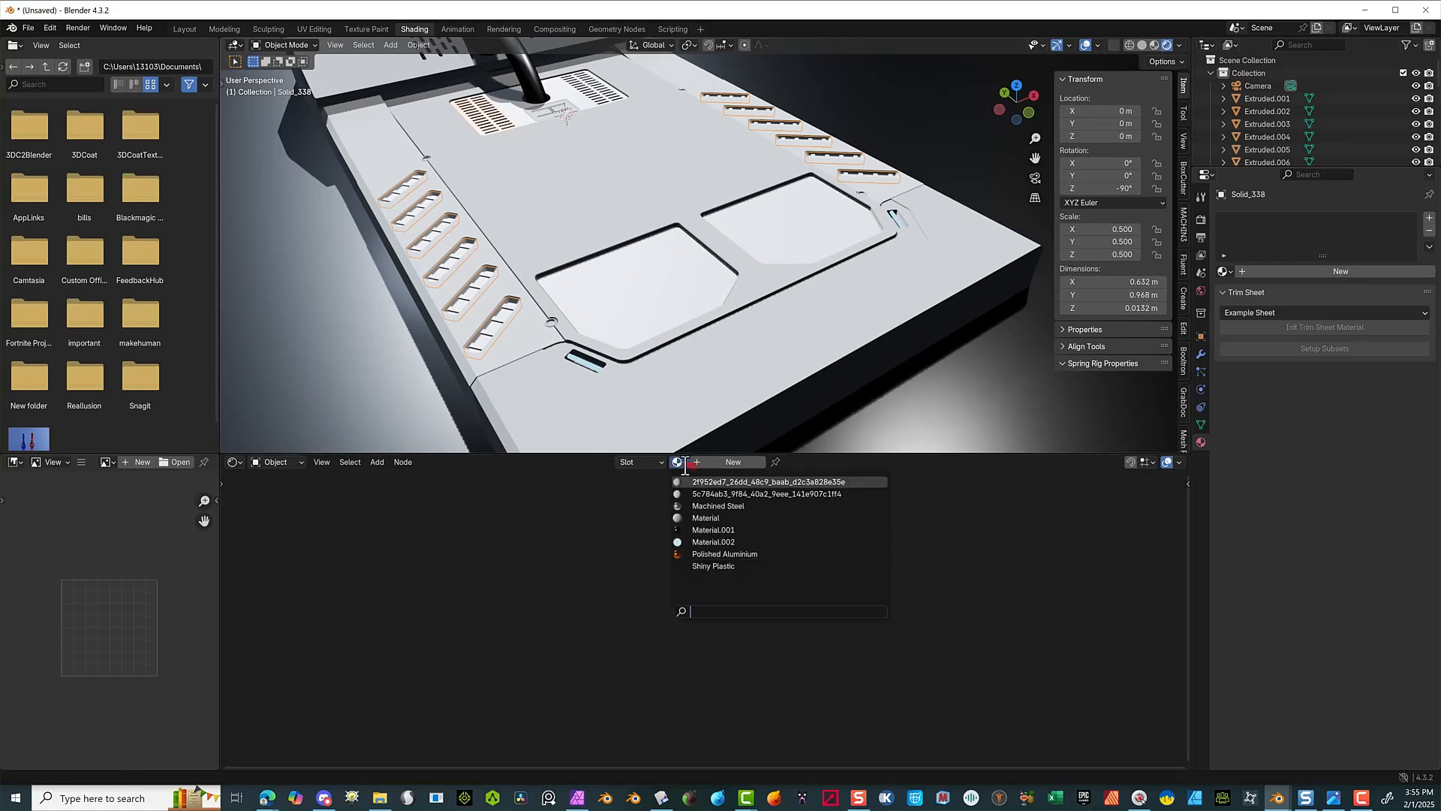
{"action": "left_click", "coordinate": [738, 555]}
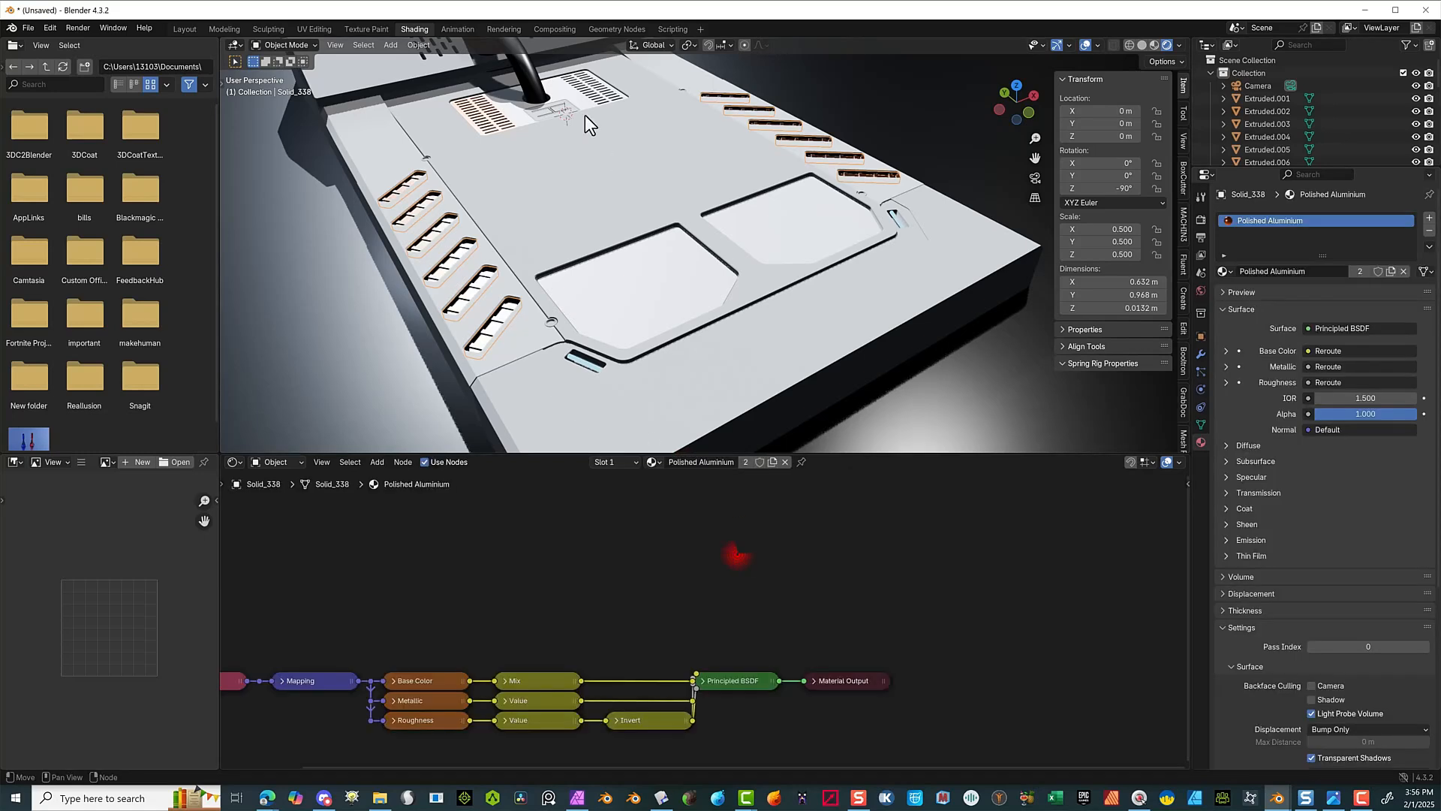
{"action": "left_click", "coordinate": [588, 290]}
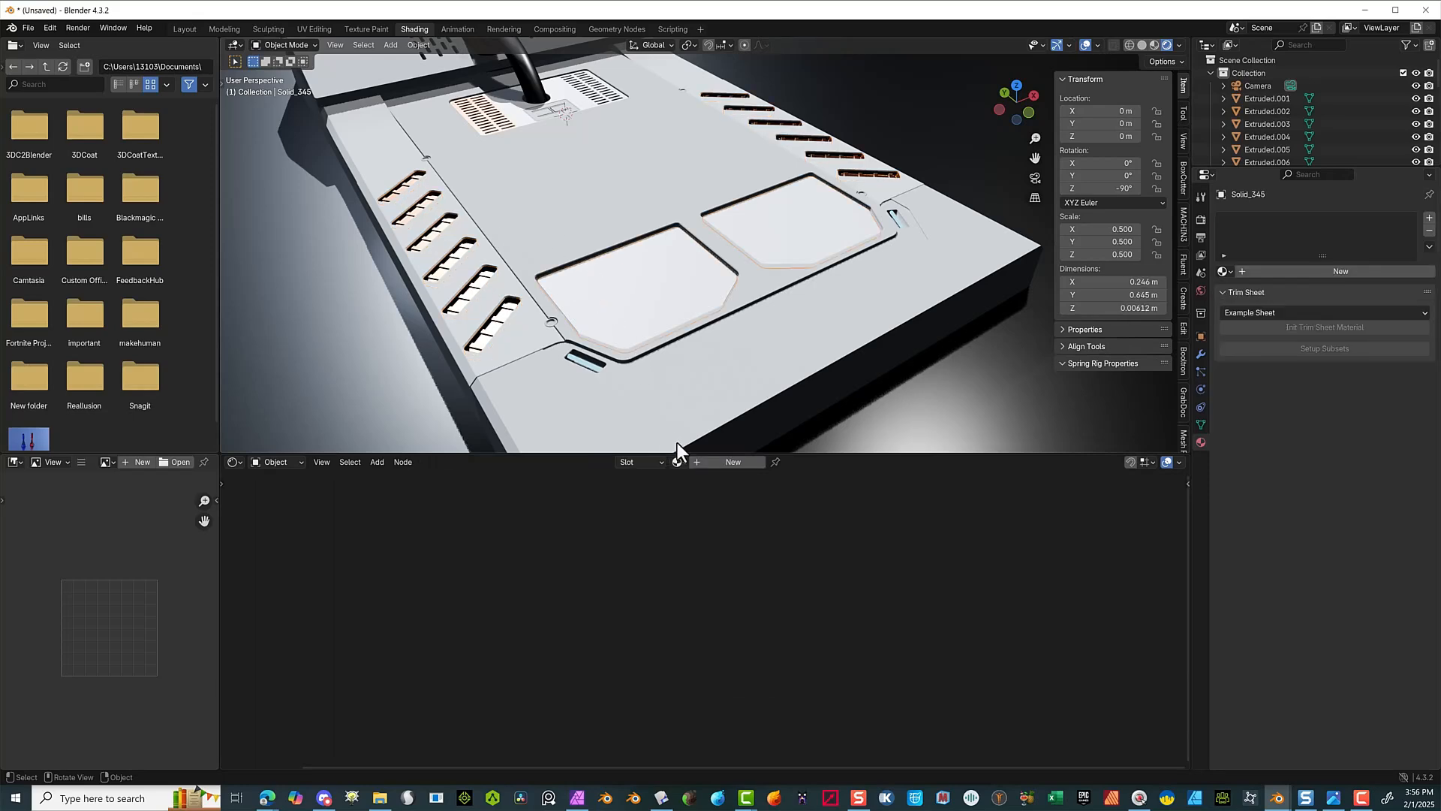
{"action": "left_click", "coordinate": [685, 463]}
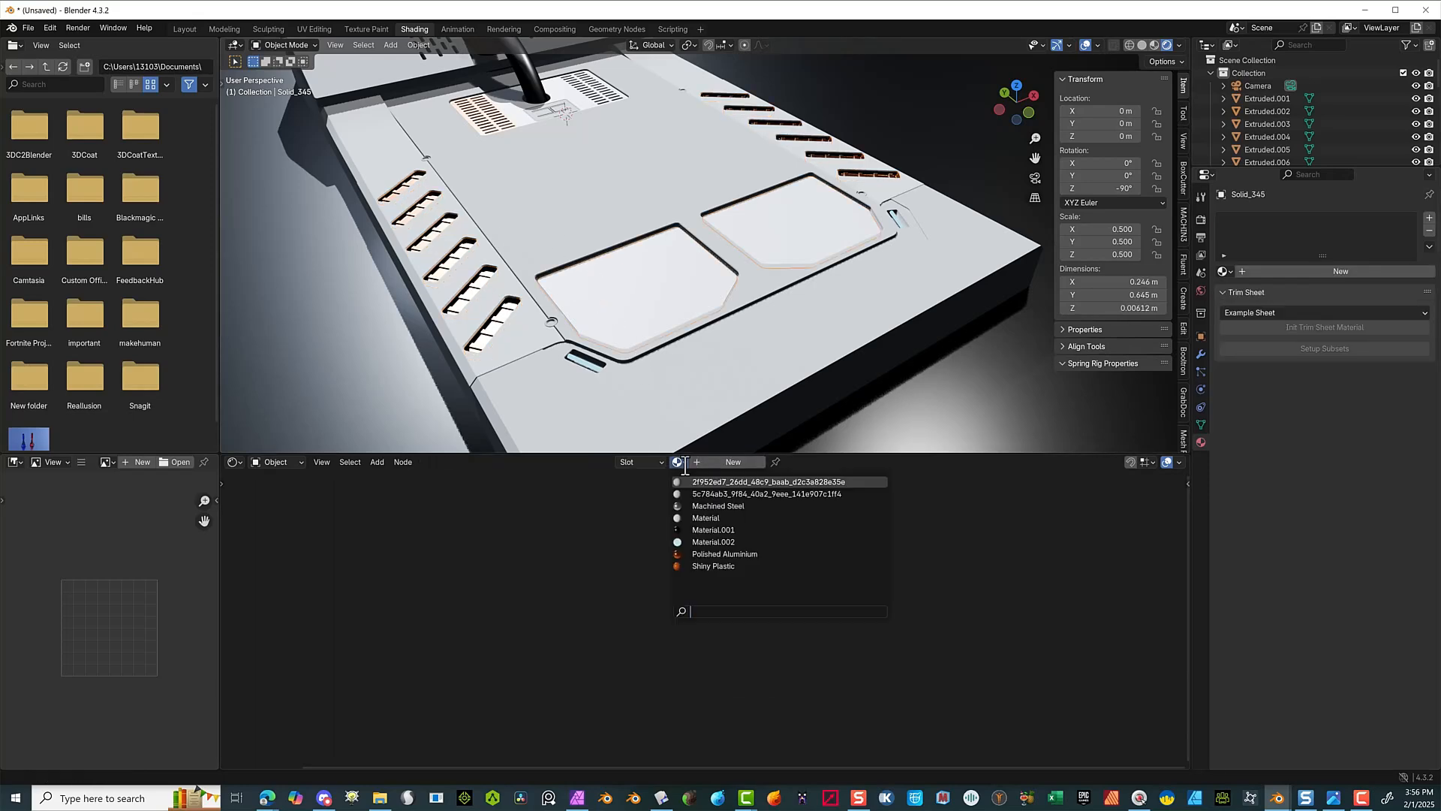
{"action": "left_click", "coordinate": [702, 555]}
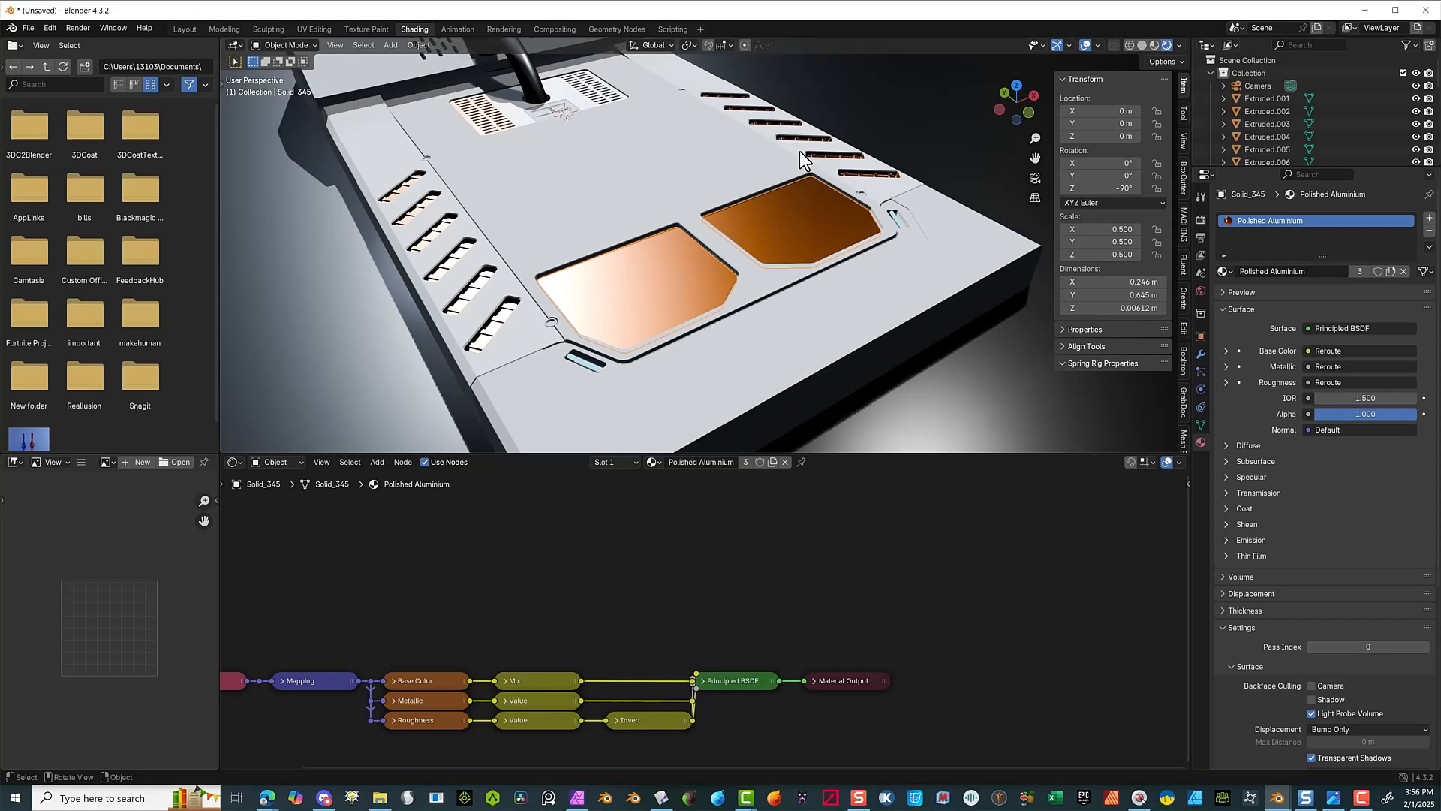
- Assign Polished Aluminium to the H-marked plate, the second vent grille and the hose base plate, then inspect the copper-toned parts
{"action": "left_click", "coordinate": [525, 111]}
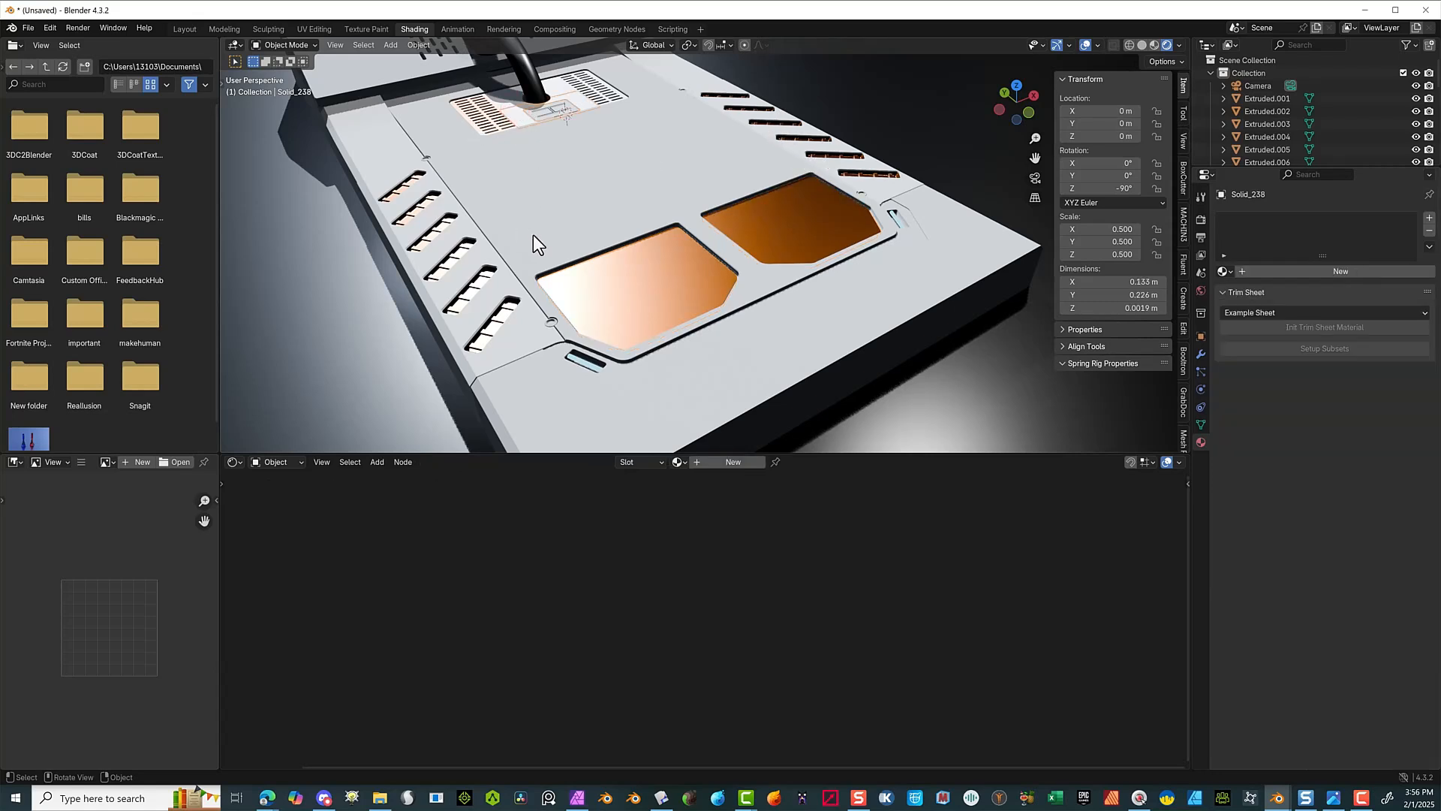
{"action": "left_click", "coordinate": [645, 463]}
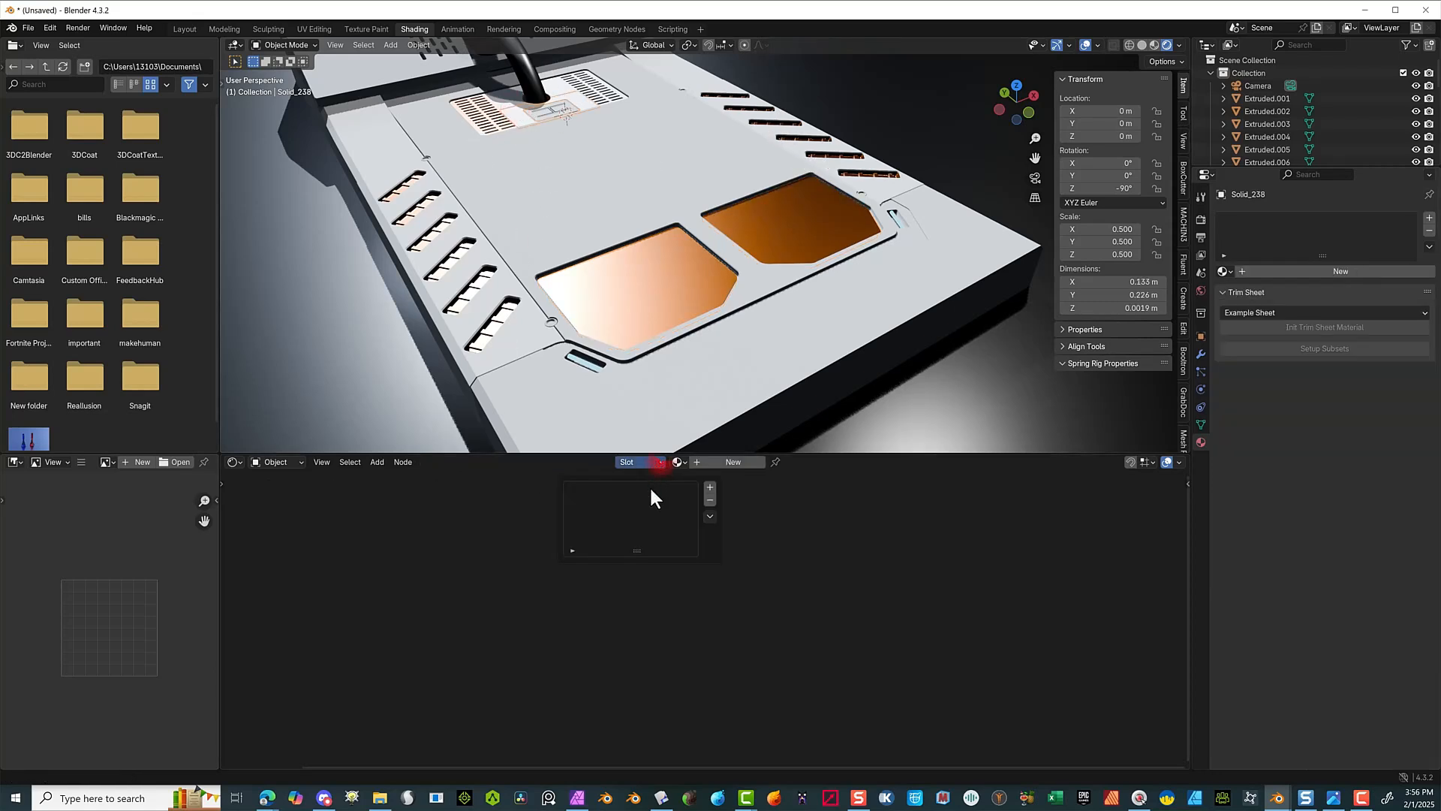
{"action": "left_click", "coordinate": [679, 461]}
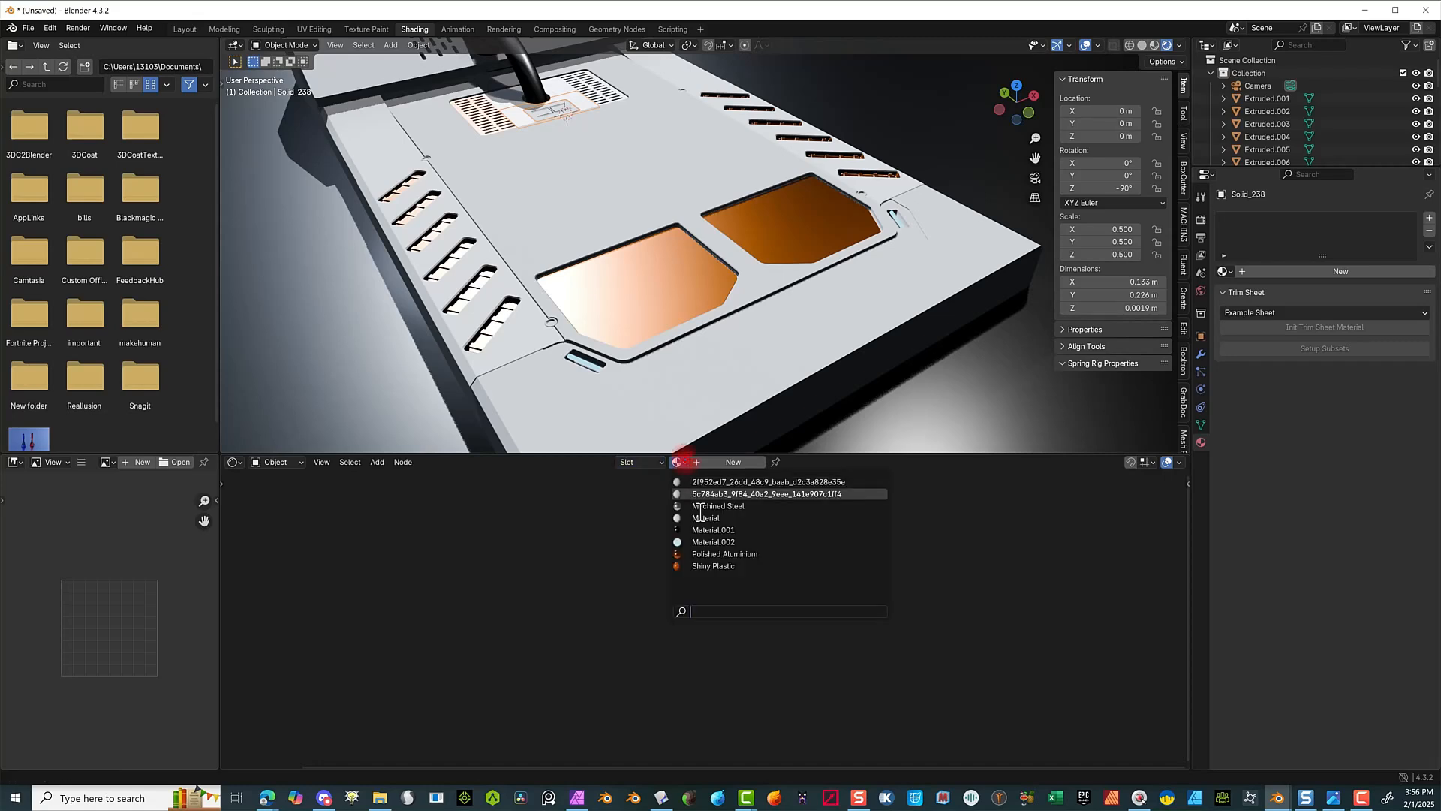
{"action": "left_click", "coordinate": [721, 554]}
{"action": "left_click", "coordinate": [597, 93]}
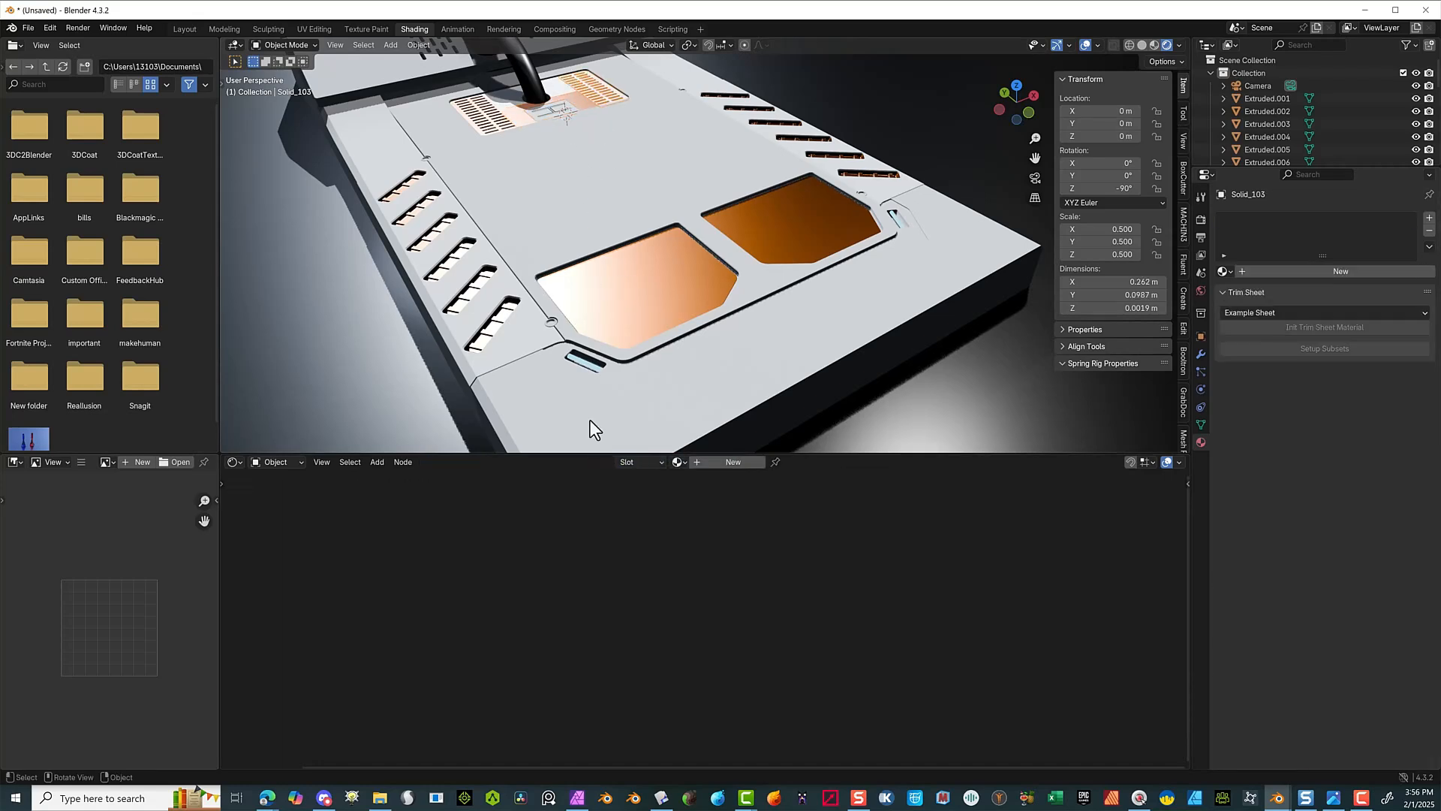
{"action": "left_click", "coordinate": [679, 461]}
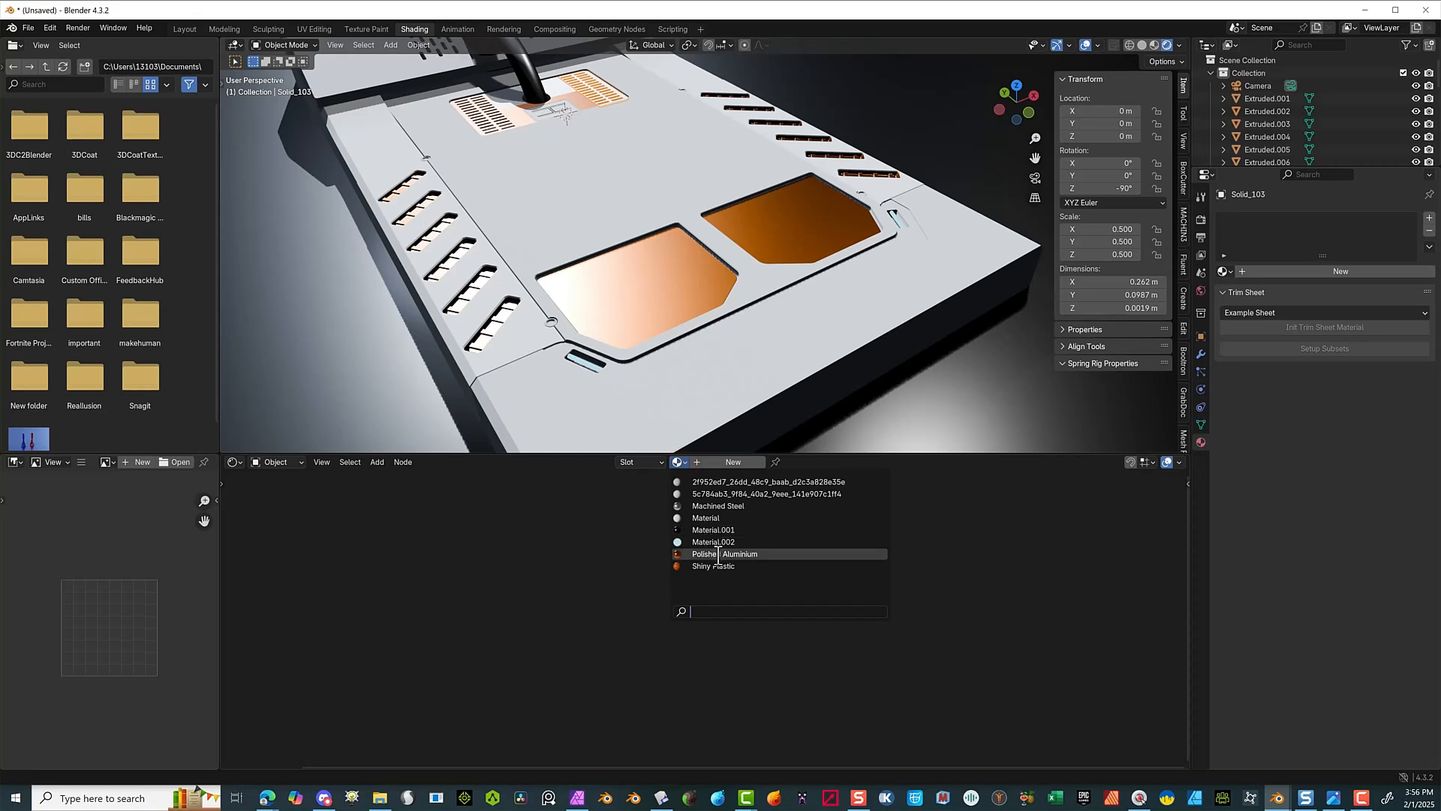
{"action": "left_click", "coordinate": [717, 553]}
{"action": "left_click", "coordinate": [556, 85]}
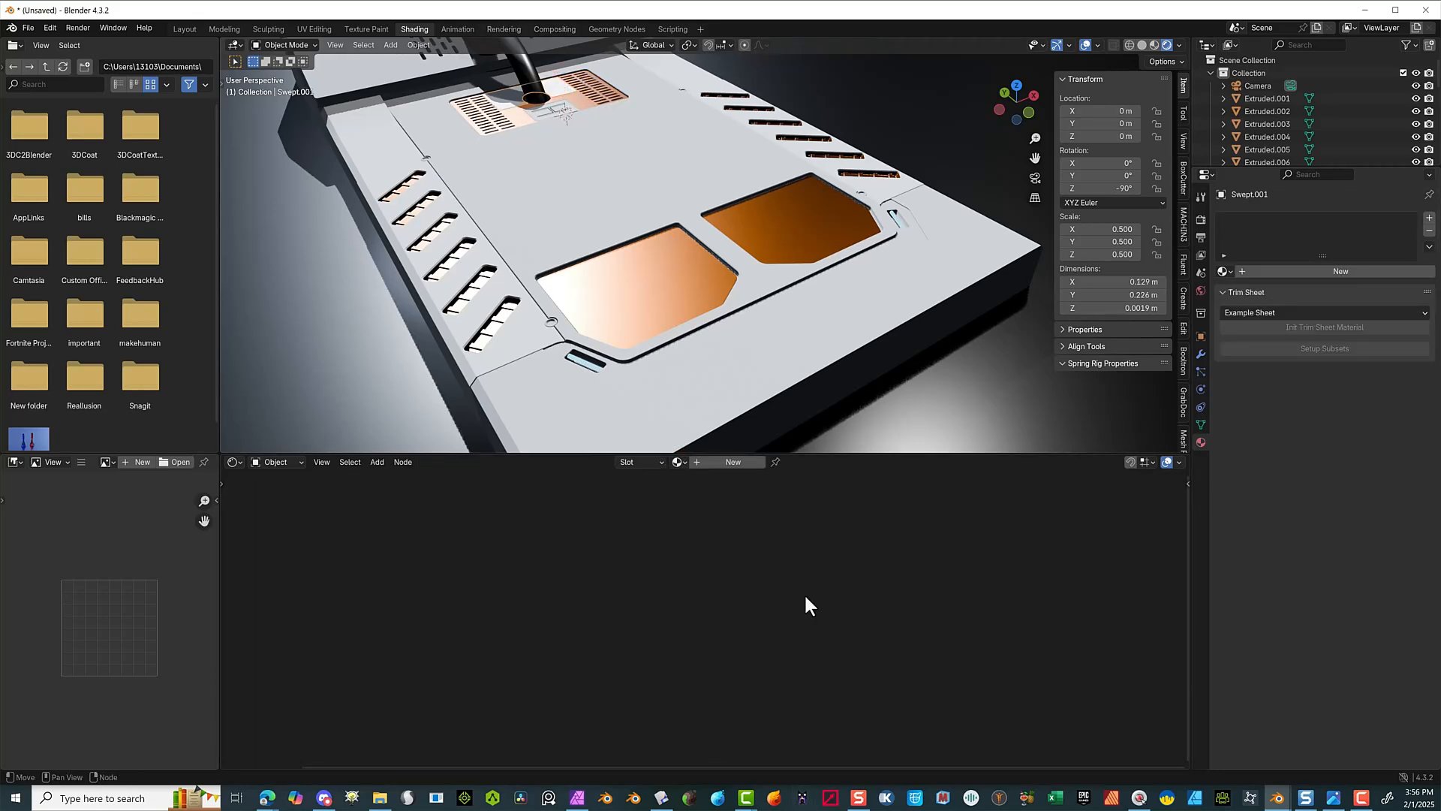
{"action": "left_click", "coordinate": [682, 463]}
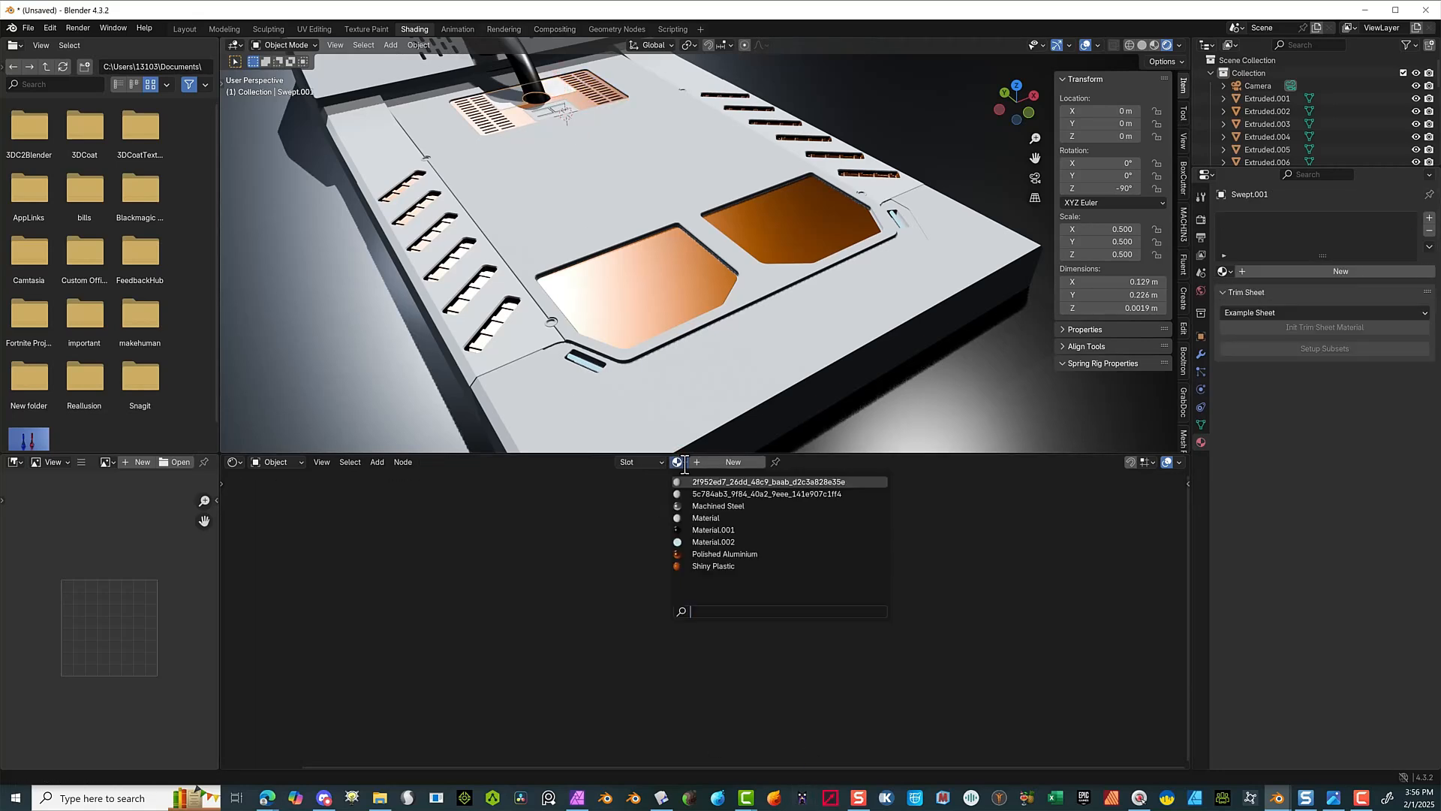
{"action": "left_click", "coordinate": [706, 554]}
{"action": "middle_click_drag", "start_coordinate": [623, 129], "coordinate": [542, 156]}
{"action": "scroll", "coordinate": [666, 293], "scroll_direction": "up", "scroll_amount": 7}
{"action": "middle_click_drag", "start_coordinate": [649, 274], "coordinate": [634, 234]}
{"action": "scroll", "coordinate": [789, 223], "scroll_direction": "up", "scroll_amount": 1}
{"action": "scroll", "coordinate": [781, 223], "scroll_direction": "down", "scroll_amount": 2}
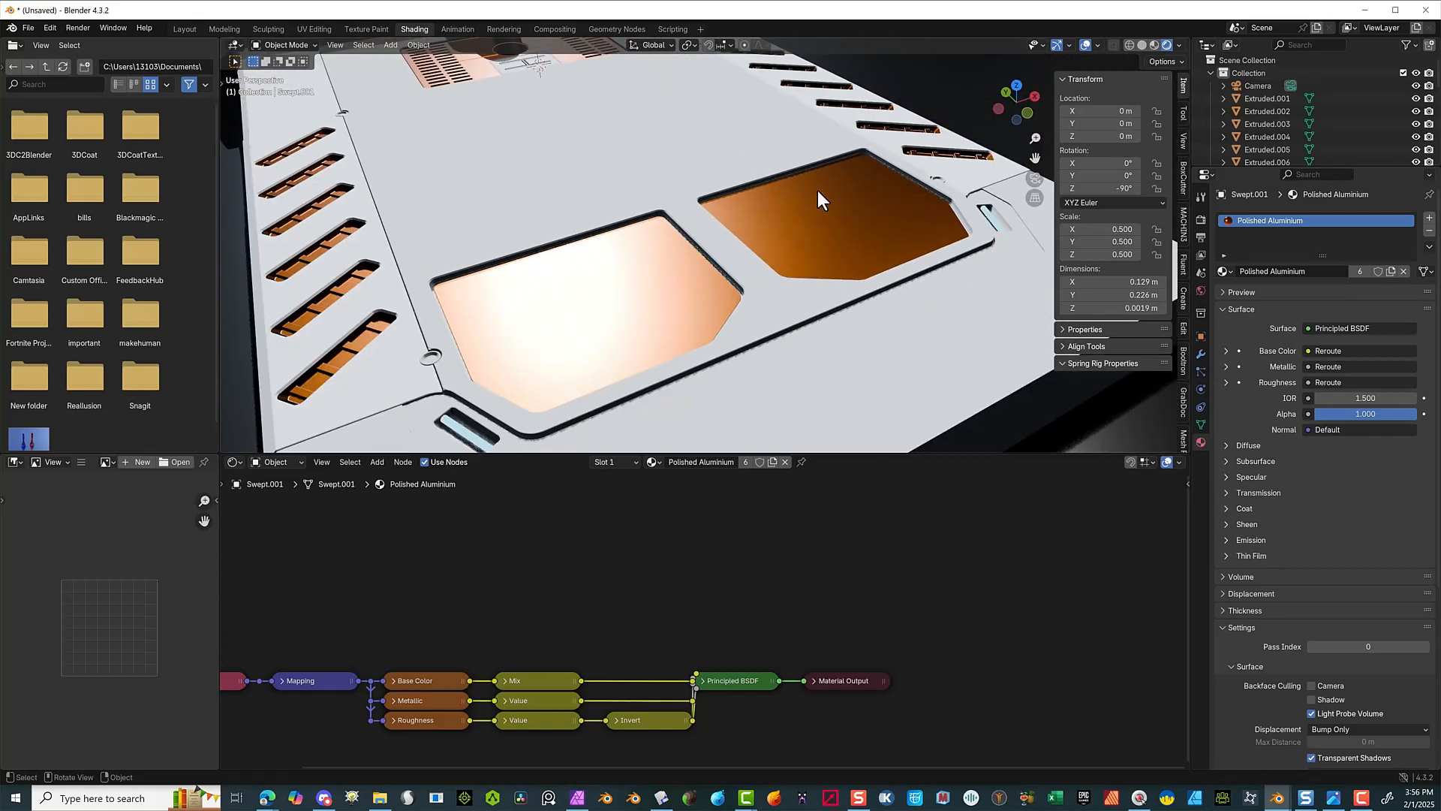
- In the Layout workspace, set the Polished Aluminium material's metallic to 0.78 and roughness to 0.41 in MaterialWorks
{"action": "scroll", "coordinate": [814, 380], "scroll_direction": "down", "scroll_amount": 1}
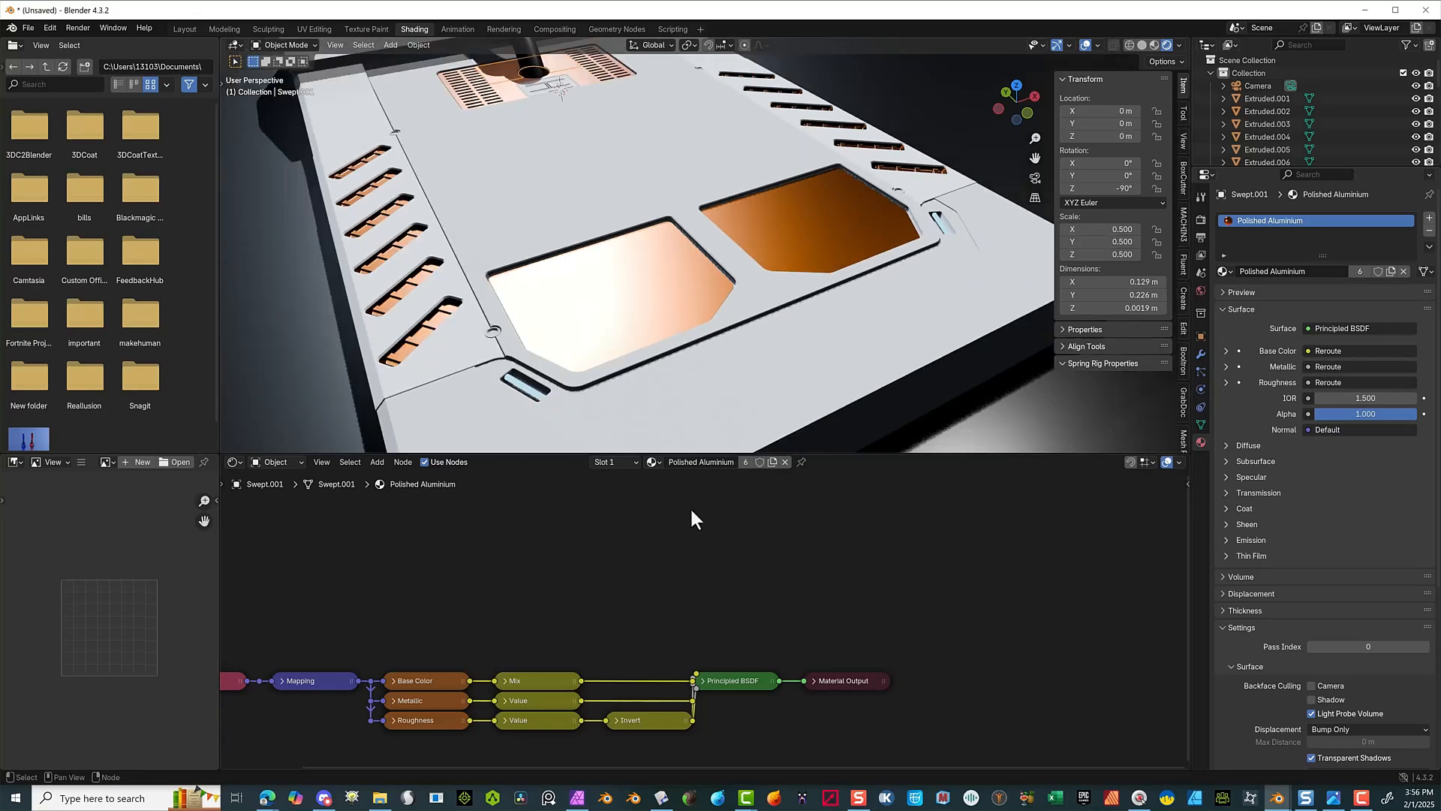
{"action": "scroll", "coordinate": [832, 321], "scroll_direction": "up", "scroll_amount": 2}
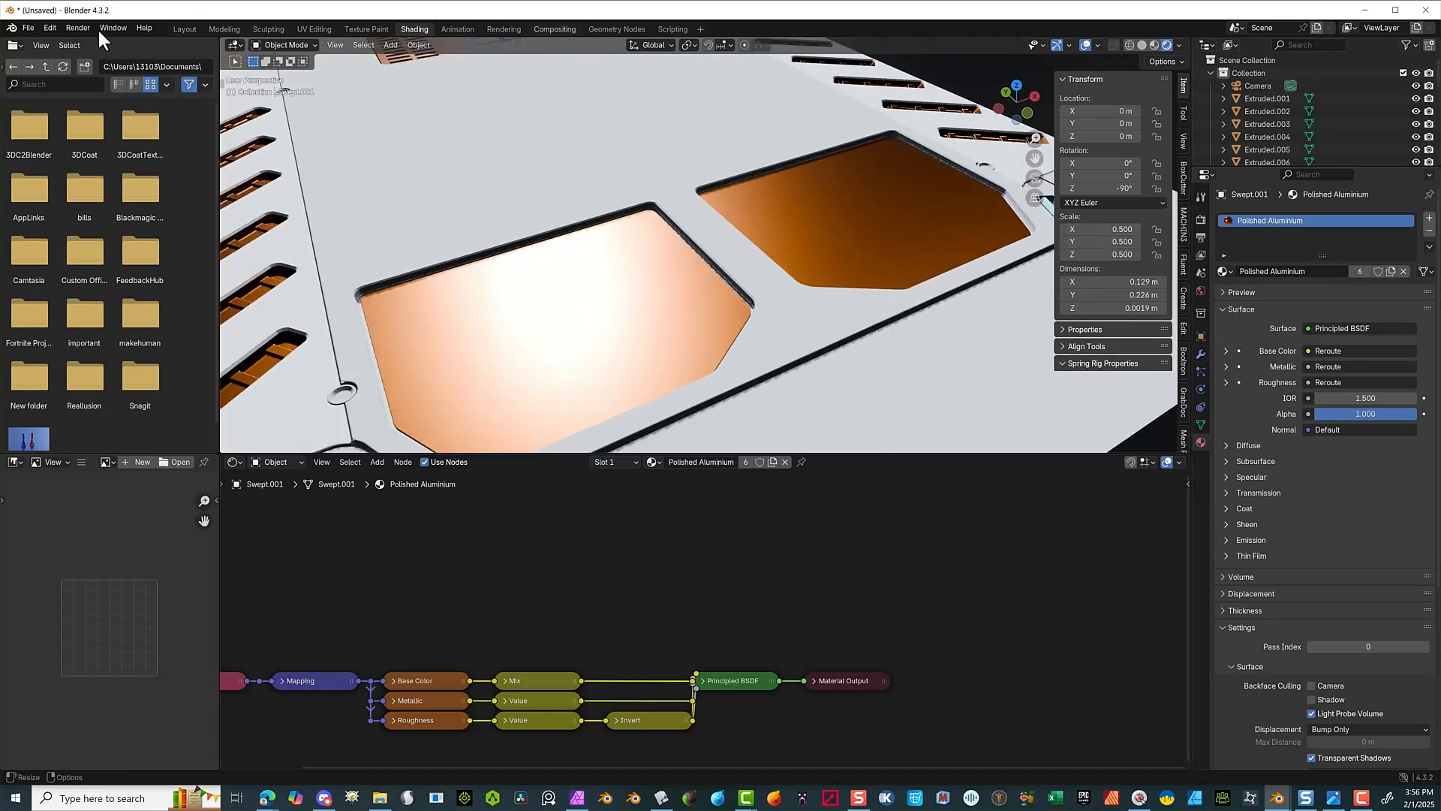
{"action": "left_click", "coordinate": [187, 26]}
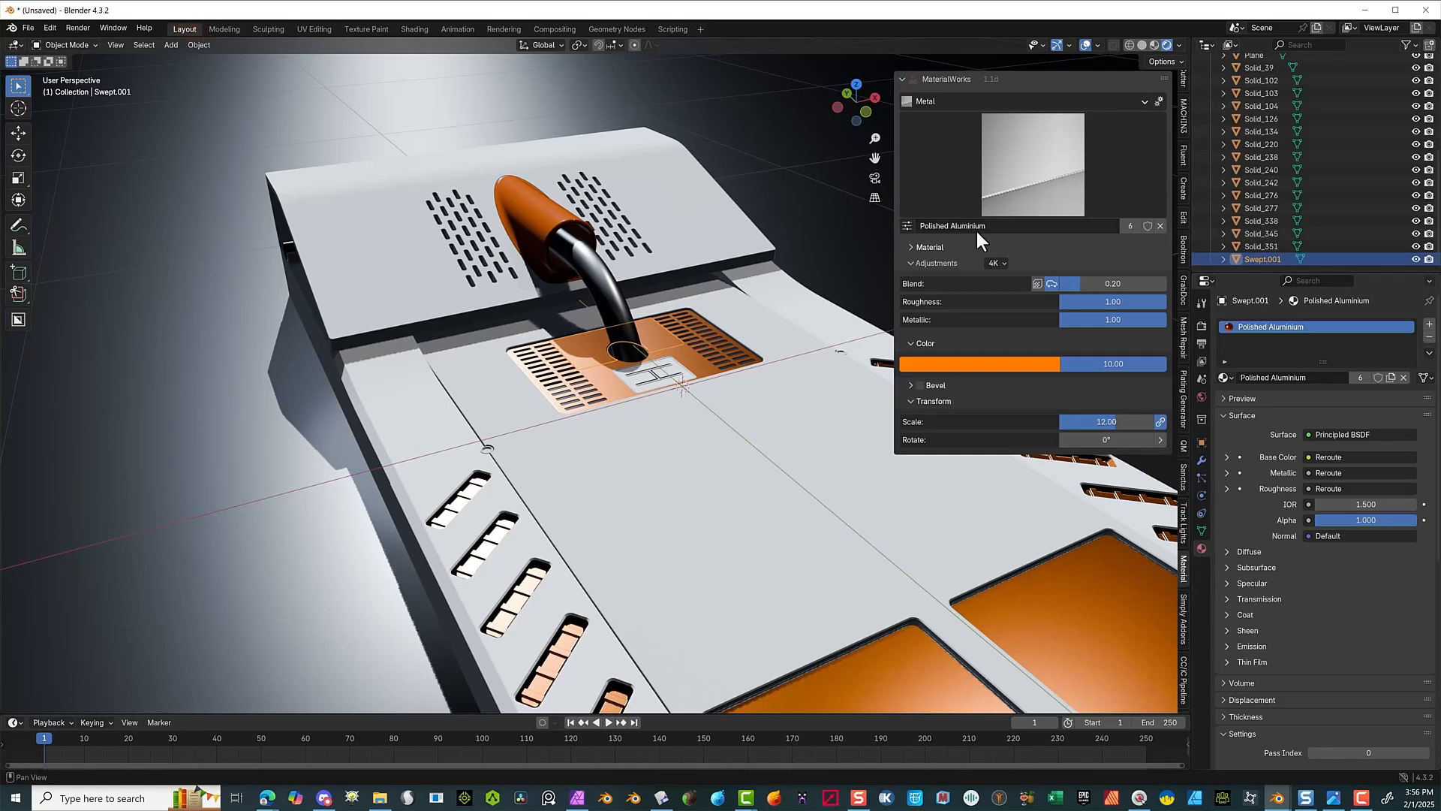
{"action": "scroll", "coordinate": [747, 390], "scroll_direction": "down", "scroll_amount": 1}
{"action": "scroll", "coordinate": [746, 389], "scroll_direction": "down", "scroll_amount": 1}
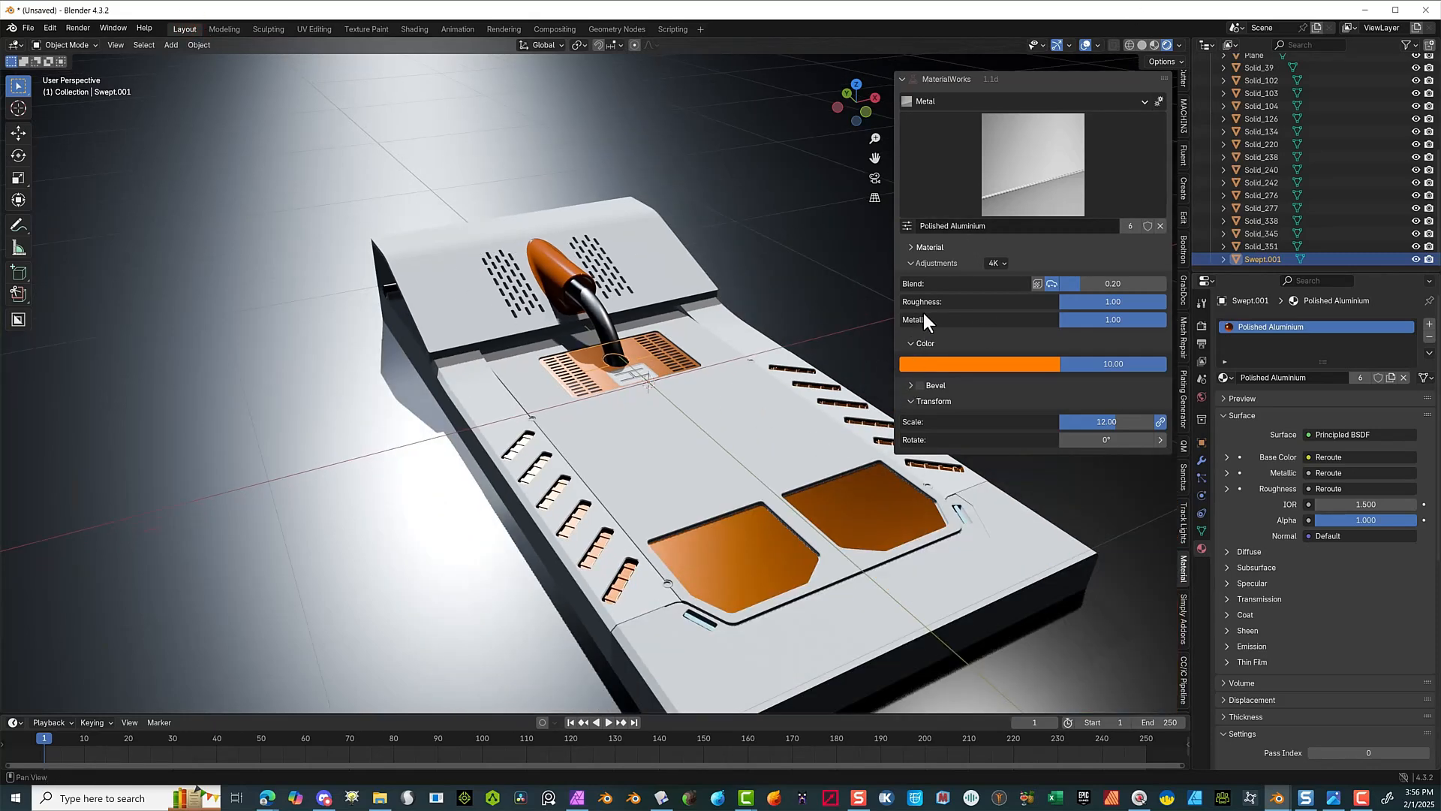
{"action": "scroll", "coordinate": [566, 357], "scroll_direction": "up", "scroll_amount": 10}
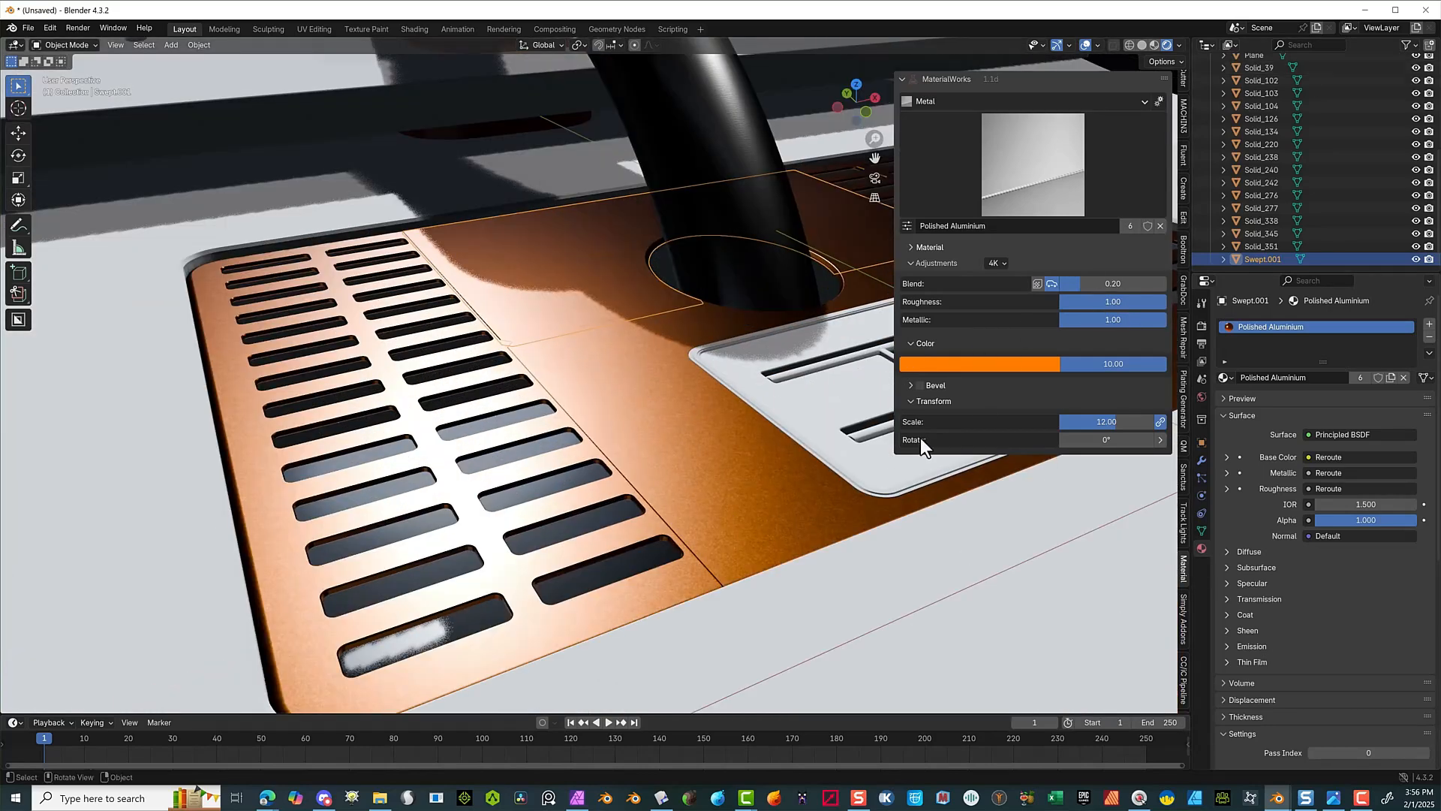
{"action": "mouse_move", "coordinate": [1136, 319]}
{"action": "left_mouse_down"}
{"action": "mouse_move", "coordinate": [1110, 319]}
{"action": "mouse_move", "coordinate": [1119, 301]}
{"action": "mouse_move", "coordinate": [1070, 301]}
{"action": "left_mouse_up"}
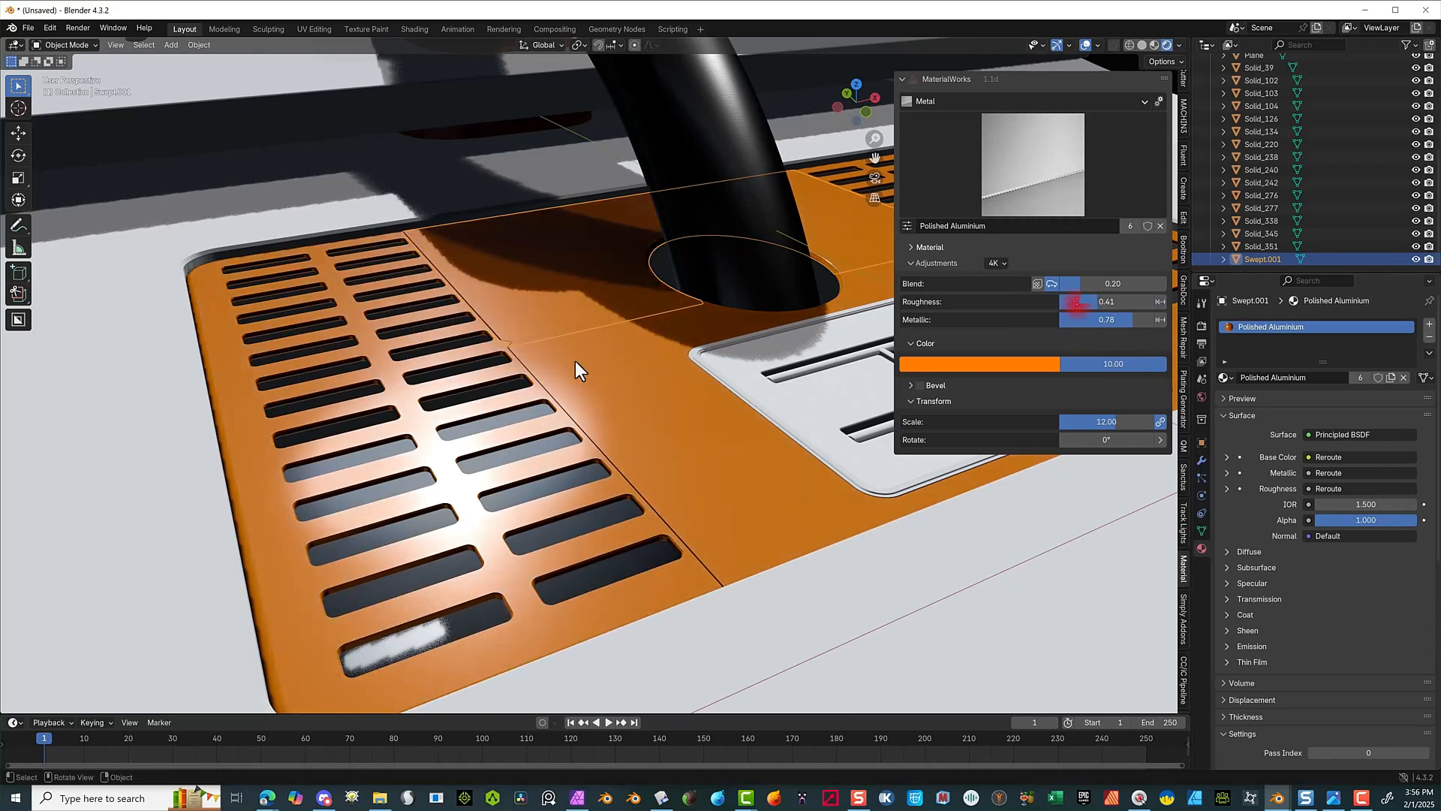
{"action": "scroll", "coordinate": [600, 367], "scroll_direction": "down", "scroll_amount": 7}
{"action": "middle_click_drag", "start_coordinate": [715, 314], "coordinate": [700, 329]}
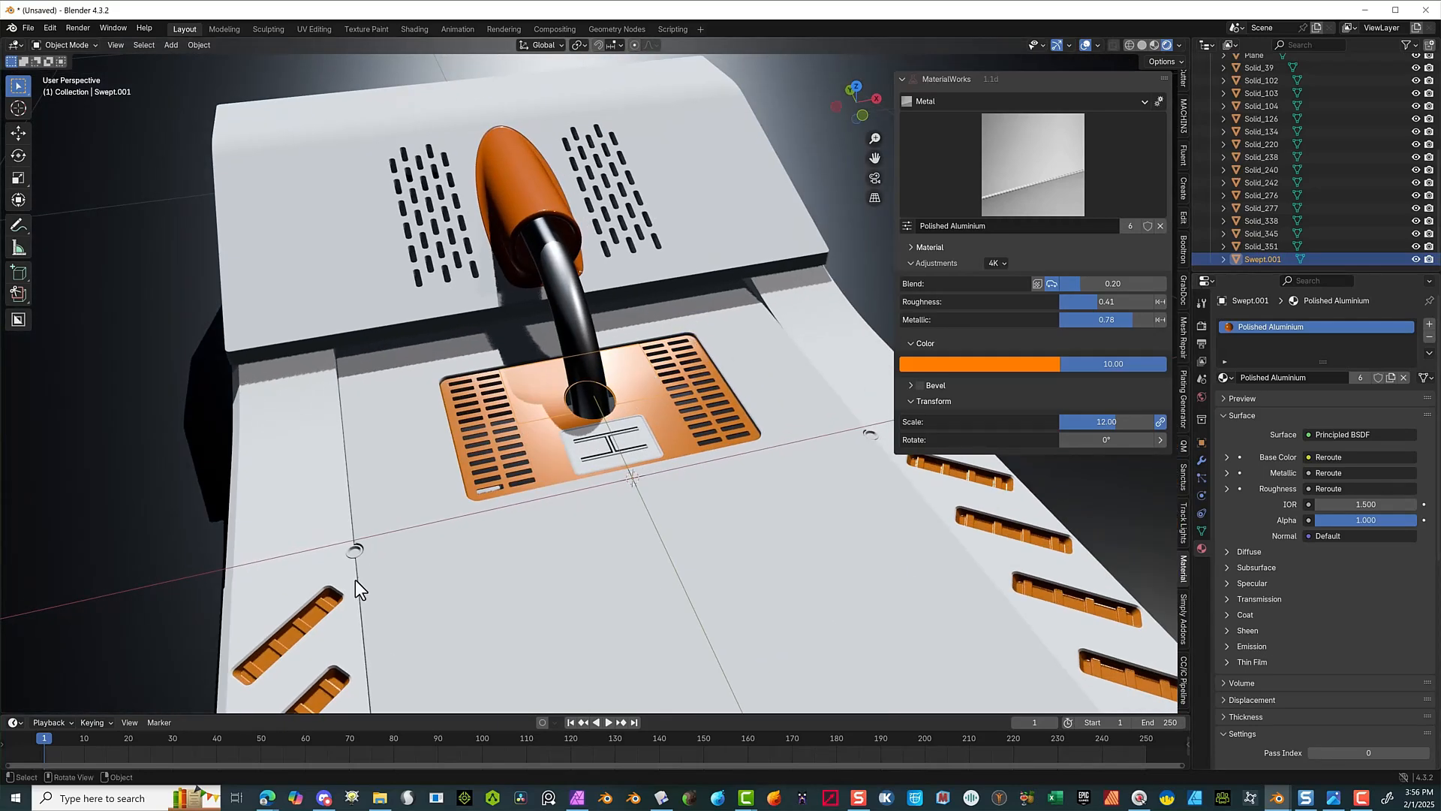
- Lower the Polished Aluminium material's roughness to 0.19 and check the whole floor panel
{"action": "scroll", "coordinate": [646, 301], "scroll_direction": "down", "scroll_amount": 1}
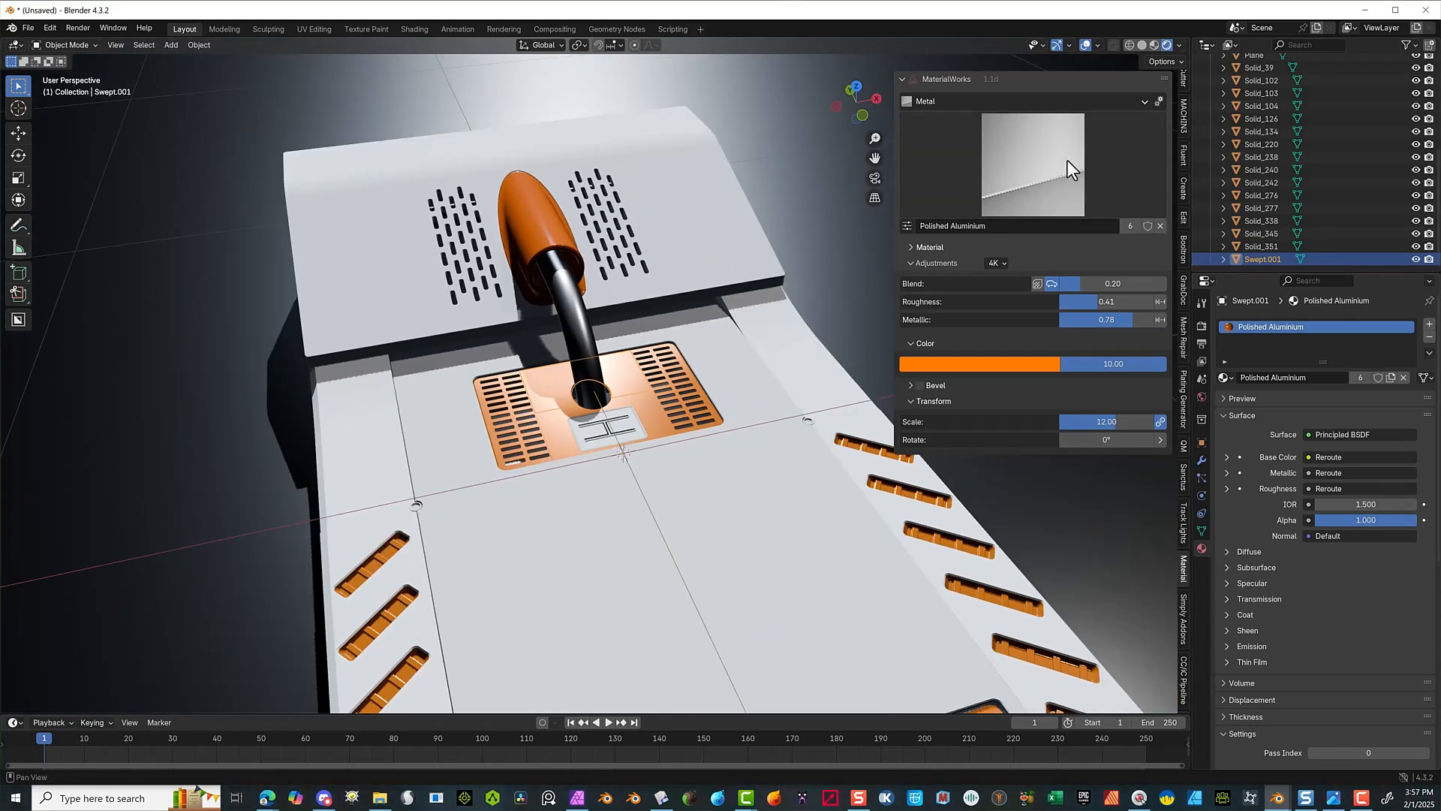
{"action": "left_click_drag", "start_coordinate": [1097, 301], "coordinate": [1076, 301]}
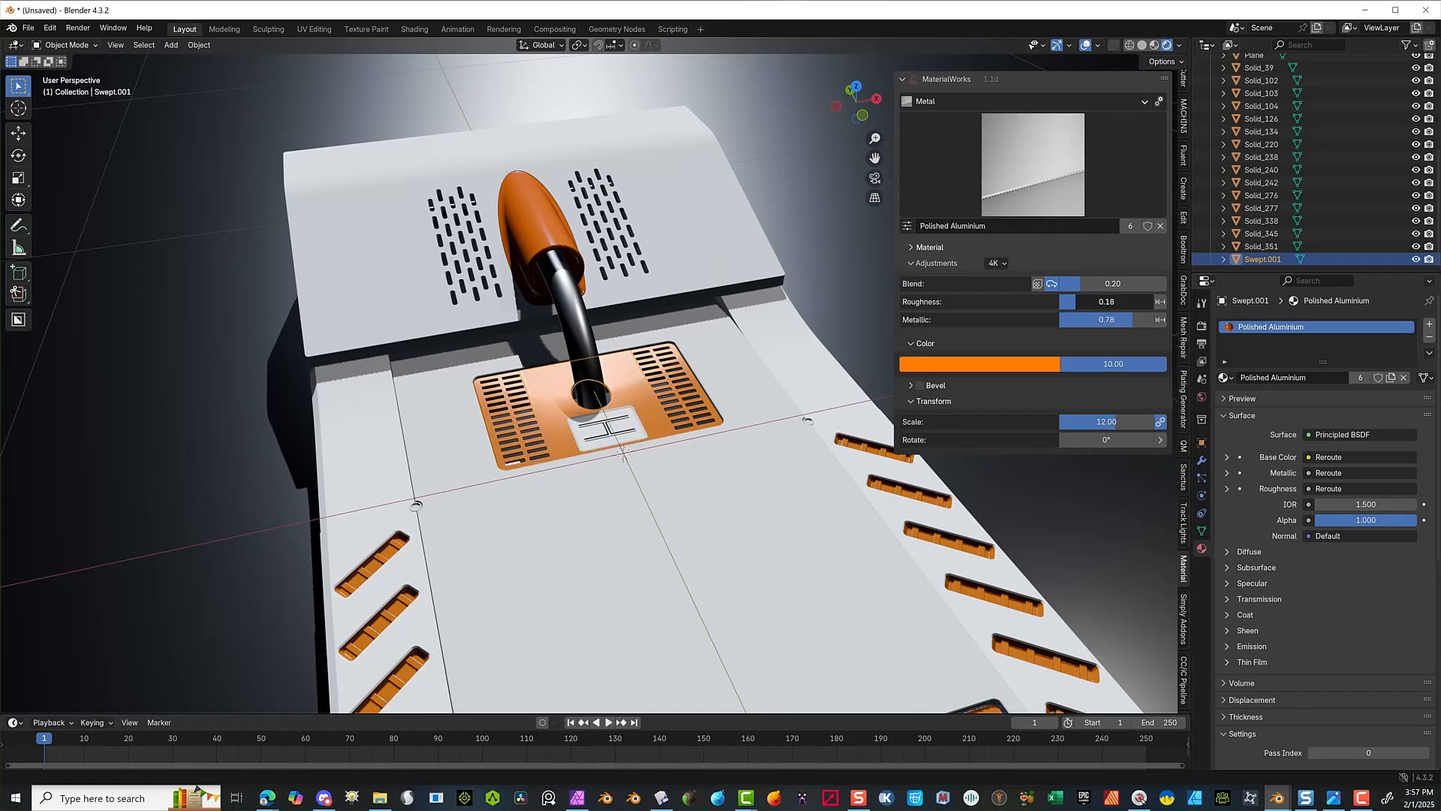
{"action": "scroll", "coordinate": [768, 377], "scroll_direction": "down", "scroll_amount": 3}
{"action": "middle_click_drag", "start_coordinate": [769, 377], "coordinate": [787, 355]}
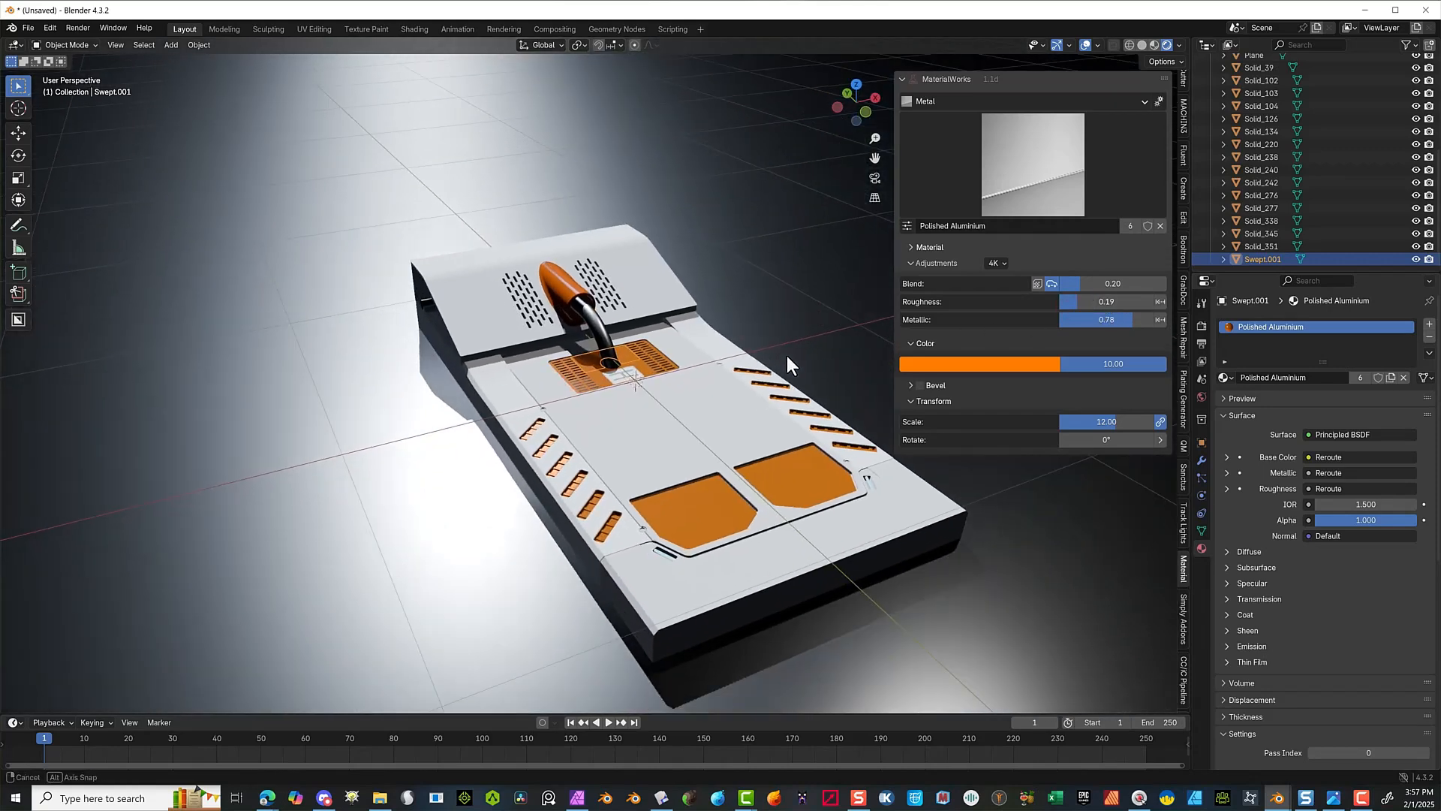
- Darken the Polished Aluminium tint to orange #EF7500 with a value of 0.860, and inspect the vent grilles and hatch panels
{"action": "scroll", "coordinate": [740, 484], "scroll_direction": "up", "scroll_amount": 4}
{"action": "middle_click_drag", "start_coordinate": [739, 484], "coordinate": [727, 470]}
{"action": "left_click", "coordinate": [1037, 363]}
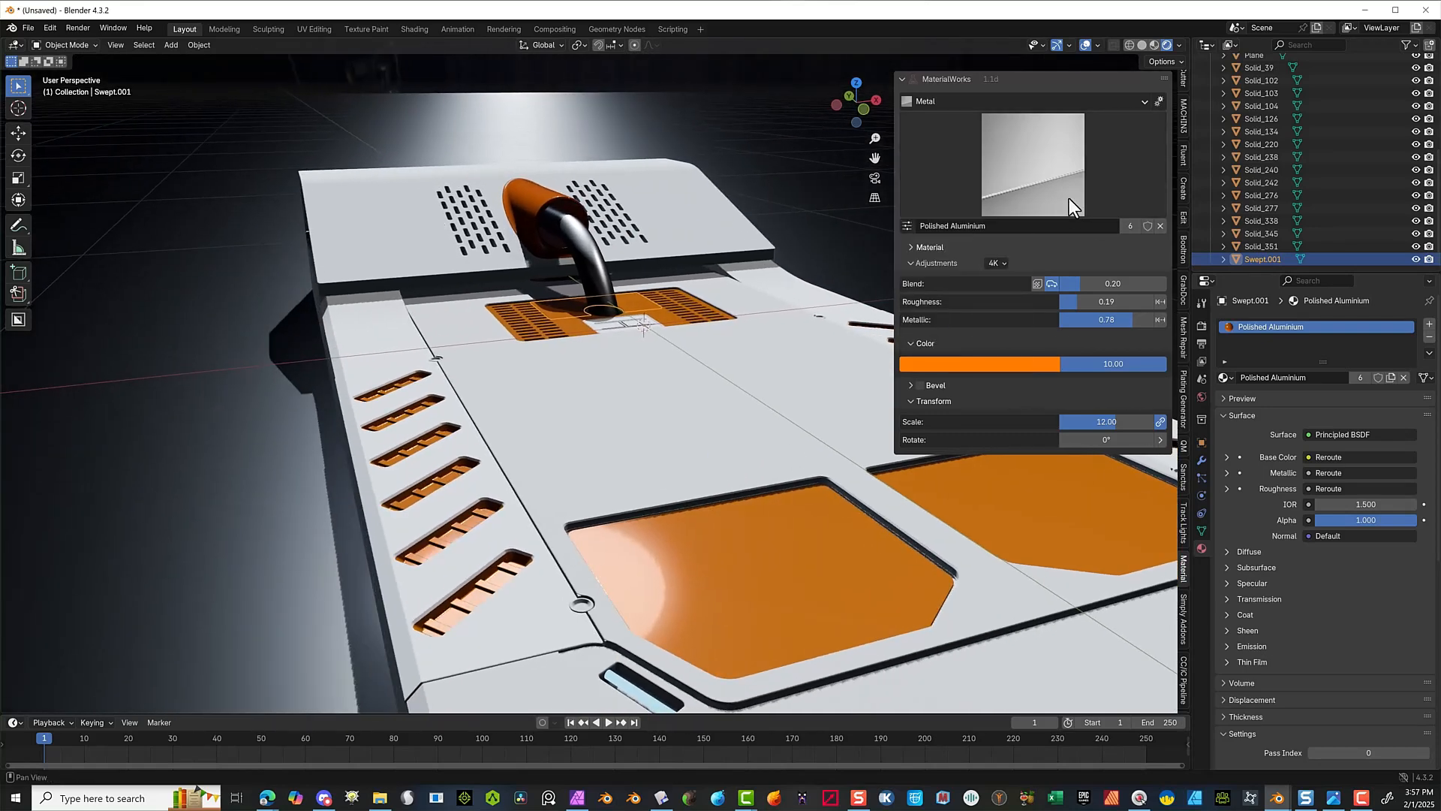
{"action": "left_click", "coordinate": [975, 367]}
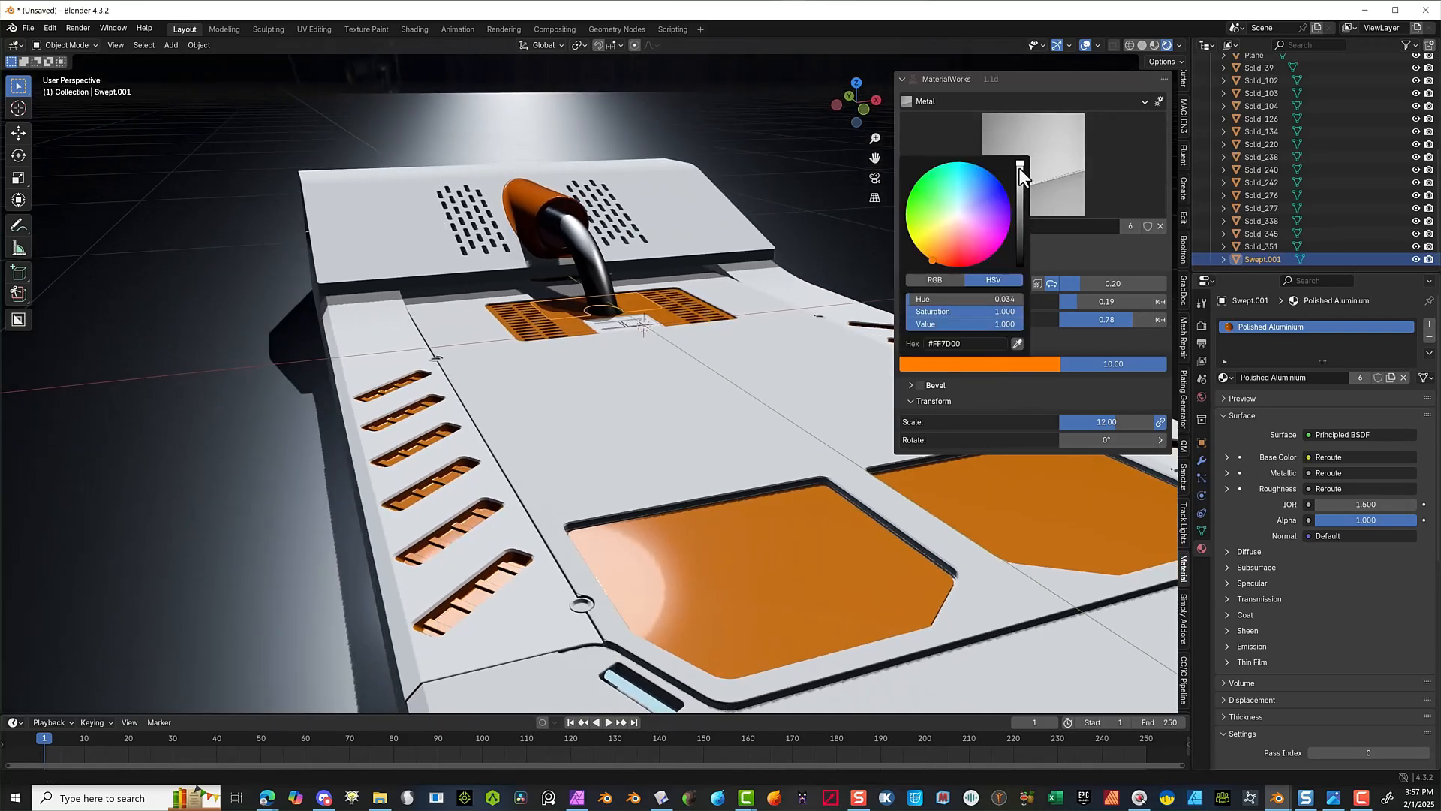
{"action": "mouse_move", "coordinate": [1019, 168]}
{"action": "left_mouse_down"}
{"action": "mouse_move", "coordinate": [1019, 182]}
{"action": "mouse_move", "coordinate": [1020, 169]}
{"action": "left_mouse_up"}
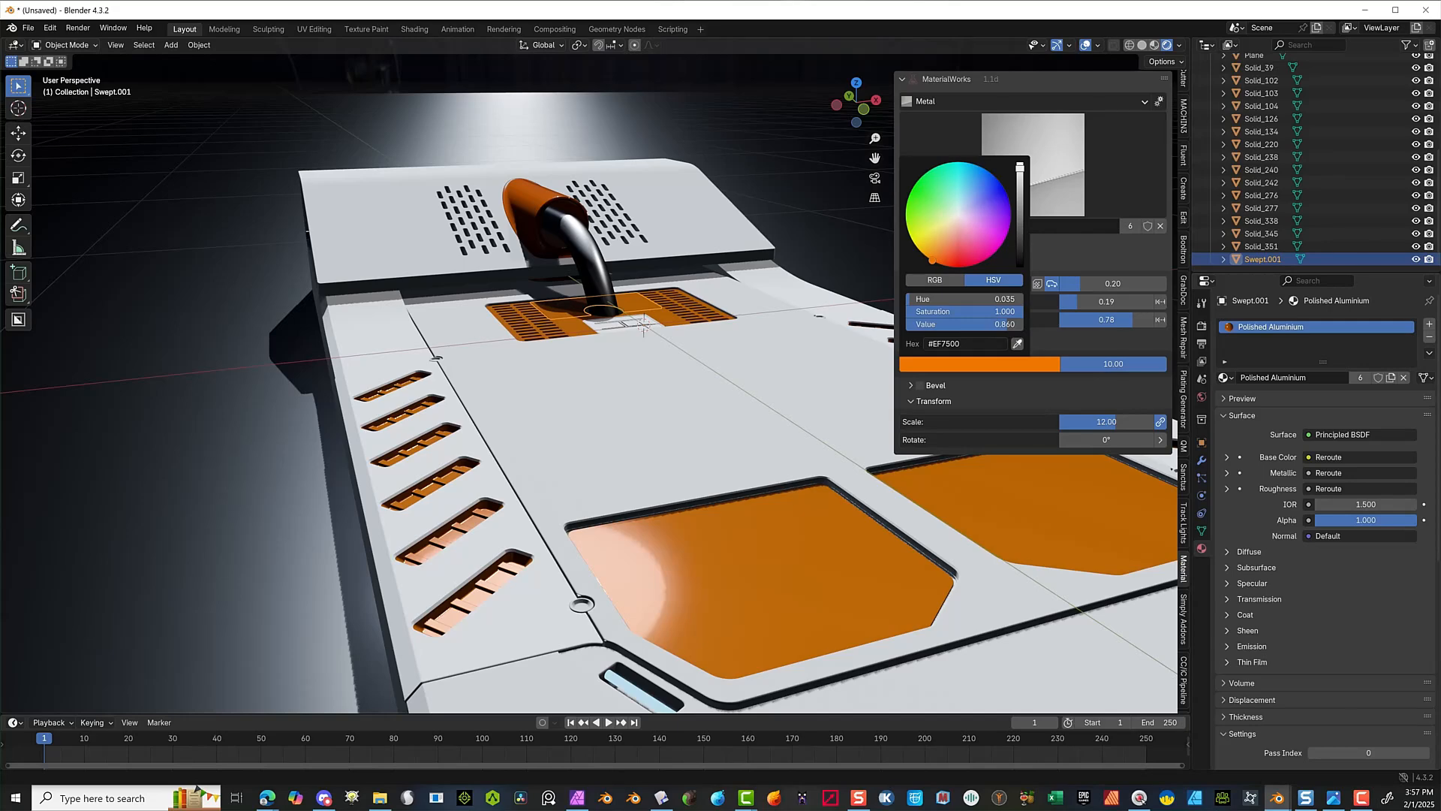
{"action": "middle_click_drag", "start_coordinate": [633, 402], "coordinate": [663, 372]}
{"action": "scroll", "coordinate": [639, 372], "scroll_direction": "up", "scroll_amount": 1}
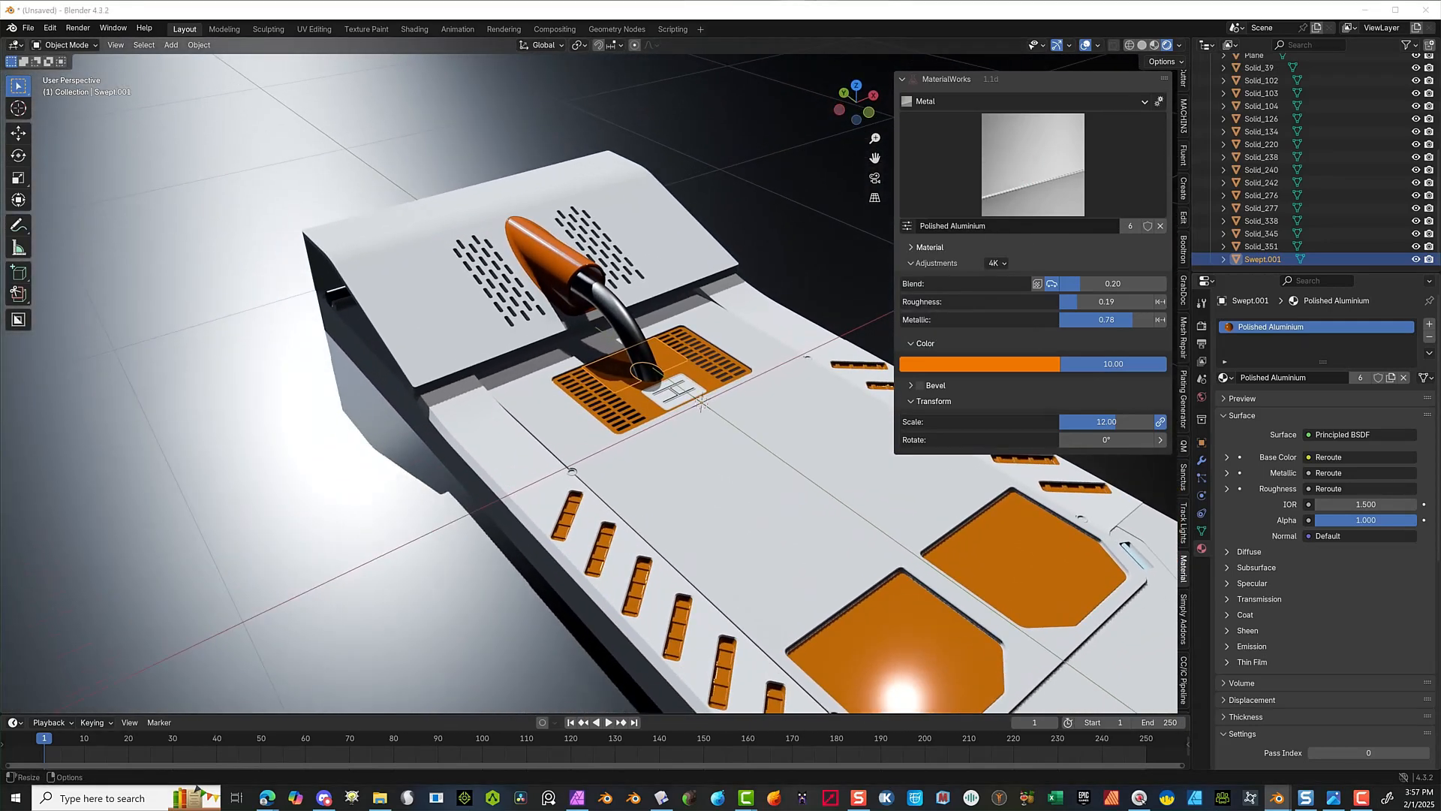
{"action": "scroll", "coordinate": [723, 403], "scroll_direction": "up", "scroll_amount": 8}
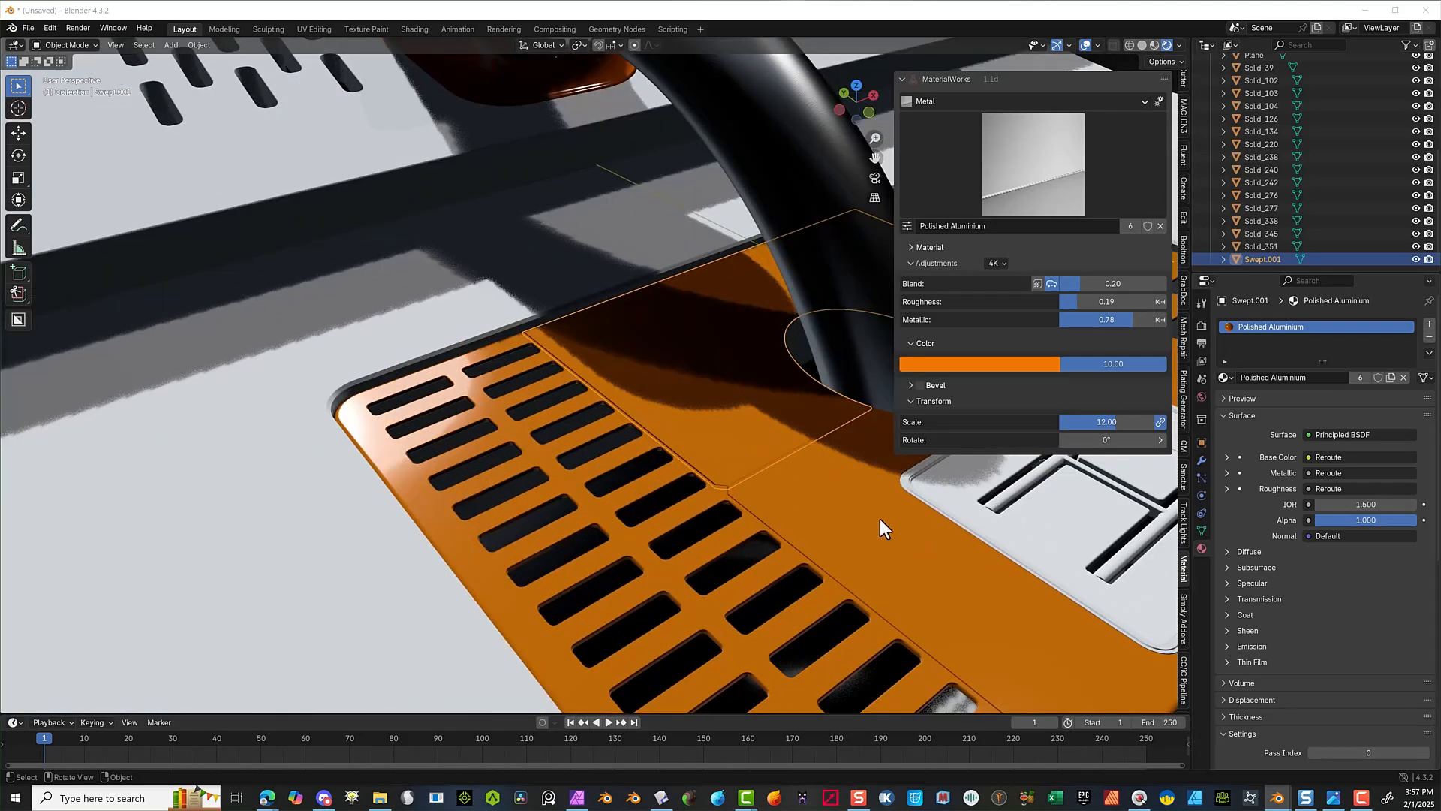
{"action": "scroll", "coordinate": [880, 520], "scroll_direction": "down", "scroll_amount": 8}
{"action": "scroll", "coordinate": [593, 449], "scroll_direction": "down", "scroll_amount": 5}
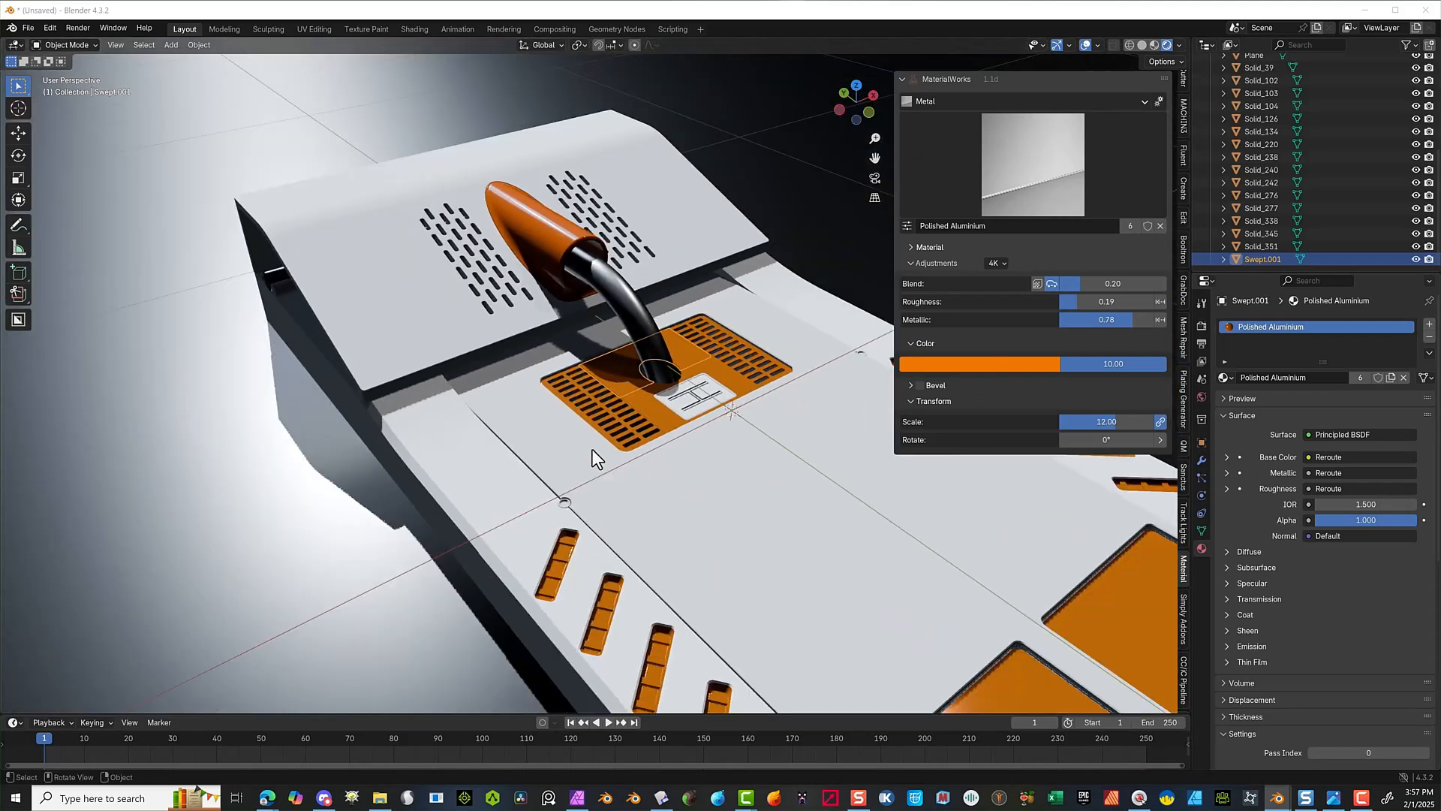
{"action": "middle_click_drag", "start_coordinate": [593, 449], "coordinate": [548, 464]}
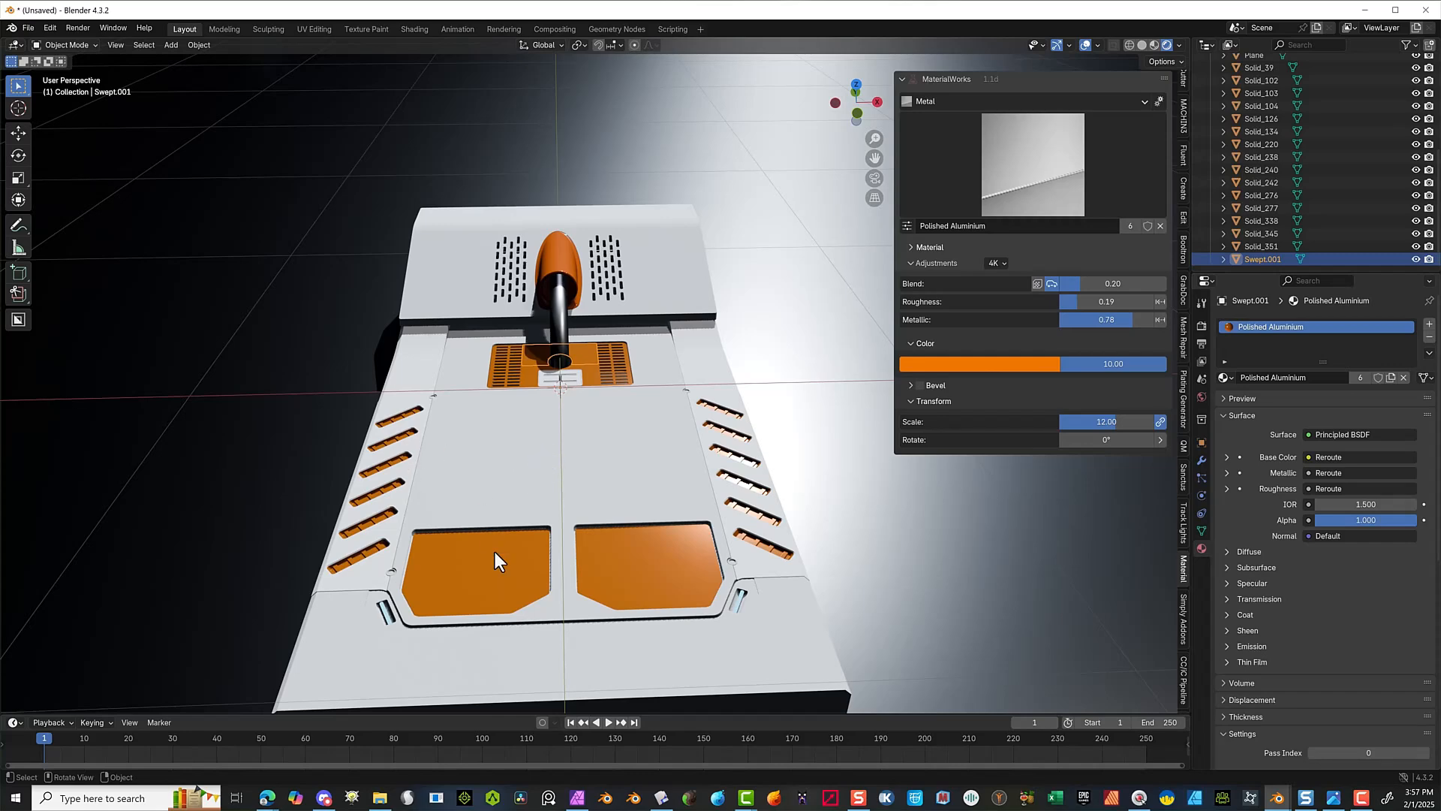
- Join the vent grilles, hose base plate parts, diagonal slot inserts and hatch panels into one object
{"action": "left_click", "coordinate": [507, 354]}
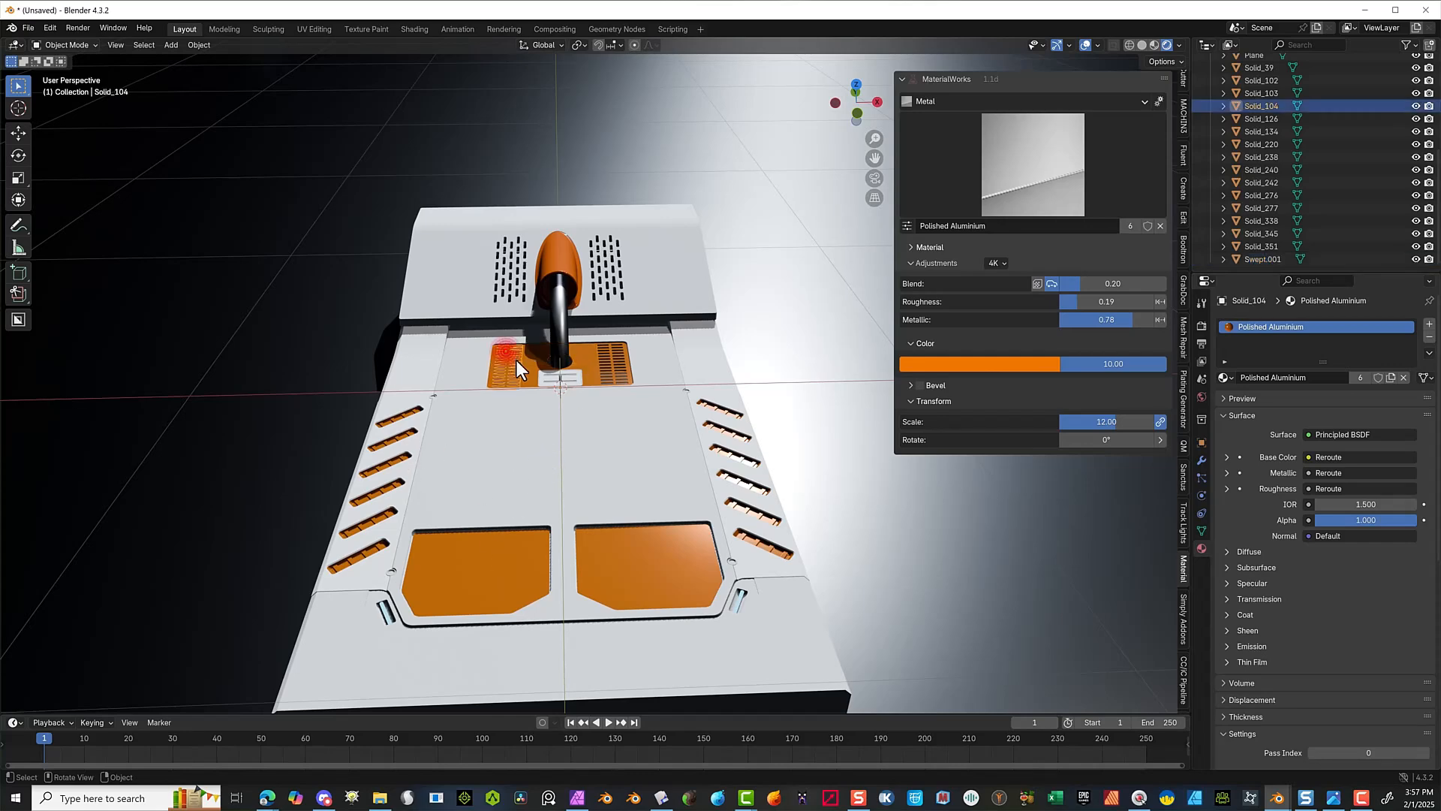
{"action": "left_click", "coordinate": [587, 358], "text": "shift"}
{"action": "scroll", "coordinate": [600, 367], "scroll_direction": "up", "scroll_amount": 4}
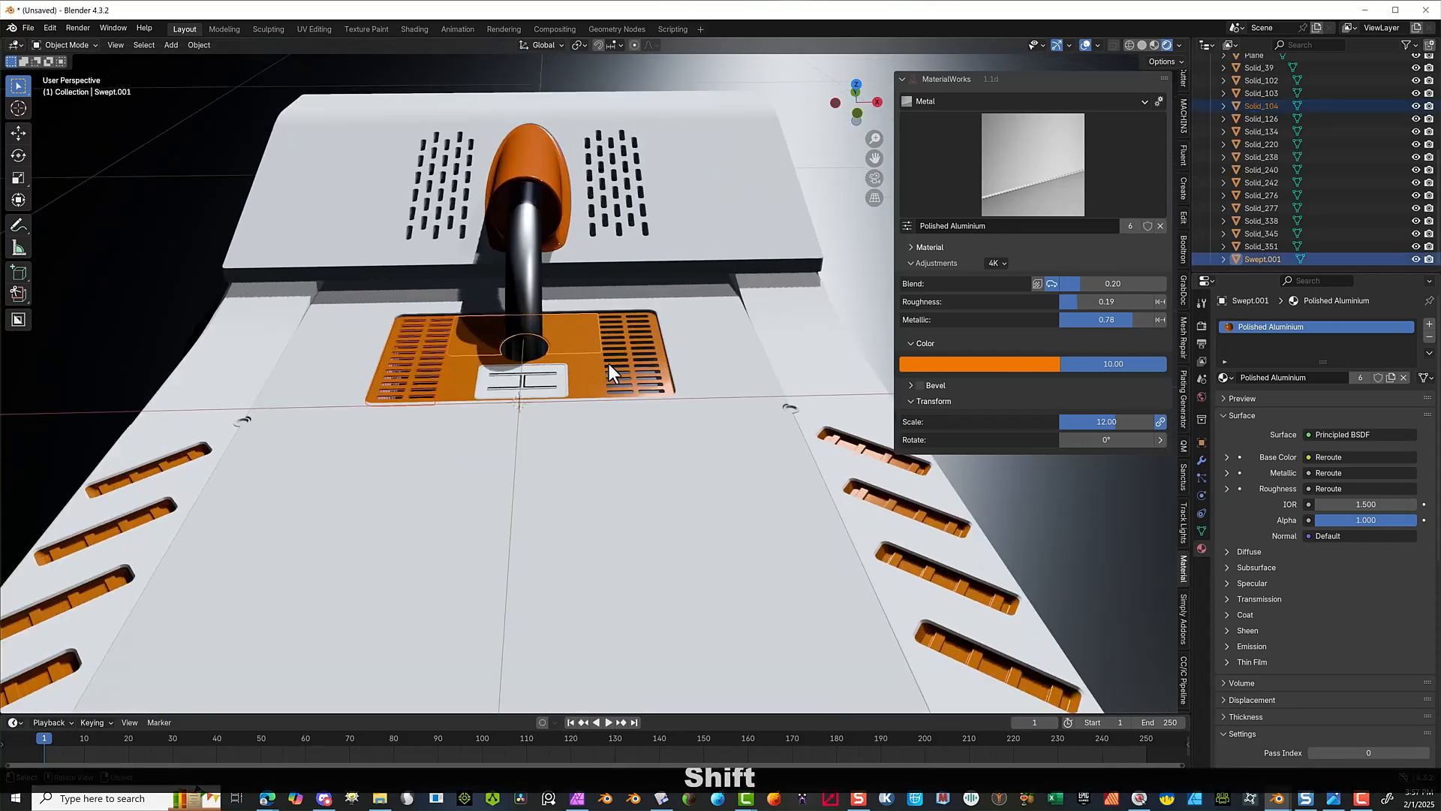
{"action": "left_click", "coordinate": [586, 382], "text": "shift"}
{"action": "left_click", "coordinate": [629, 361], "text": "shift"}
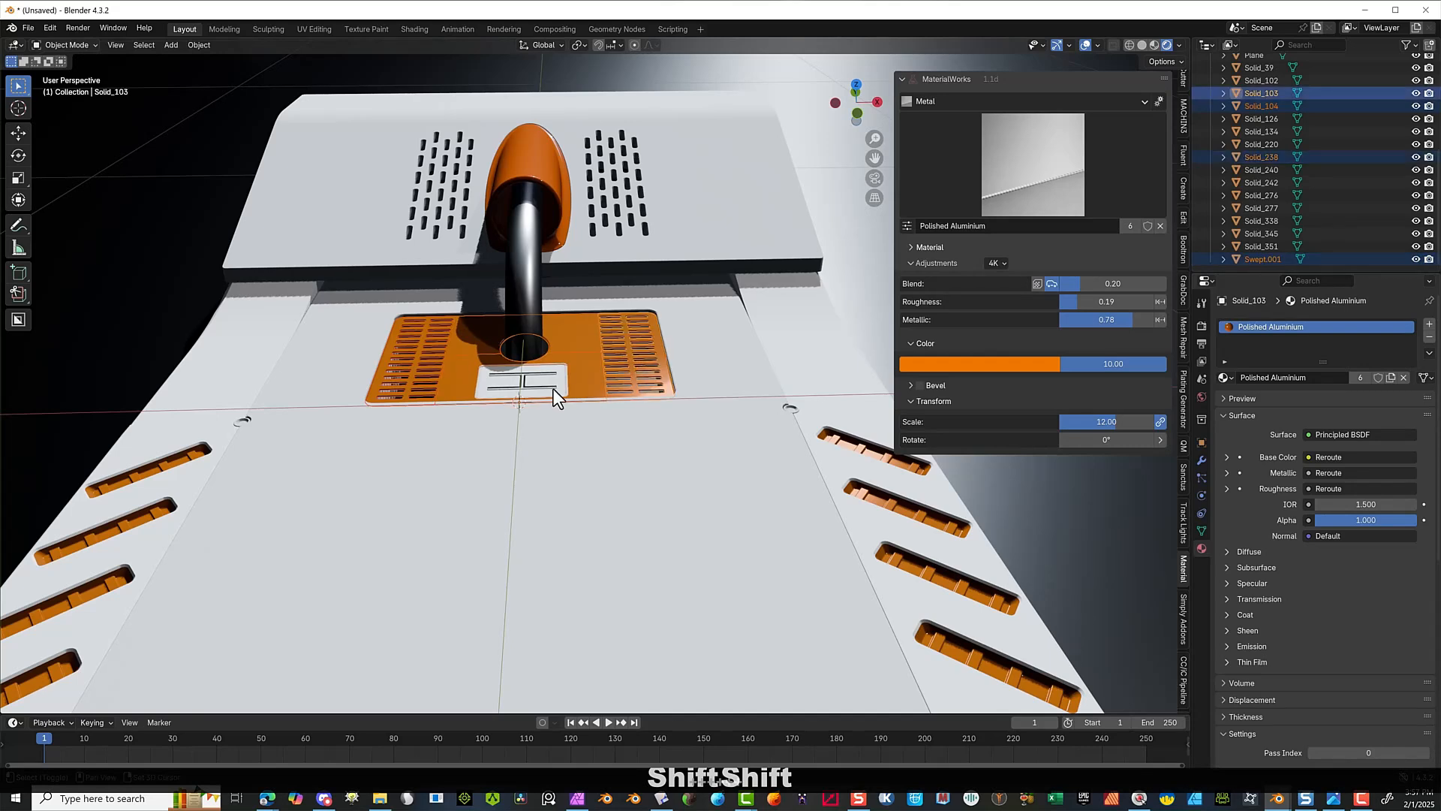
{"action": "left_click", "coordinate": [166, 463], "text": "shift"}
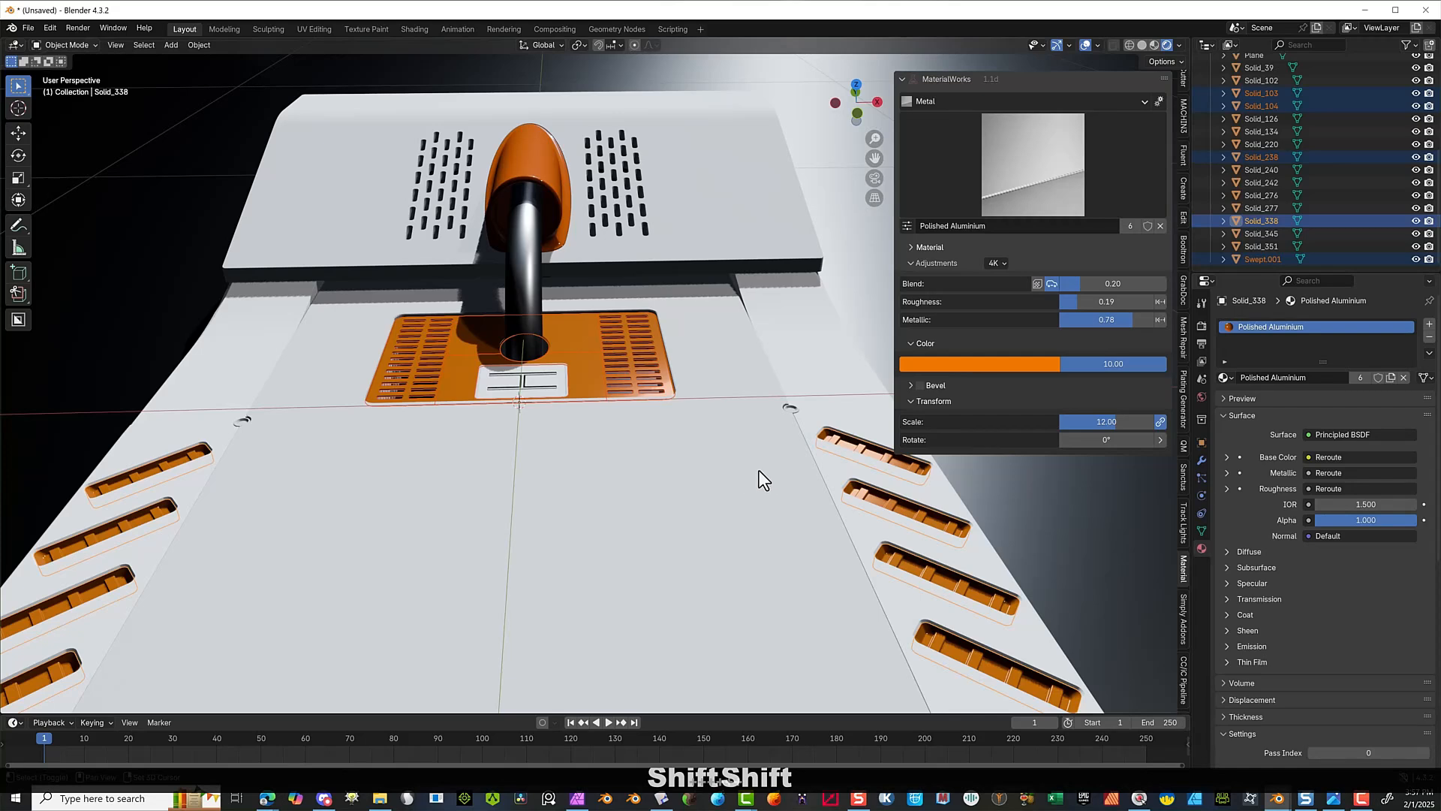
{"action": "left_click", "coordinate": [475, 331], "text": "shift"}
{"action": "left_click", "coordinate": [473, 366], "text": "shift"}
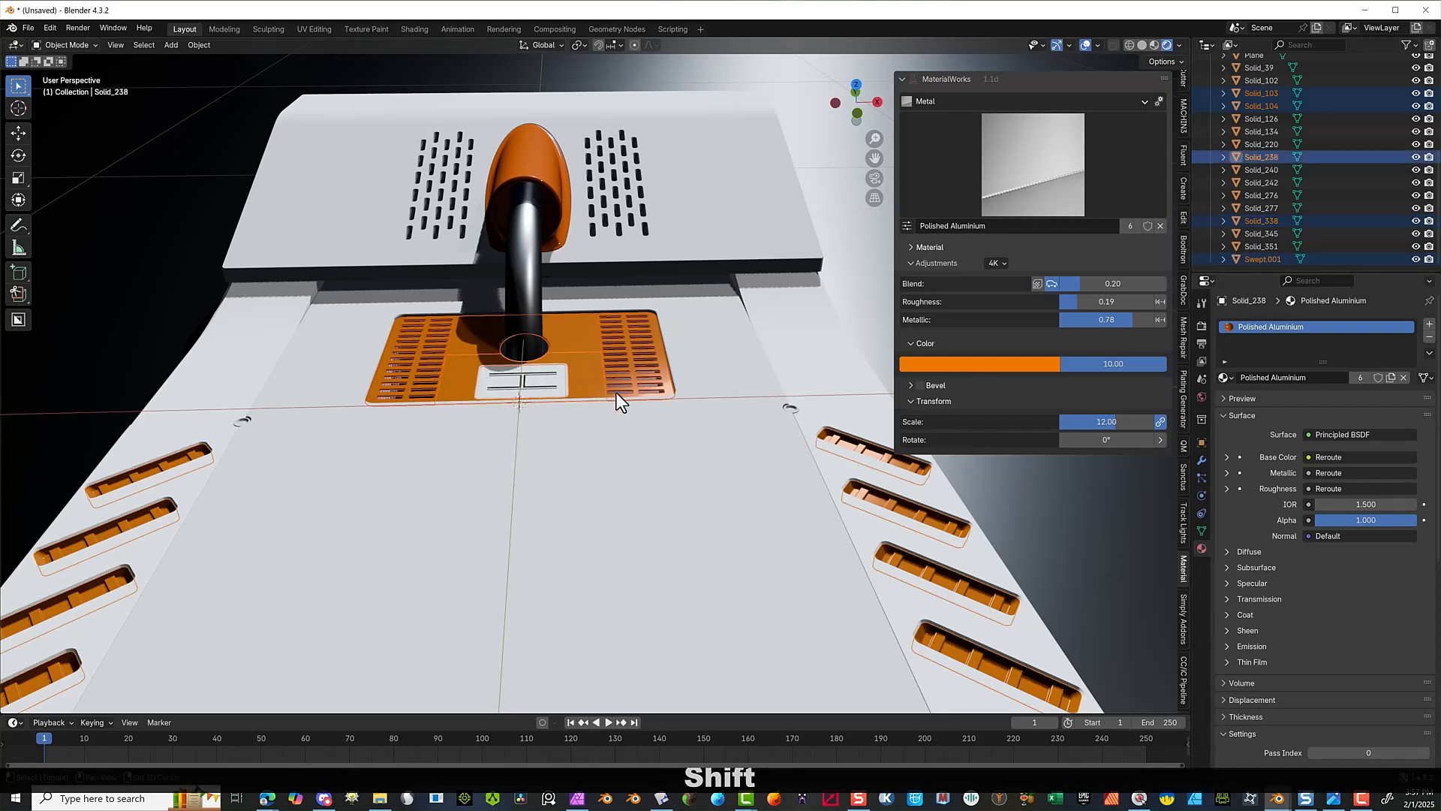
{"action": "left_click", "coordinate": [637, 352], "text": "shift"}
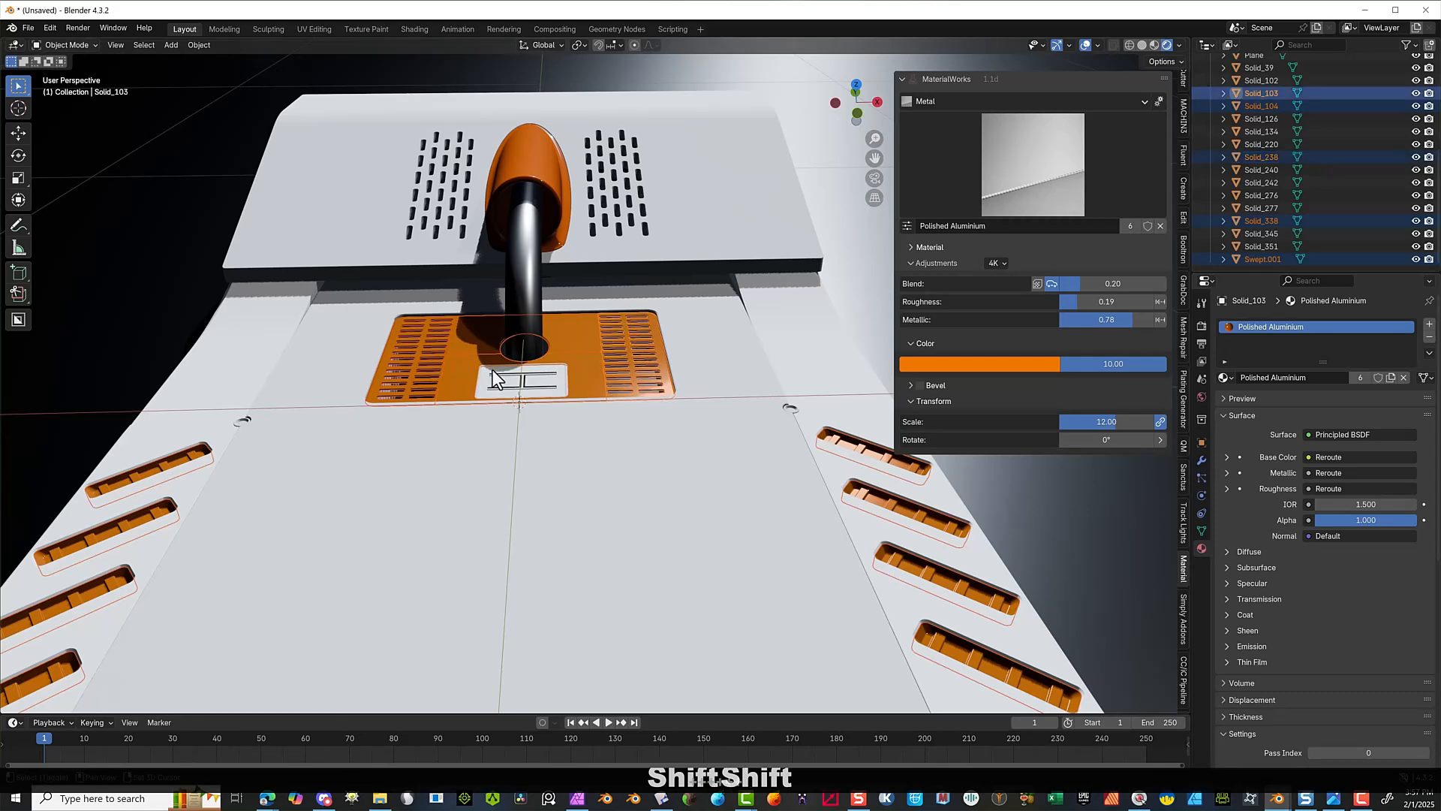
{"action": "left_click", "coordinate": [431, 341], "text": "shift"}
{"action": "scroll", "coordinate": [557, 377], "scroll_direction": "down", "scroll_amount": 4}
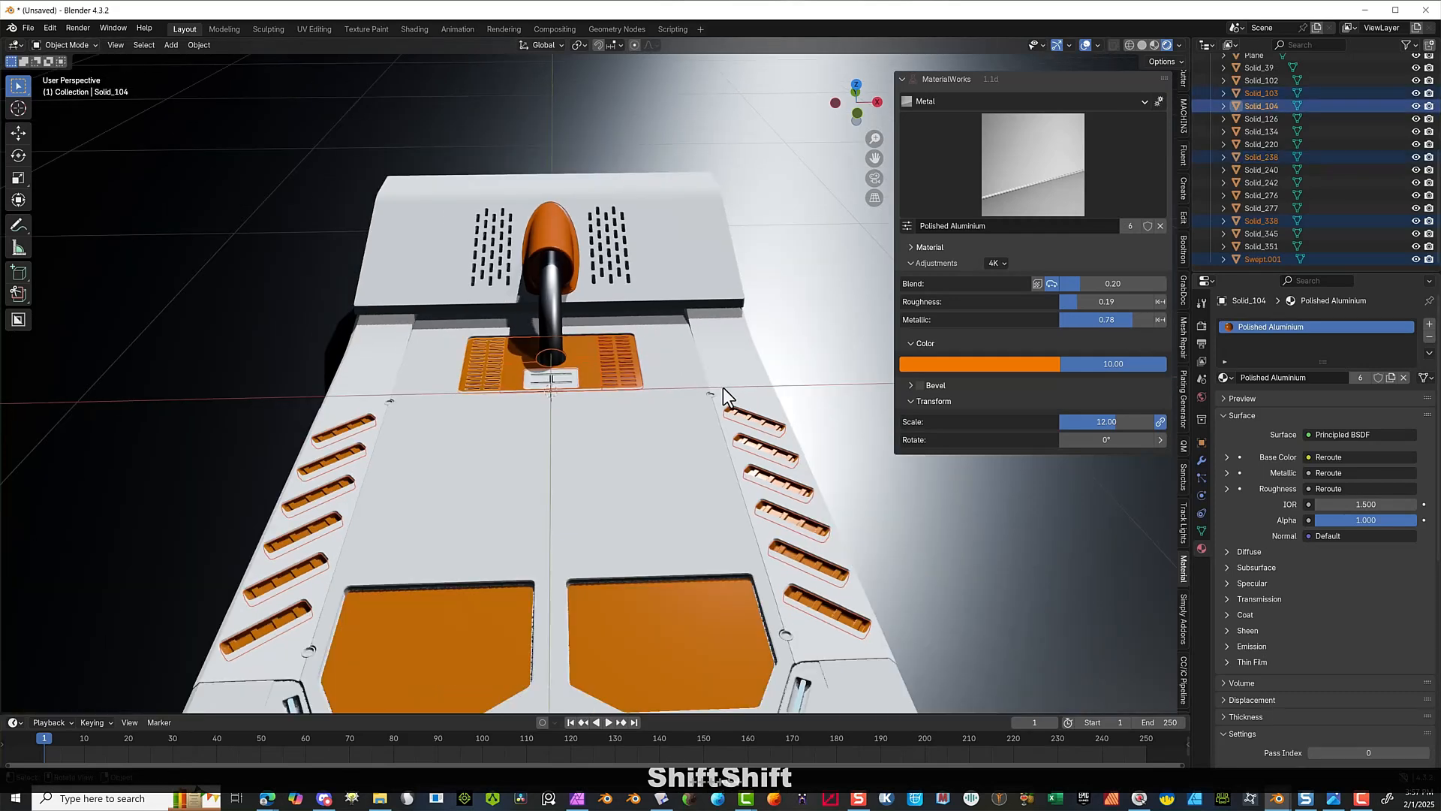
{"action": "left_click", "coordinate": [632, 561], "text": "shift"}
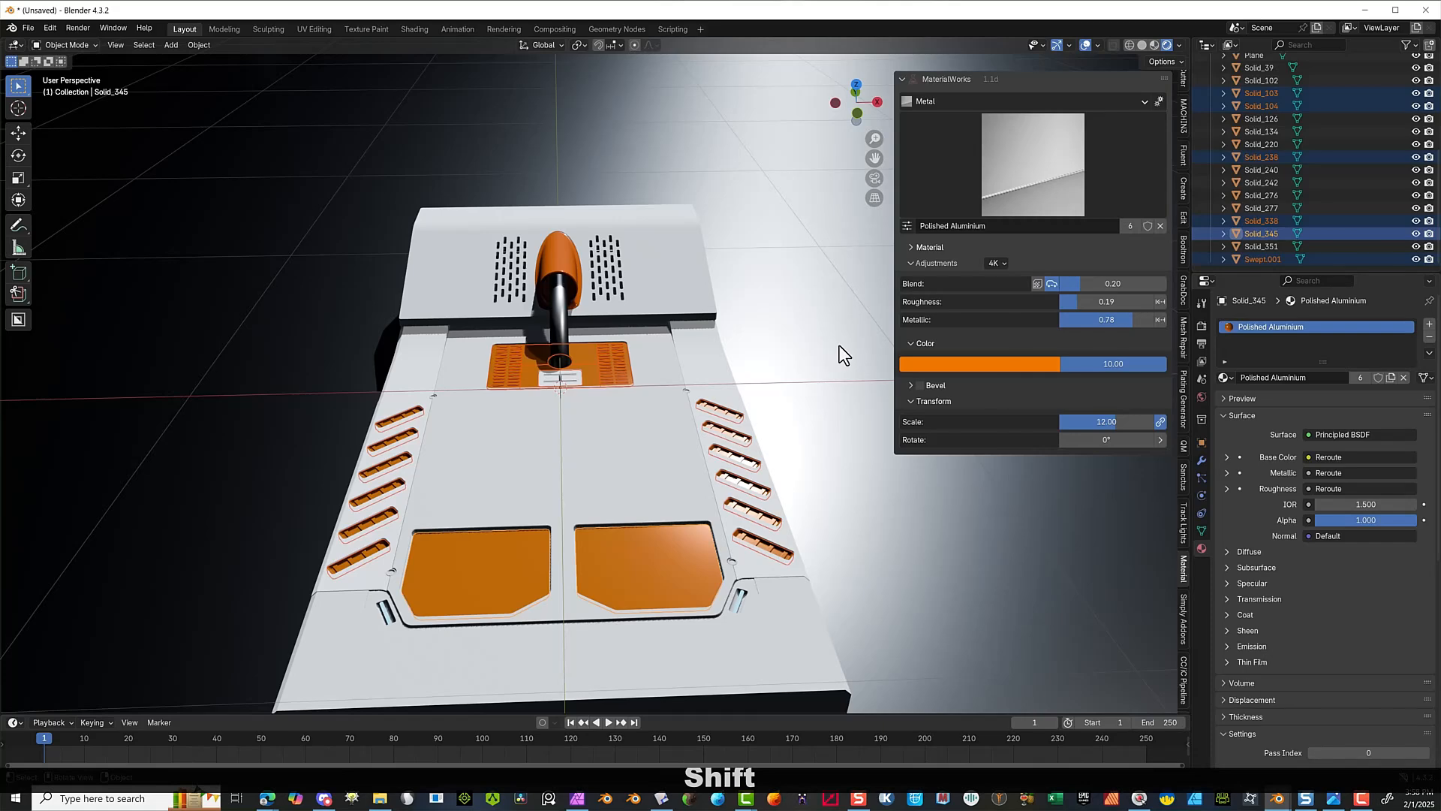
{"action": "key", "text": "ctrl+j"}
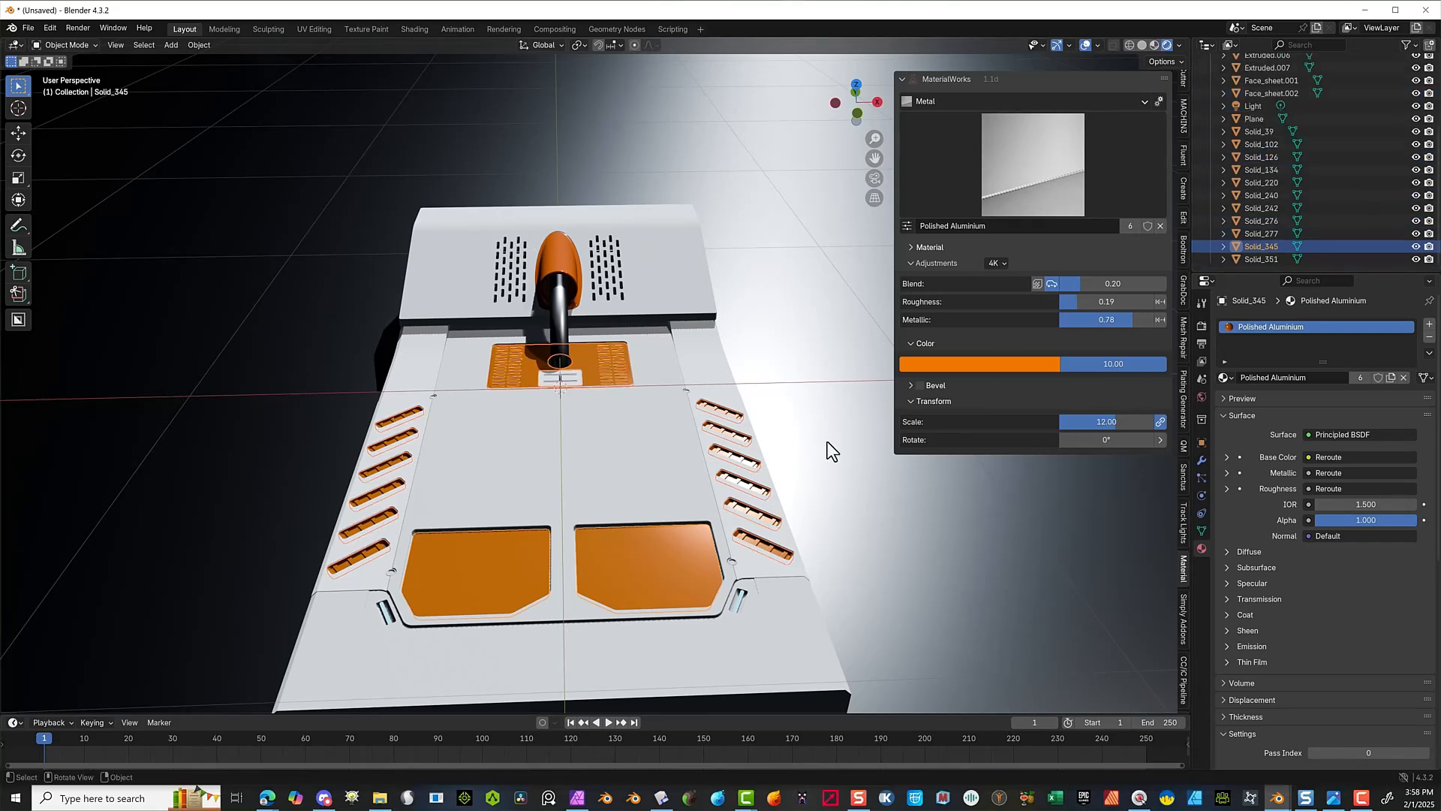
- In the Shading workspace, replace the joined object's Polished Aluminium with a new material and set its base color to orange #E76500
{"action": "scroll", "coordinate": [832, 451], "scroll_direction": "down", "scroll_amount": 2}
{"action": "middle_click_drag", "start_coordinate": [736, 461], "coordinate": [775, 451]}
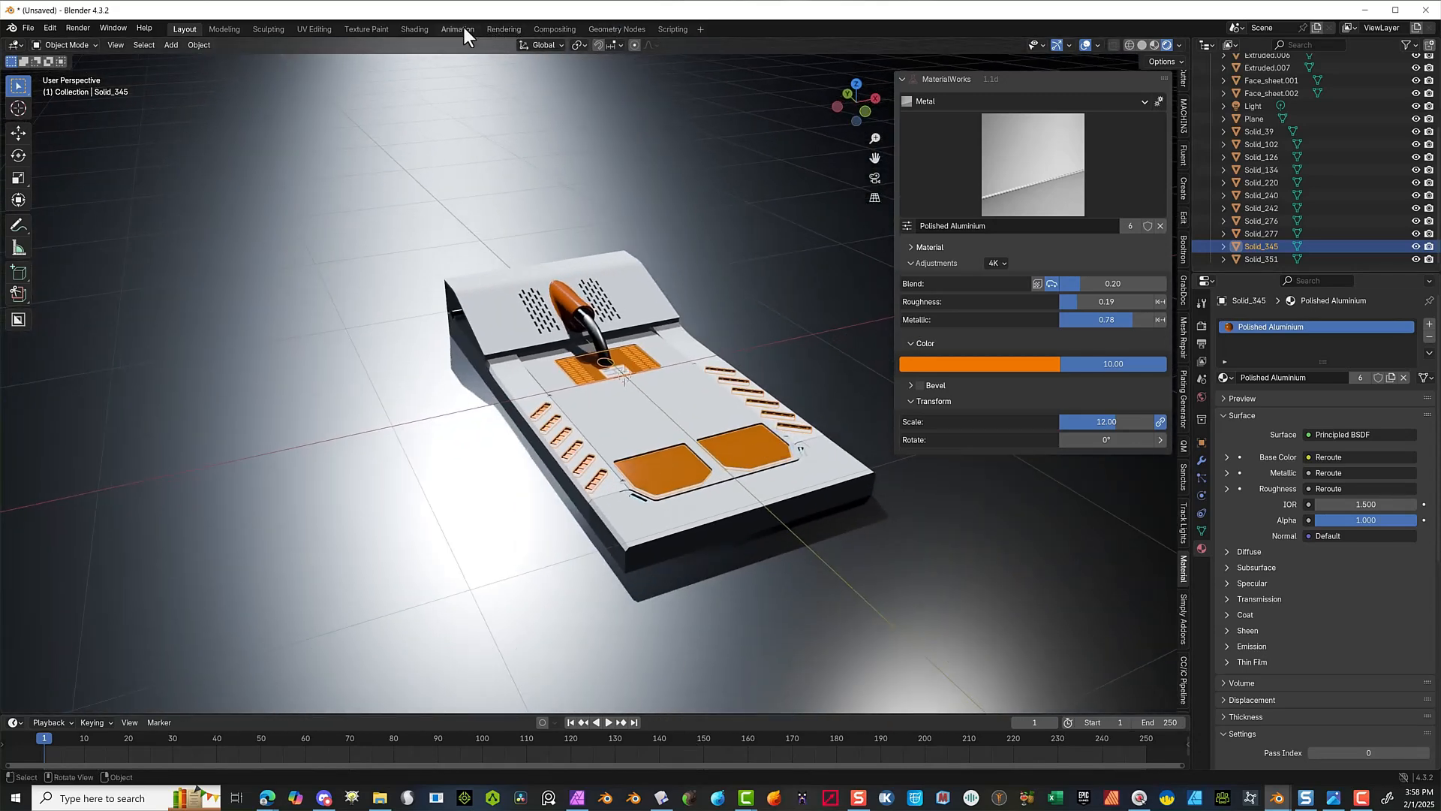
{"action": "left_click", "coordinate": [417, 30]}
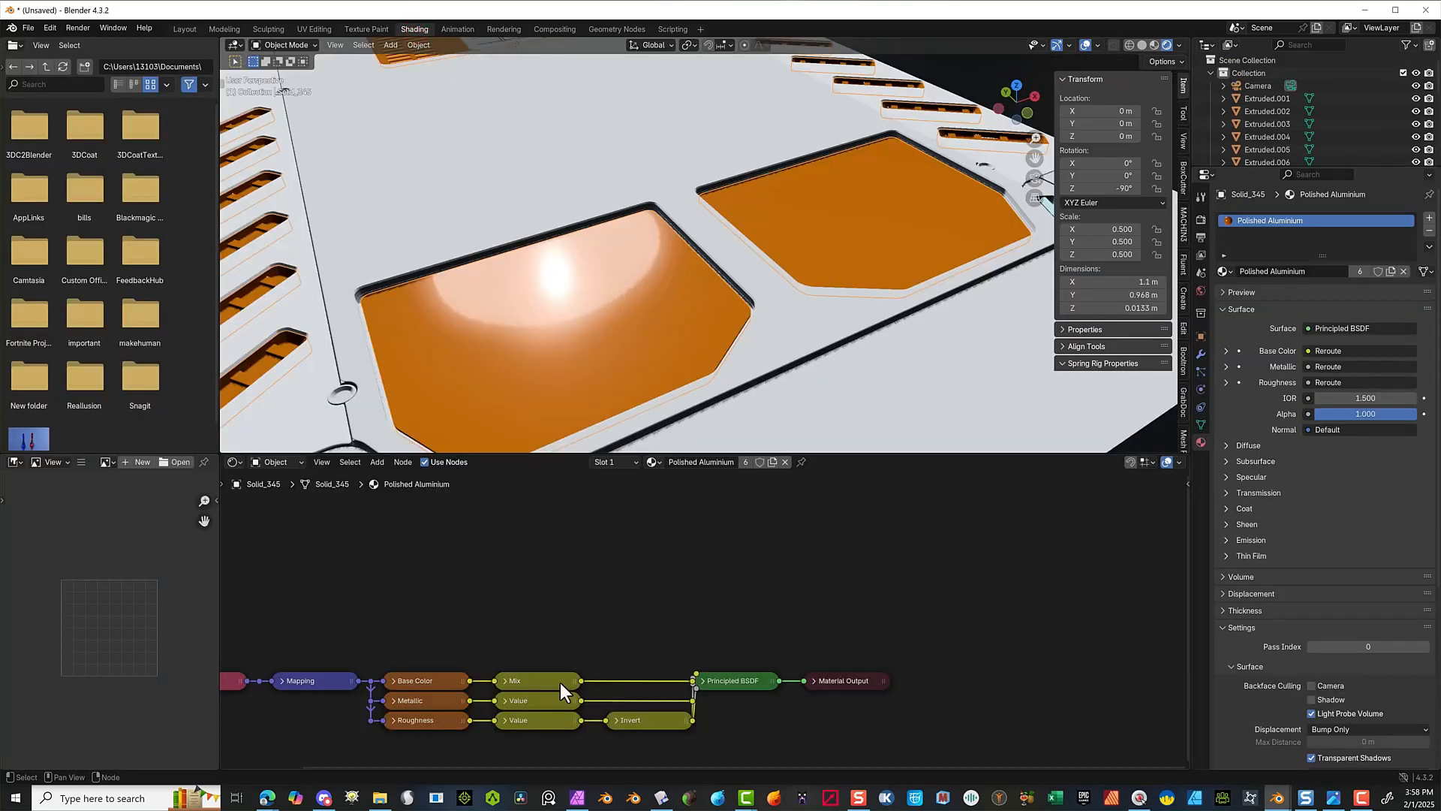
{"action": "left_click", "coordinate": [786, 462]}
{"action": "left_click", "coordinate": [698, 463]}
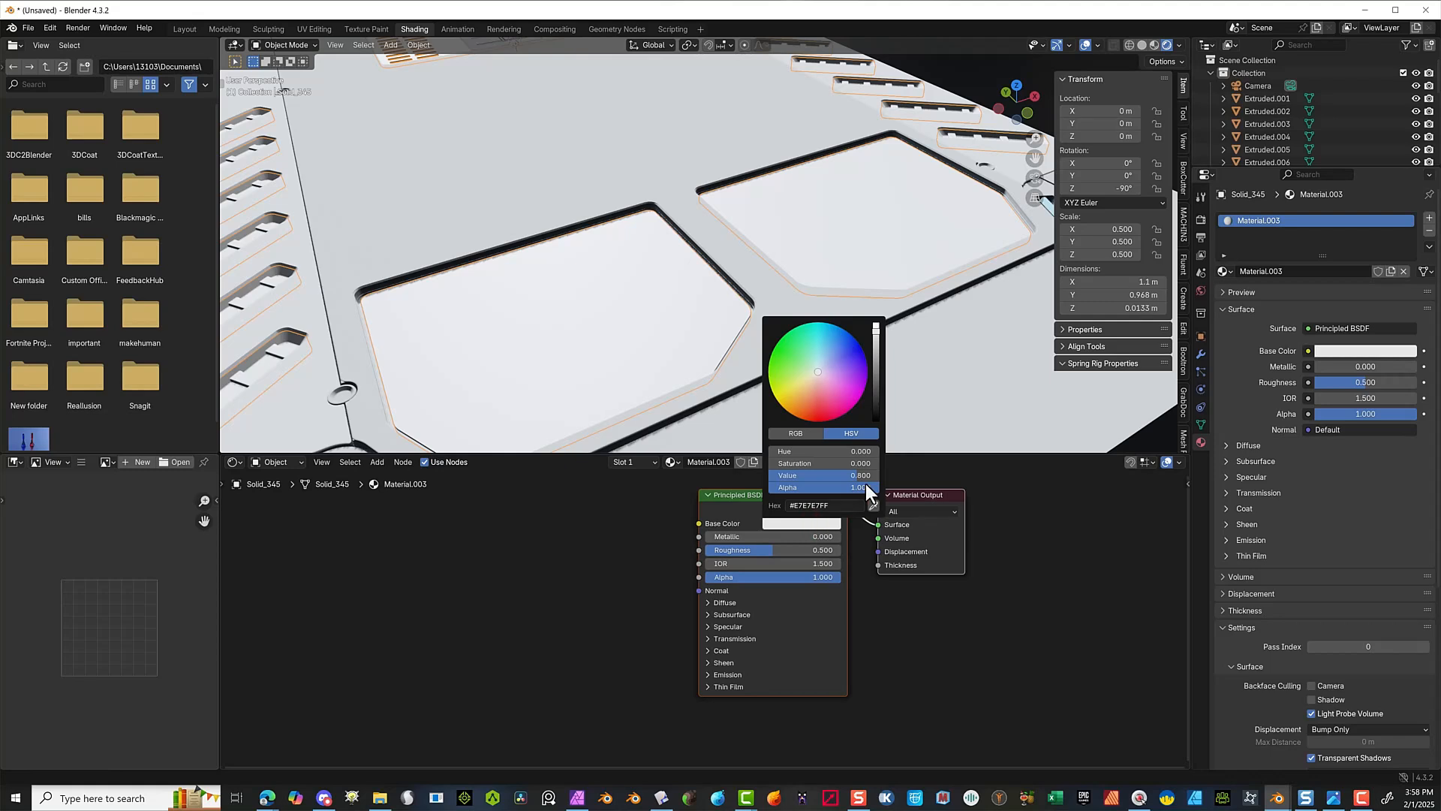
{"action": "left_click", "coordinate": [807, 521]}
{"action": "left_click", "coordinate": [801, 417]}
{"action": "left_click_drag", "start_coordinate": [801, 417], "coordinate": [796, 416]}
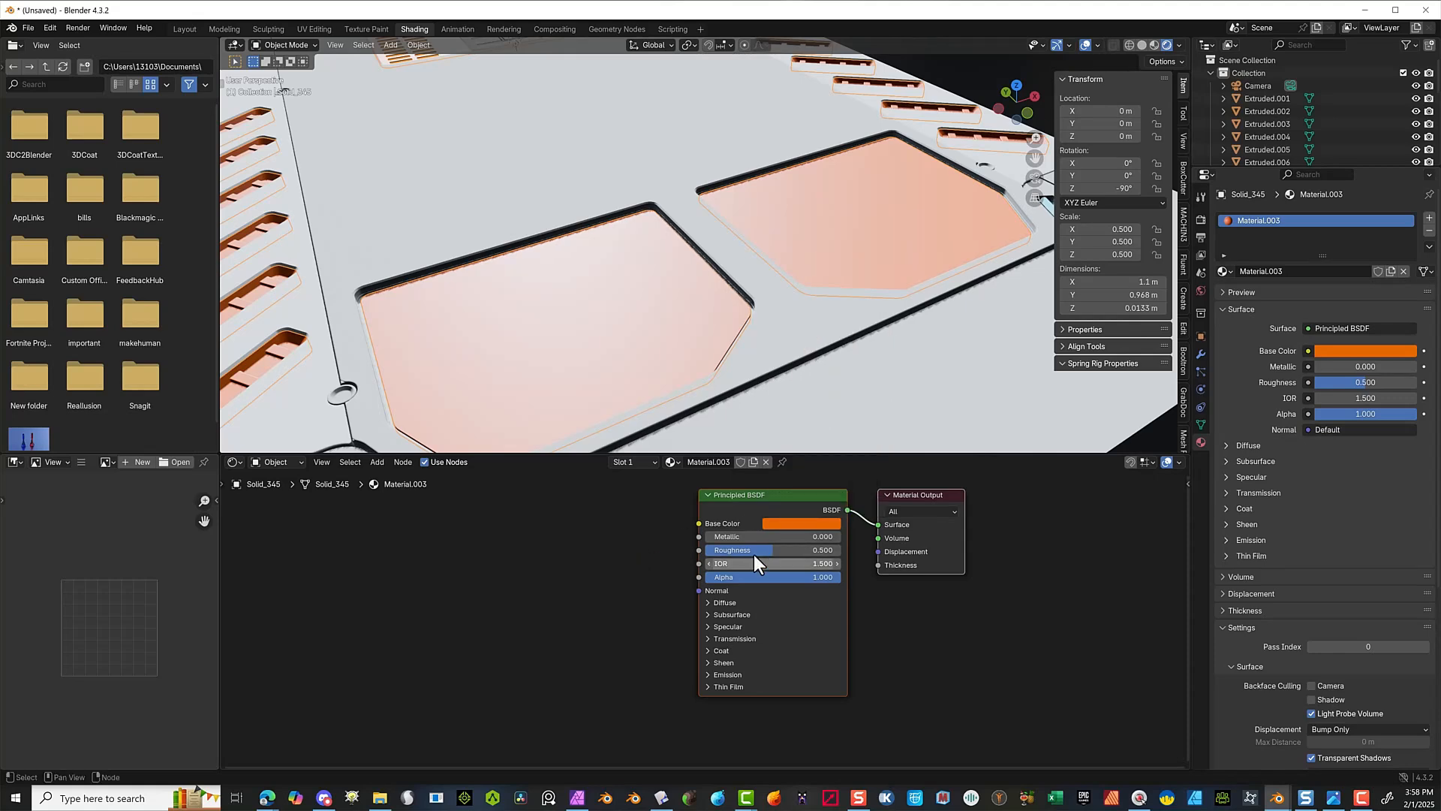
- Set the new orange material's metallic to 1.000 and its roughness to 0.313
{"action": "mouse_move", "coordinate": [732, 538]}
{"action": "left_mouse_down"}
{"action": "mouse_move", "coordinate": [848, 537]}
{"action": "mouse_move", "coordinate": [733, 551]}
{"action": "left_mouse_up"}
{"action": "mouse_move", "coordinate": [754, 368]}
{"action": "middle_mouse_down"}
{"action": "mouse_move", "coordinate": [798, 345]}
{"action": "mouse_move", "coordinate": [740, 380]}
{"action": "middle_mouse_up"}
{"action": "scroll", "coordinate": [778, 365], "scroll_direction": "down", "scroll_amount": 4}
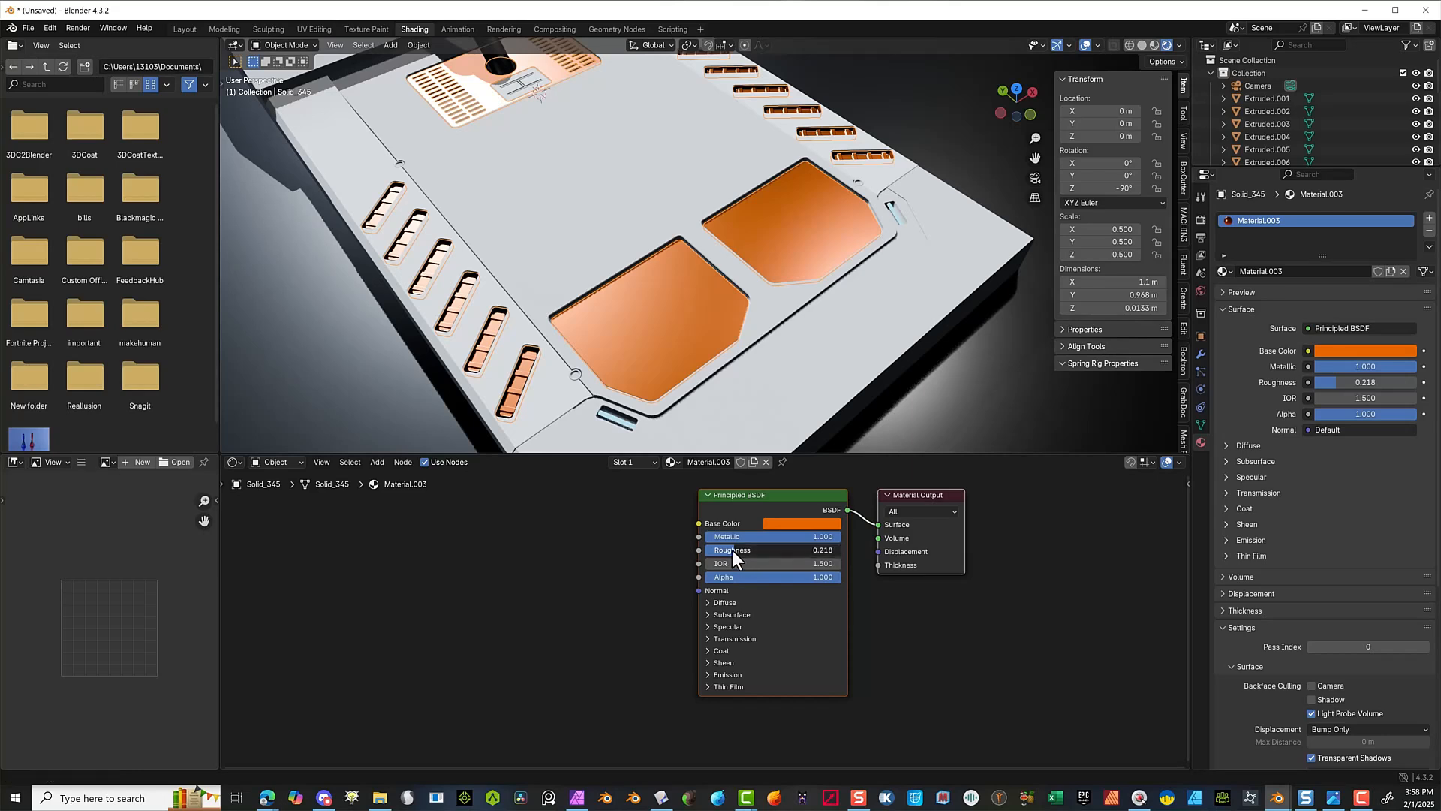
{"action": "left_click_drag", "start_coordinate": [731, 550], "coordinate": [786, 550]}
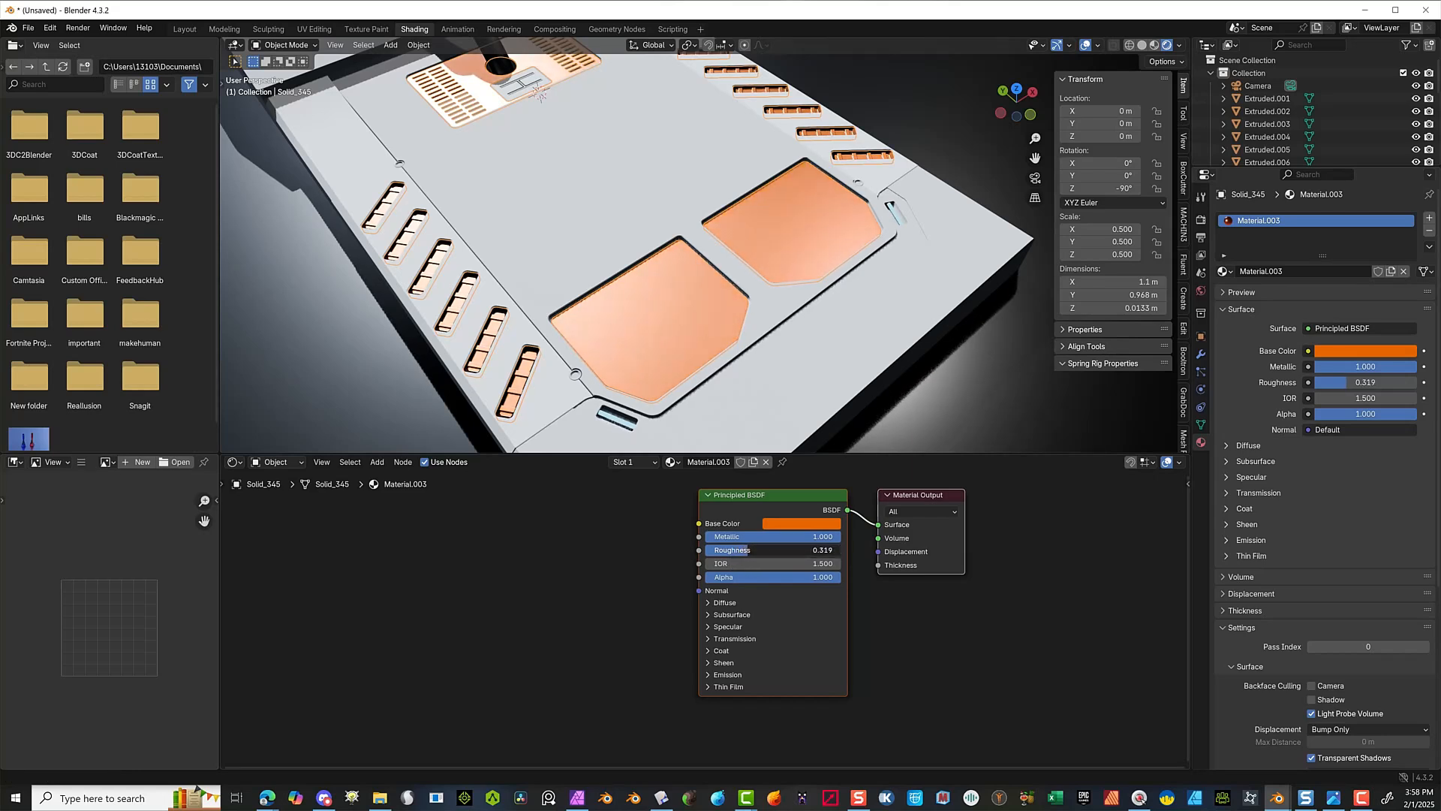
{"action": "left_click_drag", "start_coordinate": [797, 550], "coordinate": [797, 550]}
- Darken the orange material's base color to a deeper burnt orange and check it on the panels
{"action": "left_click", "coordinate": [781, 526]}
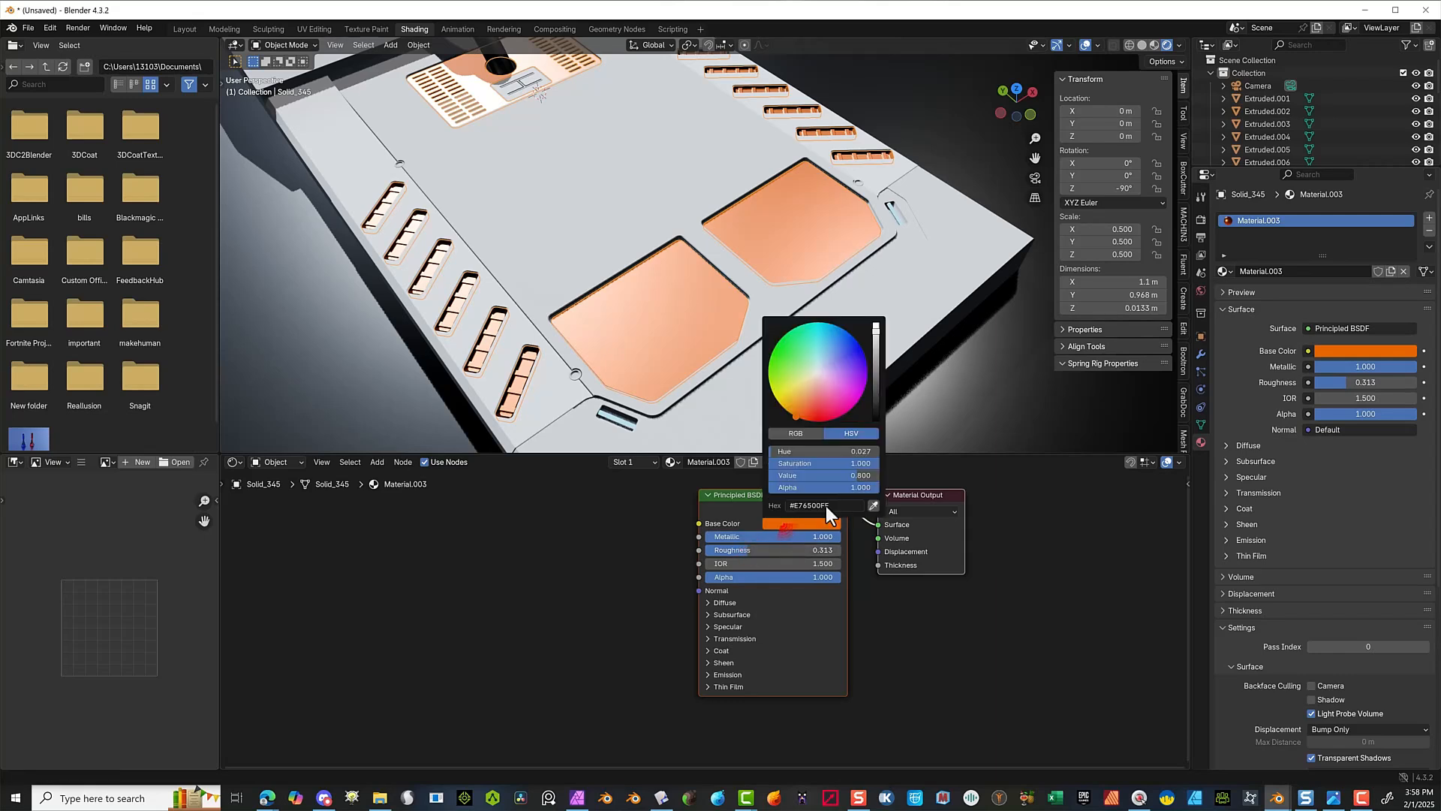
{"action": "left_click", "coordinate": [815, 523]}
{"action": "left_click_drag", "start_coordinate": [875, 331], "coordinate": [875, 357]}
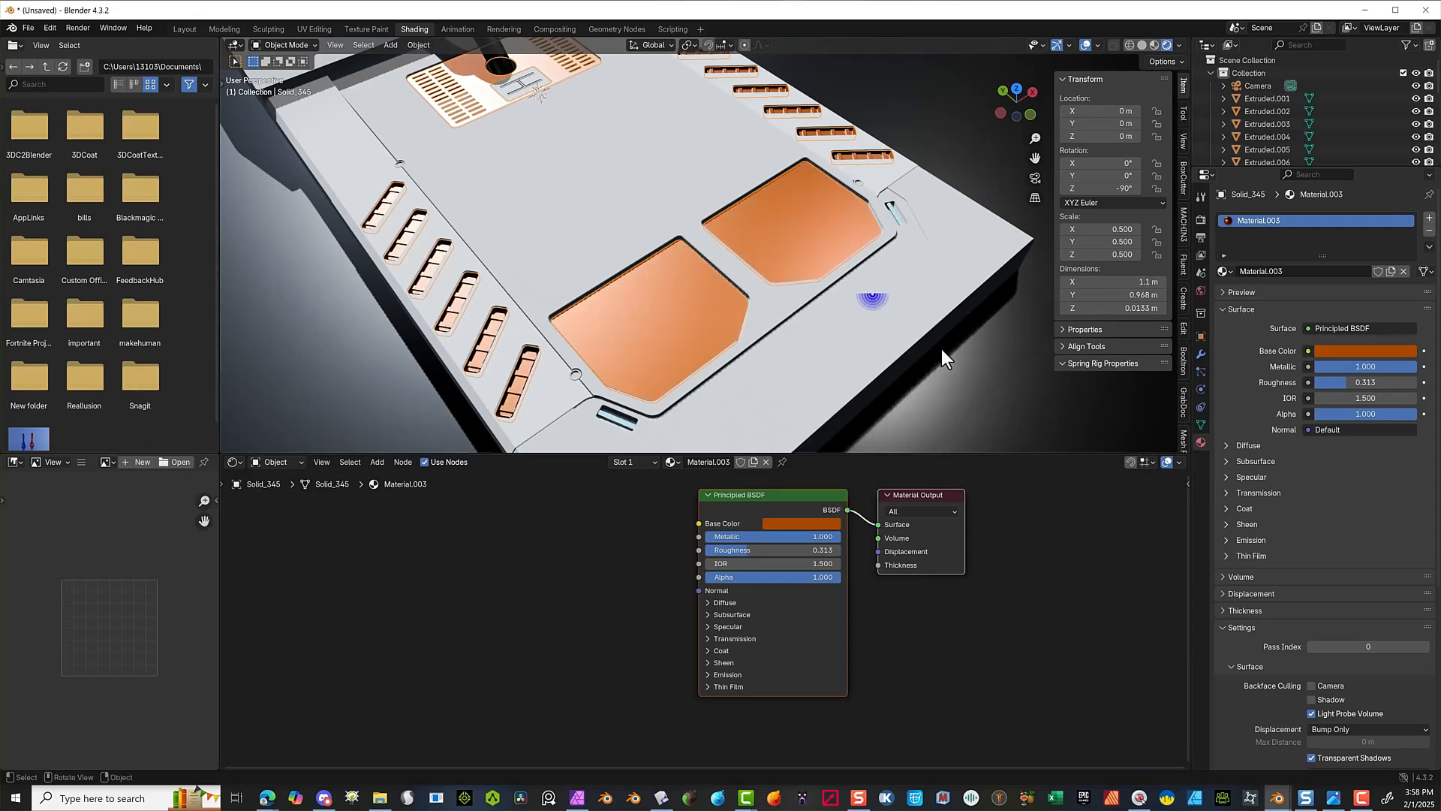
{"action": "mouse_move", "coordinate": [941, 348]}
{"action": "middle_mouse_down"}
{"action": "mouse_move", "coordinate": [908, 315]}
{"action": "mouse_move", "coordinate": [951, 319]}
{"action": "mouse_move", "coordinate": [951, 338]}
{"action": "middle_mouse_up"}
- Switch the node editor to the world shader, rotate the studio HDRI to 311° around Z and check the lighting on the panel
{"action": "left_click", "coordinate": [278, 462]}
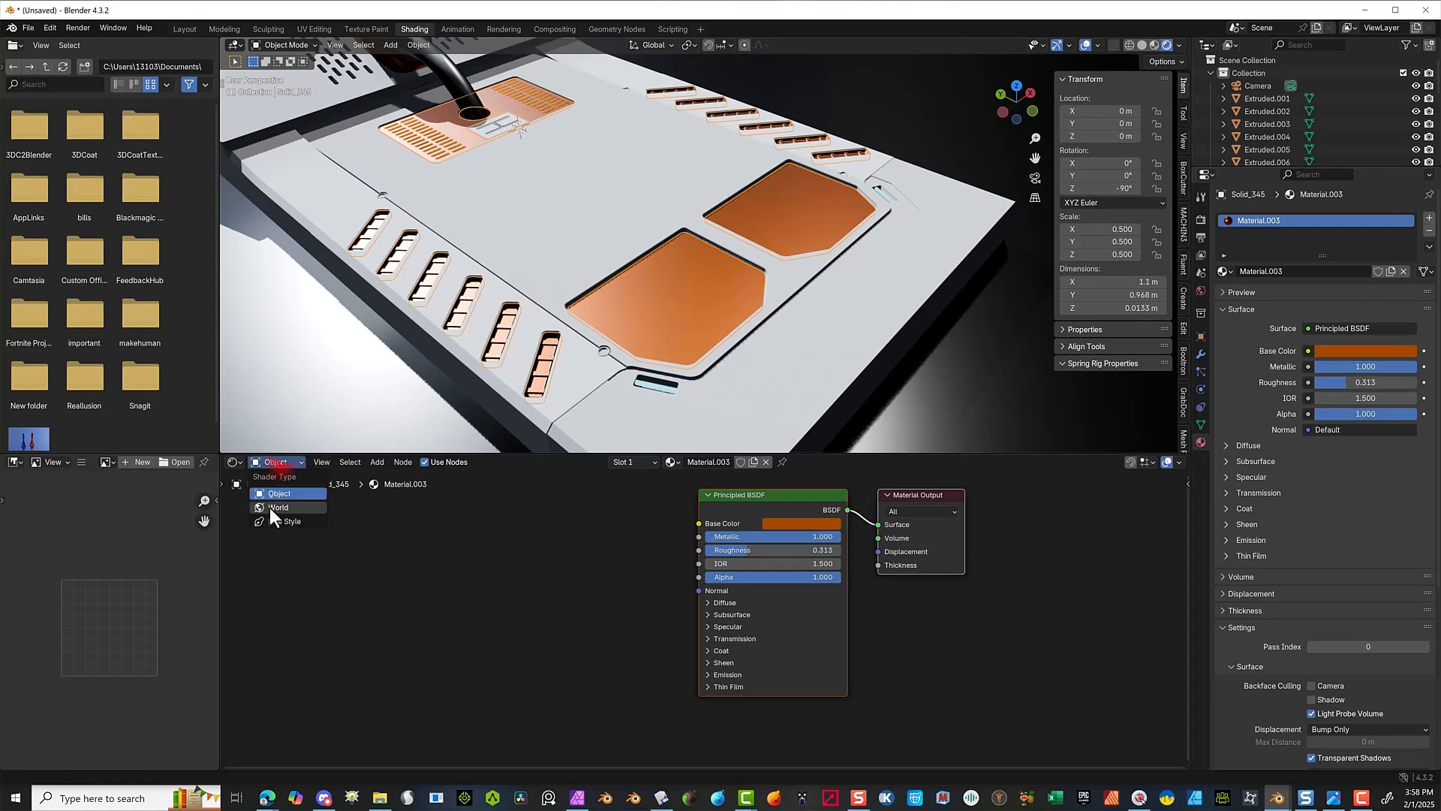
{"action": "left_click", "coordinate": [280, 507]}
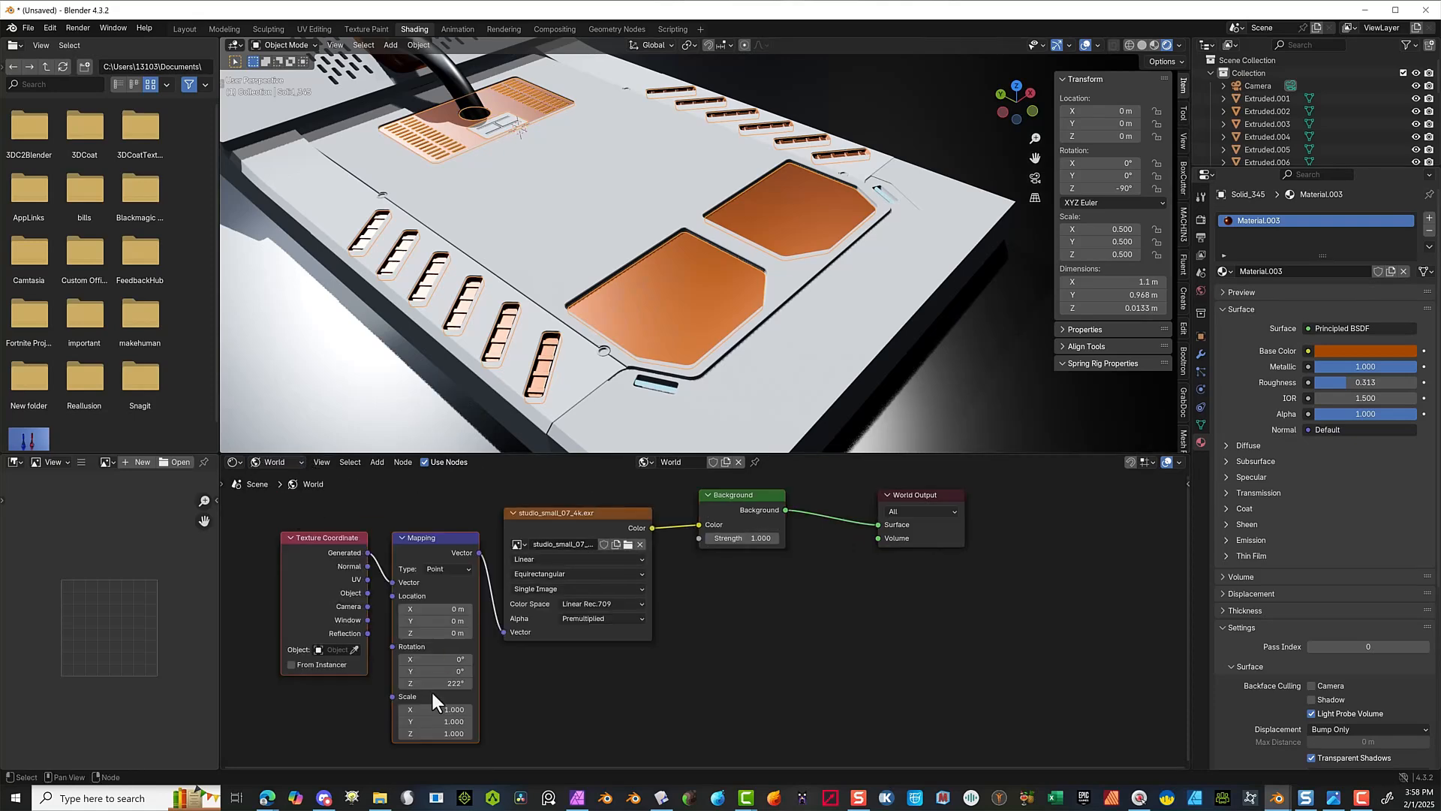
{"action": "left_click_drag", "start_coordinate": [445, 682], "coordinate": [643, 682]}
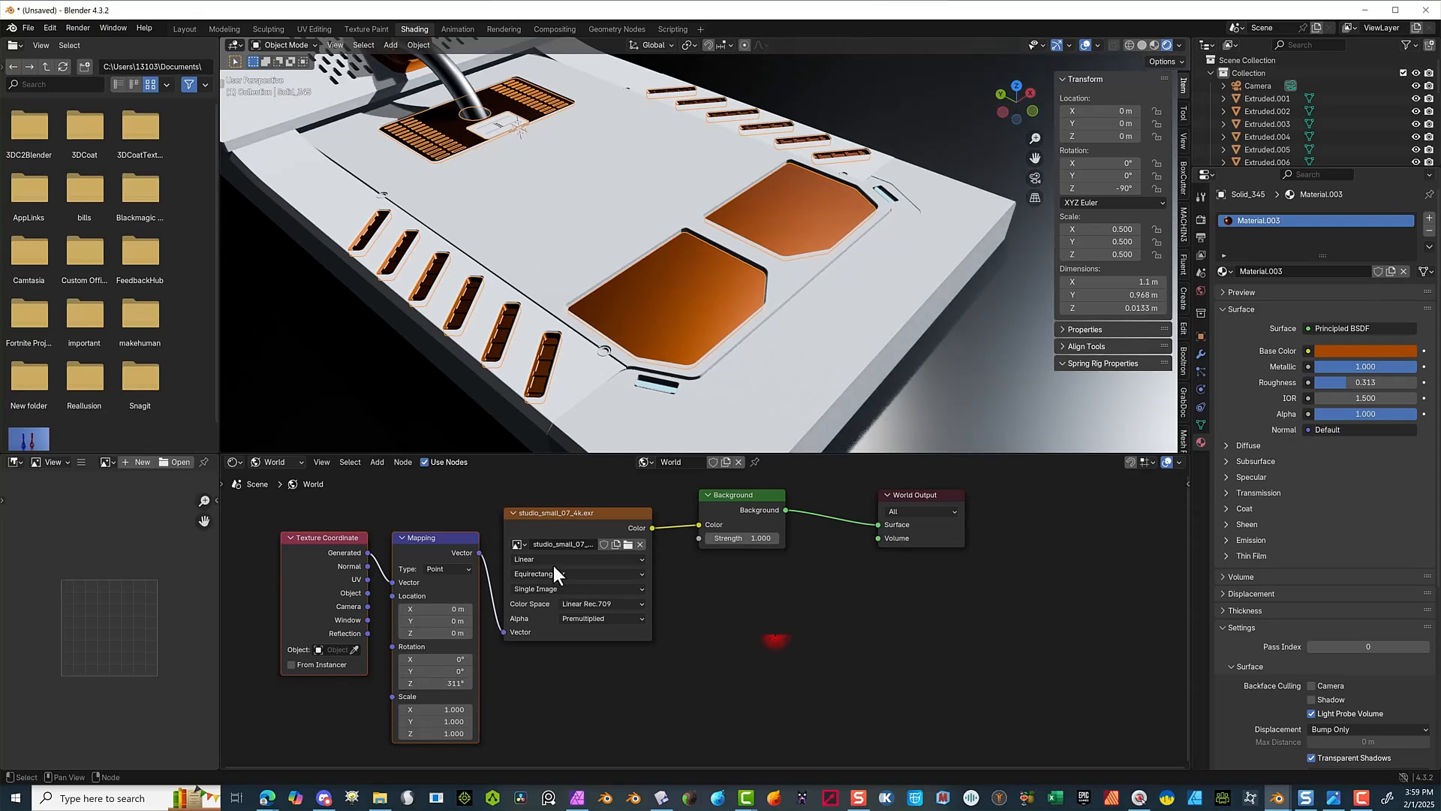
{"action": "scroll", "coordinate": [553, 566], "scroll_direction": "down", "scroll_amount": 2}
{"action": "middle_click_drag", "start_coordinate": [678, 246], "coordinate": [710, 147]}
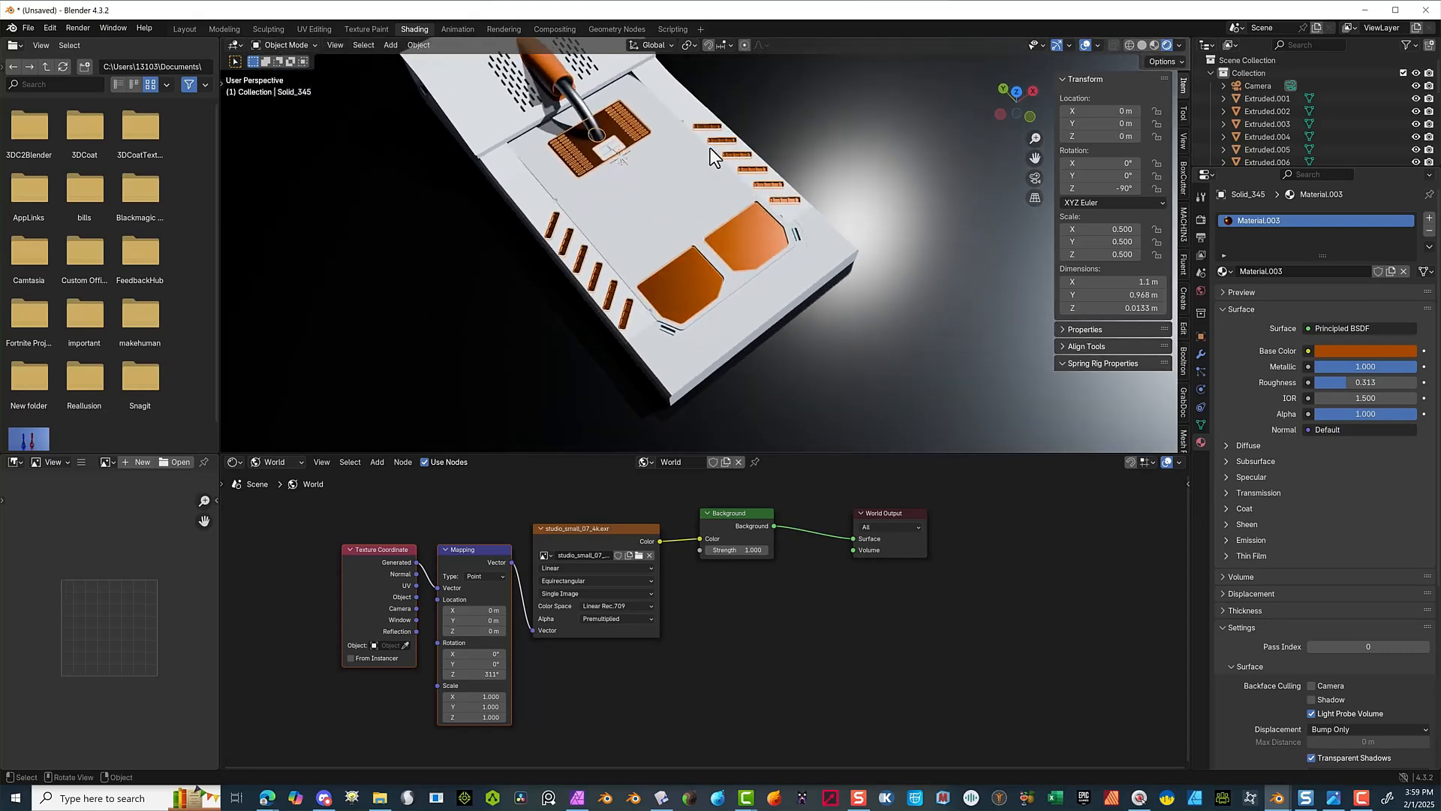
{"action": "middle_click_drag", "start_coordinate": [1051, 155], "coordinate": [727, 262]}
{"action": "scroll", "coordinate": [727, 263], "scroll_direction": "up", "scroll_amount": 5}
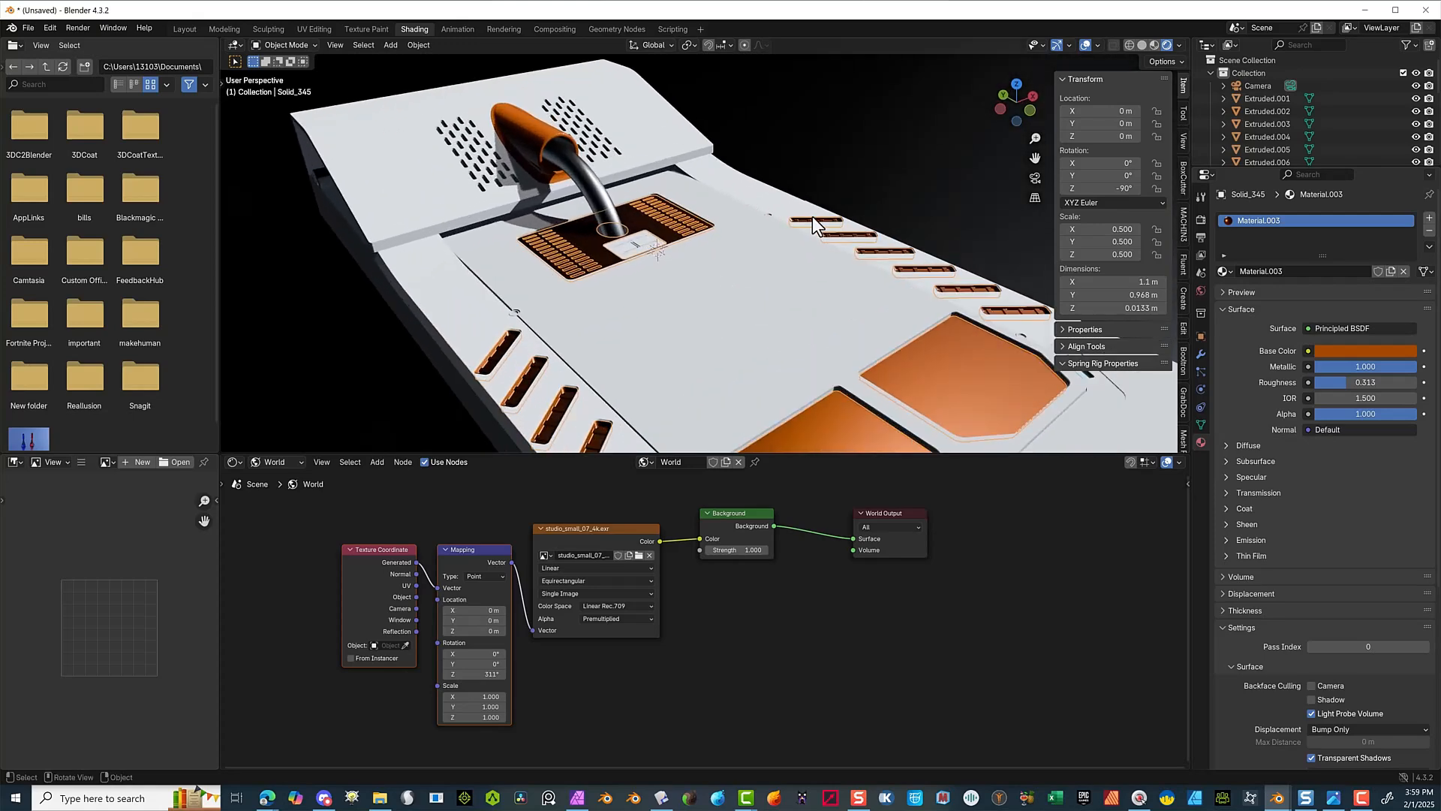
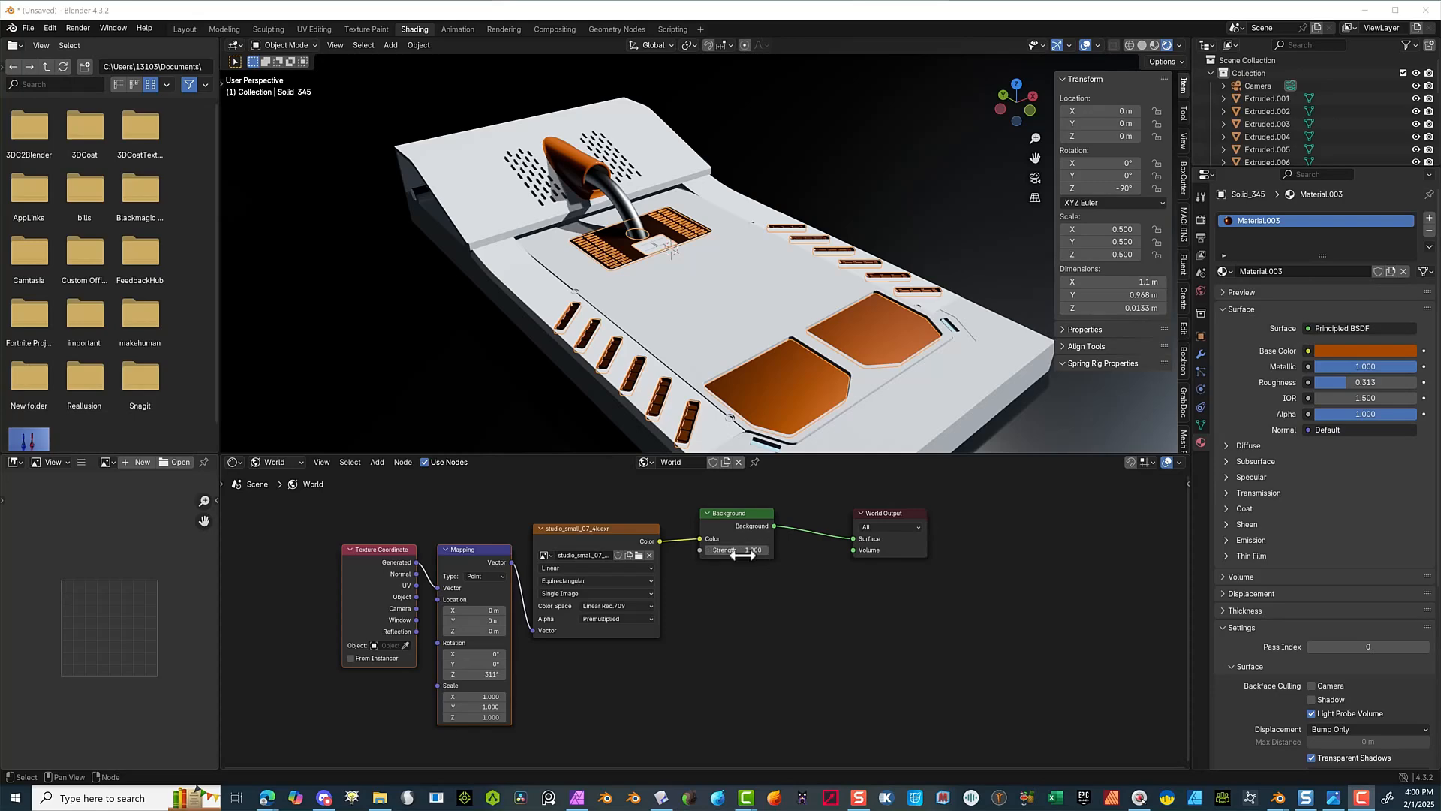
- Set the world mapping's Z rotation to 110° and raise the background strength to 2.800
{"action": "left_click_drag", "start_coordinate": [478, 673], "coordinate": [419, 674]}
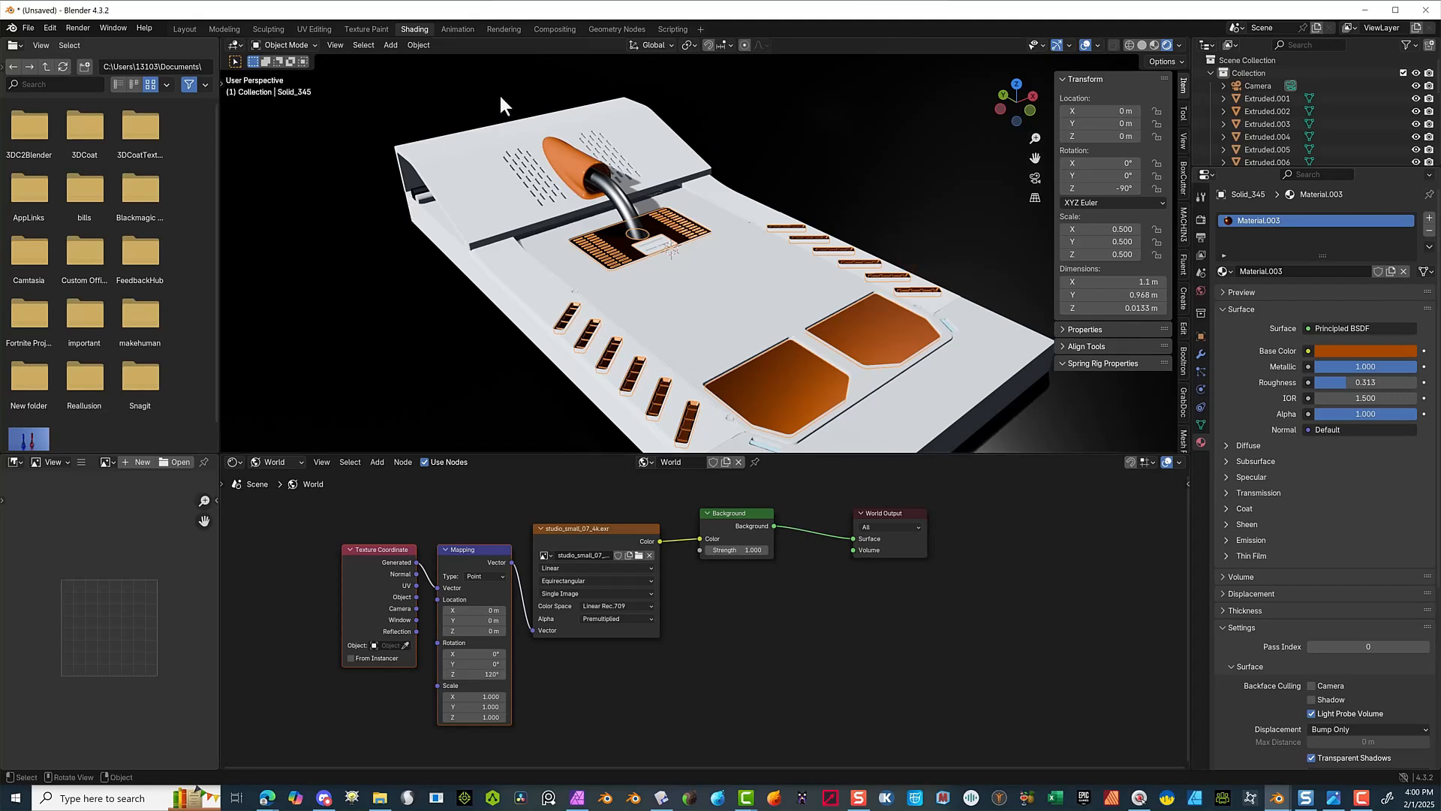
{"action": "left_click_drag", "start_coordinate": [759, 552], "coordinate": [771, 553]}
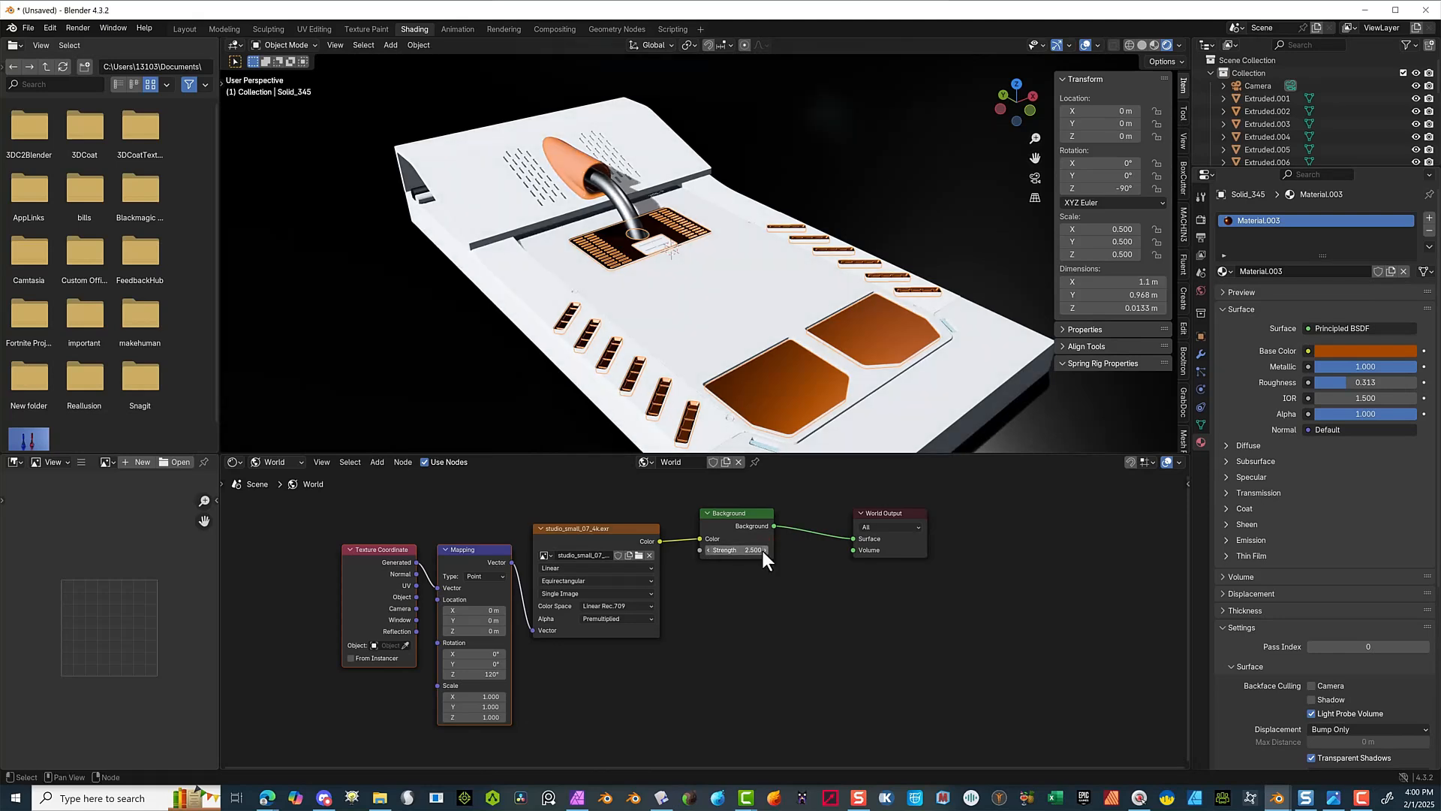
{"action": "left_click", "coordinate": [766, 550]}
{"action": "left_click", "coordinate": [766, 550]}
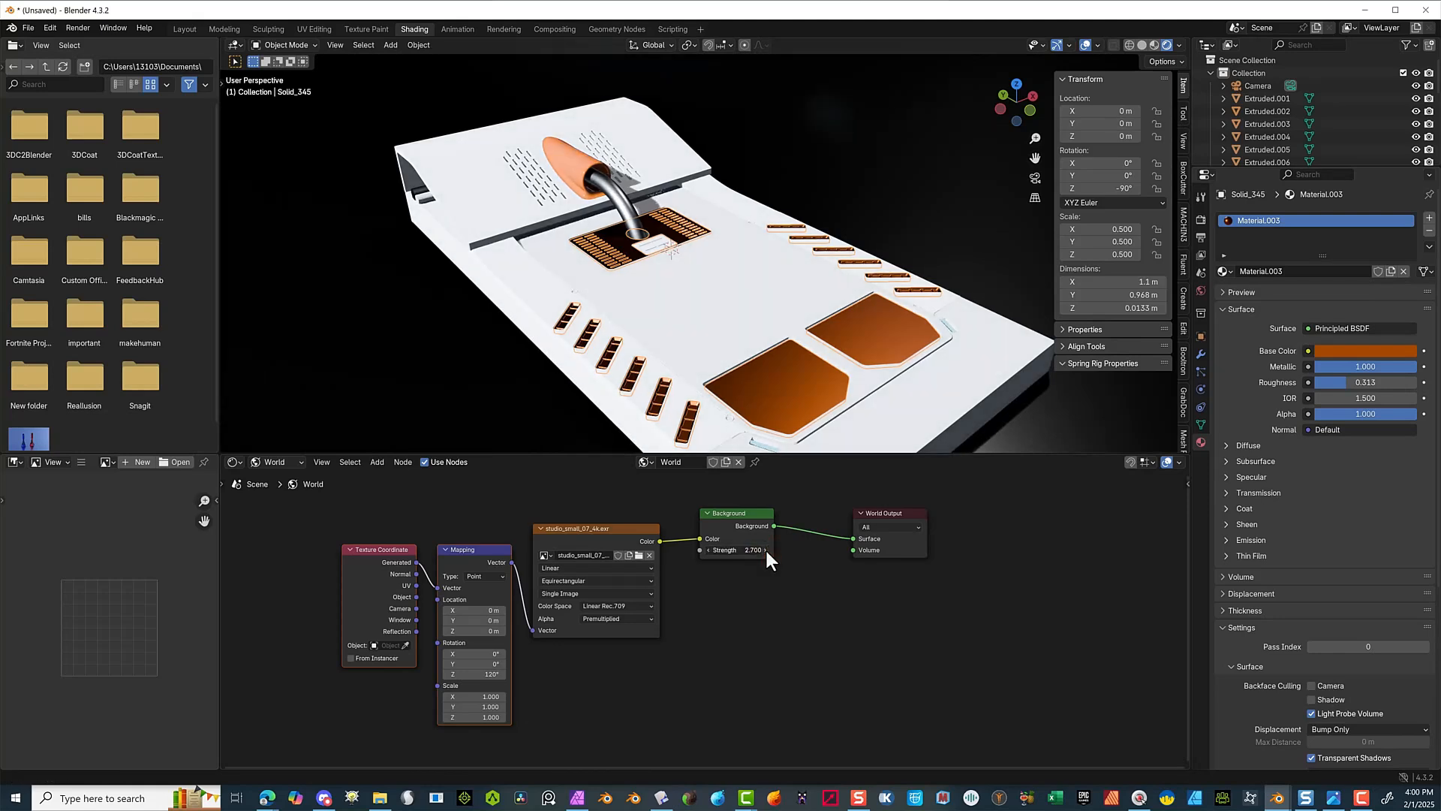
{"action": "left_click", "coordinate": [766, 549]}
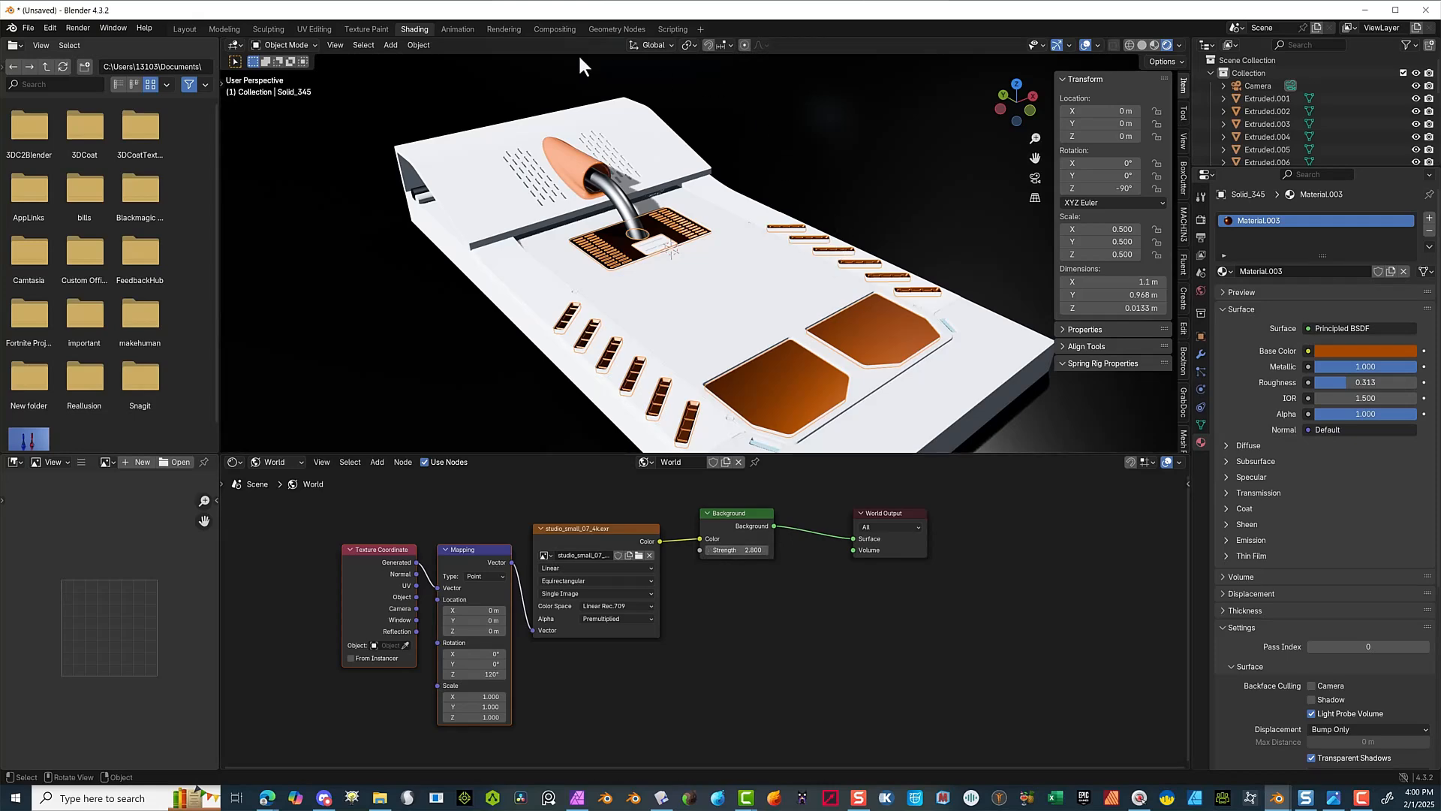
- Select the orange hose housing and switch the node editor back to its object material, Shiny Plastic
{"action": "middle_click_drag", "start_coordinate": [682, 109], "coordinate": [569, 119]}
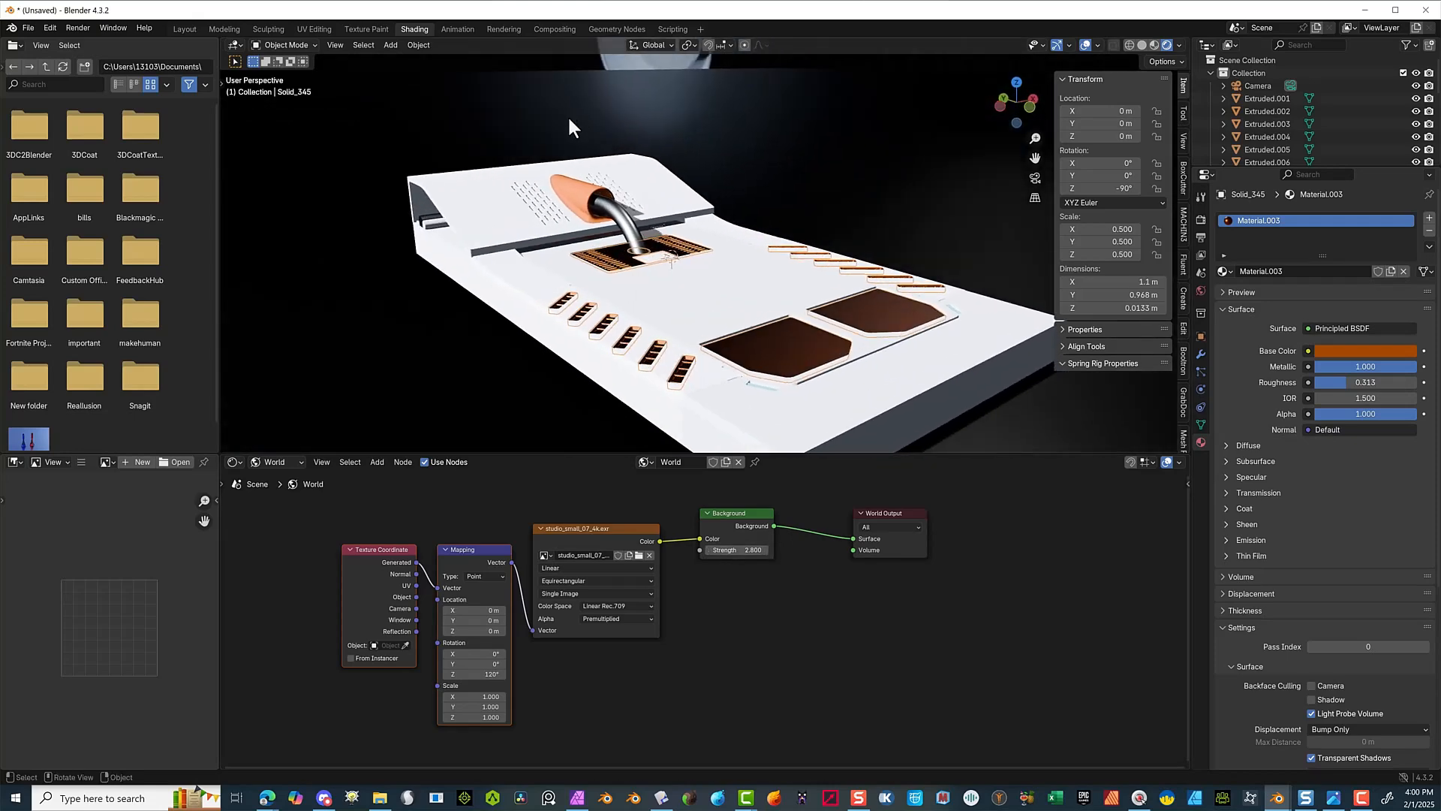
{"action": "left_click", "coordinate": [587, 190]}
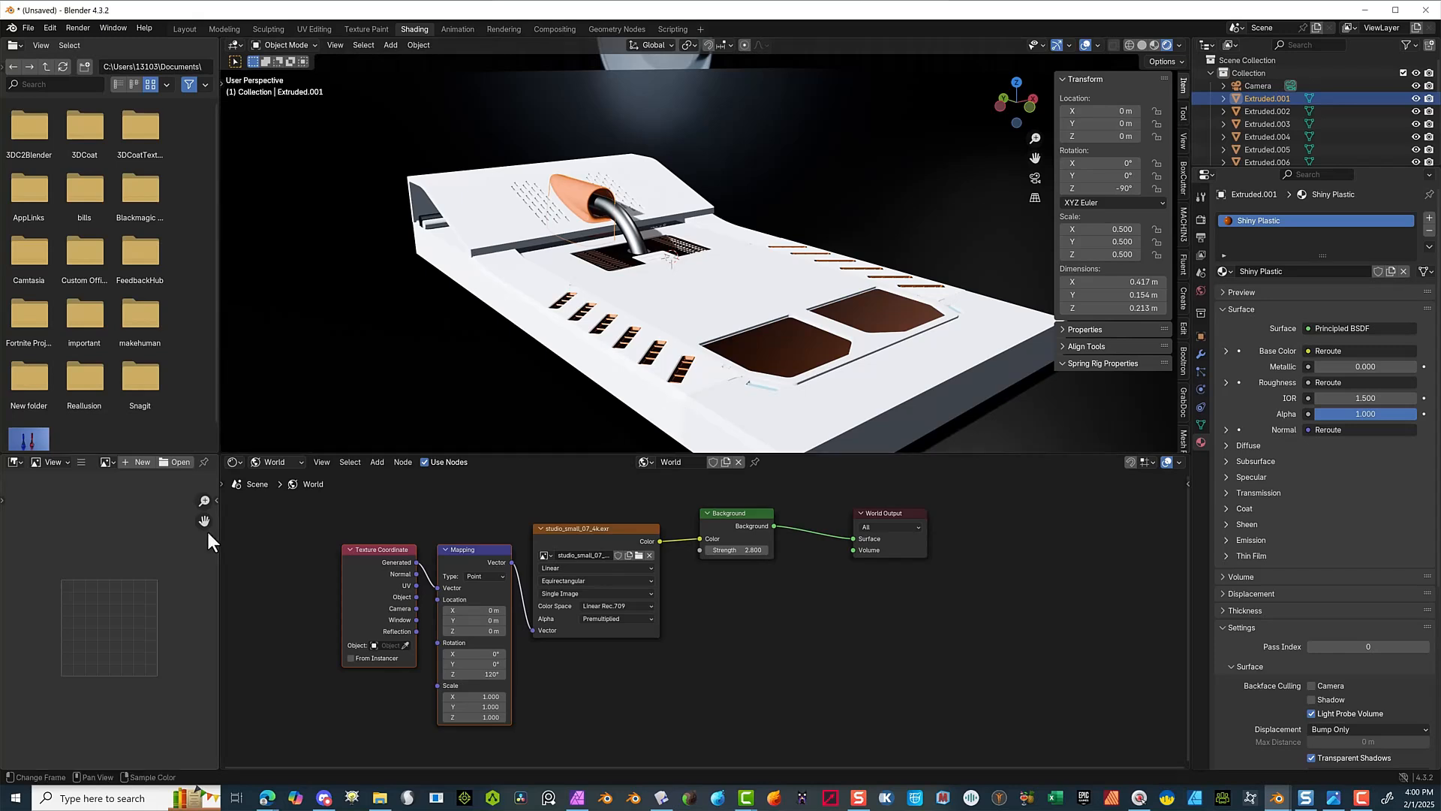
{"action": "left_click", "coordinate": [275, 462]}
{"action": "left_click", "coordinate": [290, 493]}
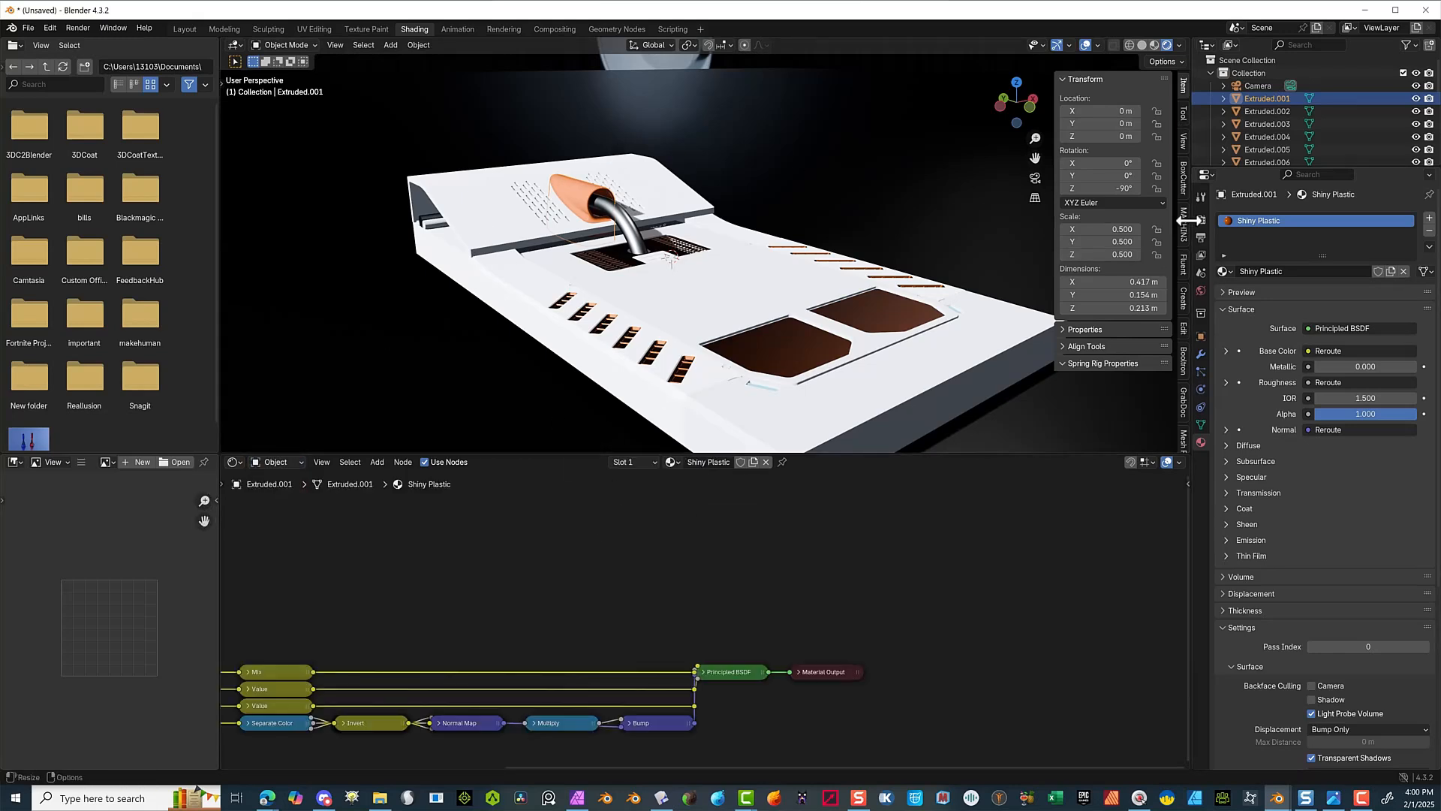
- In the Layout workspace, darken the hose housing's Shiny Plastic color in MaterialWorks to a deep burnt orange, about #532000
{"action": "left_click", "coordinate": [186, 29]}
{"action": "scroll", "coordinate": [683, 299], "scroll_direction": "up", "scroll_amount": 3}
{"action": "middle_click_drag", "start_coordinate": [683, 300], "coordinate": [692, 300]}
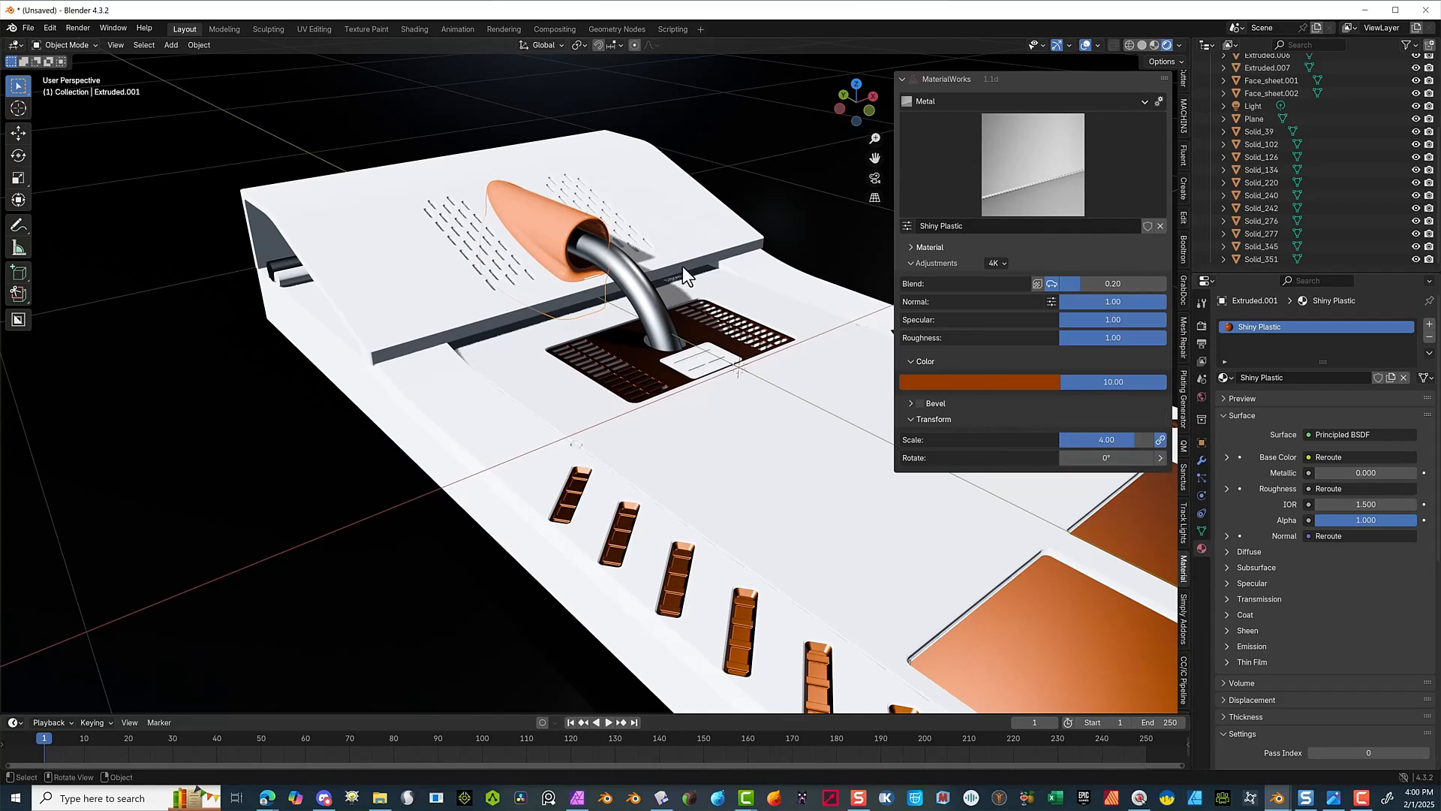
{"action": "left_click", "coordinate": [965, 384]}
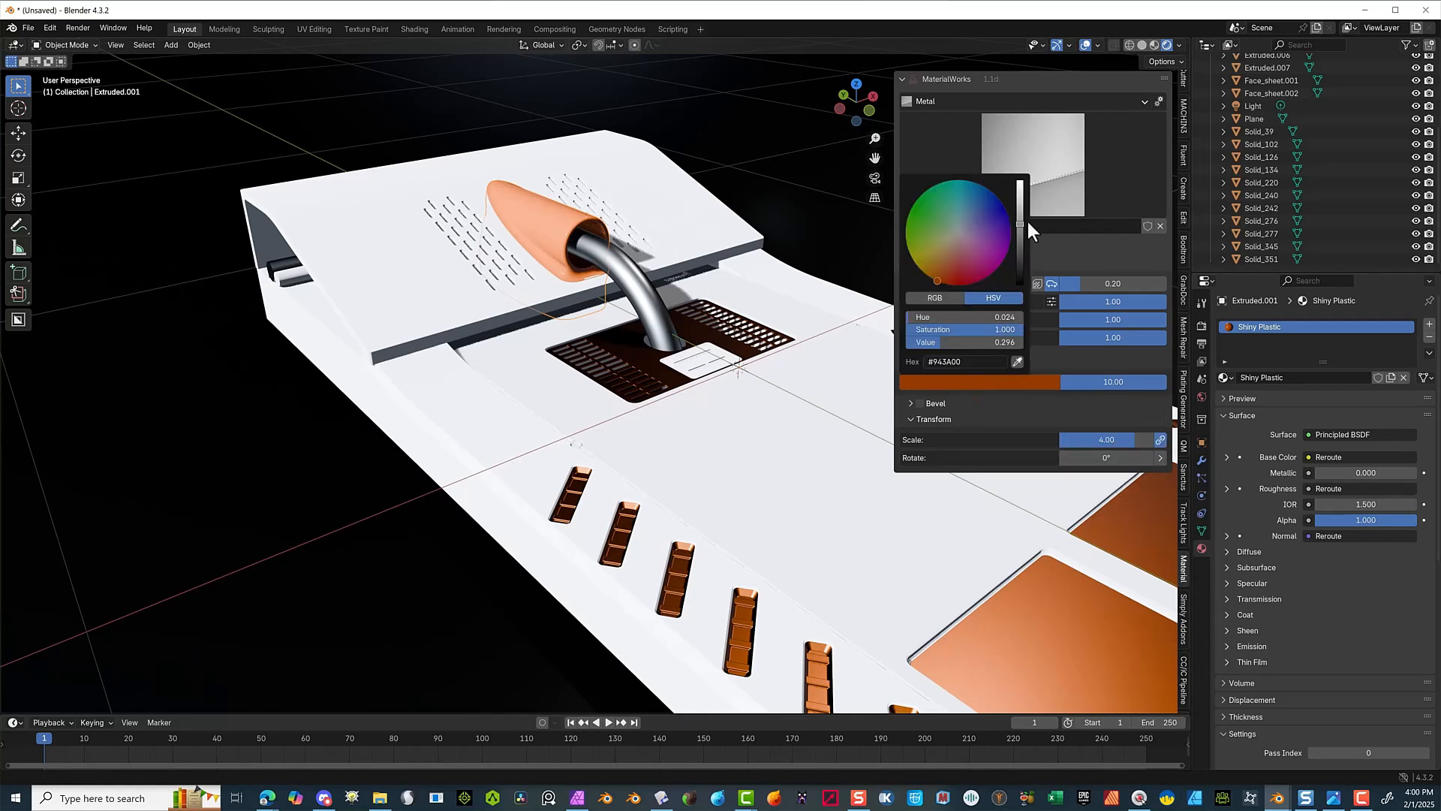
{"action": "left_click_drag", "start_coordinate": [1021, 228], "coordinate": [1020, 251]}
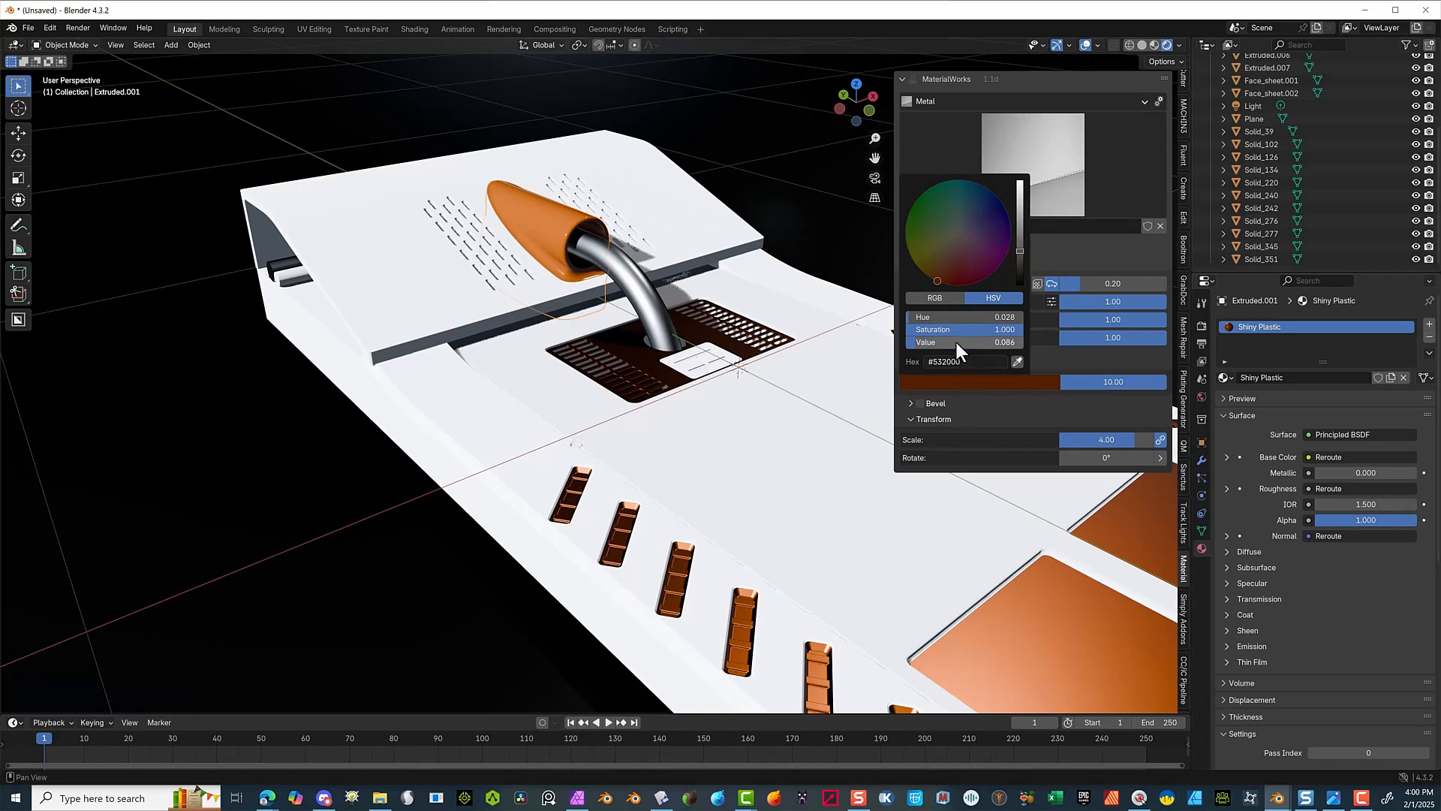
{"action": "left_click", "coordinate": [970, 383]}
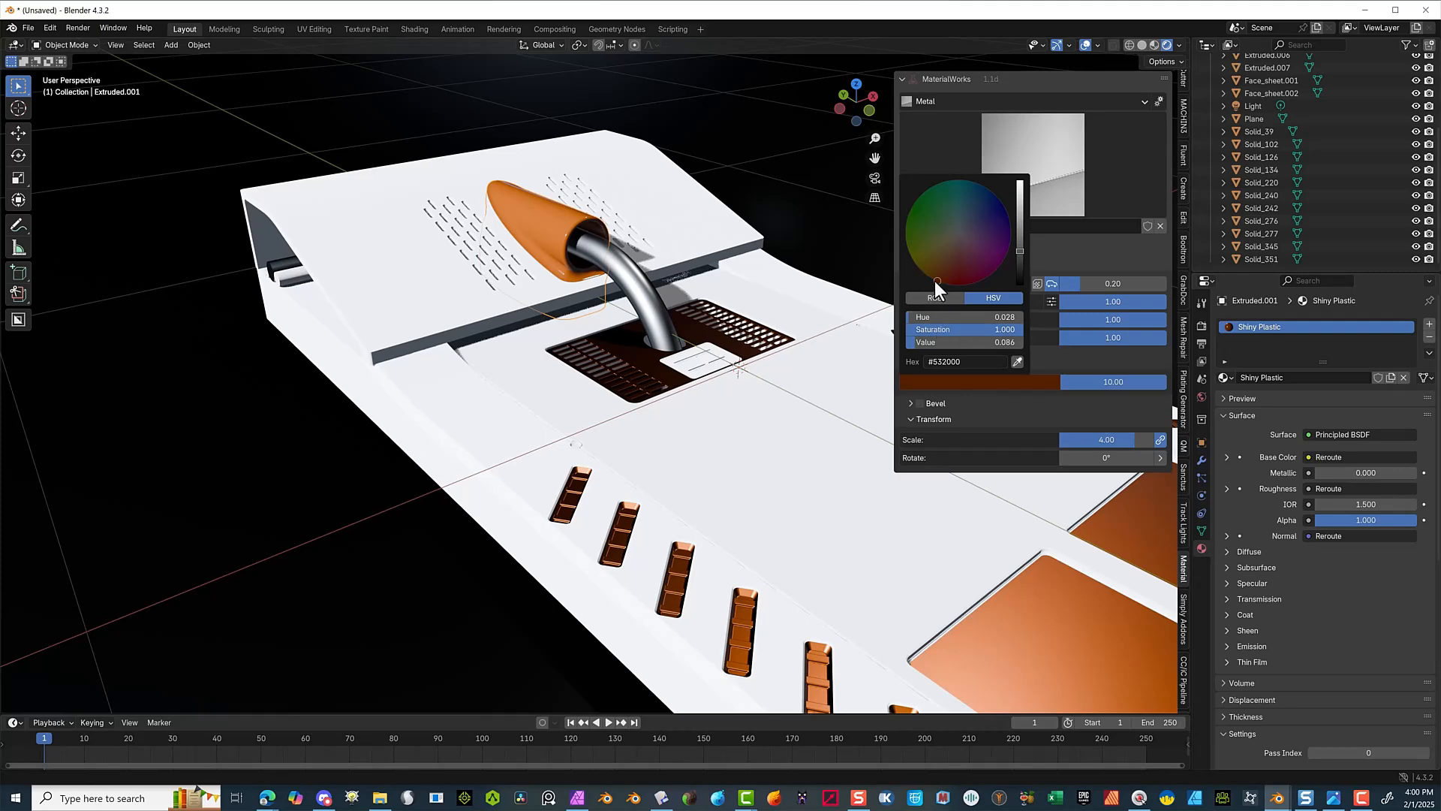
{"action": "left_click_drag", "start_coordinate": [935, 281], "coordinate": [941, 283]}
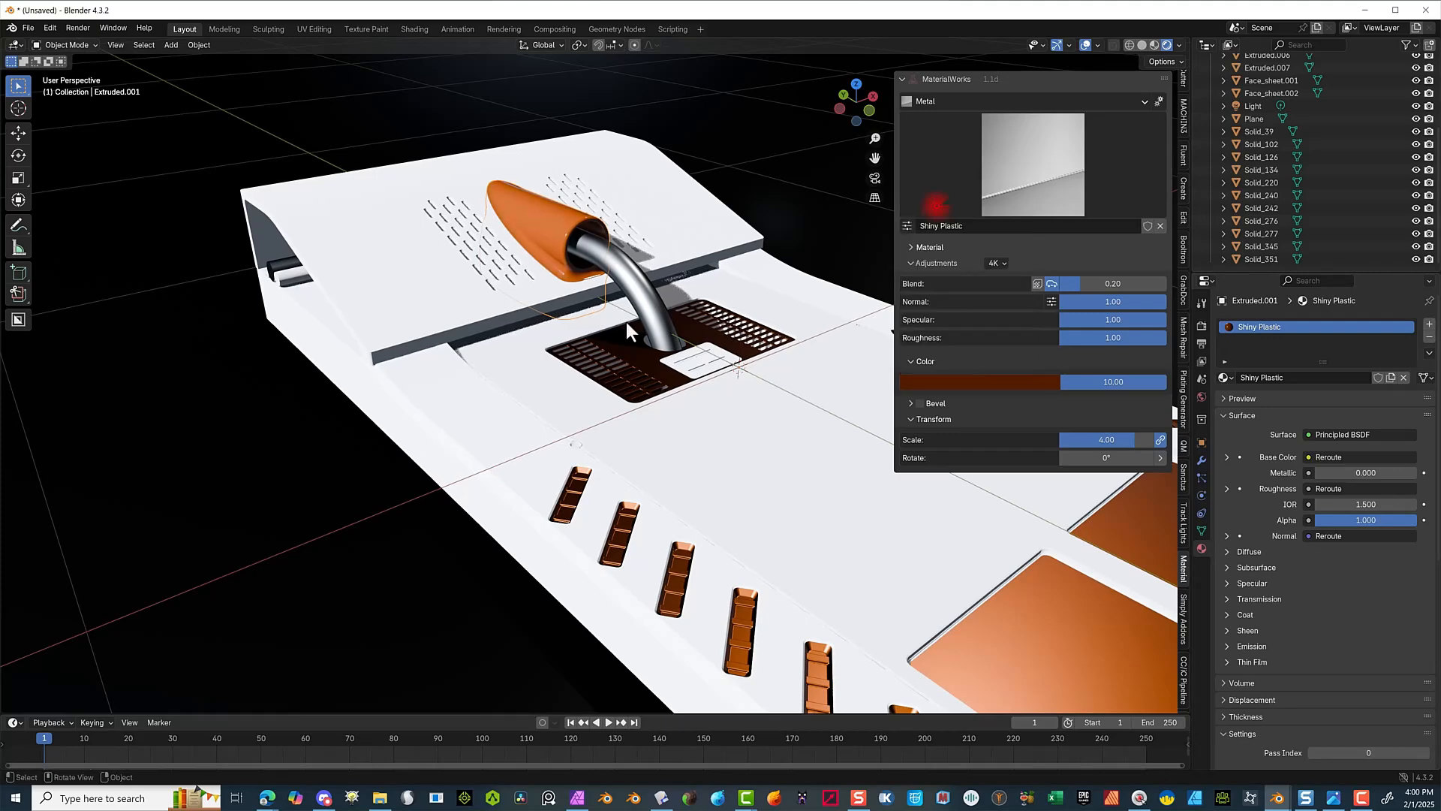
- Check the whole panel over the floor plane, select the joined vents and hatch panels, and show their material in the Shading workspace
{"action": "scroll", "coordinate": [625, 326], "scroll_direction": "down", "scroll_amount": 5}
{"action": "left_click", "coordinate": [420, 464]}
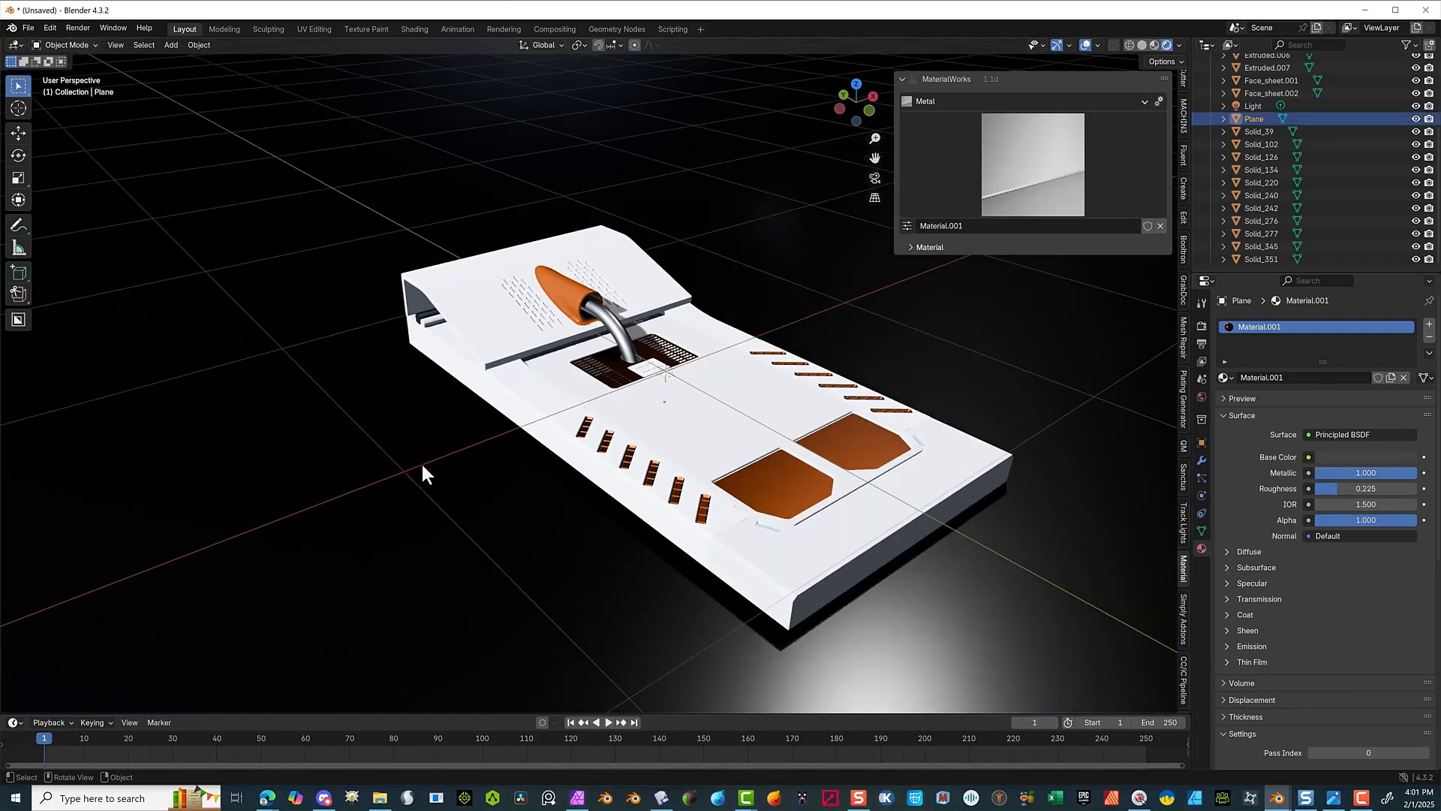
{"action": "middle_click_drag", "start_coordinate": [422, 465], "coordinate": [448, 415]}
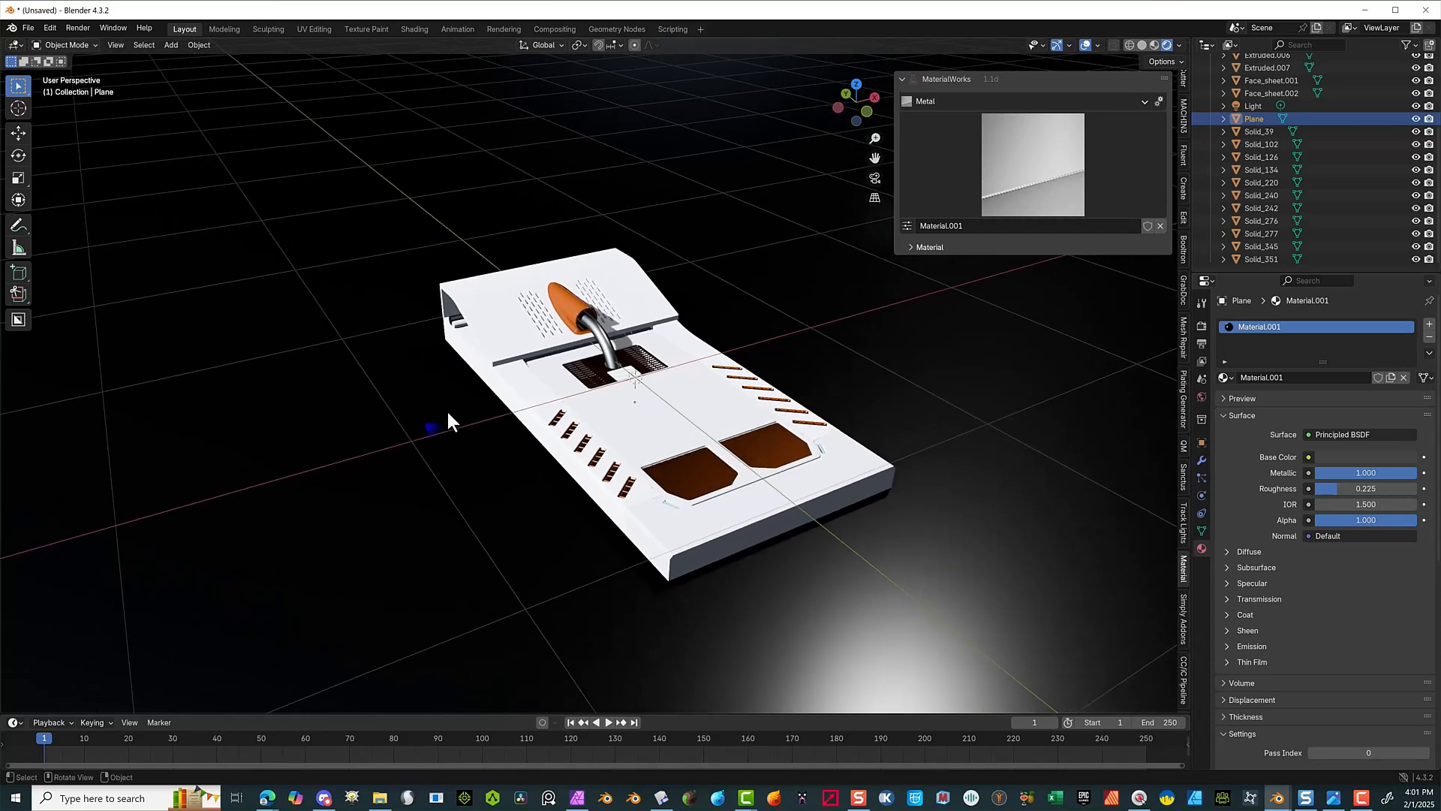
{"action": "scroll", "coordinate": [660, 491], "scroll_direction": "up", "scroll_amount": 2}
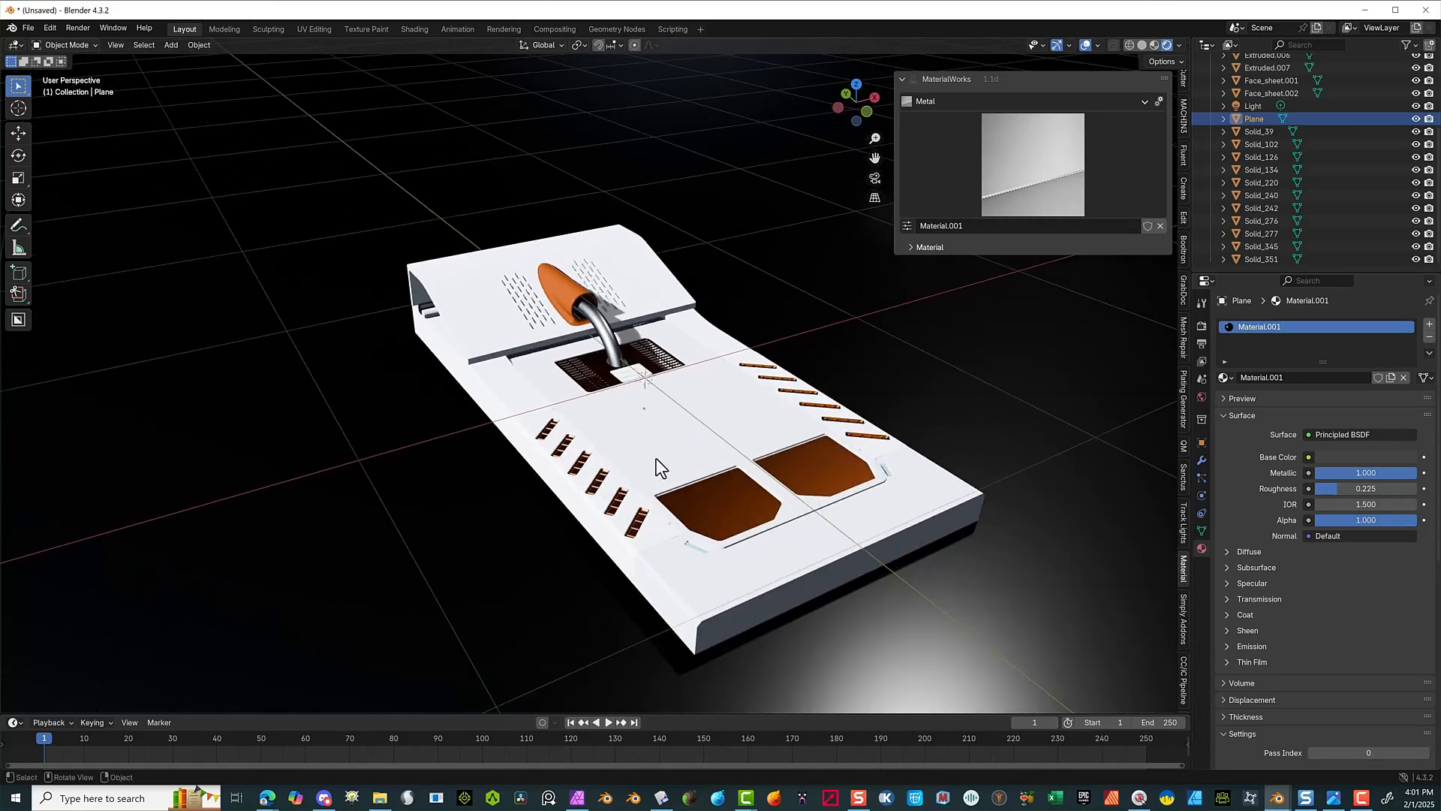
{"action": "scroll", "coordinate": [786, 538], "scroll_direction": "up", "scroll_amount": 2}
{"action": "left_click", "coordinate": [828, 587]}
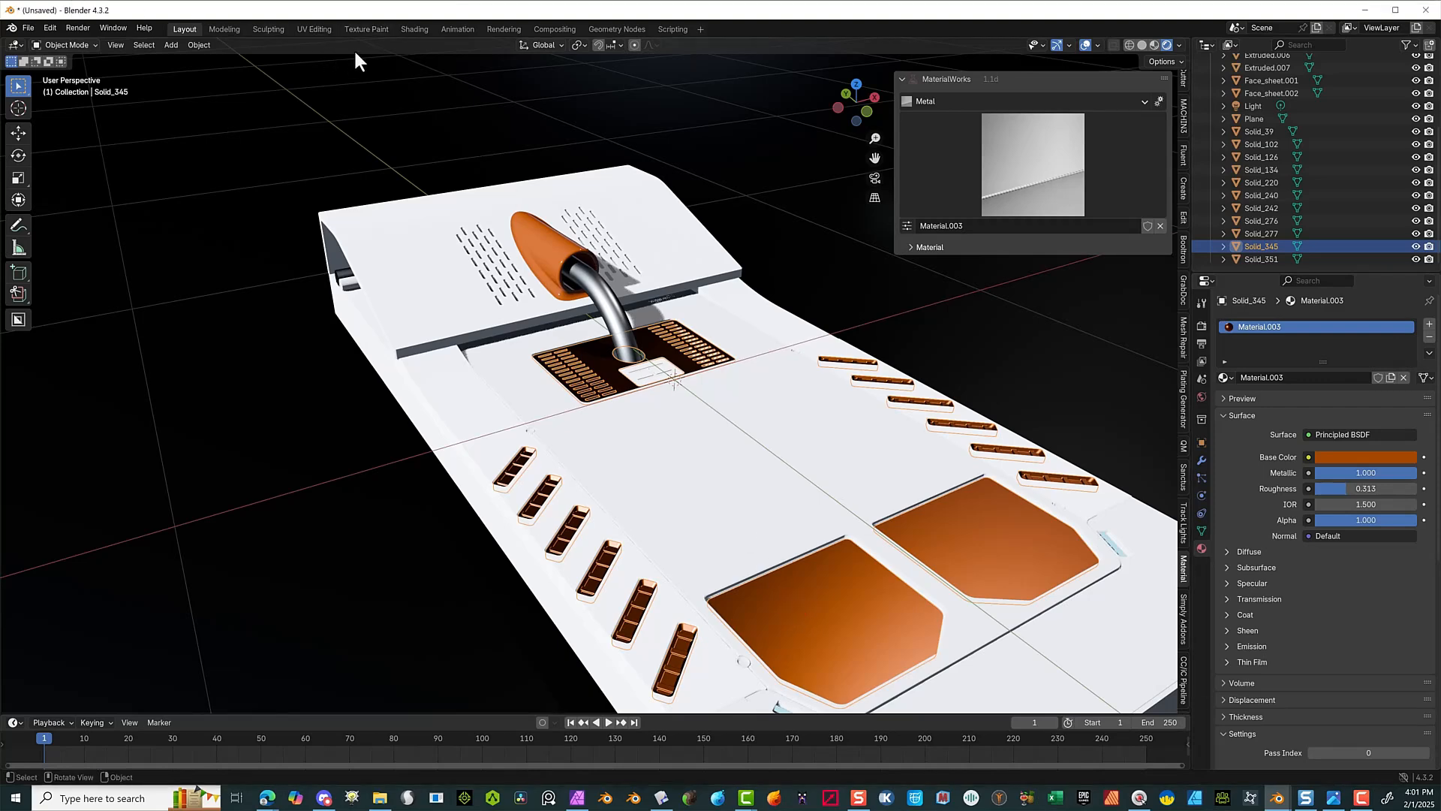
{"action": "left_click", "coordinate": [420, 30]}
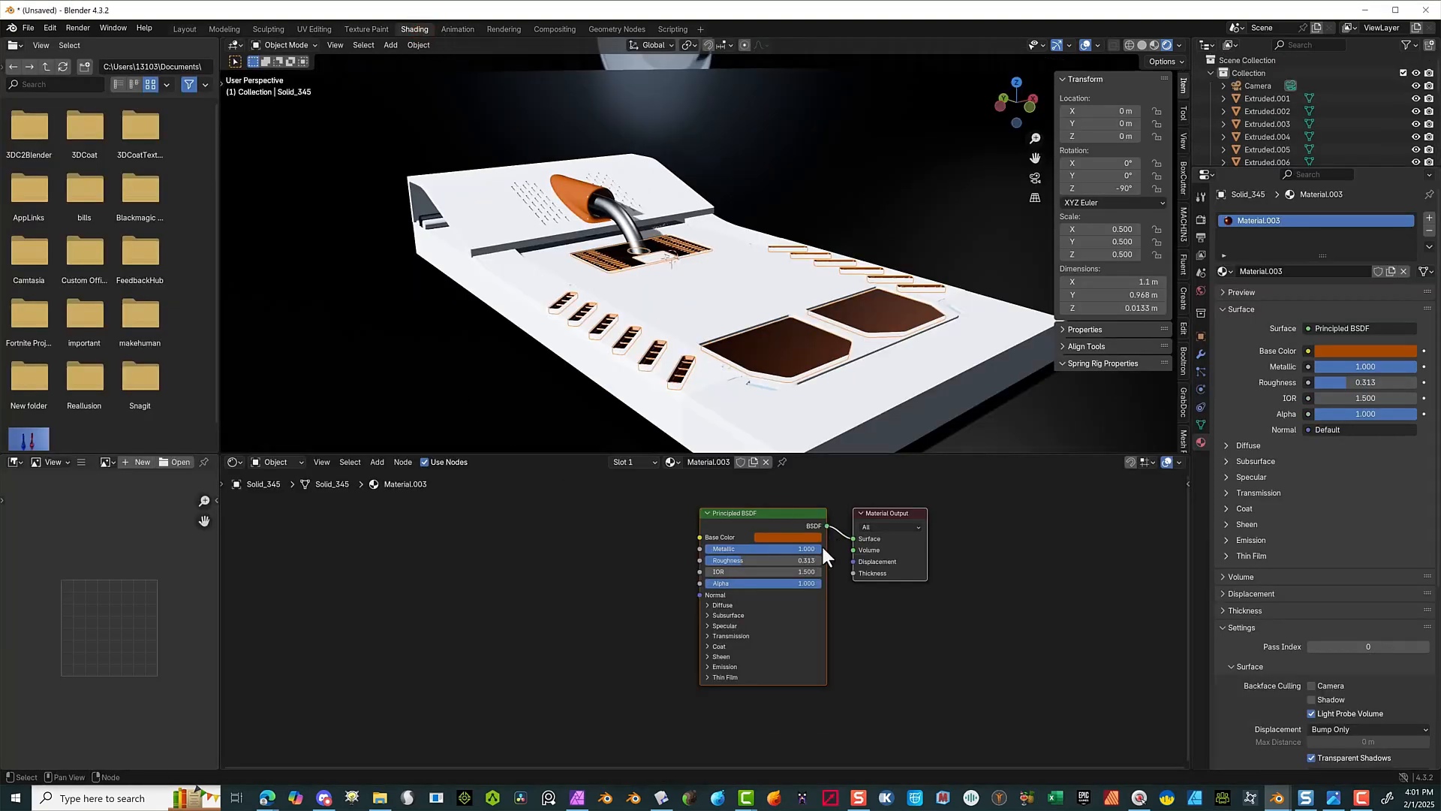
- Set the red channel of the orange metallic material's base color to 1.000
{"action": "left_click", "coordinate": [797, 538]}
{"action": "scroll", "coordinate": [809, 519], "scroll_direction": "up", "scroll_amount": 2}
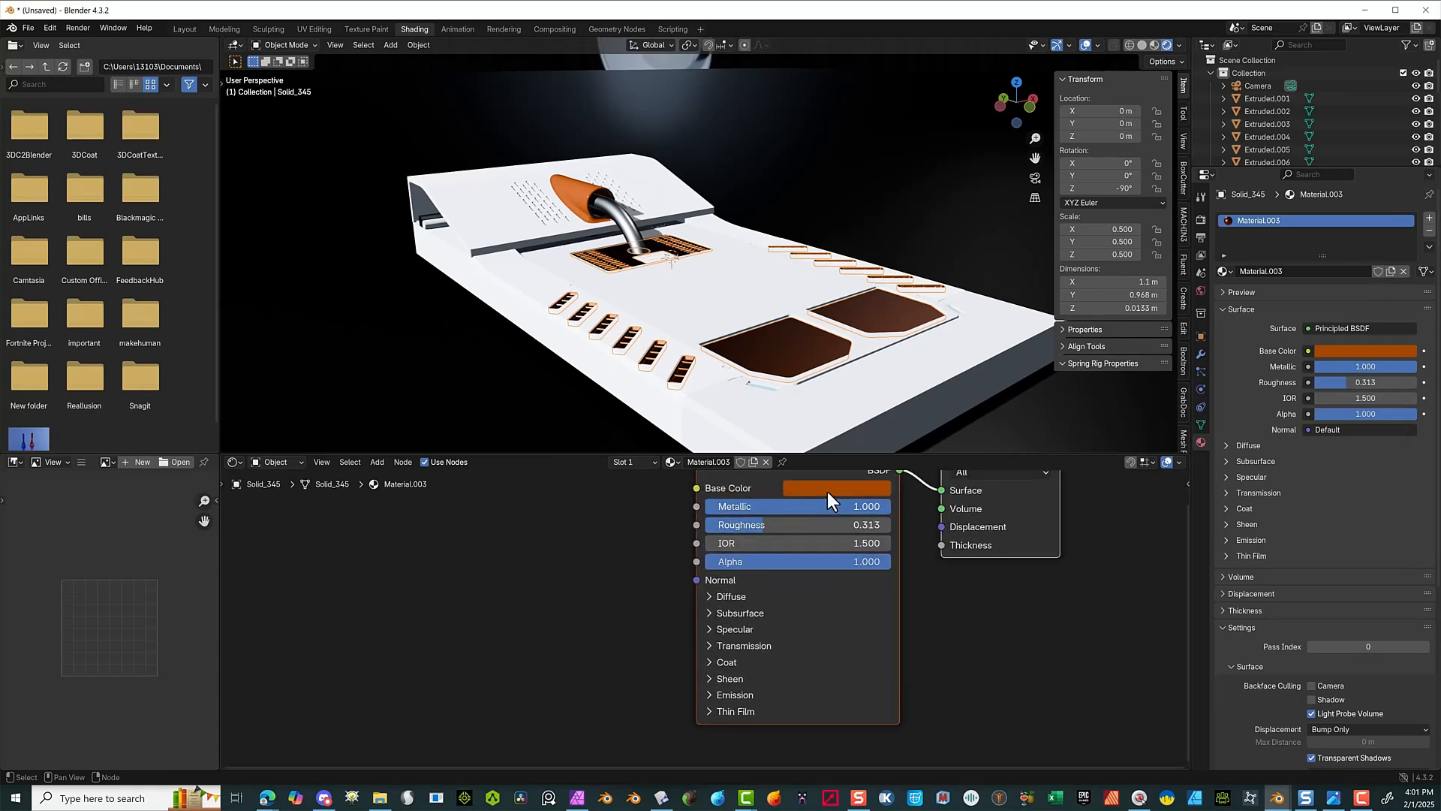
{"action": "left_click", "coordinate": [828, 491]}
{"action": "left_click", "coordinate": [840, 365]}
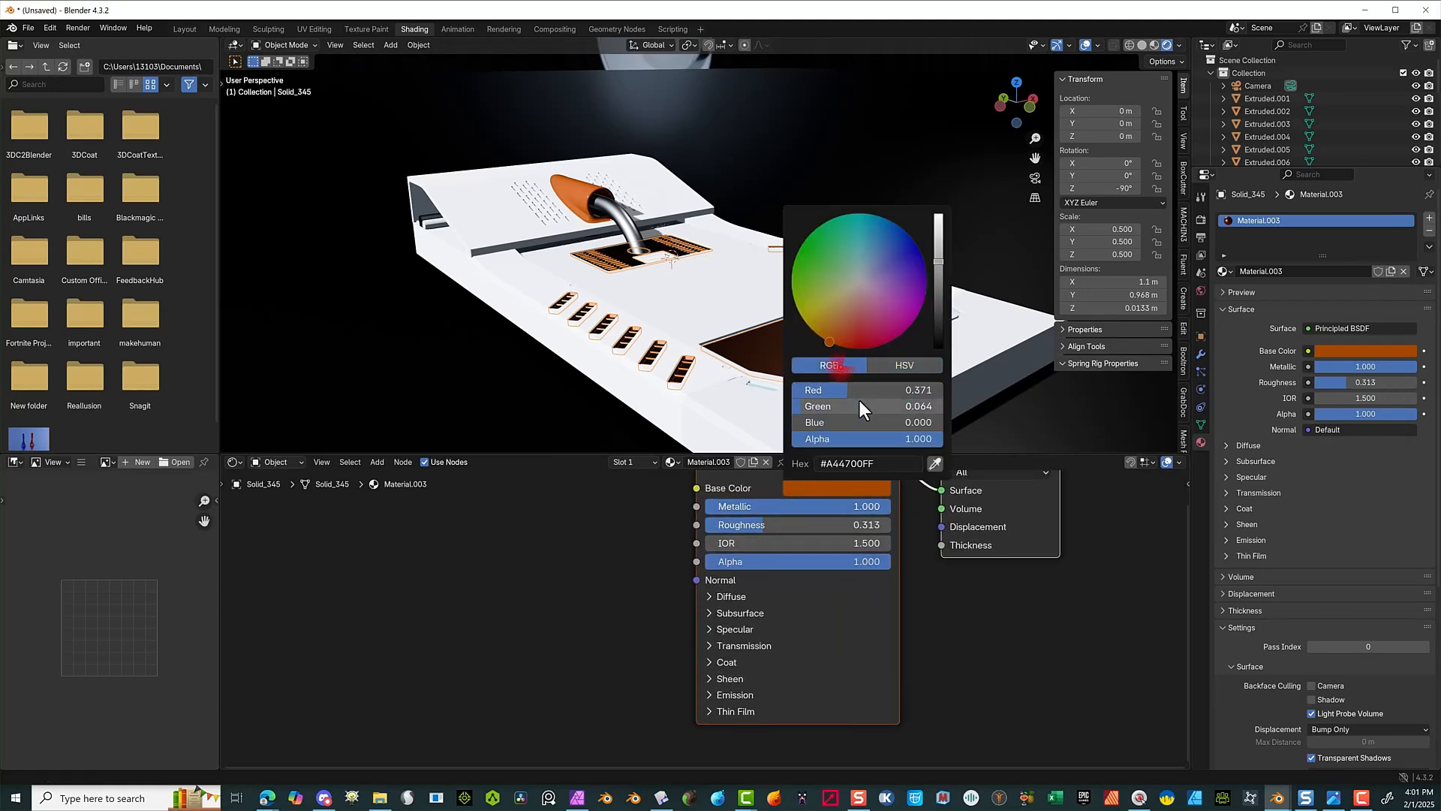
{"action": "double_click", "coordinate": [907, 390]}
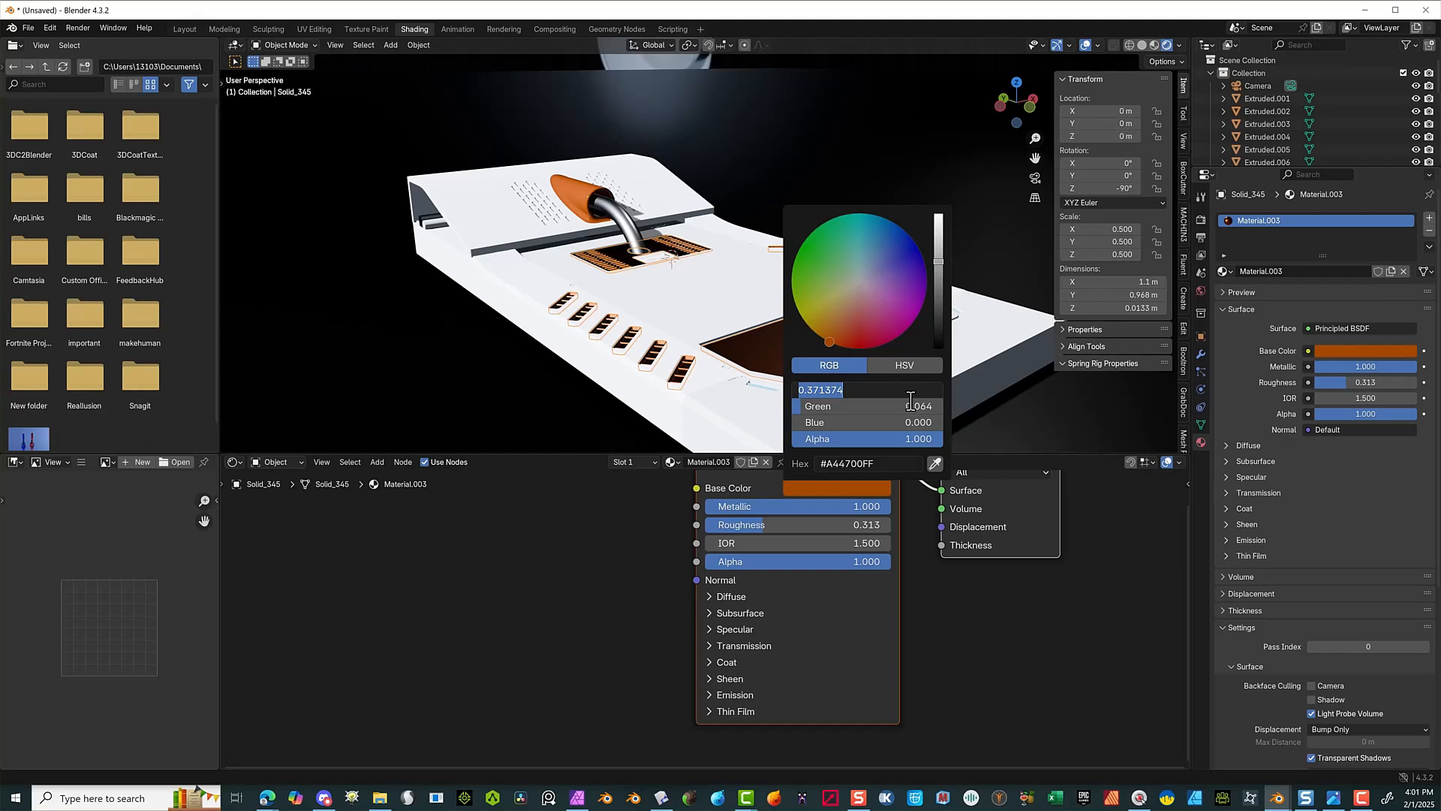
{"action": "type", "text": "1"}
{"action": "key", "text": "Tab"}
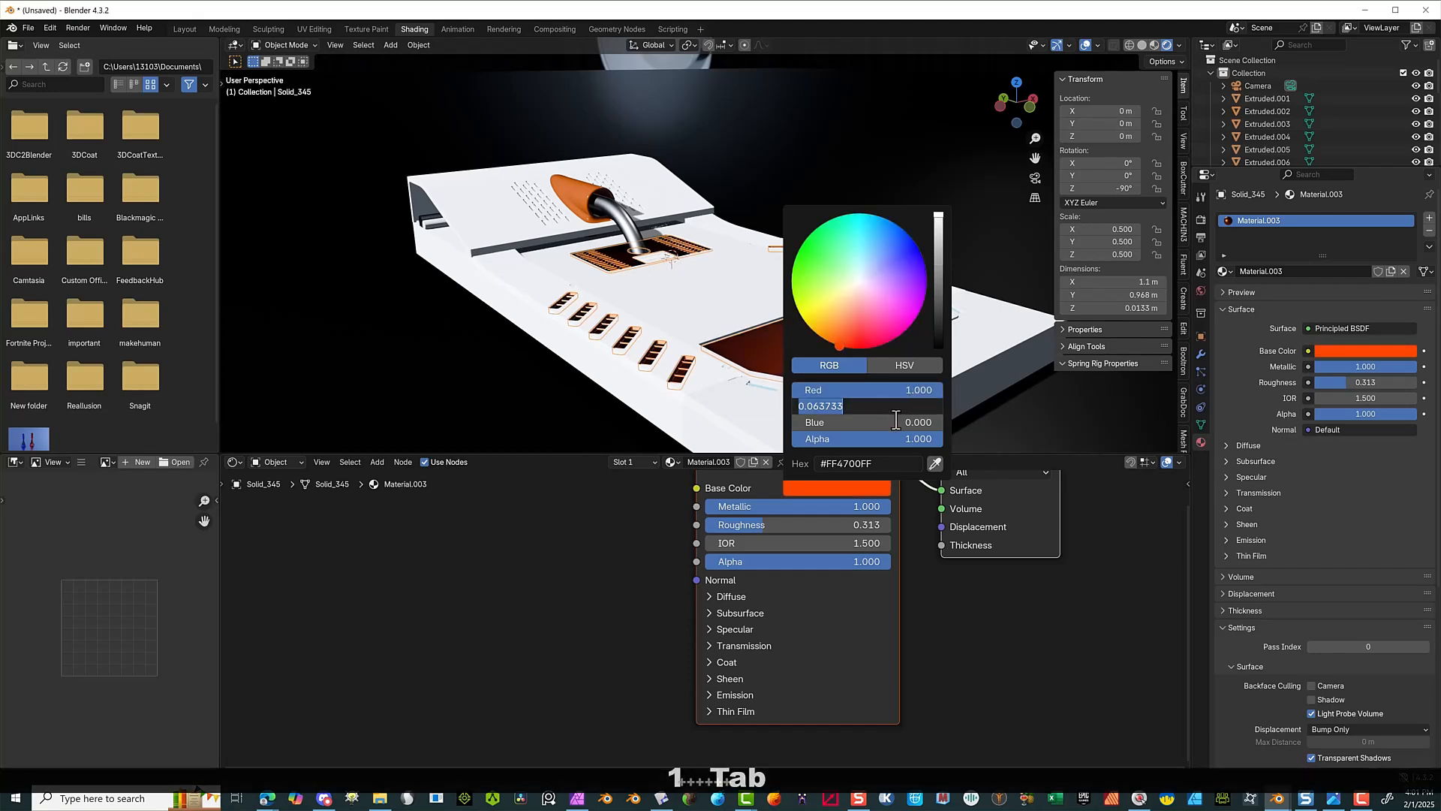
- Set the green channel of the orange material's base color to 0.194 and leave blue at 0
{"action": "left_click", "coordinate": [908, 409]}
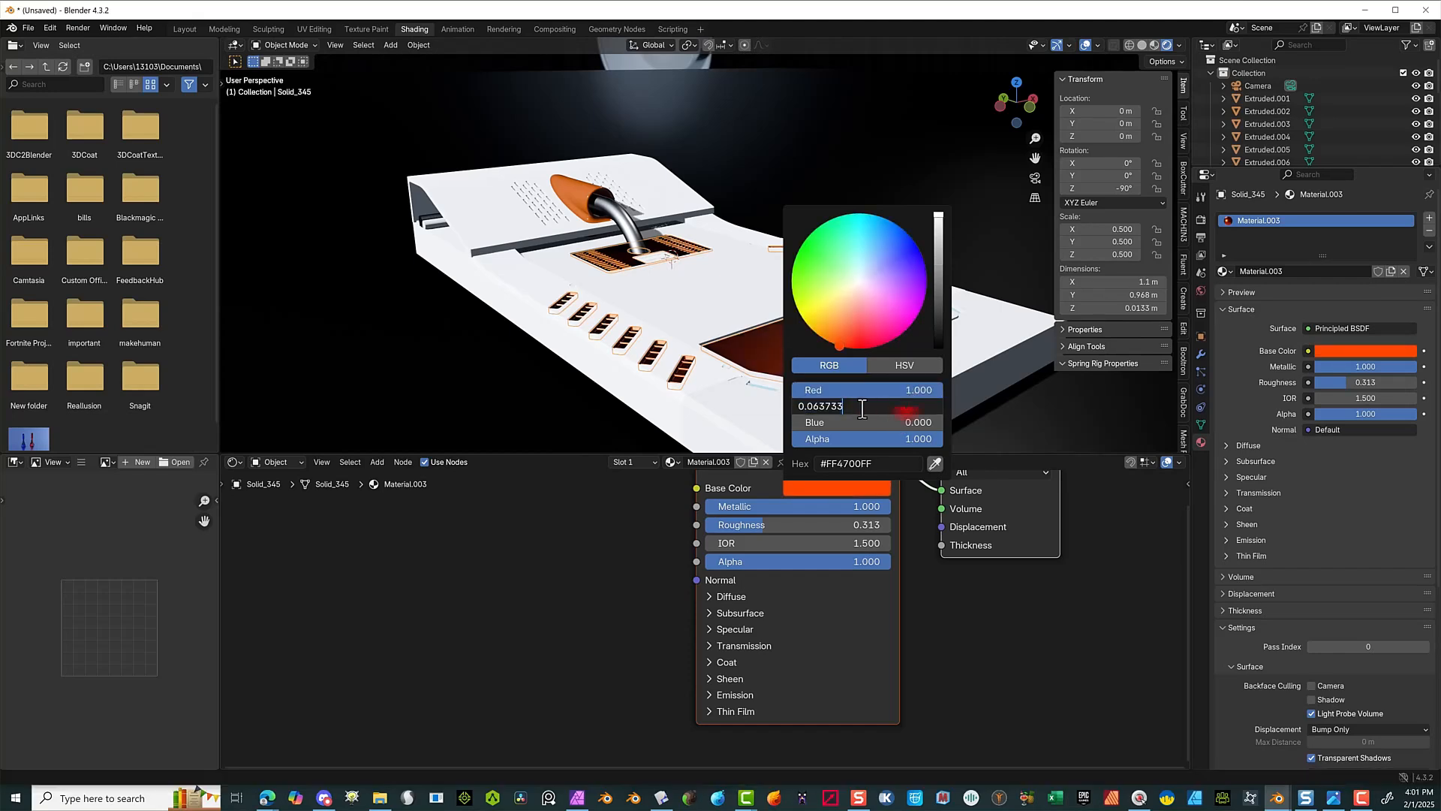
{"action": "left_click_drag", "start_coordinate": [811, 409], "coordinate": [865, 413]}
{"action": "key", "text": "BackSpace"}
{"action": "key", "text": "BackSpace"}
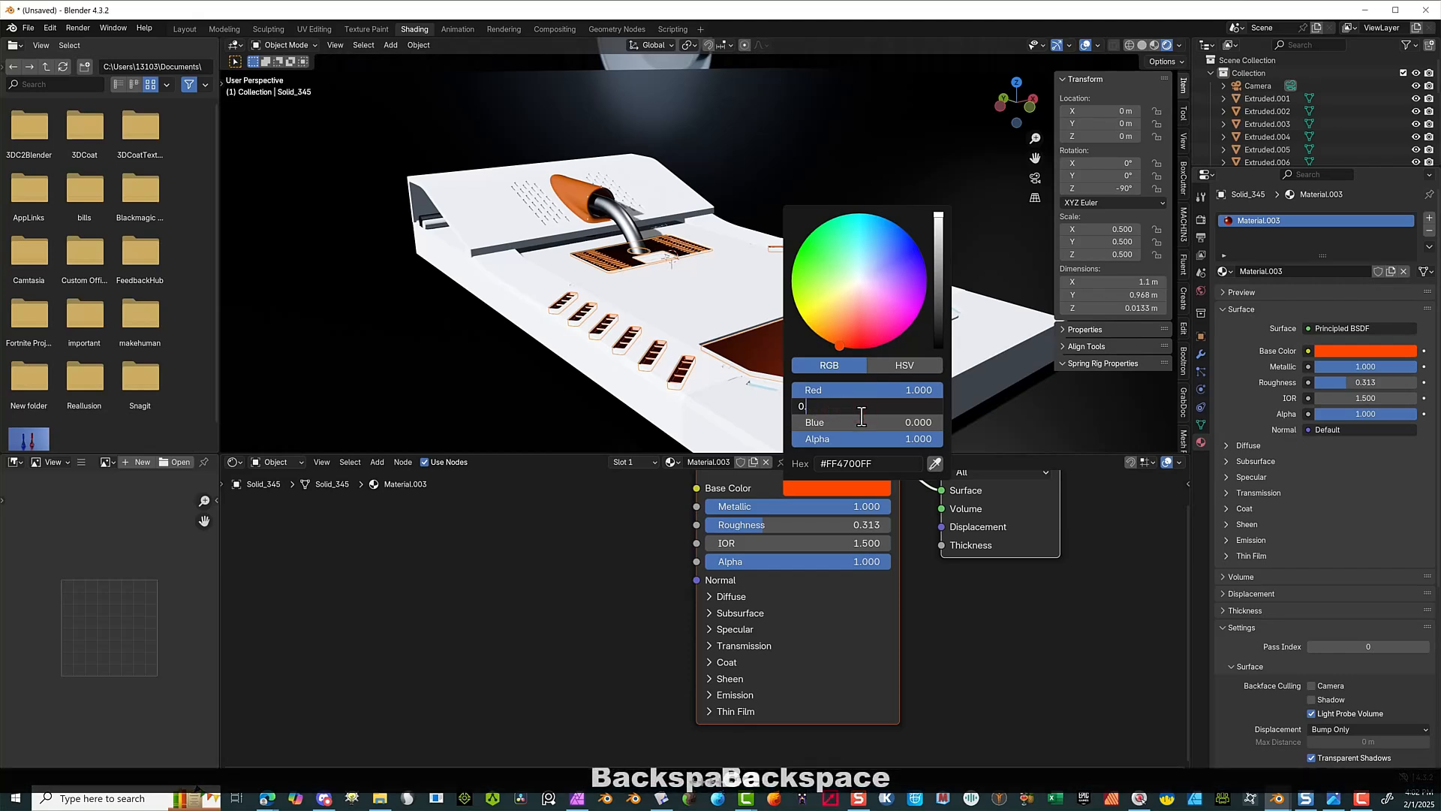
{"action": "type", "text": "194"}
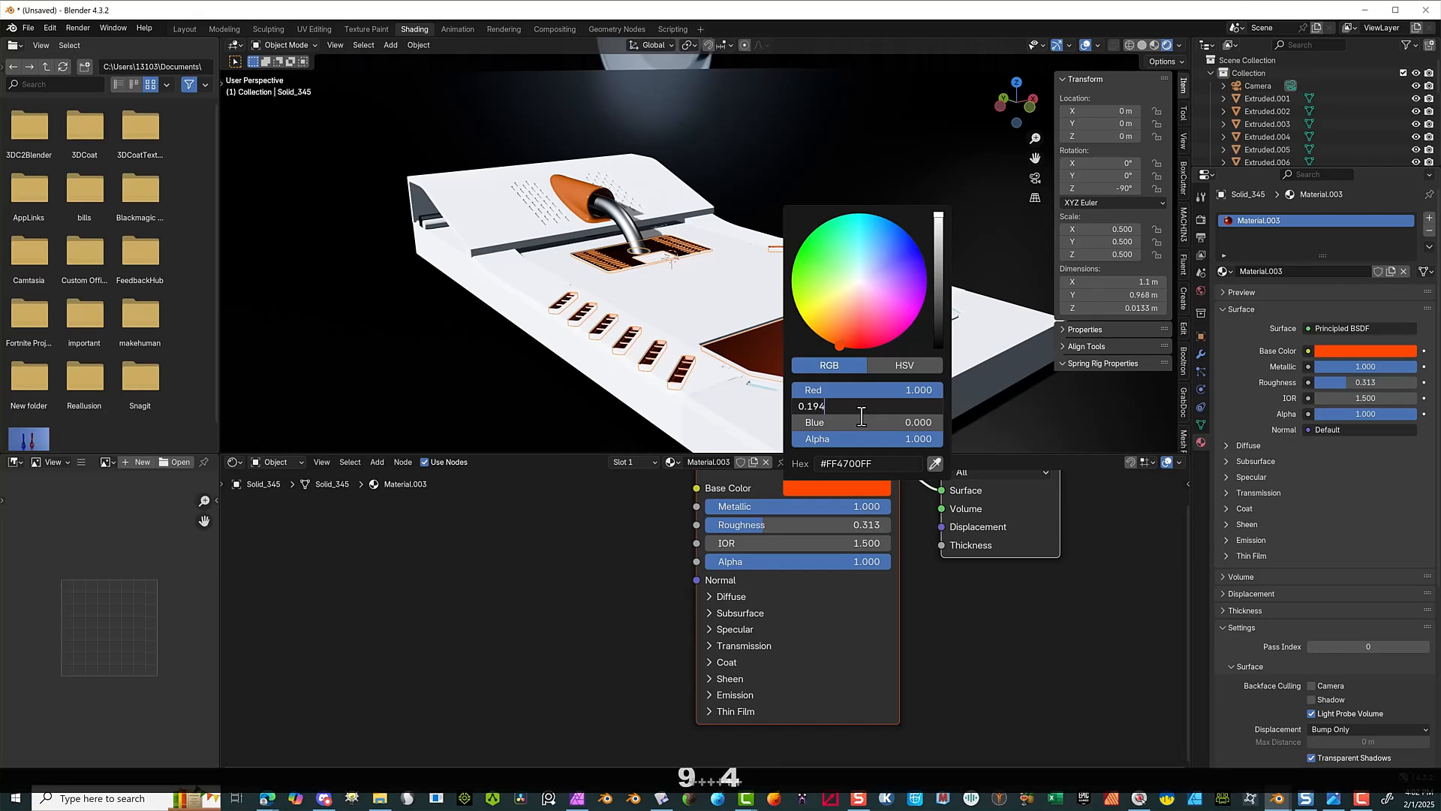
{"action": "key", "text": "Tab"}
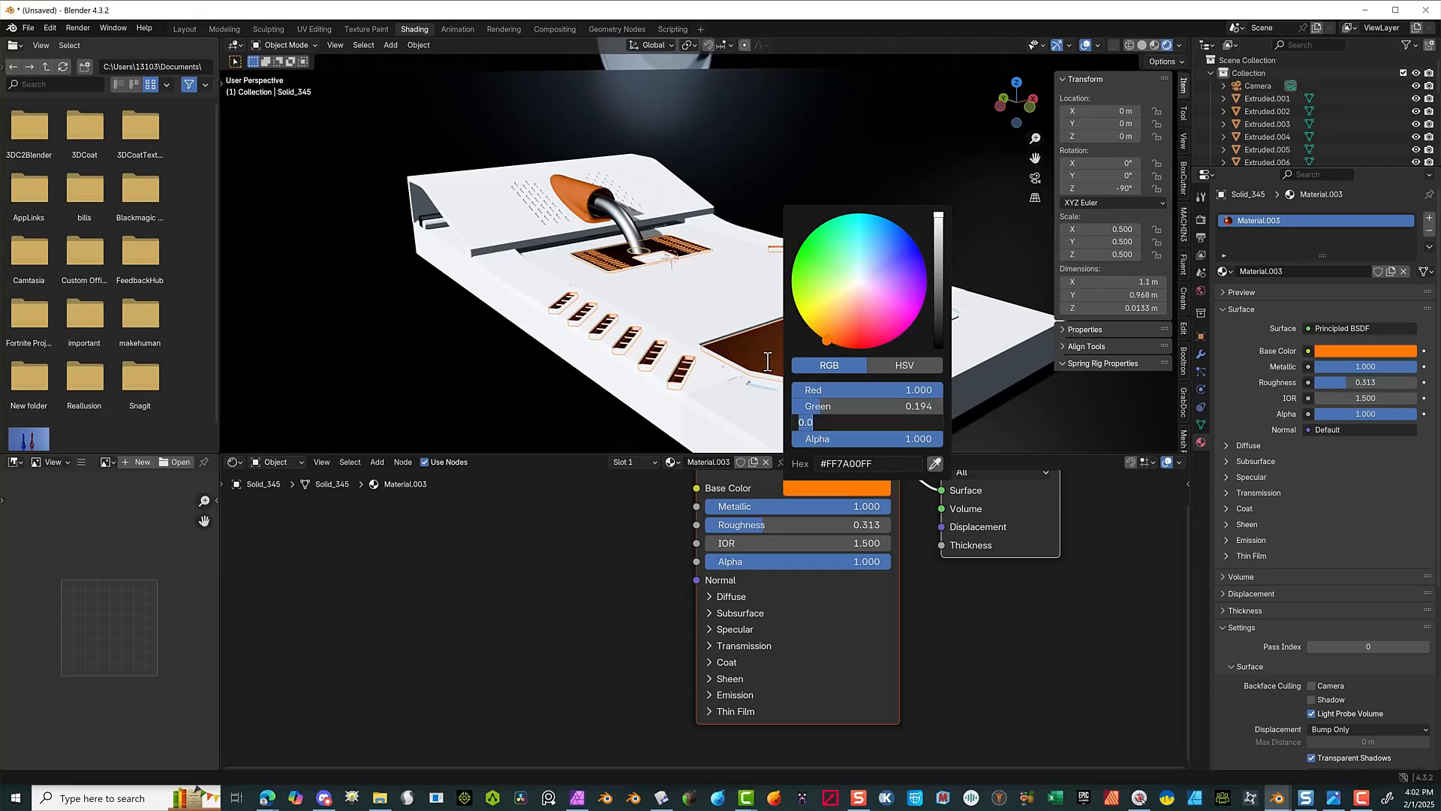
{"action": "key", "text": "Tab"}
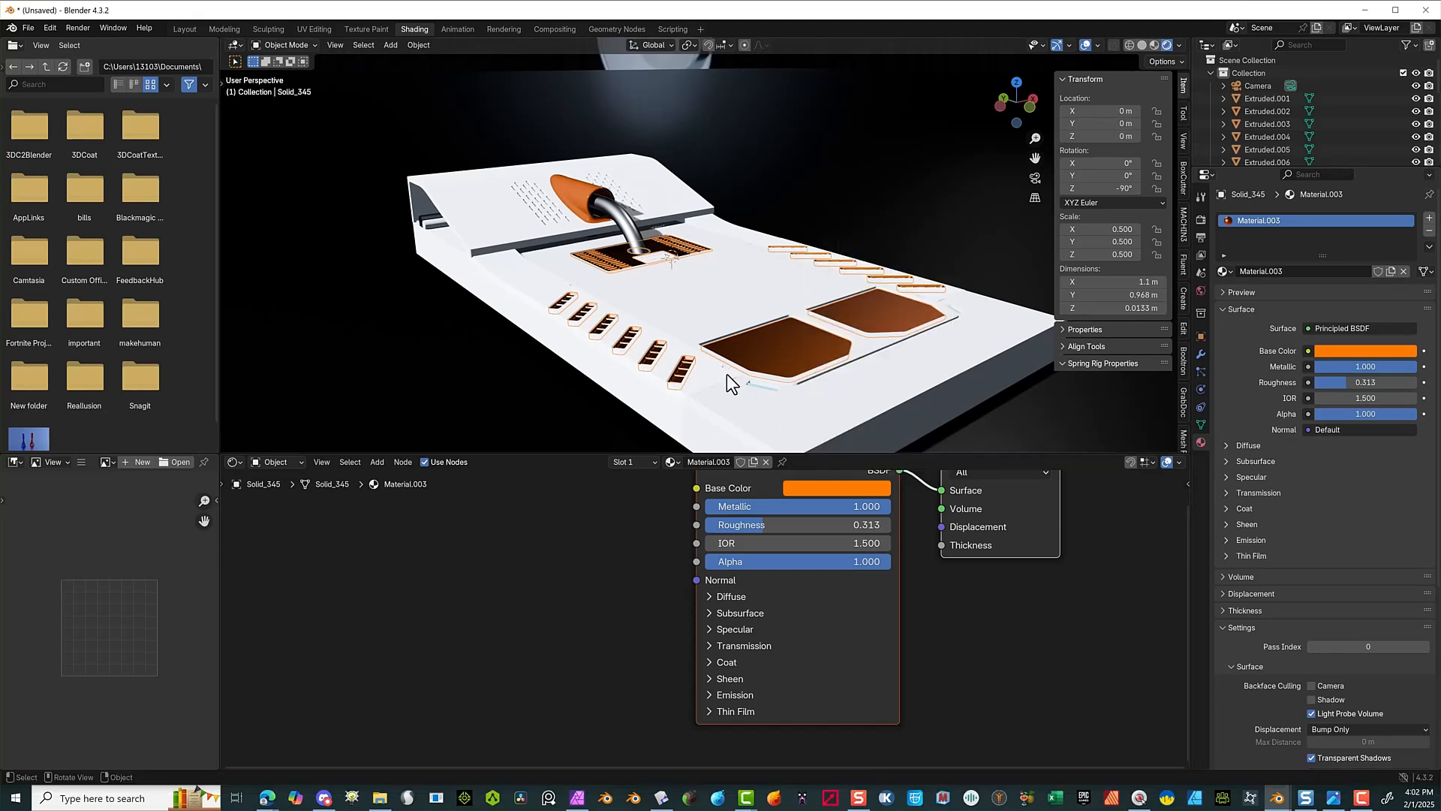
- Select the large main deck of the floor panel together with the thick block at its front end
{"action": "mouse_move", "coordinate": [737, 371]}
{"action": "middle_mouse_down"}
{"action": "mouse_move", "coordinate": [775, 402]}
{"action": "mouse_move", "coordinate": [736, 372]}
{"action": "middle_mouse_up"}
{"action": "left_click", "coordinate": [525, 273]}
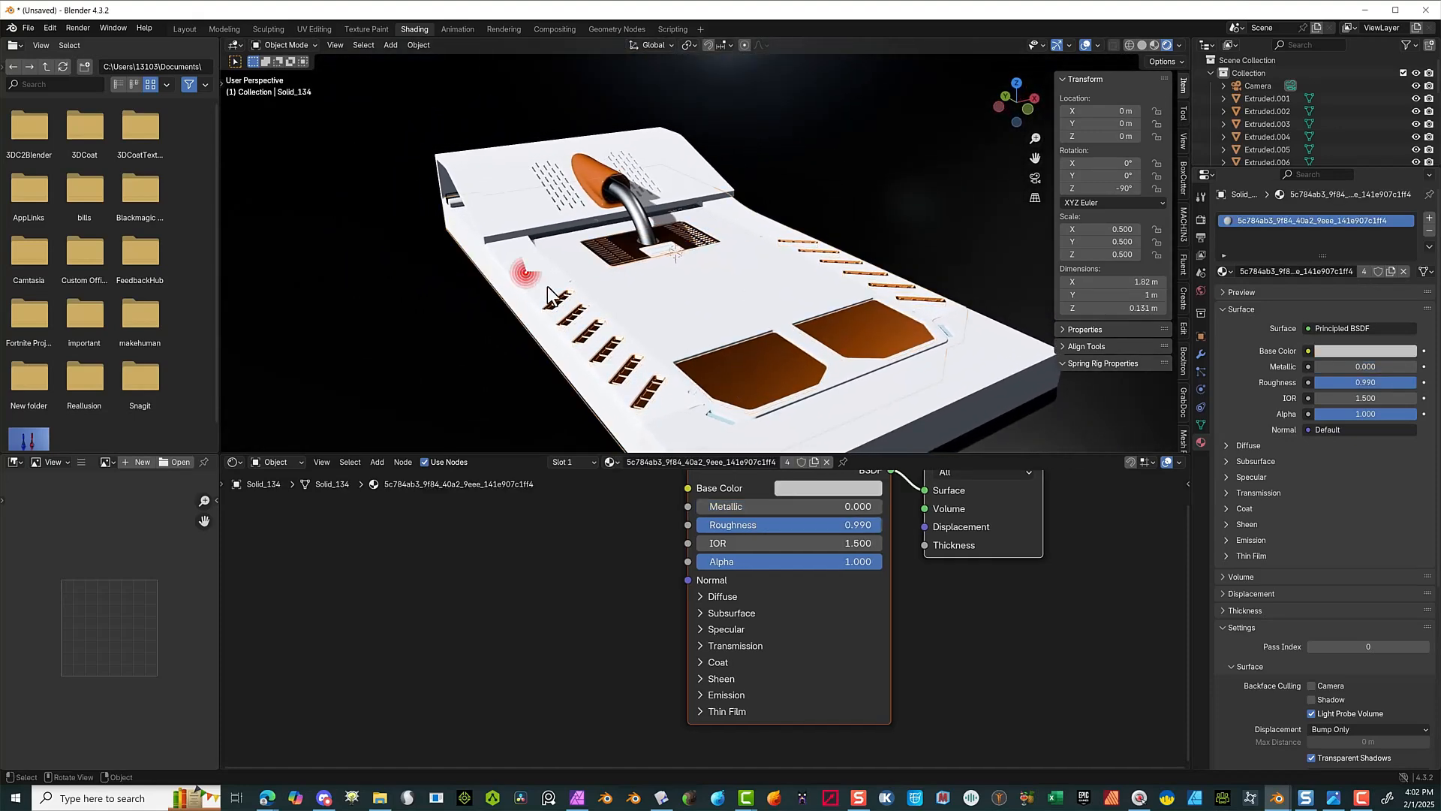
{"action": "mouse_move", "coordinate": [818, 259]}
{"action": "middle_mouse_down"}
{"action": "mouse_move", "coordinate": [768, 240]}
{"action": "mouse_move", "coordinate": [803, 249]}
{"action": "middle_mouse_up"}
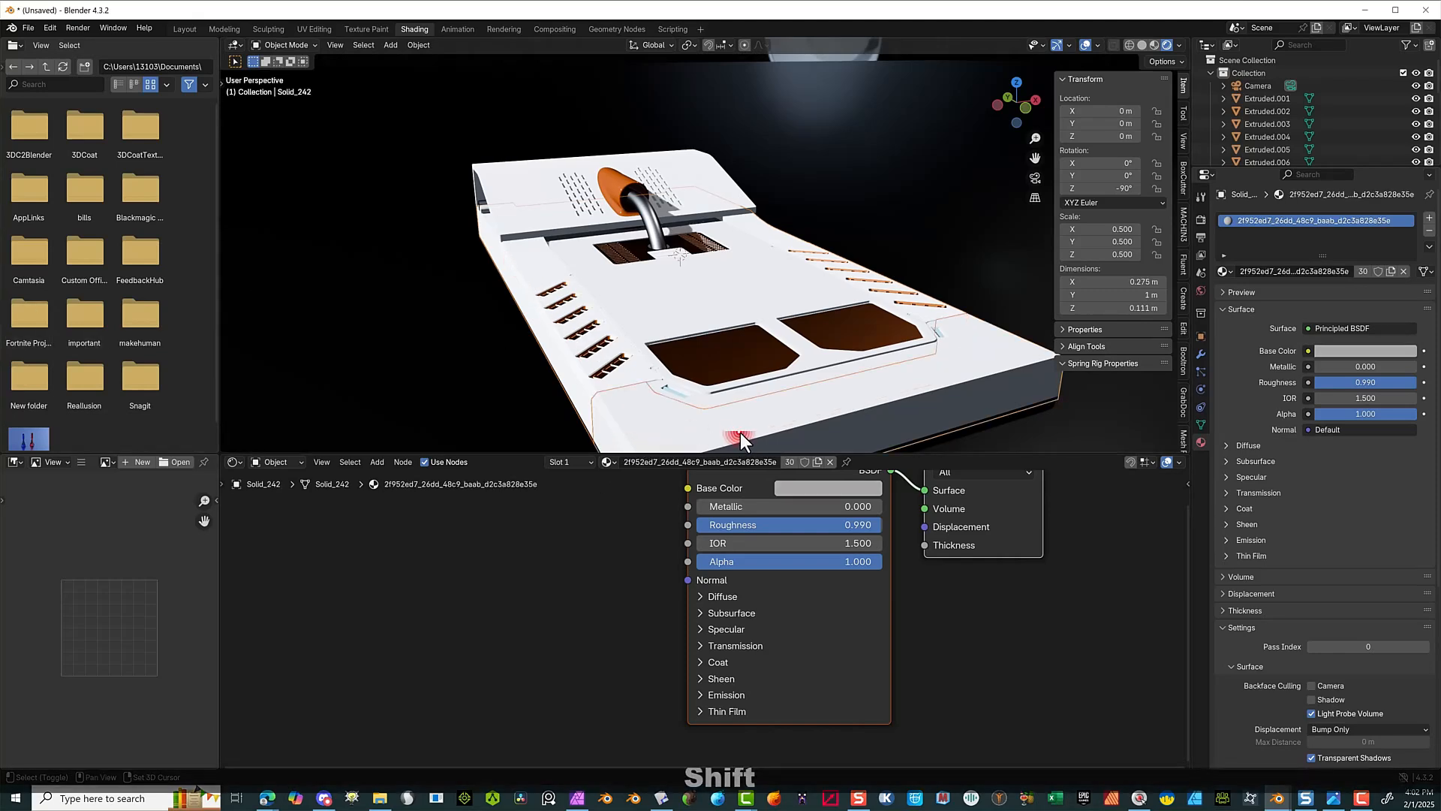
{"action": "left_click", "coordinate": [844, 335], "text": "shift"}
{"action": "scroll", "coordinate": [846, 335], "scroll_direction": "up", "scroll_amount": 2}
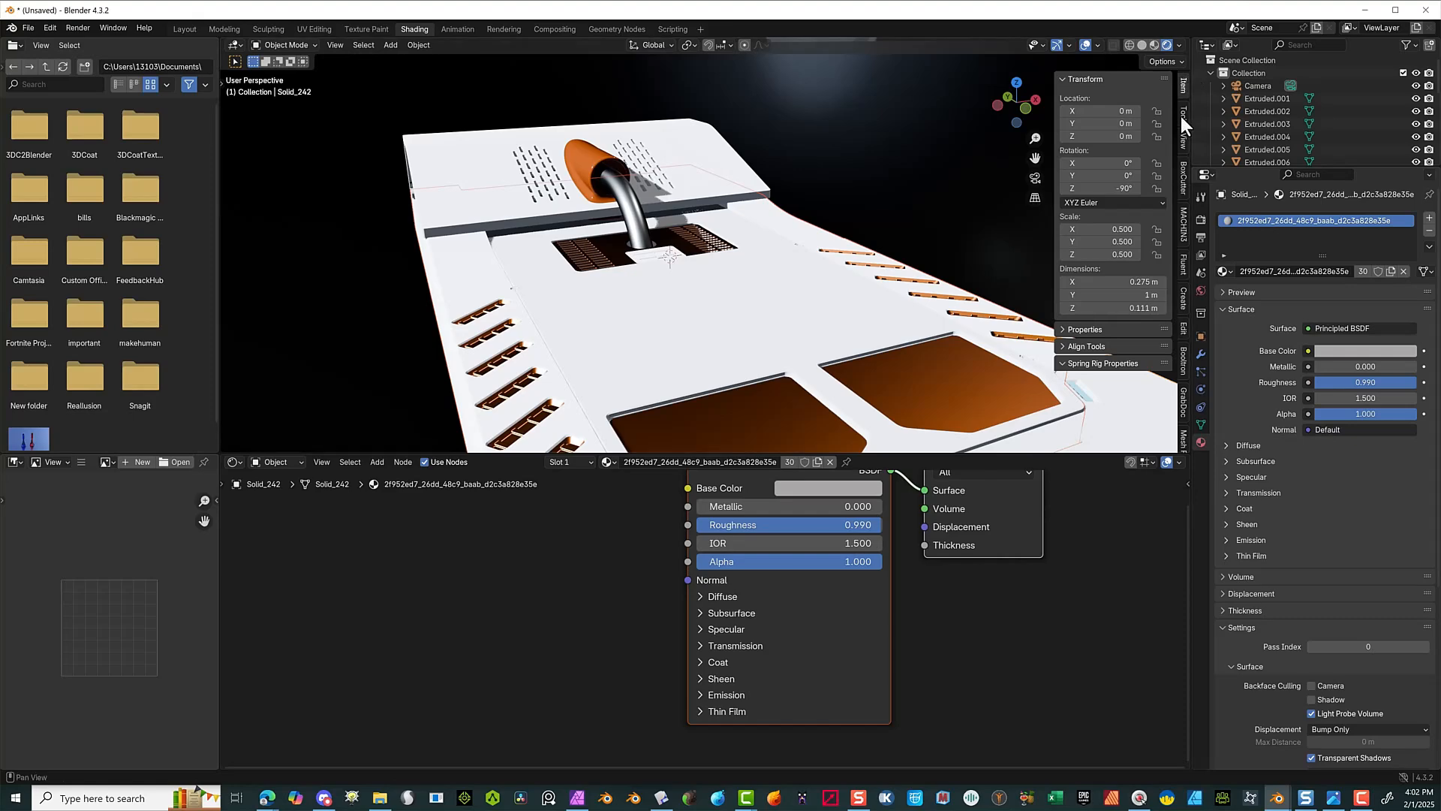
- In the Layout workspace, apply the Cyber Titanium metal from MaterialWorks to the front end block
{"action": "left_click", "coordinate": [175, 33]}
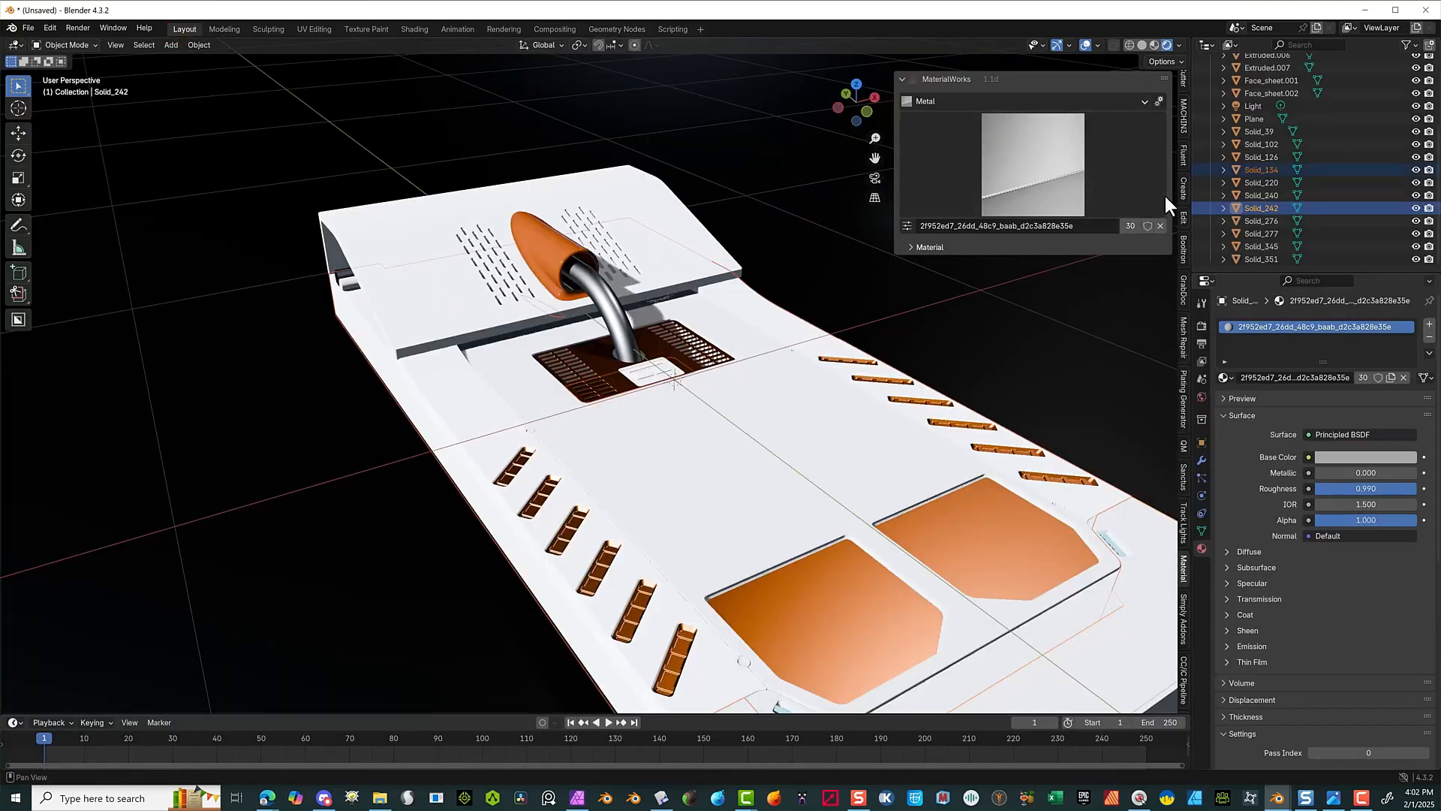
{"action": "scroll", "coordinate": [1184, 272], "scroll_direction": "down", "scroll_amount": 2}
{"action": "scroll", "coordinate": [1185, 272], "scroll_direction": "down", "scroll_amount": 5}
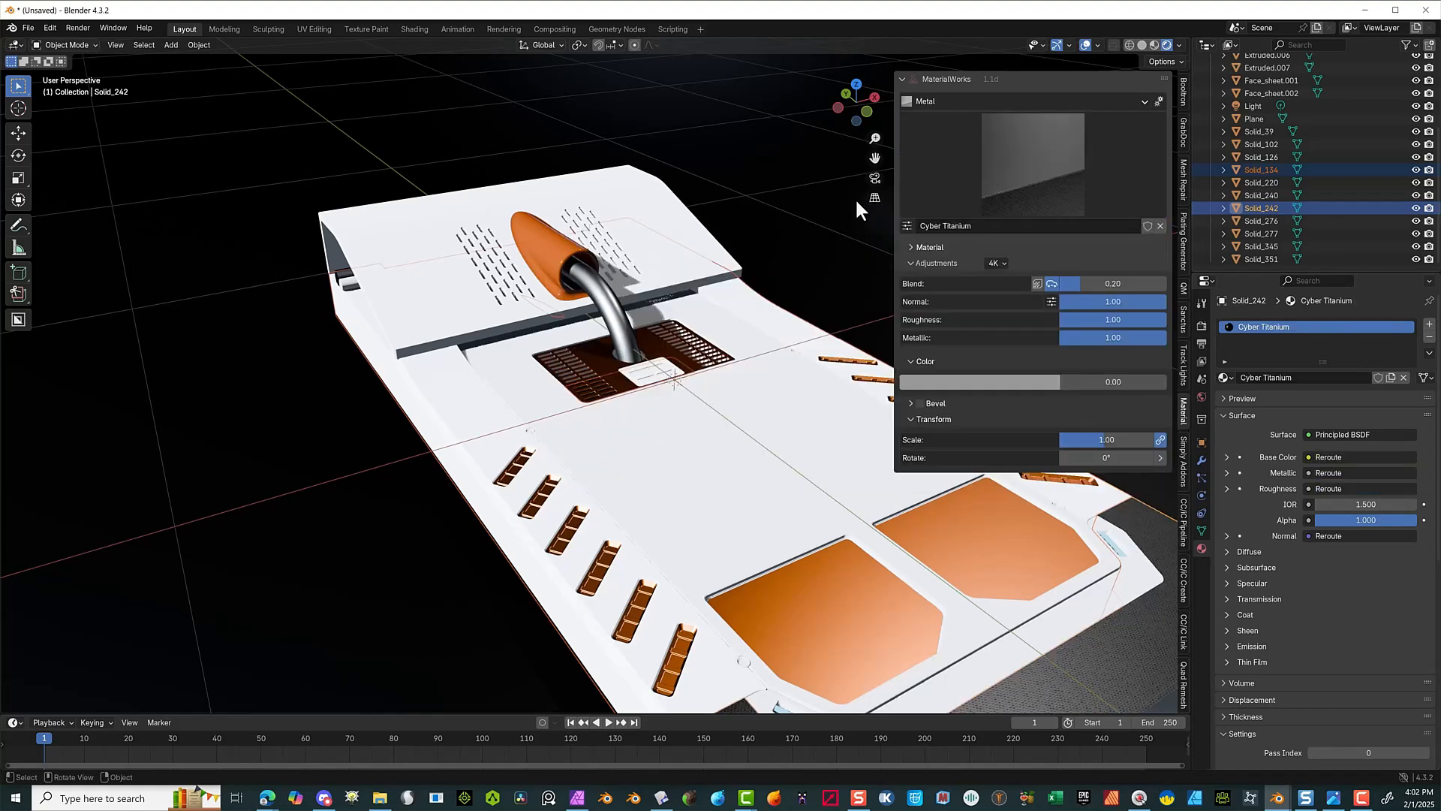
- Set the Cyber Titanium color amount to 10 and darken its tint from white to a medium grey
{"action": "left_click", "coordinate": [1098, 382]}
{"action": "type", "text": "1"}
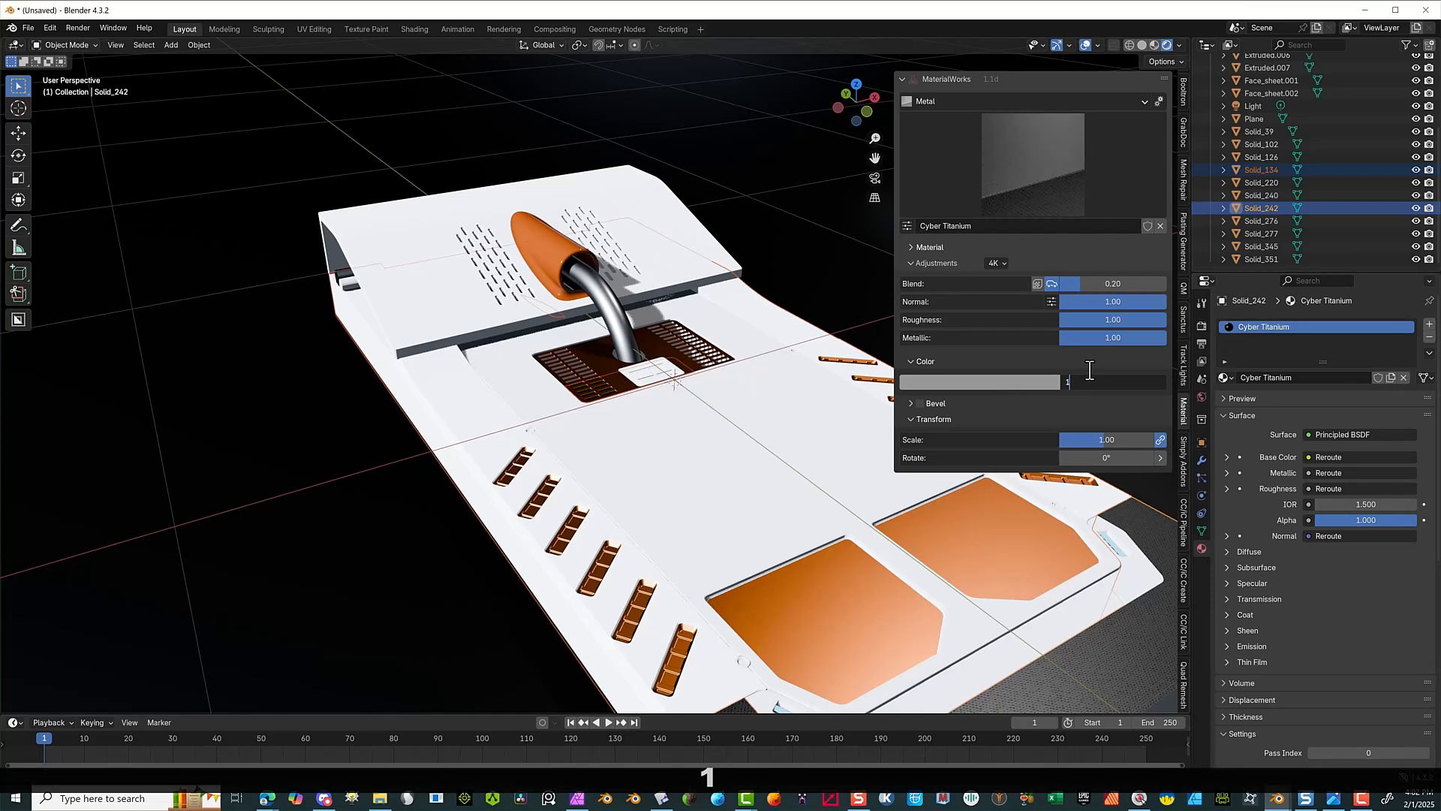
{"action": "type", "text": "0"}
{"action": "key", "text": "Return"}
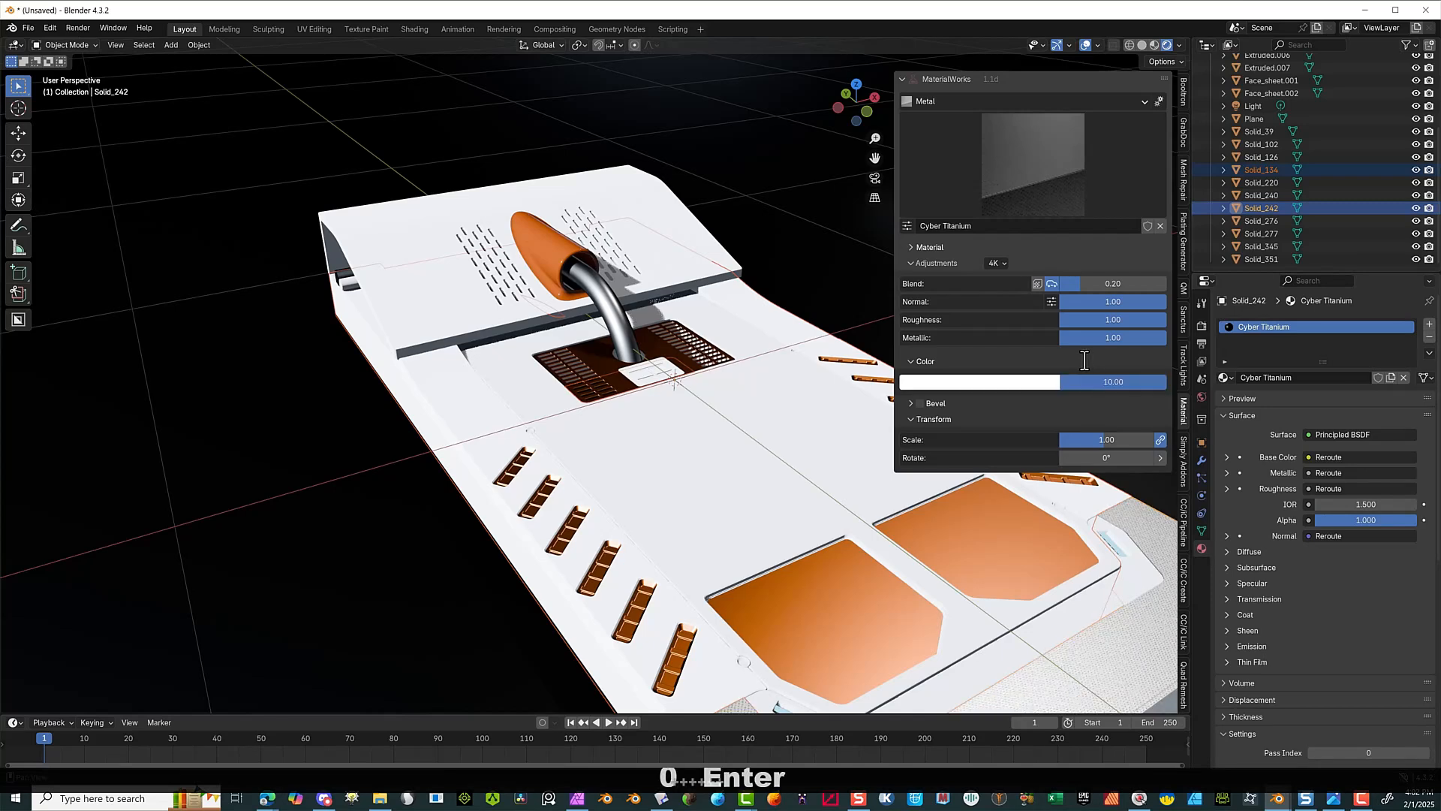
{"action": "left_click", "coordinate": [1012, 381]}
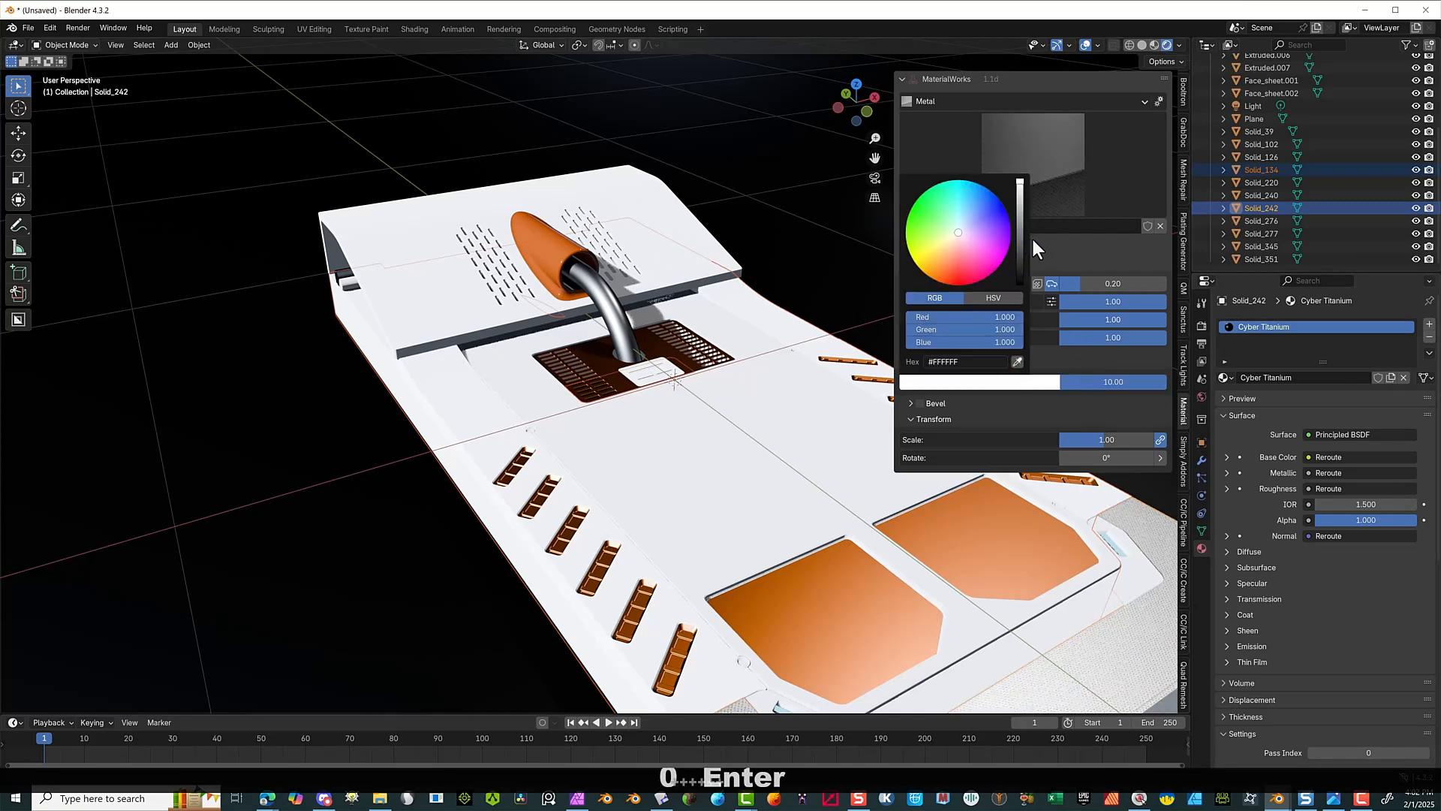
{"action": "left_click_drag", "start_coordinate": [1020, 247], "coordinate": [1018, 233]}
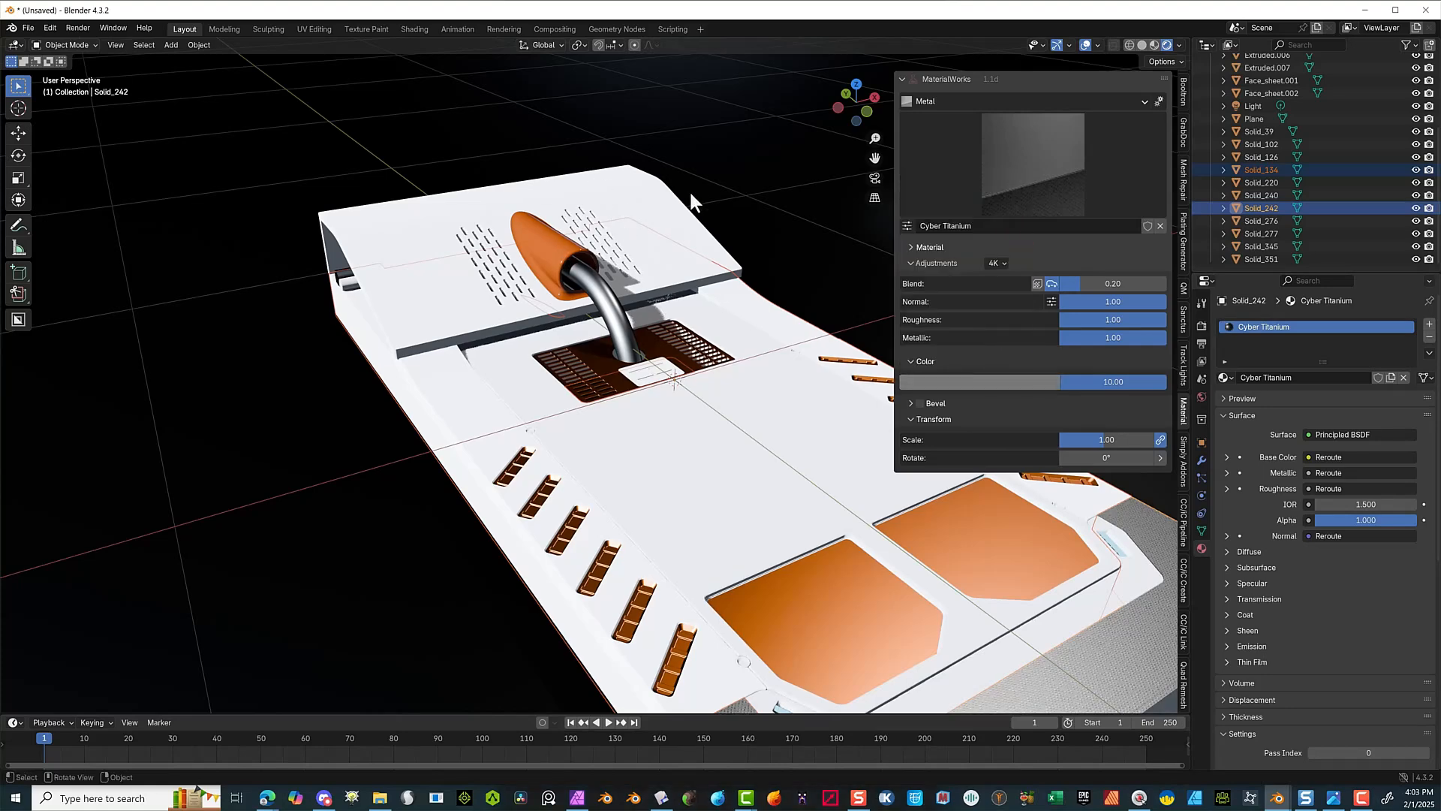
- Inspect the titanium pattern on the front block up close and open its texture scale for editing
{"action": "scroll", "coordinate": [630, 304], "scroll_direction": "down", "scroll_amount": 1}
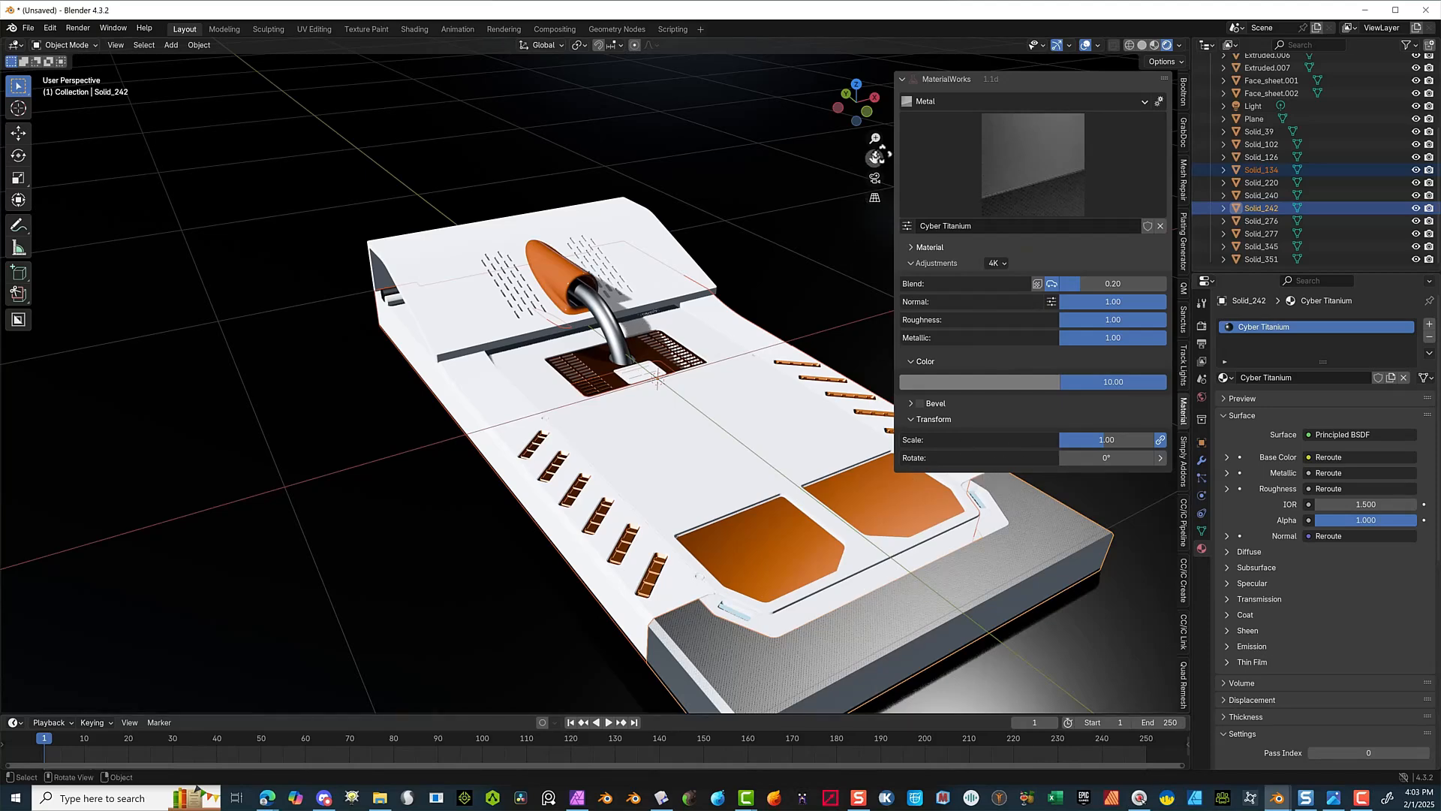
{"action": "scroll", "coordinate": [653, 375], "scroll_direction": "up", "scroll_amount": 8}
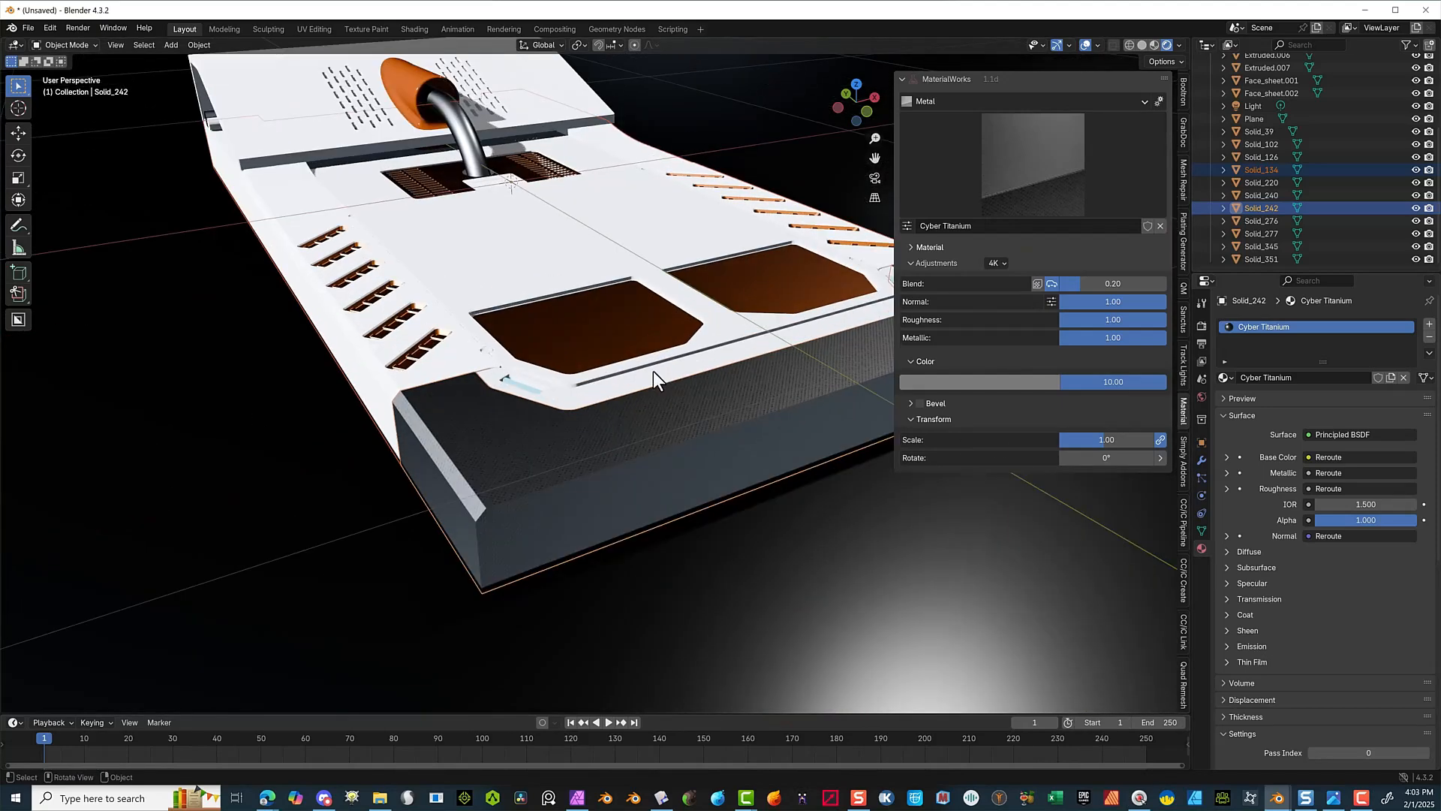
{"action": "scroll", "coordinate": [651, 412], "scroll_direction": "down", "scroll_amount": 3}
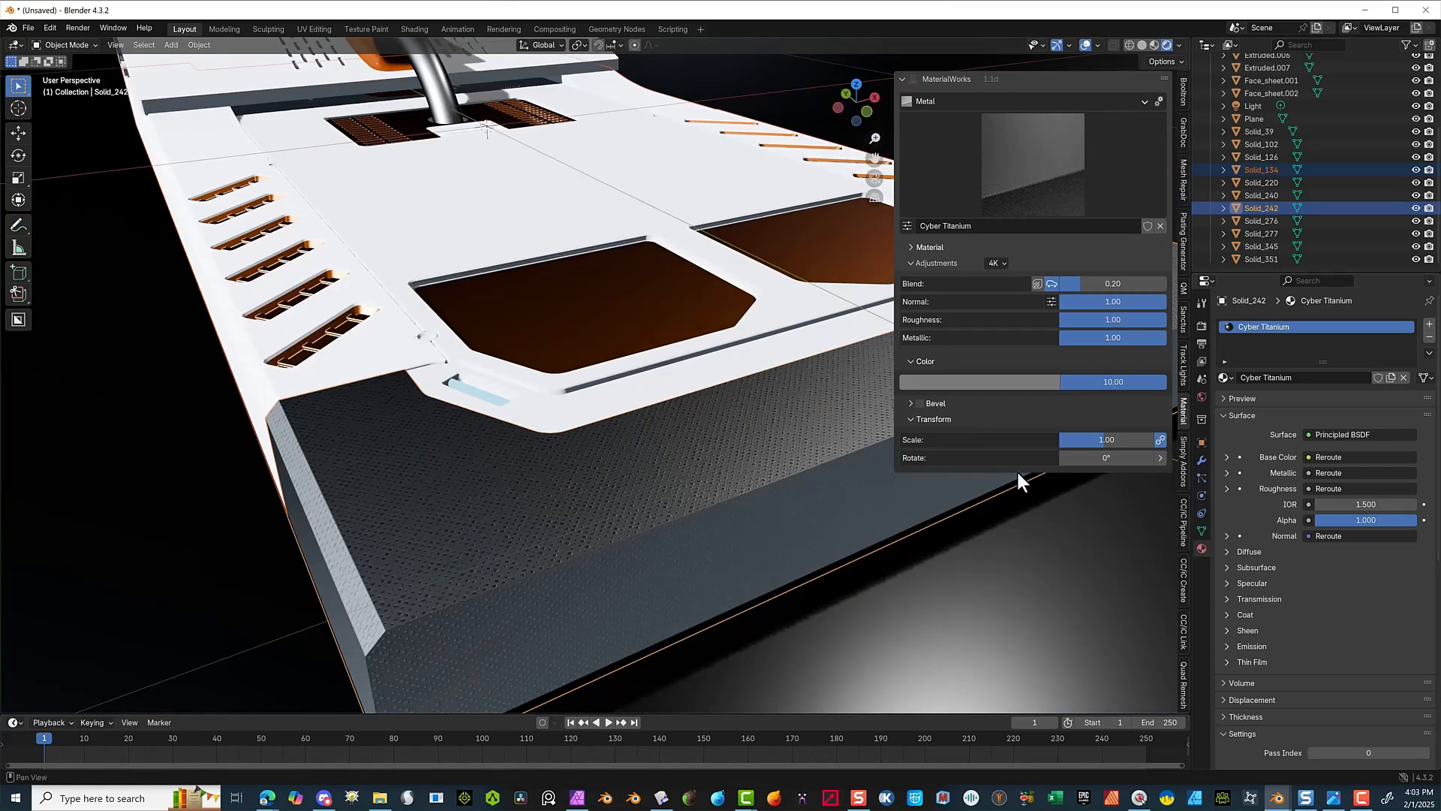
{"action": "left_click", "coordinate": [1102, 443]}
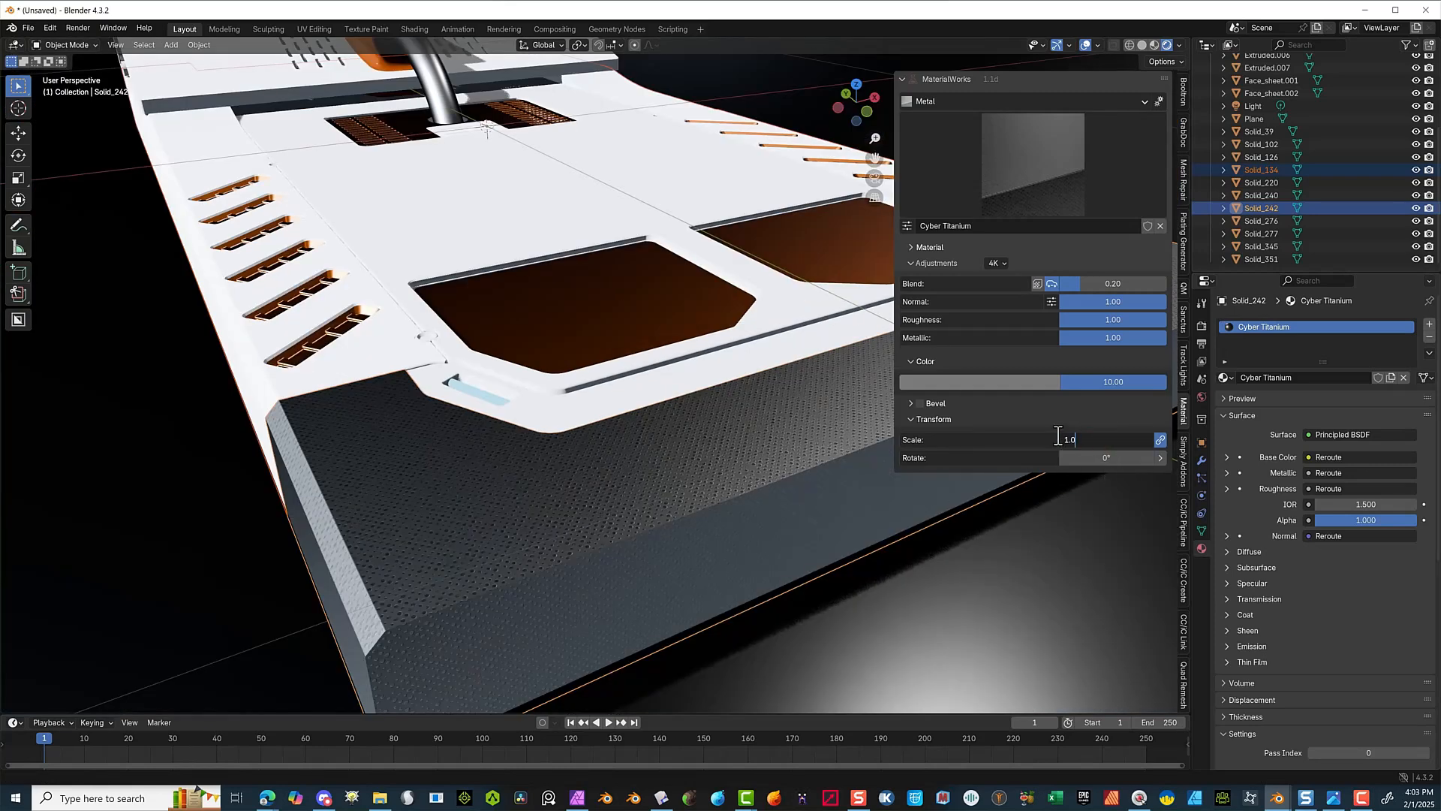
- Set the Cyber Titanium texture scale to 8 on the lower base body and darken its color to near black
{"action": "type", "text": "8"}
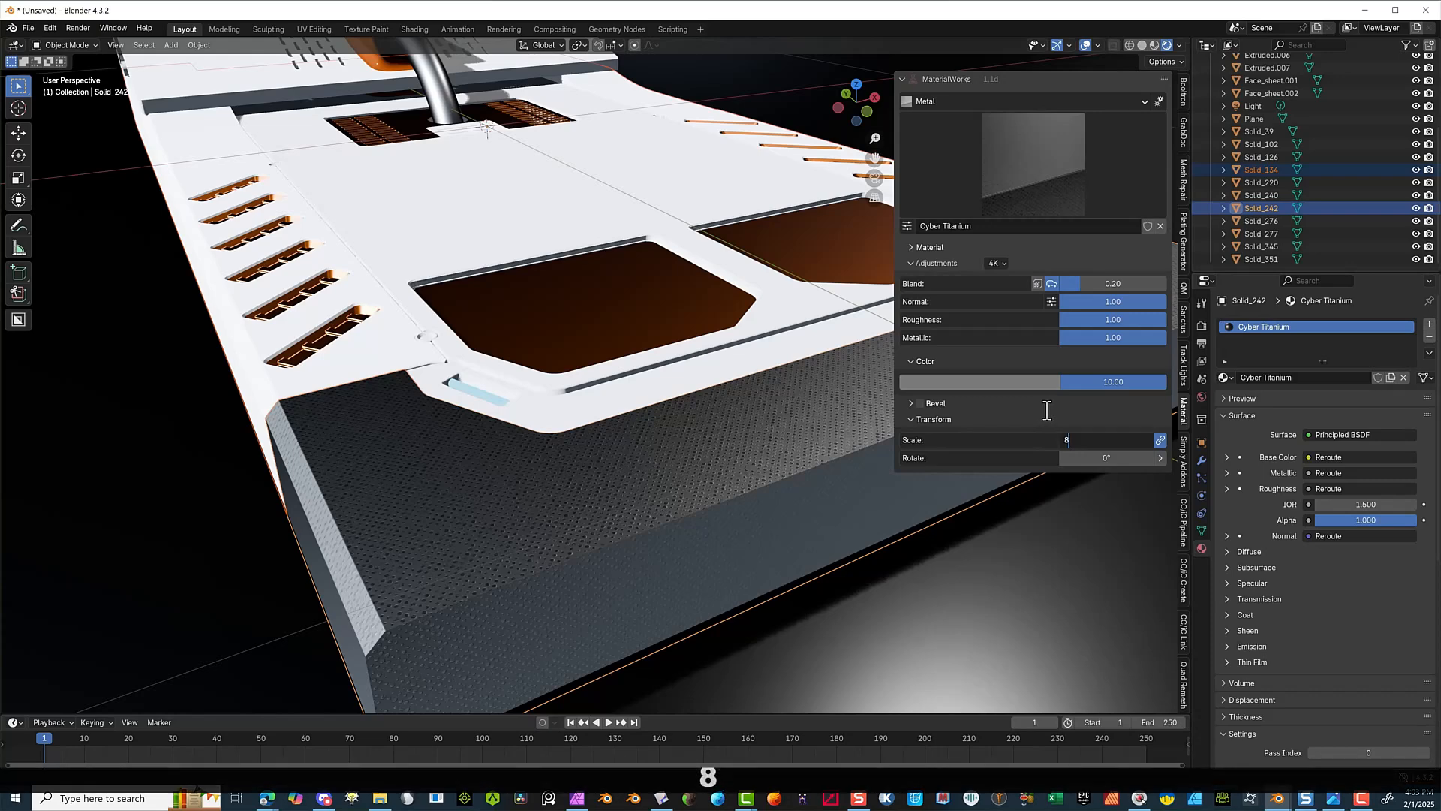
{"action": "key", "text": "Return"}
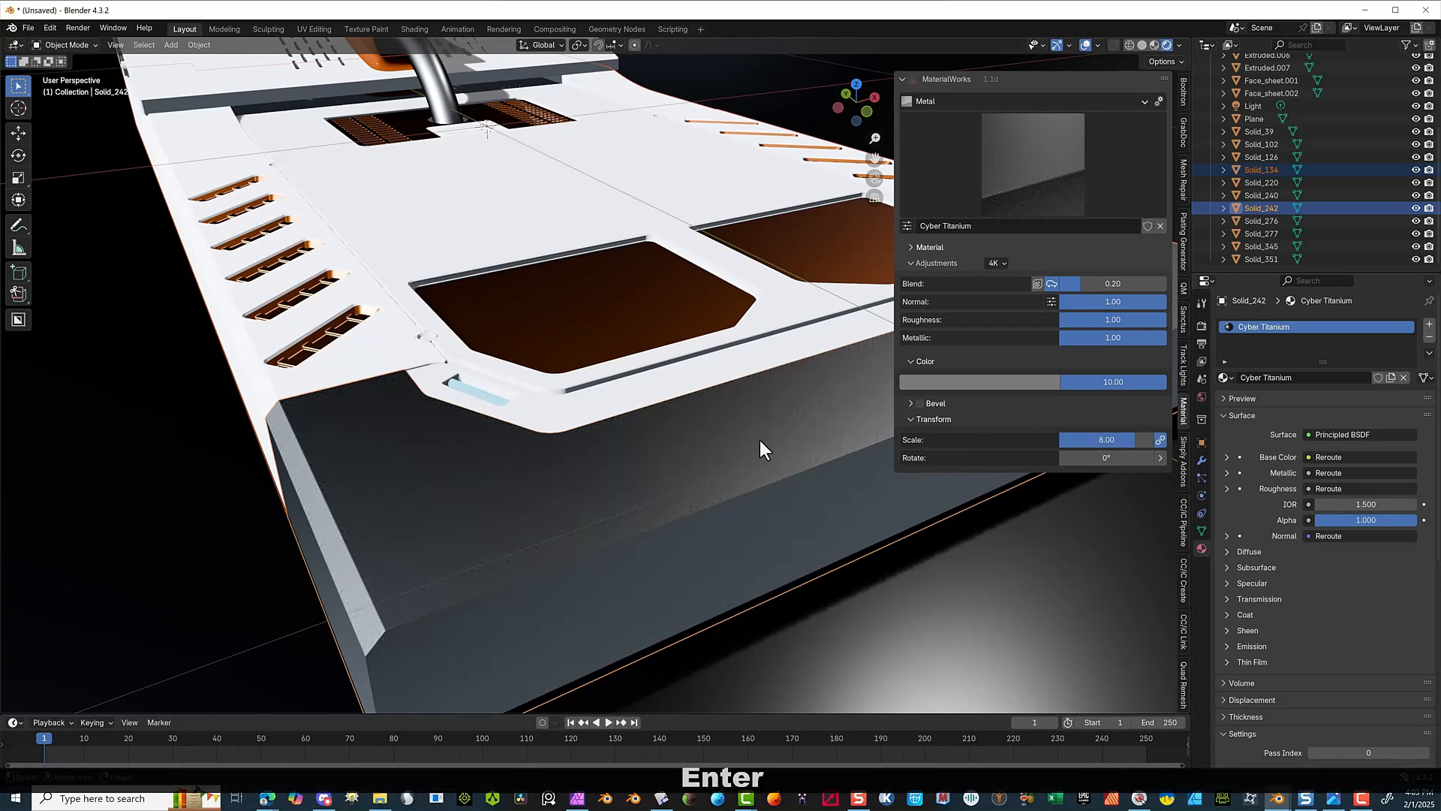
{"action": "scroll", "coordinate": [687, 450], "scroll_direction": "down", "scroll_amount": 4}
{"action": "middle_click_drag", "start_coordinate": [686, 448], "coordinate": [694, 457]}
{"action": "left_click", "coordinate": [1047, 377]}
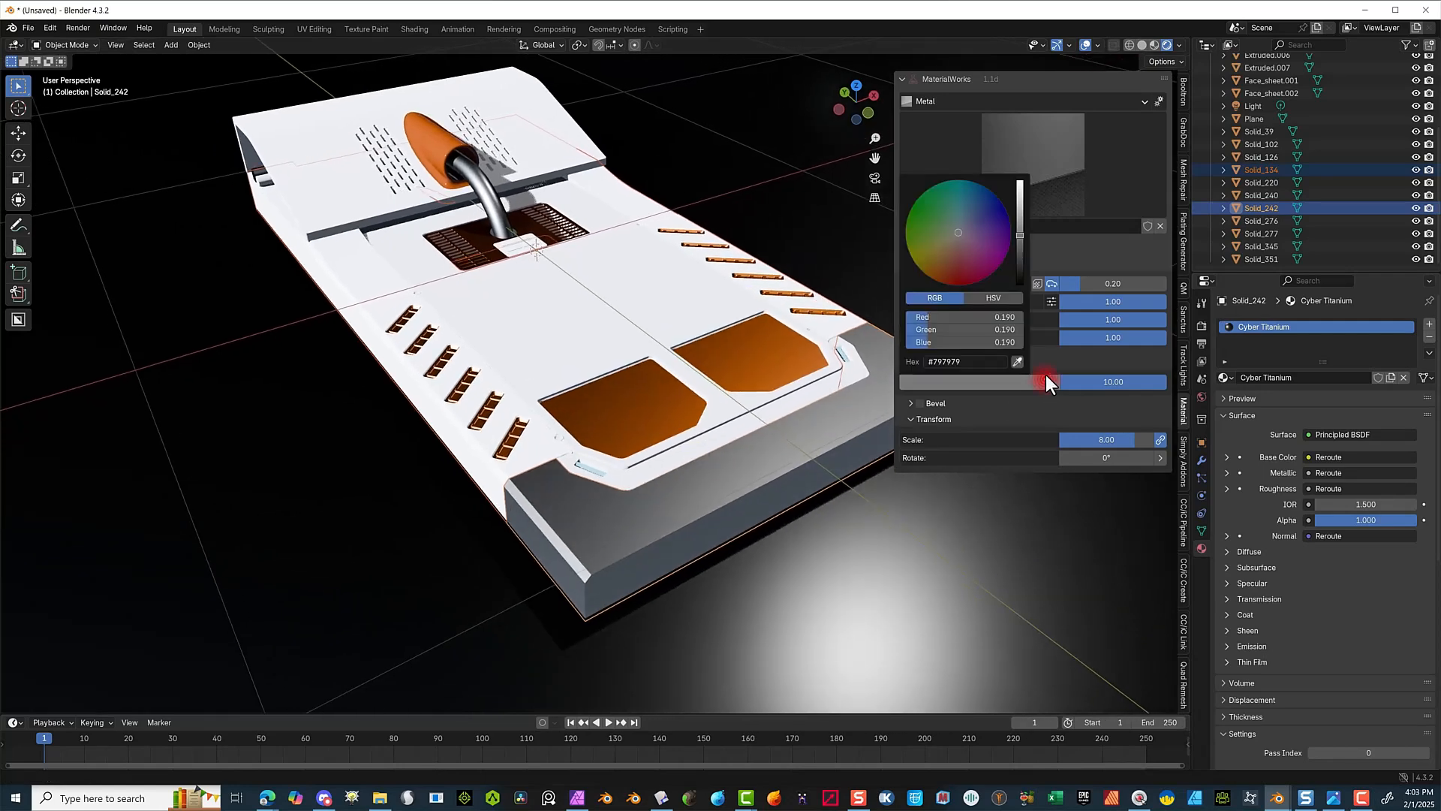
{"action": "left_click_drag", "start_coordinate": [1021, 236], "coordinate": [1020, 273]}
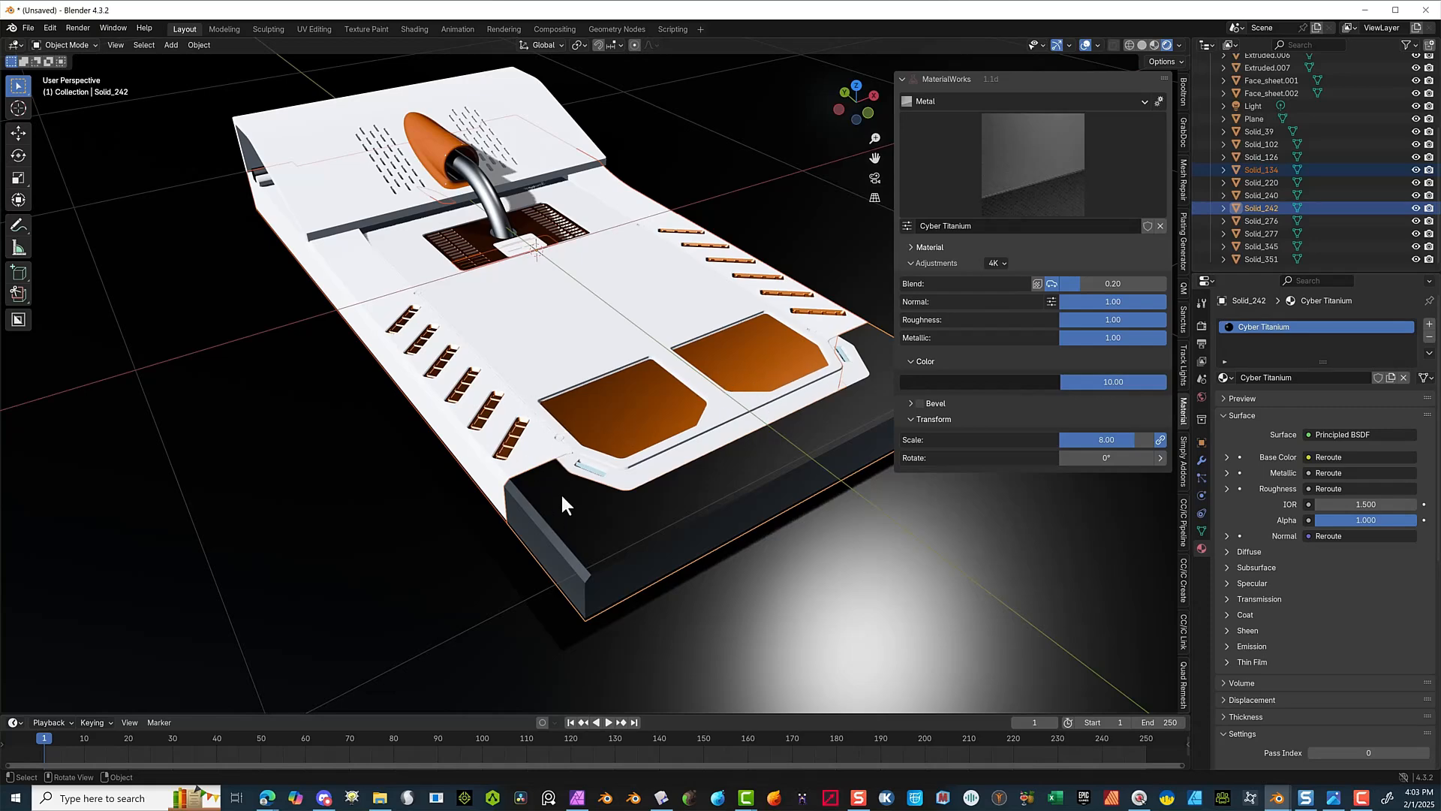
- Remove the existing material from the white shell around the slanted side vents and join that shell into the dark base body
{"action": "left_click", "coordinate": [406, 531]}
{"action": "left_click", "coordinate": [579, 518]}
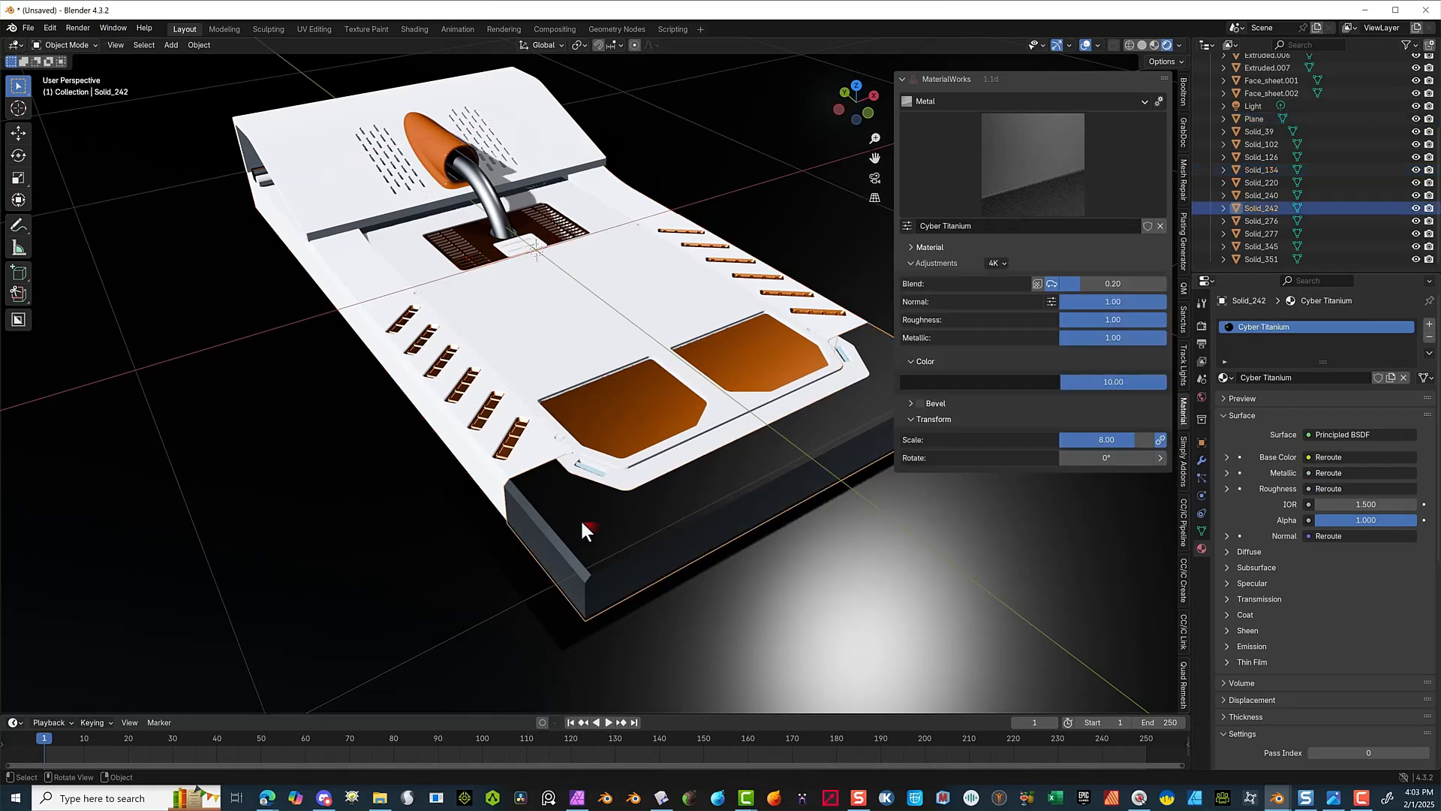
{"action": "left_click", "coordinate": [537, 444]}
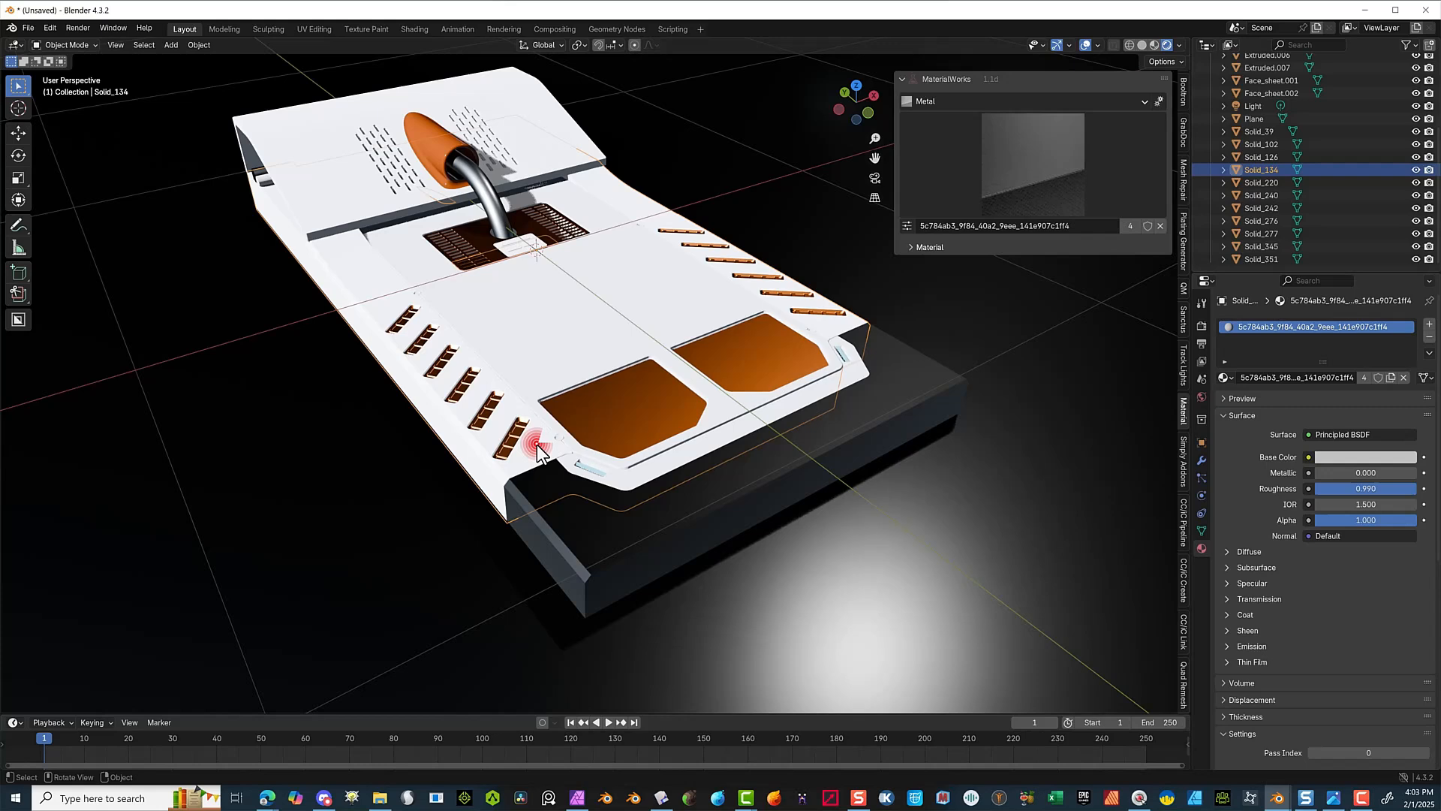
{"action": "left_click", "coordinate": [1430, 337]}
{"action": "left_click", "coordinate": [437, 535]}
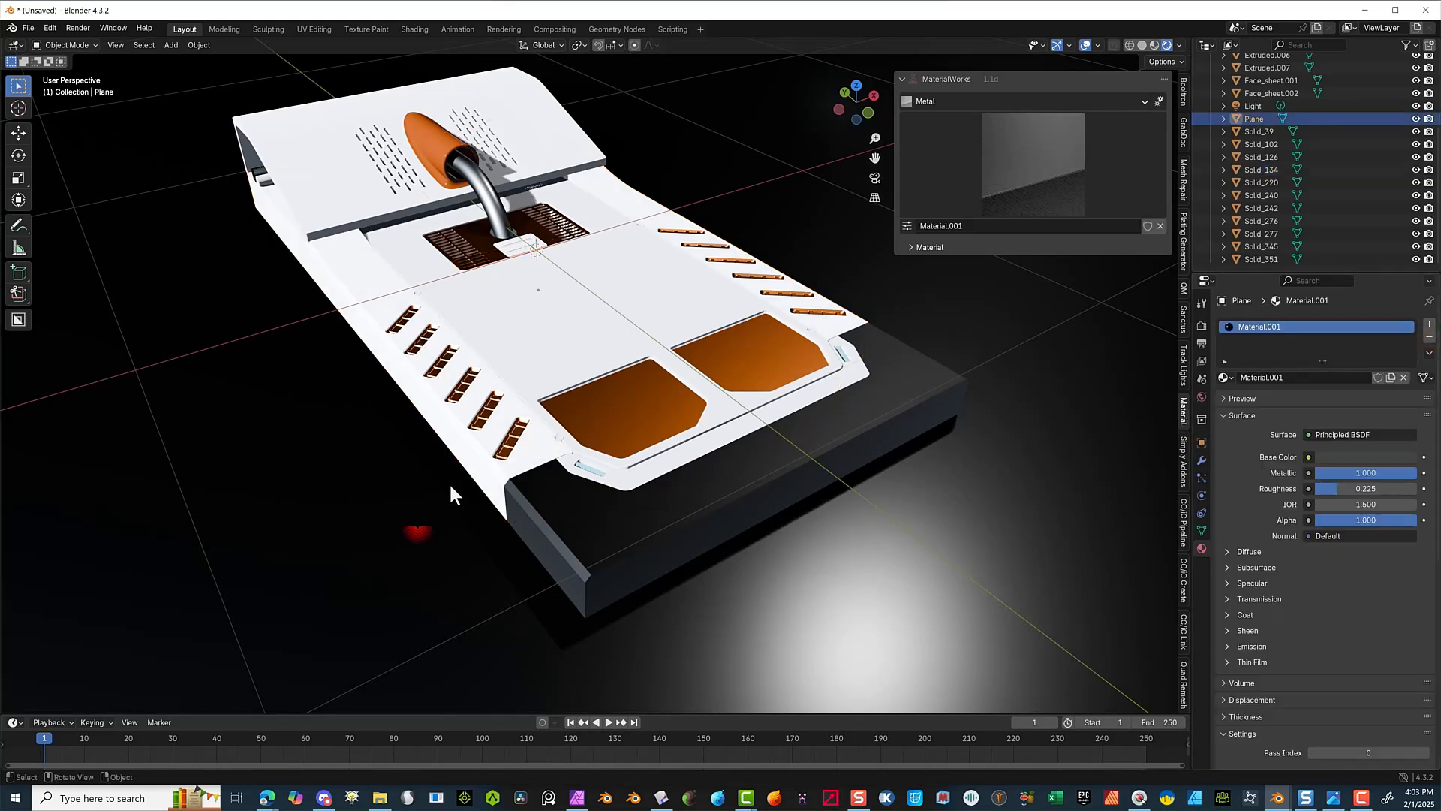
{"action": "left_click", "coordinate": [465, 439]}
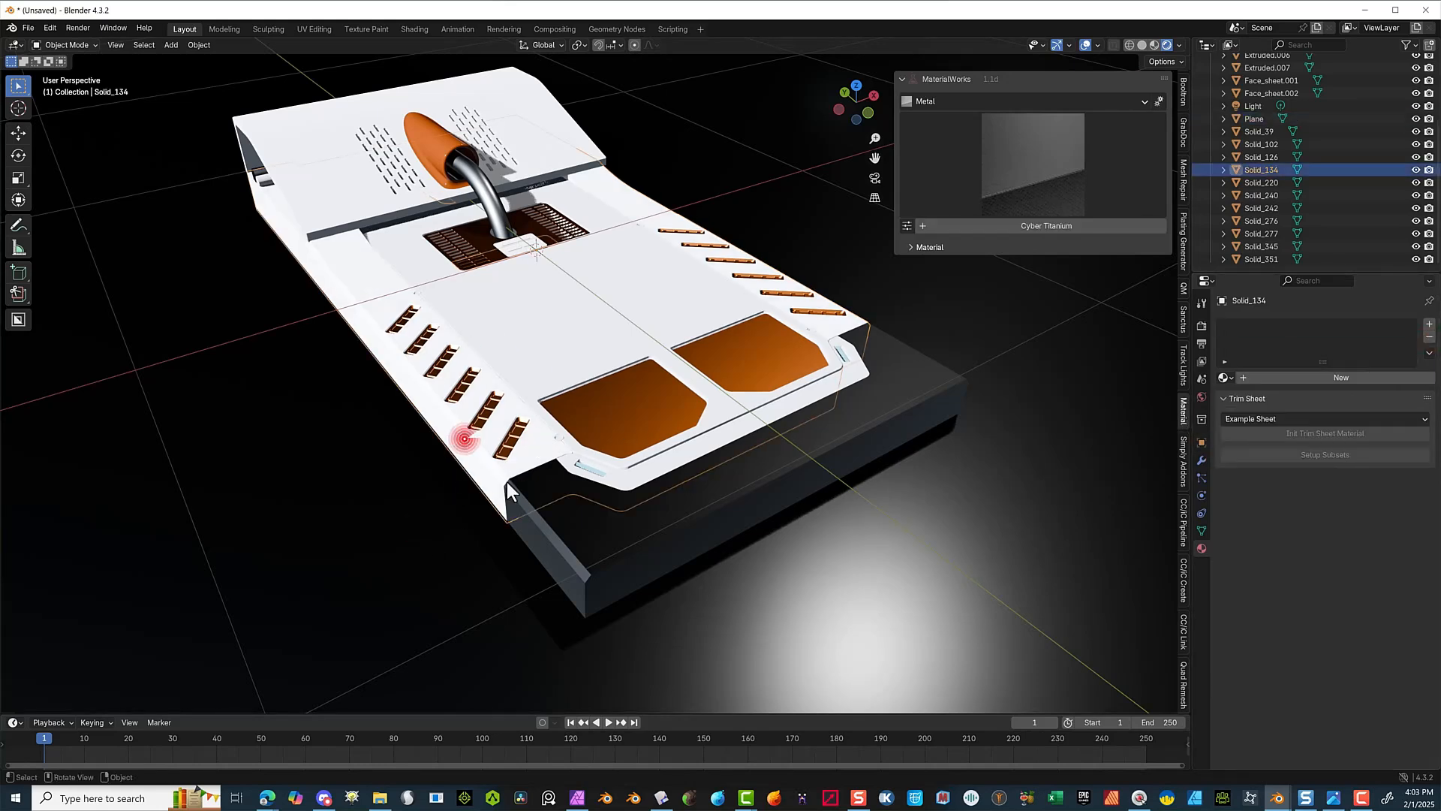
{"action": "left_click", "coordinate": [551, 513], "text": "shift"}
{"action": "key", "text": "ctrl+j"}
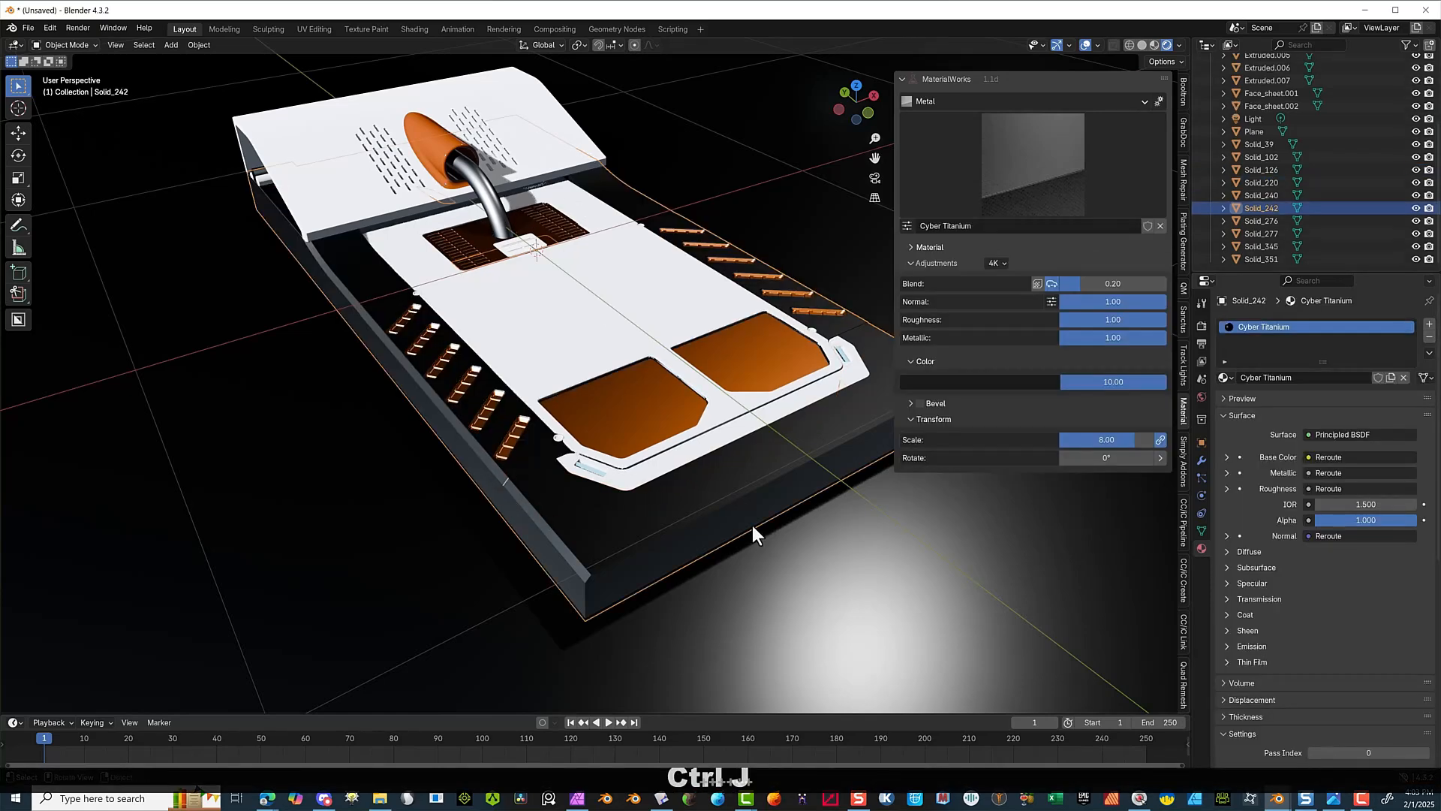
- Apply the Polished Aluminium metal material to the raised rear panel and set its color strength to 10
{"action": "middle_click_drag", "start_coordinate": [328, 233], "coordinate": [607, 169]}
{"action": "left_click", "coordinate": [333, 216]}
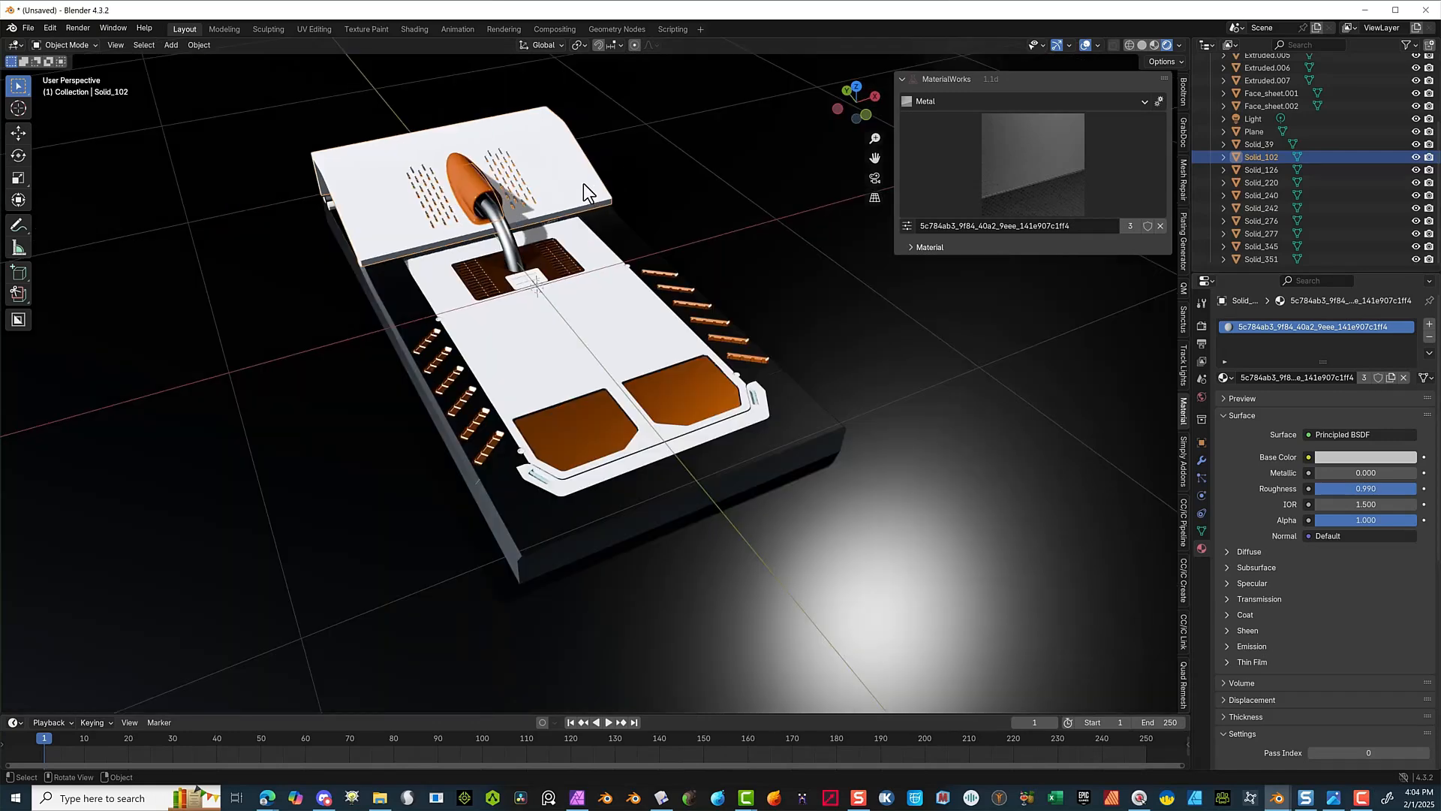
{"action": "left_click", "coordinate": [1004, 157]}
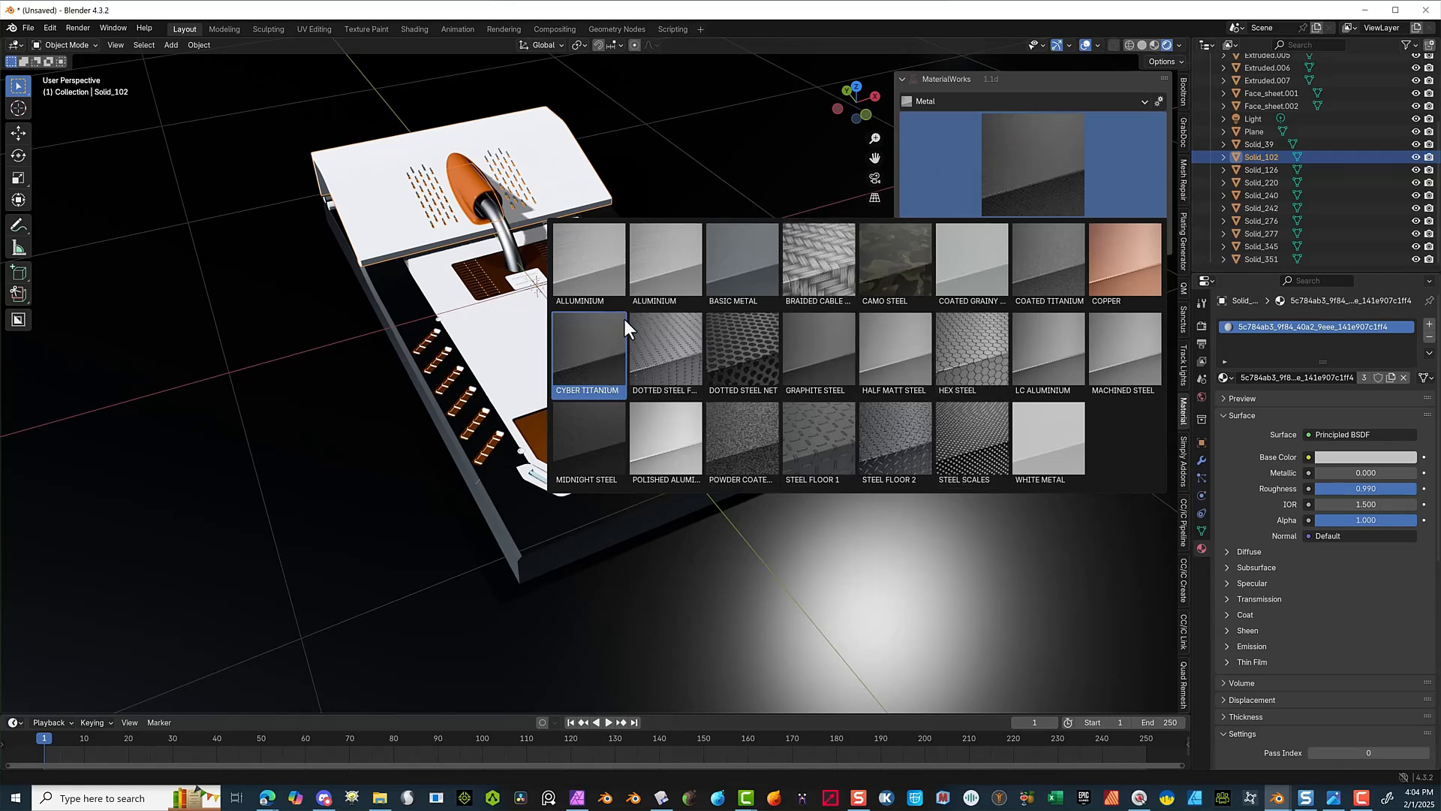
{"action": "left_click", "coordinate": [662, 435]}
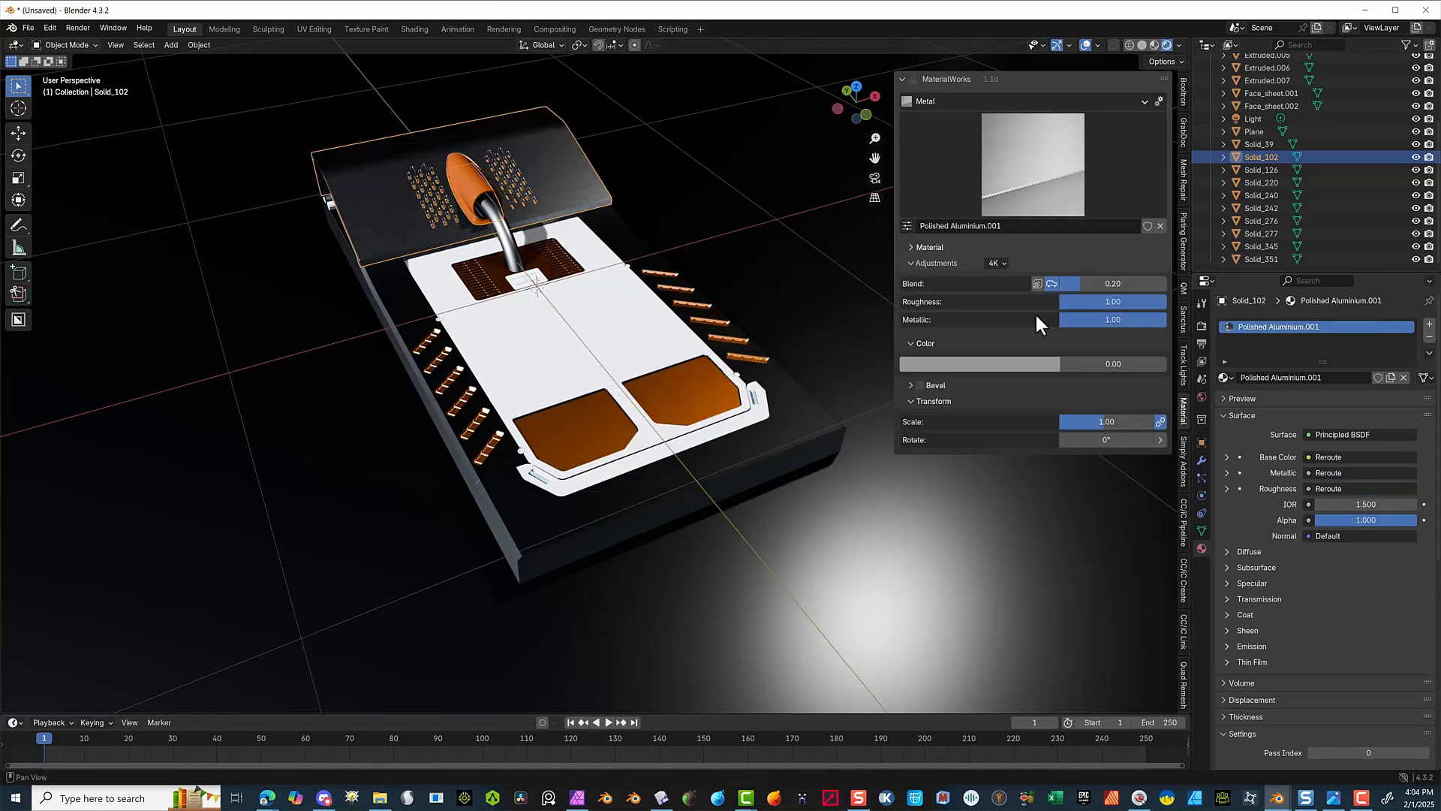
{"action": "left_click", "coordinate": [1111, 363]}
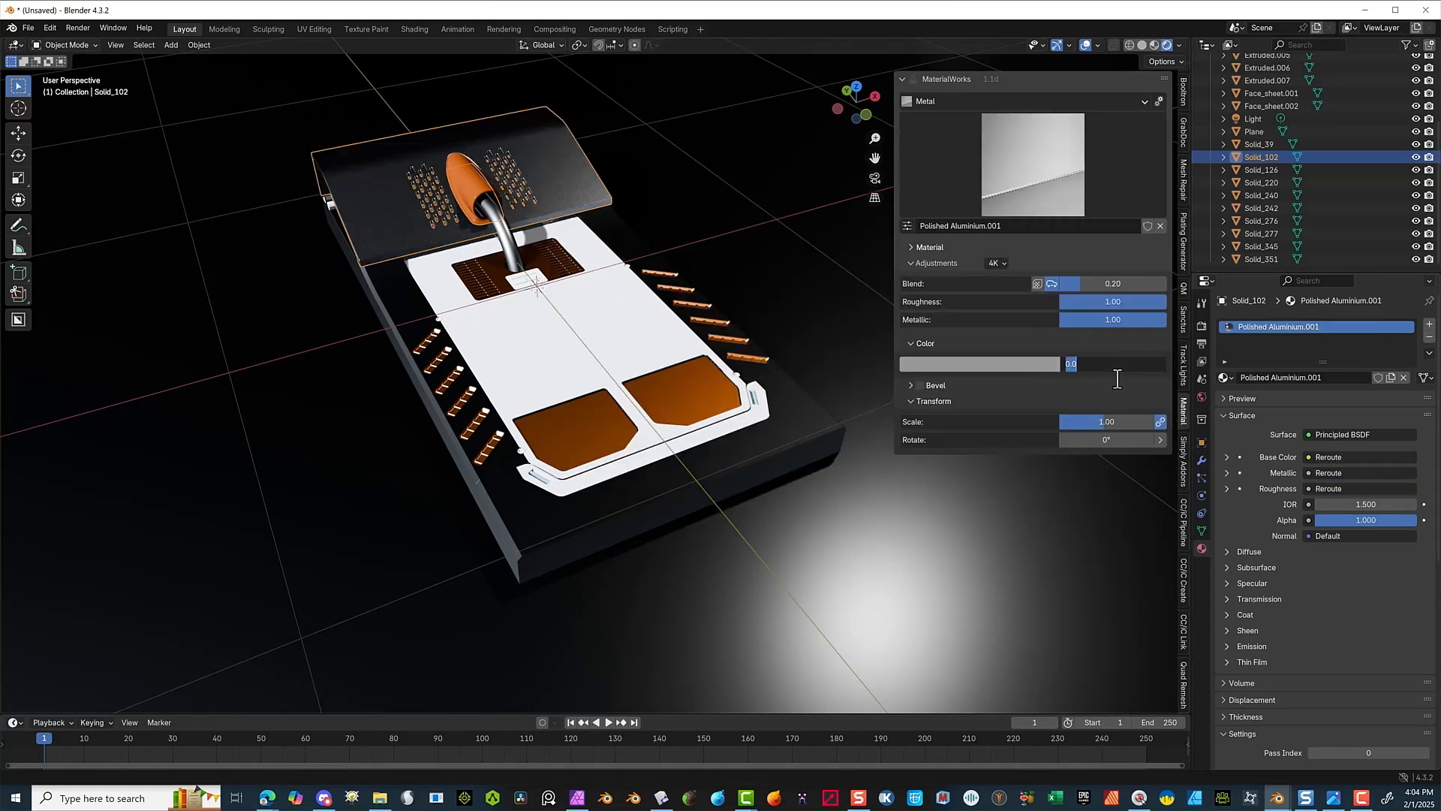
{"action": "type", "text": "10"}
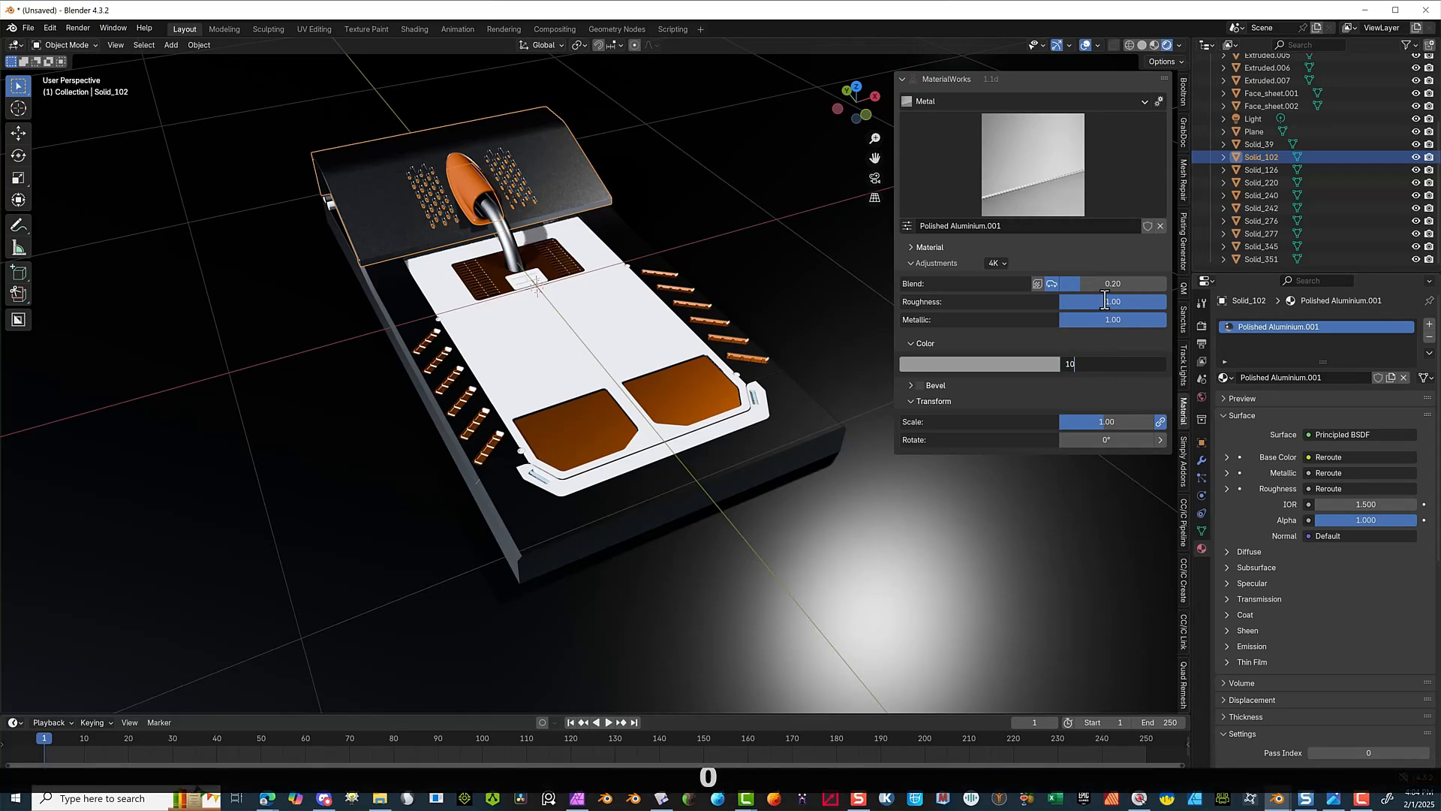
{"action": "key", "text": "Return"}
- Set the Polished Aluminium texture scale on the raised rear panel to 8
{"action": "scroll", "coordinate": [299, 155], "scroll_direction": "up", "scroll_amount": 3}
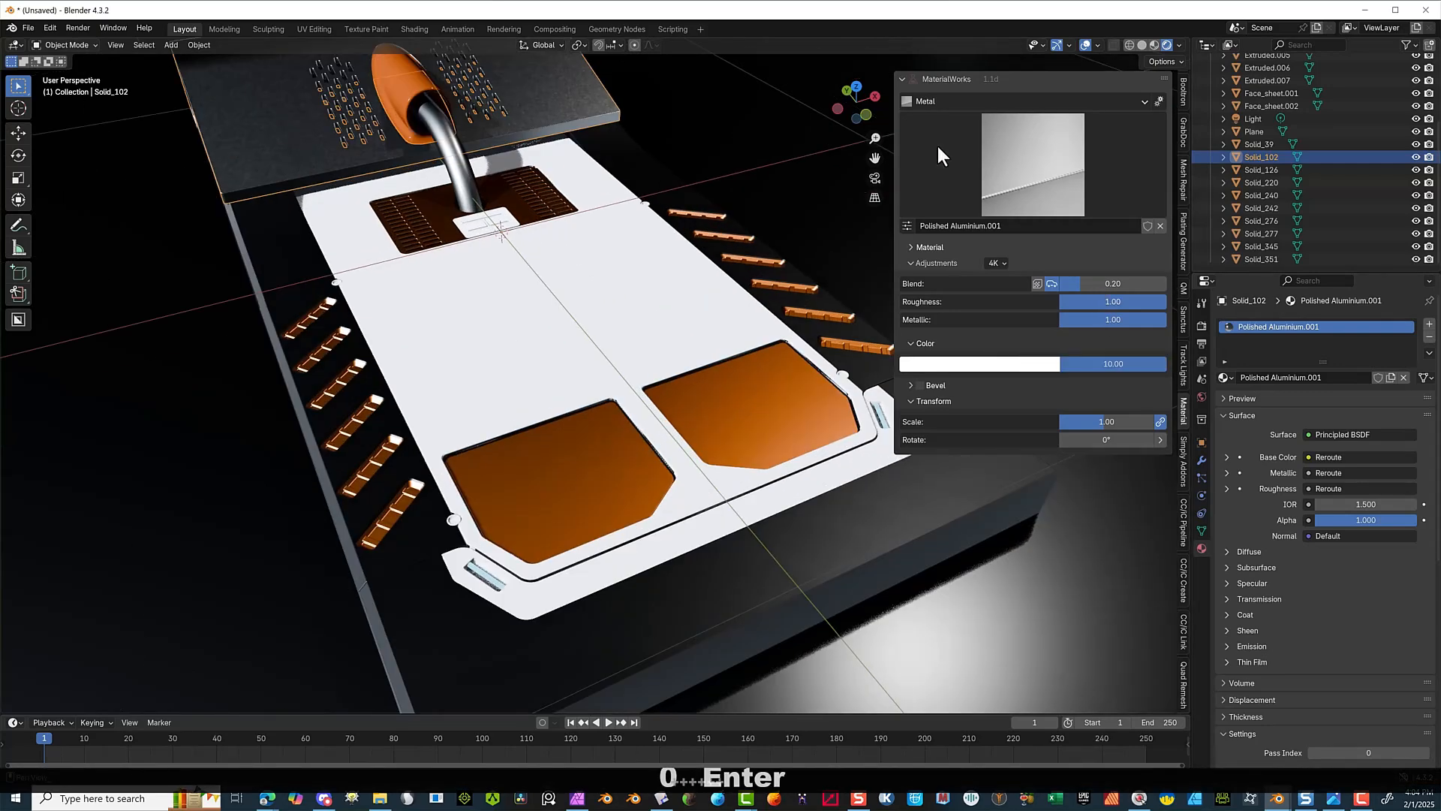
{"action": "left_click_drag", "start_coordinate": [875, 158], "coordinate": [1036, 342]}
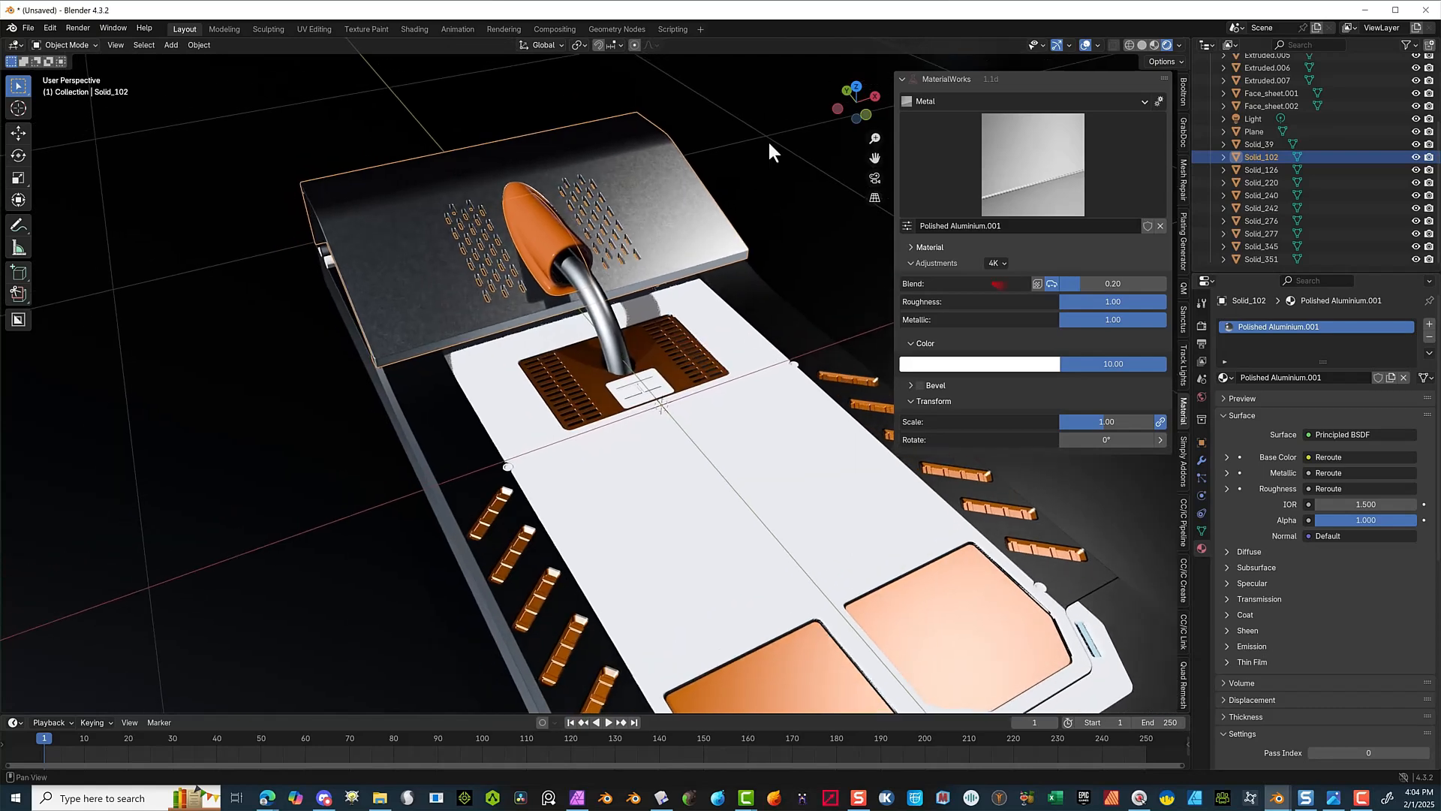
{"action": "scroll", "coordinate": [384, 295], "scroll_direction": "up", "scroll_amount": 4}
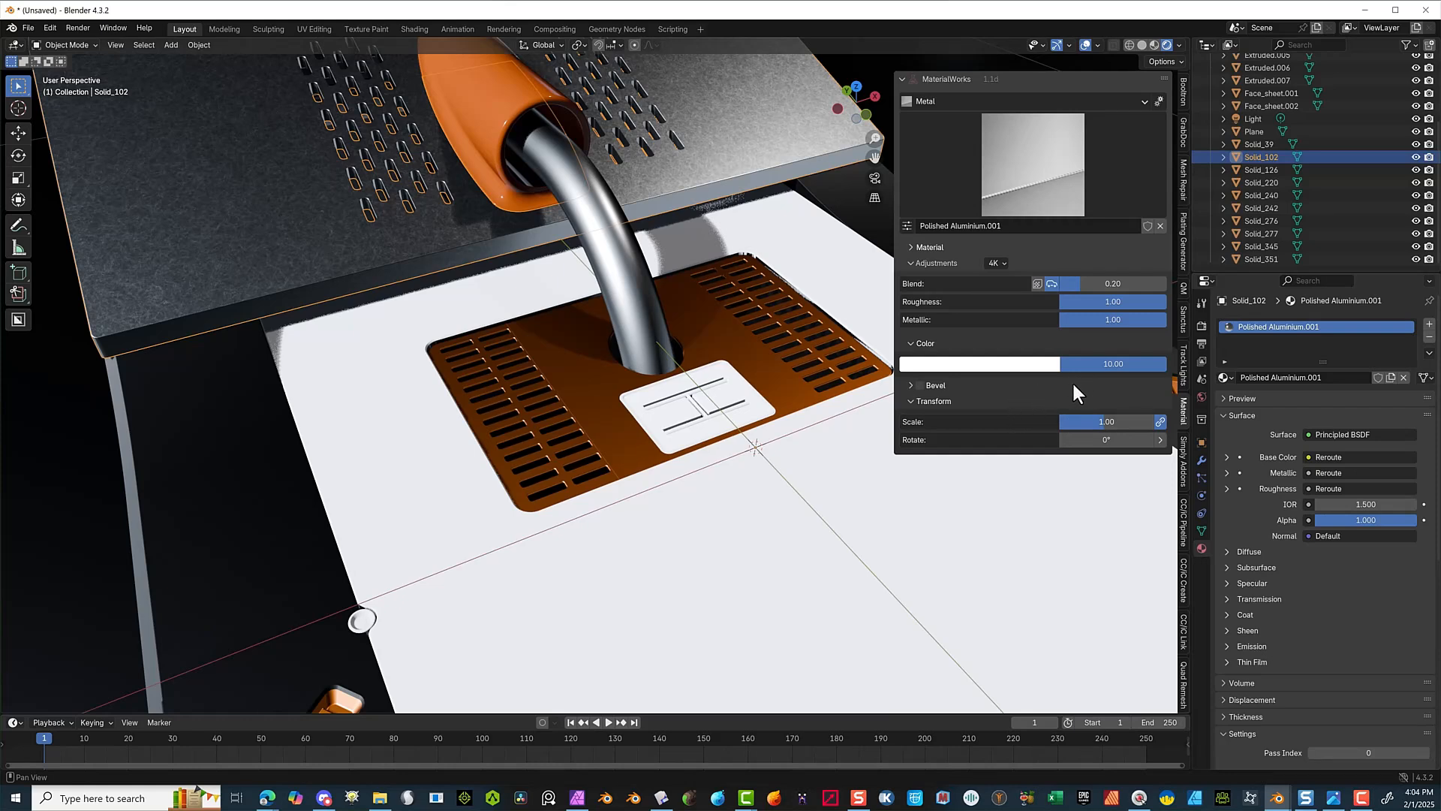
{"action": "double_click", "coordinate": [1123, 424]}
{"action": "type", "text": "8"}
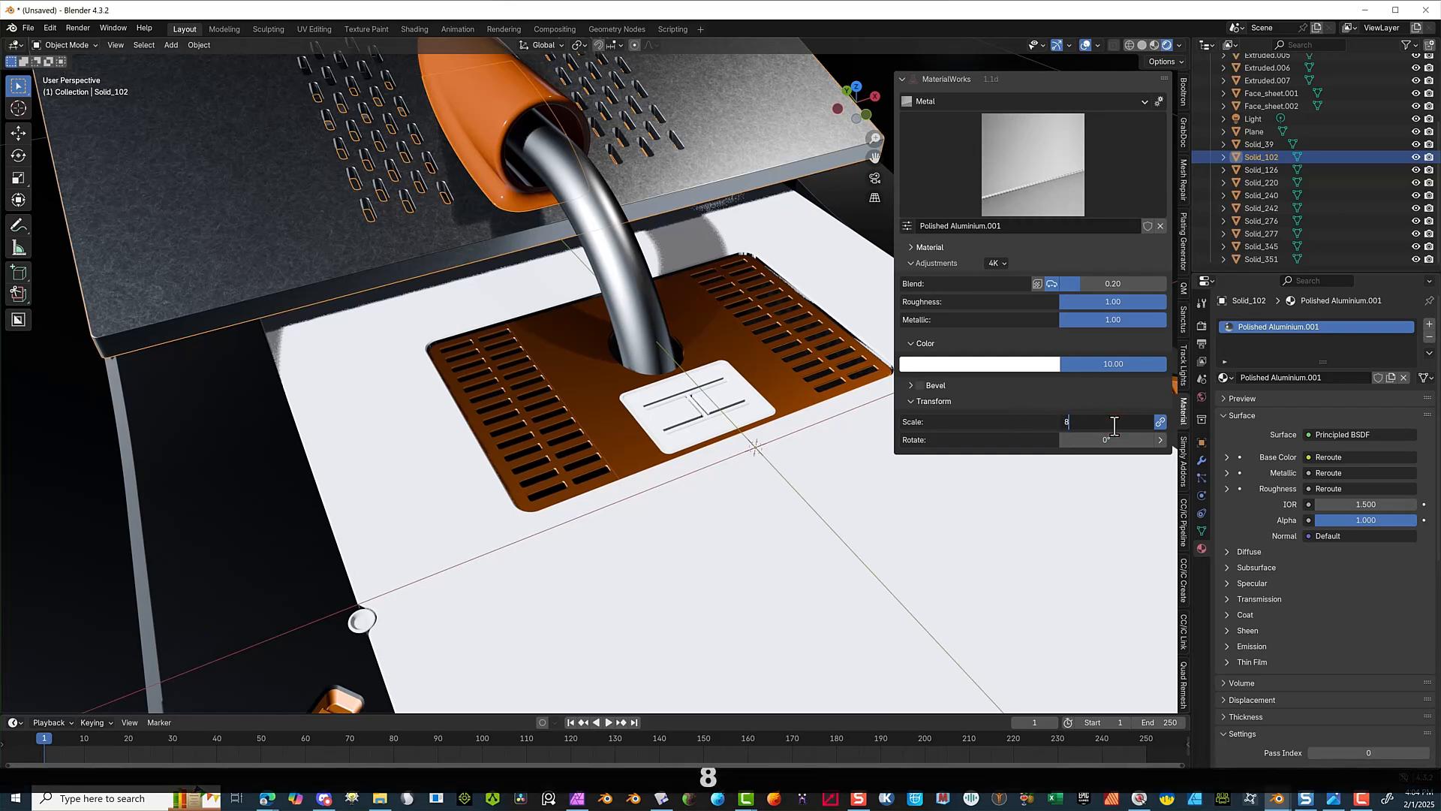
{"action": "key", "text": "Return"}
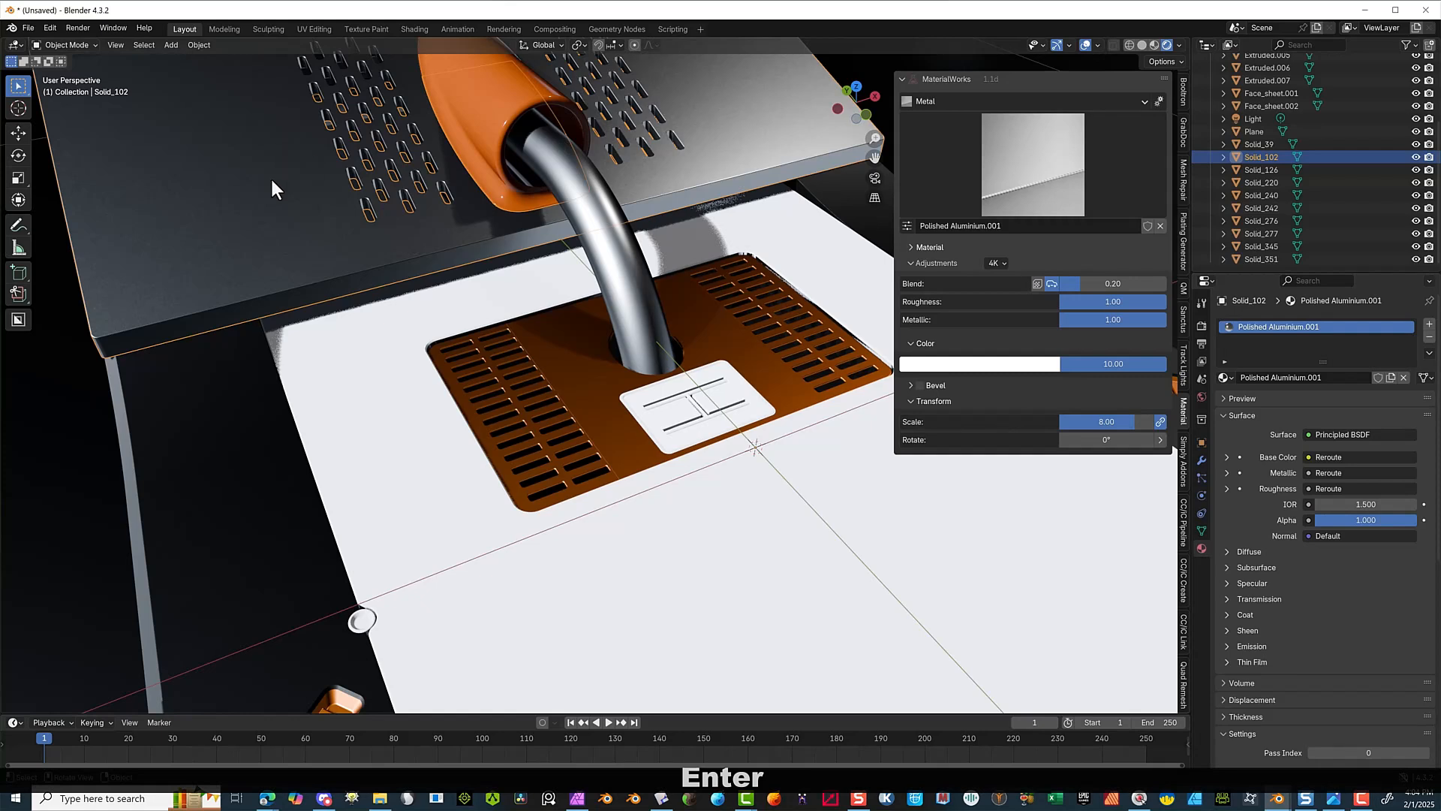
- Darken the rear panel's Polished Aluminium color to light gray #D3D3D3
{"action": "left_click", "coordinate": [241, 221]}
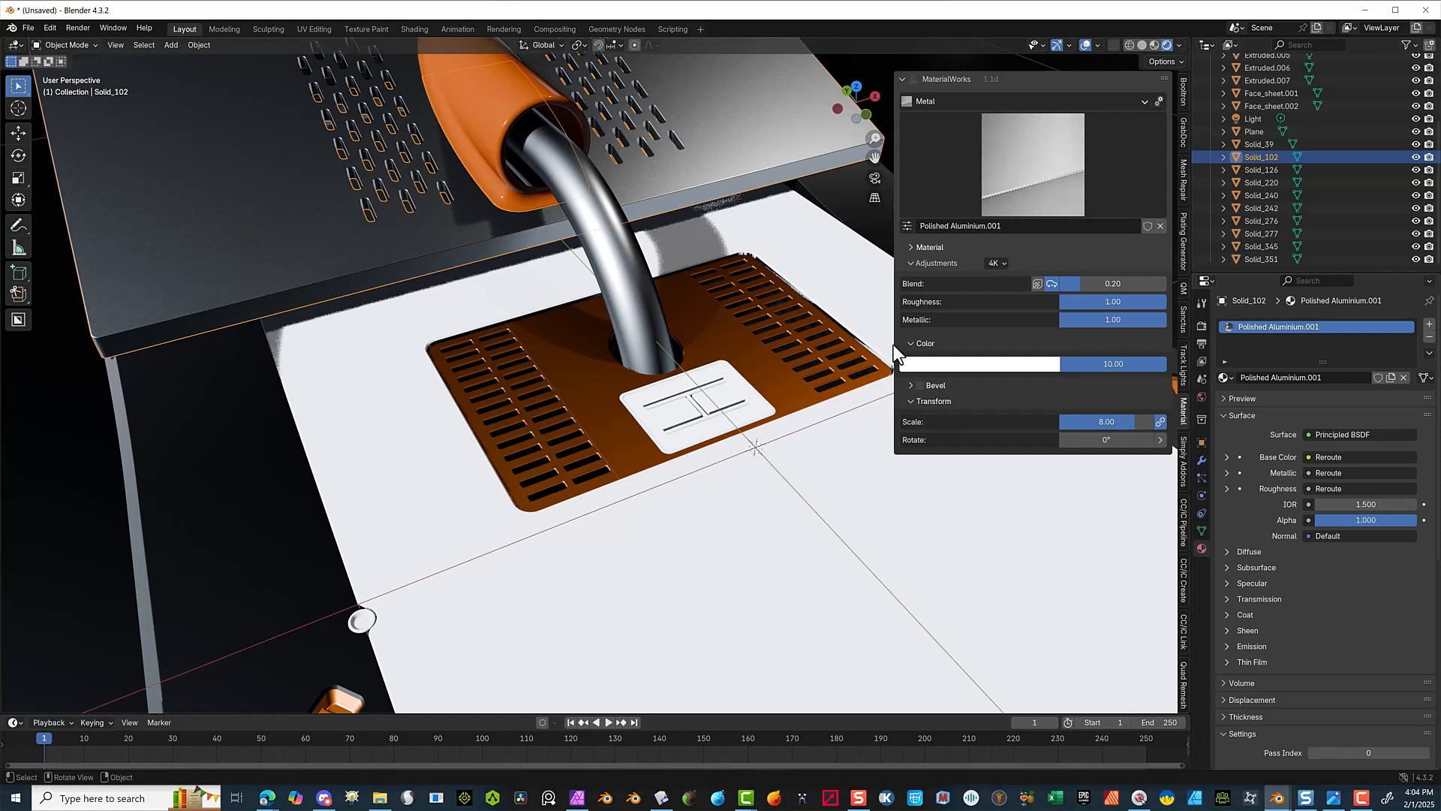
{"action": "left_click", "coordinate": [1042, 369]}
{"action": "left_click", "coordinate": [1053, 365]}
{"action": "left_click", "coordinate": [1030, 362]}
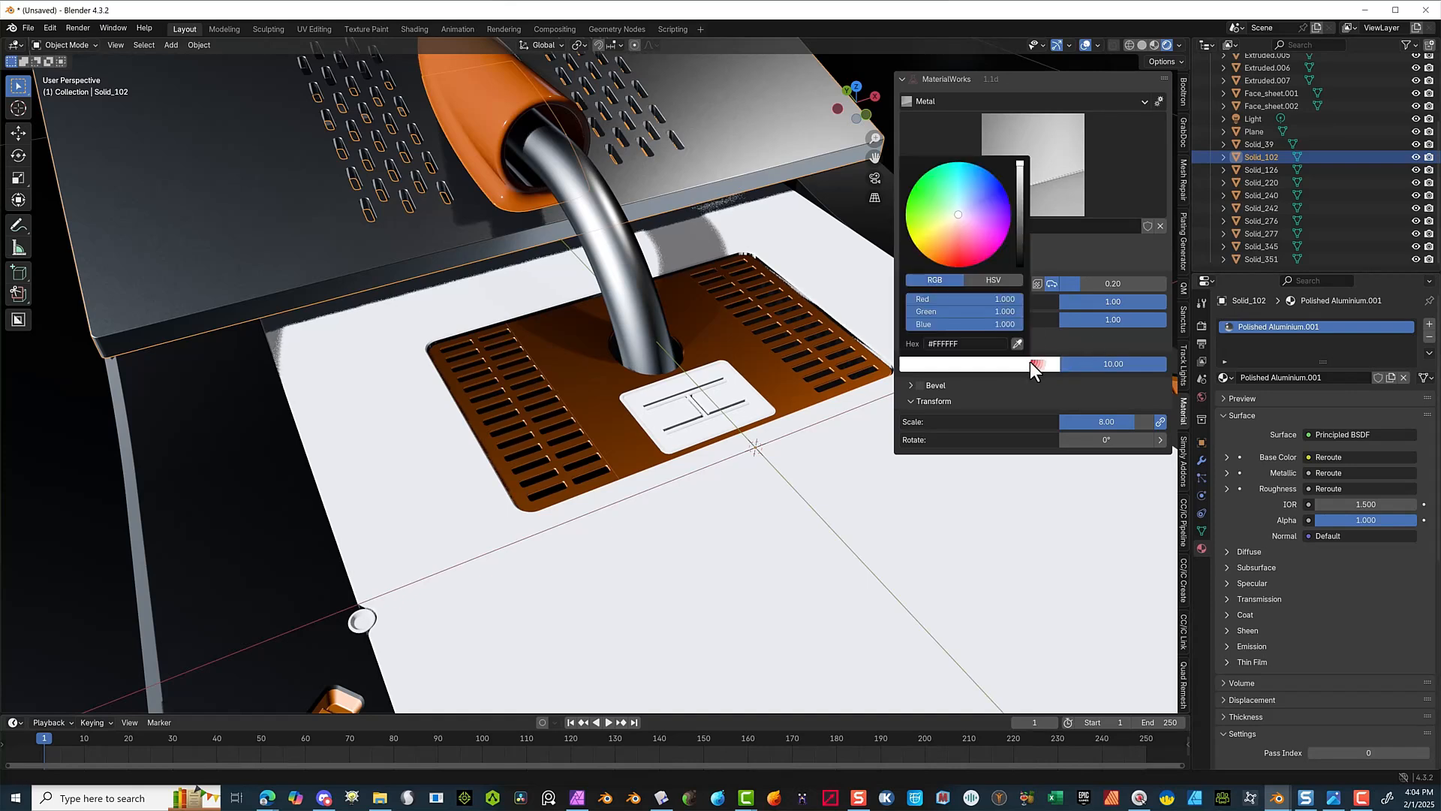
{"action": "left_click_drag", "start_coordinate": [1026, 173], "coordinate": [1021, 180]}
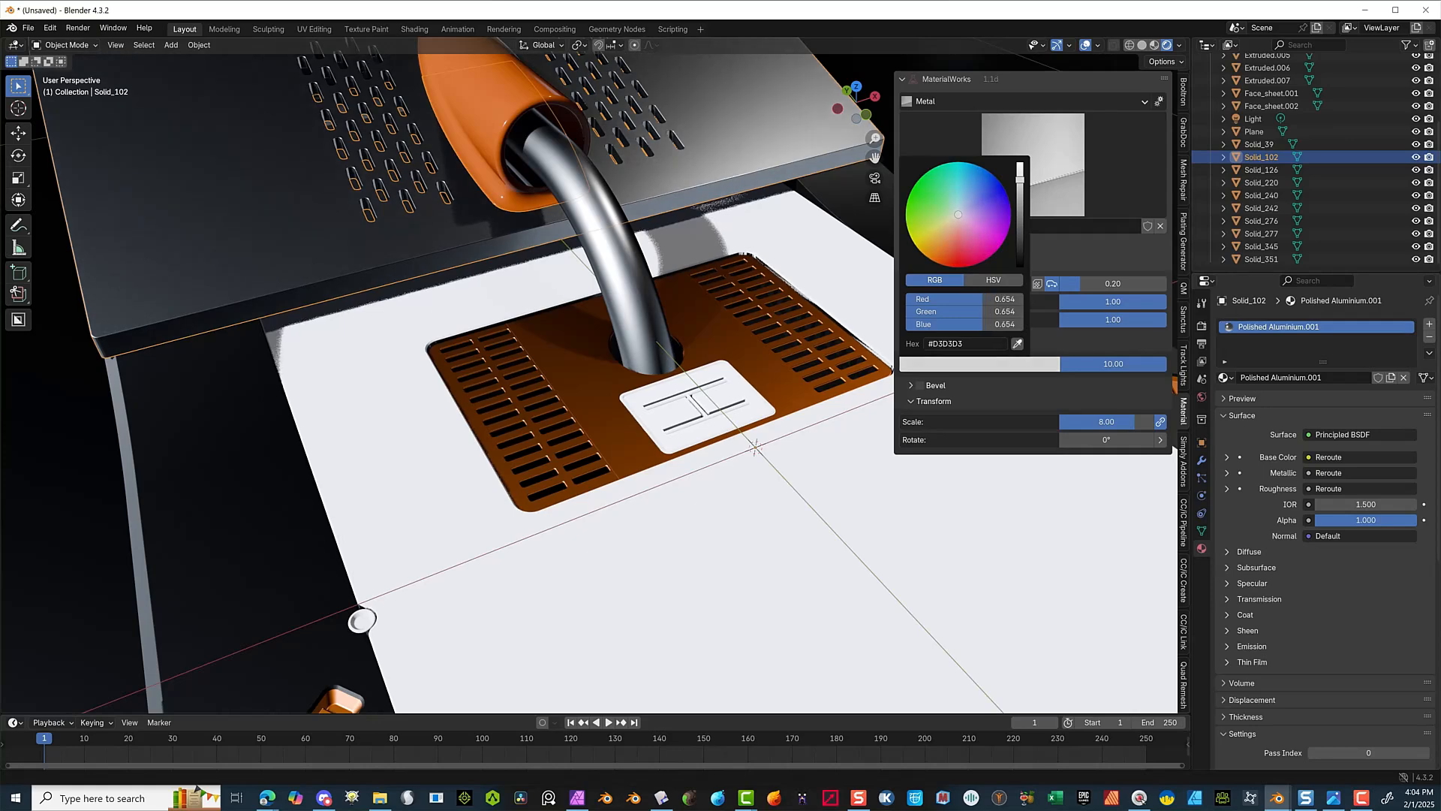
{"action": "middle_click_drag", "start_coordinate": [552, 219], "coordinate": [363, 352]}
{"action": "scroll", "coordinate": [516, 304], "scroll_direction": "down", "scroll_amount": 3}
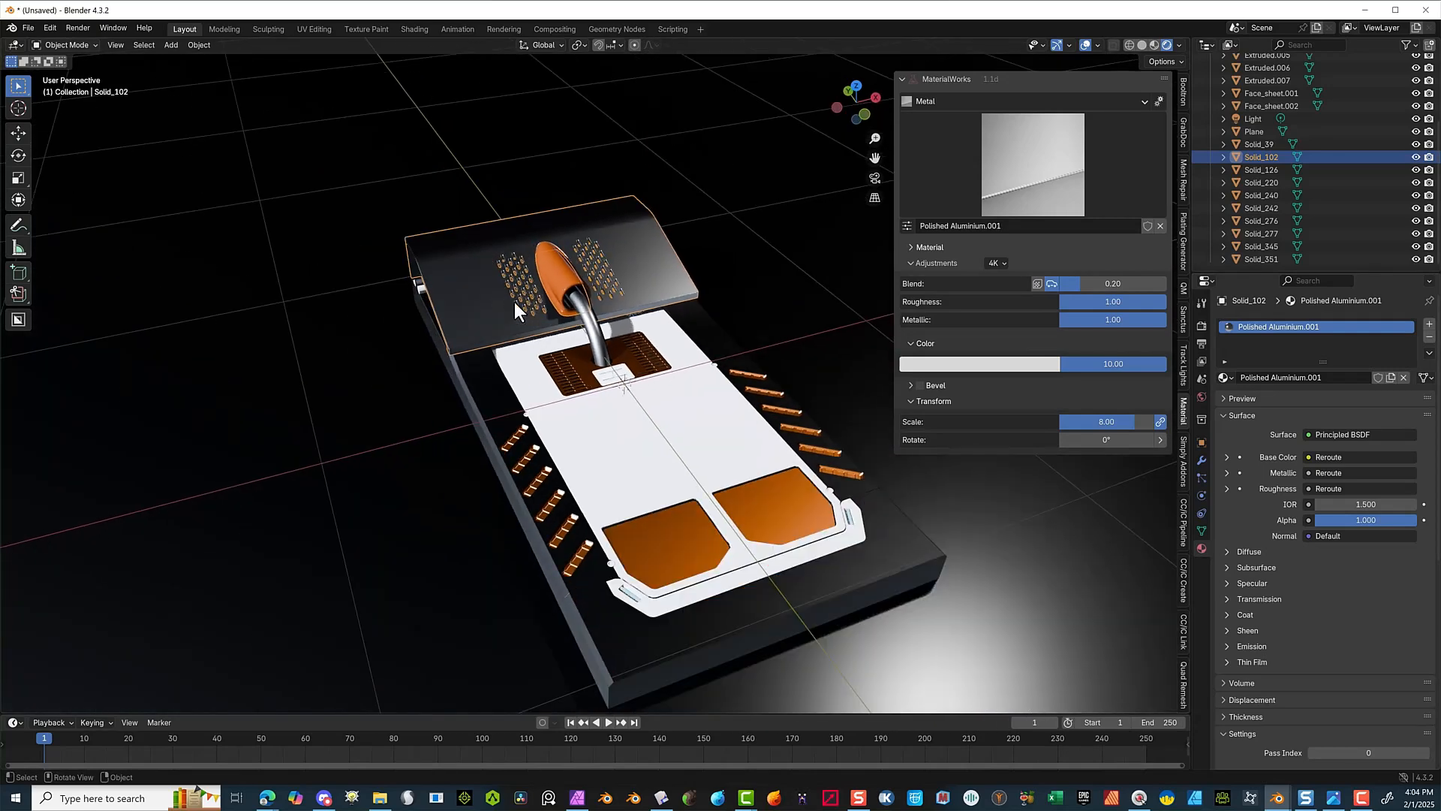
- Remove the existing material from the large white central face sheet
{"action": "scroll", "coordinate": [515, 304], "scroll_direction": "up", "scroll_amount": 3}
{"action": "left_click", "coordinate": [268, 405]}
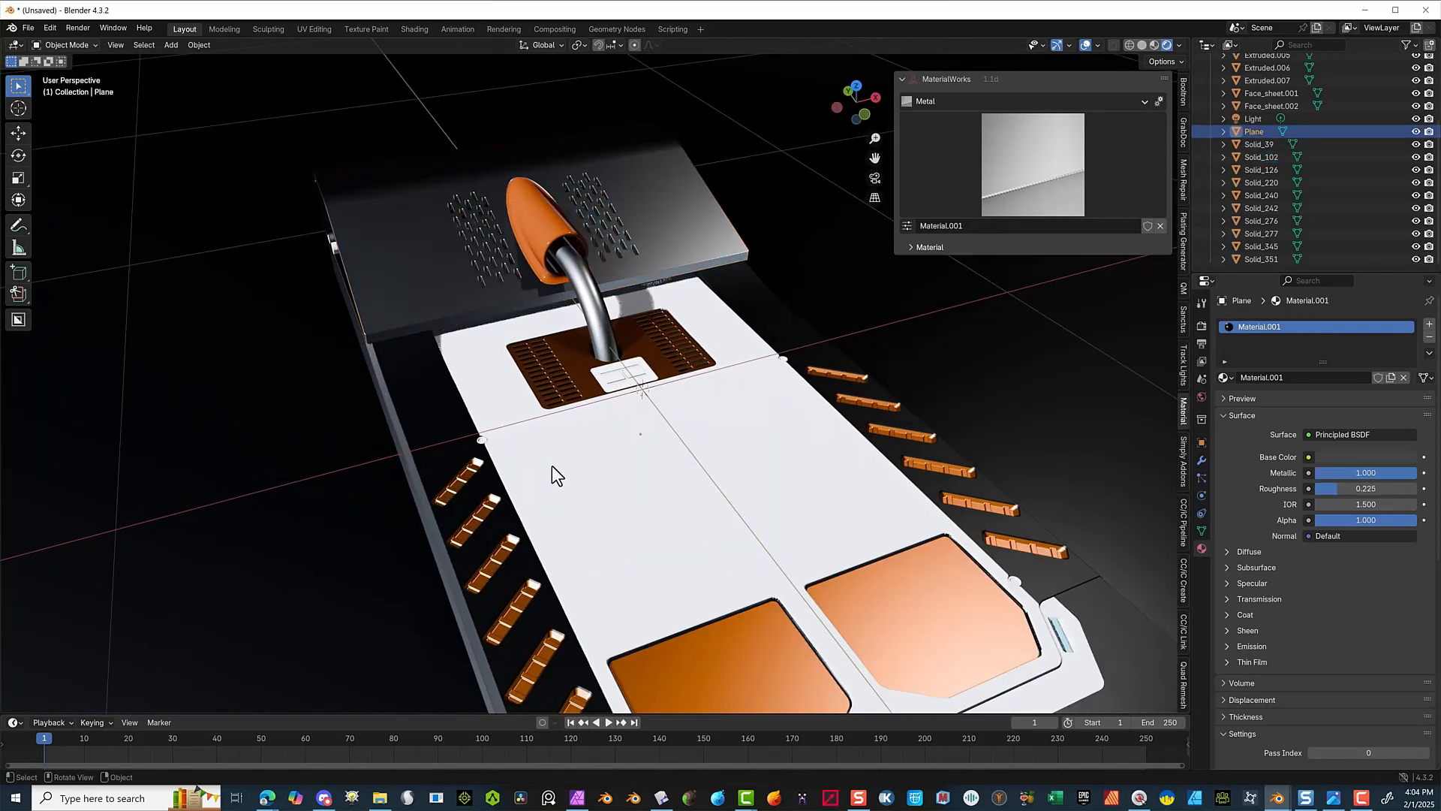
{"action": "left_click", "coordinate": [615, 506]}
{"action": "scroll", "coordinate": [593, 447], "scroll_direction": "down", "scroll_amount": 2}
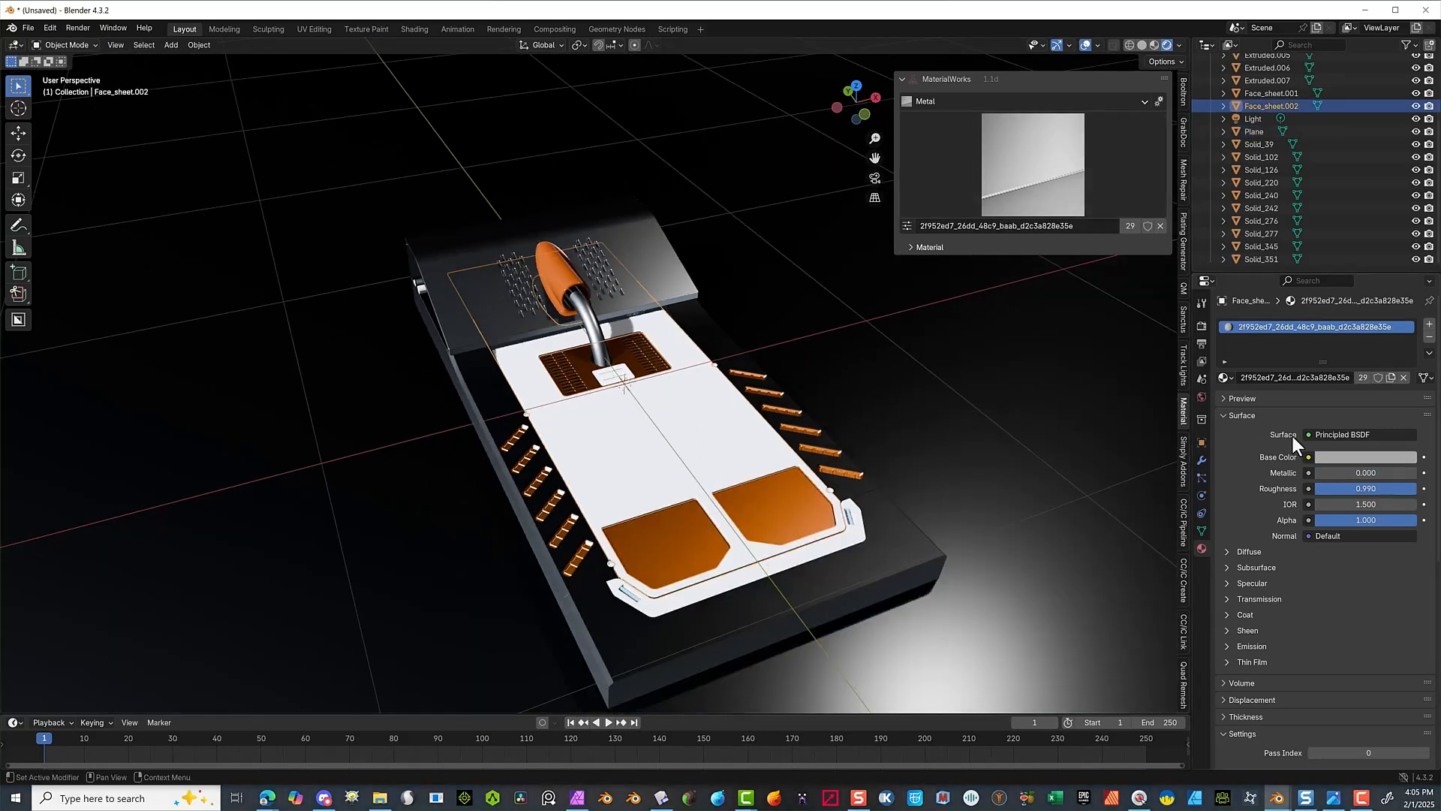
{"action": "left_click", "coordinate": [1429, 337]}
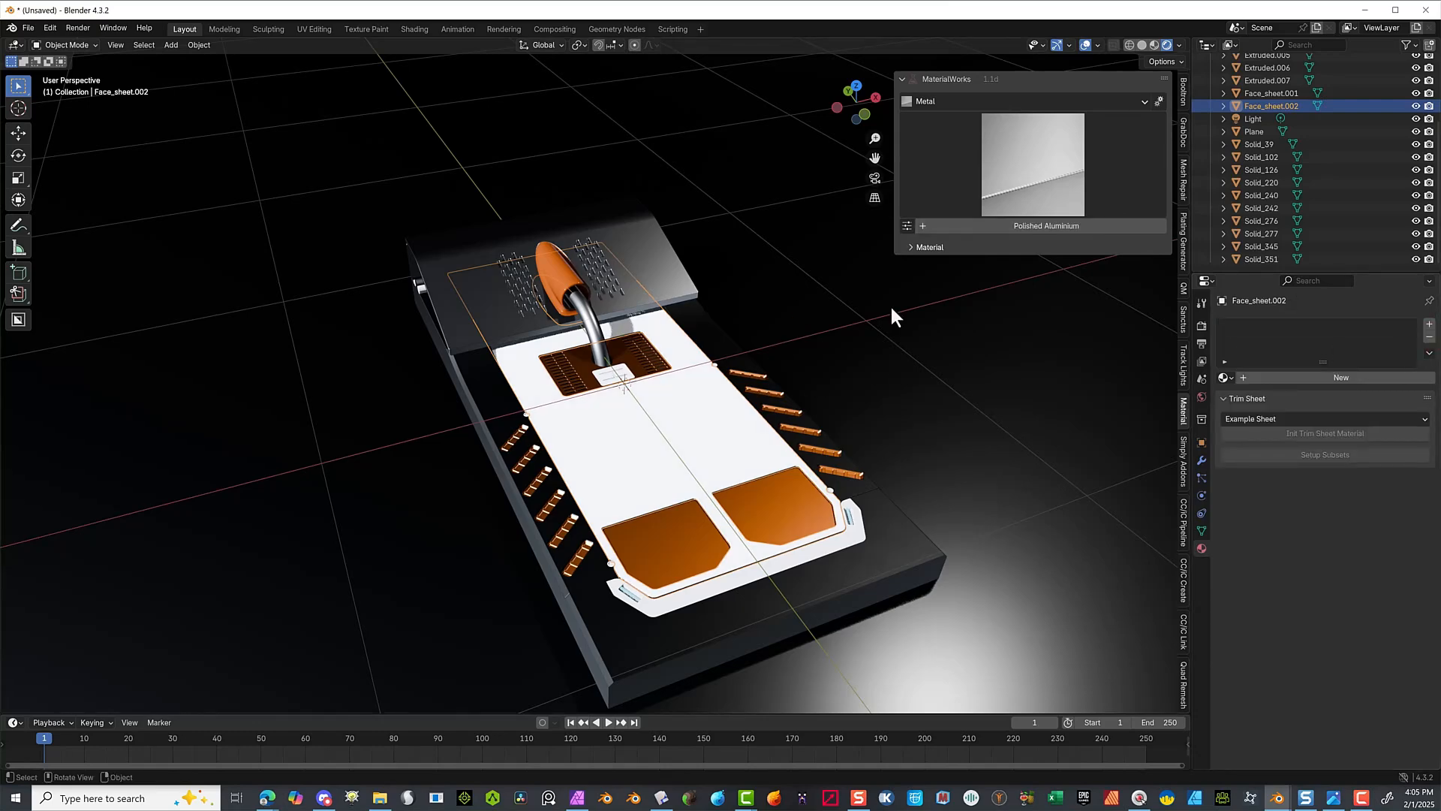
- Try Midnight Steel on the central face sheet with a color strength of 10 and a near-black color
{"action": "mouse_move", "coordinate": [709, 503]}
{"action": "middle_mouse_down"}
{"action": "mouse_move", "coordinate": [691, 489]}
{"action": "mouse_move", "coordinate": [711, 497]}
{"action": "middle_mouse_up"}
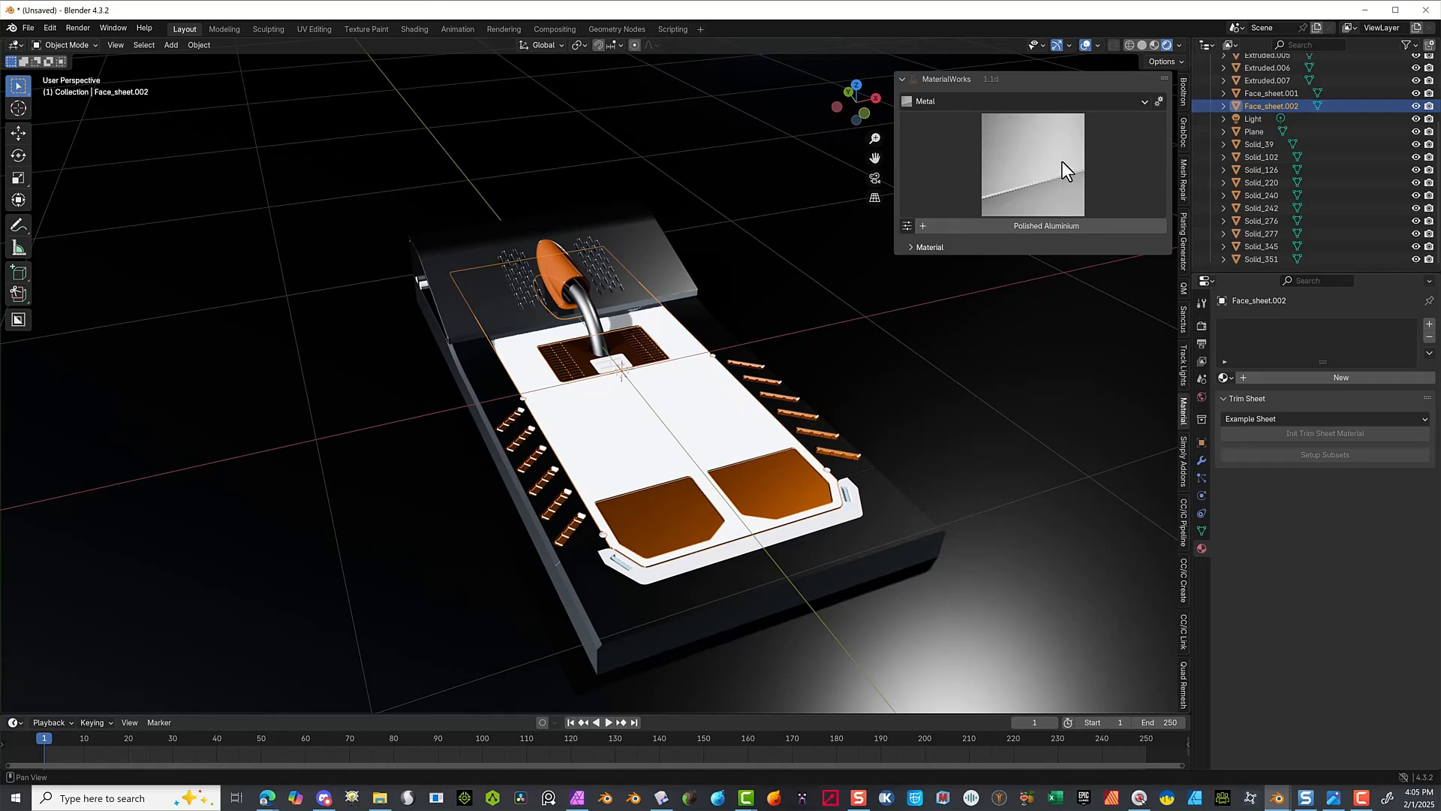
{"action": "left_click", "coordinate": [1026, 155]}
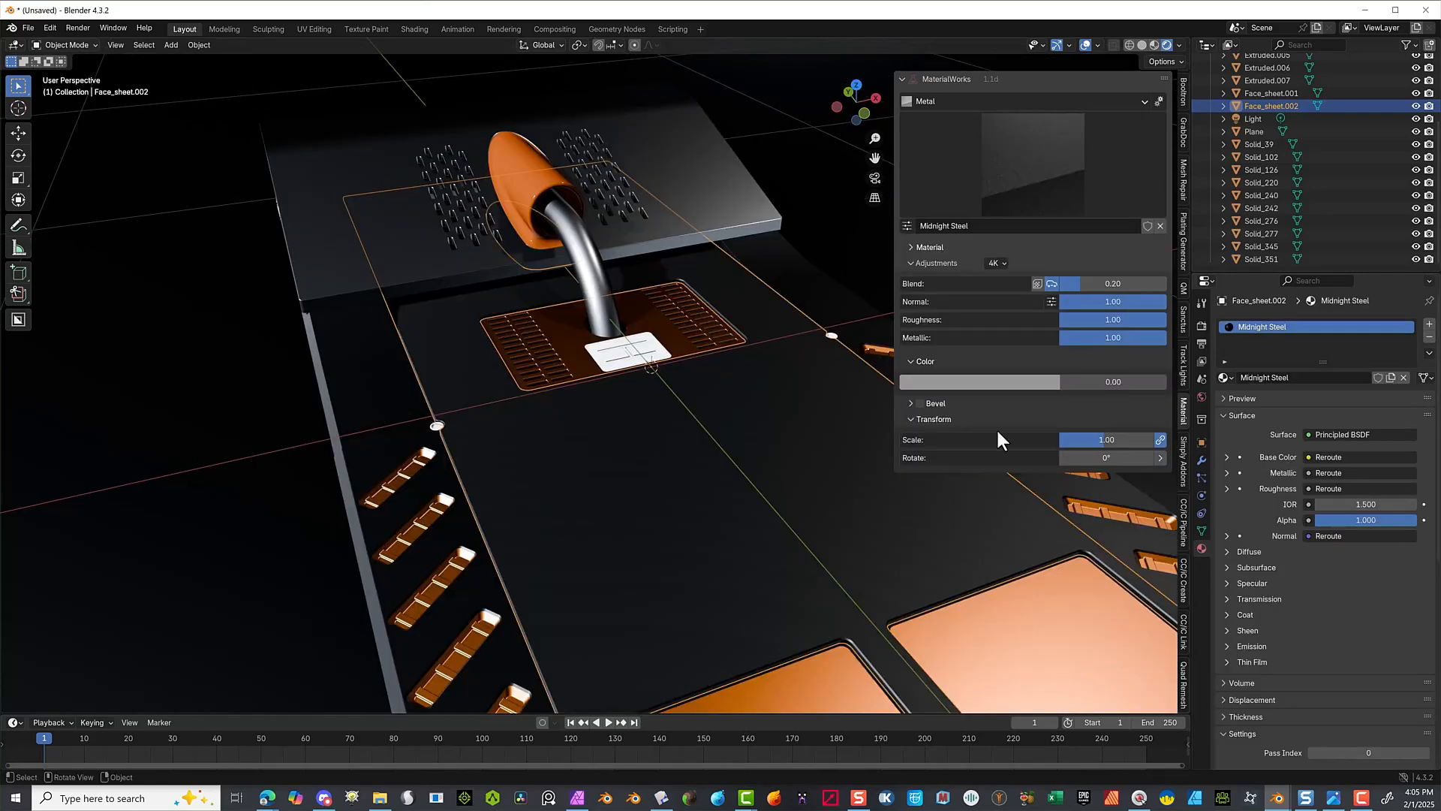
{"action": "double_click", "coordinate": [1110, 382]}
{"action": "type", "text": "10"}
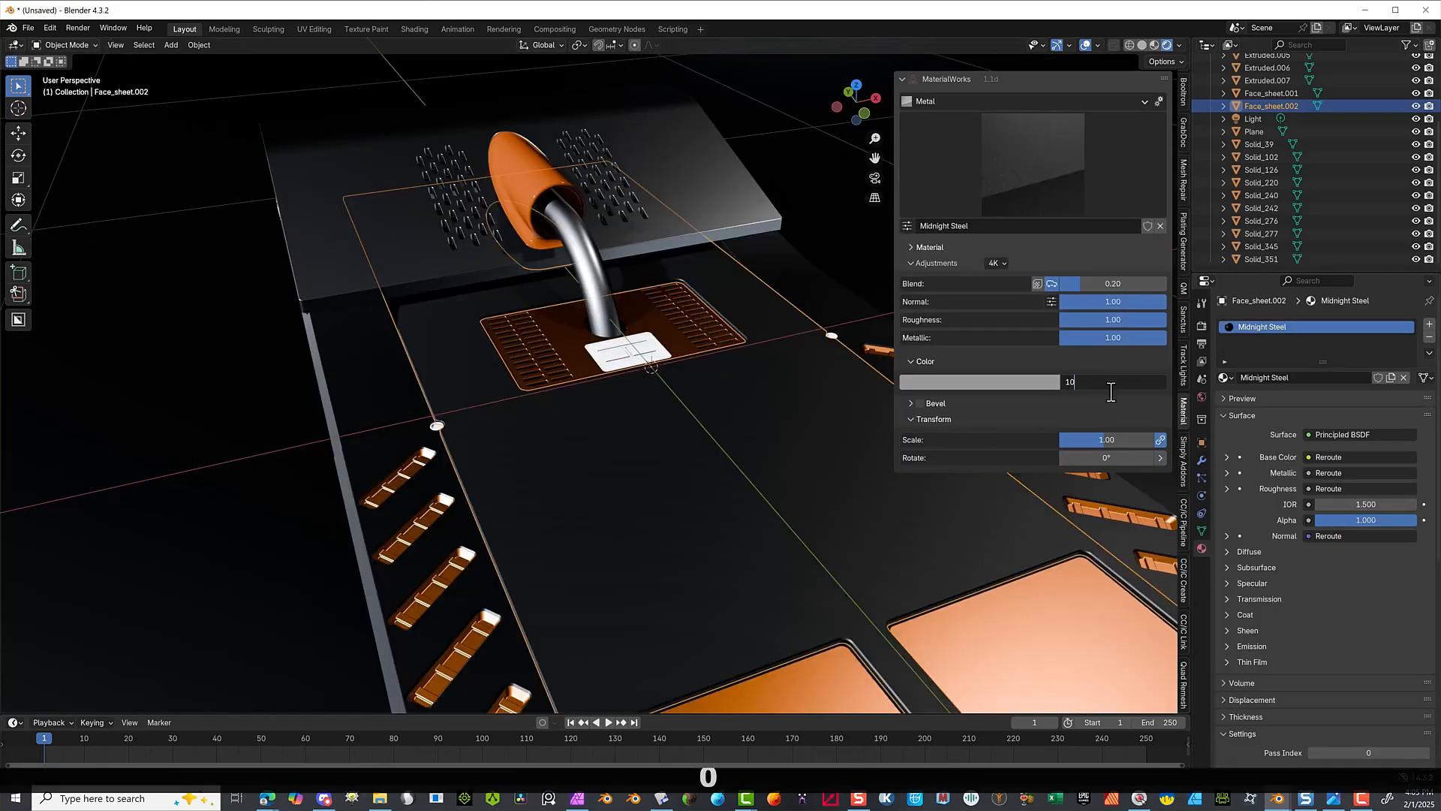
{"action": "key", "text": "Return"}
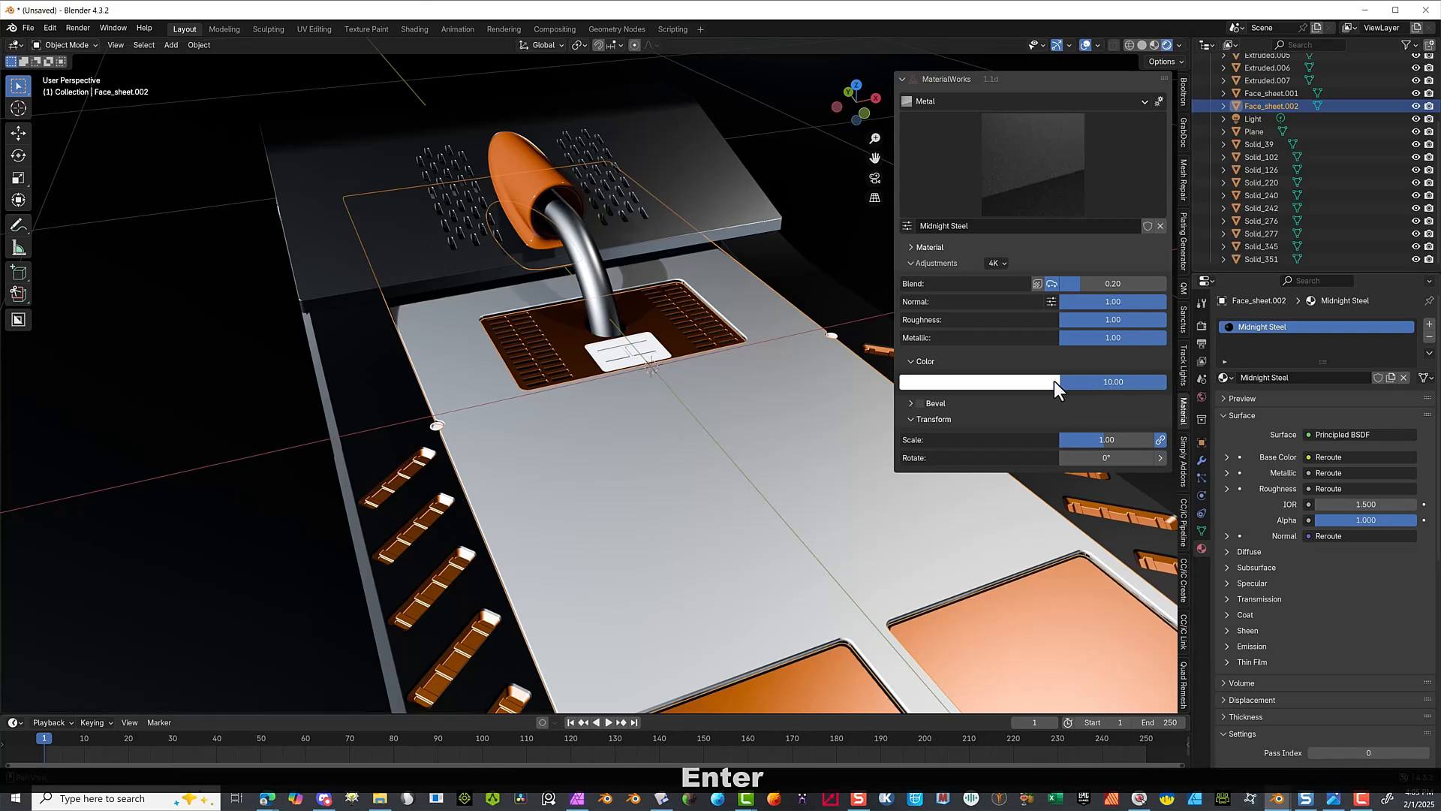
{"action": "left_click", "coordinate": [1015, 385]}
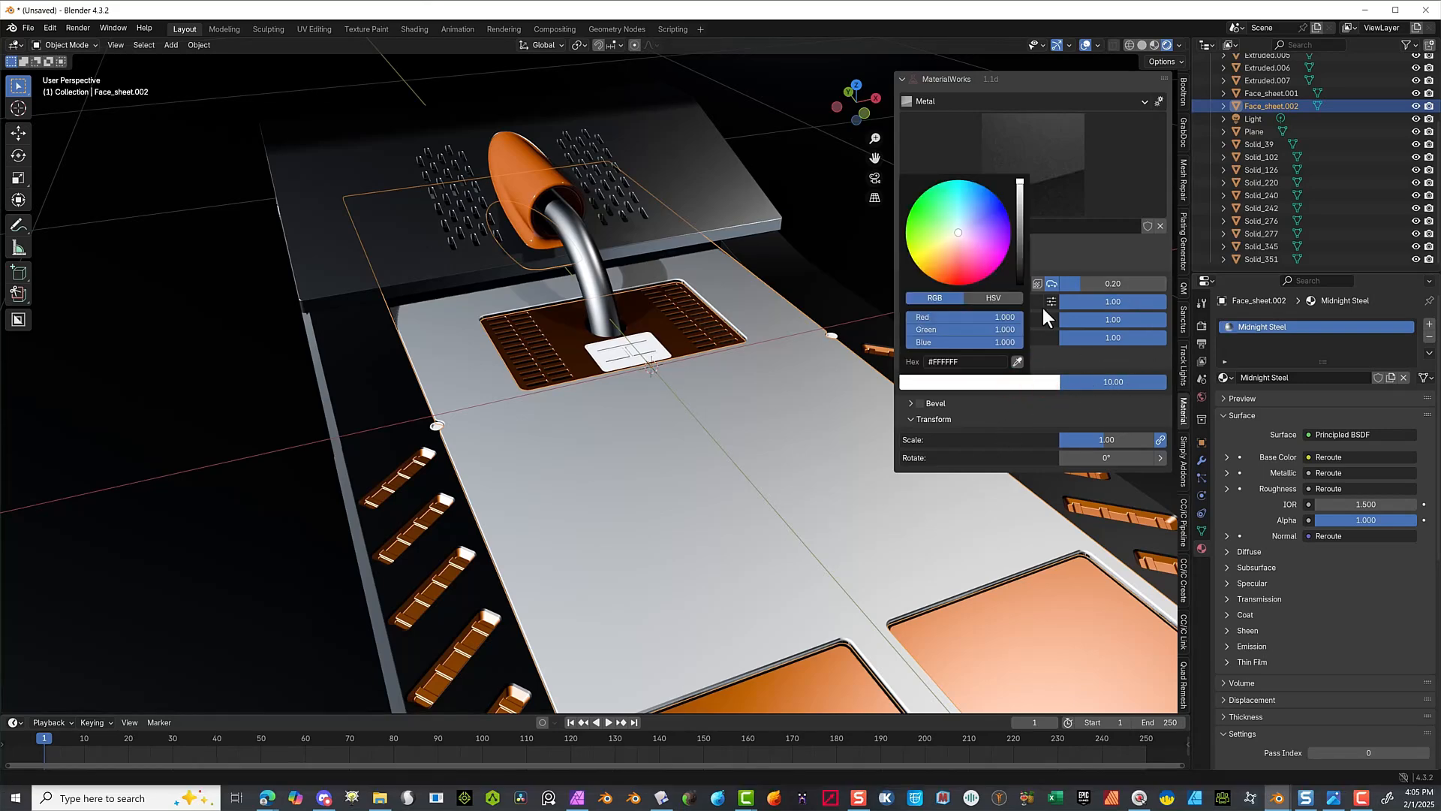
{"action": "left_click_drag", "start_coordinate": [1020, 213], "coordinate": [1020, 275]}
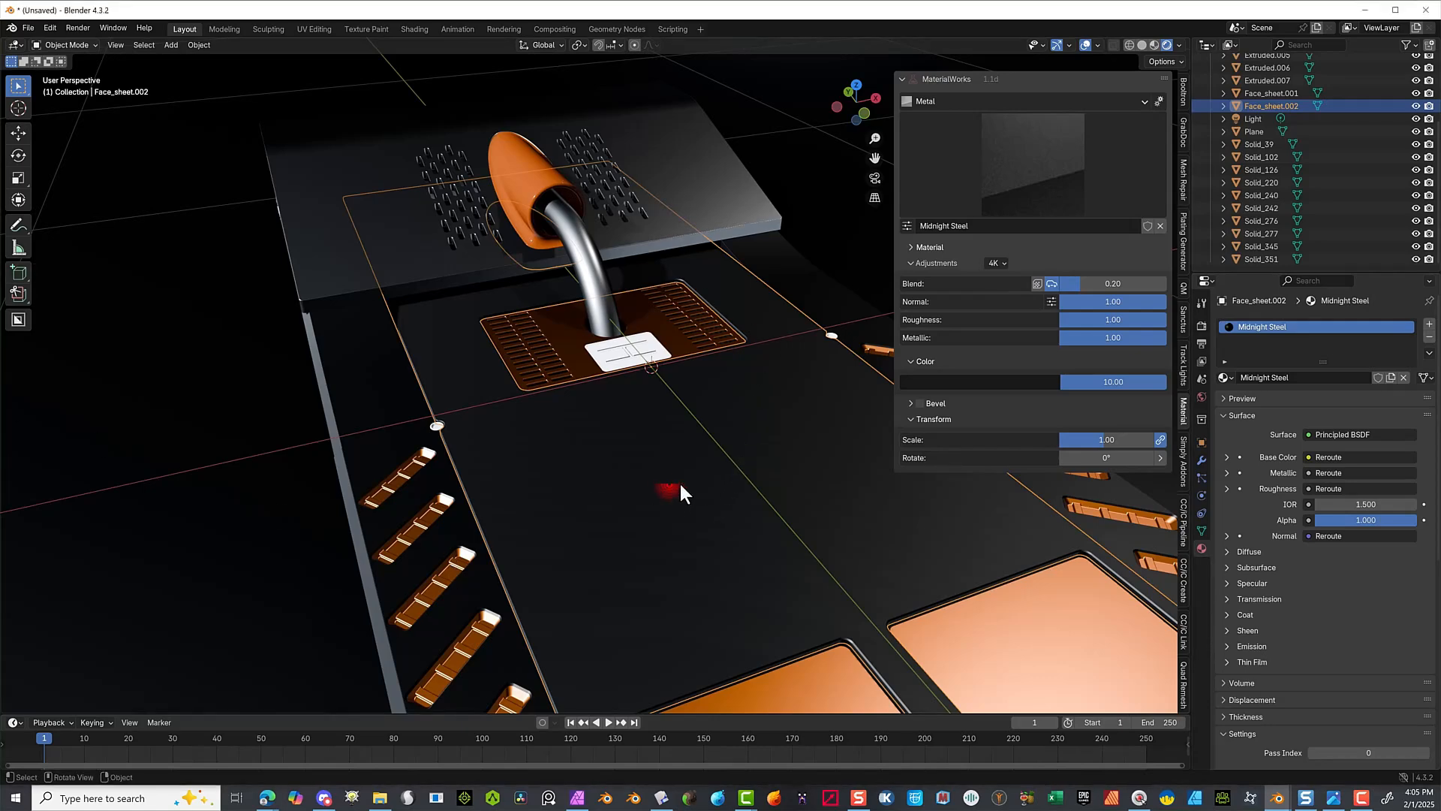
- Replace the central face sheet's material with Graphite Steel and set its texture scale to 4
{"action": "left_click", "coordinate": [998, 153]}
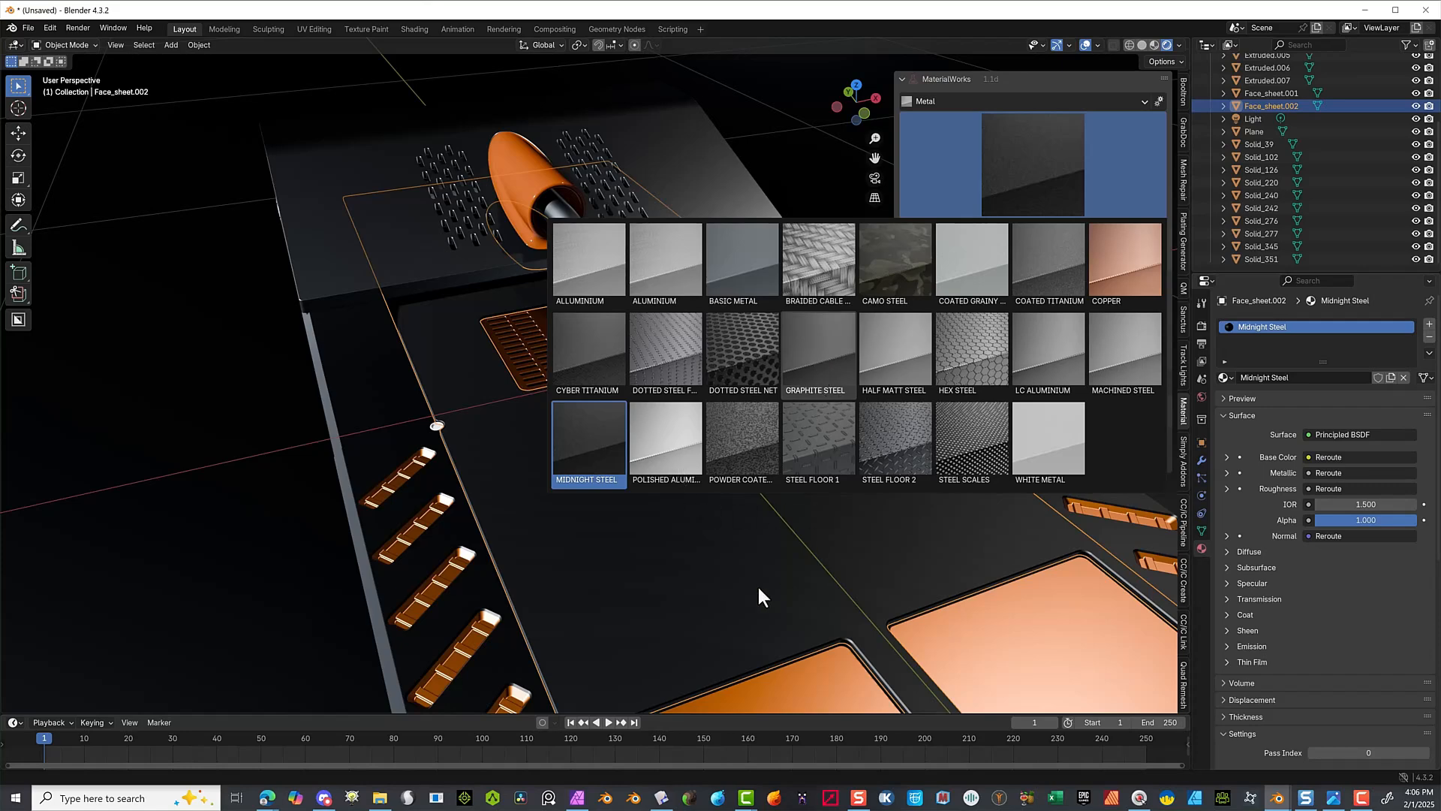
{"action": "left_click", "coordinate": [802, 353]}
{"action": "scroll", "coordinate": [826, 315], "scroll_direction": "up", "scroll_amount": 4}
{"action": "left_click_drag", "start_coordinate": [874, 158], "coordinate": [860, 0]}
{"action": "left_click_drag", "start_coordinate": [864, 55], "coordinate": [856, 47]}
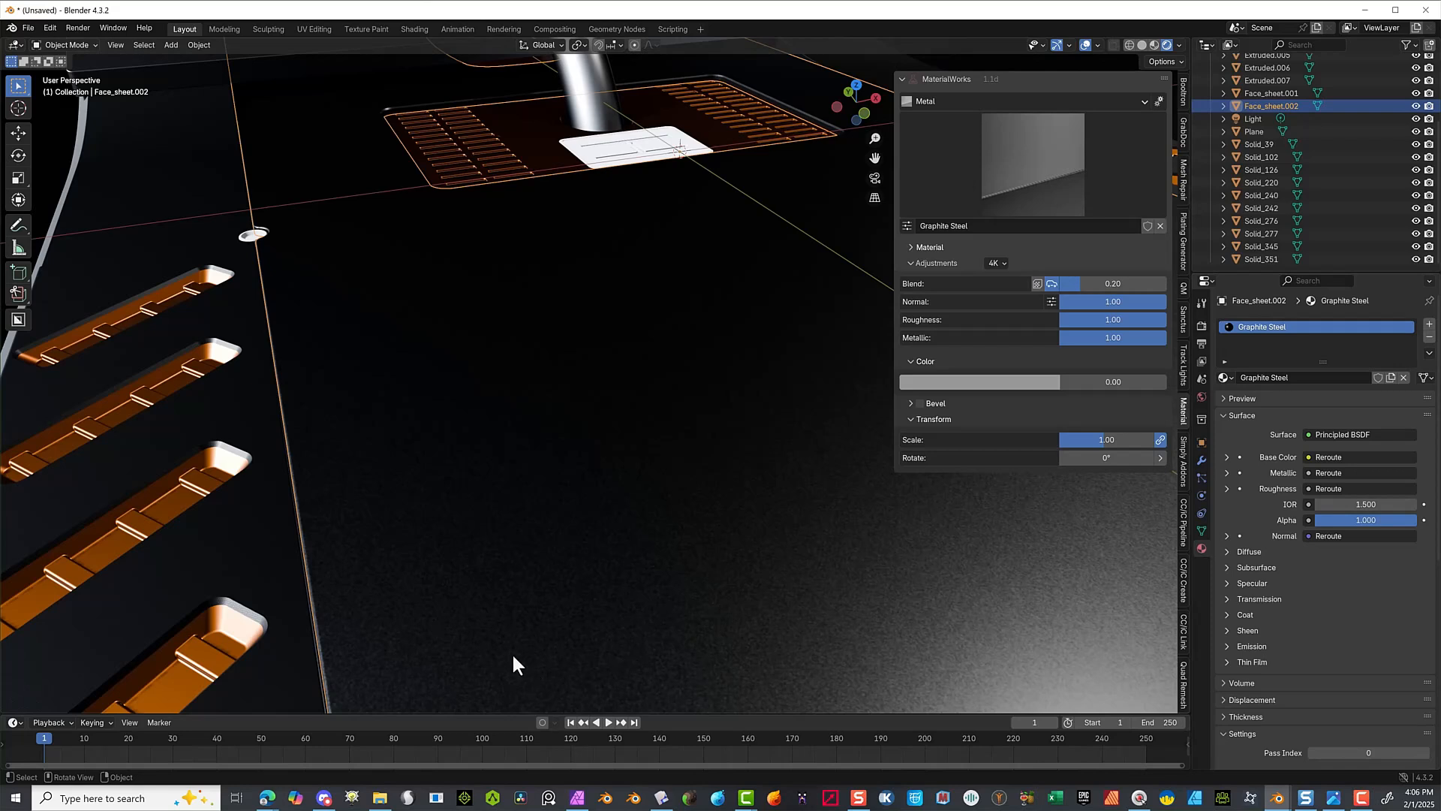
{"action": "left_click", "coordinate": [1120, 438]}
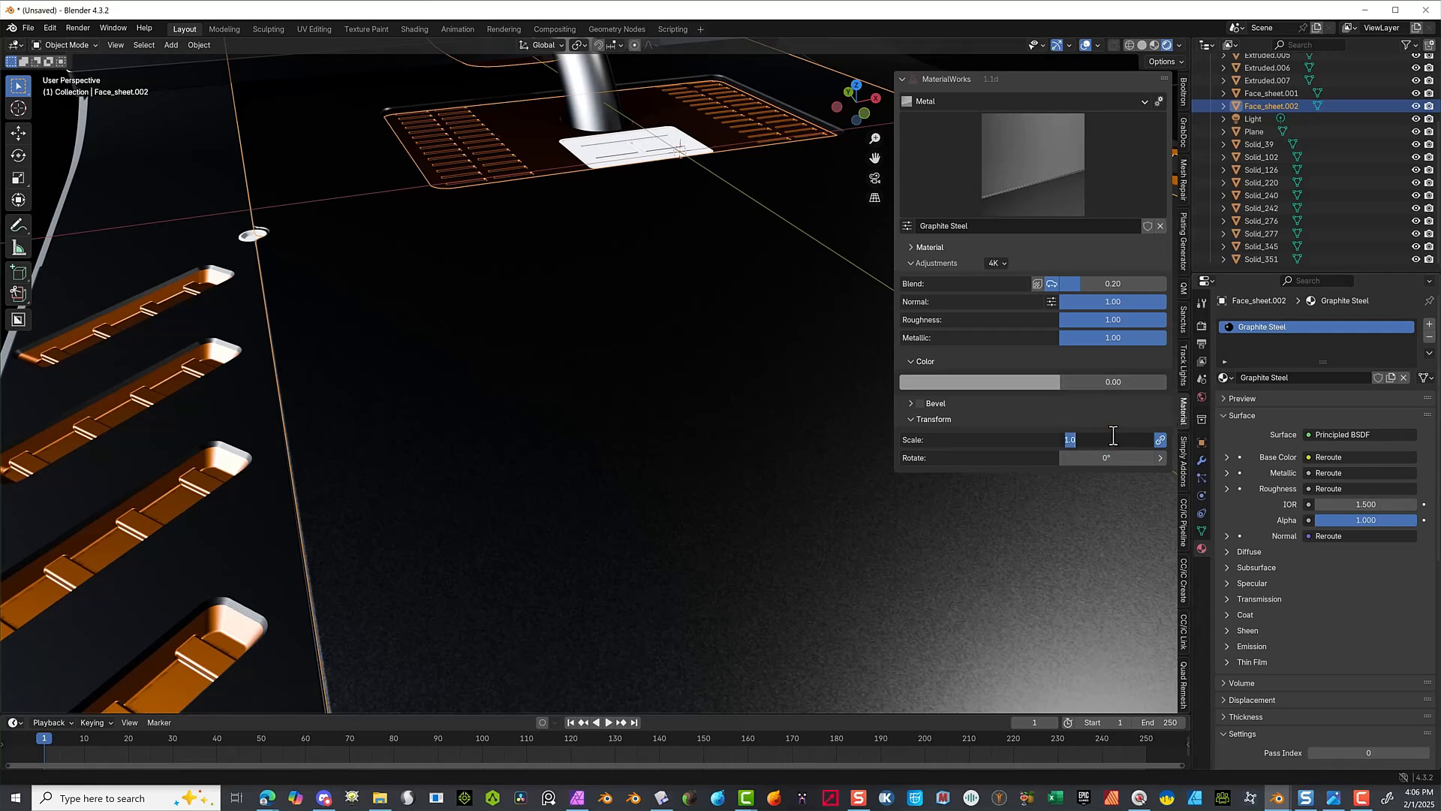
{"action": "type", "text": "4"}
{"action": "key", "text": "Return"}
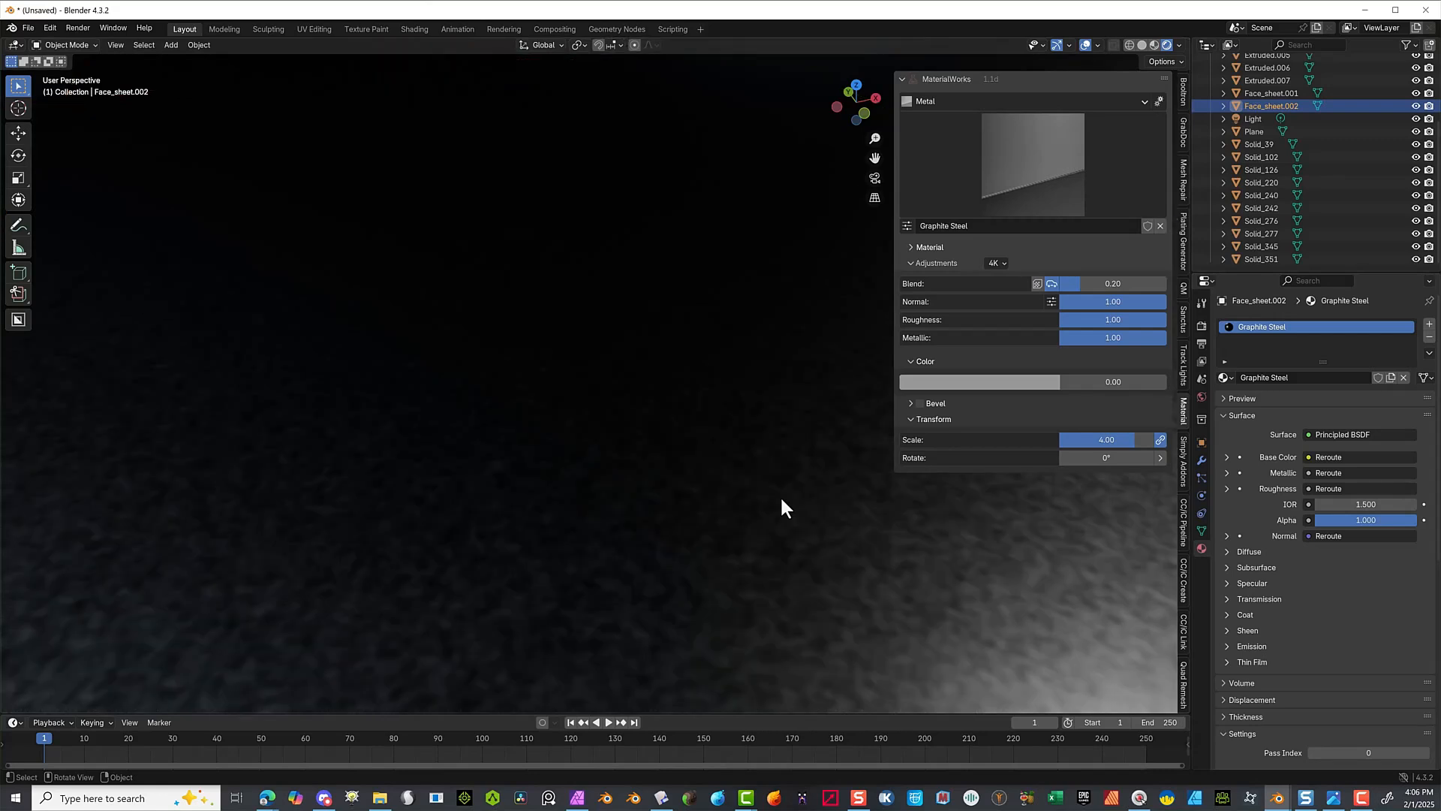
- Set the face sheet's Graphite Steel color strength to 10 and darken its color to near-black #181818
{"action": "left_click", "coordinate": [1116, 382]}
{"action": "type", "text": "10"}
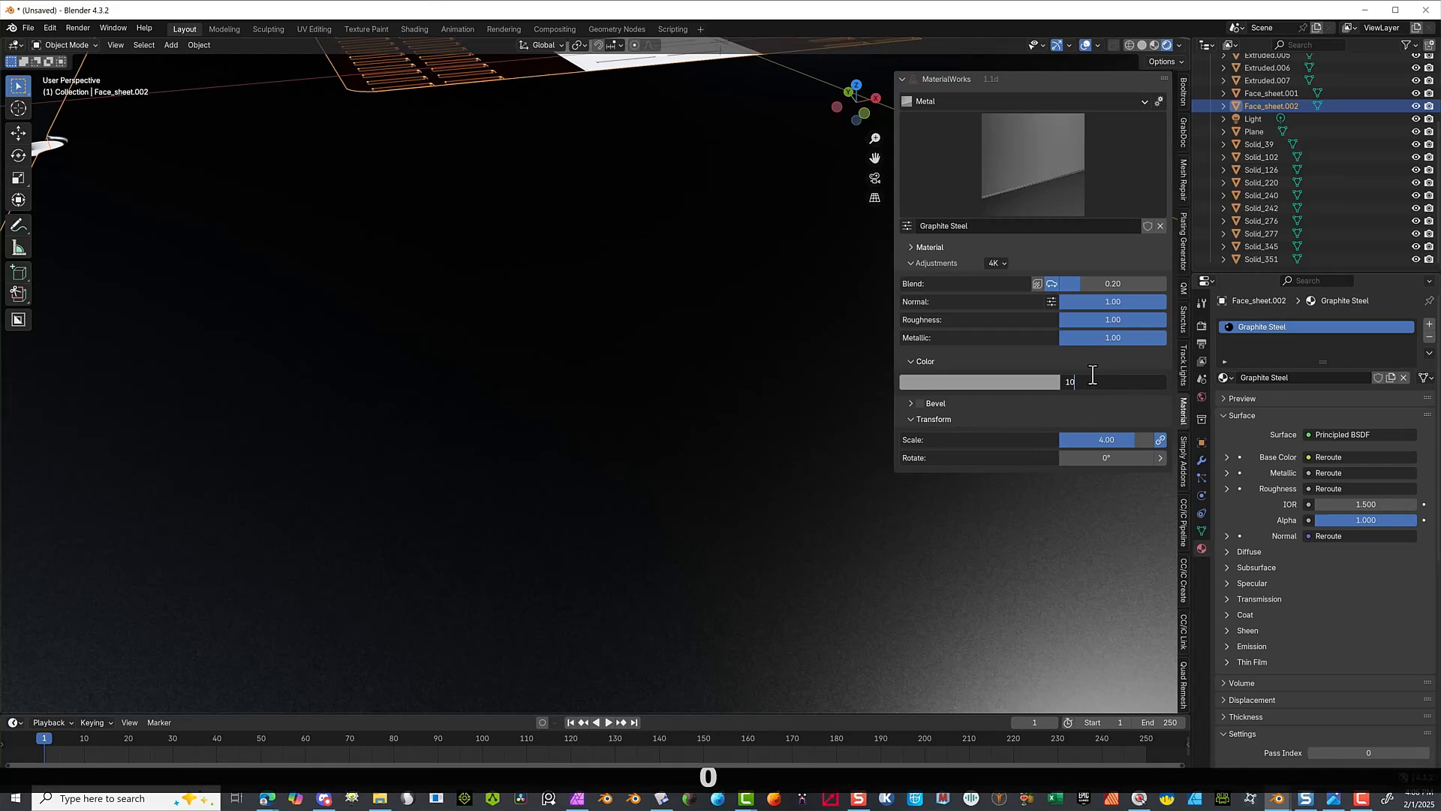
{"action": "key", "text": "Return"}
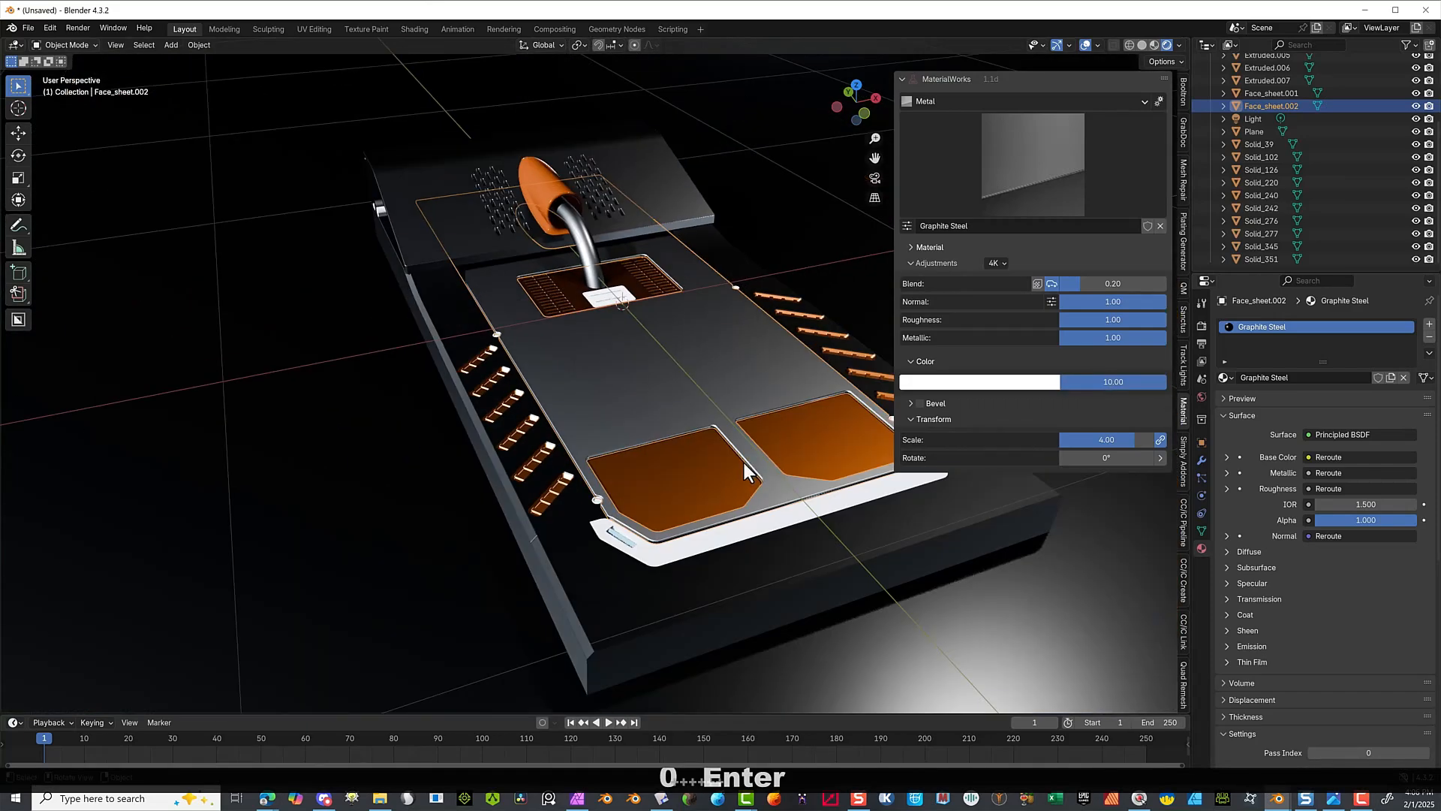
{"action": "left_click", "coordinate": [620, 409]}
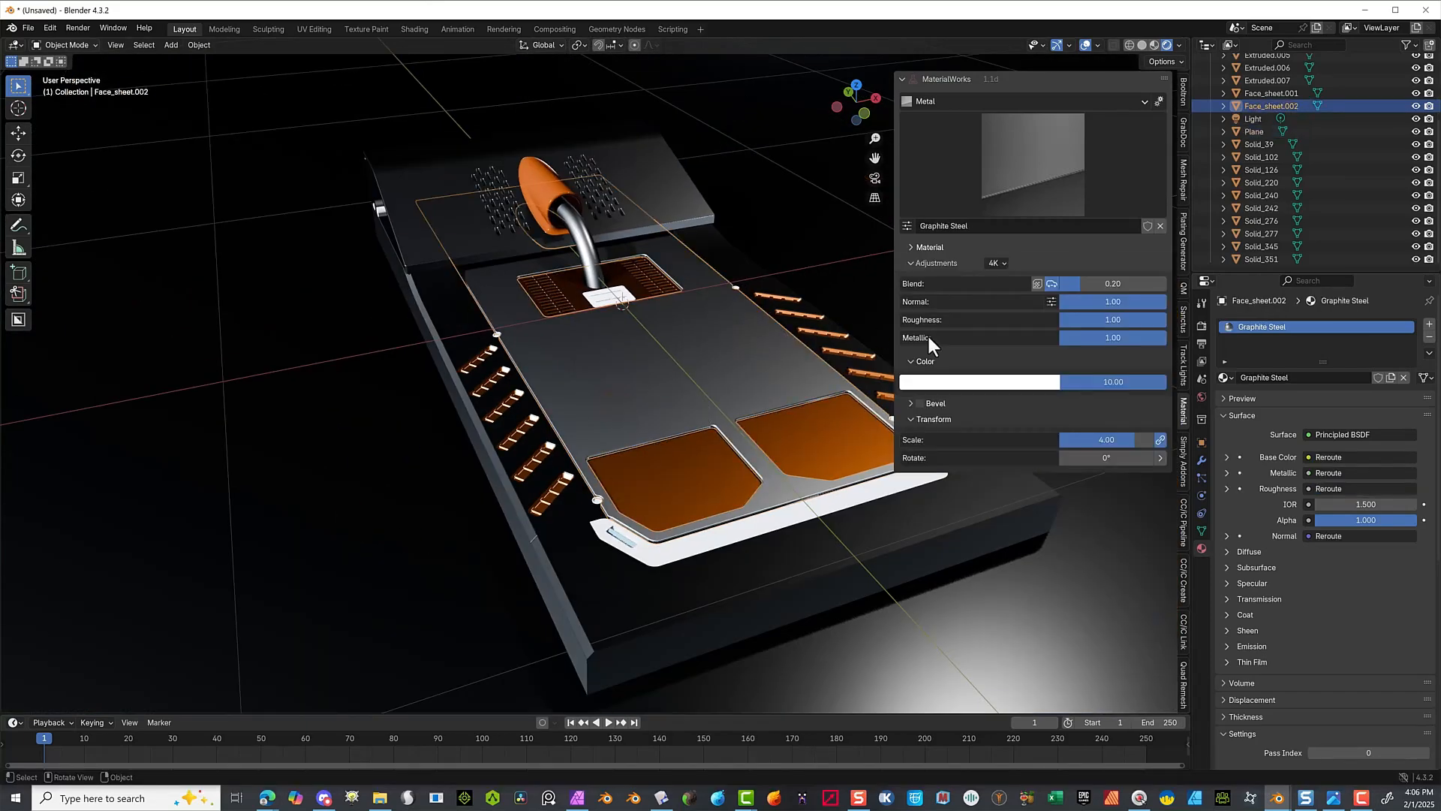
{"action": "left_click", "coordinate": [991, 381]}
{"action": "left_click_drag", "start_coordinate": [1014, 230], "coordinate": [1020, 275]}
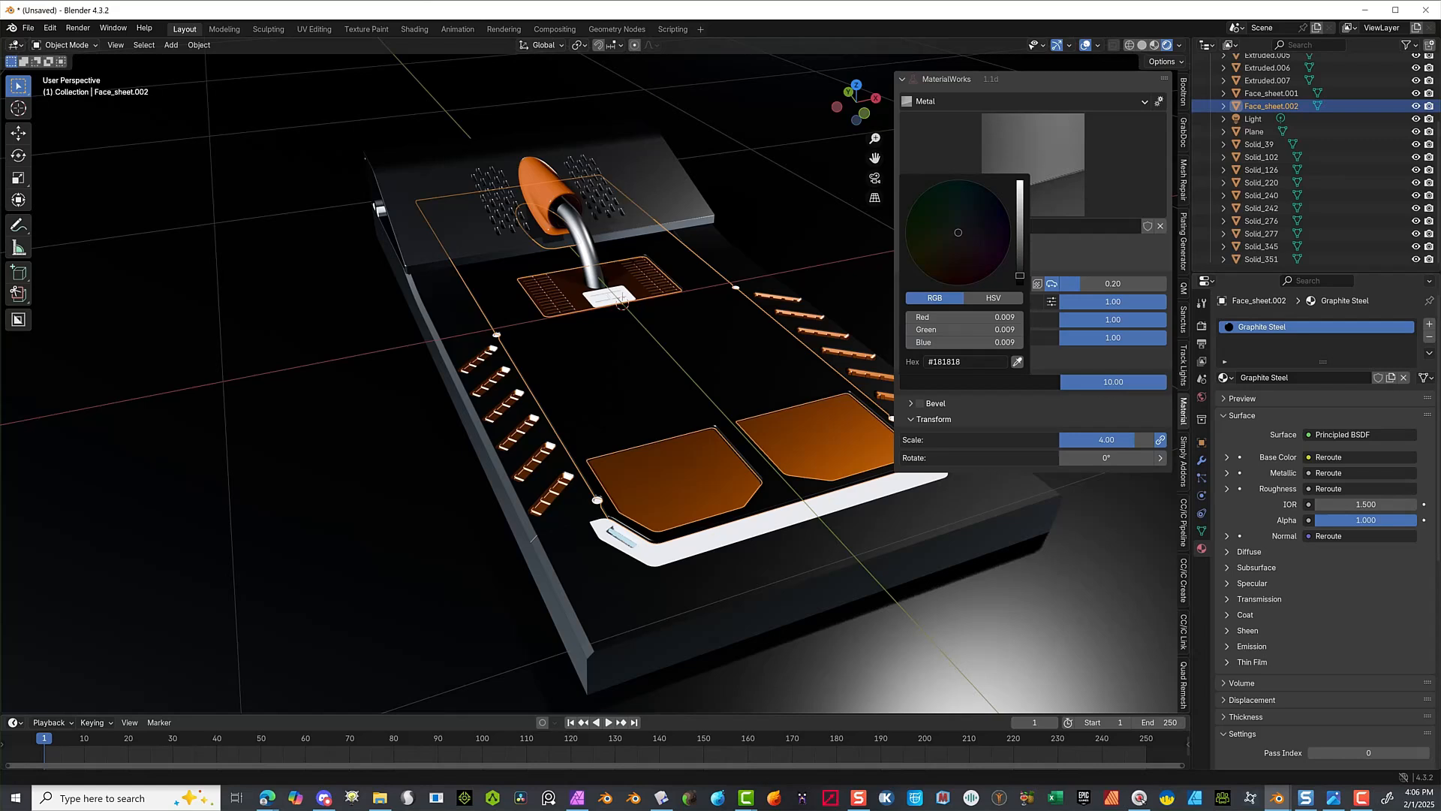
- Lighten the Cyber Titanium color of the main base body to dark gray #2A2A2A
{"action": "left_click", "coordinate": [568, 580]}
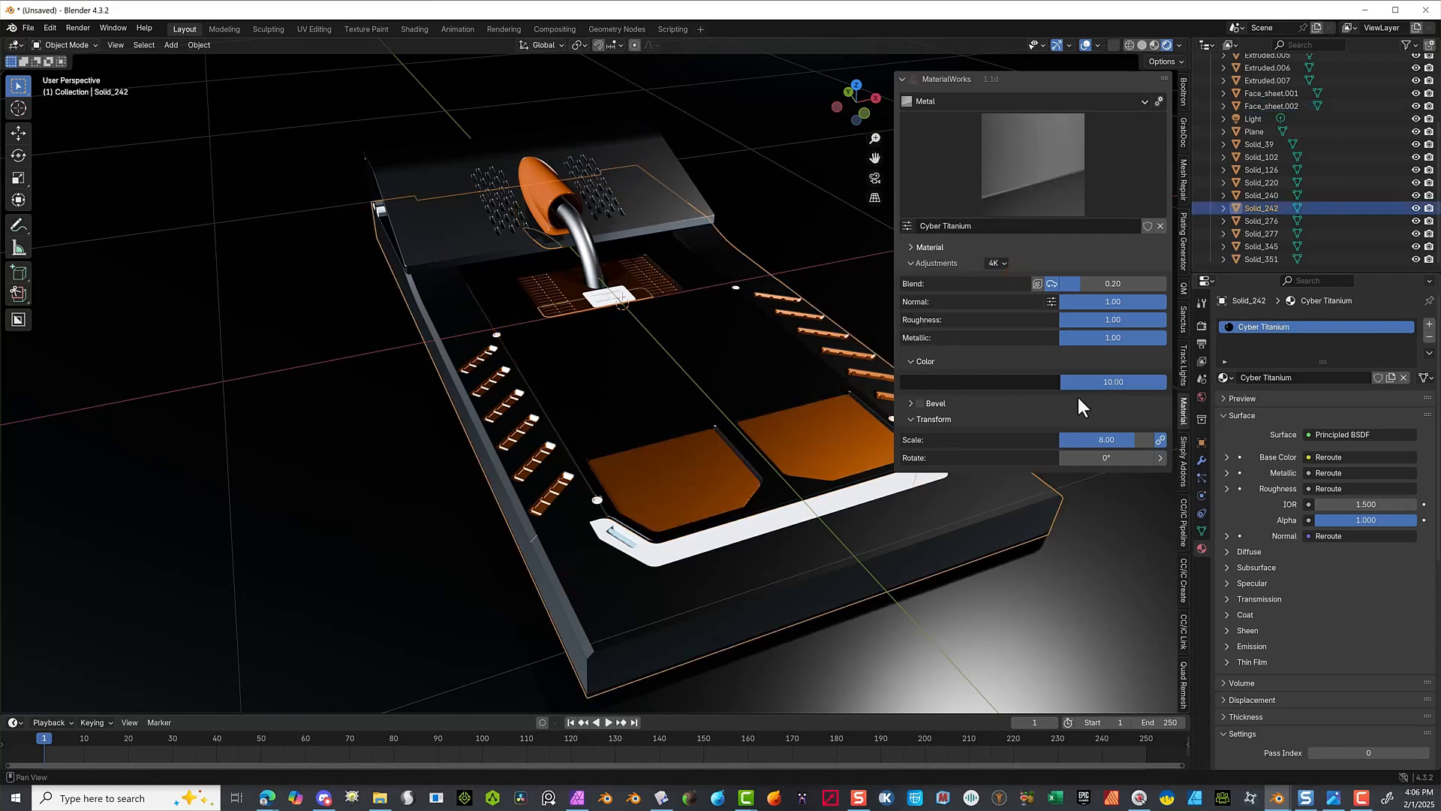
{"action": "left_click", "coordinate": [1015, 378]}
{"action": "mouse_move", "coordinate": [1018, 276]}
{"action": "left_mouse_down"}
{"action": "mouse_move", "coordinate": [1019, 252]}
{"action": "mouse_move", "coordinate": [1020, 268]}
{"action": "left_mouse_up"}
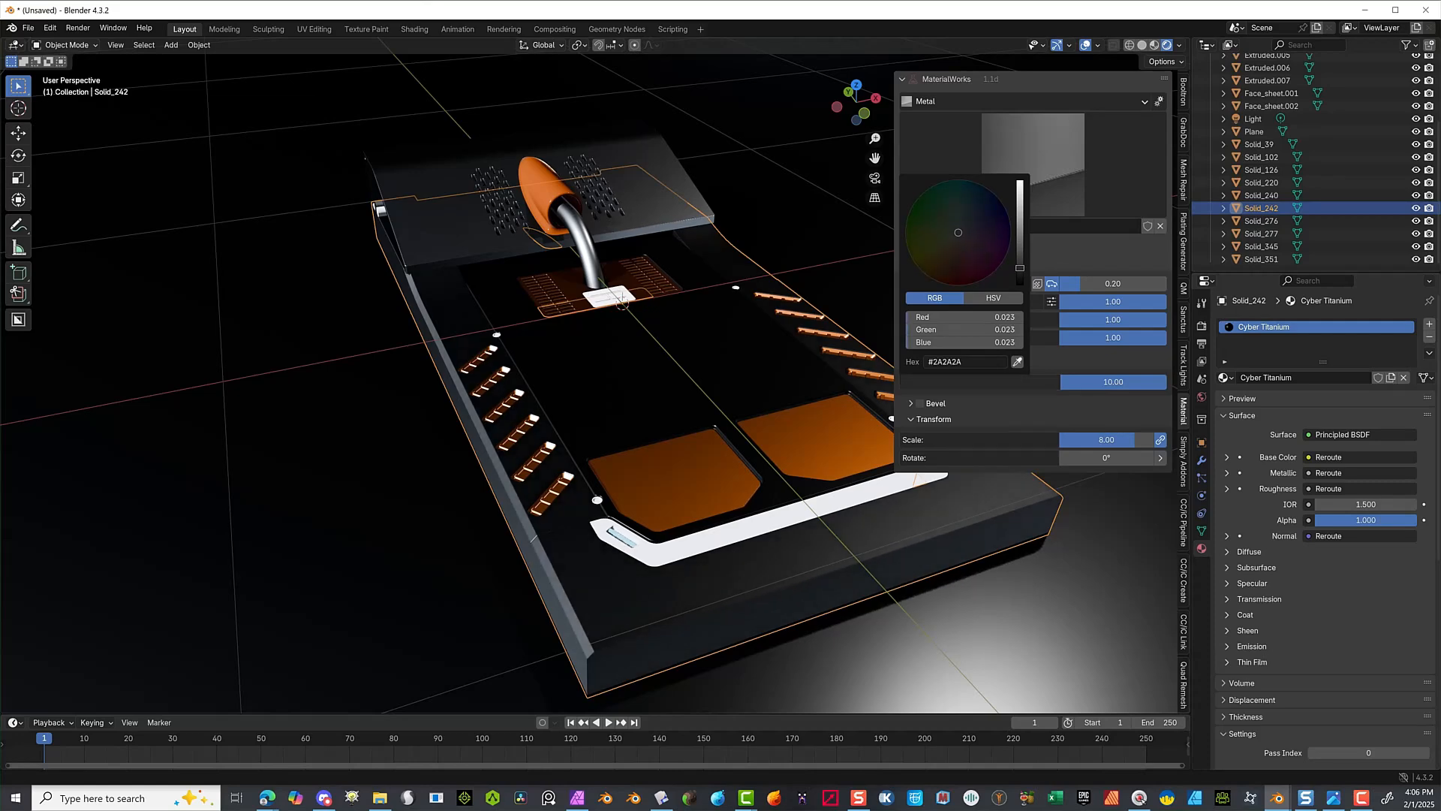
- Switch to the Shading workspace and assign the existing Material.003 to the H-shaped inset on the small white plate
{"action": "left_click", "coordinate": [606, 296]}
{"action": "scroll", "coordinate": [563, 251], "scroll_direction": "up", "scroll_amount": 3}
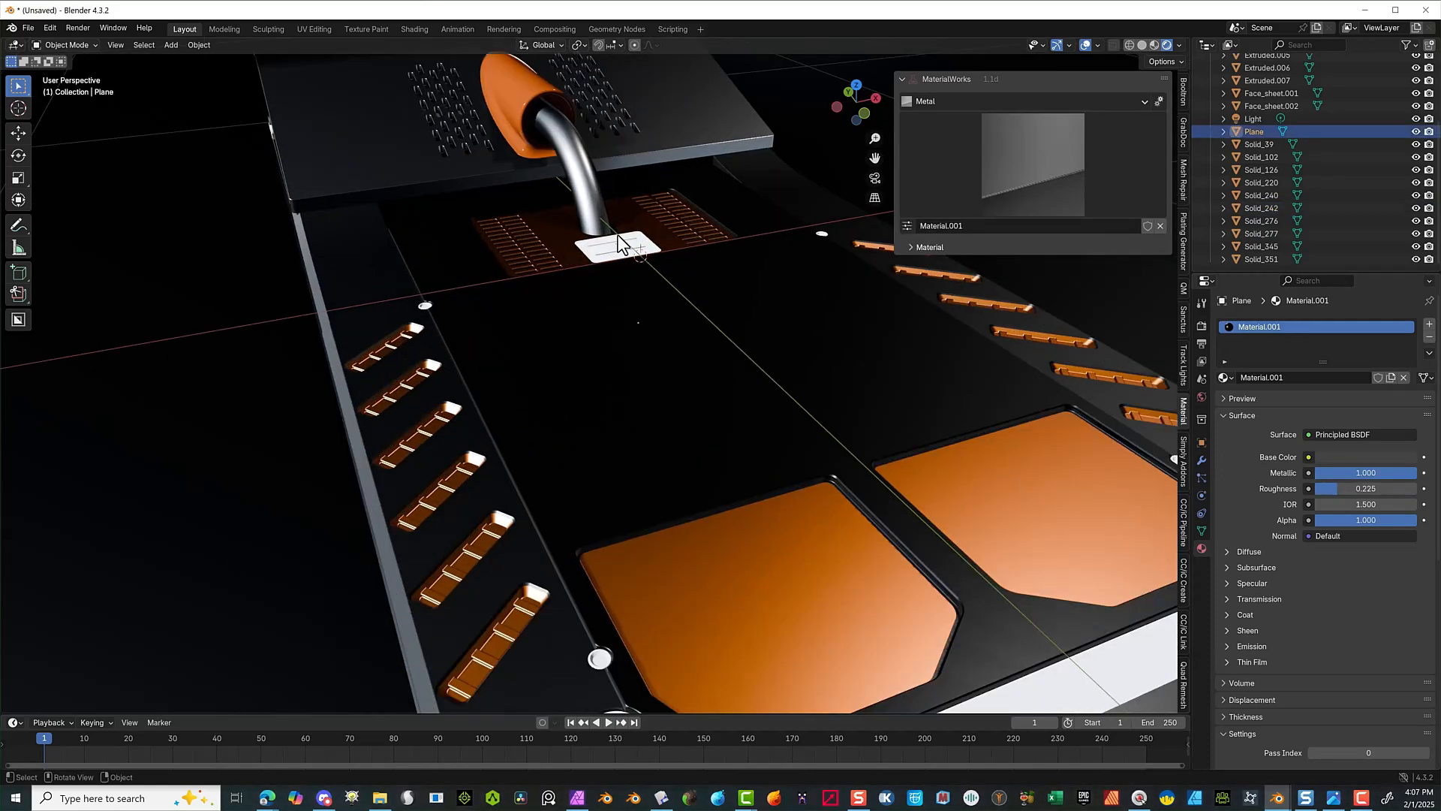
{"action": "scroll", "coordinate": [612, 244], "scroll_direction": "up", "scroll_amount": 3}
{"action": "left_click_drag", "start_coordinate": [875, 158], "coordinate": [891, 380]}
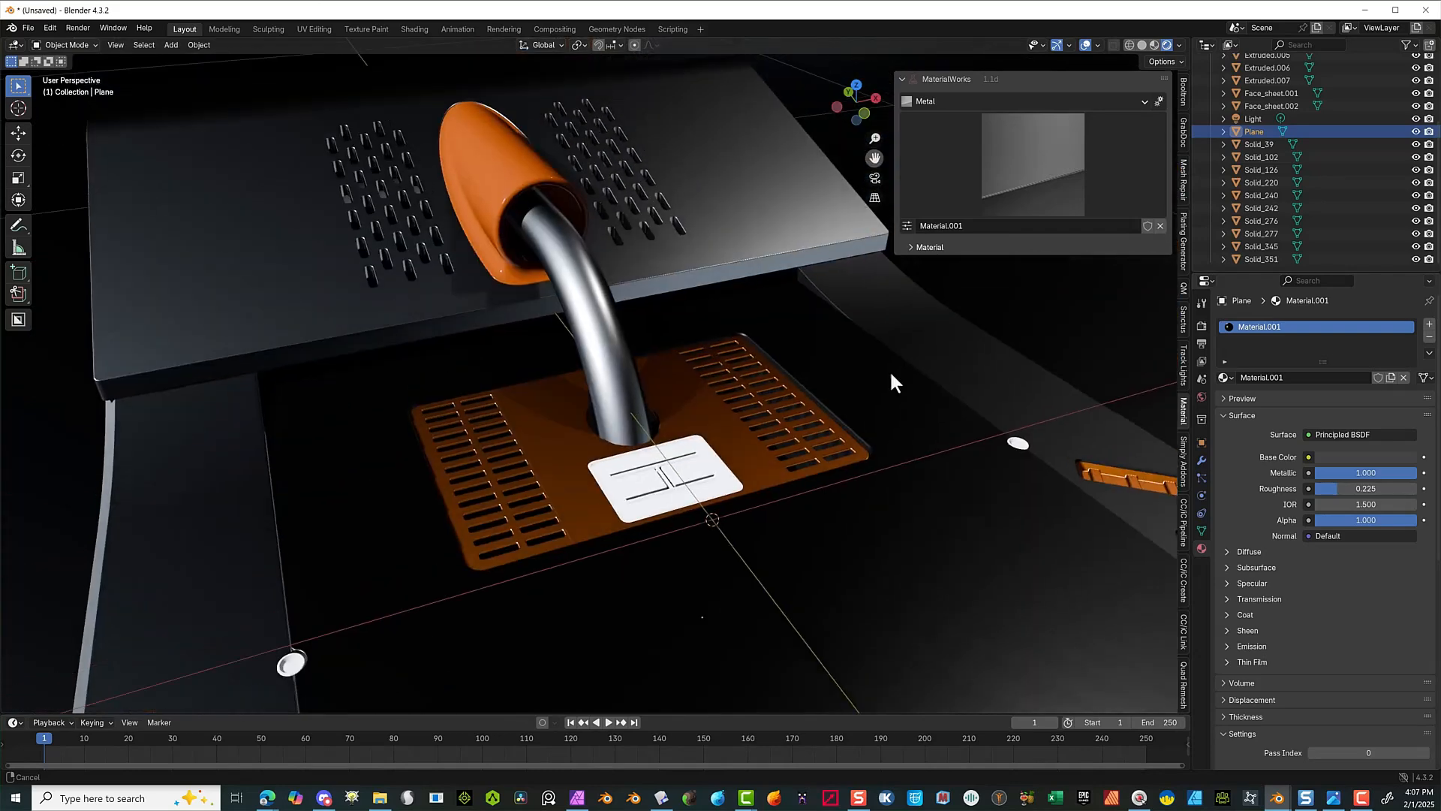
{"action": "scroll", "coordinate": [647, 620], "scroll_direction": "up", "scroll_amount": 5}
{"action": "scroll", "coordinate": [650, 617], "scroll_direction": "down", "scroll_amount": 2}
{"action": "left_click", "coordinate": [732, 608]}
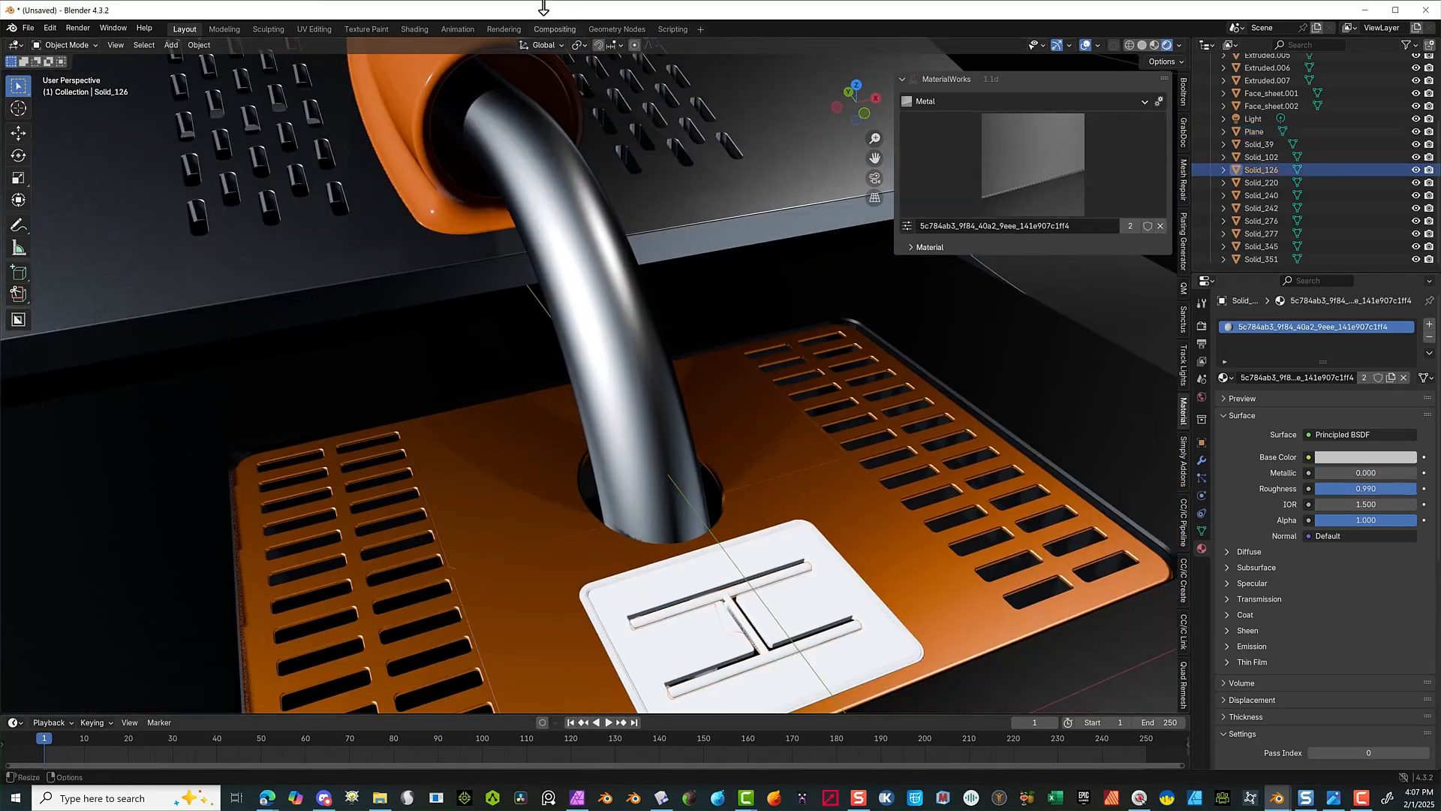
{"action": "left_click", "coordinate": [415, 28]}
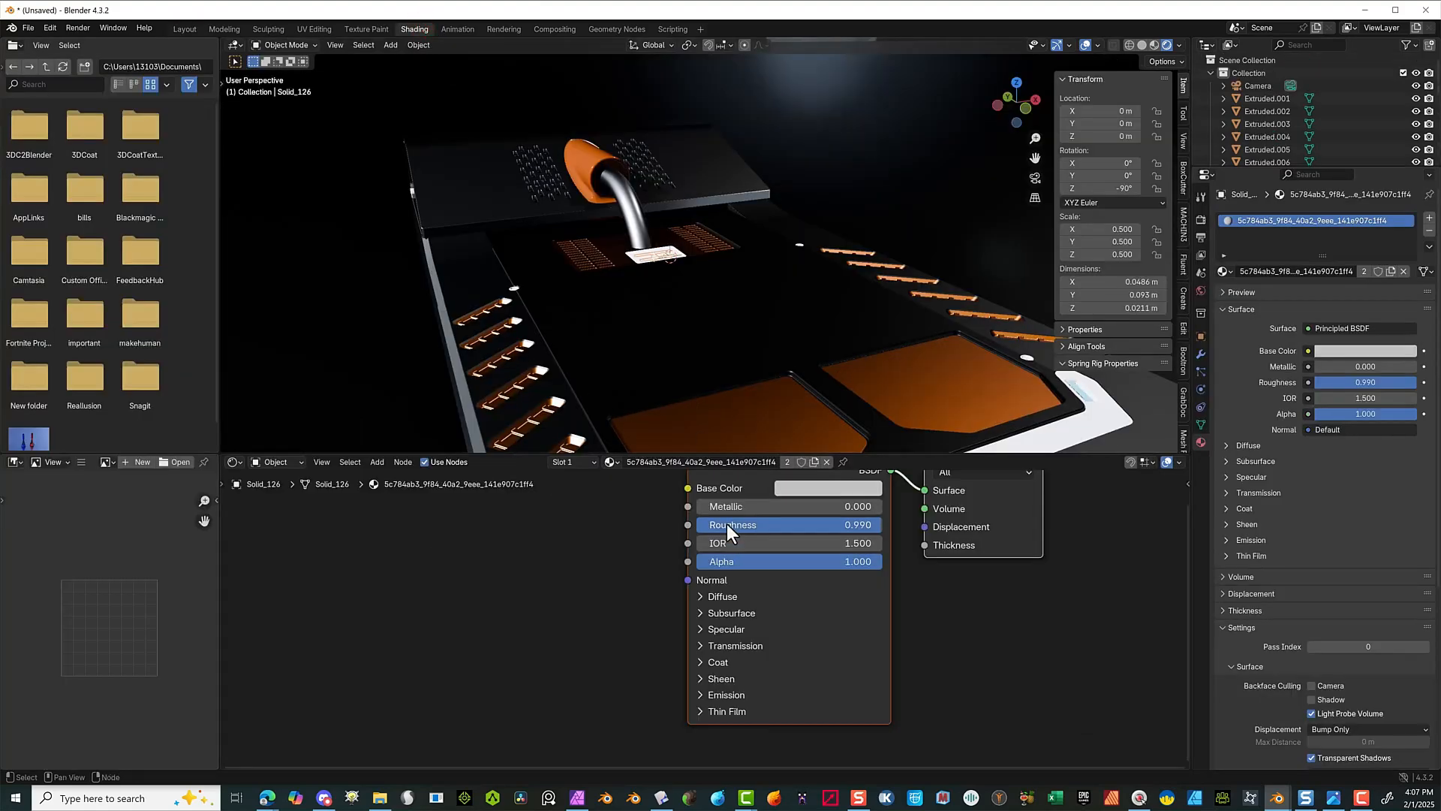
{"action": "scroll", "coordinate": [743, 527], "scroll_direction": "down", "scroll_amount": 3}
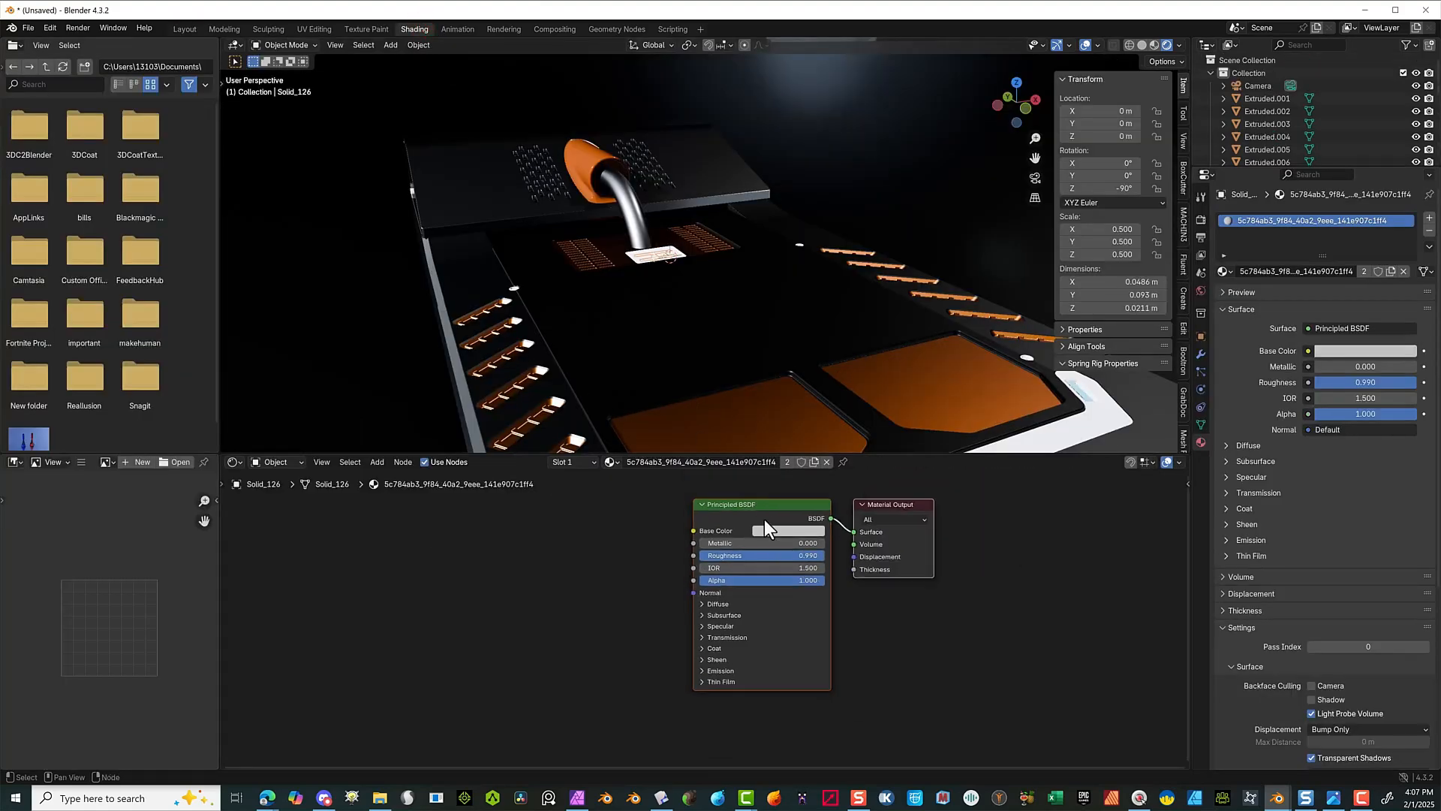
{"action": "left_click", "coordinate": [615, 462]}
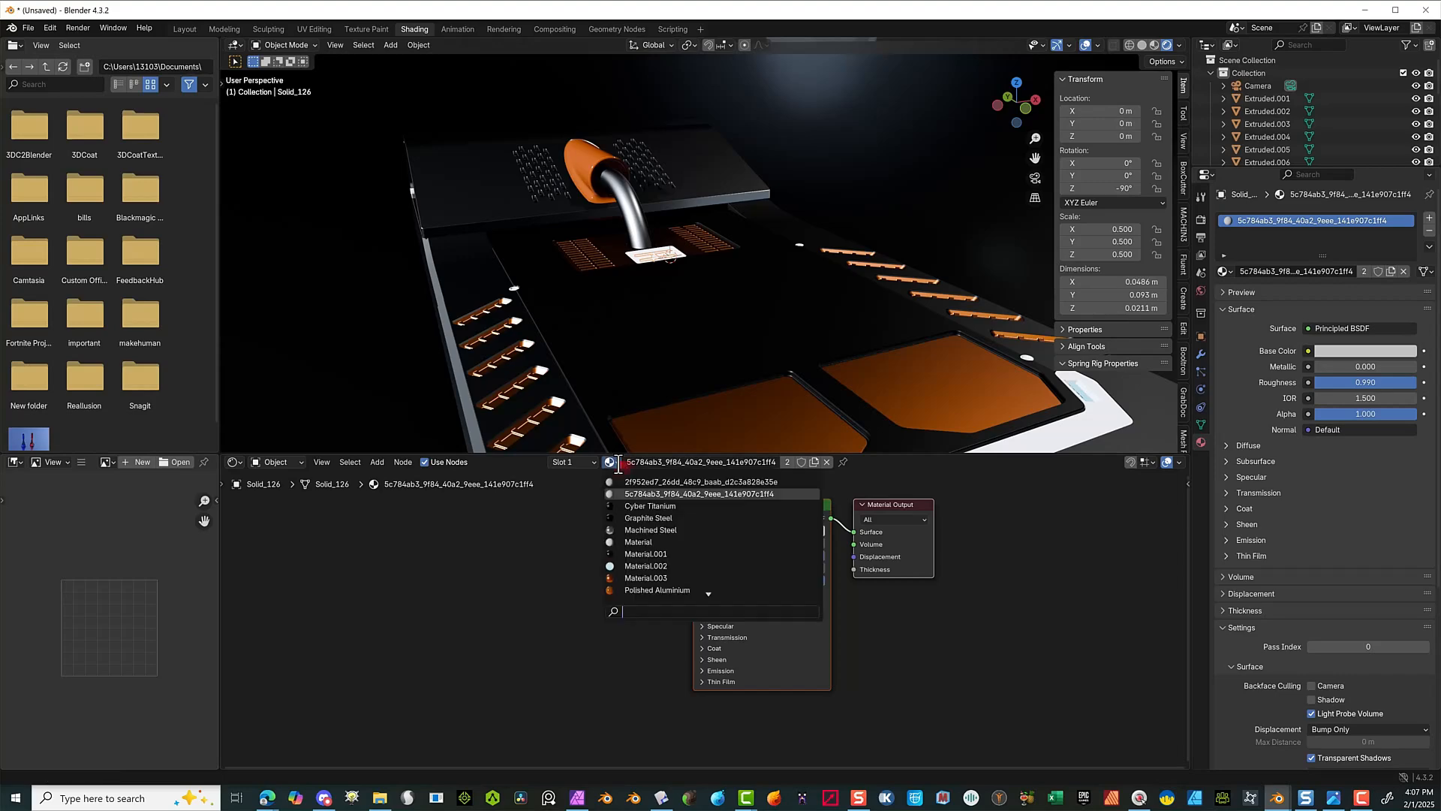
{"action": "left_click", "coordinate": [645, 577]}
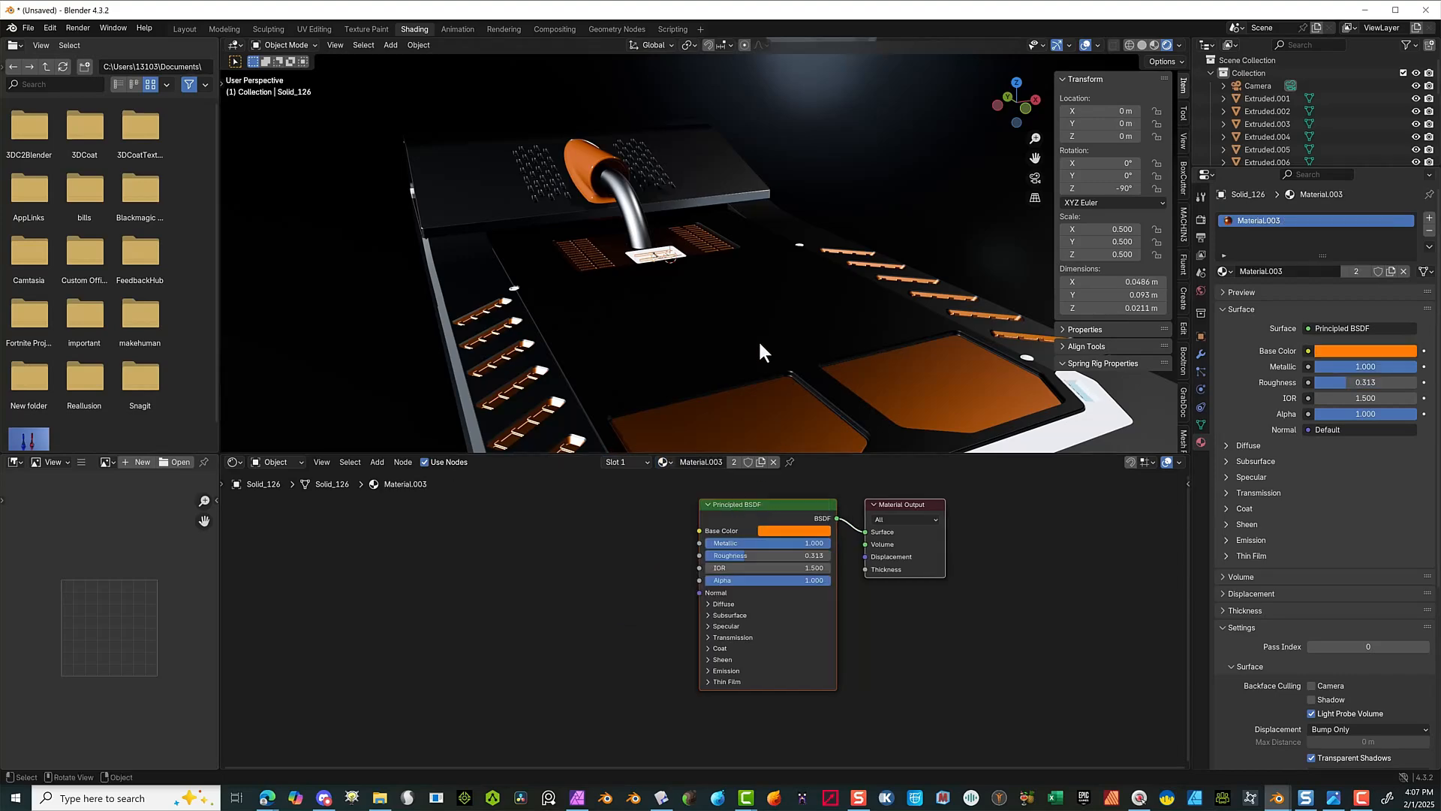
- Select the four round white studs at the corners of the central face sheet and join them into one object
{"action": "middle_click_drag", "start_coordinate": [633, 208], "coordinate": [719, 250]}
{"action": "left_click", "coordinate": [584, 268]}
{"action": "scroll", "coordinate": [528, 302], "scroll_direction": "up", "scroll_amount": 2}
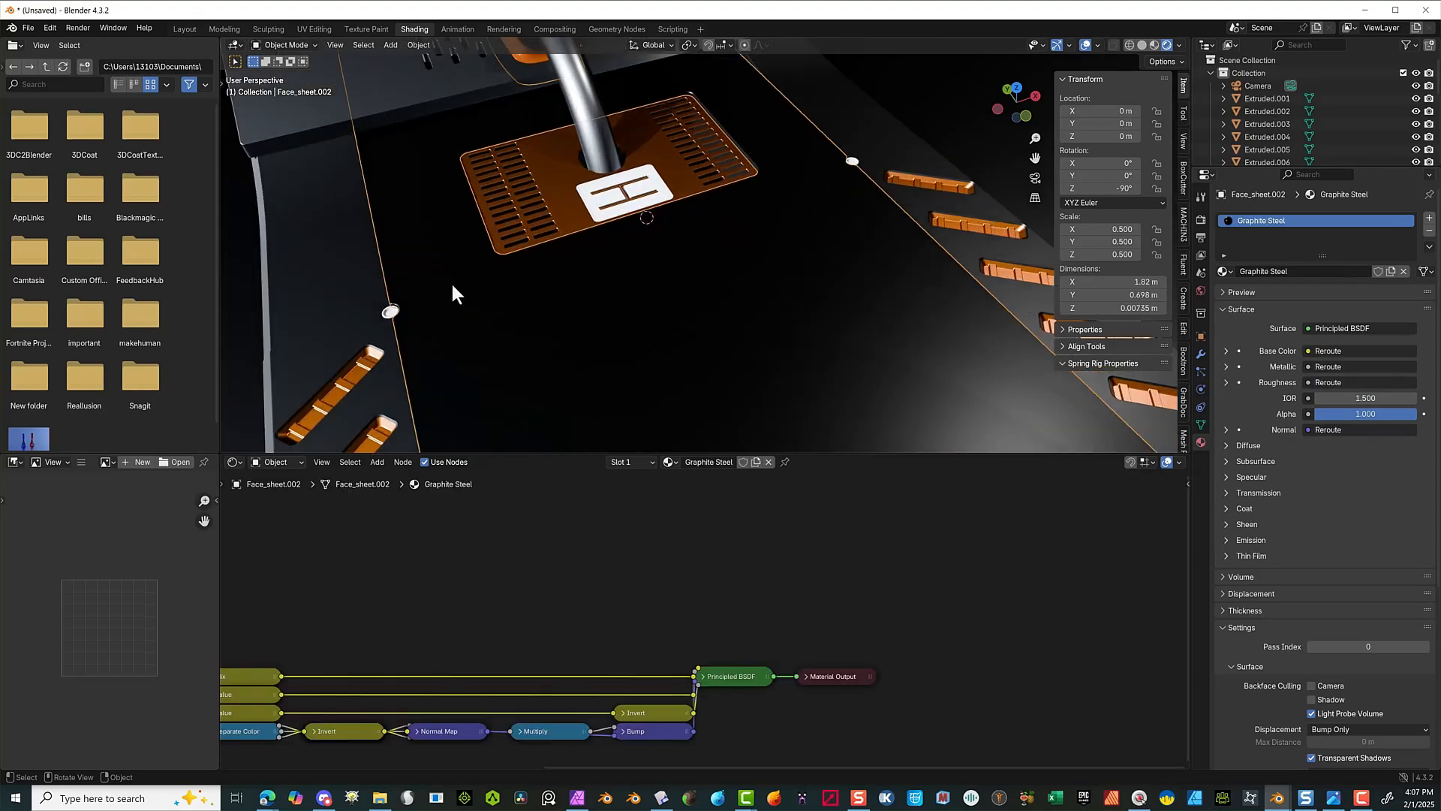
{"action": "left_click", "coordinate": [390, 310]}
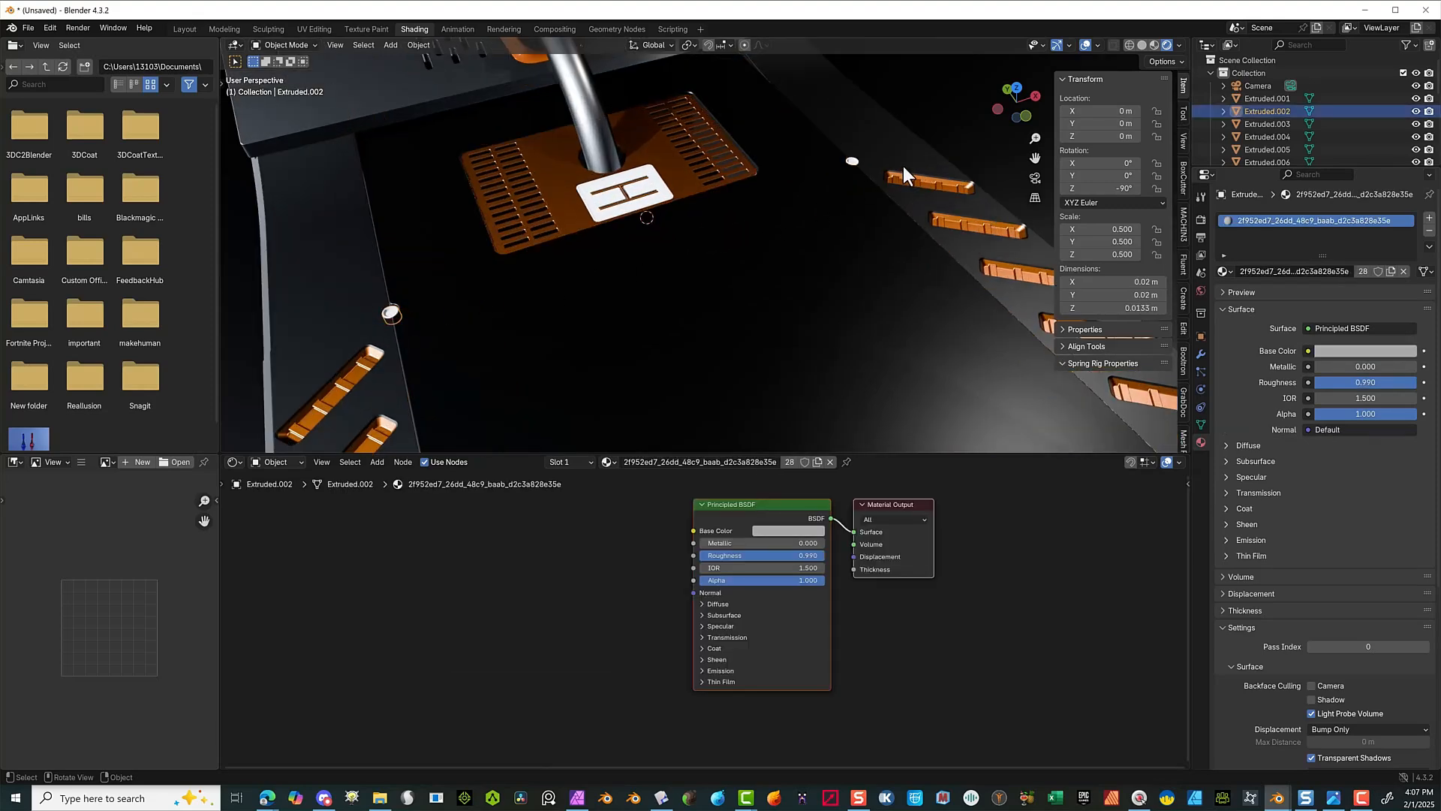
{"action": "left_click", "coordinate": [851, 162], "text": "shift"}
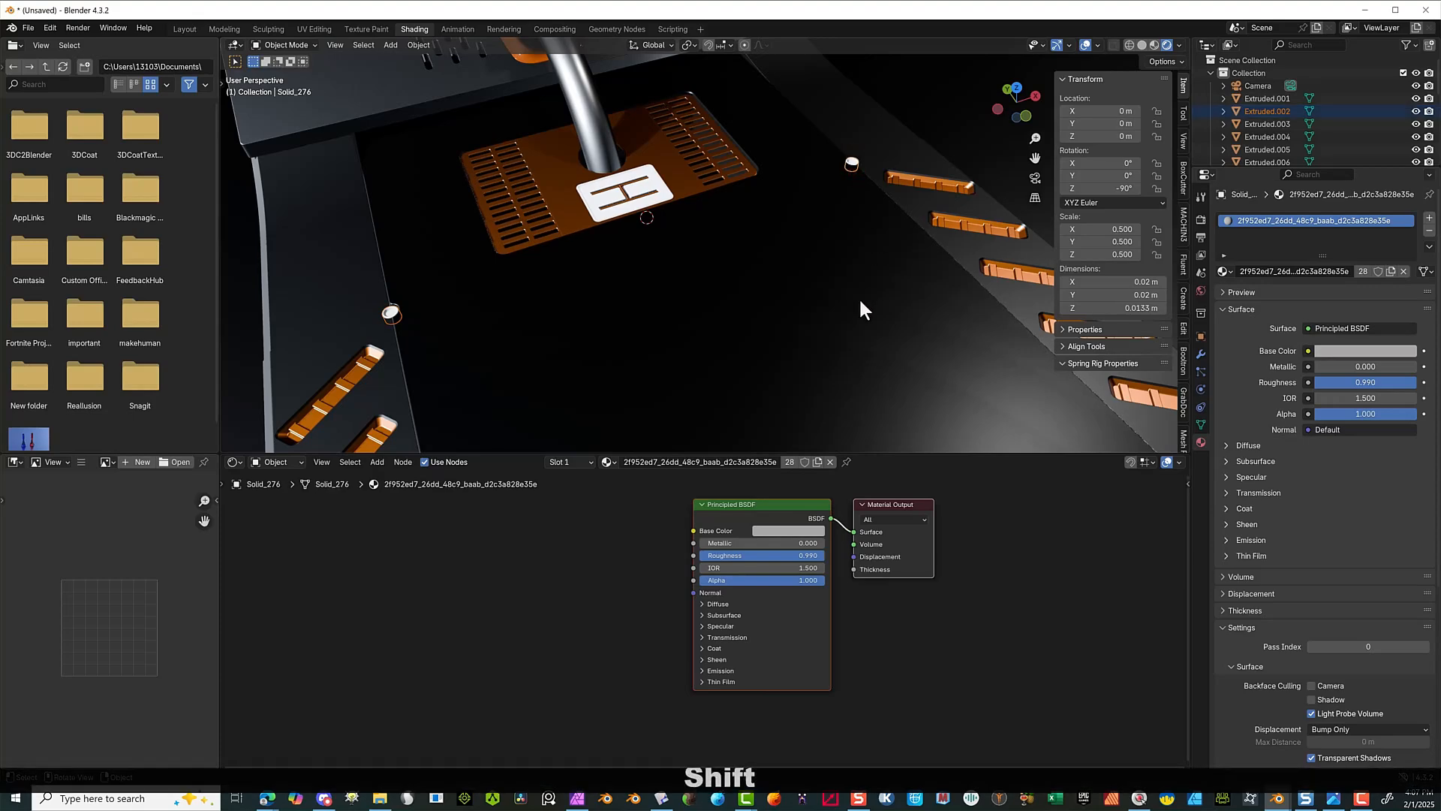
{"action": "middle_click_drag", "start_coordinate": [1034, 160], "coordinate": [1040, 45], "text": "shift"}
{"action": "middle_click_drag", "start_coordinate": [721, 451], "coordinate": [755, 342], "text": "shift"}
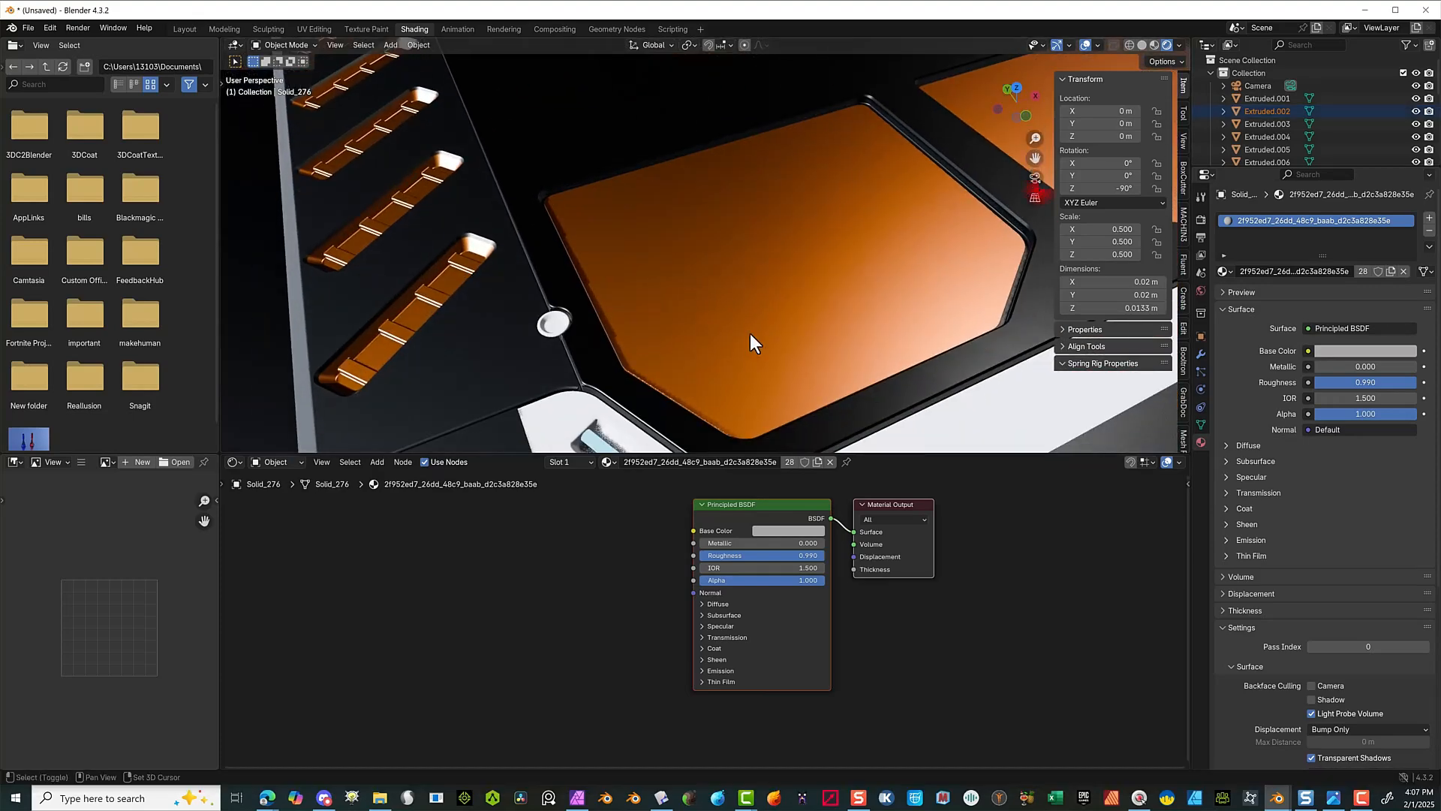
{"action": "left_click", "coordinate": [559, 328], "text": "shift"}
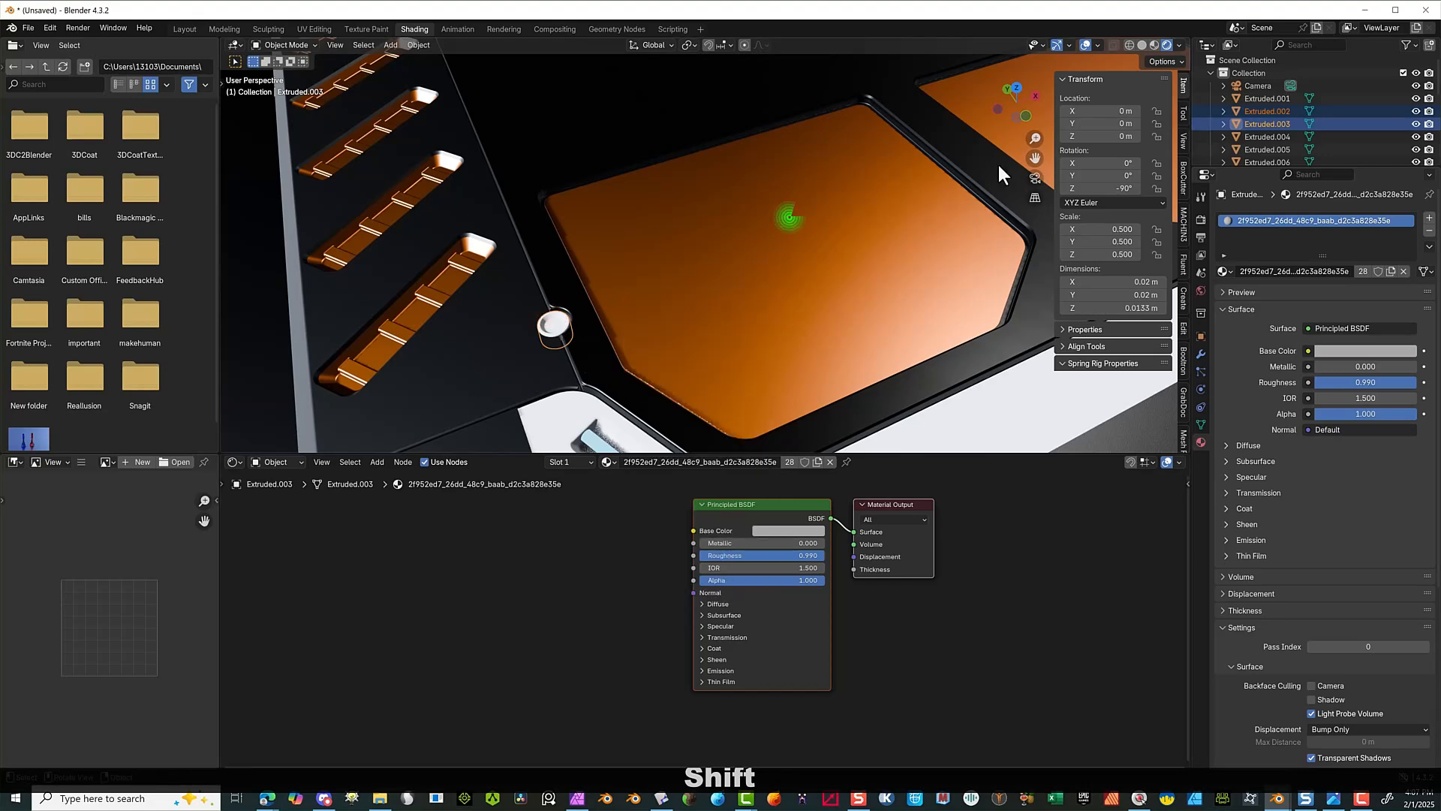
{"action": "middle_click_drag", "start_coordinate": [998, 162], "coordinate": [811, 232]}
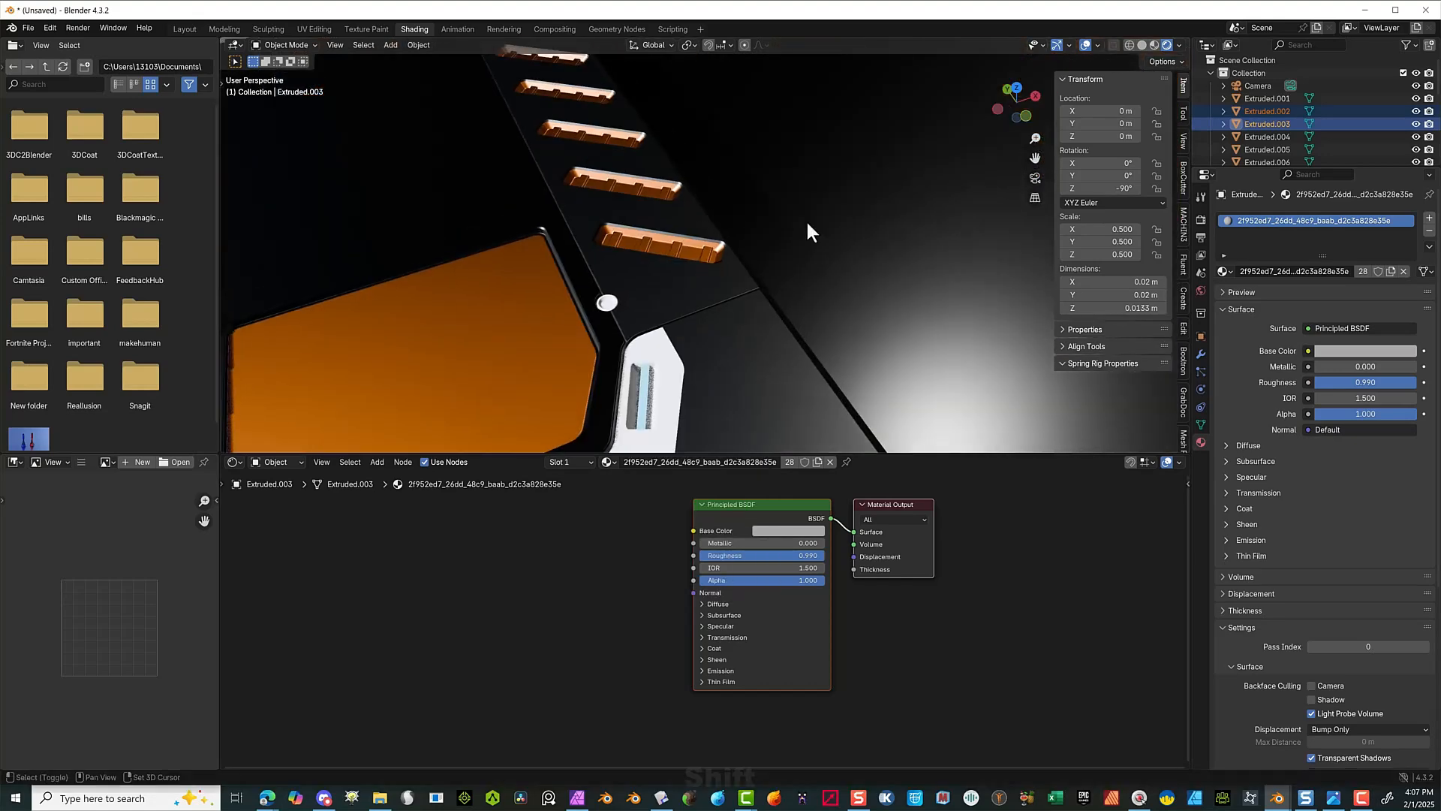
{"action": "left_click", "coordinate": [612, 305], "text": "shift"}
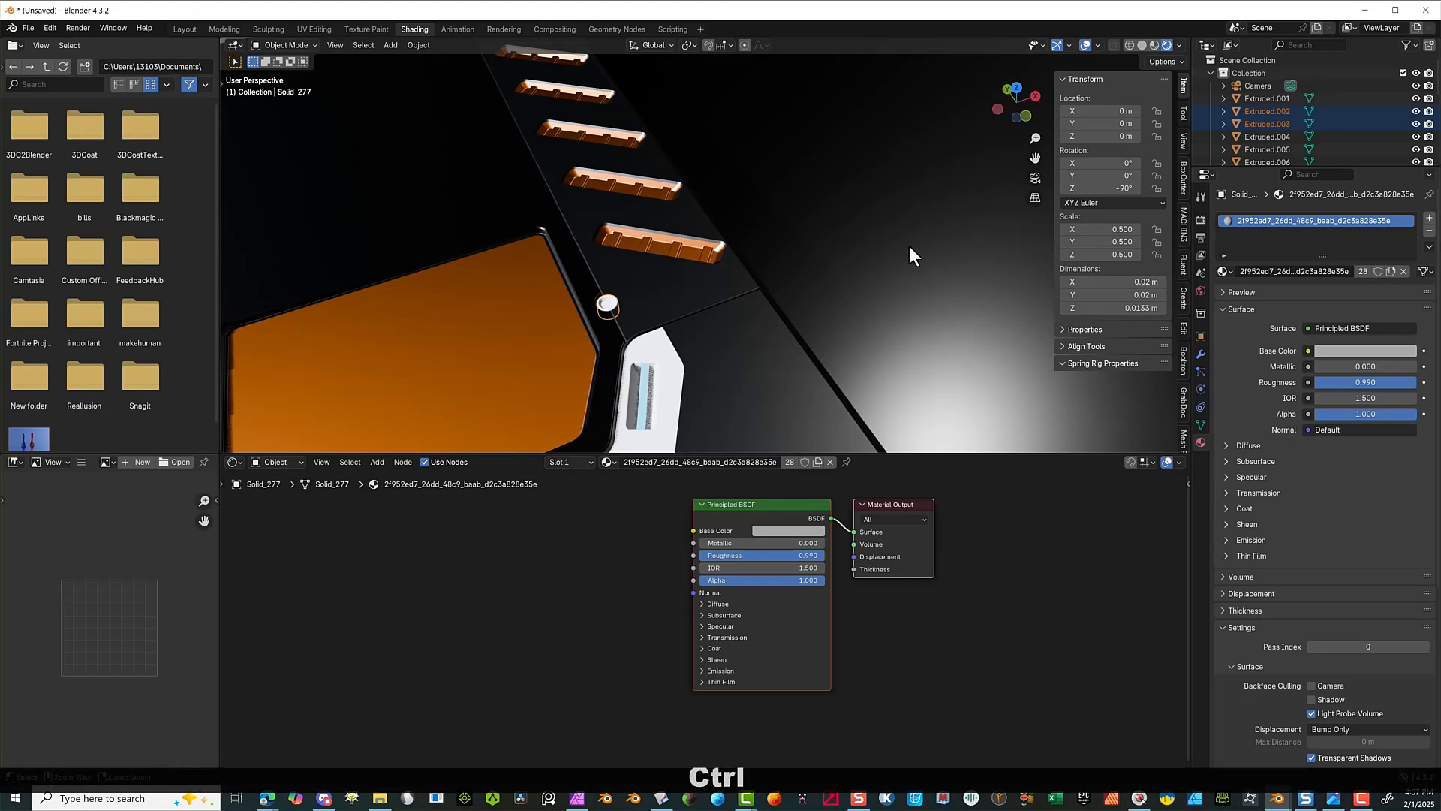
{"action": "key", "text": "ctrl+j"}
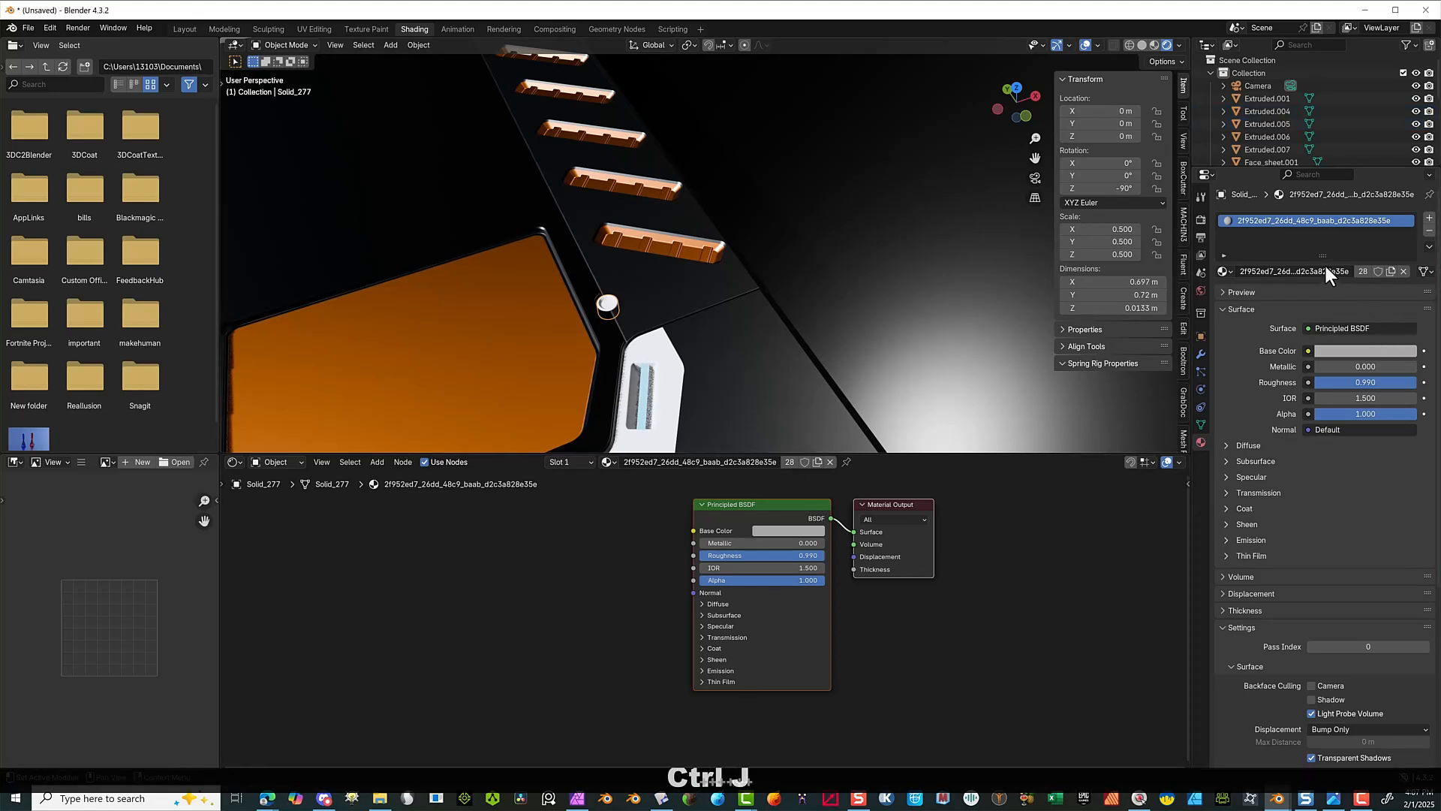
- Remove the joined studs' existing material, return to the Layout workspace and apply Coated Titanium to them
{"action": "left_click", "coordinate": [1429, 231]}
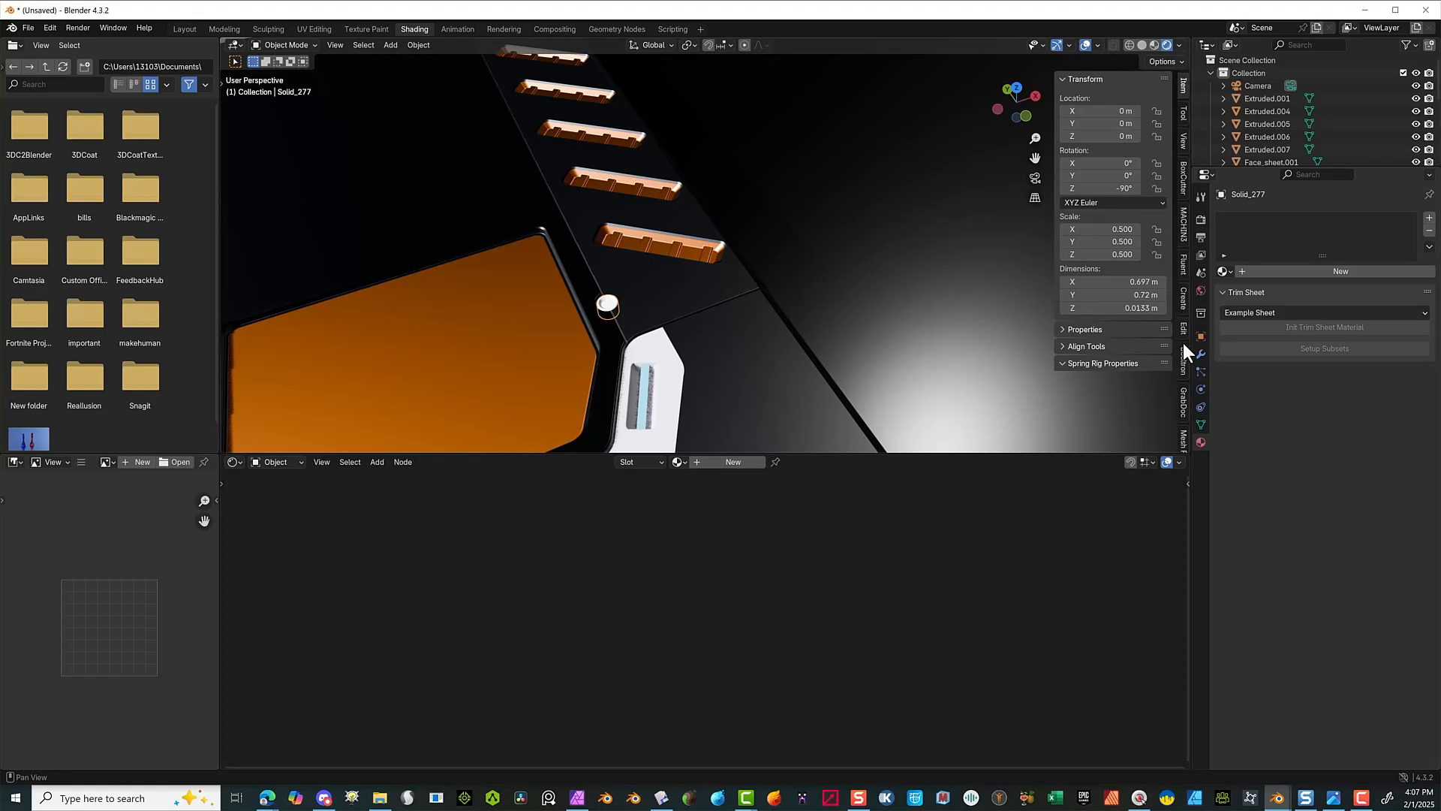
{"action": "left_click", "coordinate": [194, 29]}
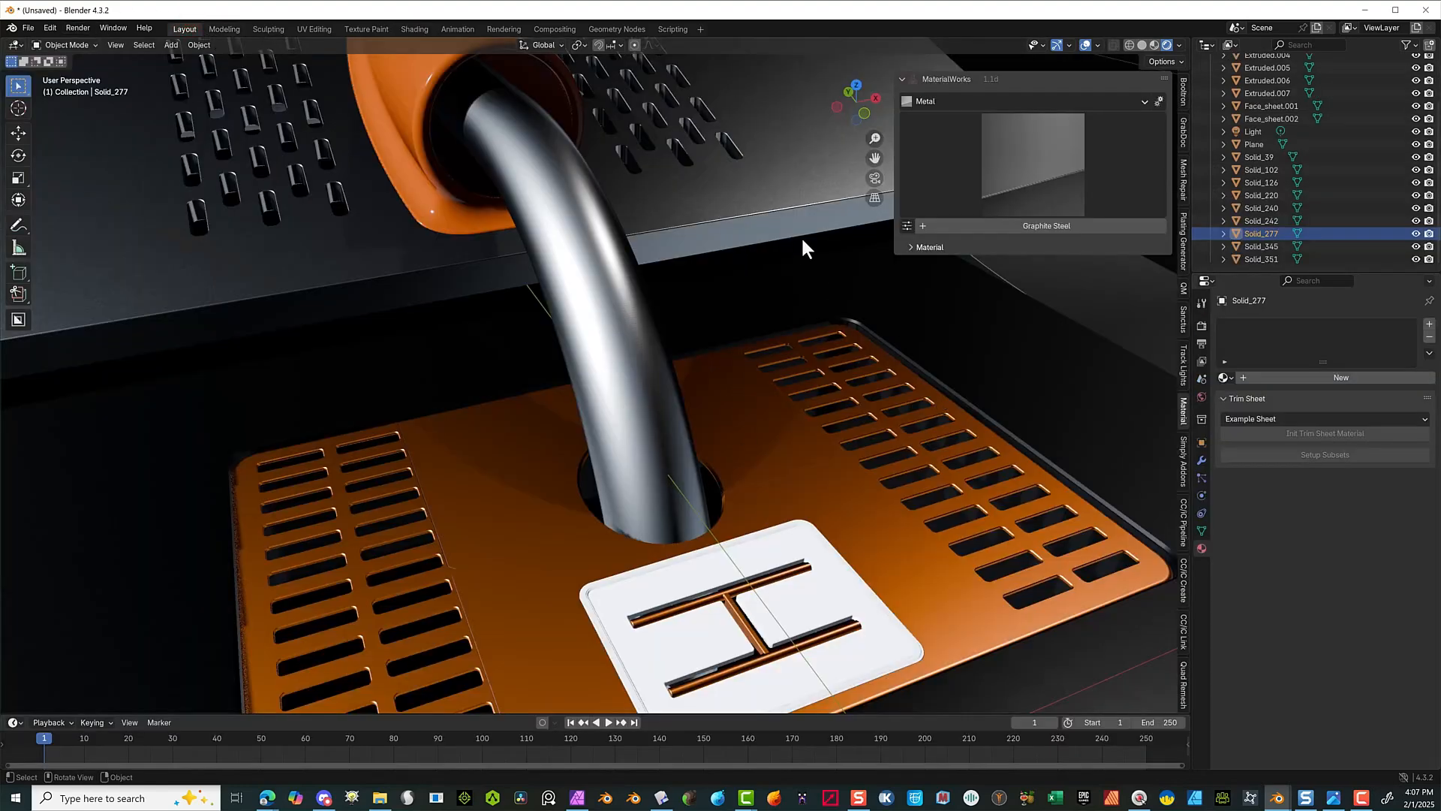
{"action": "scroll", "coordinate": [966, 422], "scroll_direction": "down", "scroll_amount": 5}
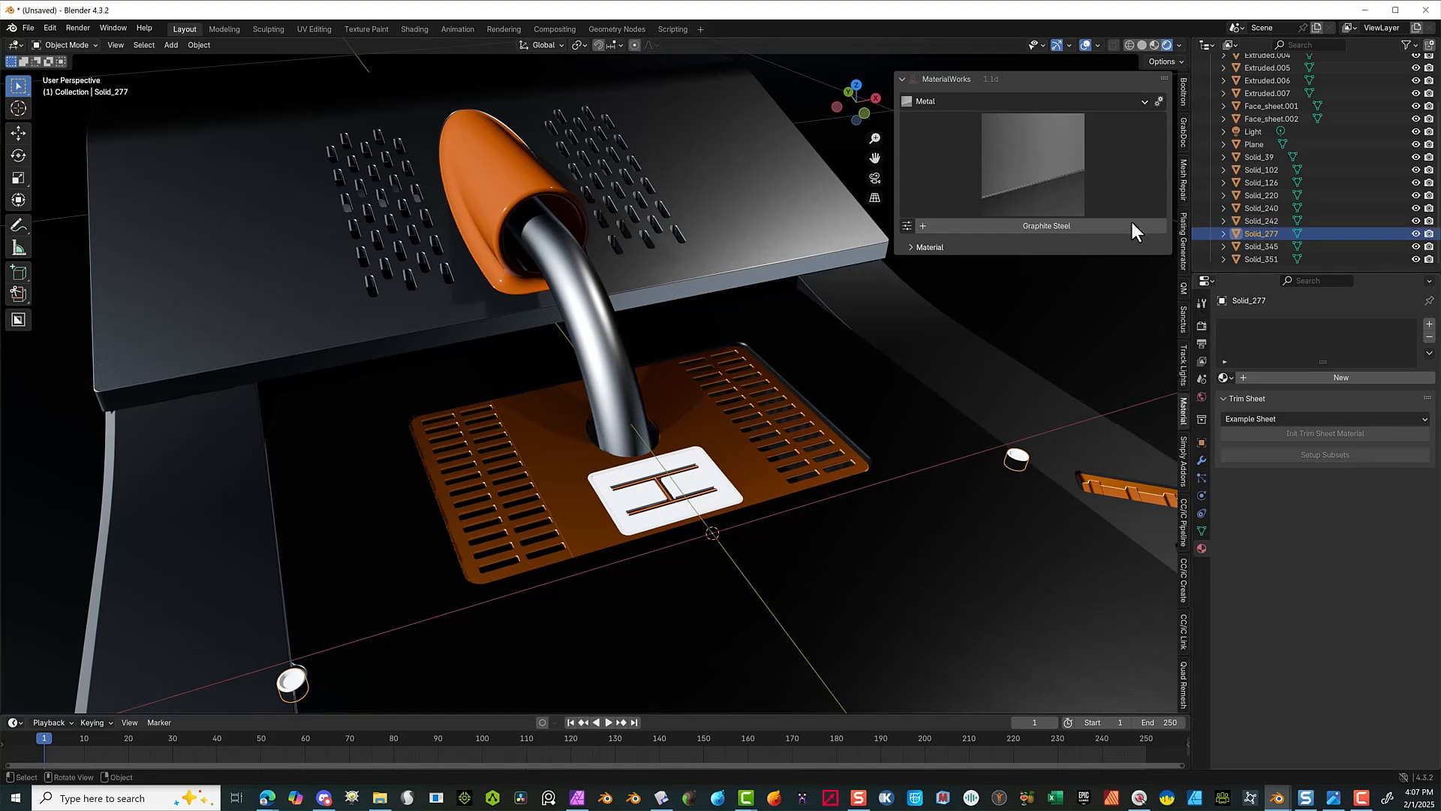
{"action": "left_click", "coordinate": [1057, 161]}
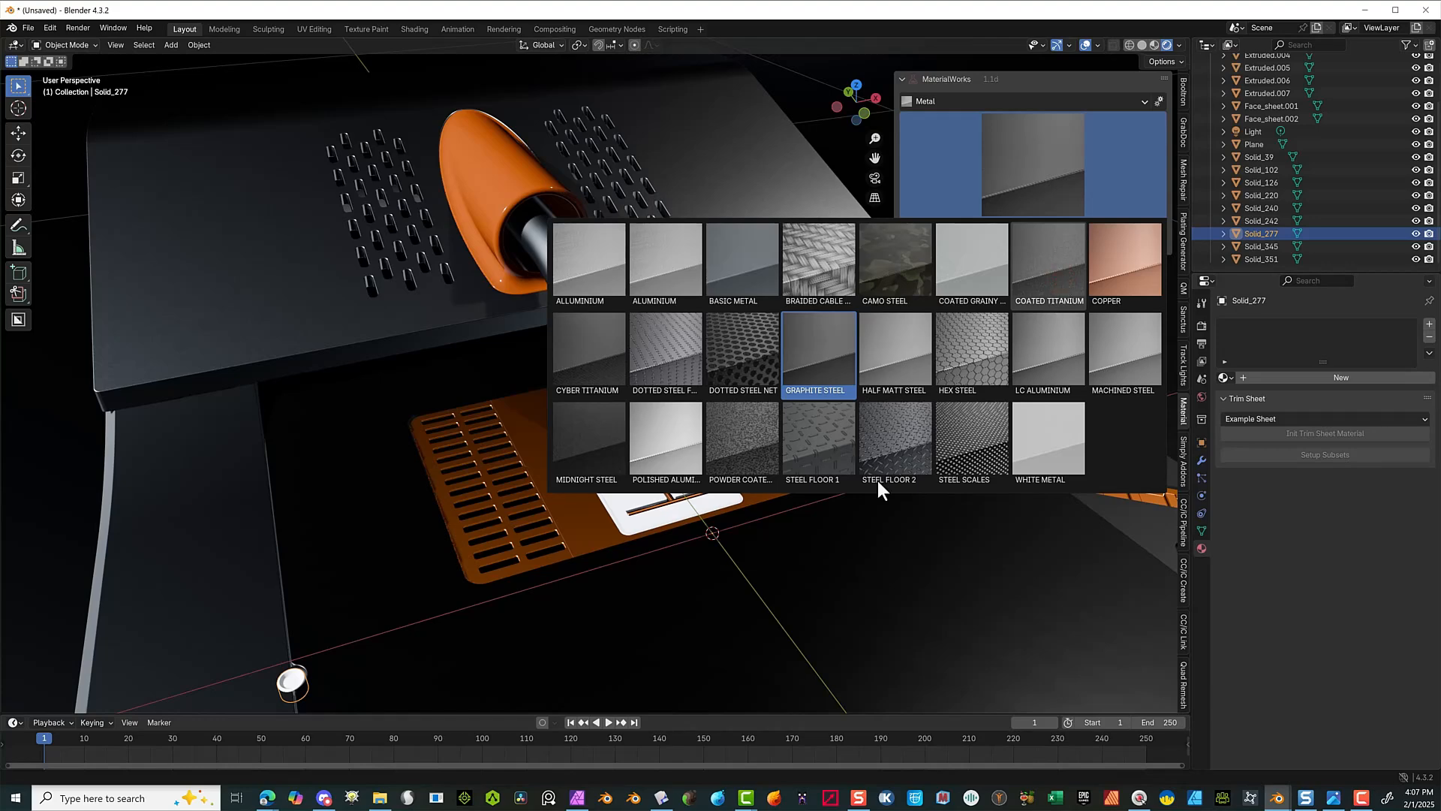
{"action": "left_click", "coordinate": [1087, 368]}
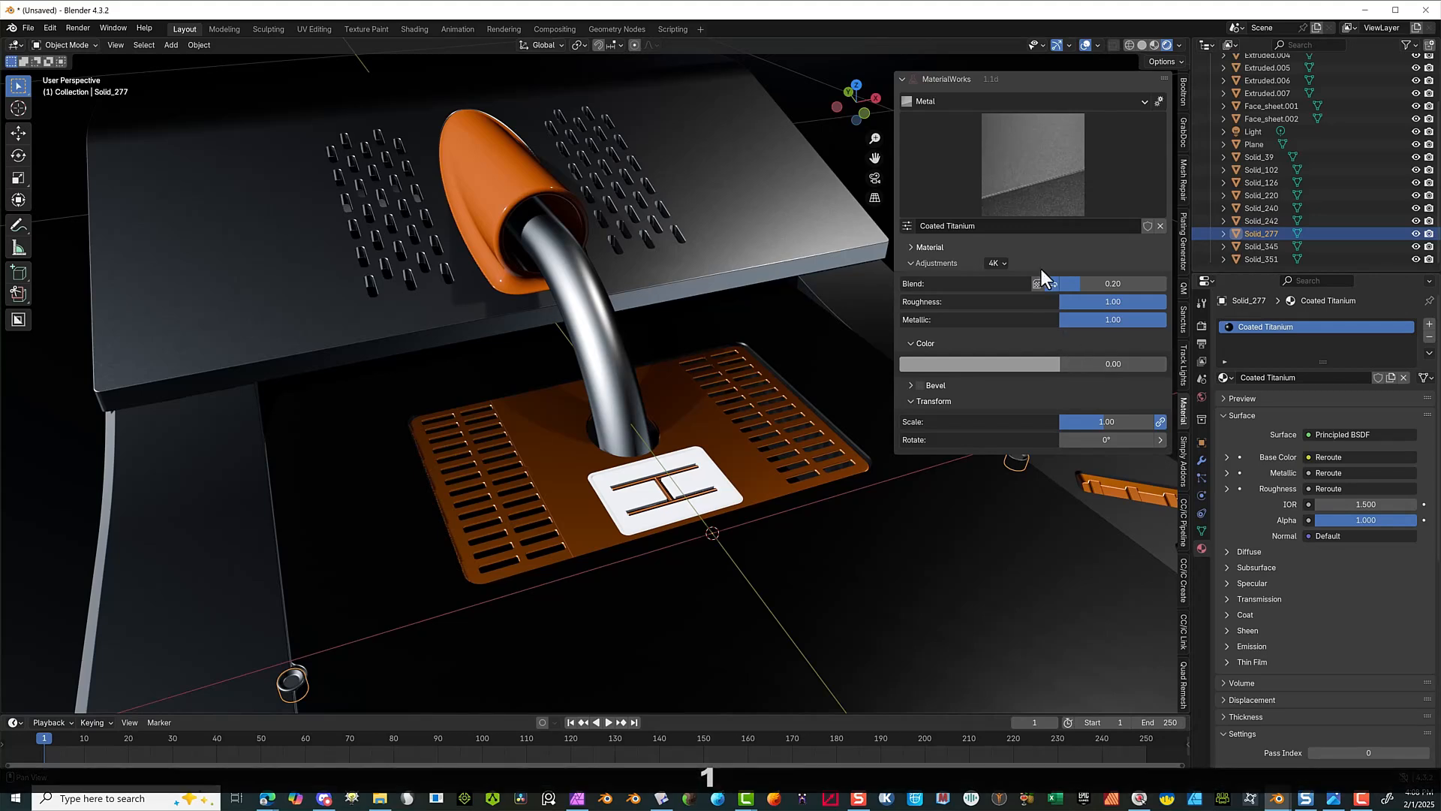
- Set the studs' Coated Titanium color strength to 10 and darken the color to medium gray #8E8D8E
{"action": "left_click", "coordinate": [1110, 354]}
{"action": "type", "text": "1"}
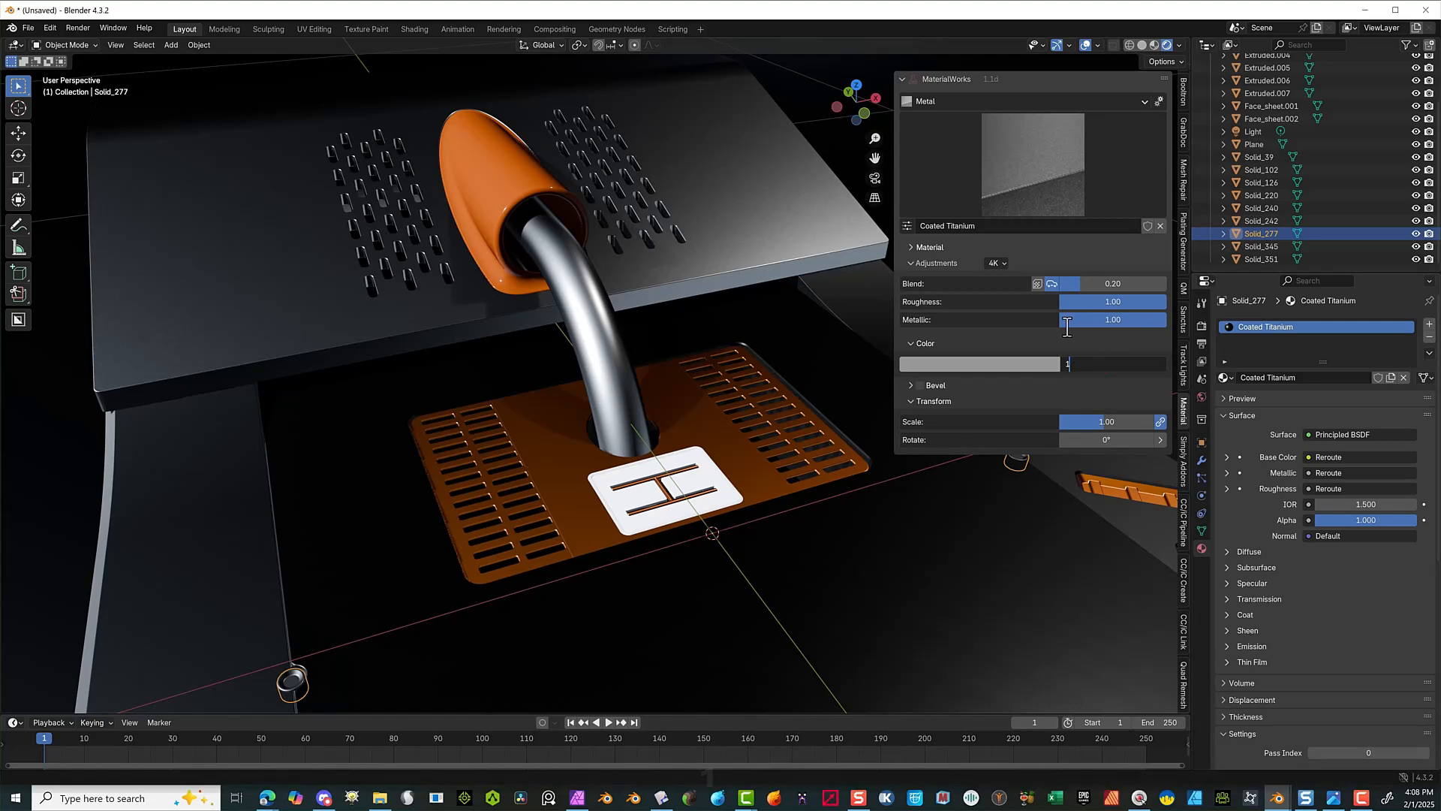
{"action": "type", "text": "0"}
{"action": "key", "text": "Return"}
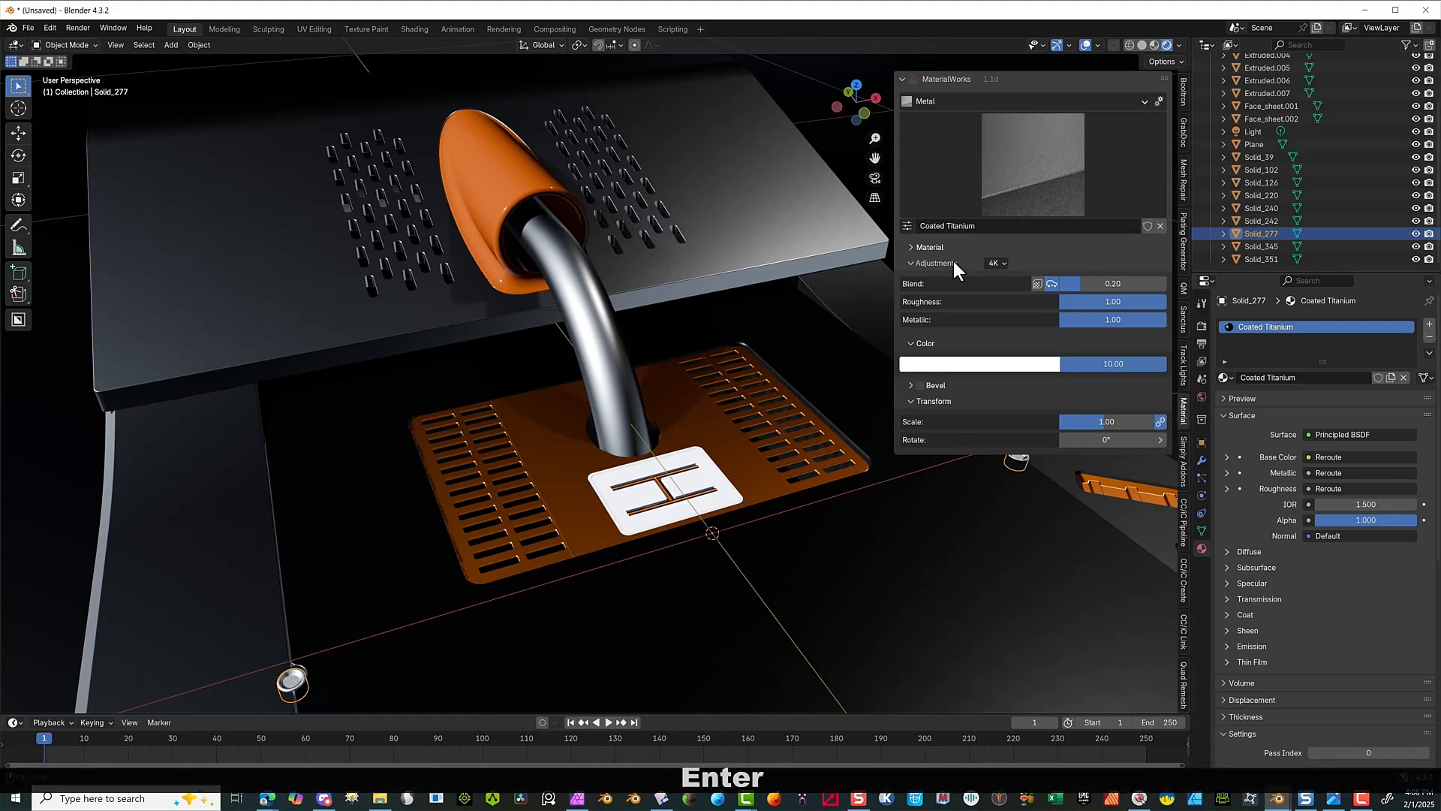
{"action": "left_click", "coordinate": [969, 363]}
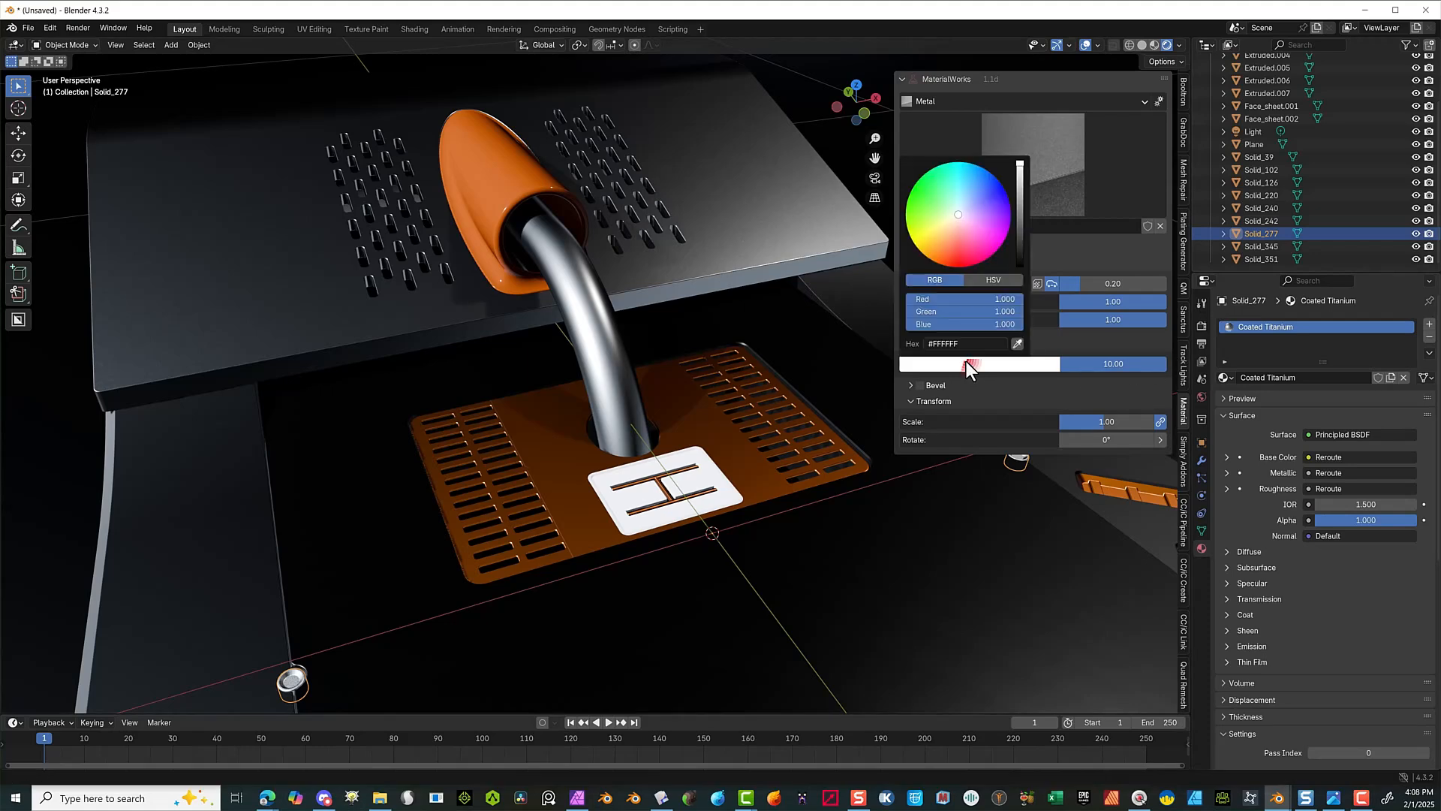
{"action": "left_click", "coordinate": [1038, 364]}
{"action": "left_click_drag", "start_coordinate": [964, 213], "coordinate": [1020, 208]}
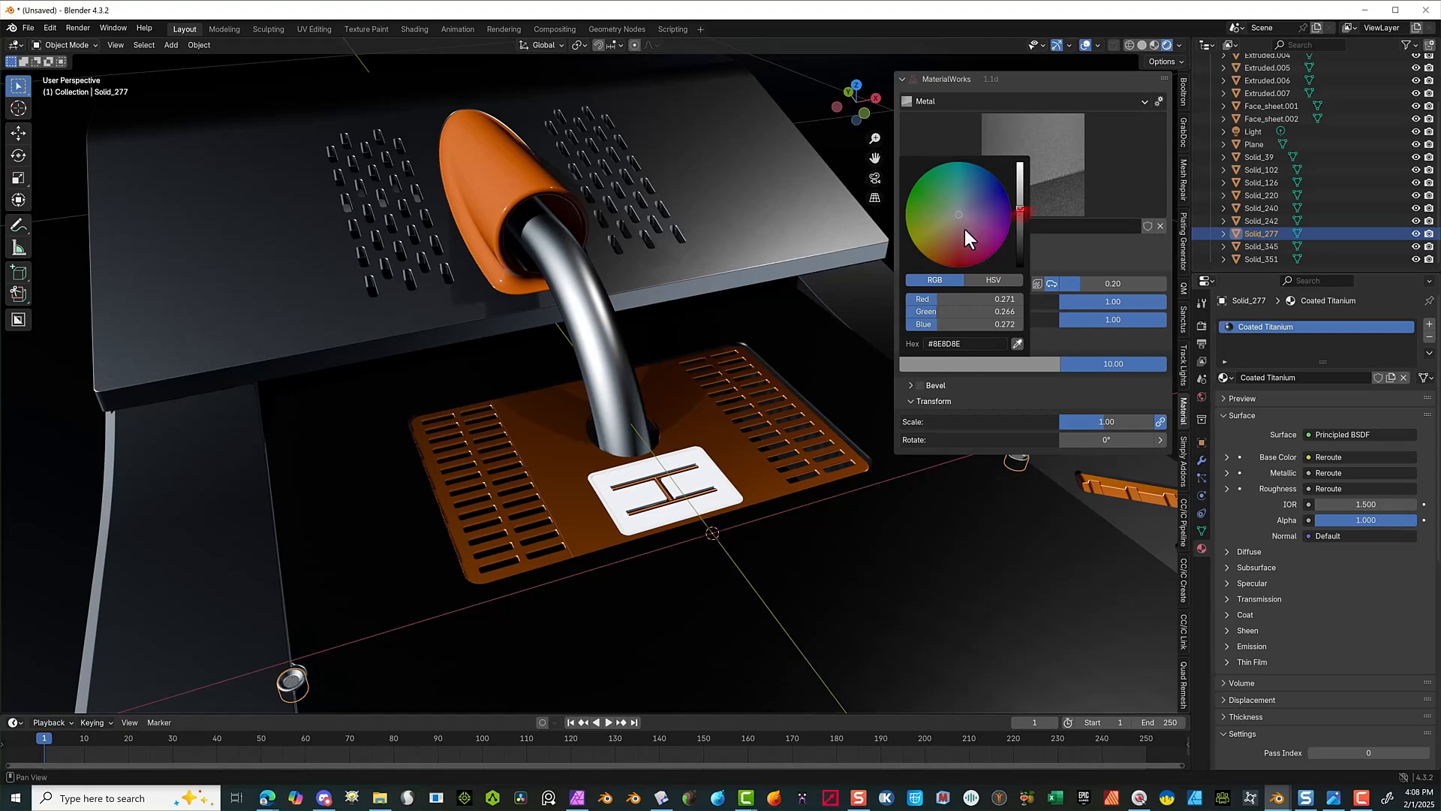
{"action": "scroll", "coordinate": [799, 313], "scroll_direction": "down", "scroll_amount": 5}
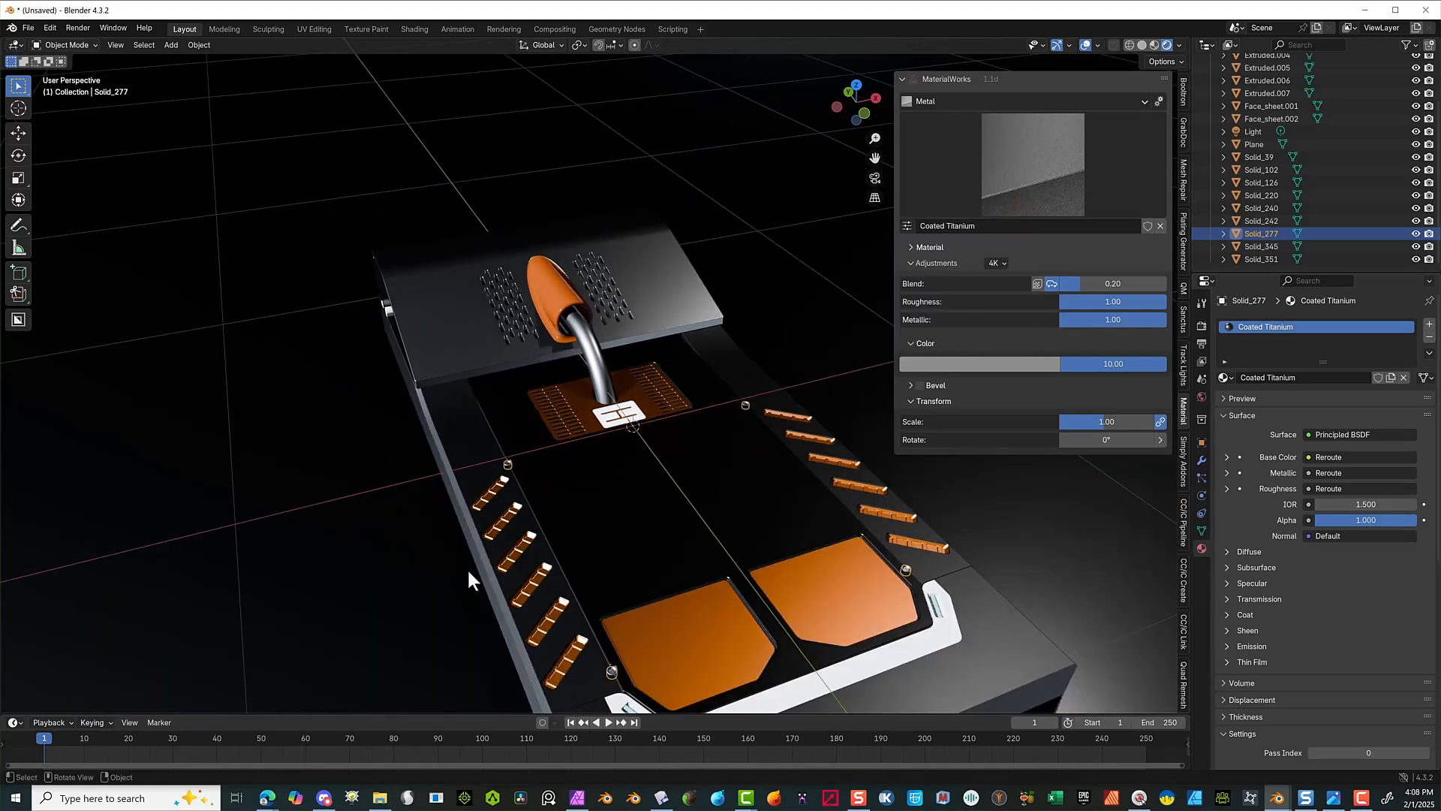
- Switch to the Shading workspace and assign the existing Coated Titanium to the white angled bracket bordering the two orange panels
{"action": "left_click", "coordinate": [359, 567]}
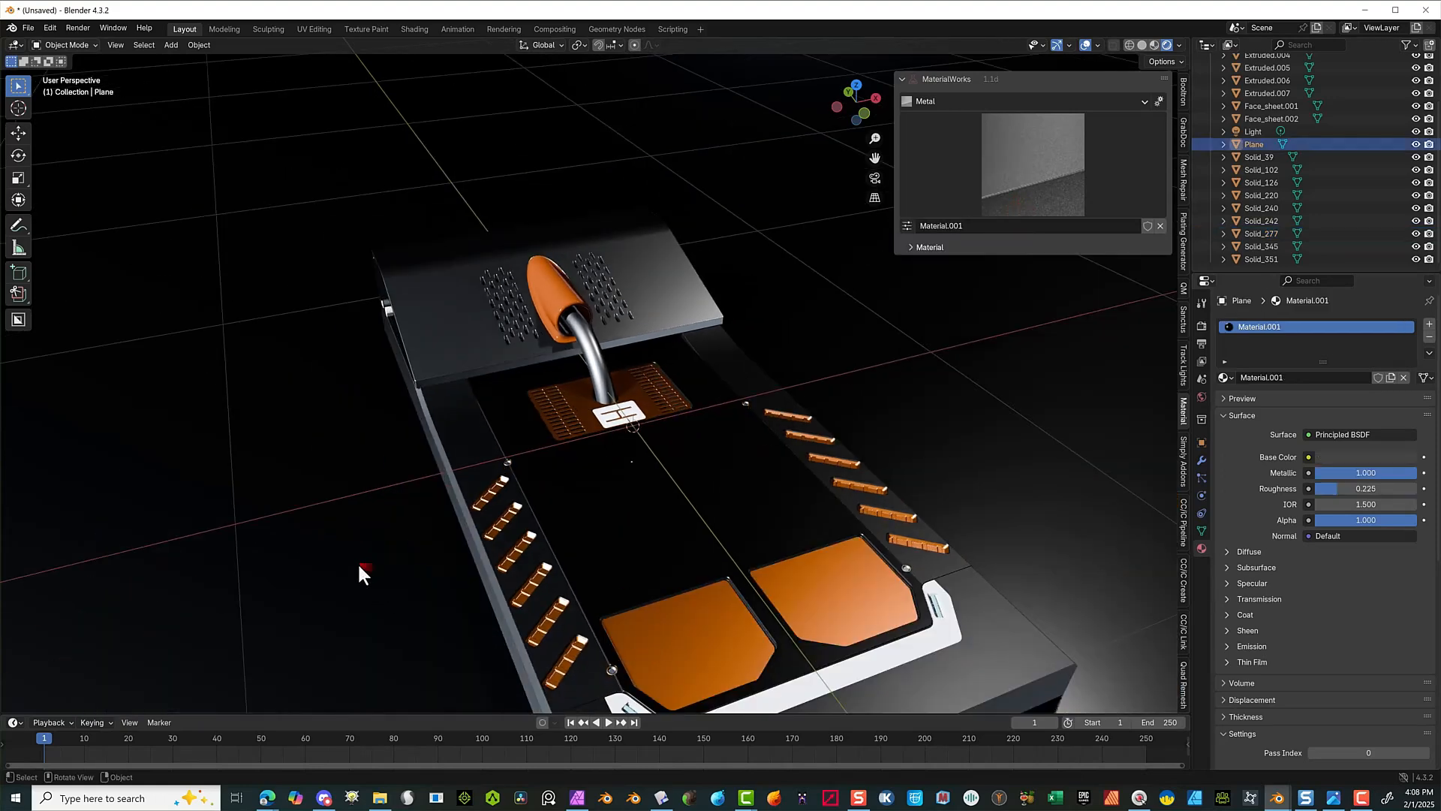
{"action": "right_click", "coordinate": [1065, 461]}
{"action": "left_click", "coordinate": [416, 30]}
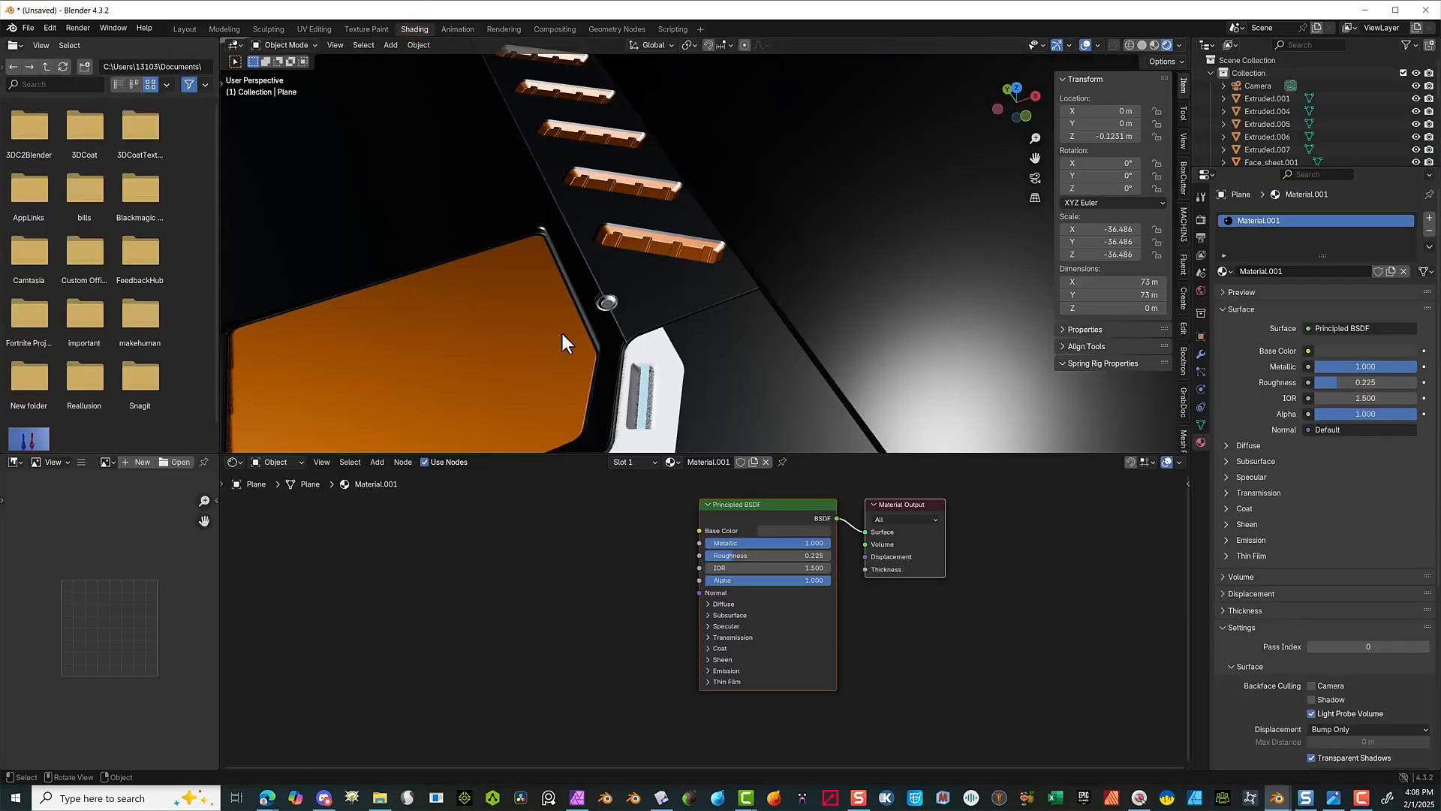
{"action": "left_click", "coordinate": [609, 301]}
{"action": "left_click", "coordinate": [664, 358]}
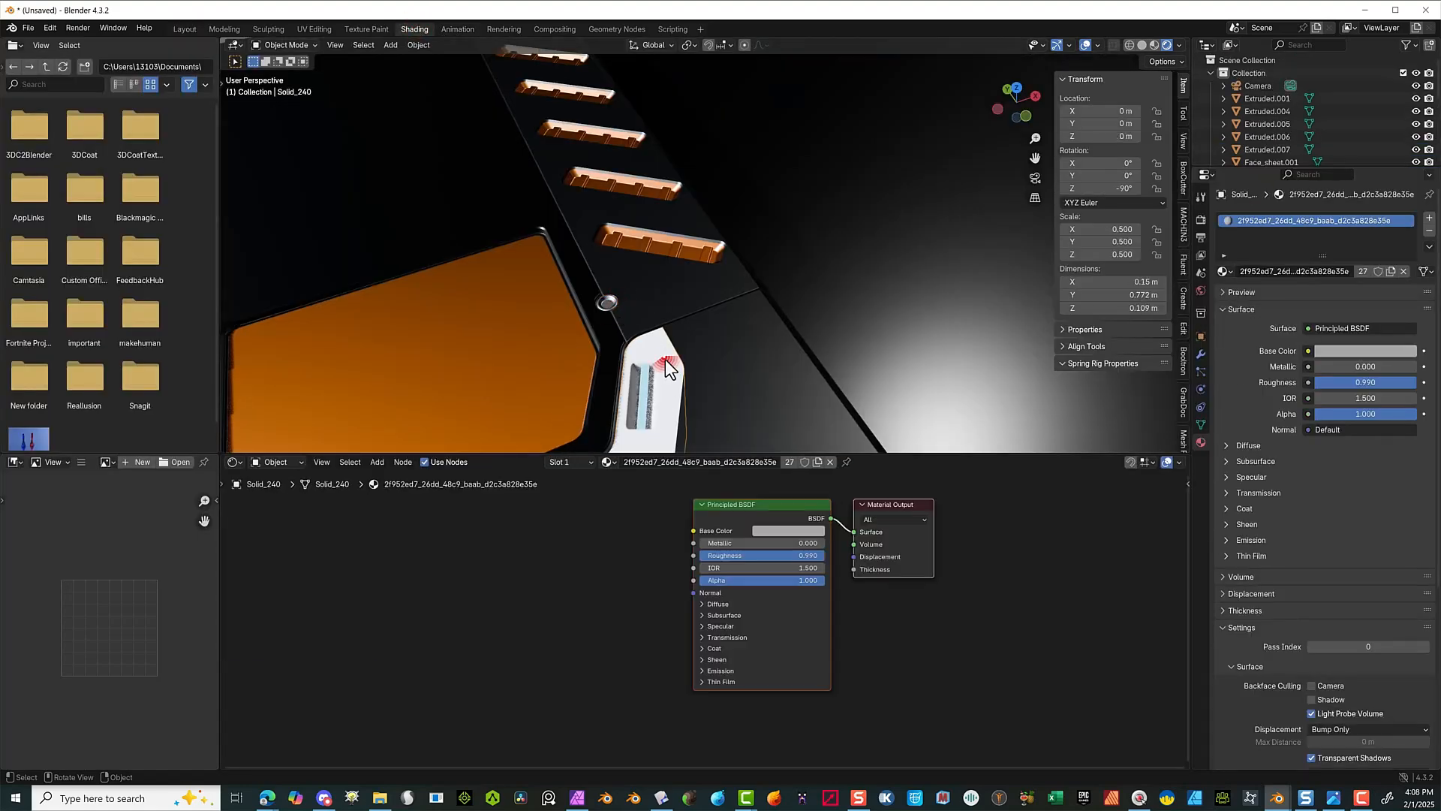
{"action": "left_click", "coordinate": [614, 462]}
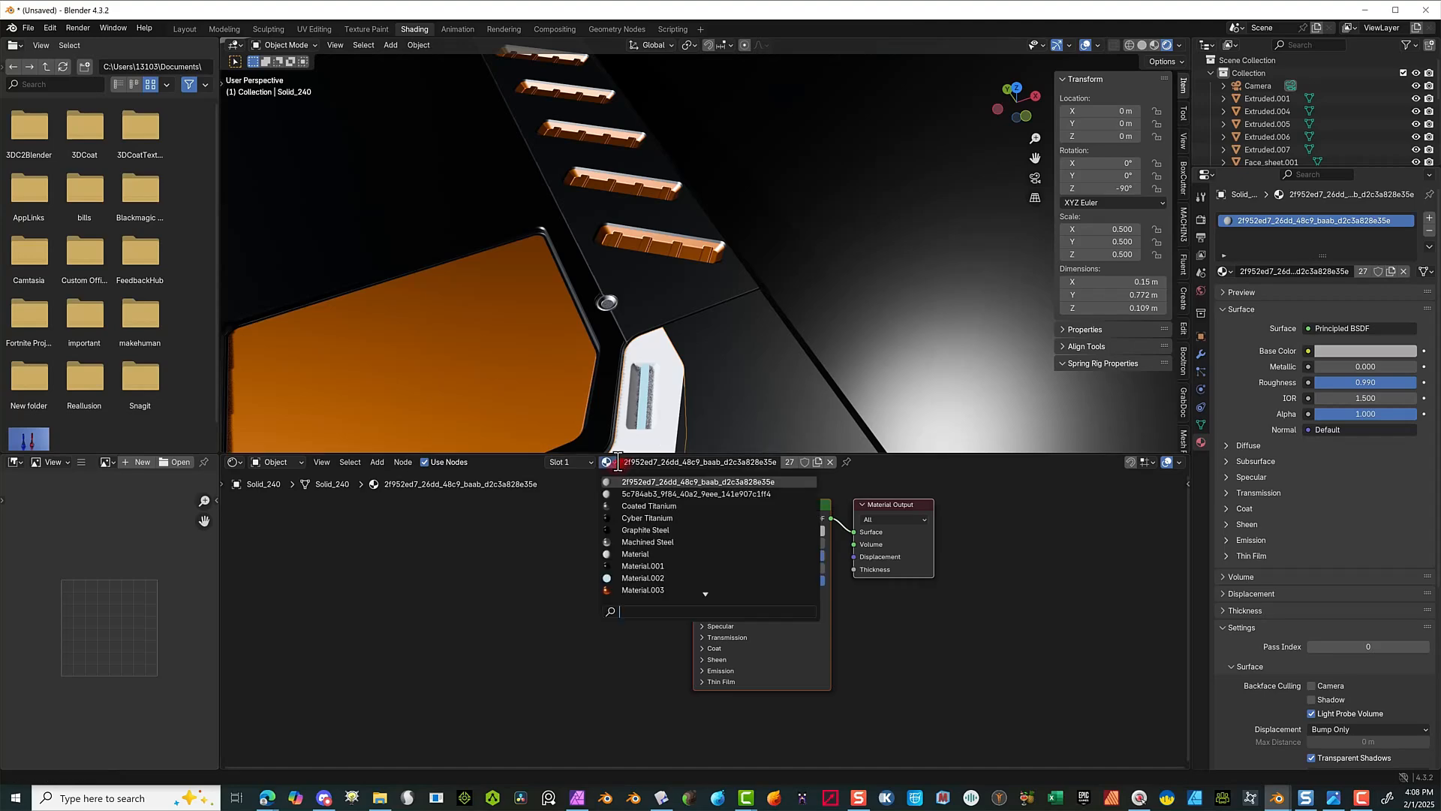
{"action": "left_click", "coordinate": [648, 506]}
{"action": "scroll", "coordinate": [659, 326], "scroll_direction": "down", "scroll_amount": 6}
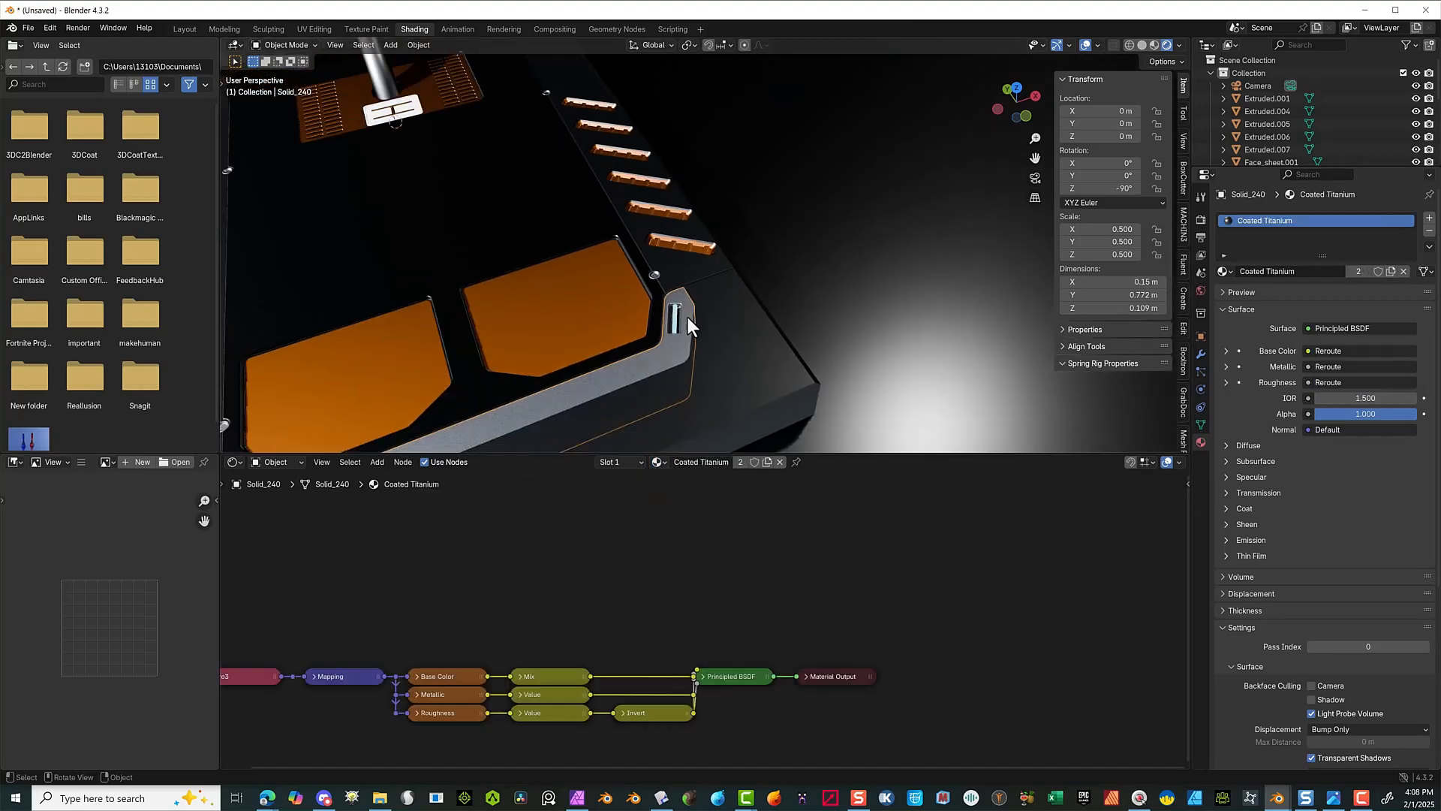
{"action": "left_click", "coordinate": [822, 240]}
{"action": "middle_click_drag", "start_coordinate": [676, 120], "coordinate": [772, 134]}
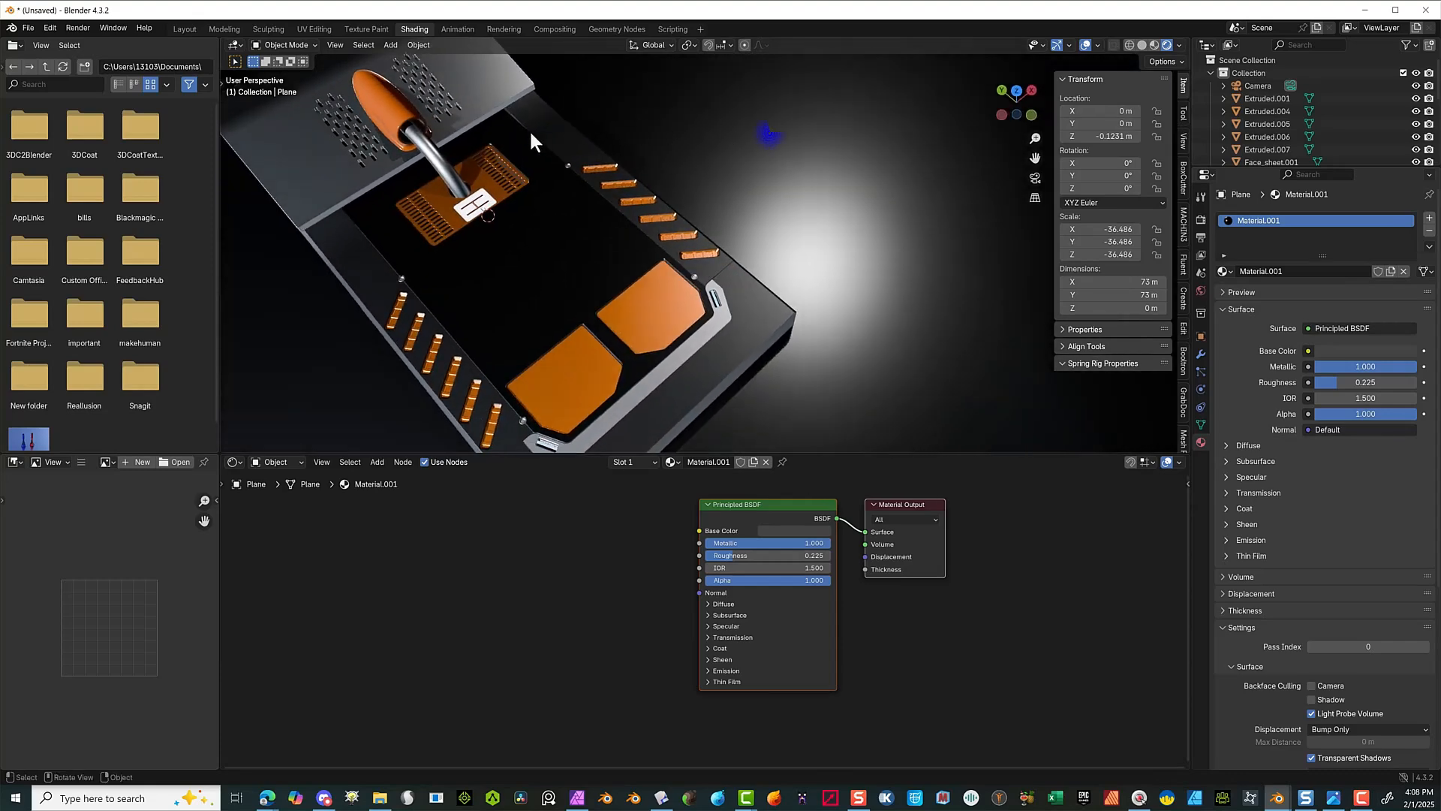
- Assign the existing Coated Titanium to the small white plate around the H-shaped inset
{"action": "scroll", "coordinate": [260, 188], "scroll_direction": "up", "scroll_amount": 4}
{"action": "left_click", "coordinate": [330, 162]}
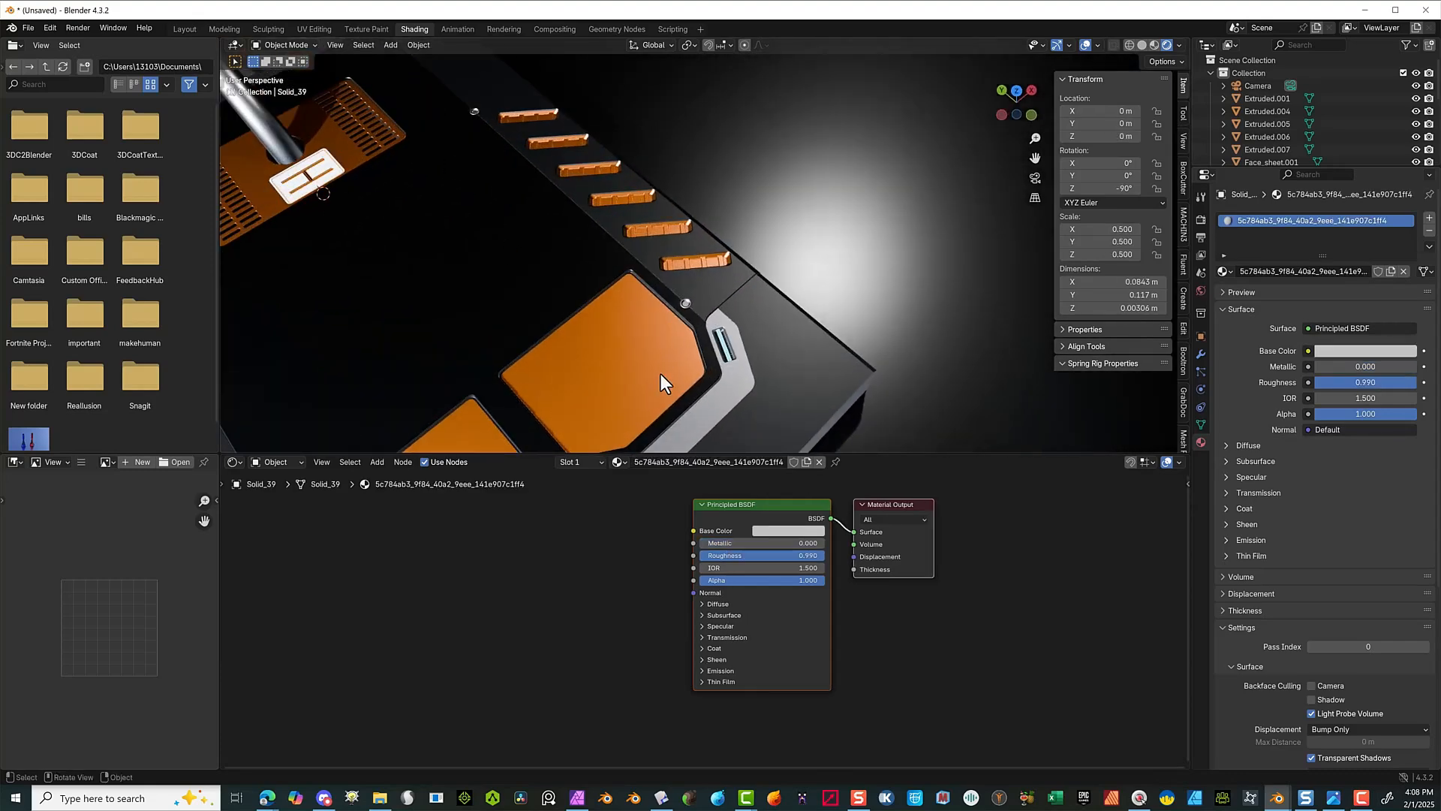
{"action": "left_click", "coordinate": [624, 462]}
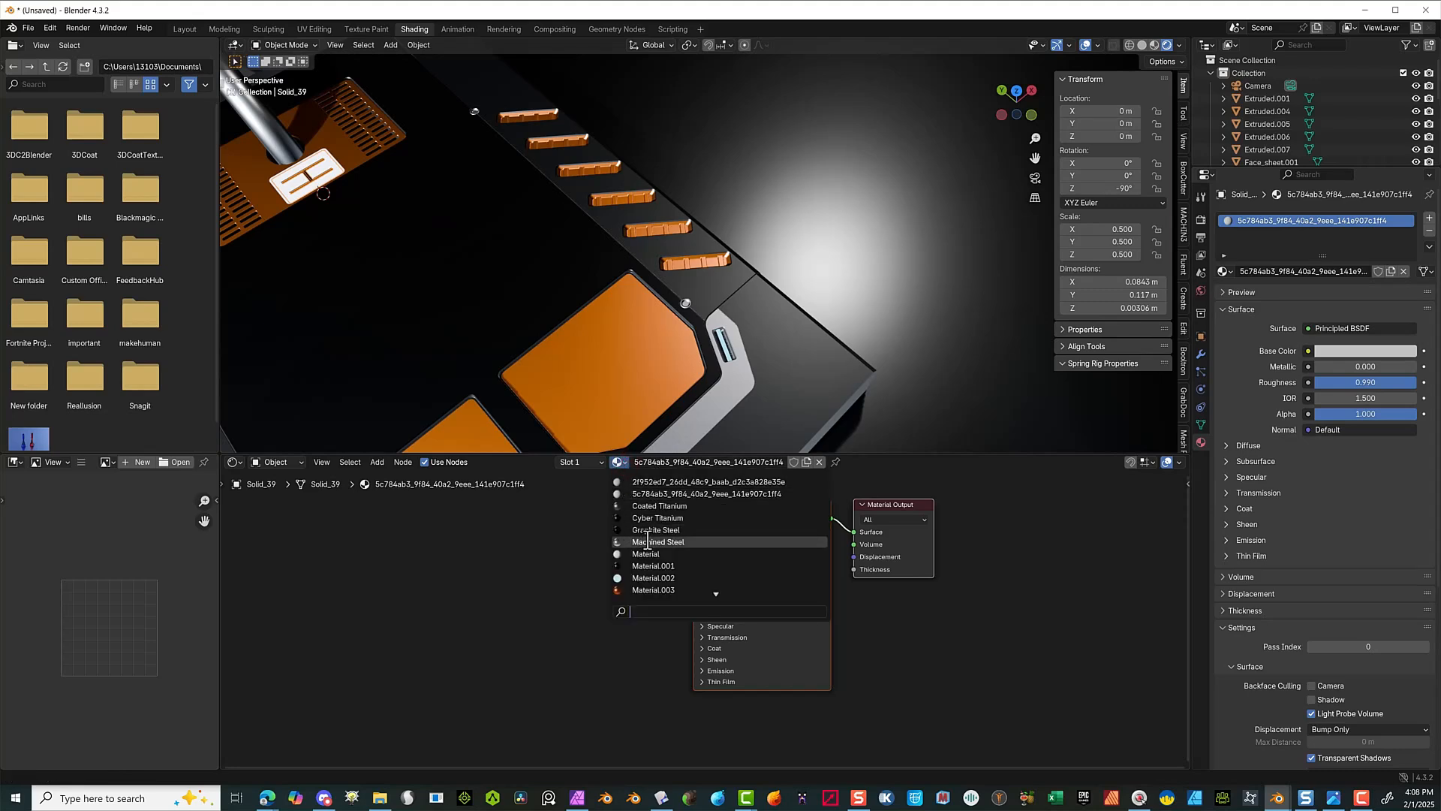
{"action": "left_click", "coordinate": [665, 506]}
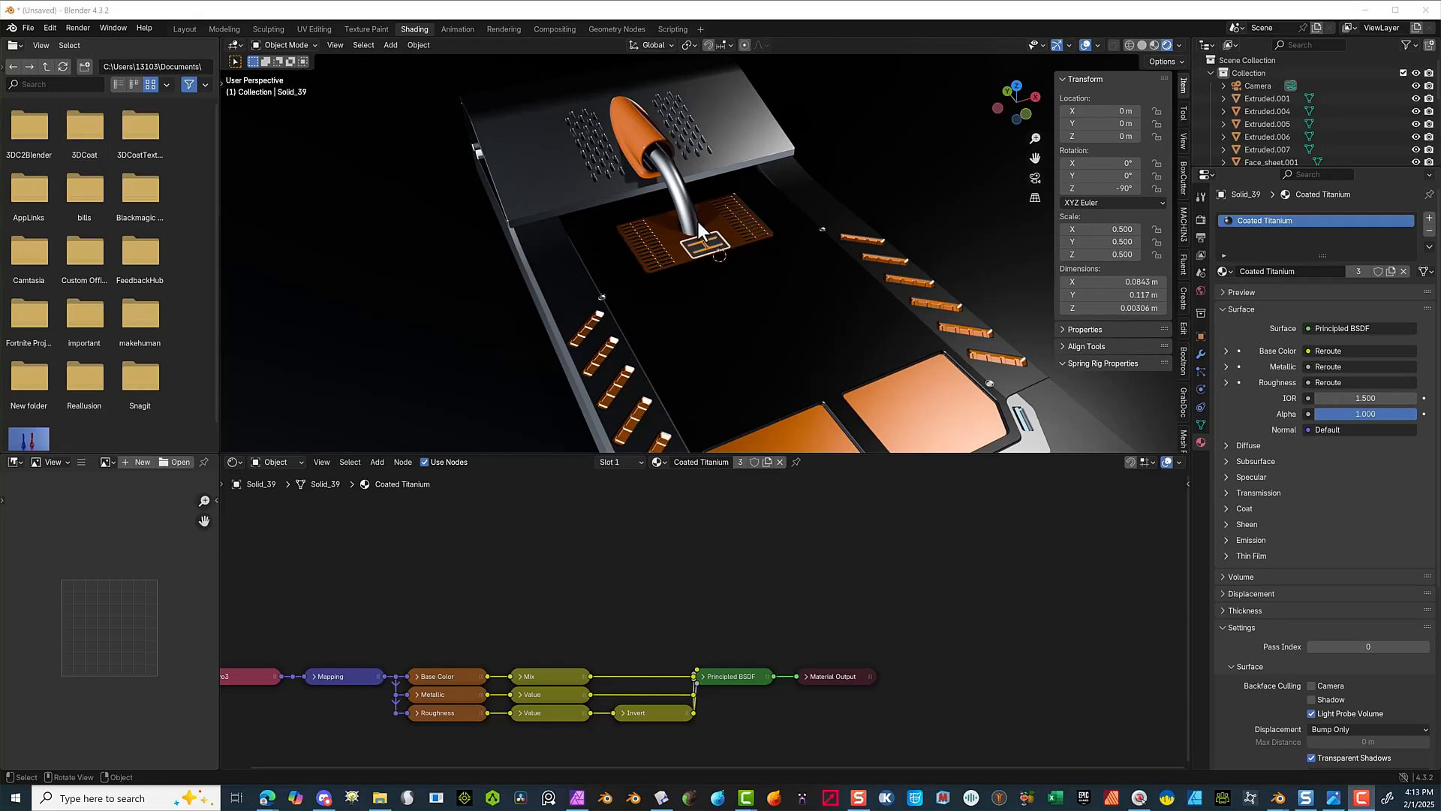
- Enter Edit Mode on the orange slotted plate and select all linked faces of its solid middle section
{"action": "scroll", "coordinate": [800, 194], "scroll_direction": "up", "scroll_amount": 12}
{"action": "scroll", "coordinate": [527, 250], "scroll_direction": "down", "scroll_amount": 2}
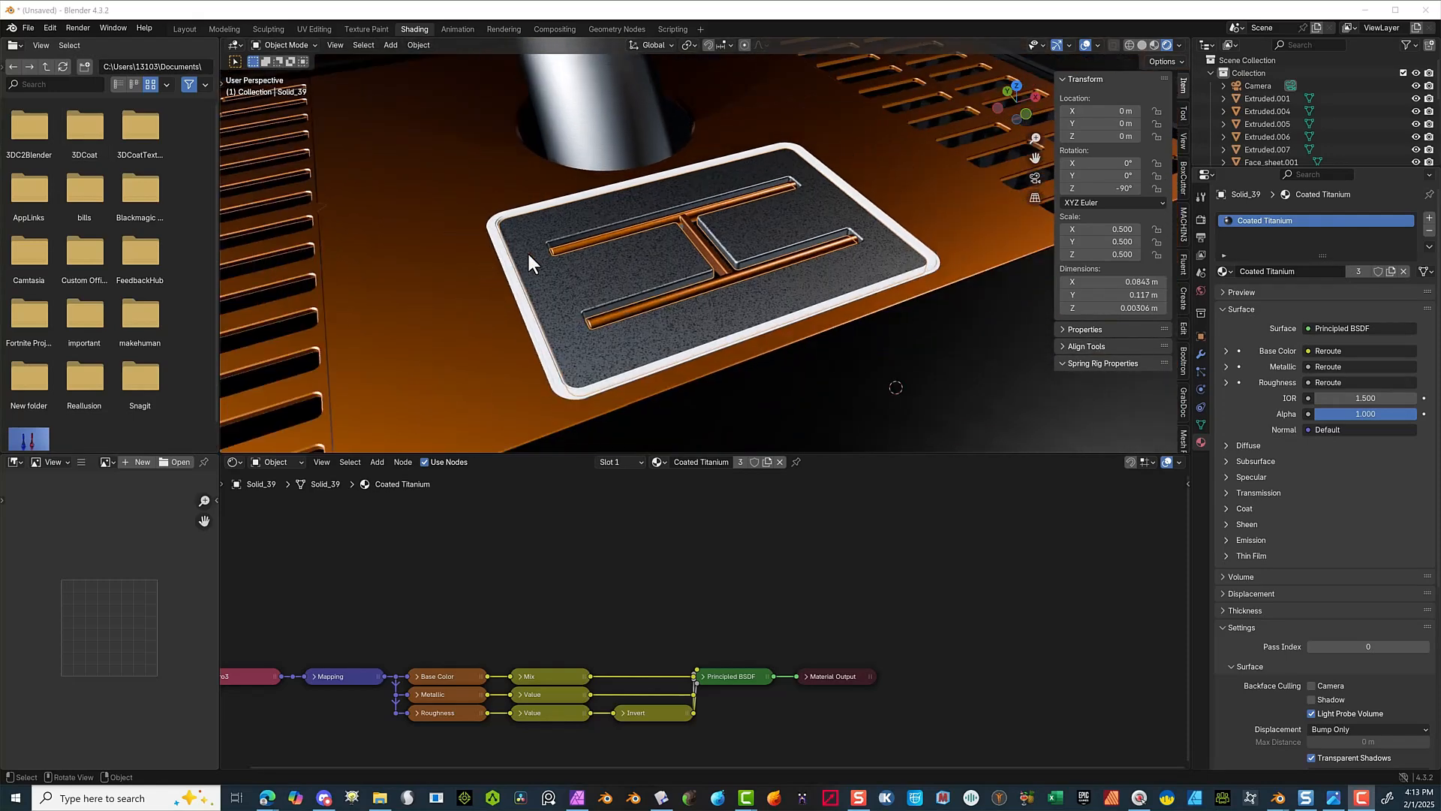
{"action": "left_click", "coordinate": [423, 256]}
{"action": "scroll", "coordinate": [491, 183], "scroll_direction": "down", "scroll_amount": 2}
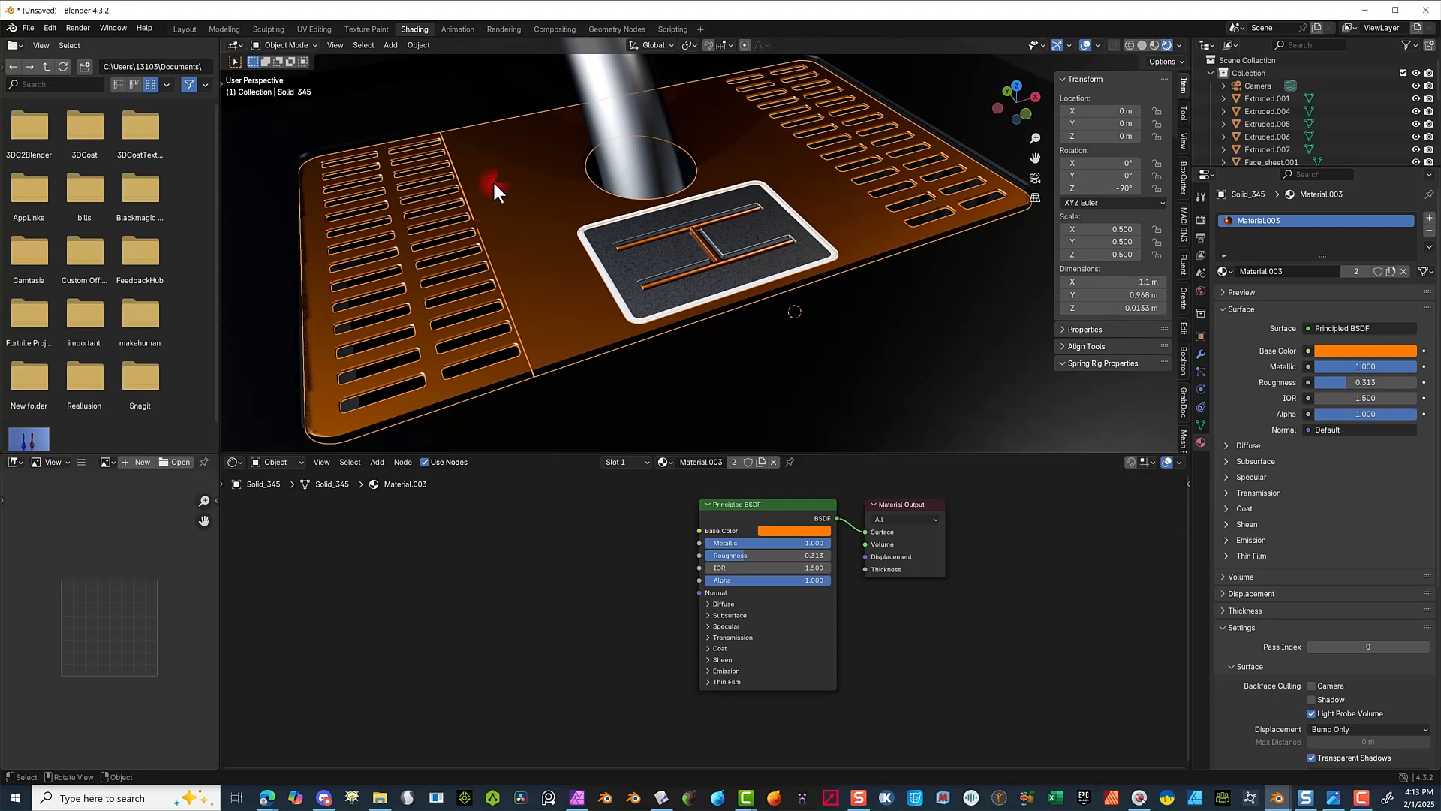
{"action": "left_click", "coordinate": [282, 46]}
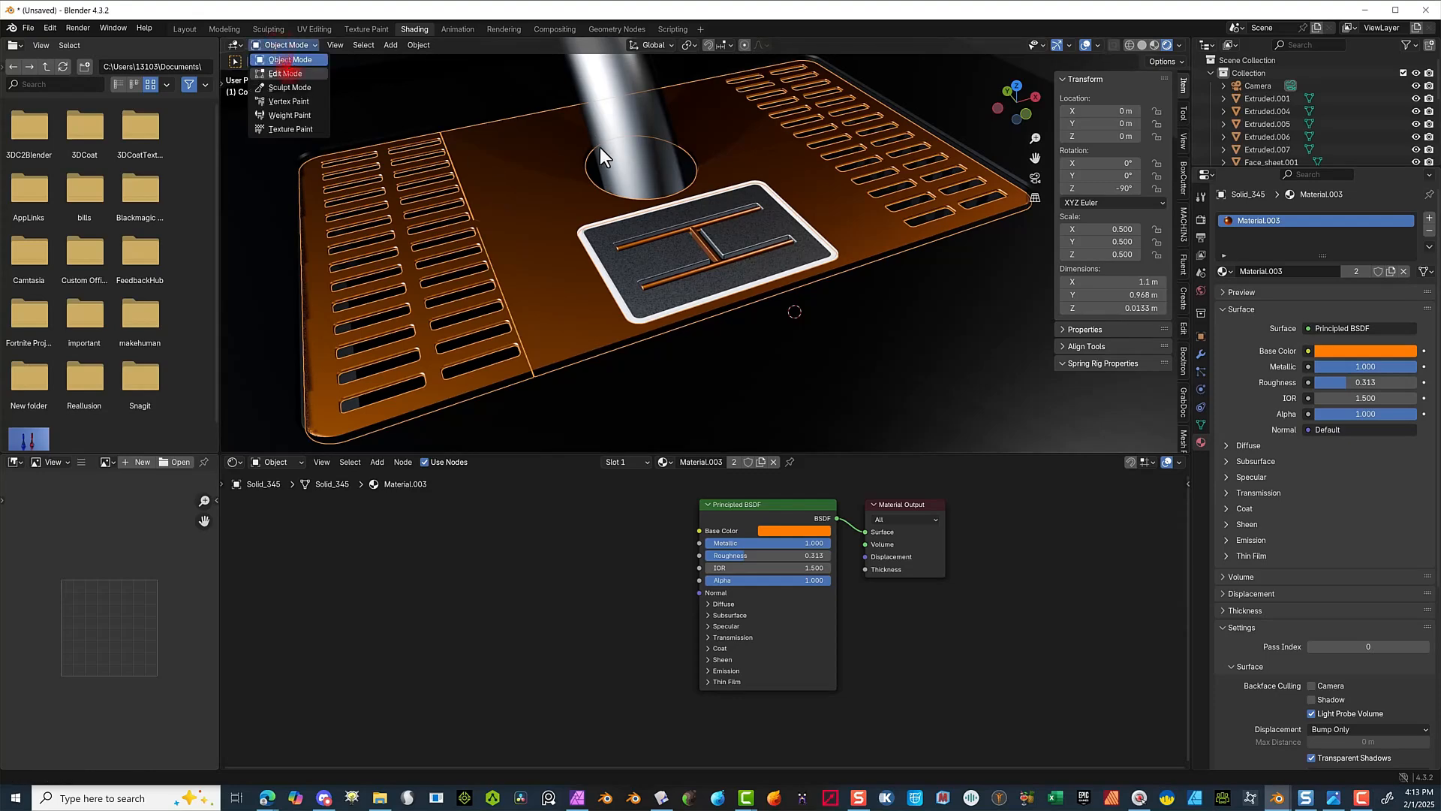
{"action": "left_click", "coordinate": [285, 73]}
{"action": "key", "text": "b"}
{"action": "left_click_drag", "start_coordinate": [535, 218], "coordinate": [531, 219]}
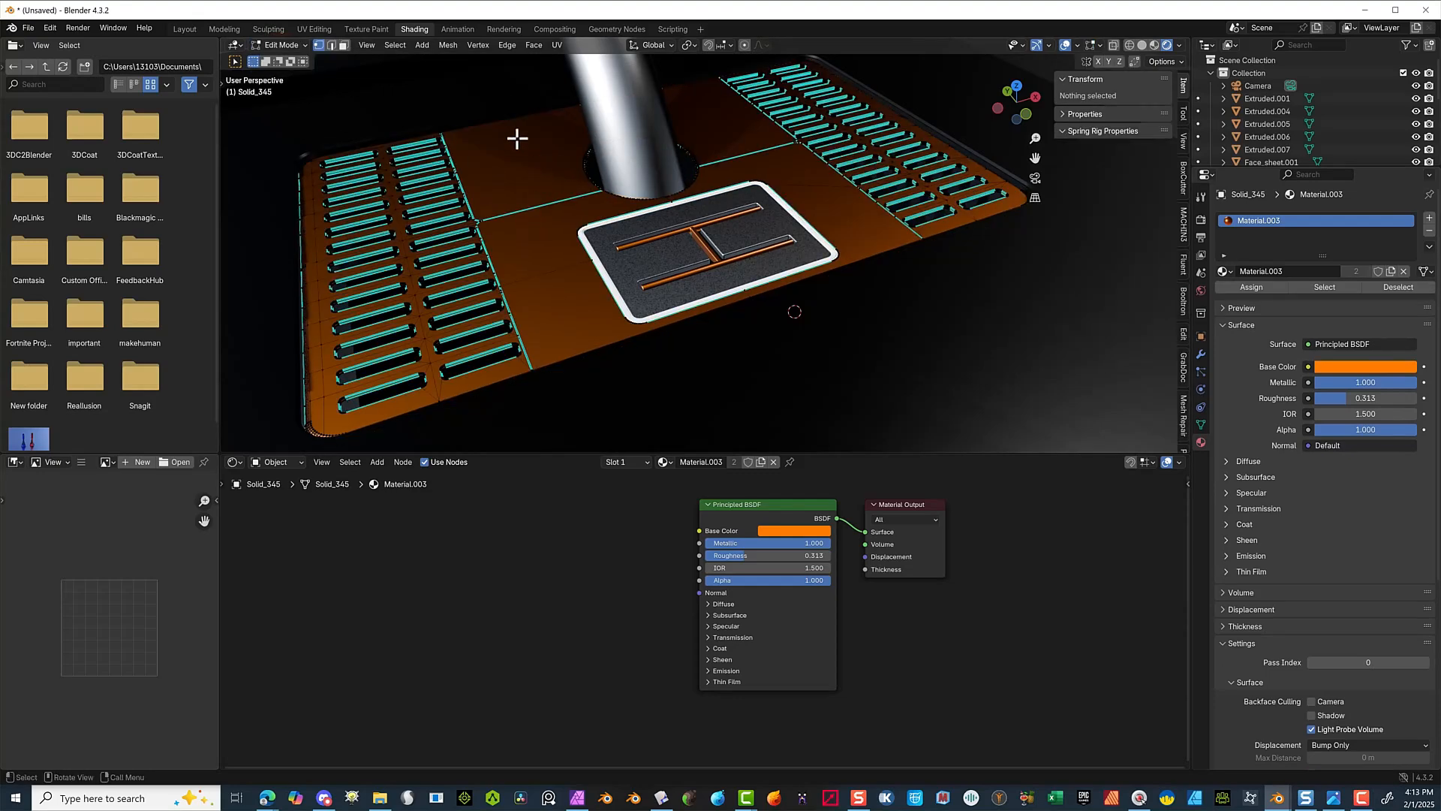
{"action": "left_click_drag", "start_coordinate": [549, 159], "coordinate": [524, 232]}
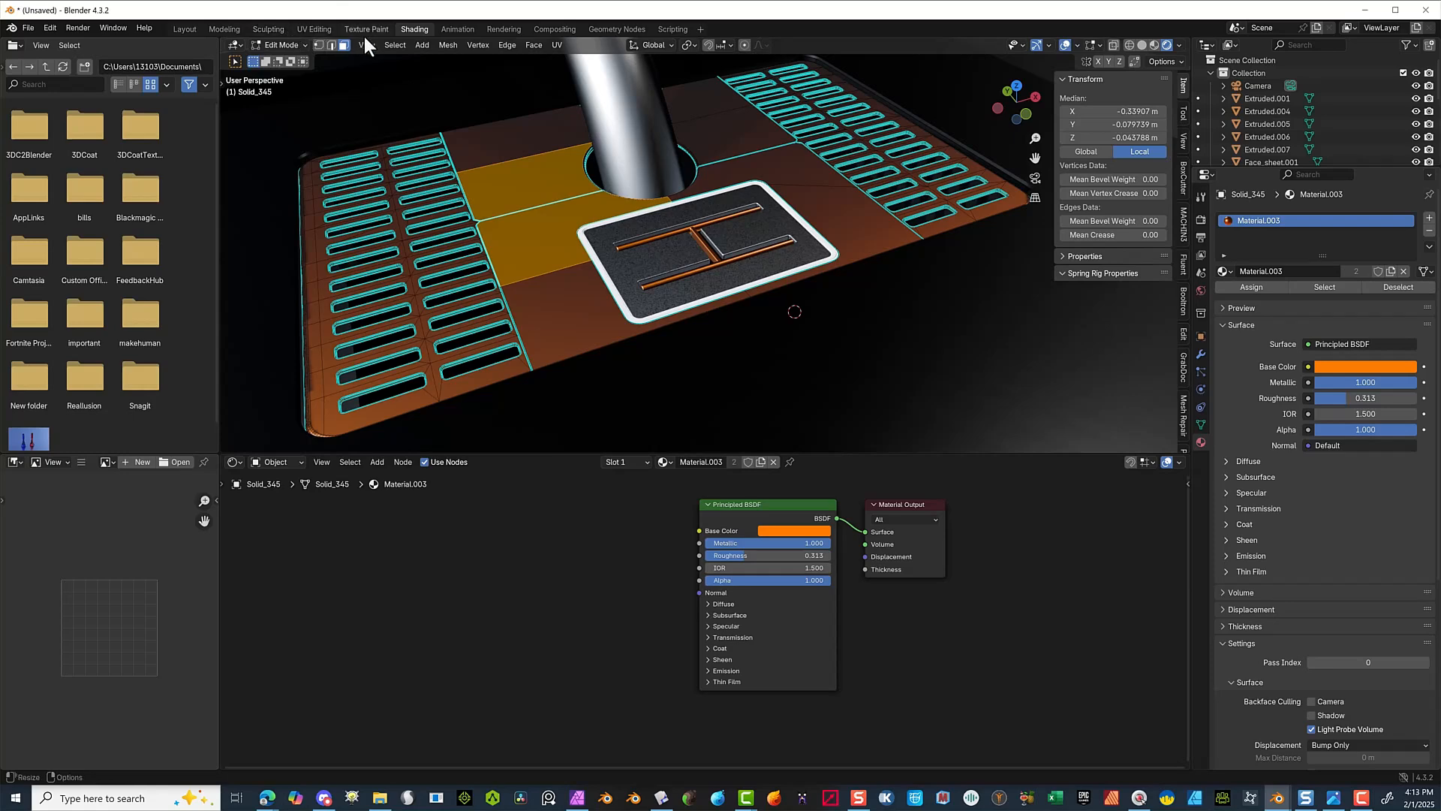
{"action": "left_click", "coordinate": [394, 45]}
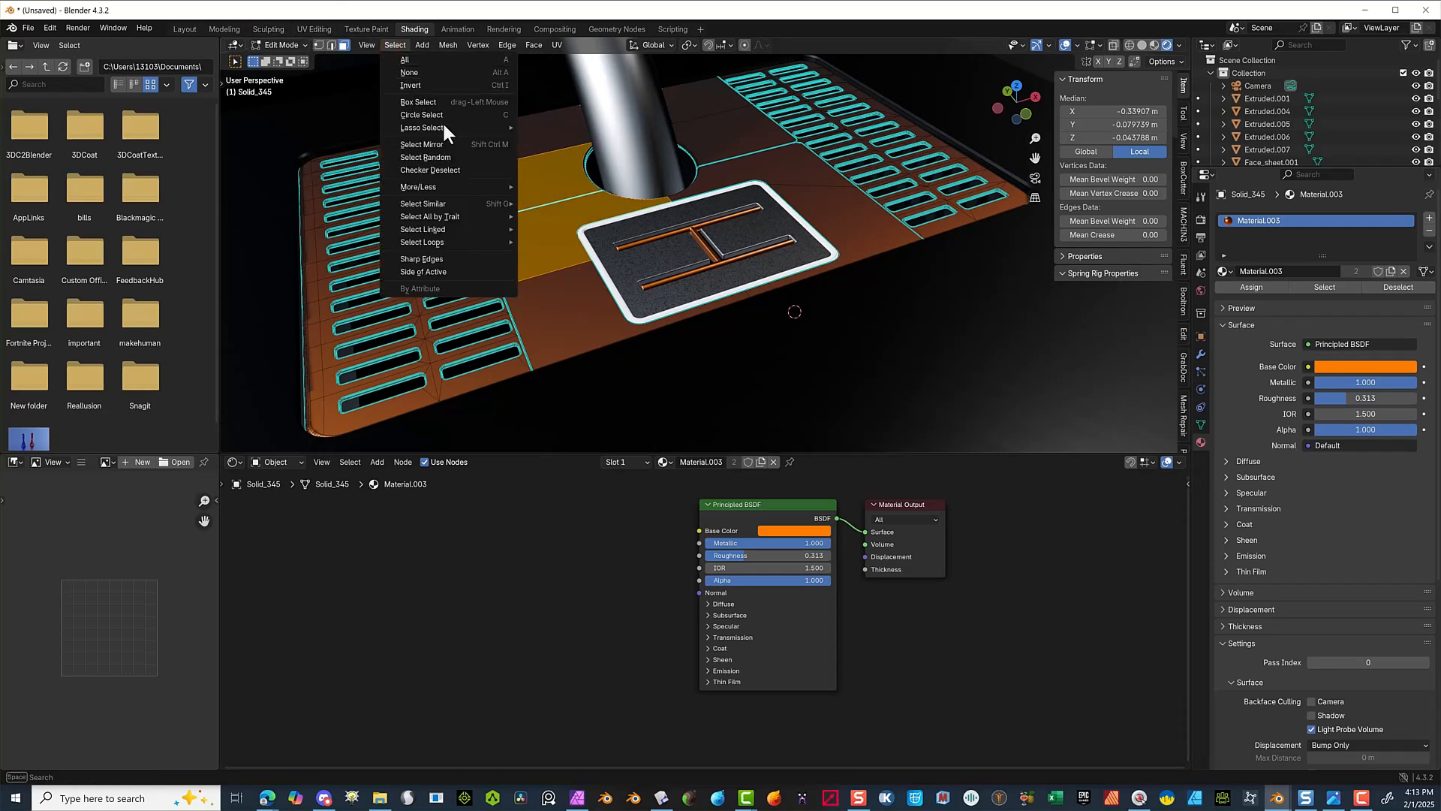
{"action": "mouse_move", "coordinate": [466, 241]}
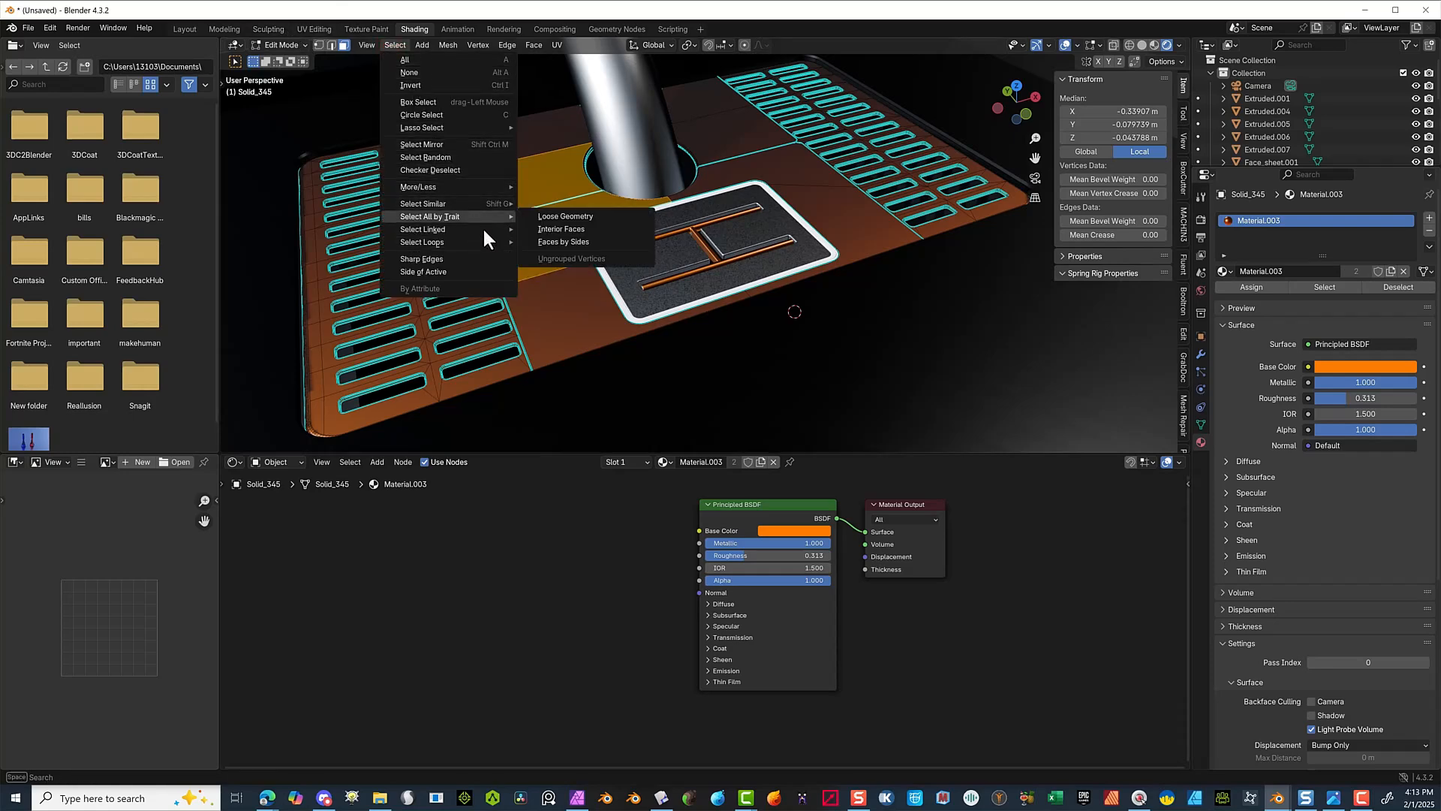
{"action": "left_click", "coordinate": [536, 228]}
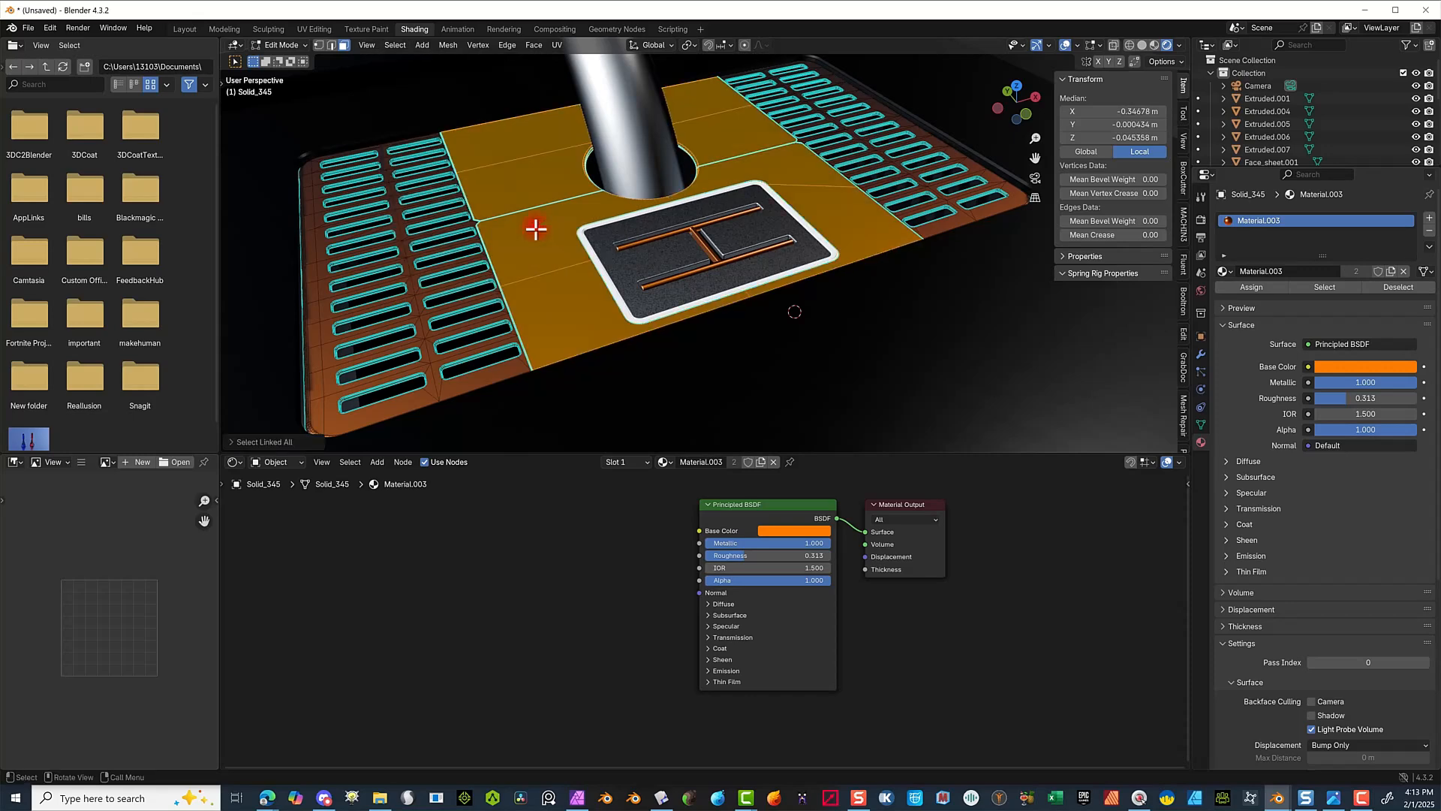
- Separate the selected middle section into its own object and return to Object Mode
{"action": "left_click", "coordinate": [448, 45]}
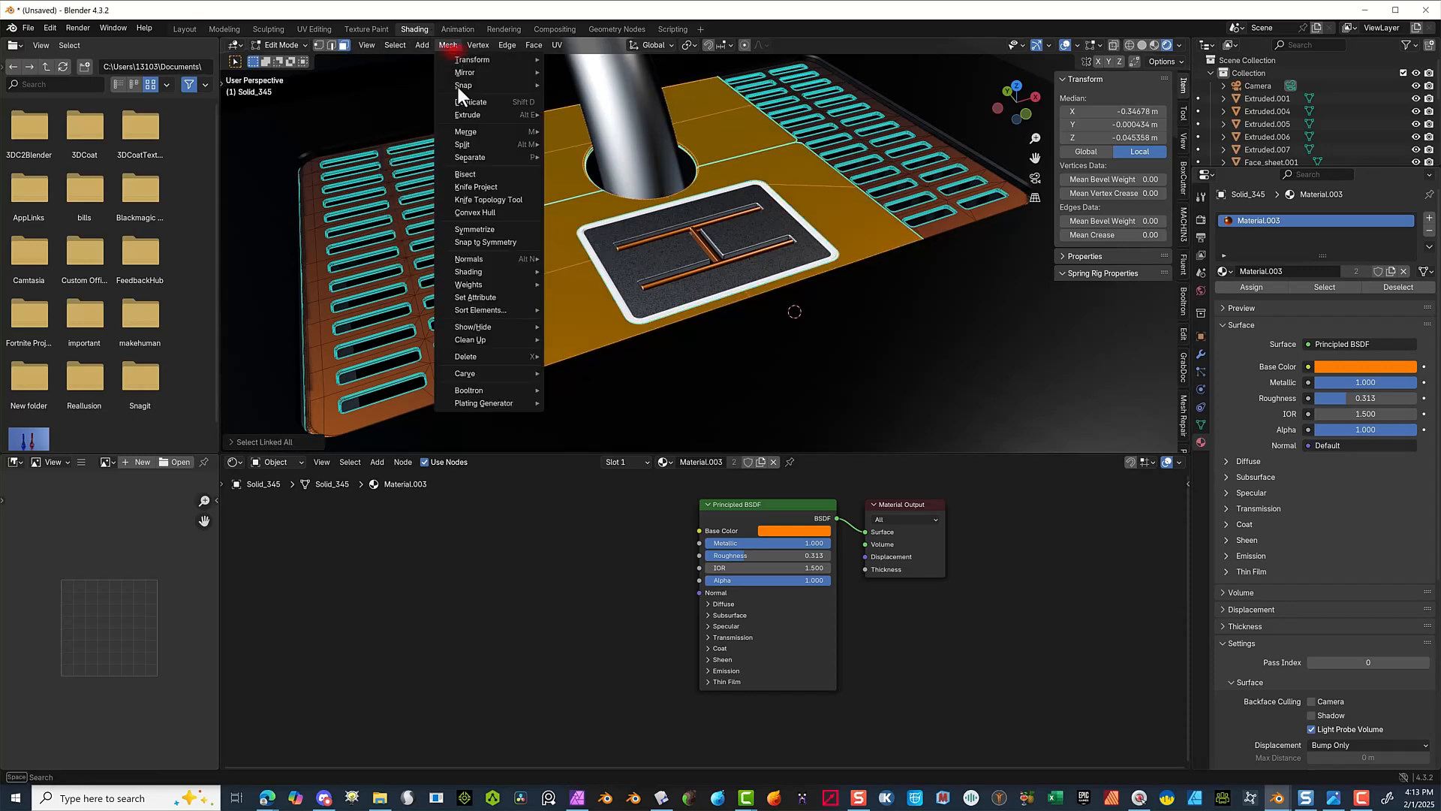
{"action": "mouse_move", "coordinate": [499, 158]}
{"action": "left_click", "coordinate": [585, 159]}
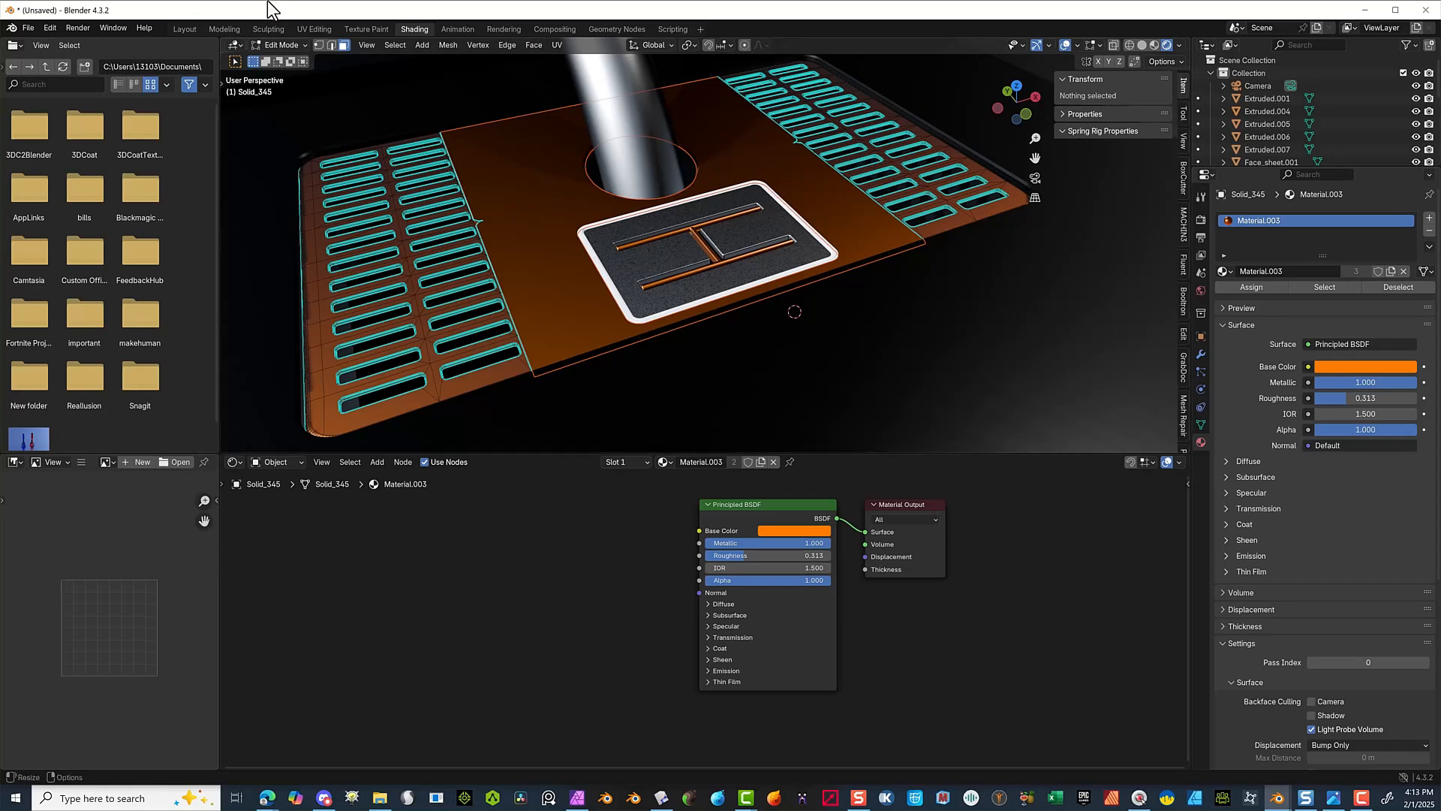
{"action": "left_click", "coordinate": [289, 45]}
{"action": "left_click", "coordinate": [290, 60]}
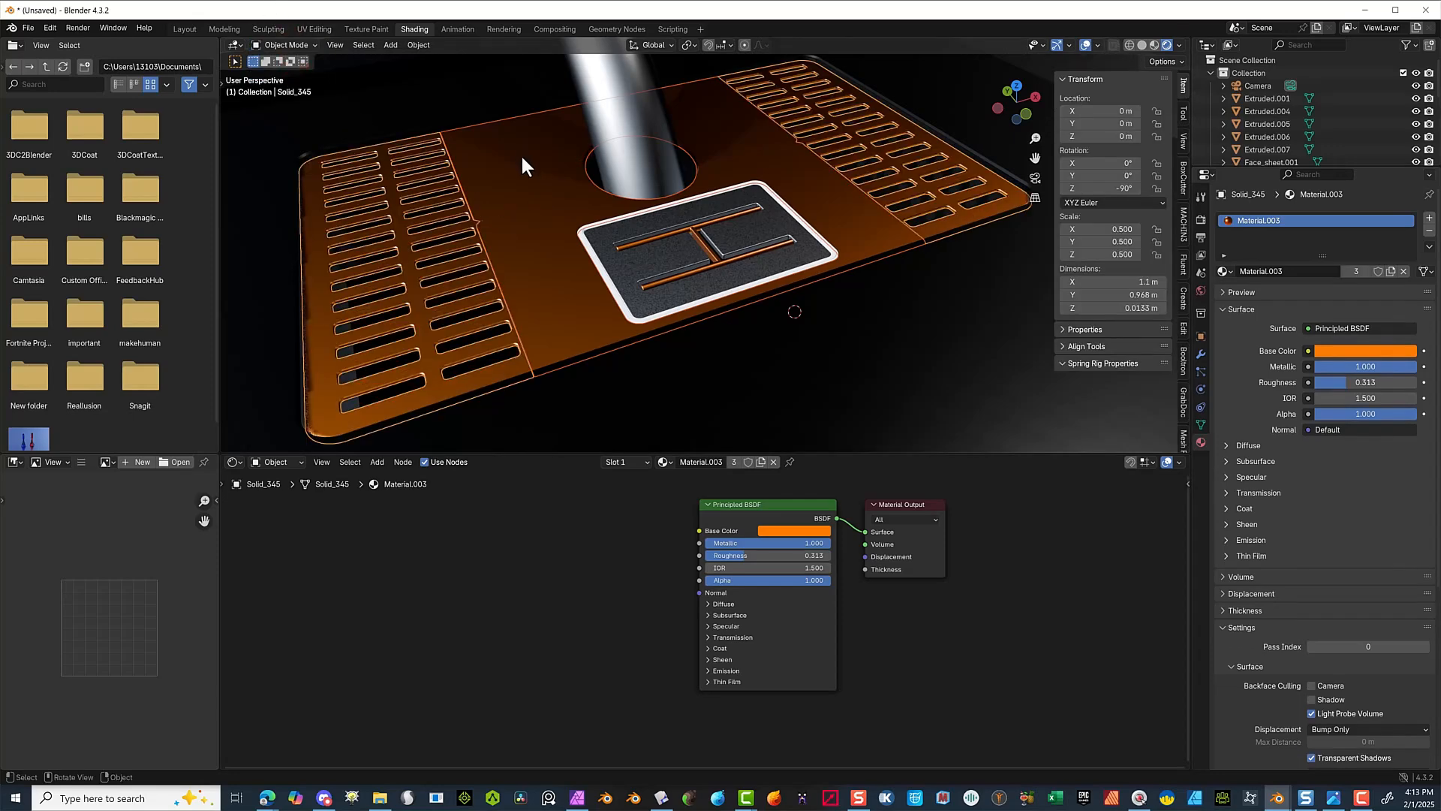
- Remove Material.003 from the separated middle section and assign it Polished Aluminium.001, the material of the raised perforated panel
{"action": "left_click", "coordinate": [529, 214]}
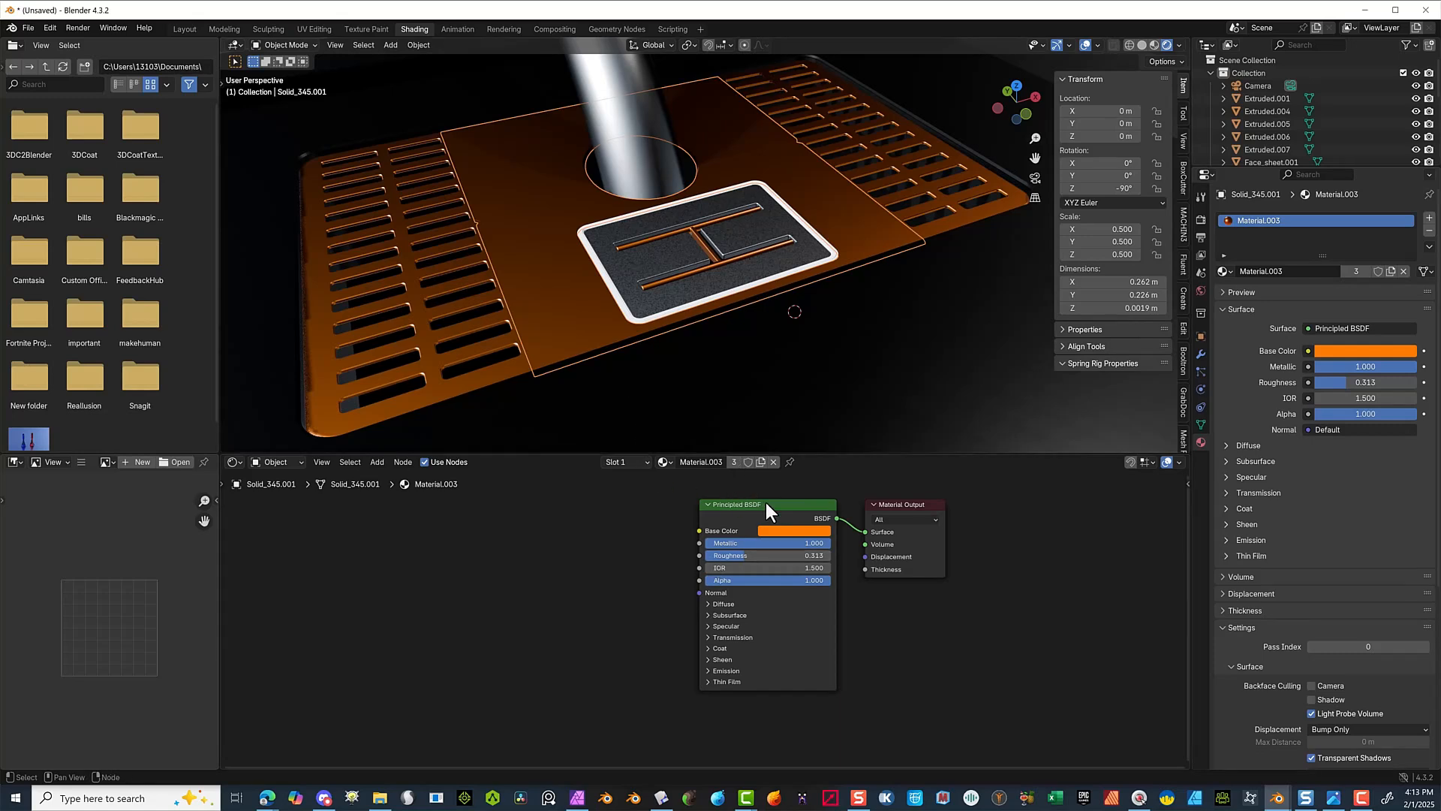
{"action": "left_click", "coordinate": [773, 462]}
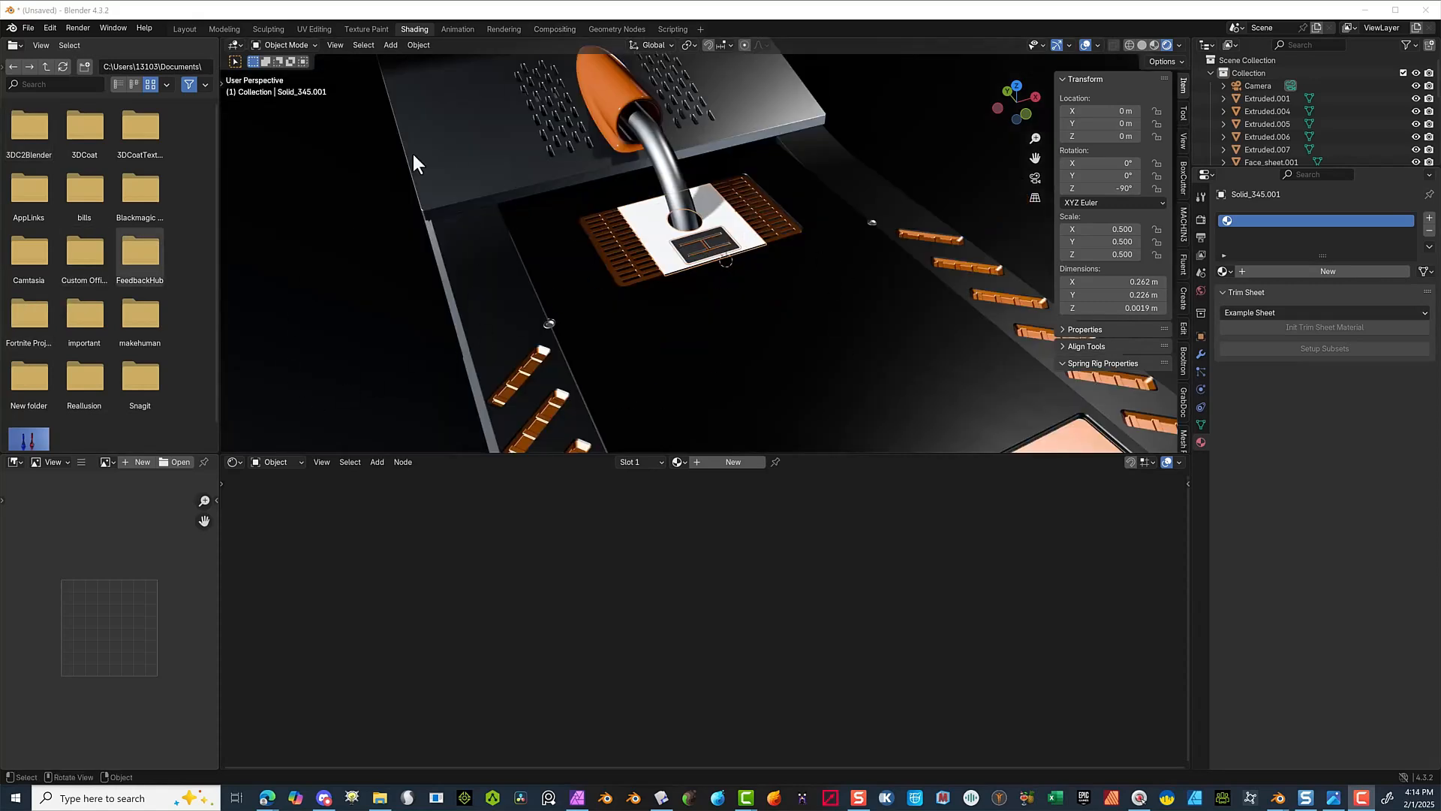
{"action": "left_click", "coordinate": [492, 147]}
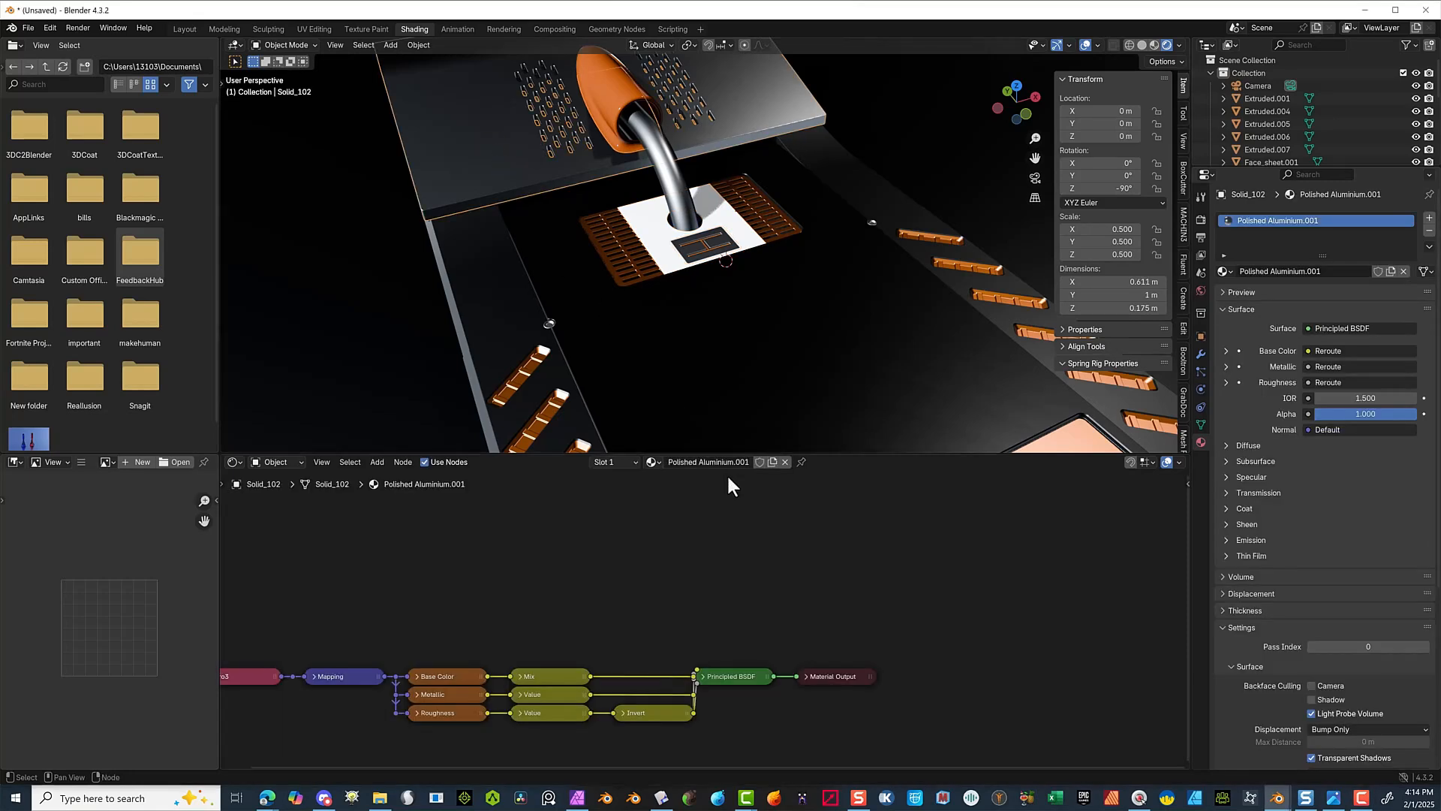
{"action": "left_click", "coordinate": [658, 231]}
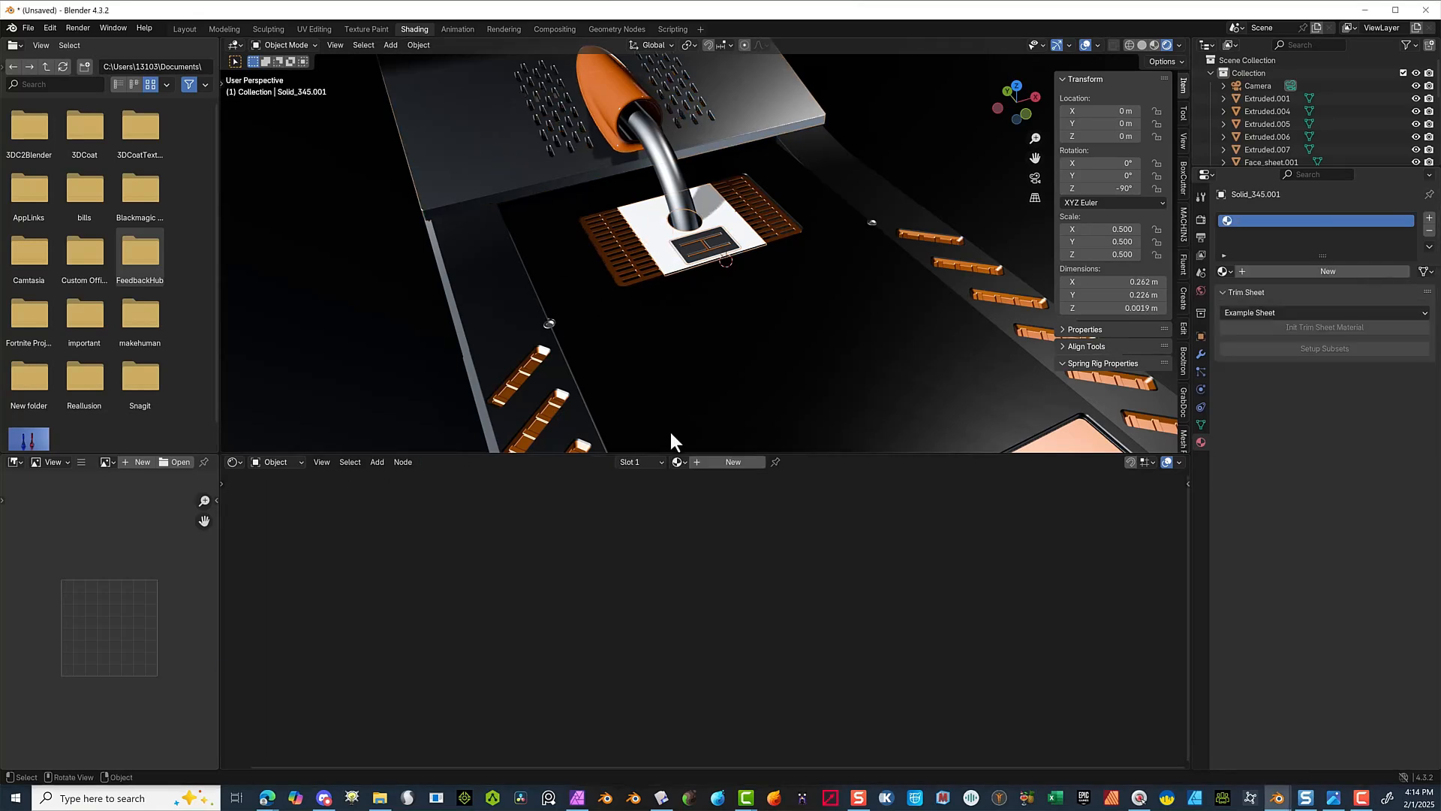
{"action": "left_click", "coordinate": [686, 463]}
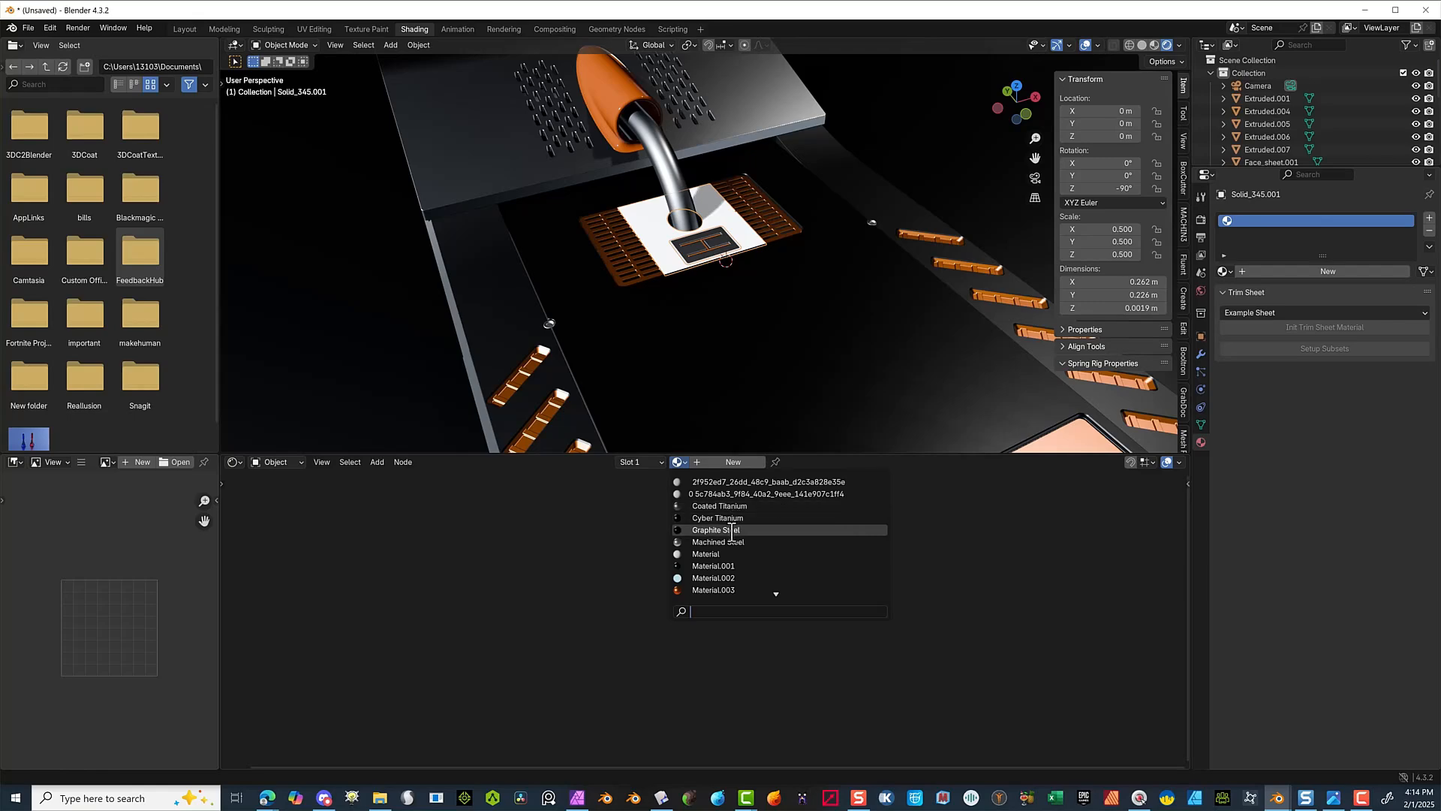
{"action": "scroll", "coordinate": [724, 567], "scroll_direction": "down", "scroll_amount": 2}
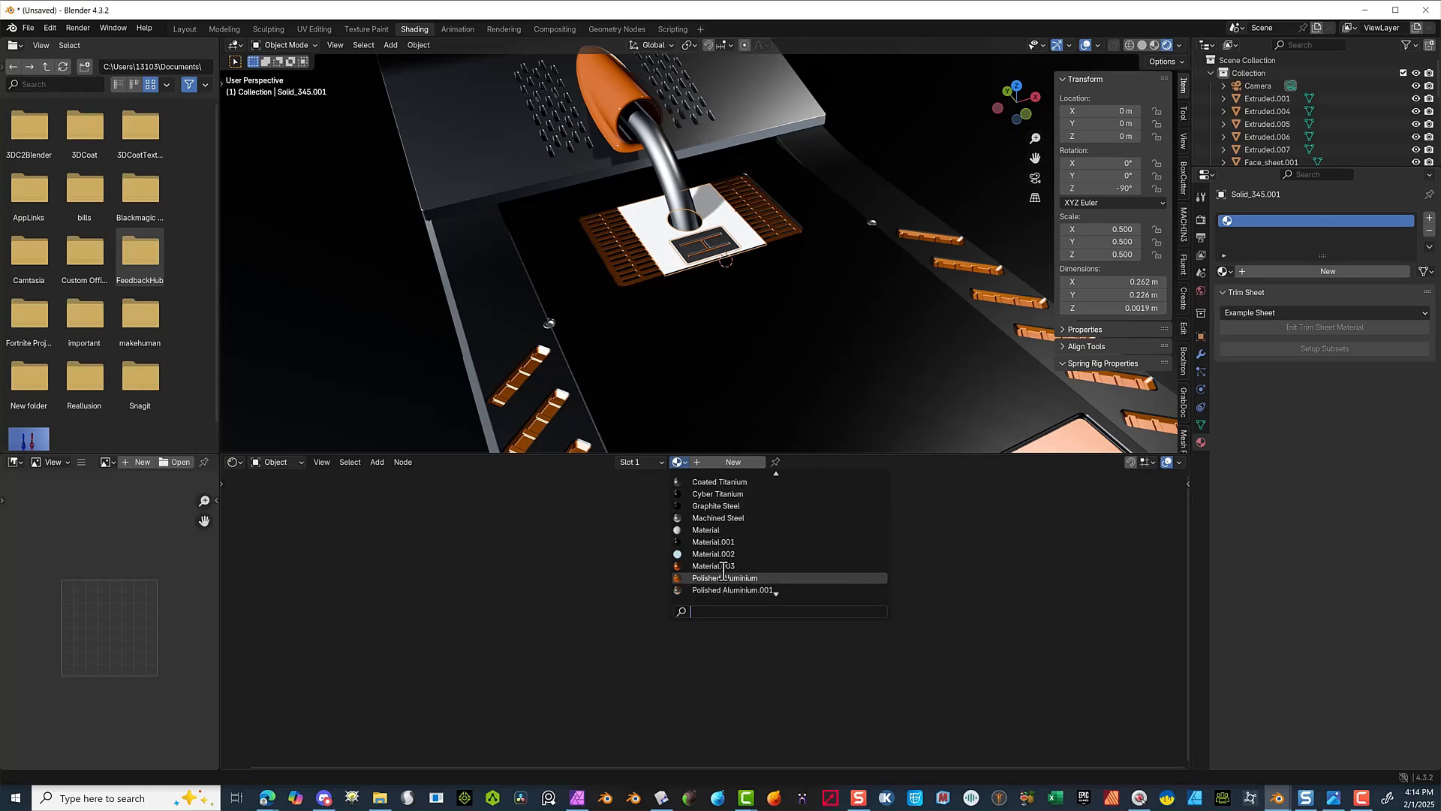
{"action": "left_click", "coordinate": [733, 590]}
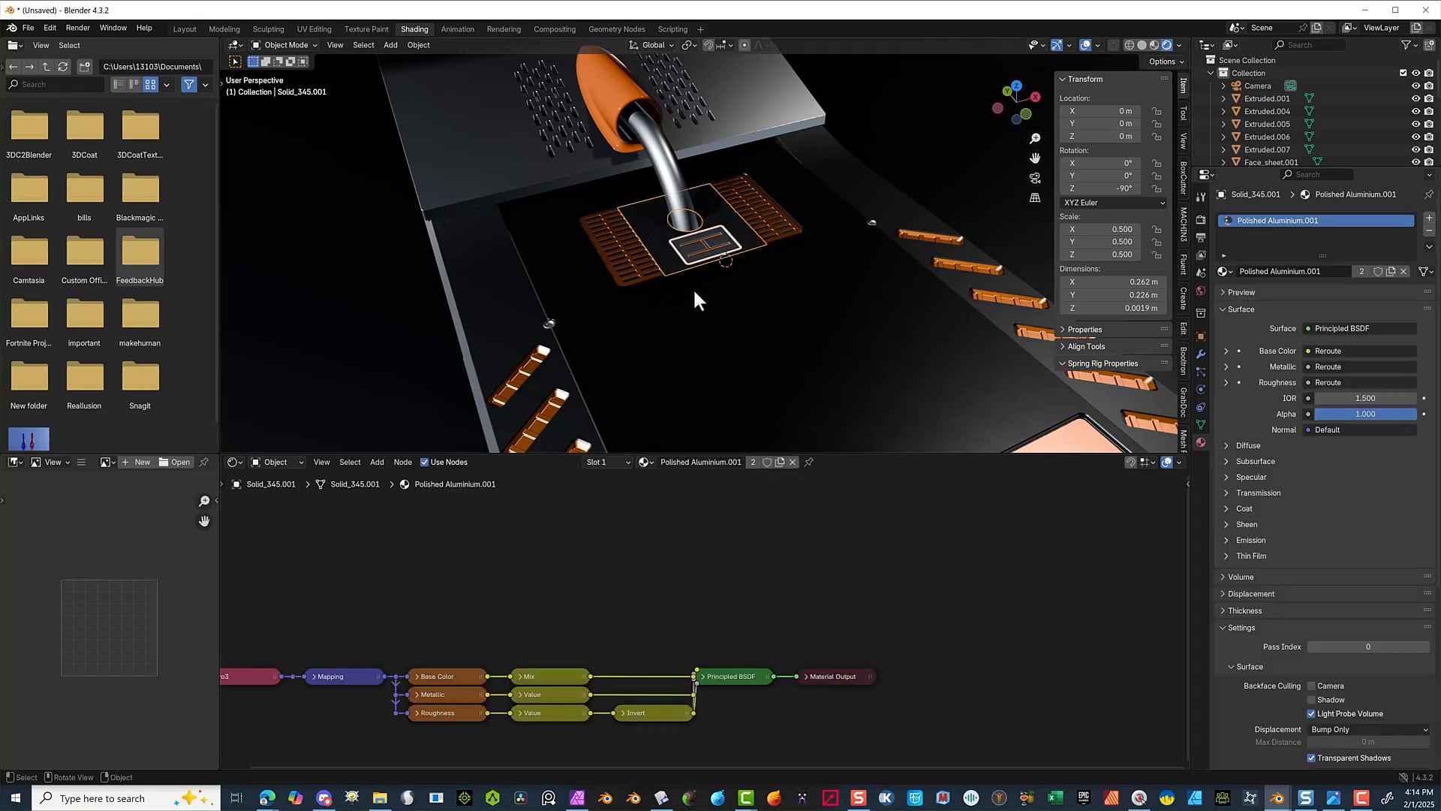
{"action": "scroll", "coordinate": [692, 251], "scroll_direction": "up", "scroll_amount": 2}
{"action": "middle_click_drag", "start_coordinate": [665, 258], "coordinate": [703, 194]}
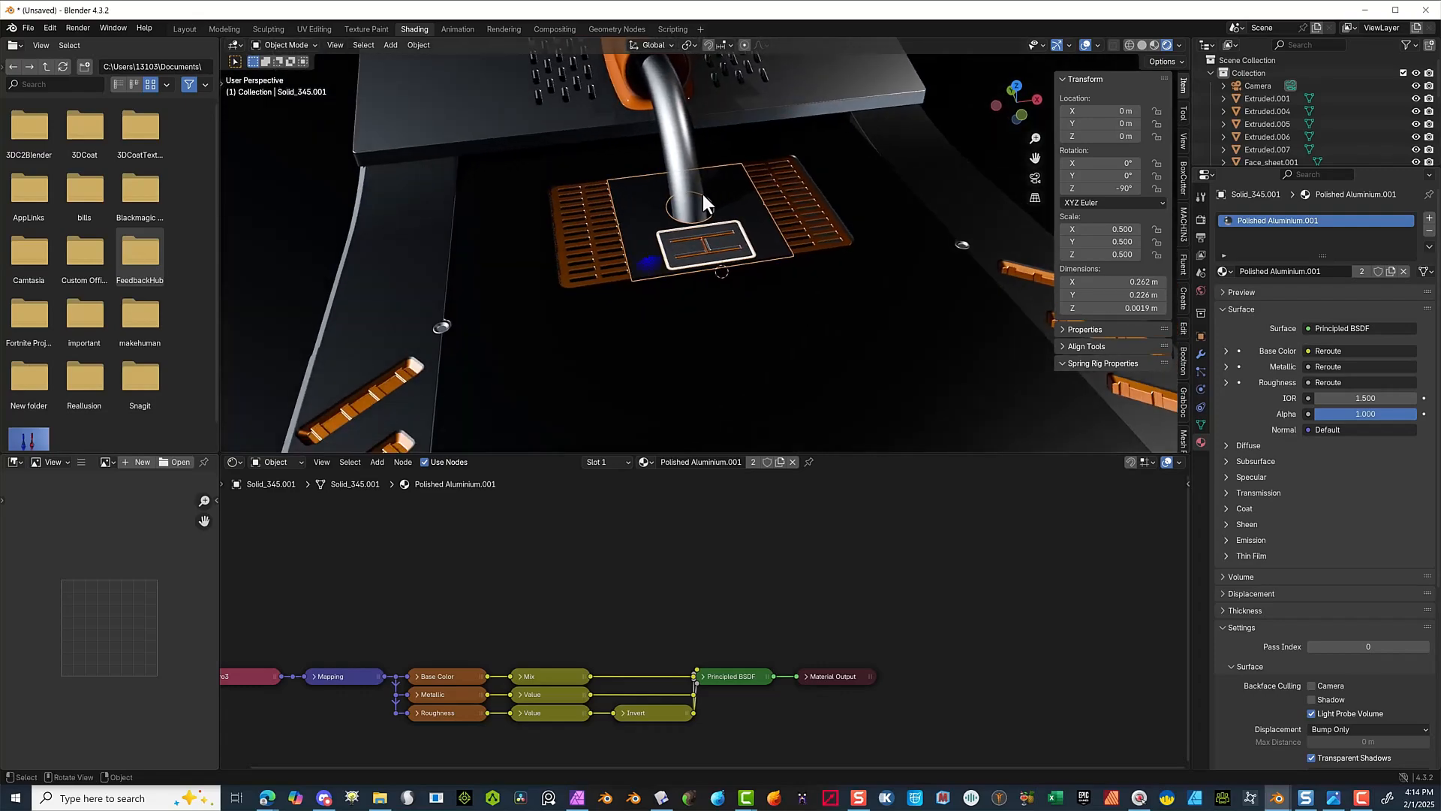
{"action": "left_click", "coordinate": [766, 185]}
- Select the small plate with the H-shaped inset and, in the Layout workspace, set its Coated Titanium texture scale to 8
{"action": "mouse_move", "coordinate": [731, 254]}
{"action": "middle_mouse_down"}
{"action": "mouse_move", "coordinate": [632, 260]}
{"action": "mouse_move", "coordinate": [600, 287]}
{"action": "mouse_move", "coordinate": [710, 288]}
{"action": "mouse_move", "coordinate": [749, 255]}
{"action": "mouse_move", "coordinate": [741, 284]}
{"action": "mouse_move", "coordinate": [750, 274]}
{"action": "middle_mouse_up"}
{"action": "scroll", "coordinate": [691, 215], "scroll_direction": "up", "scroll_amount": 5}
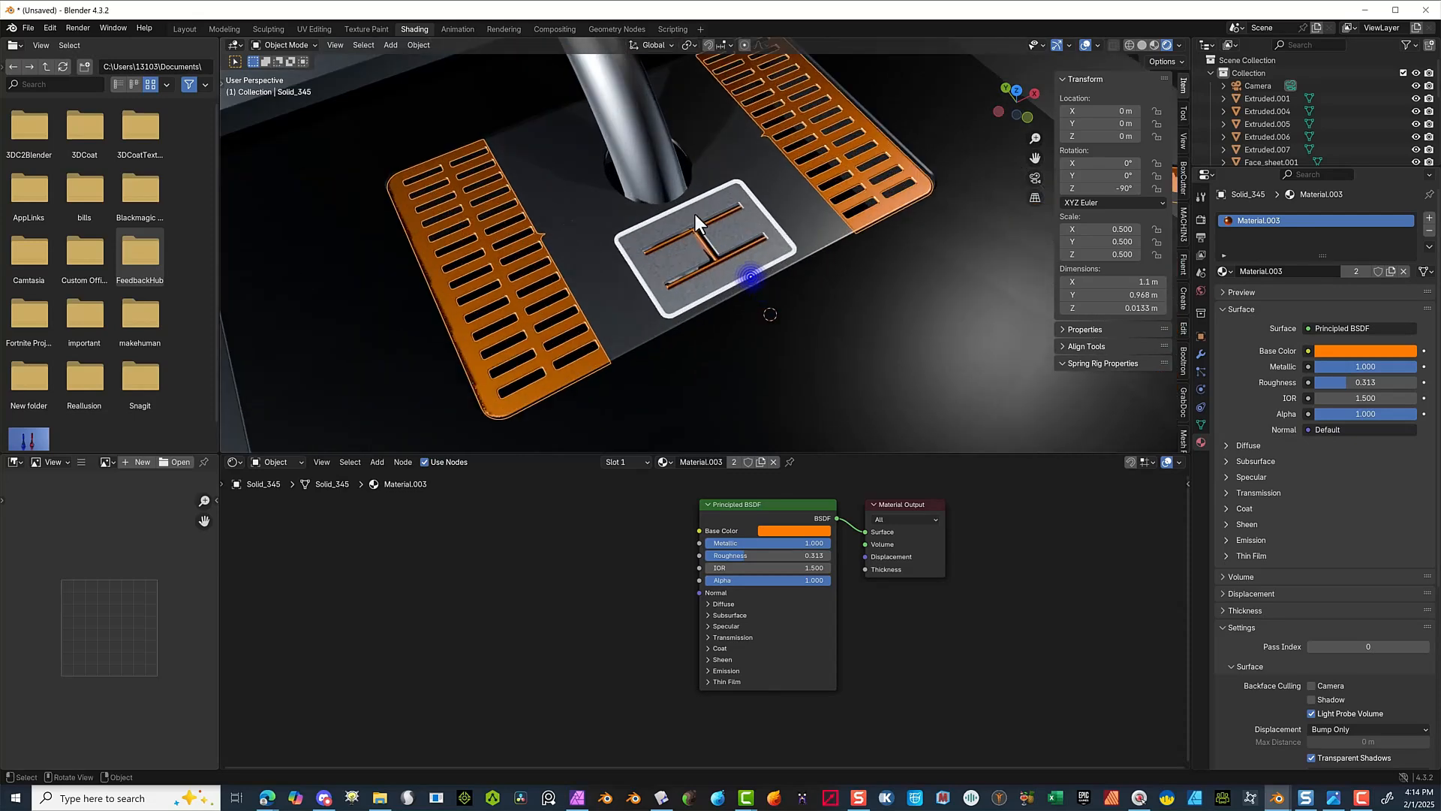
{"action": "middle_click_drag", "start_coordinate": [669, 208], "coordinate": [631, 272]}
{"action": "left_click", "coordinate": [628, 285]}
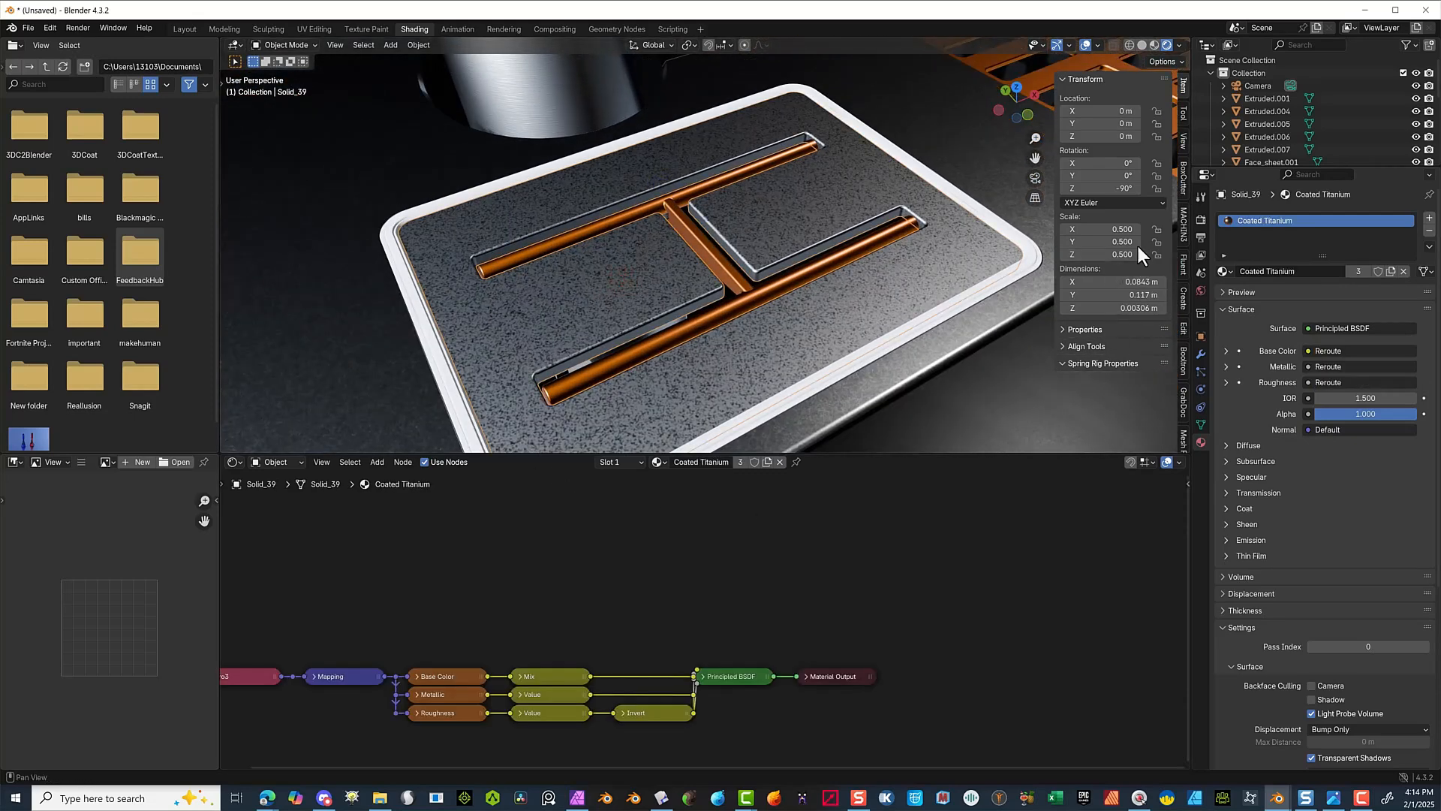
{"action": "left_click", "coordinate": [185, 29]}
{"action": "scroll", "coordinate": [661, 450], "scroll_direction": "up", "scroll_amount": 8}
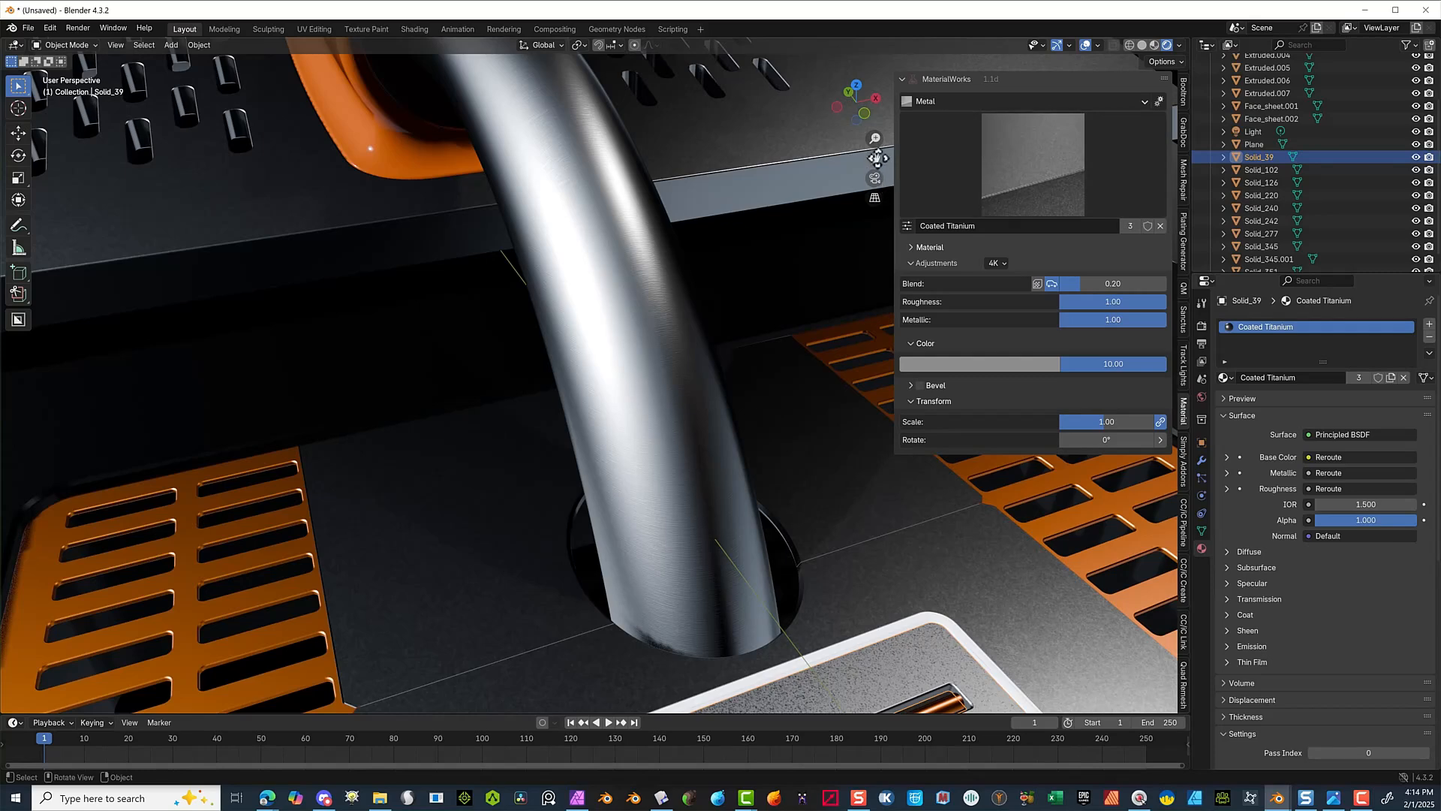
{"action": "left_click_drag", "start_coordinate": [875, 158], "coordinate": [609, 214]}
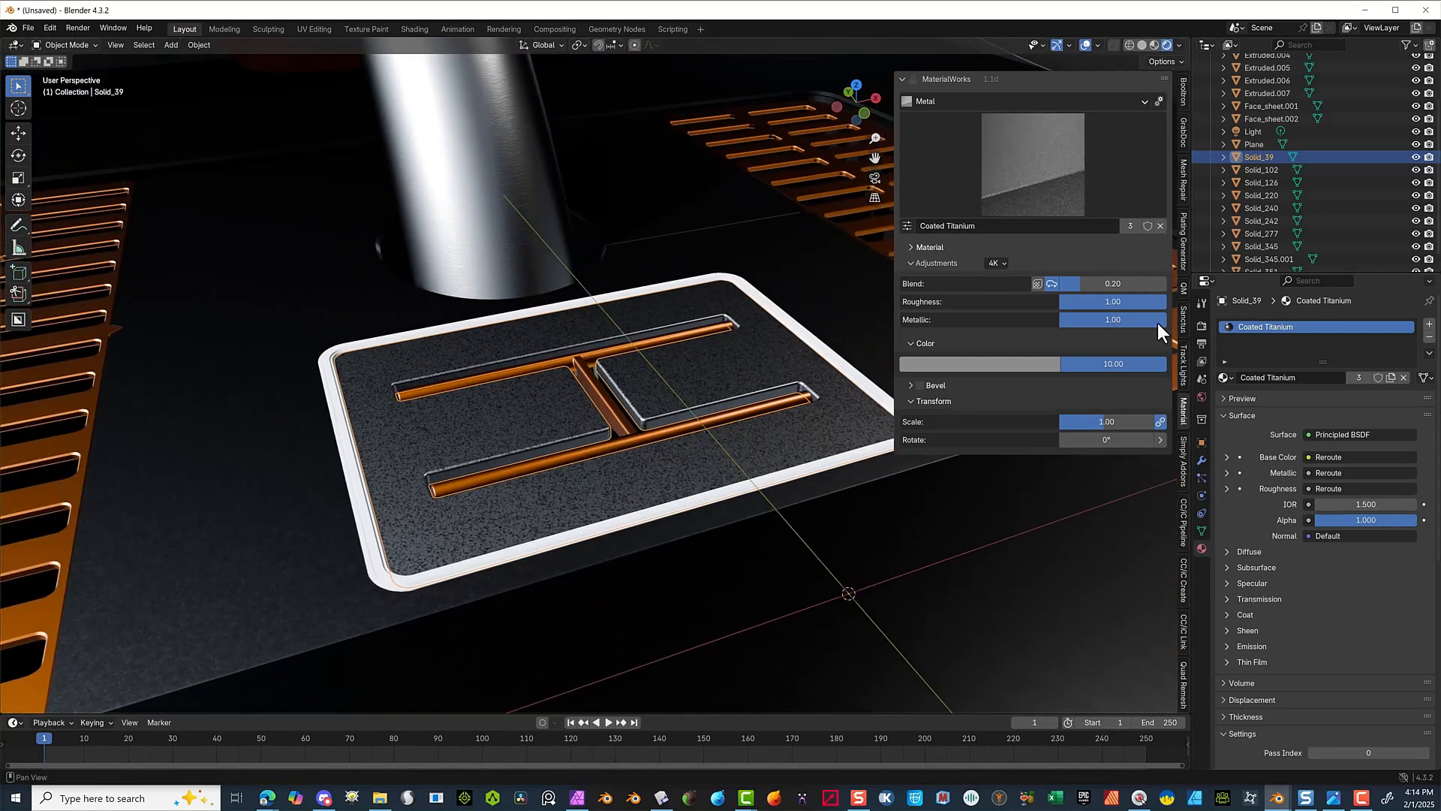
{"action": "left_click", "coordinate": [1103, 421]}
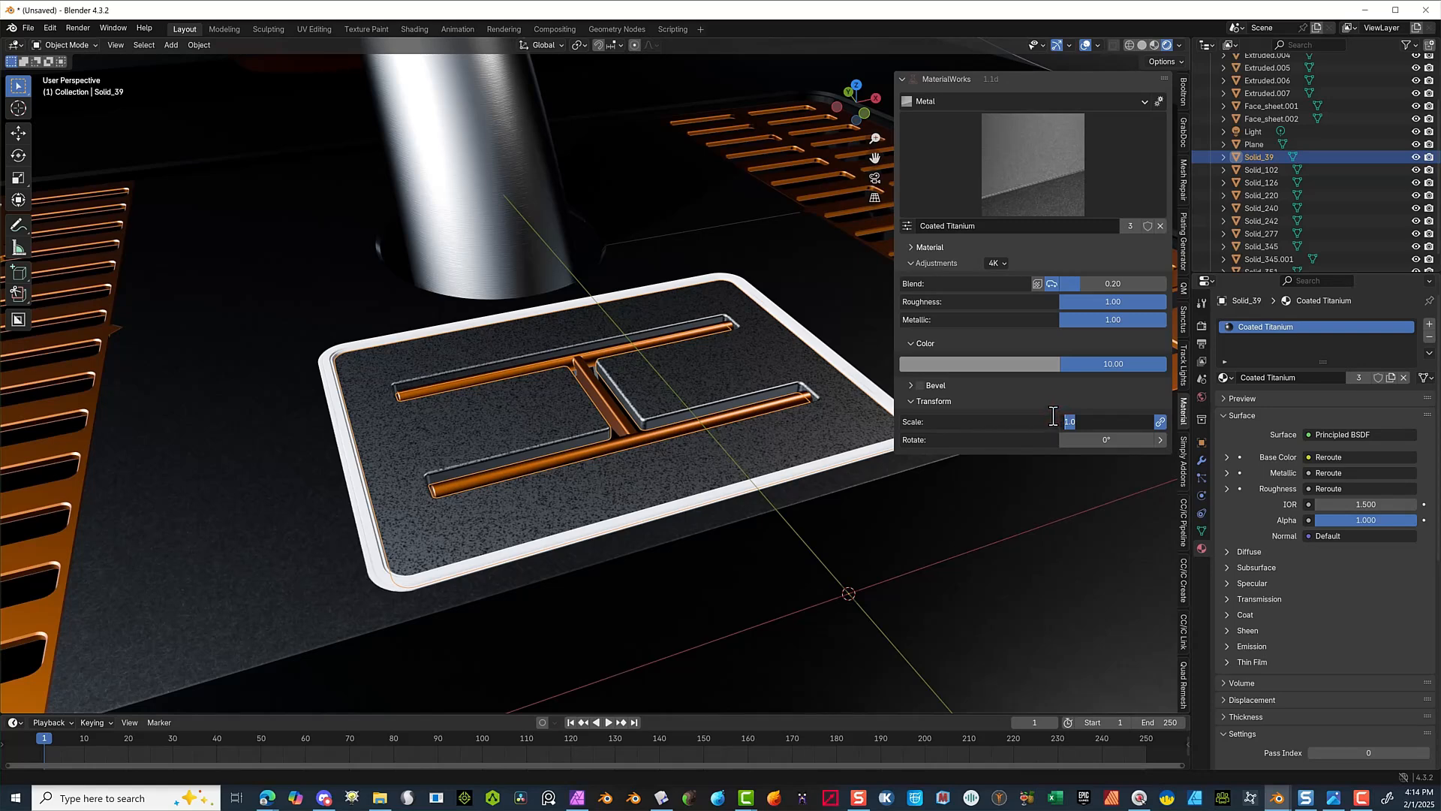
{"action": "type", "text": "8"}
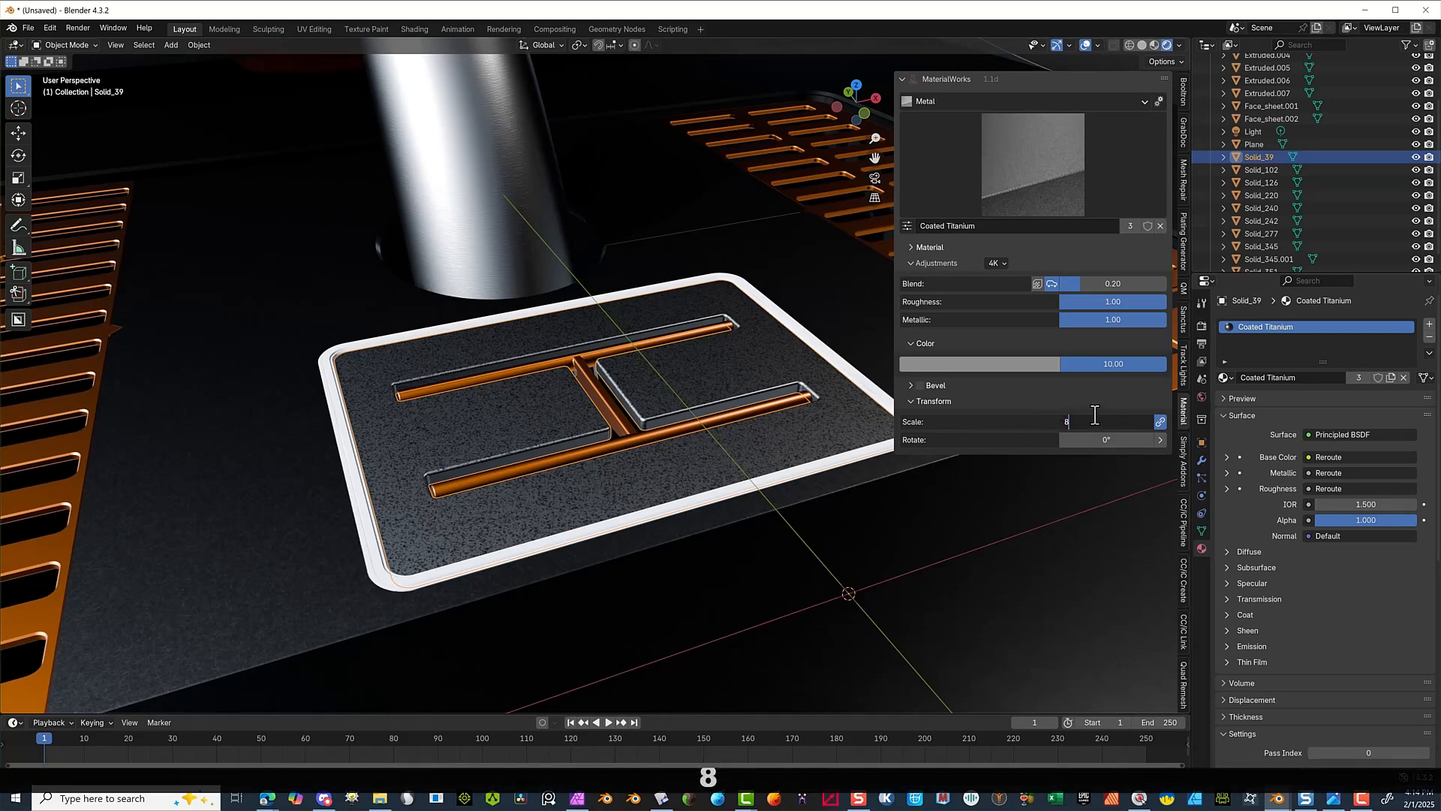
{"action": "key", "text": "Return"}
{"action": "scroll", "coordinate": [580, 390], "scroll_direction": "down", "scroll_amount": 4}
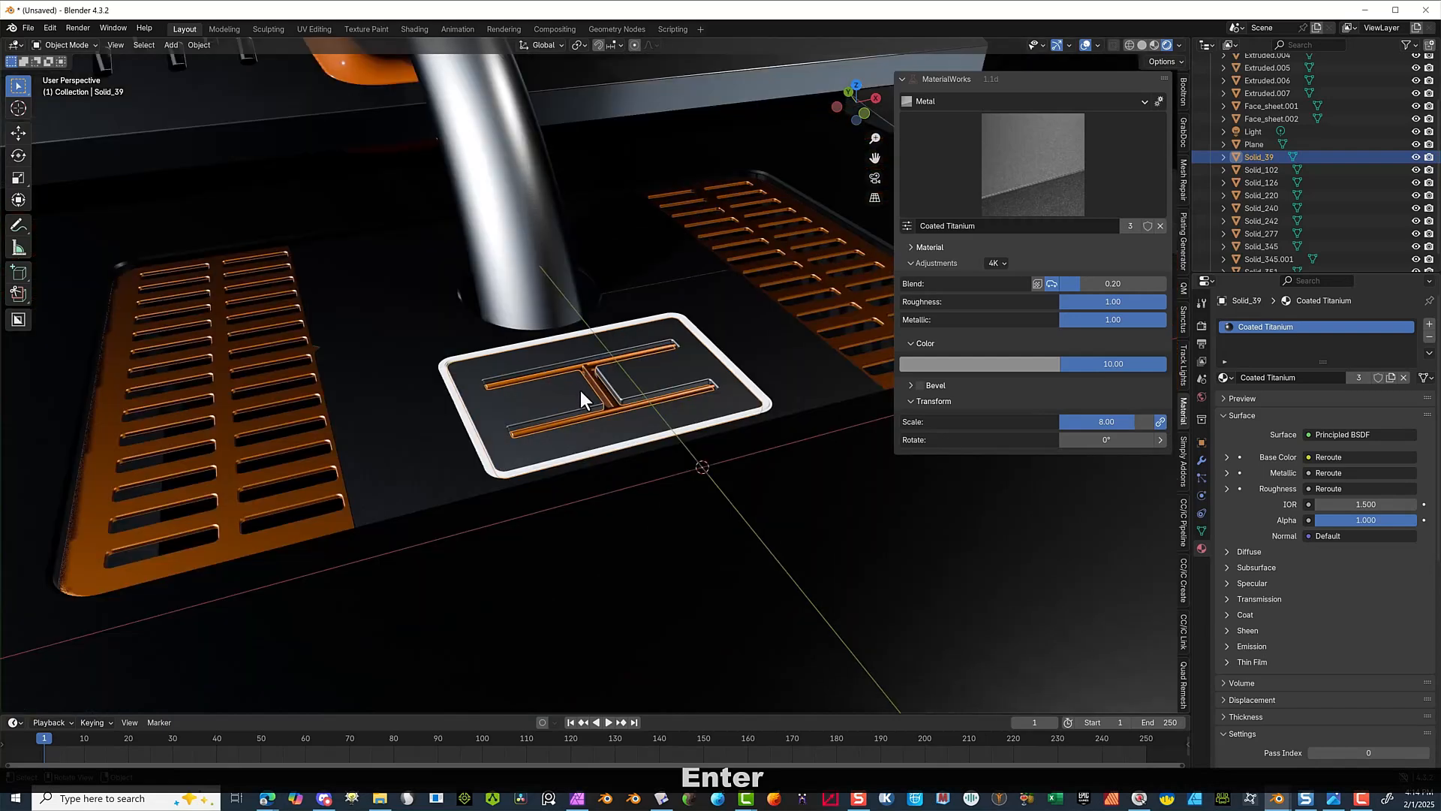
- Examine the white rim around the H-inset plate and the neighbouring panel surfaces to identify which object each one is
{"action": "scroll", "coordinate": [425, 386], "scroll_direction": "up", "scroll_amount": 12}
{"action": "scroll", "coordinate": [389, 381], "scroll_direction": "down", "scroll_amount": 8}
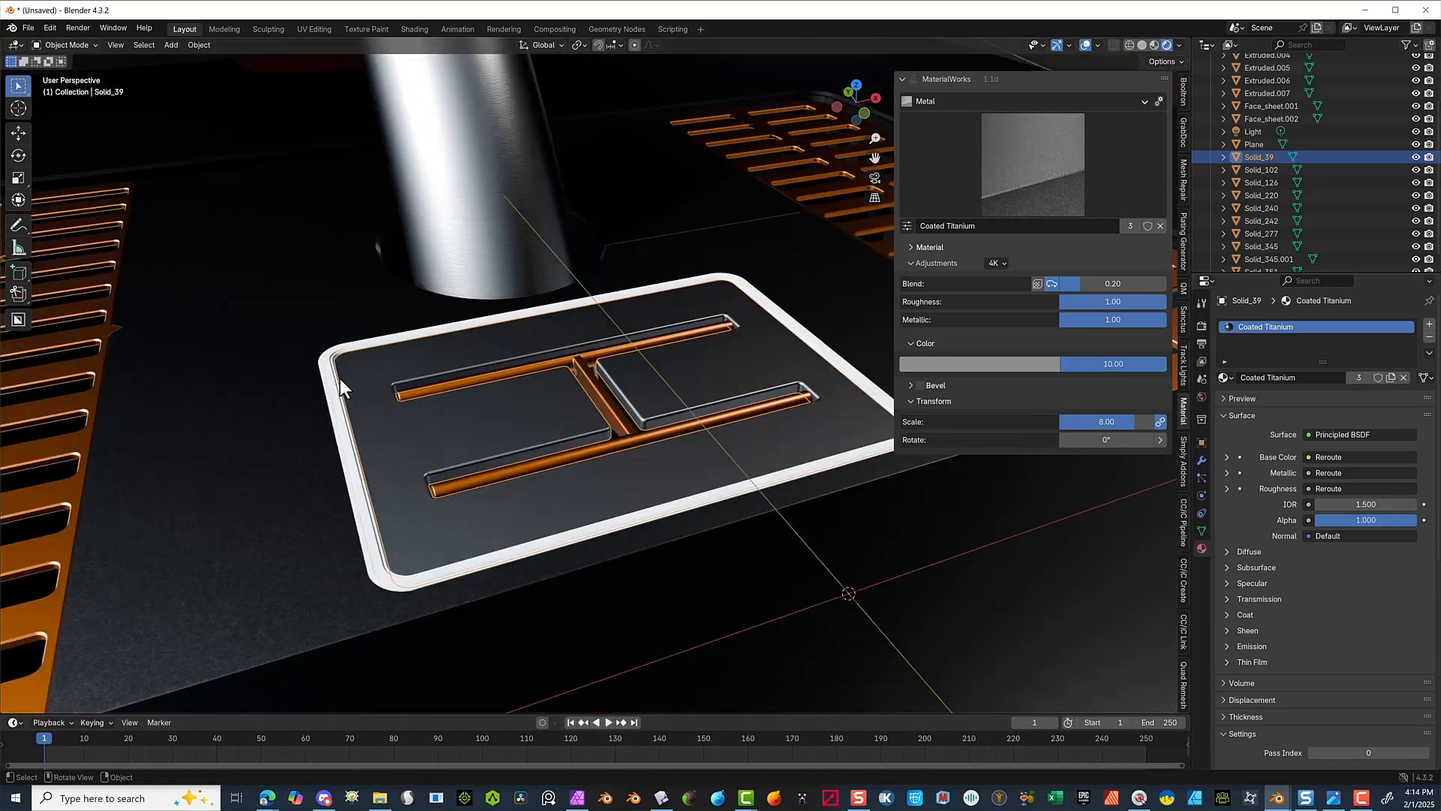
{"action": "left_click", "coordinate": [336, 405]}
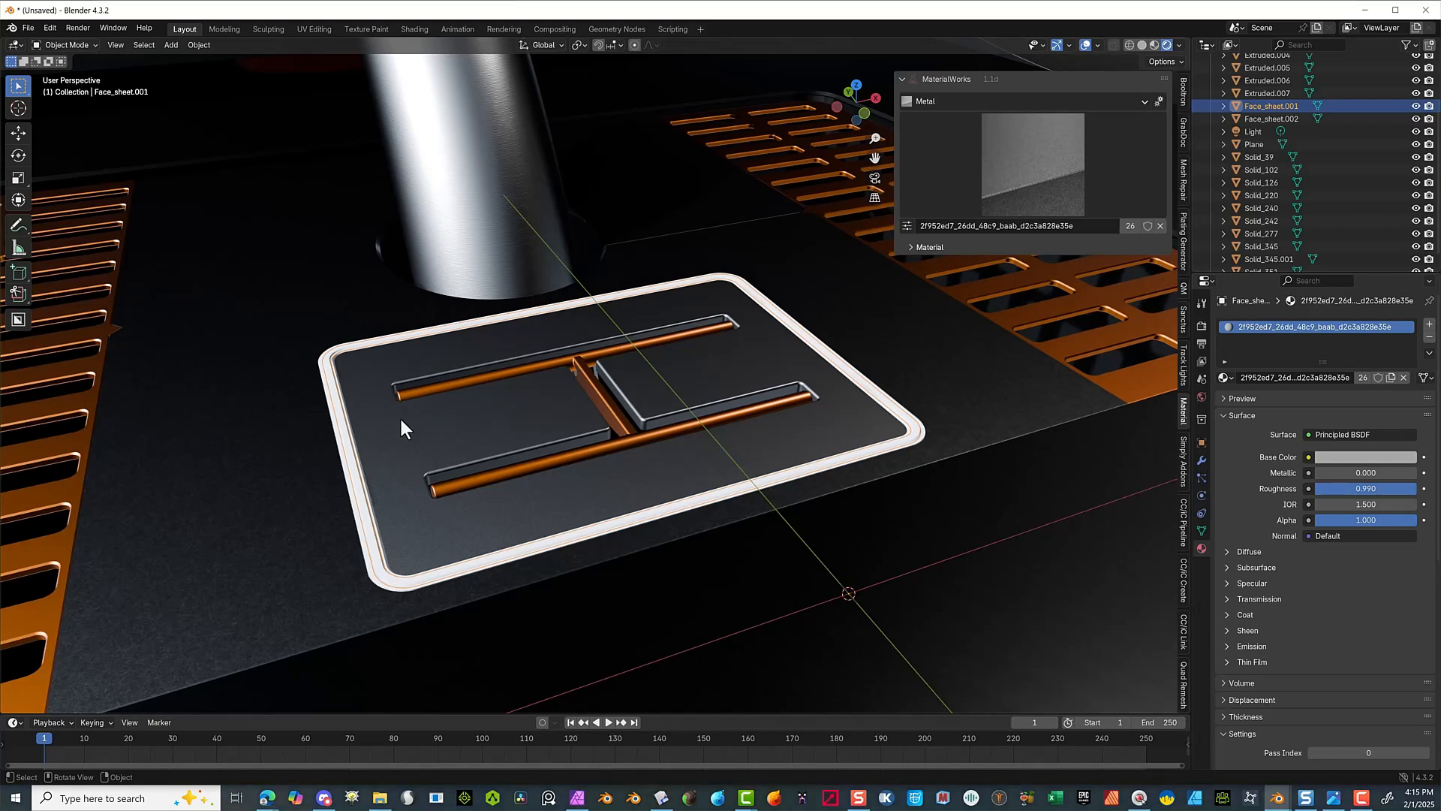
{"action": "scroll", "coordinate": [398, 417], "scroll_direction": "down", "scroll_amount": 5}
{"action": "scroll", "coordinate": [395, 421], "scroll_direction": "down", "scroll_amount": 5}
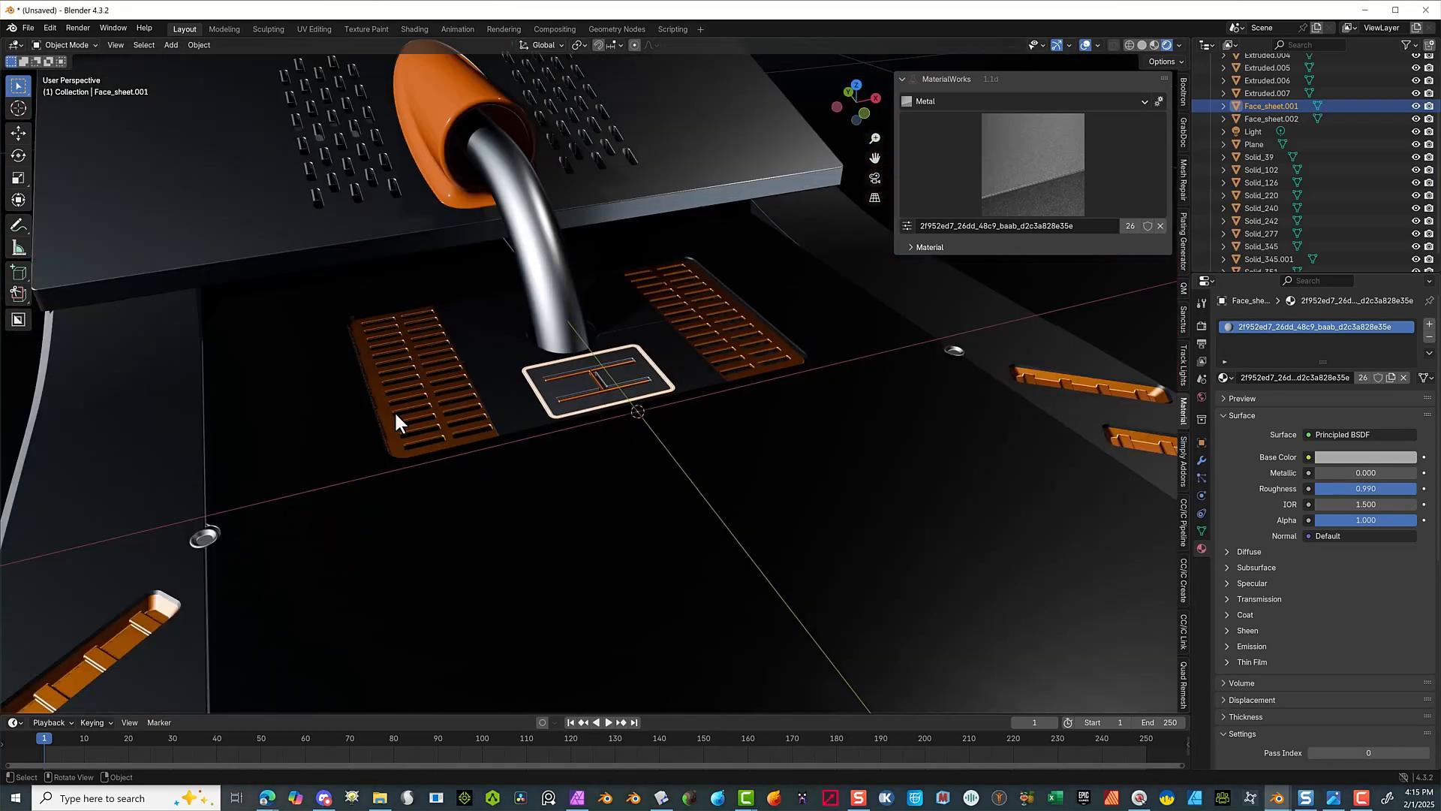
{"action": "scroll", "coordinate": [529, 411], "scroll_direction": "up", "scroll_amount": 3}
{"action": "scroll", "coordinate": [529, 404], "scroll_direction": "up", "scroll_amount": 5}
{"action": "left_click", "coordinate": [362, 596]}
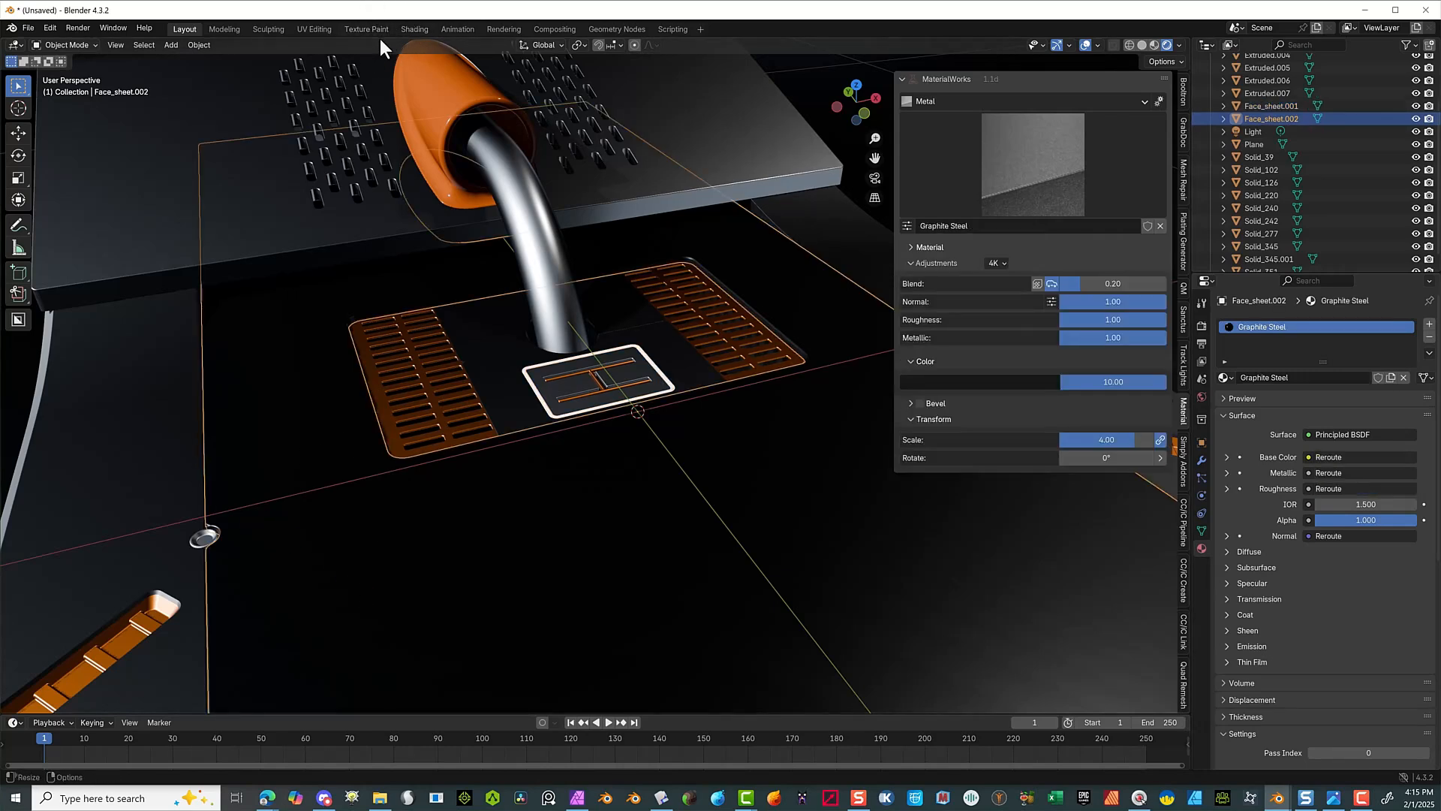
{"action": "key", "text": "KP_Decimal"}
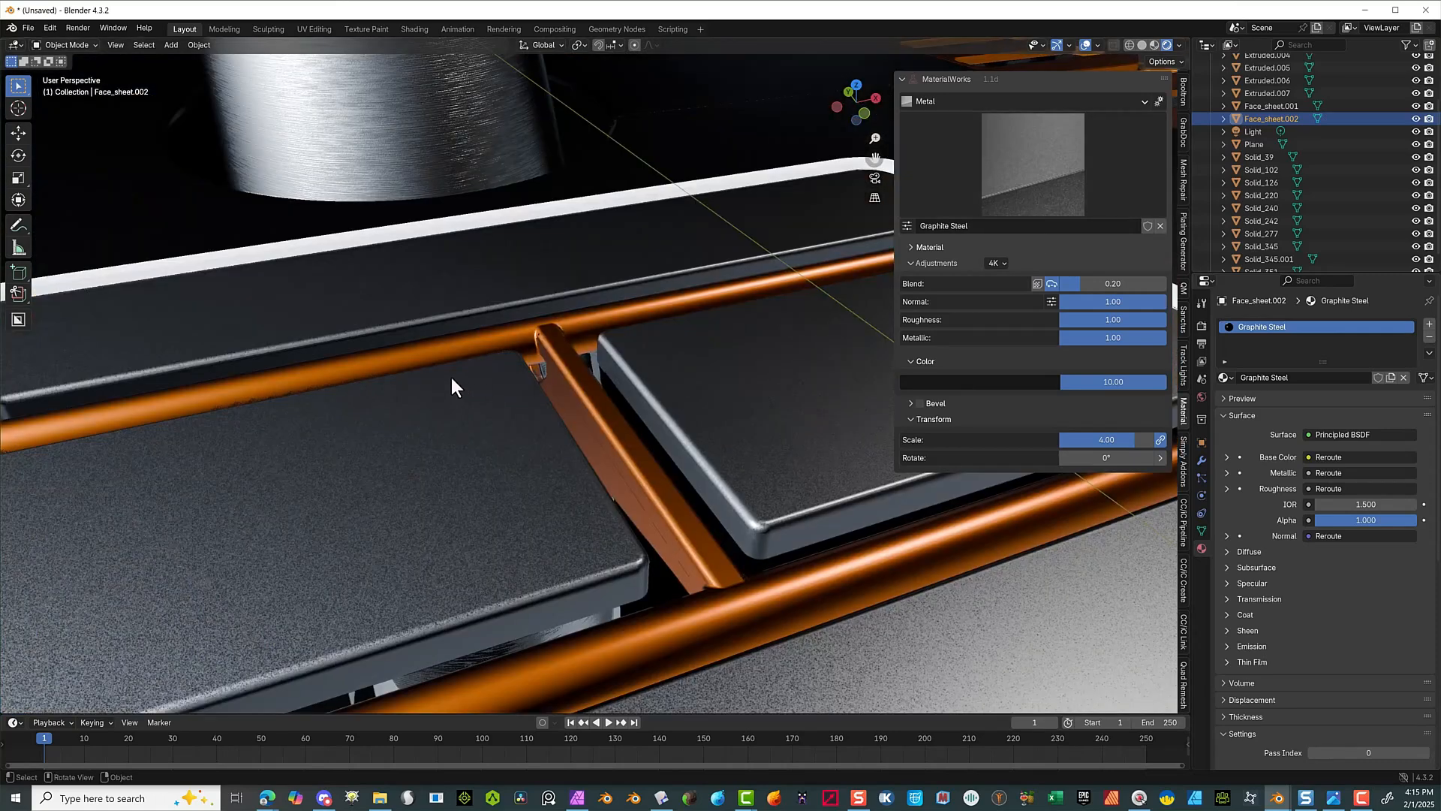
{"action": "left_click", "coordinate": [334, 384]}
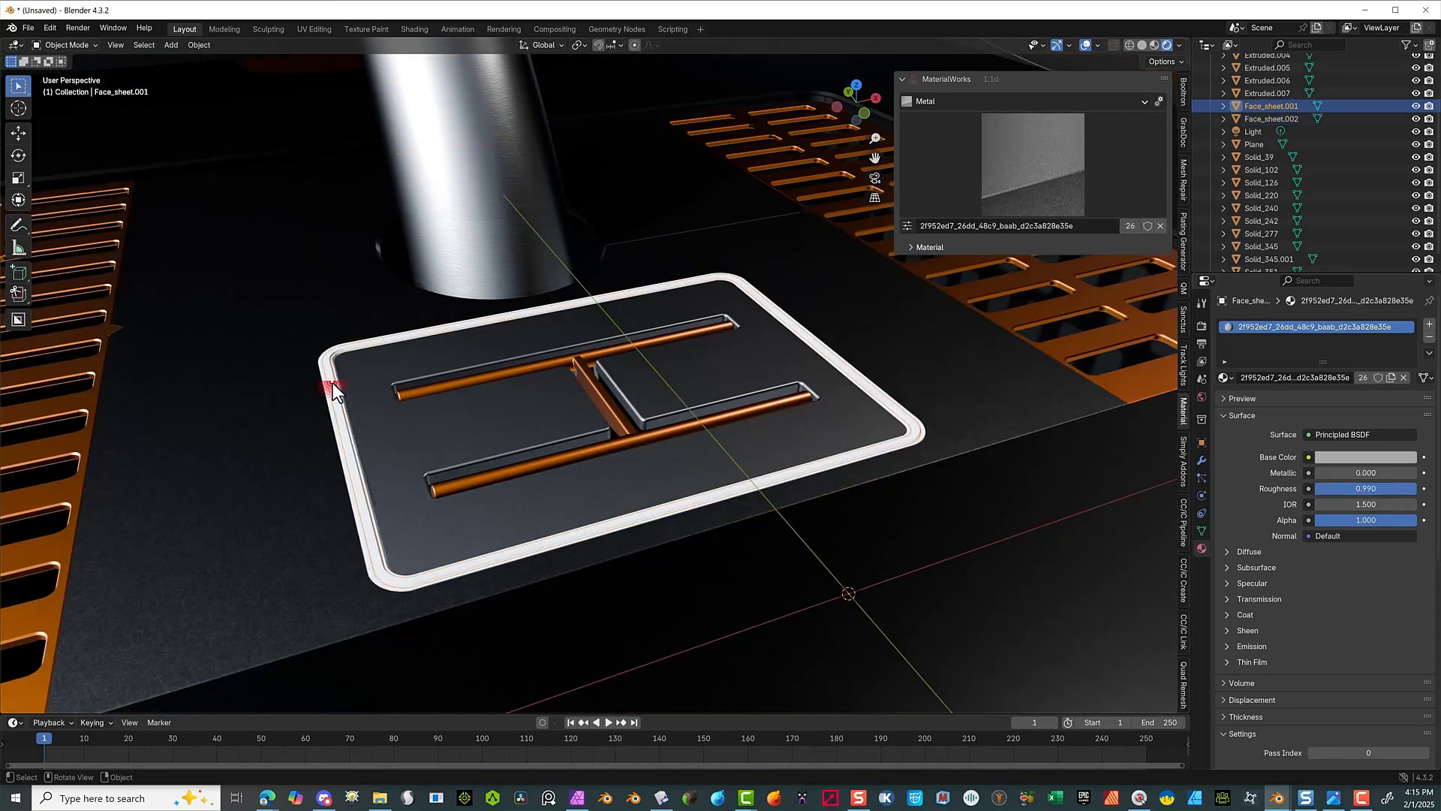
{"action": "left_click", "coordinate": [1006, 178]}
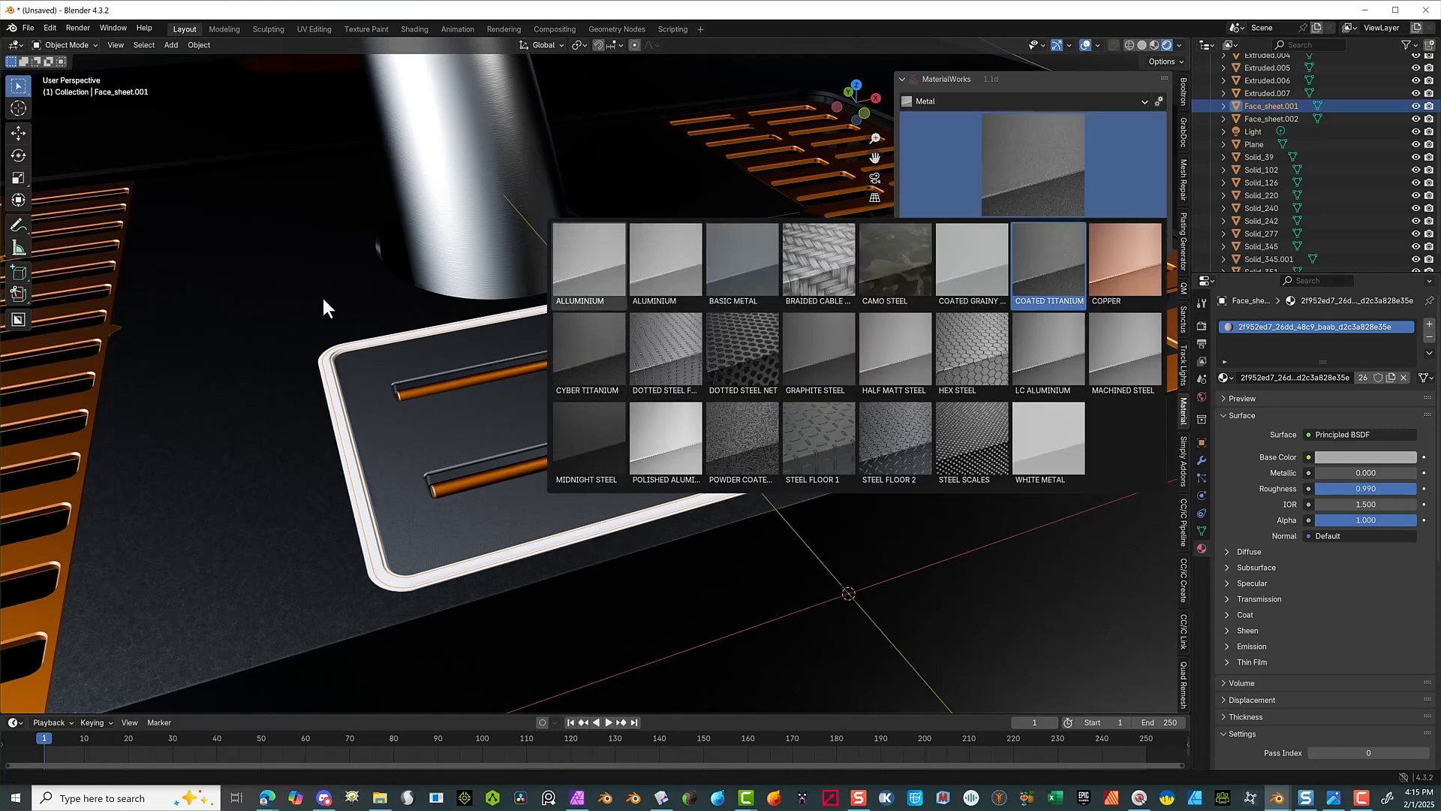
{"action": "left_click", "coordinate": [207, 351]}
{"action": "scroll", "coordinate": [218, 354], "scroll_direction": "down", "scroll_amount": 6}
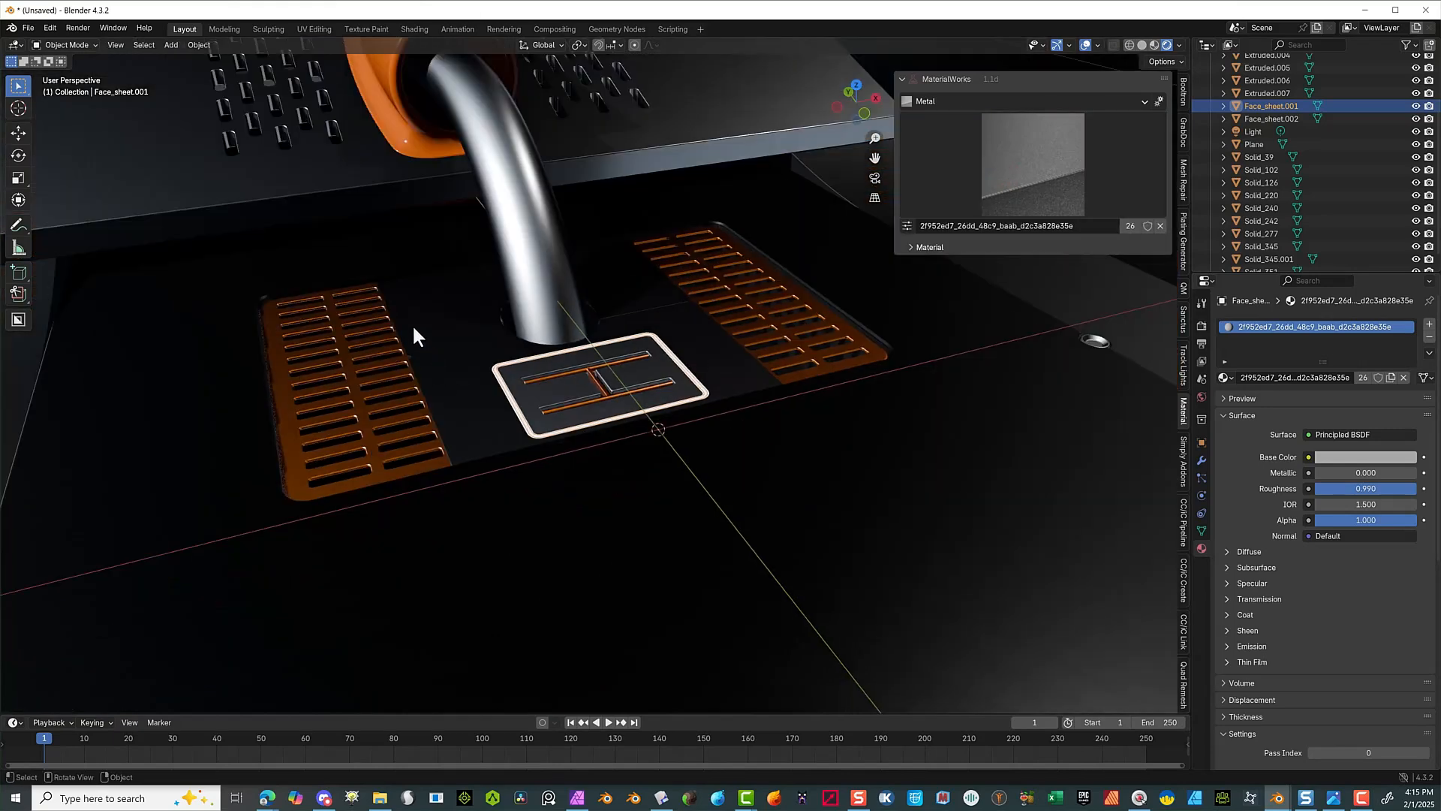
{"action": "scroll", "coordinate": [412, 323], "scroll_direction": "down", "scroll_amount": 2}
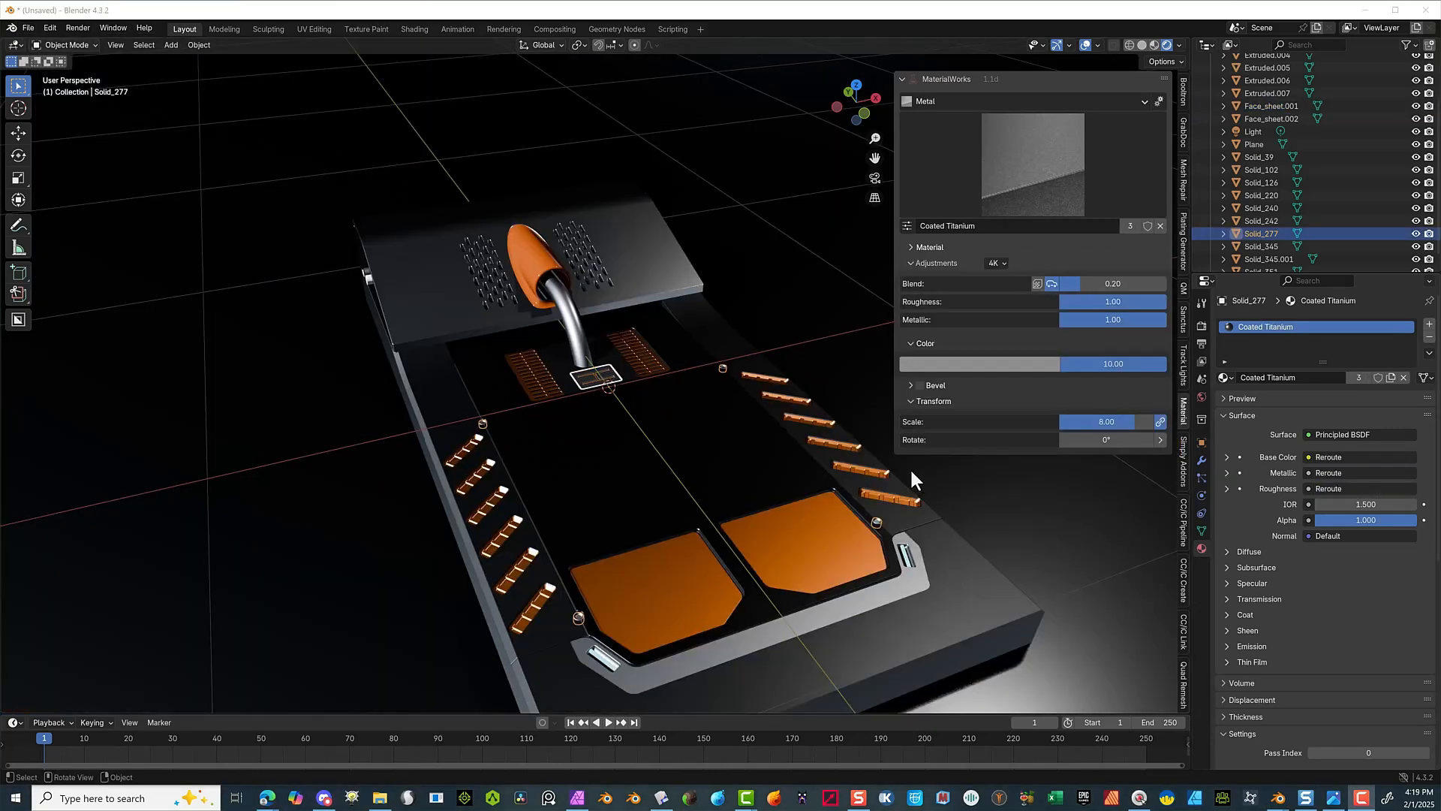
- Select the white frame around the H-inset plate and, in the Shading workspace, remove its imported material
{"action": "scroll", "coordinate": [910, 467], "scroll_direction": "up", "scroll_amount": 8}
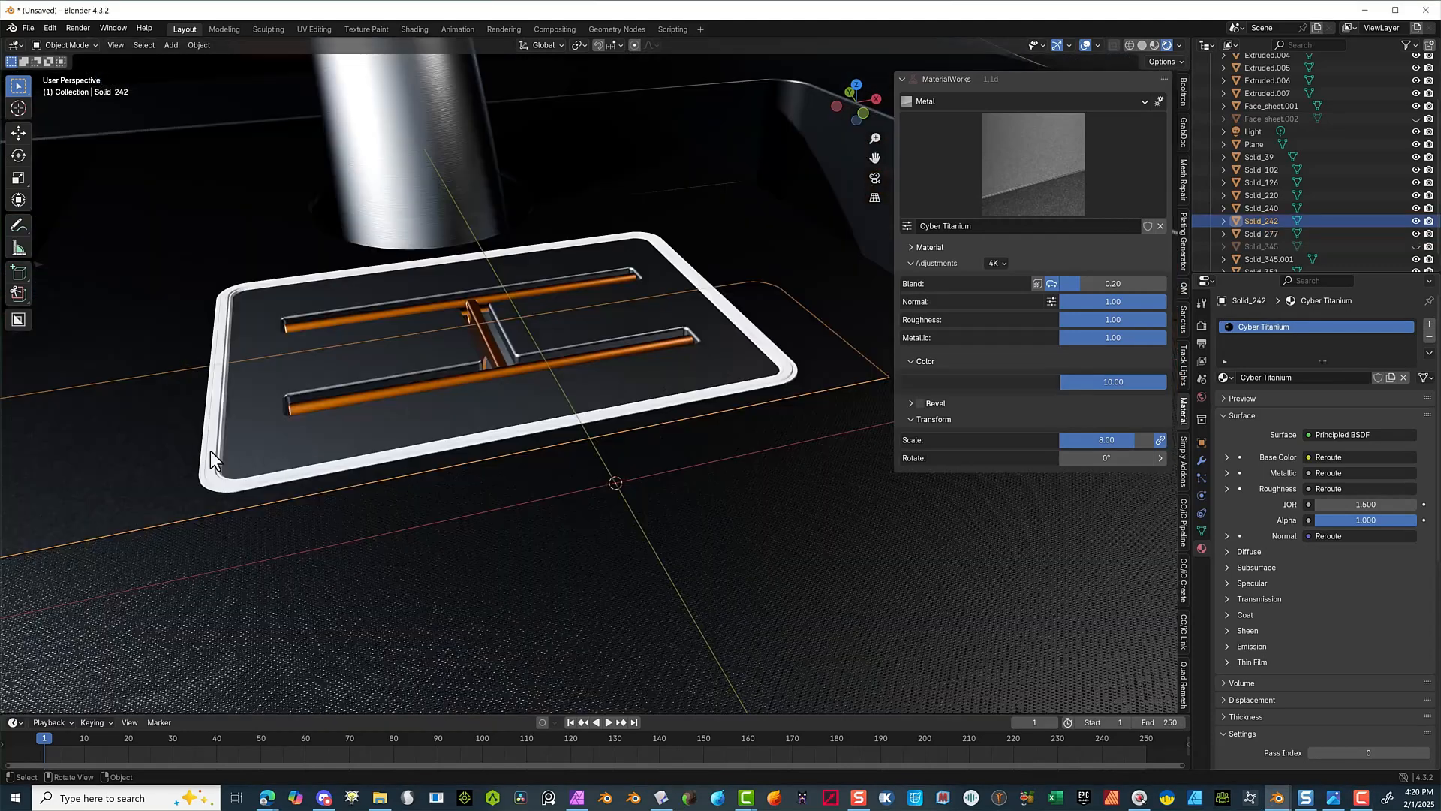
{"action": "left_click", "coordinate": [203, 451]}
{"action": "scroll", "coordinate": [214, 453], "scroll_direction": "down", "scroll_amount": 8}
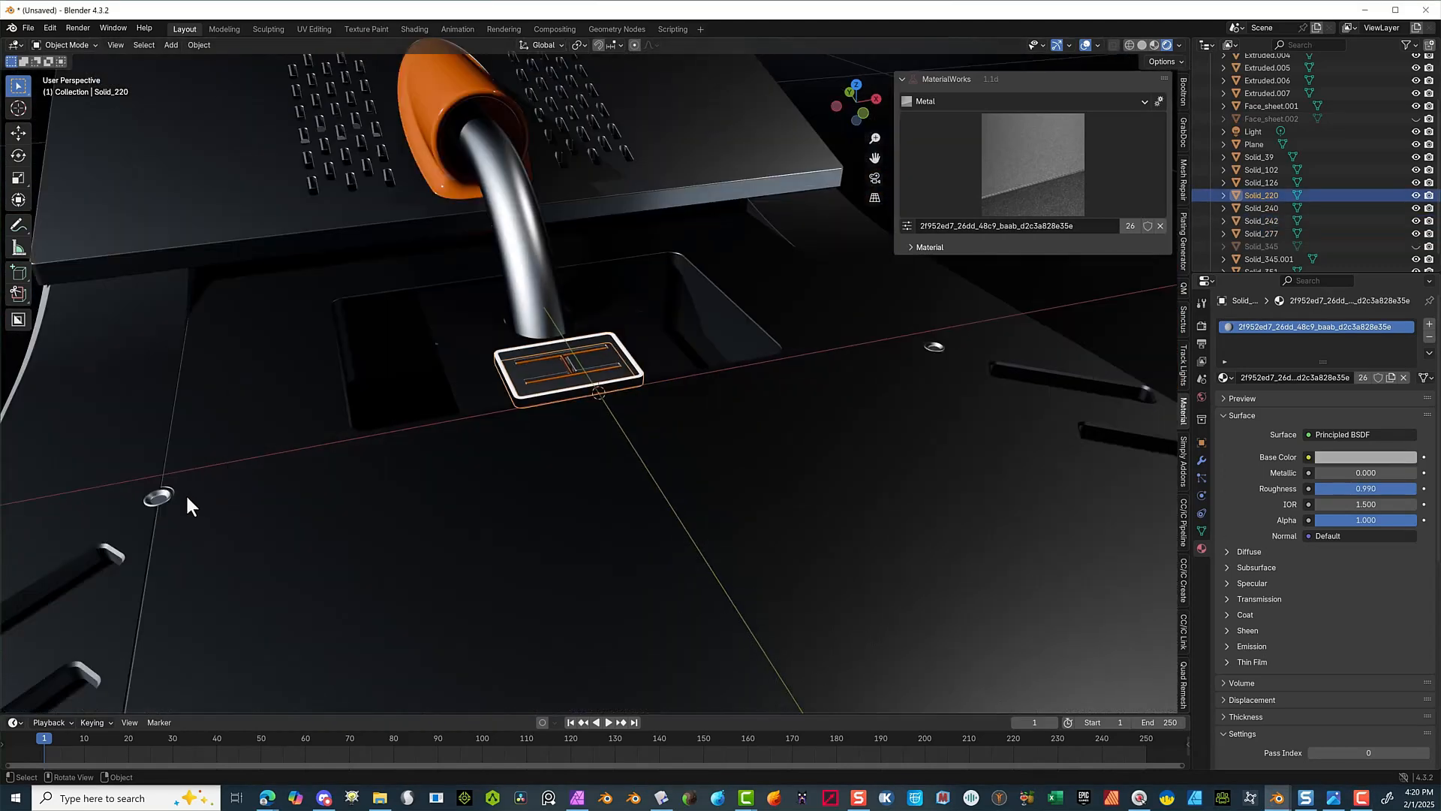
{"action": "left_click", "coordinate": [422, 28]}
{"action": "scroll", "coordinate": [464, 334], "scroll_direction": "down", "scroll_amount": 2}
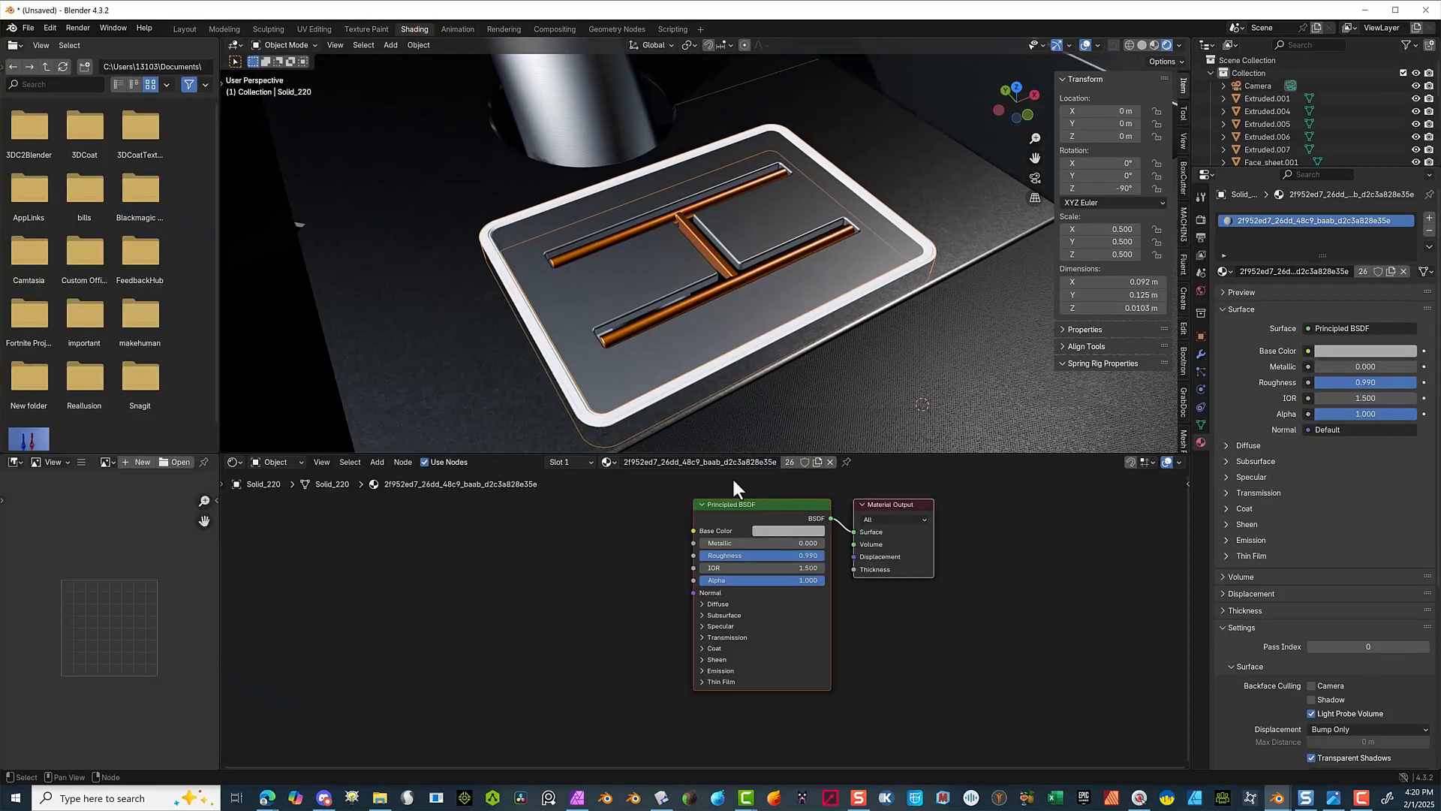
{"action": "scroll", "coordinate": [503, 278], "scroll_direction": "down", "scroll_amount": 8}
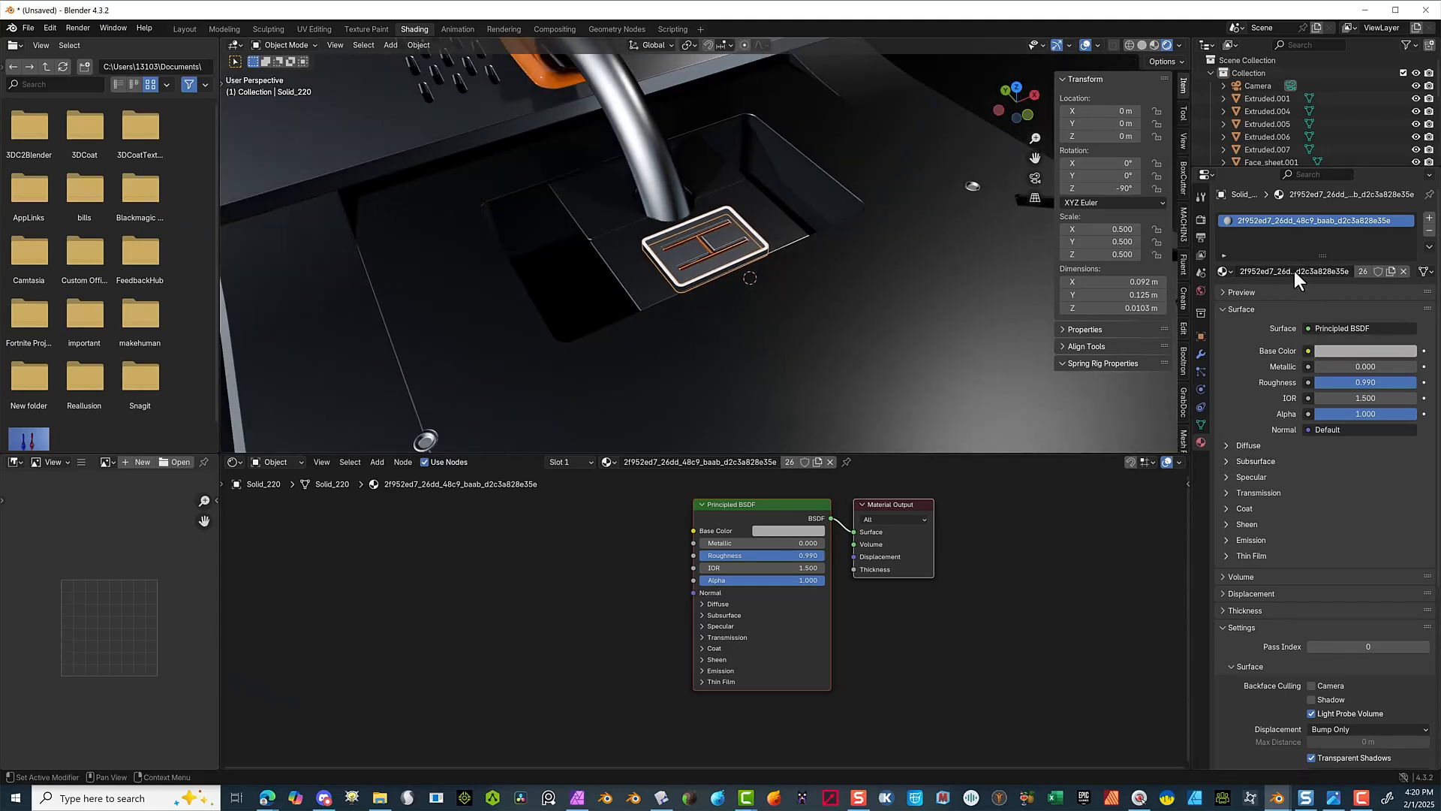
{"action": "left_click", "coordinate": [1429, 230]}
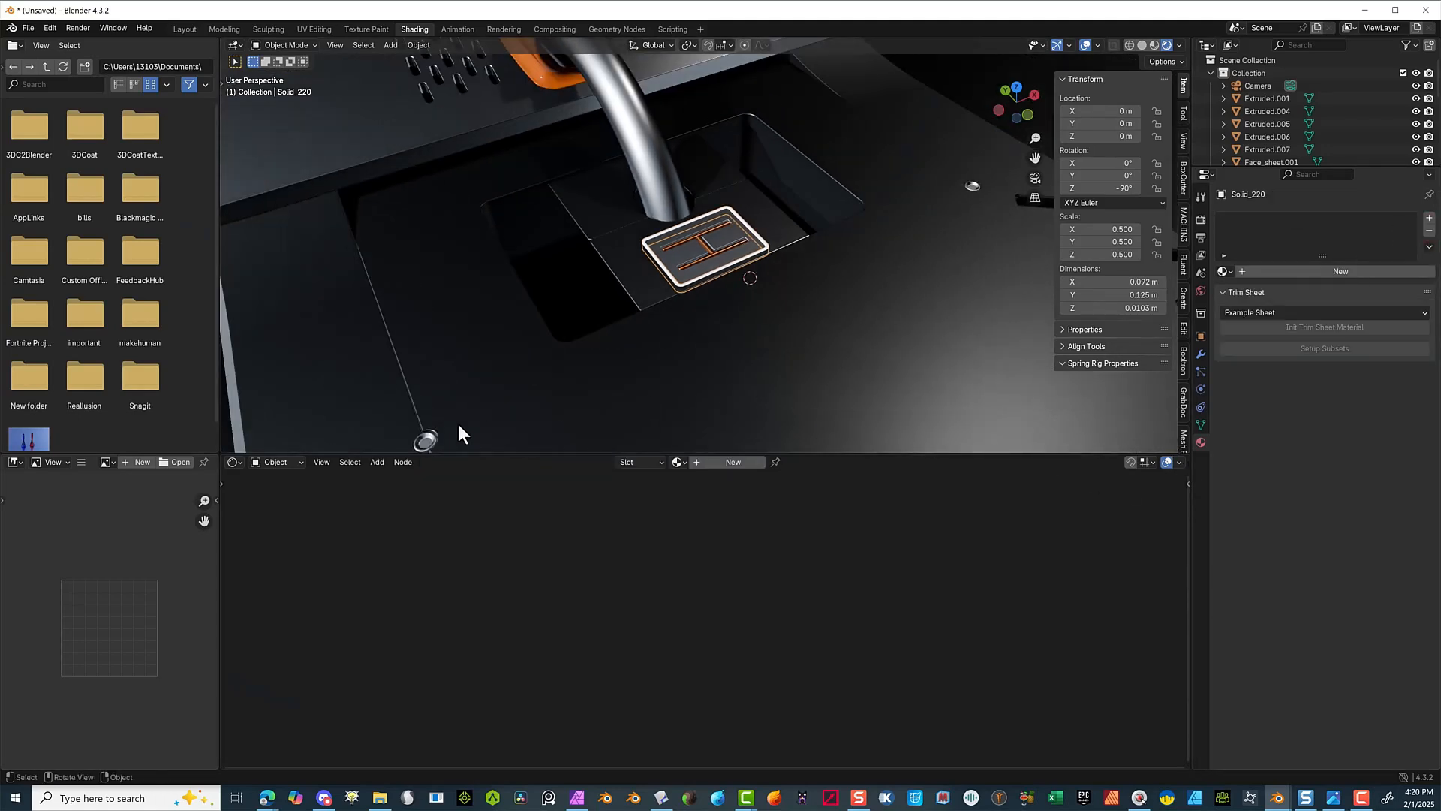
- Check the material on the small round fasteners and assign the same Coated Titanium to the frame around the H-inset plate
{"action": "left_click", "coordinate": [425, 441]}
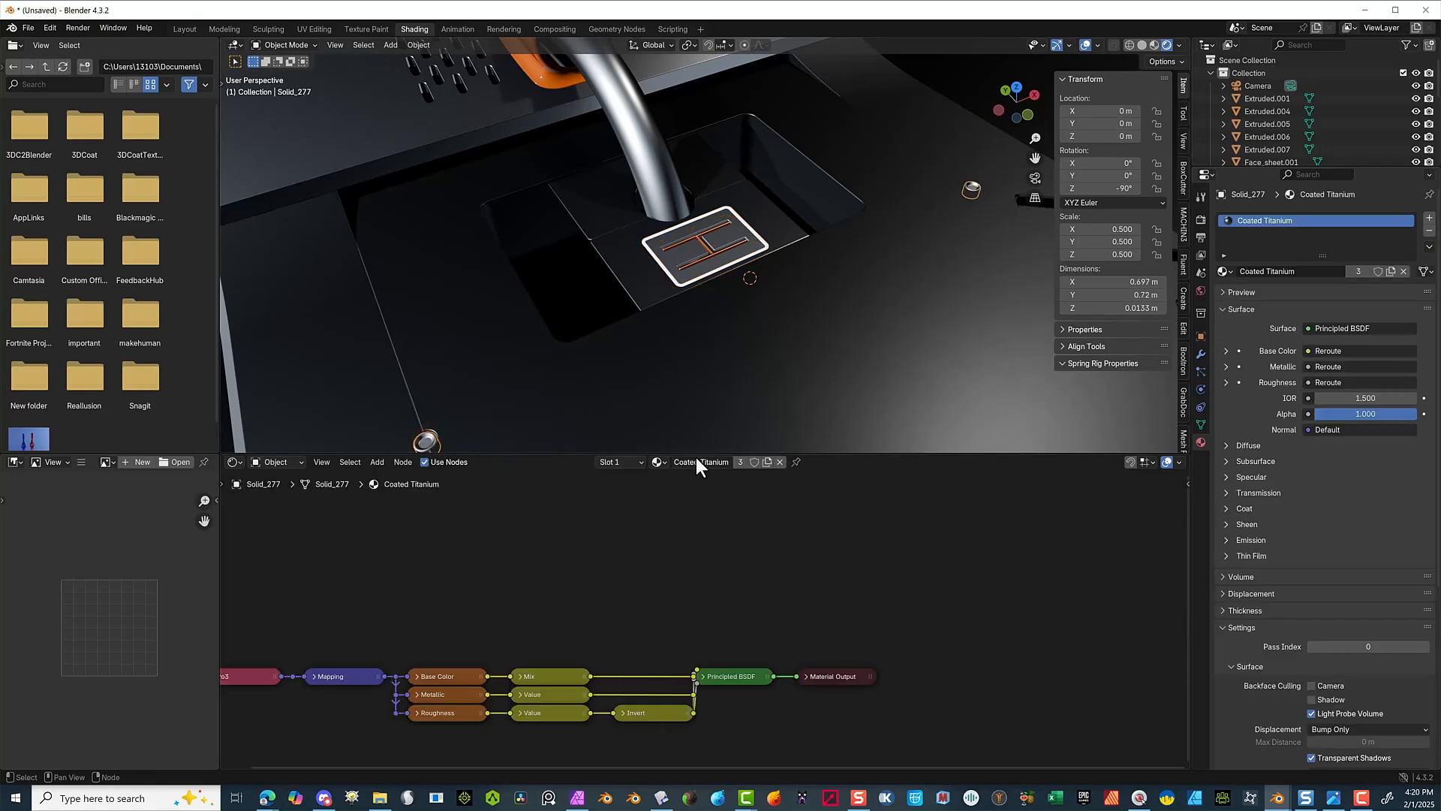
{"action": "scroll", "coordinate": [628, 307], "scroll_direction": "up", "scroll_amount": 8}
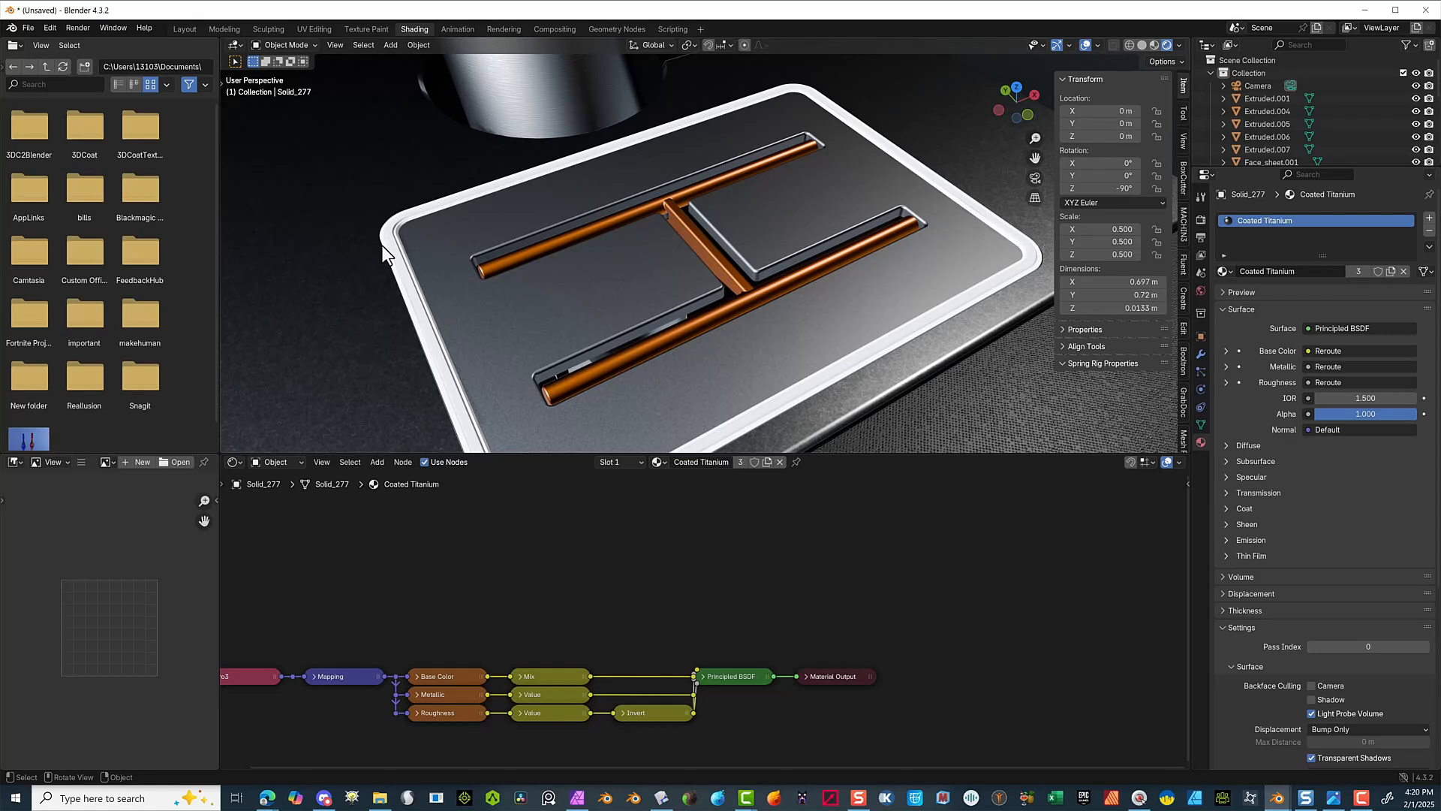
{"action": "left_click", "coordinate": [385, 246]}
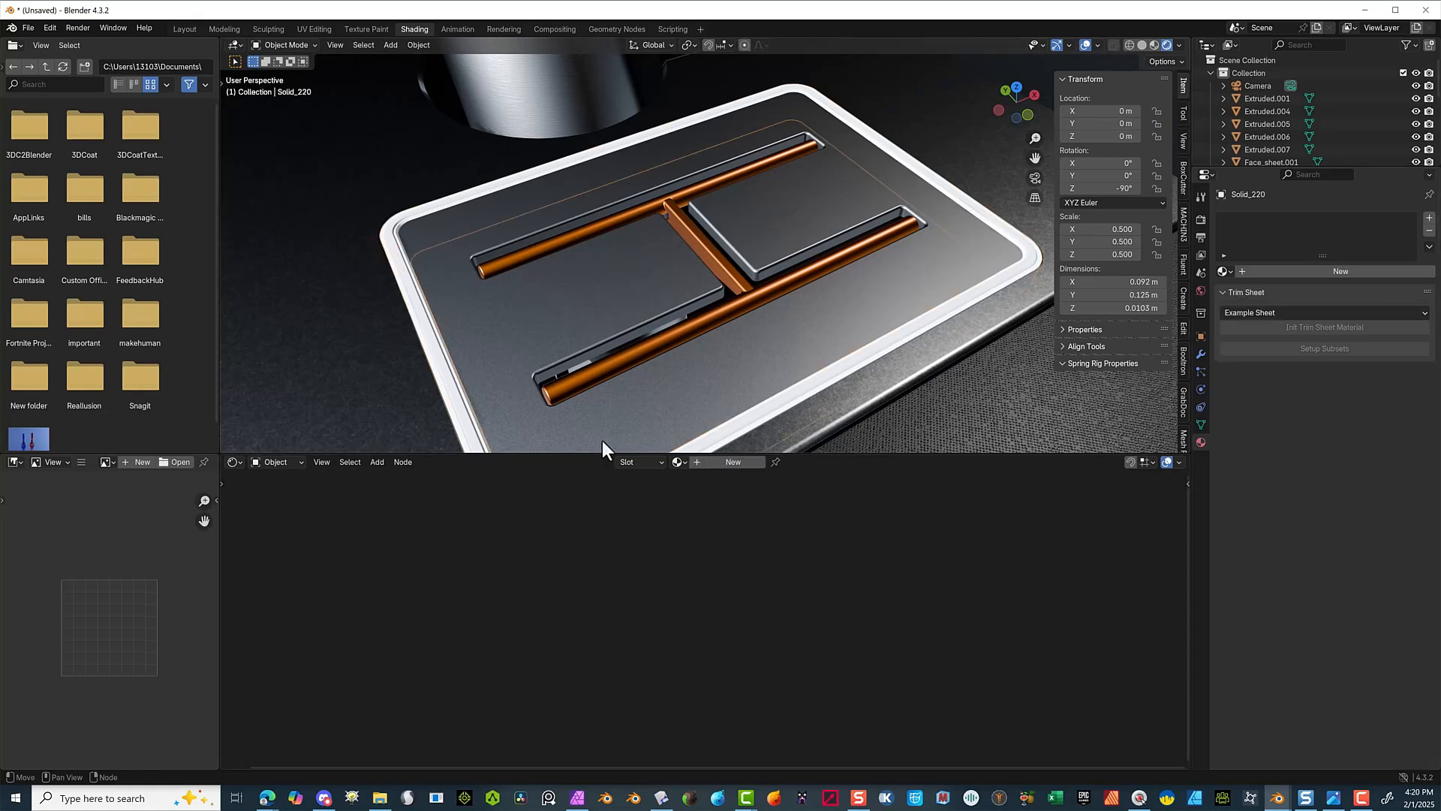
{"action": "left_click", "coordinate": [681, 462]}
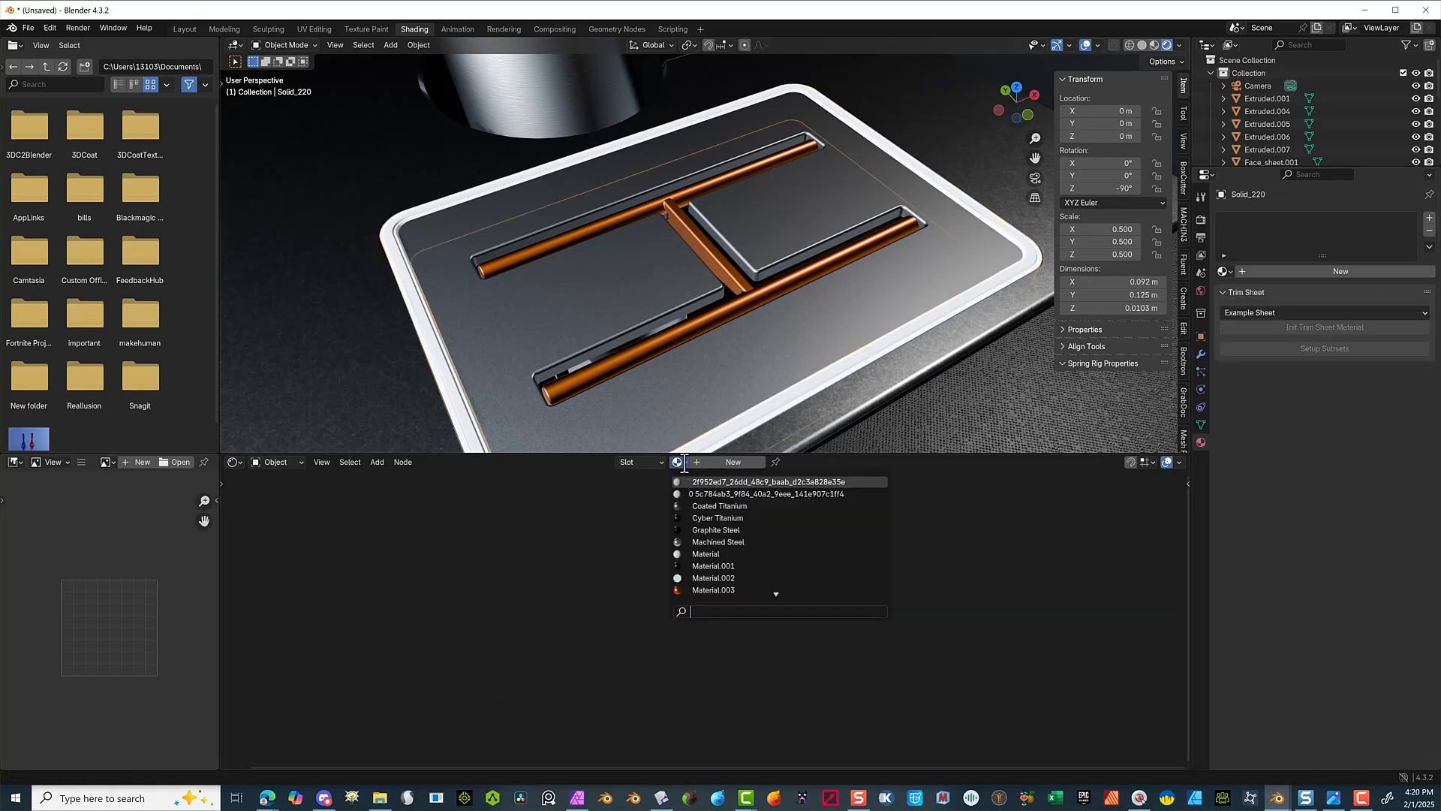
{"action": "left_click", "coordinate": [756, 507]}
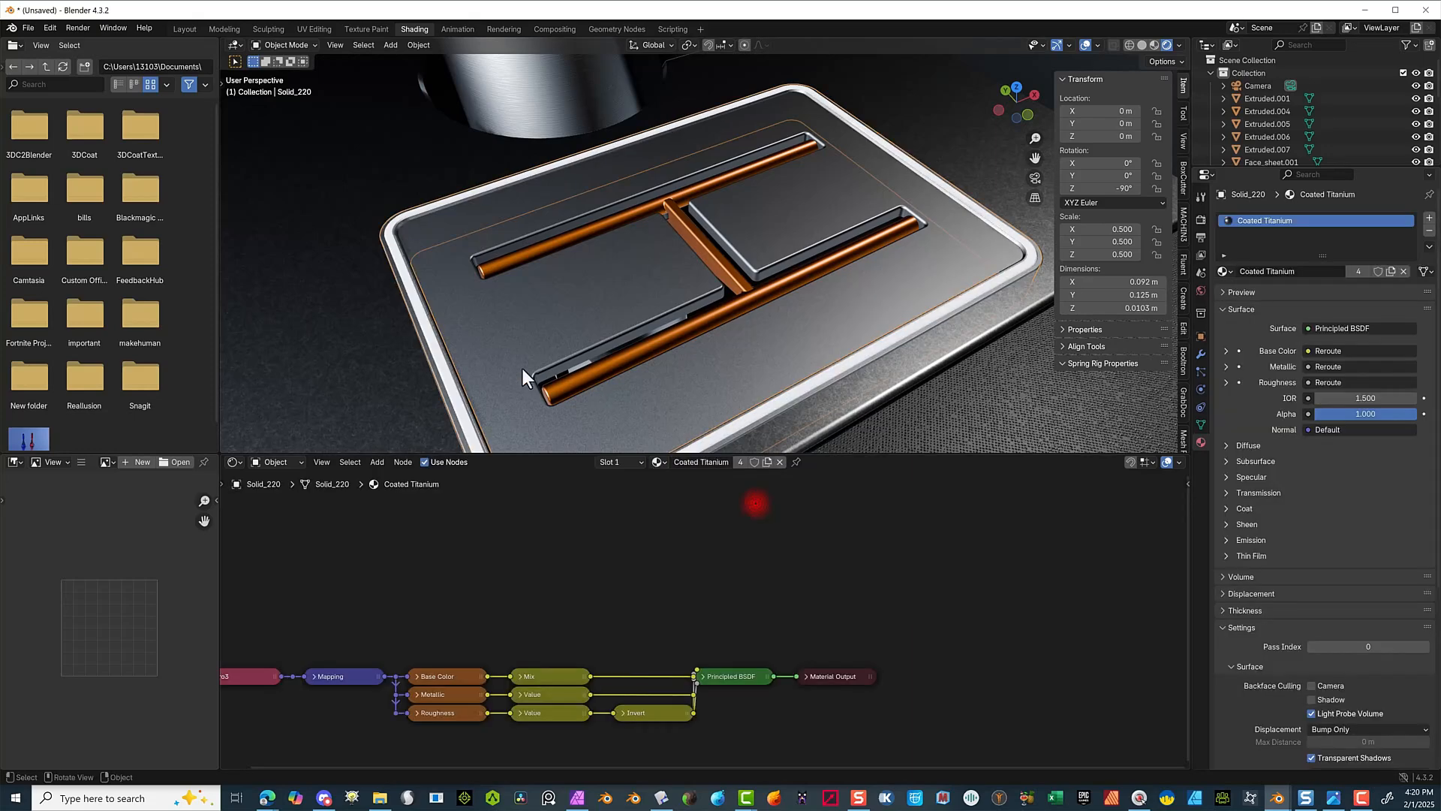
- Replace the imported material on the thin white face strip around the H-inset plate with Graphite Steel
{"action": "left_click", "coordinate": [394, 247]}
{"action": "scroll", "coordinate": [683, 309], "scroll_direction": "down", "scroll_amount": 4}
{"action": "scroll", "coordinate": [470, 366], "scroll_direction": "down", "scroll_amount": 1}
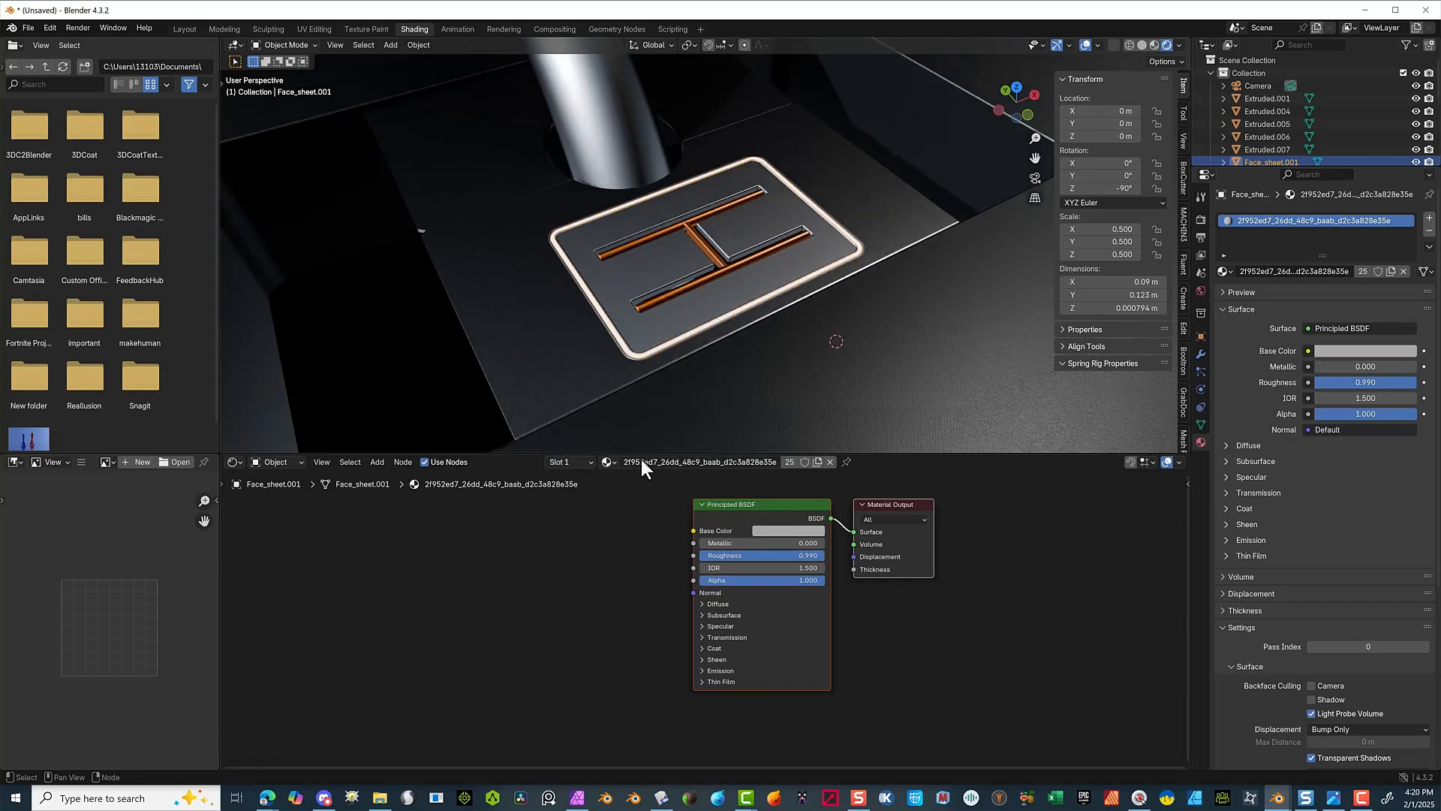
{"action": "left_click", "coordinate": [1429, 231]}
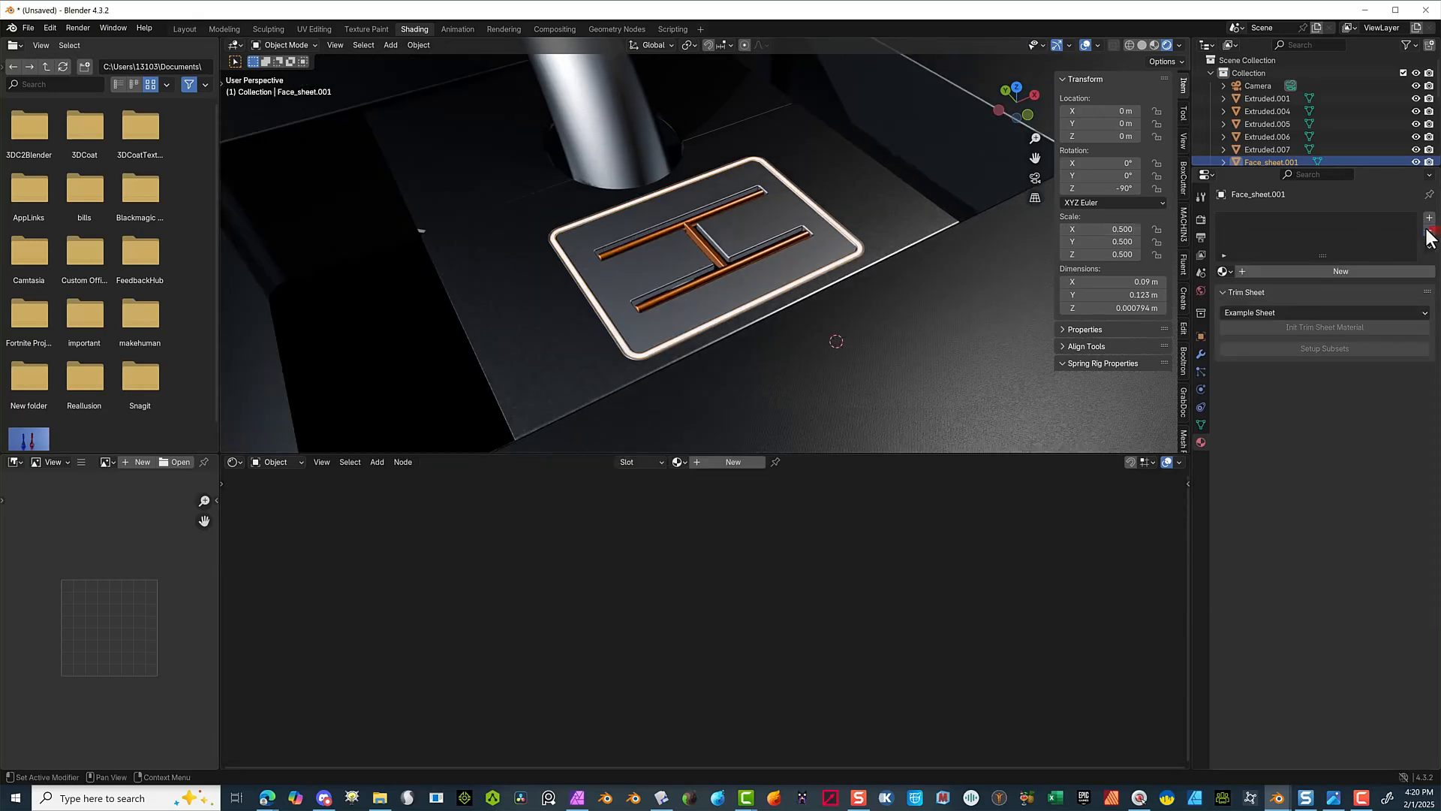
{"action": "left_click", "coordinate": [682, 462]}
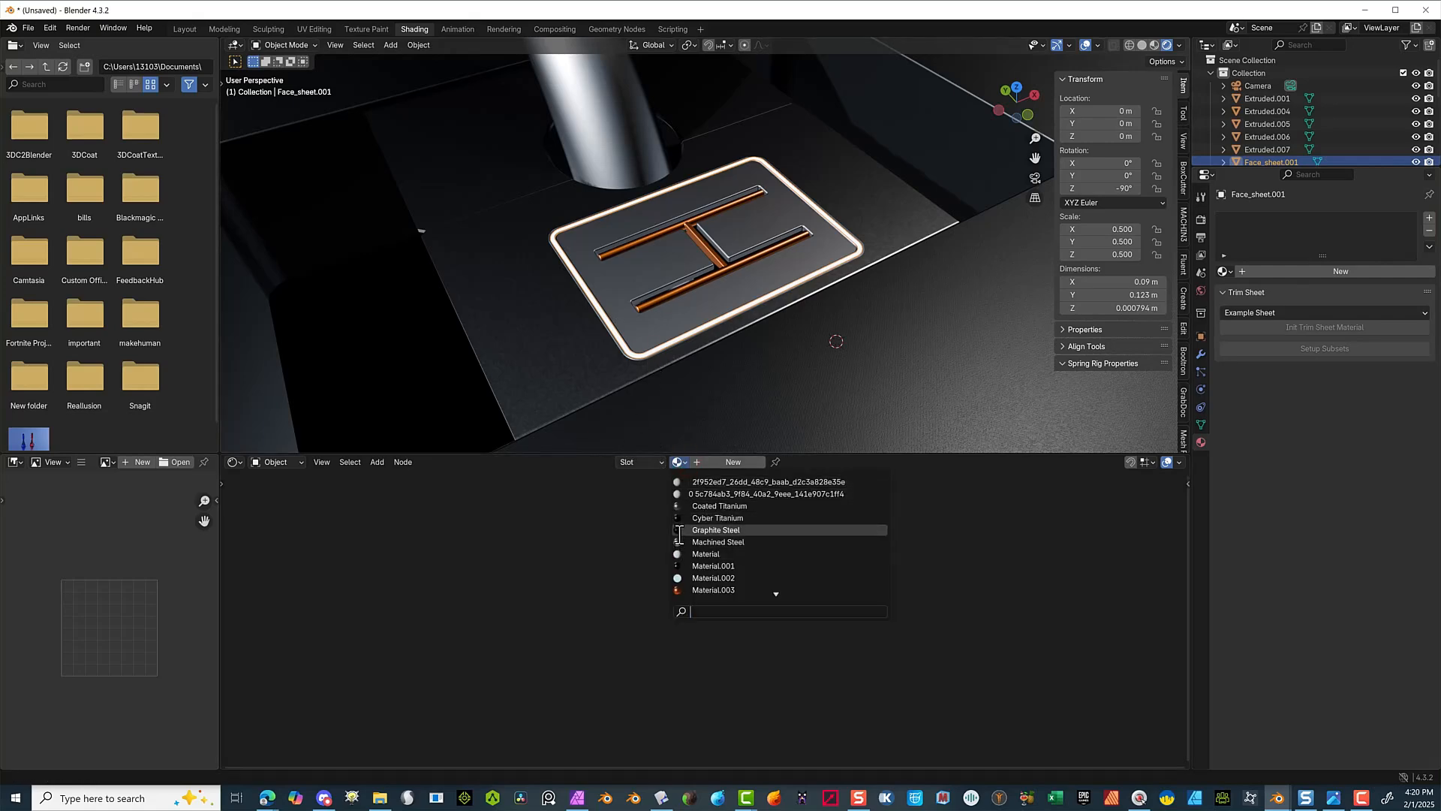
{"action": "left_click", "coordinate": [710, 529]}
{"action": "scroll", "coordinate": [627, 281], "scroll_direction": "up", "scroll_amount": 1}
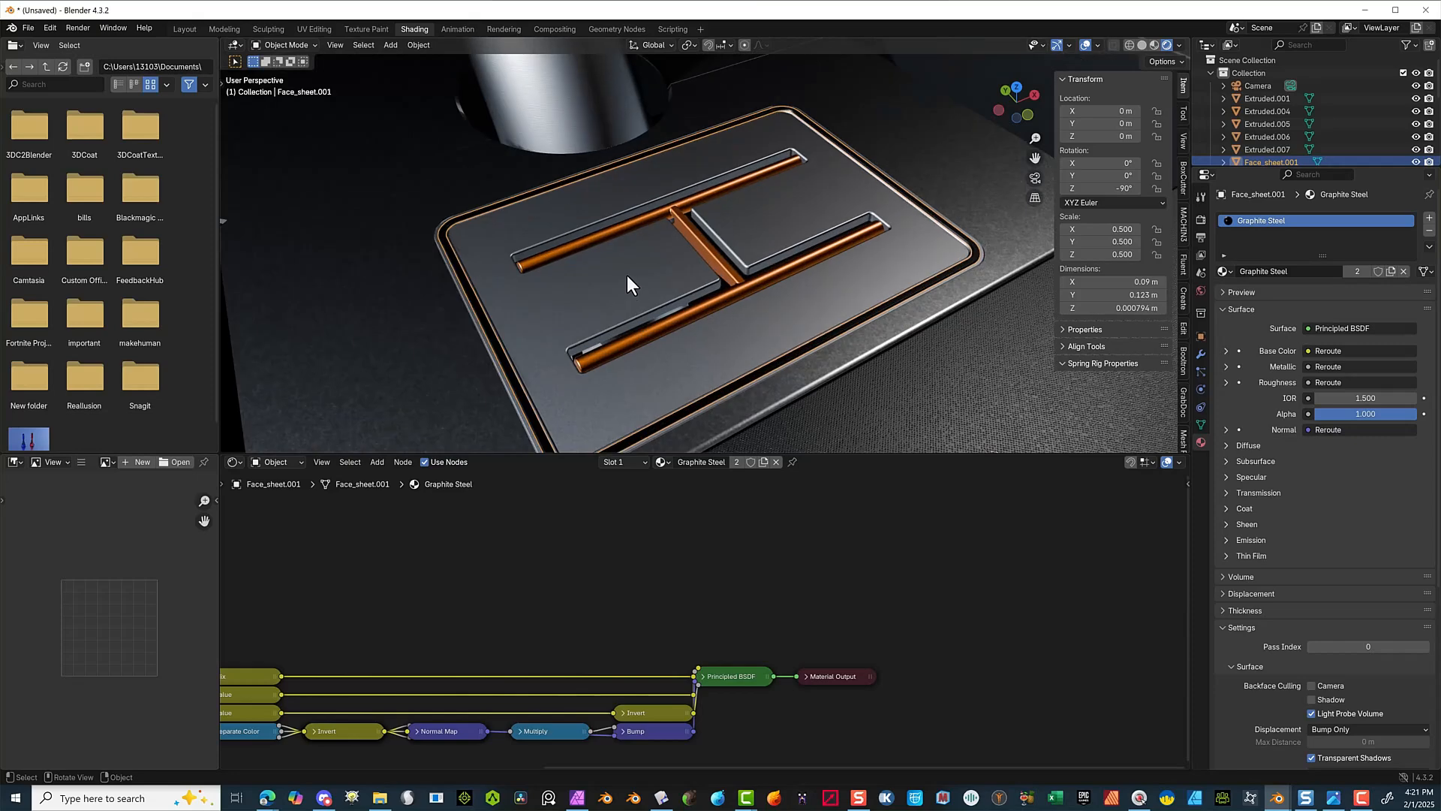
- Select the thick white rod and the outermost thin rod under the sloped hood, and remove the thin rod's imported material
{"action": "left_click", "coordinate": [627, 275]}
{"action": "scroll", "coordinate": [535, 300], "scroll_direction": "down", "scroll_amount": 8}
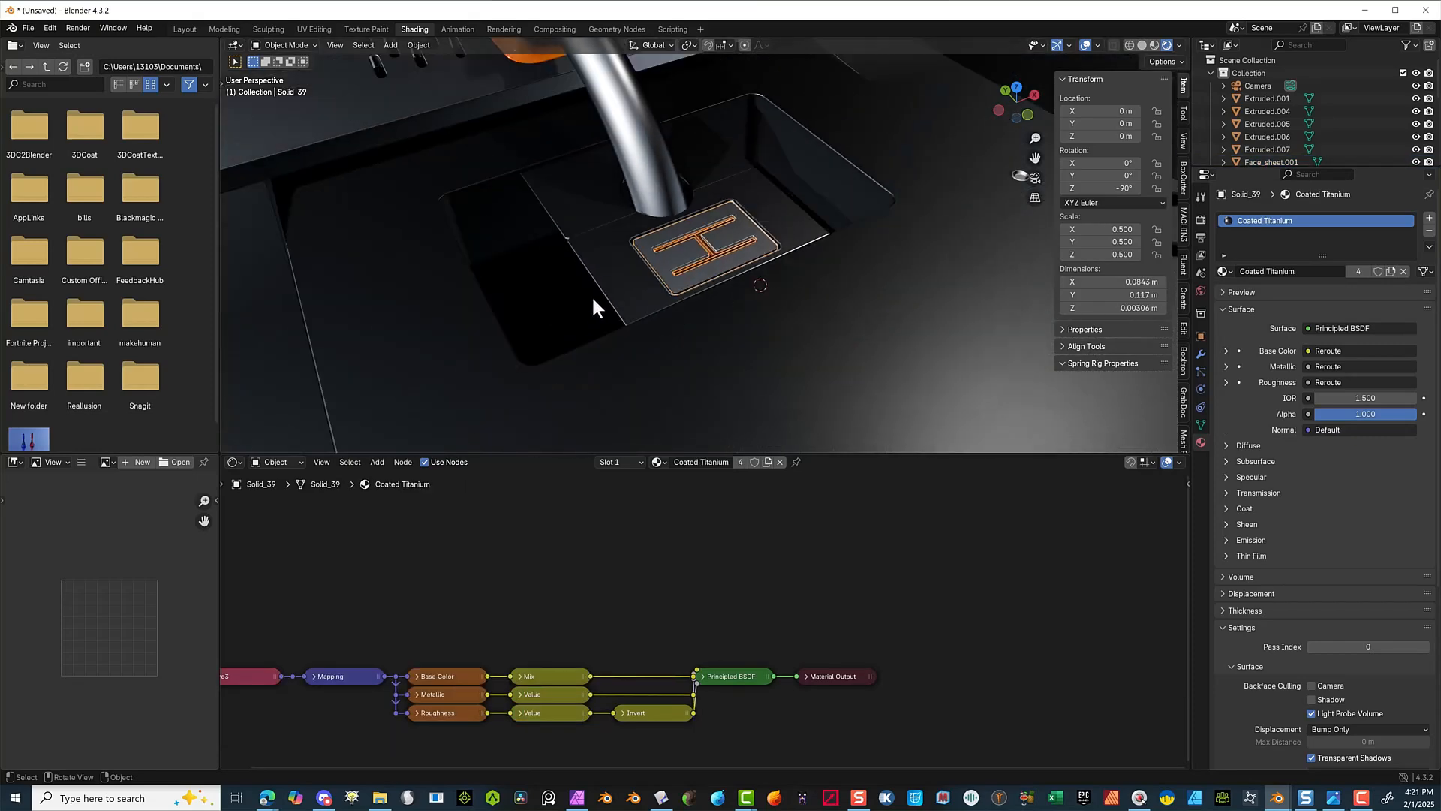
{"action": "middle_click_drag", "start_coordinate": [599, 306], "coordinate": [683, 287]}
{"action": "scroll", "coordinate": [663, 286], "scroll_direction": "down", "scroll_amount": 5}
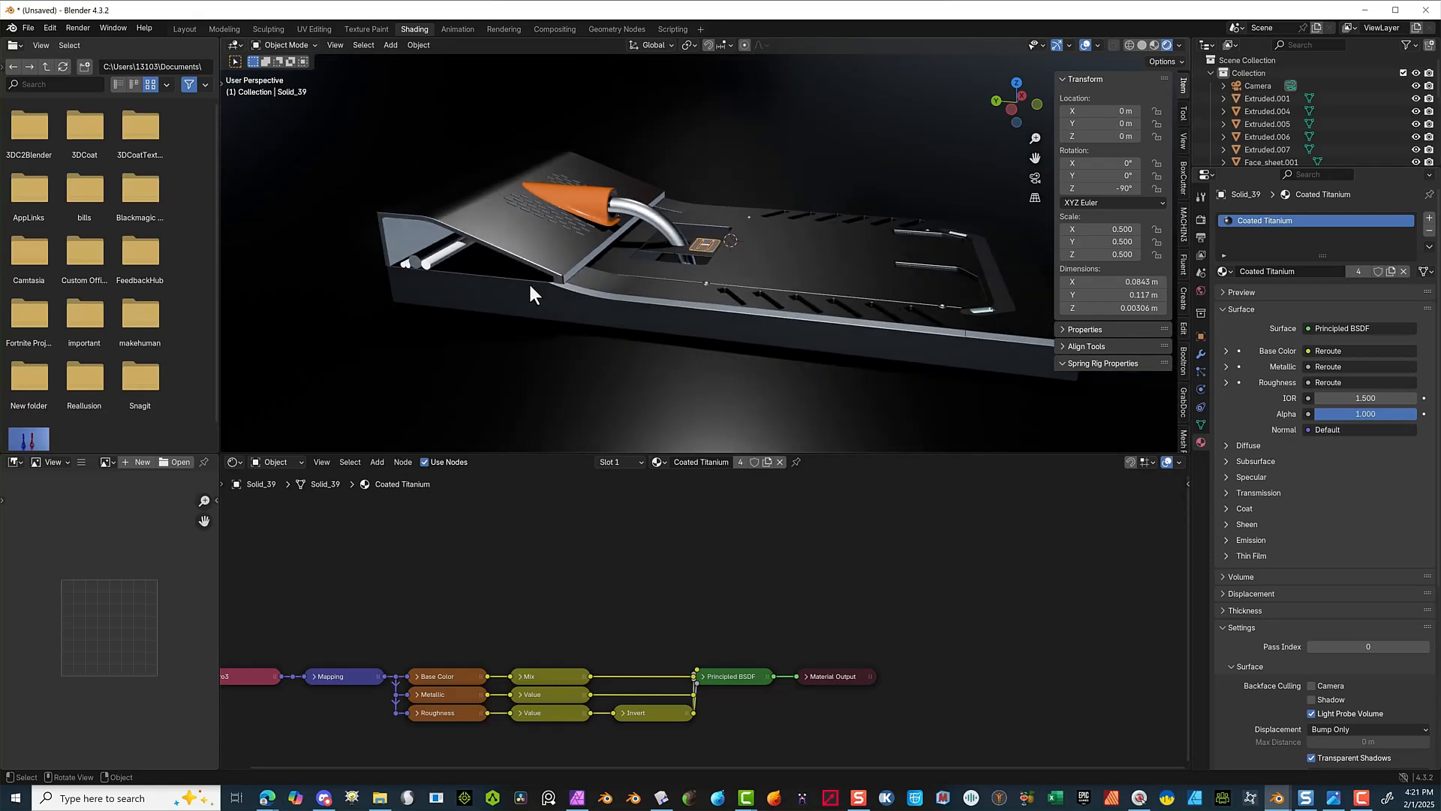
{"action": "scroll", "coordinate": [529, 281], "scroll_direction": "up", "scroll_amount": 4}
{"action": "scroll", "coordinate": [396, 317], "scroll_direction": "up", "scroll_amount": 3}
{"action": "middle_click_drag", "start_coordinate": [397, 317], "coordinate": [434, 313]}
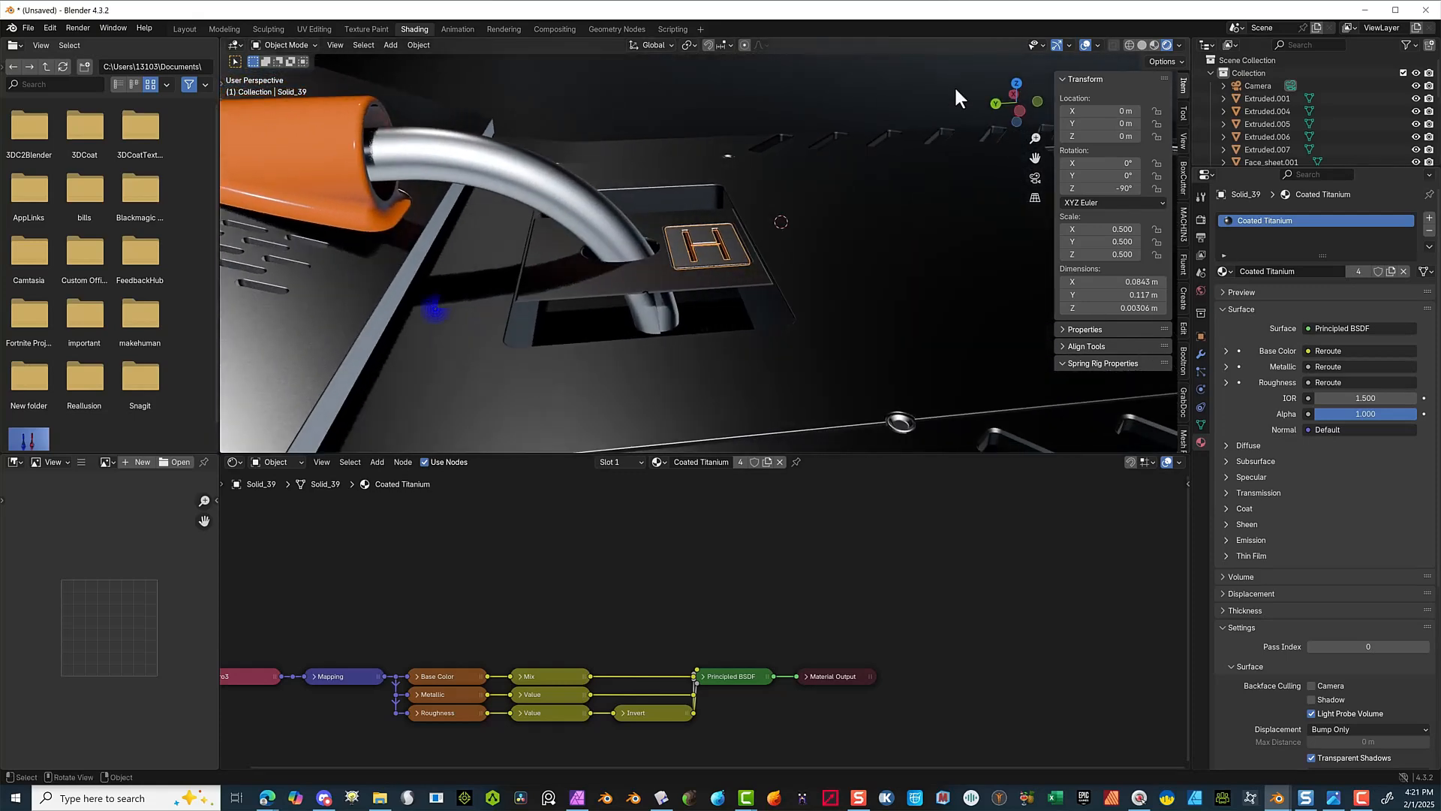
{"action": "left_click_drag", "start_coordinate": [1035, 157], "coordinate": [1171, 75]}
{"action": "left_click", "coordinate": [520, 318]}
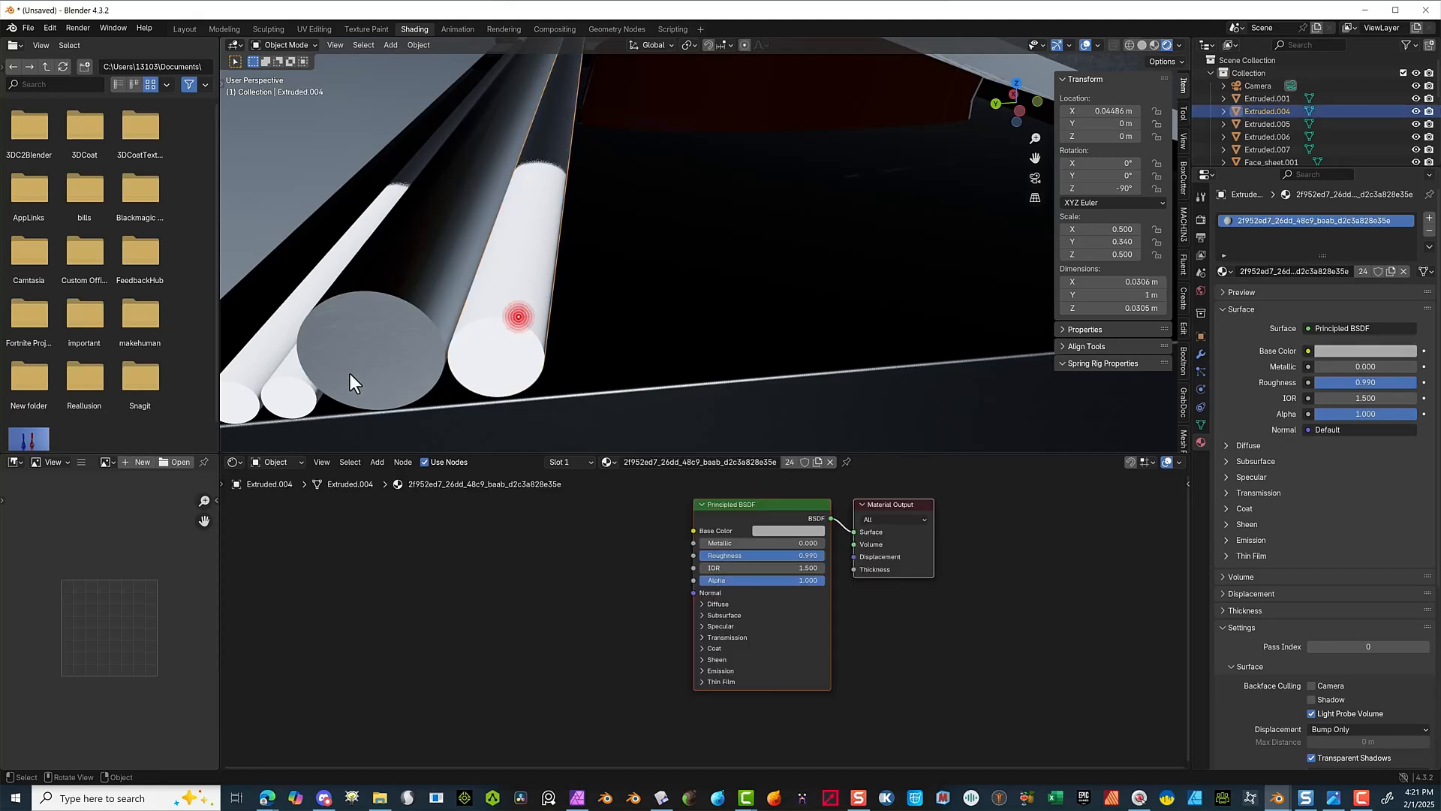
{"action": "left_click", "coordinate": [252, 386], "text": "shift"}
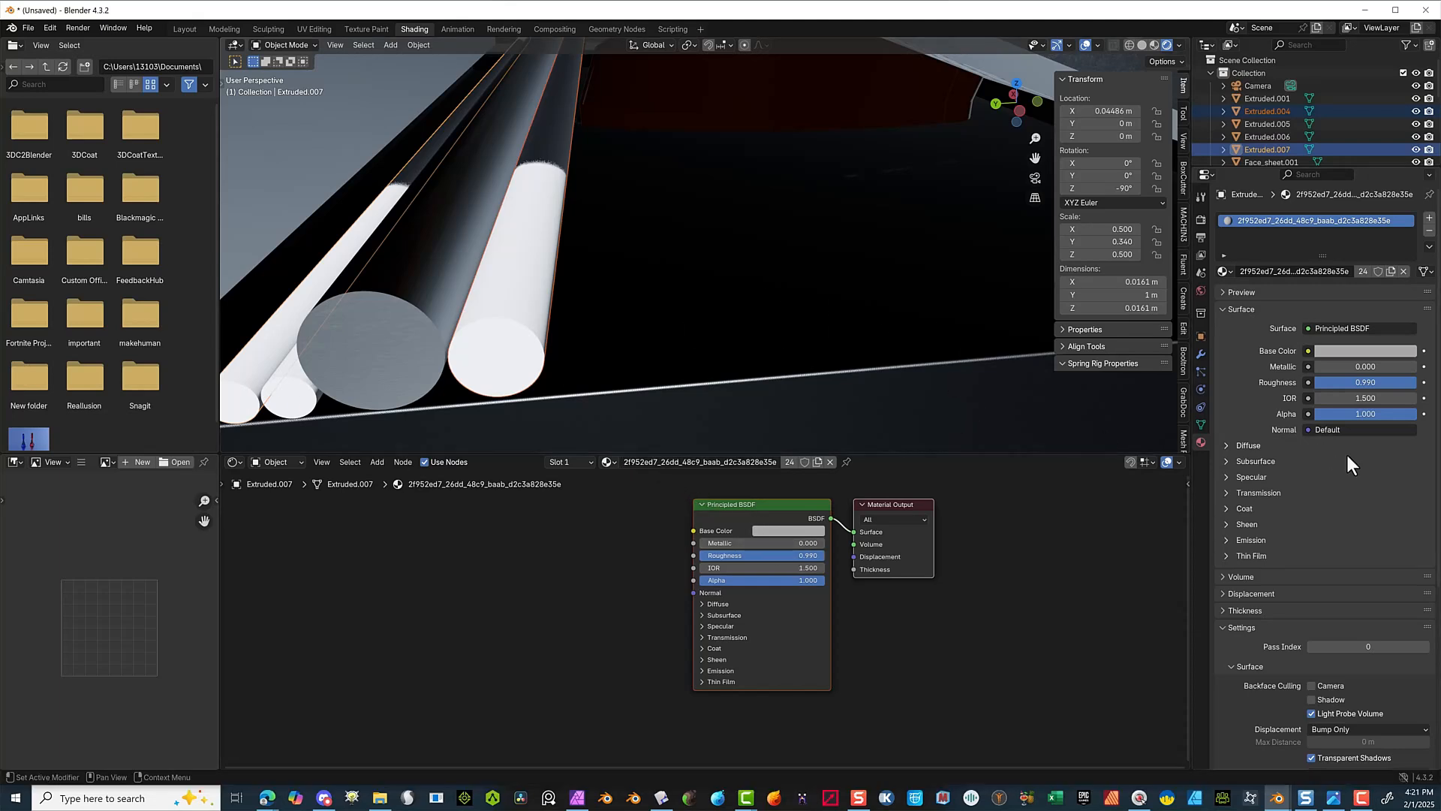
{"action": "left_click", "coordinate": [1429, 230]}
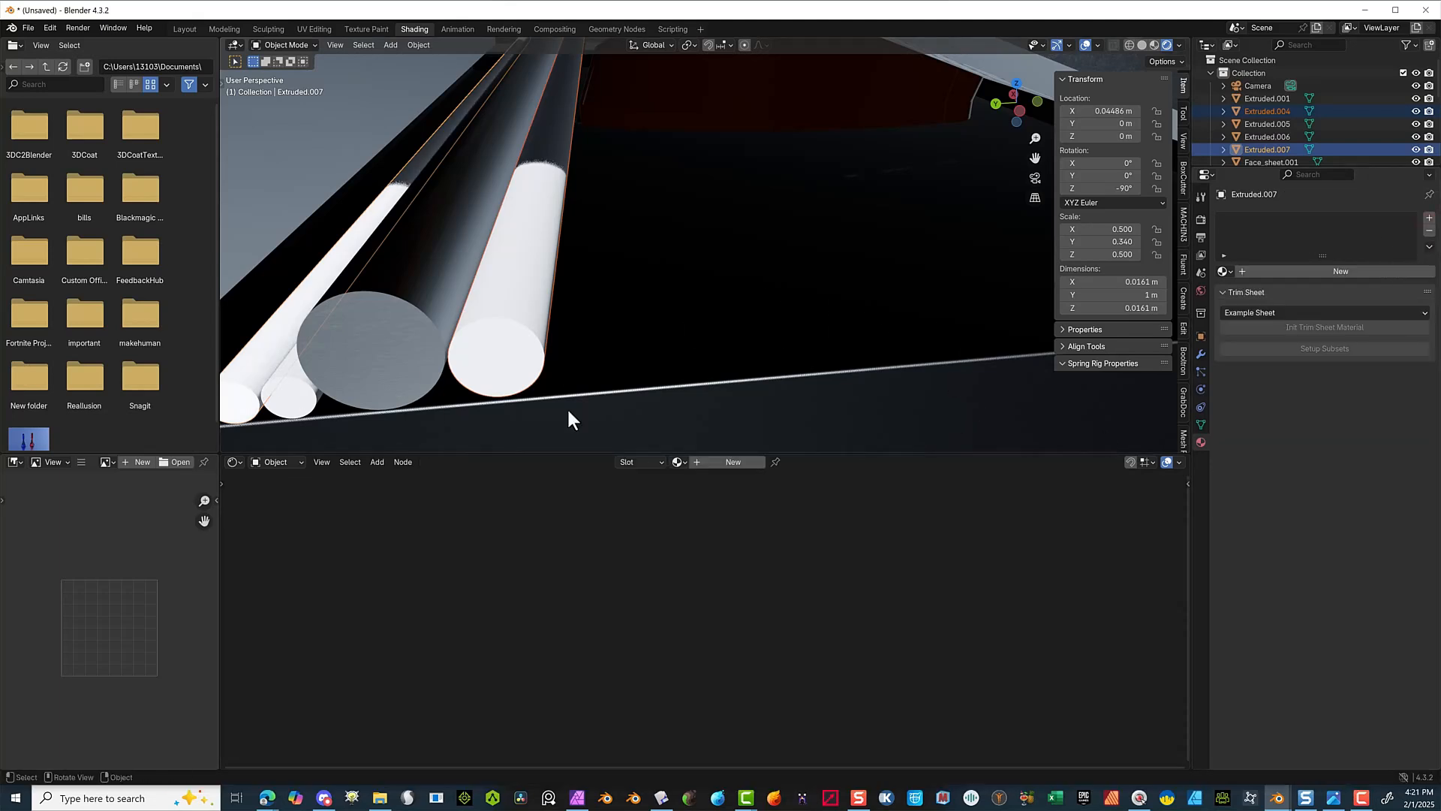
- Select only the thick white rod under the sloped hood, remove its imported material and assign it Coated Titanium
{"action": "left_click", "coordinate": [680, 463]}
{"action": "middle_click_drag", "start_coordinate": [708, 299], "coordinate": [884, 252]}
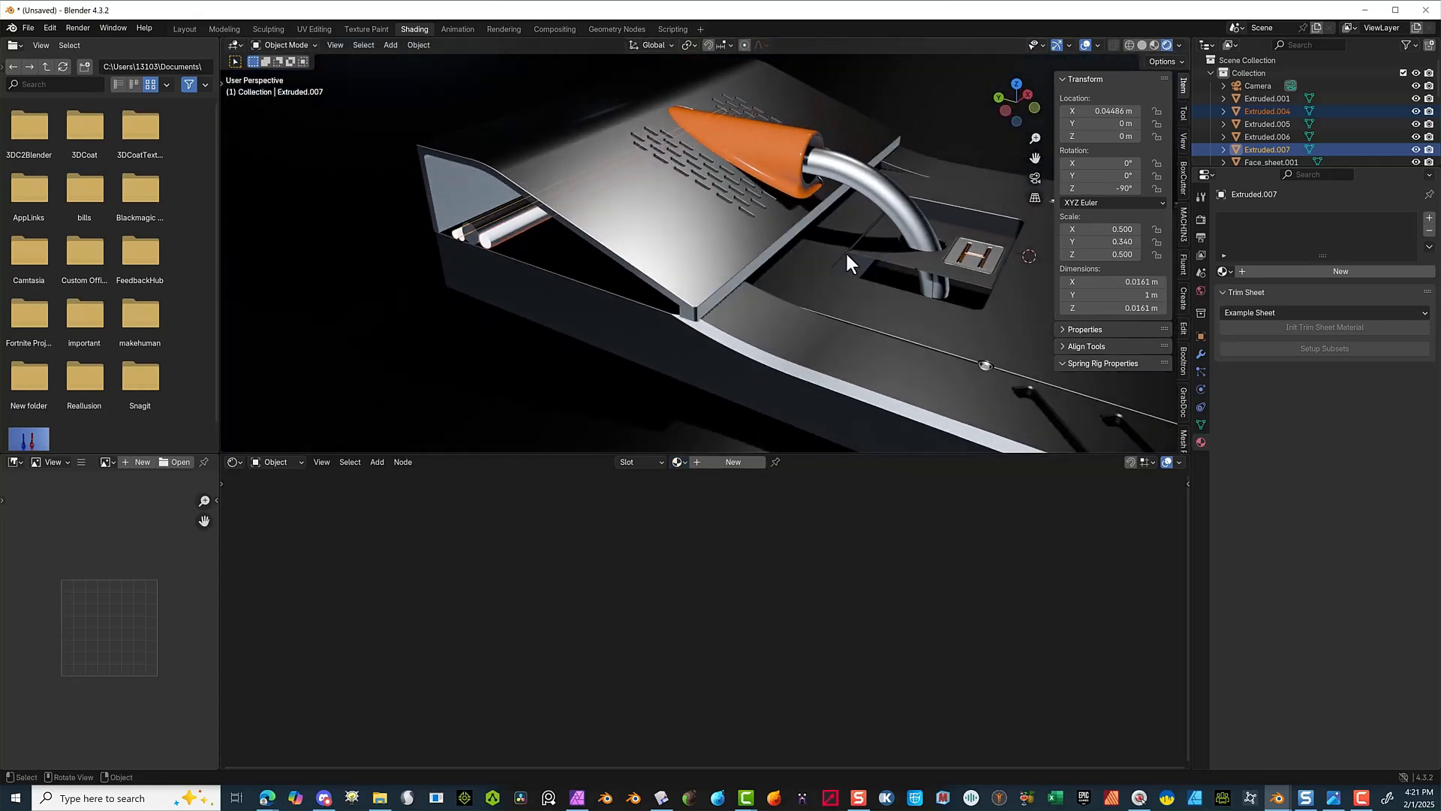
{"action": "scroll", "coordinate": [976, 257], "scroll_direction": "up", "scroll_amount": 3}
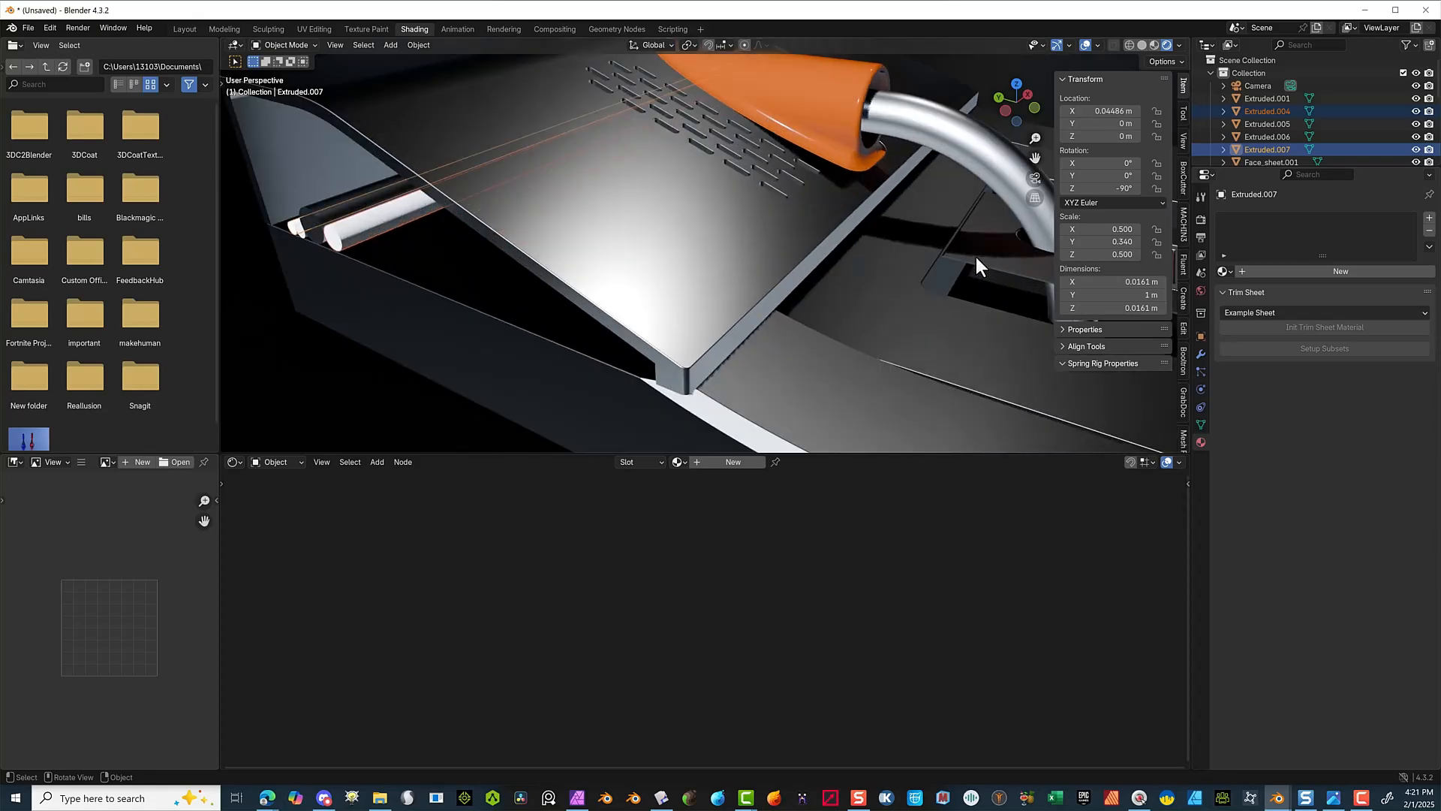
{"action": "left_click_drag", "start_coordinate": [1034, 159], "coordinate": [810, 199]}
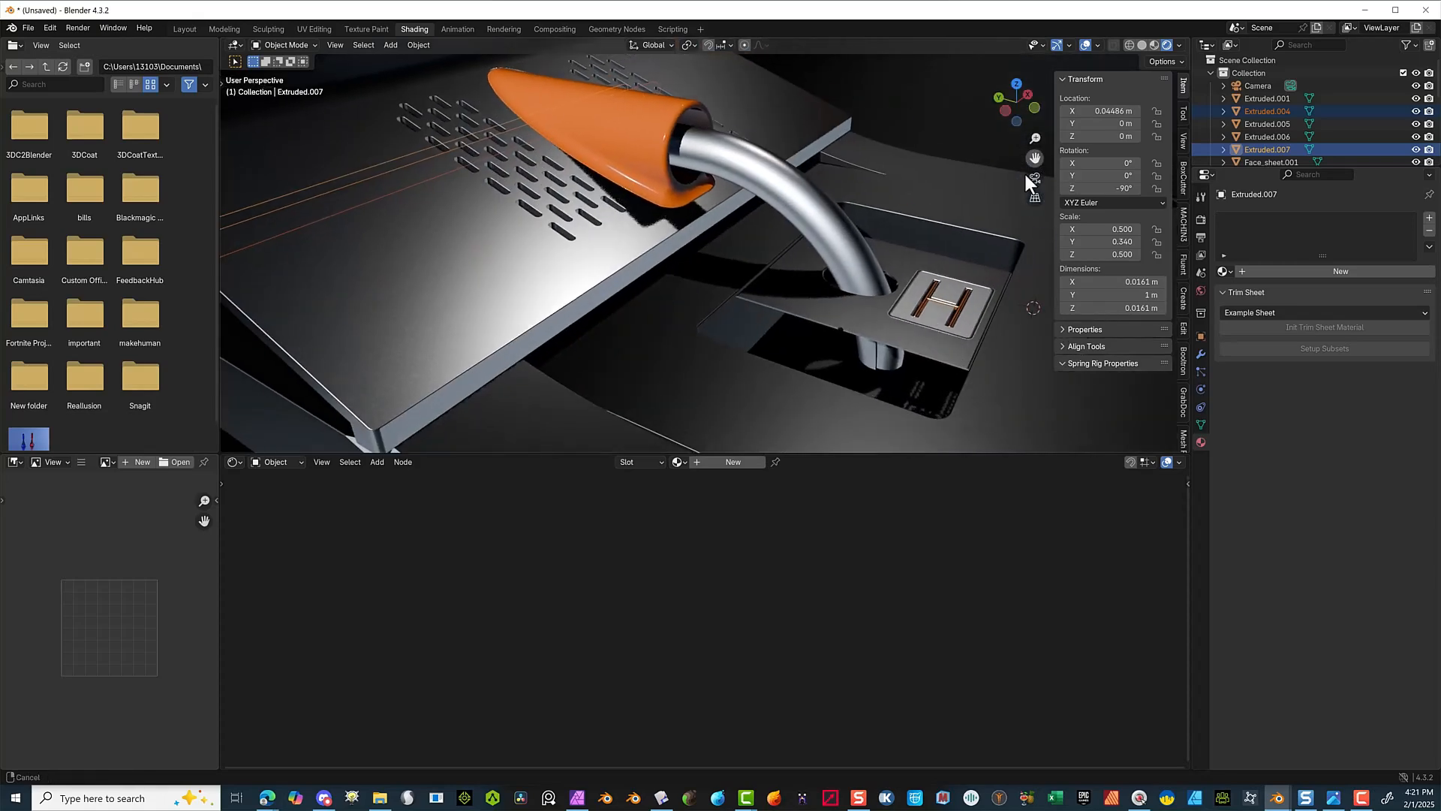
{"action": "middle_click_drag", "start_coordinate": [593, 435], "coordinate": [421, 377]}
{"action": "left_click", "coordinate": [462, 421]}
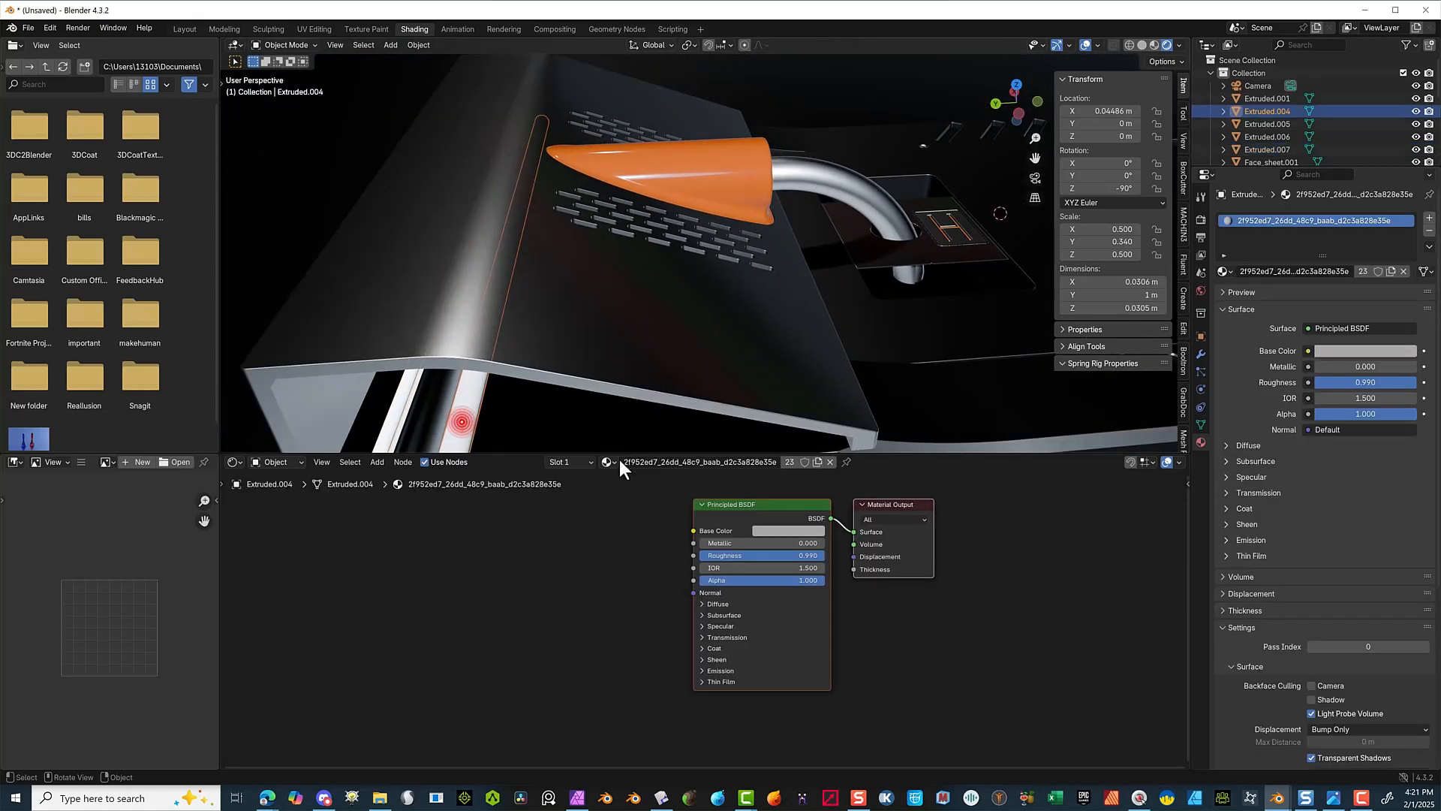
{"action": "left_click", "coordinate": [1429, 230]}
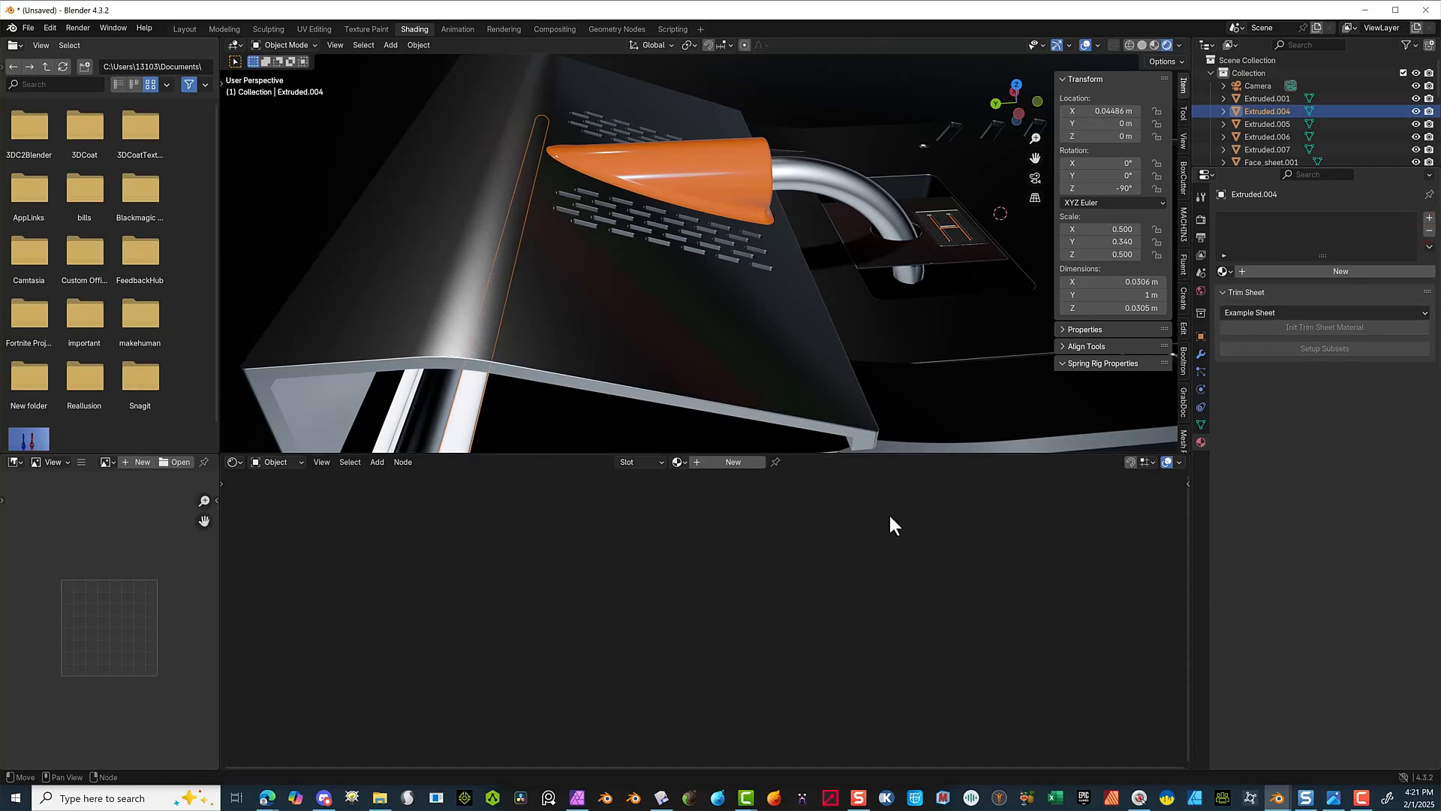
{"action": "left_click", "coordinate": [679, 462]}
{"action": "left_click", "coordinate": [718, 505]}
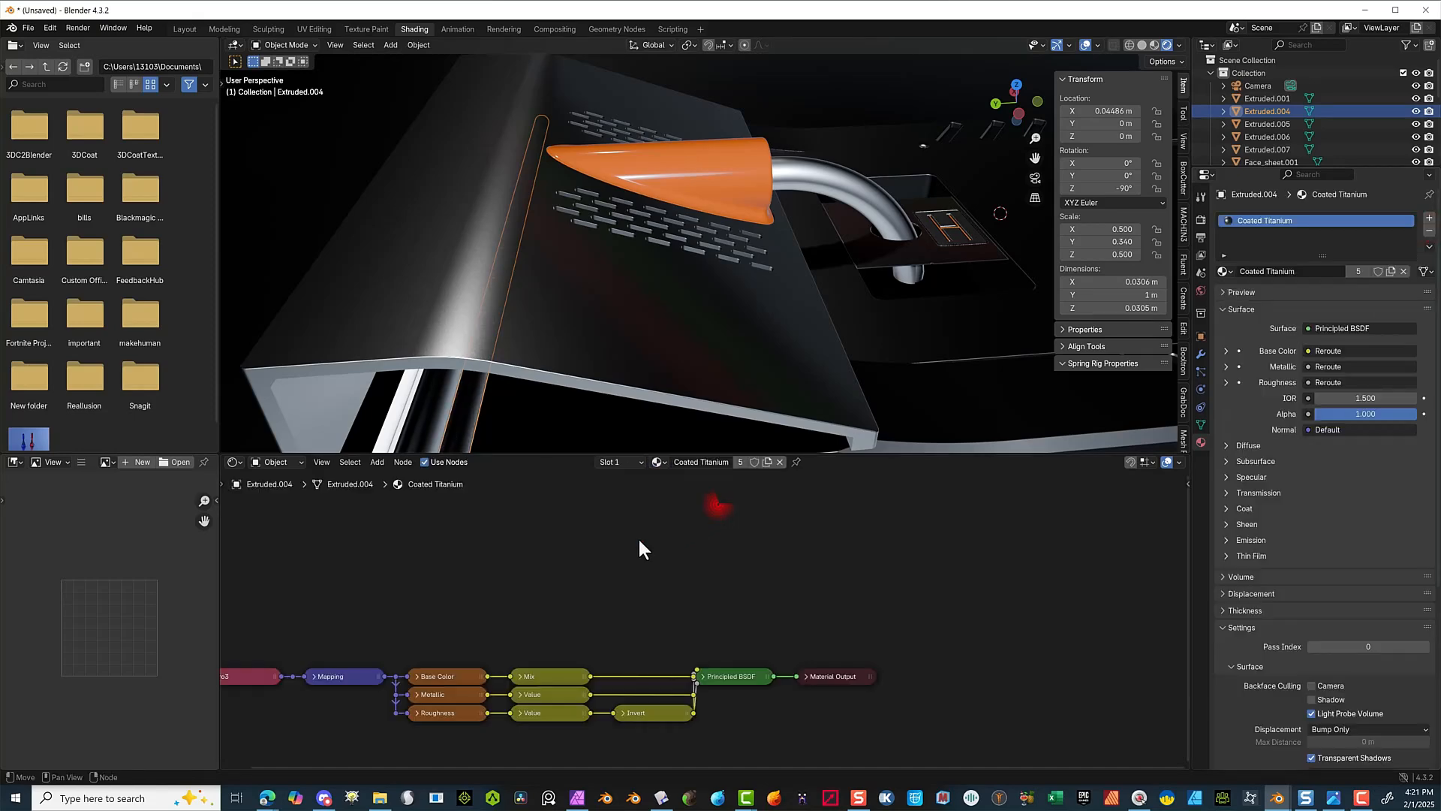
- Assign Coated Titanium to the outermost thin rod under the sloped hood, which has no material
{"action": "left_click", "coordinate": [388, 436]}
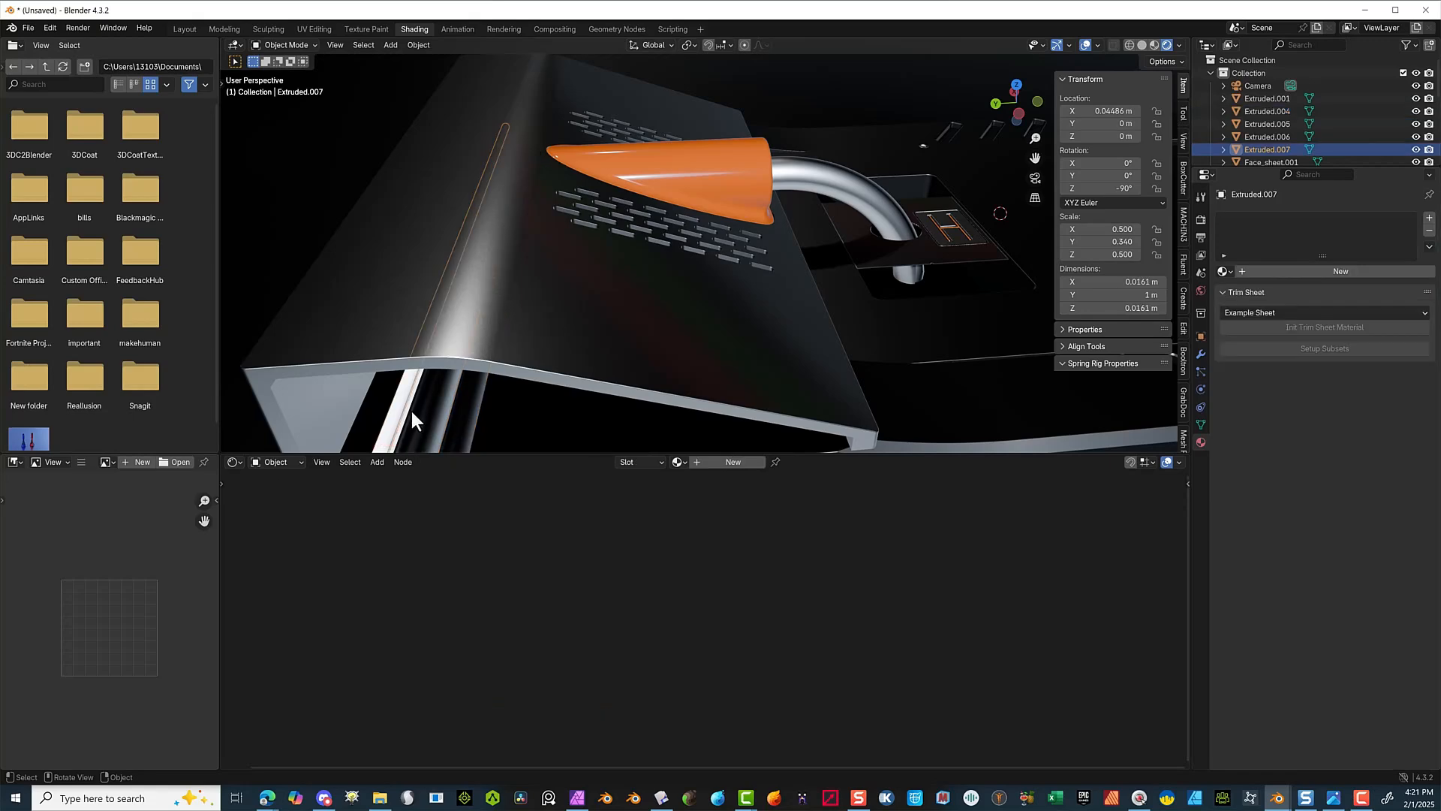
{"action": "middle_click_drag", "start_coordinate": [412, 409], "coordinate": [418, 394]}
{"action": "scroll", "coordinate": [662, 411], "scroll_direction": "up", "scroll_amount": 3}
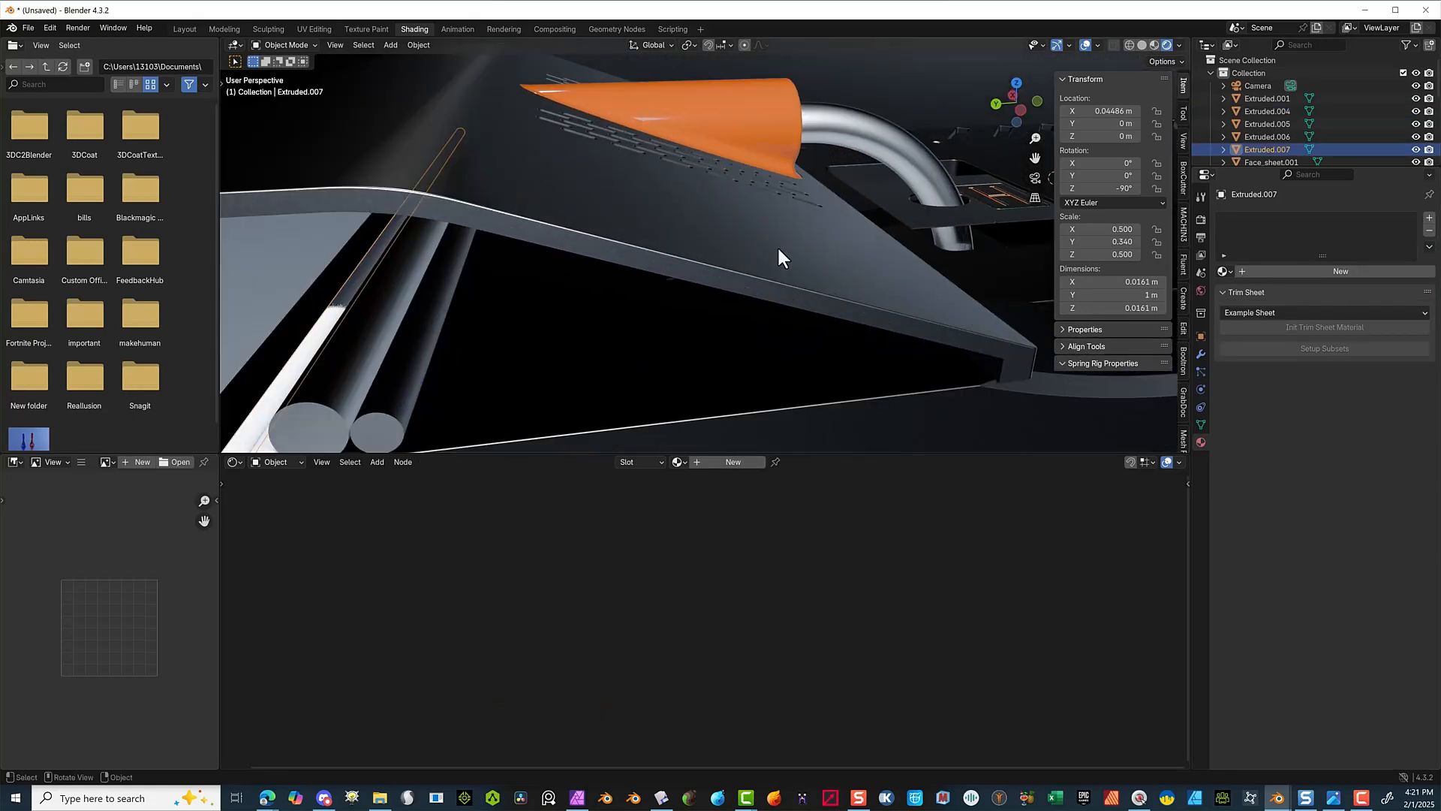
{"action": "left_click", "coordinate": [685, 462]}
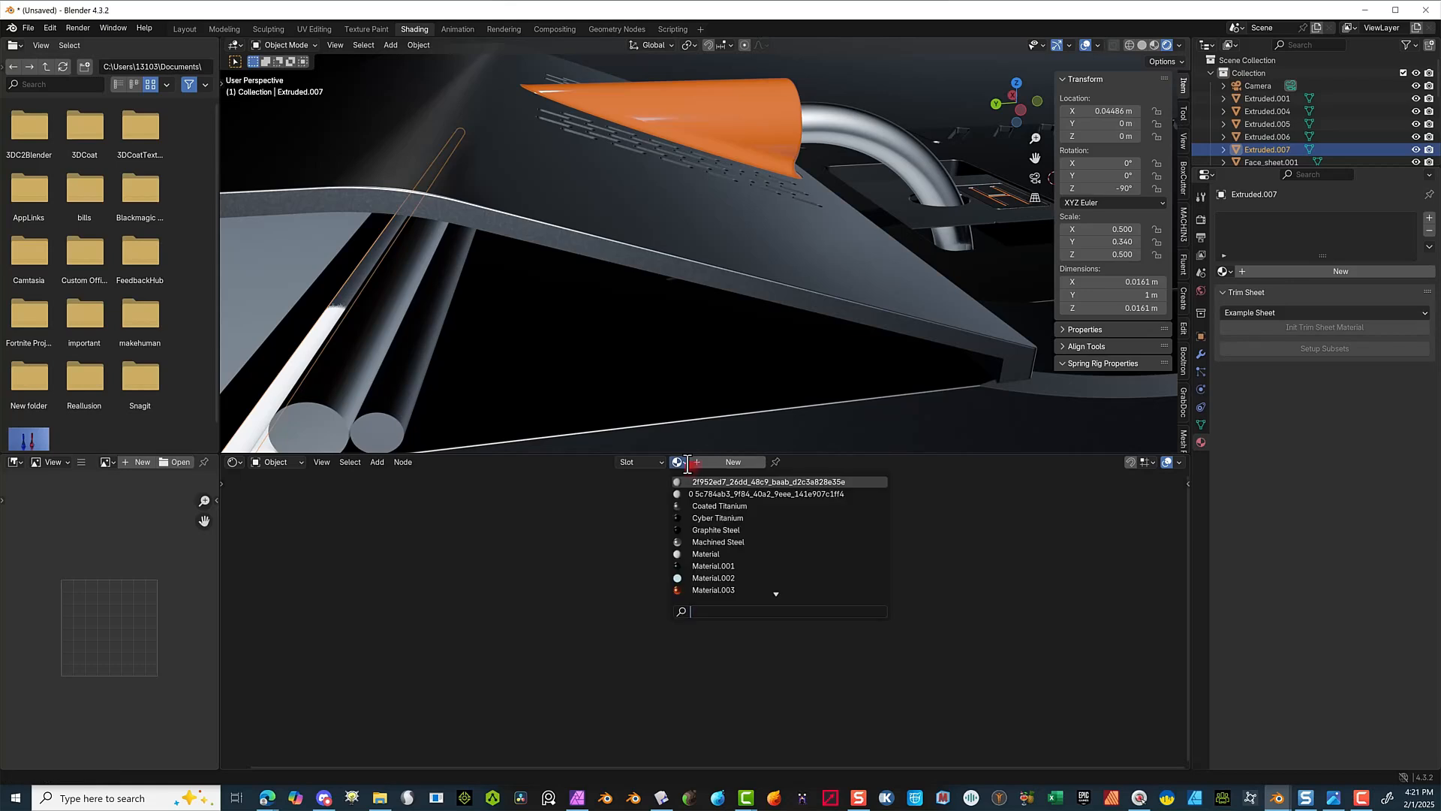
{"action": "left_click", "coordinate": [732, 505]}
- Replace the imported material on the other thin rod, beside the thick rod under the hood, with Machined Steel
{"action": "left_click", "coordinate": [264, 447]}
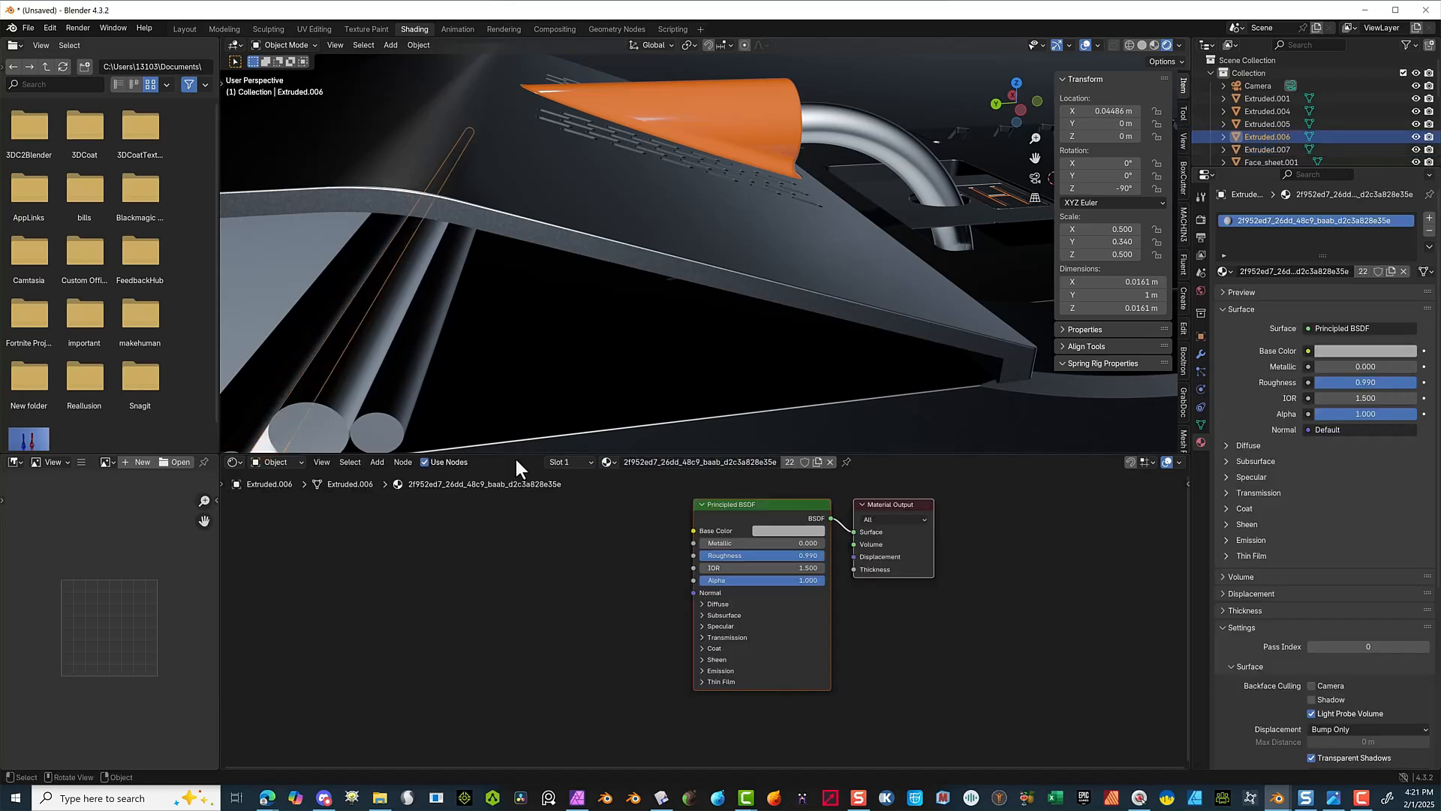
{"action": "left_click", "coordinate": [1429, 230]}
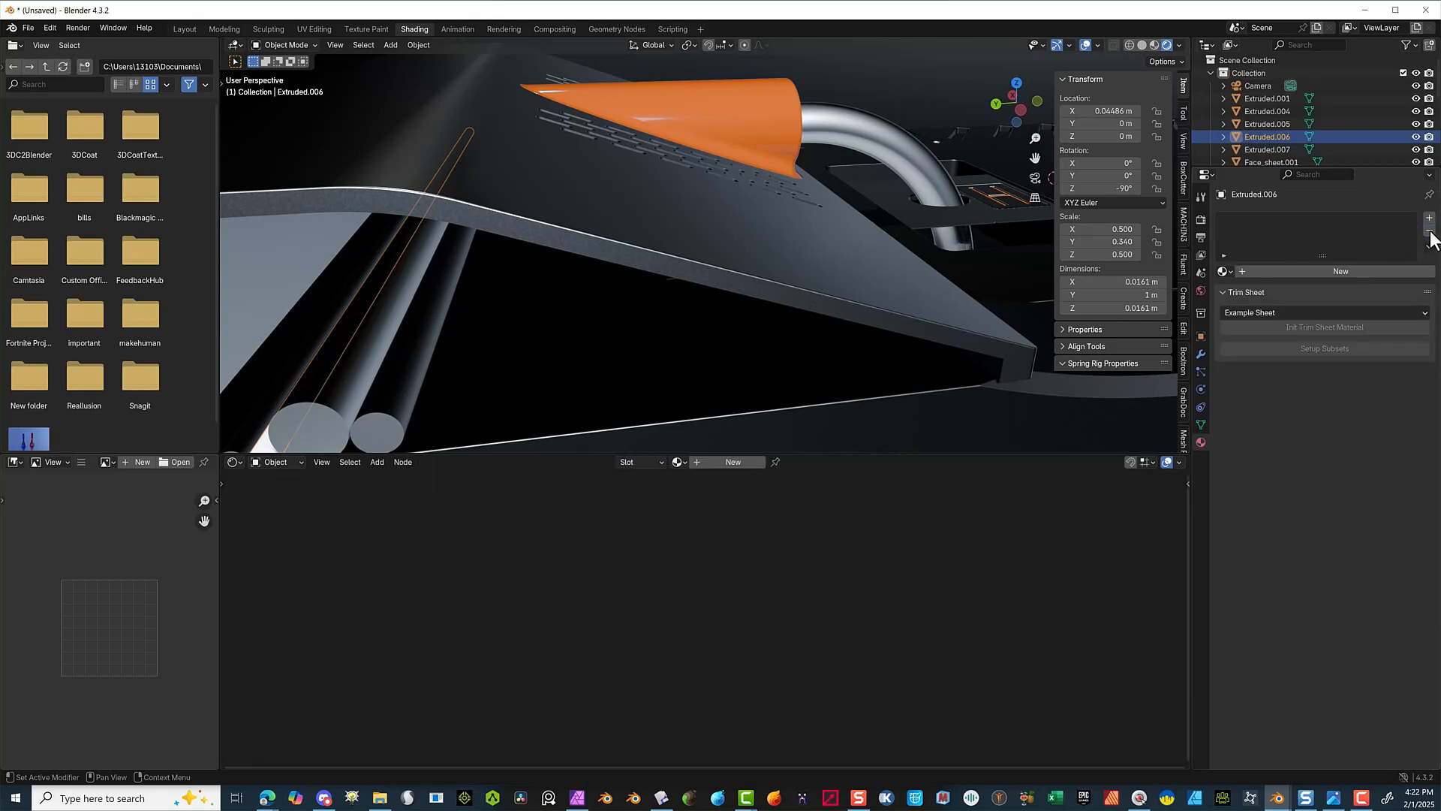
{"action": "left_click", "coordinate": [680, 462]}
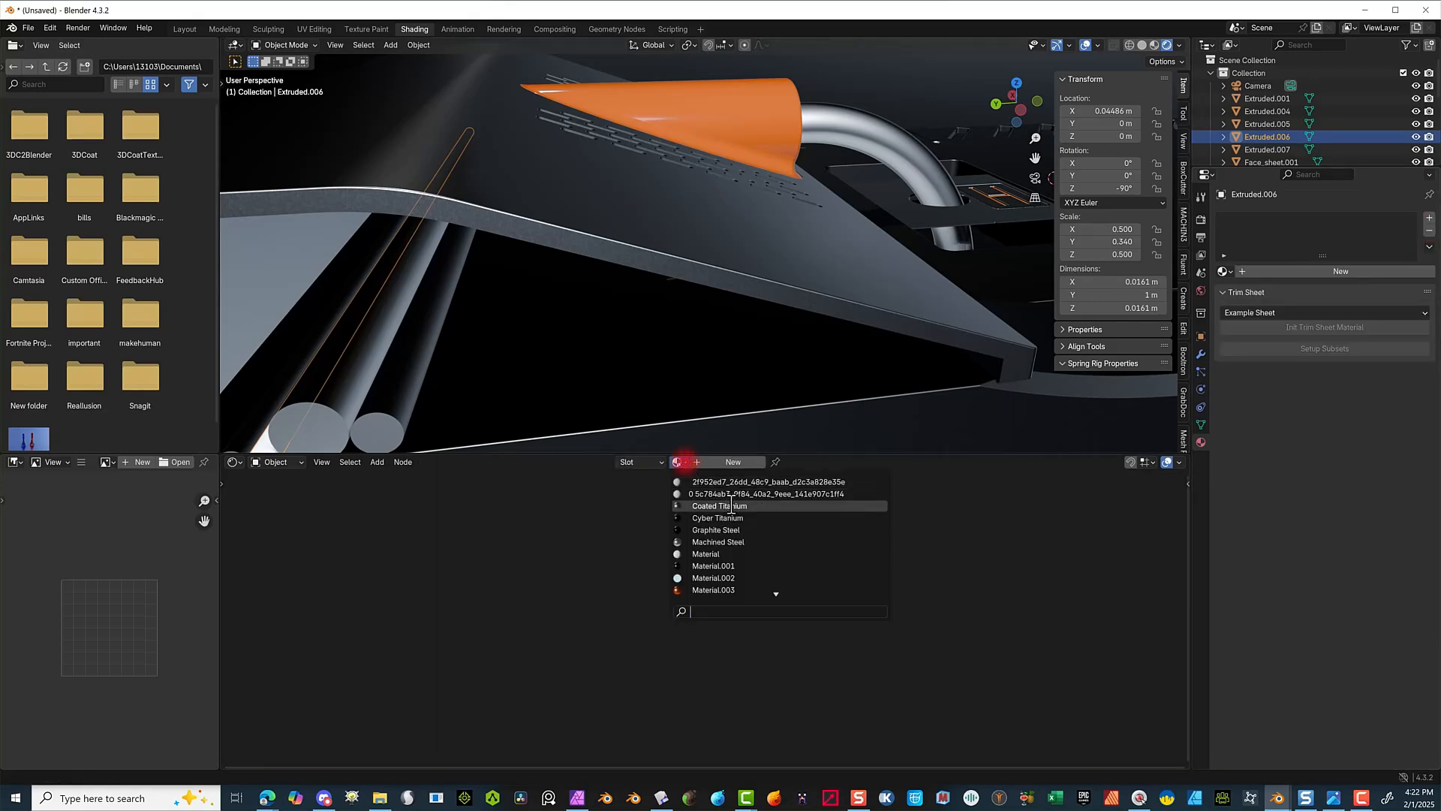
{"action": "left_click", "coordinate": [747, 541]}
- Switch to the Layout workspace and add a point light to the scene
{"action": "middle_click_drag", "start_coordinate": [450, 392], "coordinate": [465, 382]}
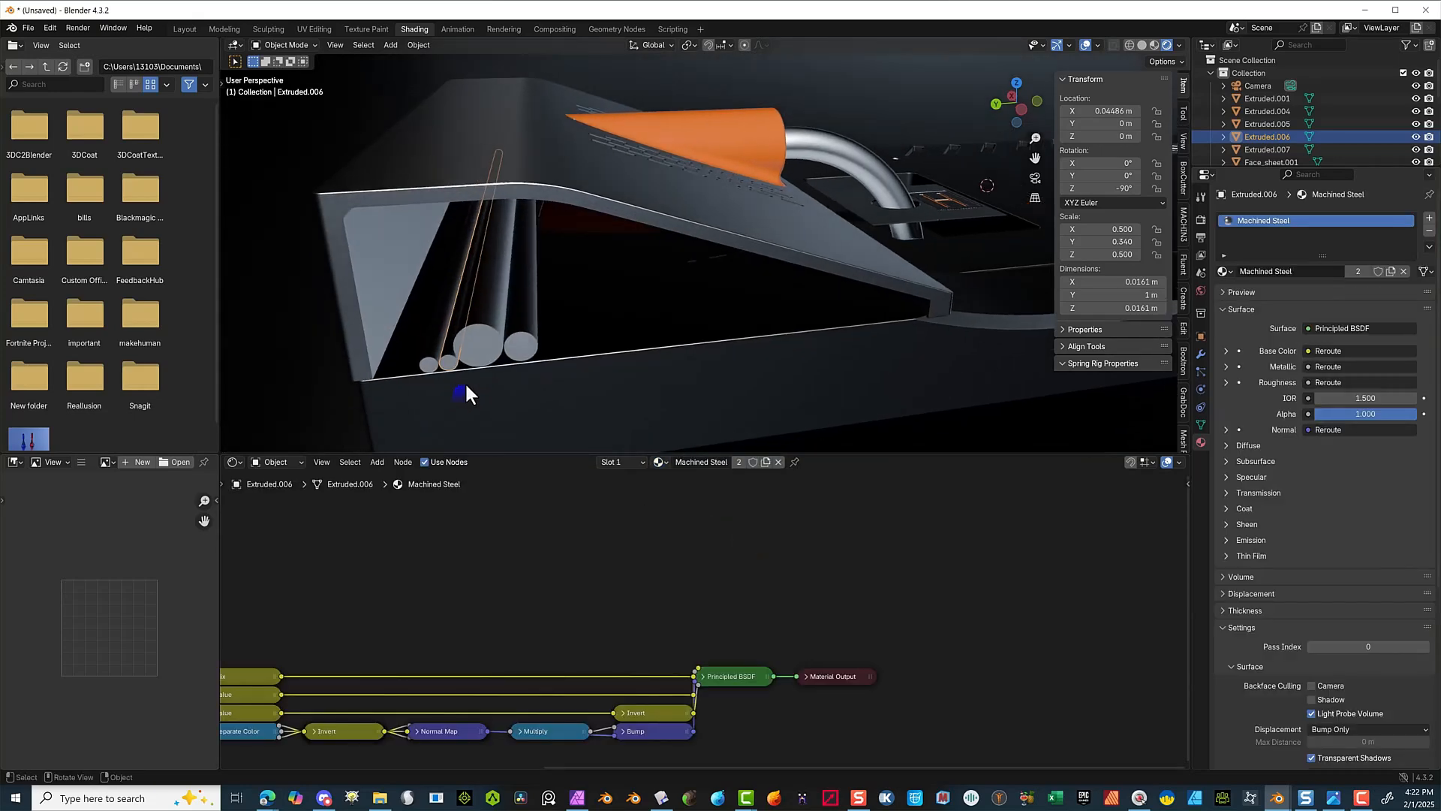
{"action": "middle_click_drag", "start_coordinate": [480, 329], "coordinate": [440, 331]}
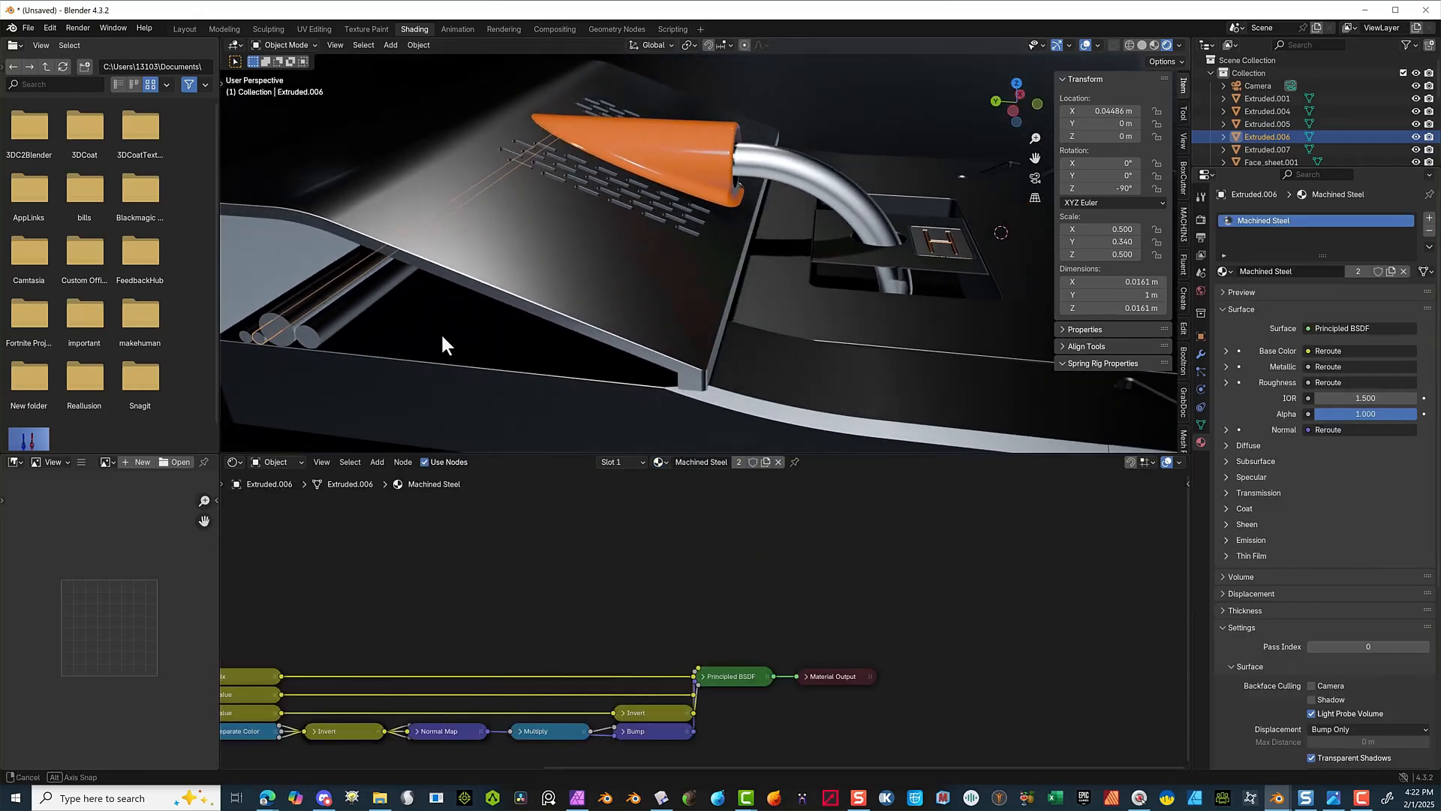
{"action": "mouse_move", "coordinate": [290, 316]}
{"action": "middle_mouse_down"}
{"action": "mouse_move", "coordinate": [338, 313]}
{"action": "mouse_move", "coordinate": [268, 301]}
{"action": "middle_mouse_up"}
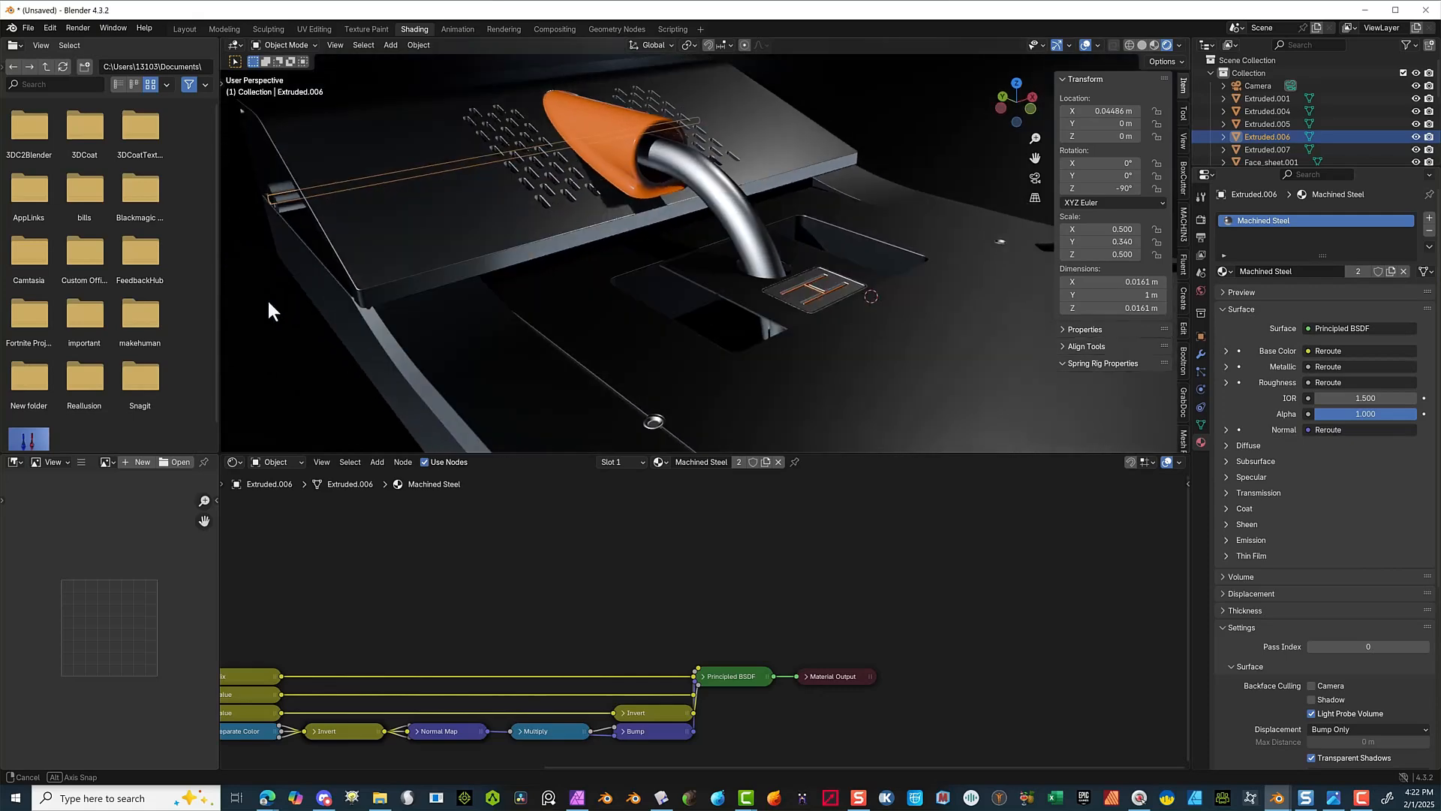
{"action": "middle_click_drag", "start_coordinate": [603, 176], "coordinate": [542, 211]}
{"action": "scroll", "coordinate": [740, 171], "scroll_direction": "down", "scroll_amount": 4}
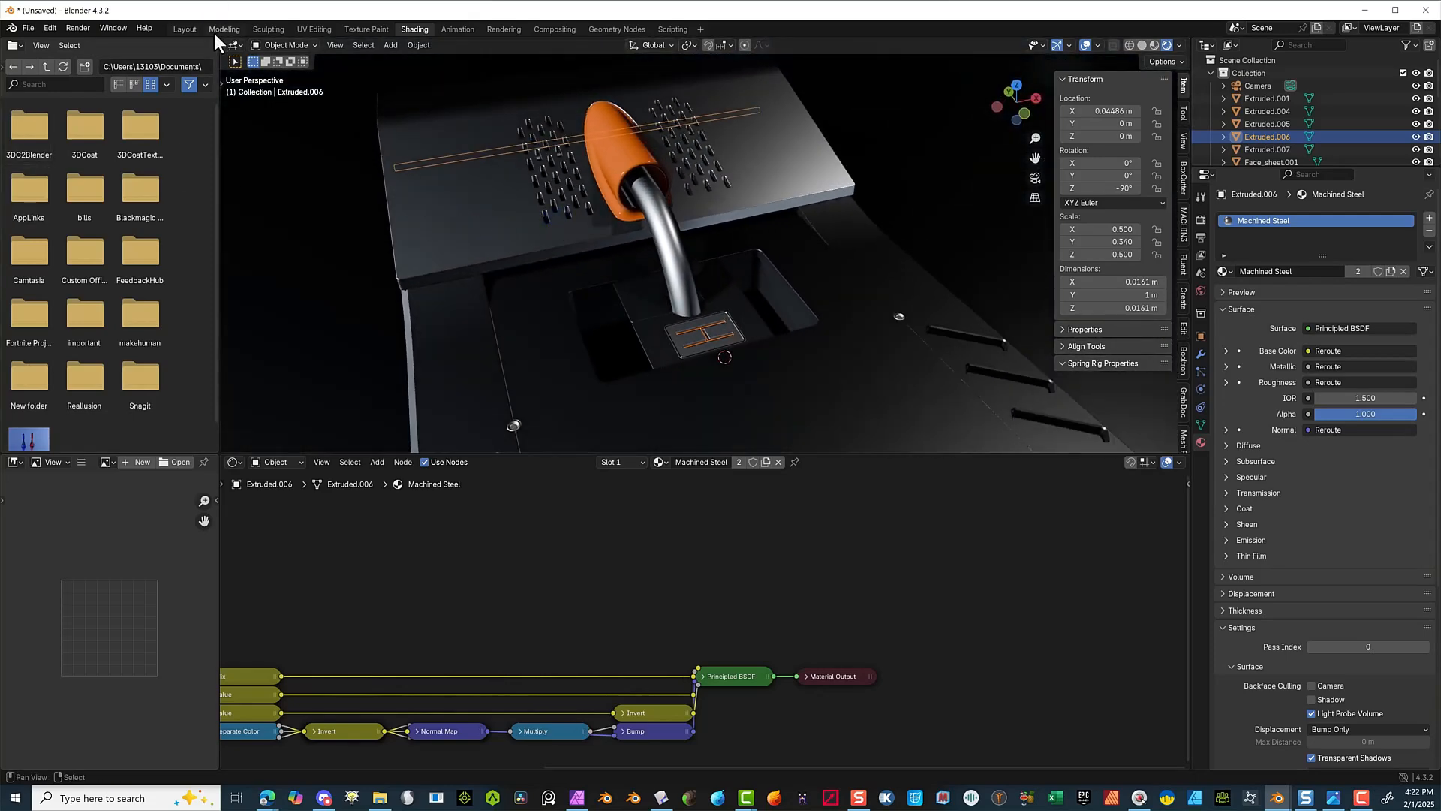
{"action": "left_click", "coordinate": [184, 31]}
{"action": "scroll", "coordinate": [399, 213], "scroll_direction": "down", "scroll_amount": 6}
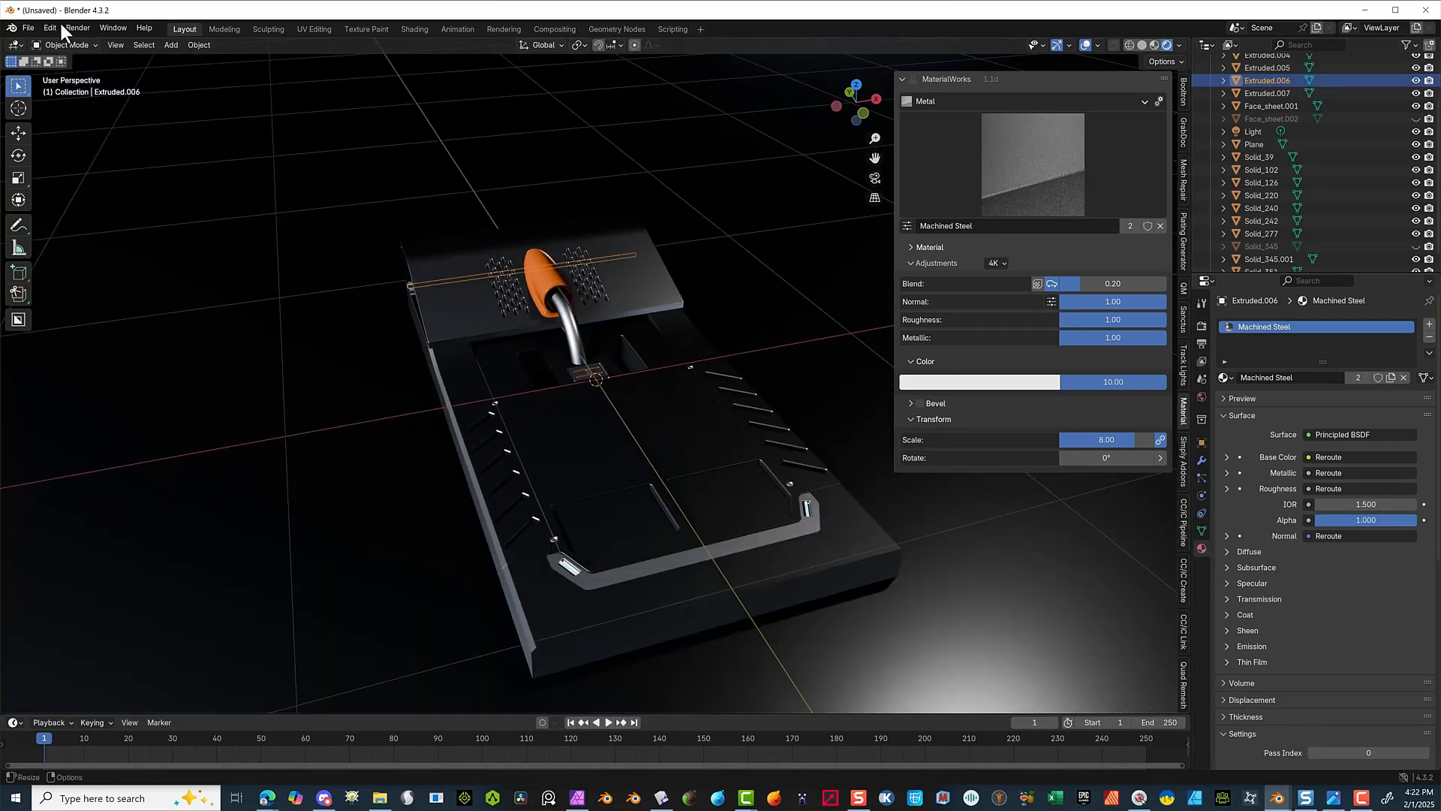
{"action": "left_click", "coordinate": [170, 45]}
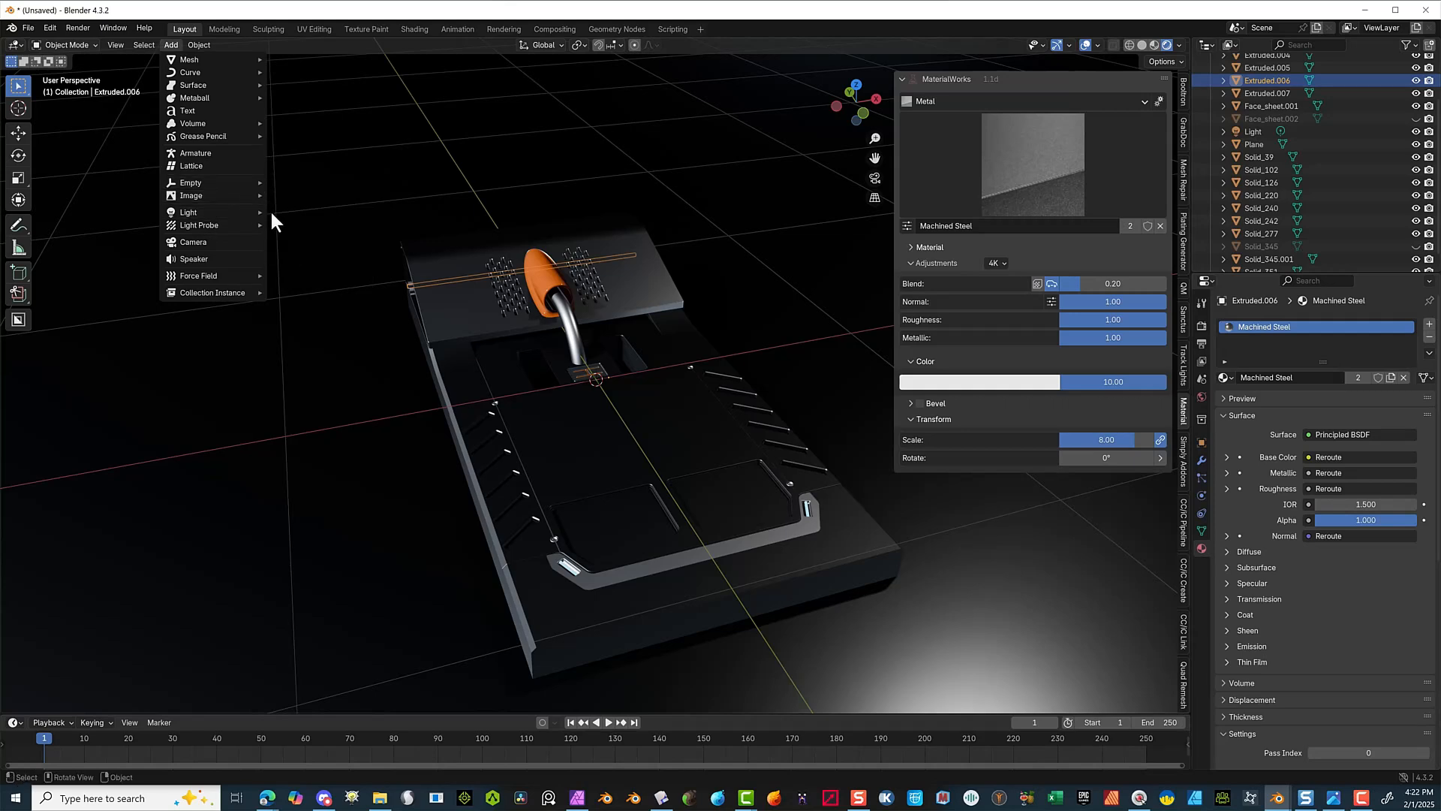
{"action": "mouse_move", "coordinate": [261, 213]}
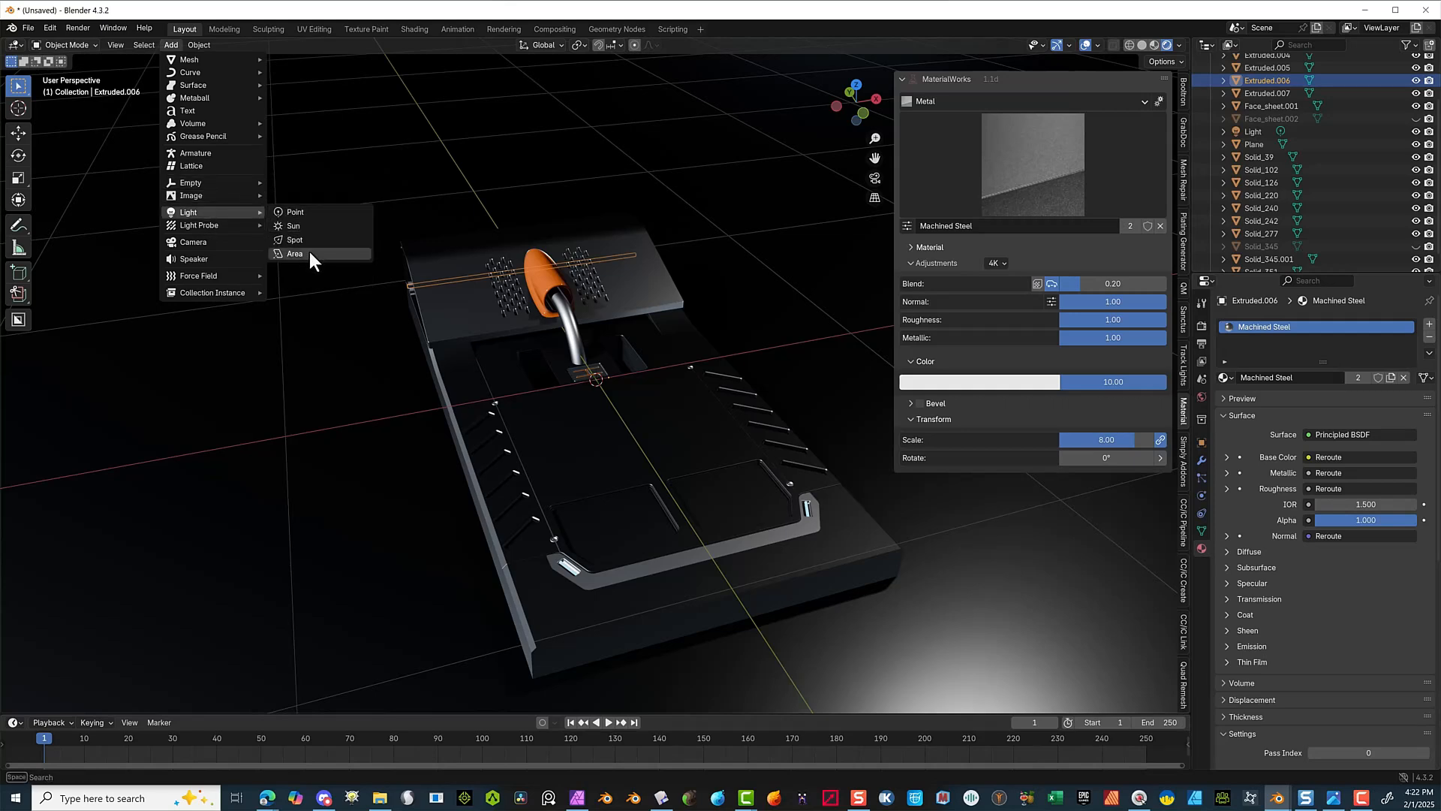
{"action": "left_click", "coordinate": [358, 214]}
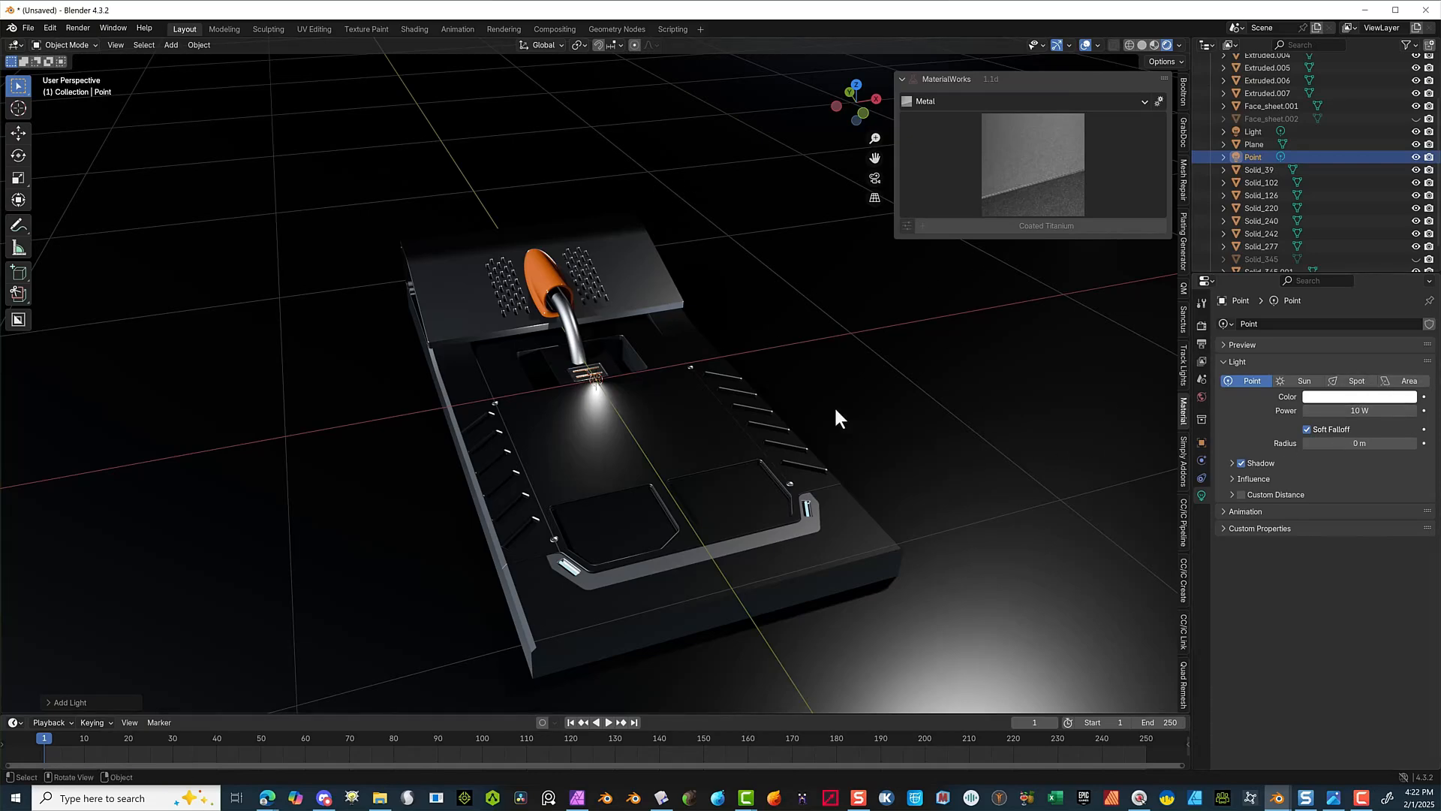
- Set the new point light's radius to 0.02 m
{"action": "middle_click_drag", "start_coordinate": [629, 420], "coordinate": [596, 351]}
{"action": "scroll", "coordinate": [629, 317], "scroll_direction": "up", "scroll_amount": 7}
{"action": "scroll", "coordinate": [628, 331], "scroll_direction": "down", "scroll_amount": 6}
{"action": "scroll", "coordinate": [596, 351], "scroll_direction": "down", "scroll_amount": 2}
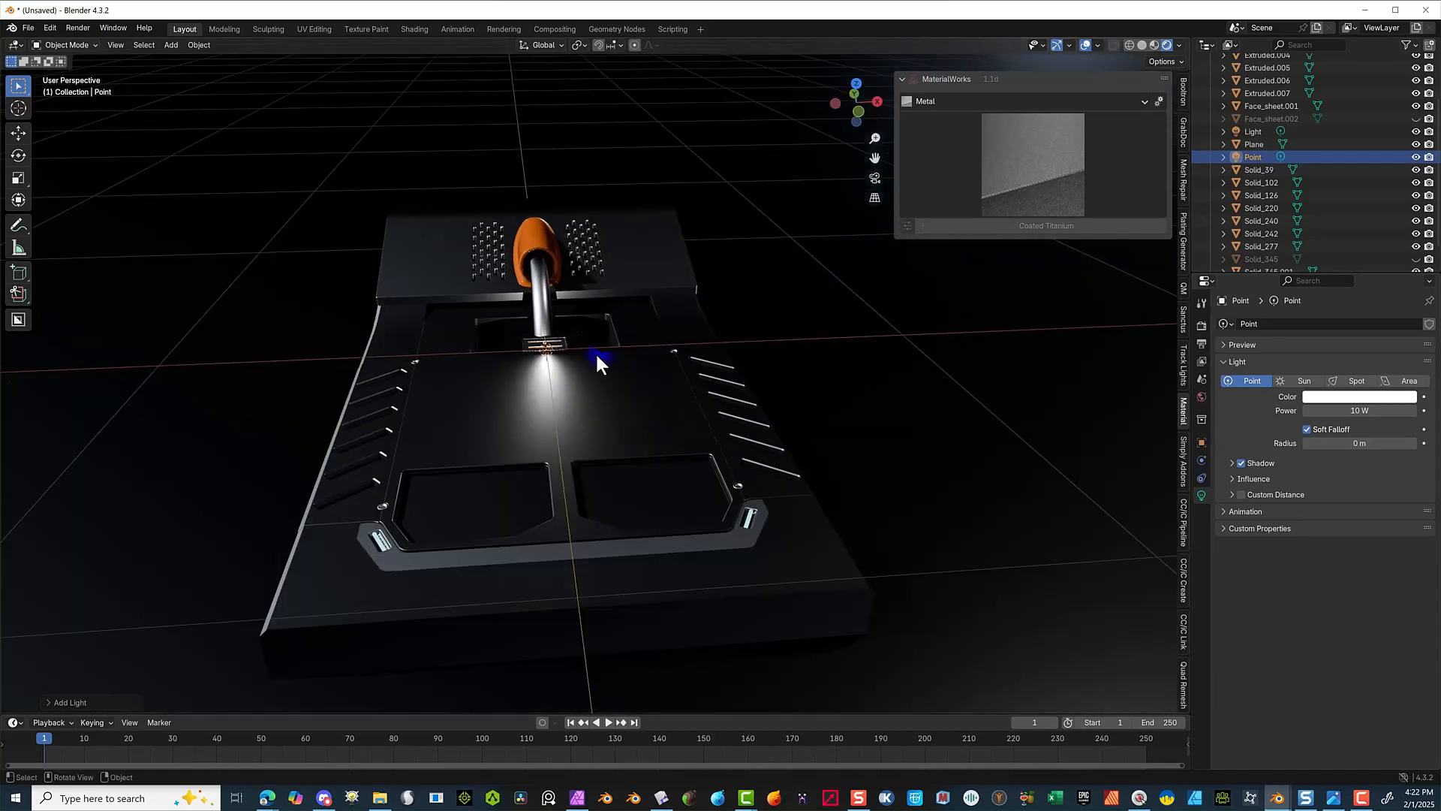
{"action": "scroll", "coordinate": [596, 352], "scroll_direction": "up", "scroll_amount": 4}
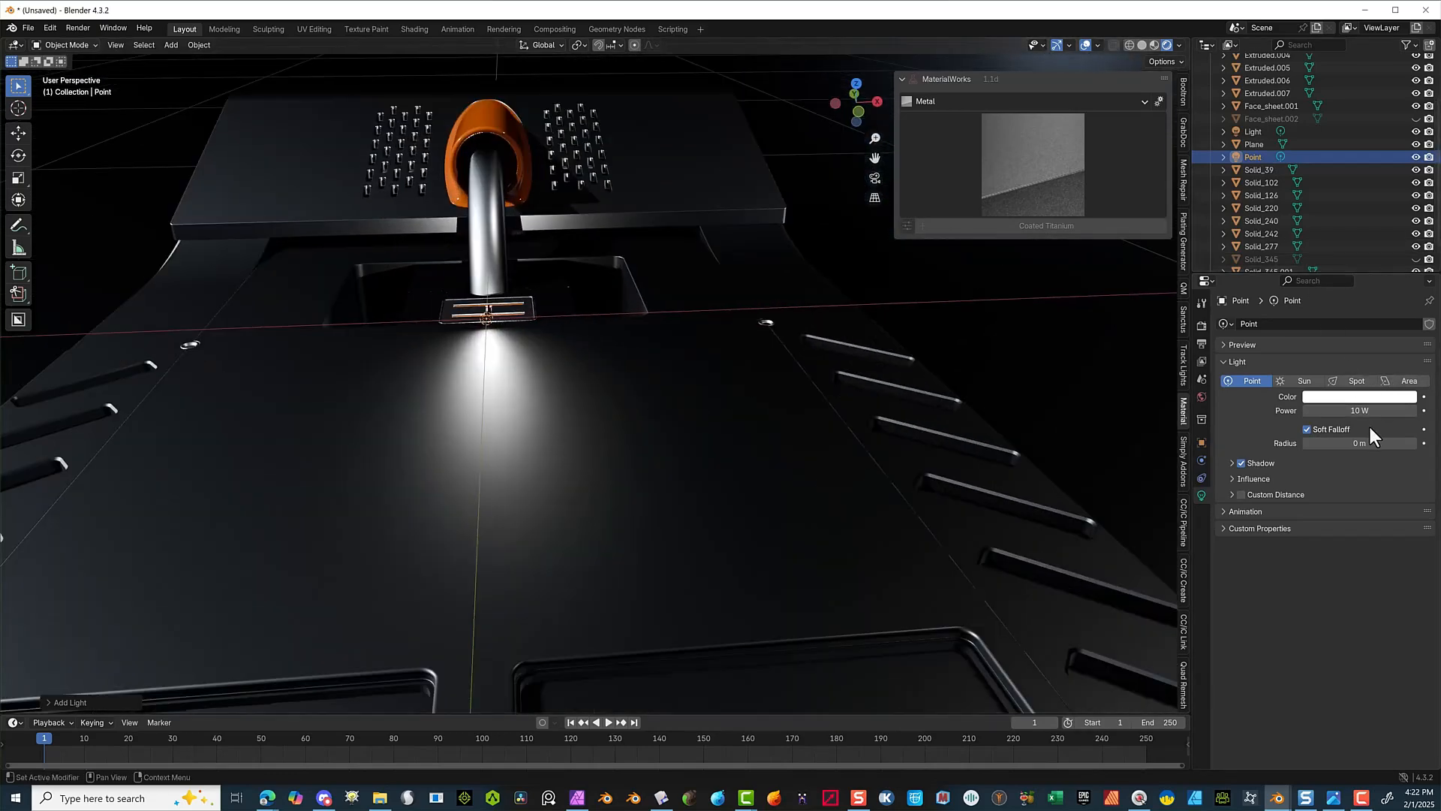
{"action": "left_click", "coordinate": [1412, 443]}
{"action": "left_click", "coordinate": [1413, 444]}
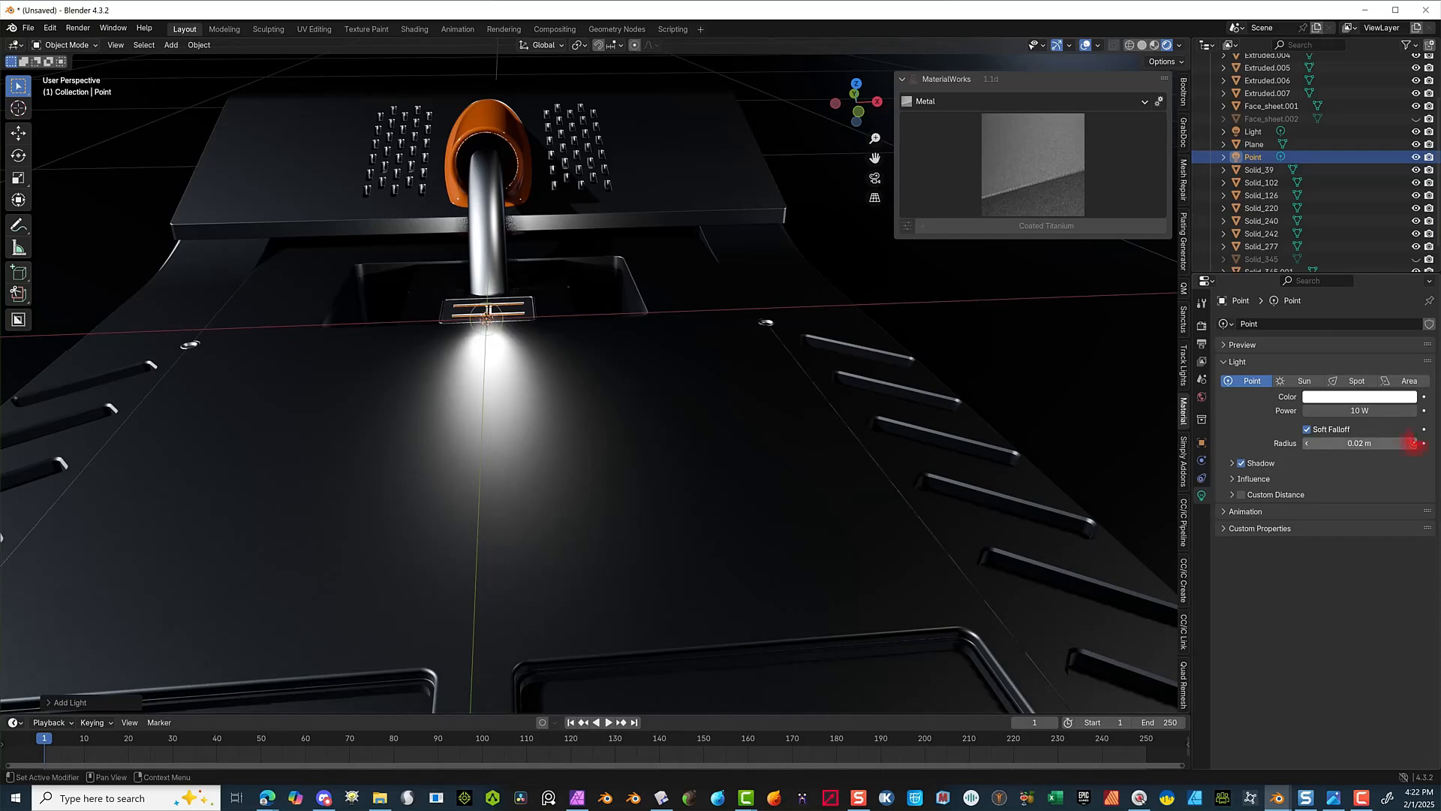
- From the top view, move the point light onto the slot at the left end of the light grey angled strip
{"action": "scroll", "coordinate": [556, 313], "scroll_direction": "down", "scroll_amount": 6}
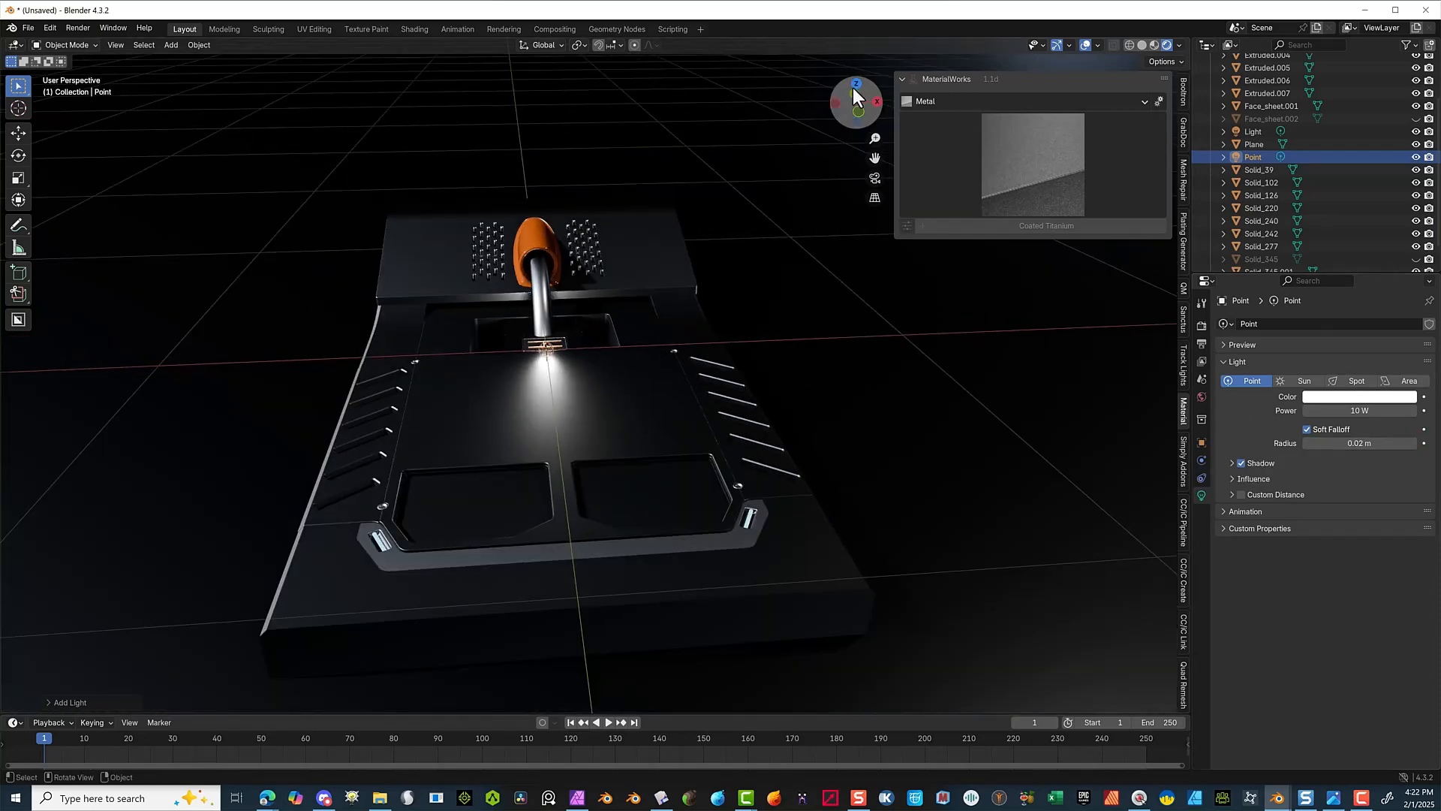
{"action": "left_click", "coordinate": [857, 112]}
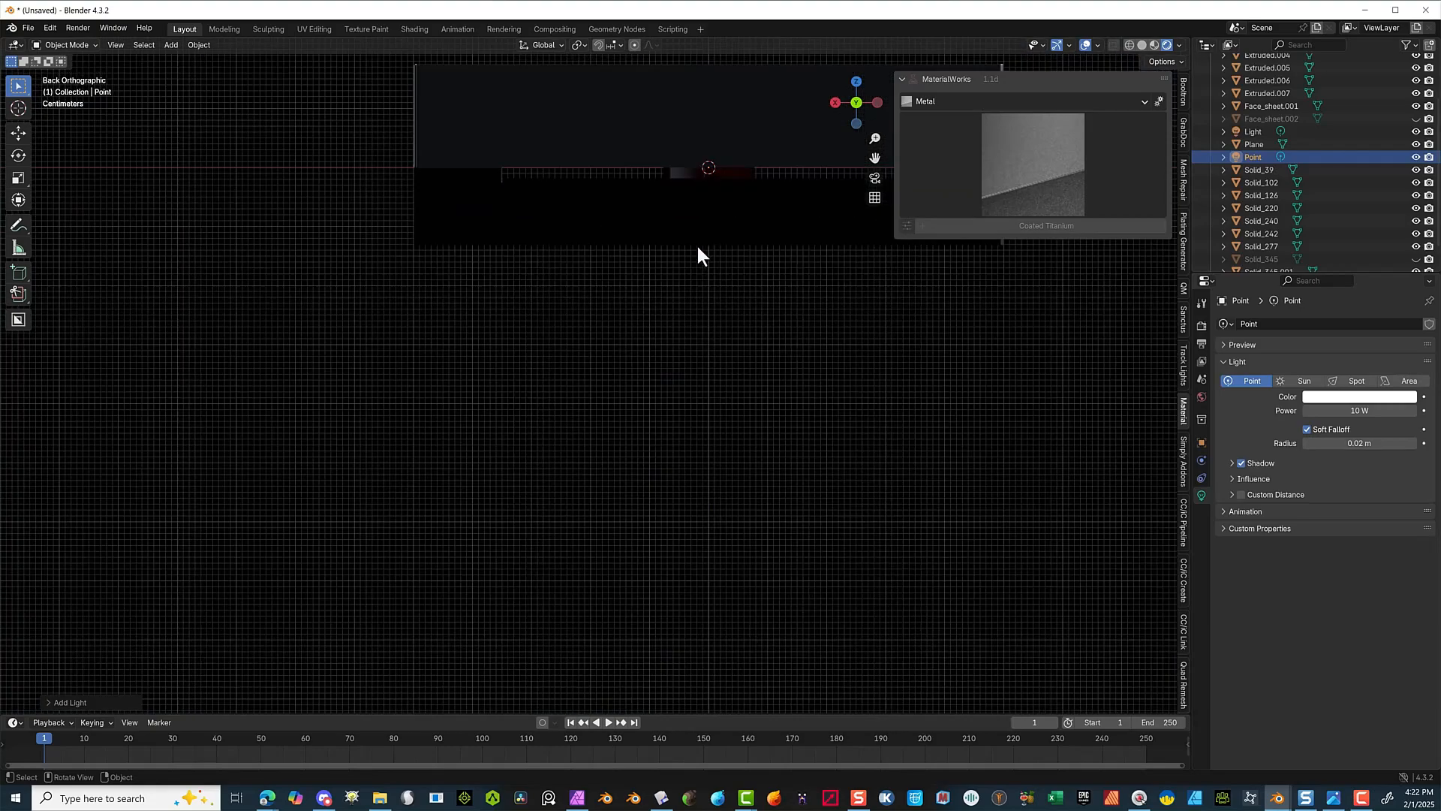
{"action": "left_click", "coordinate": [857, 83]}
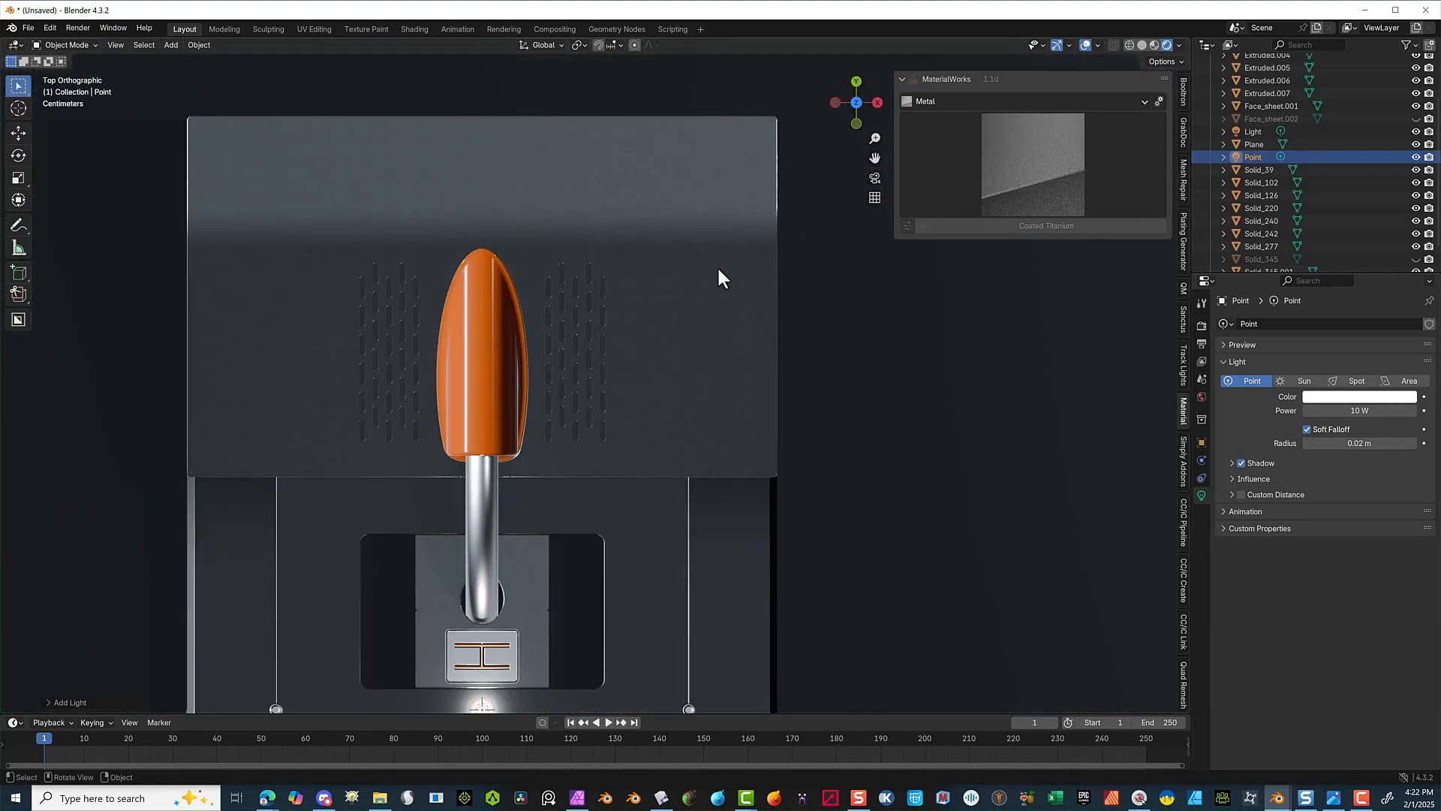
{"action": "scroll", "coordinate": [647, 327], "scroll_direction": "down", "scroll_amount": 2}
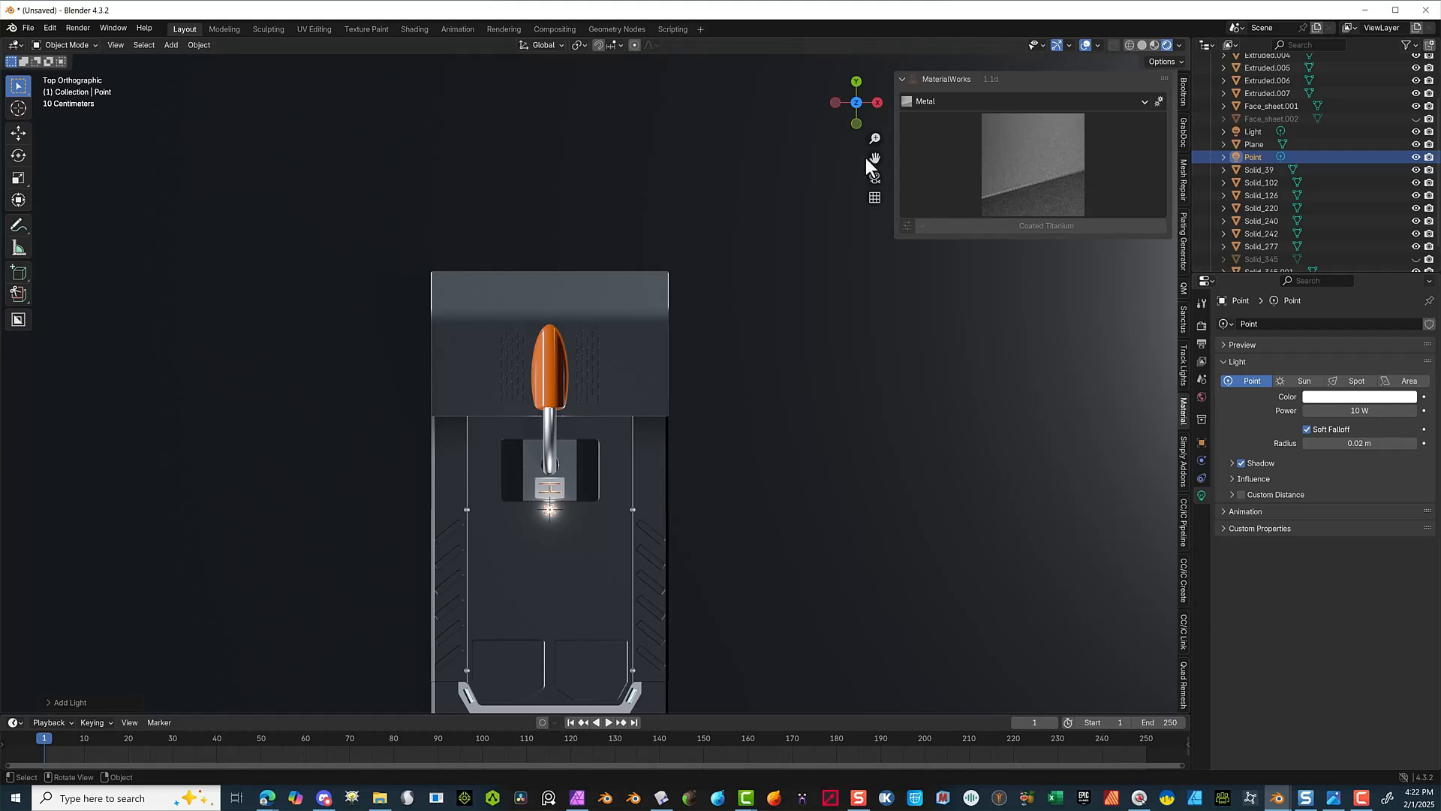
{"action": "left_click_drag", "start_coordinate": [866, 158], "coordinate": [866, 30]}
{"action": "scroll", "coordinate": [714, 367], "scroll_direction": "up", "scroll_amount": 6}
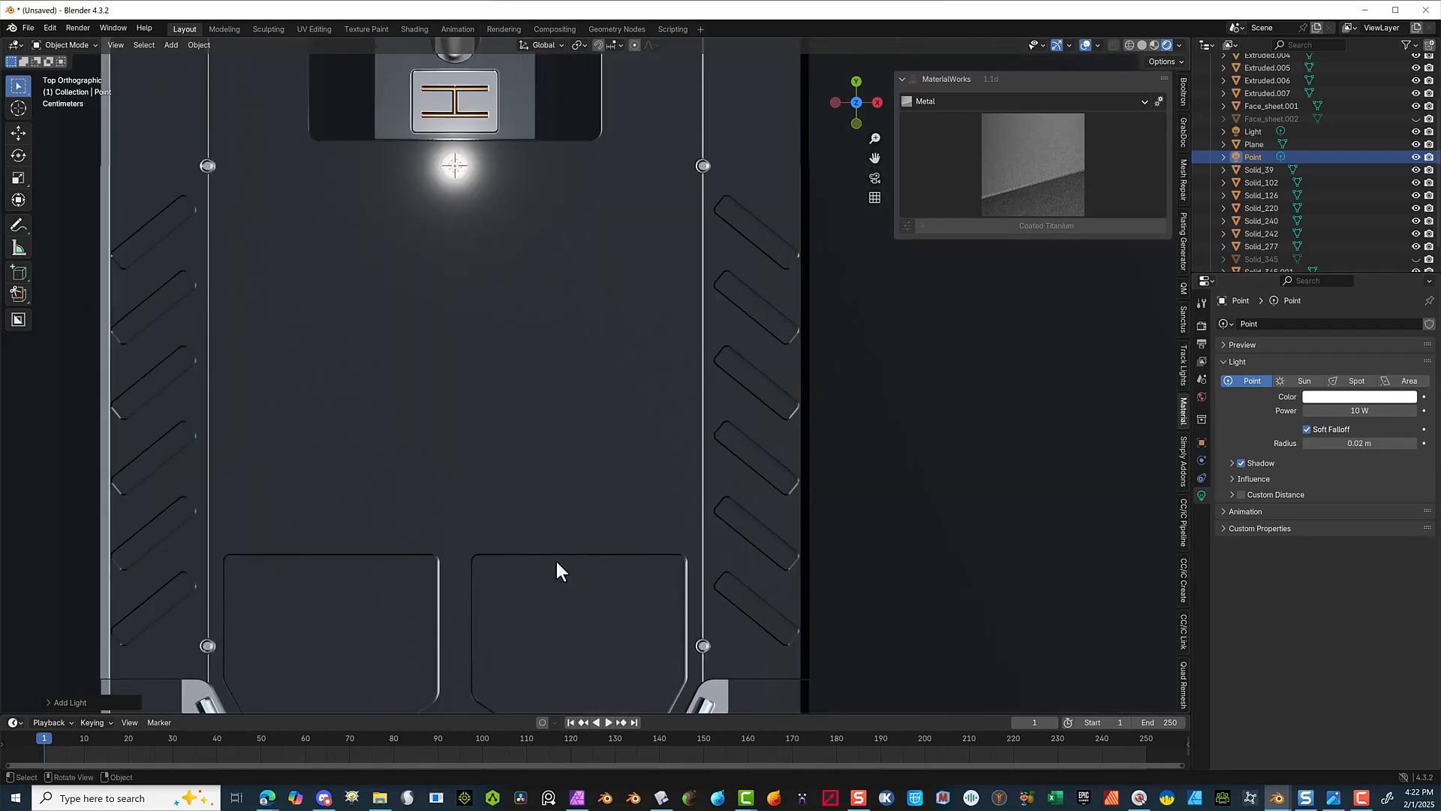
{"action": "left_click_drag", "start_coordinate": [874, 159], "coordinate": [906, 51]}
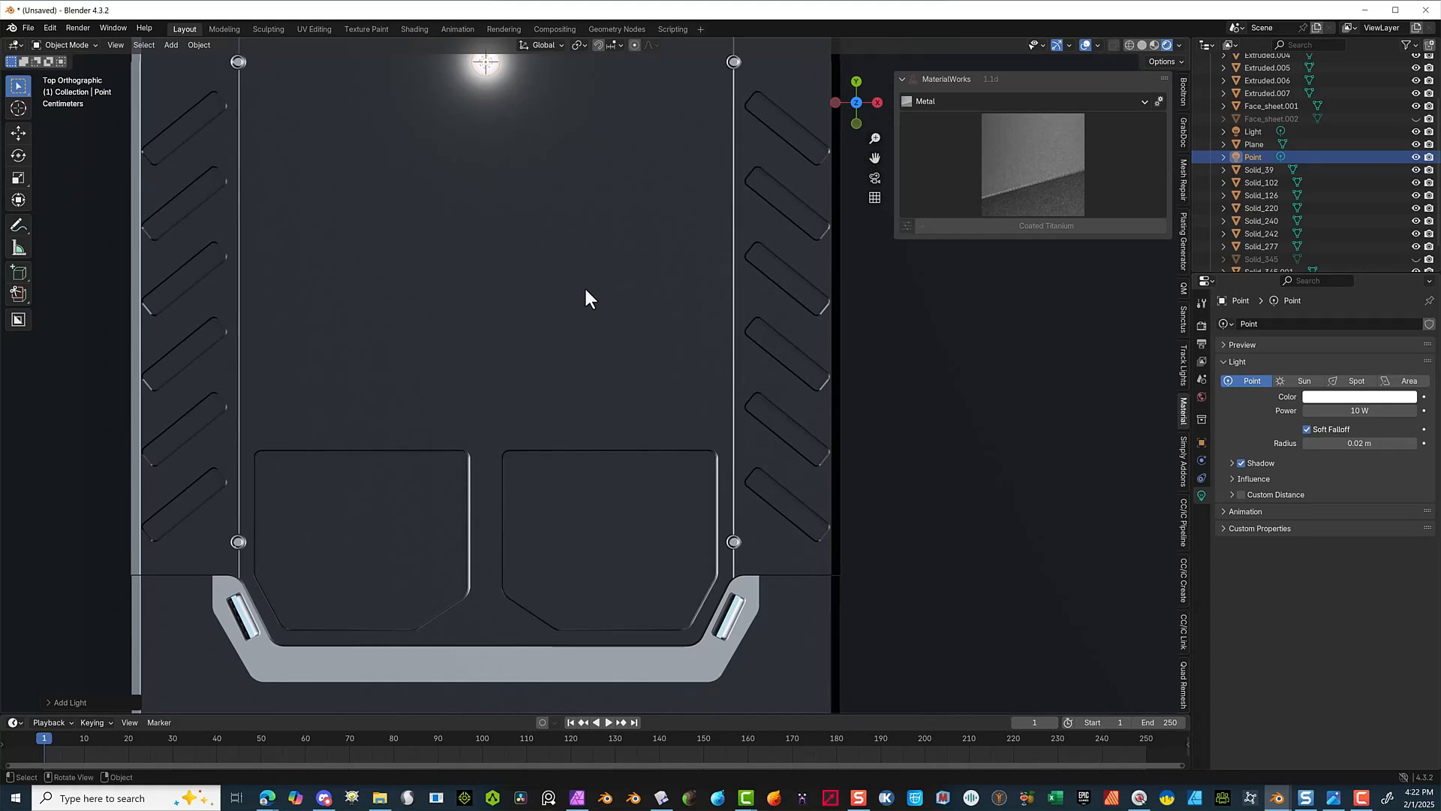
{"action": "key", "text": "g"}
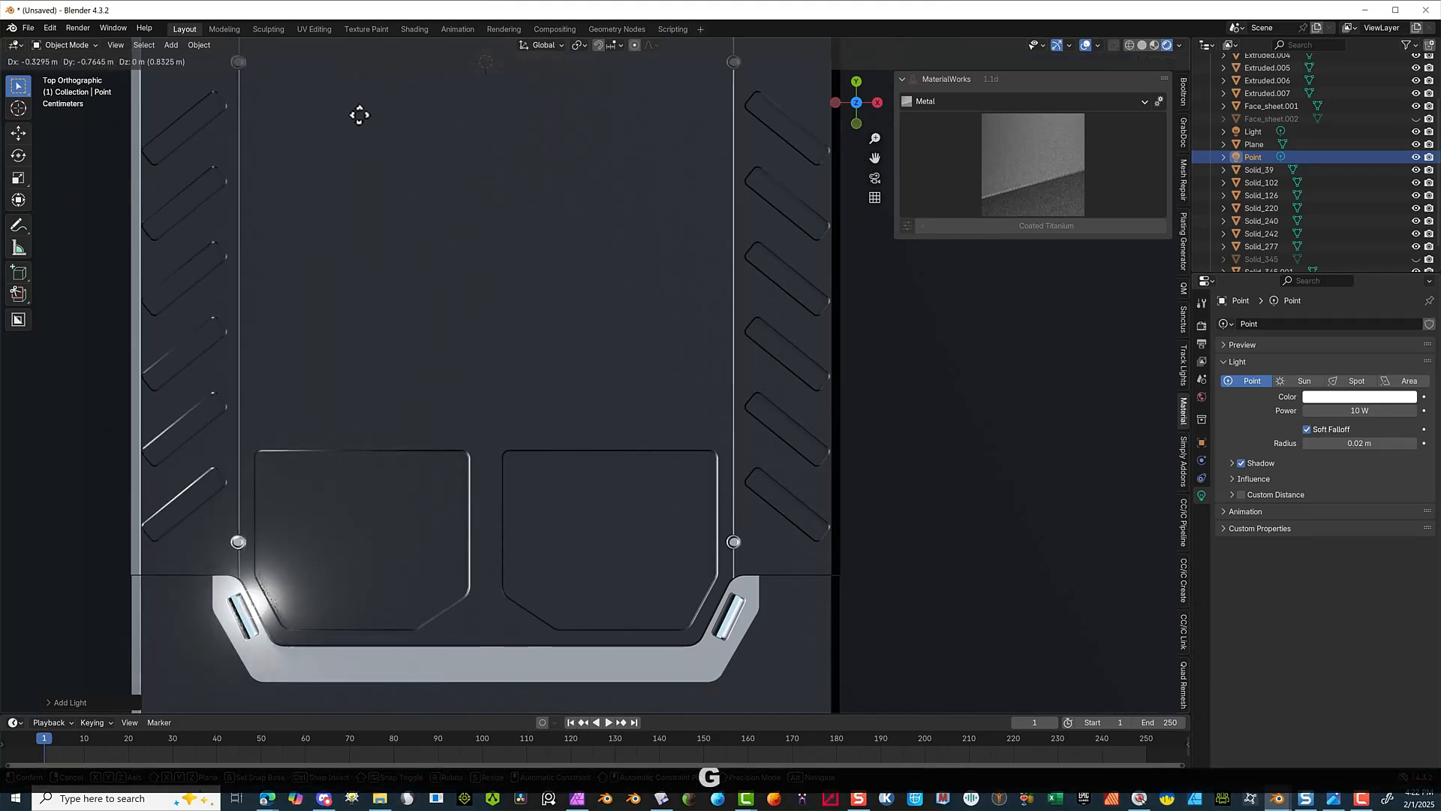
{"action": "left_click", "coordinate": [360, 117]}
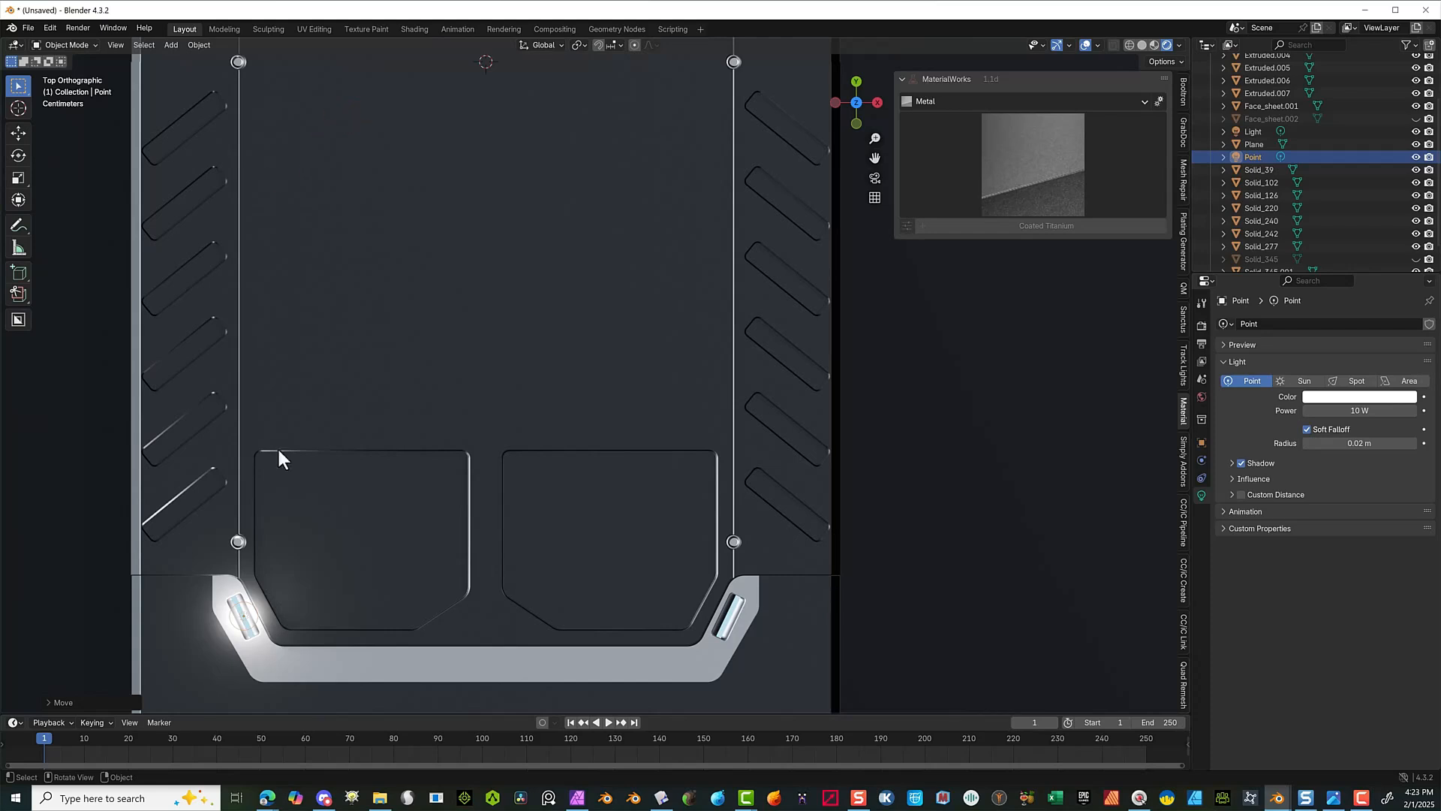
- Fine-tune the point light's position from above so that it is centred on the slot's light-coloured insert
{"action": "scroll", "coordinate": [279, 458], "scroll_direction": "up", "scroll_amount": 2}
{"action": "left_click_drag", "start_coordinate": [874, 158], "coordinate": [151, 373]}
{"action": "scroll", "coordinate": [429, 300], "scroll_direction": "up", "scroll_amount": 3}
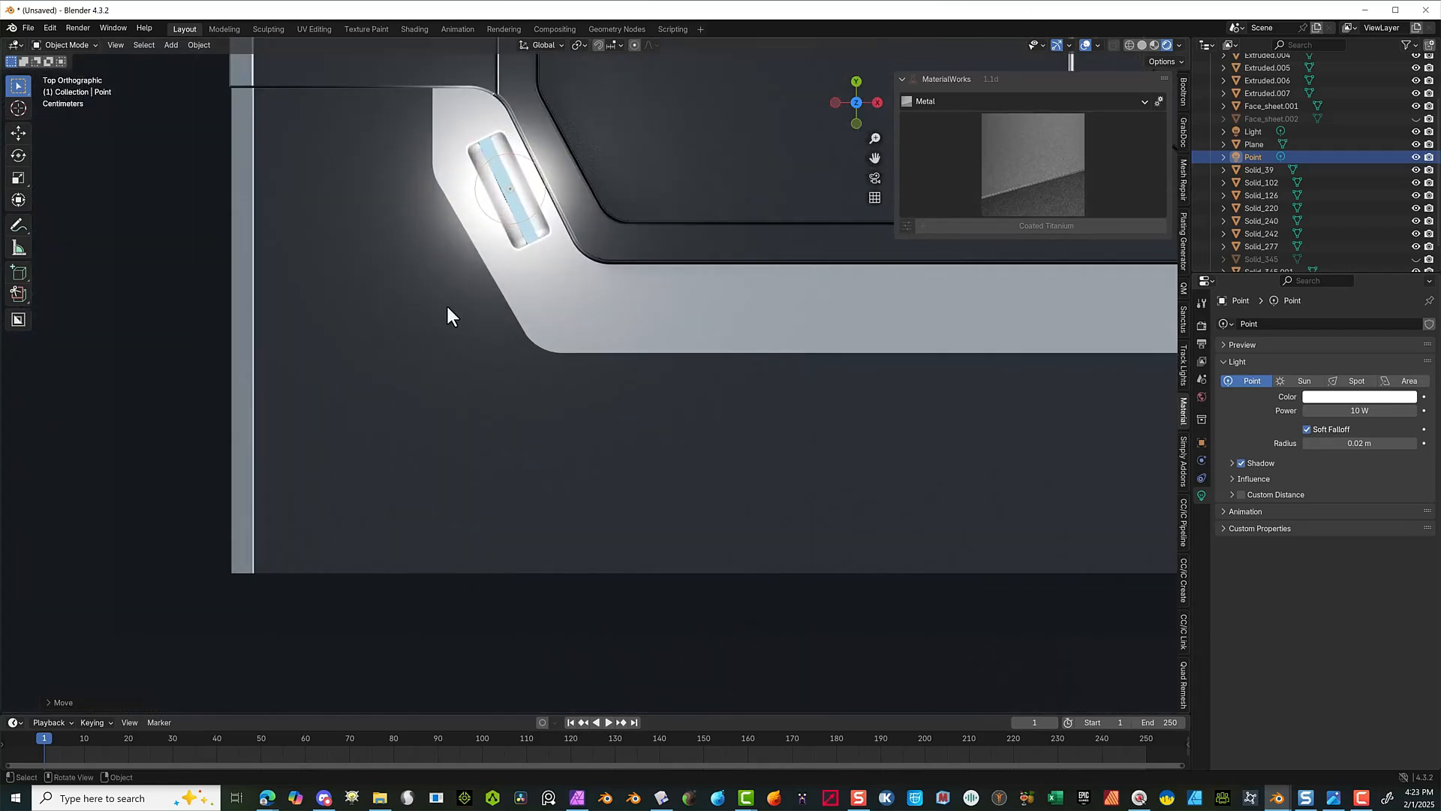
{"action": "key", "text": "g"}
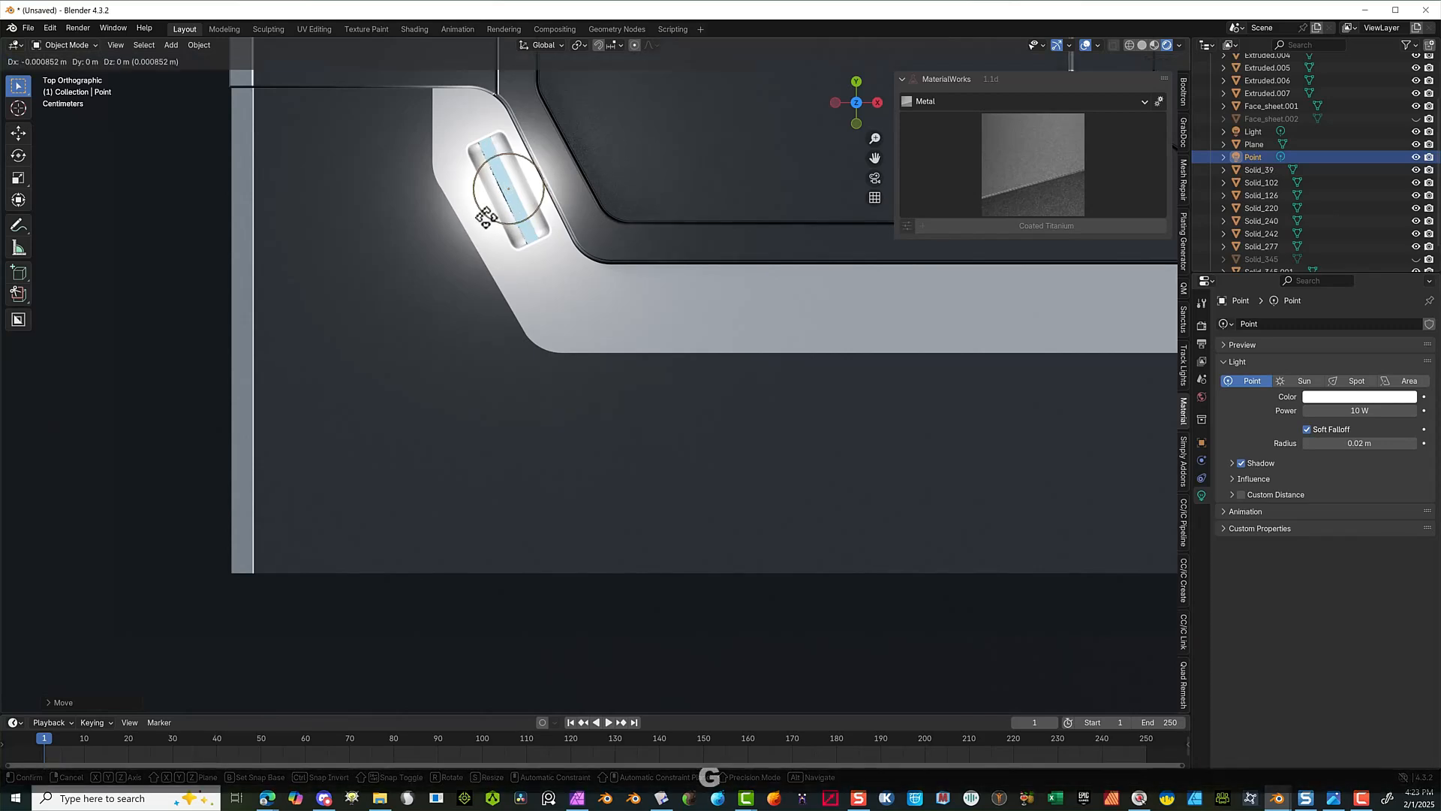
{"action": "left_click", "coordinate": [488, 218]}
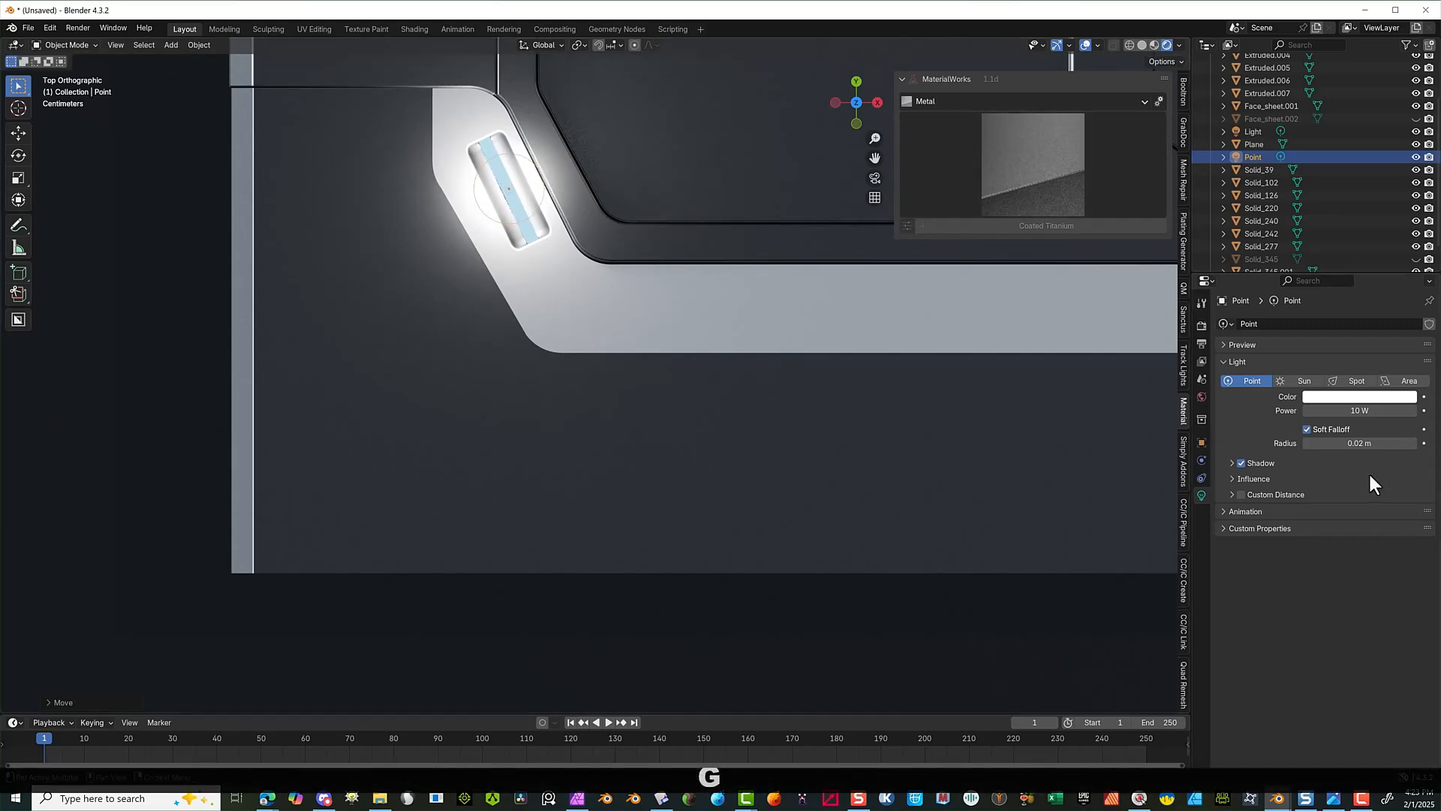
- Set the point light's colour to blue #006DFF and its power to 2.5 W
{"action": "left_click", "coordinate": [1379, 397]}
{"action": "left_click_drag", "start_coordinate": [1357, 232], "coordinate": [1373, 204]}
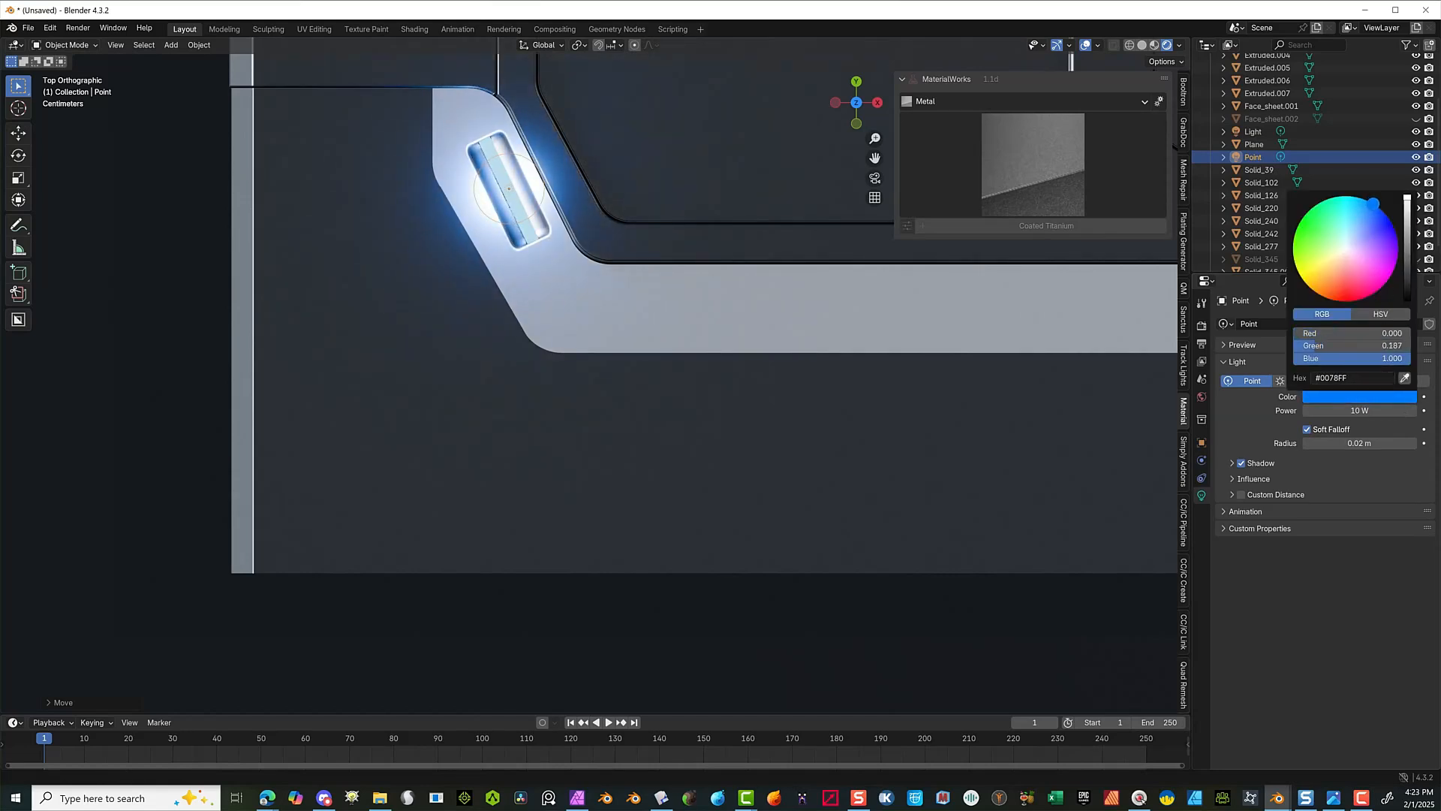
{"action": "left_click", "coordinate": [1359, 411]}
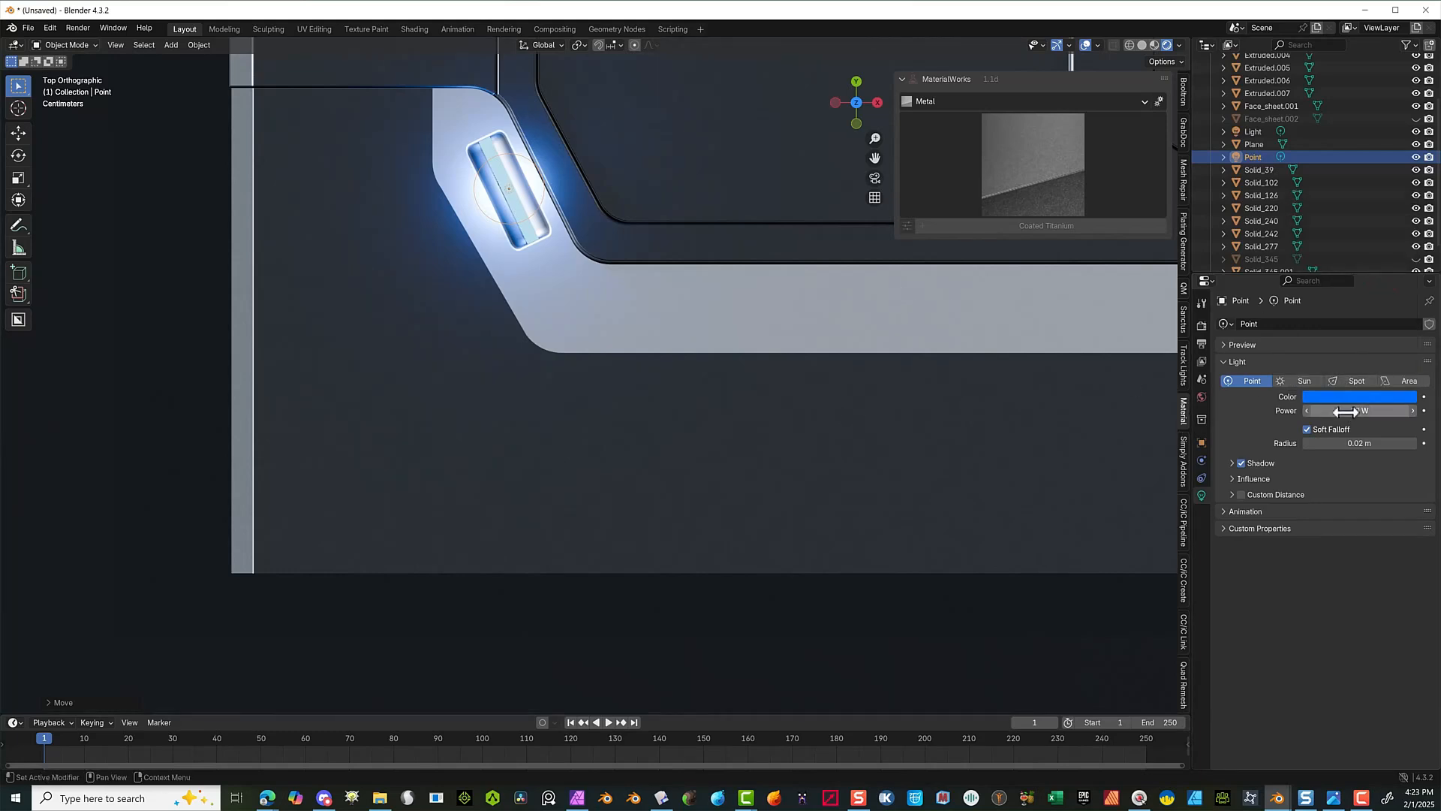
{"action": "type", "text": "1.6"}
{"action": "key", "text": "Return"}
{"action": "left_click_drag", "start_coordinate": [1359, 410], "coordinate": [1366, 411]}
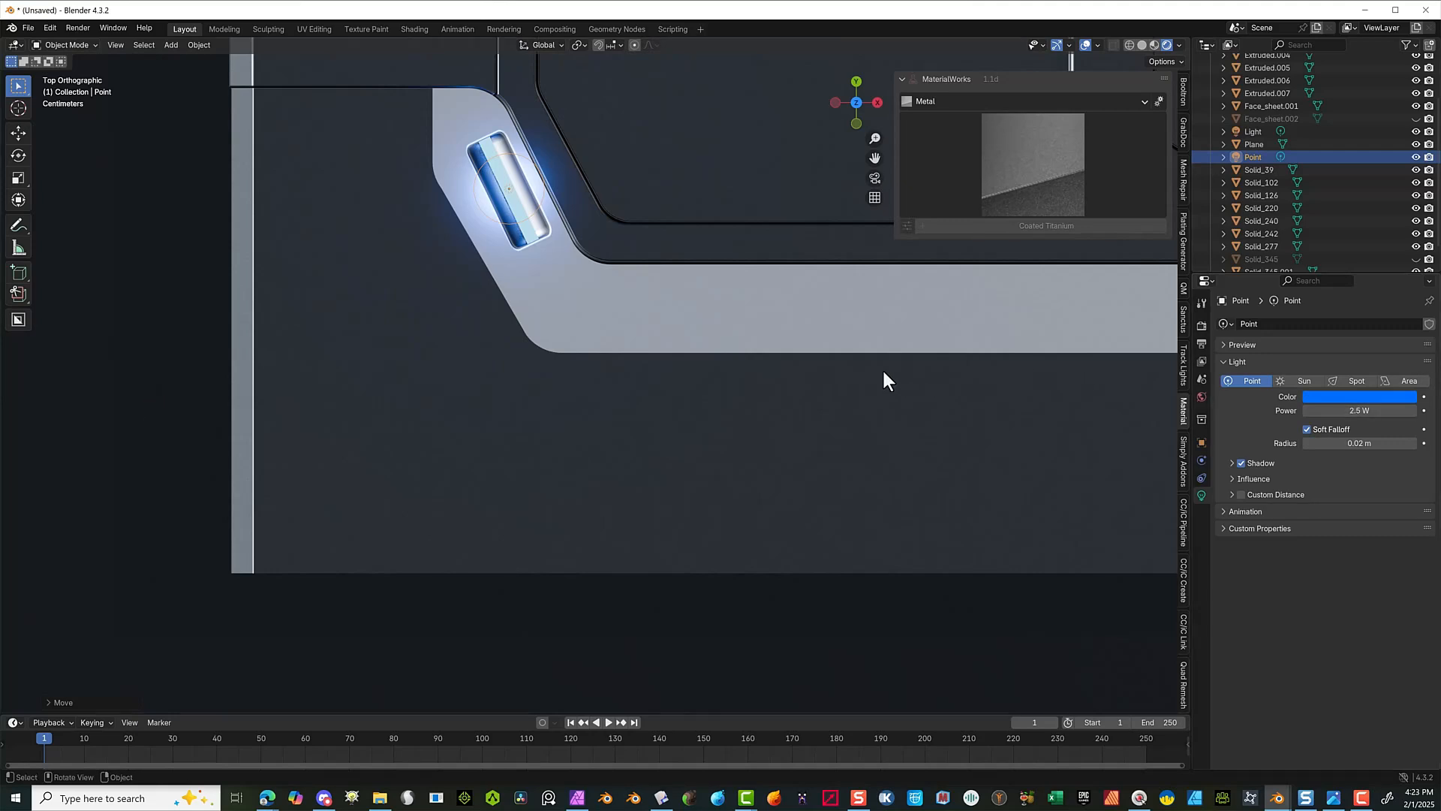
- Darken the point light's blue colour slightly by lowering its brightness
{"action": "left_click", "coordinate": [1360, 396]}
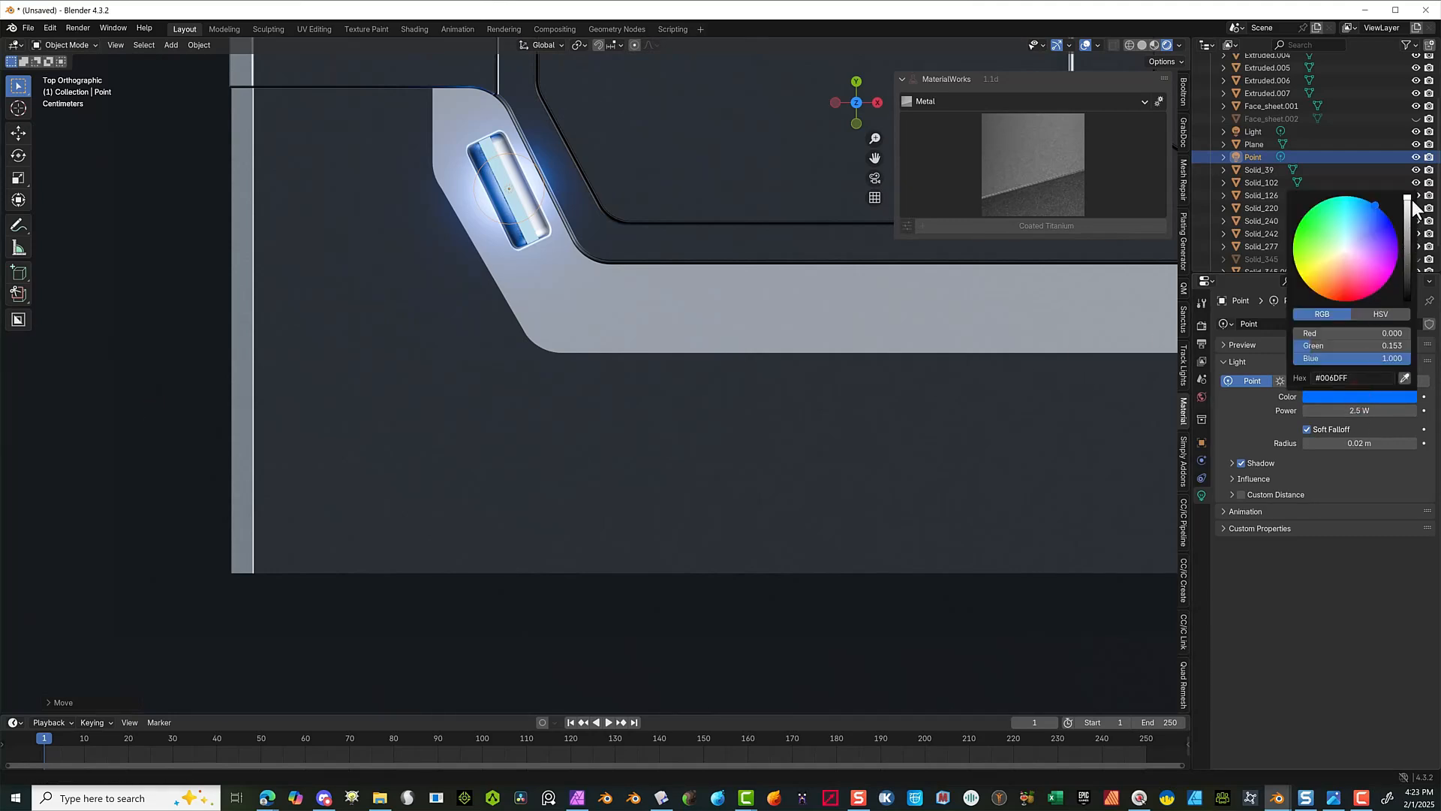
{"action": "mouse_move", "coordinate": [1409, 198]}
{"action": "left_mouse_down"}
{"action": "mouse_move", "coordinate": [1409, 272]}
{"action": "mouse_move", "coordinate": [1408, 203]}
{"action": "mouse_move", "coordinate": [1408, 226]}
{"action": "left_mouse_up"}
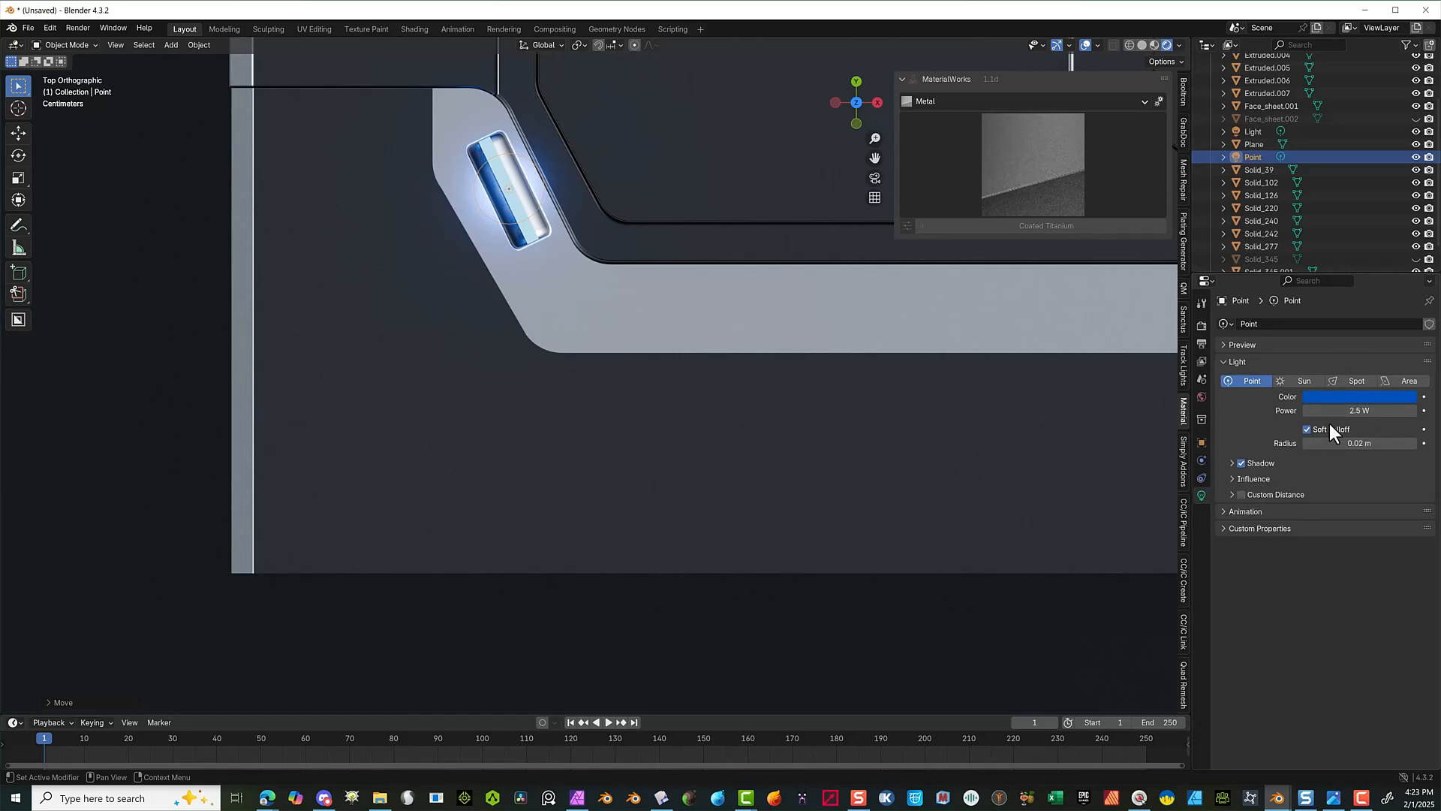
{"action": "scroll", "coordinate": [548, 164], "scroll_direction": "up", "scroll_amount": 6}
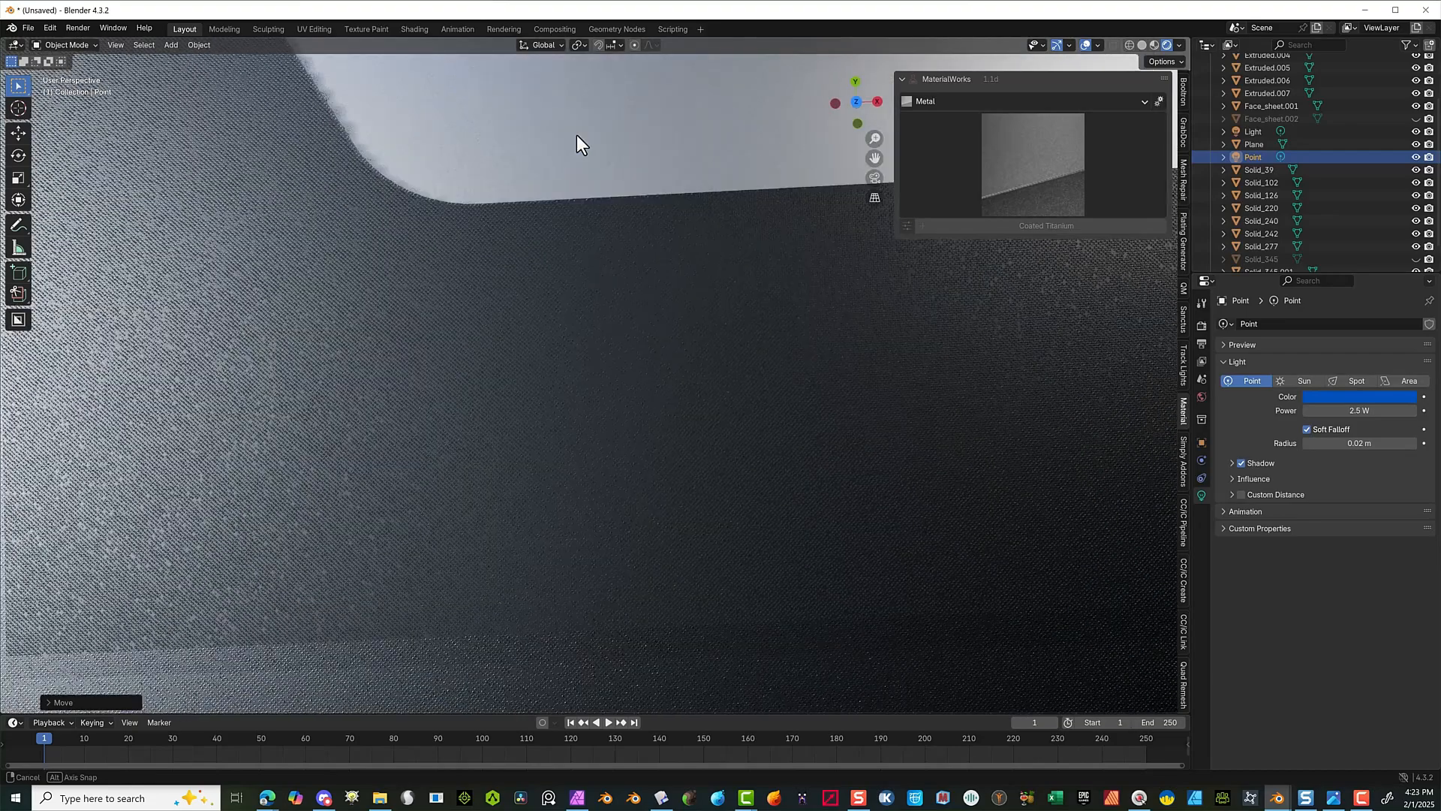
{"action": "middle_click_drag", "start_coordinate": [579, 142], "coordinate": [597, 216]}
{"action": "scroll", "coordinate": [587, 136], "scroll_direction": "up", "scroll_amount": 3}
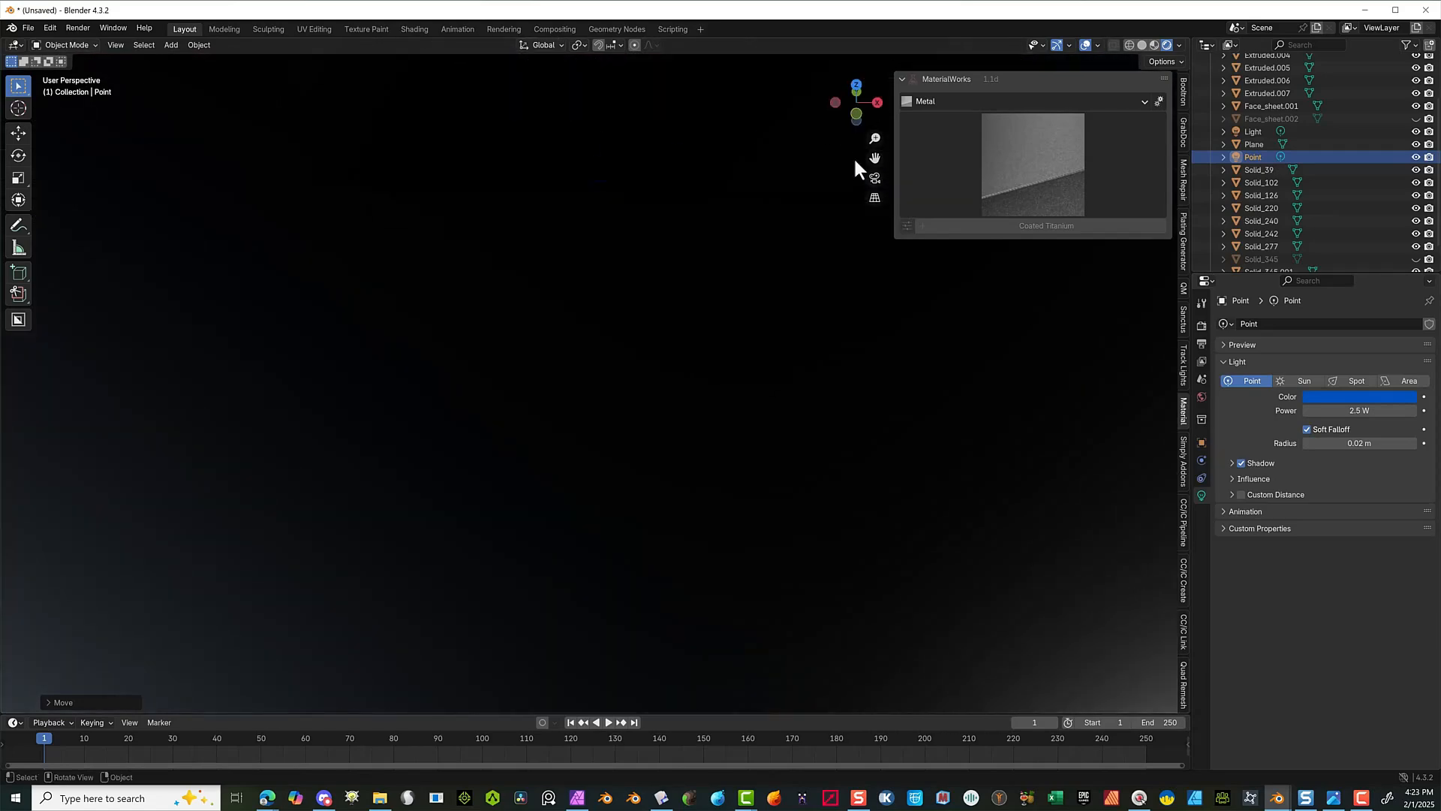
- Lower the blue point light about 0.023 m along Z into the slot of the grey angled strip
{"action": "left_click_drag", "start_coordinate": [871, 158], "coordinate": [741, 183]}
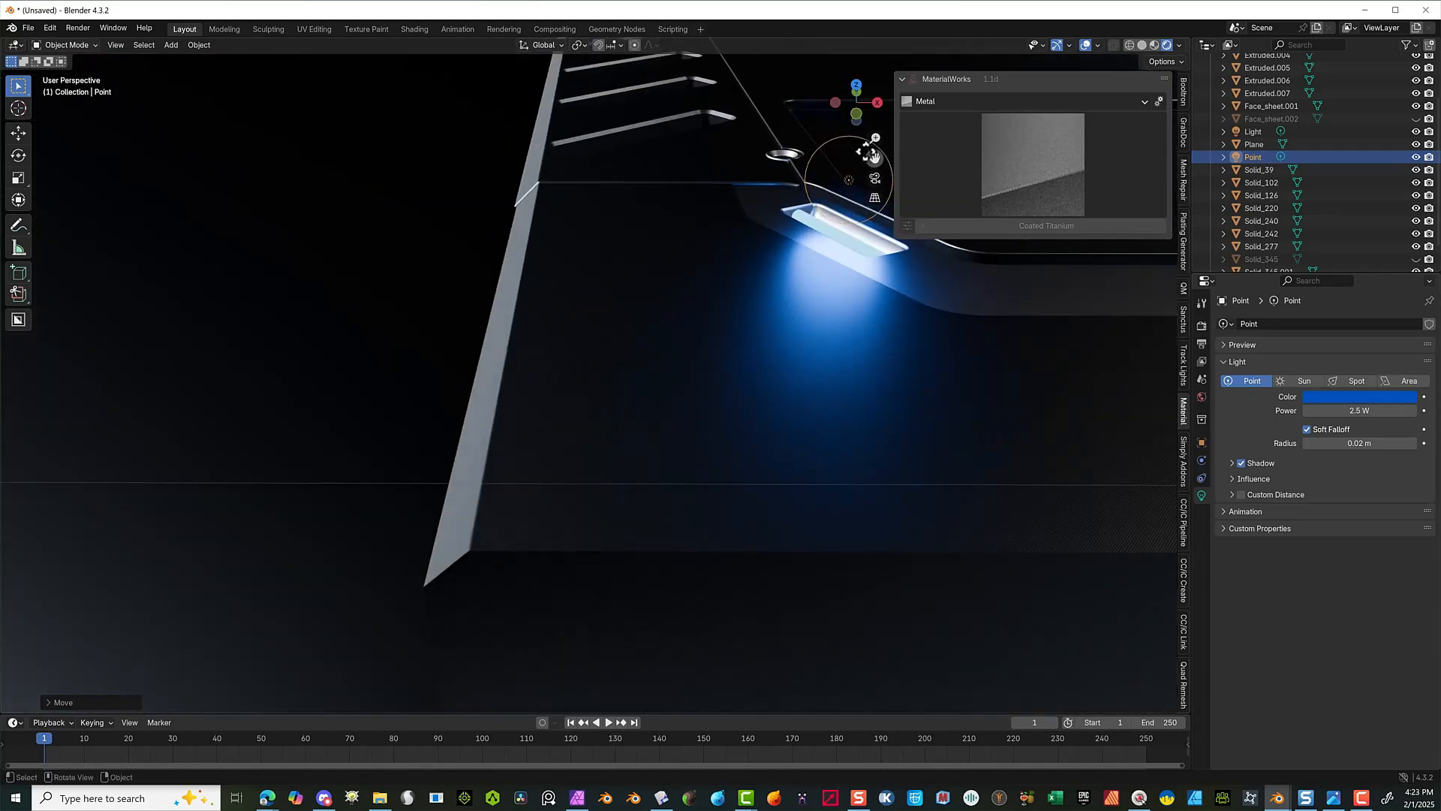
{"action": "middle_click_drag", "start_coordinate": [873, 155], "coordinate": [785, 137]}
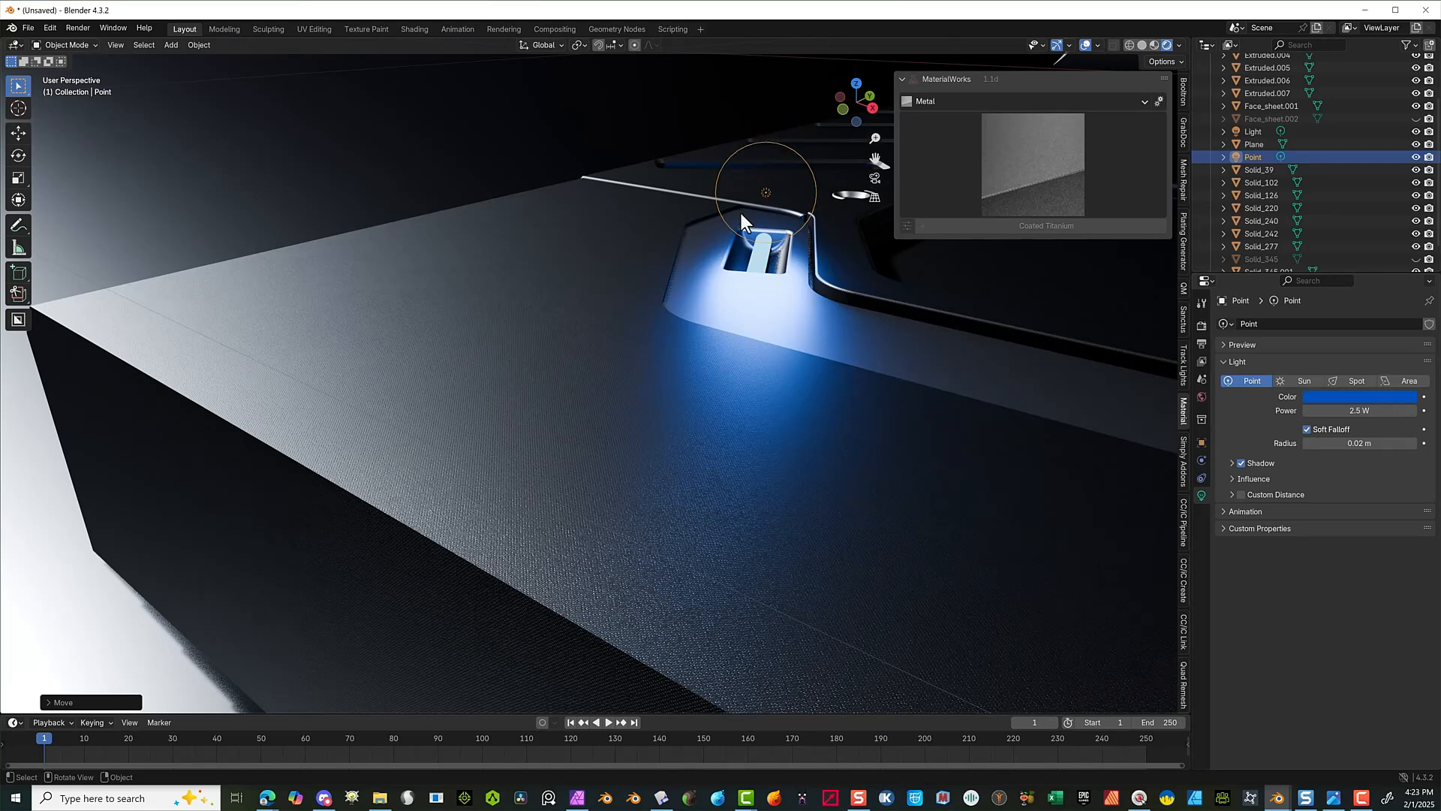
{"action": "key", "text": "g"}
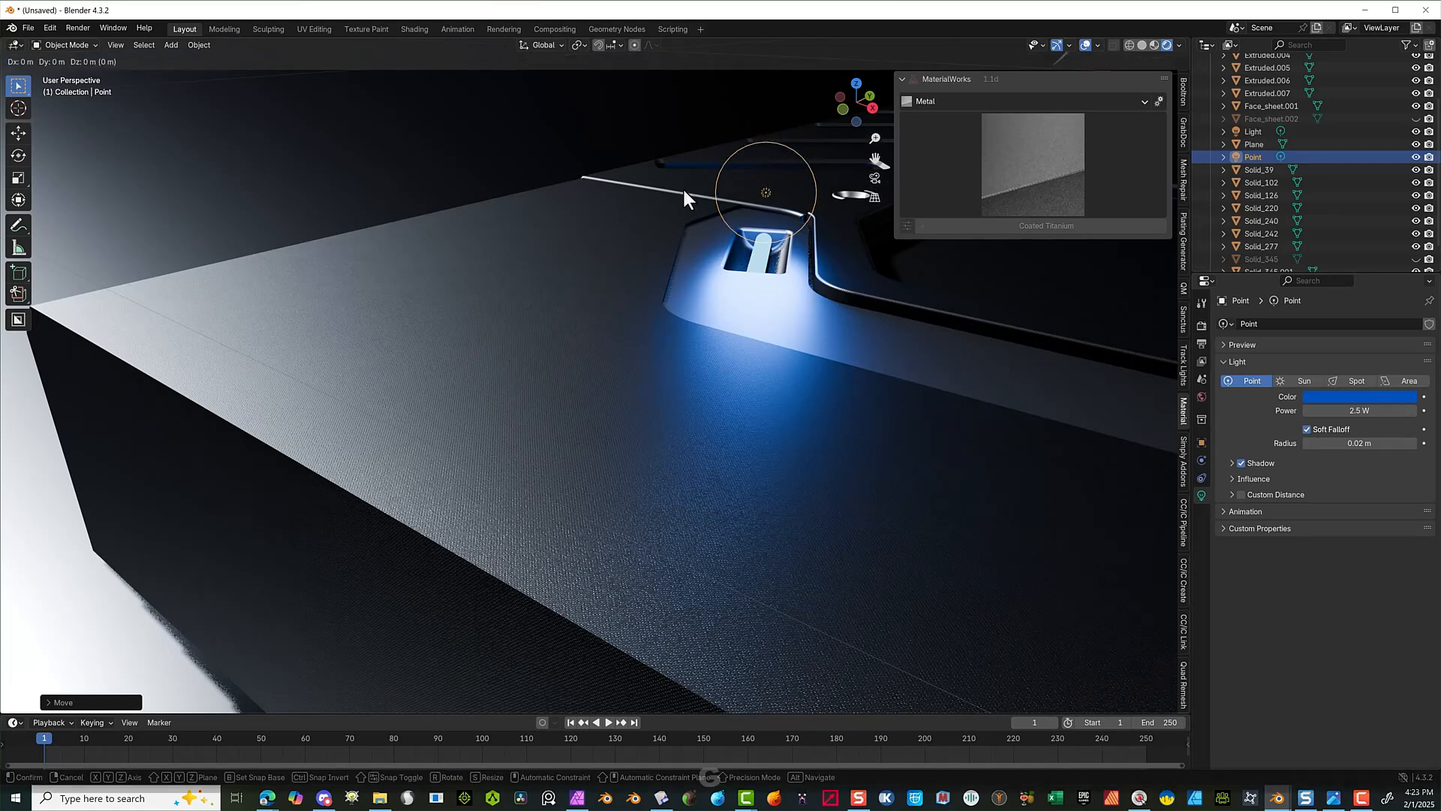
{"action": "key", "text": "z"}
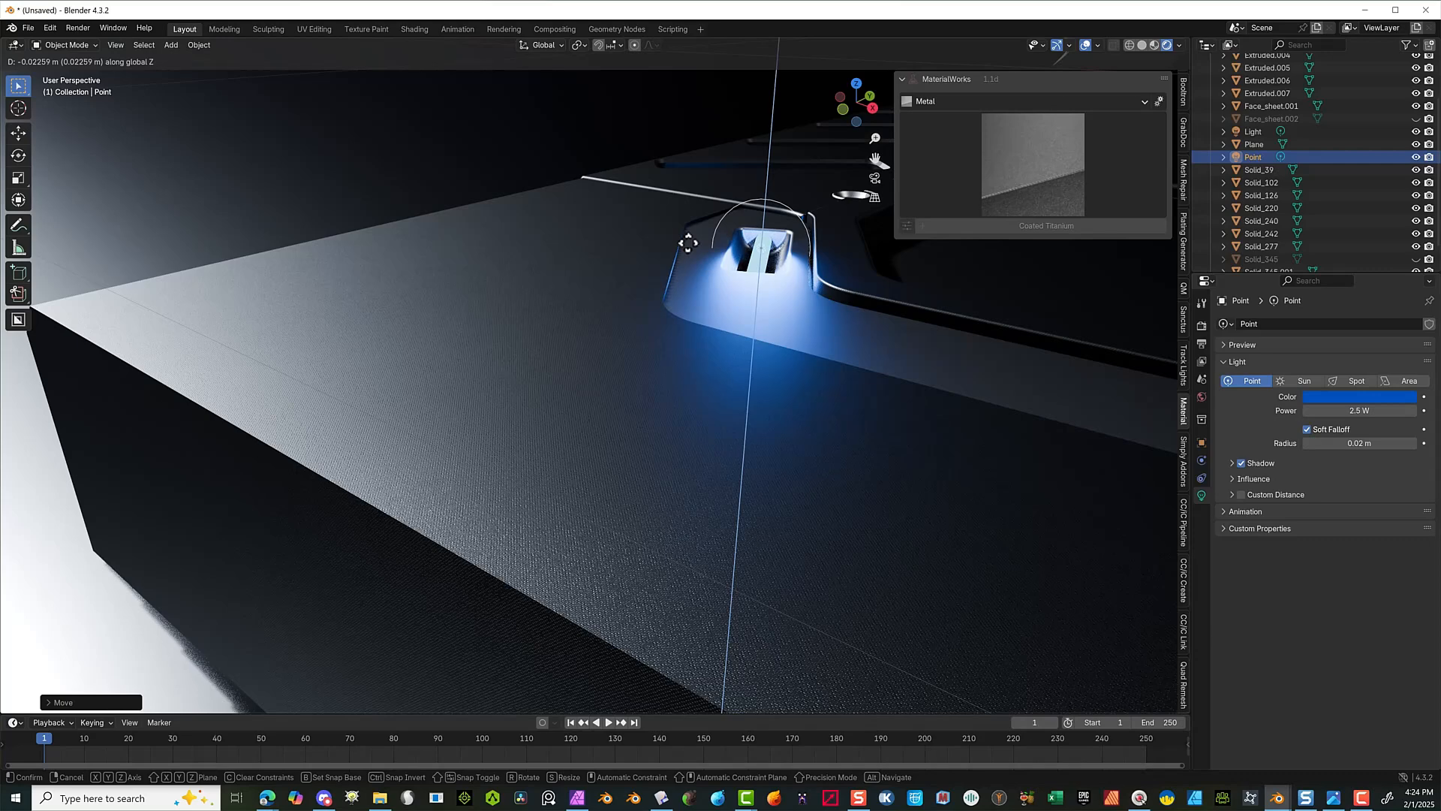
{"action": "left_click", "coordinate": [687, 242]}
- From the top view, duplicate the point light and move the copy about 0.69 m along X onto the slot at the strip's opposite end
{"action": "middle_click_drag", "start_coordinate": [701, 220], "coordinate": [786, 257]}
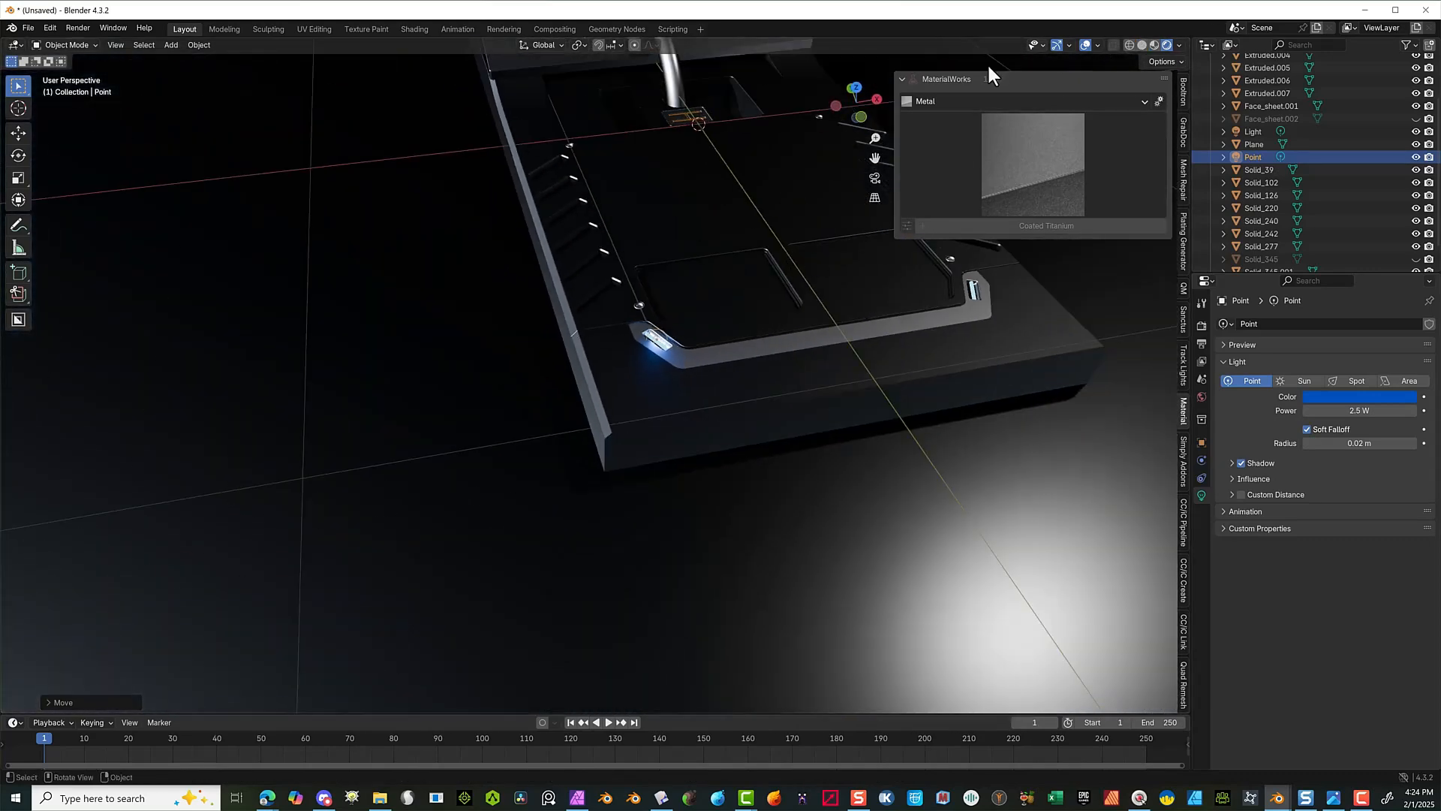
{"action": "left_click", "coordinate": [856, 89]}
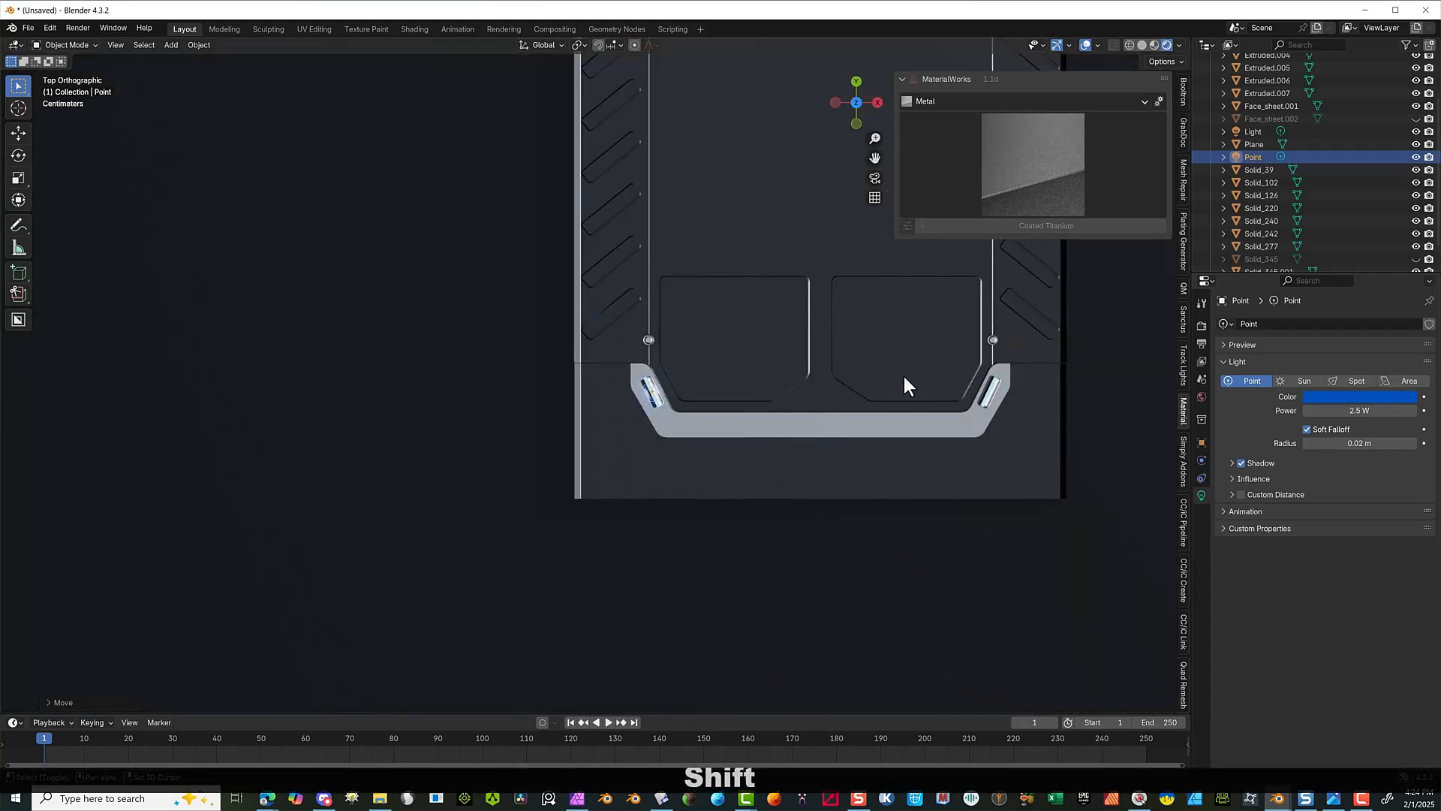
{"action": "key", "text": "shift+d"}
{"action": "key", "text": "g"}
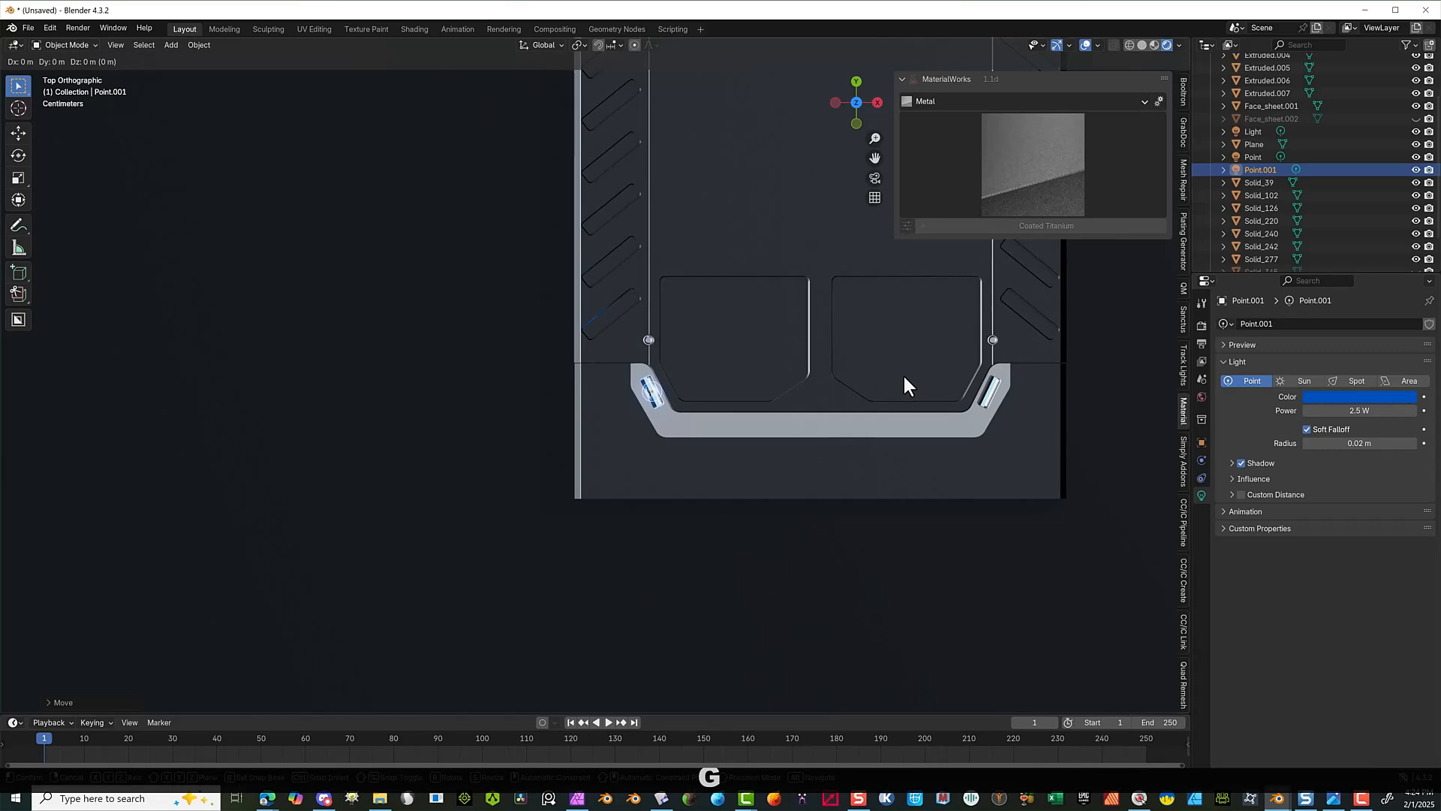
{"action": "key", "text": "y"}
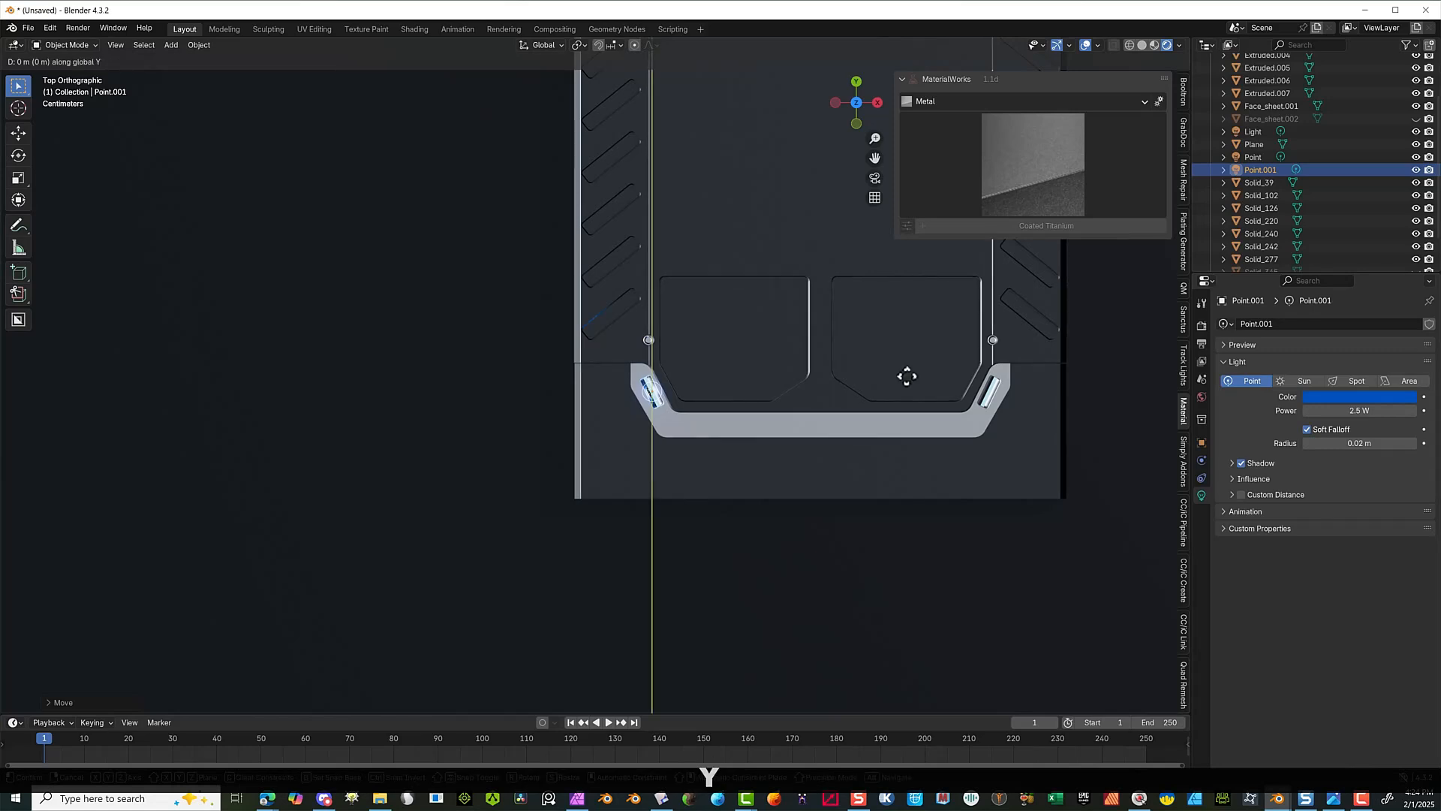
{"action": "key", "text": "x"}
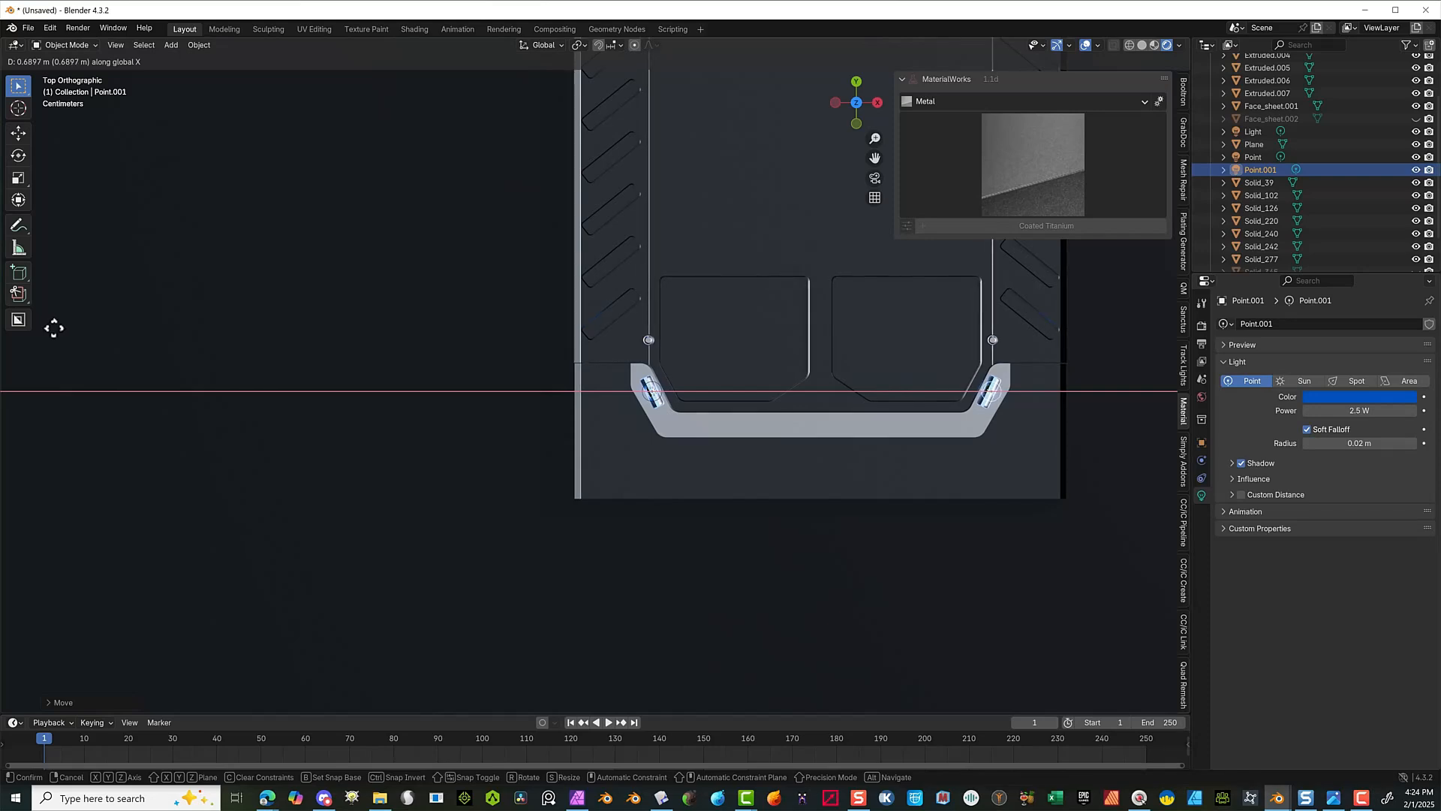
{"action": "left_click", "coordinate": [53, 328]}
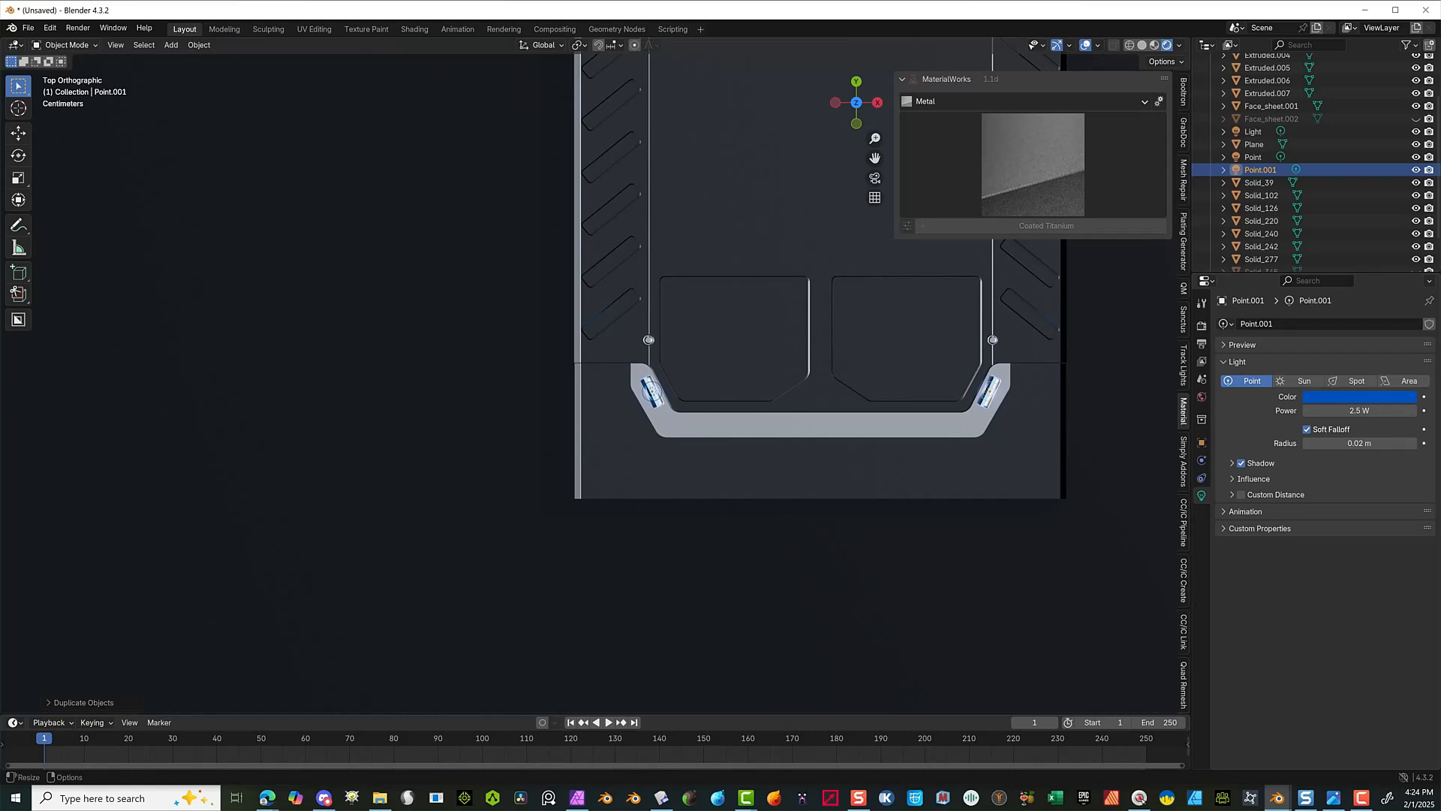
- Select both slot lights, duplicate them and move the copies about 0.57 m along Y, away from the grey strip
{"action": "scroll", "coordinate": [177, 318], "scroll_direction": "up", "scroll_amount": 4}
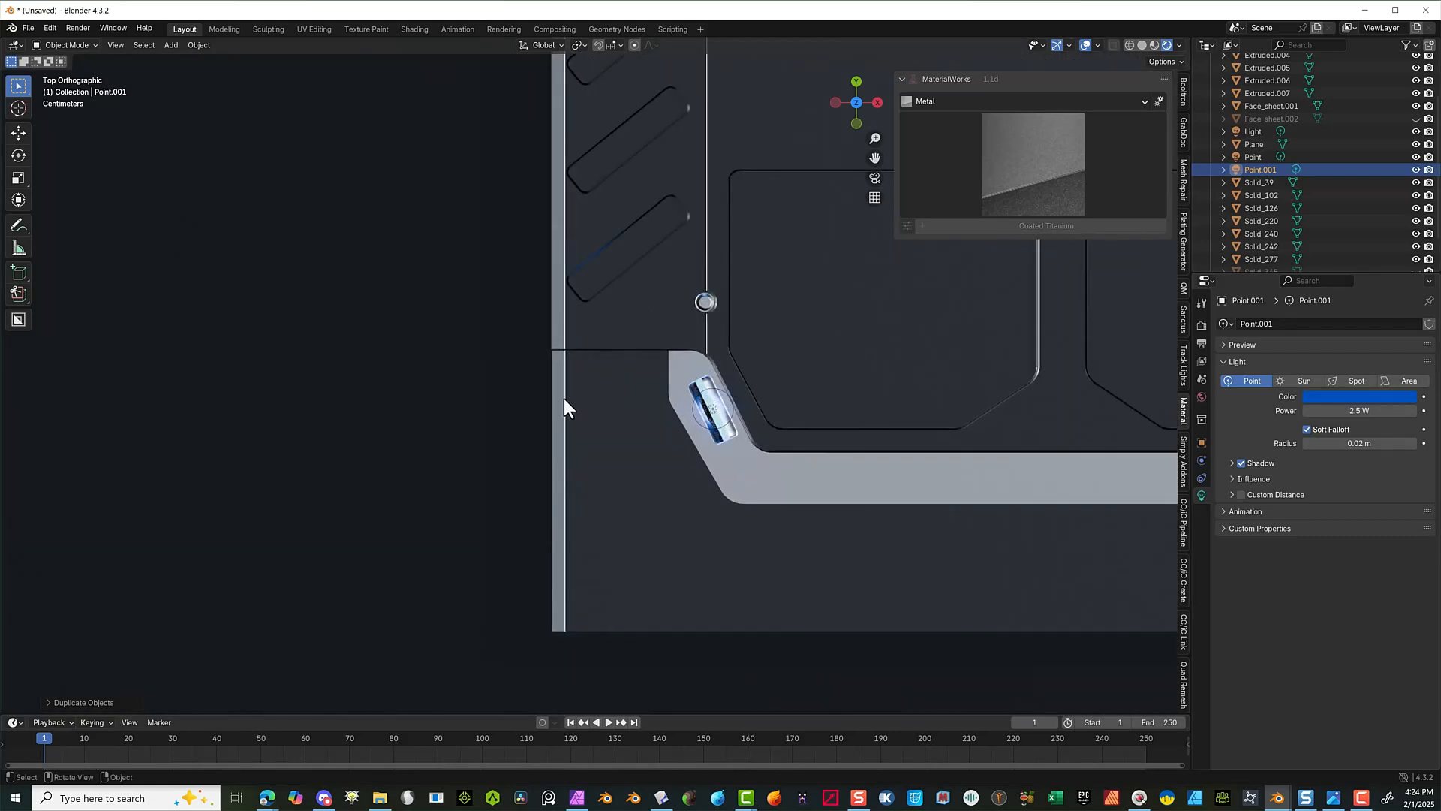
{"action": "left_click", "coordinate": [721, 396], "text": "shift"}
{"action": "left_click", "coordinate": [718, 415], "text": "shift"}
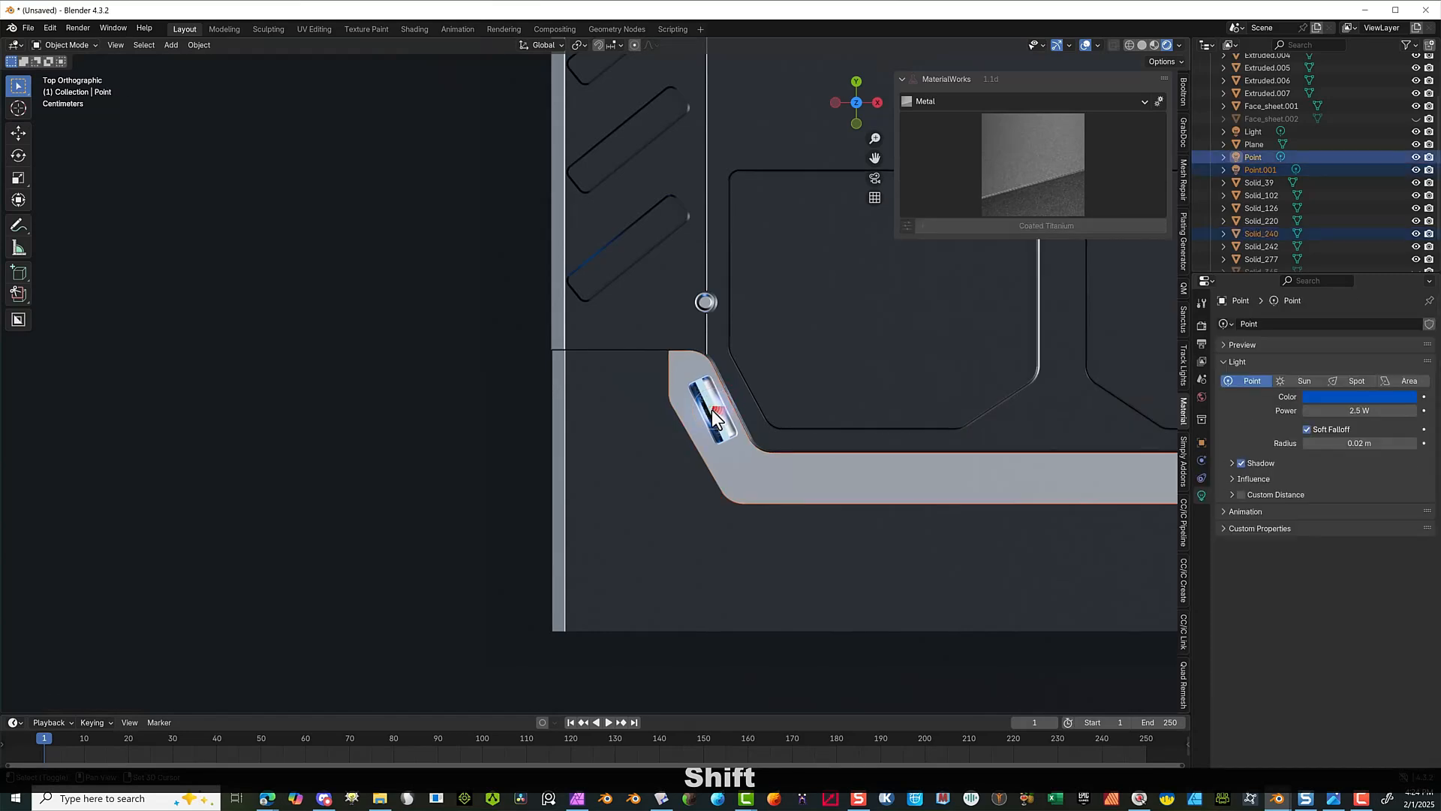
{"action": "scroll", "coordinate": [785, 373], "scroll_direction": "down", "scroll_amount": 4}
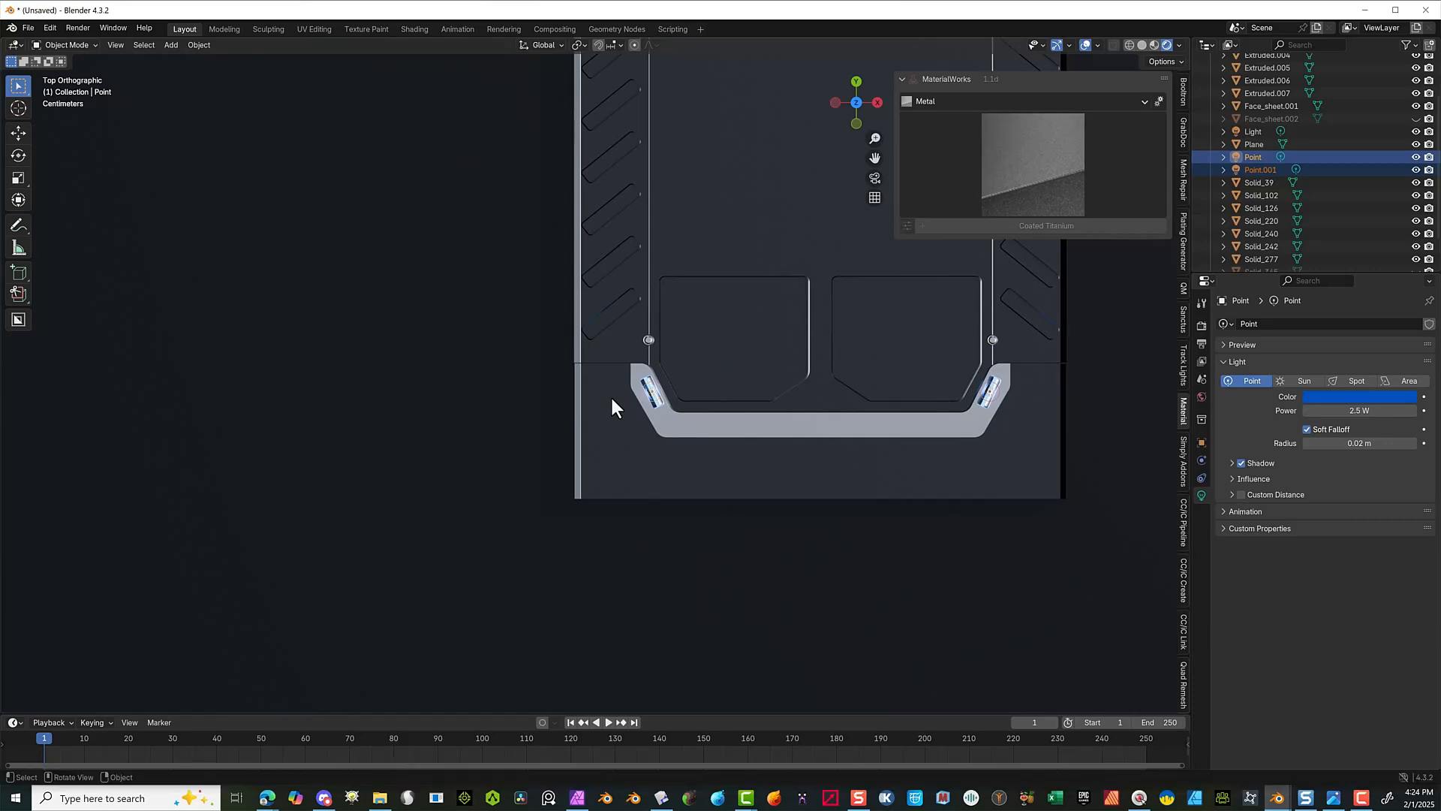
{"action": "key", "text": "shift+d"}
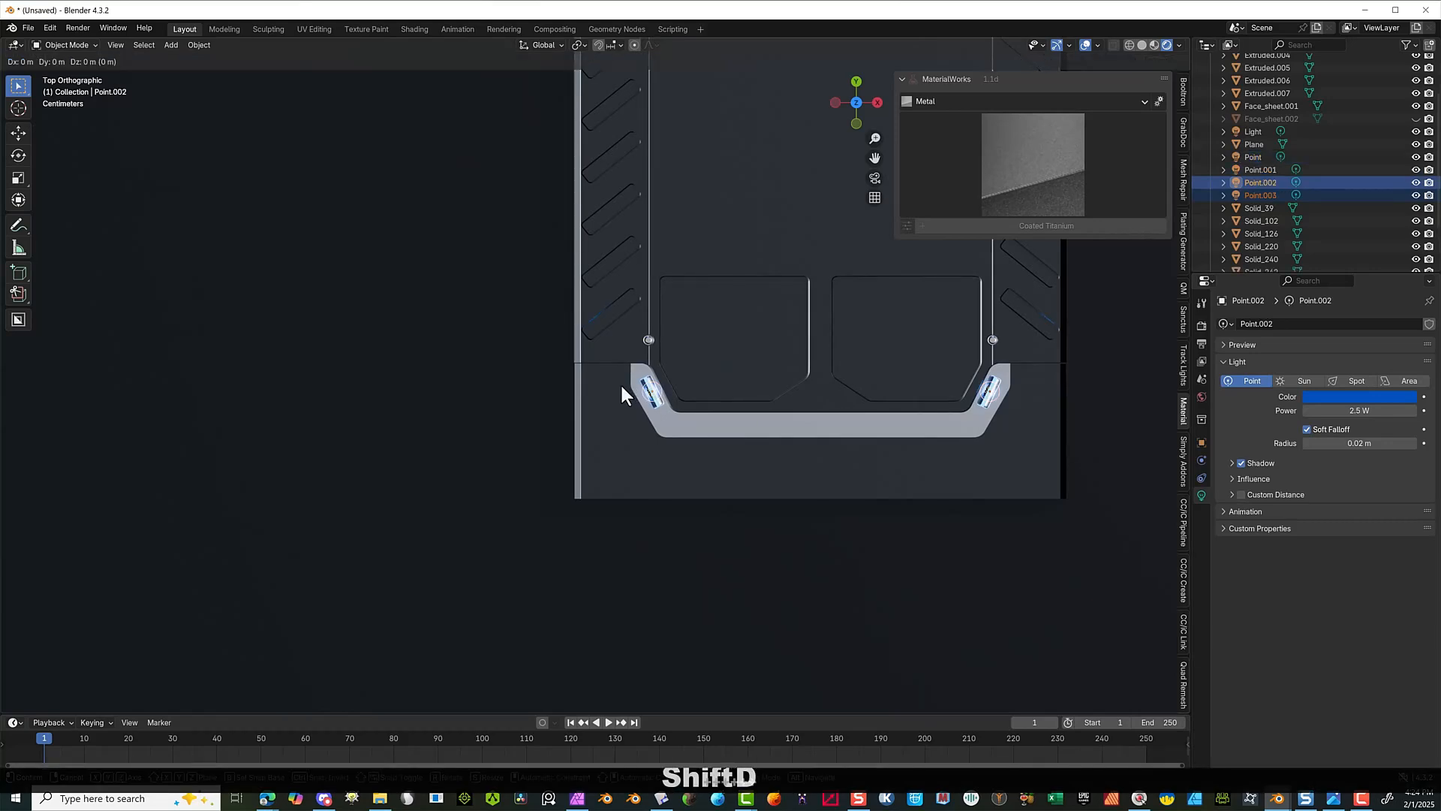
{"action": "key", "text": "g"}
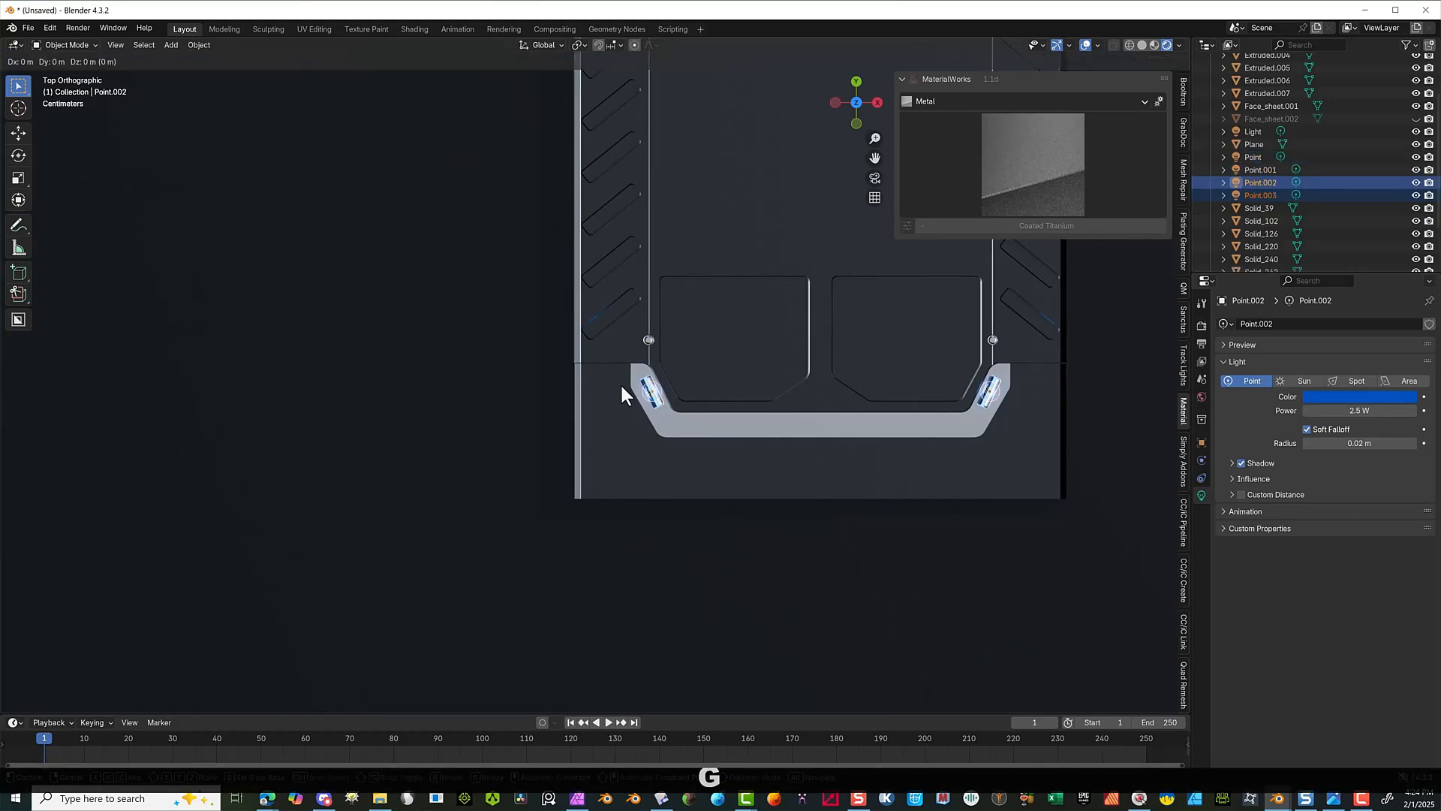
{"action": "key", "text": "y"}
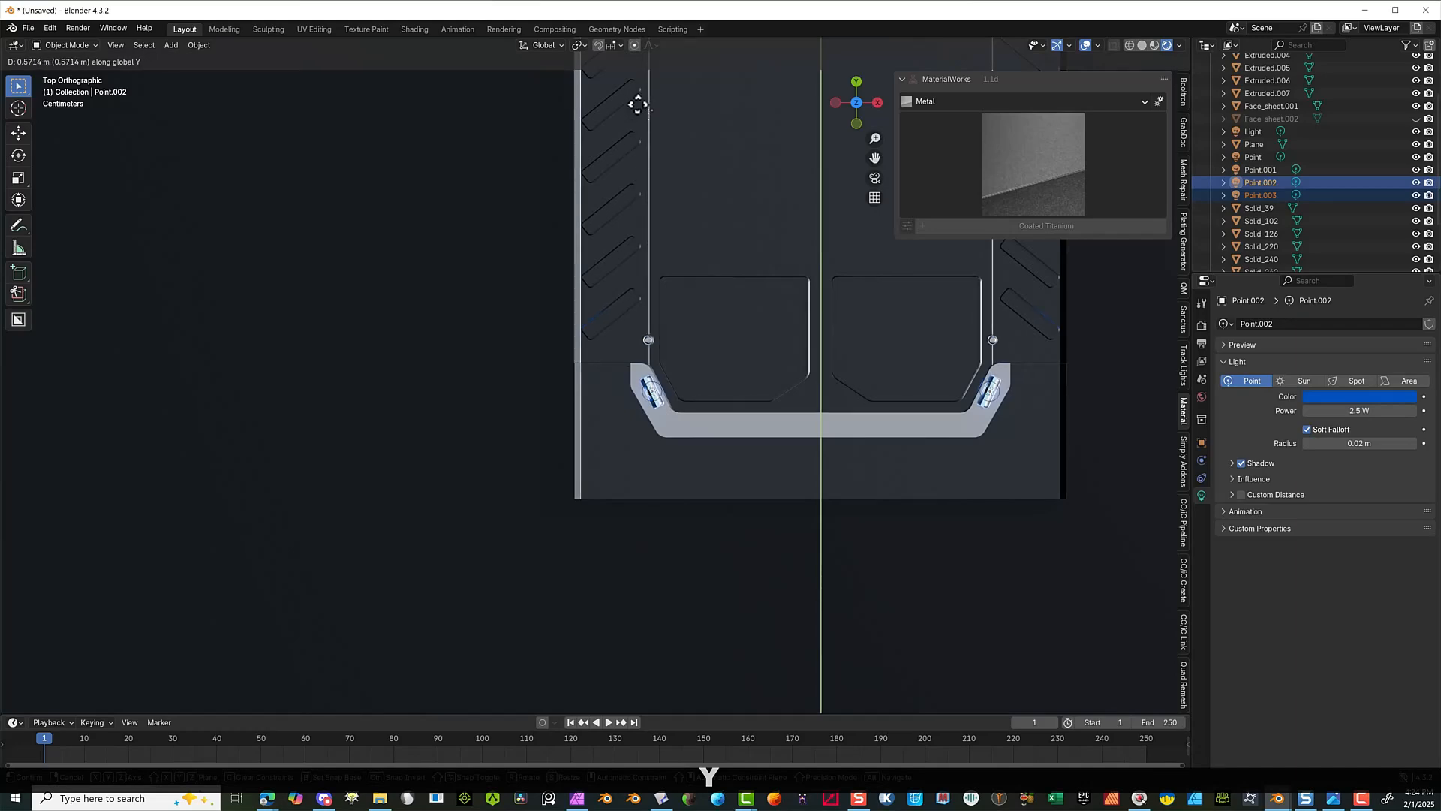
{"action": "left_click", "coordinate": [638, 102]}
- Move the two copied lights farther along Y to the far end of the raised housing with the orange cone
{"action": "middle_click_drag", "start_coordinate": [638, 102], "coordinate": [833, 120]}
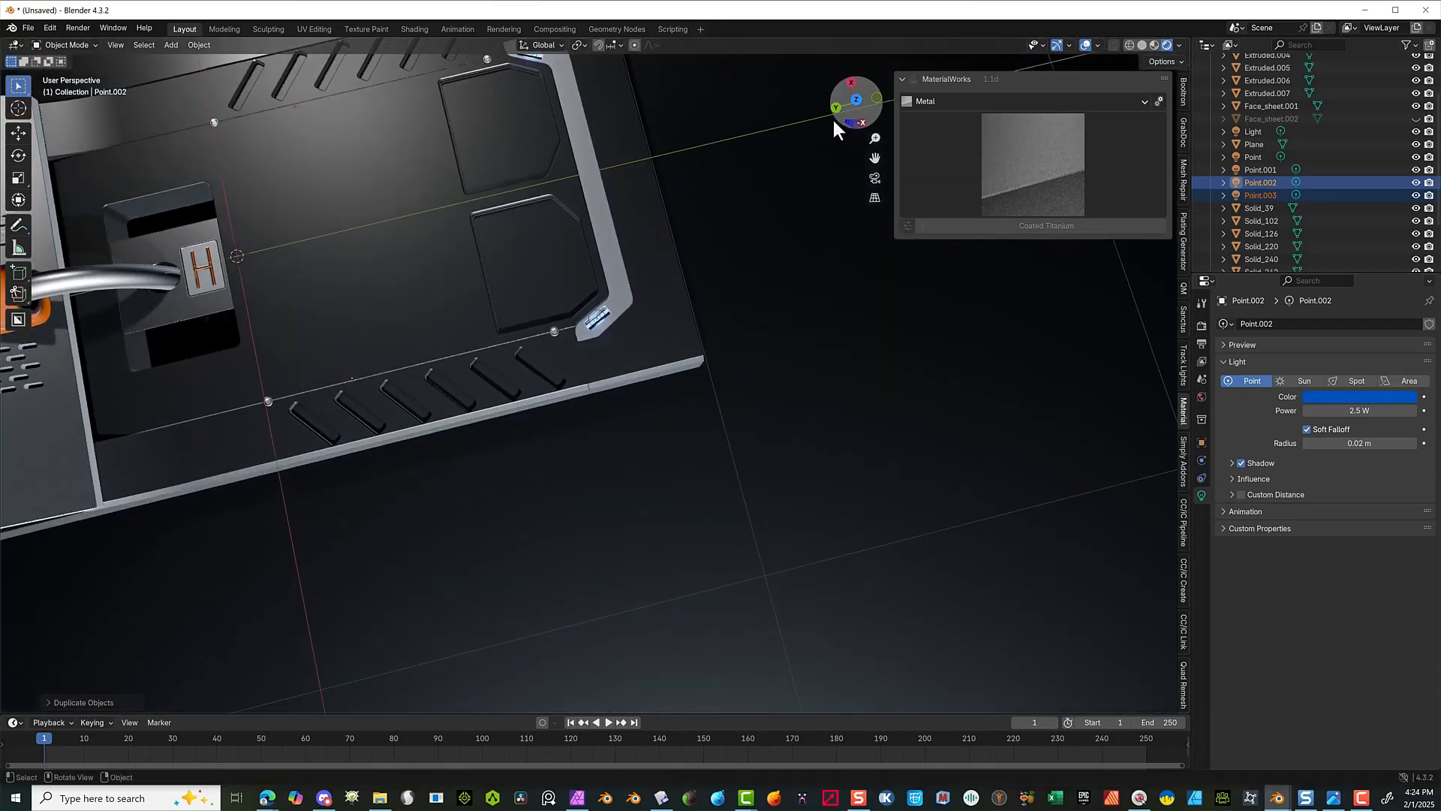
{"action": "scroll", "coordinate": [676, 333], "scroll_direction": "down", "scroll_amount": 4}
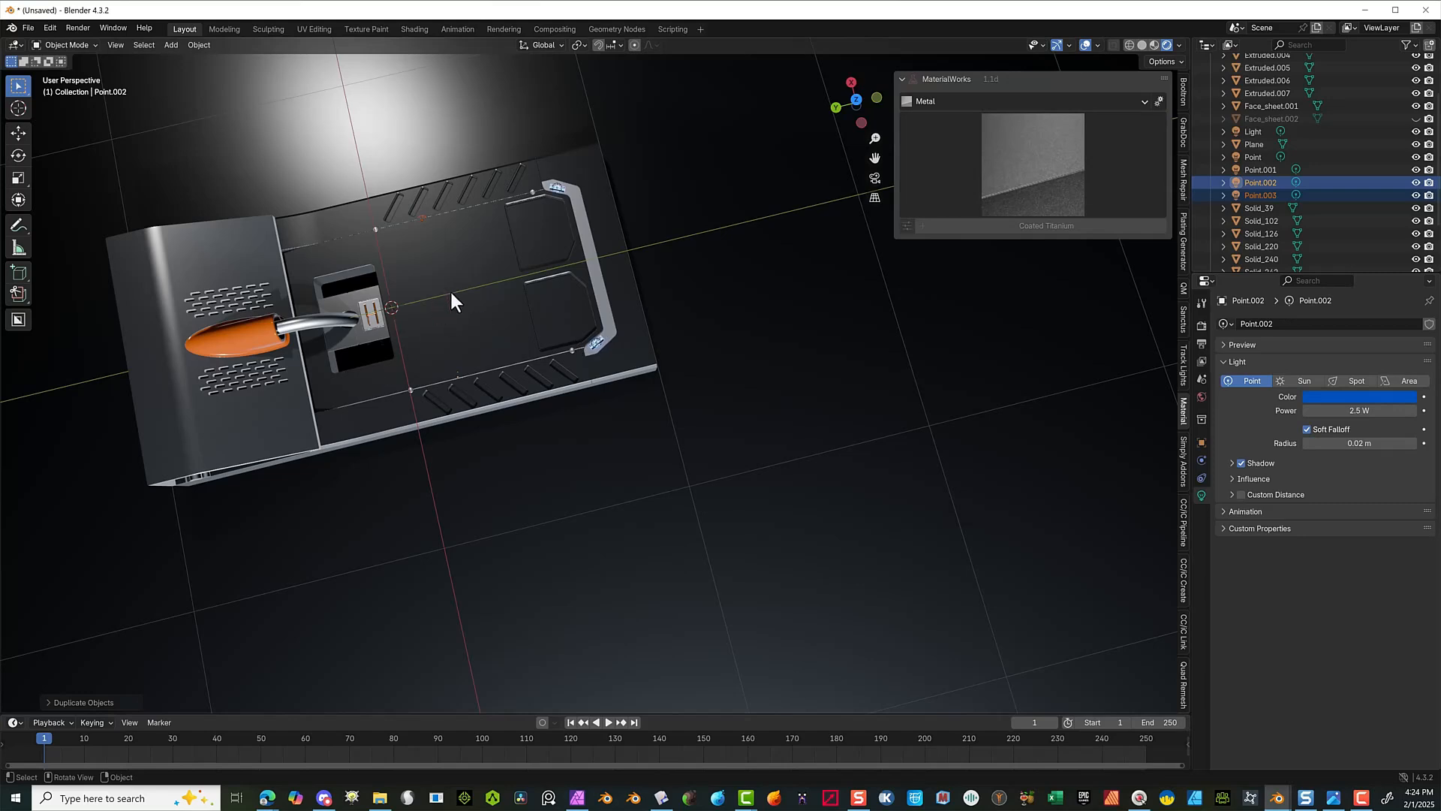
{"action": "key", "text": "g"}
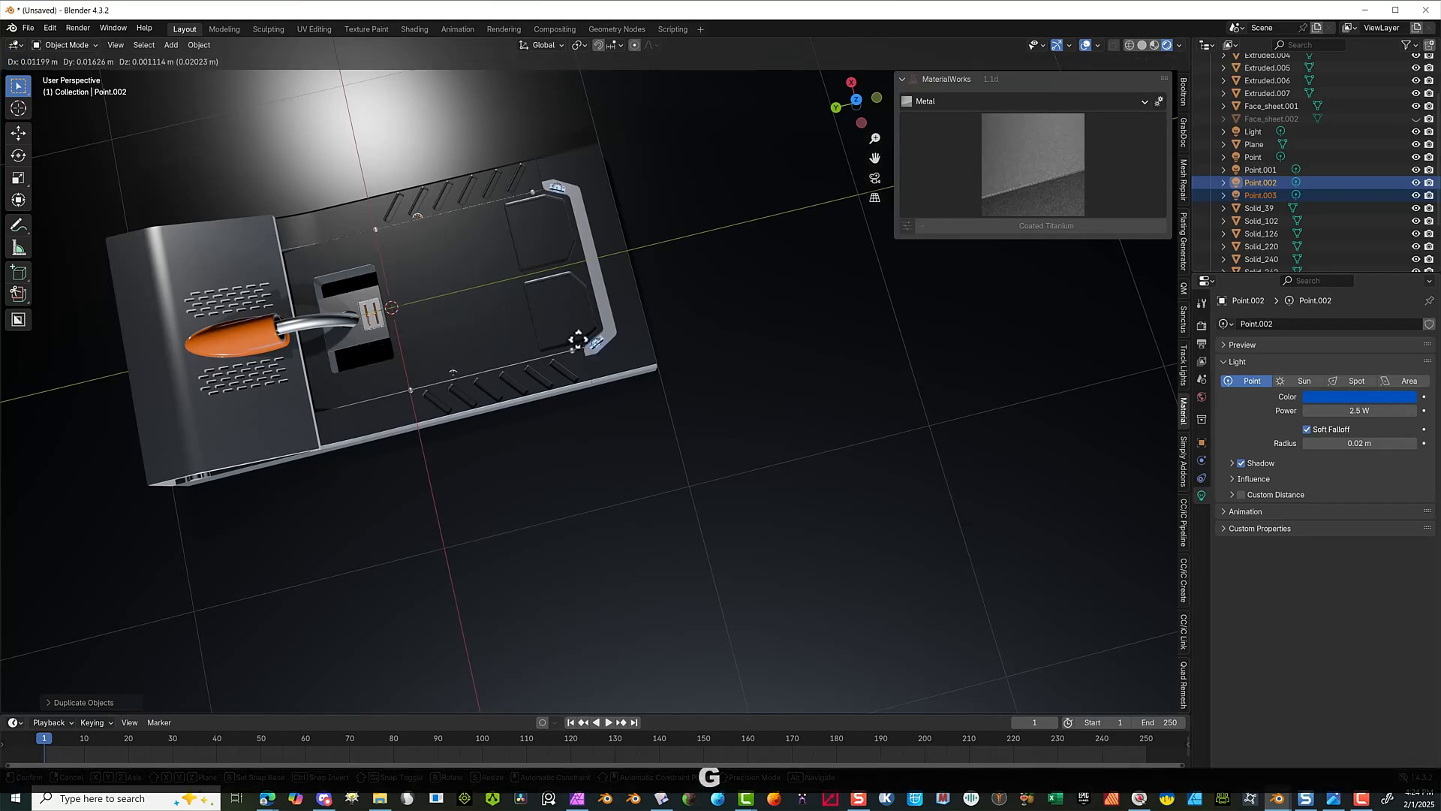
{"action": "key", "text": "y"}
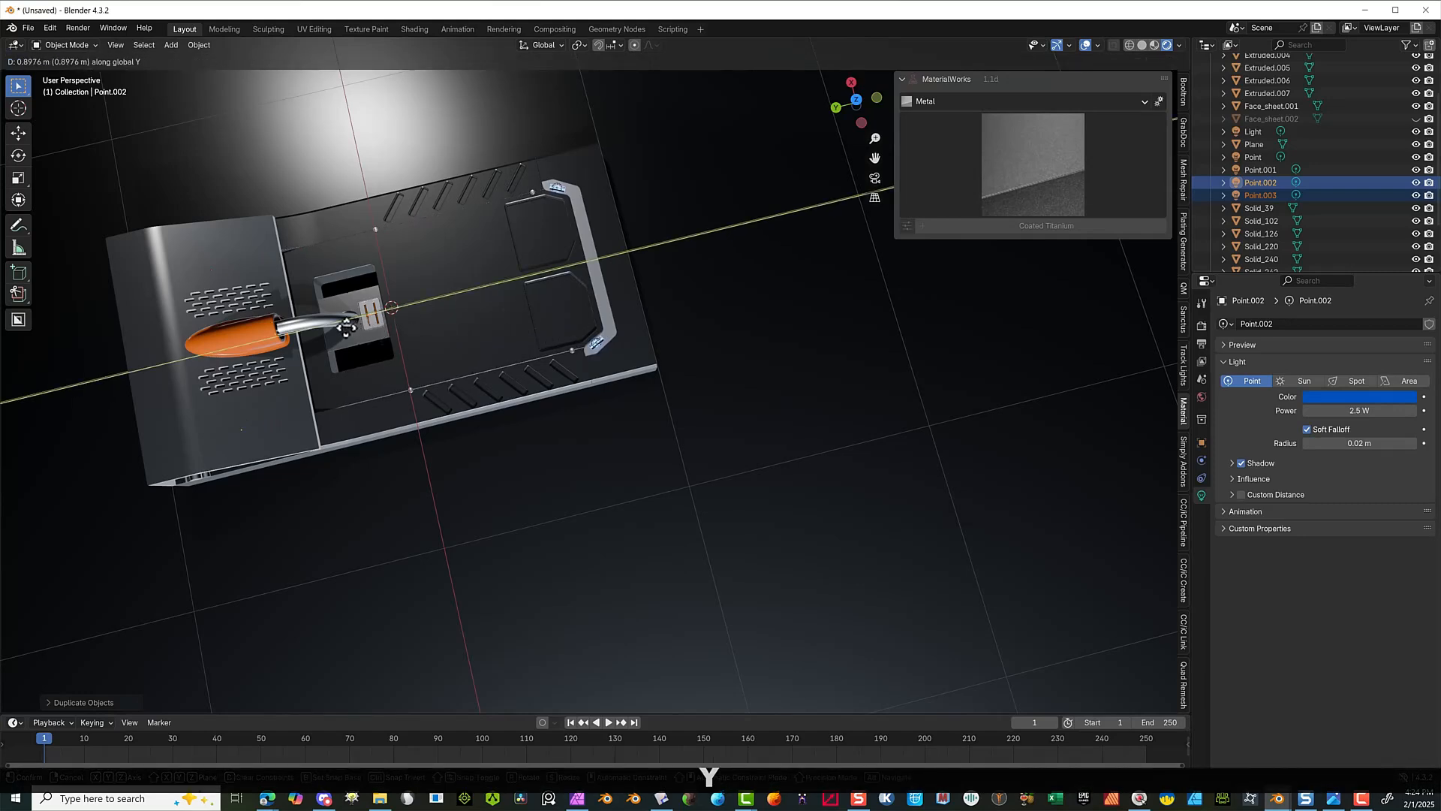
{"action": "left_click", "coordinate": [280, 328]}
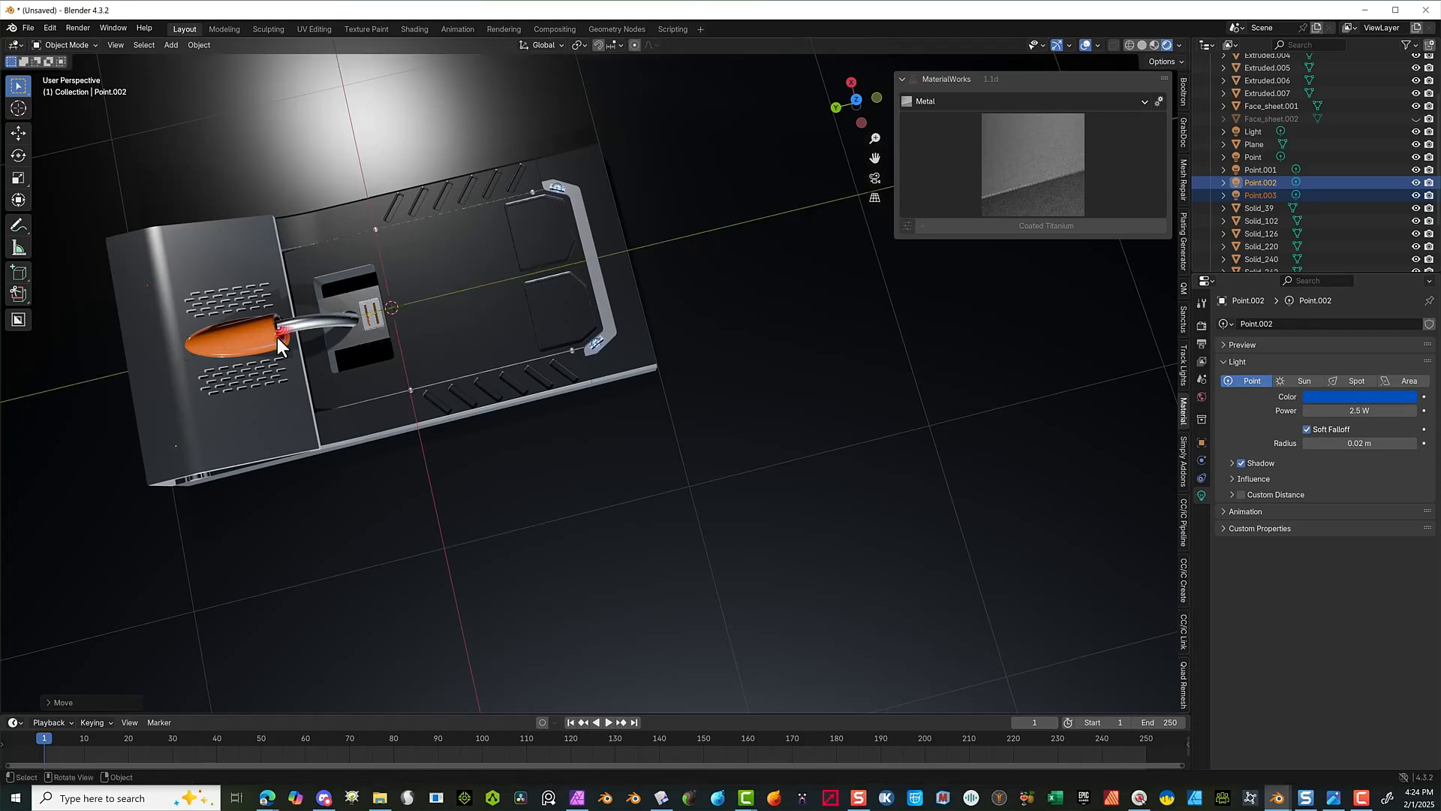
- Raise the copied lights about 0.13 m along Z inside the housing, then shift them about 0.04 m in negative Y
{"action": "middle_click_drag", "start_coordinate": [277, 337], "coordinate": [204, 265]}
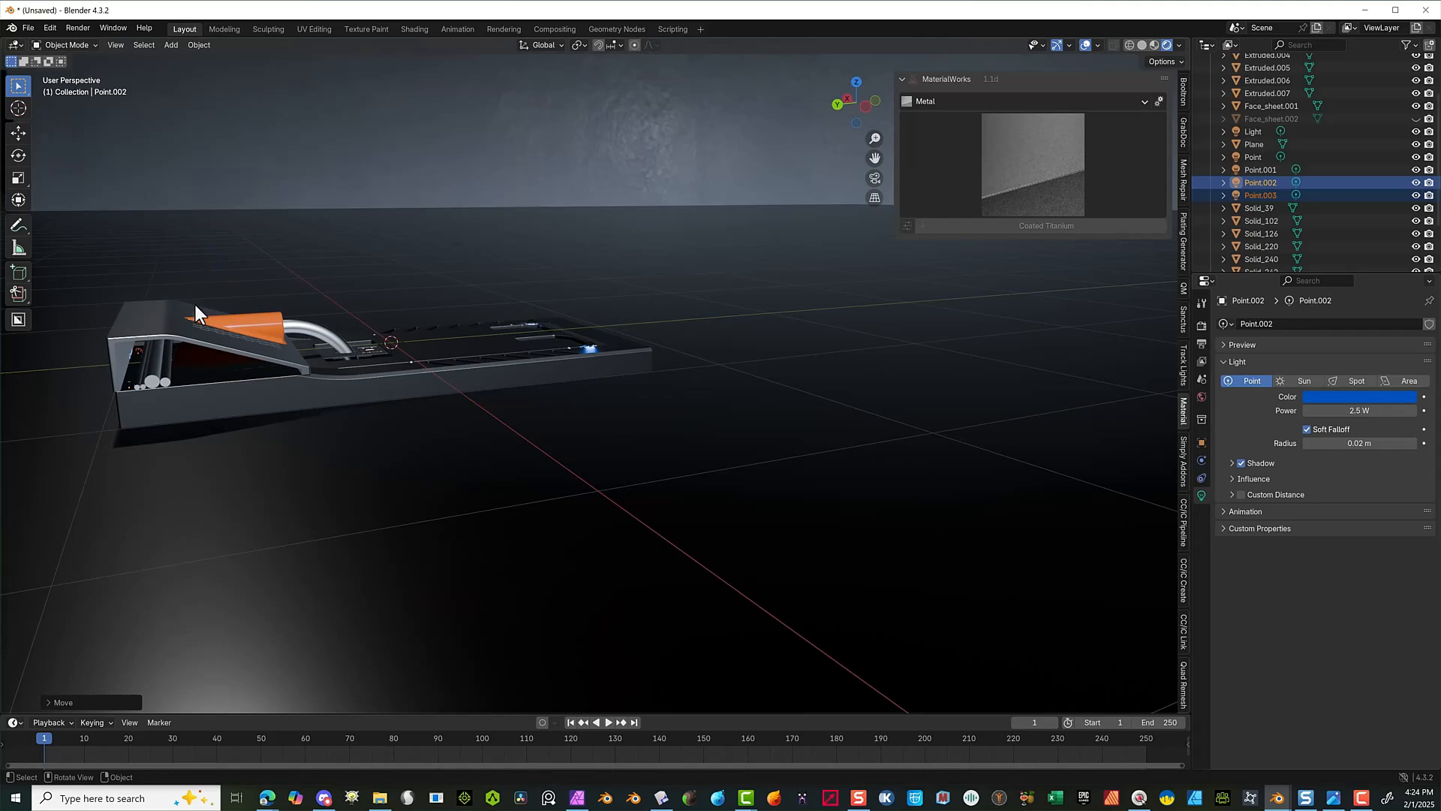
{"action": "key", "text": "g"}
{"action": "key", "text": "z"}
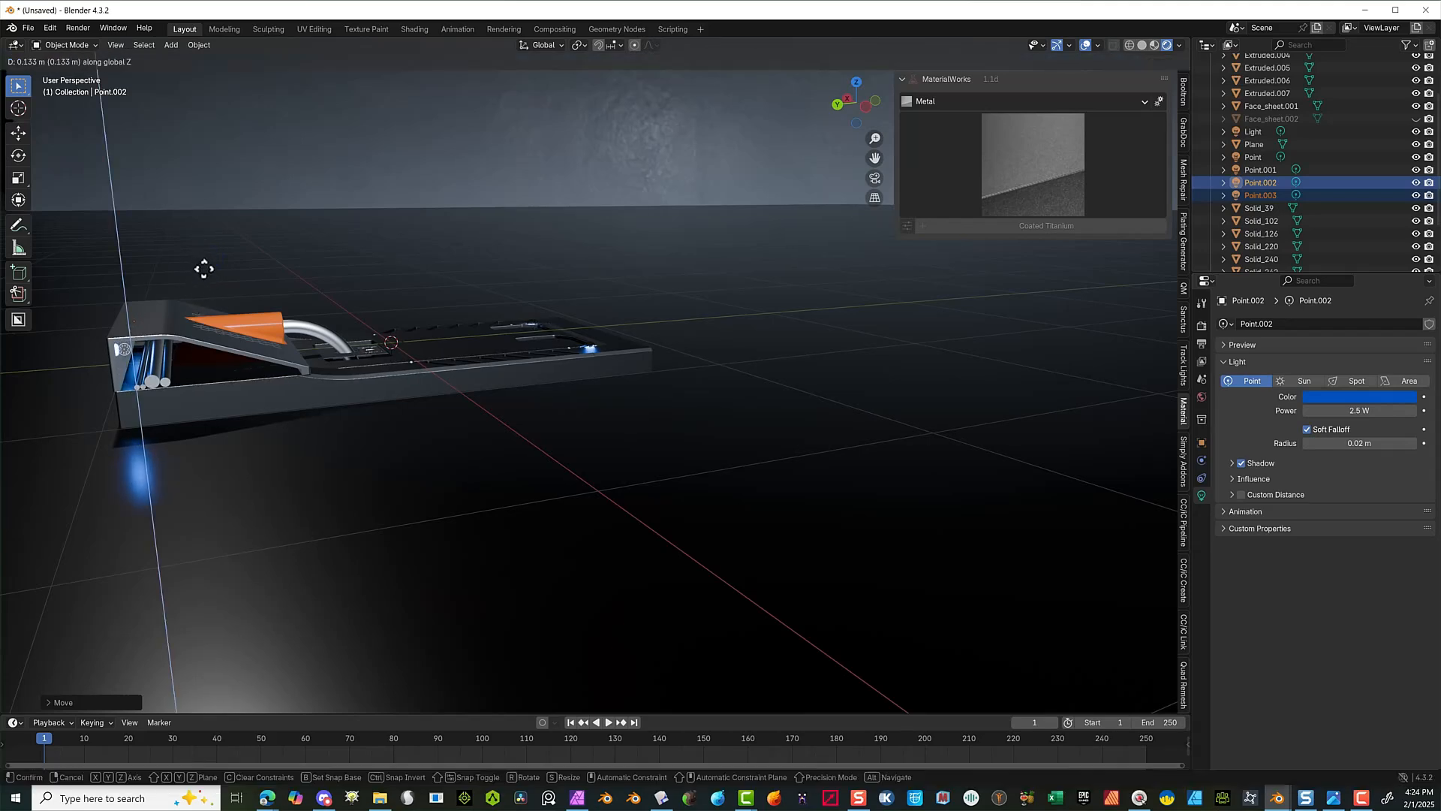
{"action": "left_click", "coordinate": [203, 269]}
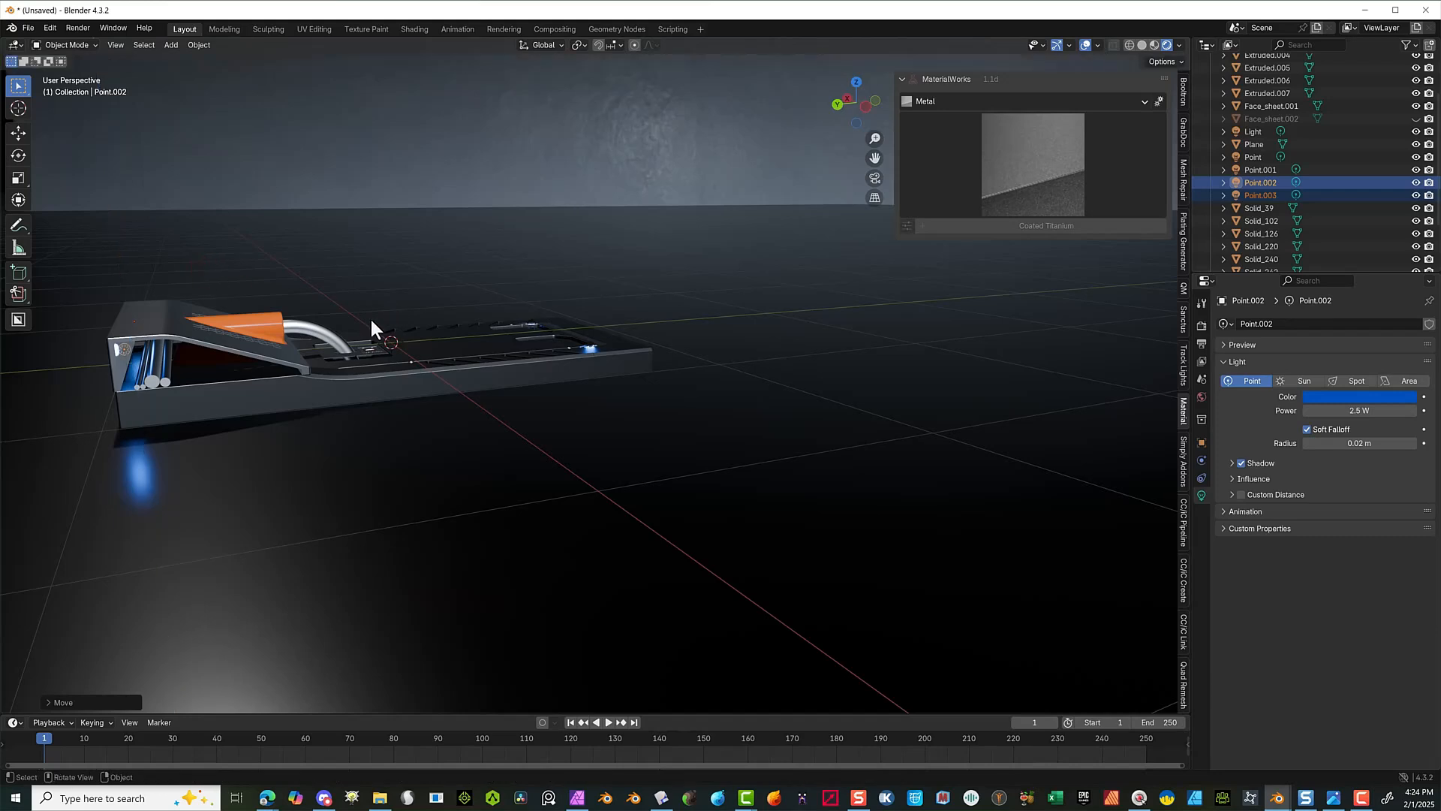
{"action": "key", "text": "g"}
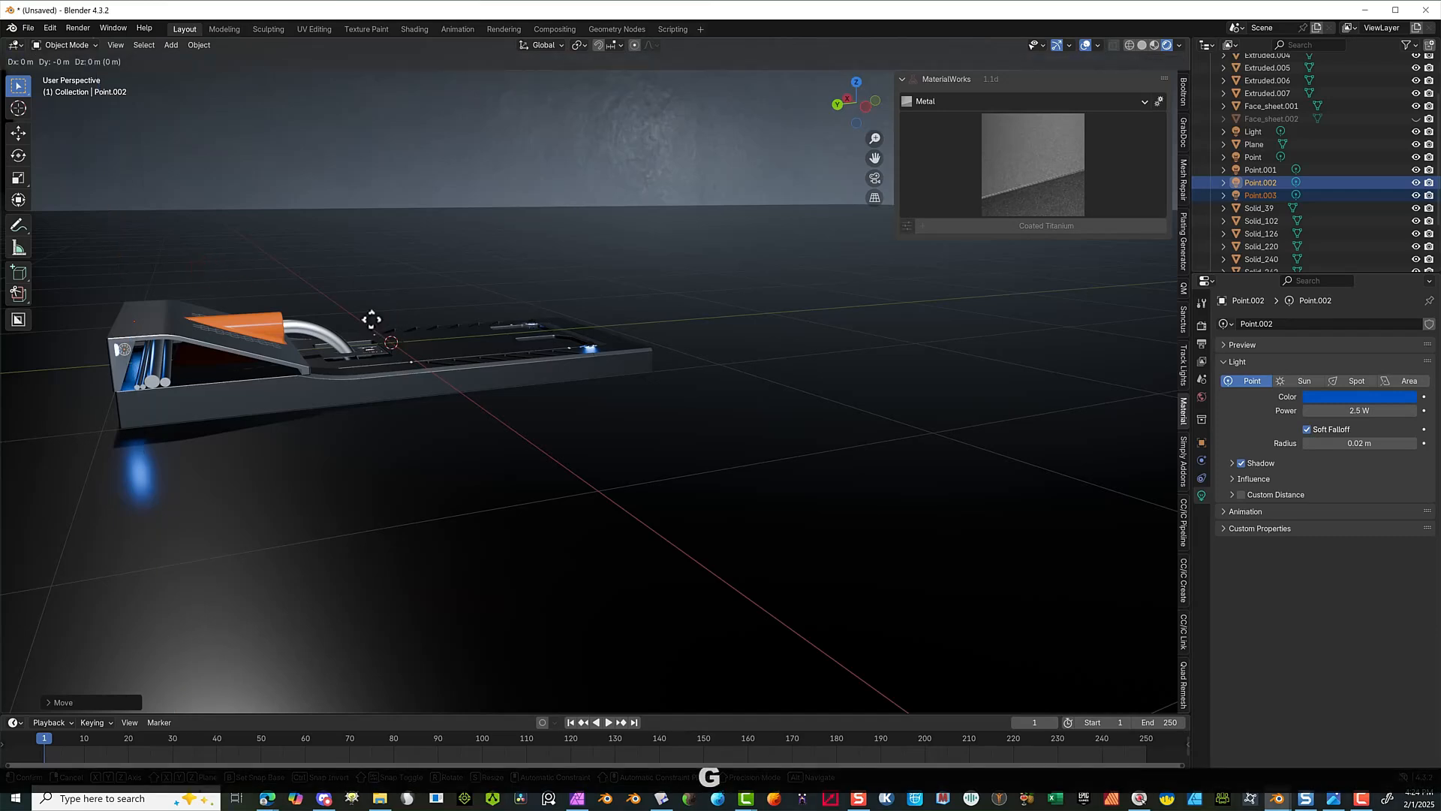
{"action": "key", "text": "x"}
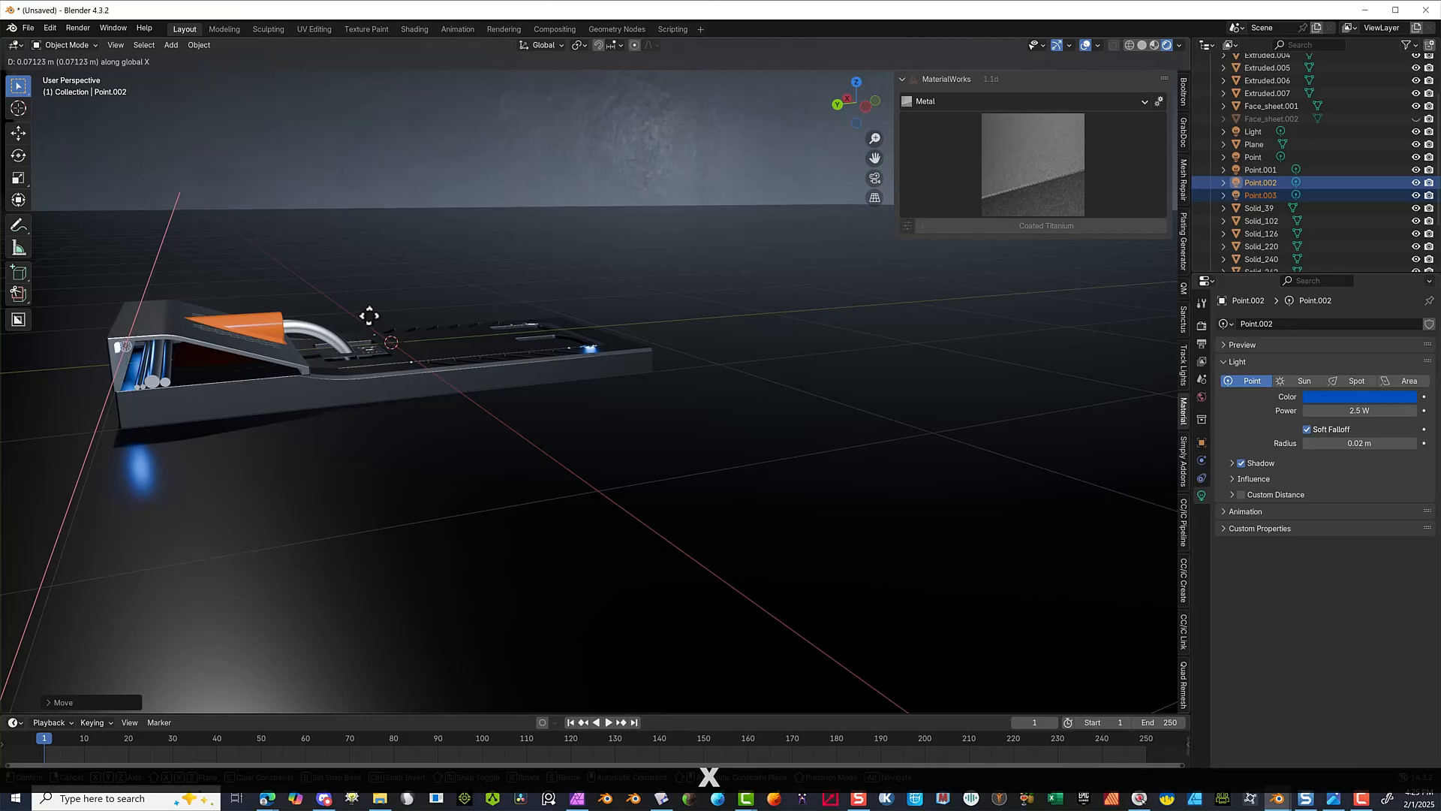
{"action": "key", "text": "y"}
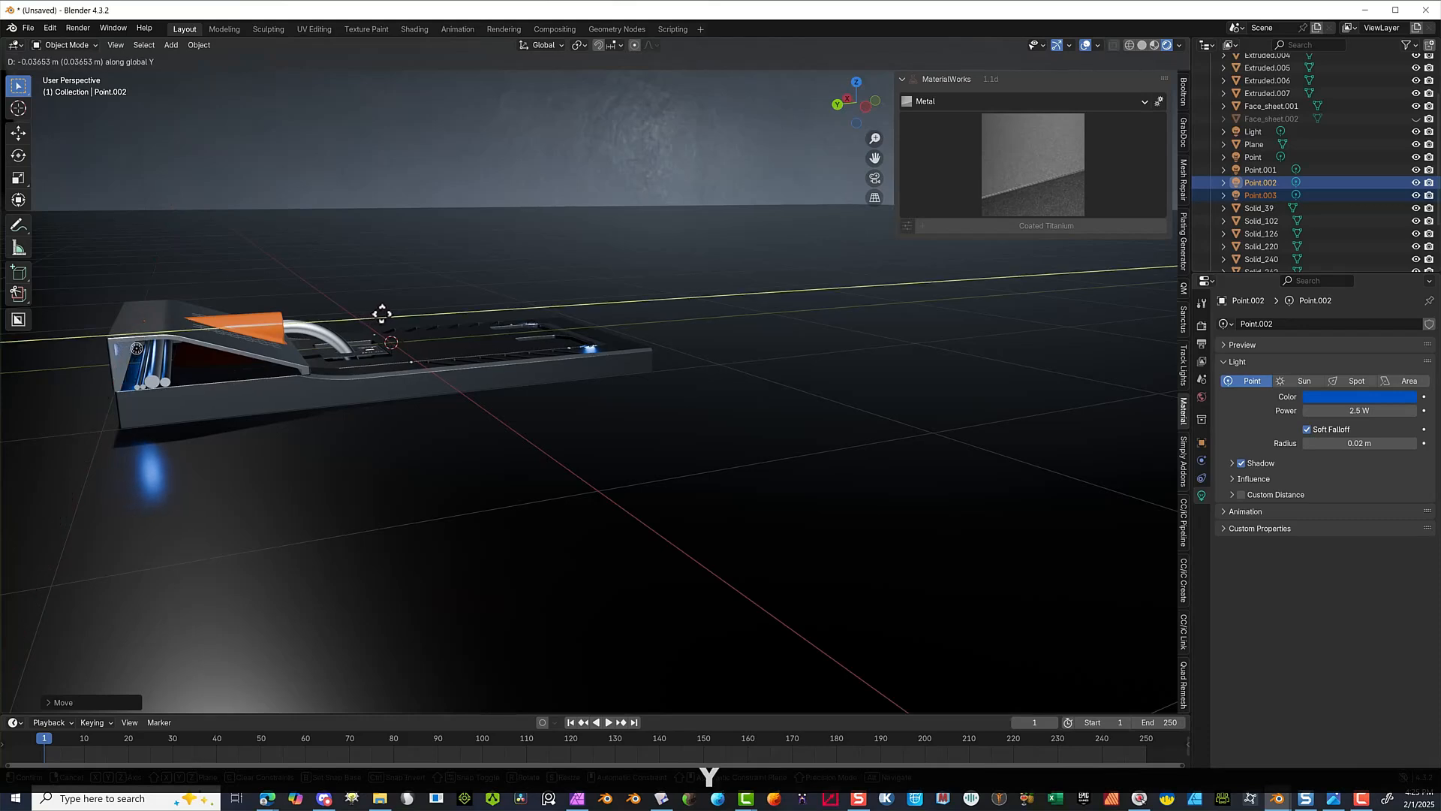
{"action": "left_click", "coordinate": [382, 313]}
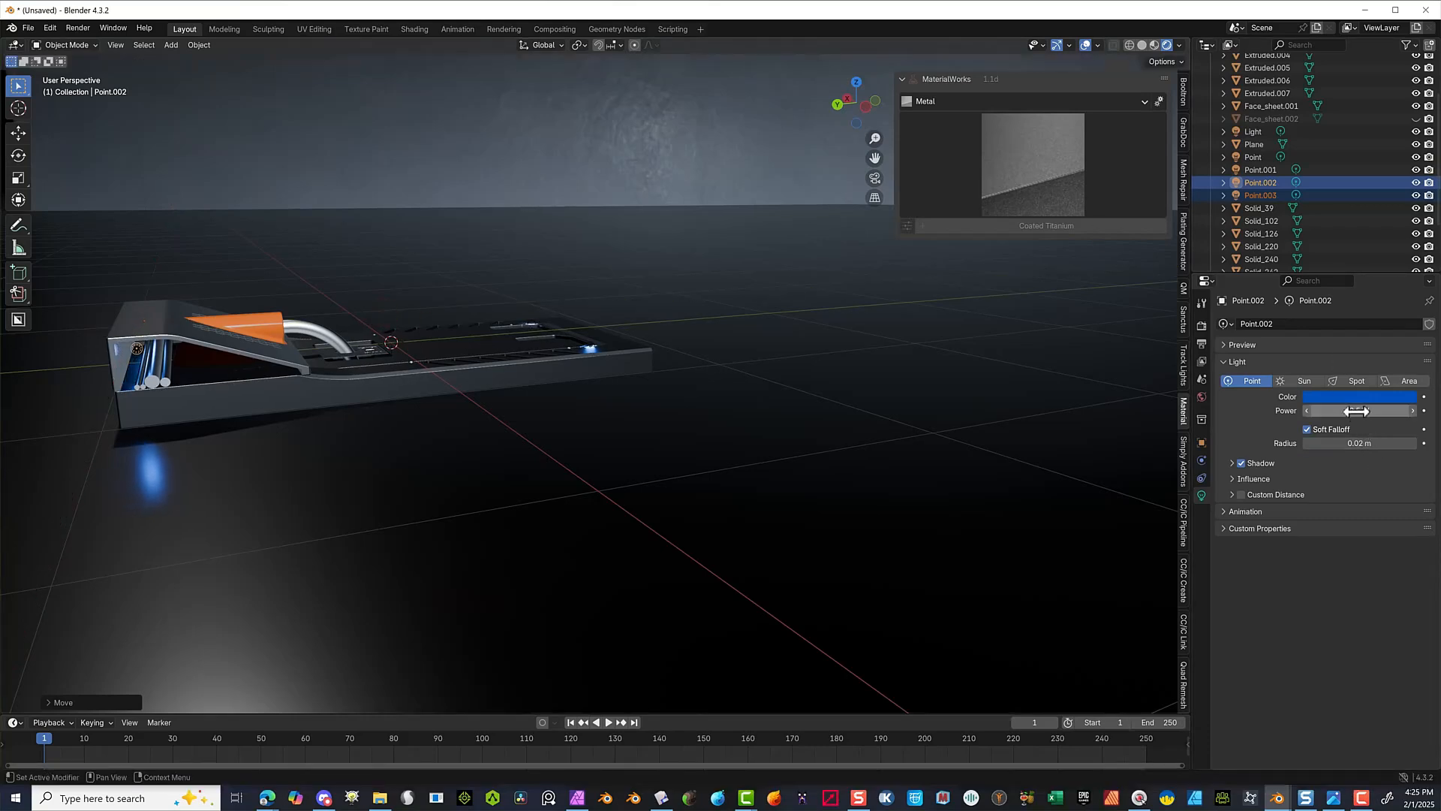
- Set the active housing light's radius to 0.04 m
{"action": "left_click", "coordinate": [1412, 443]}
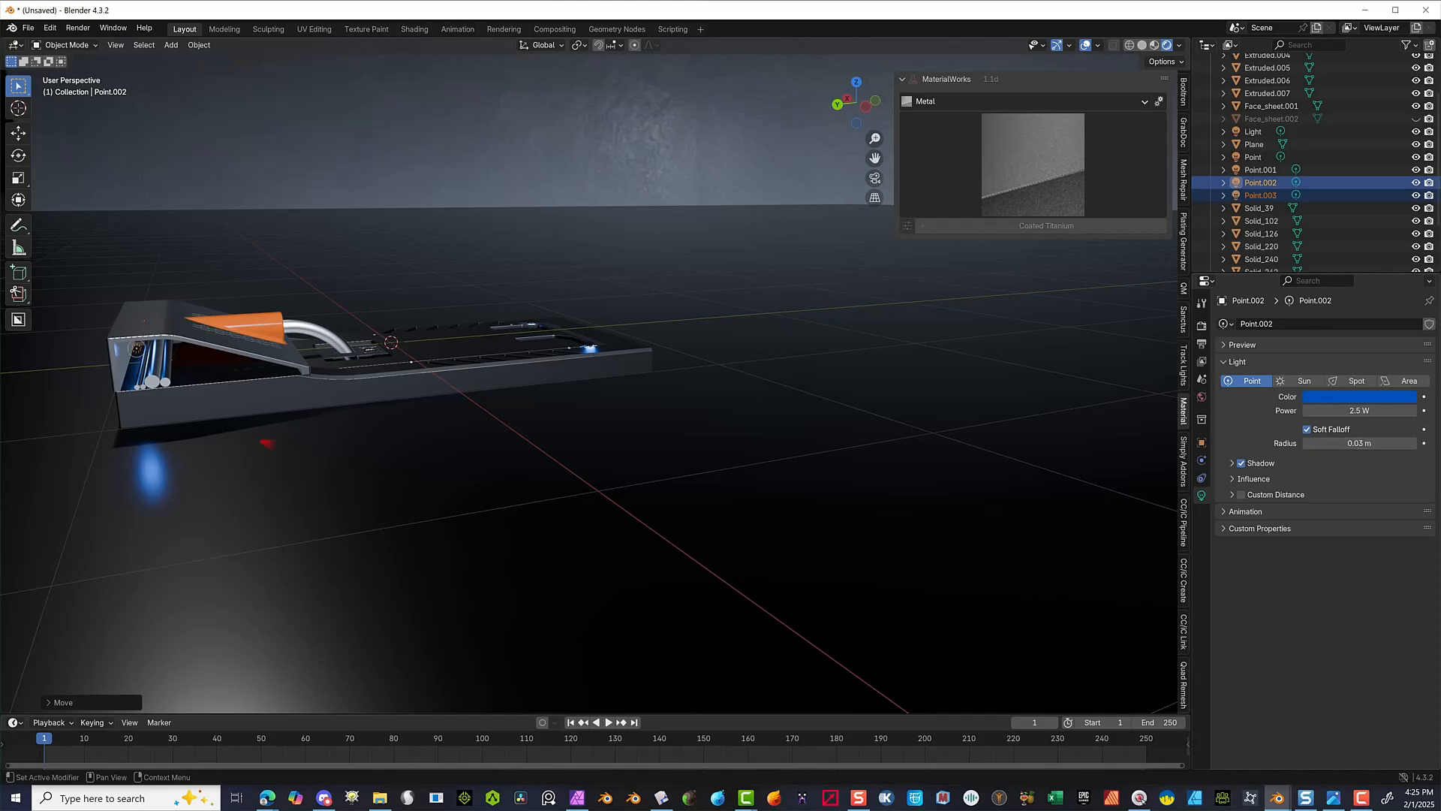
{"action": "left_click", "coordinate": [1412, 443]}
{"action": "left_click", "coordinate": [1412, 442]}
{"action": "left_click", "coordinate": [1307, 443]}
- Increase the active housing light's power to 3.6 W
{"action": "middle_click_drag", "start_coordinate": [632, 417], "coordinate": [296, 411]}
{"action": "scroll", "coordinate": [361, 193], "scroll_direction": "up", "scroll_amount": 3}
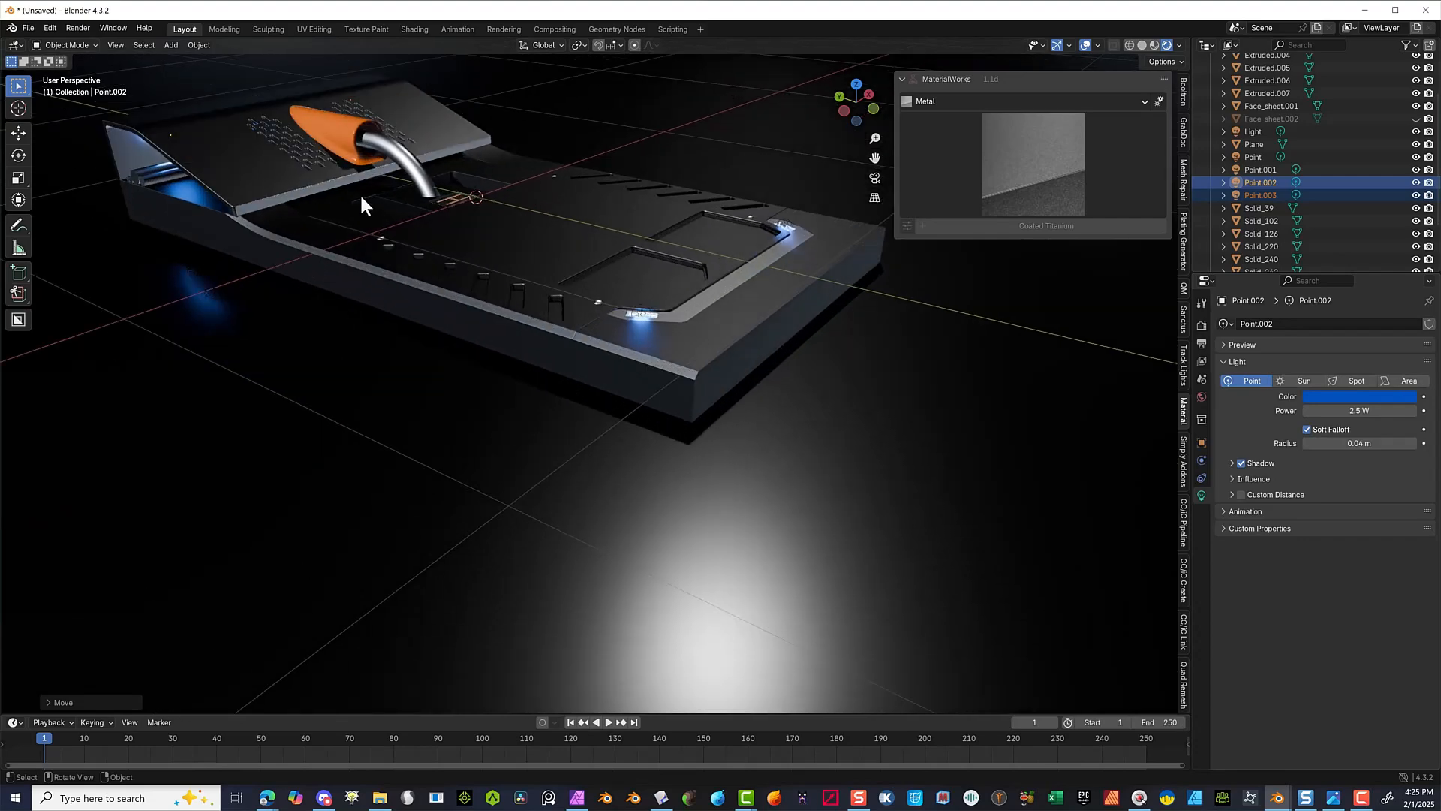
{"action": "middle_click_drag", "start_coordinate": [360, 193], "coordinate": [473, 108]}
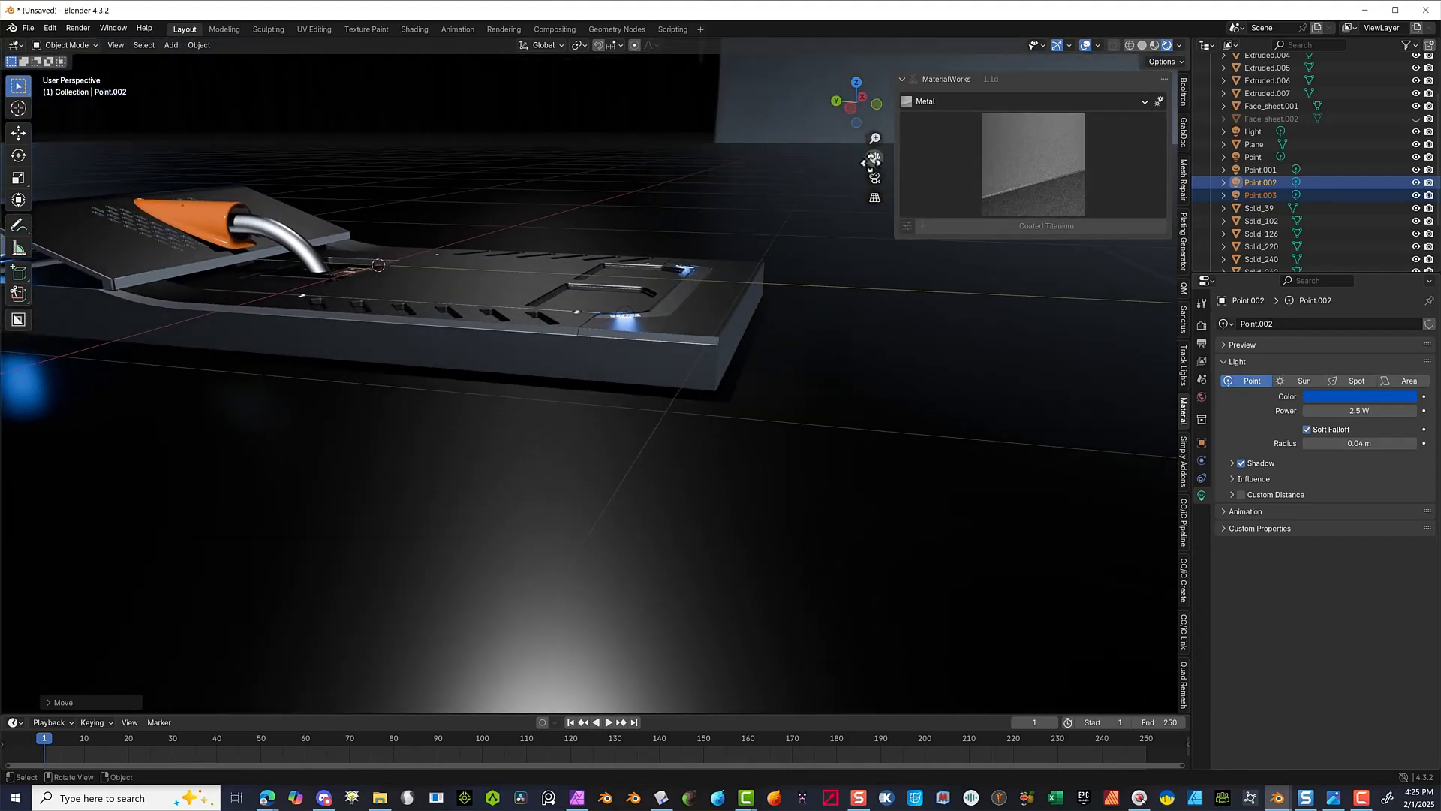
{"action": "middle_click_drag", "start_coordinate": [904, 152], "coordinate": [1173, 335], "text": "shift"}
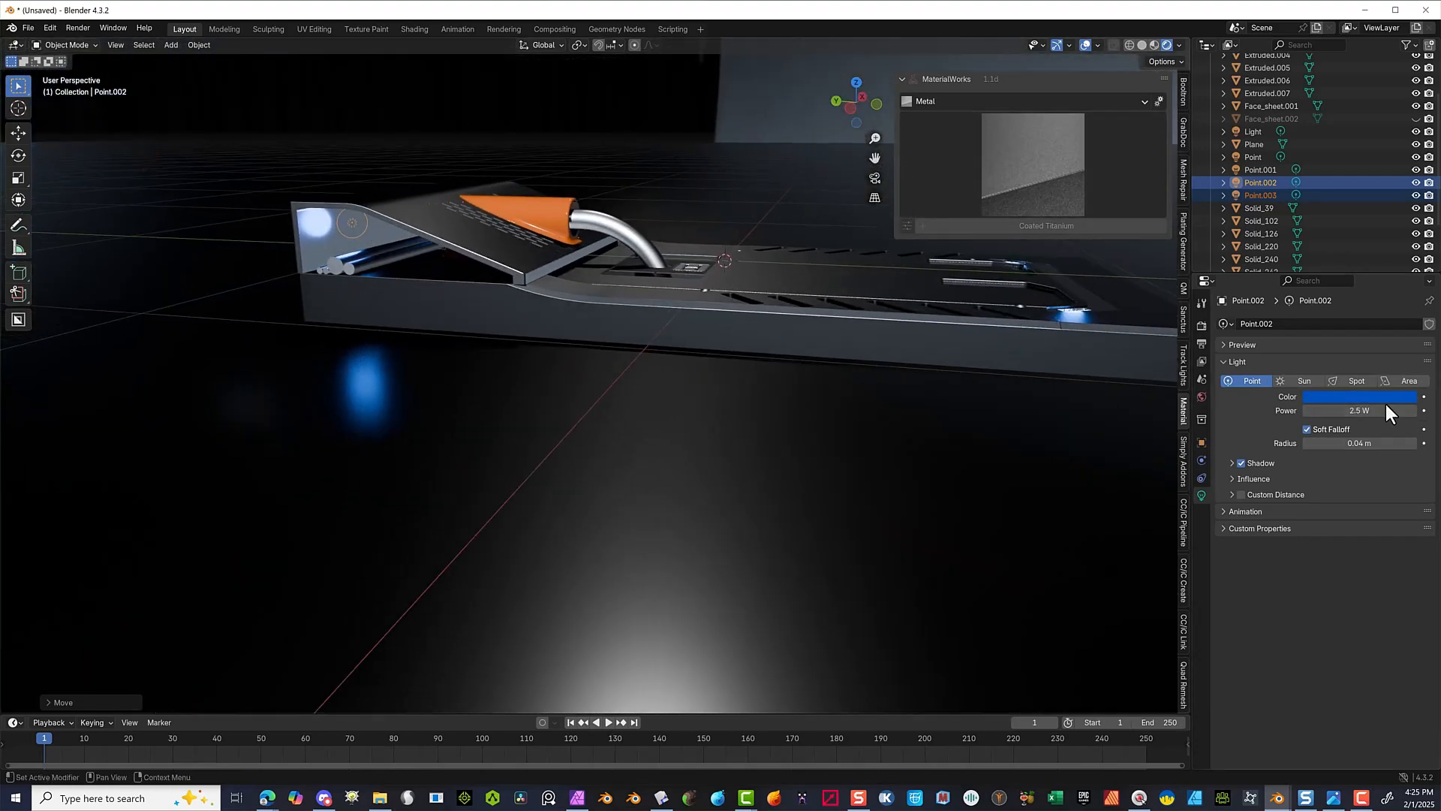
{"action": "left_click_drag", "start_coordinate": [1360, 411], "coordinate": [1381, 411]}
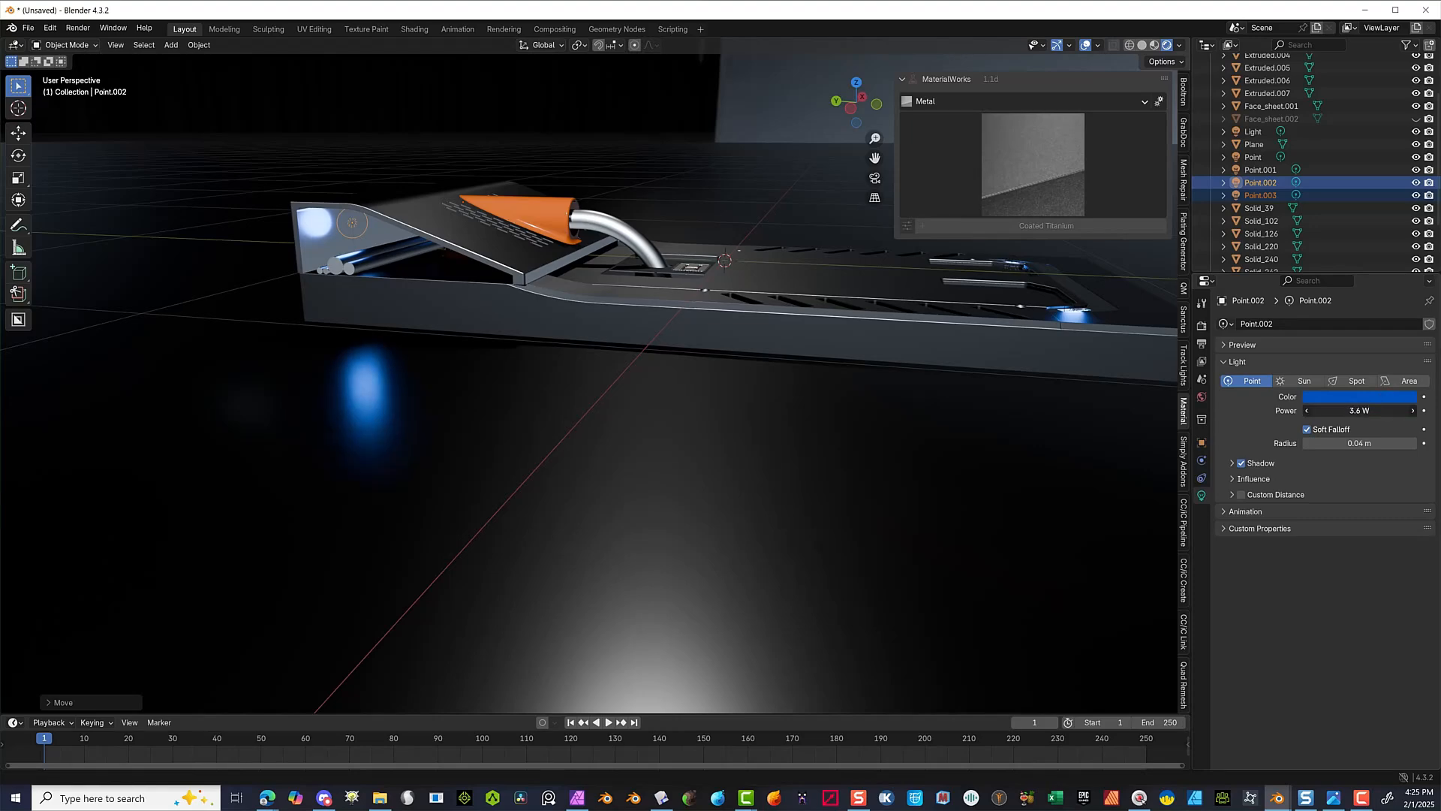
- Select only the point light inside the raised housing, above the cylindrical rods
{"action": "middle_click_drag", "start_coordinate": [828, 258], "coordinate": [822, 164]}
{"action": "left_click", "coordinate": [122, 294]}
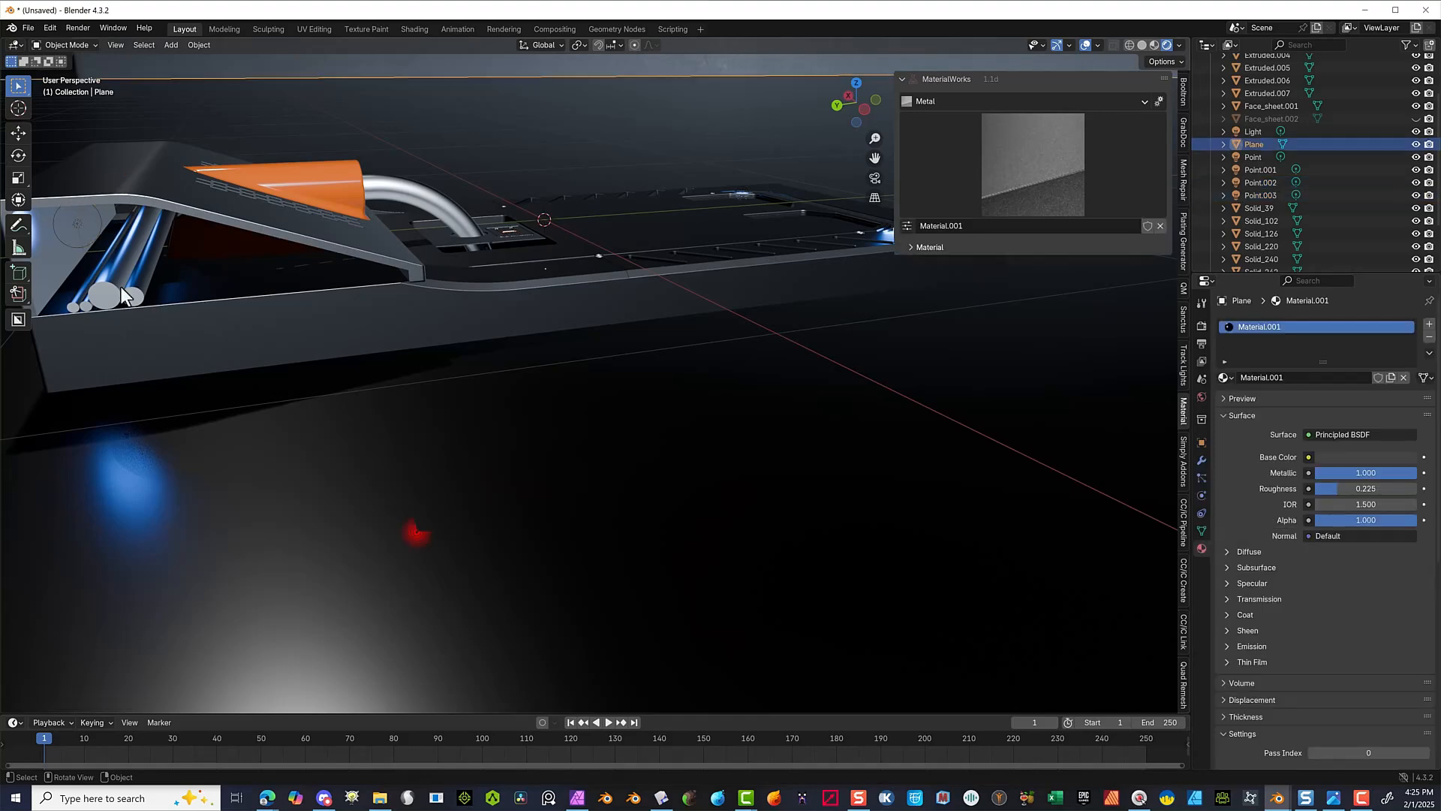
{"action": "left_click", "coordinate": [76, 226]}
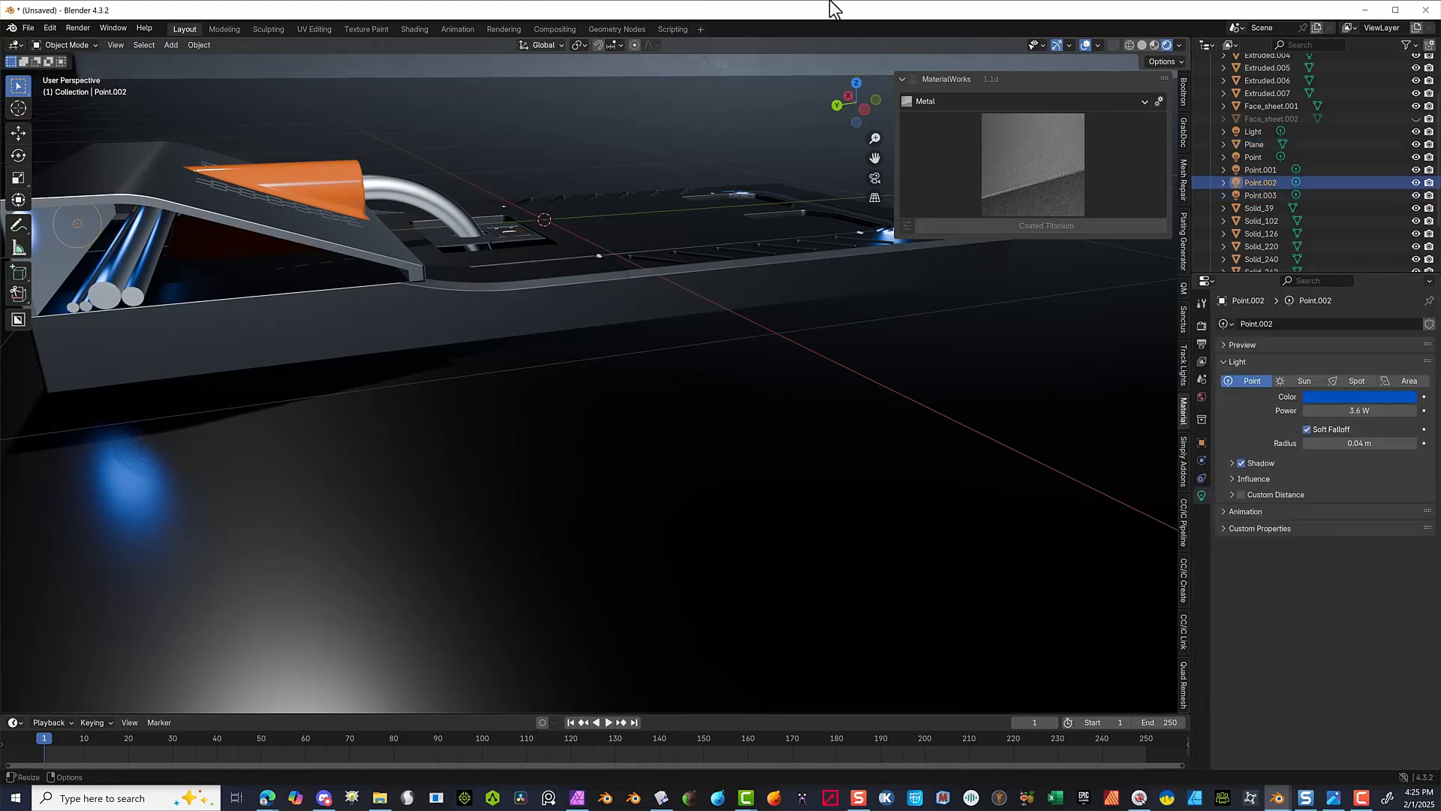
- Move the selected housing point light about 0.15 m in positive X, towards the model's centreline
{"action": "left_click", "coordinate": [856, 84]}
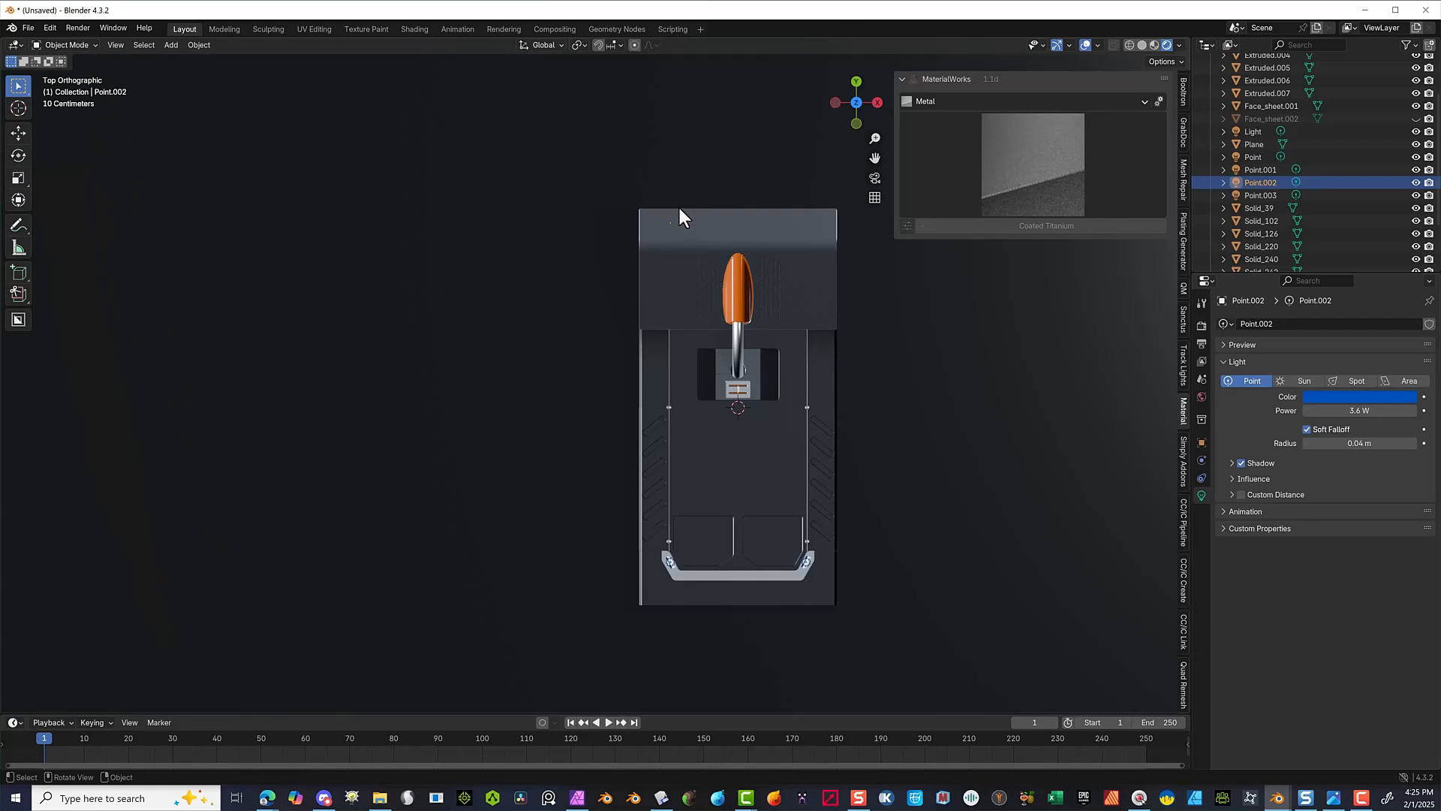
{"action": "key", "text": "g"}
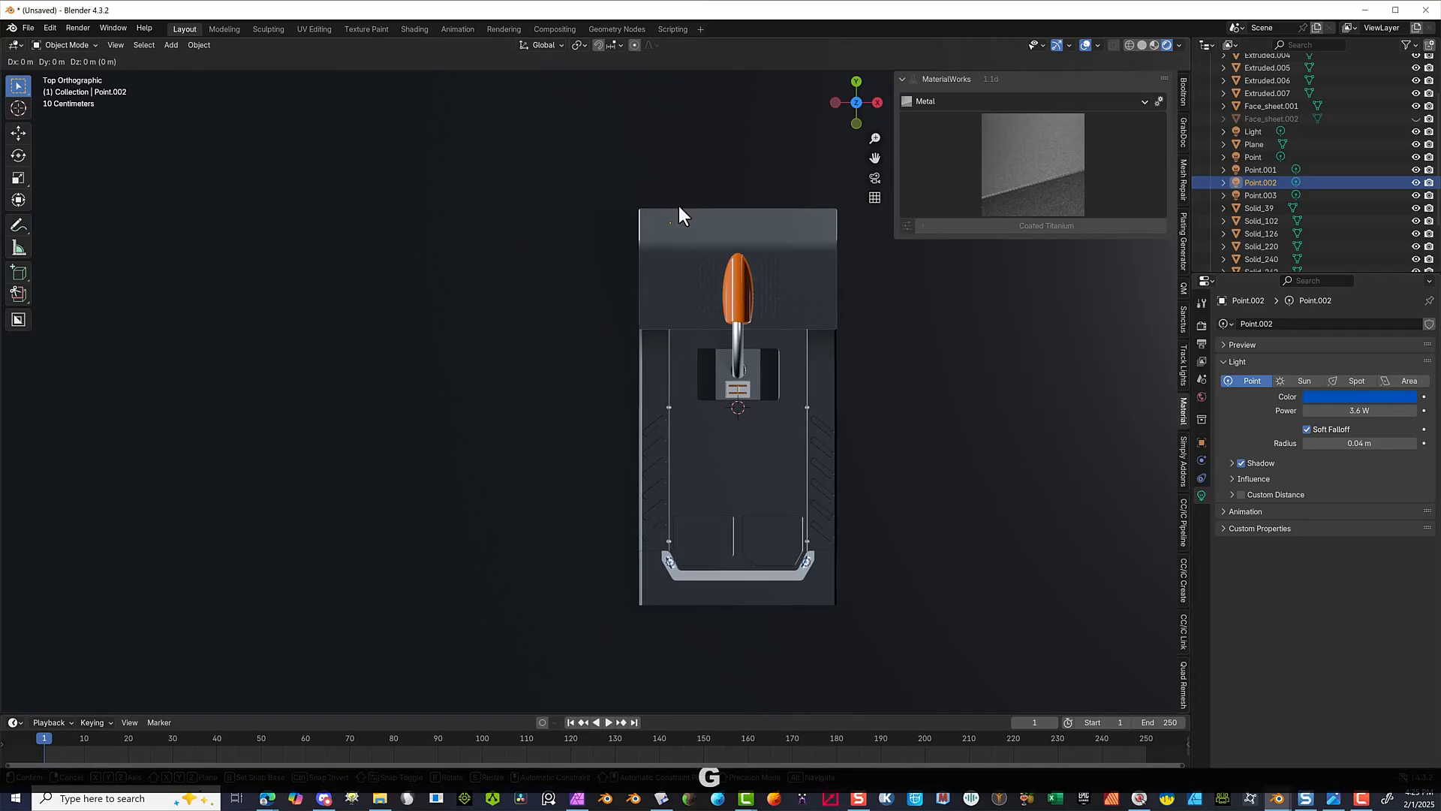
{"action": "key", "text": "x"}
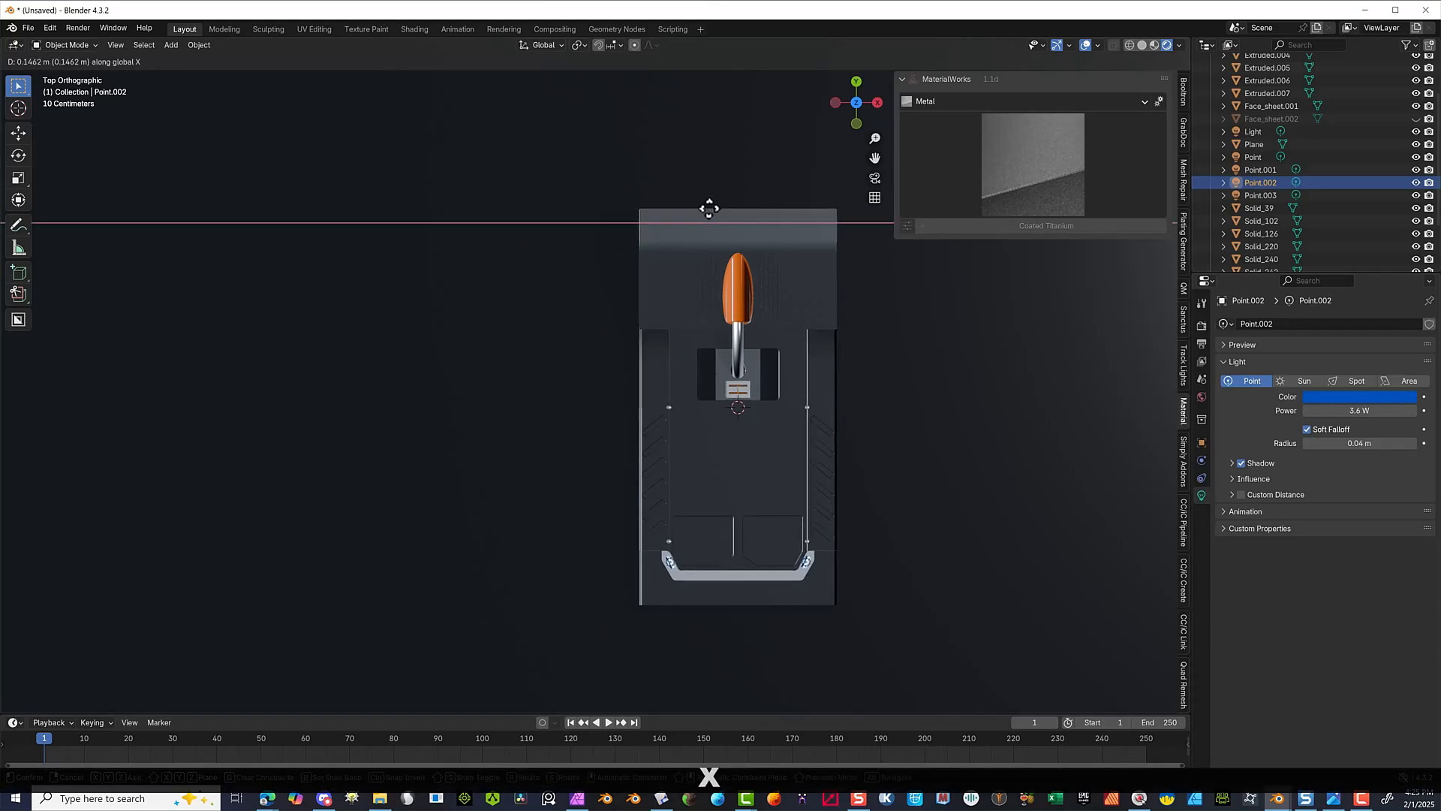
{"action": "left_click", "coordinate": [714, 211]}
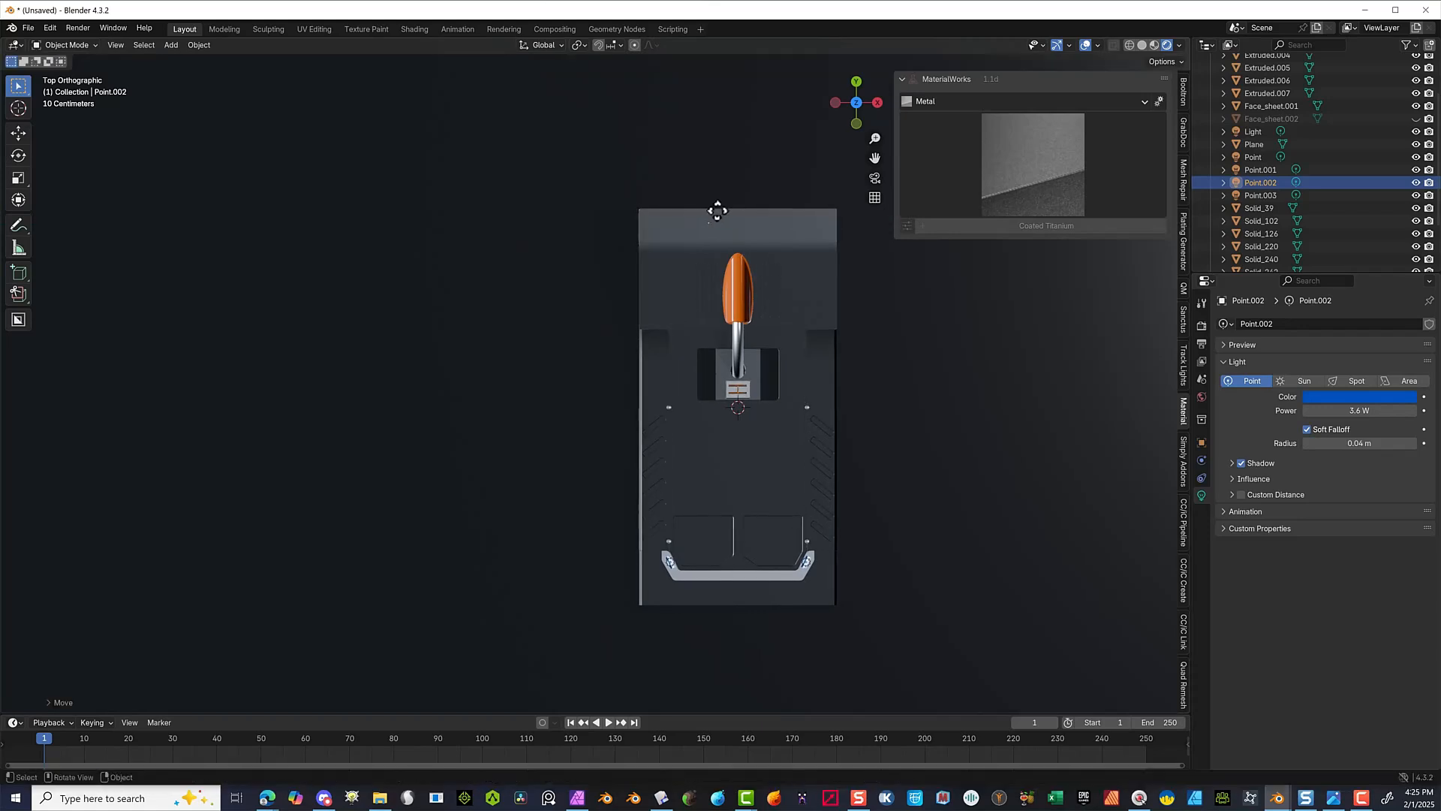
- Move the other housing light, Point.003, about 0.16 m in negative X, towards the model's centreline
{"action": "left_click", "coordinate": [1261, 196]}
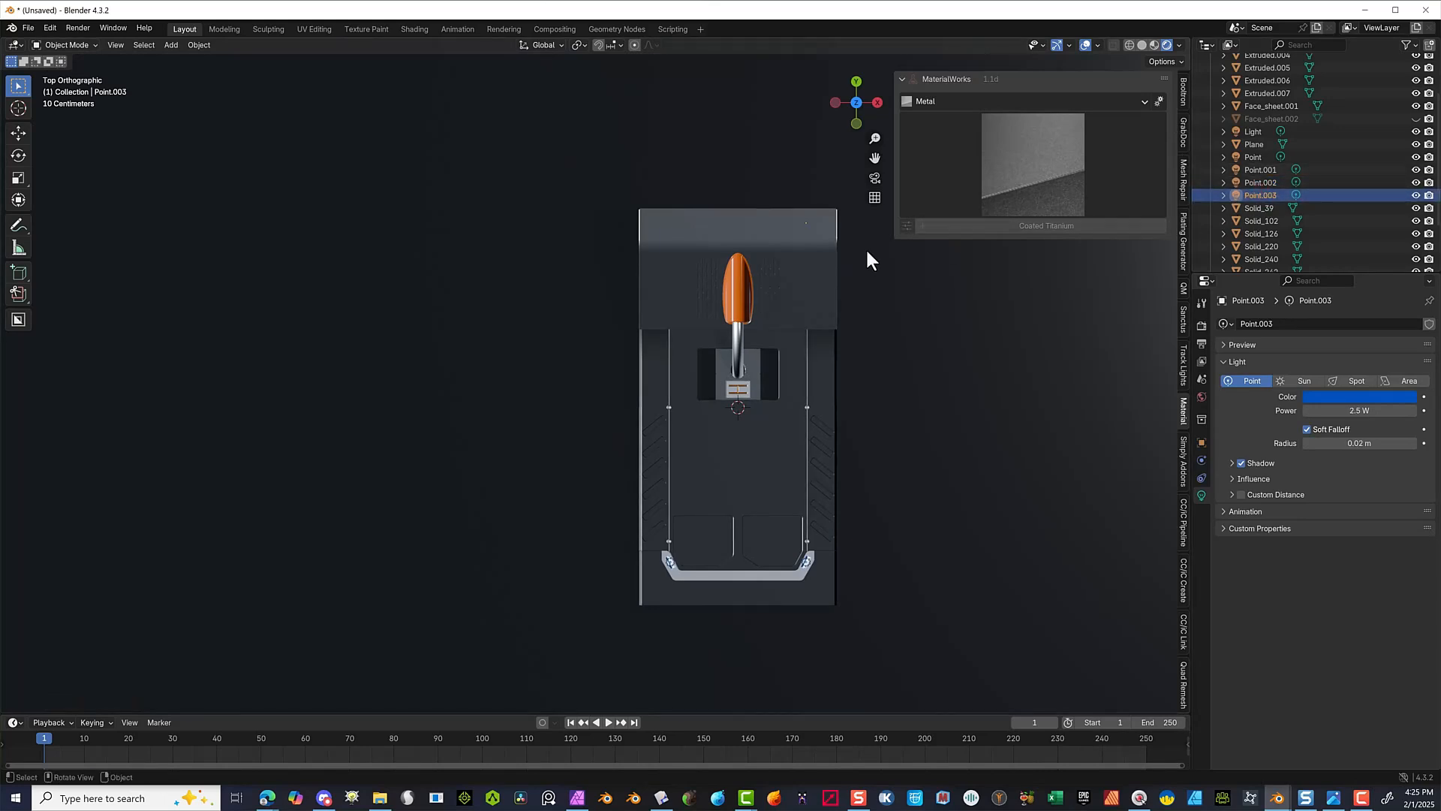
{"action": "key", "text": "g"}
{"action": "key", "text": "x"}
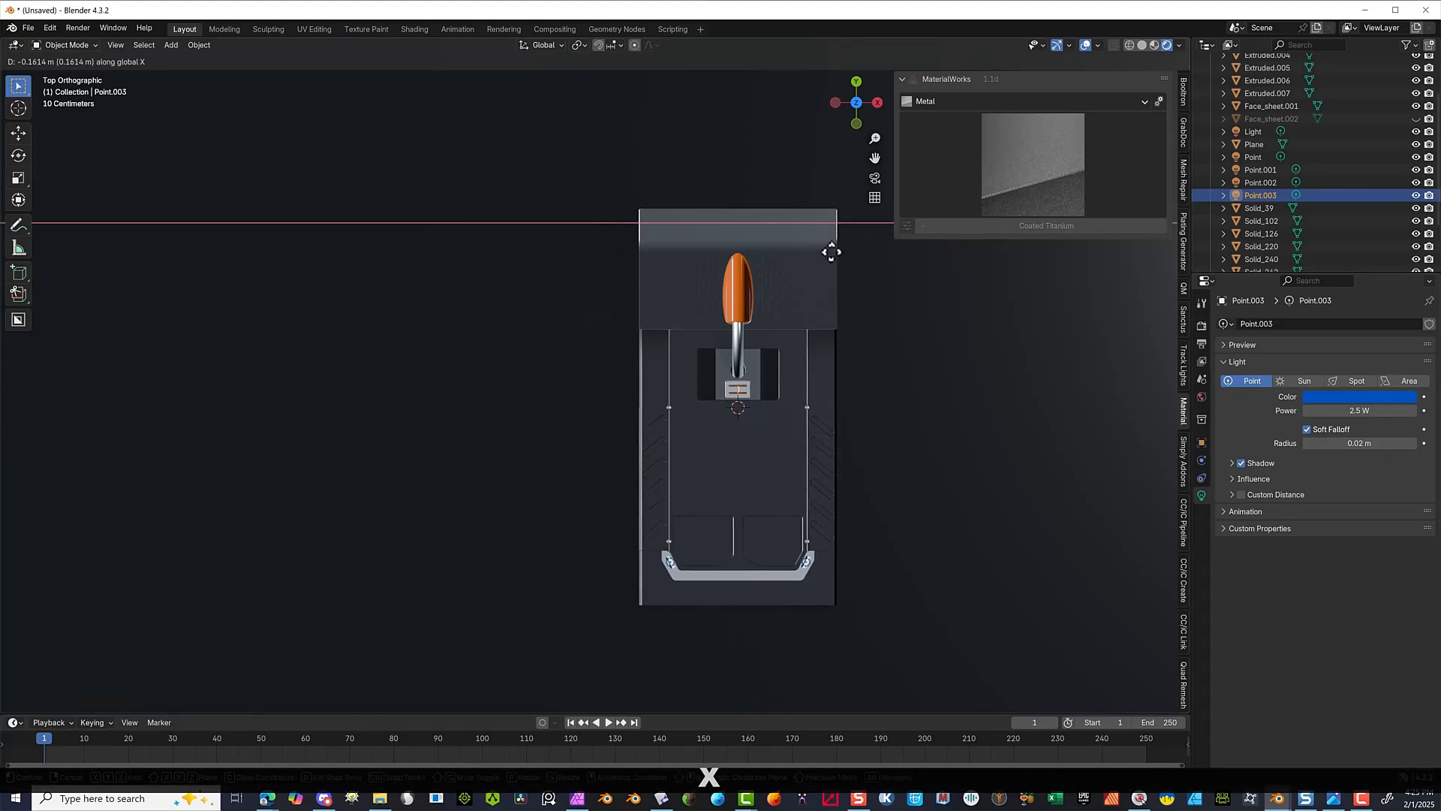
{"action": "left_click", "coordinate": [831, 252]}
- Lower both housing lights together about 0.01 m along Z, then shift them about 0.05 m in negative Y
{"action": "middle_click_drag", "start_coordinate": [674, 344], "coordinate": [605, 248]}
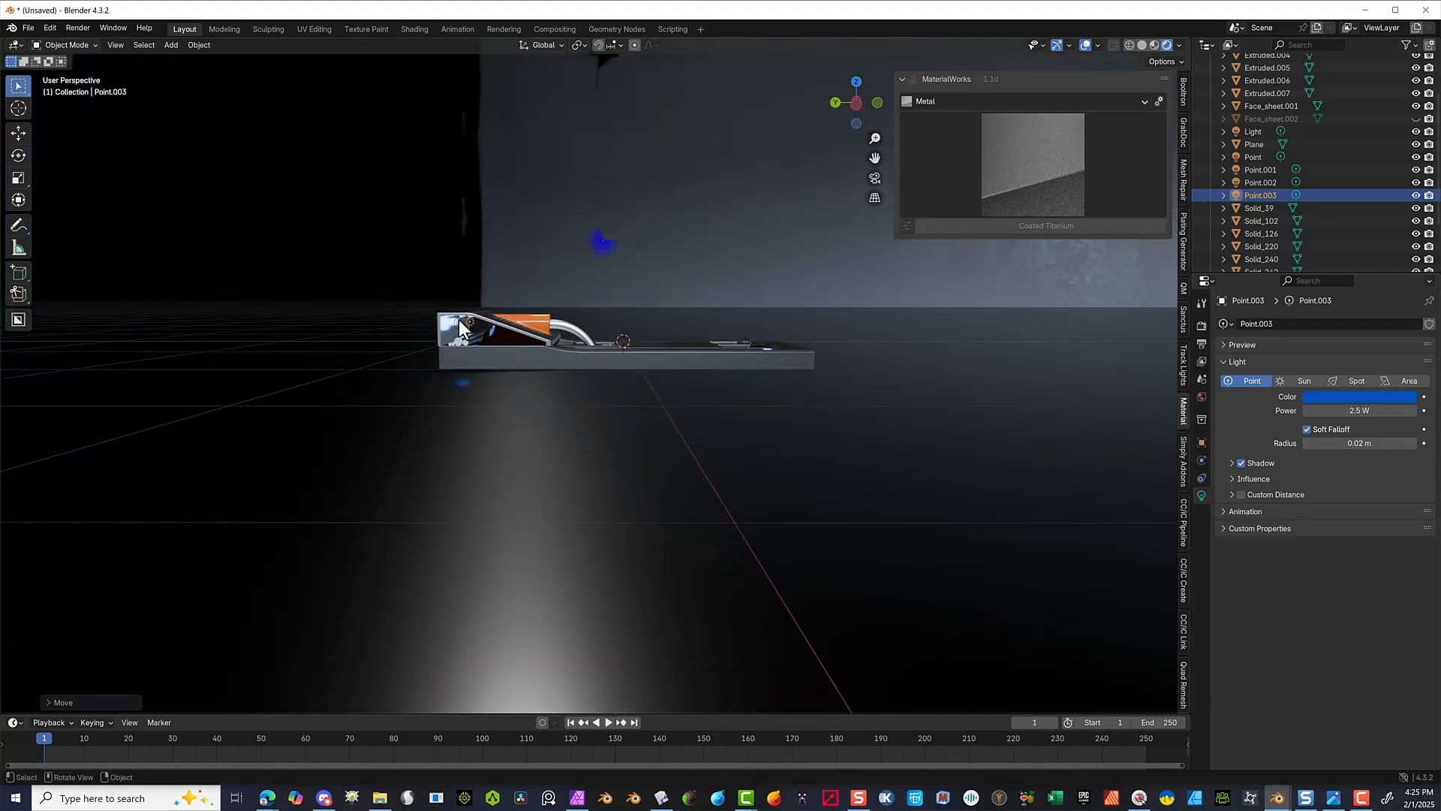
{"action": "scroll", "coordinate": [336, 323], "scroll_direction": "up", "scroll_amount": 5}
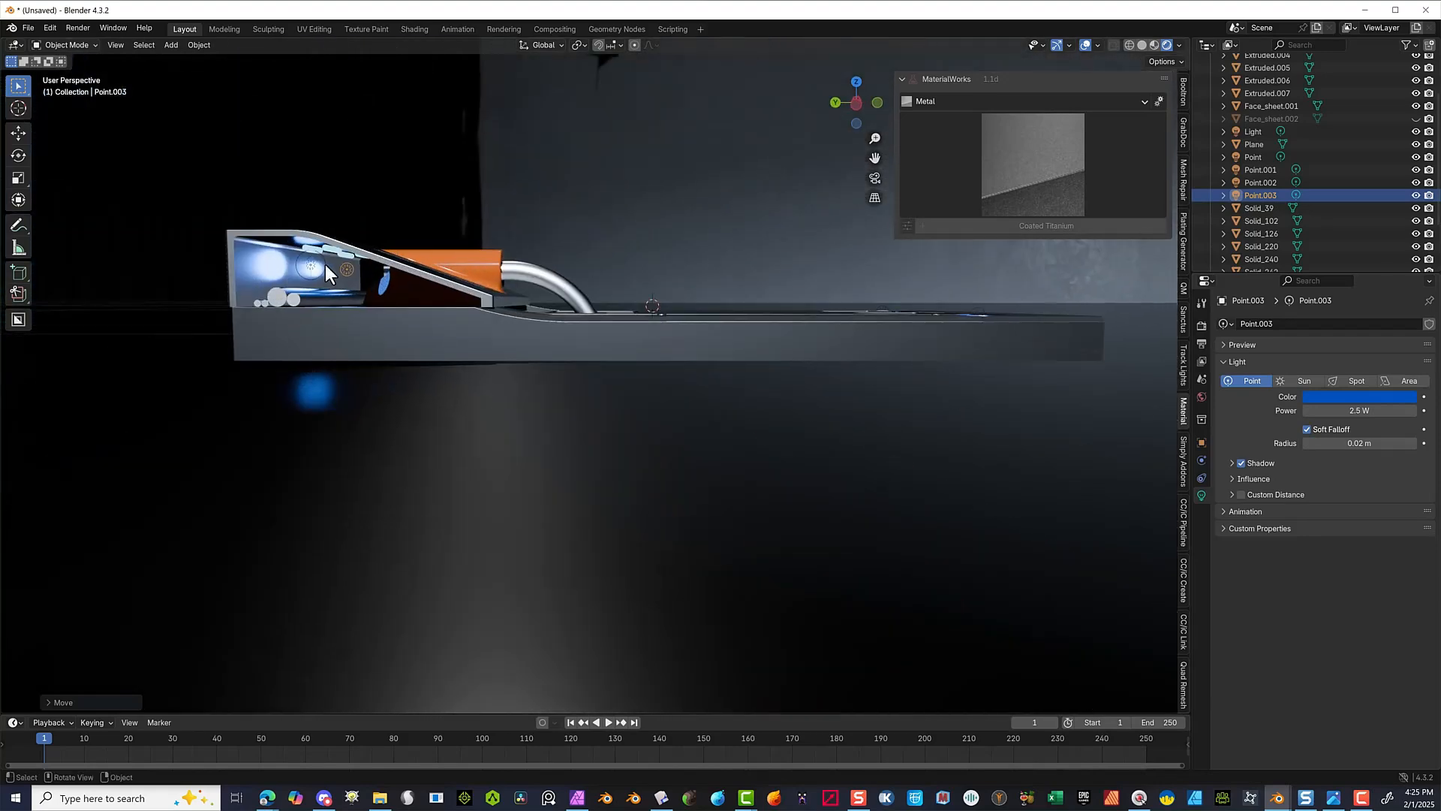
{"action": "middle_click_drag", "start_coordinate": [325, 264], "coordinate": [368, 290]}
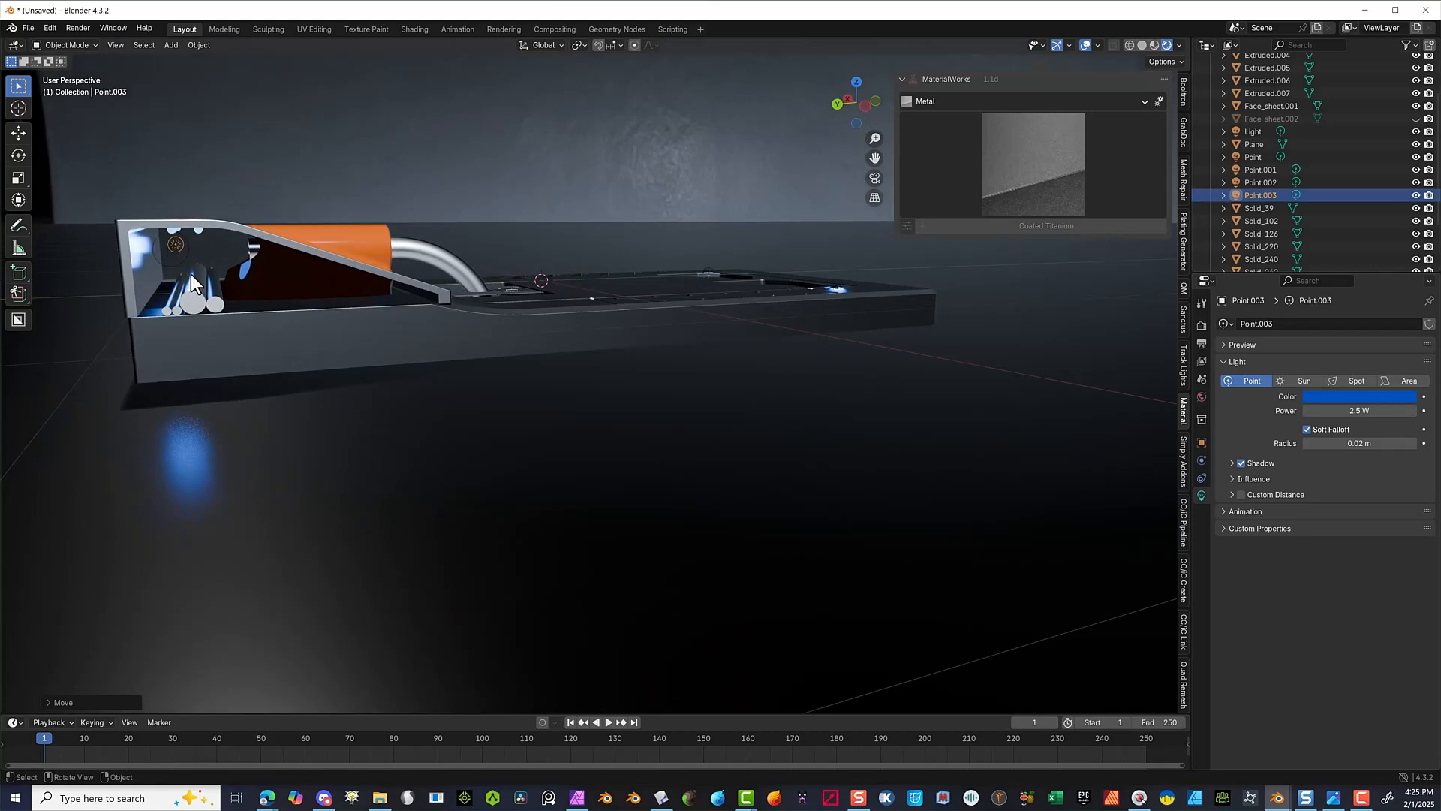
{"action": "left_click", "coordinate": [178, 264], "text": "shift"}
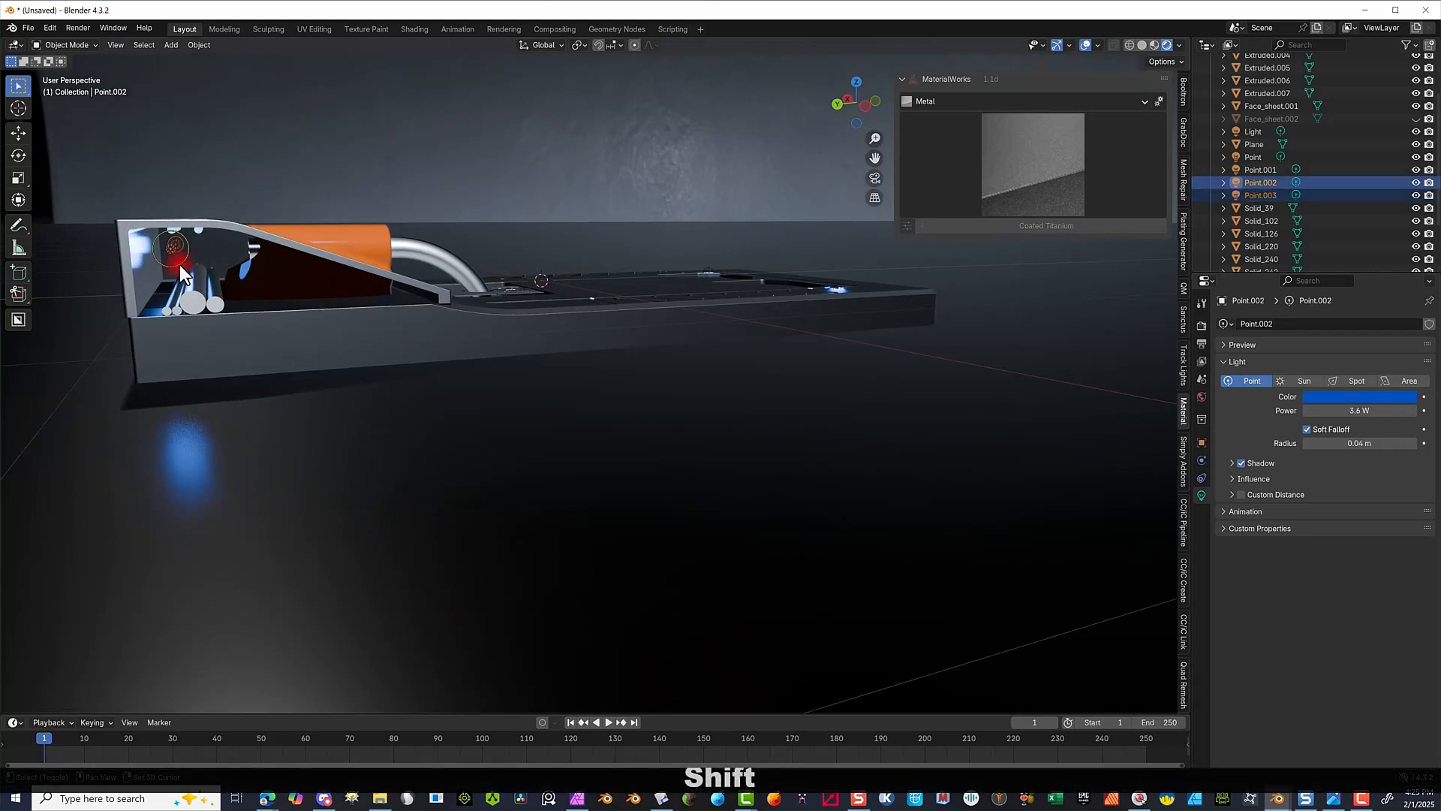
{"action": "key", "text": "g"}
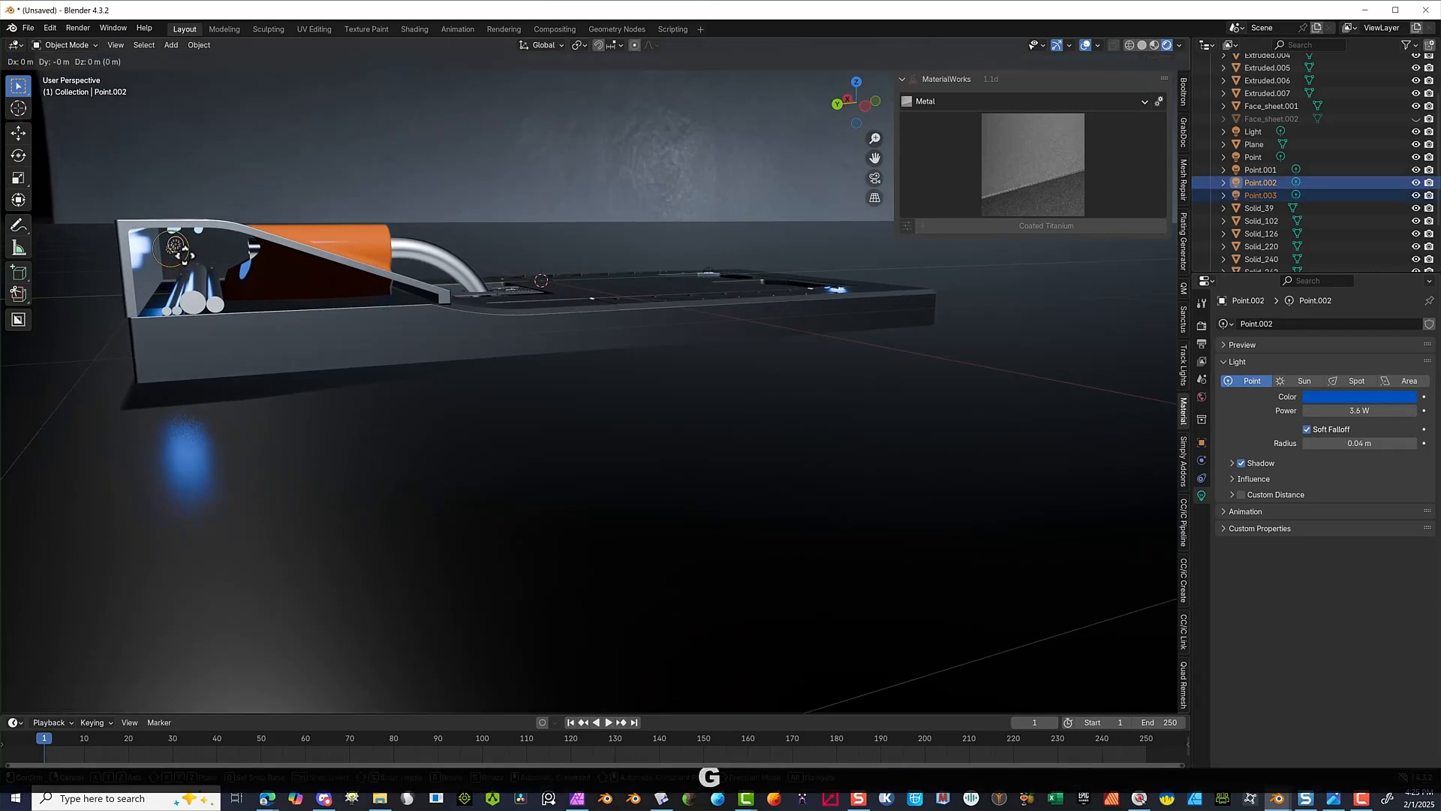
{"action": "key", "text": "z"}
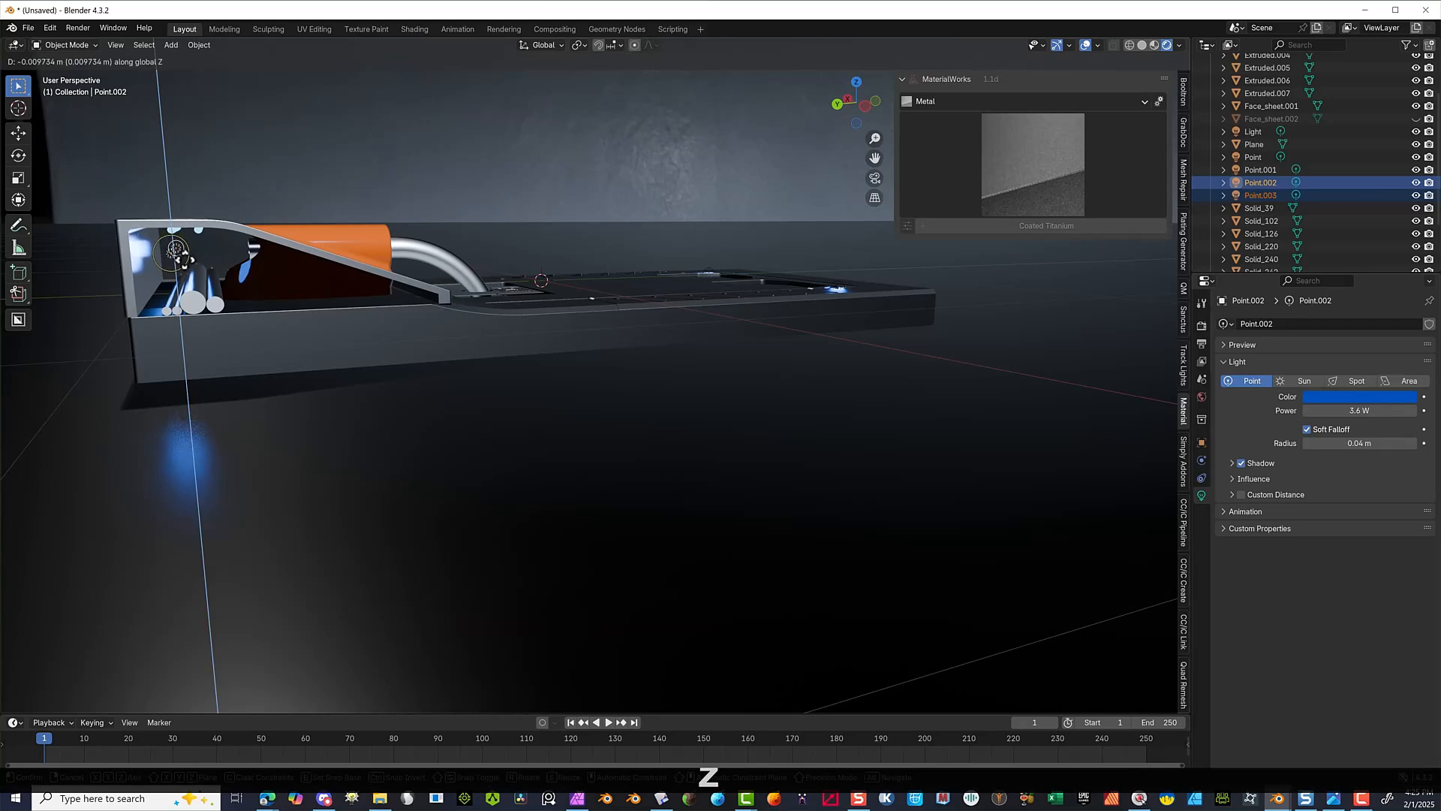
{"action": "left_click", "coordinate": [187, 263]}
{"action": "key", "text": "g"}
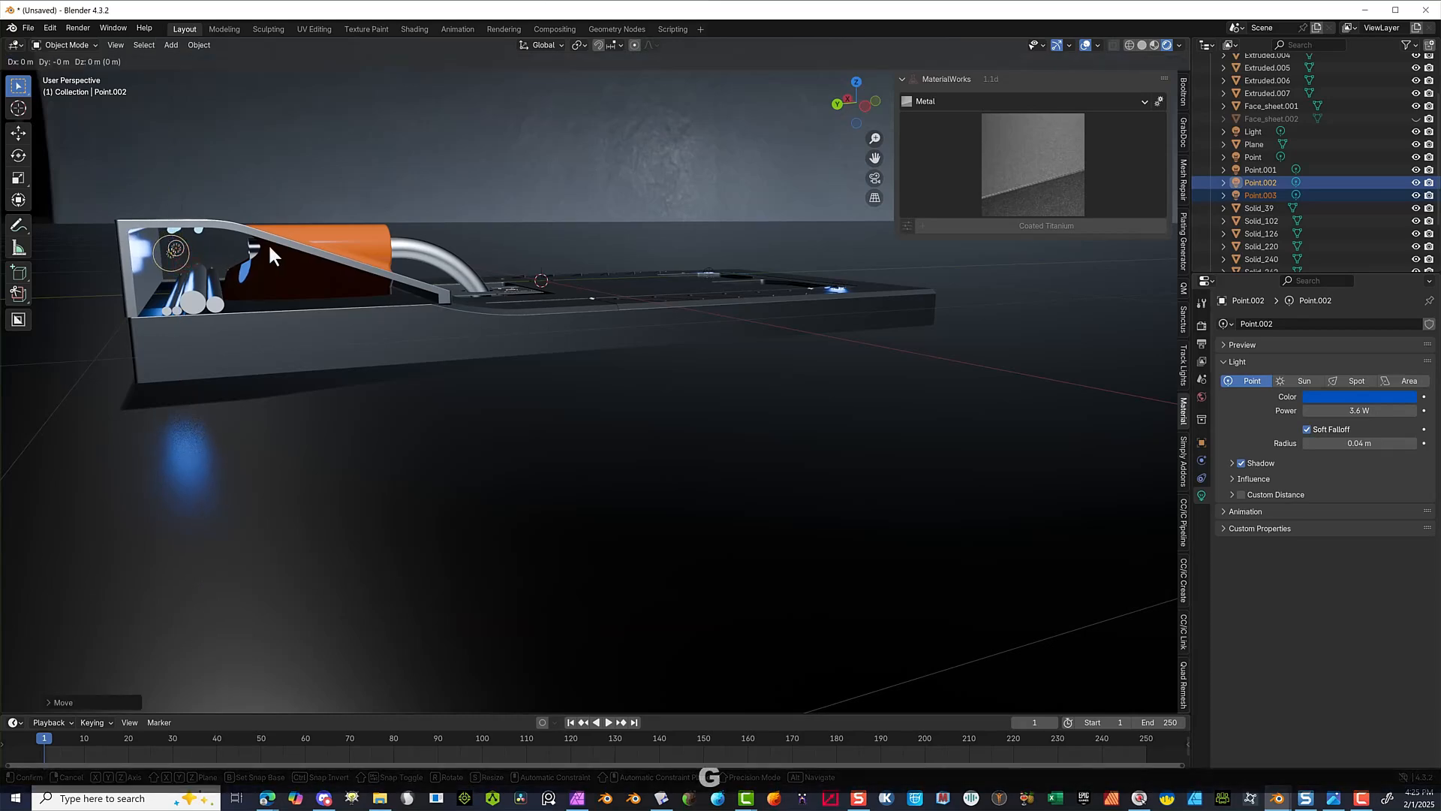
{"action": "key", "text": "y"}
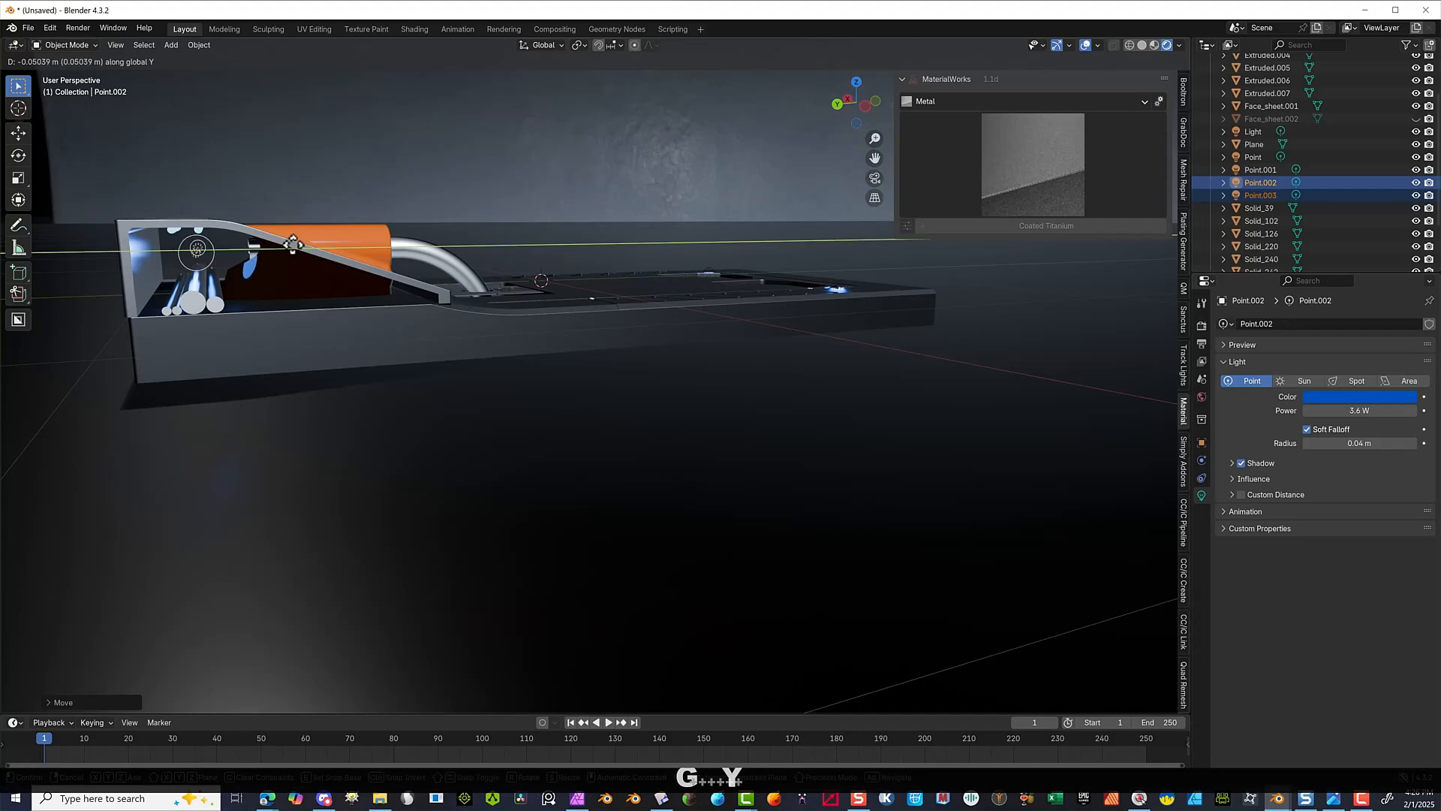
{"action": "left_click", "coordinate": [289, 241]}
- Examine the lit model from the front, above and the sides to judge the blue glows and orange accents
{"action": "middle_click_drag", "start_coordinate": [289, 242], "coordinate": [270, 192]}
{"action": "middle_click_drag", "start_coordinate": [432, 206], "coordinate": [457, 306]}
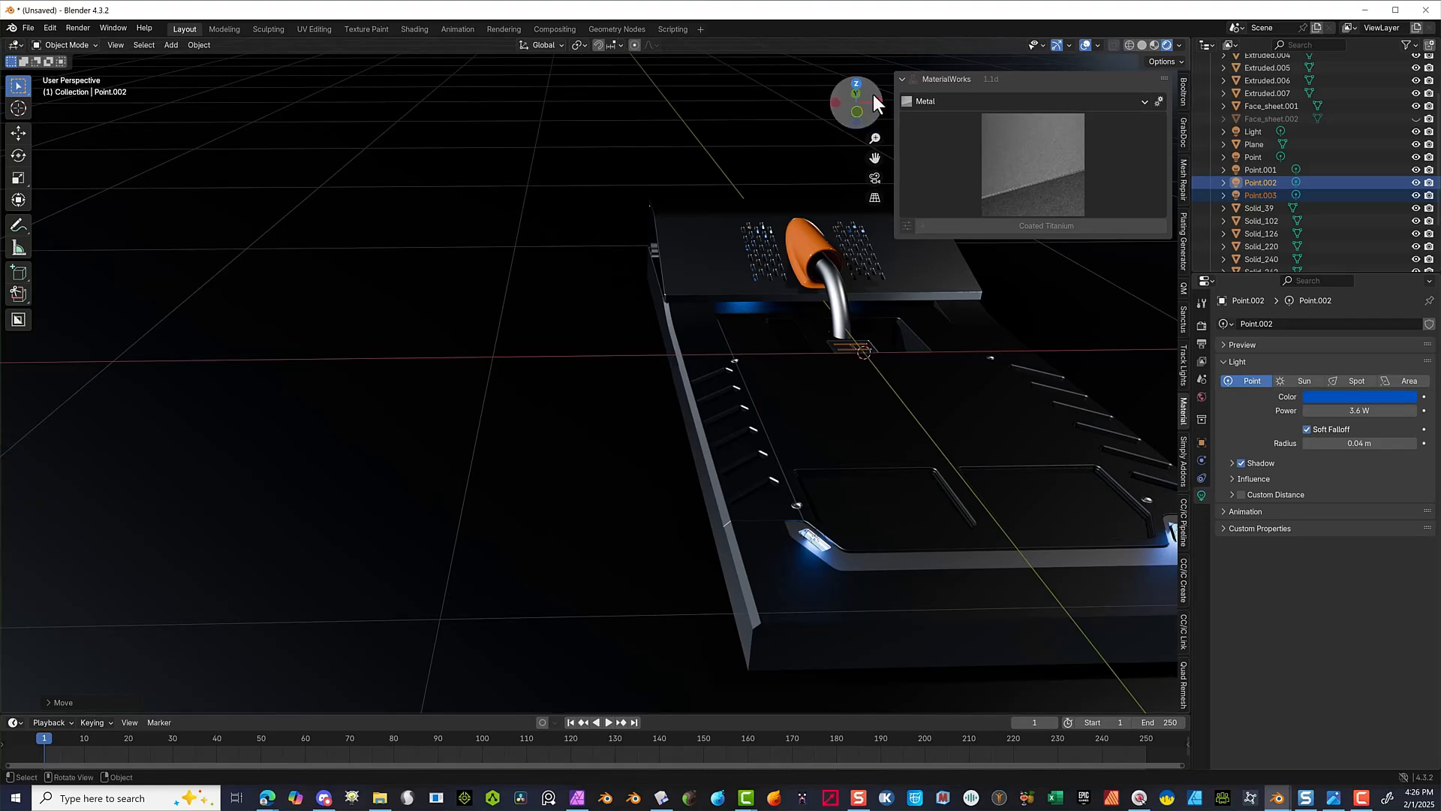
{"action": "left_click_drag", "start_coordinate": [874, 158], "coordinate": [413, 162]}
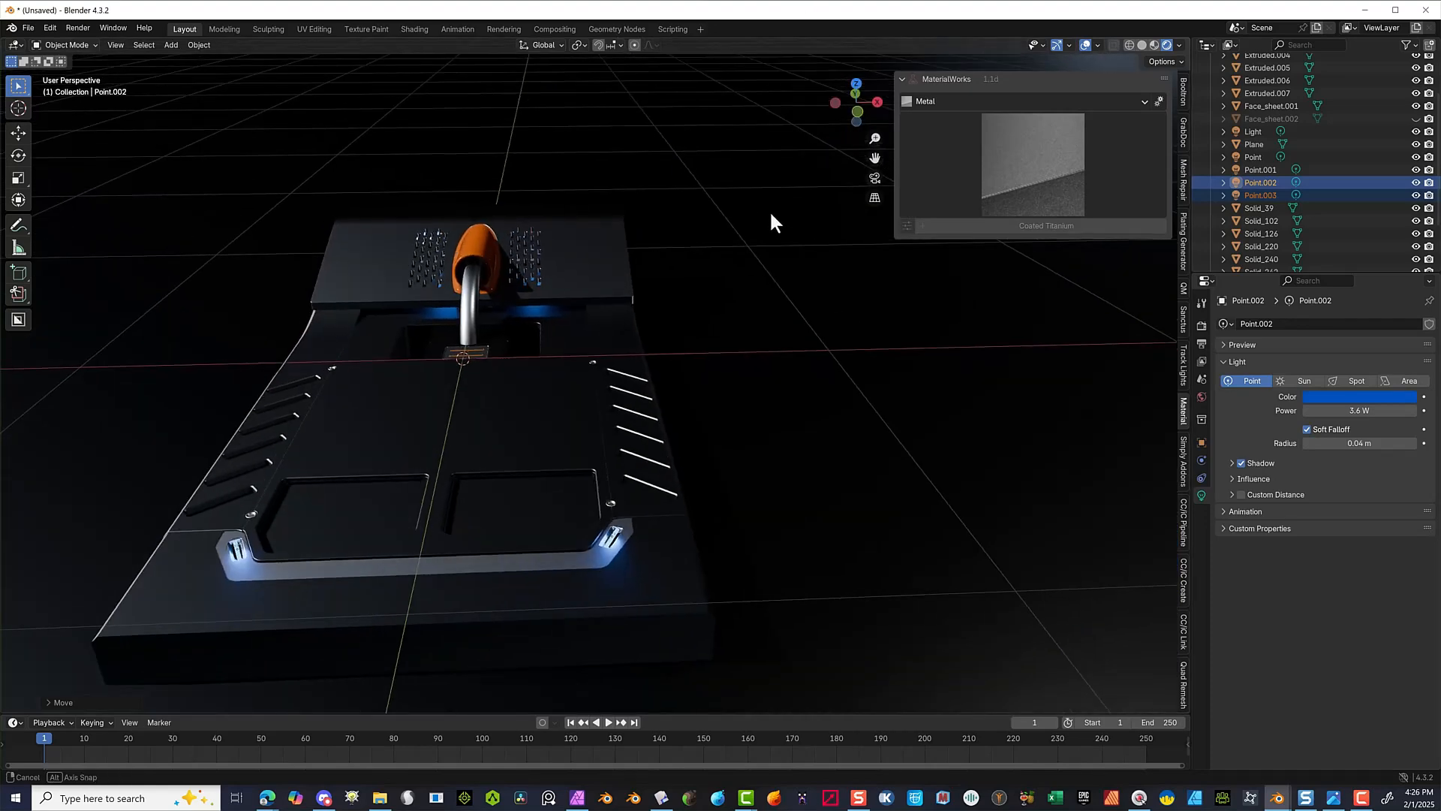
{"action": "middle_click_drag", "start_coordinate": [769, 209], "coordinate": [811, 211]}
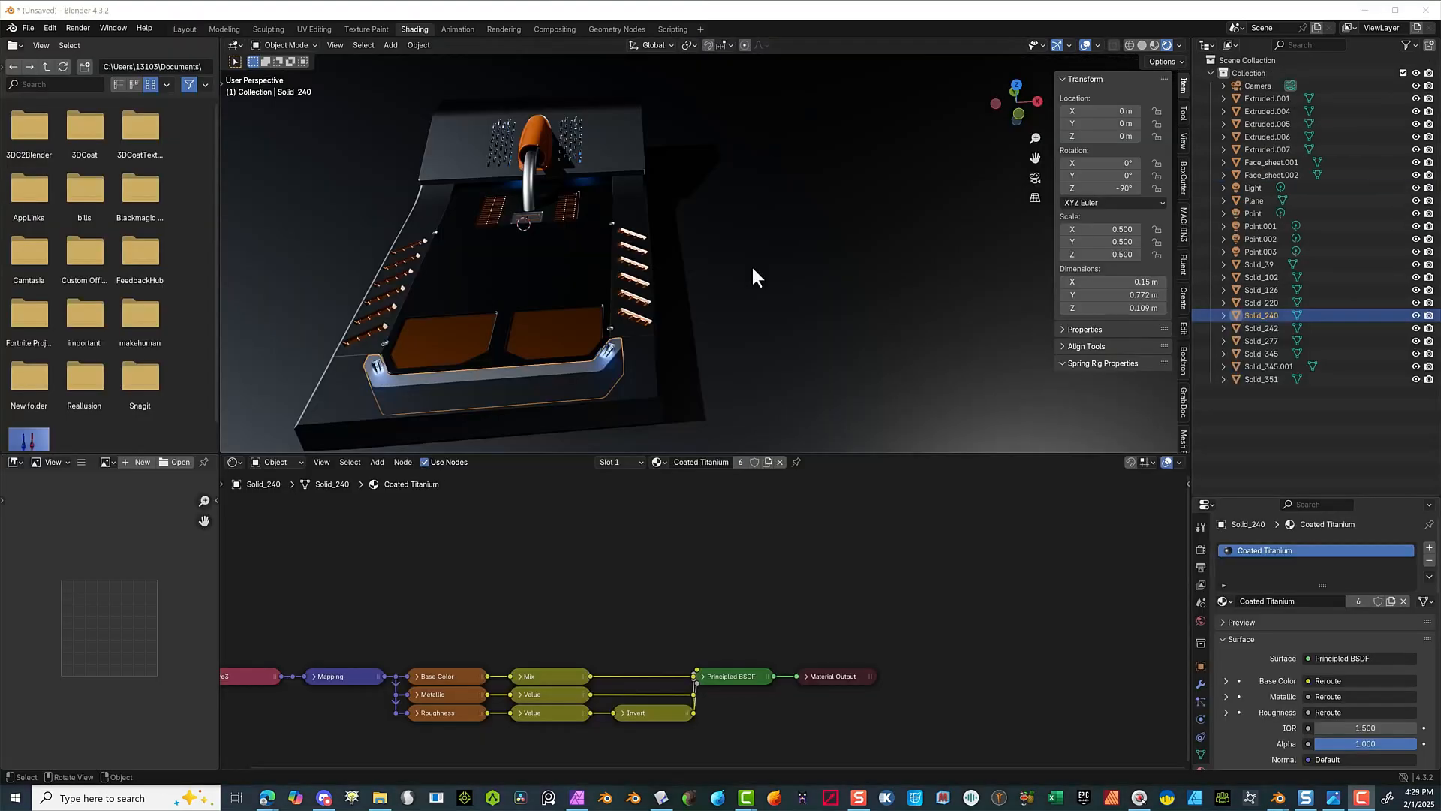
{"action": "mouse_move", "coordinate": [738, 279]}
{"action": "middle_mouse_down"}
{"action": "mouse_move", "coordinate": [711, 308]}
{"action": "mouse_move", "coordinate": [726, 302]}
{"action": "middle_mouse_up"}
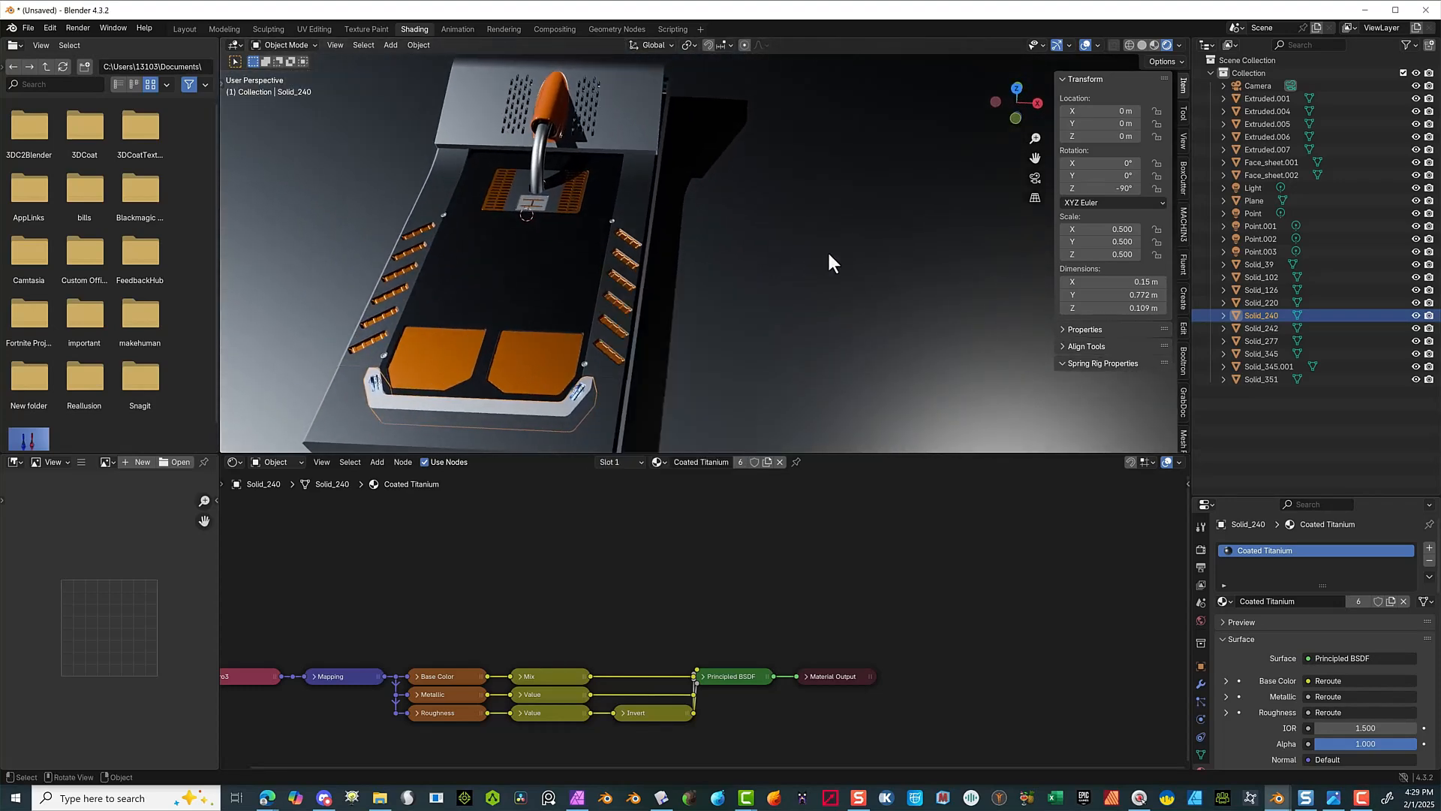
{"action": "middle_click_drag", "start_coordinate": [829, 256], "coordinate": [766, 264]}
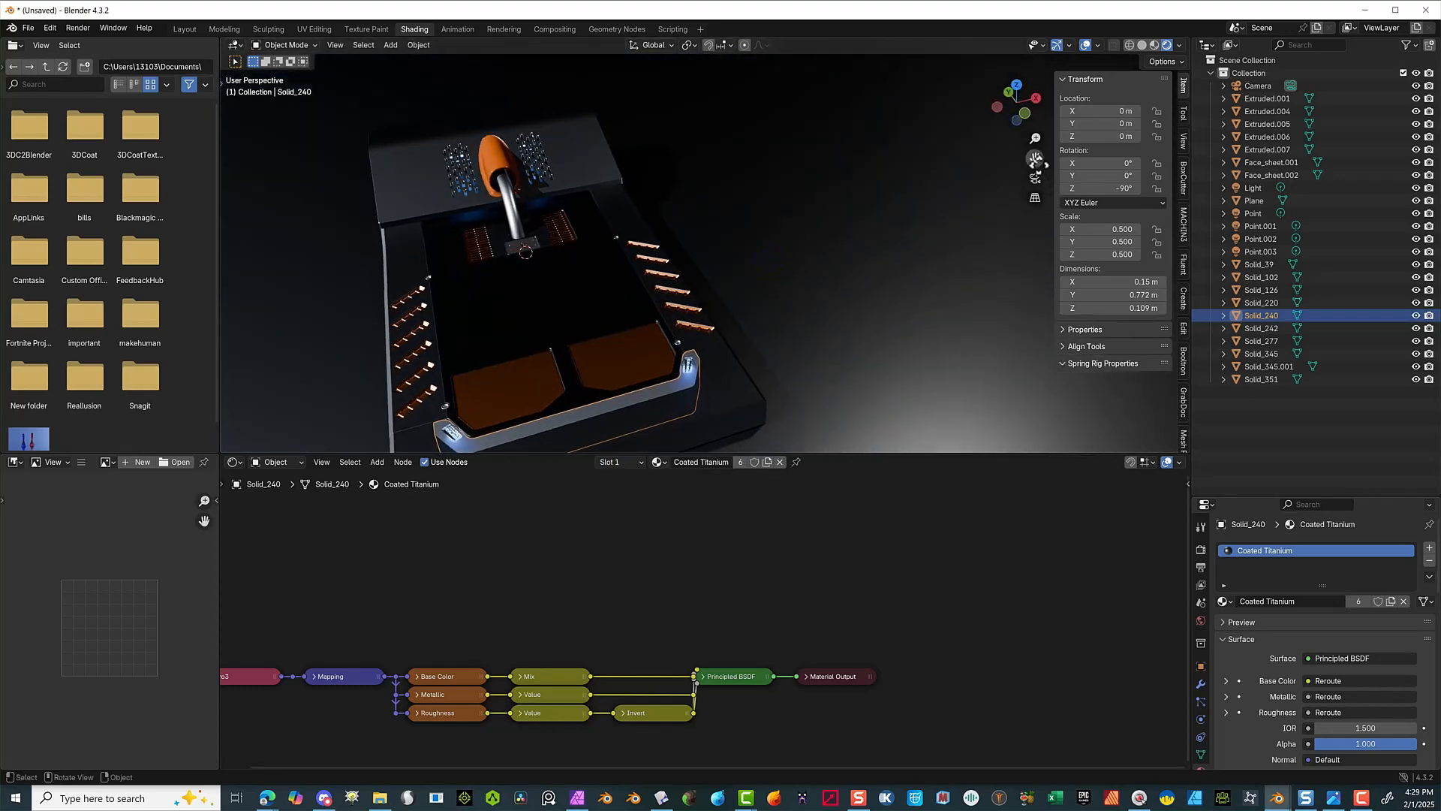
{"action": "left_click_drag", "start_coordinate": [1035, 159], "coordinate": [1065, 96]}
{"action": "scroll", "coordinate": [811, 231], "scroll_direction": "up", "scroll_amount": 2}
{"action": "middle_click_drag", "start_coordinate": [800, 205], "coordinate": [732, 241]}
{"action": "middle_click_drag", "start_coordinate": [782, 294], "coordinate": [802, 249]}
{"action": "scroll", "coordinate": [792, 284], "scroll_direction": "down", "scroll_amount": 3}
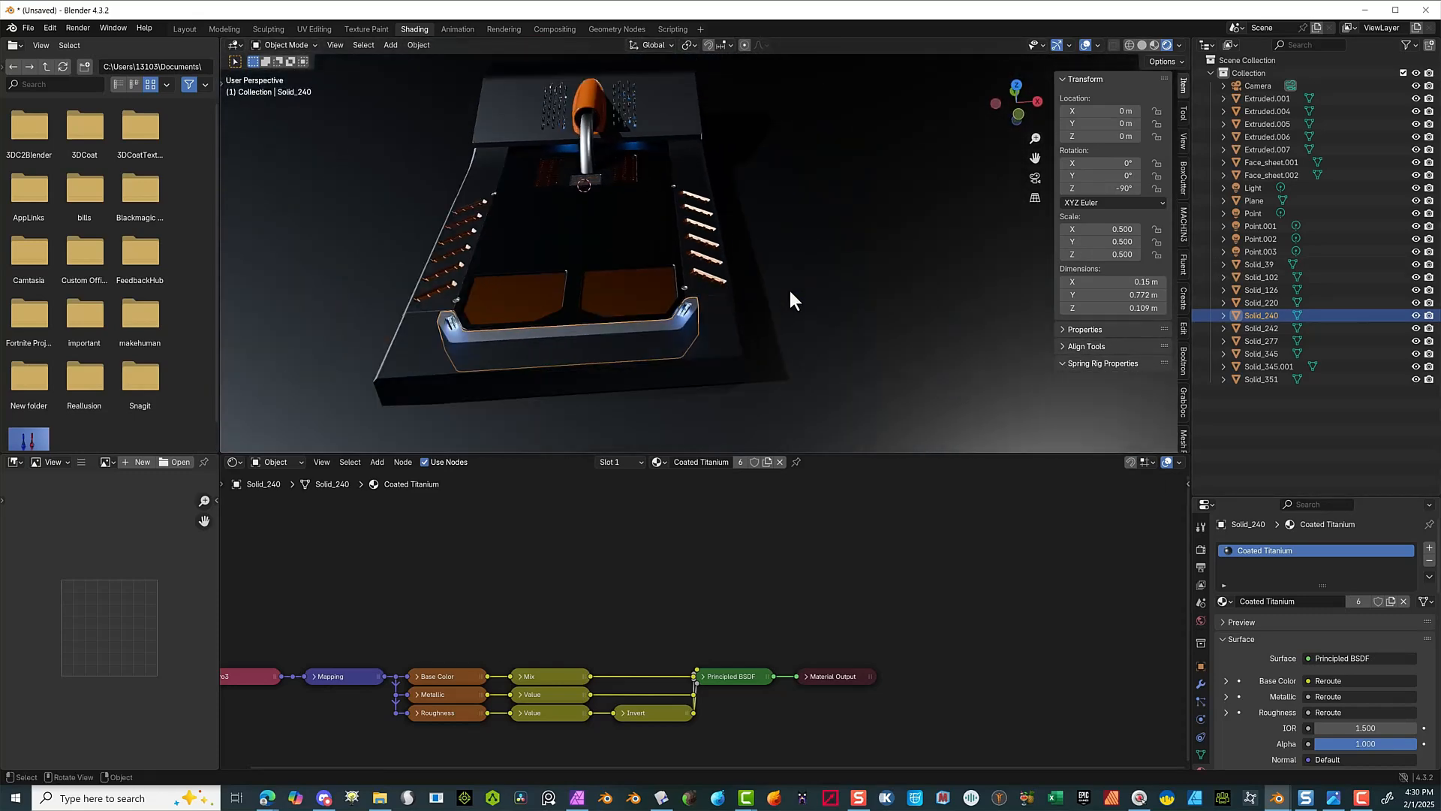
{"action": "scroll", "coordinate": [789, 299], "scroll_direction": "down", "scroll_amount": 2}
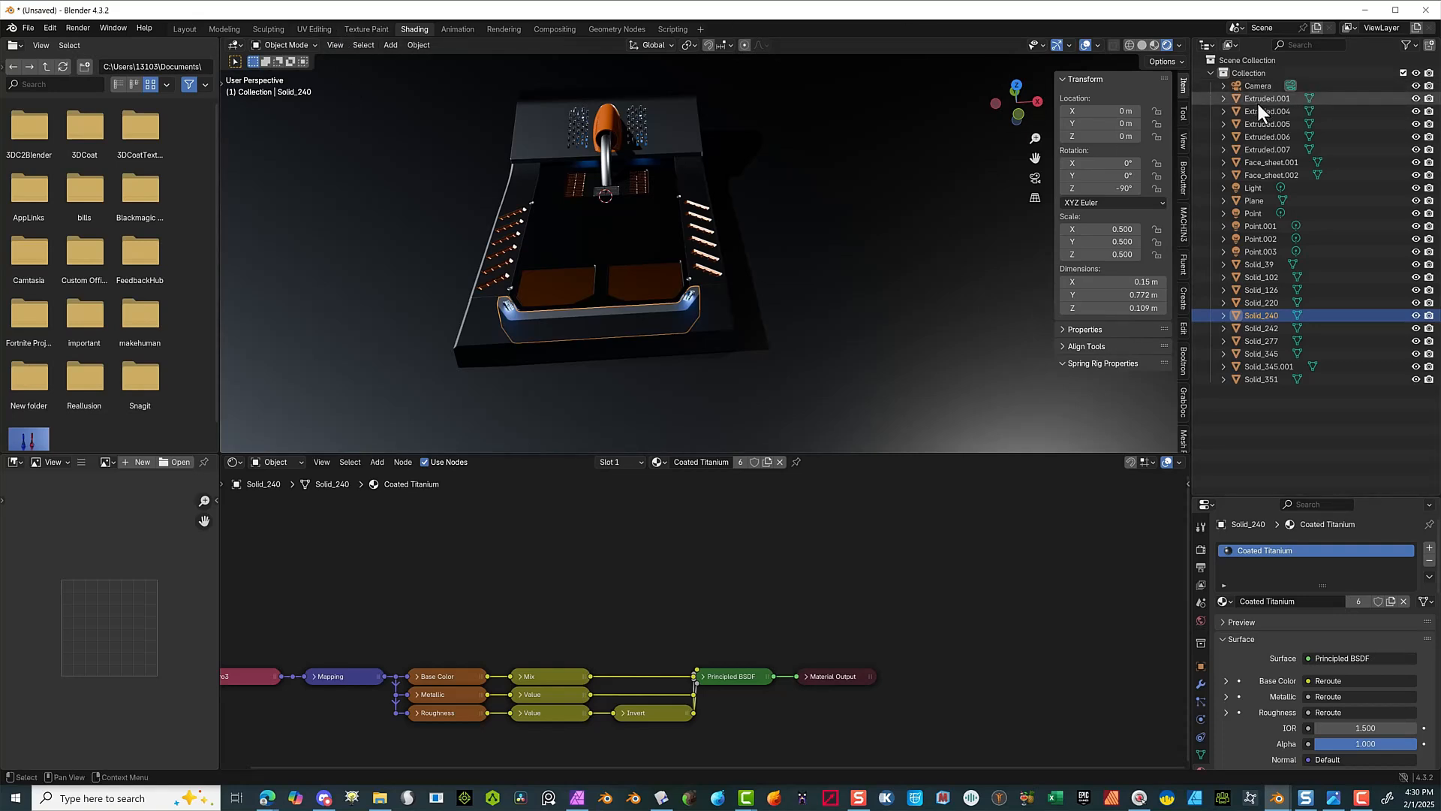
- Check the scene with the original 1000 W white light hidden, and delete that light
{"action": "left_click", "coordinate": [1245, 187]}
{"action": "middle_click_drag", "start_coordinate": [849, 212], "coordinate": [975, 203]}
{"action": "scroll", "coordinate": [975, 203], "scroll_direction": "down", "scroll_amount": 8}
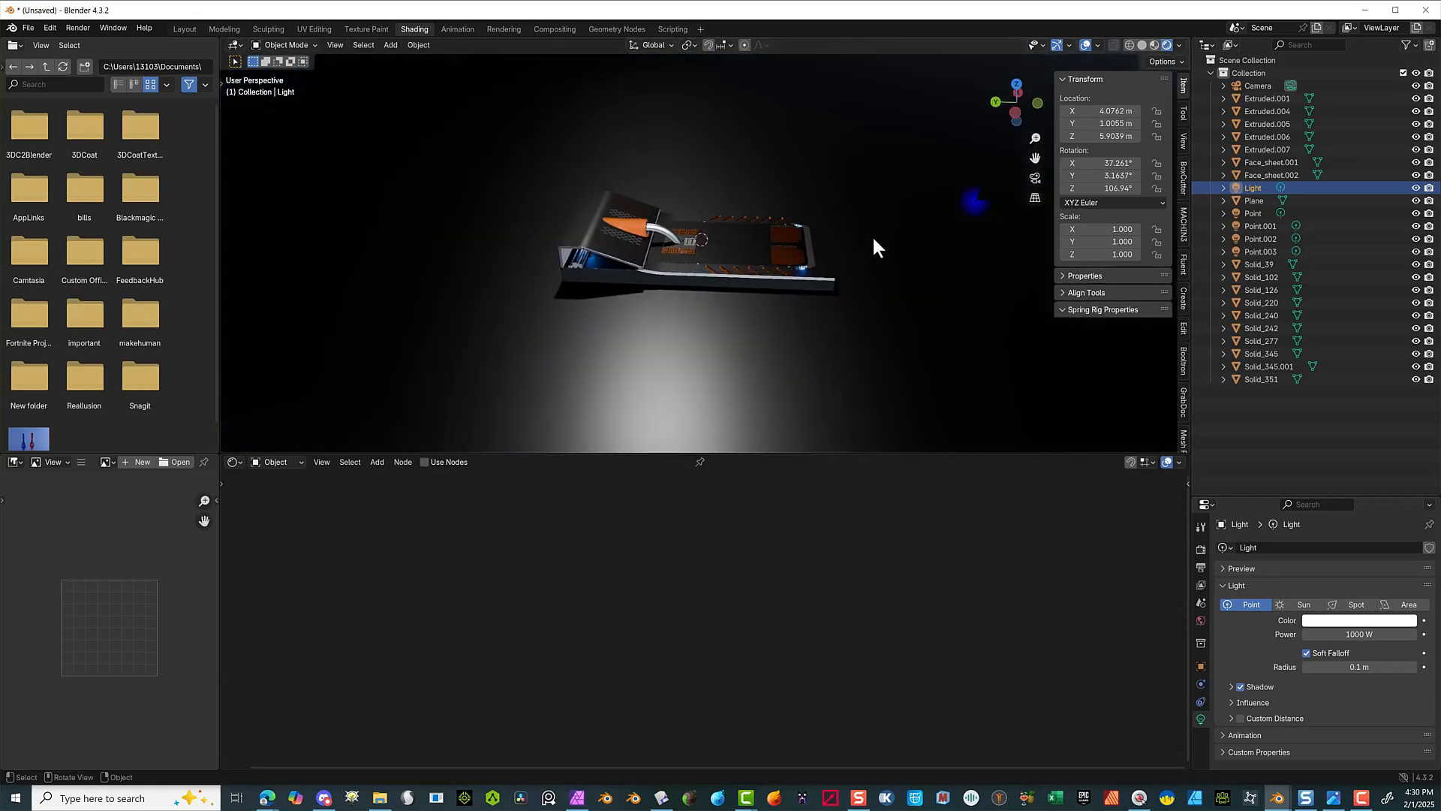
{"action": "middle_click_drag", "start_coordinate": [755, 206], "coordinate": [720, 214]}
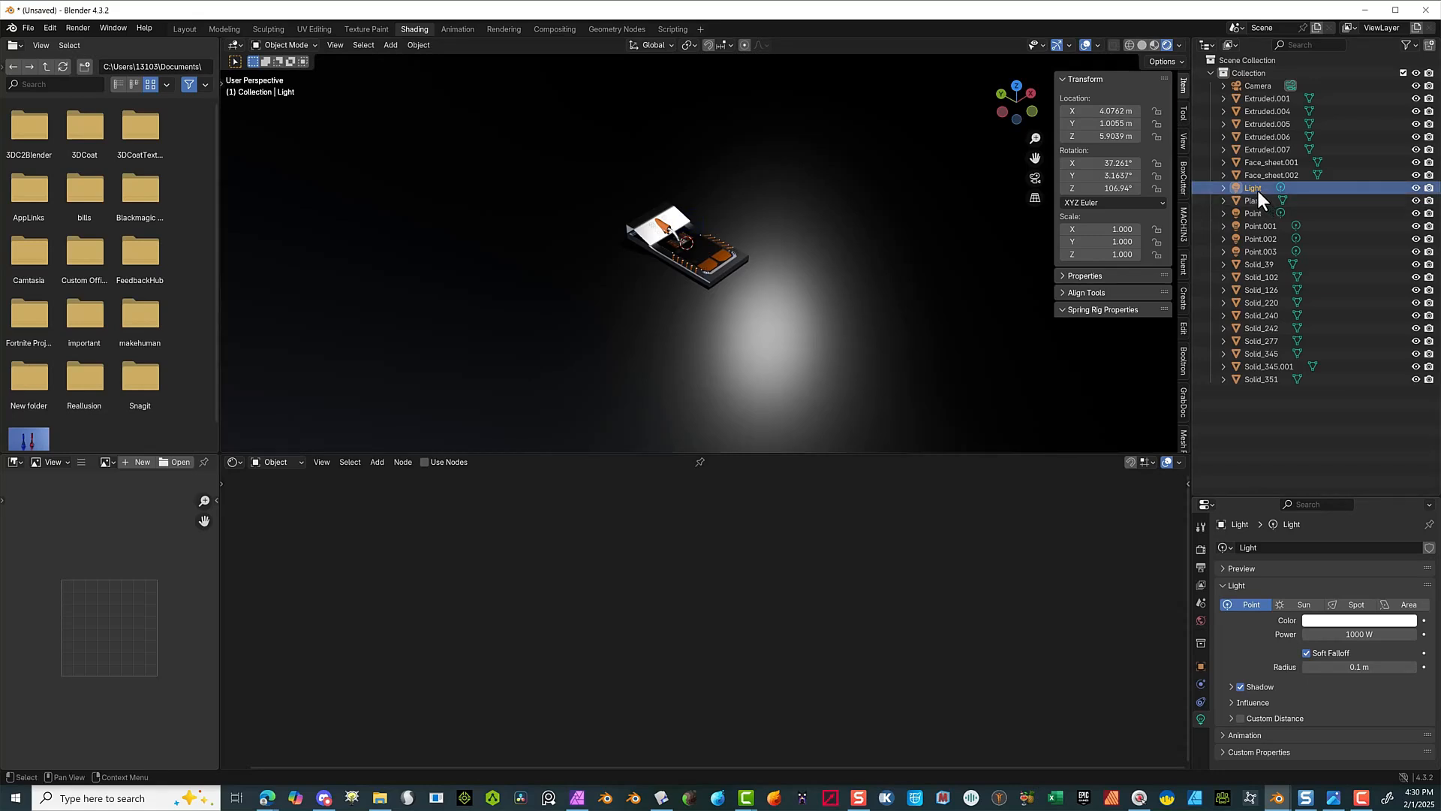
{"action": "scroll", "coordinate": [1036, 217], "scroll_direction": "up", "scroll_amount": 1}
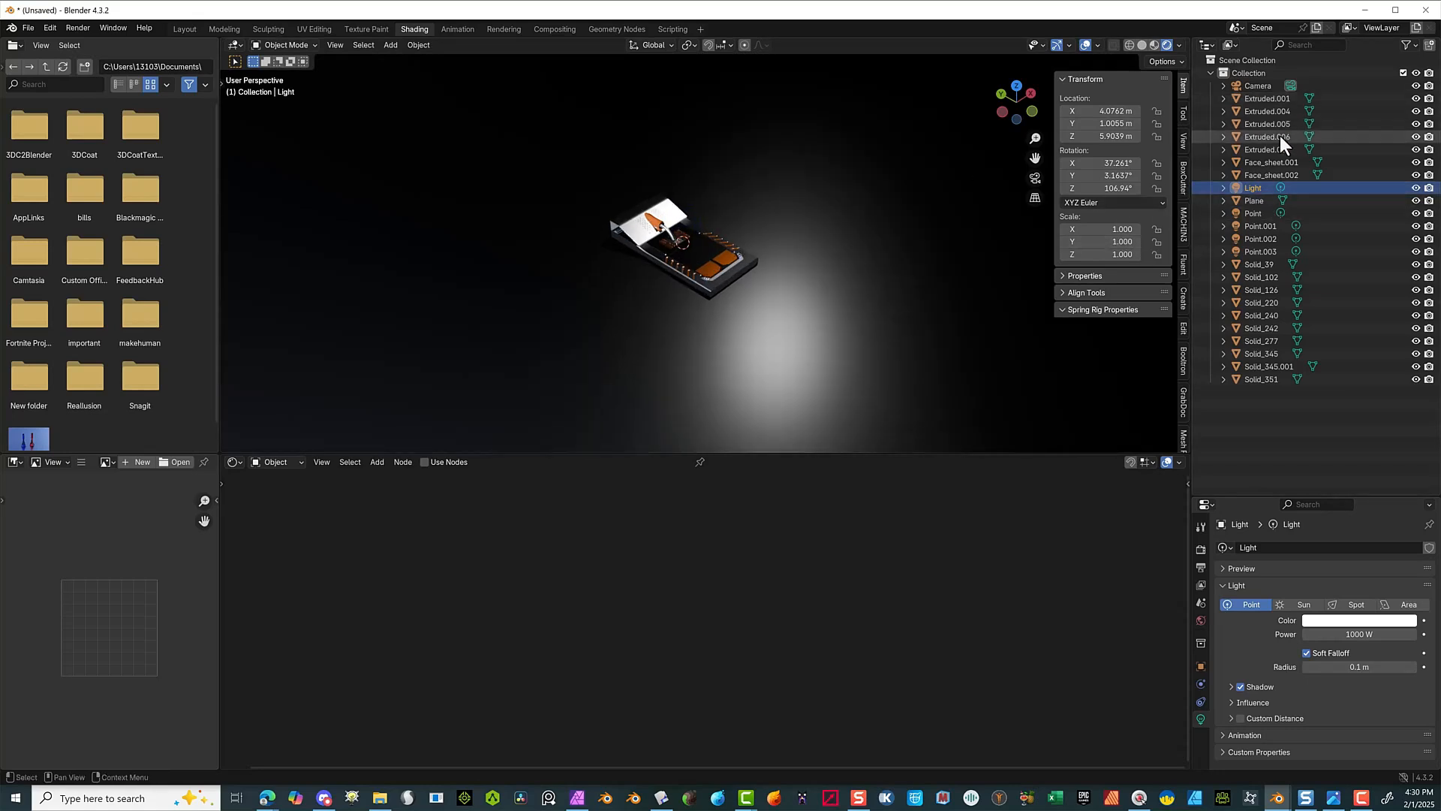
{"action": "left_click", "coordinate": [1416, 188]}
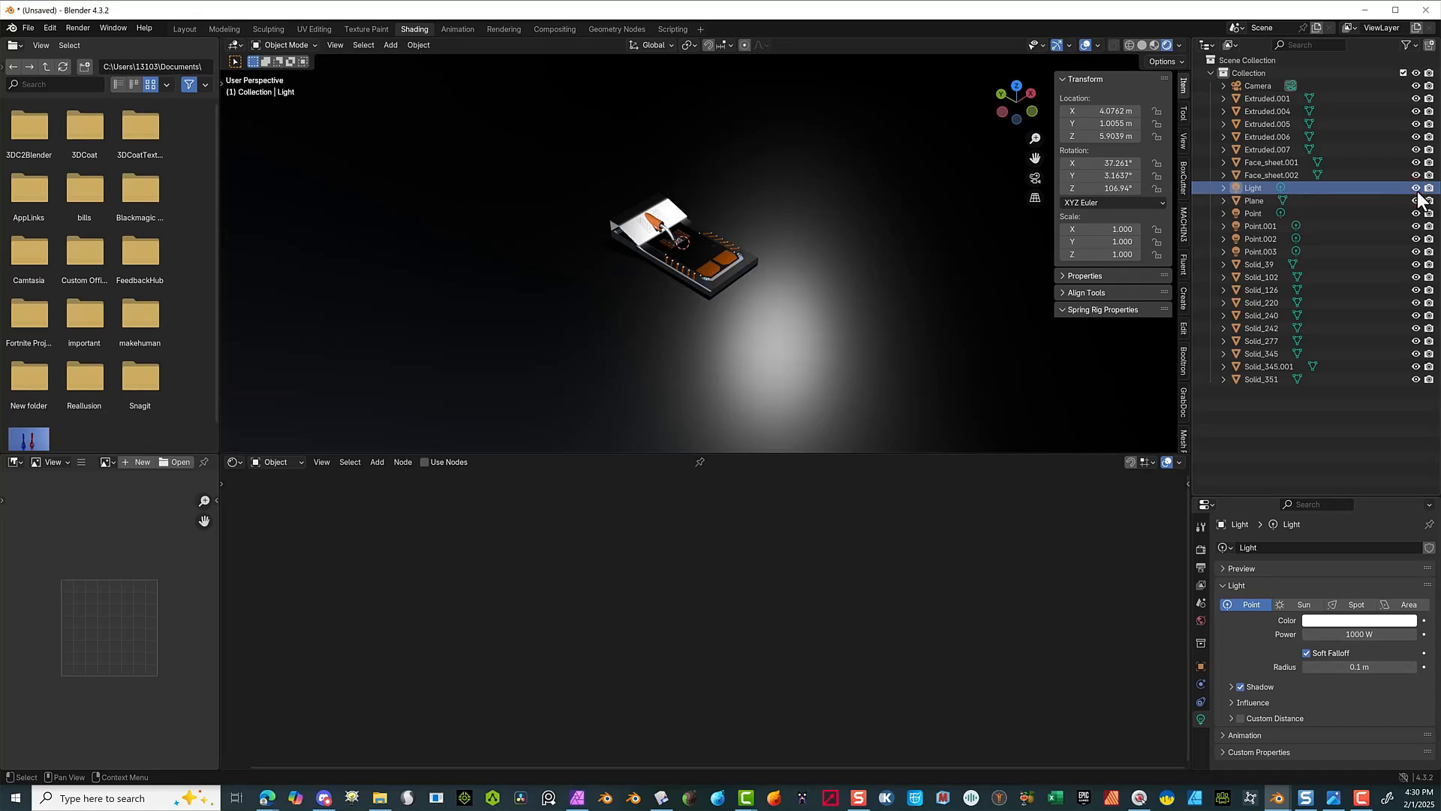
{"action": "left_click", "coordinate": [1416, 188]}
{"action": "right_click", "coordinate": [1368, 189]}
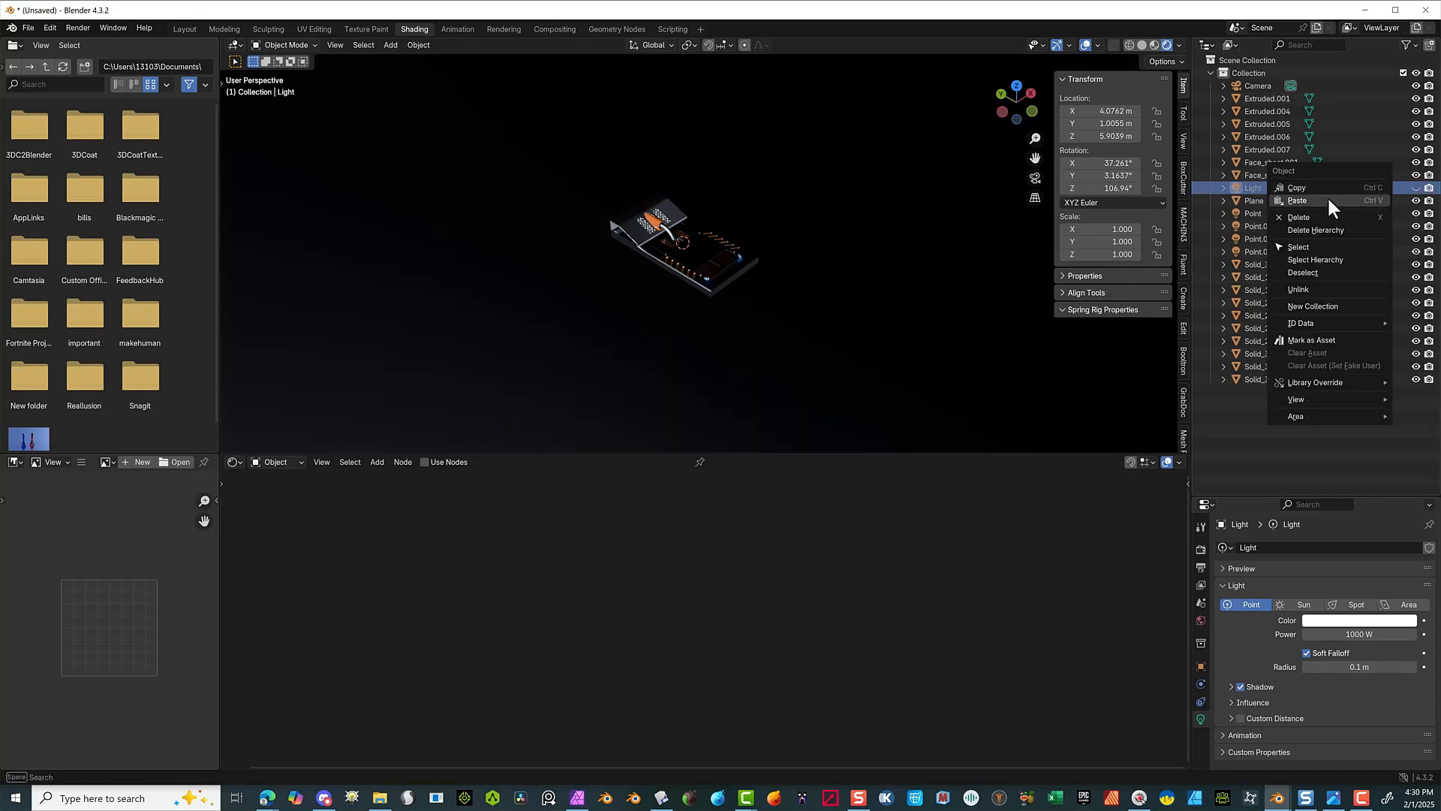
{"action": "left_click", "coordinate": [1321, 216]}
- Add an area light at the centre of the model
{"action": "scroll", "coordinate": [677, 177], "scroll_direction": "up", "scroll_amount": 4}
{"action": "middle_click_drag", "start_coordinate": [674, 175], "coordinate": [527, 153]}
{"action": "scroll", "coordinate": [611, 150], "scroll_direction": "up", "scroll_amount": 5}
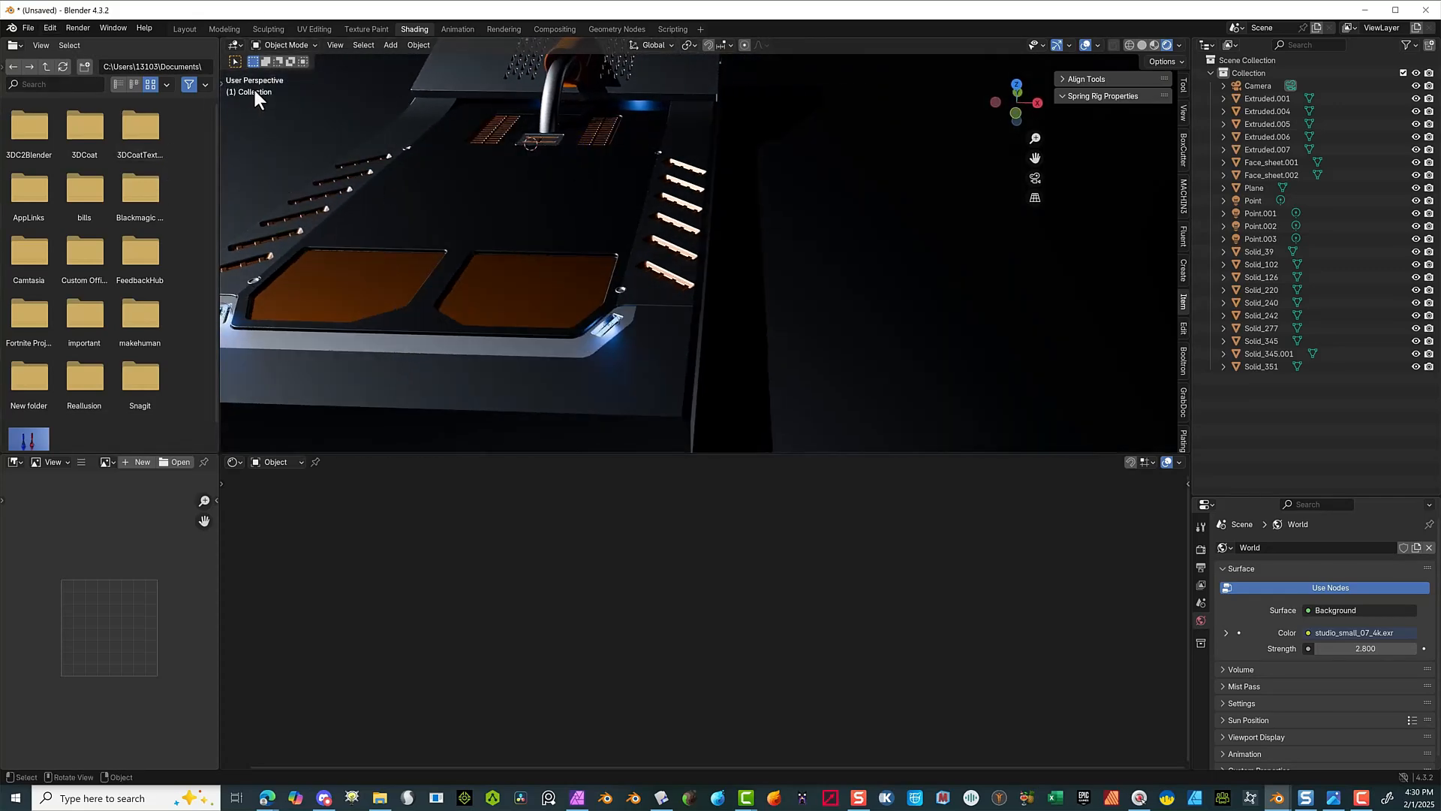
{"action": "left_click", "coordinate": [390, 45]}
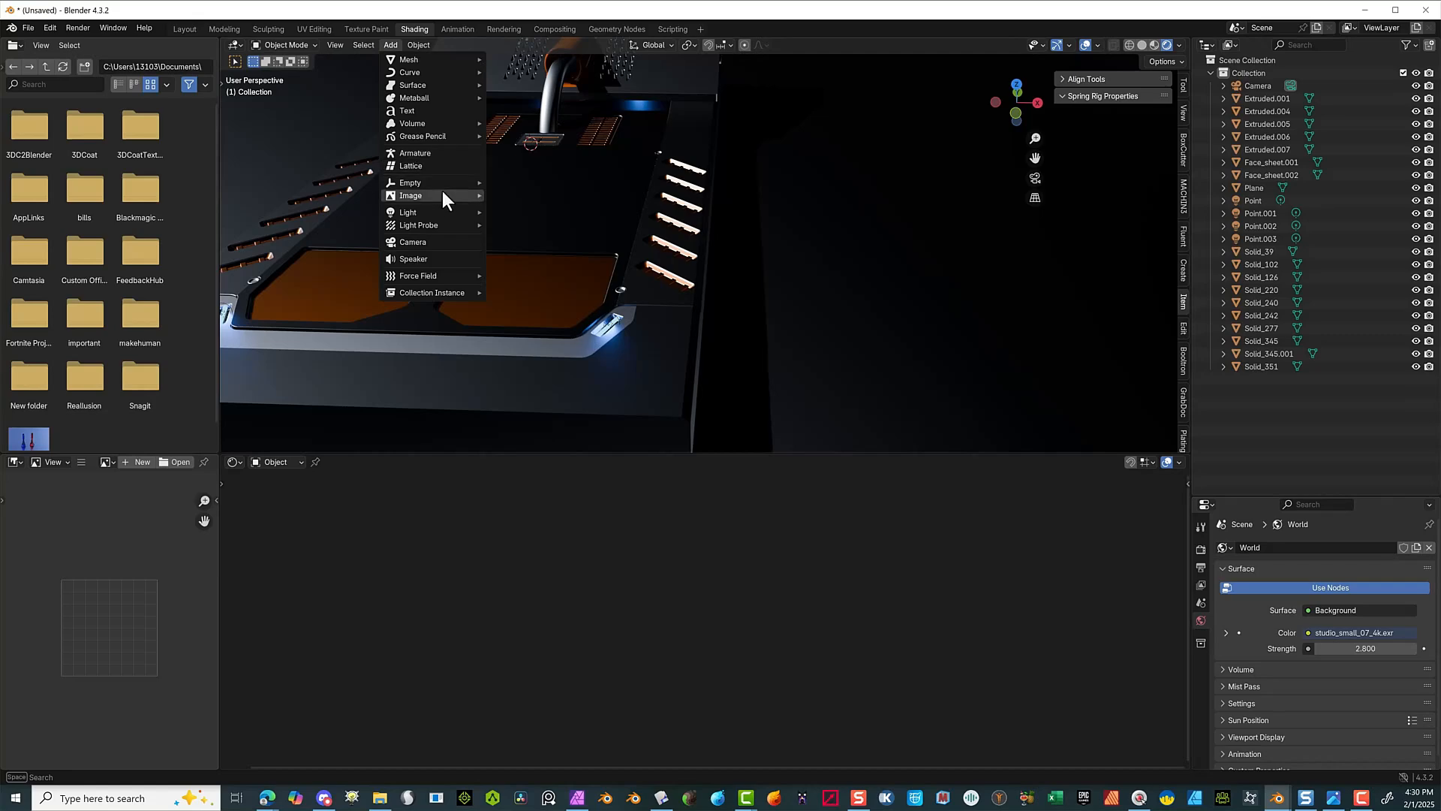
{"action": "mouse_move", "coordinate": [438, 196]}
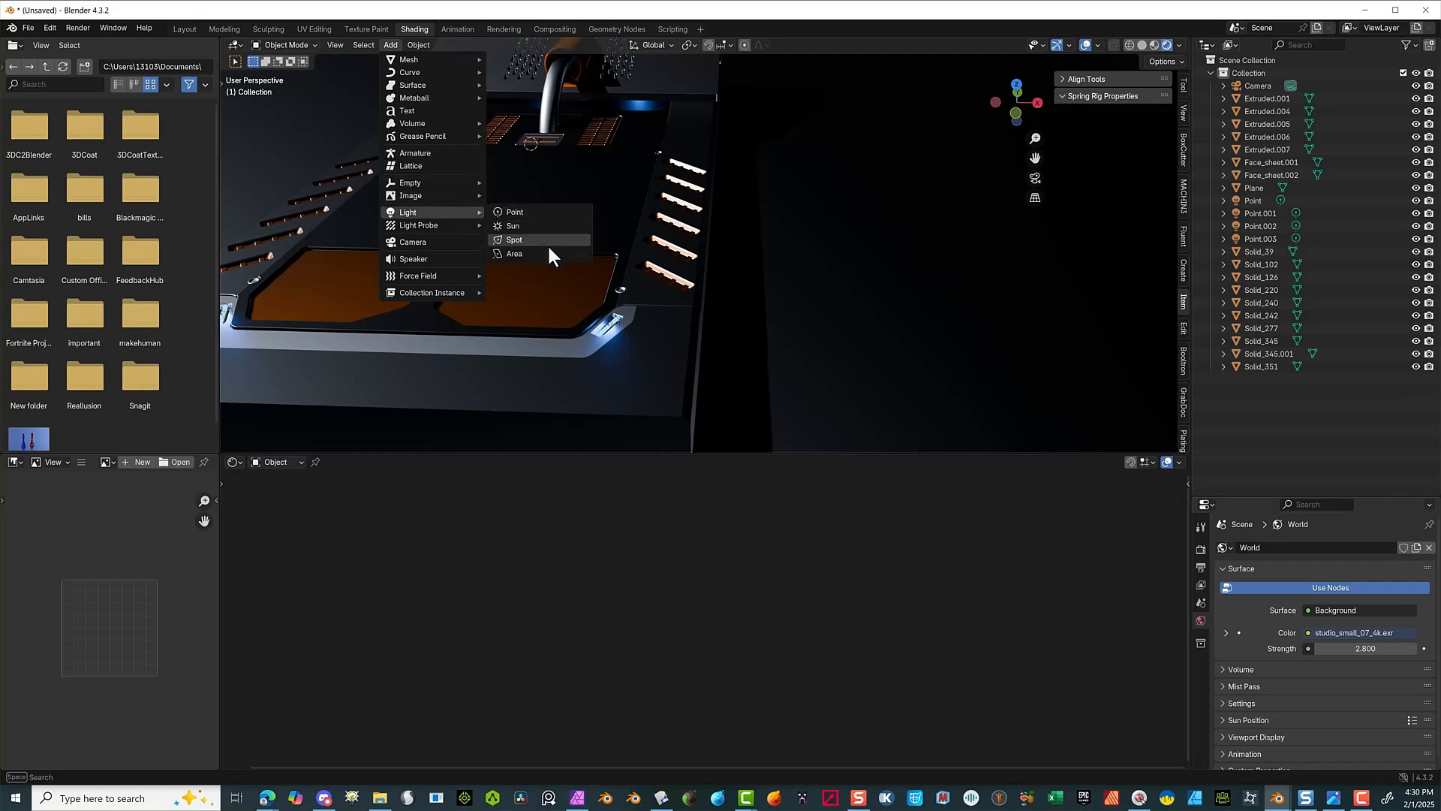
{"action": "left_click", "coordinate": [550, 254]}
- Raise the area light about 0.65 m along Z, above the model
{"action": "scroll", "coordinate": [691, 254], "scroll_direction": "down", "scroll_amount": 8}
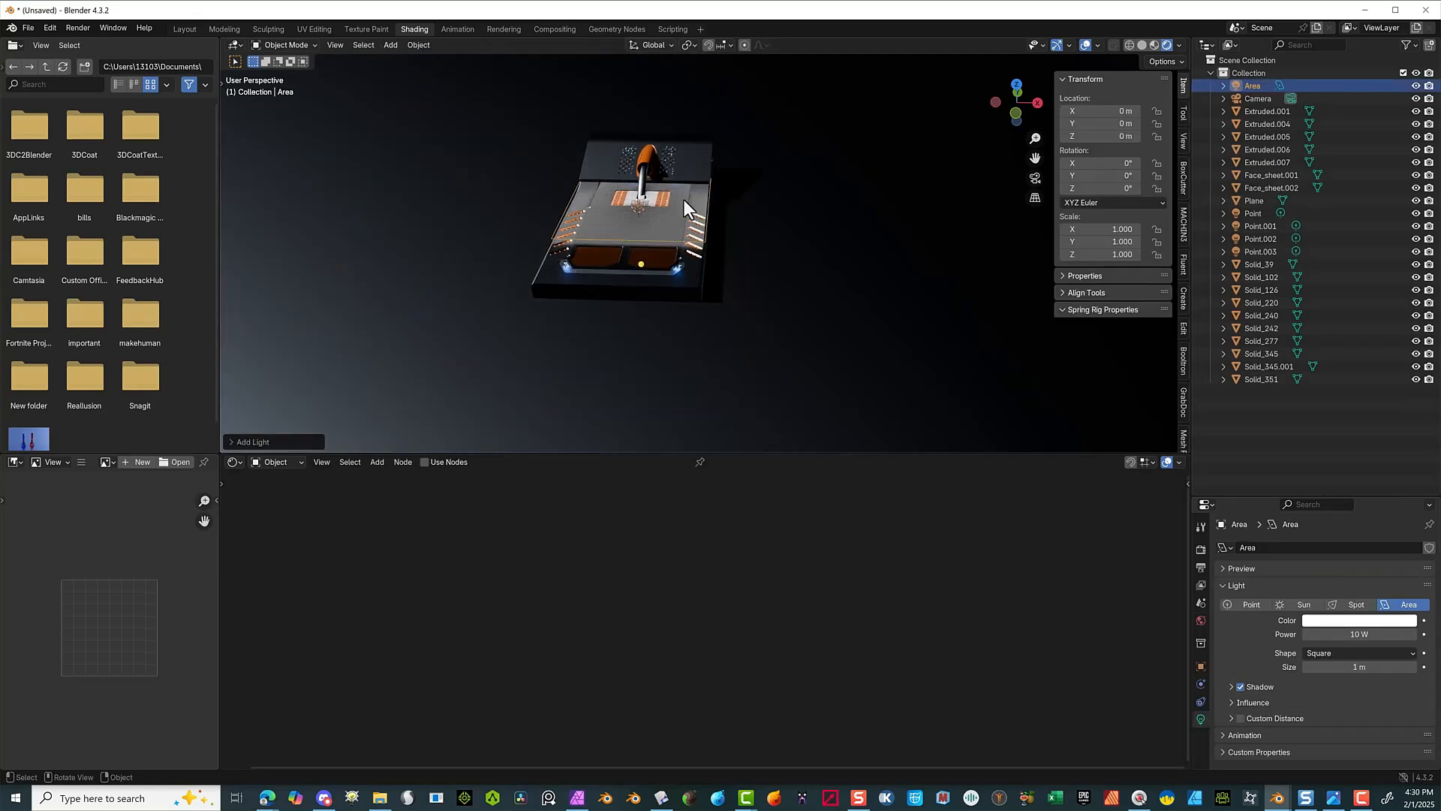
{"action": "middle_click_drag", "start_coordinate": [683, 200], "coordinate": [669, 242]}
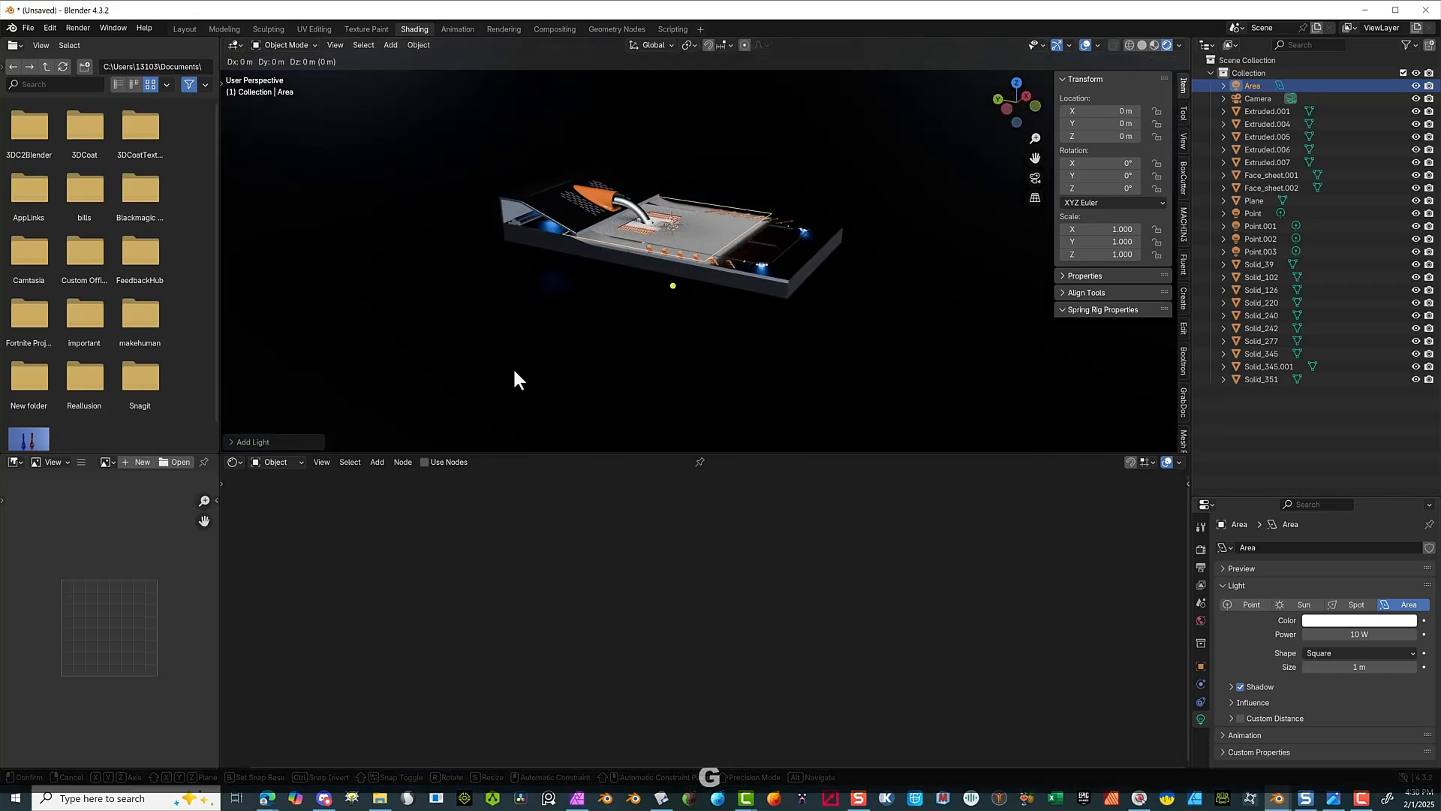
{"action": "key", "text": "g"}
{"action": "key", "text": "z"}
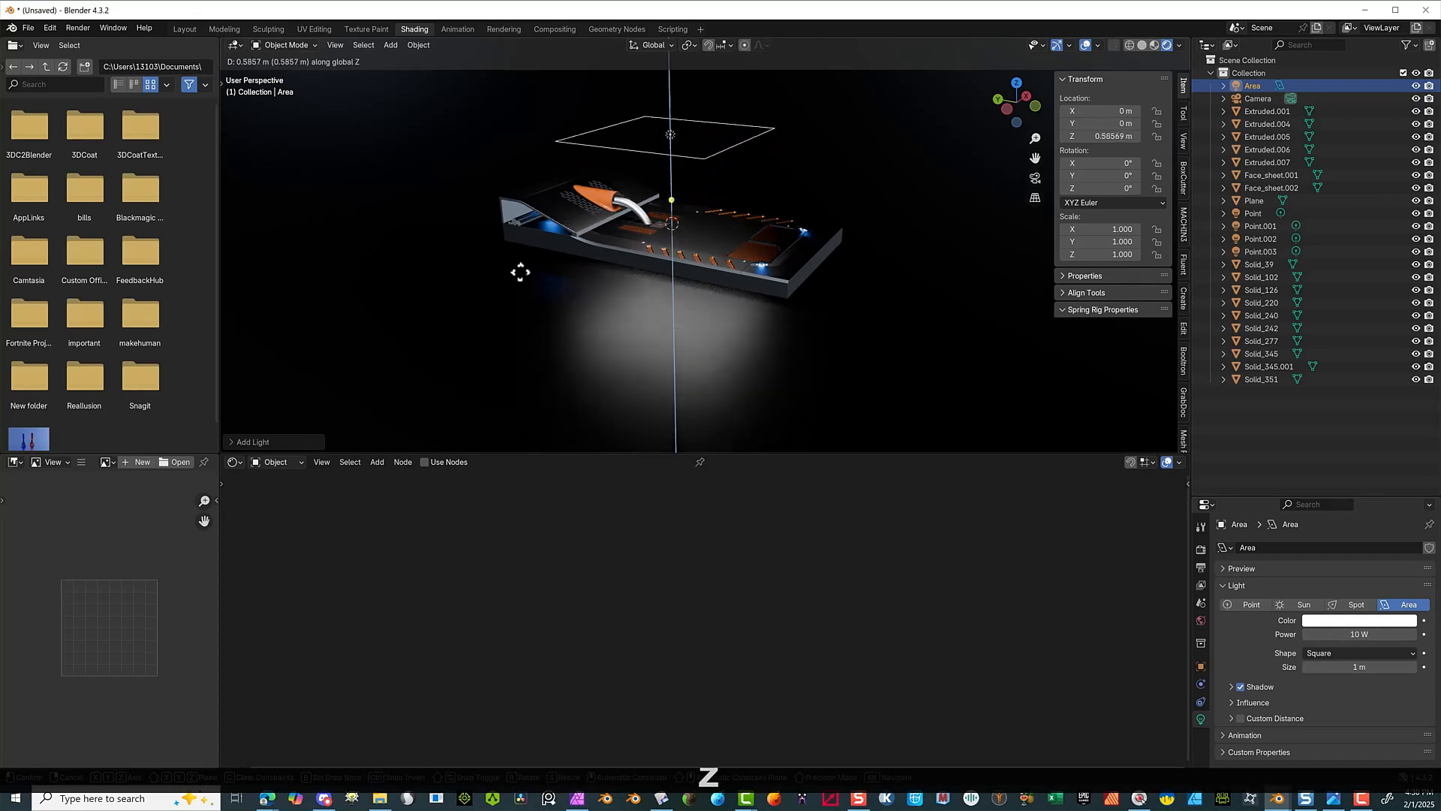
{"action": "left_click", "coordinate": [510, 271]}
- Tint the area light's colour pale blue
{"action": "middle_click_drag", "start_coordinate": [510, 271], "coordinate": [612, 209]}
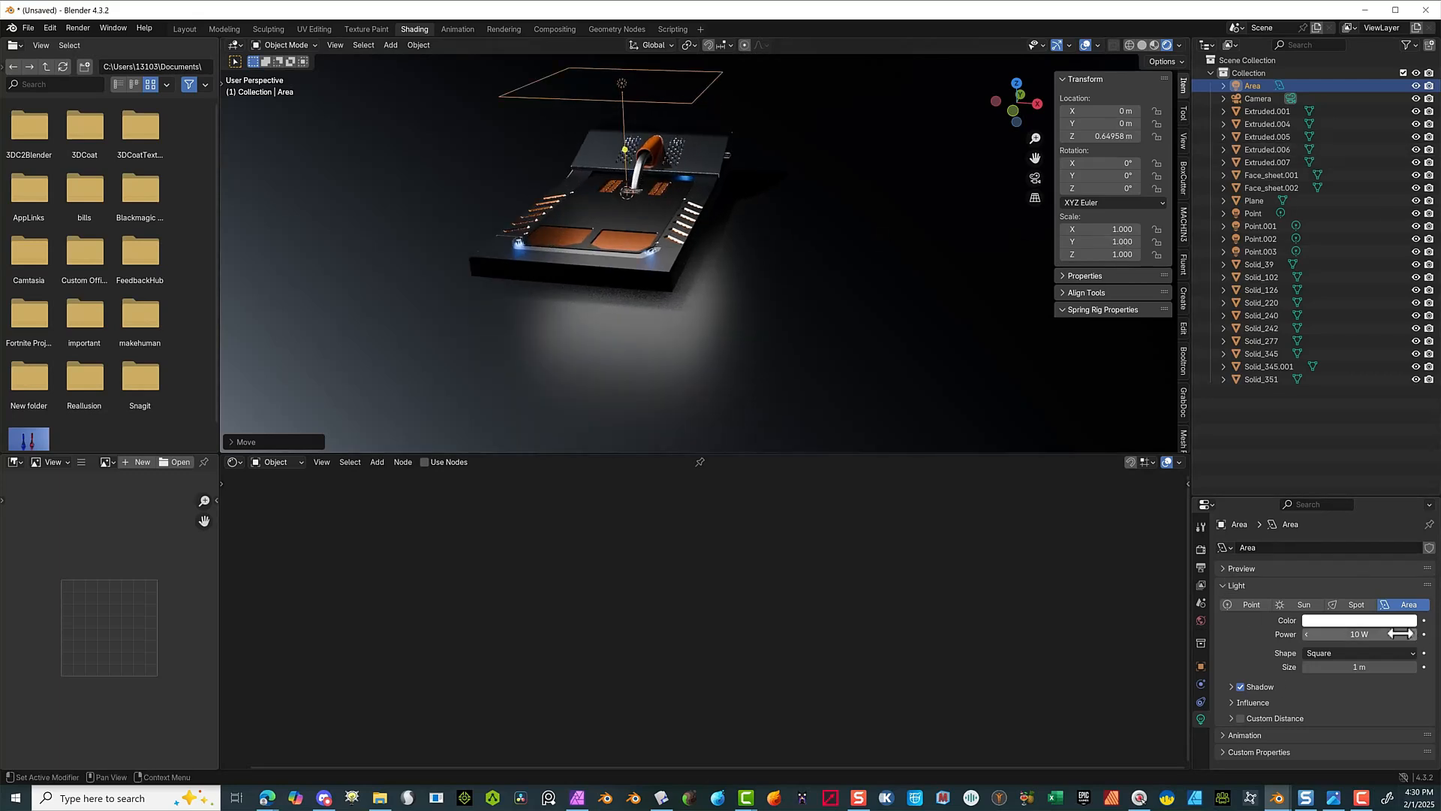
{"action": "left_click", "coordinate": [1363, 621]}
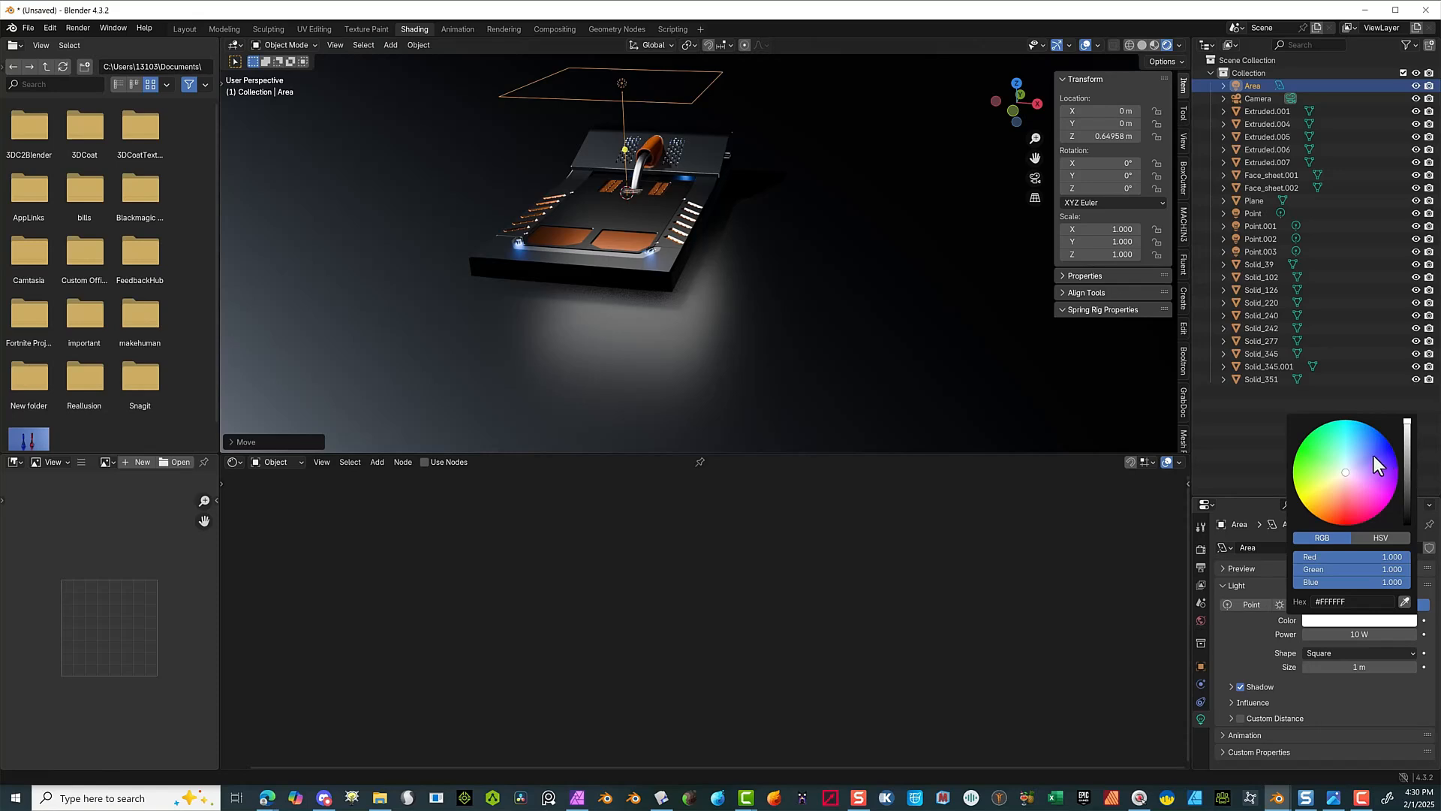
{"action": "left_click", "coordinate": [1355, 459]}
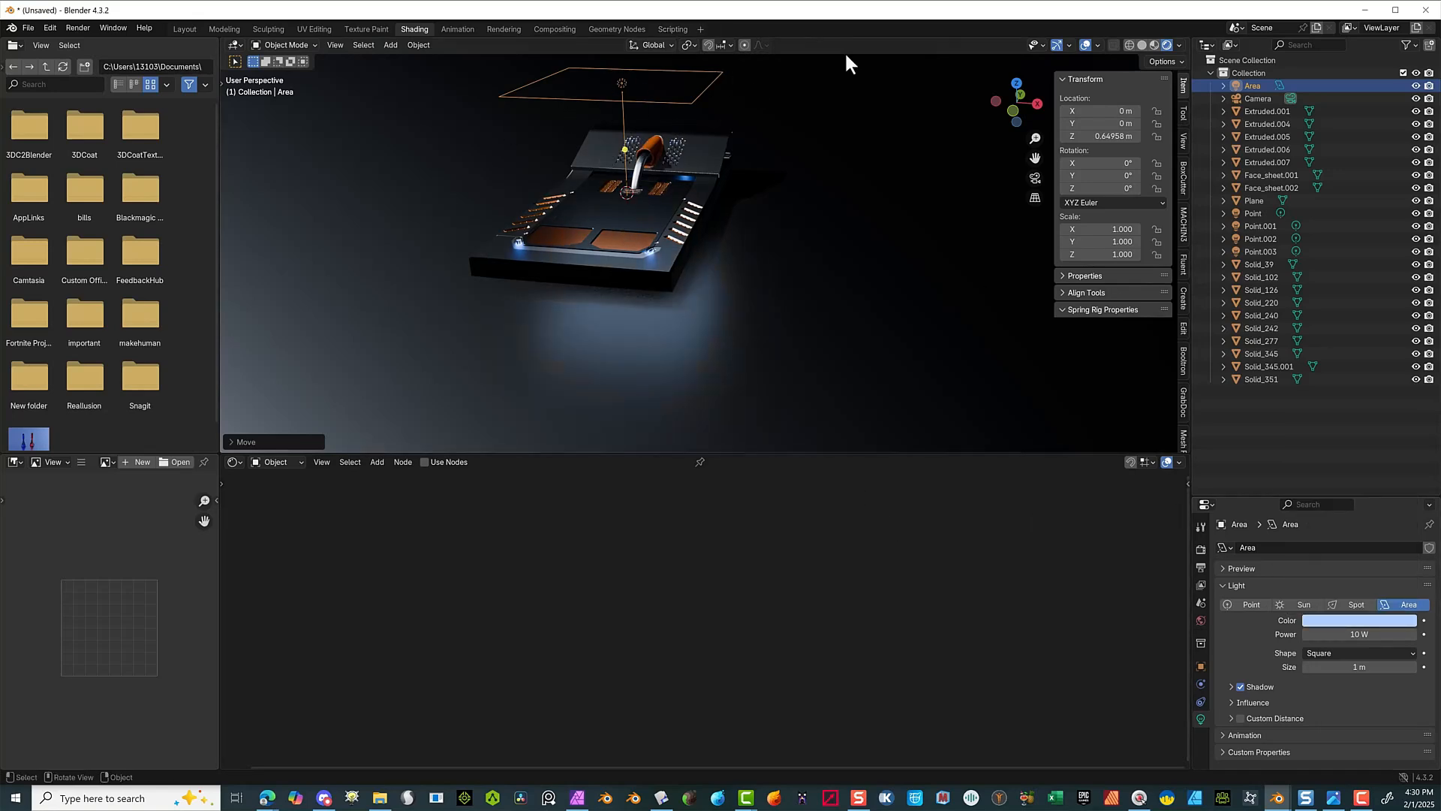
- Move the area light along X to about 1.96 m, beside the model, and tilt it about 68° around Y toward the model
{"action": "left_click", "coordinate": [1008, 113]}
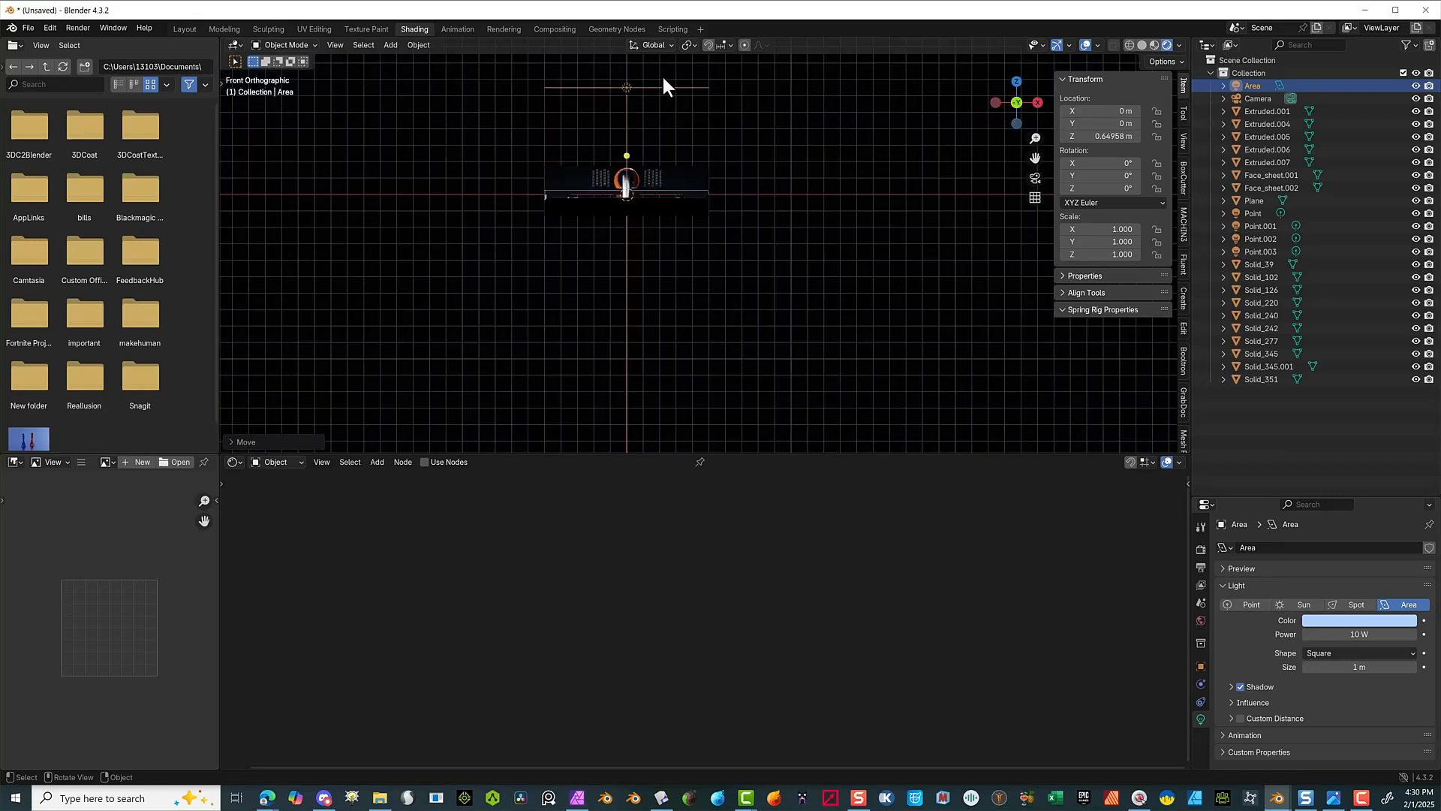
{"action": "key", "text": "g"}
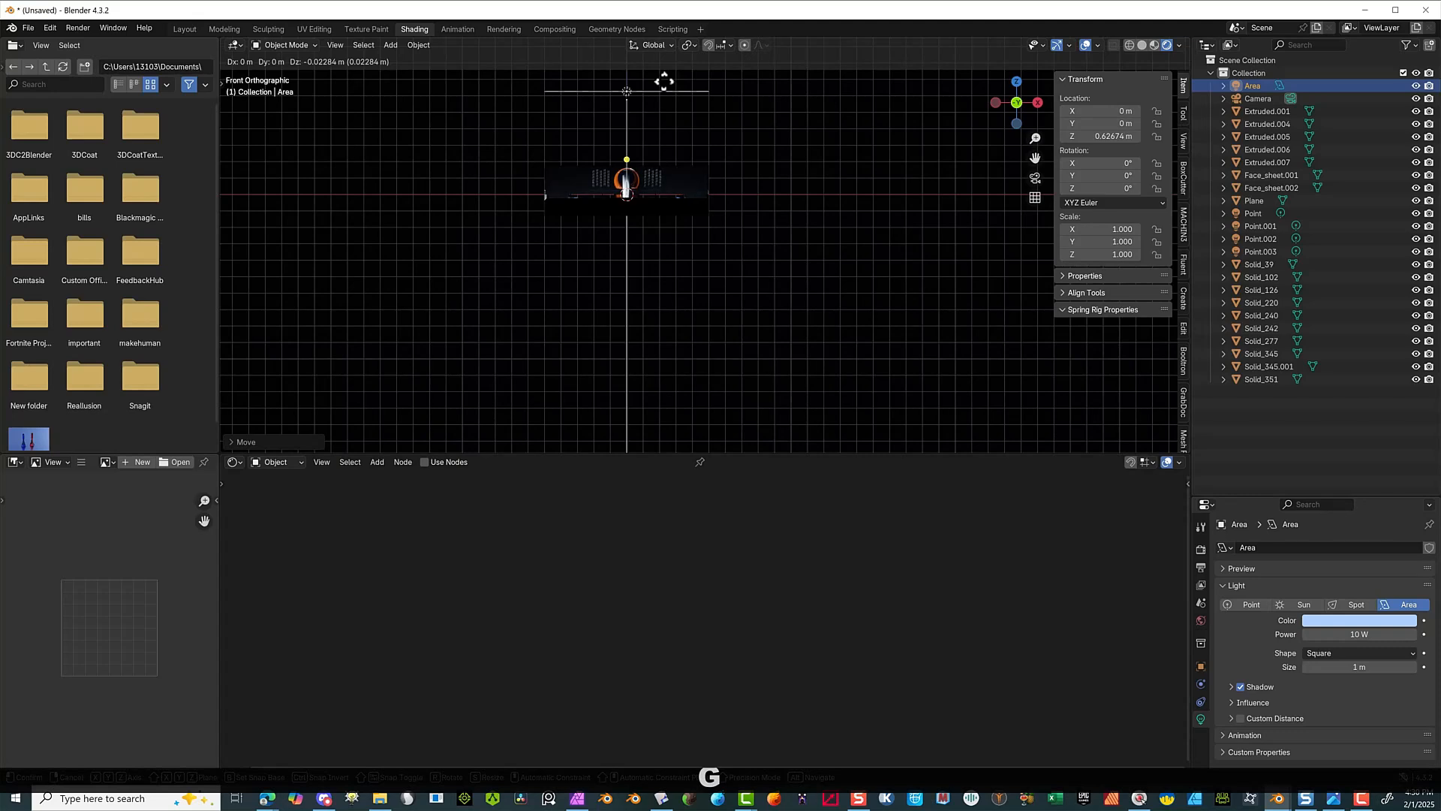
{"action": "key", "text": "x"}
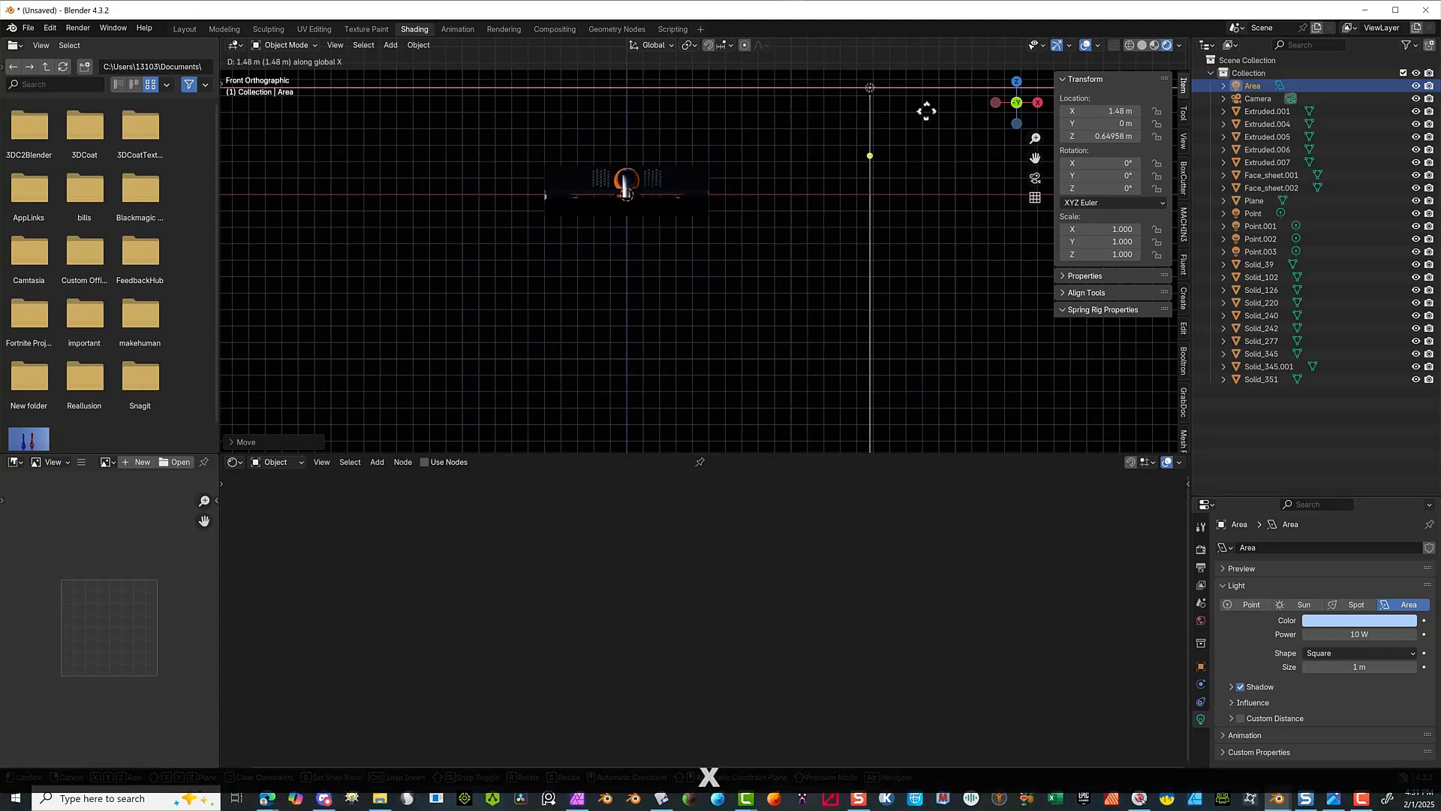
{"action": "left_click", "coordinate": [986, 138]}
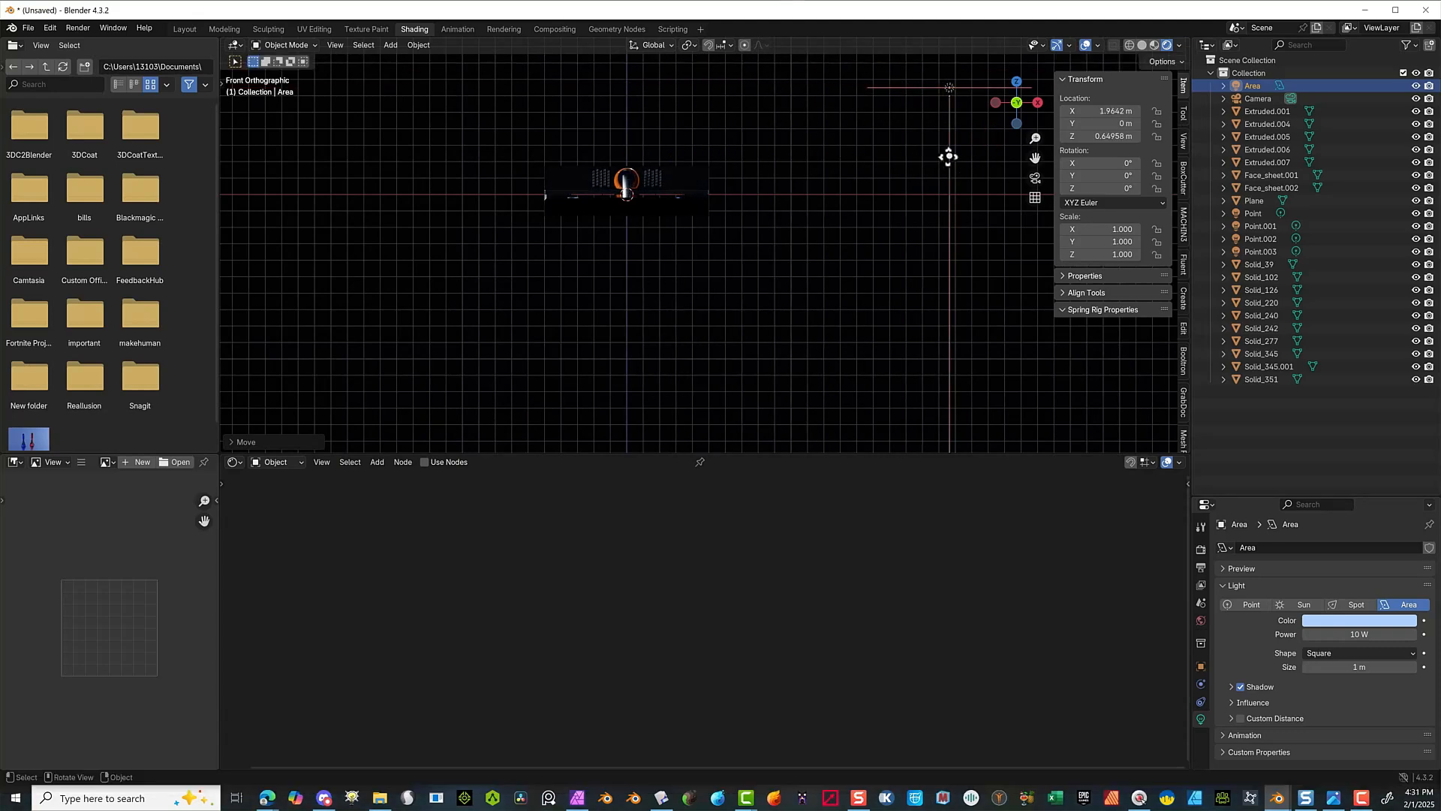
{"action": "left_click_drag", "start_coordinate": [949, 156], "coordinate": [854, 127]}
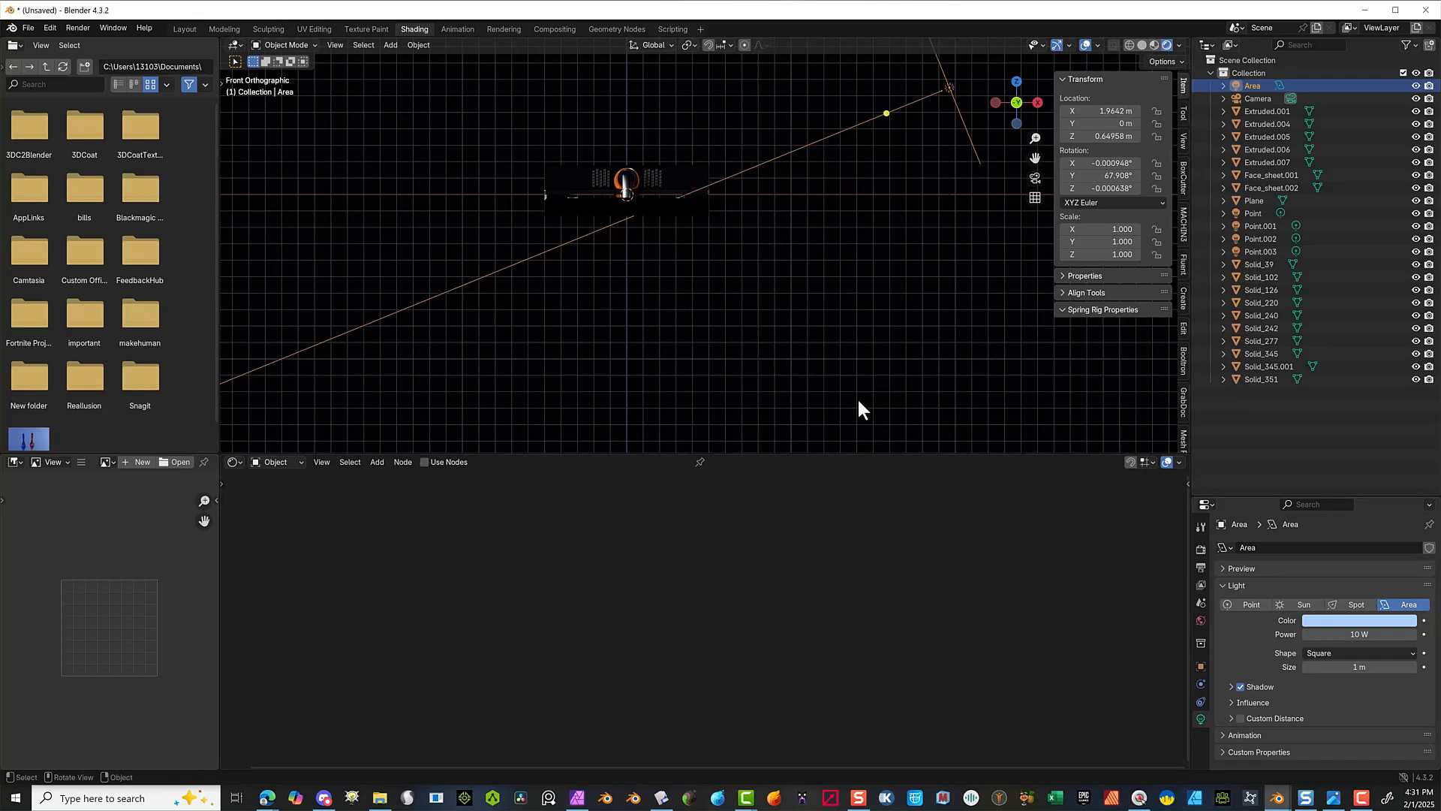
- Change the area light's shape to Rectangle and stretch its Y size to 6.4 m
{"action": "middle_click_drag", "start_coordinate": [857, 402], "coordinate": [904, 408]}
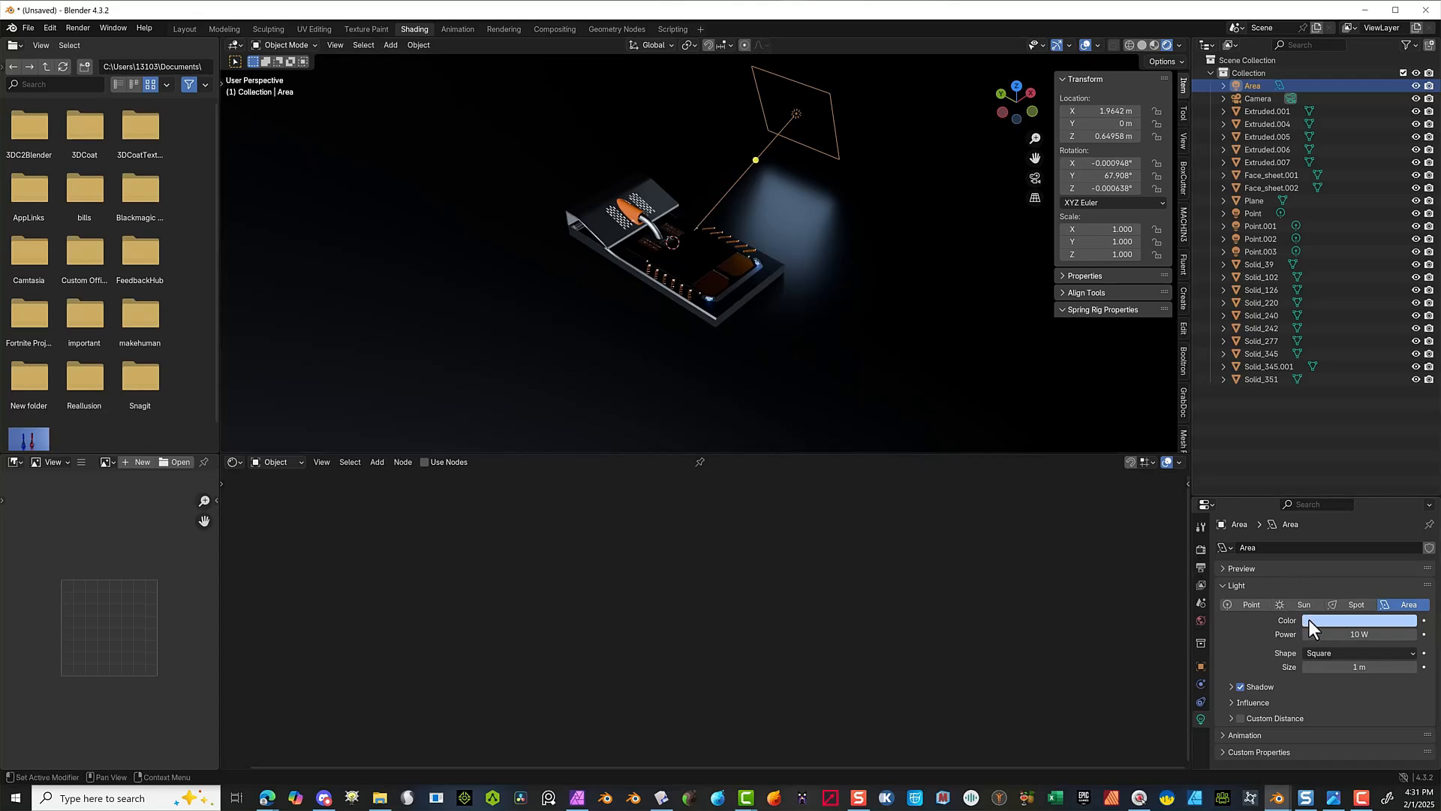
{"action": "left_click", "coordinate": [1344, 651]}
{"action": "left_click", "coordinate": [1342, 681]}
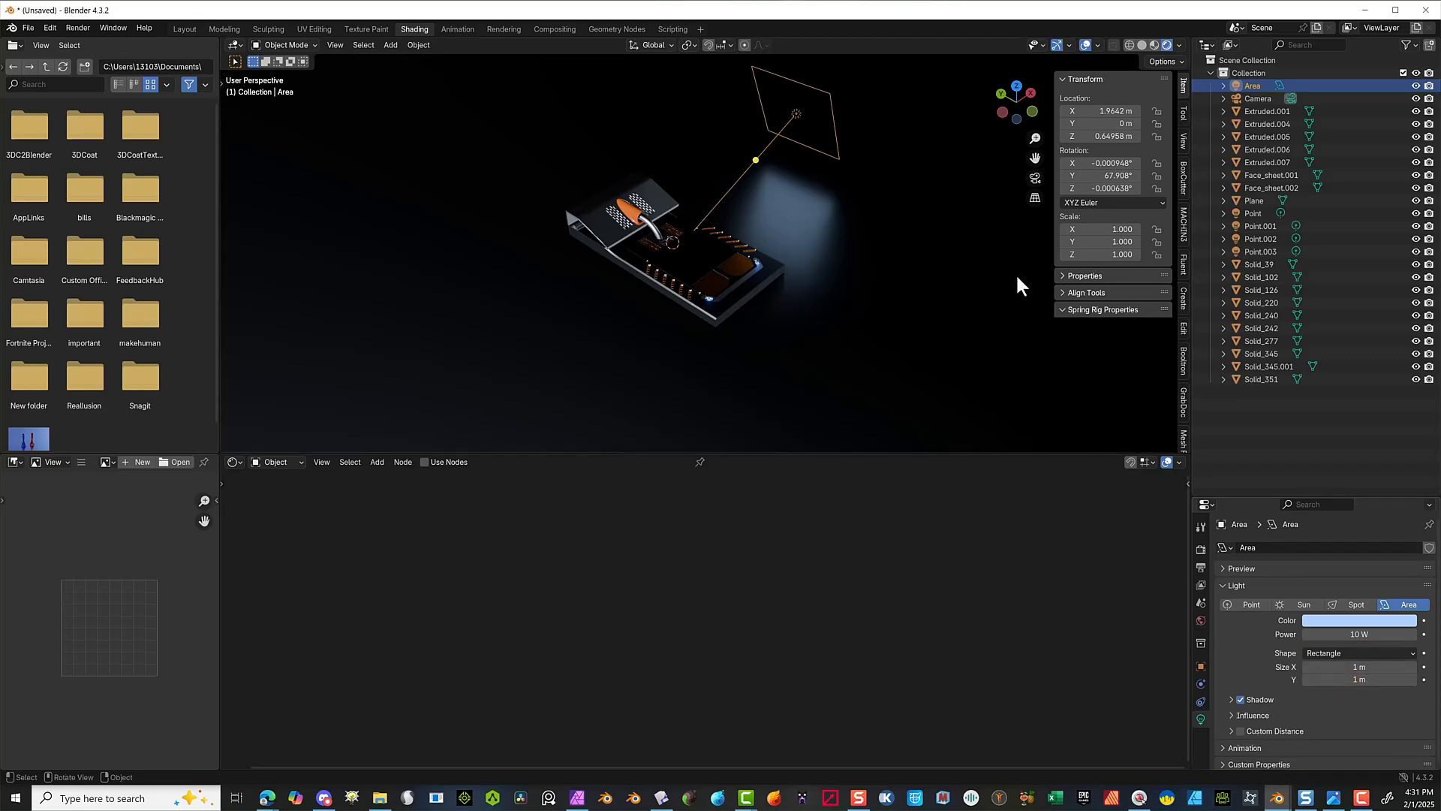
{"action": "left_click_drag", "start_coordinate": [832, 124], "coordinate": [1040, 233]}
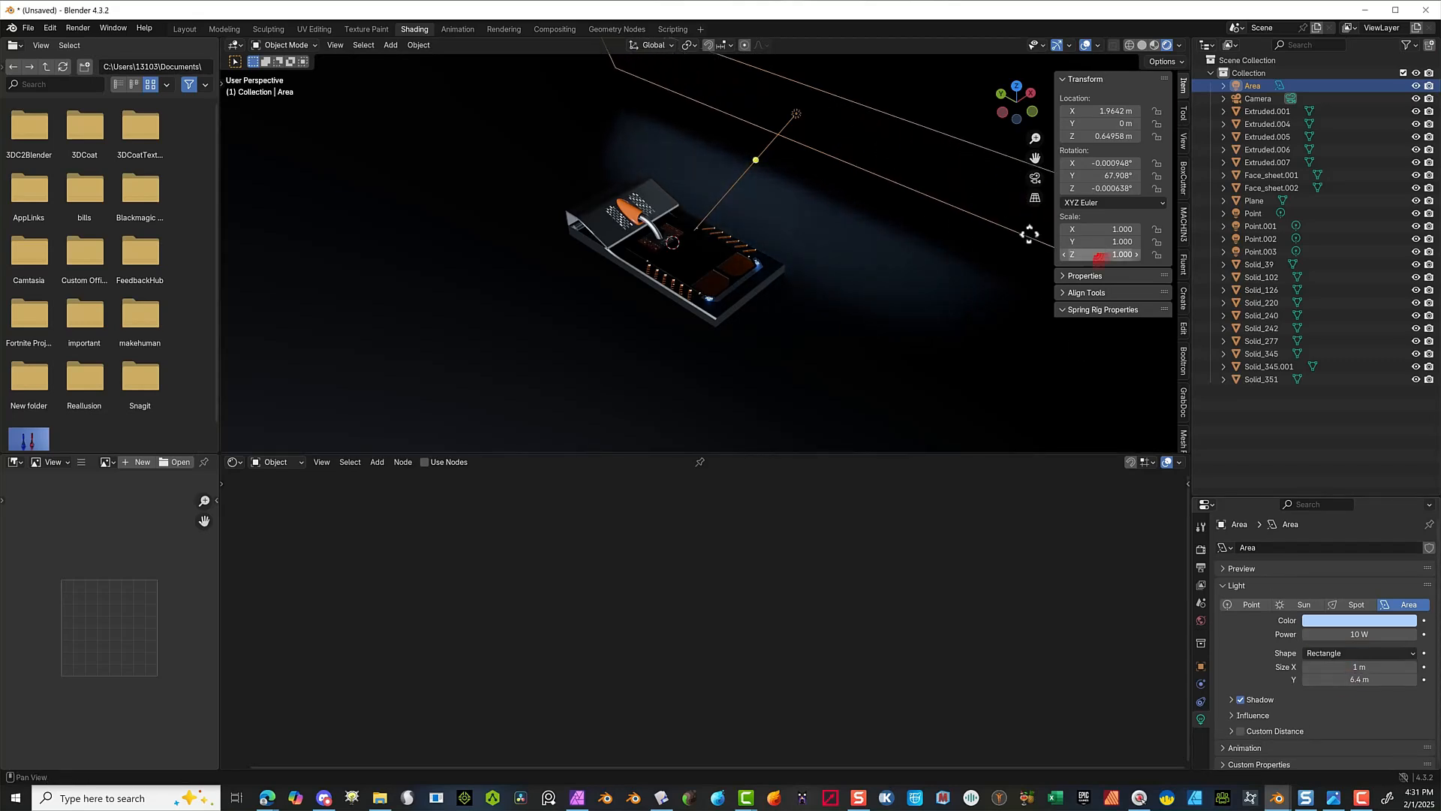
{"action": "middle_click_drag", "start_coordinate": [752, 147], "coordinate": [720, 149]}
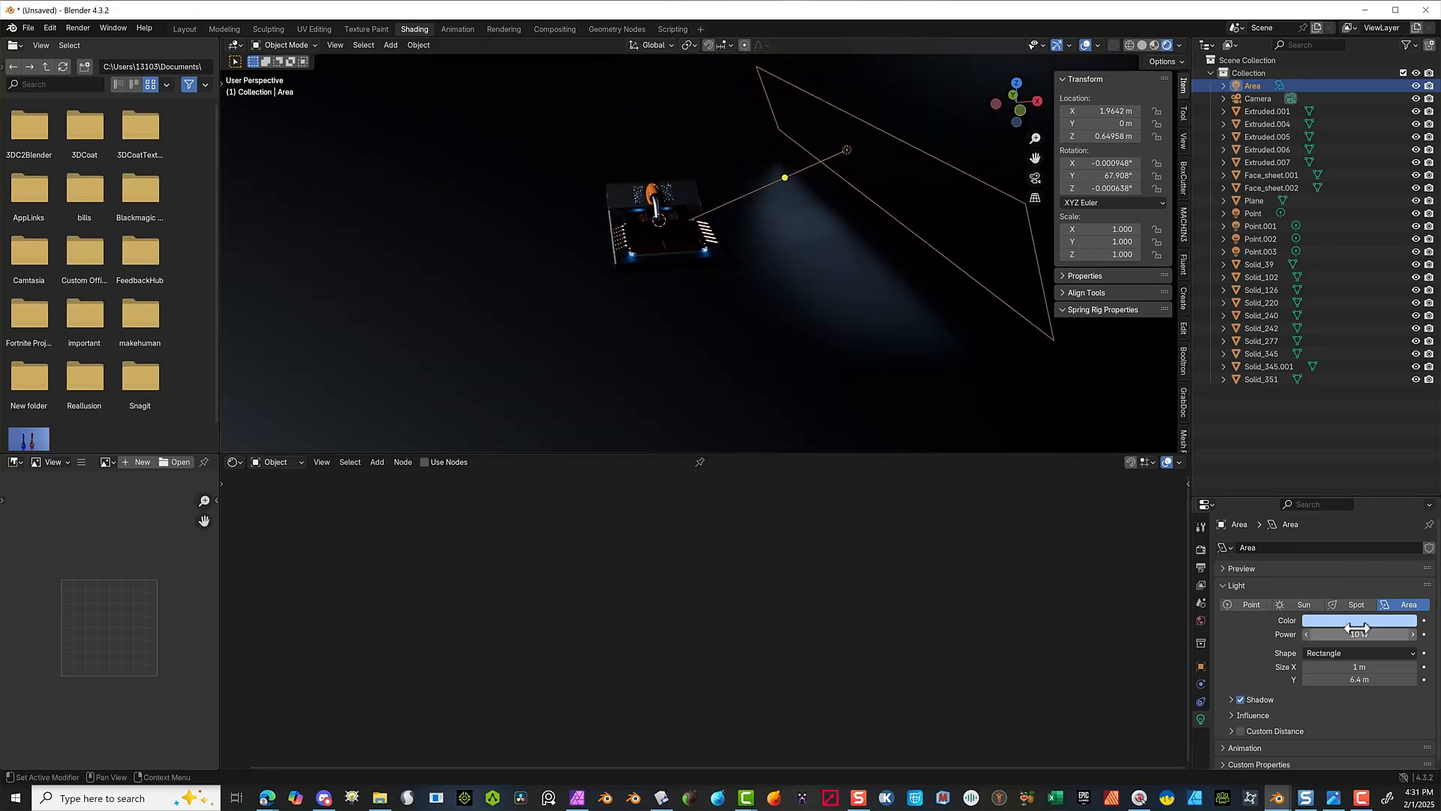
- Set the area light's power to 37.9 W and re-aim it at the model with a Y rotation of about 74.4°
{"action": "left_click_drag", "start_coordinate": [1359, 635], "coordinate": [1385, 634]}
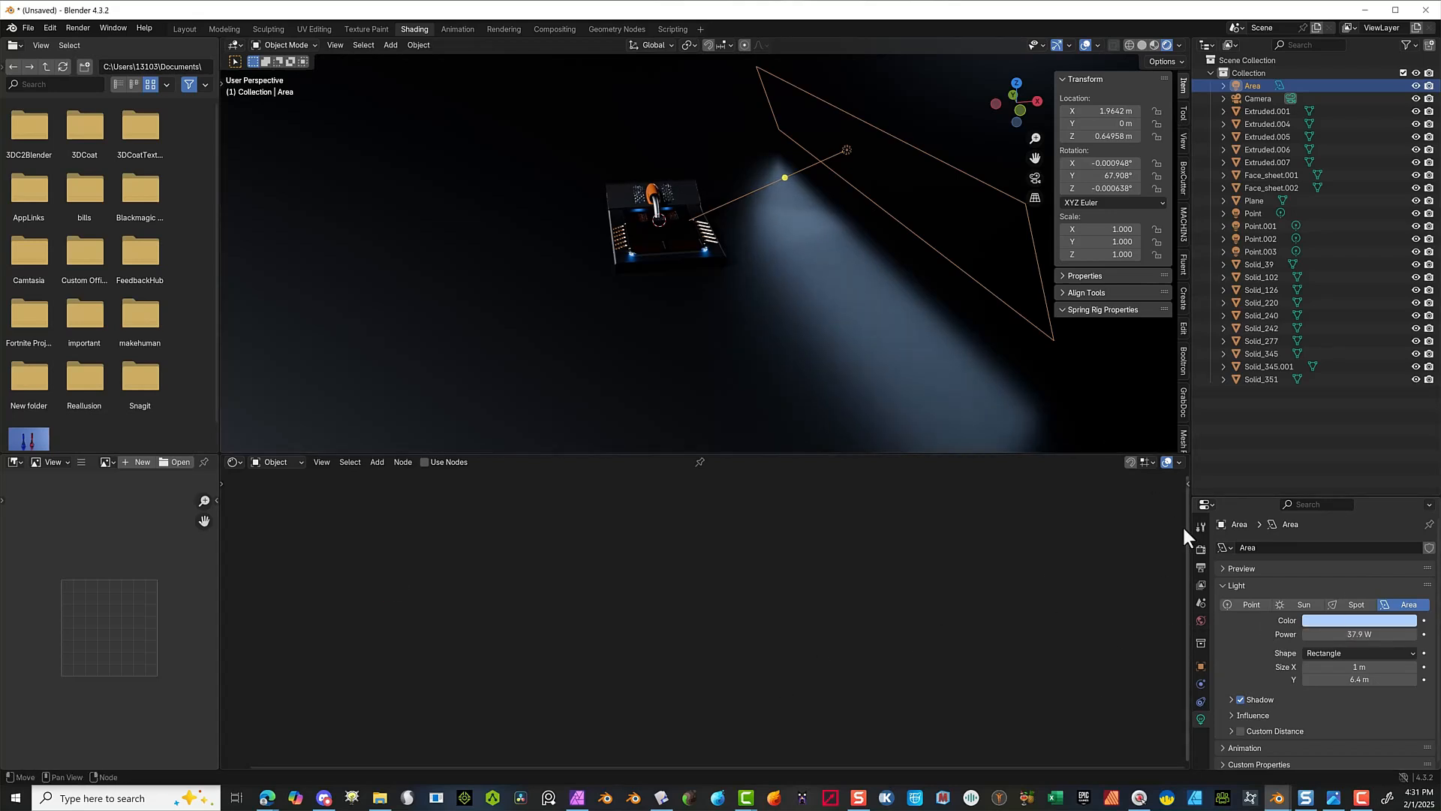
{"action": "middle_click_drag", "start_coordinate": [976, 417], "coordinate": [901, 330]}
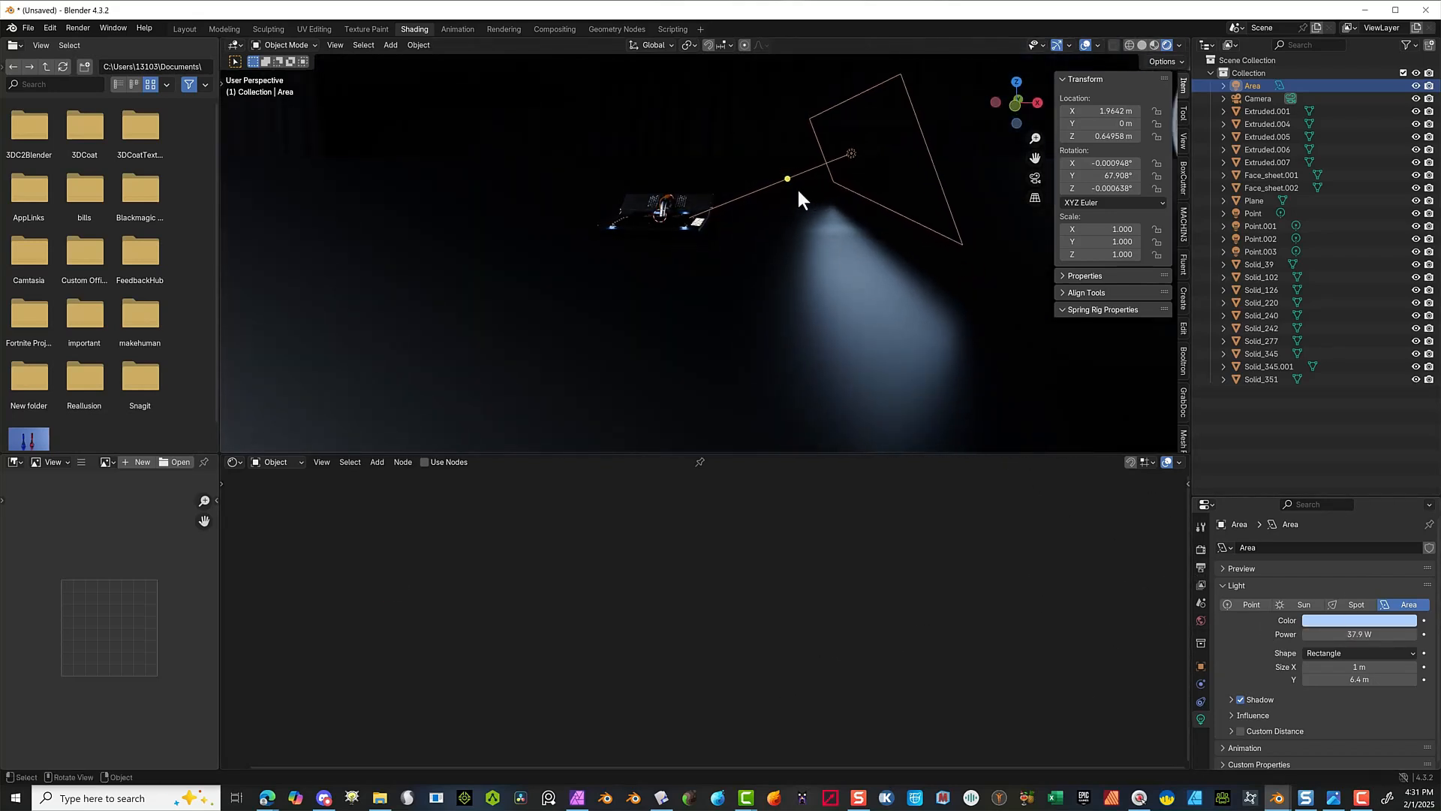
{"action": "left_click", "coordinate": [1015, 105]}
{"action": "left_click_drag", "start_coordinate": [785, 177], "coordinate": [783, 173]}
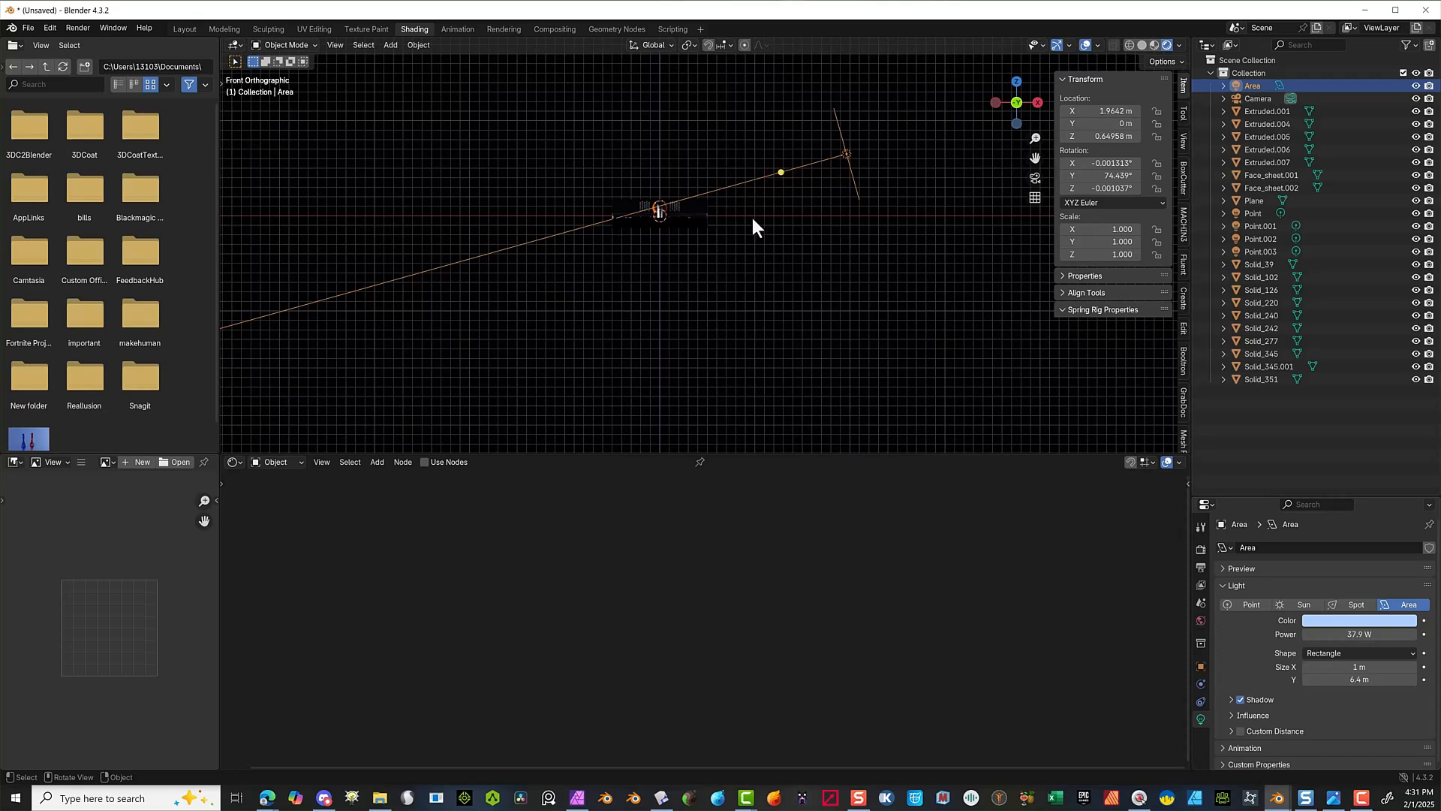
{"action": "middle_click_drag", "start_coordinate": [752, 218], "coordinate": [735, 255]}
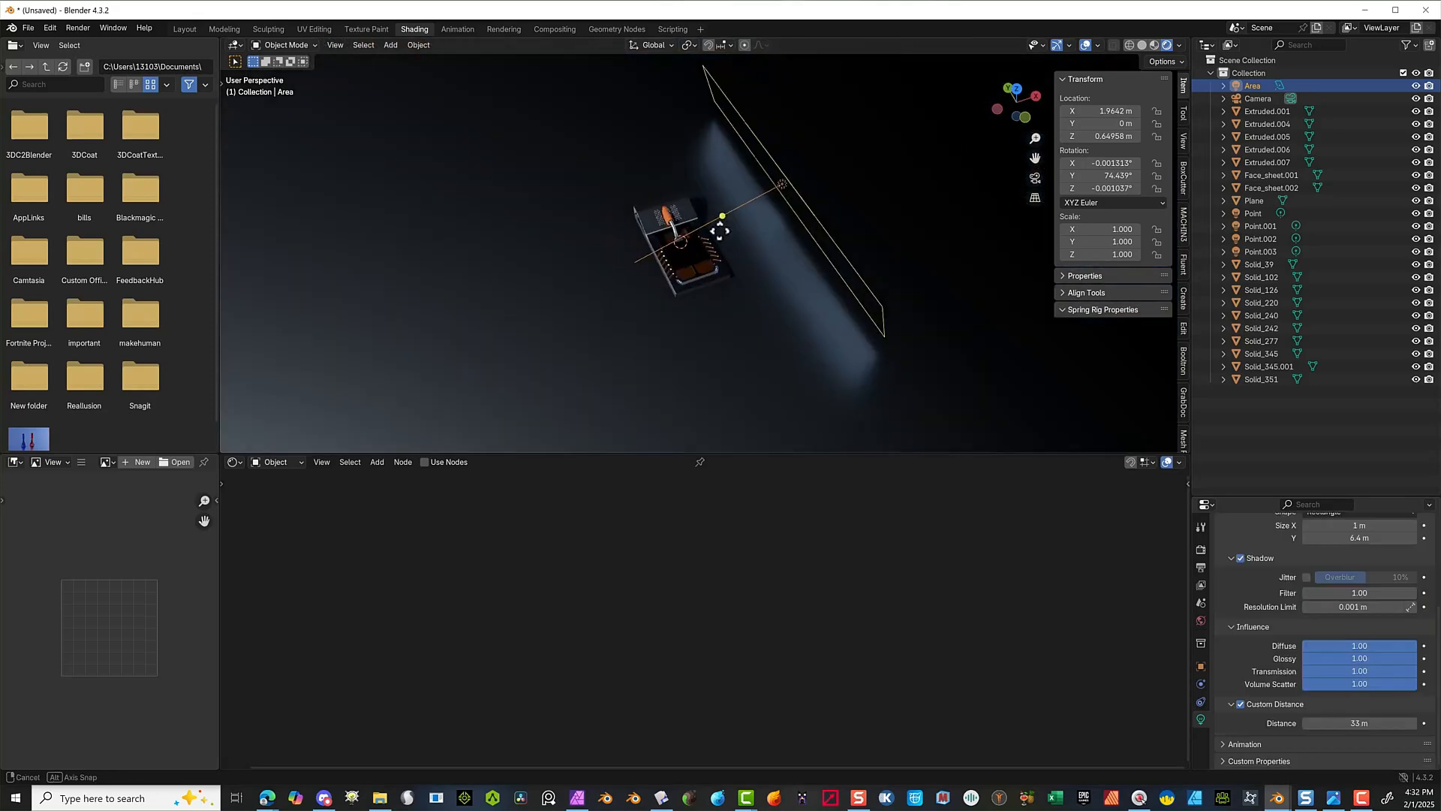
- Duplicate the area light and place the copy along X at about -2.13 m, on the model's opposite side
{"action": "middle_click_drag", "start_coordinate": [719, 230], "coordinate": [736, 225]}
{"action": "left_click", "coordinate": [1017, 87]}
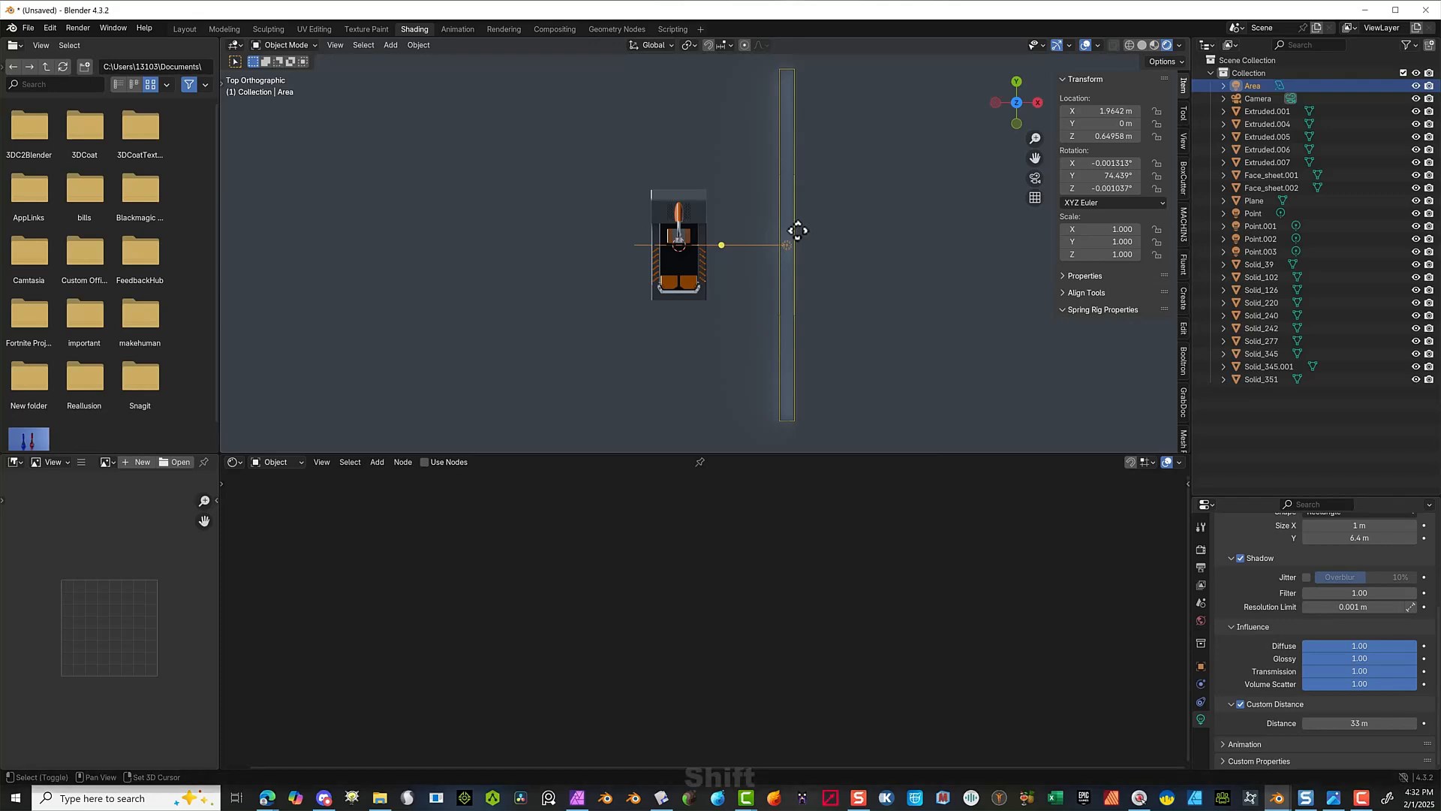
{"action": "key", "text": "shift+d"}
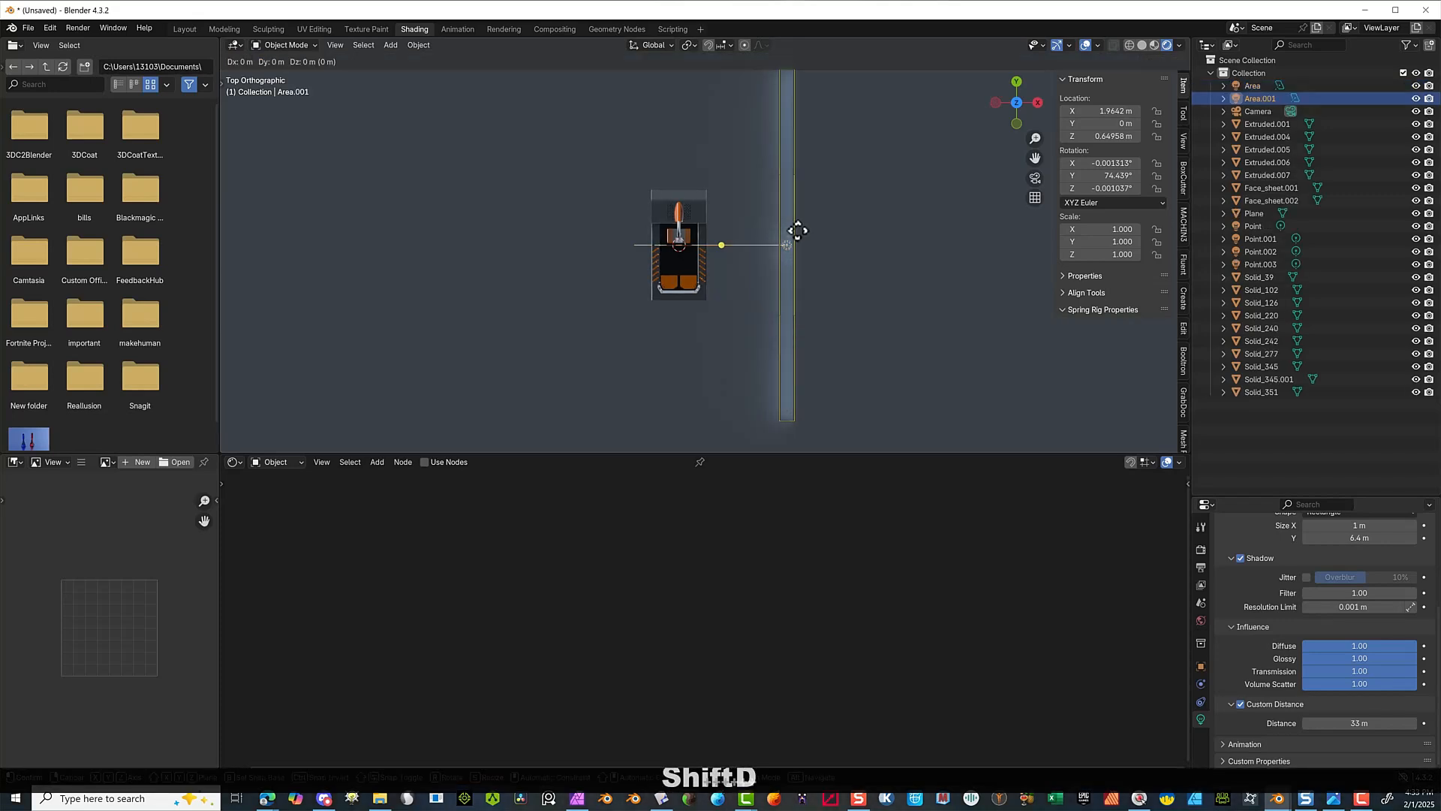
{"action": "key", "text": "g"}
{"action": "key", "text": "x"}
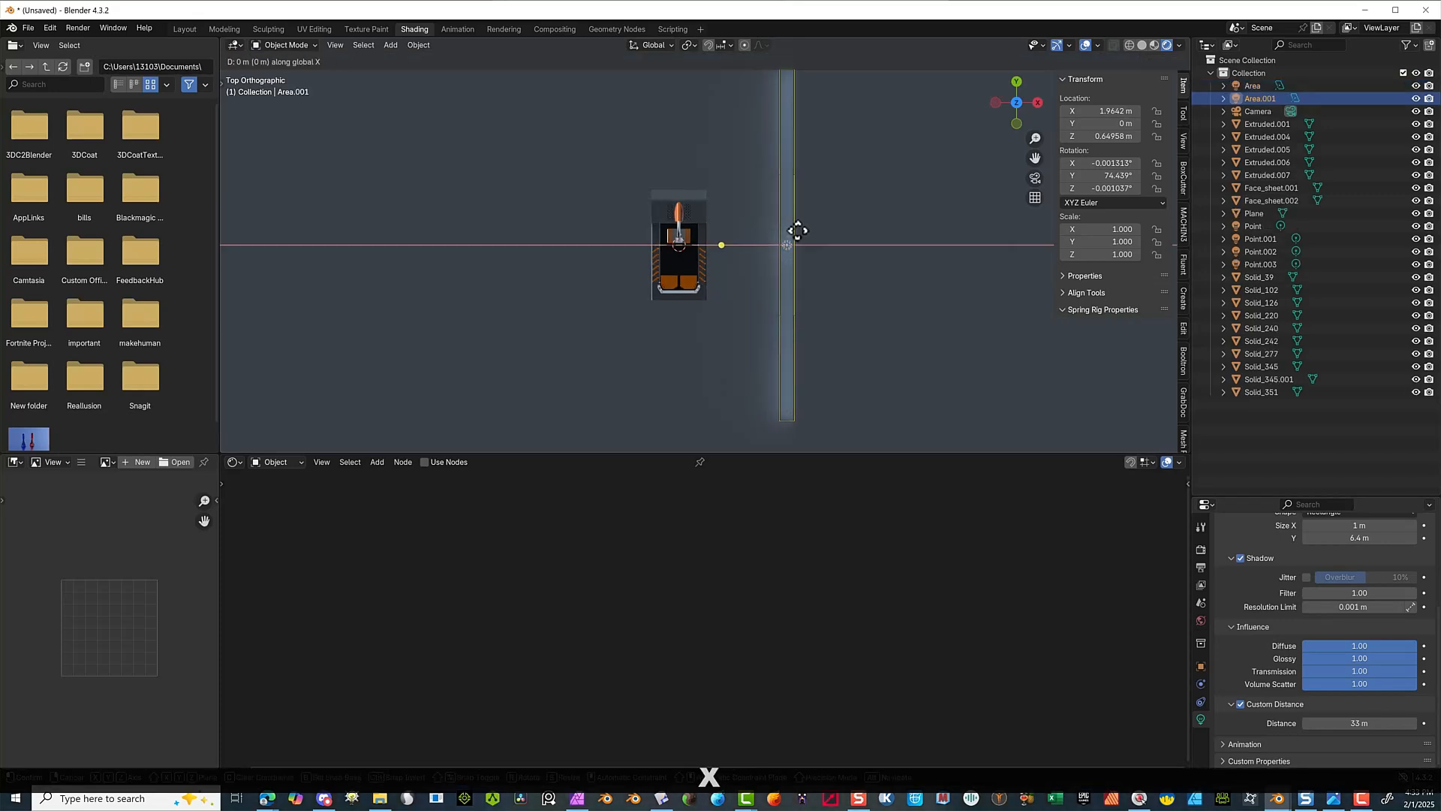
{"action": "left_click", "coordinate": [573, 240]}
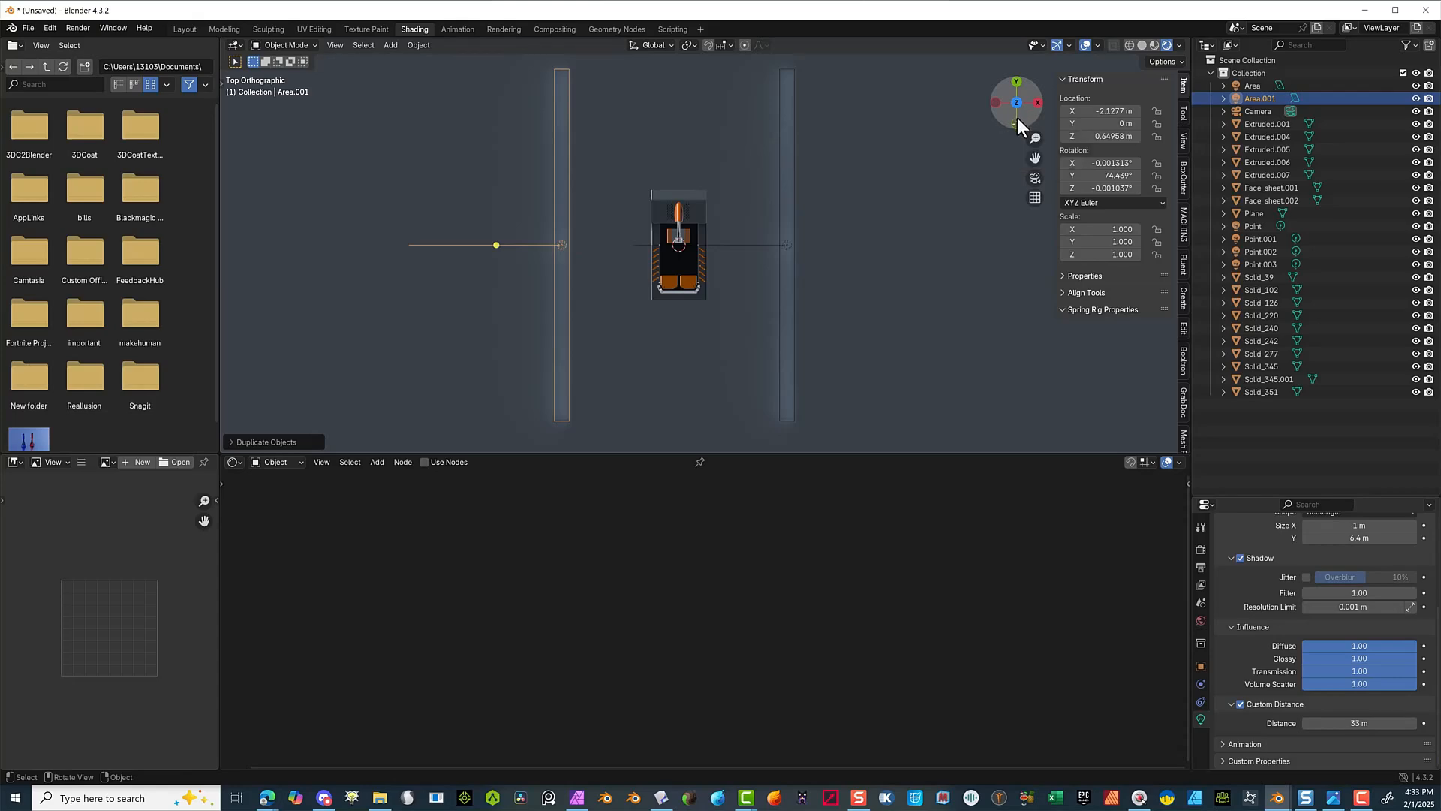
- Aim the duplicated area light back at the model with a Y rotation of about -71°
{"action": "middle_click_drag", "start_coordinate": [960, 154], "coordinate": [871, 65]}
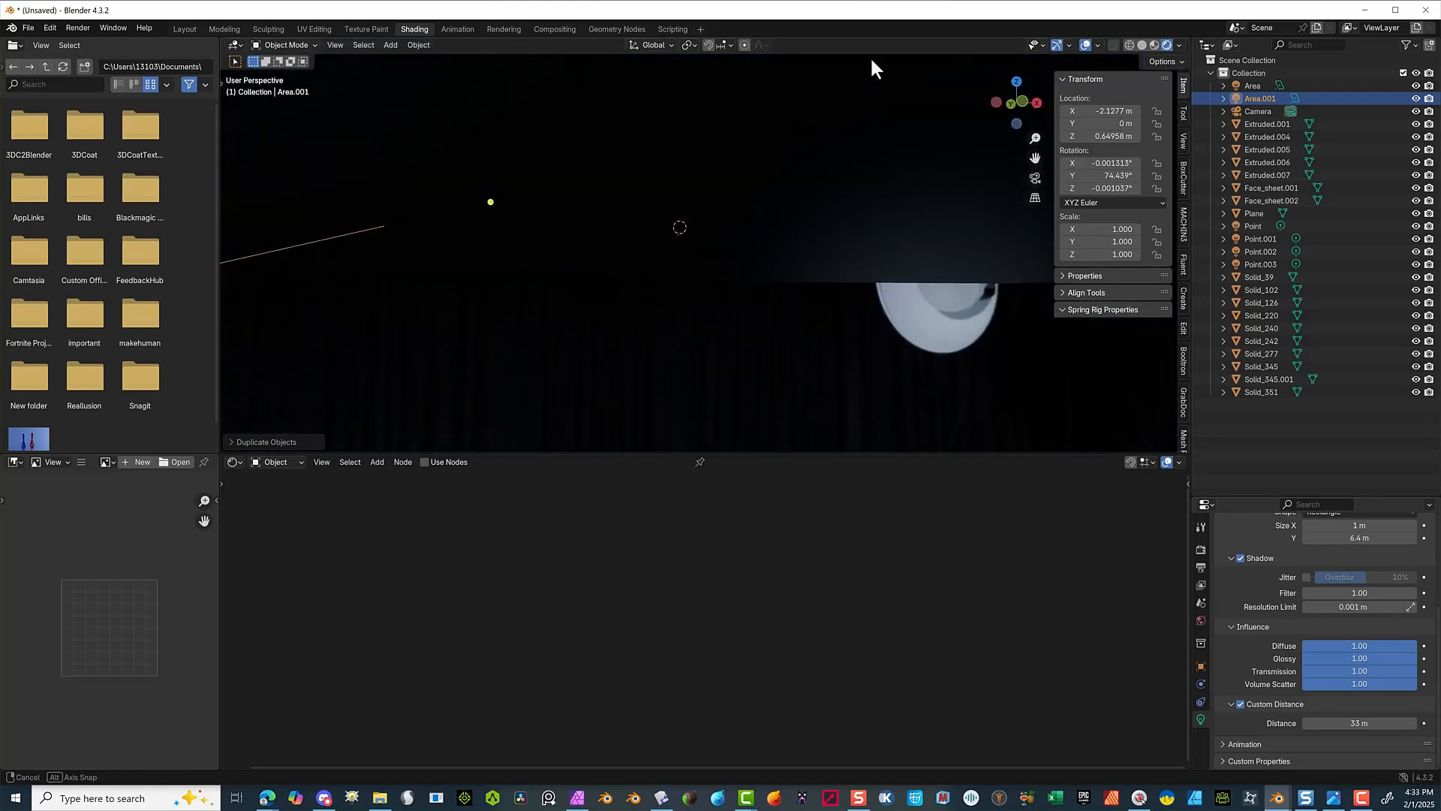
{"action": "left_click", "coordinate": [1023, 101]}
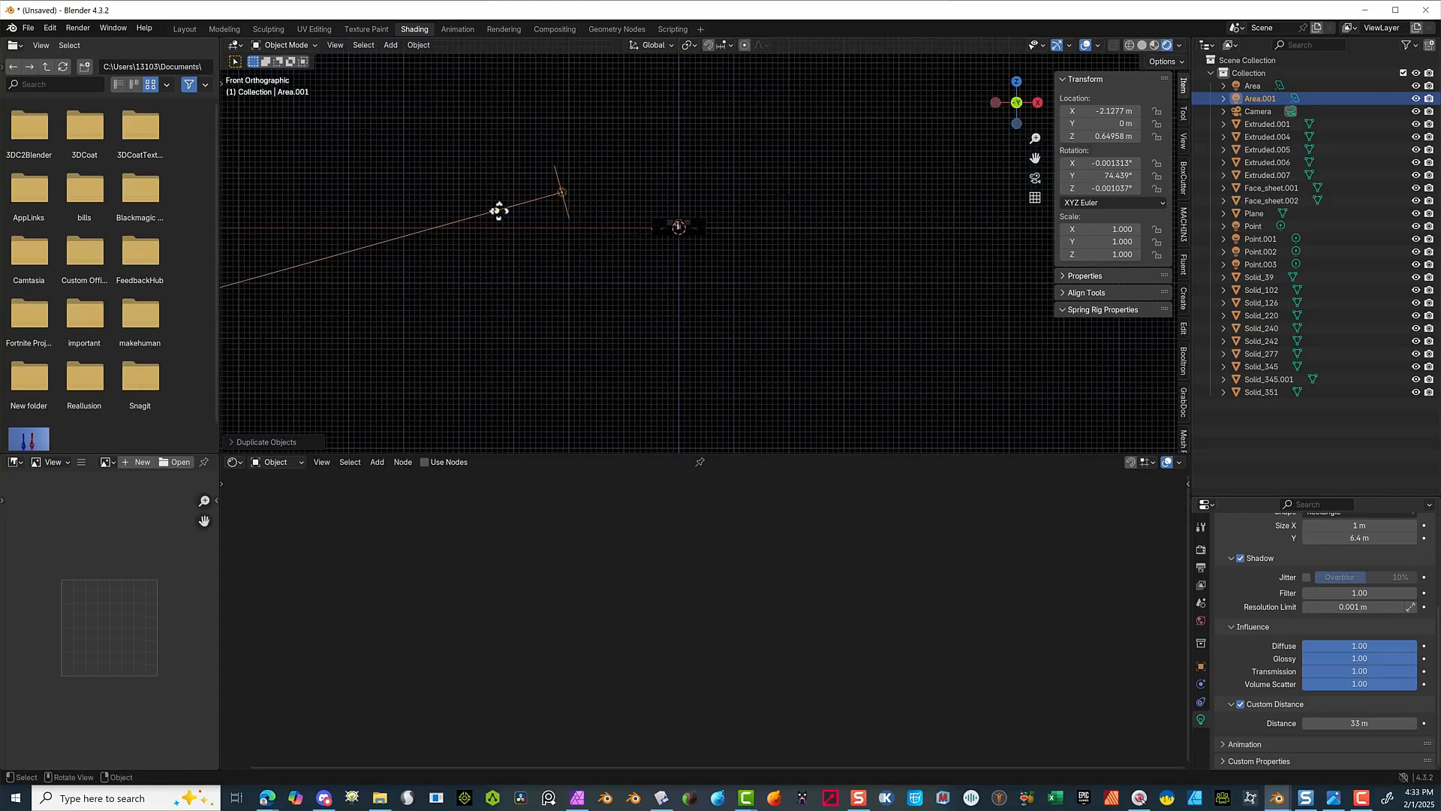
{"action": "left_click_drag", "start_coordinate": [496, 210], "coordinate": [631, 217]}
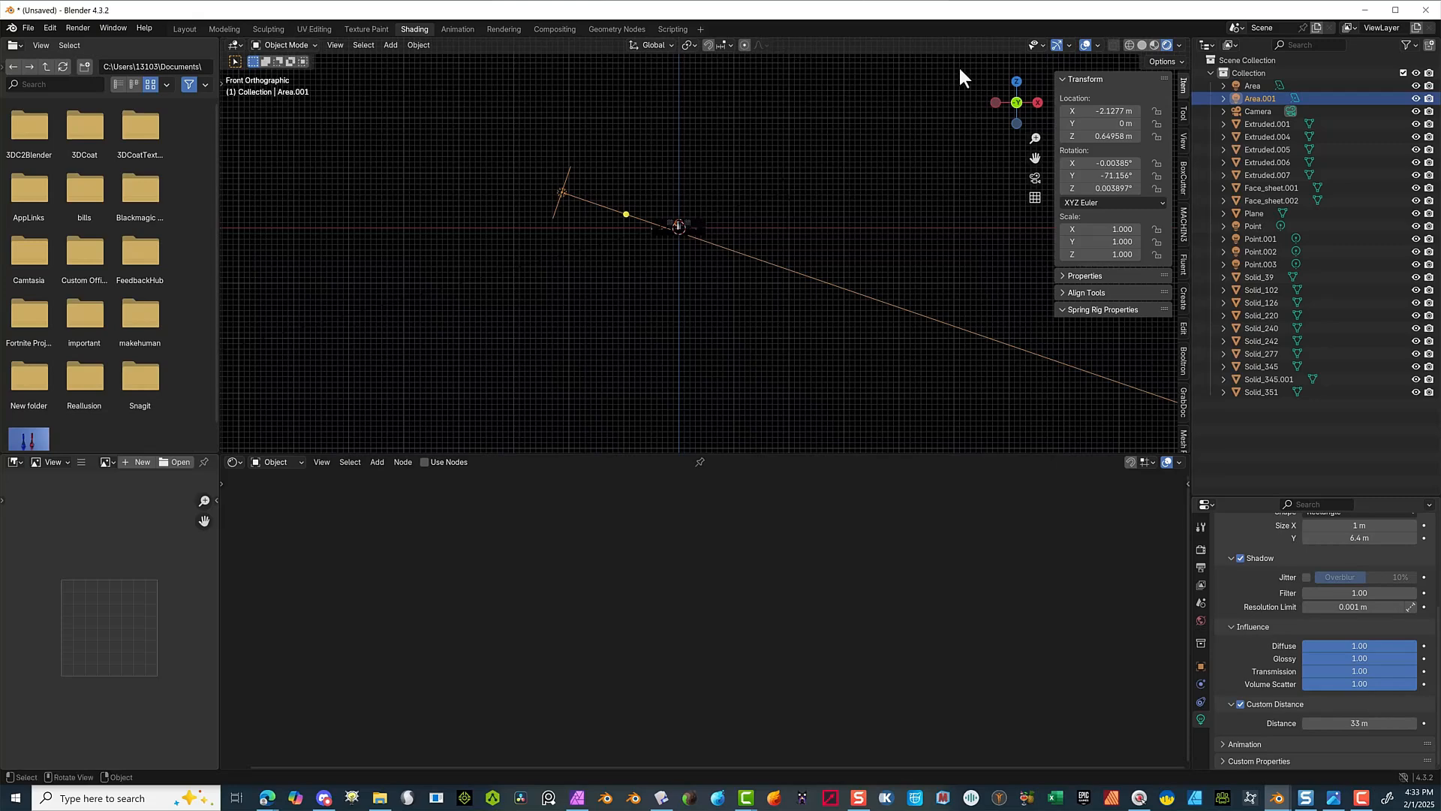
- Inspect the model's orange vents and panels and the floor plane under the two area lights
{"action": "scroll", "coordinate": [452, 134], "scroll_direction": "up", "scroll_amount": 4}
{"action": "middle_click_drag", "start_coordinate": [452, 133], "coordinate": [507, 171]}
{"action": "scroll", "coordinate": [495, 163], "scroll_direction": "down", "scroll_amount": 1}
{"action": "scroll", "coordinate": [493, 167], "scroll_direction": "up", "scroll_amount": 2}
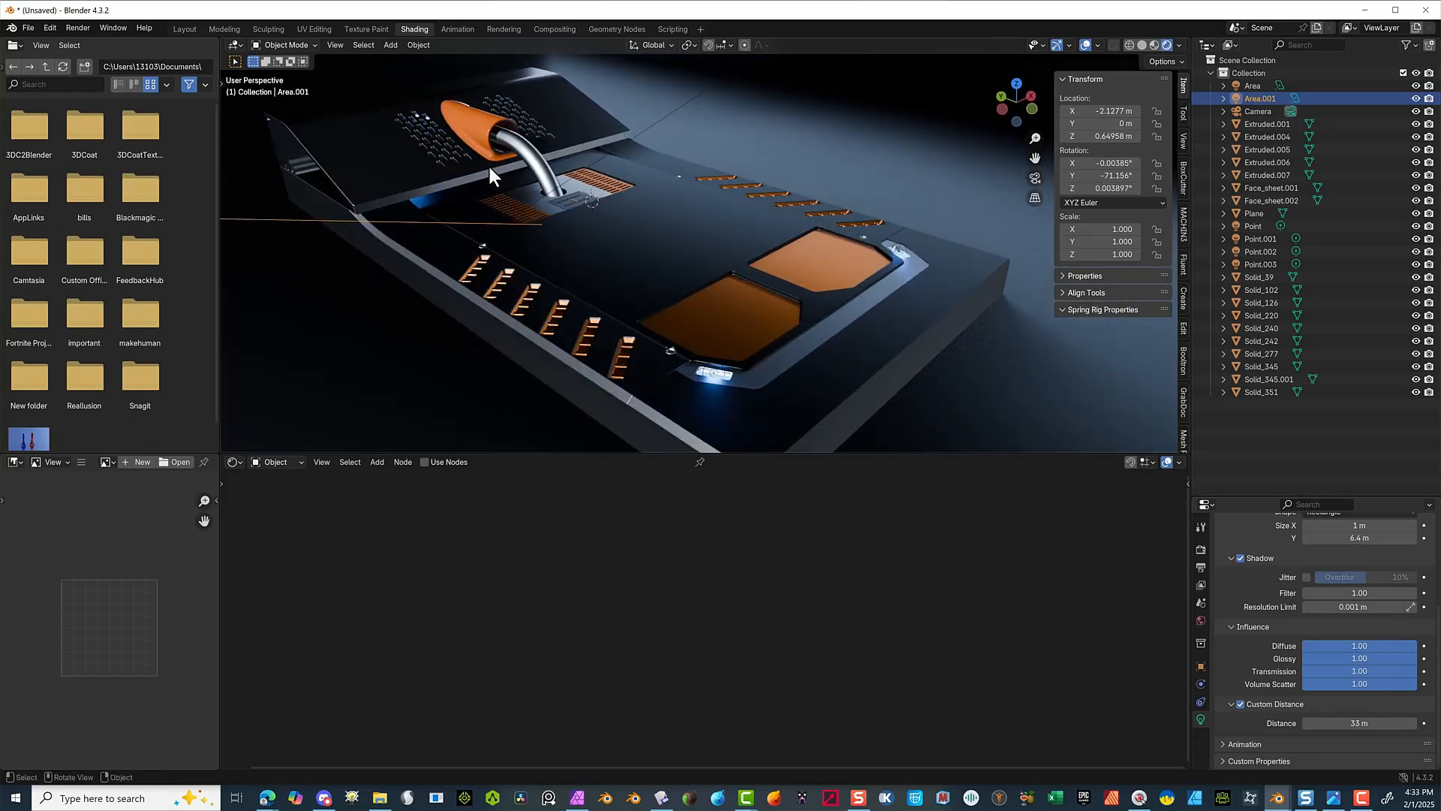
{"action": "scroll", "coordinate": [490, 167], "scroll_direction": "down", "scroll_amount": 1}
{"action": "left_click_drag", "start_coordinate": [1035, 158], "coordinate": [1095, 141]}
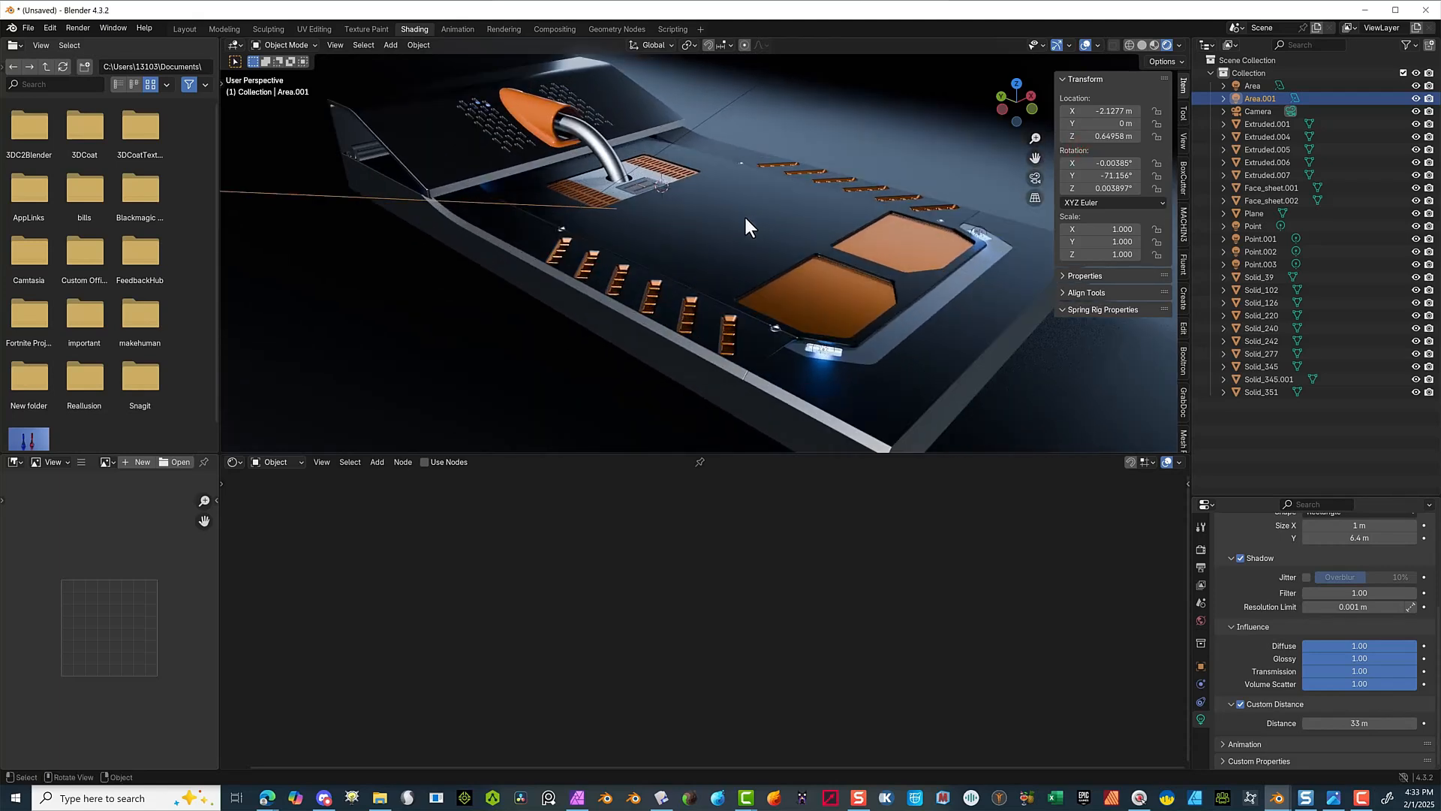
{"action": "left_click", "coordinate": [770, 283]}
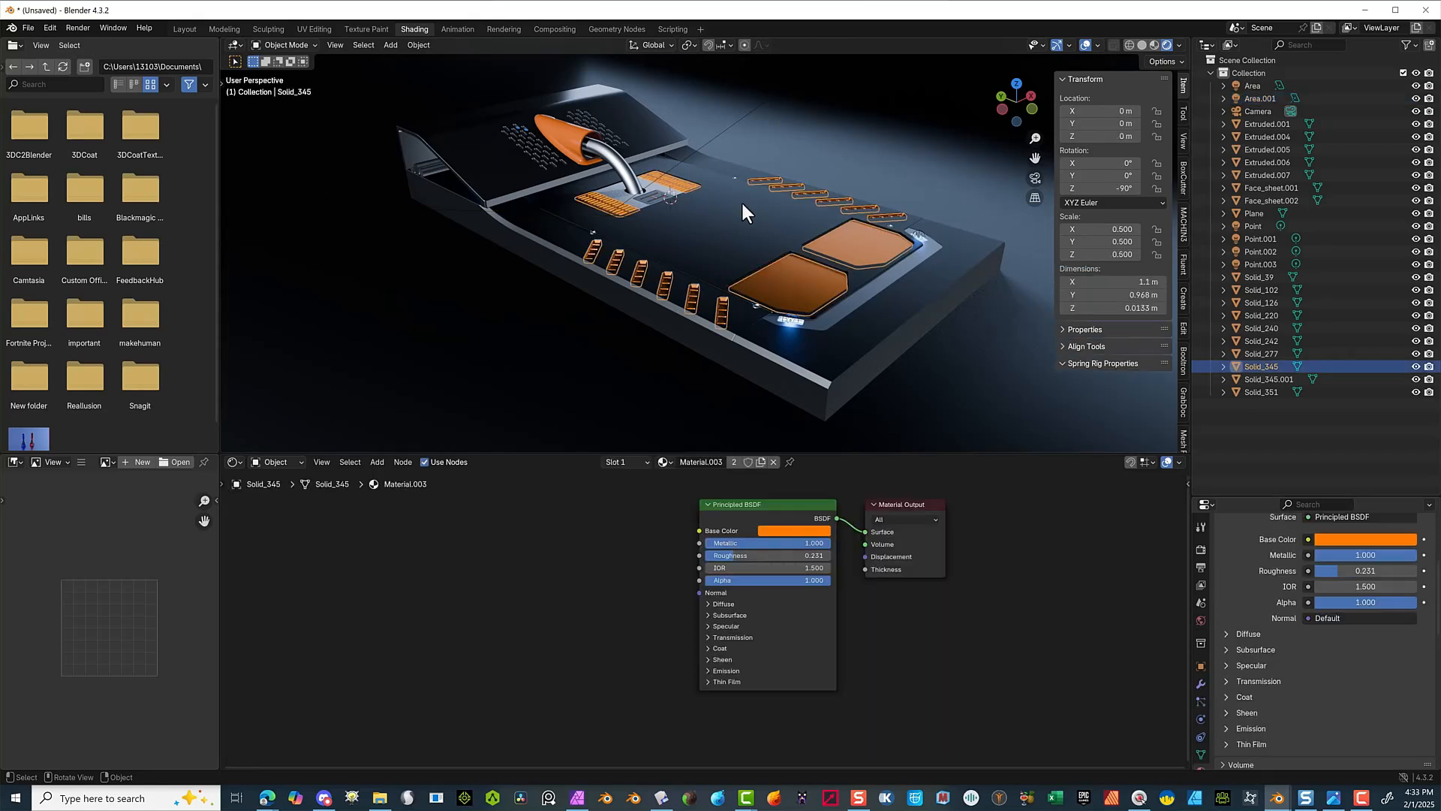
{"action": "left_click", "coordinate": [841, 113]}
{"action": "middle_click_drag", "start_coordinate": [842, 105], "coordinate": [856, 100]}
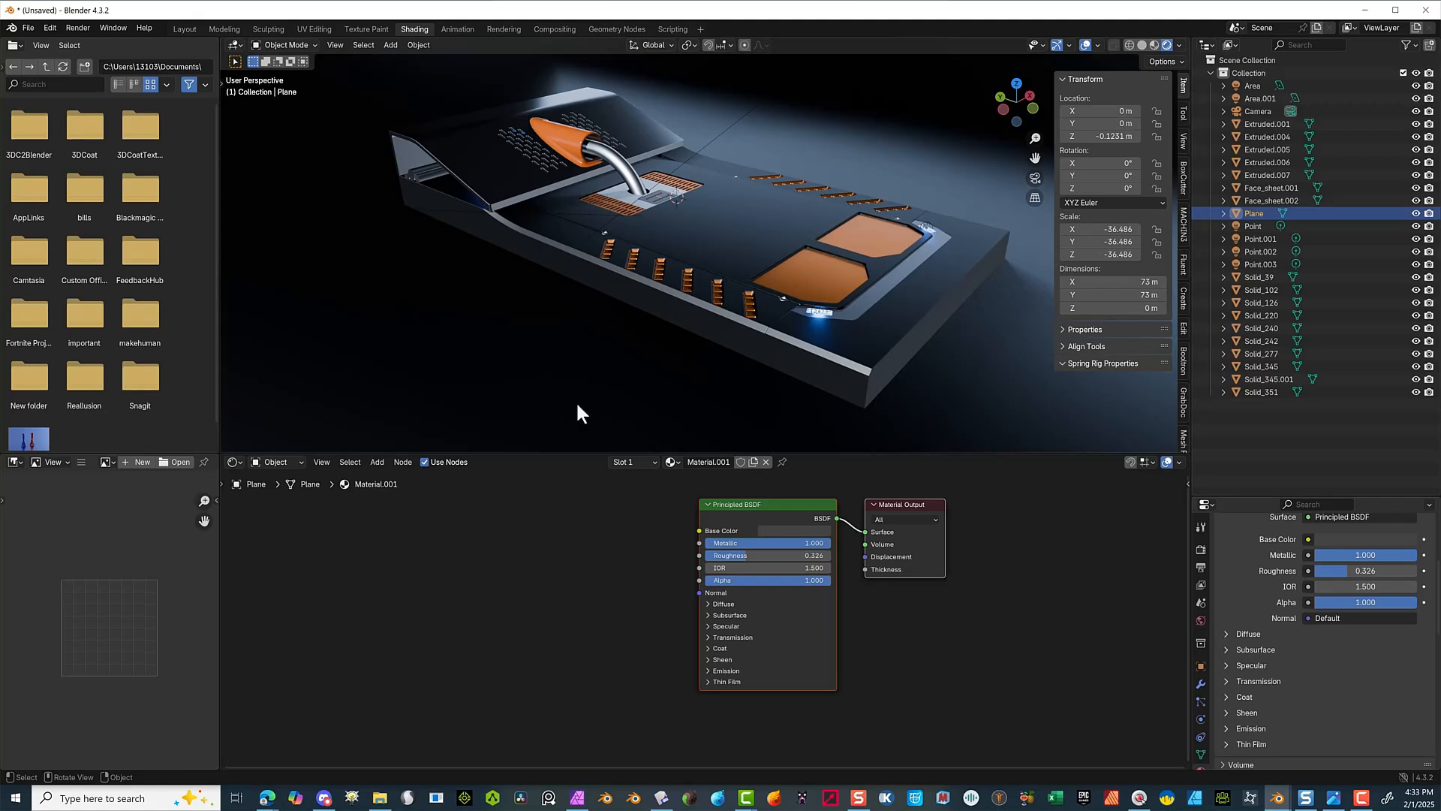
- Align the camera to the current view and move it along Y to about -2.81 m
{"action": "left_click", "coordinate": [1271, 111]}
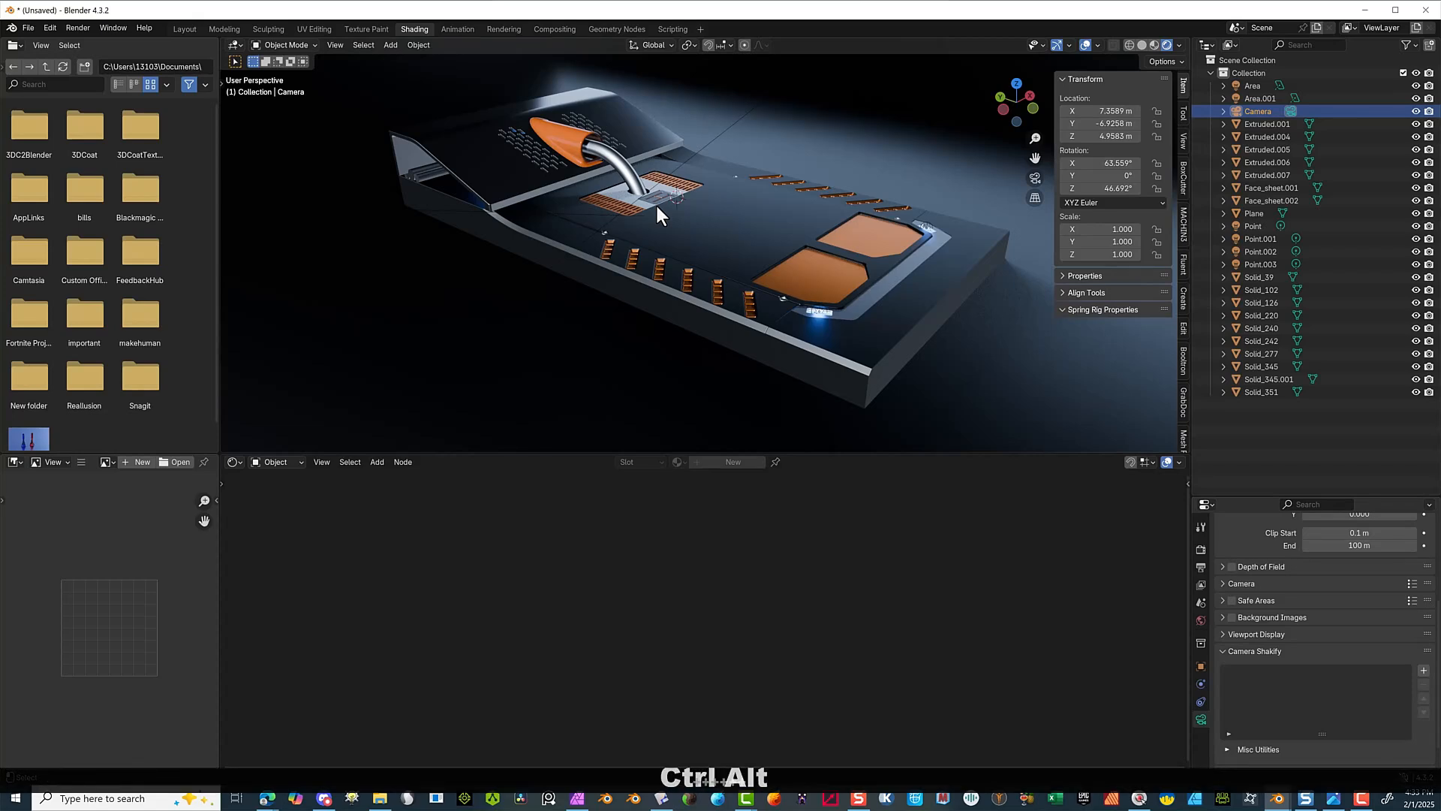
{"action": "key", "text": "ctrl+alt+Insert"}
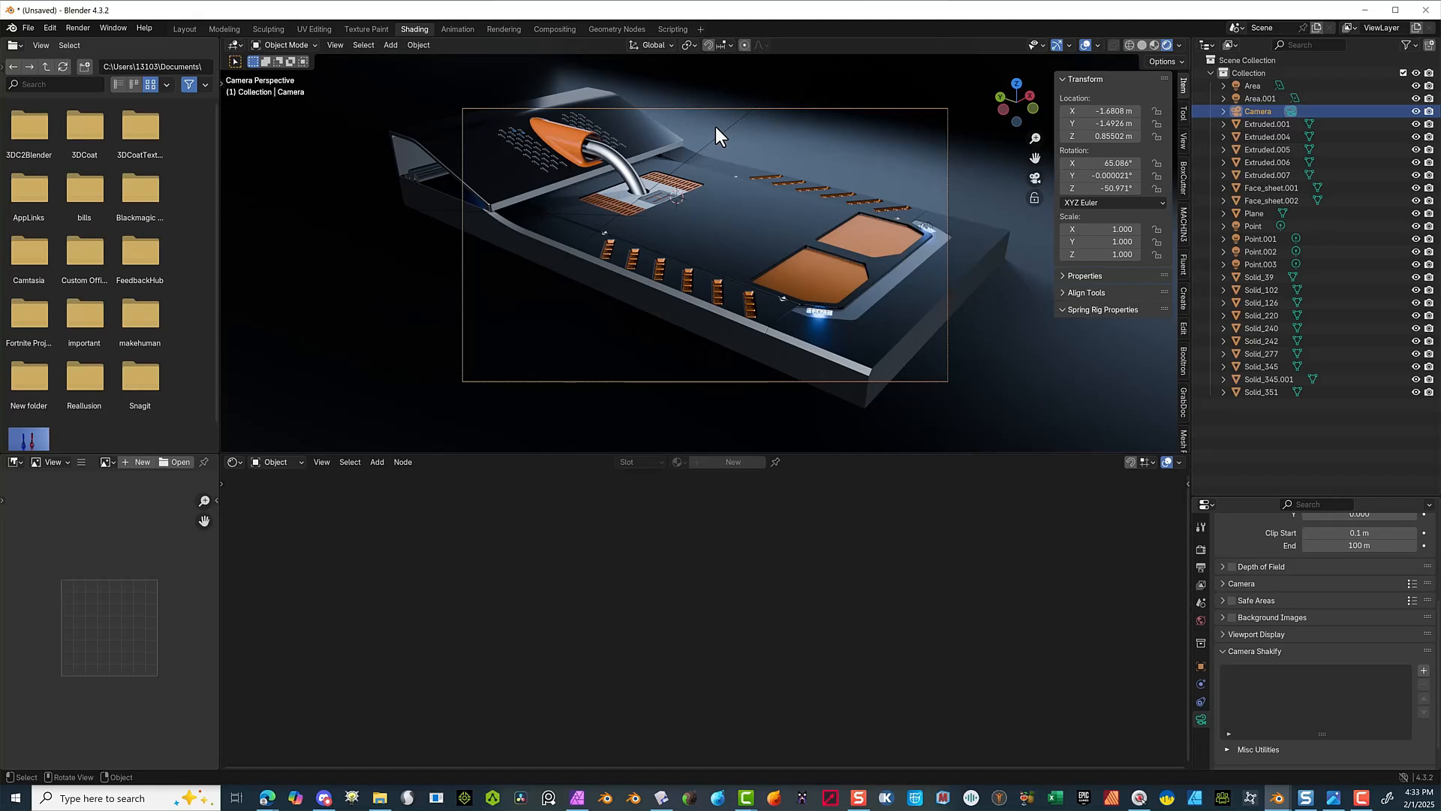
{"action": "key", "text": "g"}
{"action": "key", "text": "y"}
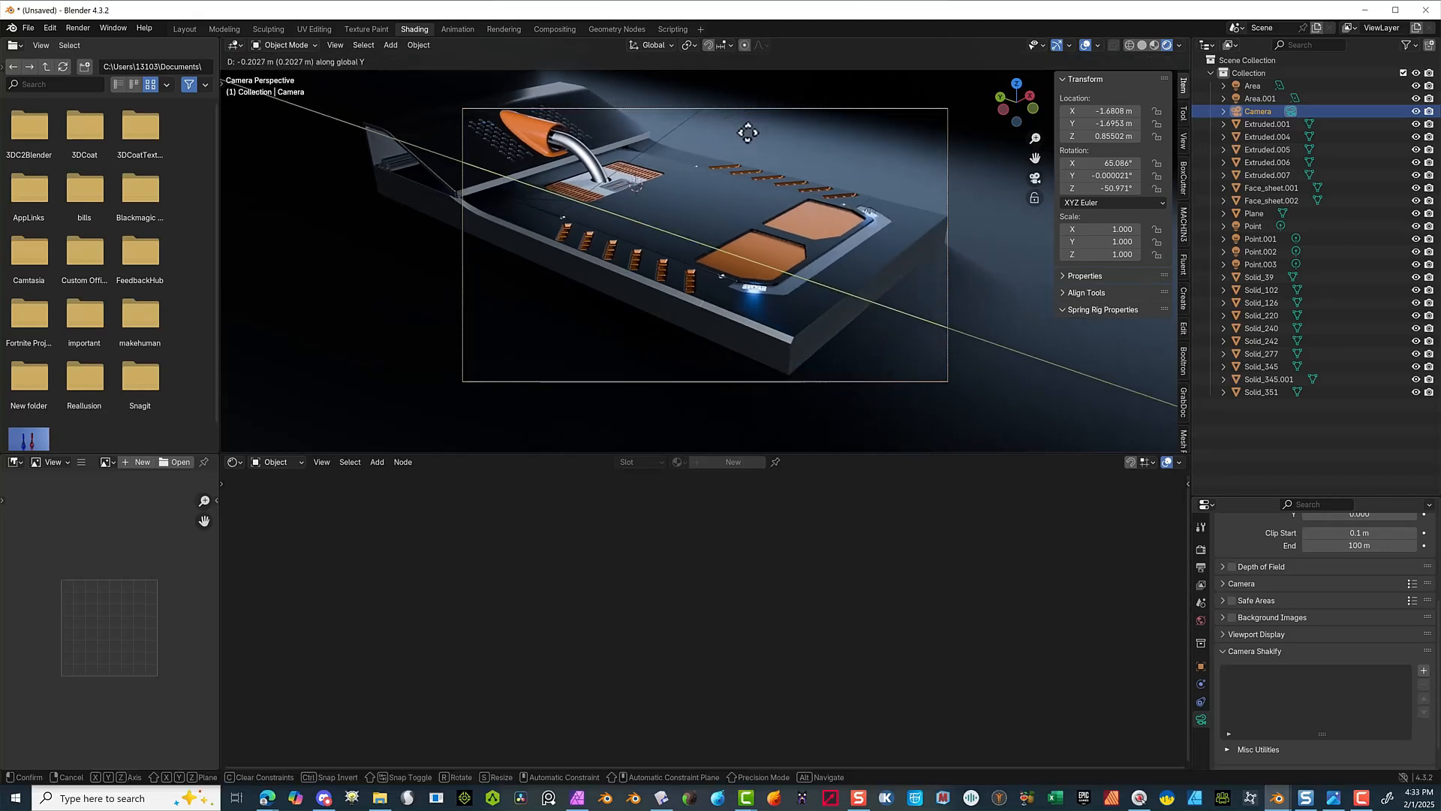
{"action": "left_click", "coordinate": [848, 168]}
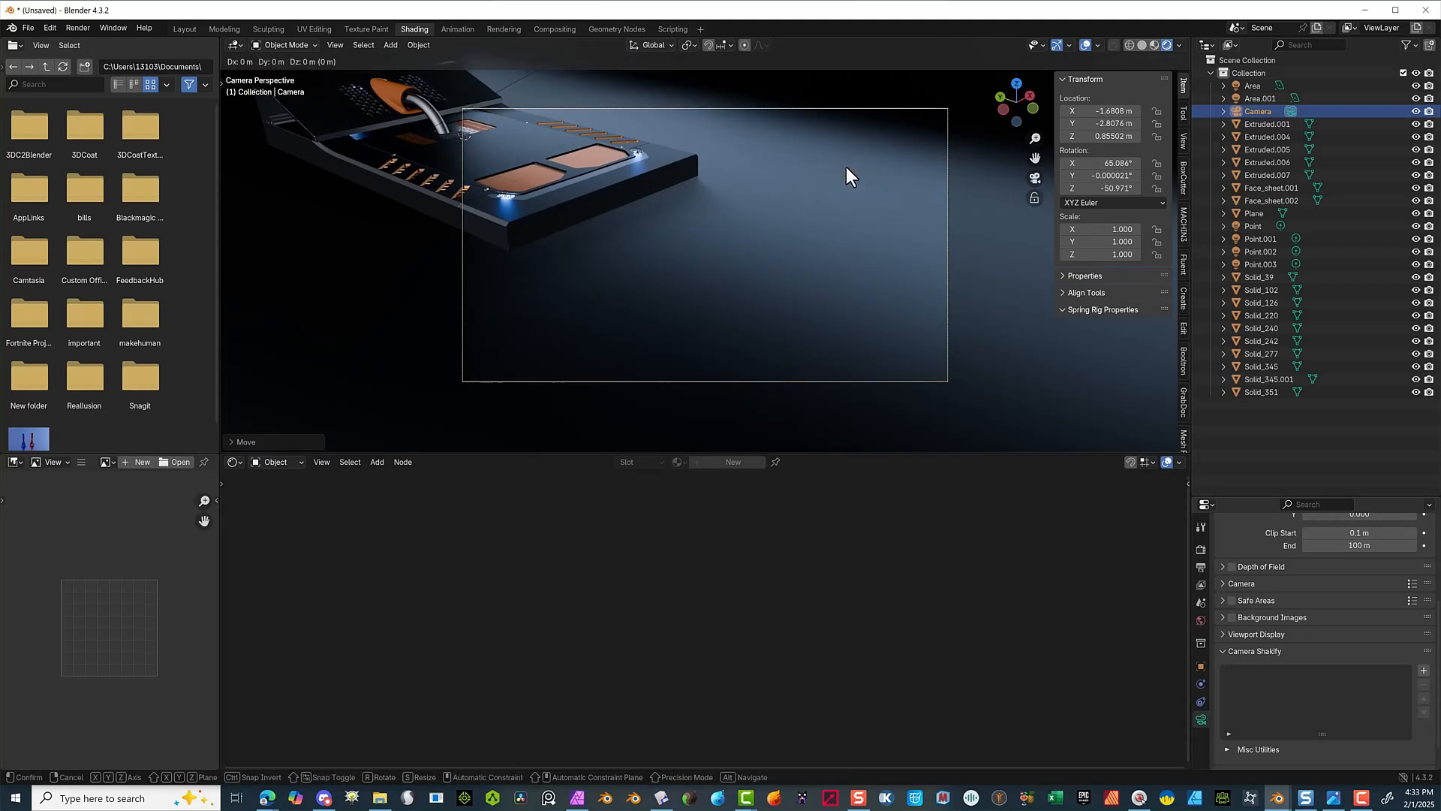
- Reposition the camera to about X -2.48 m, Y -1.98 m, Z 1.34 m so the whole model fits the frame
{"action": "key", "text": "g"}
{"action": "key", "text": "x"}
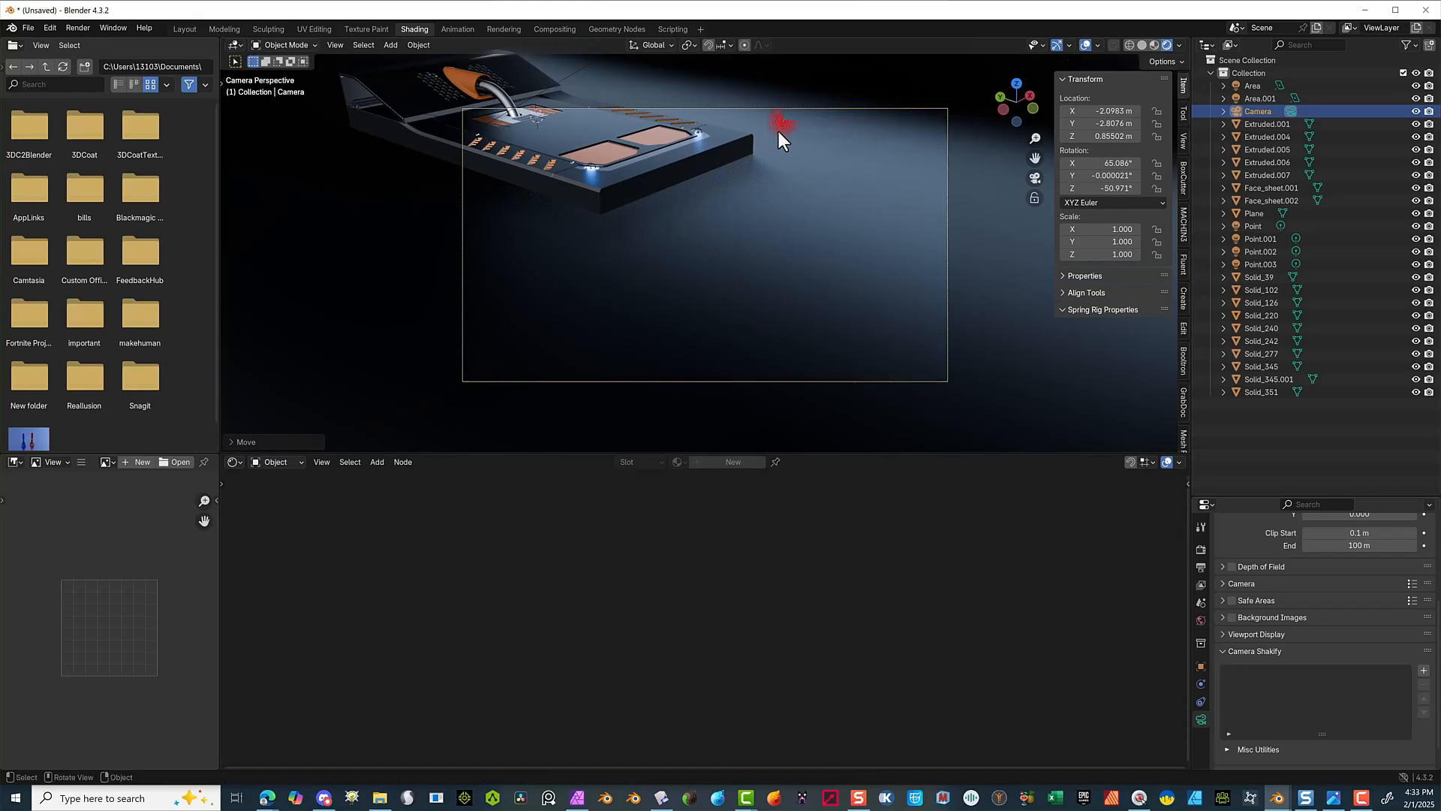
{"action": "key", "text": "g"}
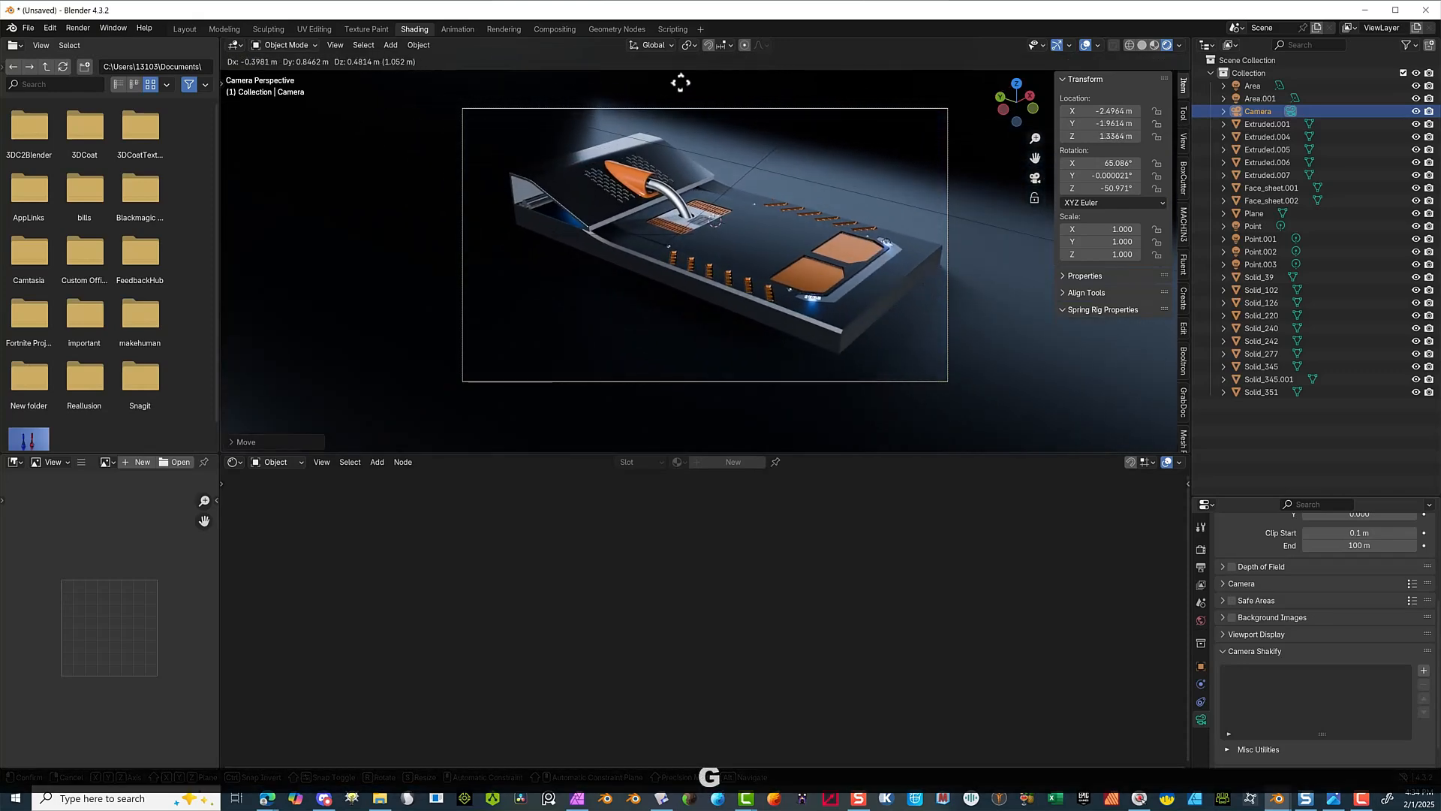
{"action": "left_click", "coordinate": [686, 81]}
- Examine the lit model up close, then from above in the Layout workspace, checking the orange panels, side vents and lit slots
{"action": "scroll", "coordinate": [755, 109], "scroll_direction": "up", "scroll_amount": 4}
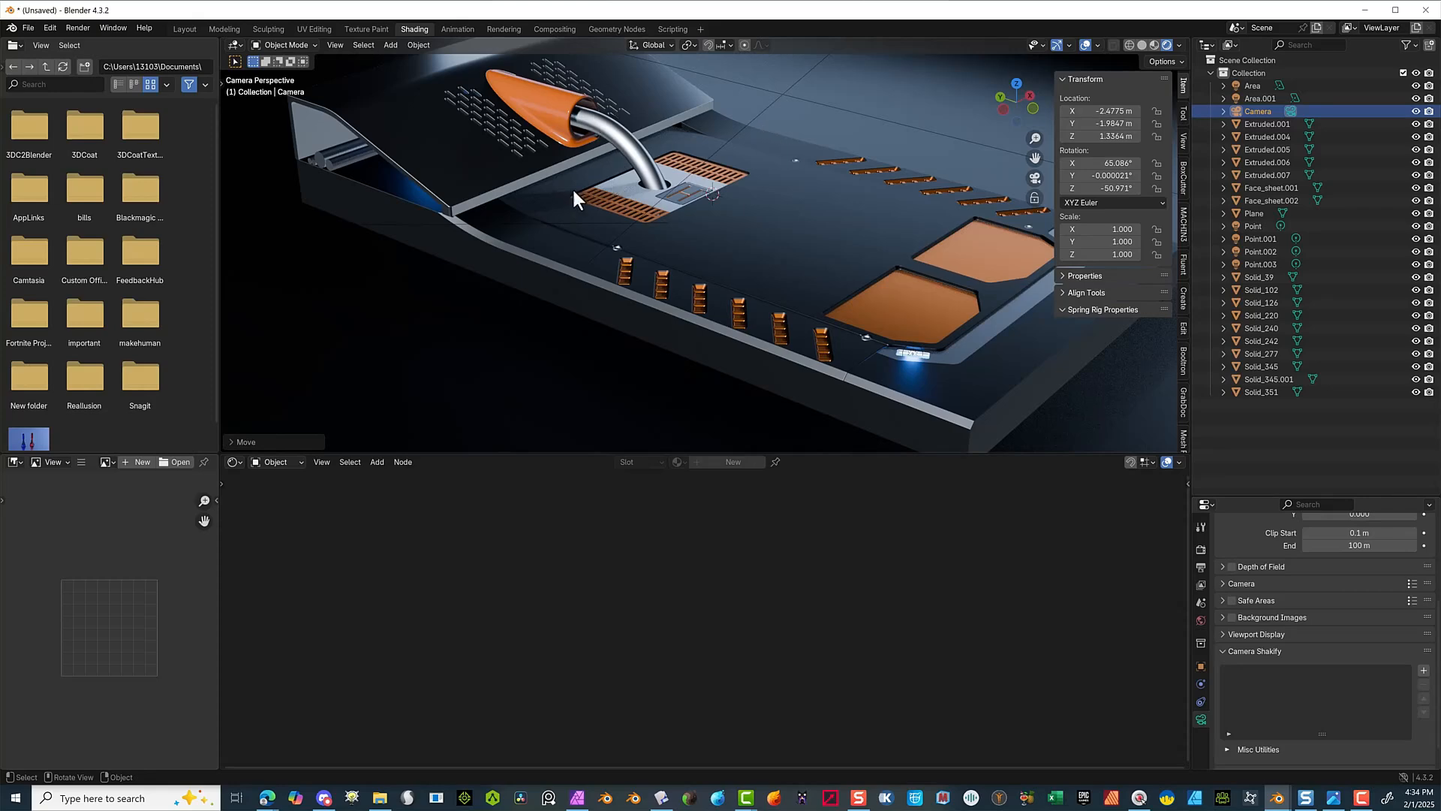
{"action": "scroll", "coordinate": [716, 244], "scroll_direction": "down", "scroll_amount": 4}
{"action": "middle_click_drag", "start_coordinate": [716, 243], "coordinate": [739, 170]}
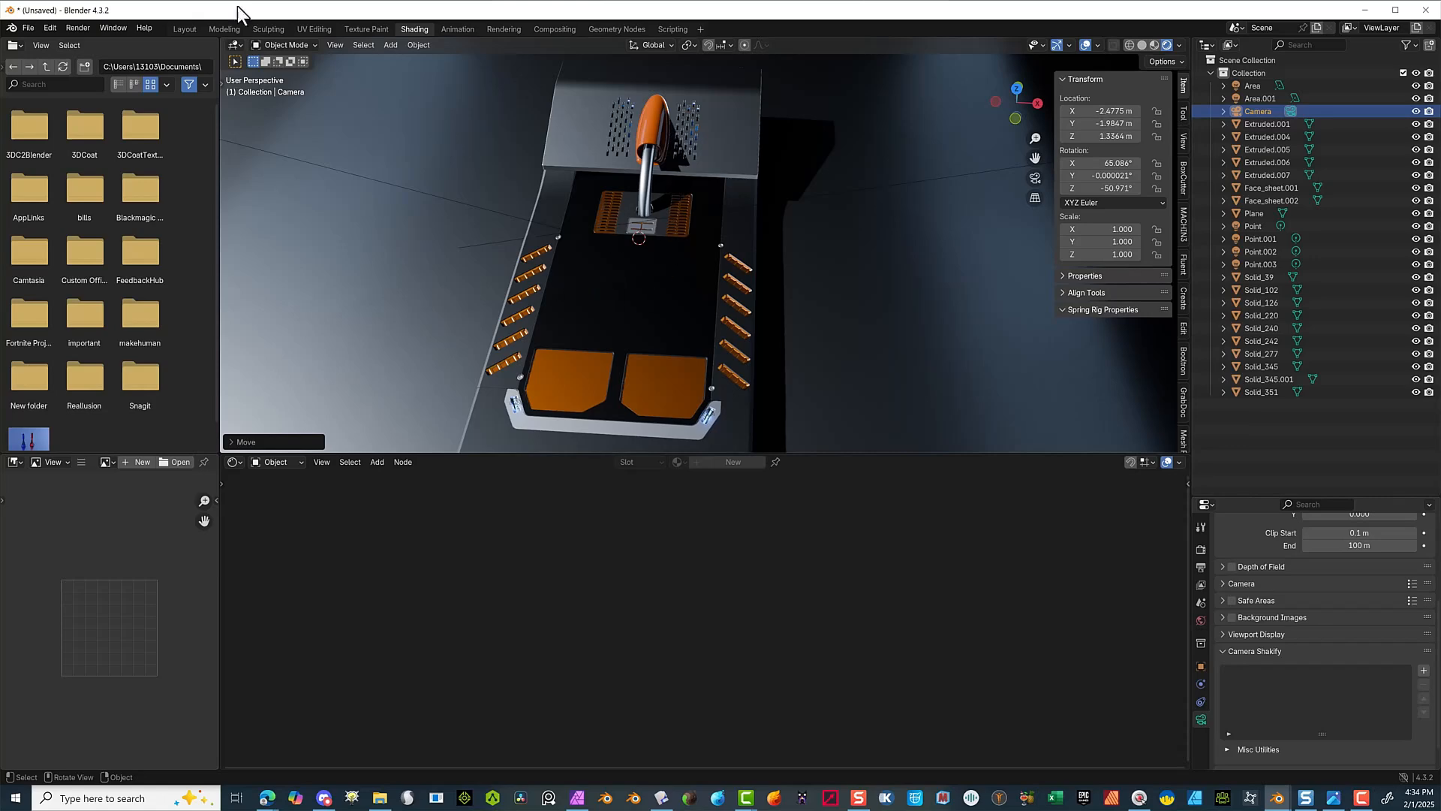
{"action": "left_click", "coordinate": [184, 28]}
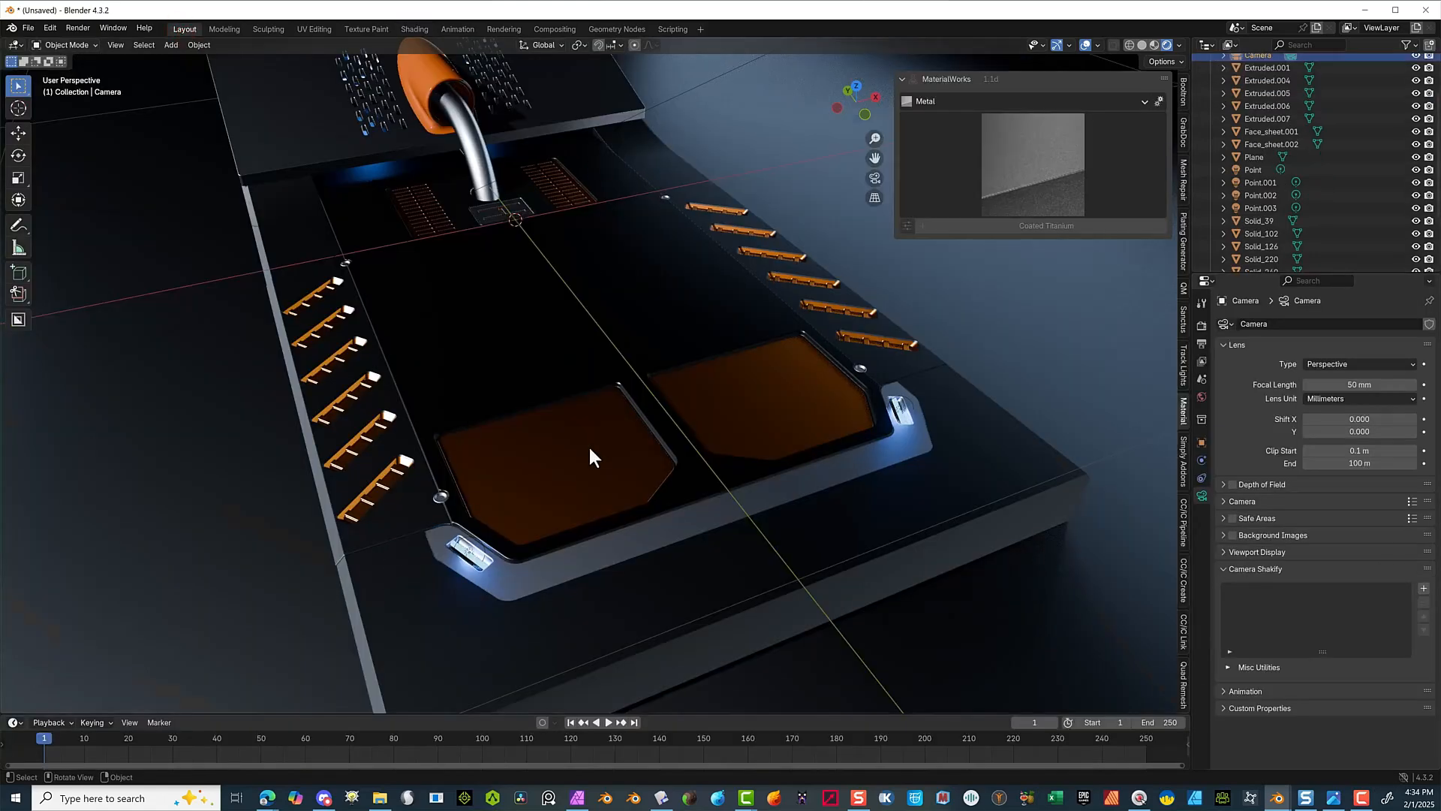
{"action": "middle_click_drag", "start_coordinate": [589, 448], "coordinate": [541, 488]}
{"action": "left_click_drag", "start_coordinate": [875, 157], "coordinate": [960, 49]}
{"action": "scroll", "coordinate": [709, 317], "scroll_direction": "up", "scroll_amount": 2}
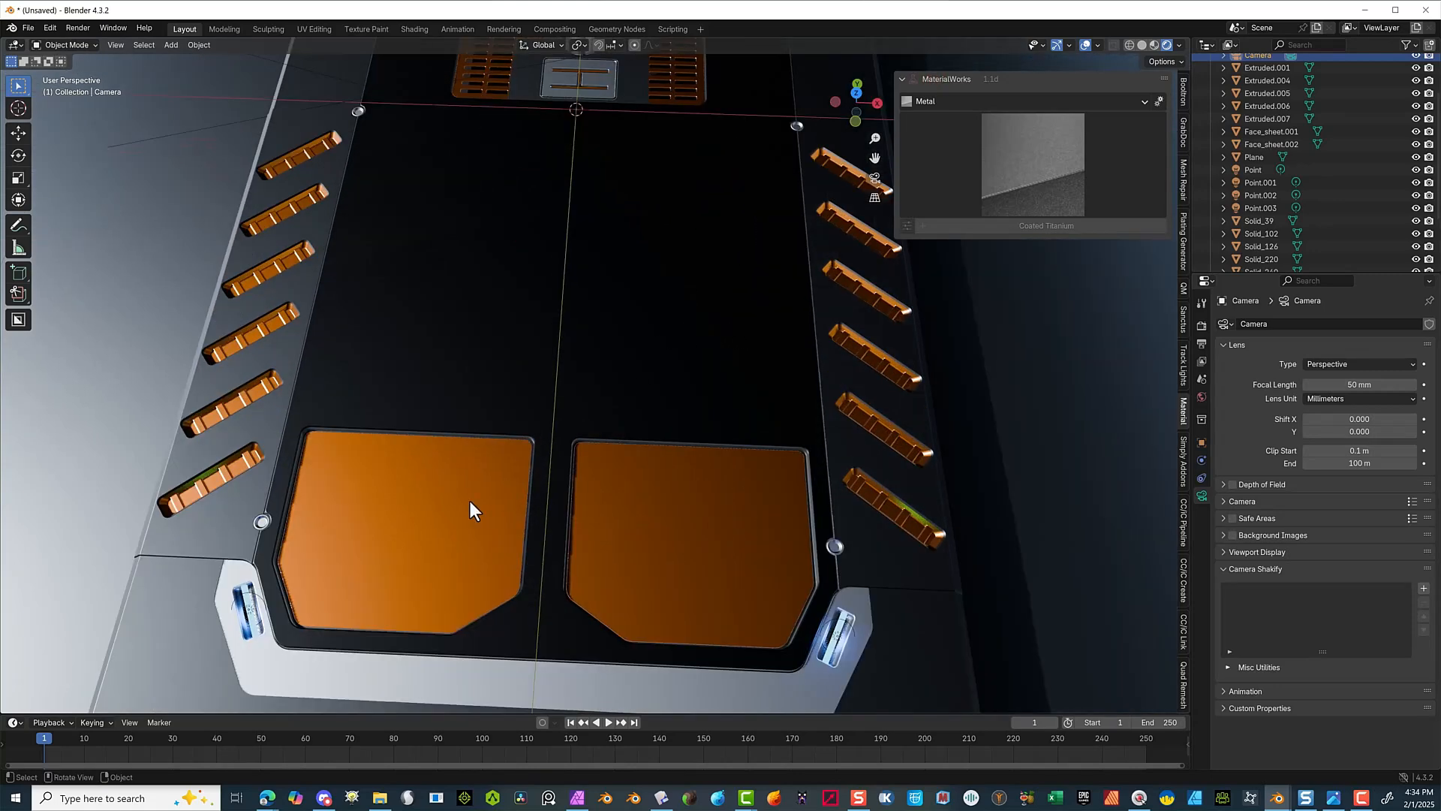
{"action": "middle_click_drag", "start_coordinate": [299, 380], "coordinate": [245, 331]}
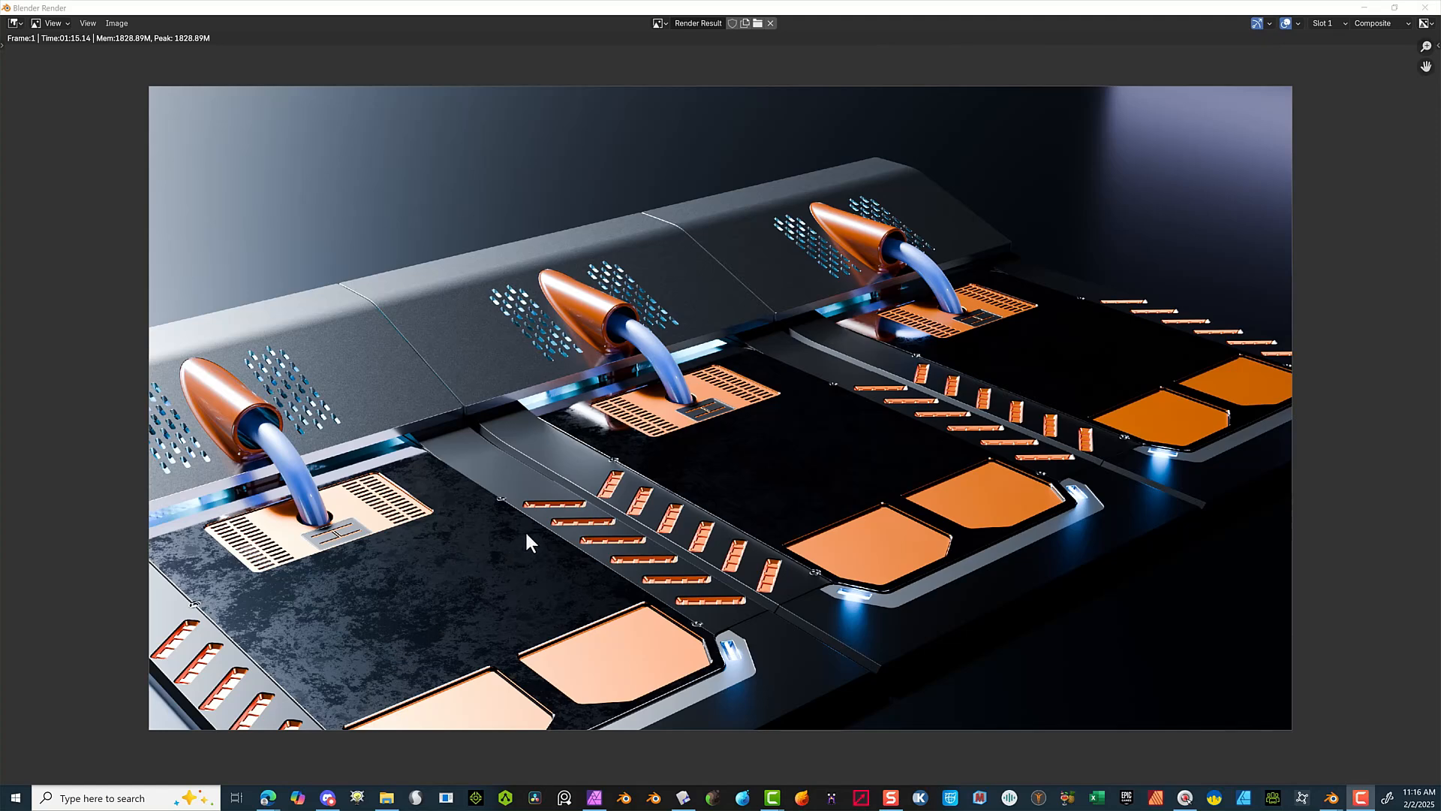
- Examine the finished render of the dark-metal and orange model at two zoom levels, then close the render window
{"action": "scroll", "coordinate": [830, 448], "scroll_direction": "down", "scroll_amount": 1}
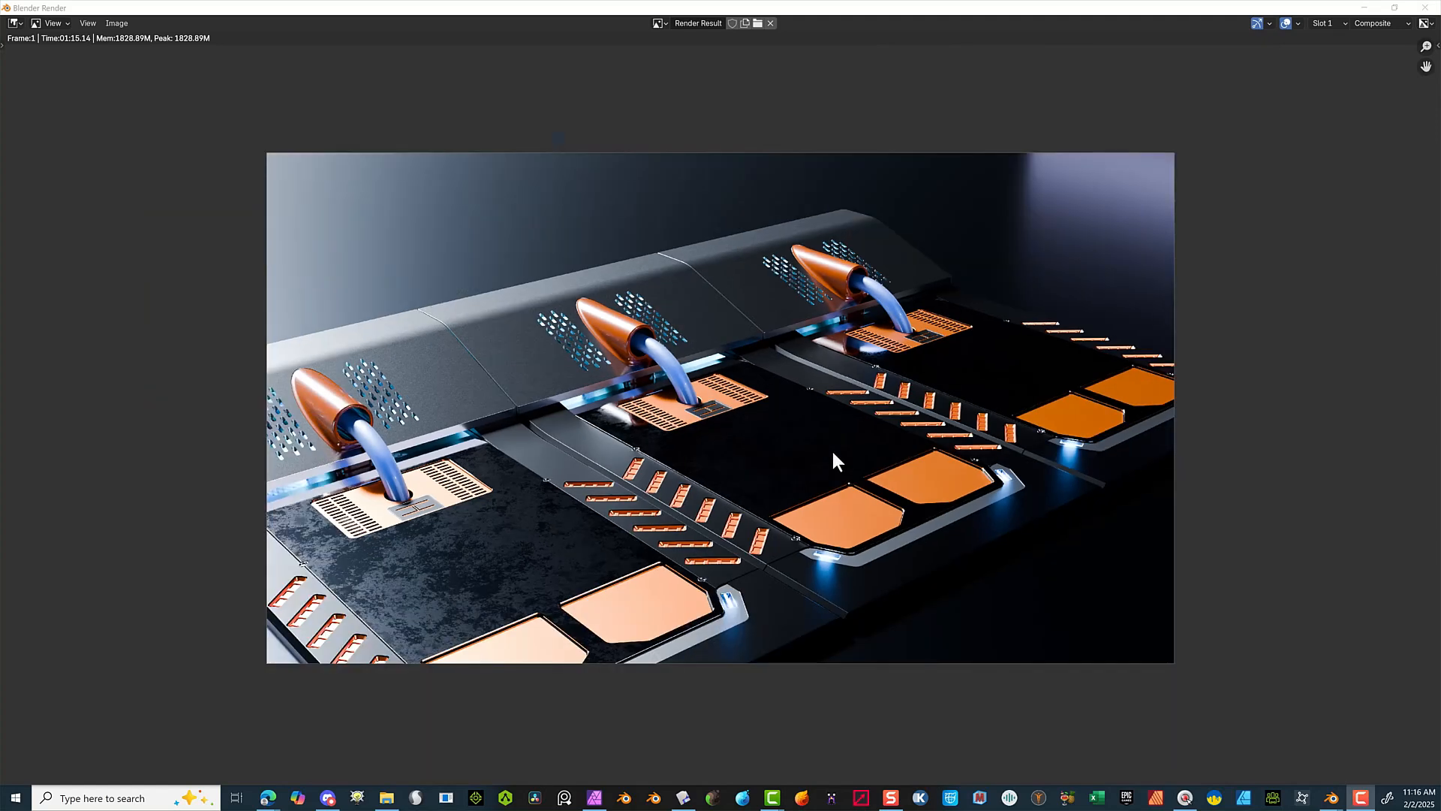
{"action": "scroll", "coordinate": [828, 451], "scroll_direction": "up", "scroll_amount": 1}
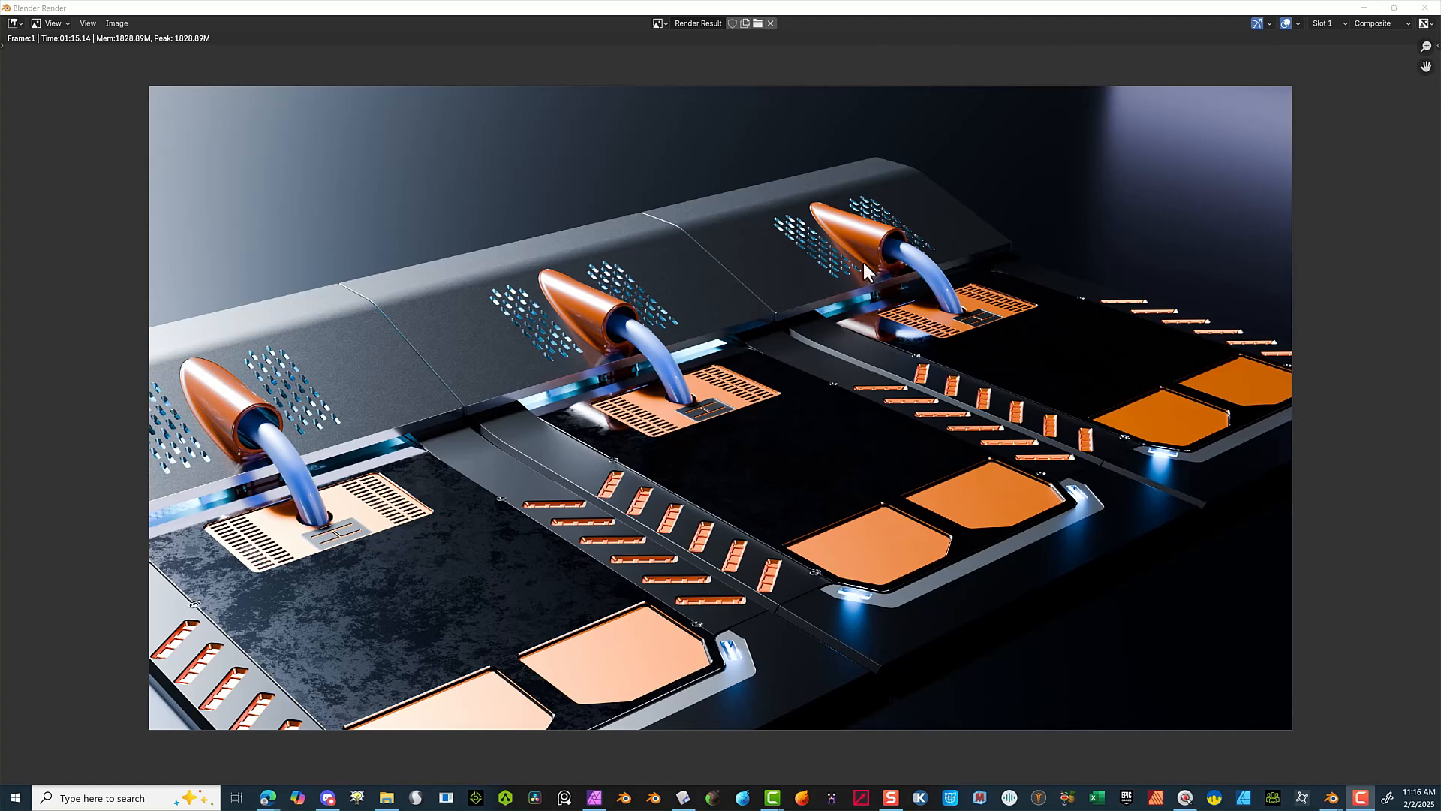
{"action": "scroll", "coordinate": [946, 363], "scroll_direction": "down", "scroll_amount": 1}
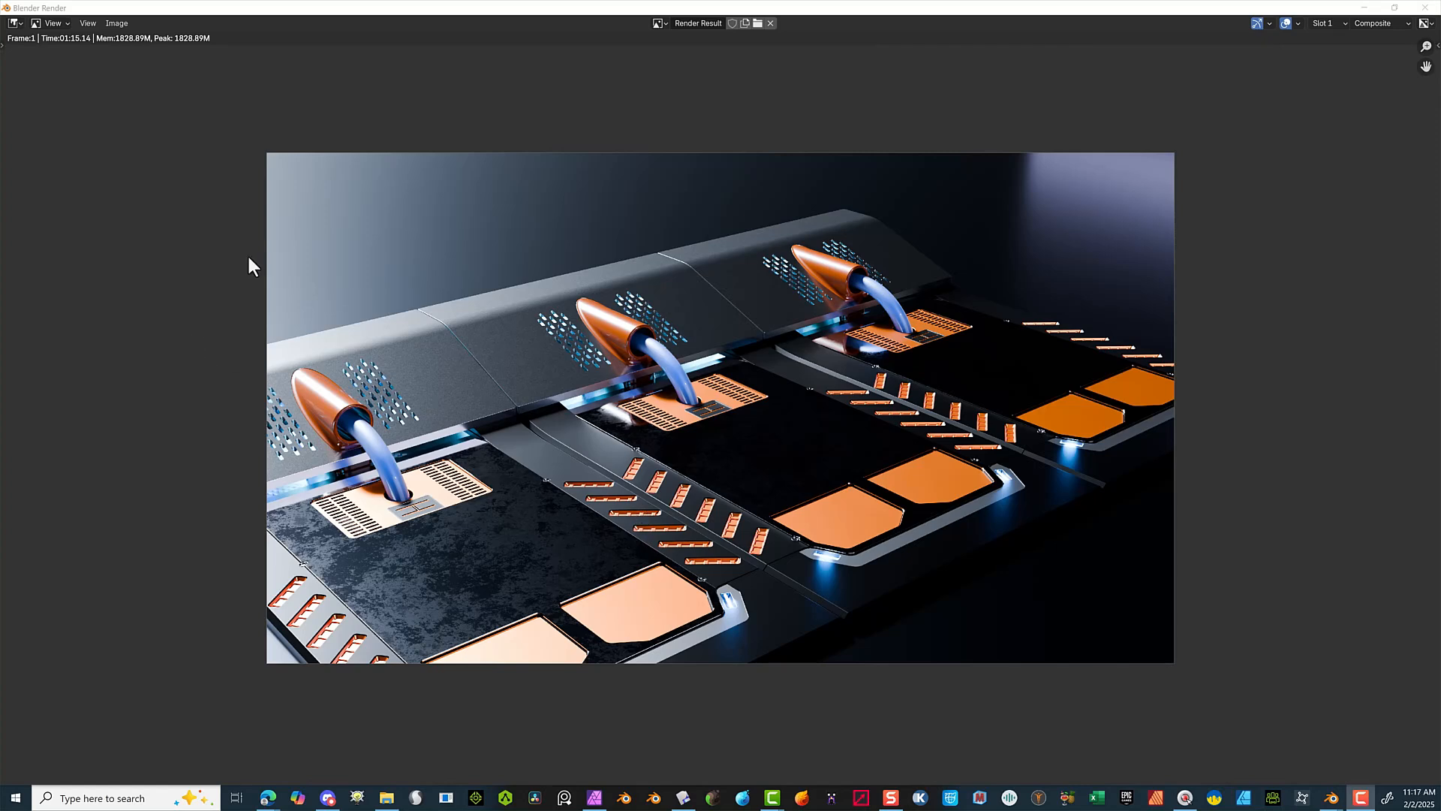
{"action": "left_click", "coordinate": [1425, 7]}
- Delete the duplicate modules on both sides of the center module
{"action": "middle_click_drag", "start_coordinate": [661, 280], "coordinate": [552, 404]}
{"action": "scroll", "coordinate": [551, 404], "scroll_direction": "up", "scroll_amount": 5}
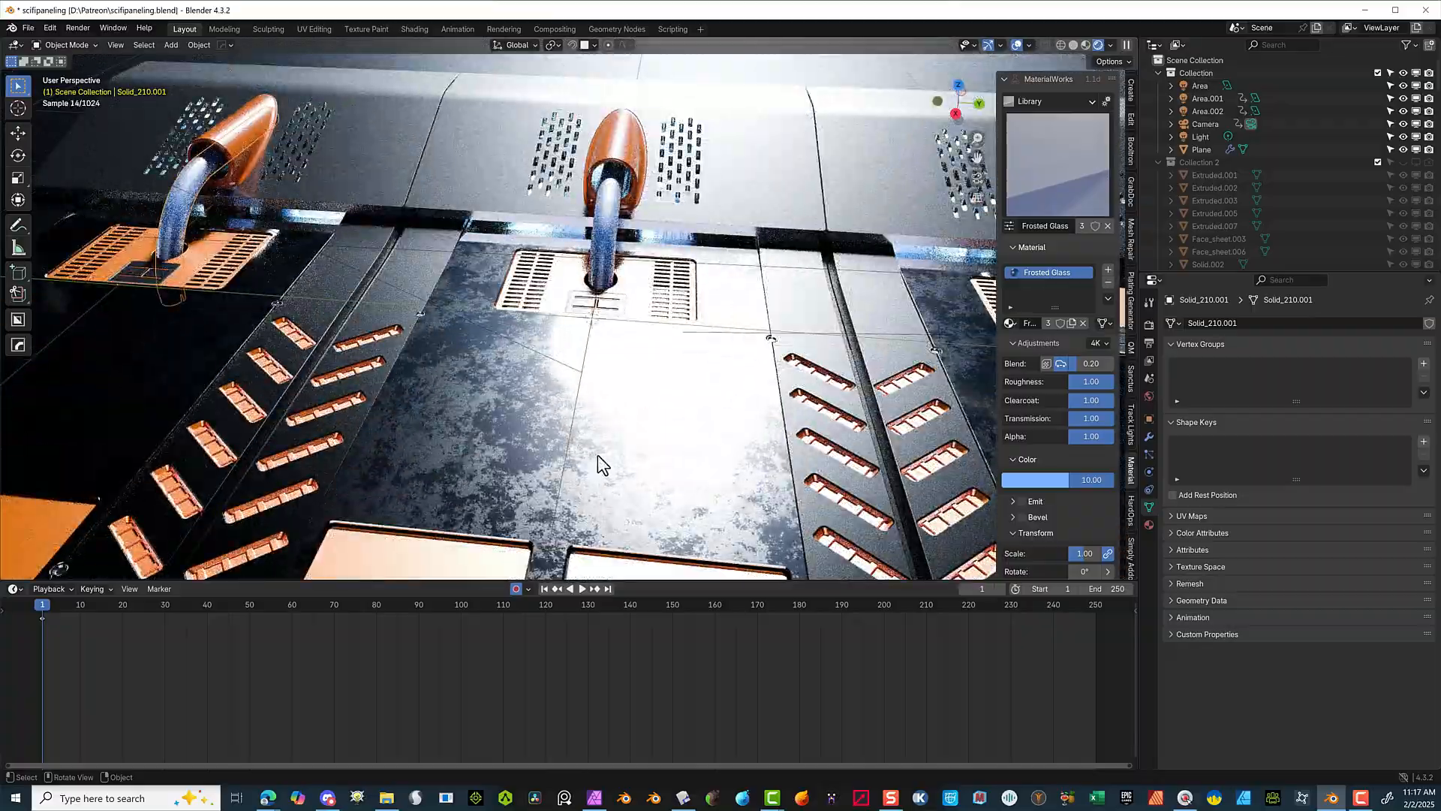
{"action": "key", "text": "Delete"}
{"action": "scroll", "coordinate": [438, 257], "scroll_direction": "down", "scroll_amount": 5}
{"action": "scroll", "coordinate": [583, 335], "scroll_direction": "up", "scroll_amount": 3}
{"action": "scroll", "coordinate": [585, 336], "scroll_direction": "up", "scroll_amount": 4}
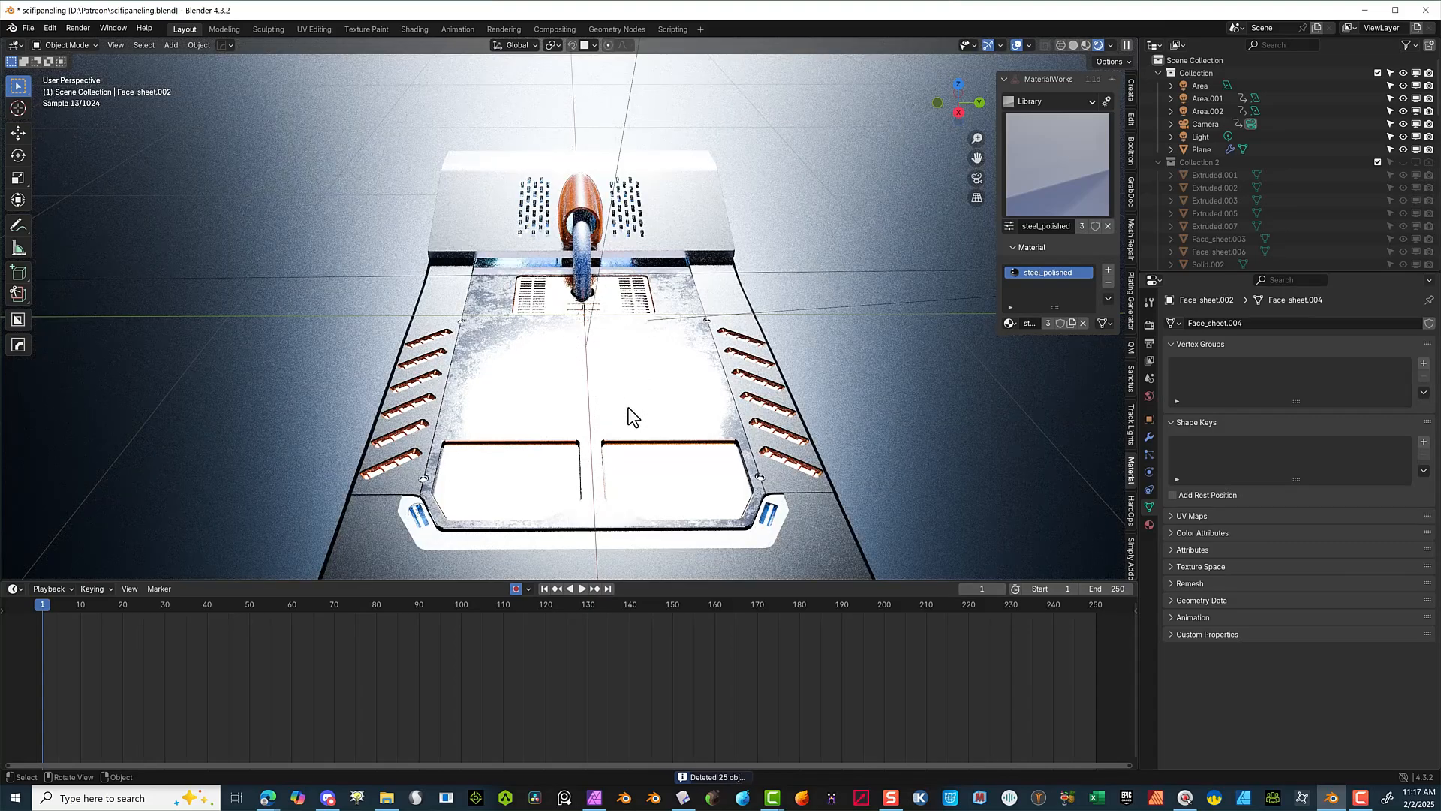
- Isolate the two orange front panels by selecting both, inverting the selection and hiding everything else
{"action": "middle_click_drag", "start_coordinate": [626, 430], "coordinate": [611, 458]}
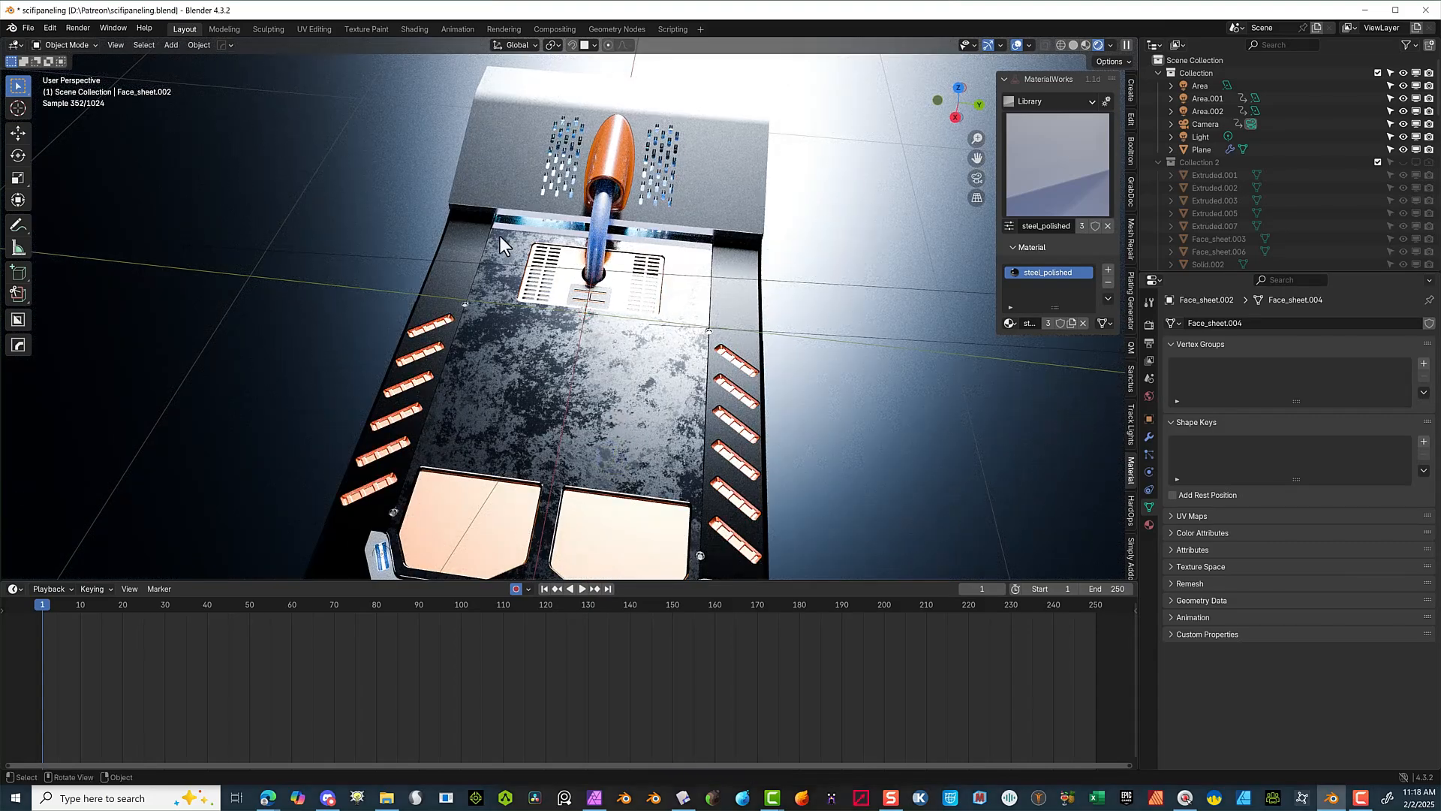
{"action": "middle_click_drag", "start_coordinate": [500, 236], "coordinate": [505, 277]}
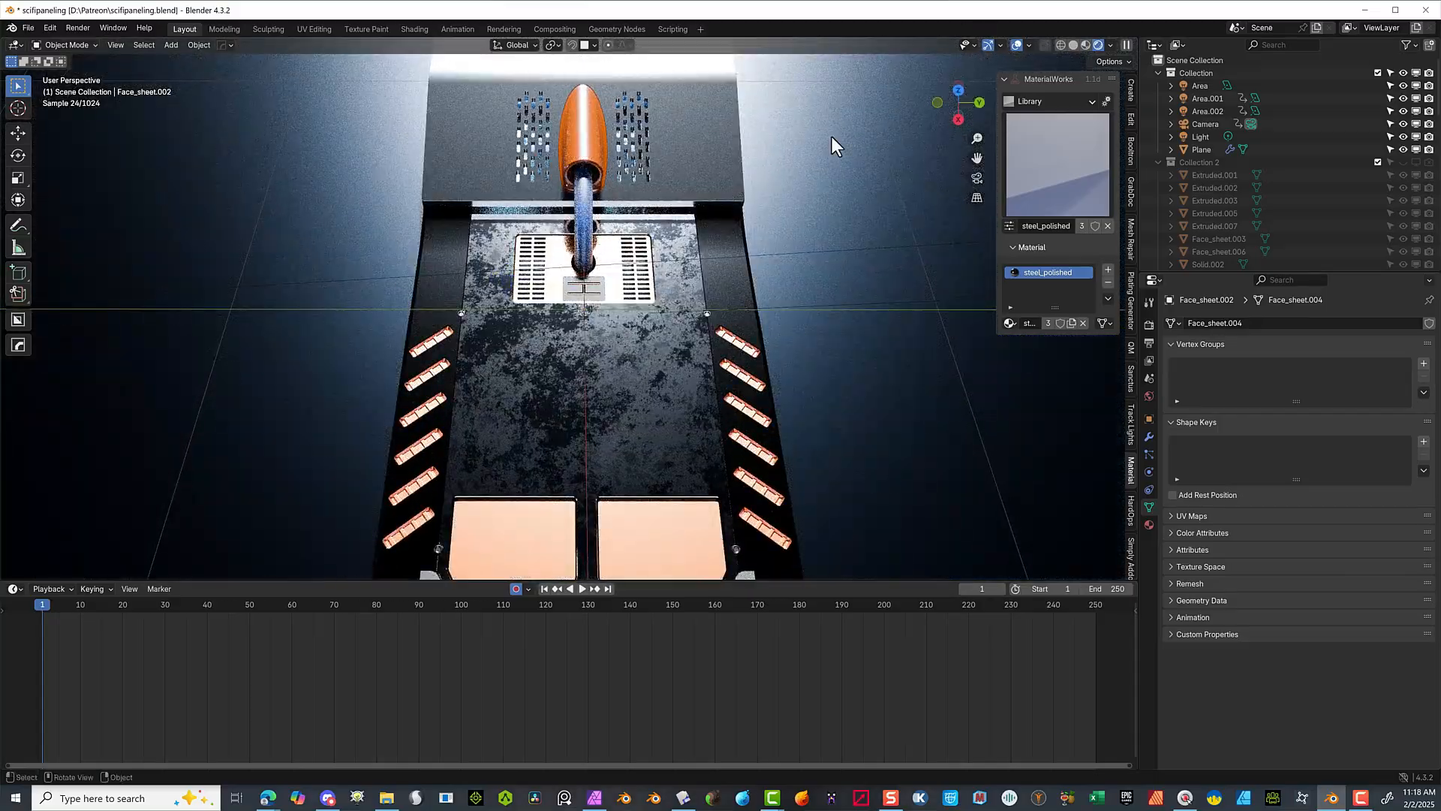
{"action": "left_click_drag", "start_coordinate": [974, 157], "coordinate": [962, 51]}
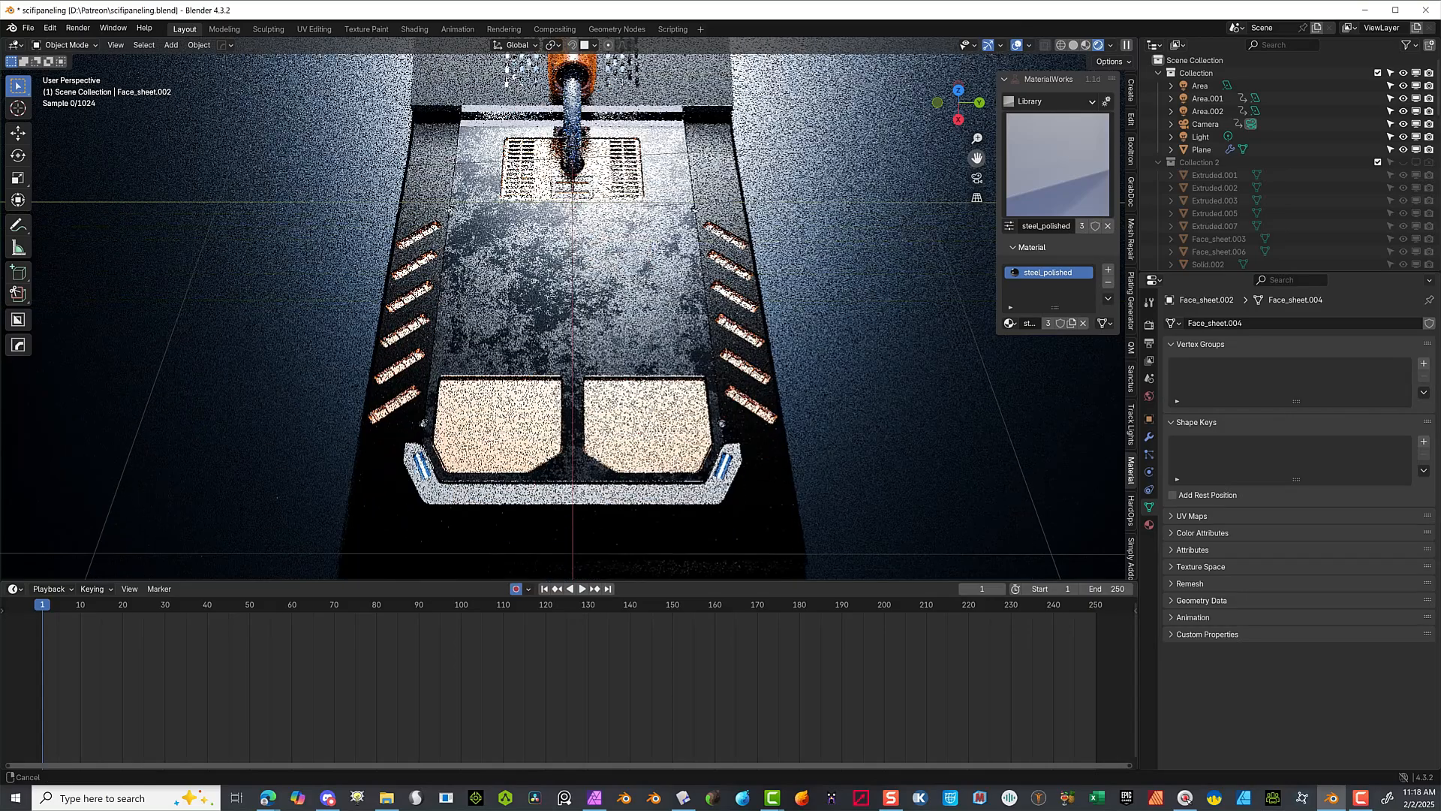
{"action": "scroll", "coordinate": [628, 381], "scroll_direction": "up", "scroll_amount": 4}
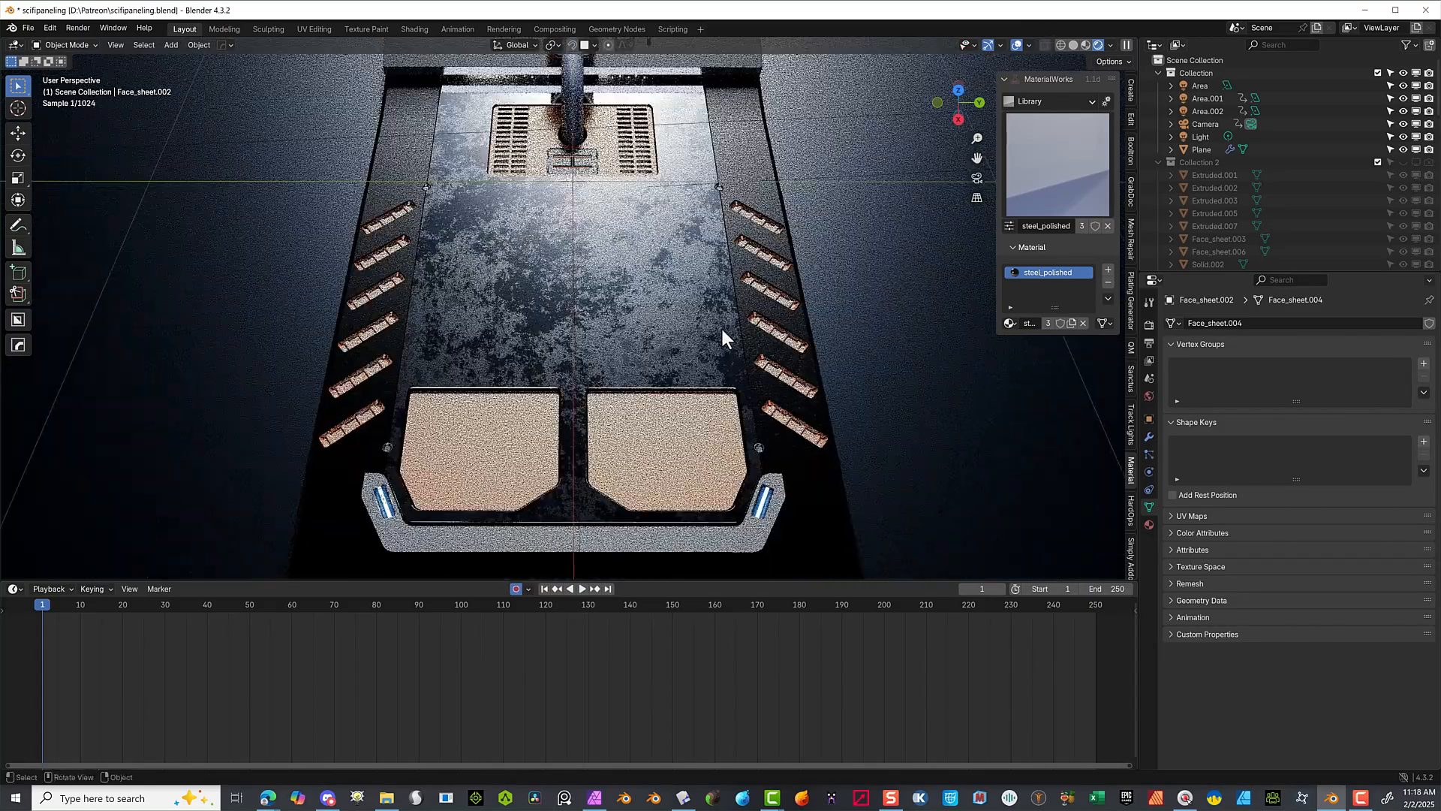
{"action": "left_click", "coordinate": [145, 288]}
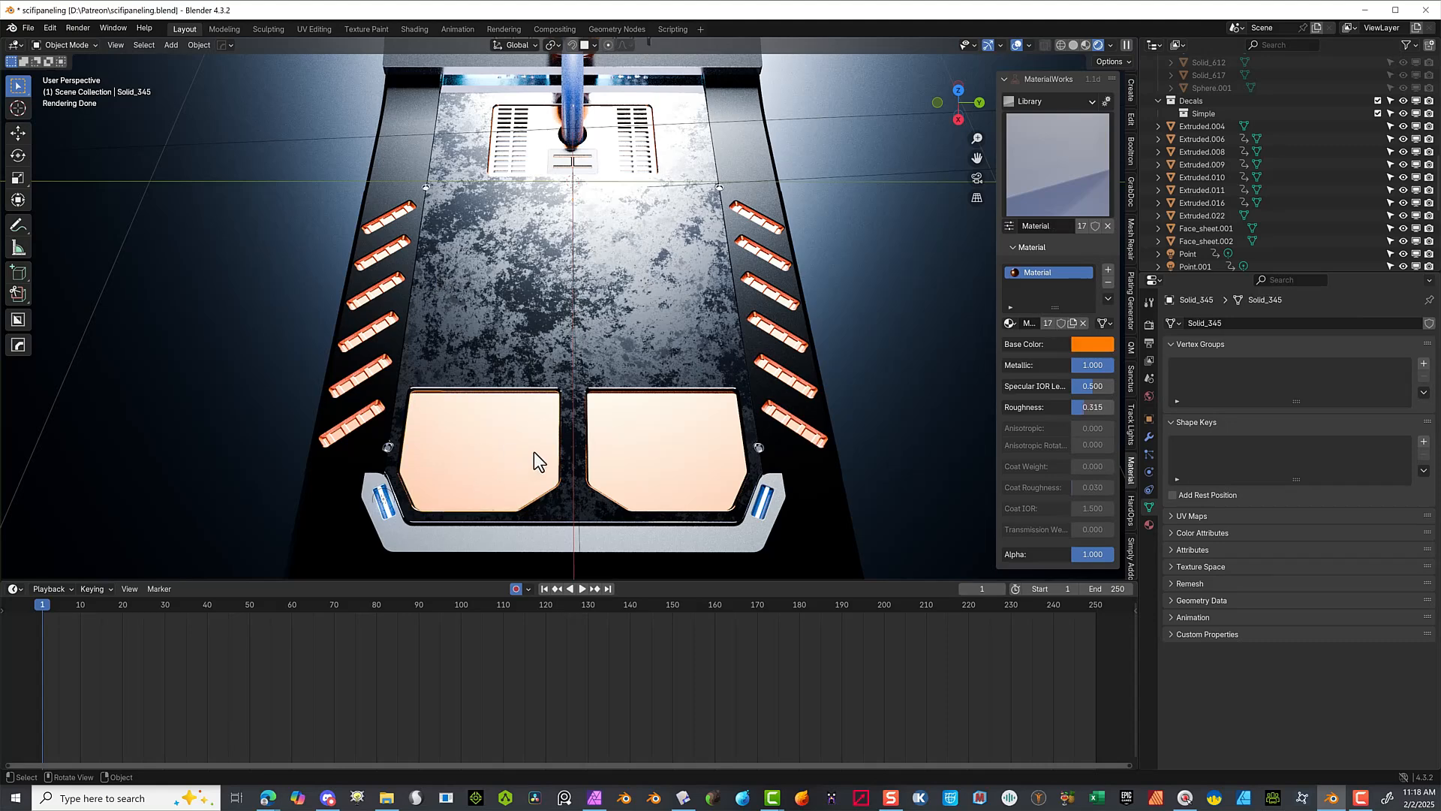
{"action": "left_click", "coordinate": [661, 446], "text": "shift"}
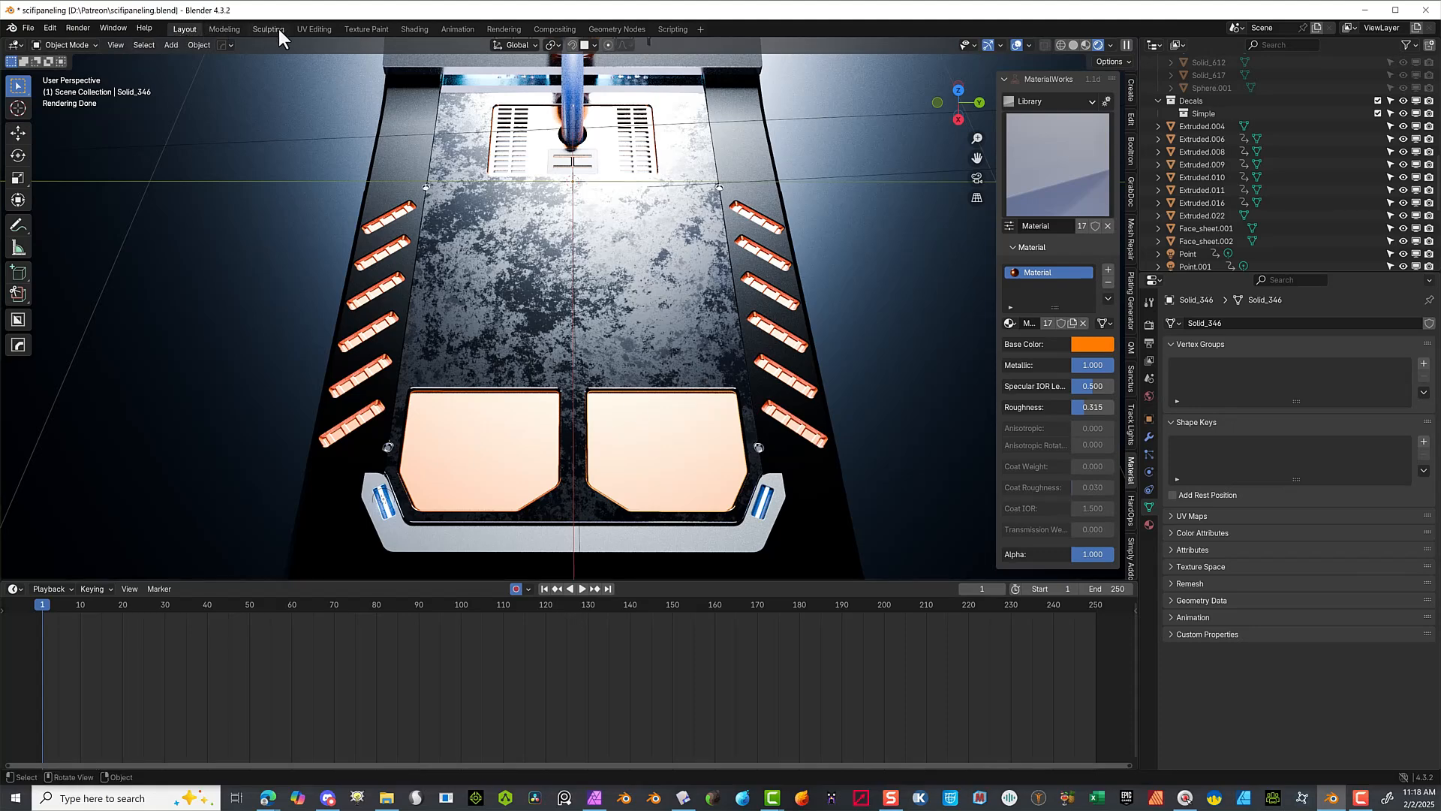
{"action": "left_click", "coordinate": [138, 46]}
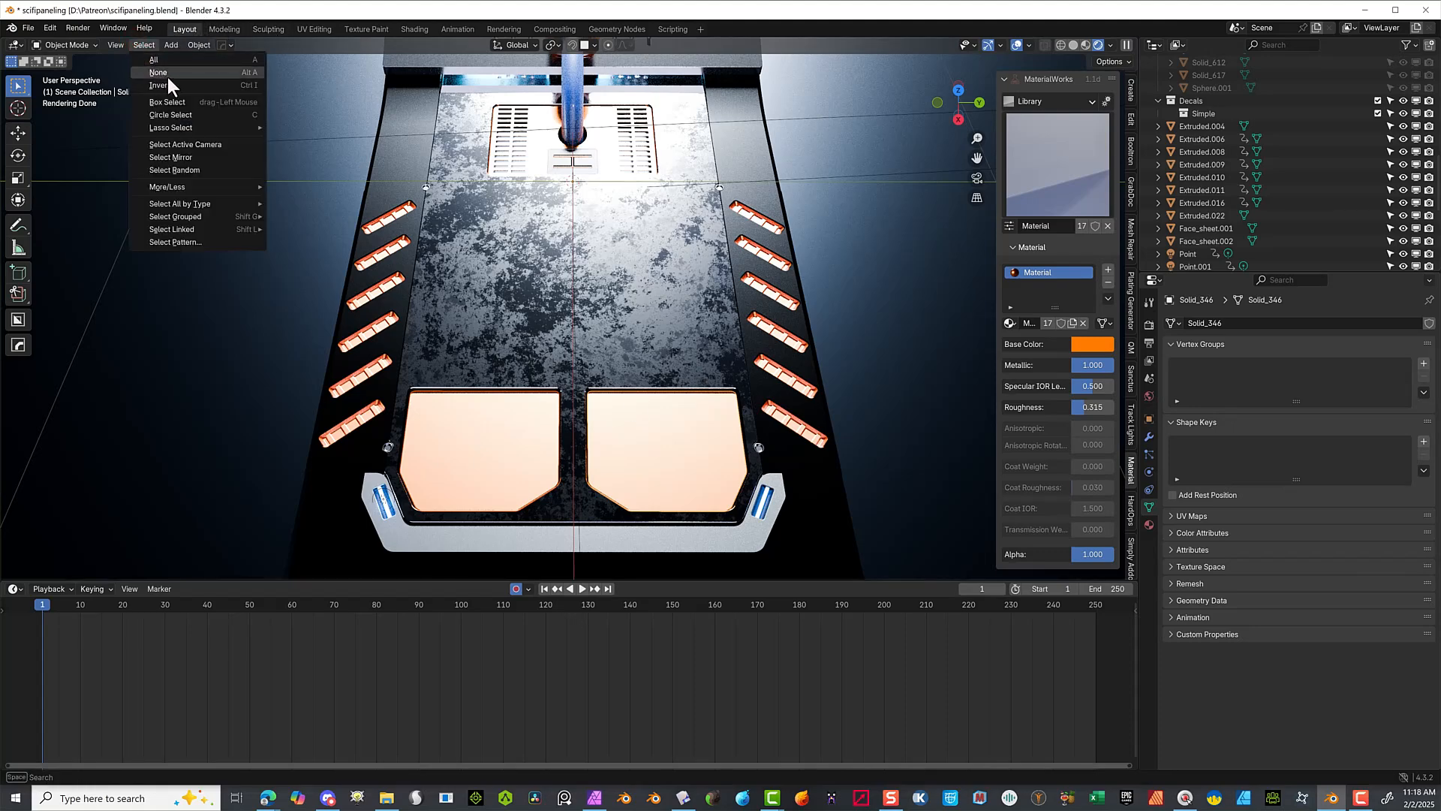
{"action": "left_click", "coordinate": [180, 85]}
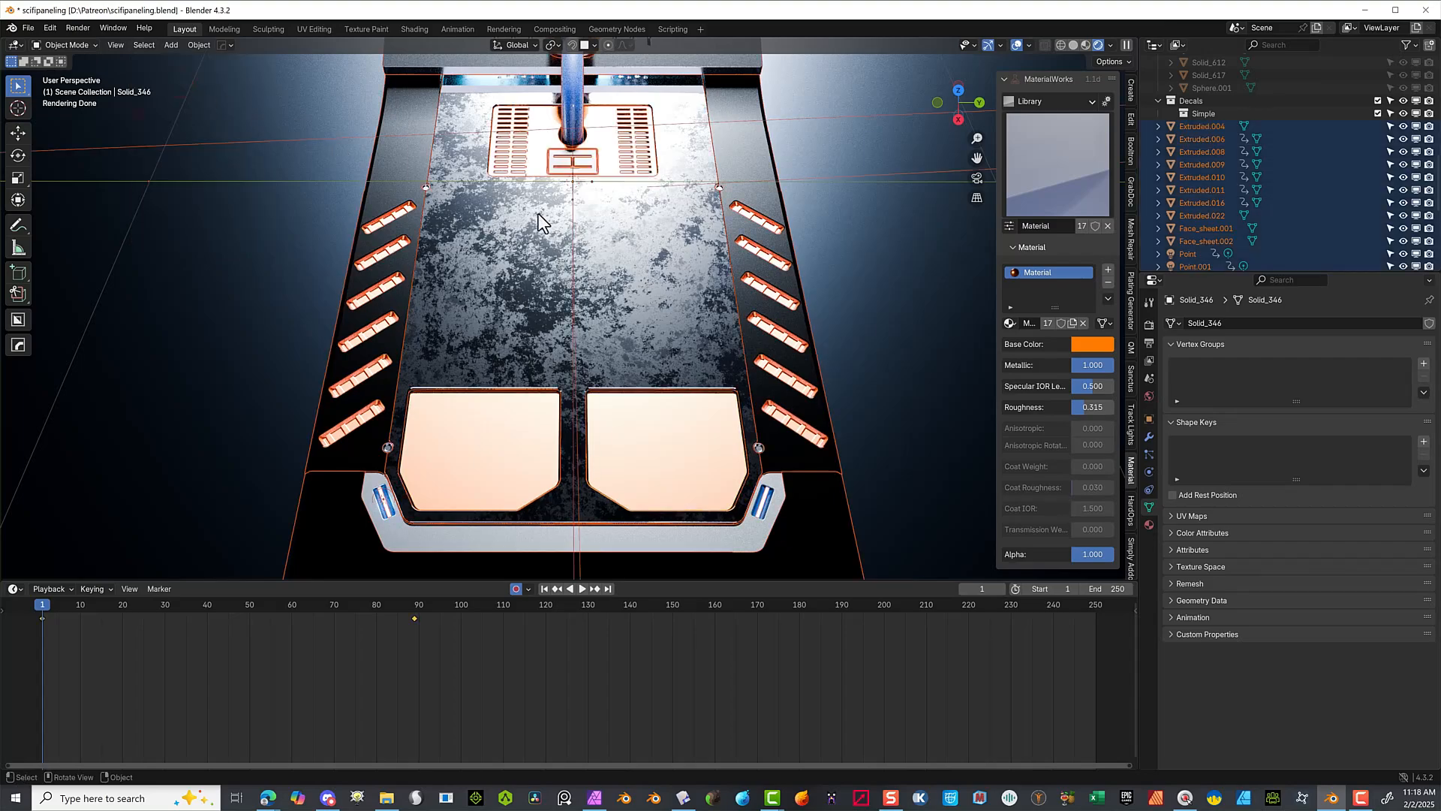
{"action": "key", "text": "h"}
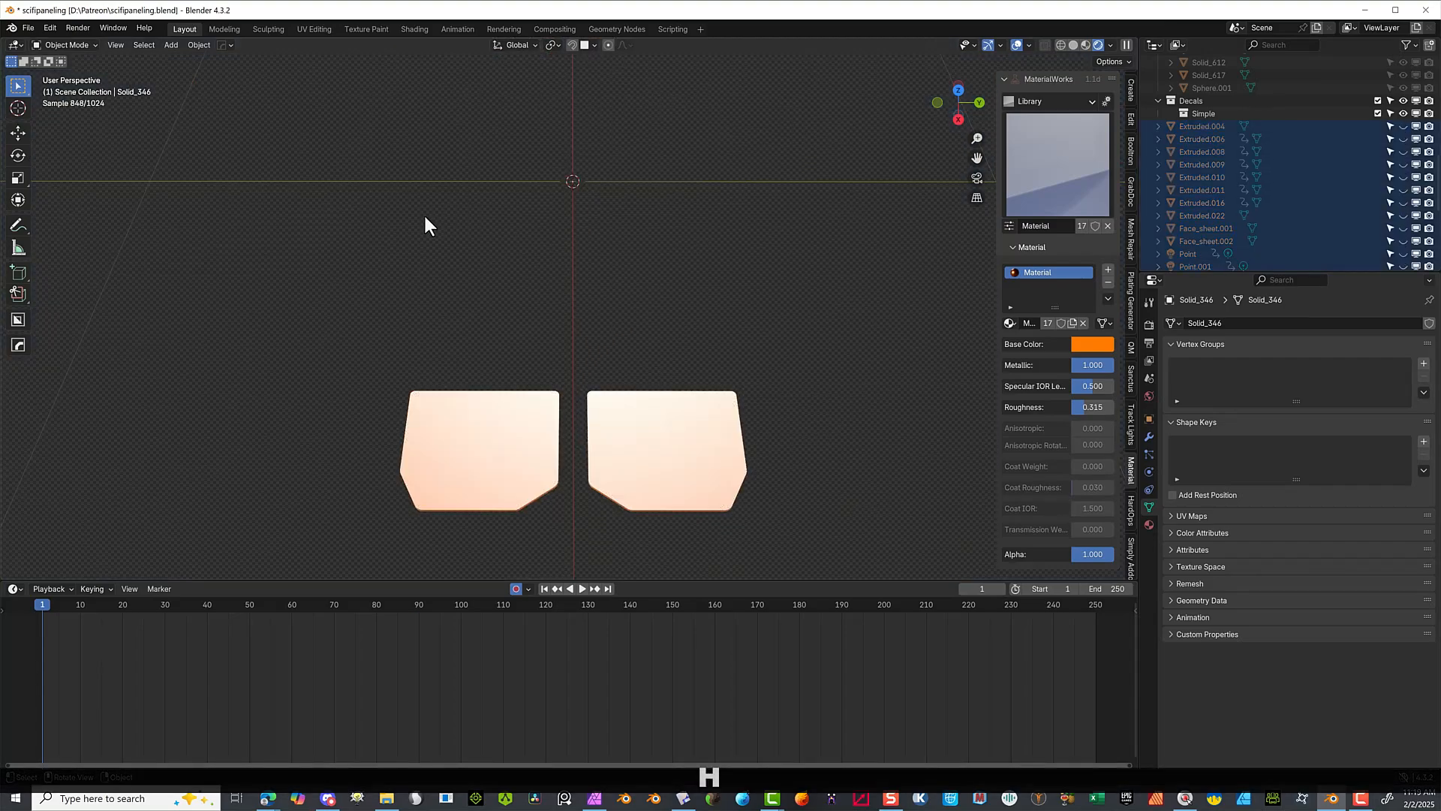
- View the two isolated orange panels in orthographic projection from above and from below, framing one panel close up
{"action": "scroll", "coordinate": [574, 401], "scroll_direction": "up", "scroll_amount": 5}
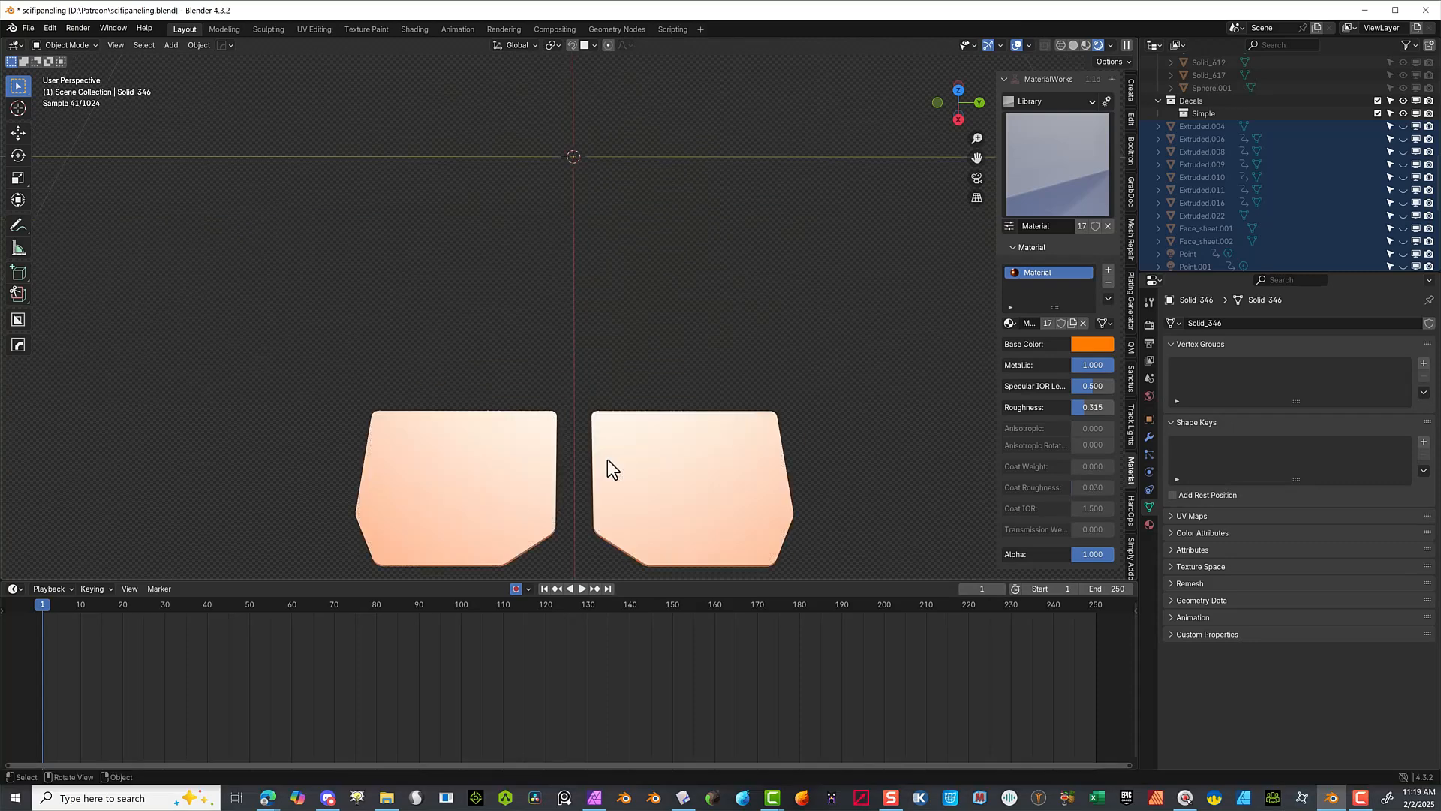
{"action": "left_click", "coordinate": [958, 92]}
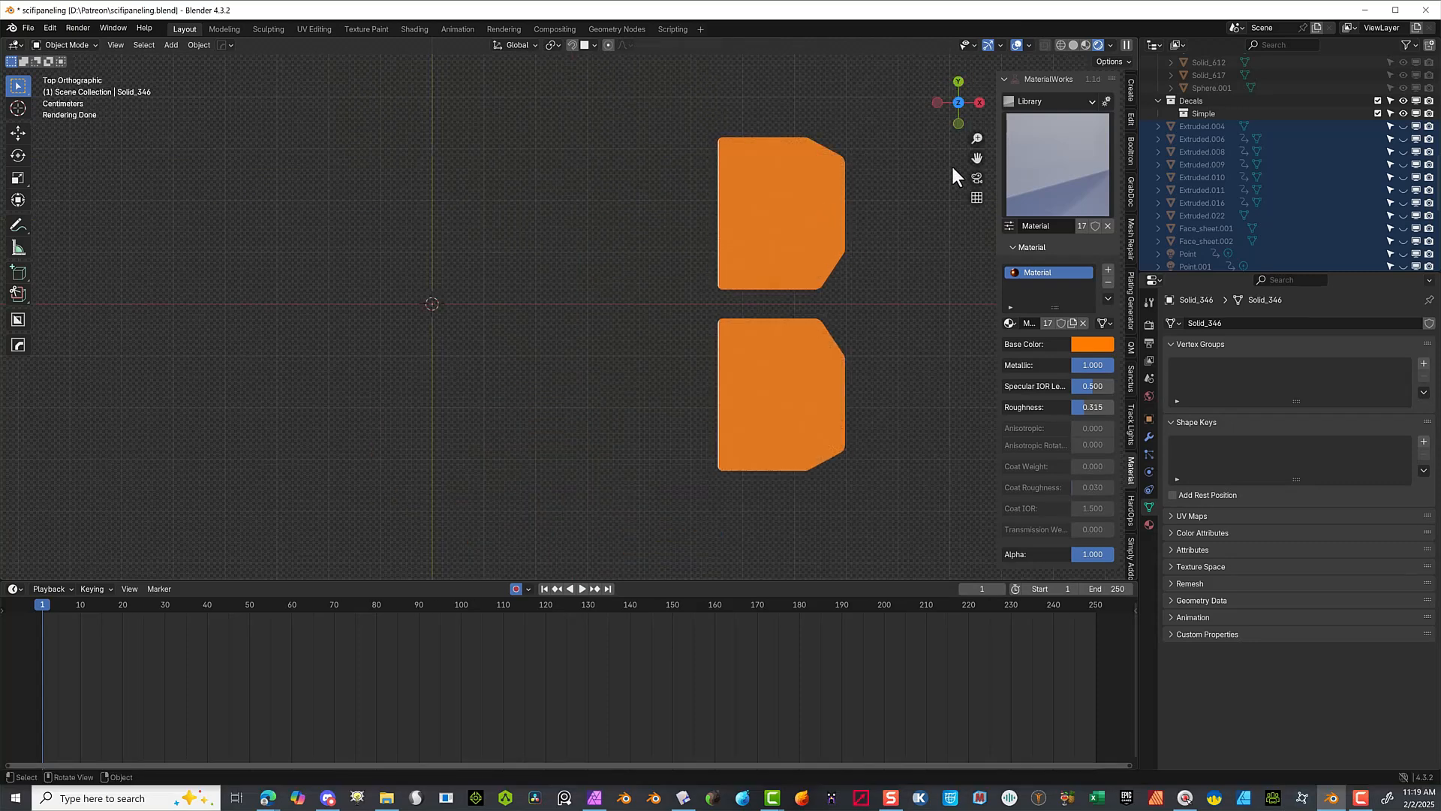
{"action": "left_click_drag", "start_coordinate": [976, 159], "coordinate": [688, 160]}
{"action": "scroll", "coordinate": [659, 258], "scroll_direction": "up", "scroll_amount": 4}
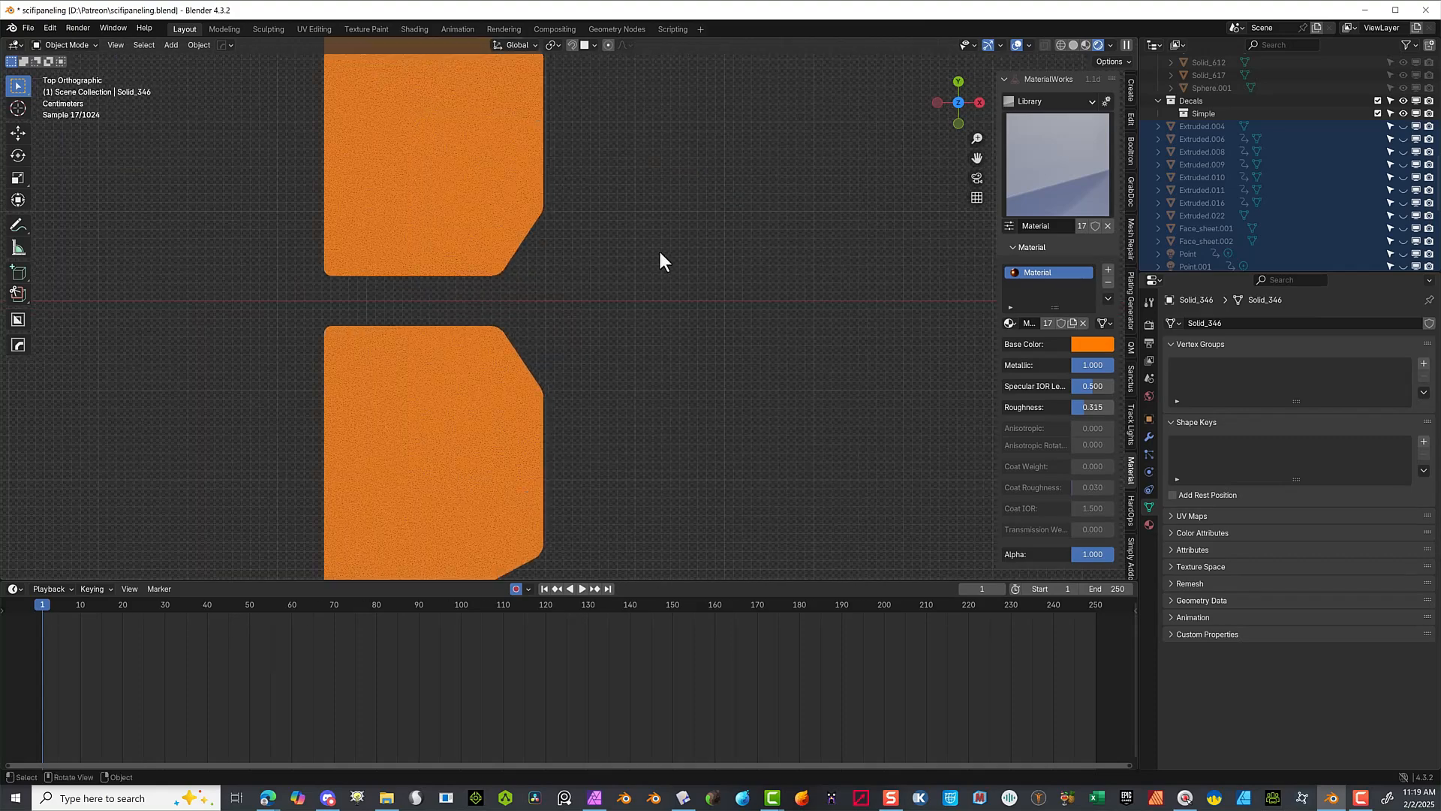
{"action": "scroll", "coordinate": [591, 277], "scroll_direction": "down", "scroll_amount": 4}
{"action": "key", "text": "ctrl+KP_7"}
{"action": "middle_click_drag", "start_coordinate": [666, 274], "coordinate": [754, 238], "text": "shift"}
{"action": "scroll", "coordinate": [753, 239], "scroll_direction": "up", "scroll_amount": 7}
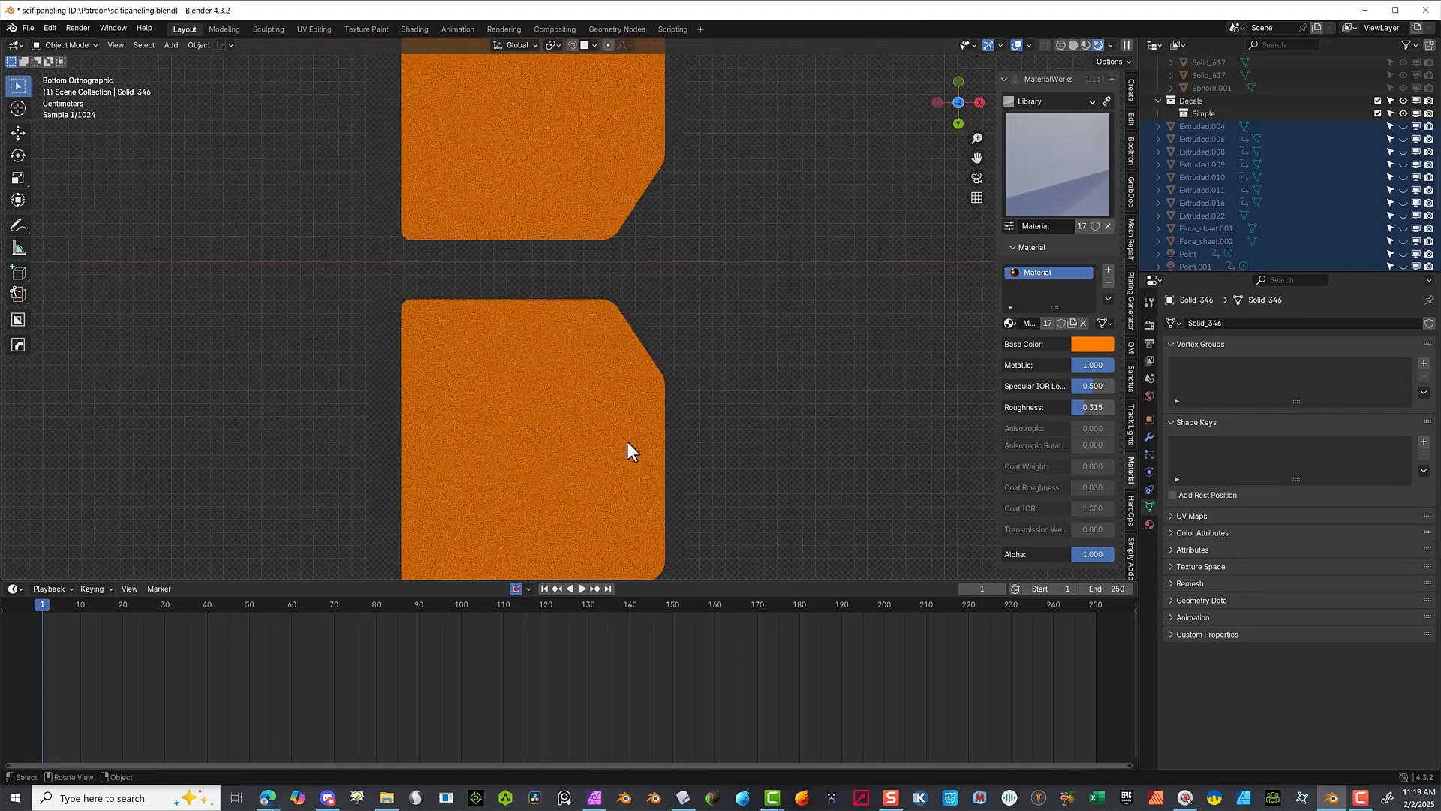
{"action": "left_click_drag", "start_coordinate": [977, 157], "coordinate": [977, 164]}
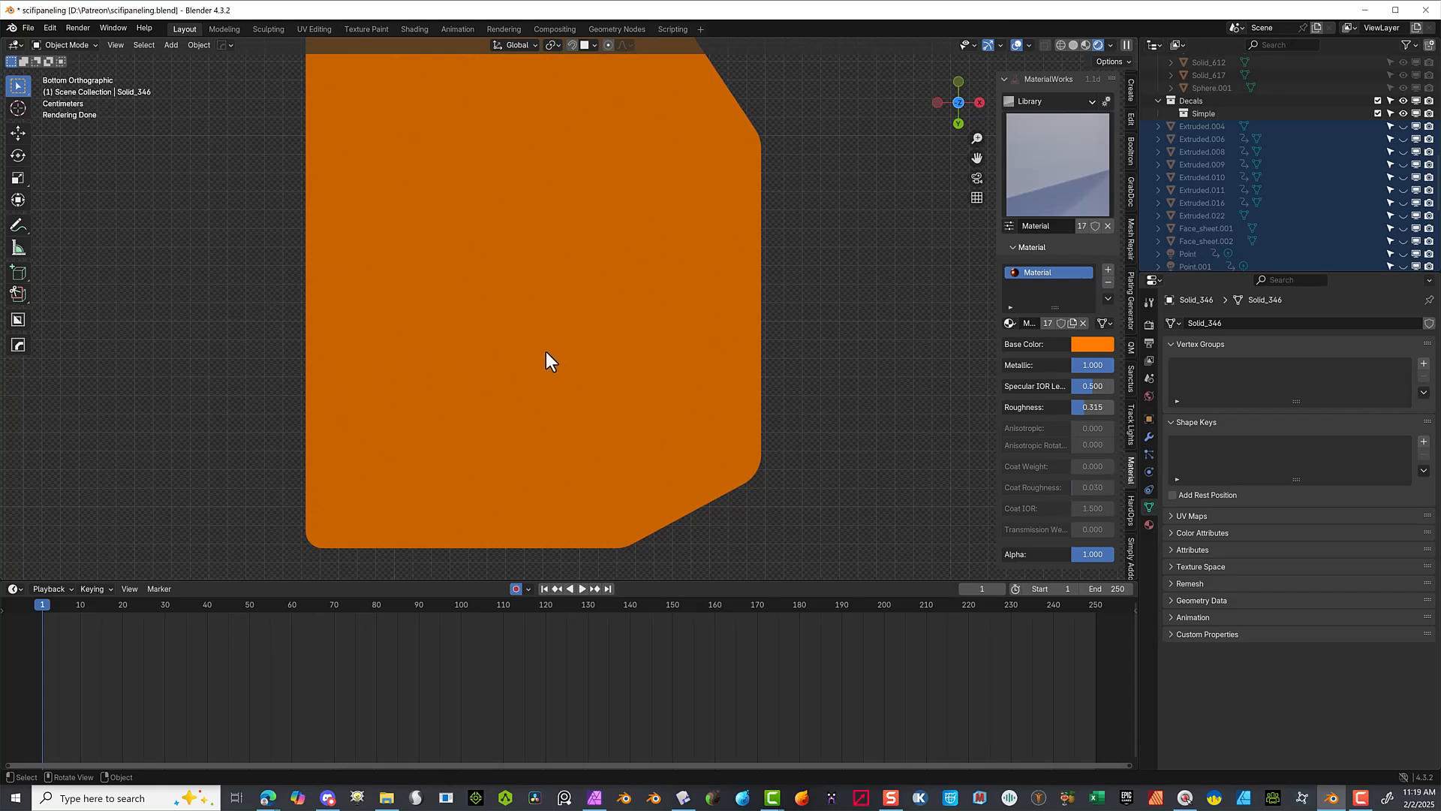
{"action": "key", "text": "d"}
{"action": "key", "text": "d"}
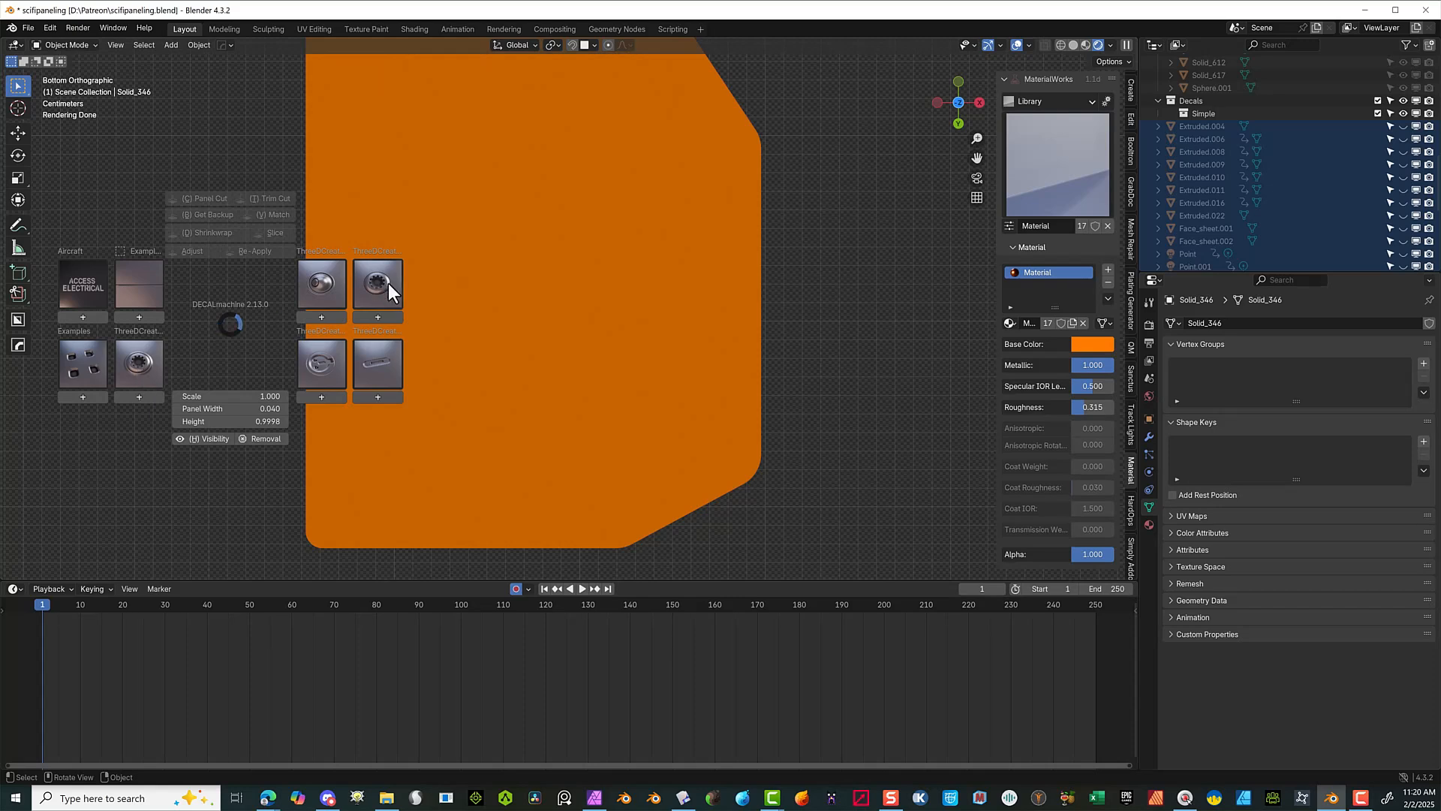
{"action": "left_click", "coordinate": [425, 439]}
{"action": "key", "text": "ctrl+z"}
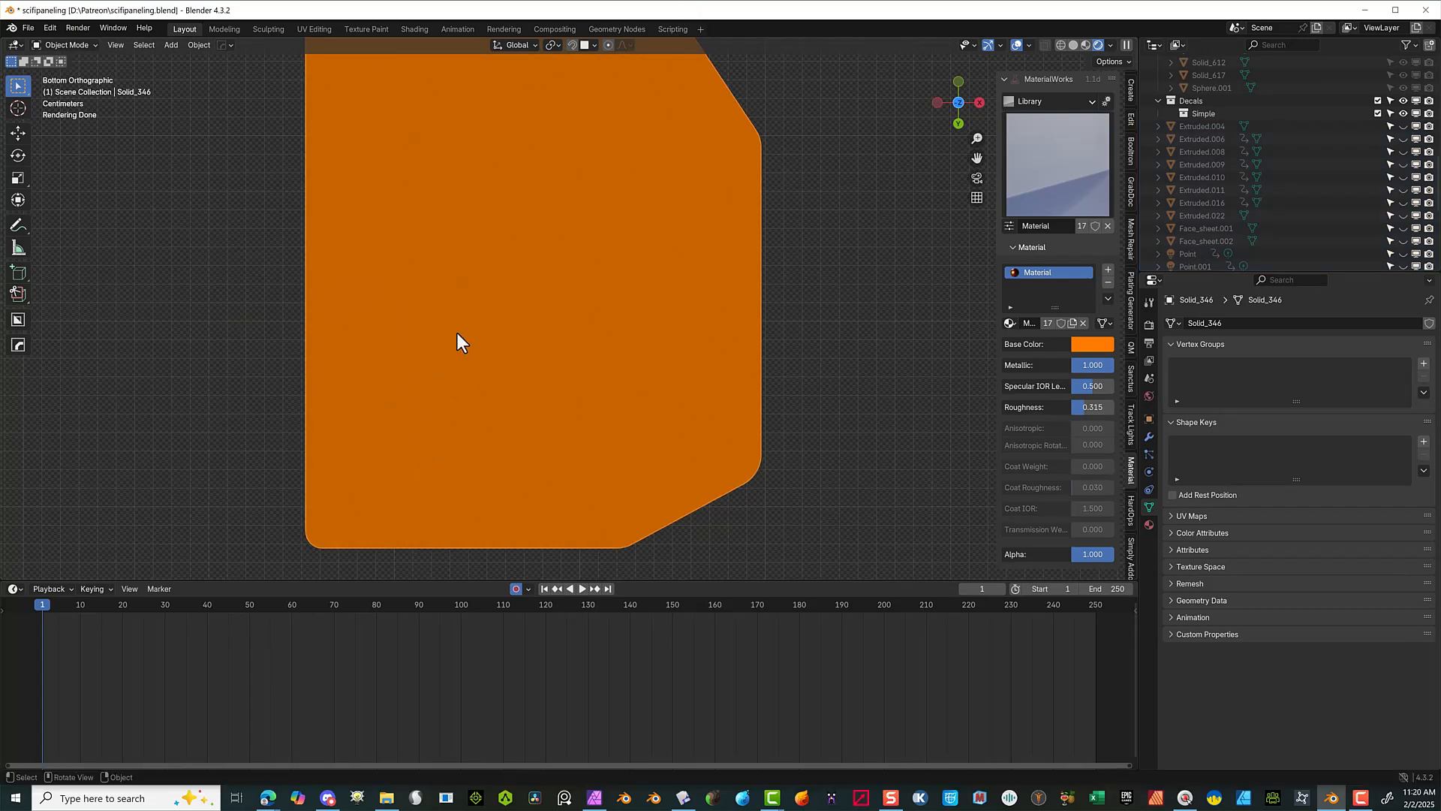
- Insert the ThreeDCreate Lowres Screws 007_Screw_Raised_4 decal at about 0.06 scale in the rounded corner of the framed orange panel
{"action": "key", "text": "d"}
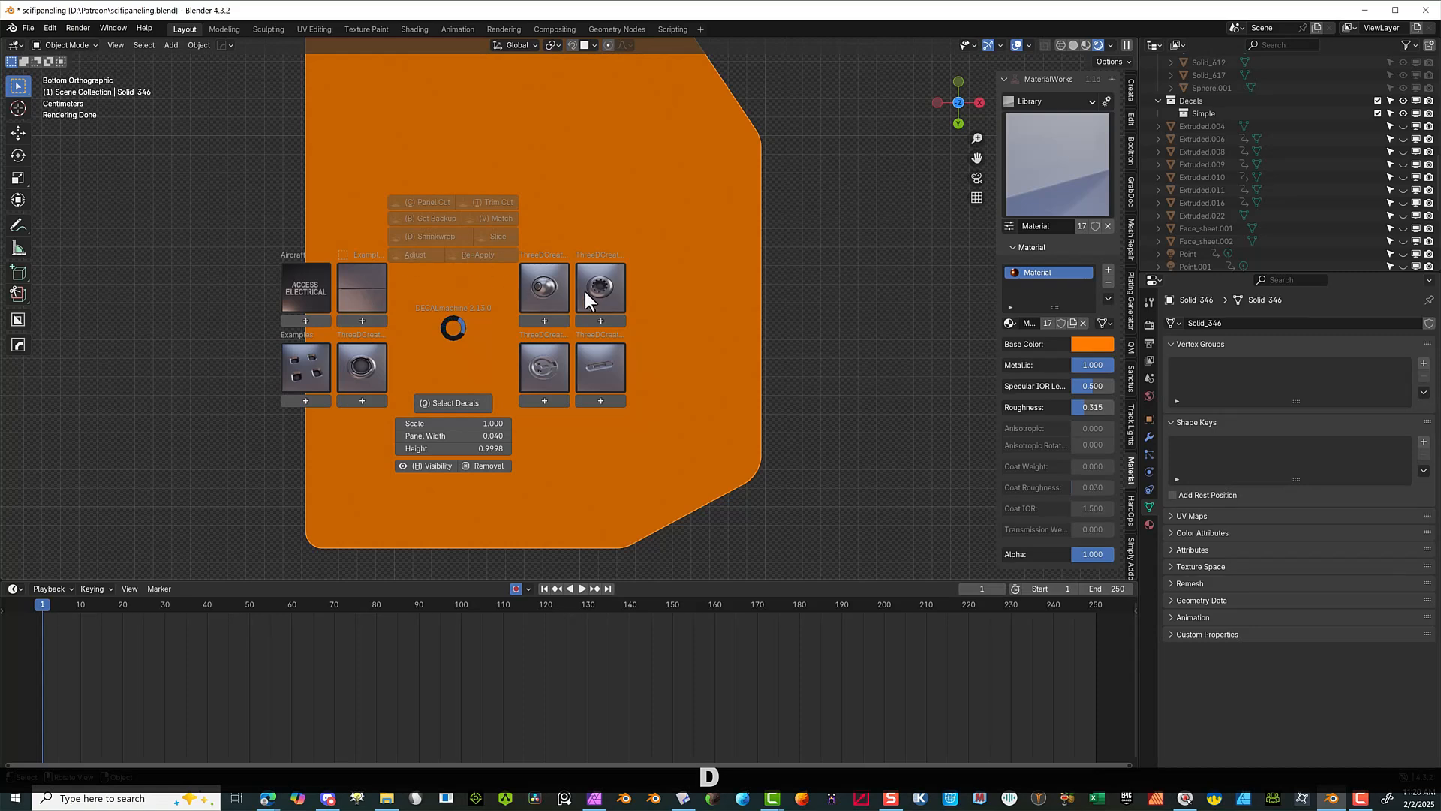
{"action": "left_click", "coordinate": [368, 364]}
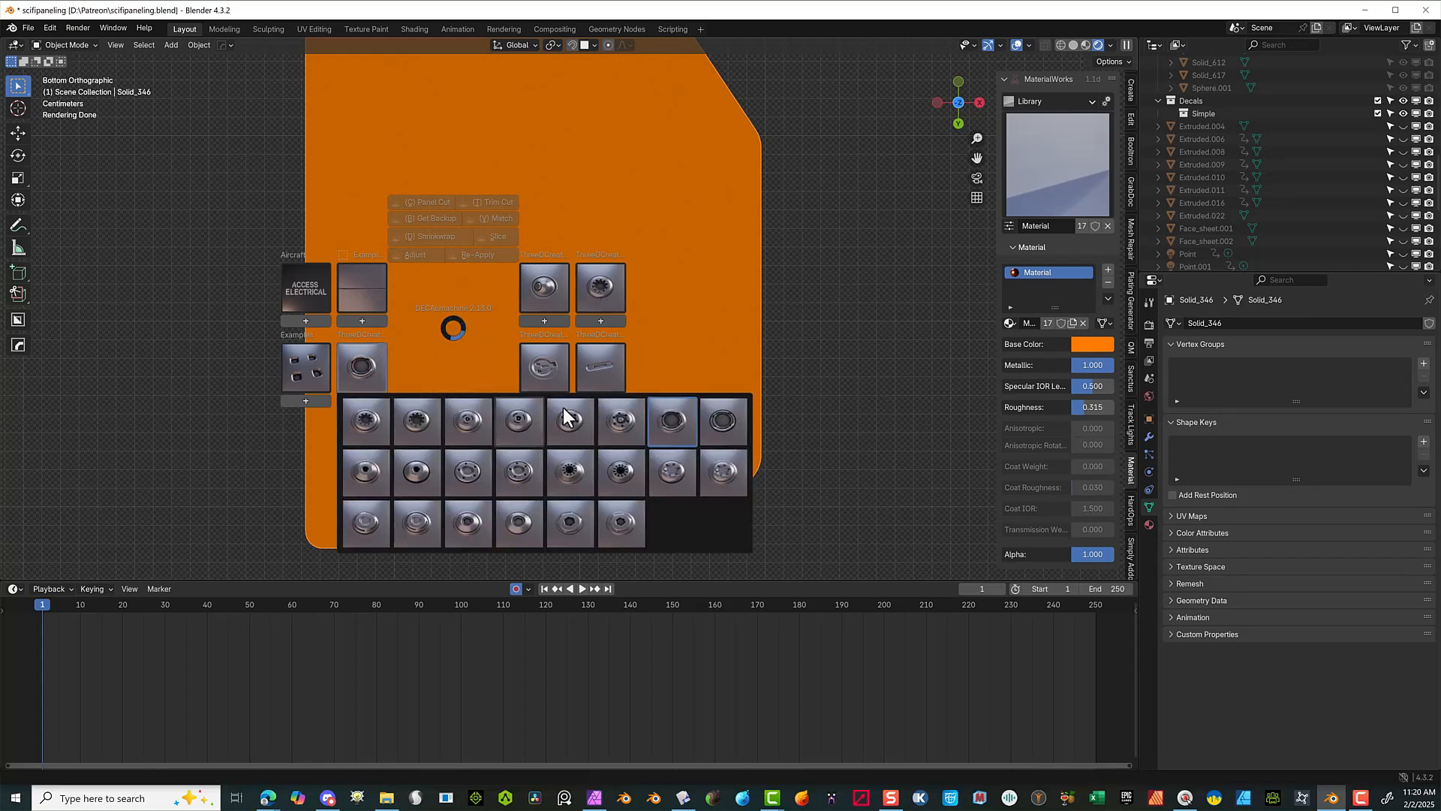
{"action": "left_click", "coordinate": [679, 422]}
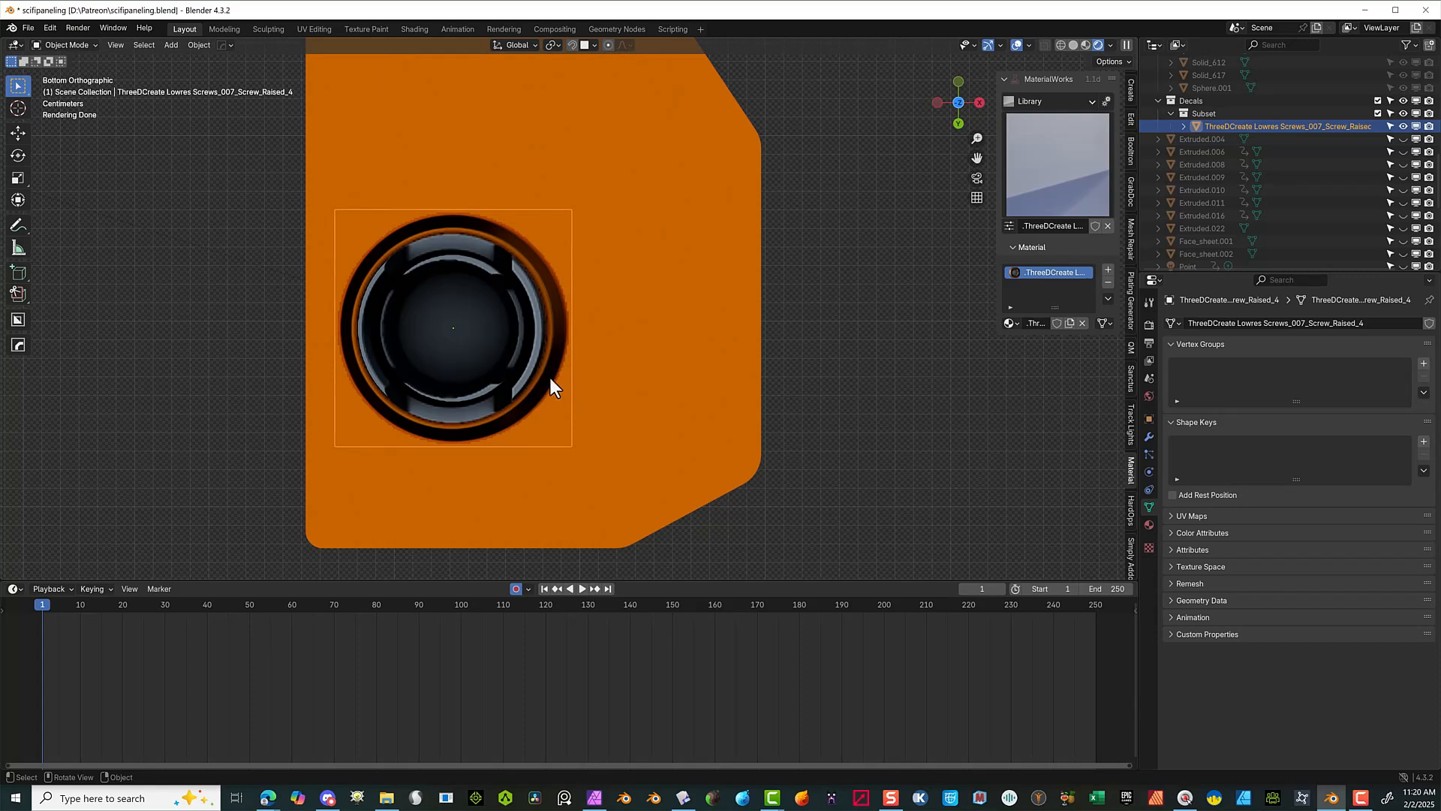
{"action": "key", "text": "s"}
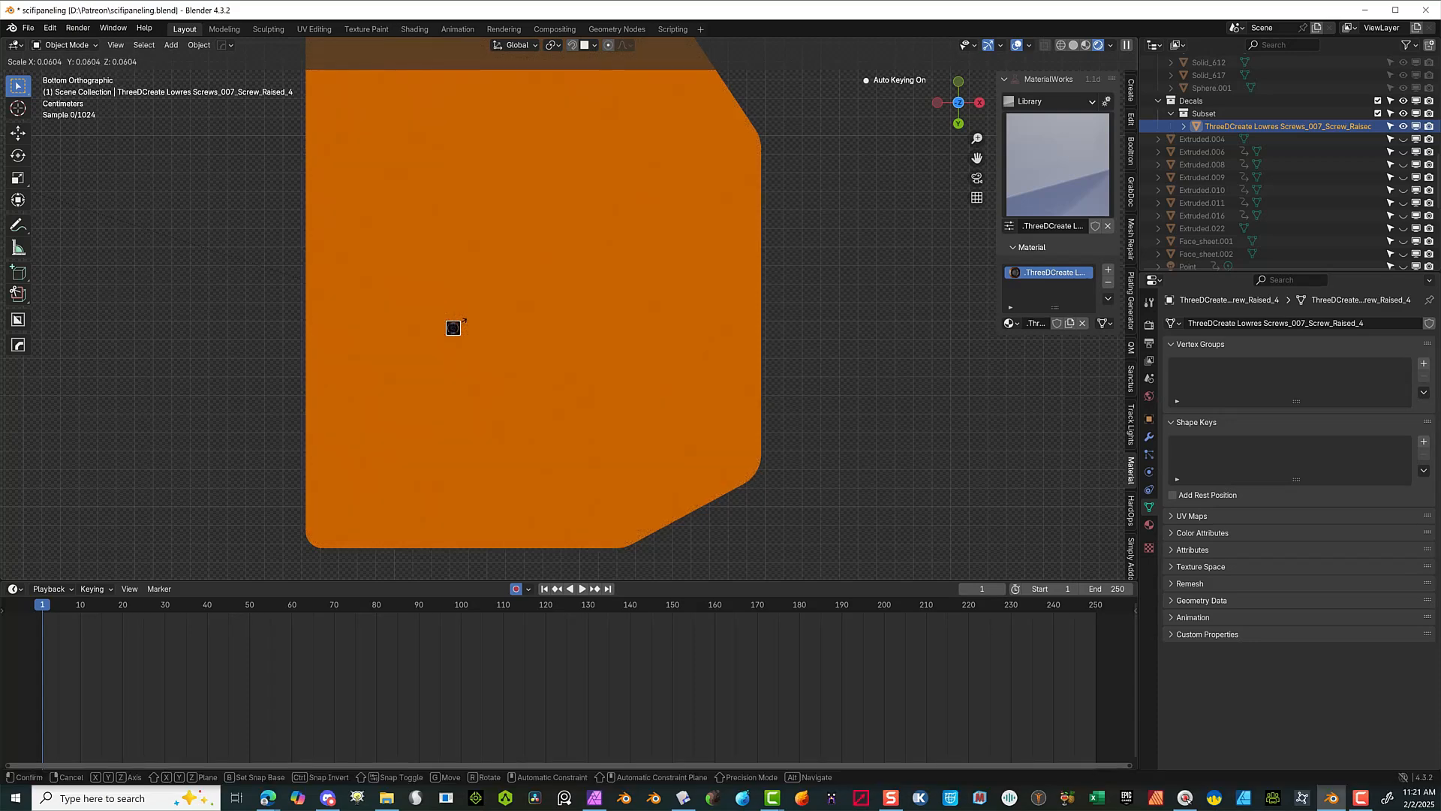
{"action": "left_click", "coordinate": [454, 331]}
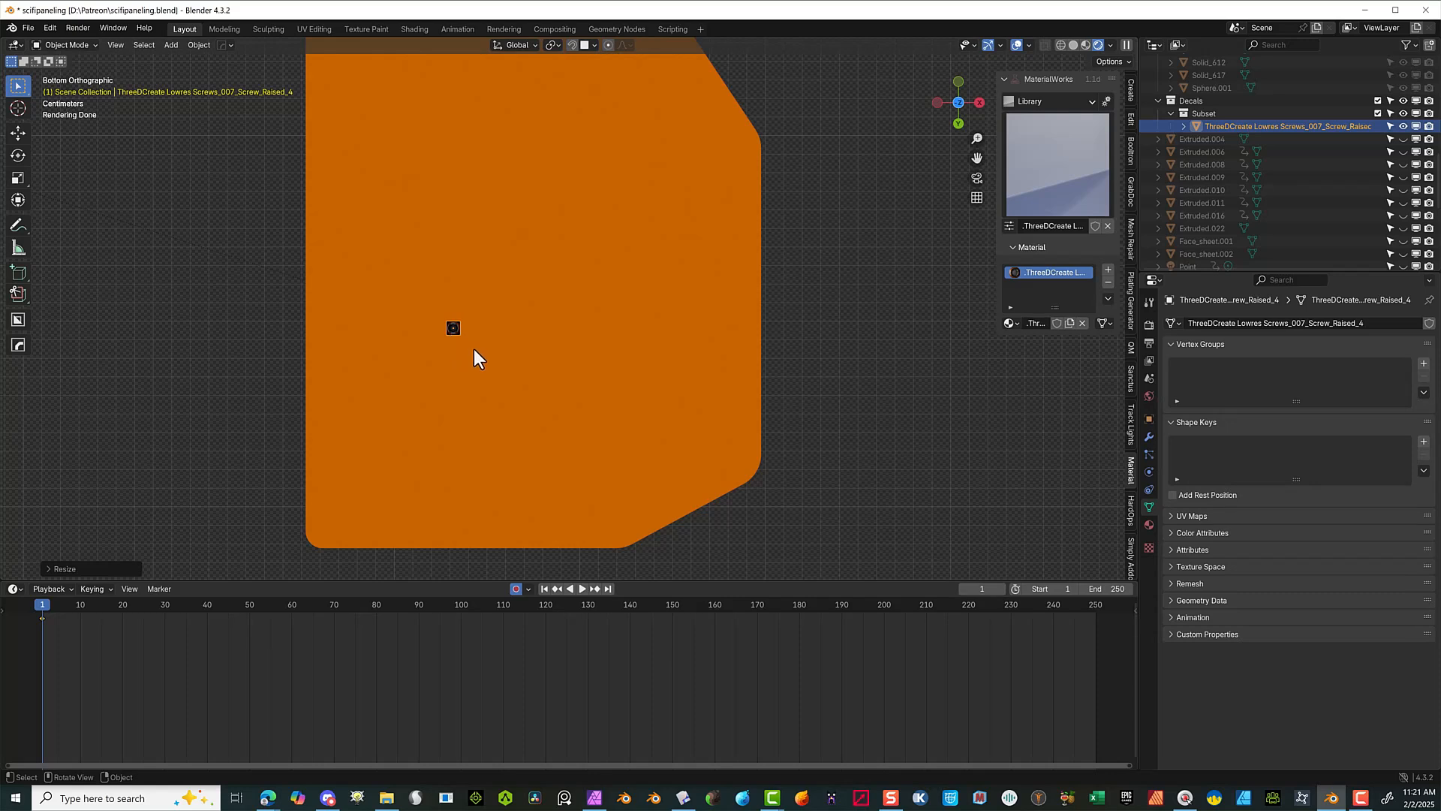
{"action": "key", "text": "g"}
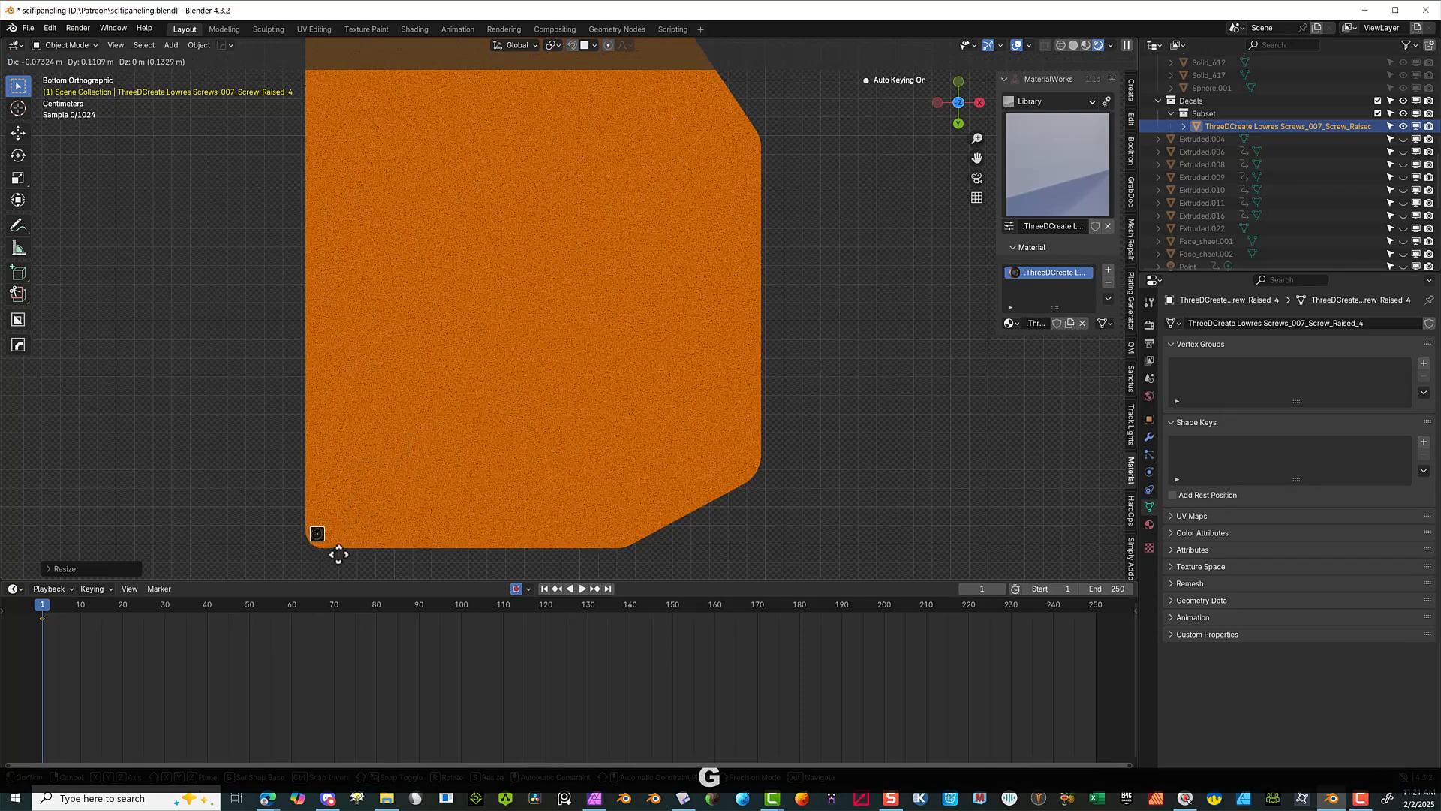
{"action": "left_click", "coordinate": [338, 554]}
- Duplicate the screw decal twice, placing one copy at each end of the orange panel's angled edge
{"action": "scroll", "coordinate": [562, 347], "scroll_direction": "up", "scroll_amount": 4}
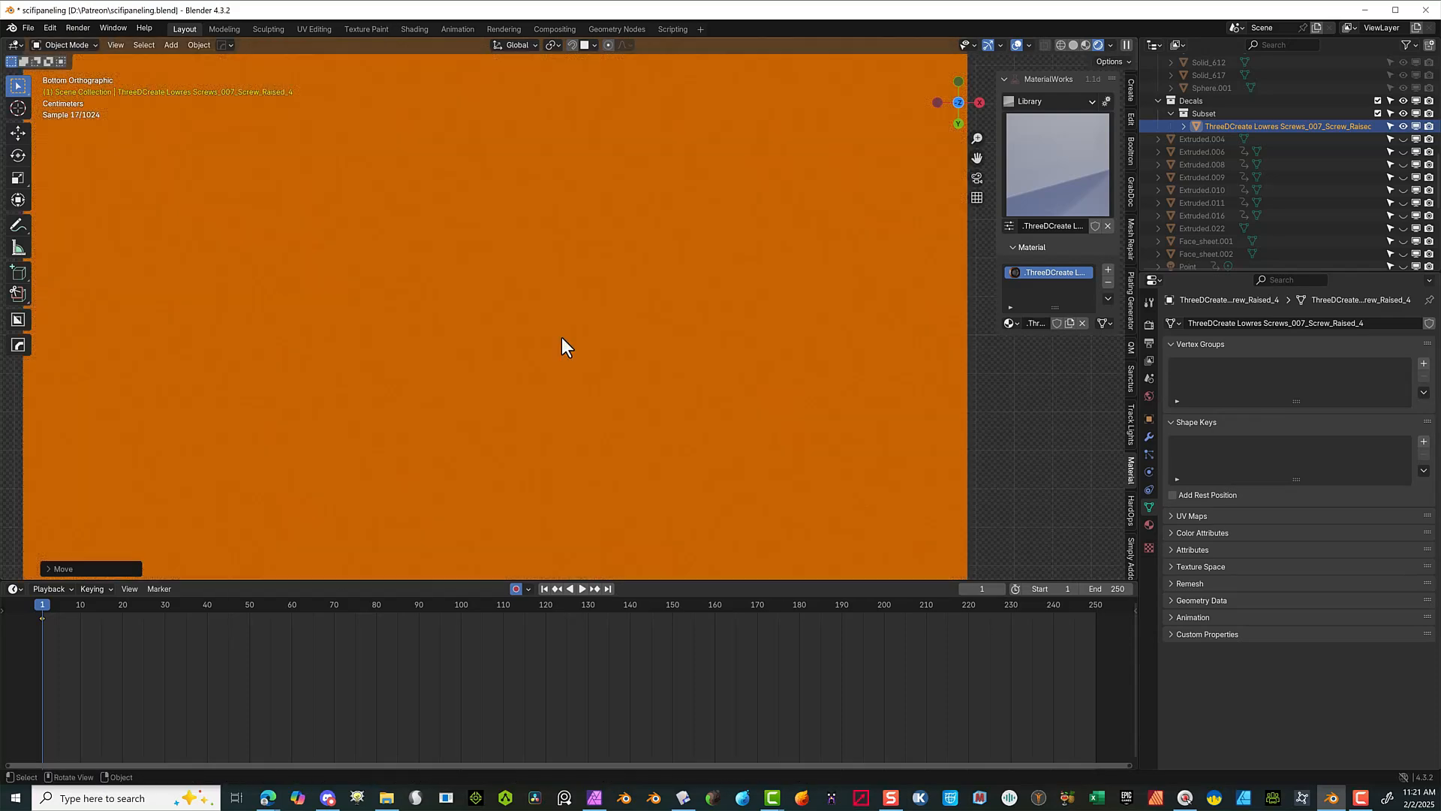
{"action": "left_click_drag", "start_coordinate": [977, 157], "coordinate": [1045, 5]}
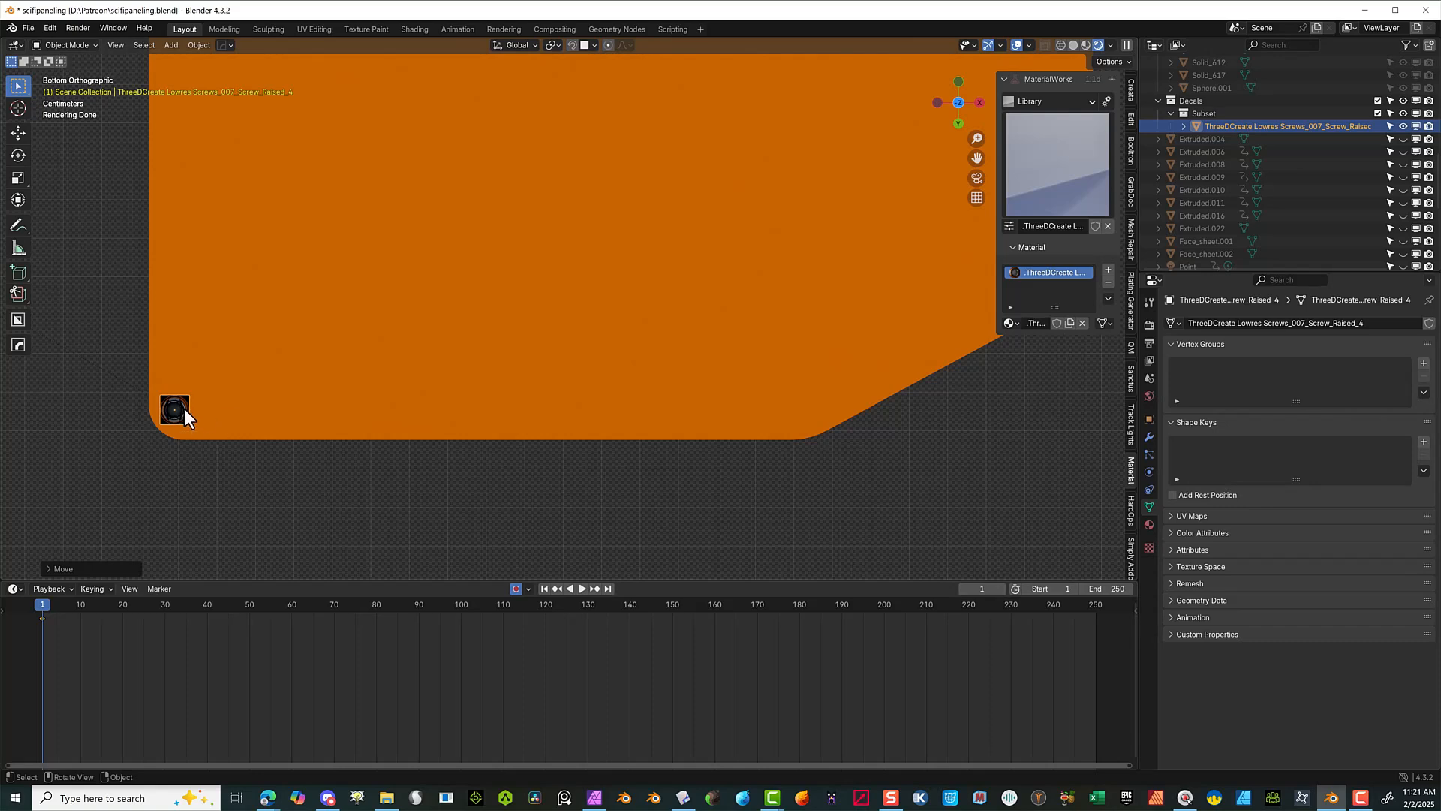
{"action": "key", "text": "shift+d"}
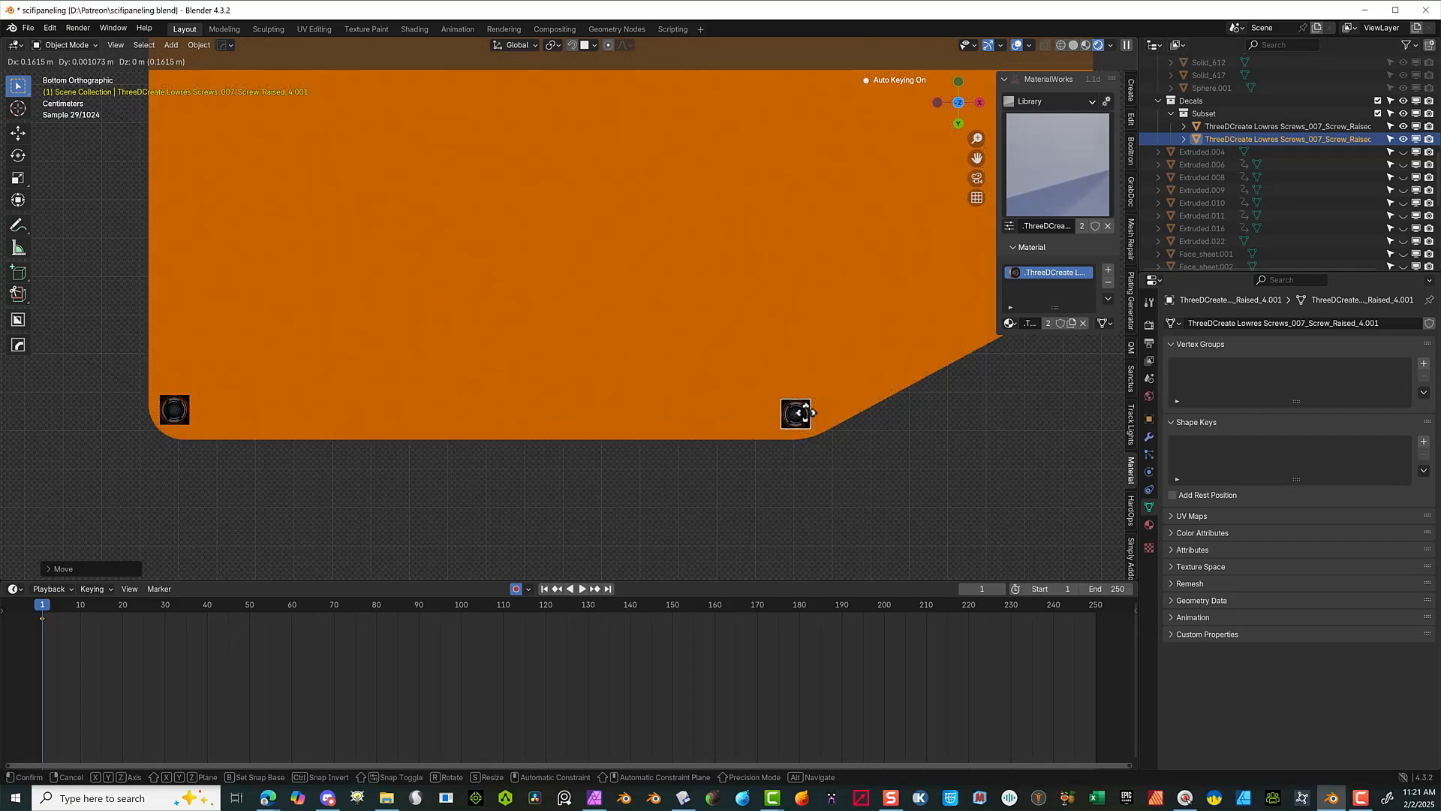
{"action": "left_click", "coordinate": [808, 412]}
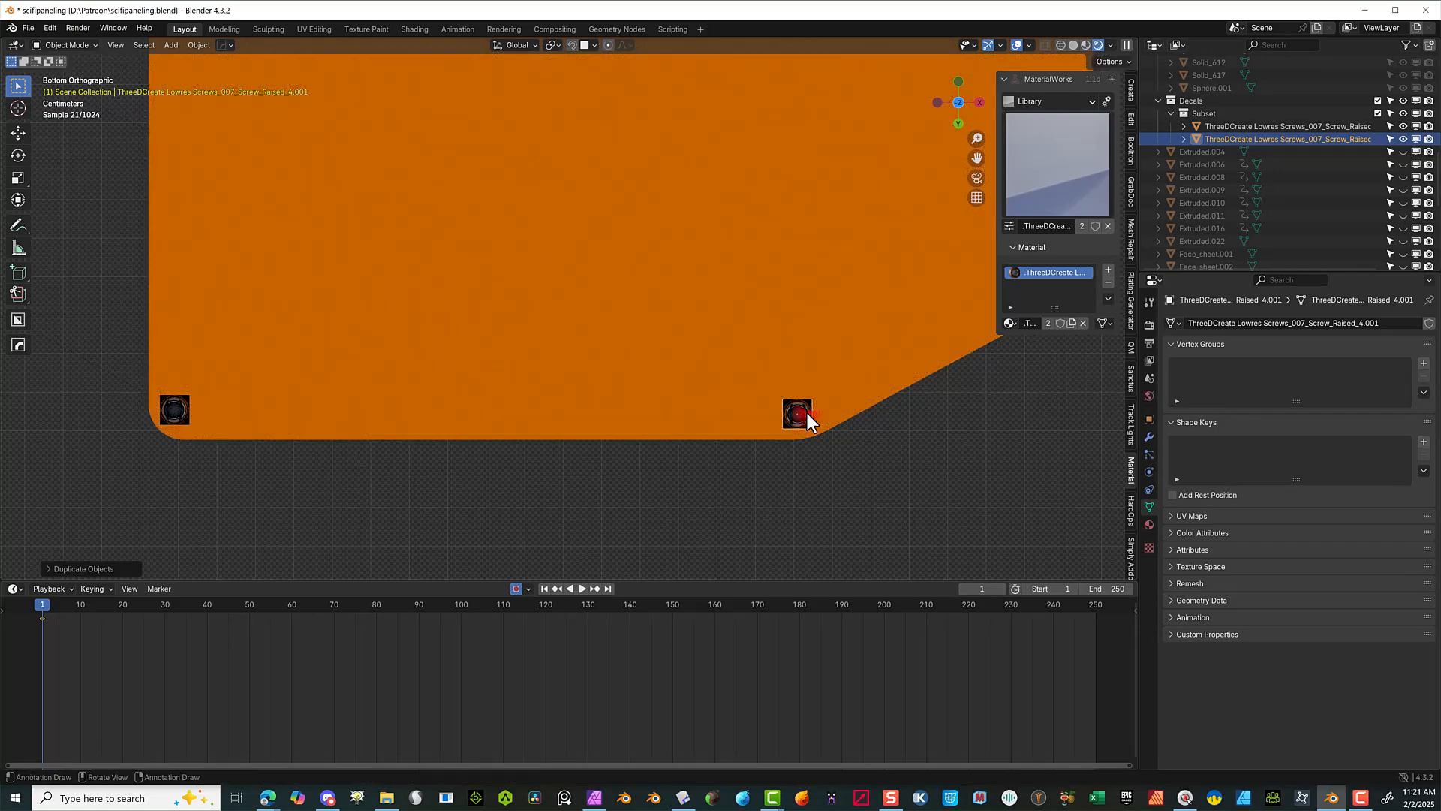
{"action": "scroll", "coordinate": [605, 285], "scroll_direction": "down", "scroll_amount": 2}
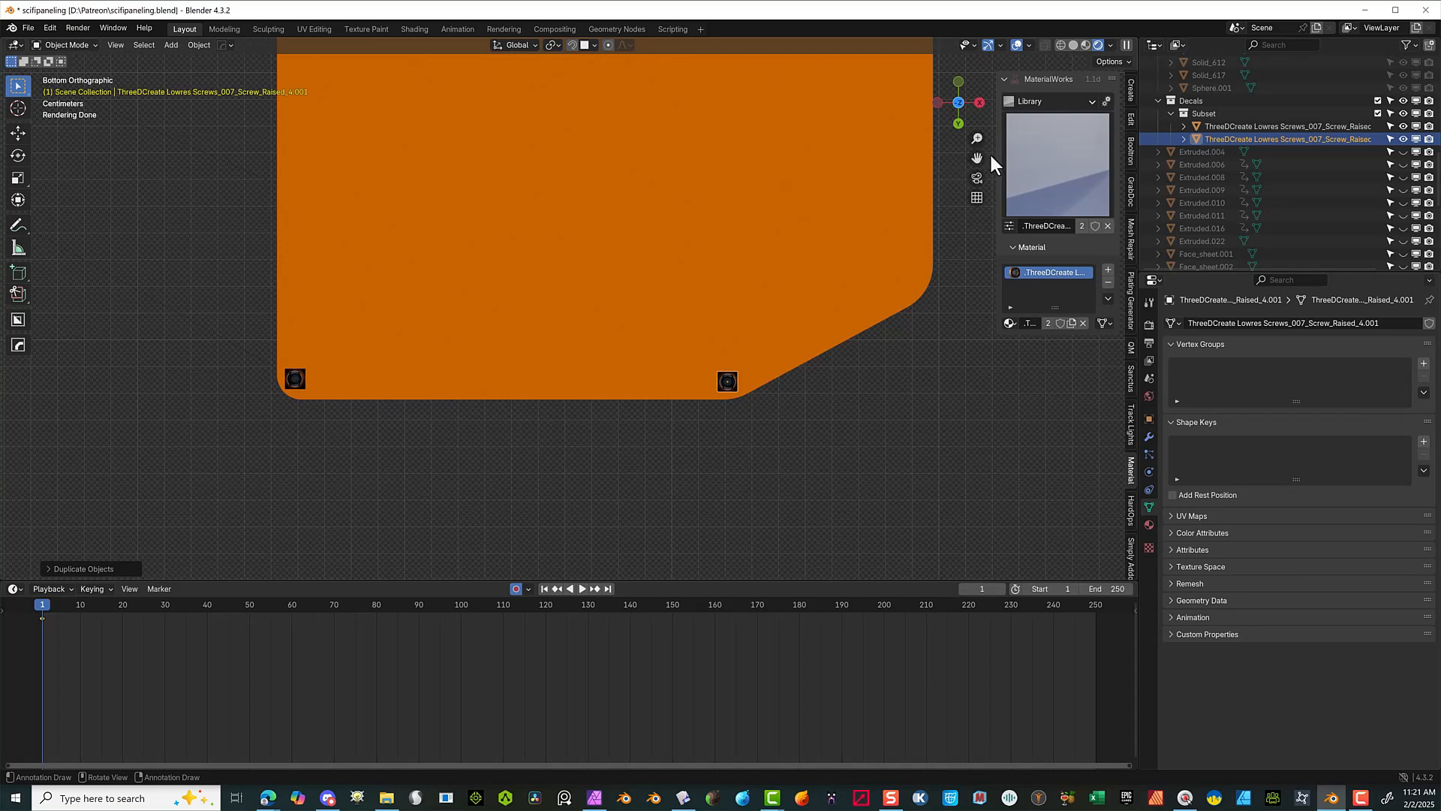
{"action": "left_click_drag", "start_coordinate": [989, 155], "coordinate": [887, 261]}
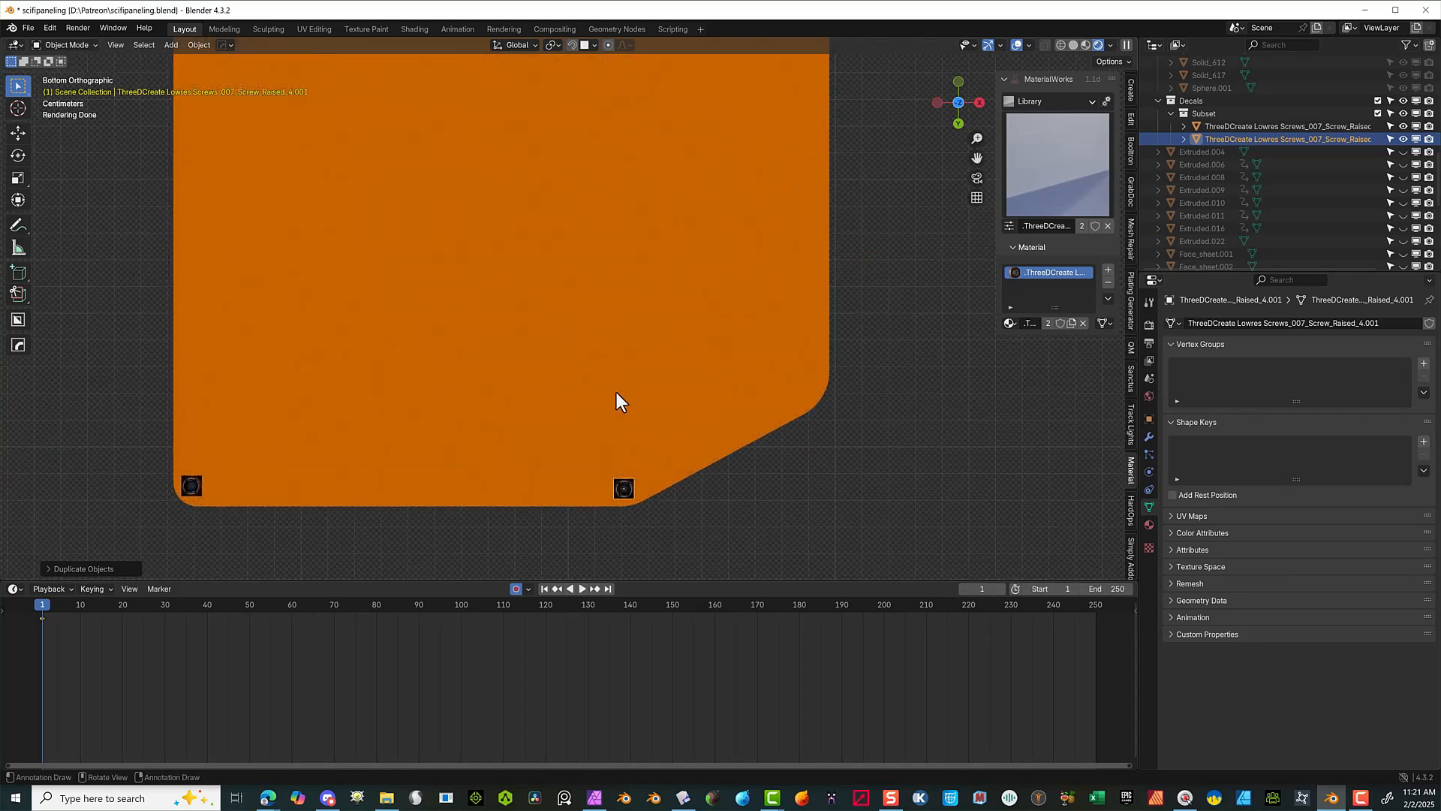
{"action": "key", "text": "shift+d"}
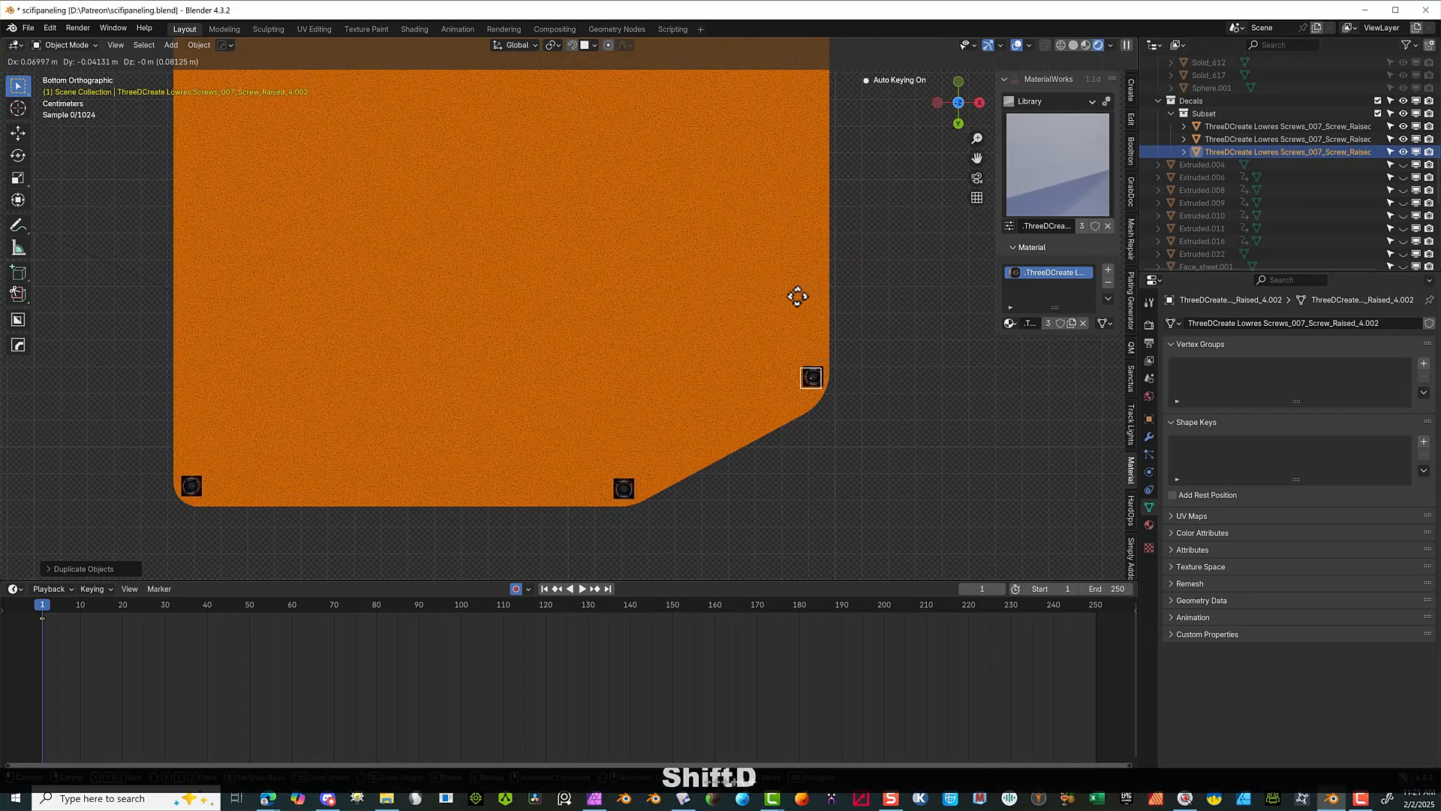
{"action": "left_click", "coordinate": [797, 299]}
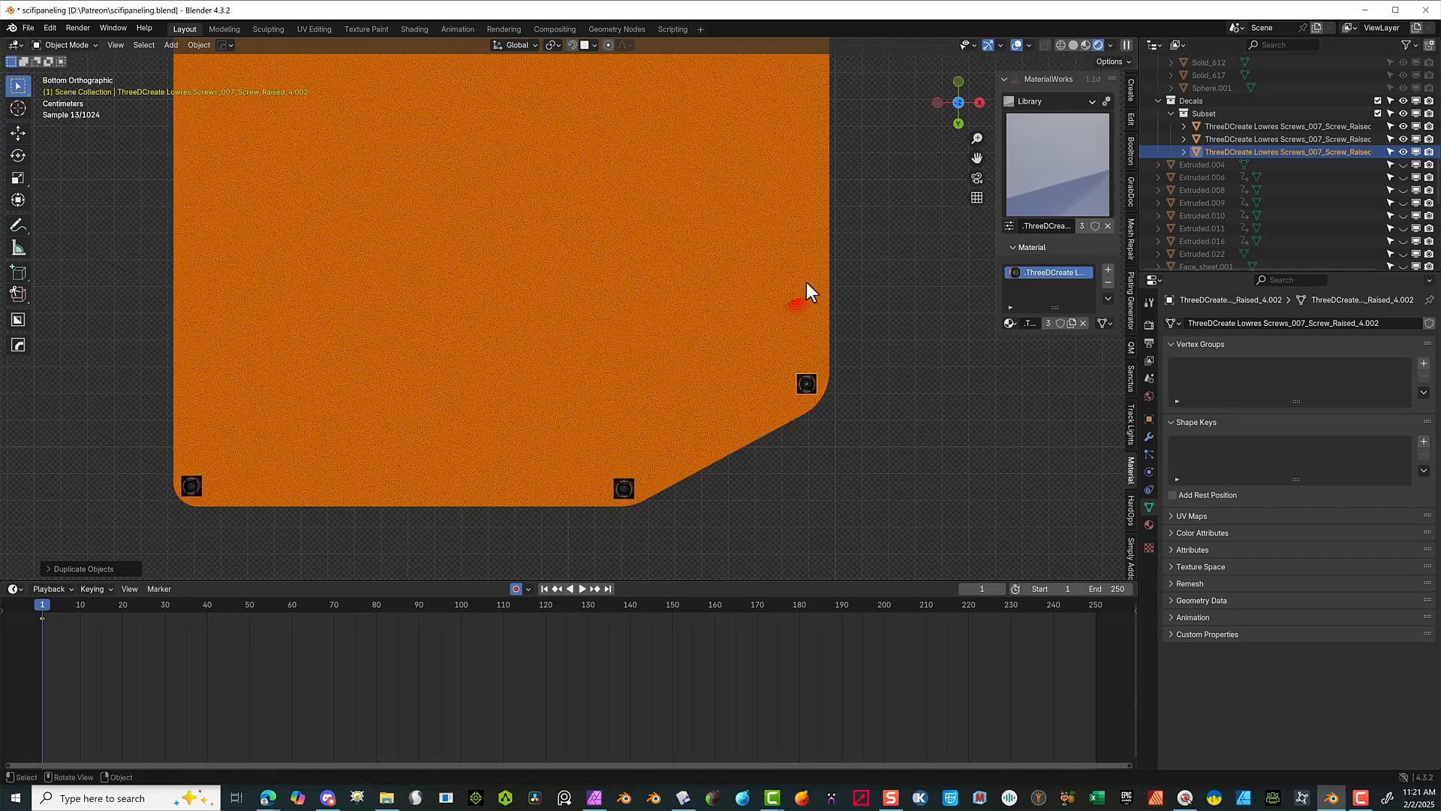
- Duplicate the screw decal twice along the panel's long straight edge, placing one copy about midway and another in the far rounded corner
{"action": "key", "text": "shift+d"}
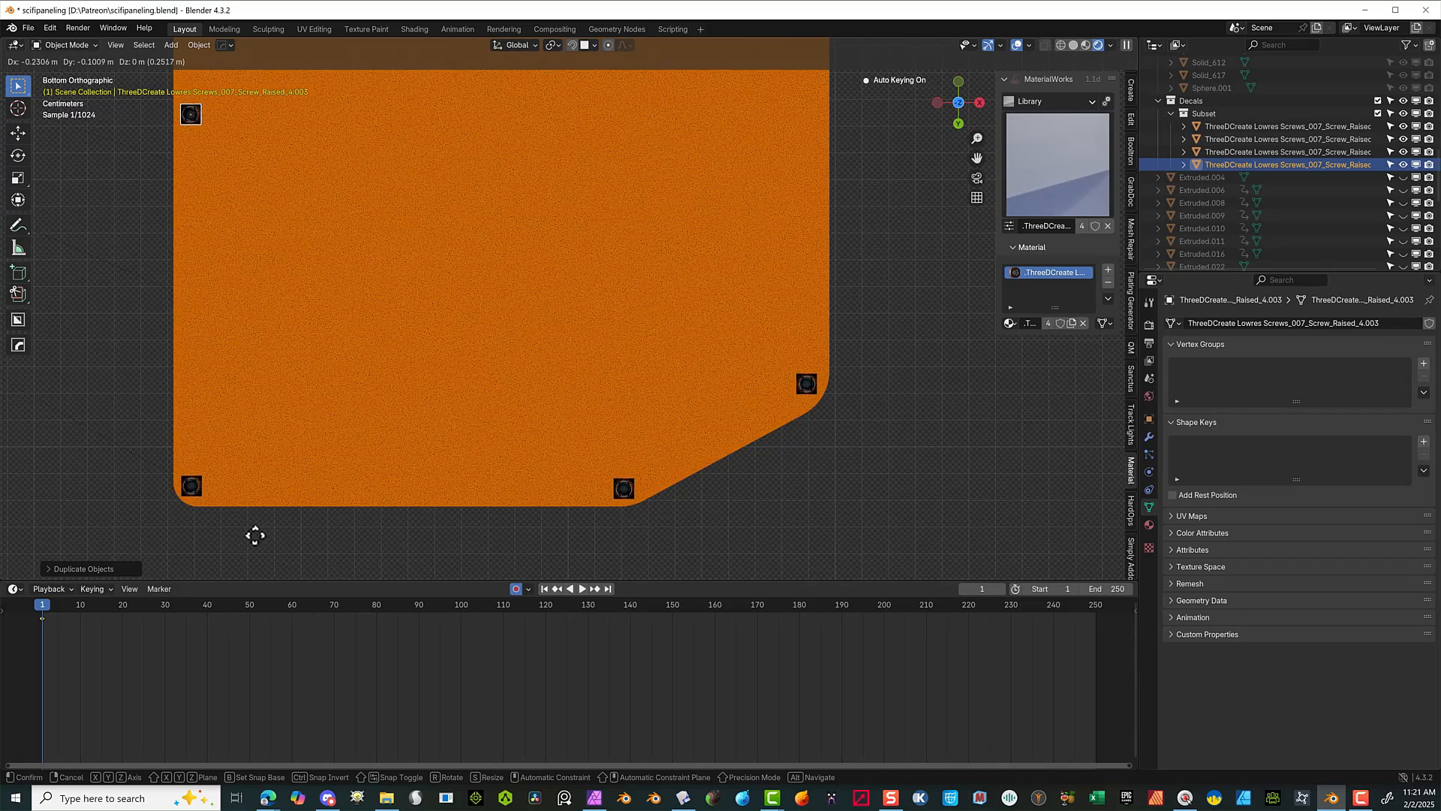
{"action": "left_click", "coordinate": [255, 535]}
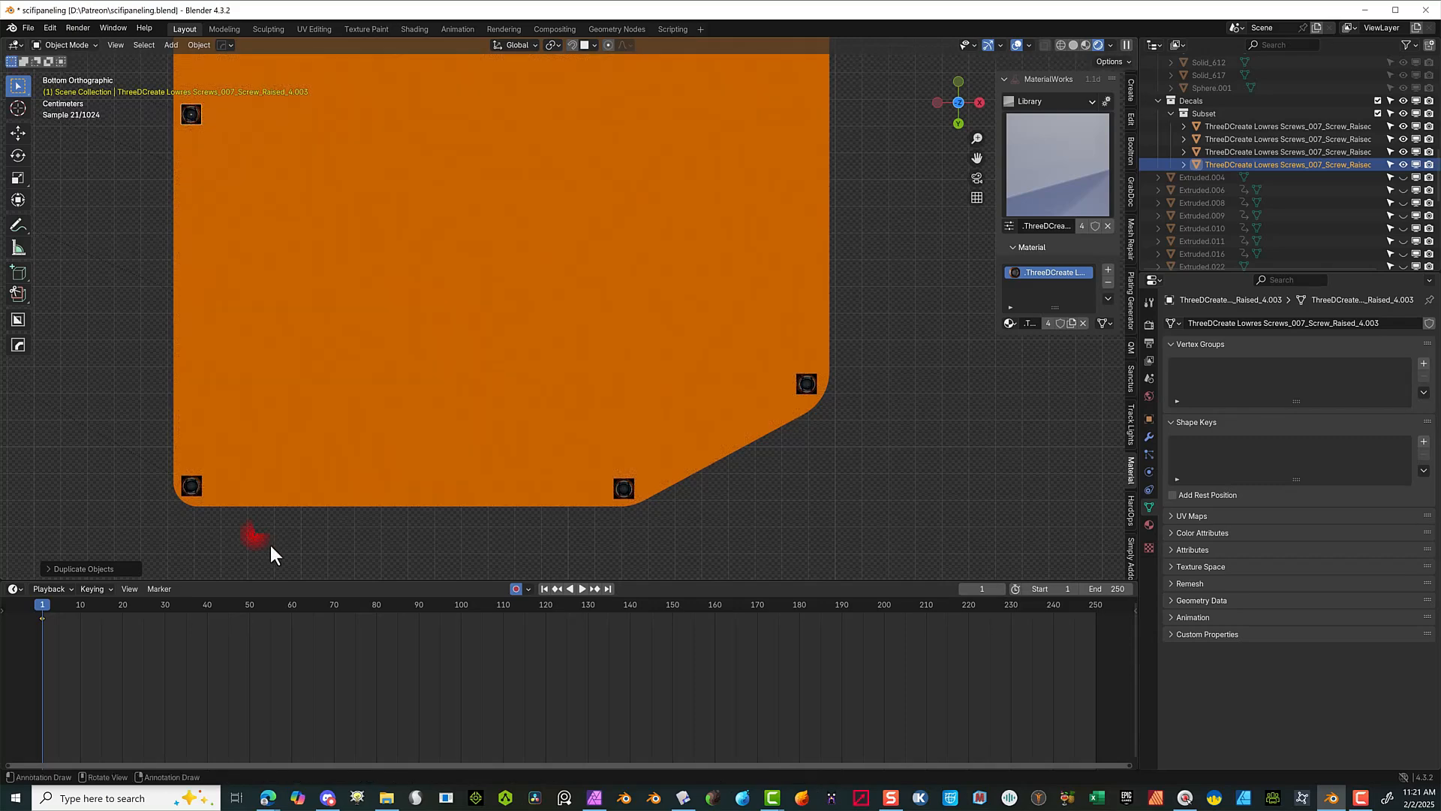
{"action": "scroll", "coordinate": [330, 556], "scroll_direction": "down", "scroll_amount": 3}
{"action": "scroll", "coordinate": [633, 345], "scroll_direction": "down", "scroll_amount": 2}
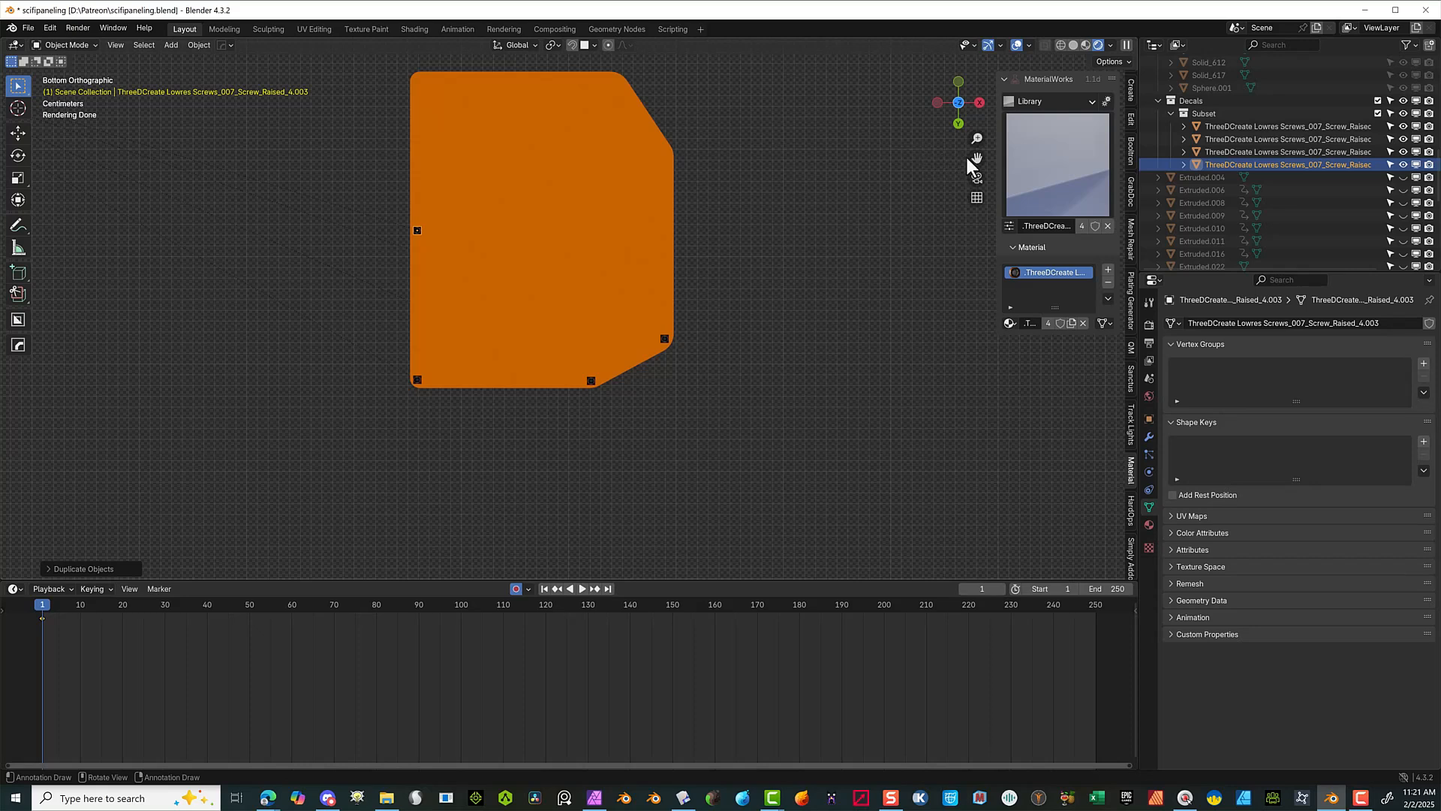
{"action": "left_click_drag", "start_coordinate": [967, 158], "coordinate": [970, 262]}
{"action": "scroll", "coordinate": [599, 396], "scroll_direction": "up", "scroll_amount": 3}
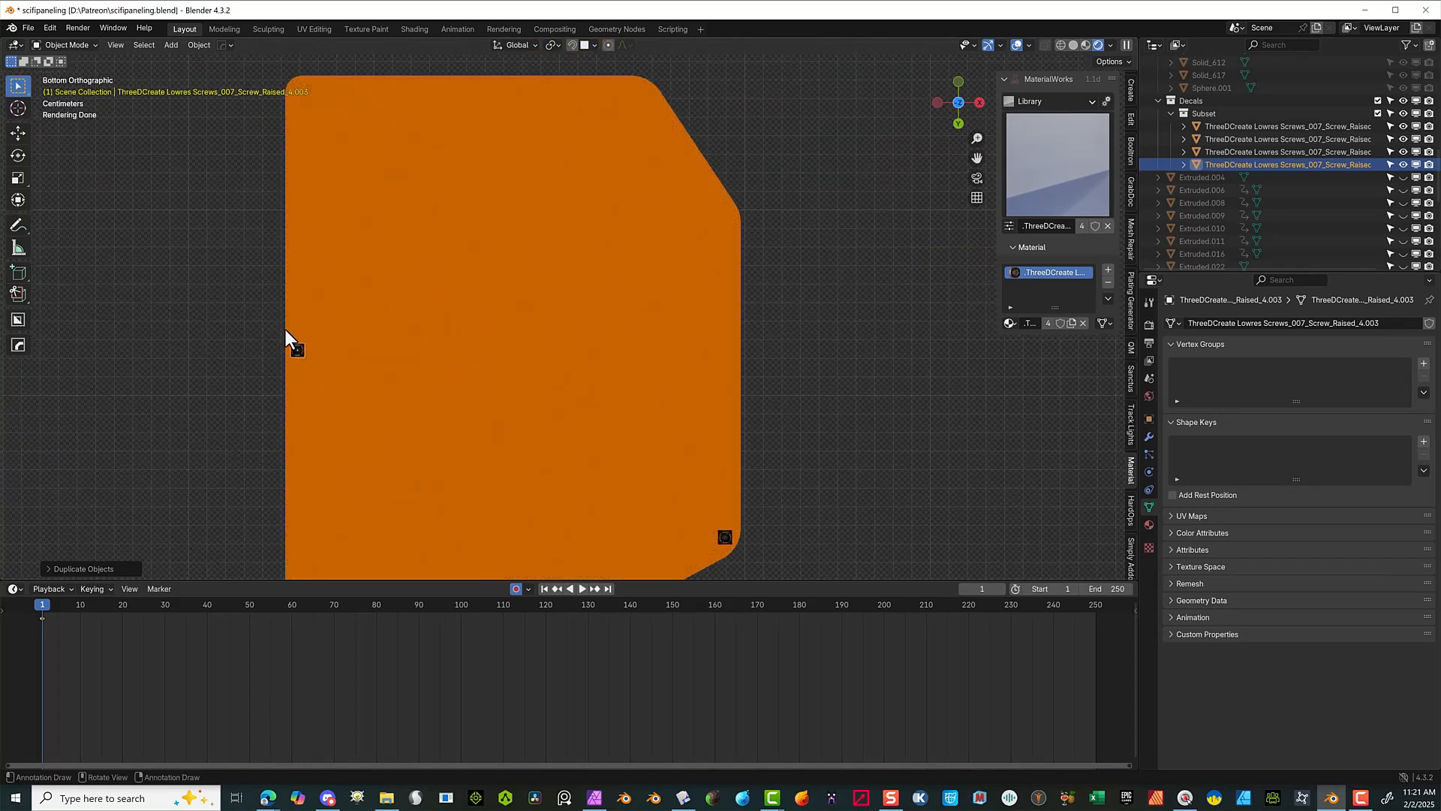
{"action": "key", "text": "shift+d"}
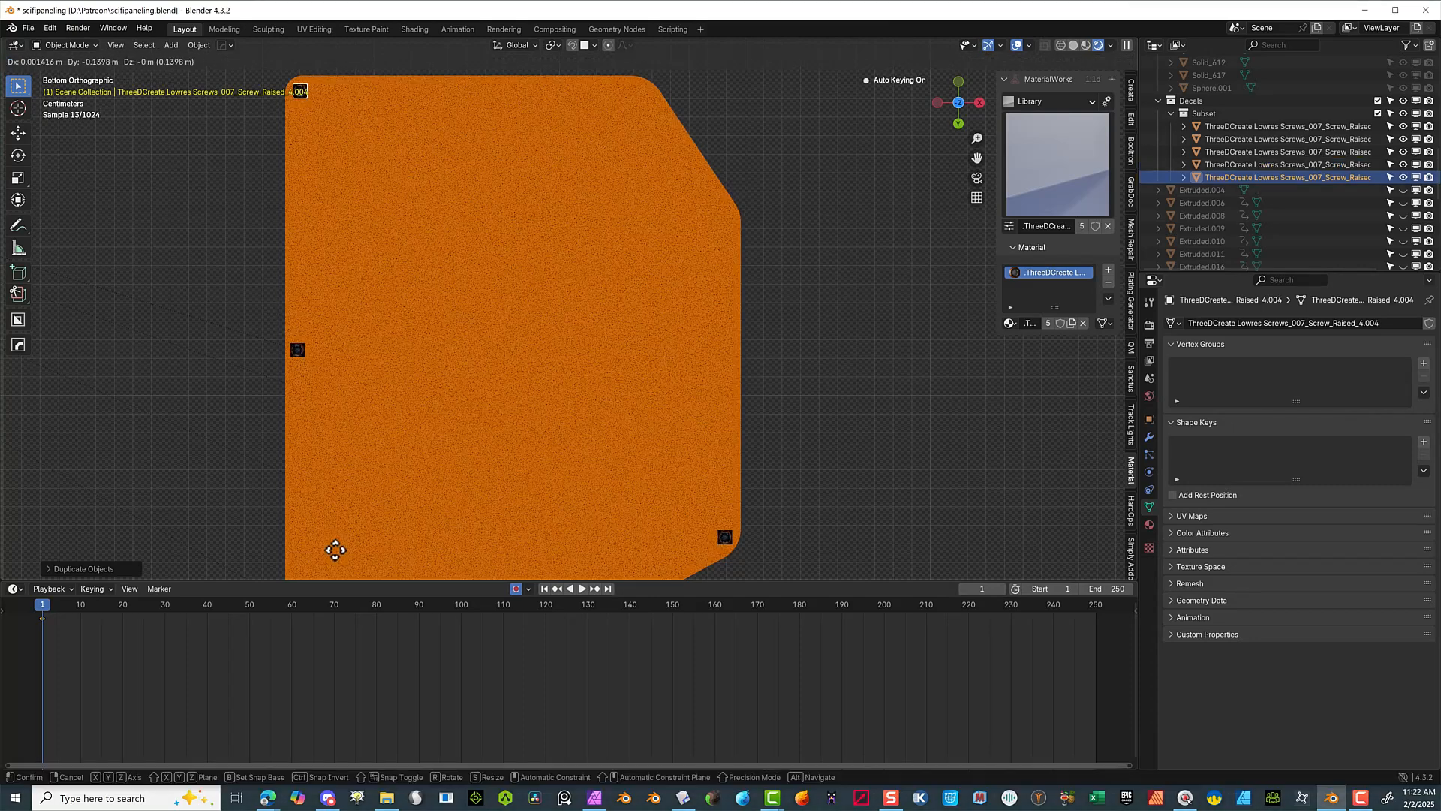
{"action": "left_click", "coordinate": [336, 550]}
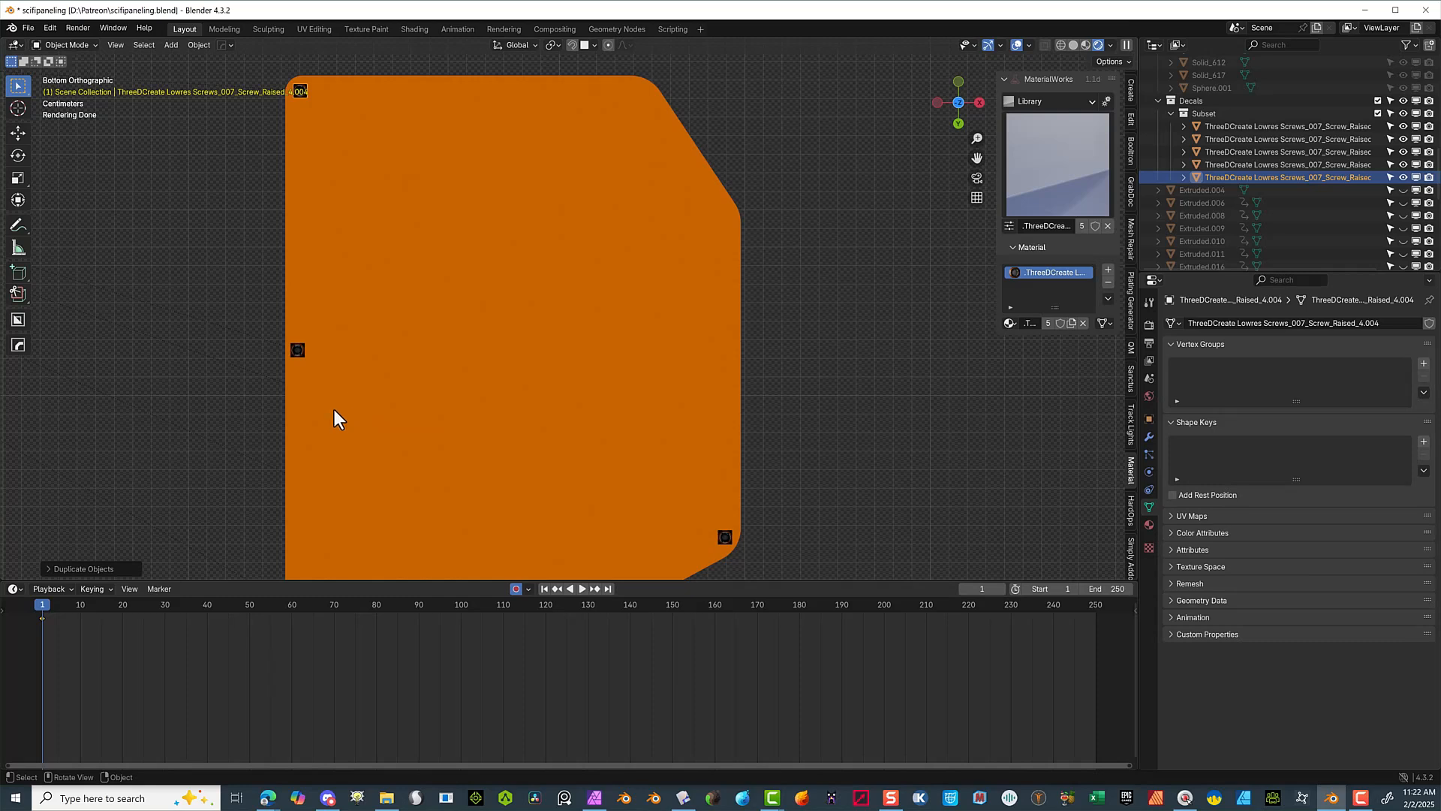
- Duplicate the screw decal twice, placing the copies at the two ends of the plate's long angled edge
{"action": "key", "text": "shift+d"}
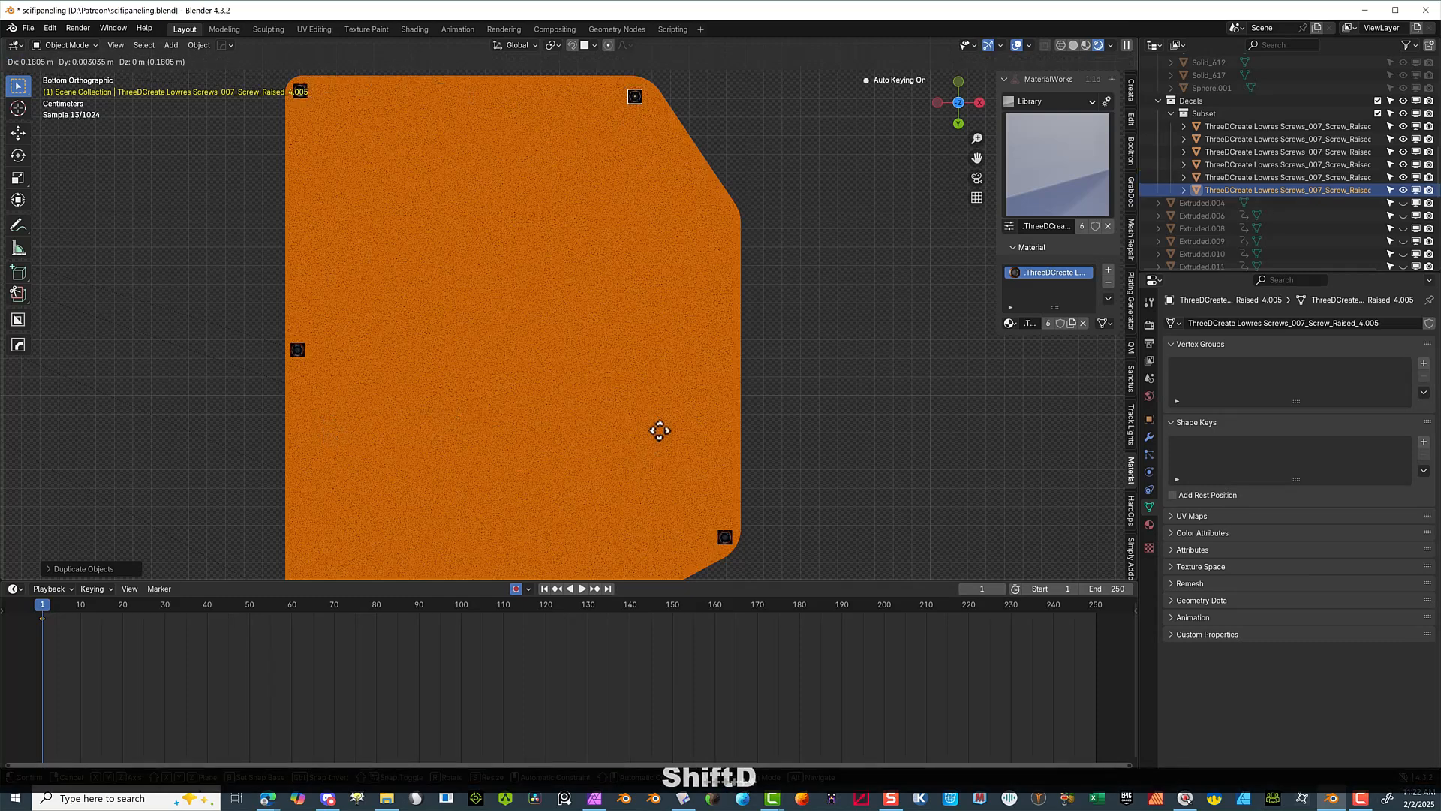
{"action": "left_click", "coordinate": [661, 432]}
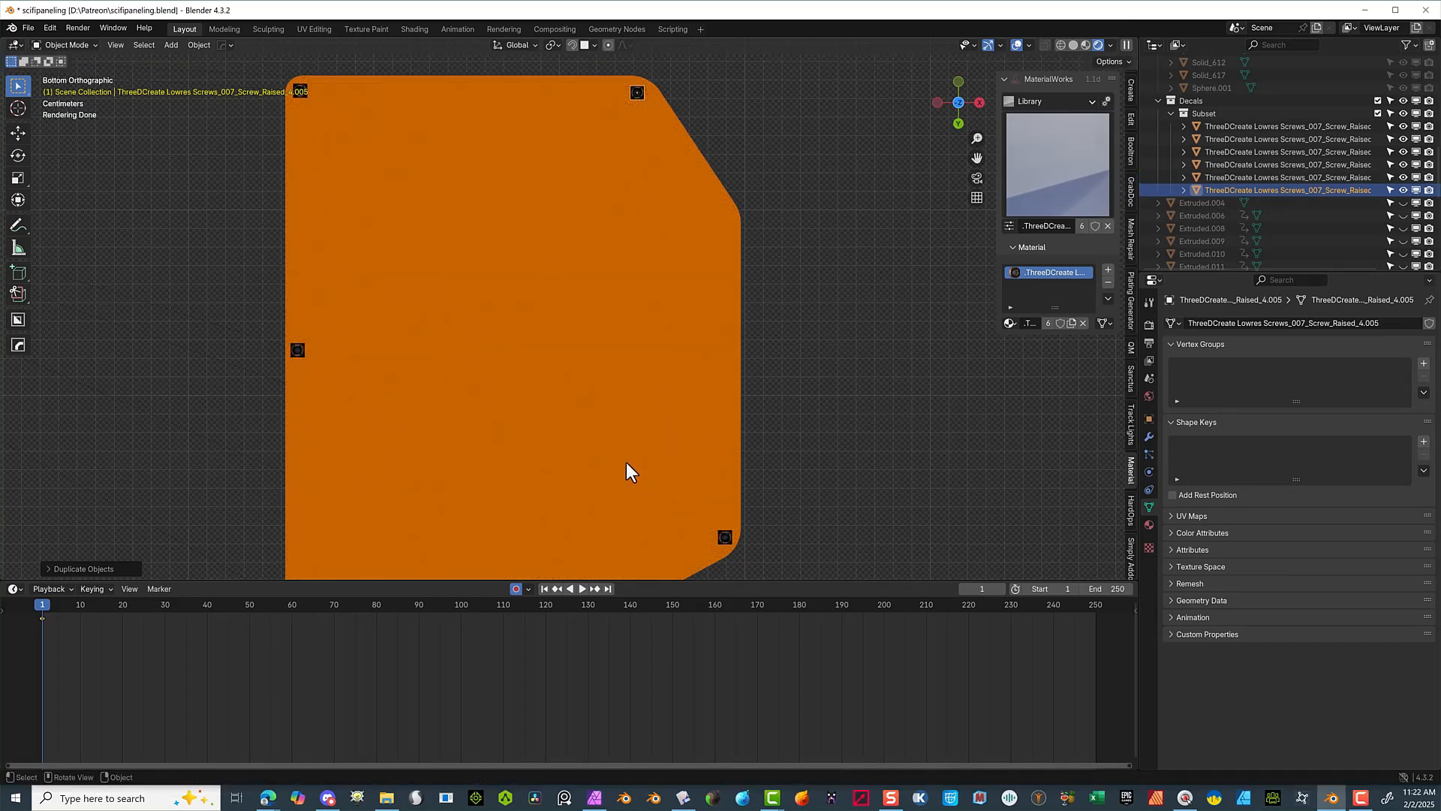
{"action": "key", "text": "shift+d"}
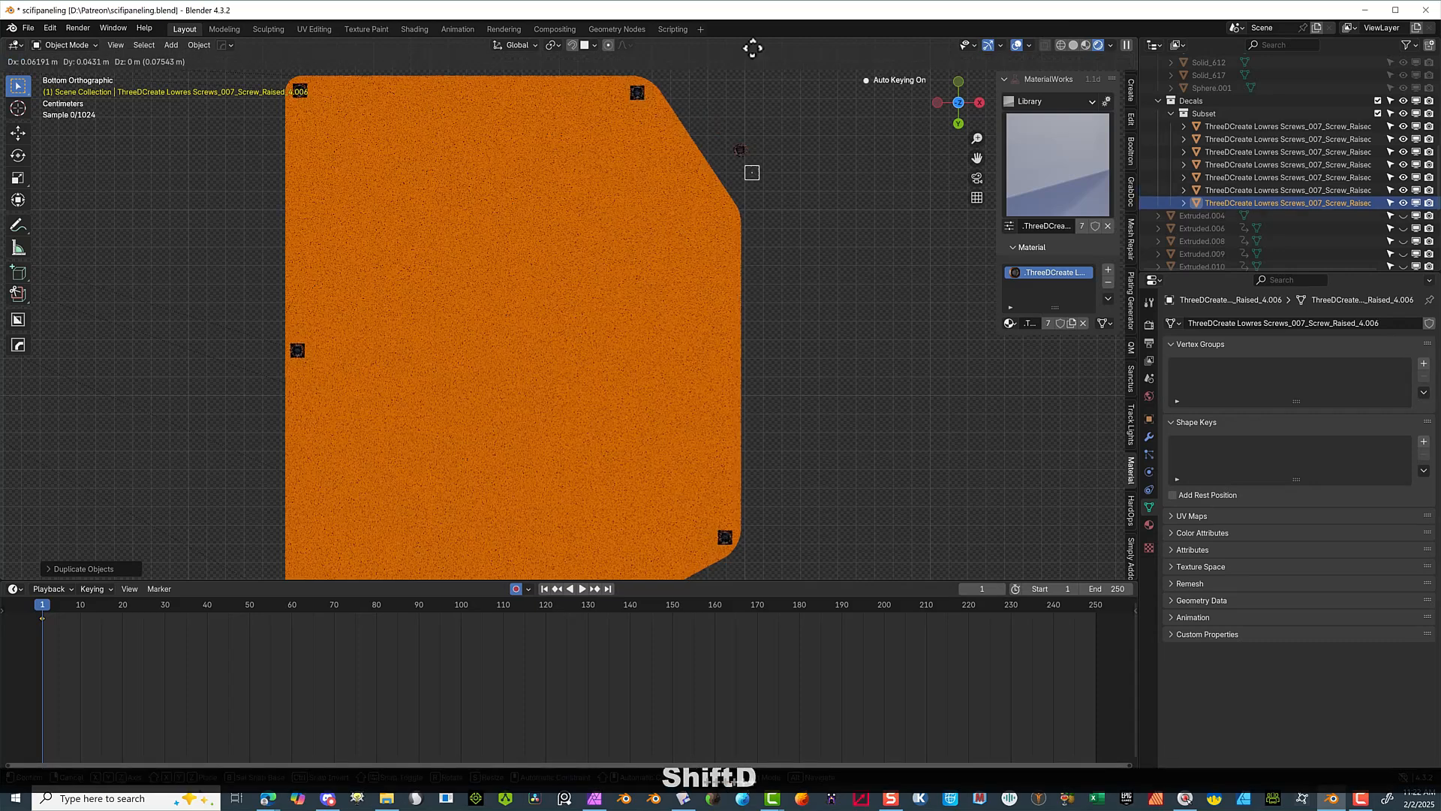
{"action": "left_click", "coordinate": [713, 63]}
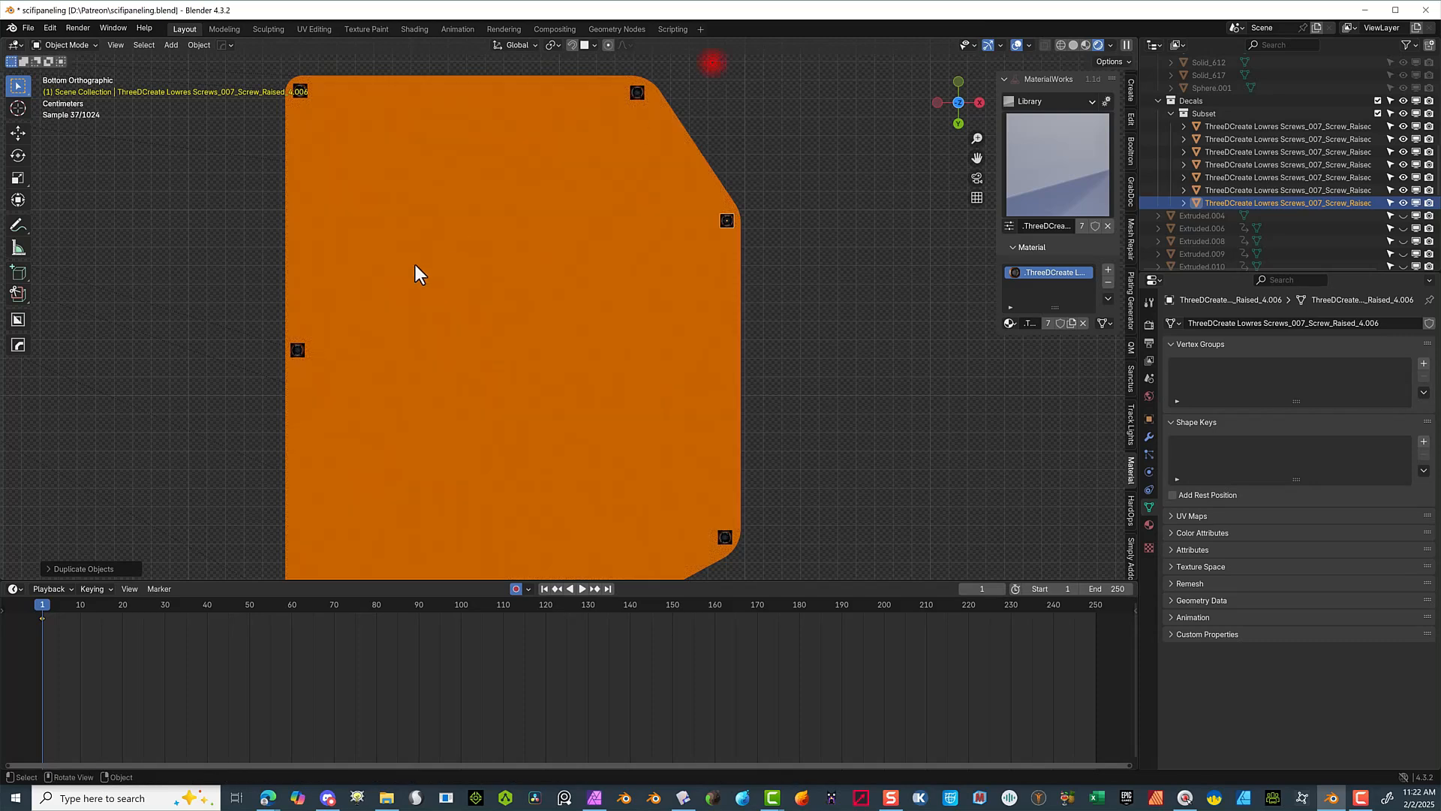
- Move the middle screw decal slightly along the plate's straight edge to centre it between the two corner decals
{"action": "scroll", "coordinate": [450, 301], "scroll_direction": "down", "scroll_amount": 3}
{"action": "left_click", "coordinate": [412, 332]}
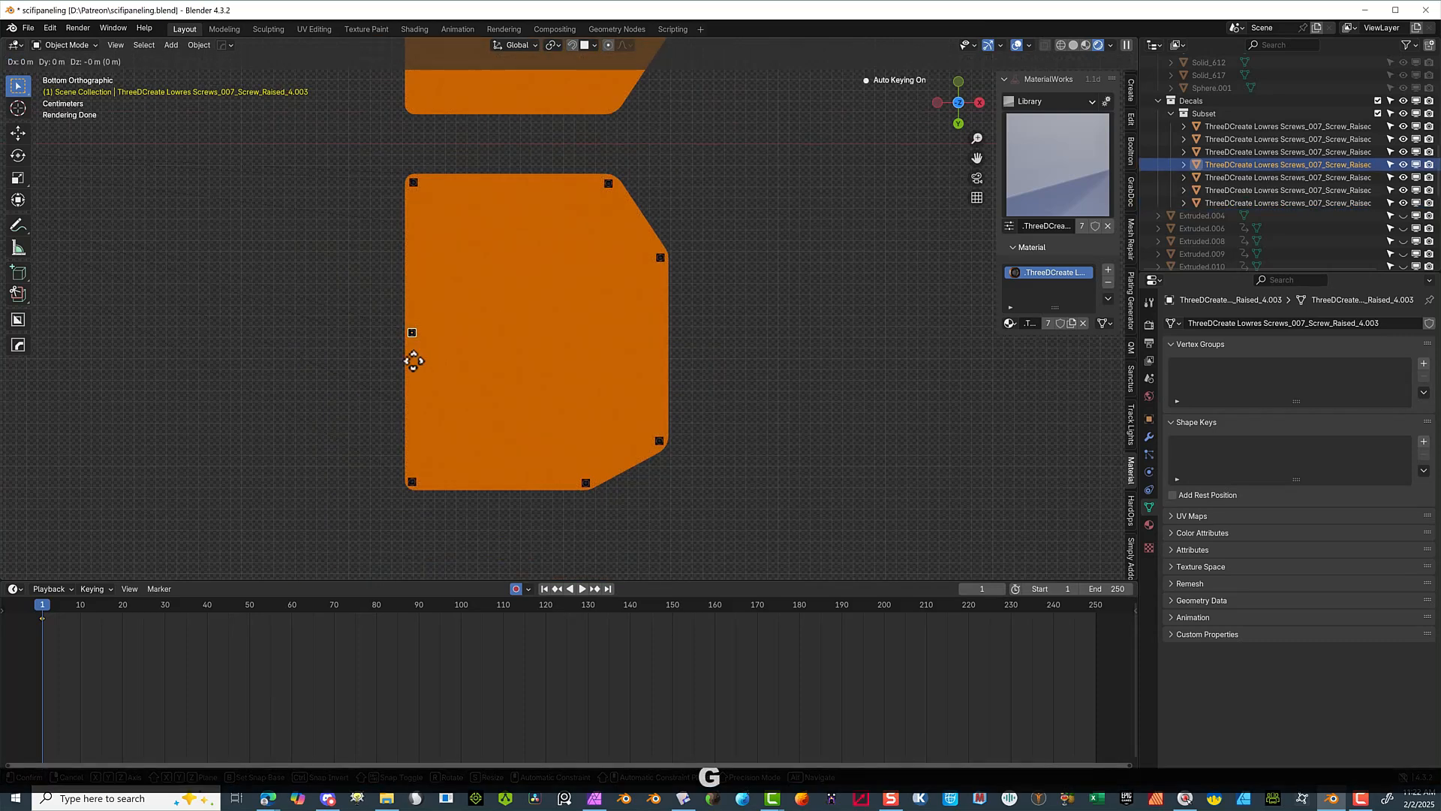
{"action": "key", "text": "g"}
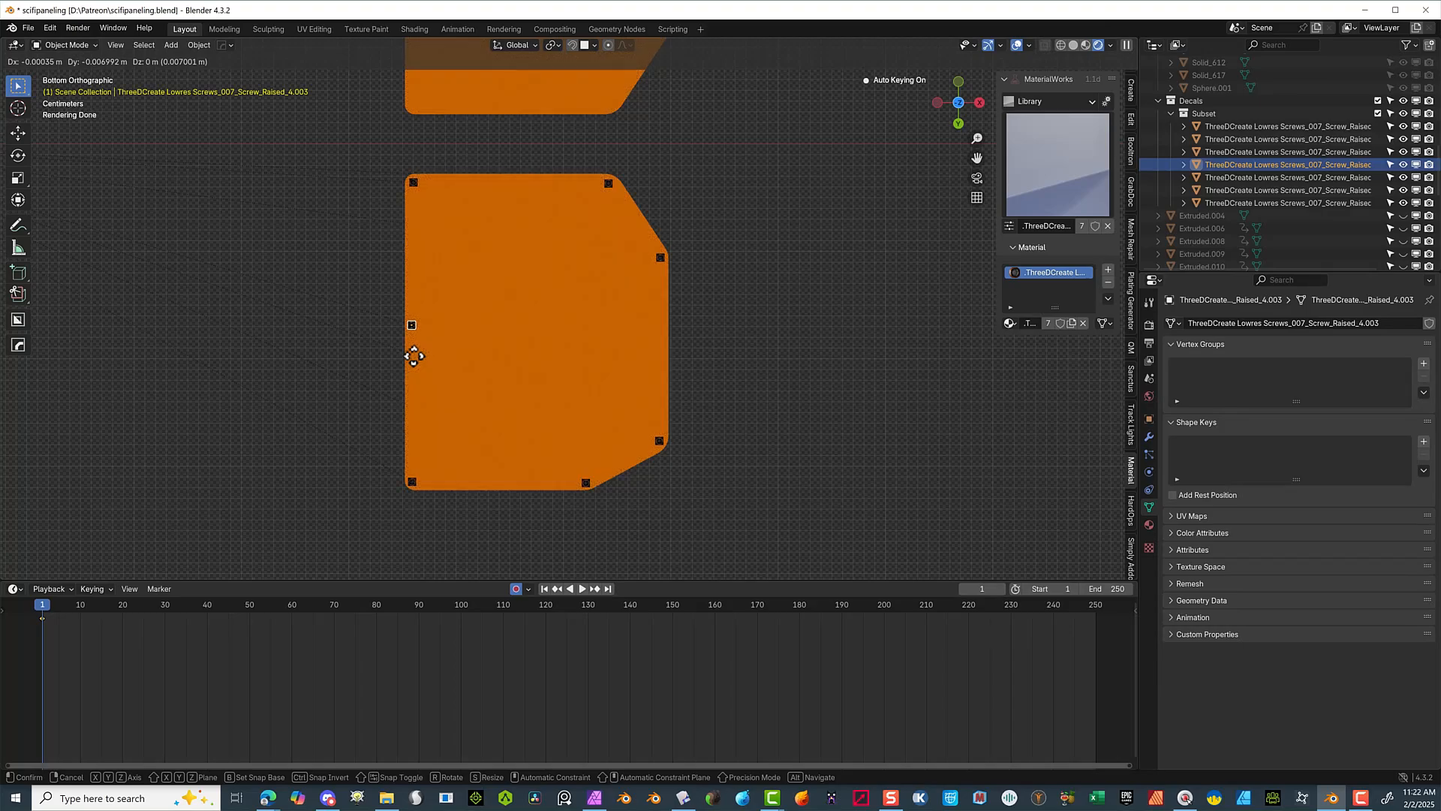
{"action": "left_click", "coordinate": [413, 356]}
- Join all seven screw decals around the plate into a single object
{"action": "middle_click_drag", "start_coordinate": [730, 348], "coordinate": [885, 277]}
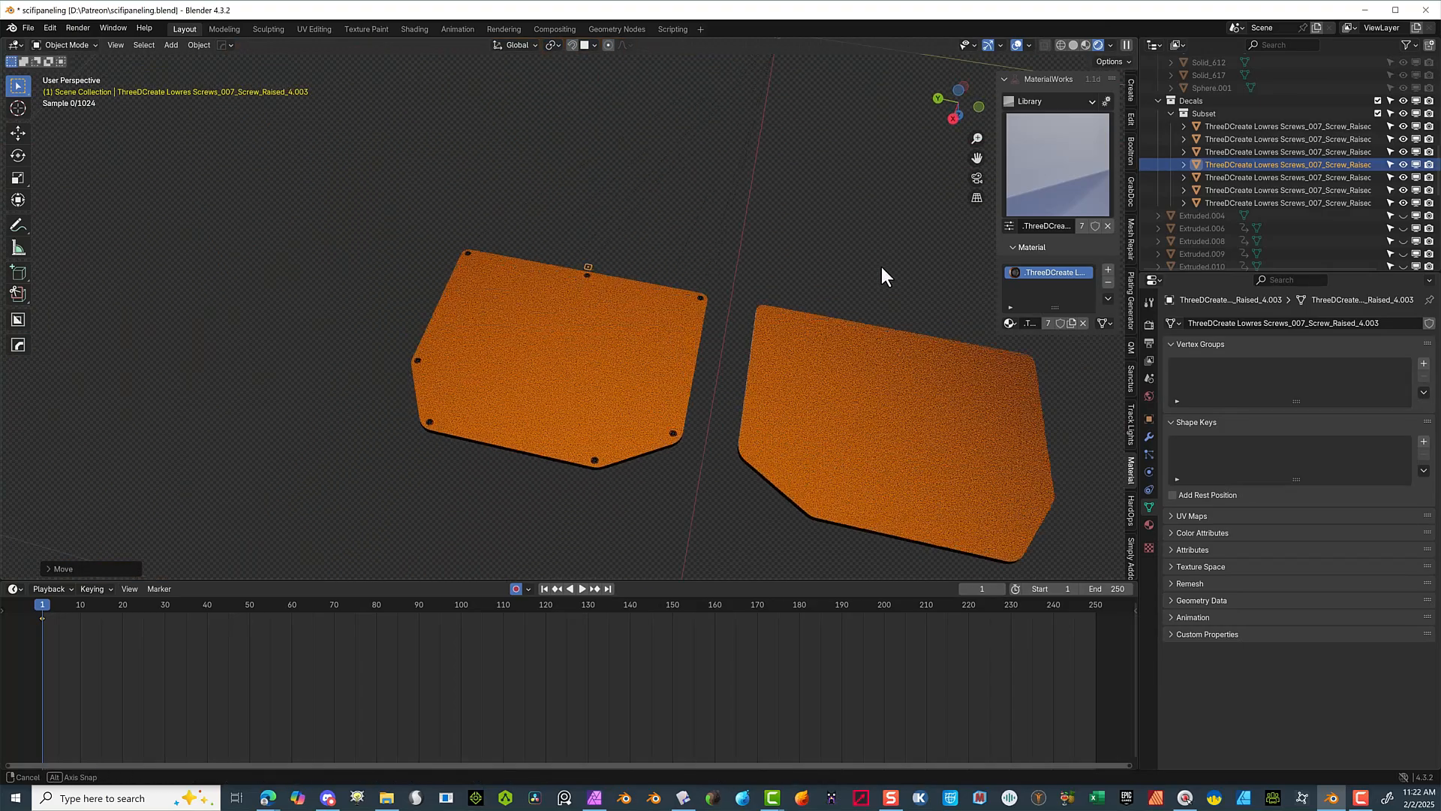
{"action": "scroll", "coordinate": [770, 281], "scroll_direction": "up", "scroll_amount": 4}
{"action": "middle_click_drag", "start_coordinate": [766, 338], "coordinate": [818, 296]}
{"action": "middle_click_drag", "start_coordinate": [774, 556], "coordinate": [738, 337], "text": "shift"}
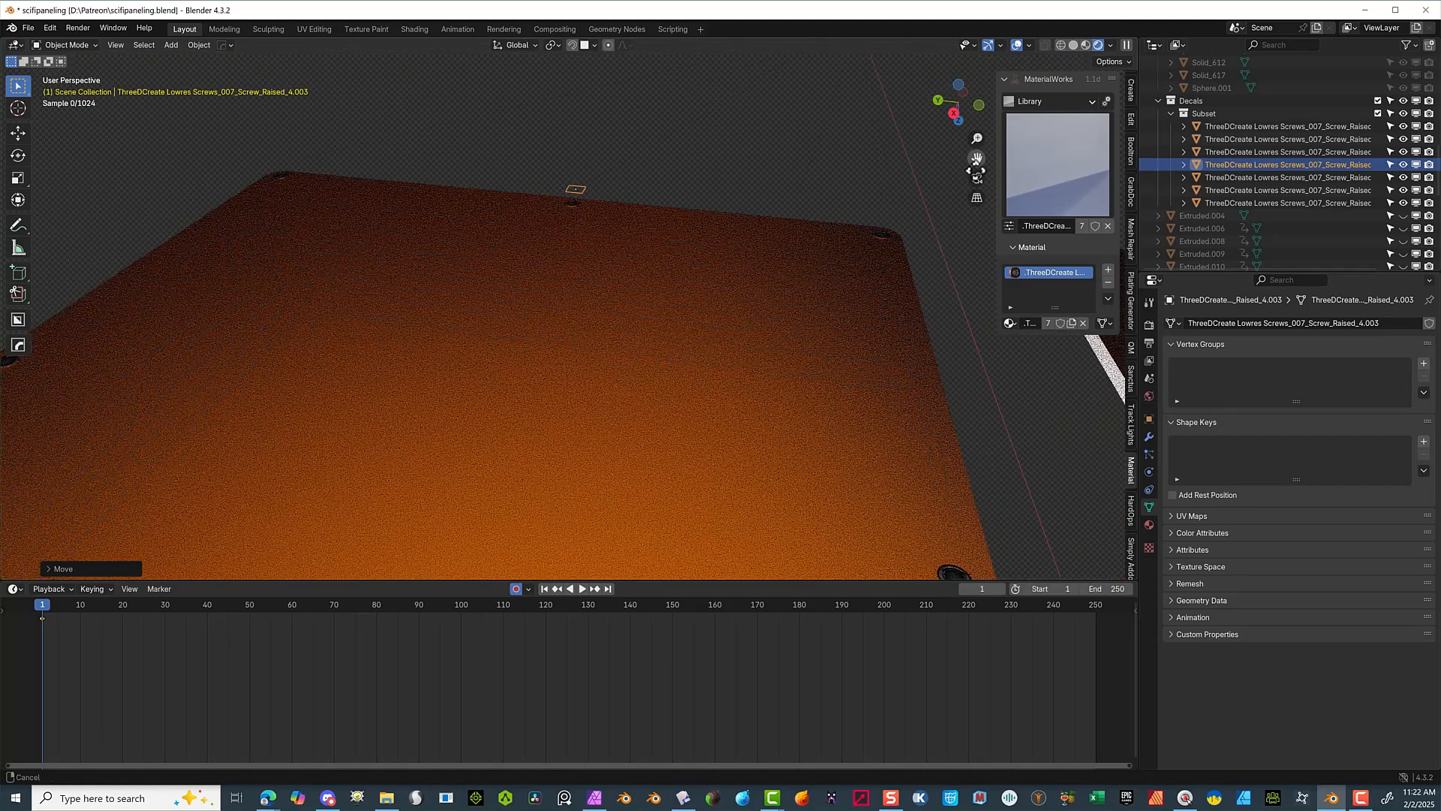
{"action": "scroll", "coordinate": [741, 411], "scroll_direction": "down", "scroll_amount": 1}
{"action": "middle_click_drag", "start_coordinate": [740, 412], "coordinate": [769, 396]}
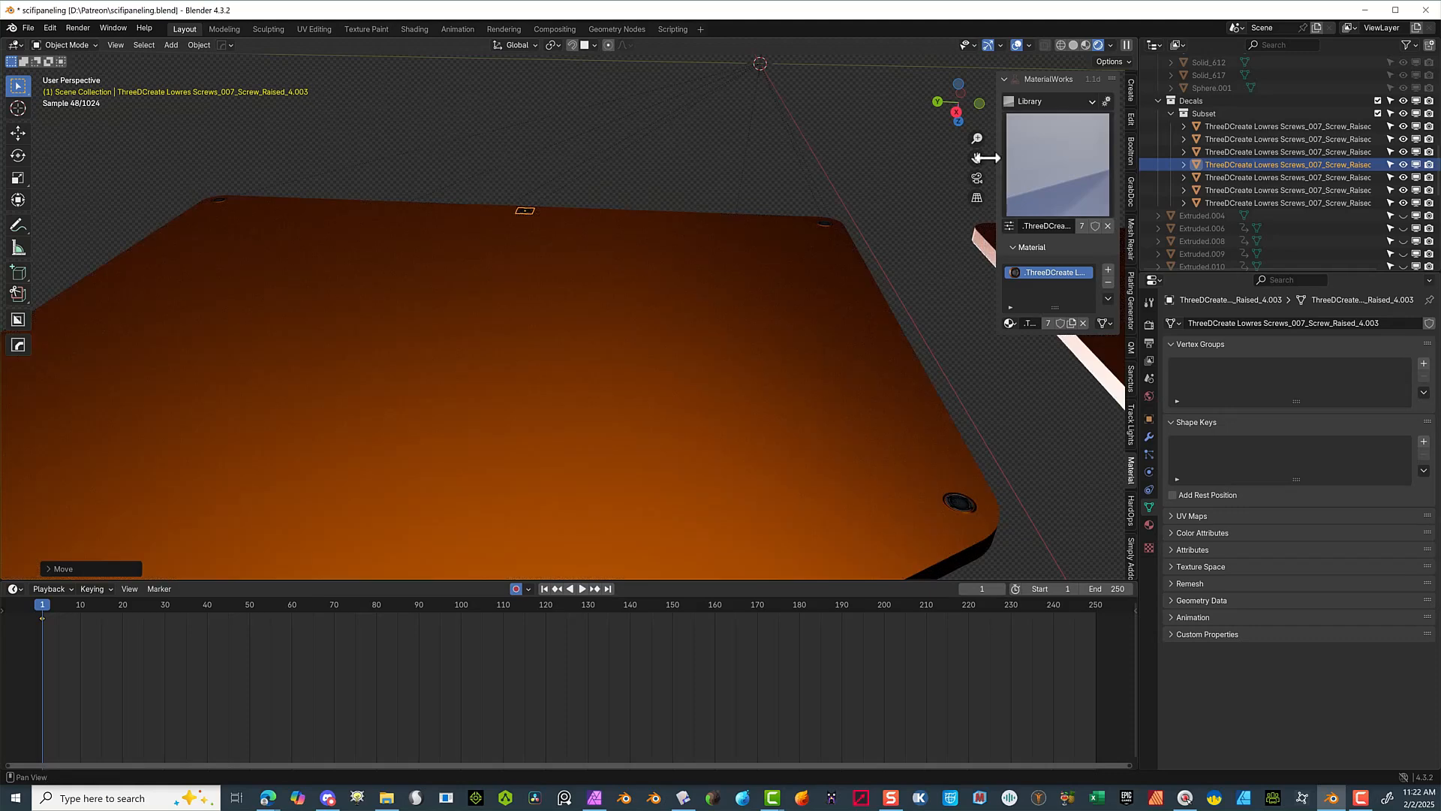
{"action": "left_click_drag", "start_coordinate": [977, 159], "coordinate": [895, 280]}
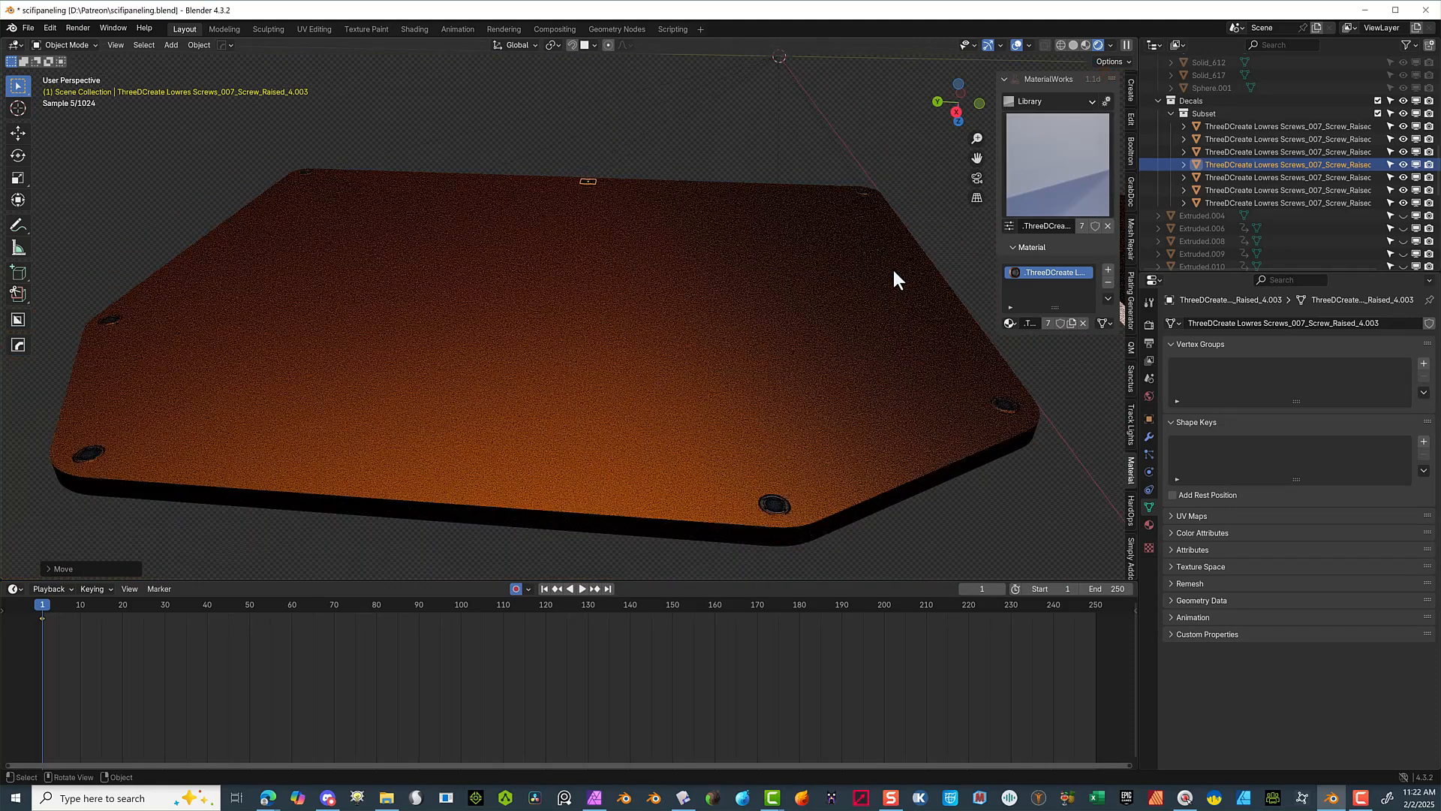
{"action": "left_click", "coordinate": [92, 453]}
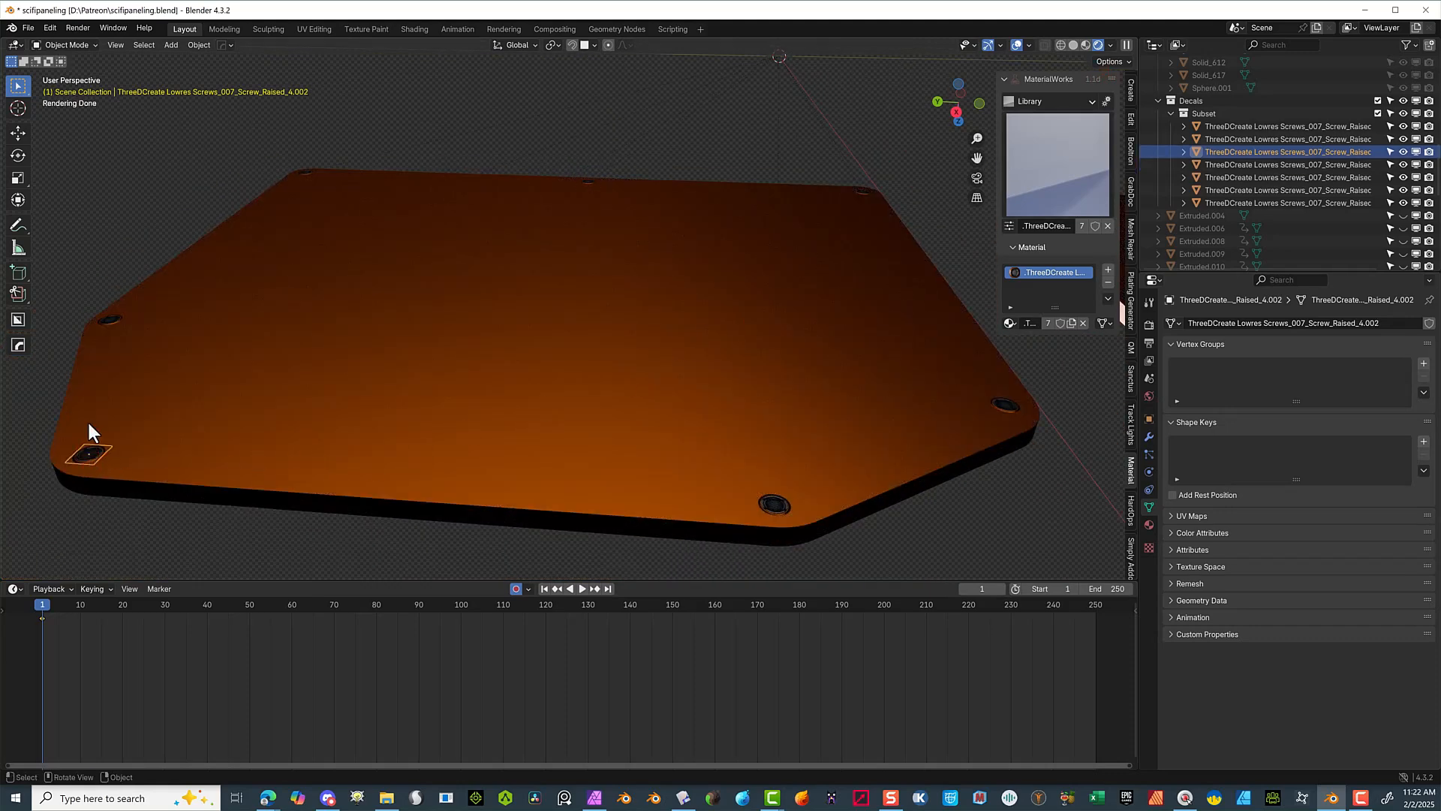
{"action": "left_click", "coordinate": [113, 318], "text": "shift"}
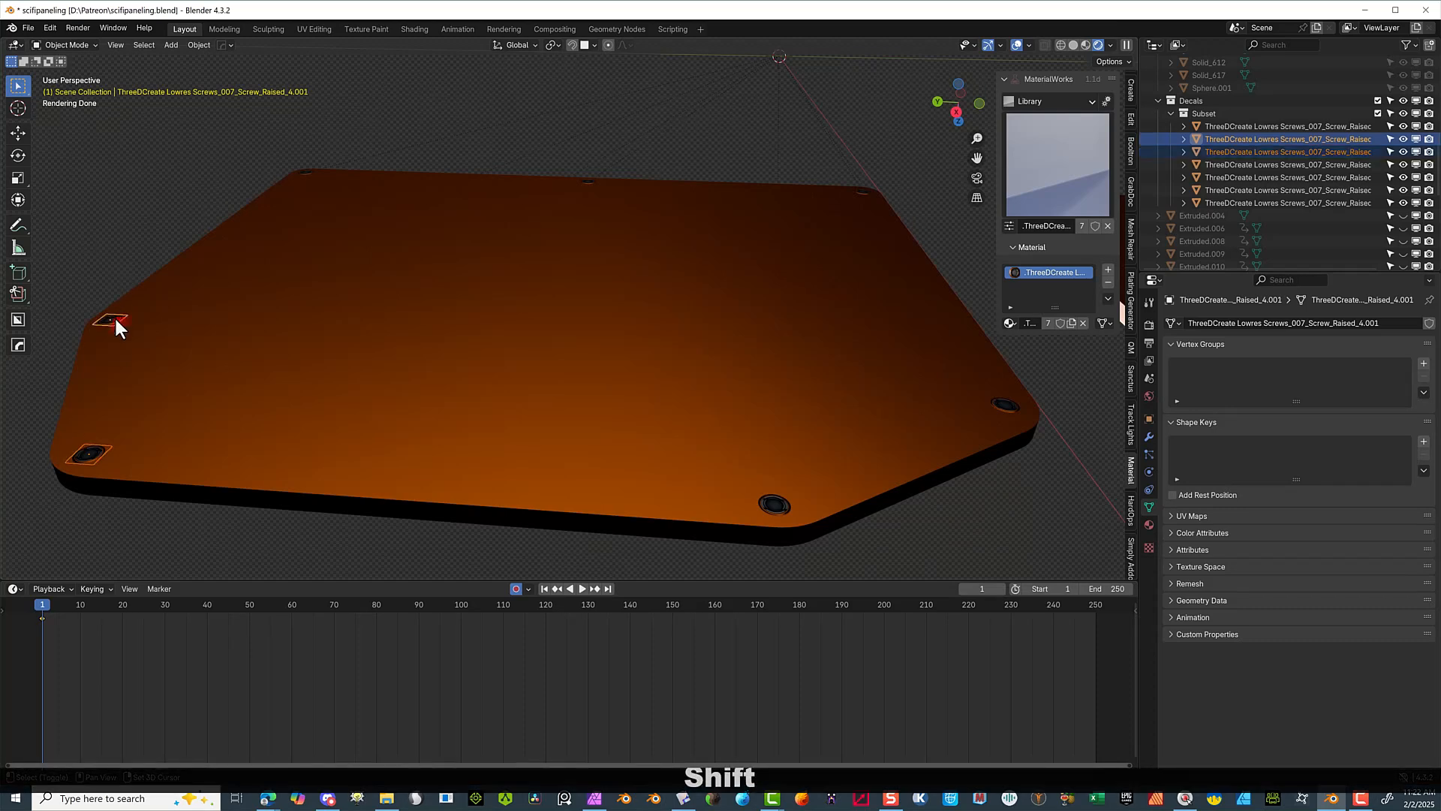
{"action": "left_click", "coordinate": [305, 172], "text": "shift"}
{"action": "left_click", "coordinate": [587, 181], "text": "shift"}
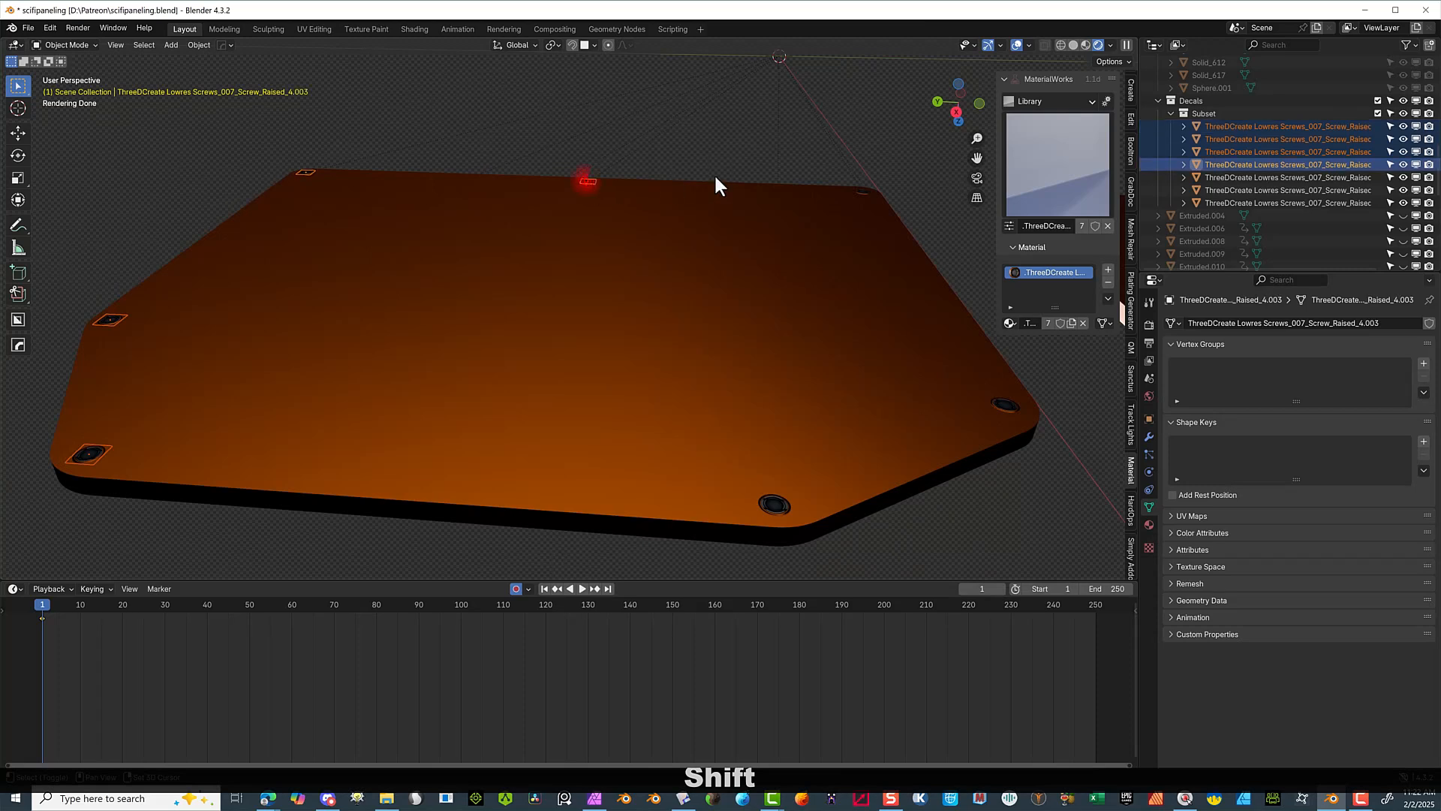
{"action": "left_click", "coordinate": [863, 191], "text": "shift"}
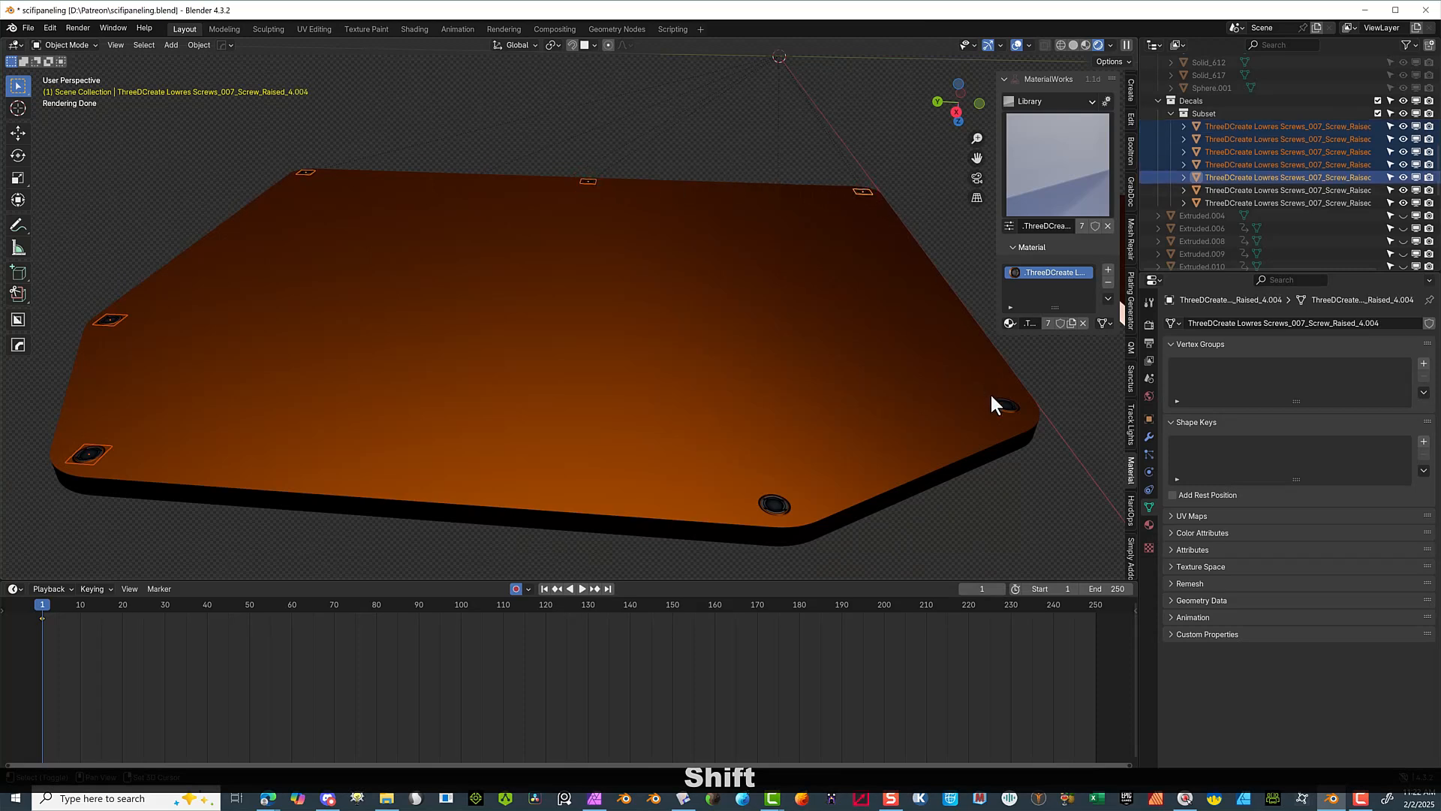
{"action": "left_click", "coordinate": [1008, 407], "text": "shift"}
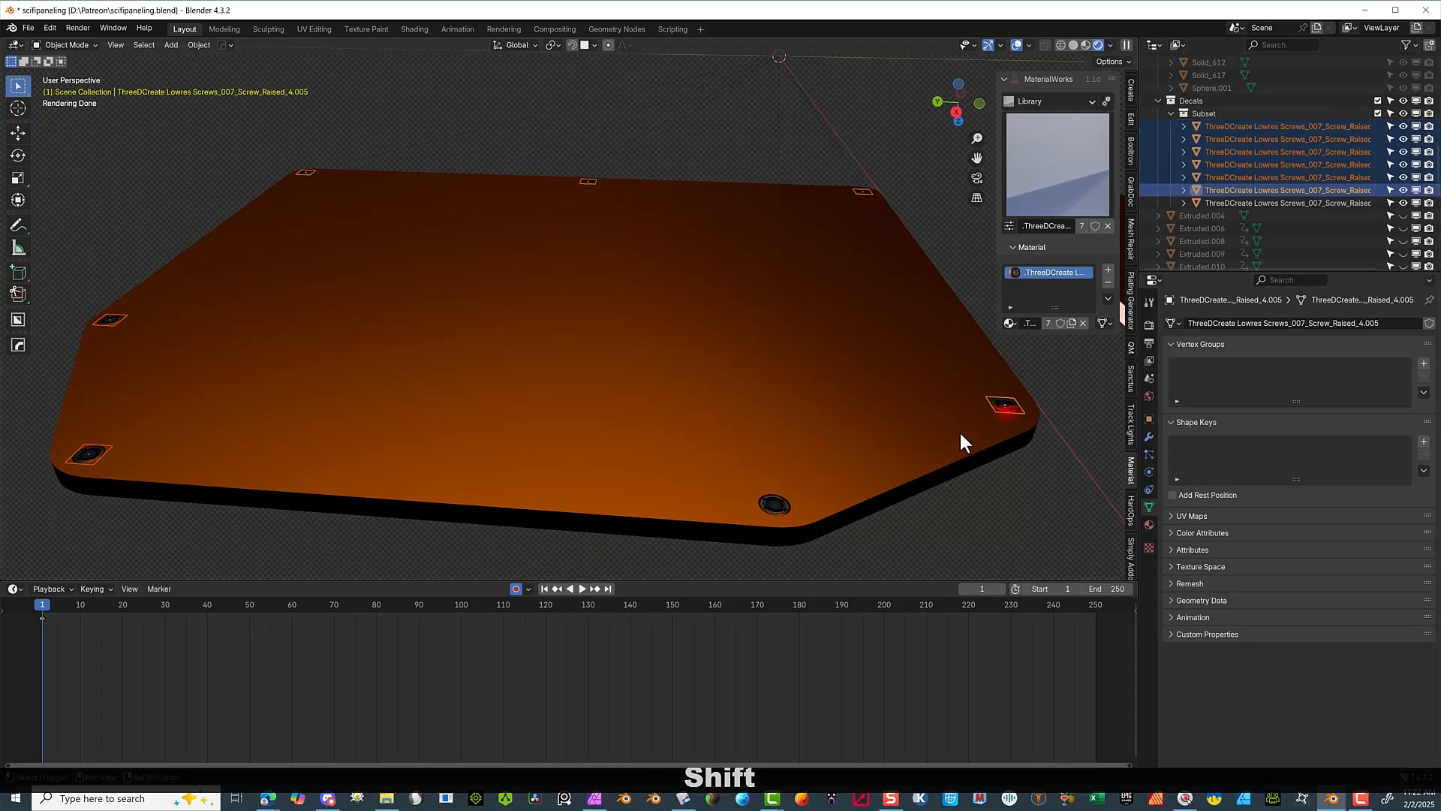
{"action": "left_click", "coordinate": [776, 507], "text": "shift"}
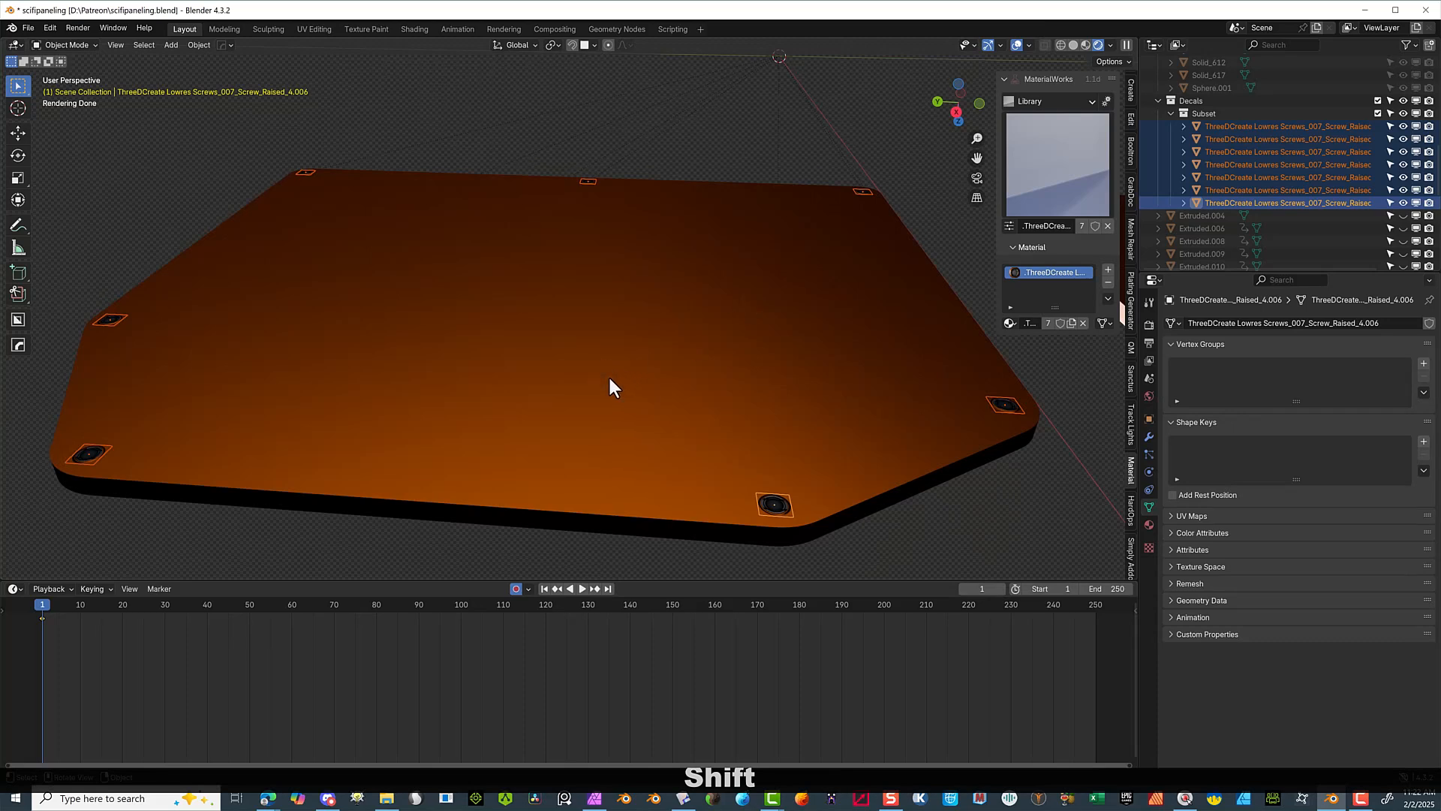
{"action": "key", "text": "ctrl+j"}
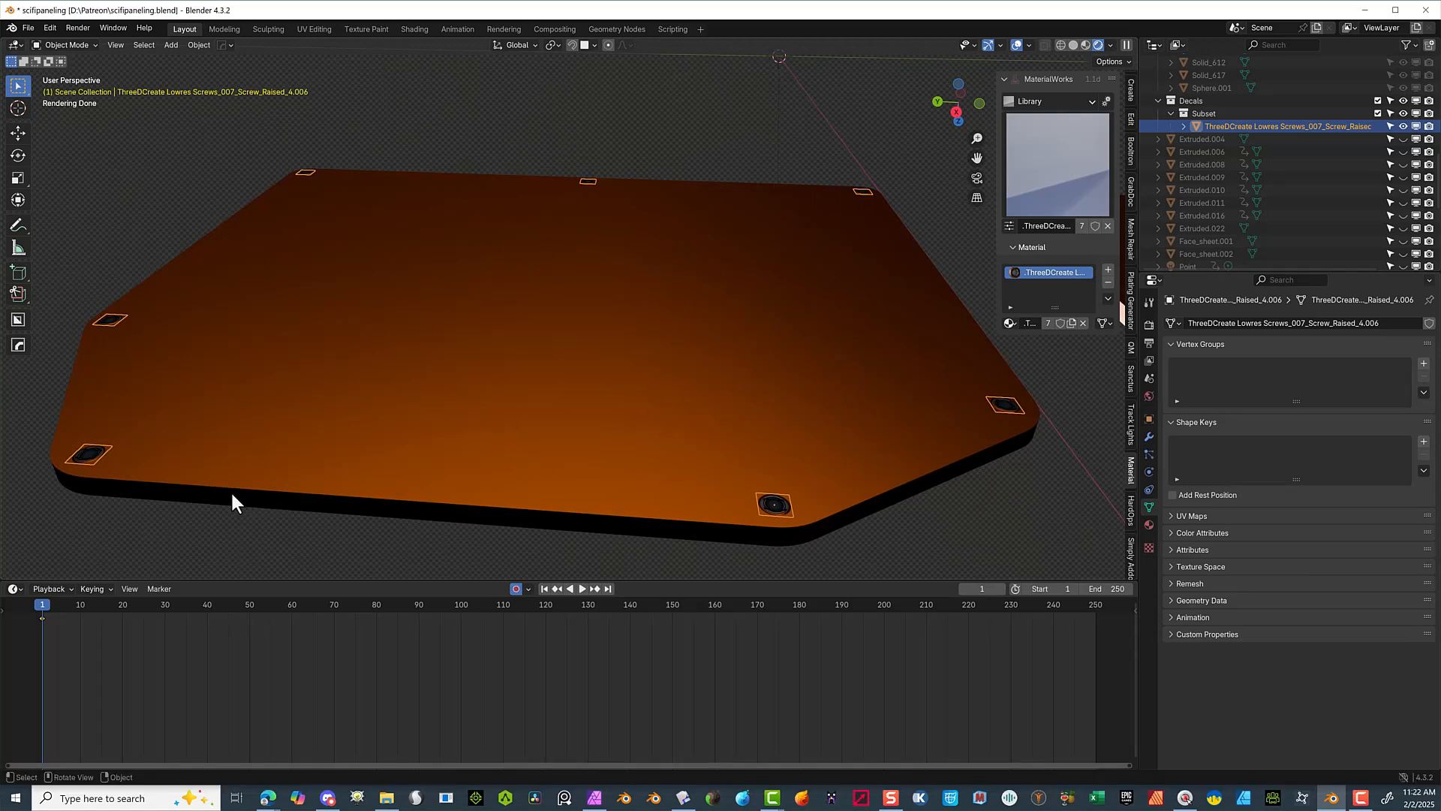
- Project the joined screw decals onto the plate's surface with DECALmachine
{"action": "key", "text": "d"}
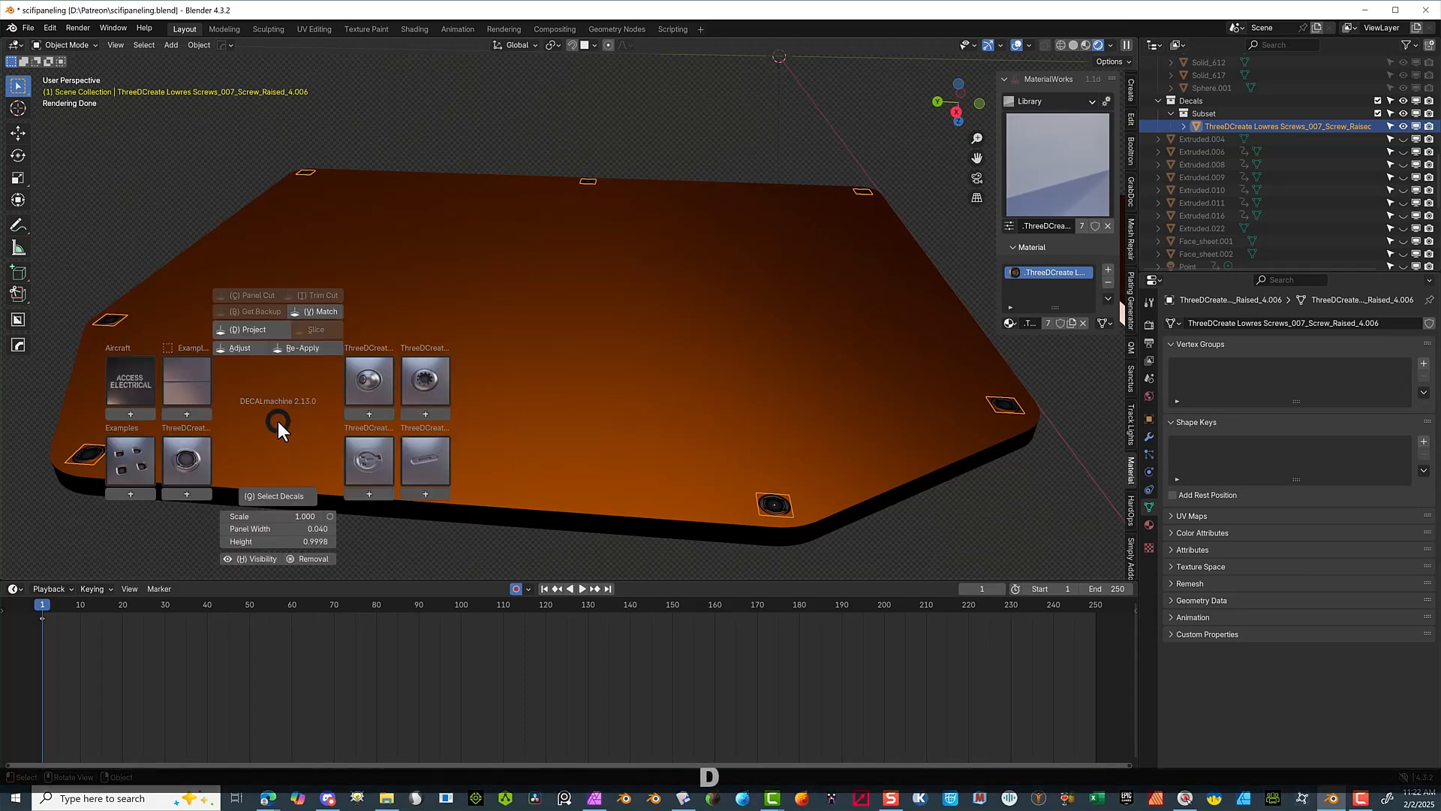
{"action": "left_click", "coordinate": [256, 334], "text": "alt"}
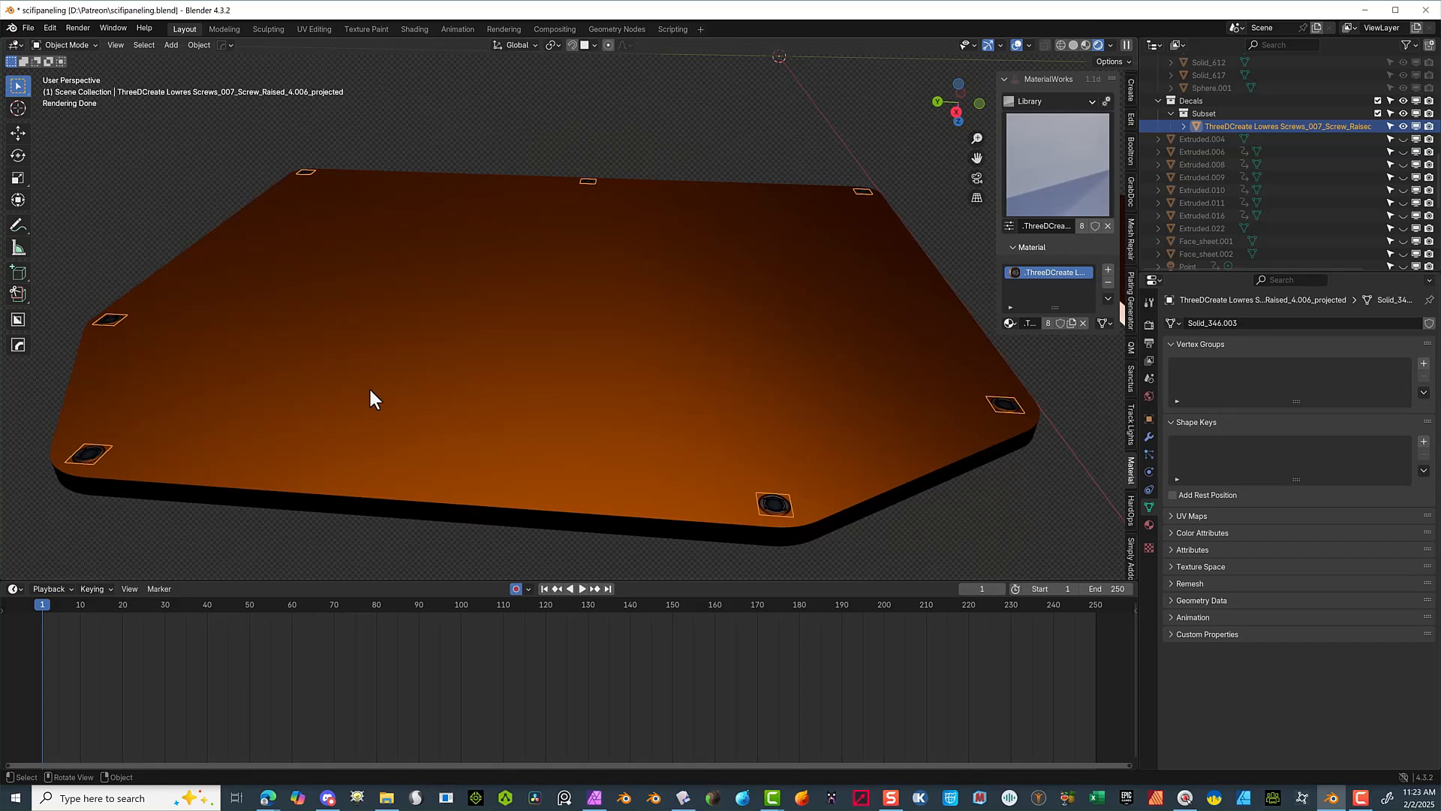
- Adjust the projected screw decals' parallax by an amount of 0.03
{"action": "middle_click_drag", "start_coordinate": [491, 395], "coordinate": [545, 393]}
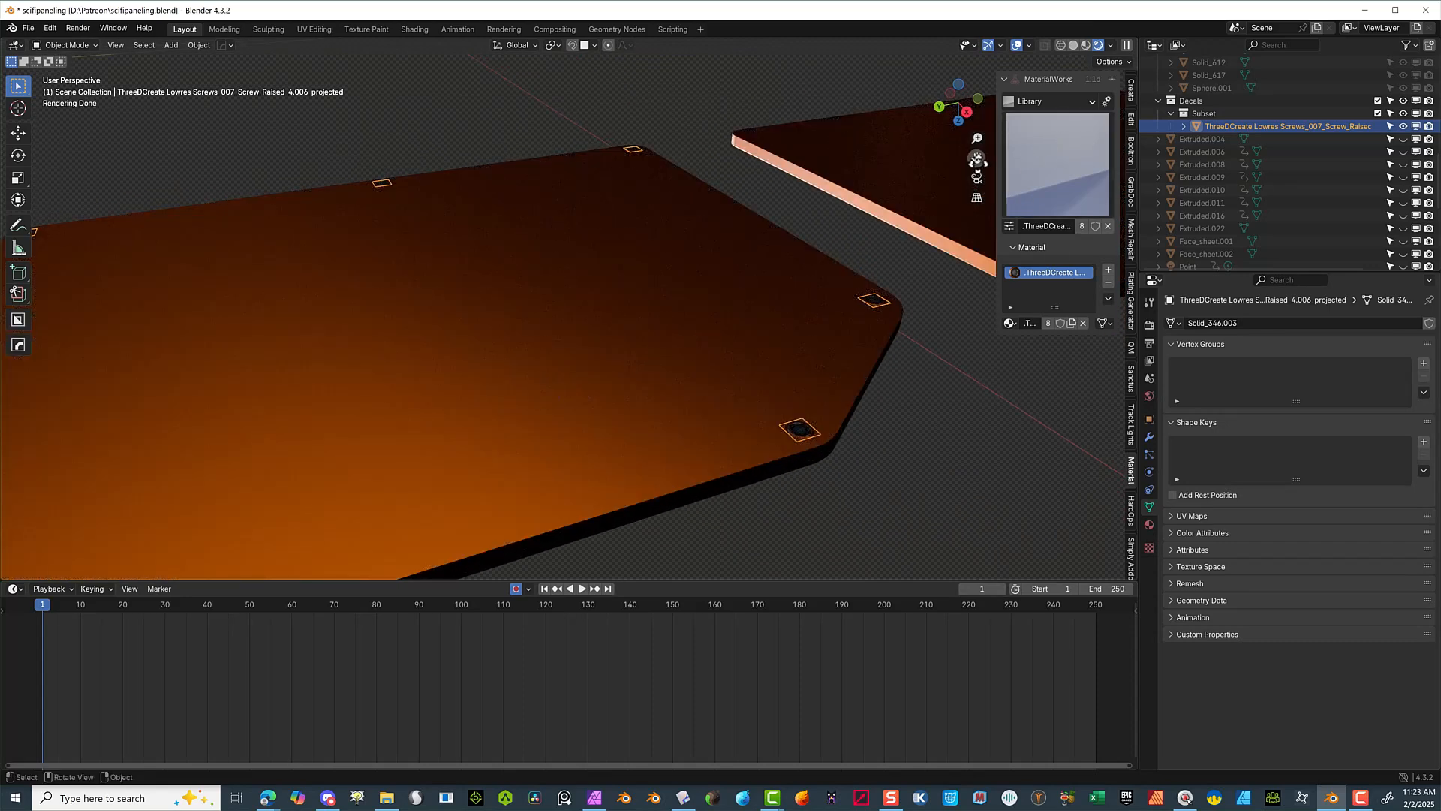
{"action": "middle_click_drag", "start_coordinate": [605, 225], "coordinate": [943, 182]}
{"action": "scroll", "coordinate": [623, 381], "scroll_direction": "up", "scroll_amount": 3}
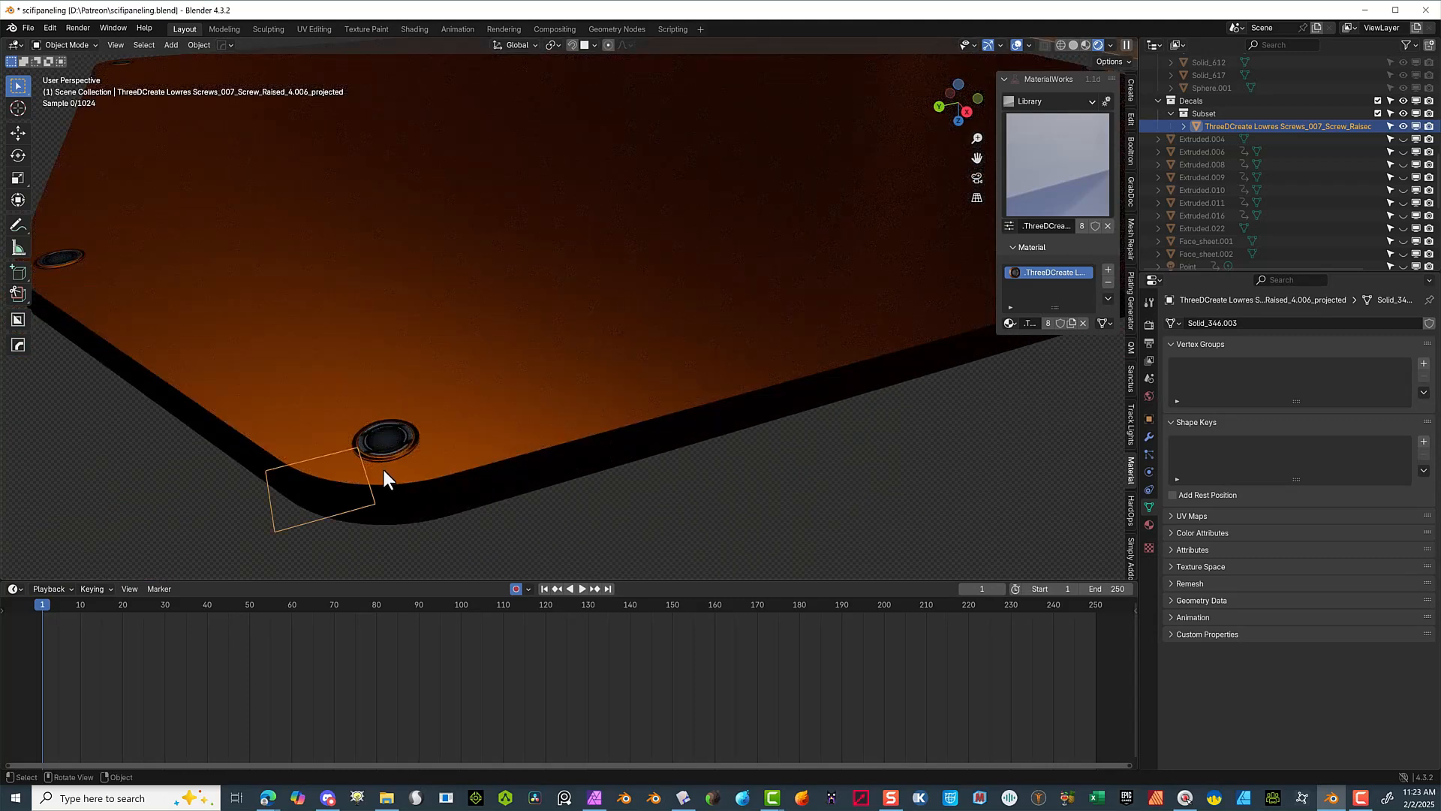
{"action": "scroll", "coordinate": [385, 476], "scroll_direction": "up", "scroll_amount": 2}
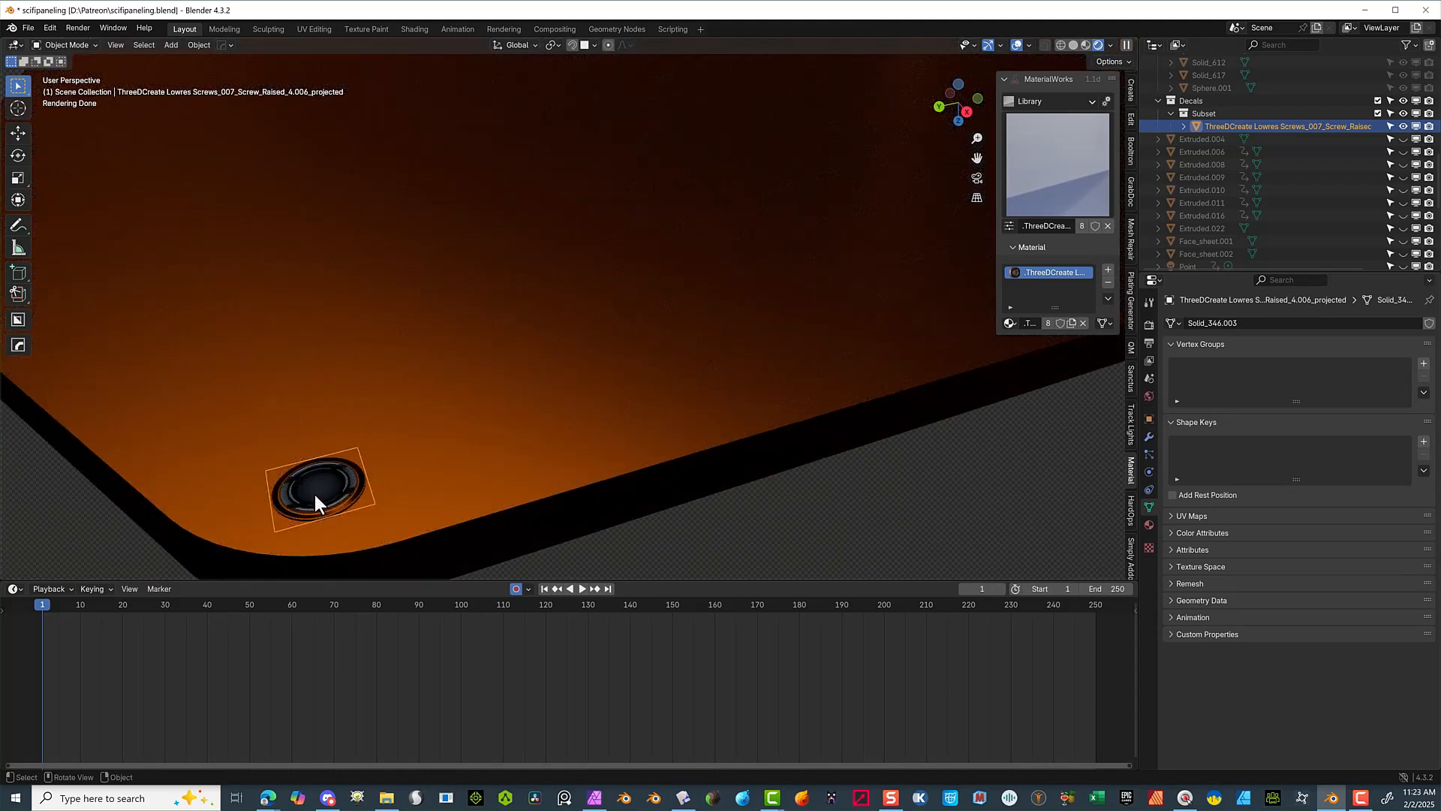
{"action": "key", "text": "d"}
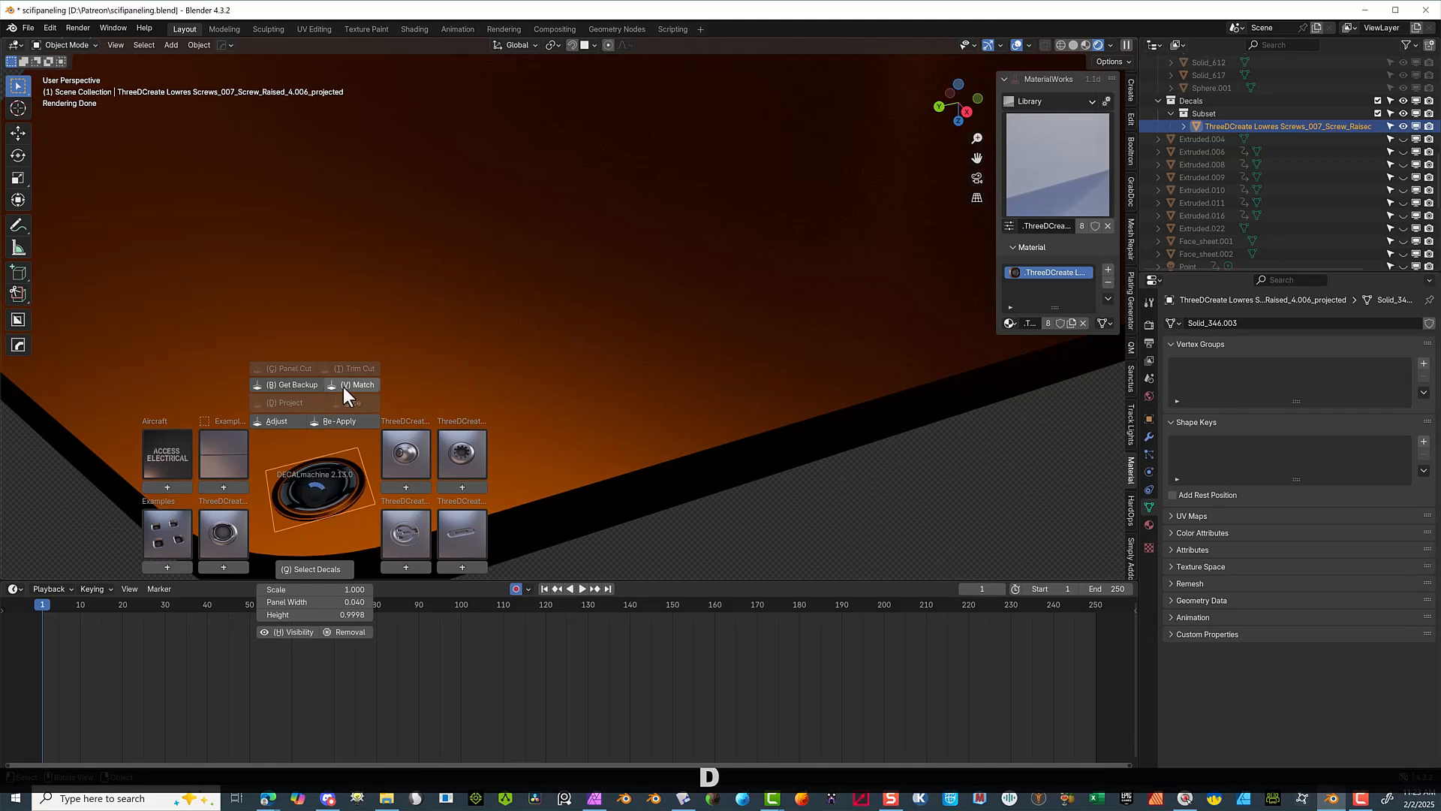
{"action": "left_click", "coordinate": [295, 422]}
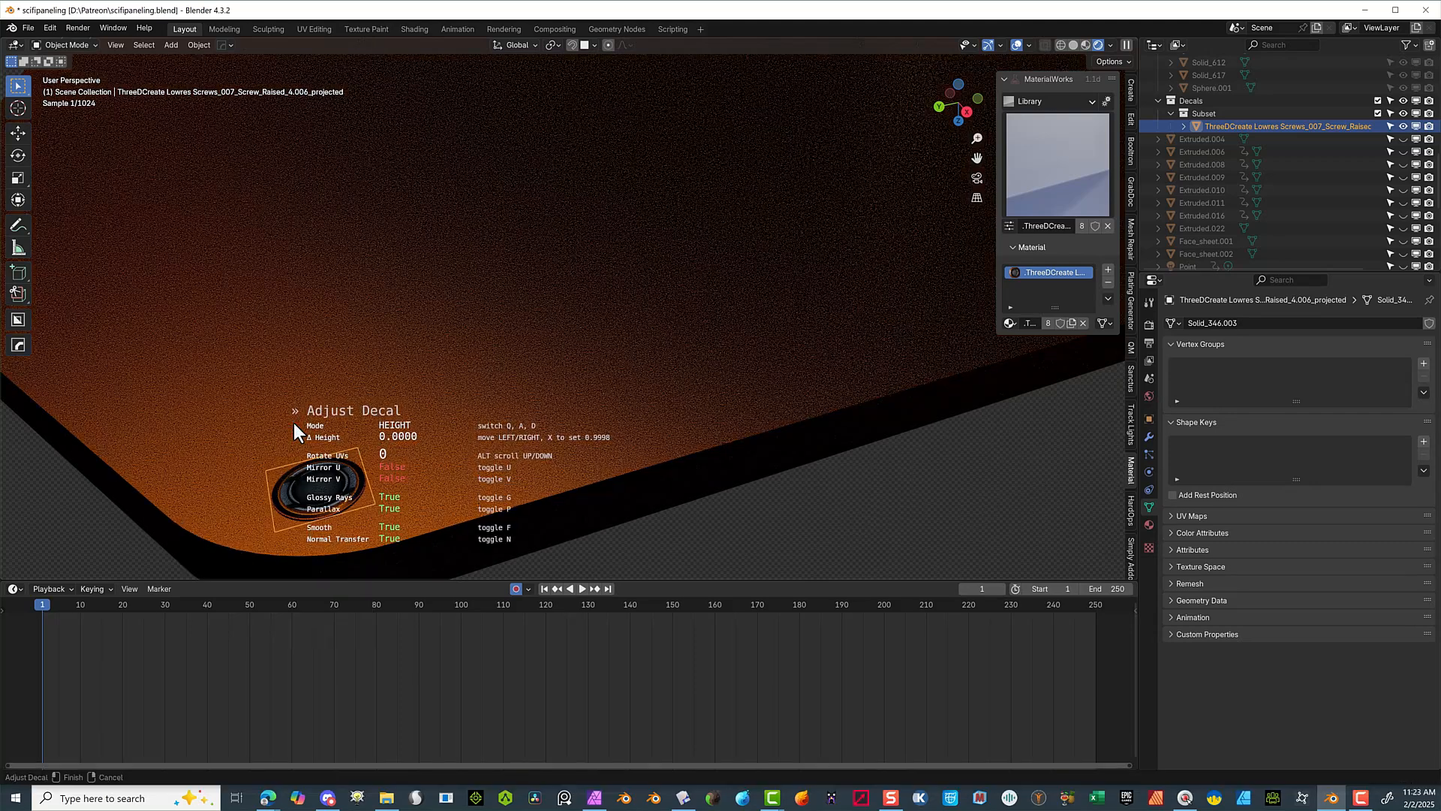
{"action": "key", "text": "d"}
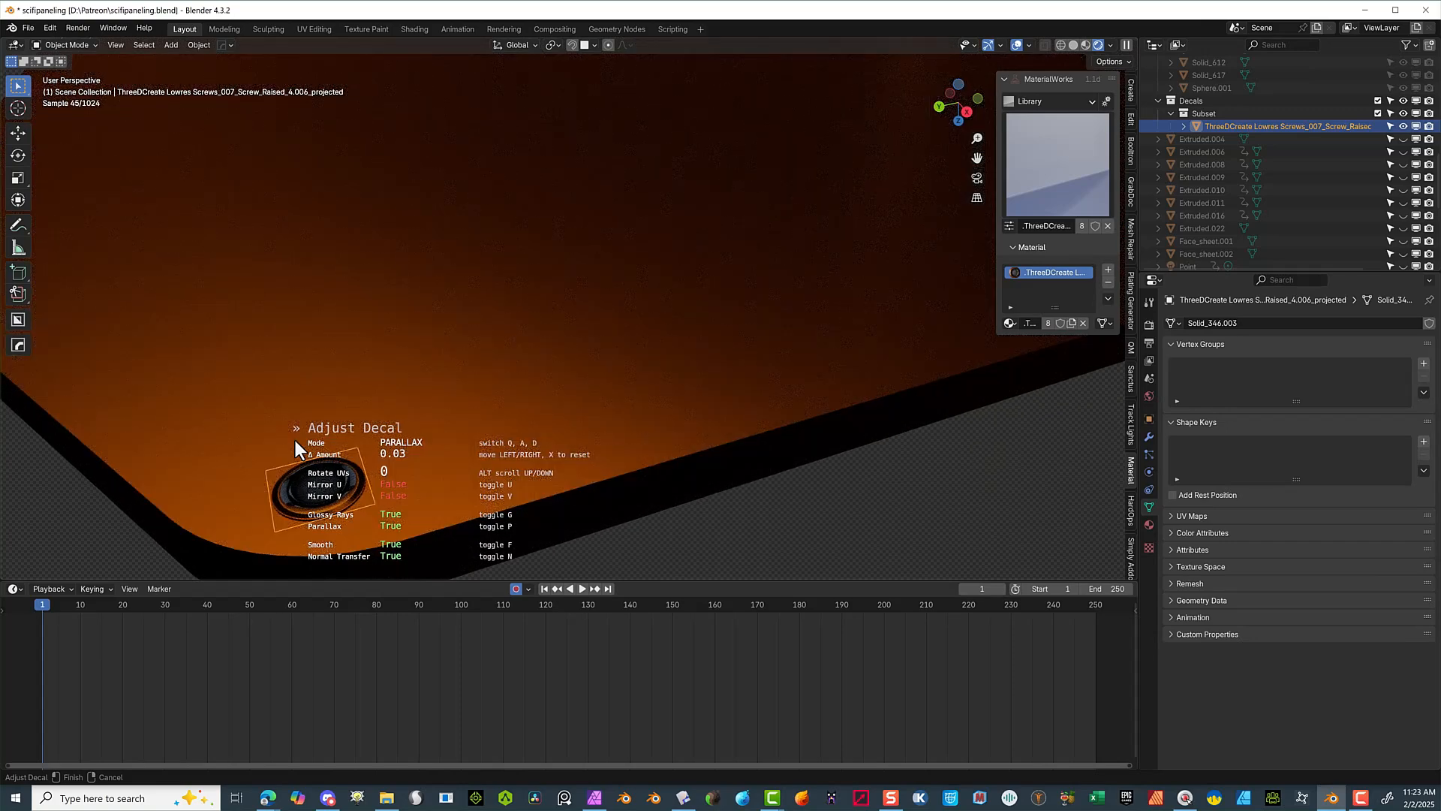
{"action": "left_click", "coordinate": [295, 440]}
- Examine the projected screw decals around the plate's edges and corners from several angles and distances
{"action": "scroll", "coordinate": [481, 421], "scroll_direction": "down", "scroll_amount": 3}
{"action": "middle_click_drag", "start_coordinate": [521, 389], "coordinate": [488, 416]}
{"action": "scroll", "coordinate": [490, 403], "scroll_direction": "down", "scroll_amount": 2}
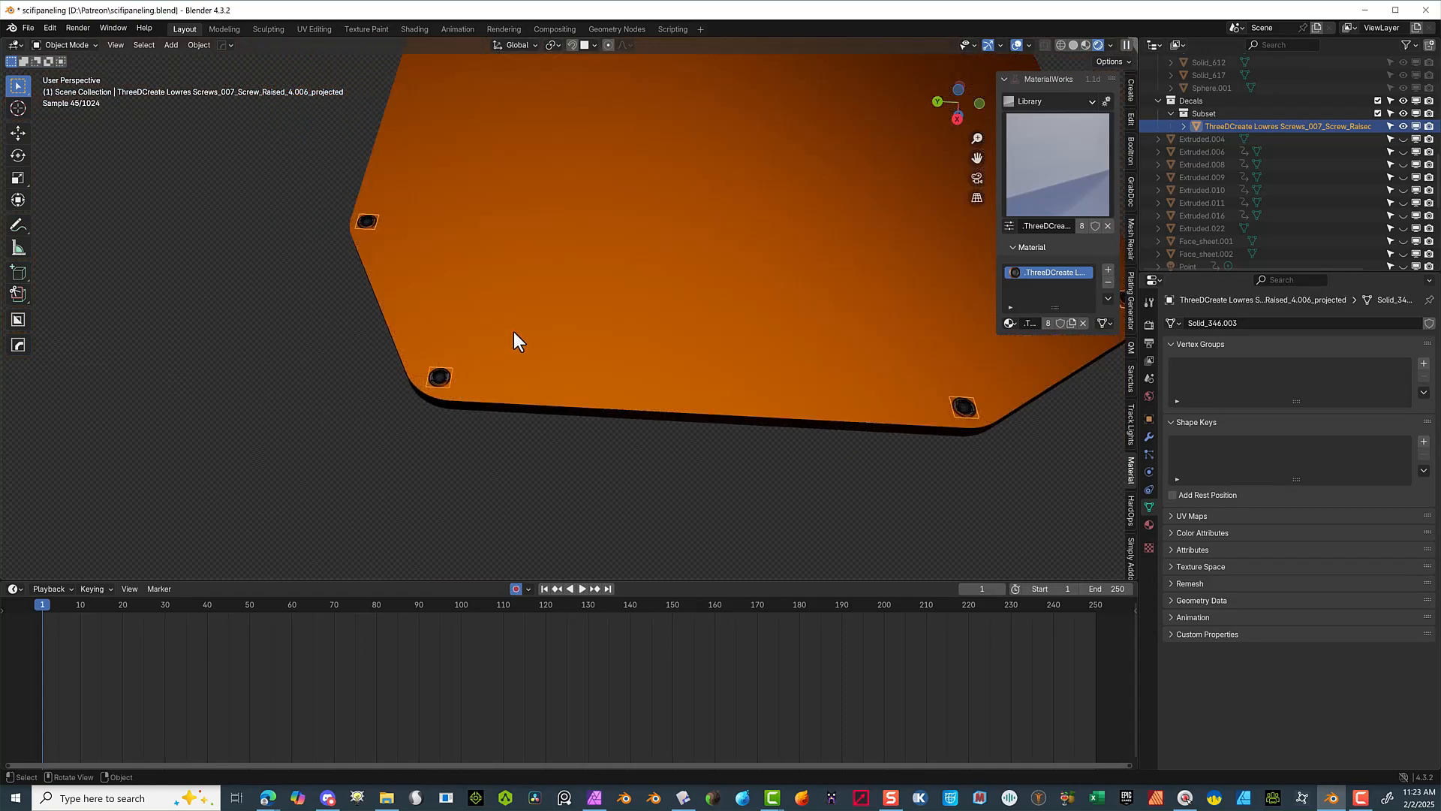
{"action": "scroll", "coordinate": [514, 333], "scroll_direction": "down", "scroll_amount": 3}
{"action": "scroll", "coordinate": [540, 323], "scroll_direction": "up", "scroll_amount": 3}
{"action": "middle_click_drag", "start_coordinate": [579, 305], "coordinate": [639, 247]}
{"action": "left_click_drag", "start_coordinate": [977, 156], "coordinate": [702, 237]}
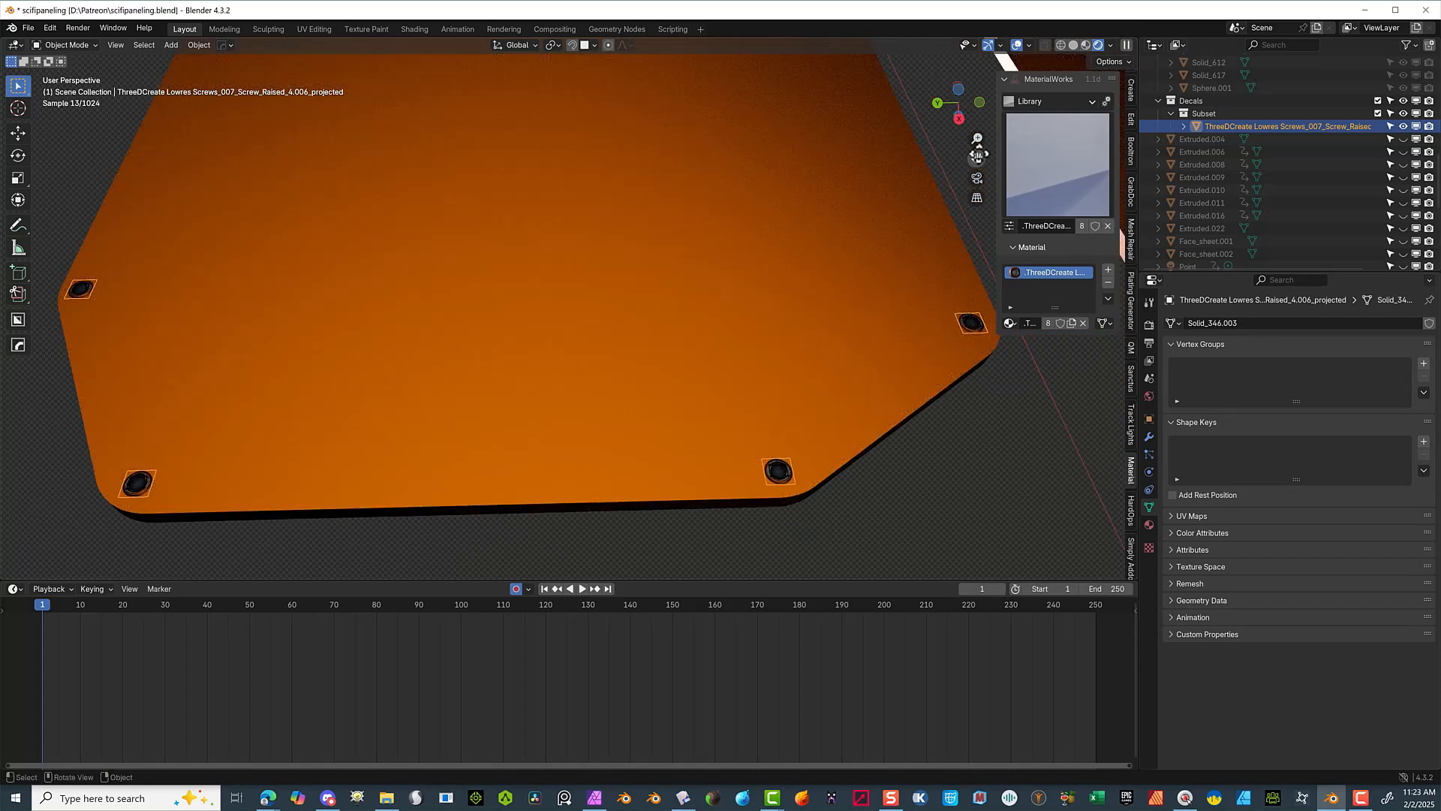
{"action": "scroll", "coordinate": [670, 299], "scroll_direction": "down", "scroll_amount": 1}
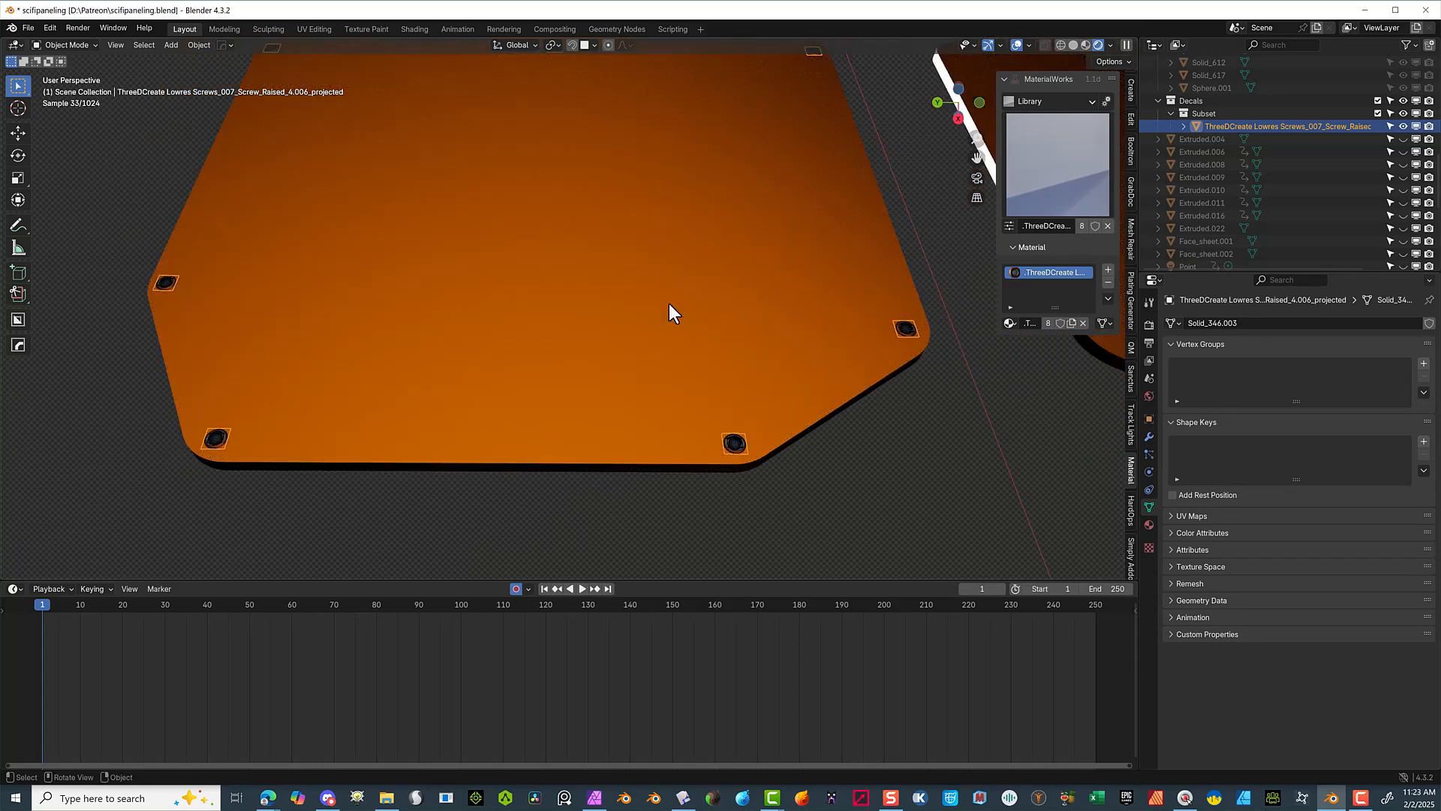
{"action": "scroll", "coordinate": [669, 304], "scroll_direction": "down", "scroll_amount": 1}
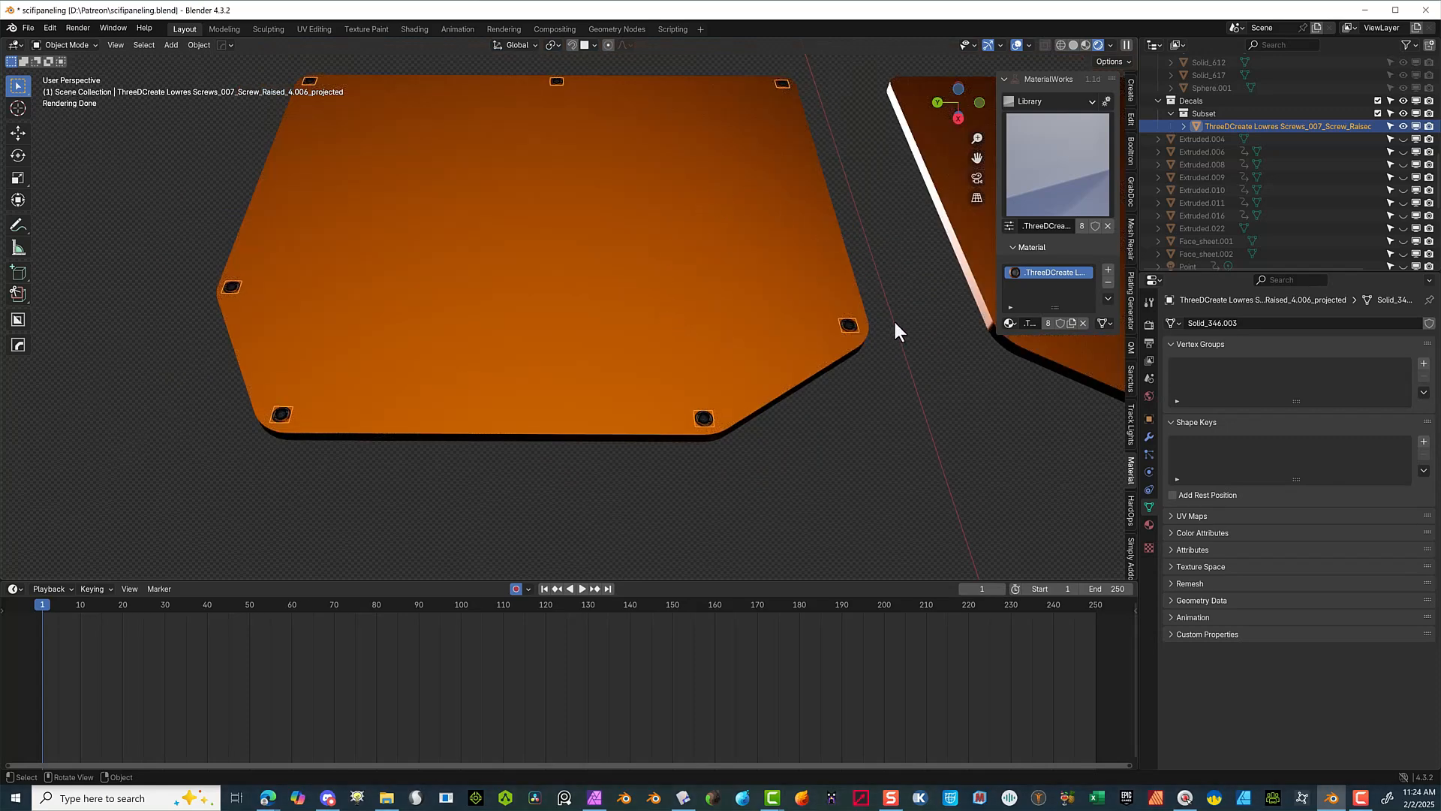
- Try subset materials up to Material.009 on the projected screw decals with DECALmachine's Match Materials, and turn subset matching off
{"action": "scroll", "coordinate": [633, 396], "scroll_direction": "up", "scroll_amount": 6}
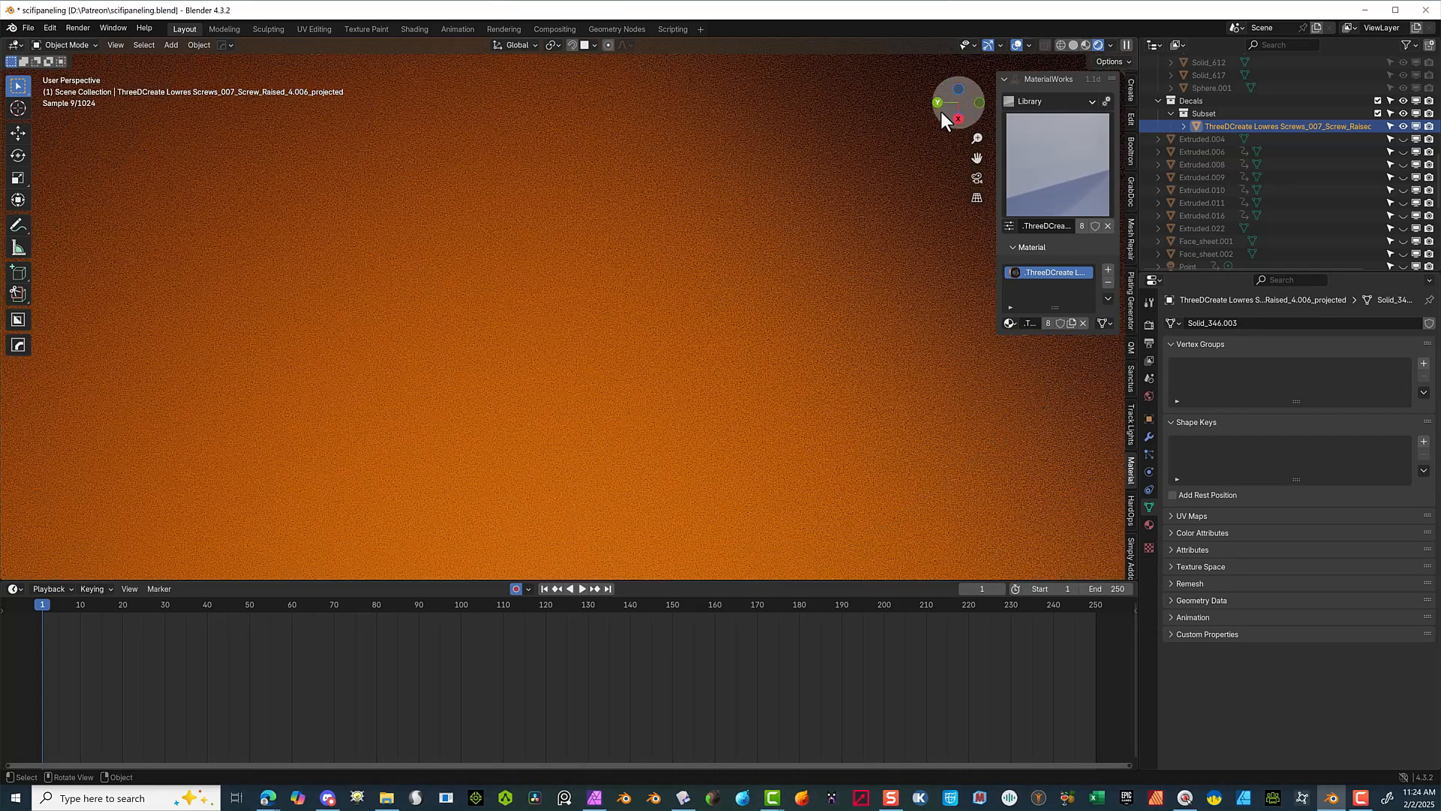
{"action": "left_click_drag", "start_coordinate": [977, 158], "coordinate": [690, 77]}
{"action": "left_click_drag", "start_coordinate": [783, 493], "coordinate": [692, 333]}
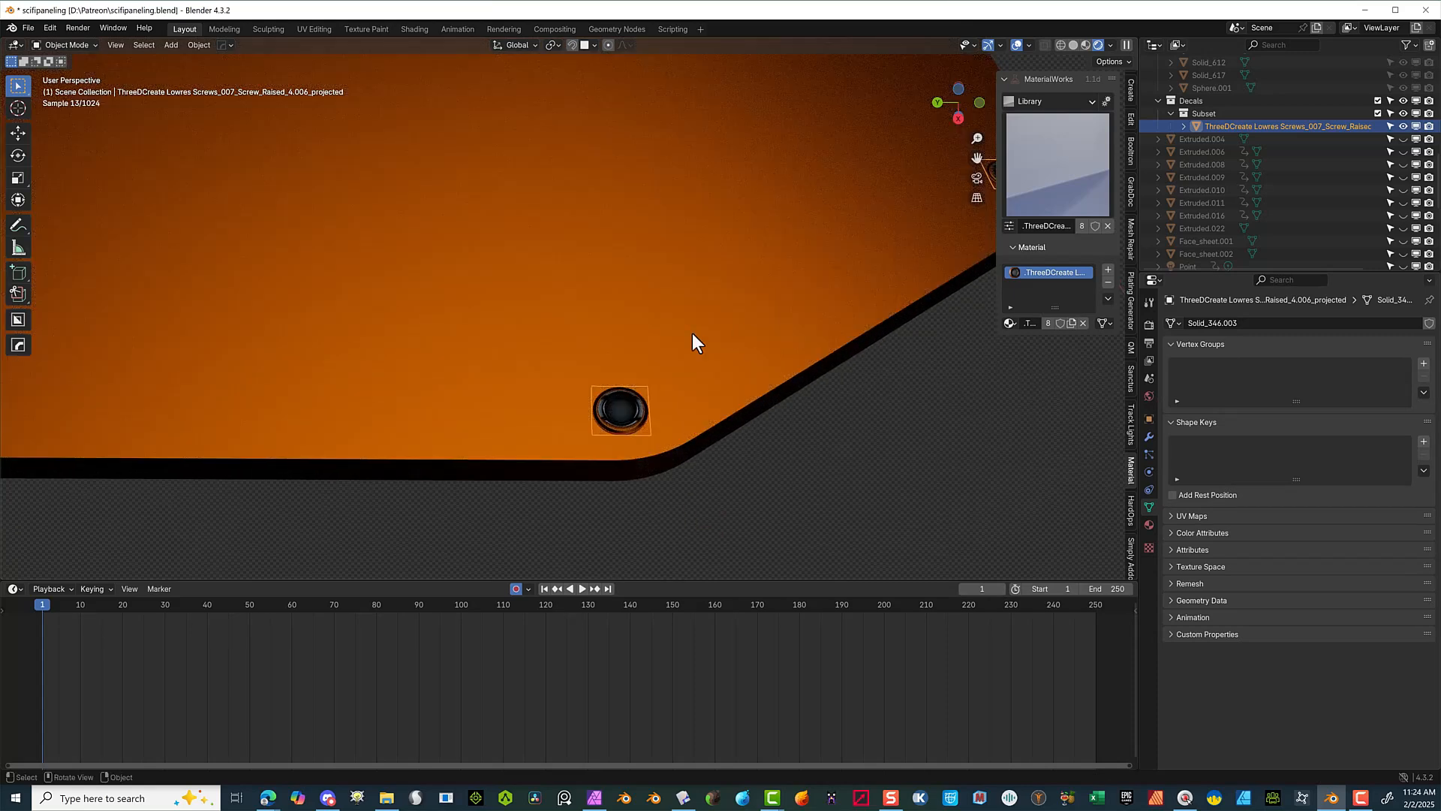
{"action": "key", "text": "d"}
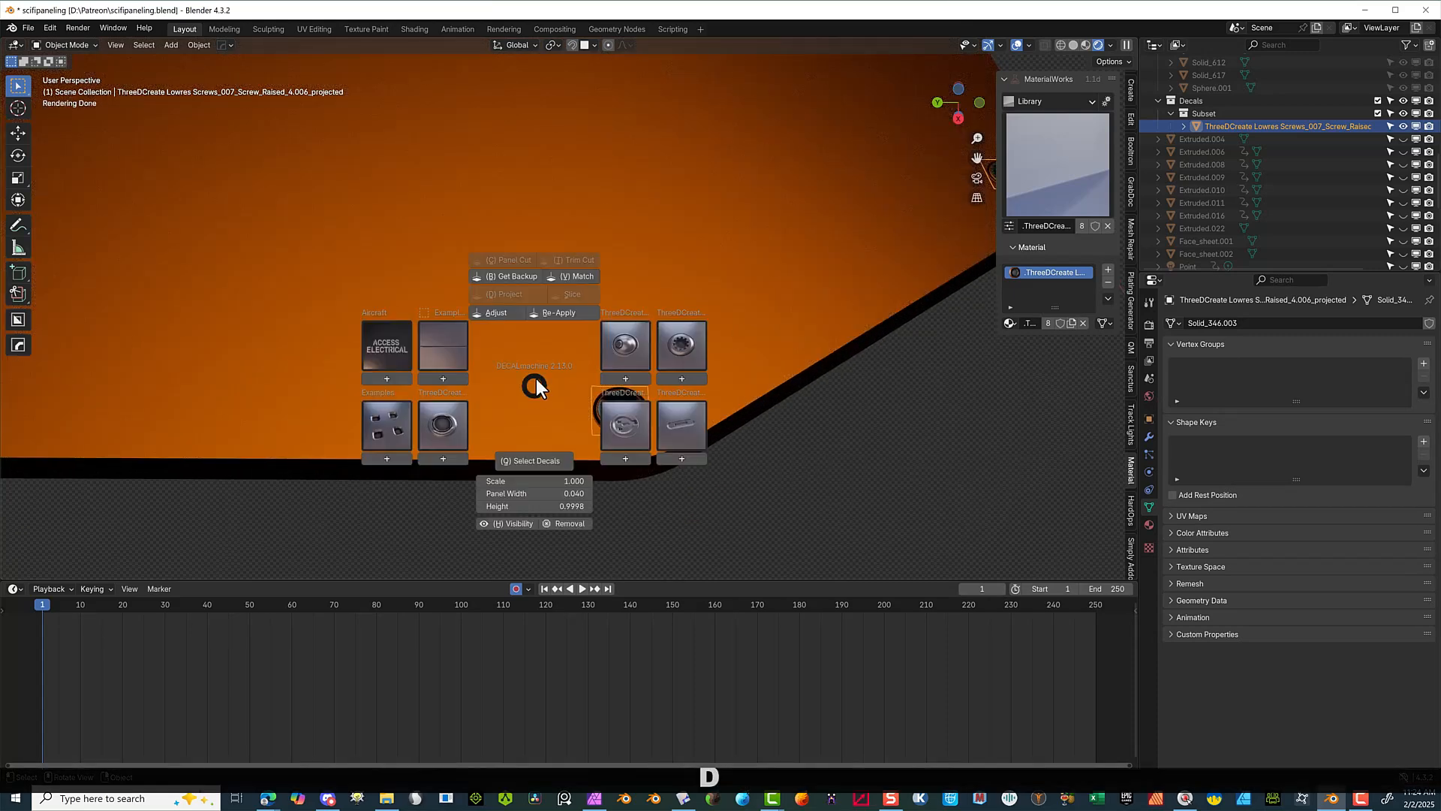
{"action": "left_click", "coordinate": [578, 278]}
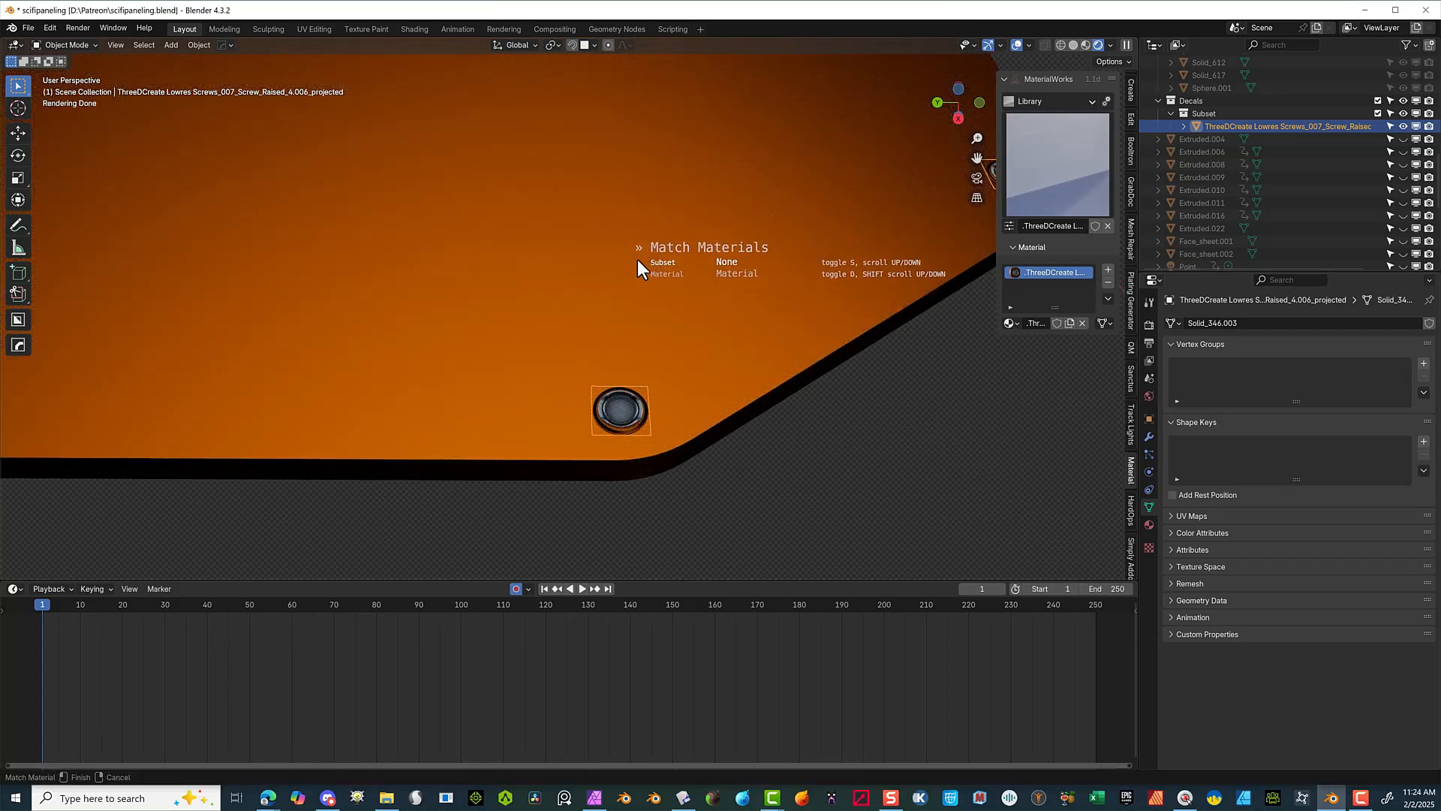
{"action": "scroll", "coordinate": [637, 259], "scroll_direction": "up", "scroll_amount": 1}
{"action": "scroll", "coordinate": [638, 259], "scroll_direction": "up", "scroll_amount": 2}
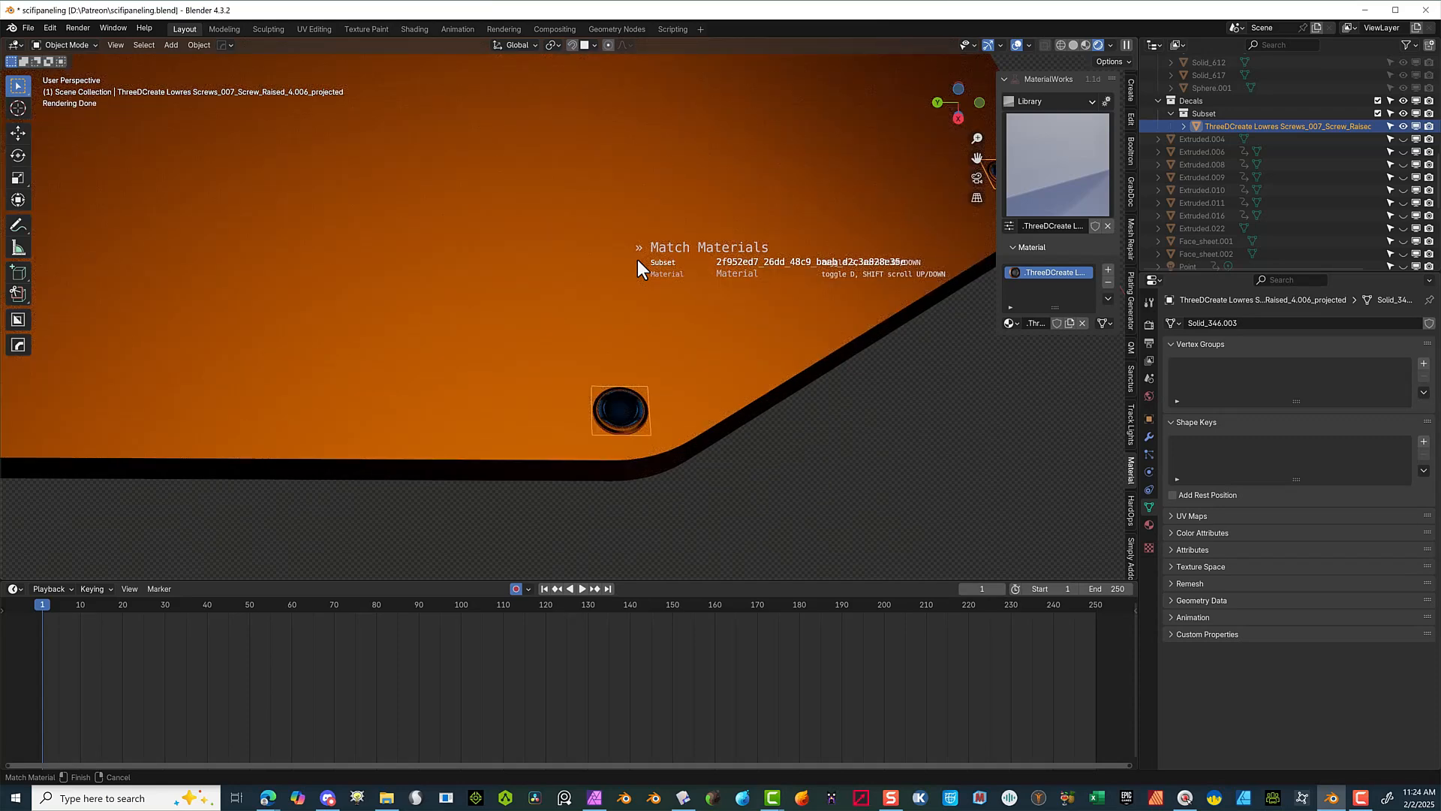
{"action": "scroll", "coordinate": [637, 259], "scroll_direction": "up", "scroll_amount": 3}
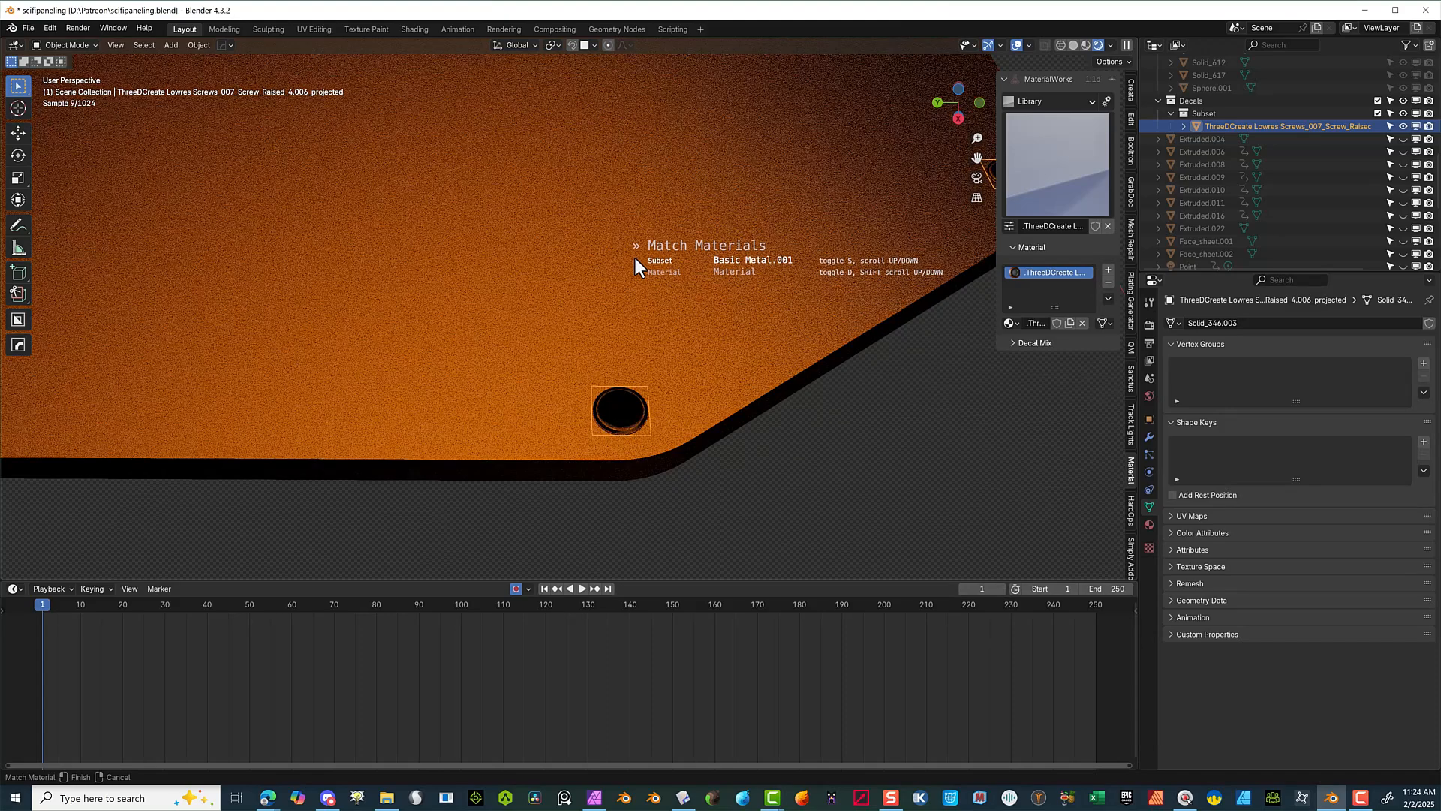
{"action": "scroll", "coordinate": [635, 259], "scroll_direction": "up", "scroll_amount": 1}
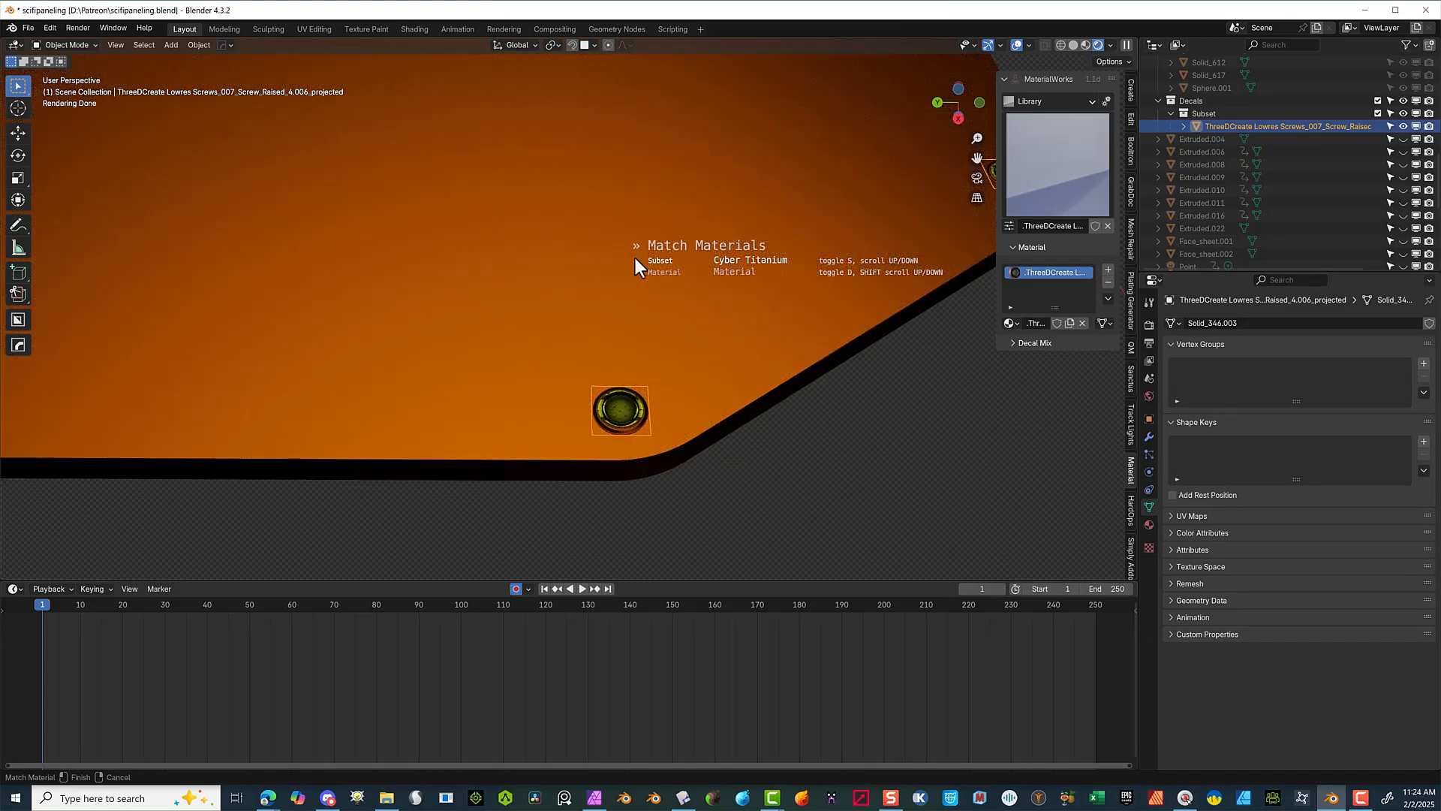
{"action": "scroll", "coordinate": [635, 258], "scroll_direction": "up", "scroll_amount": 1}
{"action": "scroll", "coordinate": [633, 258], "scroll_direction": "up", "scroll_amount": 1}
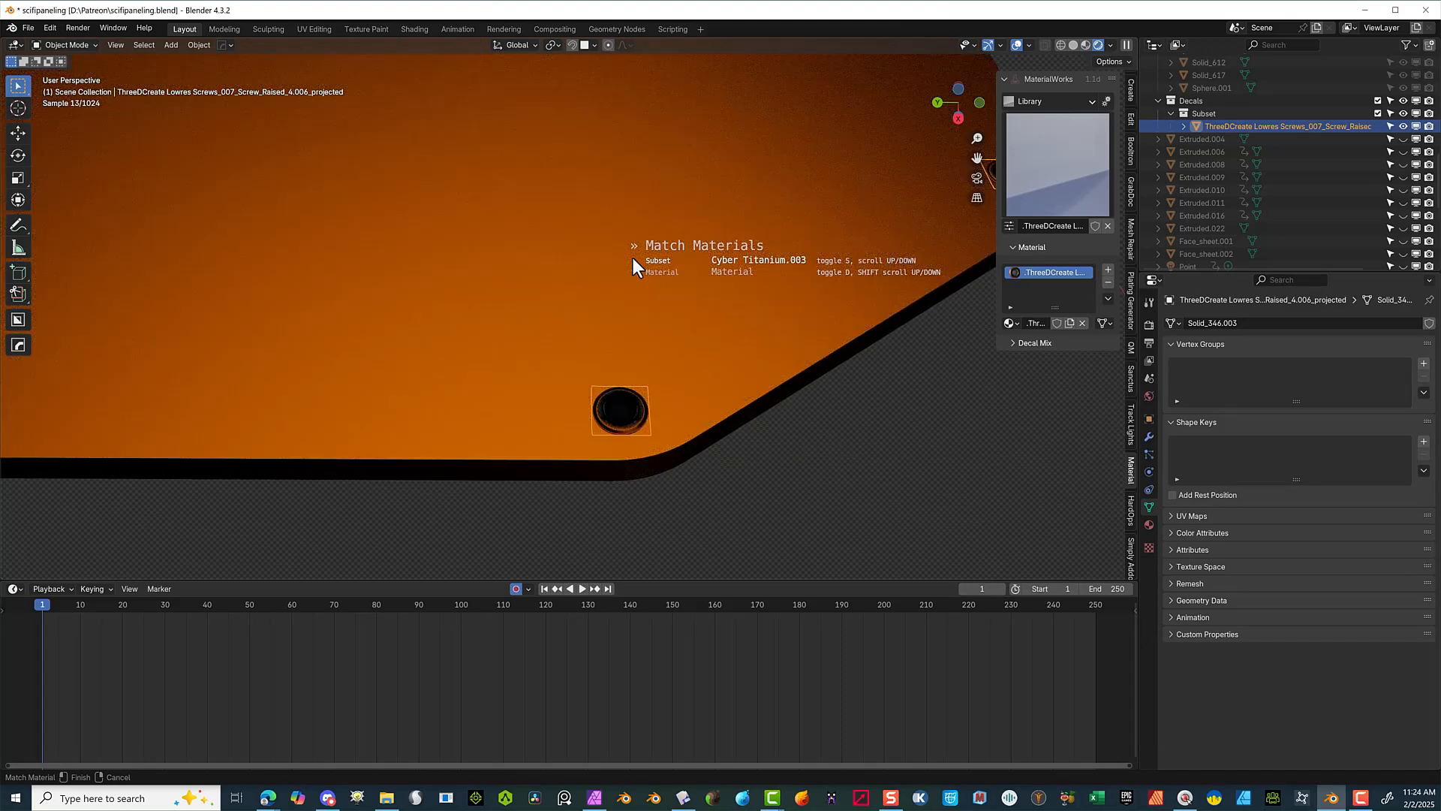
{"action": "scroll", "coordinate": [633, 258], "scroll_direction": "up", "scroll_amount": 1}
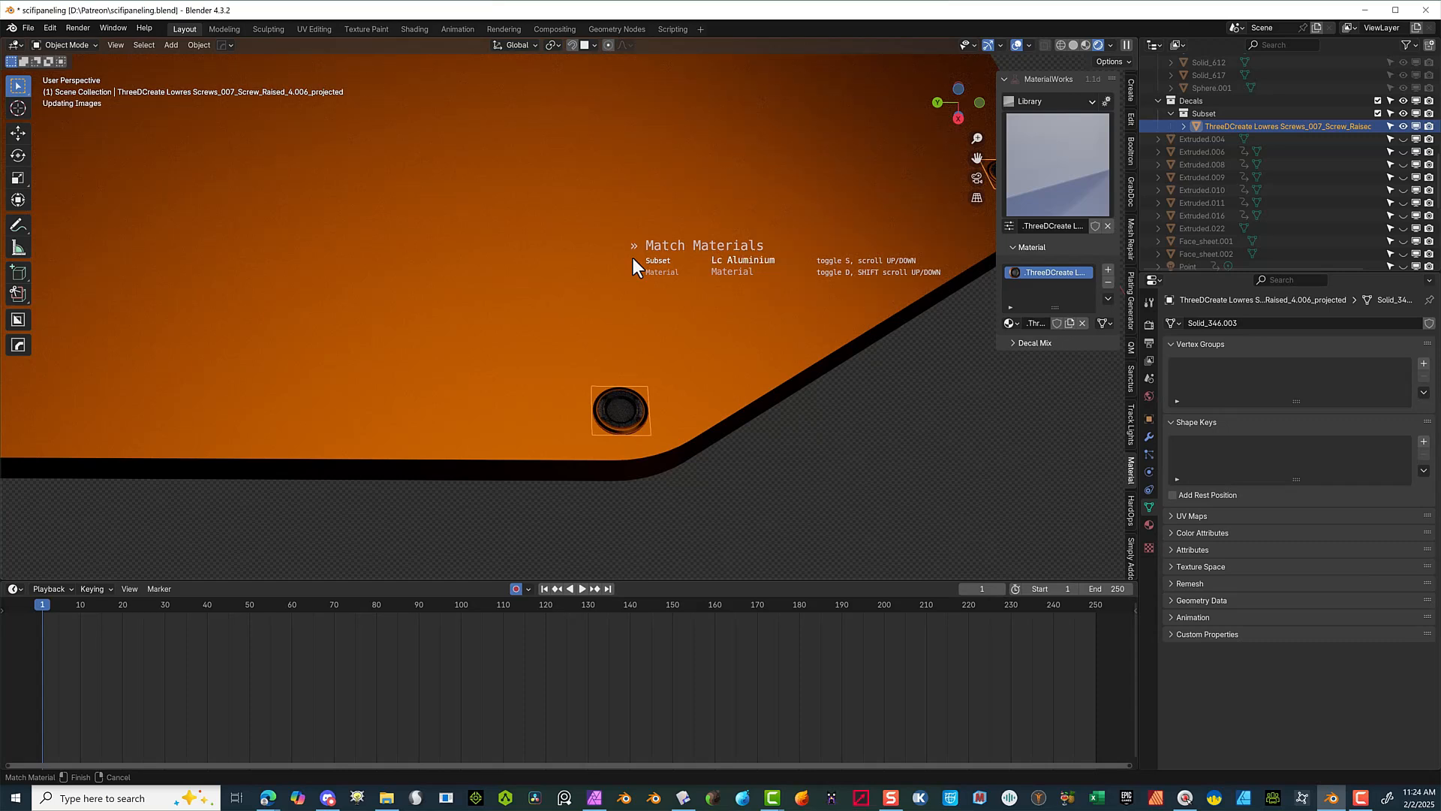
{"action": "scroll", "coordinate": [629, 256], "scroll_direction": "up", "scroll_amount": 1}
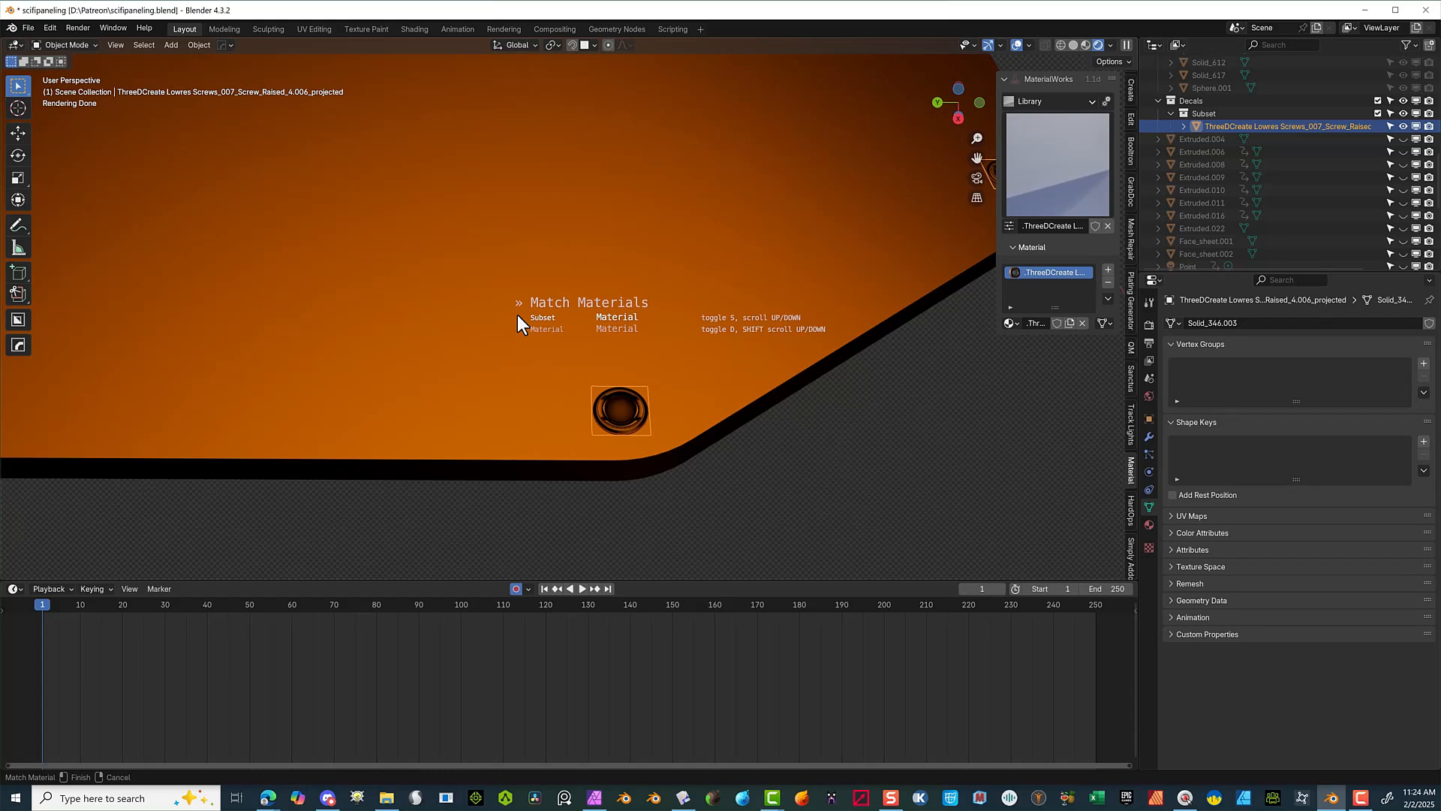
{"action": "scroll", "coordinate": [517, 314], "scroll_direction": "up", "scroll_amount": 1}
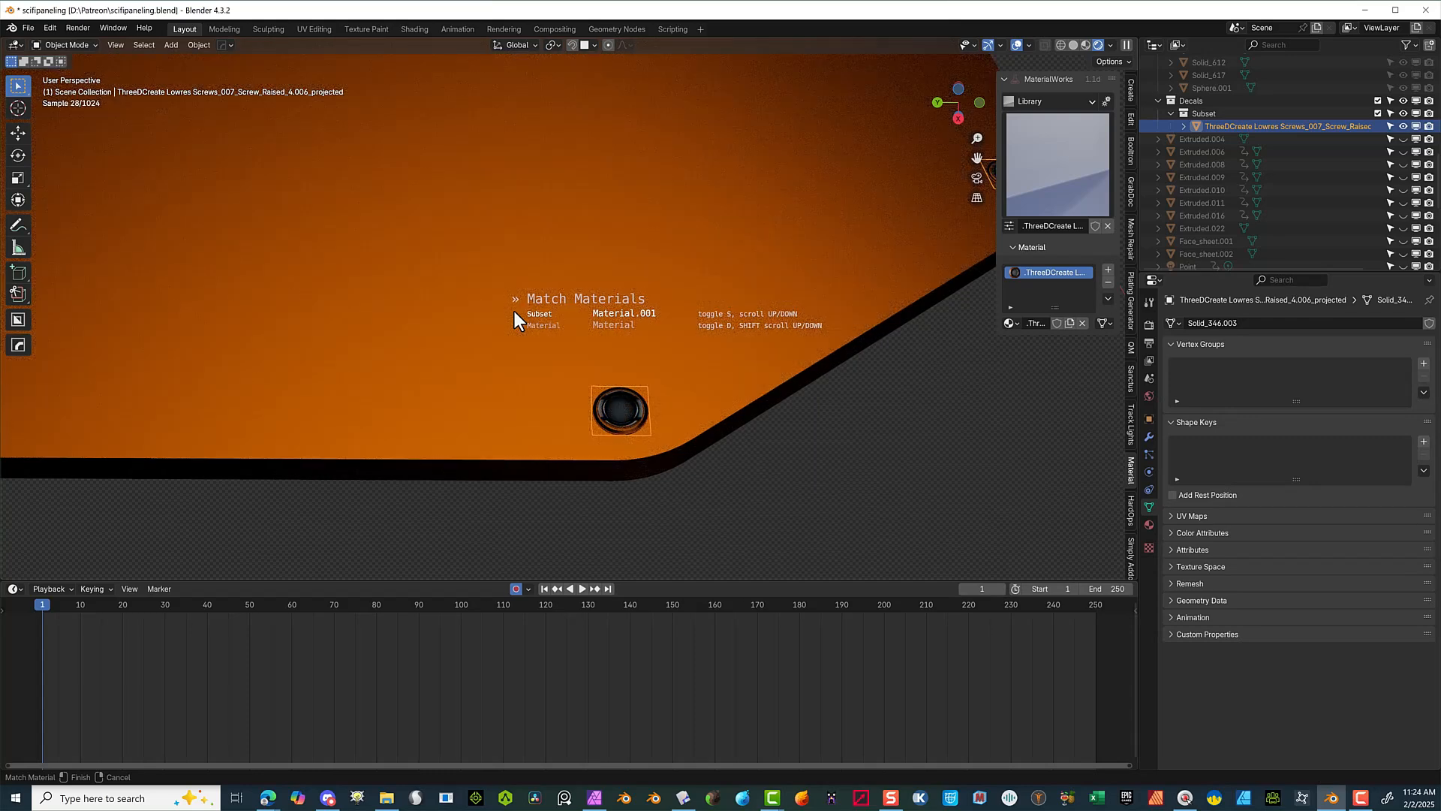
{"action": "scroll", "coordinate": [515, 311], "scroll_direction": "up", "scroll_amount": 3}
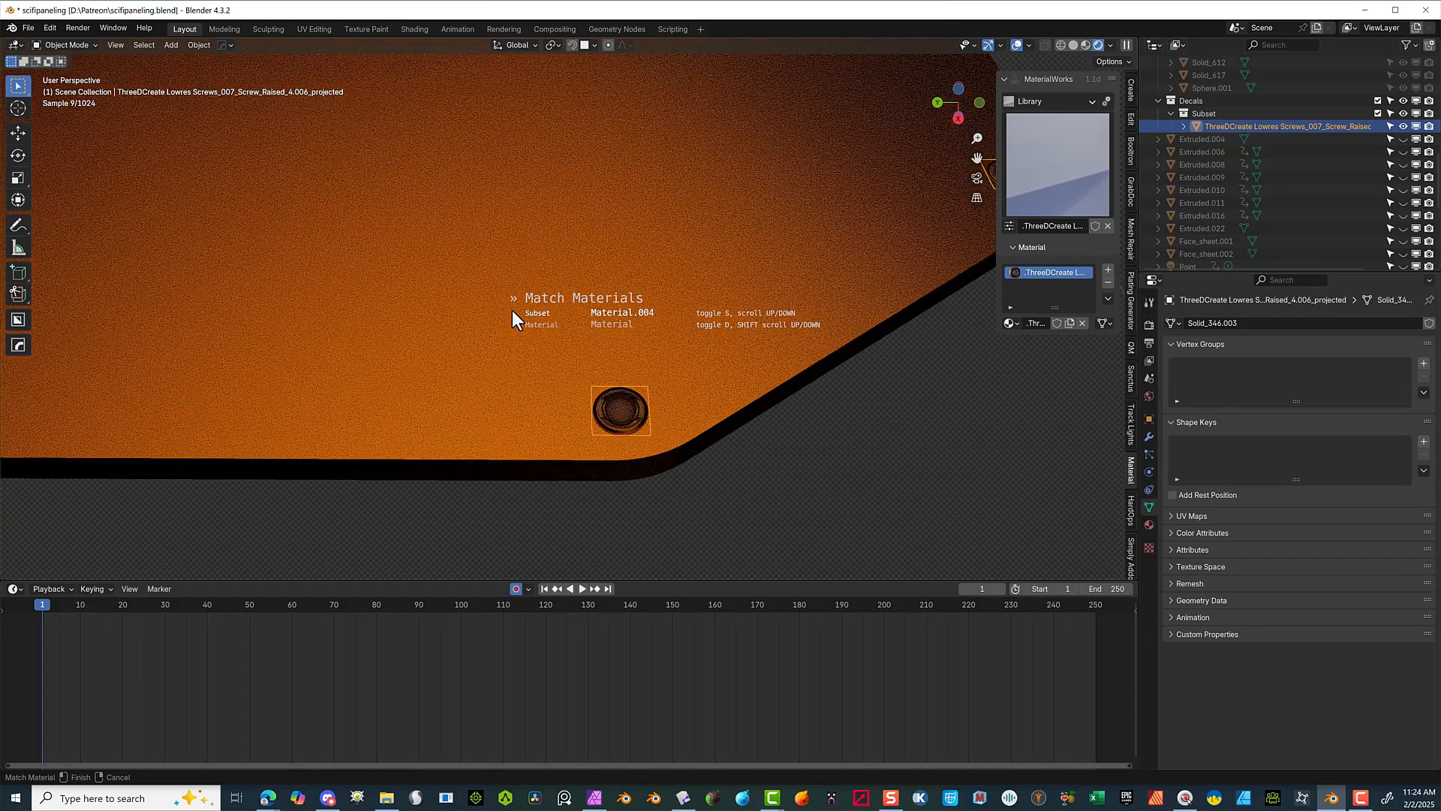
{"action": "scroll", "coordinate": [512, 310], "scroll_direction": "up", "scroll_amount": 2}
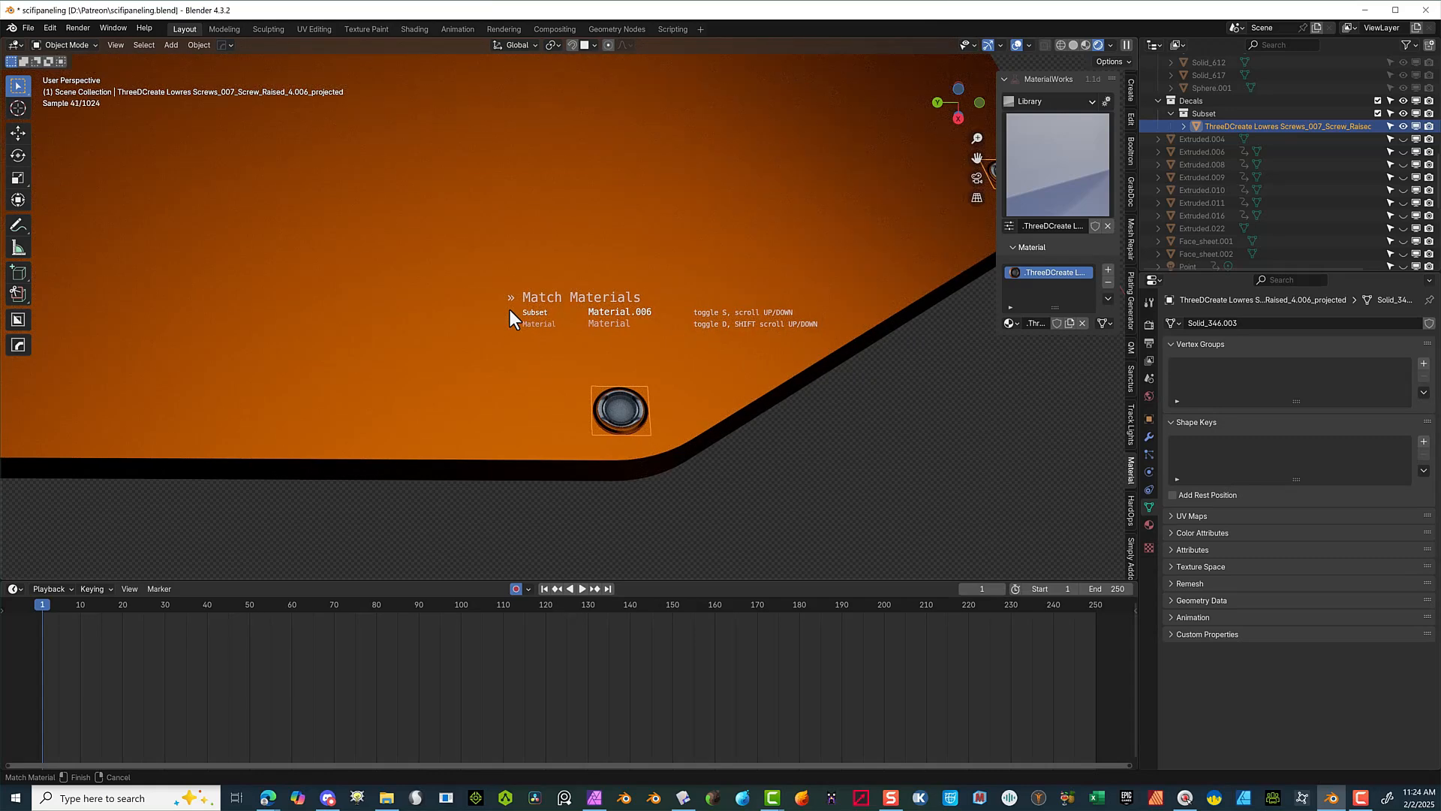
{"action": "scroll", "coordinate": [511, 309], "scroll_direction": "up", "scroll_amount": 2}
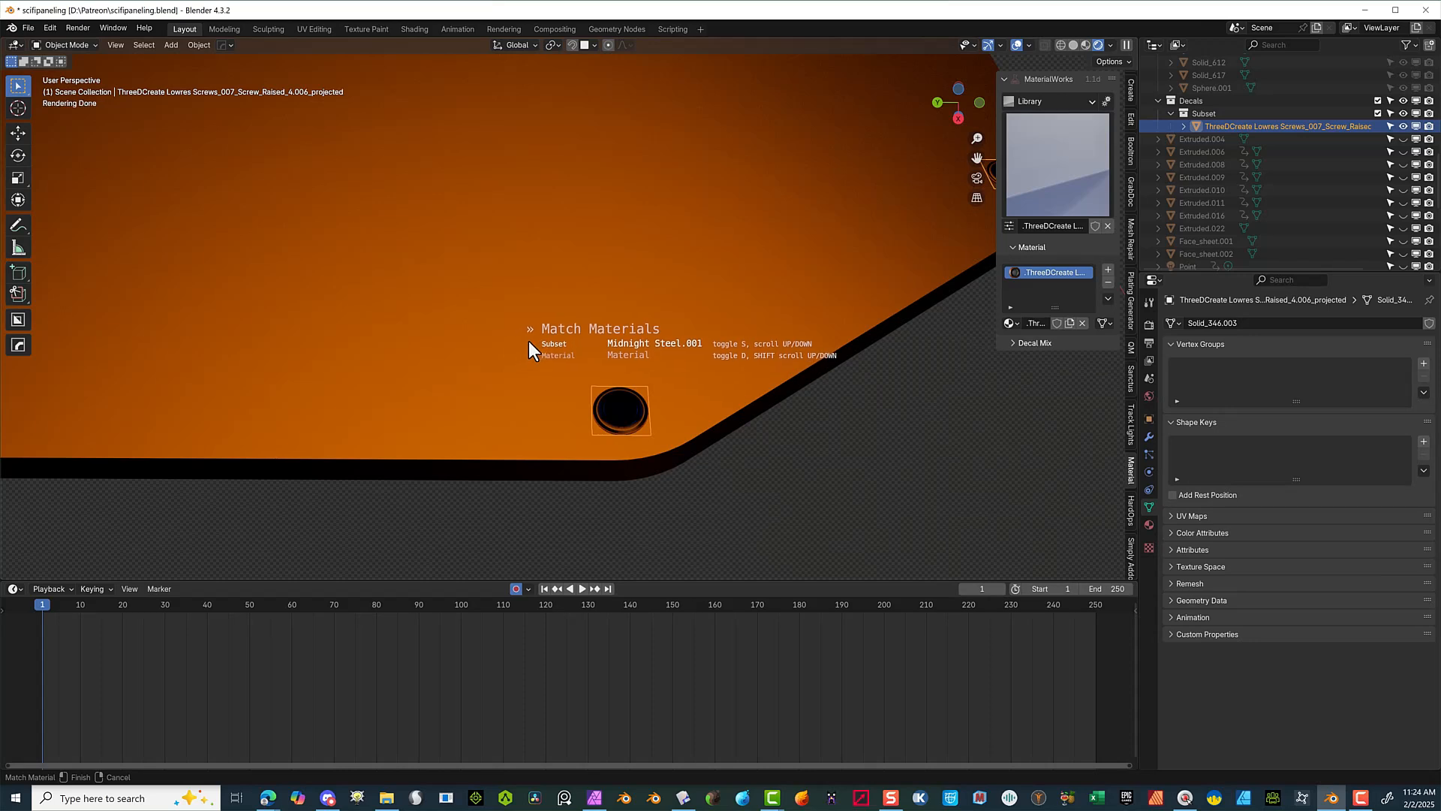
{"action": "scroll", "coordinate": [529, 341], "scroll_direction": "up", "scroll_amount": 2}
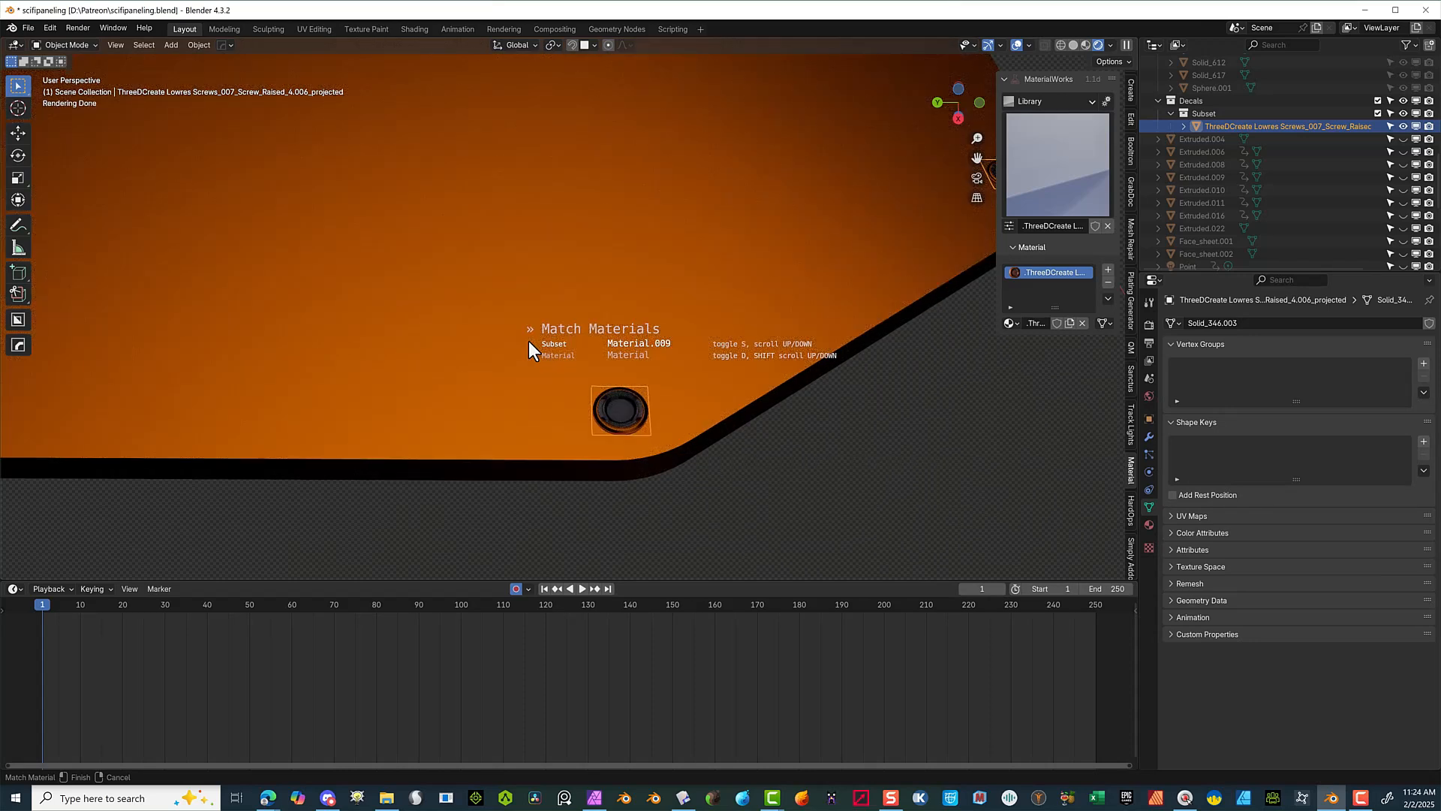
{"action": "key", "text": "s"}
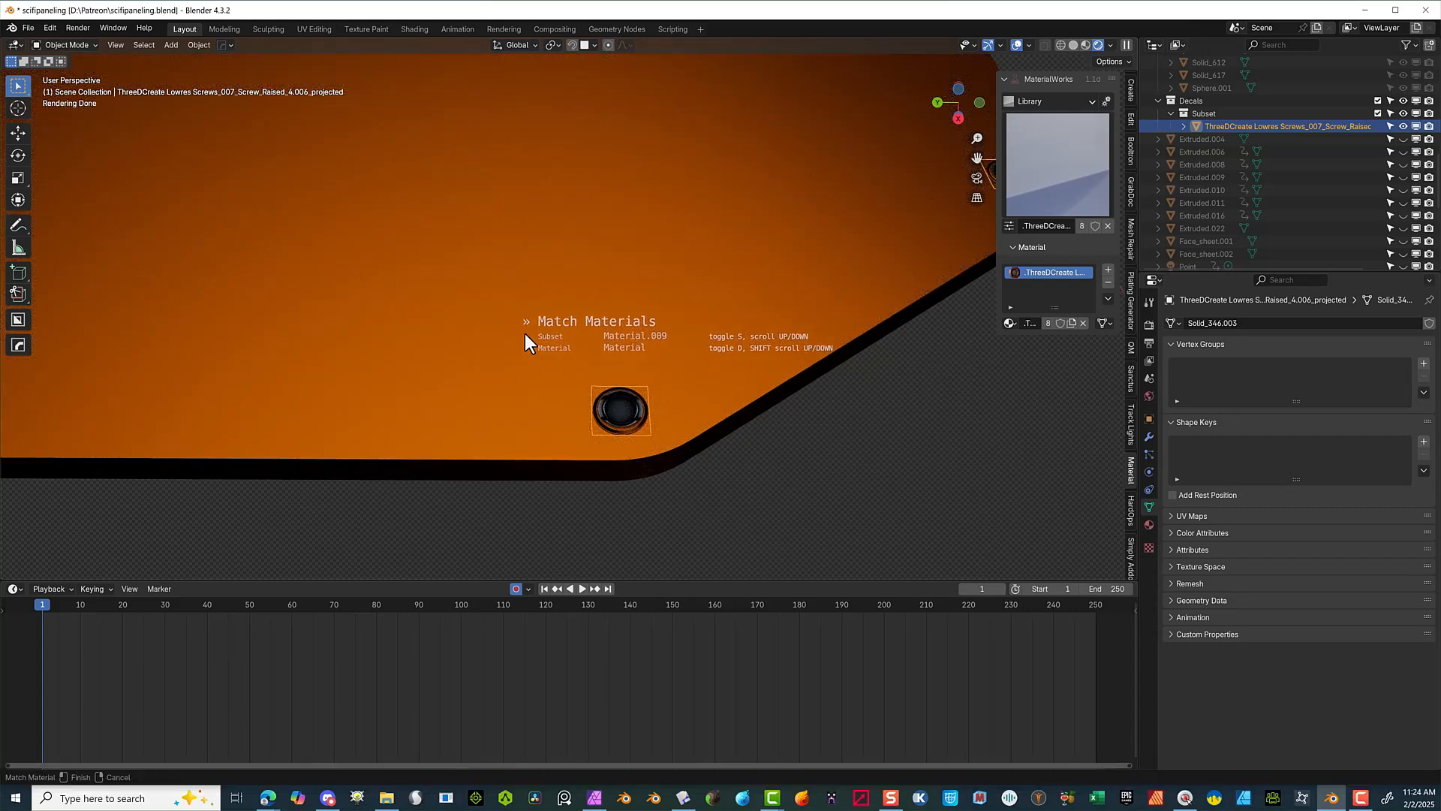
- Enable material matching for the screw decals and match their main material to Material.003
{"action": "key", "text": "d"}
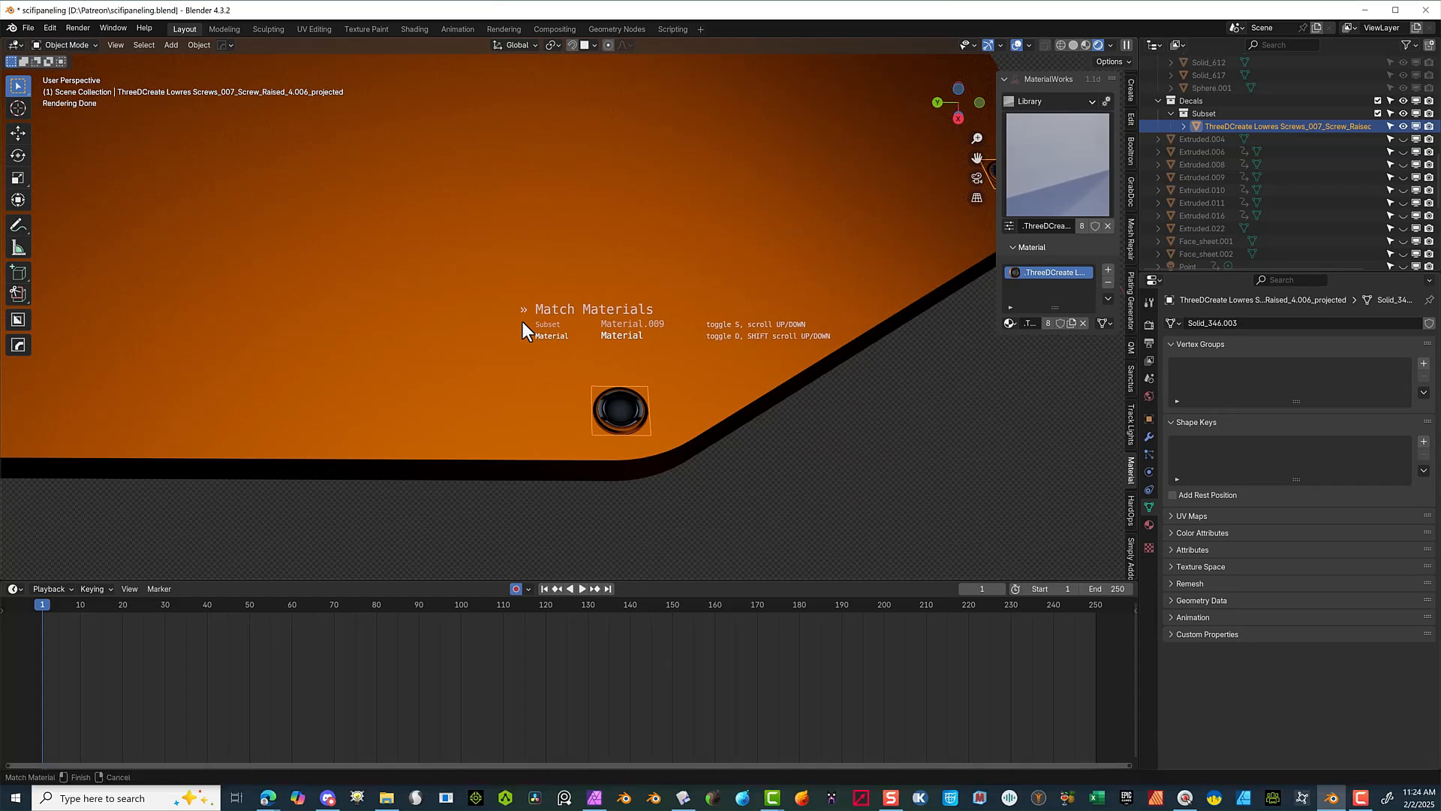
{"action": "scroll", "coordinate": [523, 321], "scroll_direction": "down", "scroll_amount": 1, "text": "shift"}
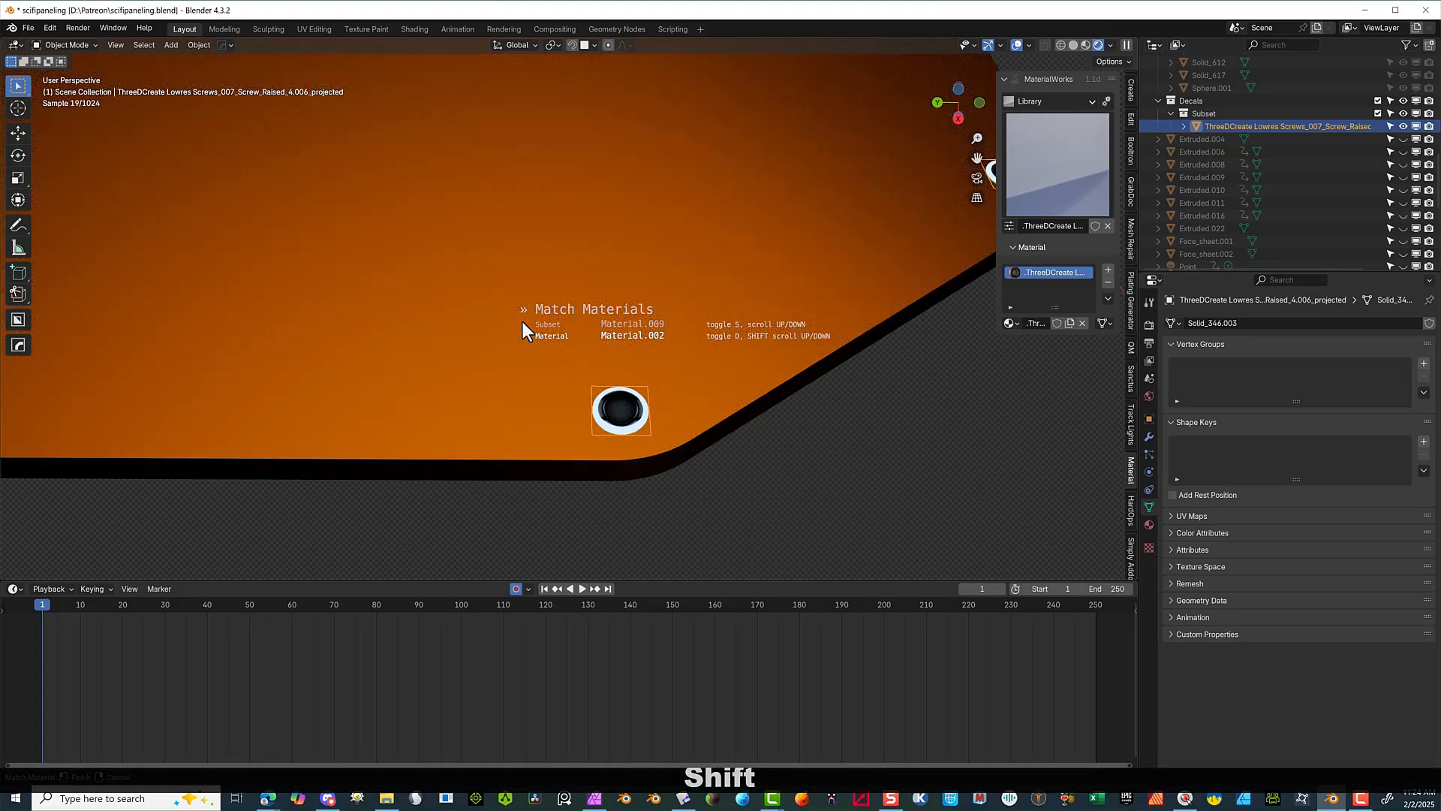
{"action": "scroll", "coordinate": [523, 322], "scroll_direction": "up", "scroll_amount": 1, "text": "shift"}
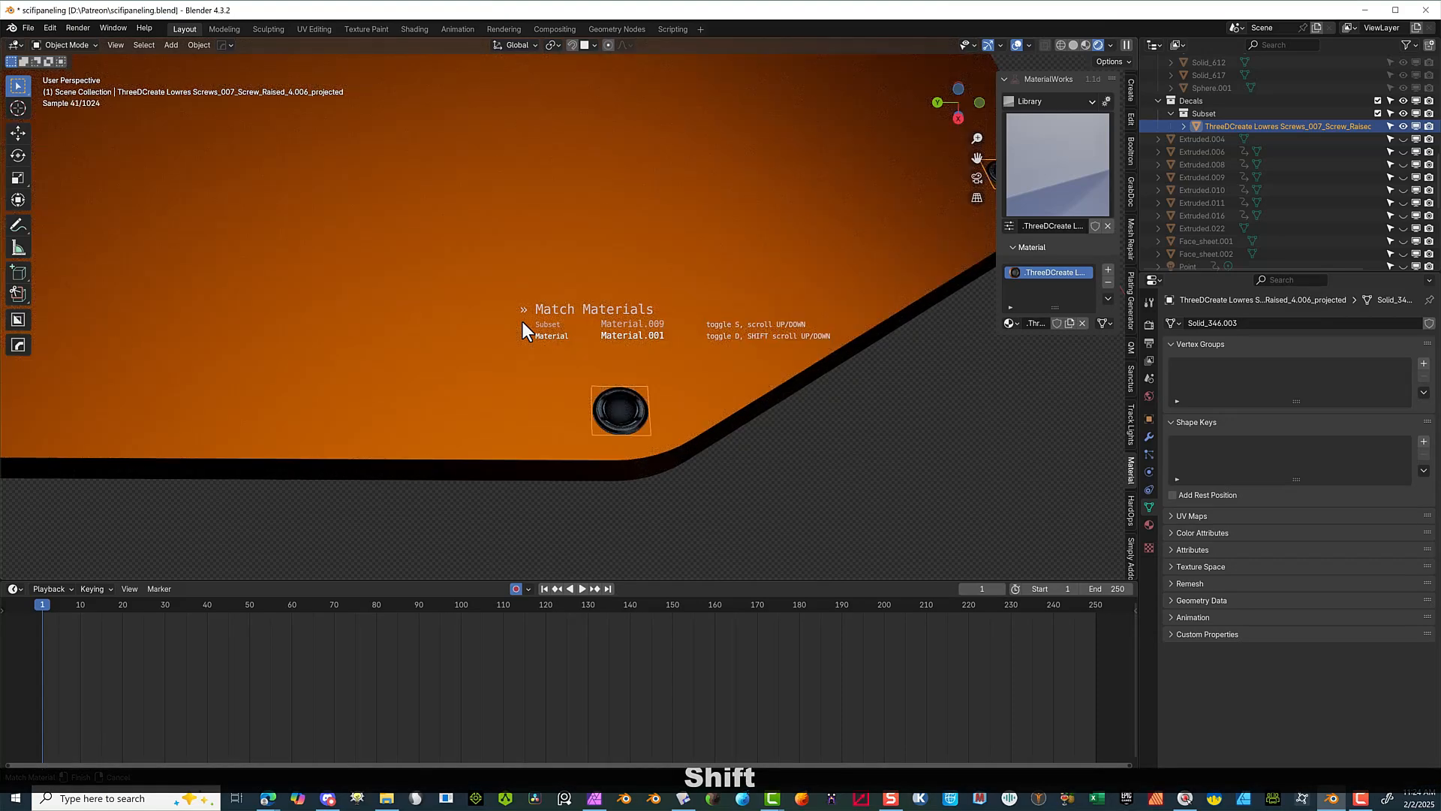
{"action": "scroll", "coordinate": [523, 323], "scroll_direction": "up", "scroll_amount": 1, "text": "shift"}
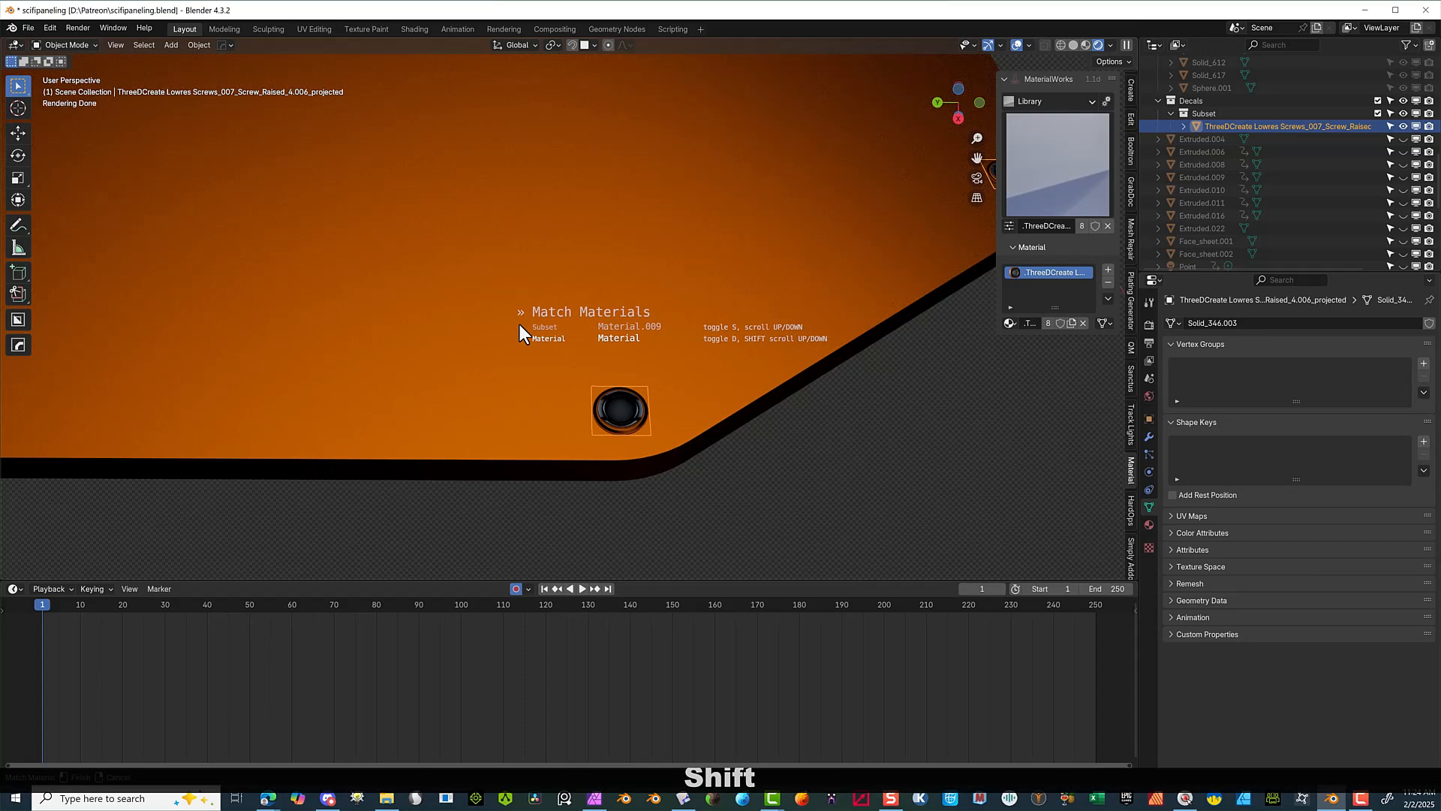
{"action": "scroll", "coordinate": [519, 325], "scroll_direction": "up", "scroll_amount": 1, "text": "shift"}
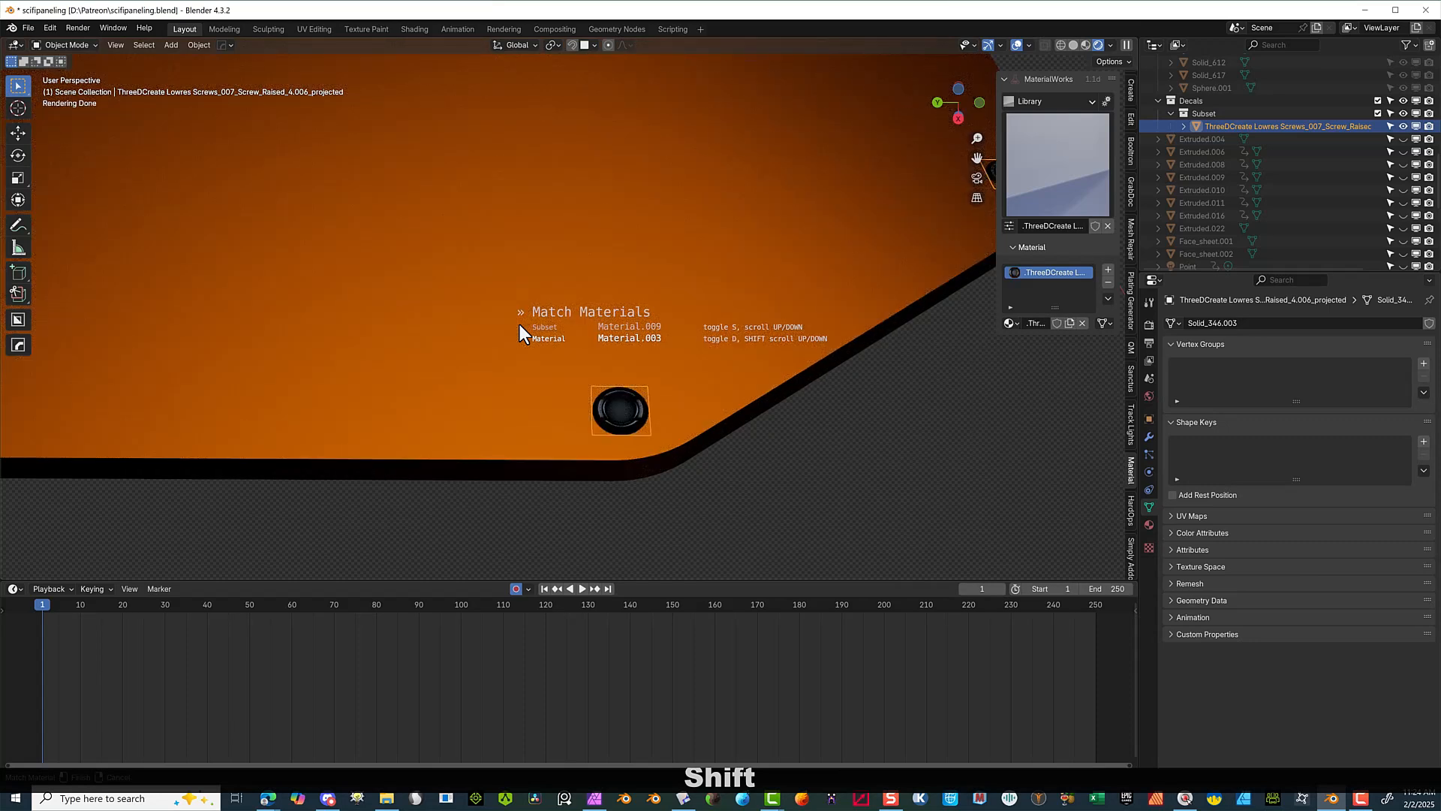
{"action": "left_click", "coordinate": [519, 325]}
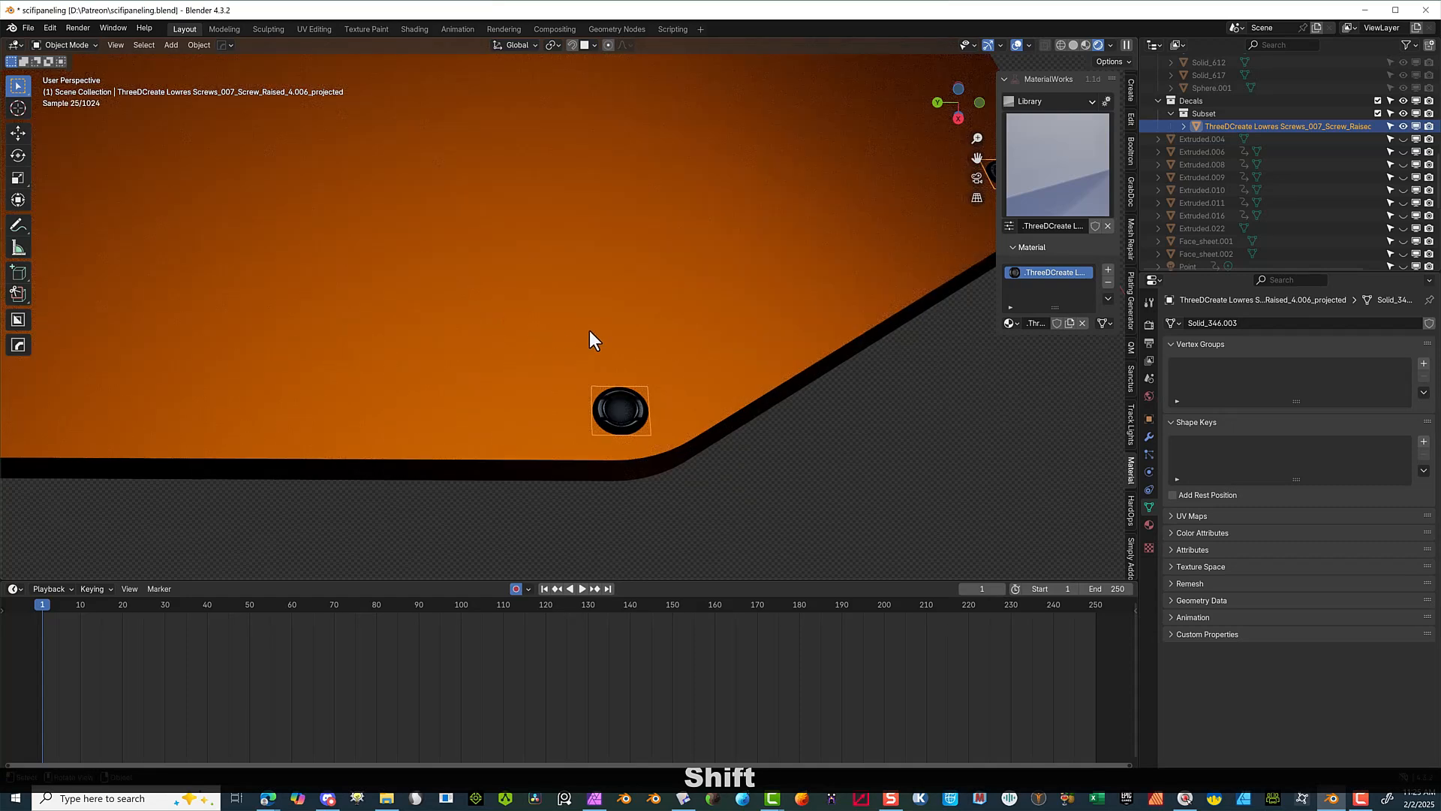
- Examine the material-matched screw decals around the plate from several angles and distances
{"action": "middle_click_drag", "start_coordinate": [589, 330], "coordinate": [592, 344]}
{"action": "scroll", "coordinate": [716, 304], "scroll_direction": "down", "scroll_amount": 3}
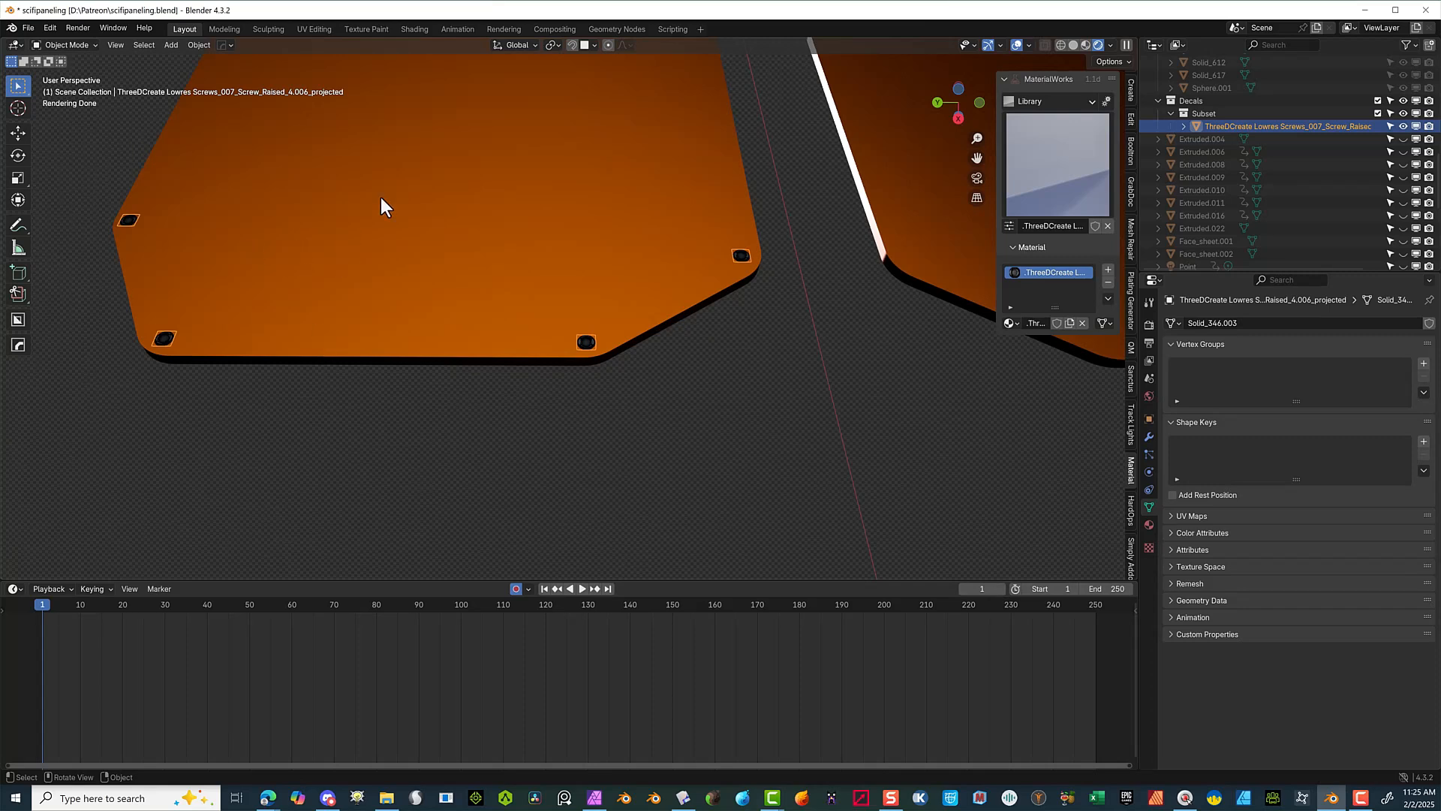
{"action": "scroll", "coordinate": [444, 142], "scroll_direction": "down", "scroll_amount": 3}
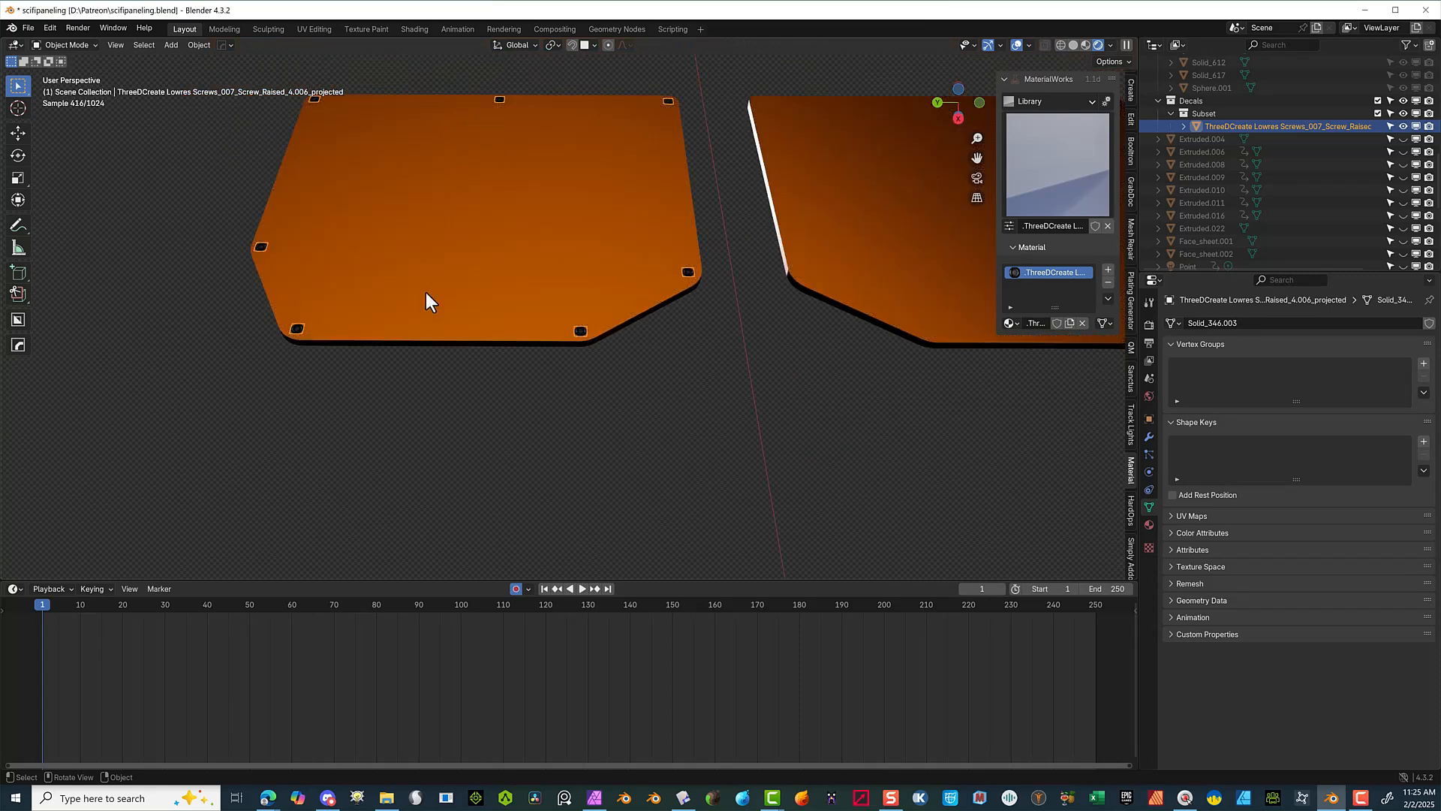
{"action": "middle_click_drag", "start_coordinate": [513, 407], "coordinate": [645, 306]}
{"action": "scroll", "coordinate": [602, 326], "scroll_direction": "up", "scroll_amount": 5}
{"action": "scroll", "coordinate": [650, 314], "scroll_direction": "down", "scroll_amount": 6}
{"action": "scroll", "coordinate": [592, 303], "scroll_direction": "down", "scroll_amount": 3}
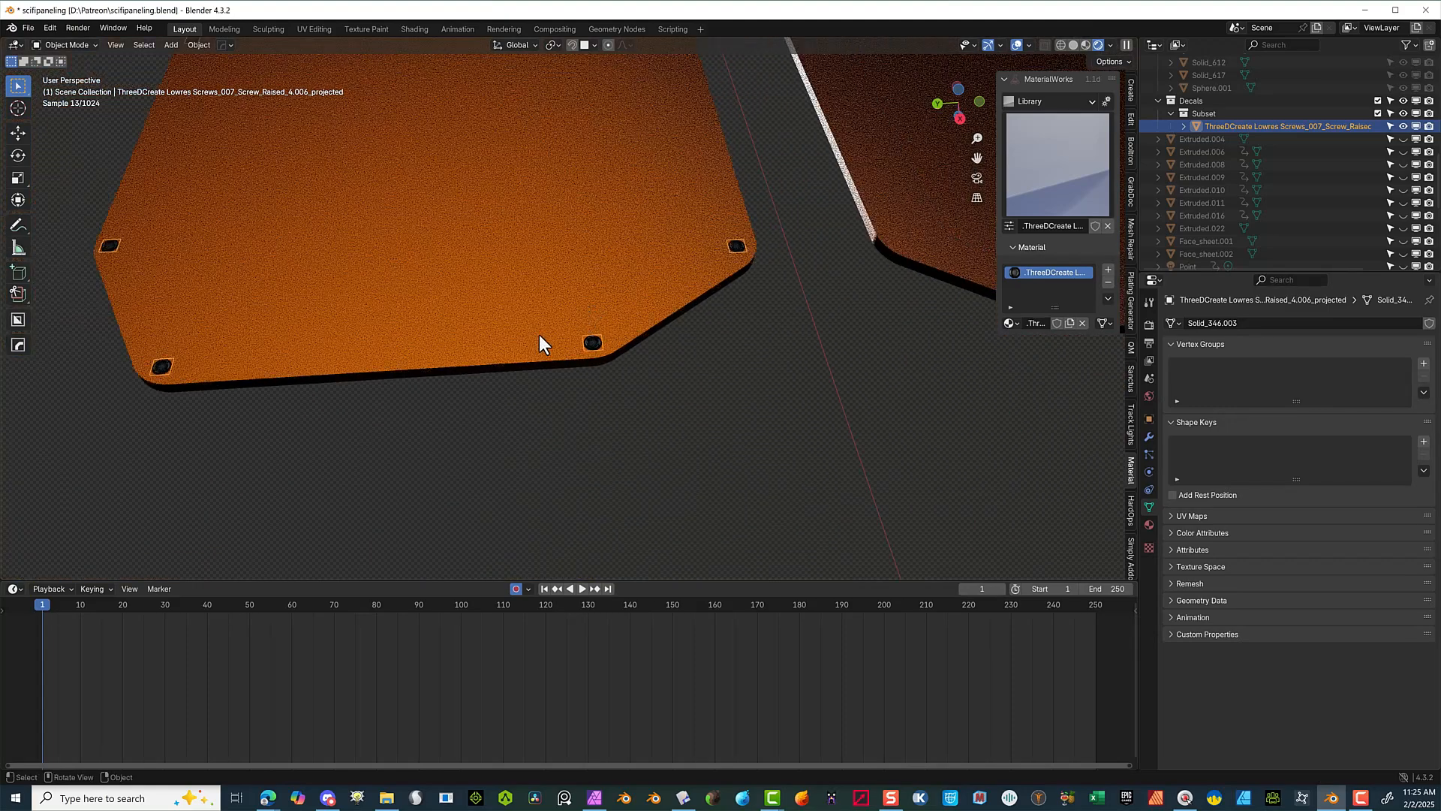
{"action": "mouse_move", "coordinate": [539, 335]}
{"action": "middle_mouse_down"}
{"action": "mouse_move", "coordinate": [524, 330]}
{"action": "mouse_move", "coordinate": [519, 353]}
{"action": "middle_mouse_up"}
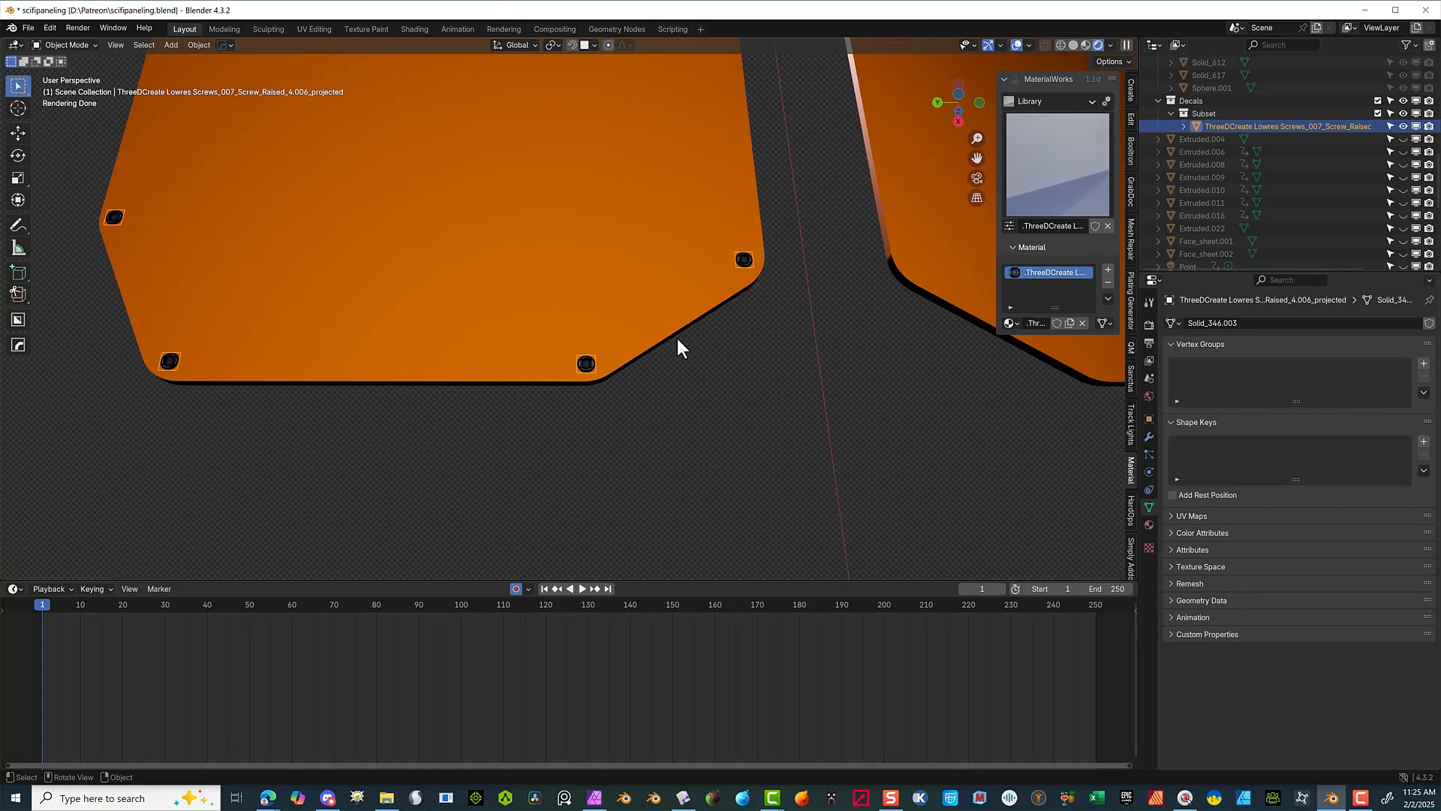
{"action": "scroll", "coordinate": [785, 291], "scroll_direction": "down", "scroll_amount": 4}
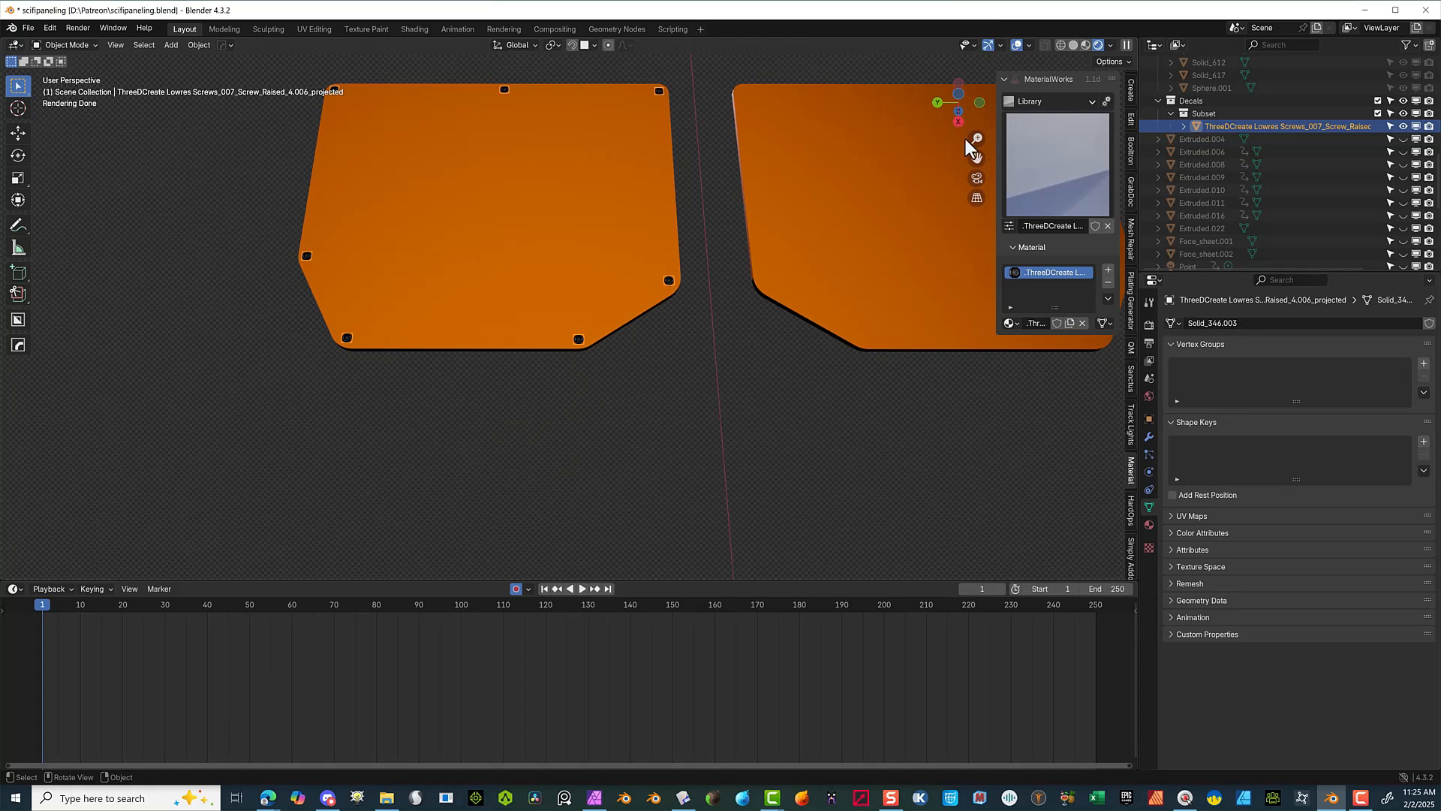
- Mirror the joined screw decals along the Y axis onto the opposite plate with the HardOps Mirror modifier, and deselect them
{"action": "left_click_drag", "start_coordinate": [977, 157], "coordinate": [863, 229]}
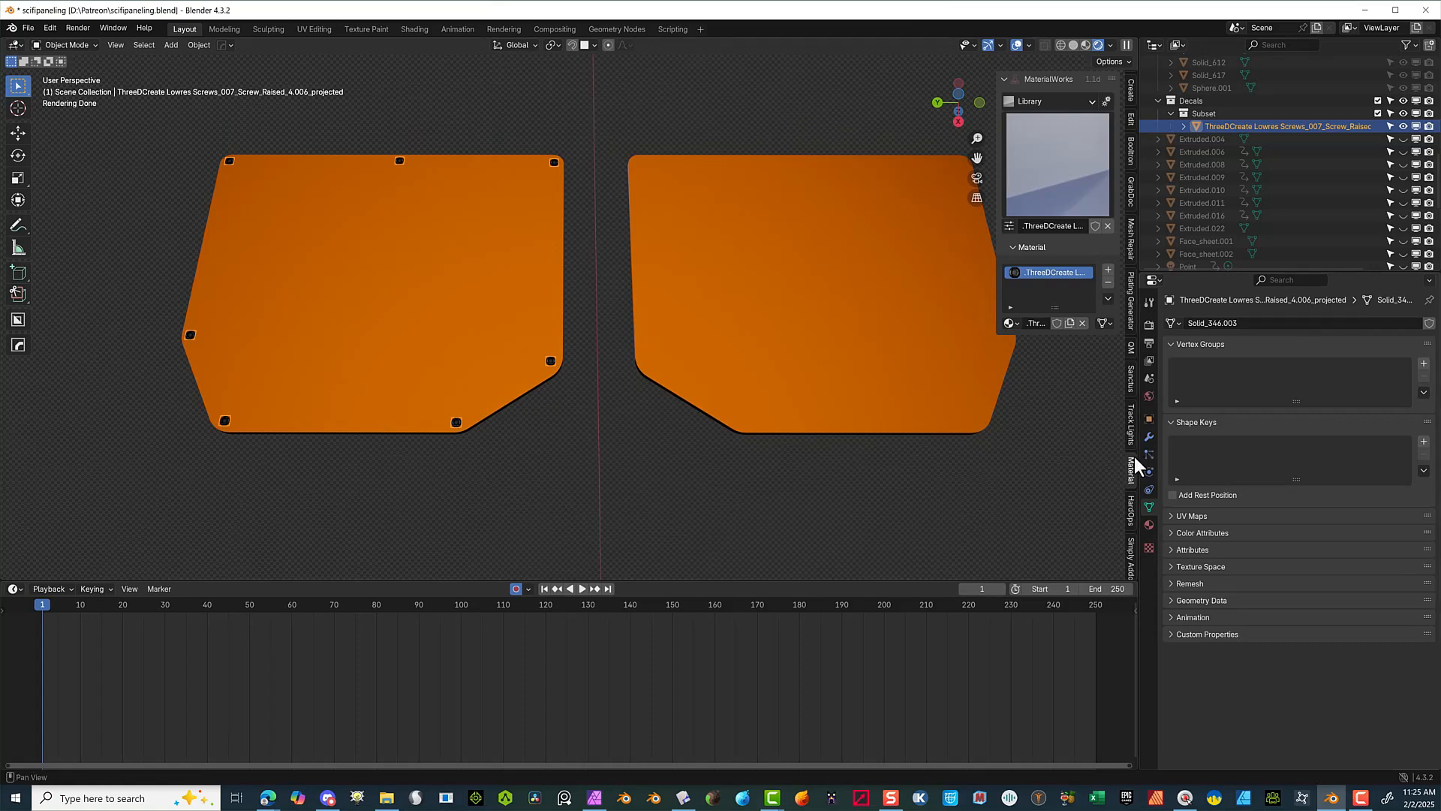
{"action": "left_click", "coordinate": [1132, 511]}
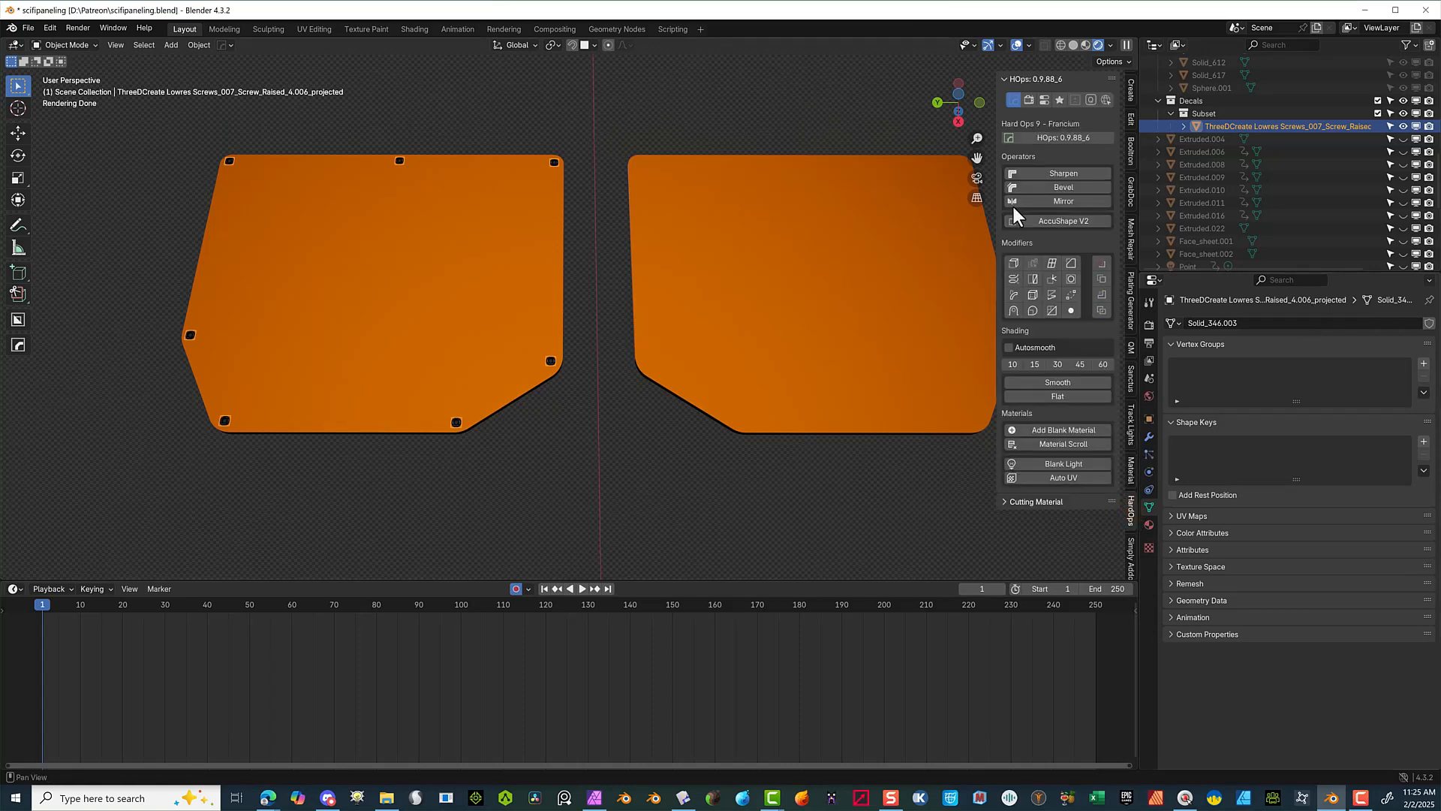
{"action": "left_click", "coordinate": [1062, 204]}
{"action": "scroll", "coordinate": [624, 264], "scroll_direction": "down", "scroll_amount": 3}
{"action": "scroll", "coordinate": [624, 264], "scroll_direction": "down", "scroll_amount": 3}
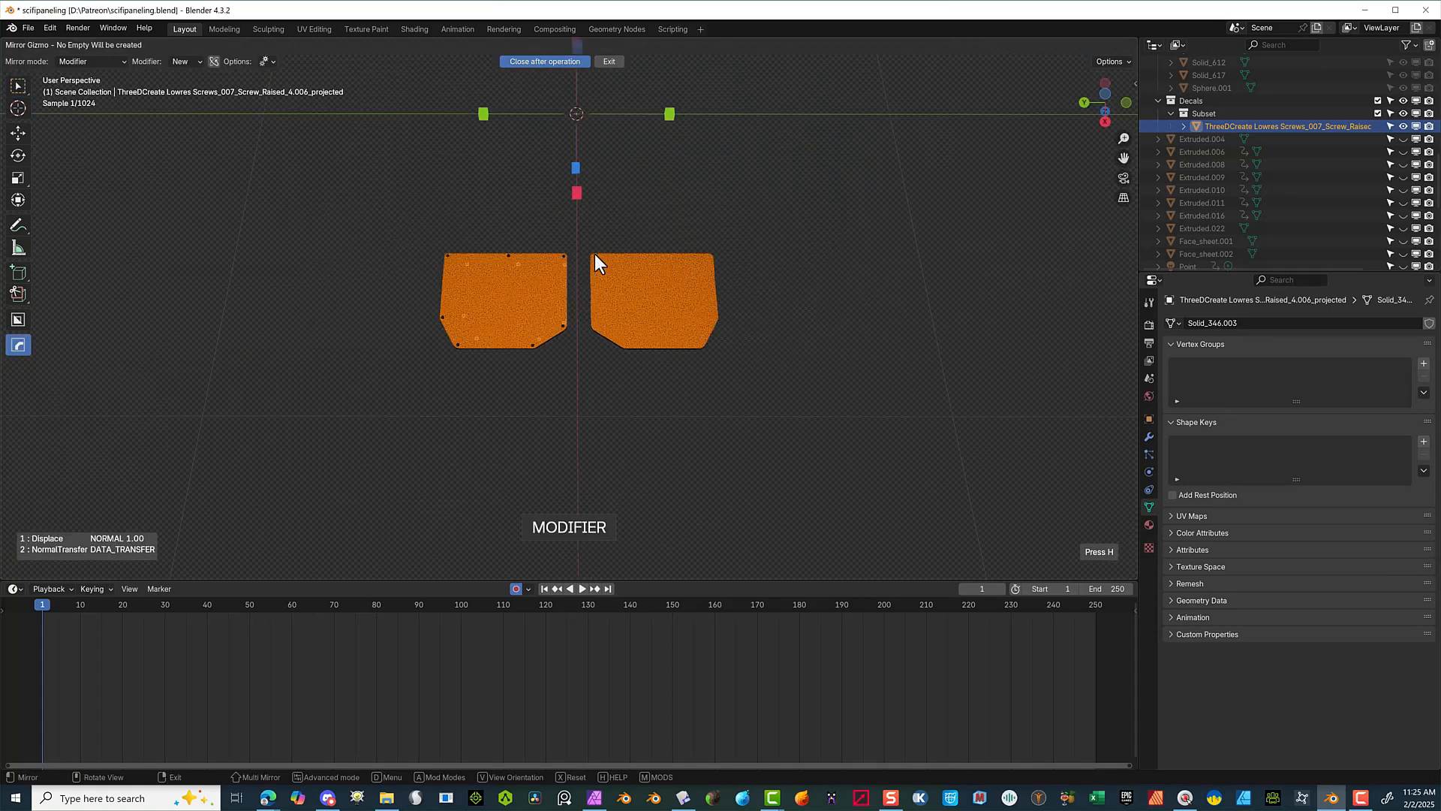
{"action": "left_click", "coordinate": [484, 114]}
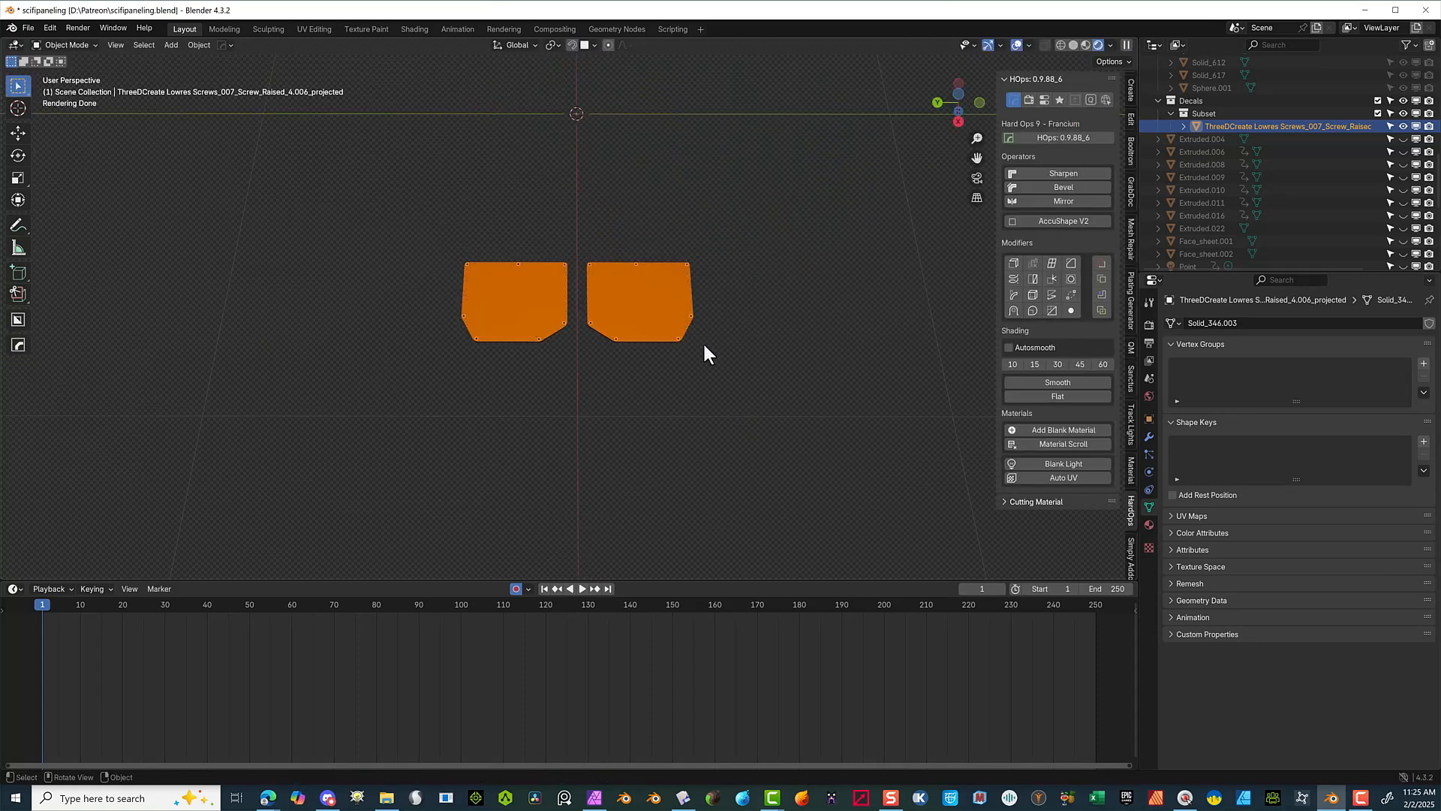
{"action": "scroll", "coordinate": [701, 354], "scroll_direction": "up", "scroll_amount": 8}
{"action": "left_click", "coordinate": [636, 512]}
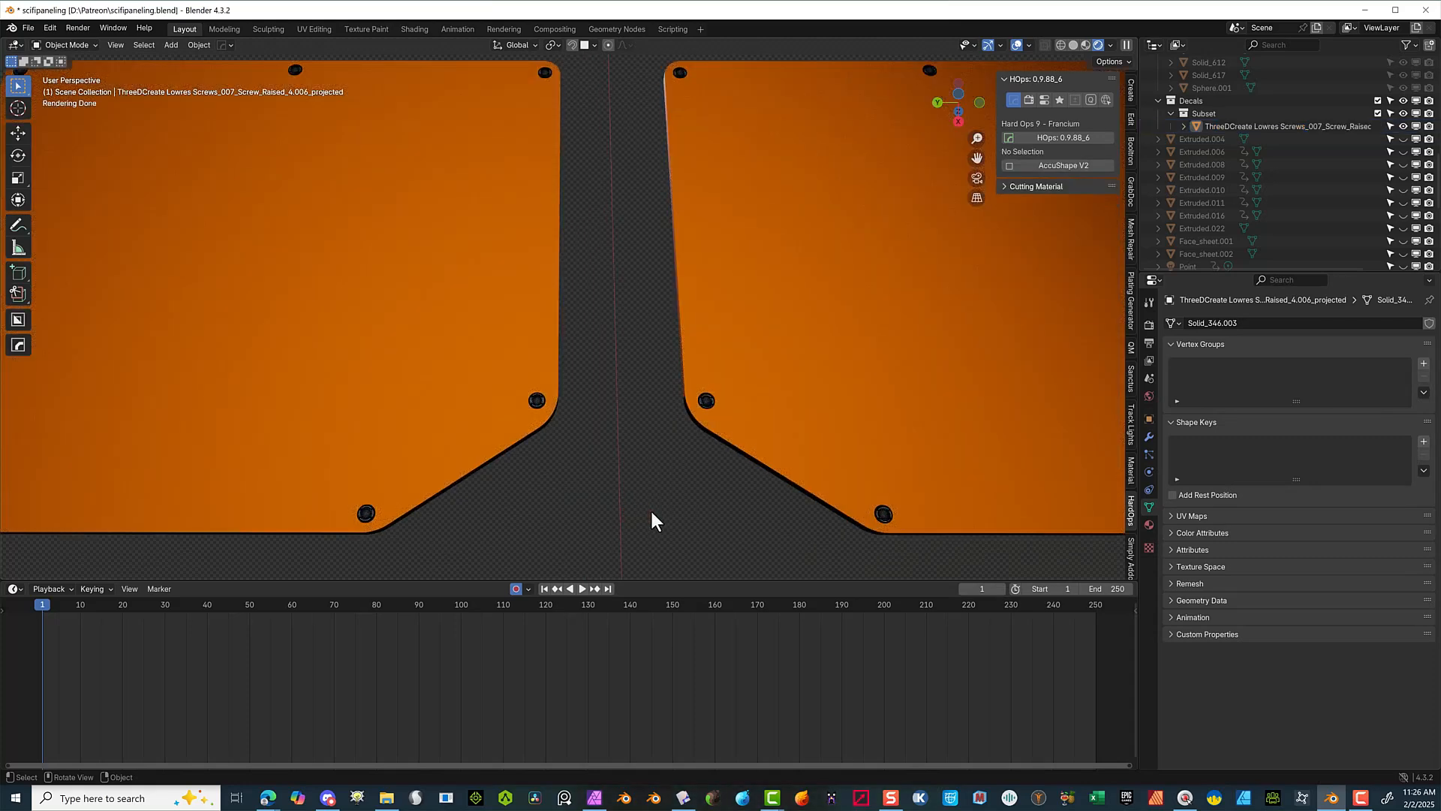
- Examine the mirrored screw decals on both plates, including straight on from the bottom orthographic view
{"action": "middle_click_drag", "start_coordinate": [650, 508], "coordinate": [687, 482]}
{"action": "scroll", "coordinate": [657, 438], "scroll_direction": "down", "scroll_amount": 4}
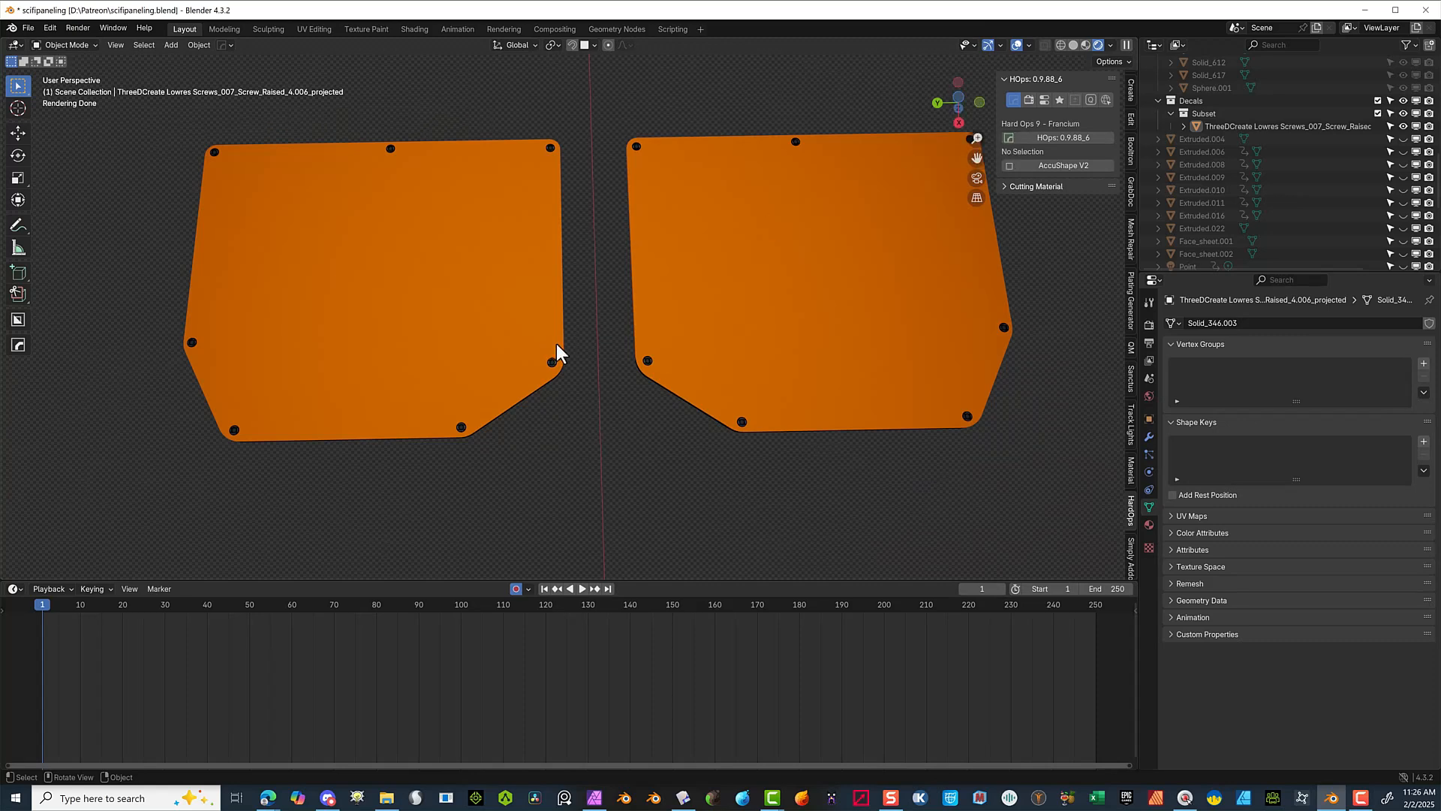
{"action": "left_click", "coordinate": [956, 101]}
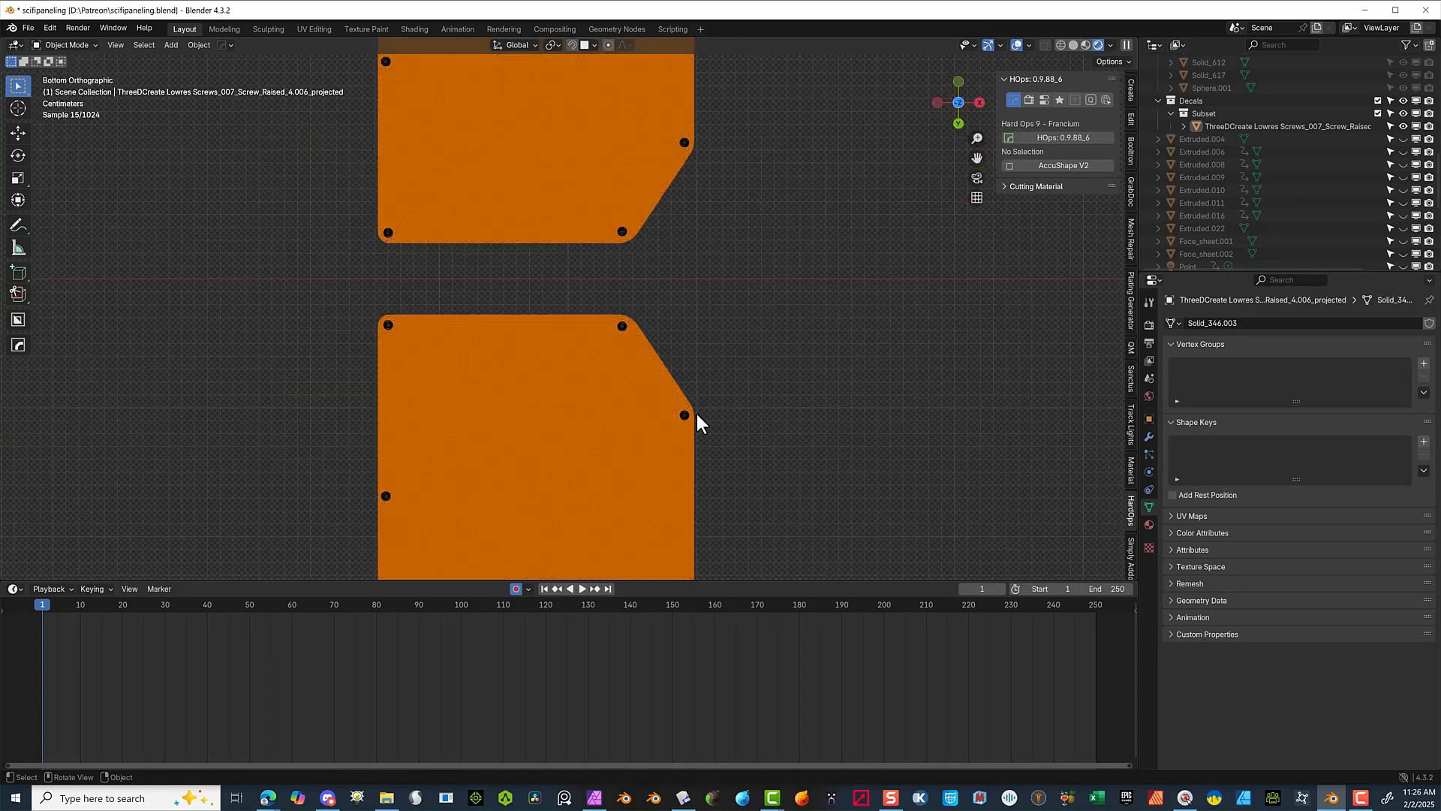
{"action": "scroll", "coordinate": [699, 416], "scroll_direction": "down", "scroll_amount": 4}
{"action": "left_click_drag", "start_coordinate": [977, 158], "coordinate": [958, 34]}
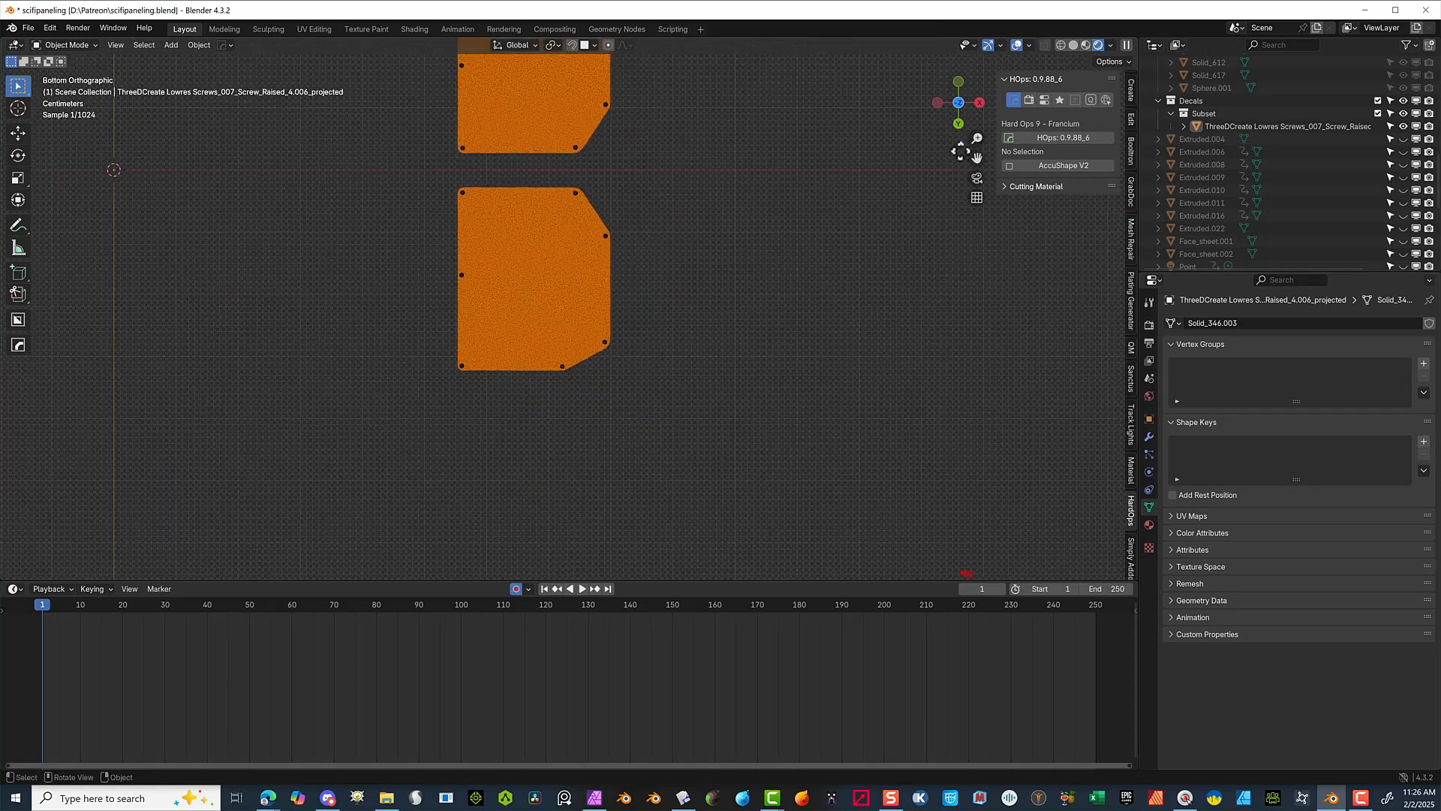
{"action": "scroll", "coordinate": [587, 251], "scroll_direction": "up", "scroll_amount": 4}
{"action": "scroll", "coordinate": [648, 205], "scroll_direction": "up", "scroll_amount": 1}
{"action": "scroll", "coordinate": [649, 207], "scroll_direction": "up", "scroll_amount": 1}
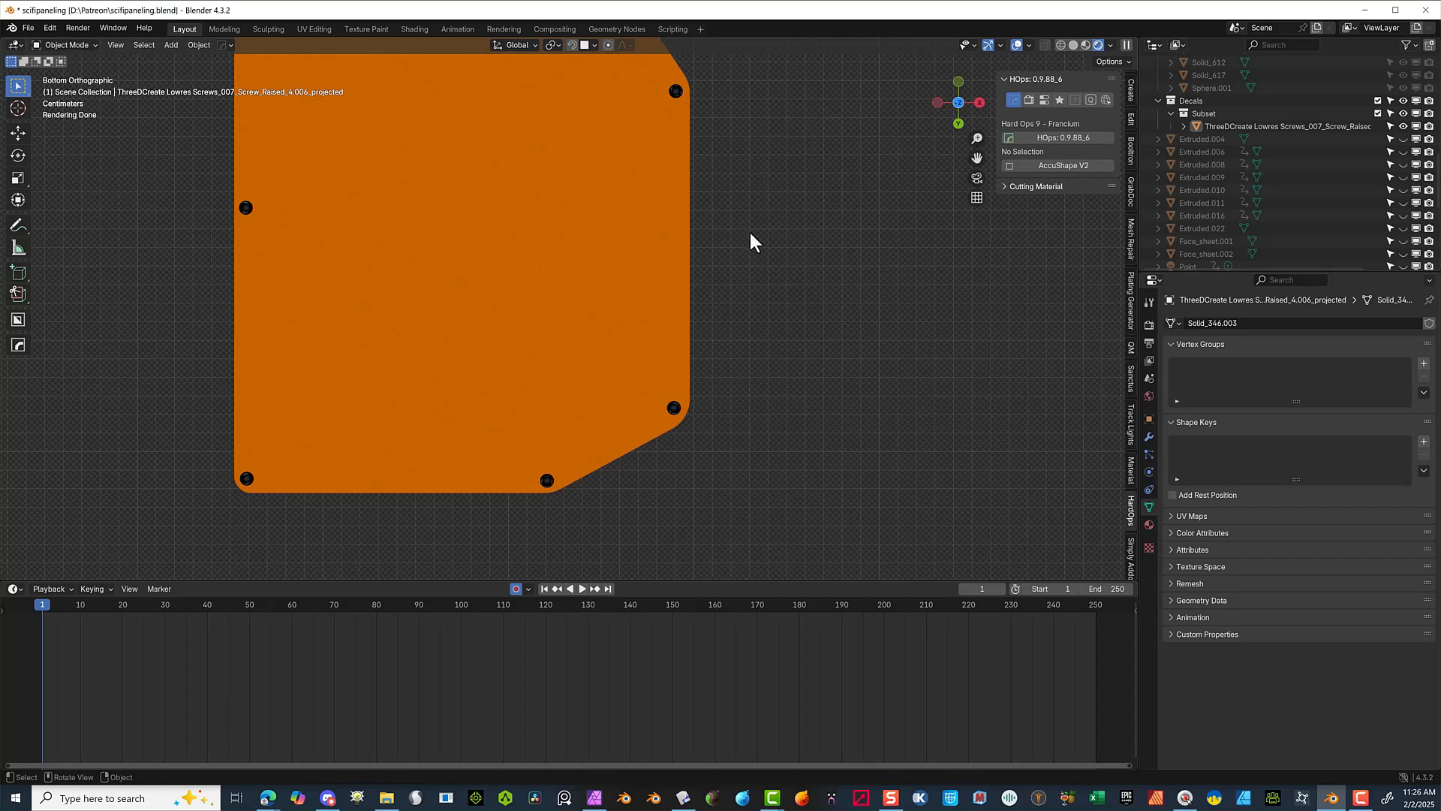
{"action": "scroll", "coordinate": [721, 270], "scroll_direction": "down", "scroll_amount": 1}
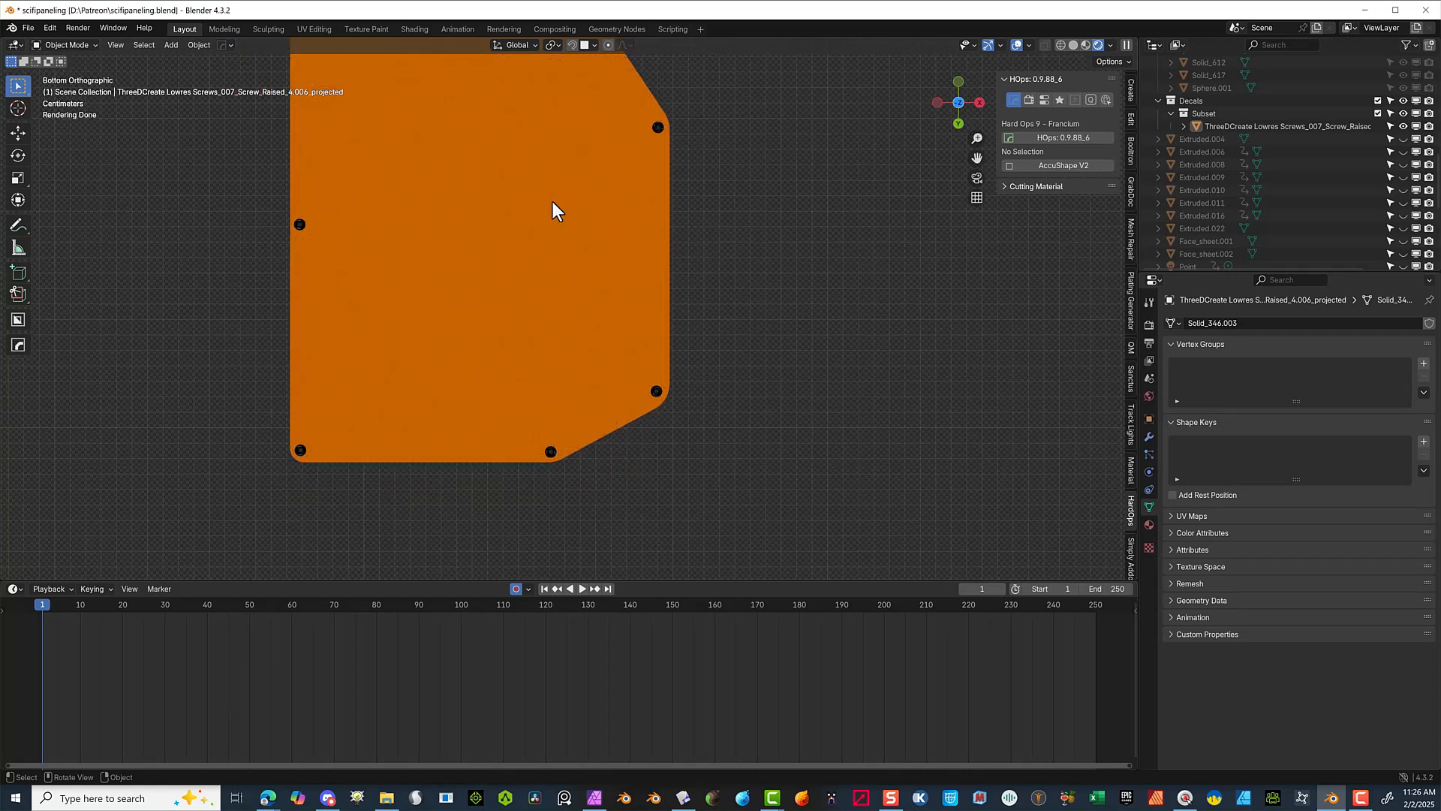
- Insert the ThreeDCreate Pack1 Forms_001 round socket decal onto the plate Solid_346 with DECALmachine
{"action": "left_click", "coordinate": [617, 232]}
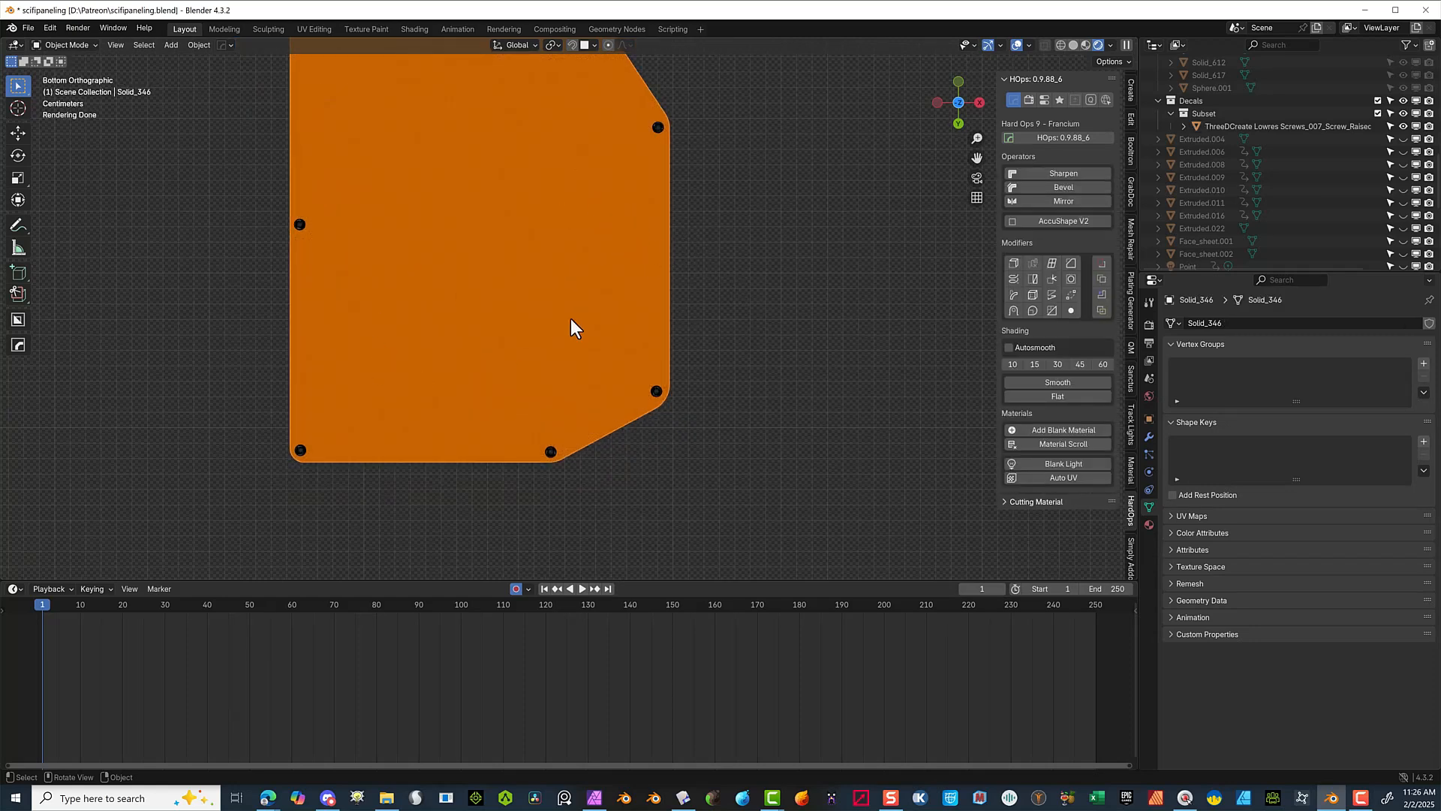
{"action": "key", "text": "d"}
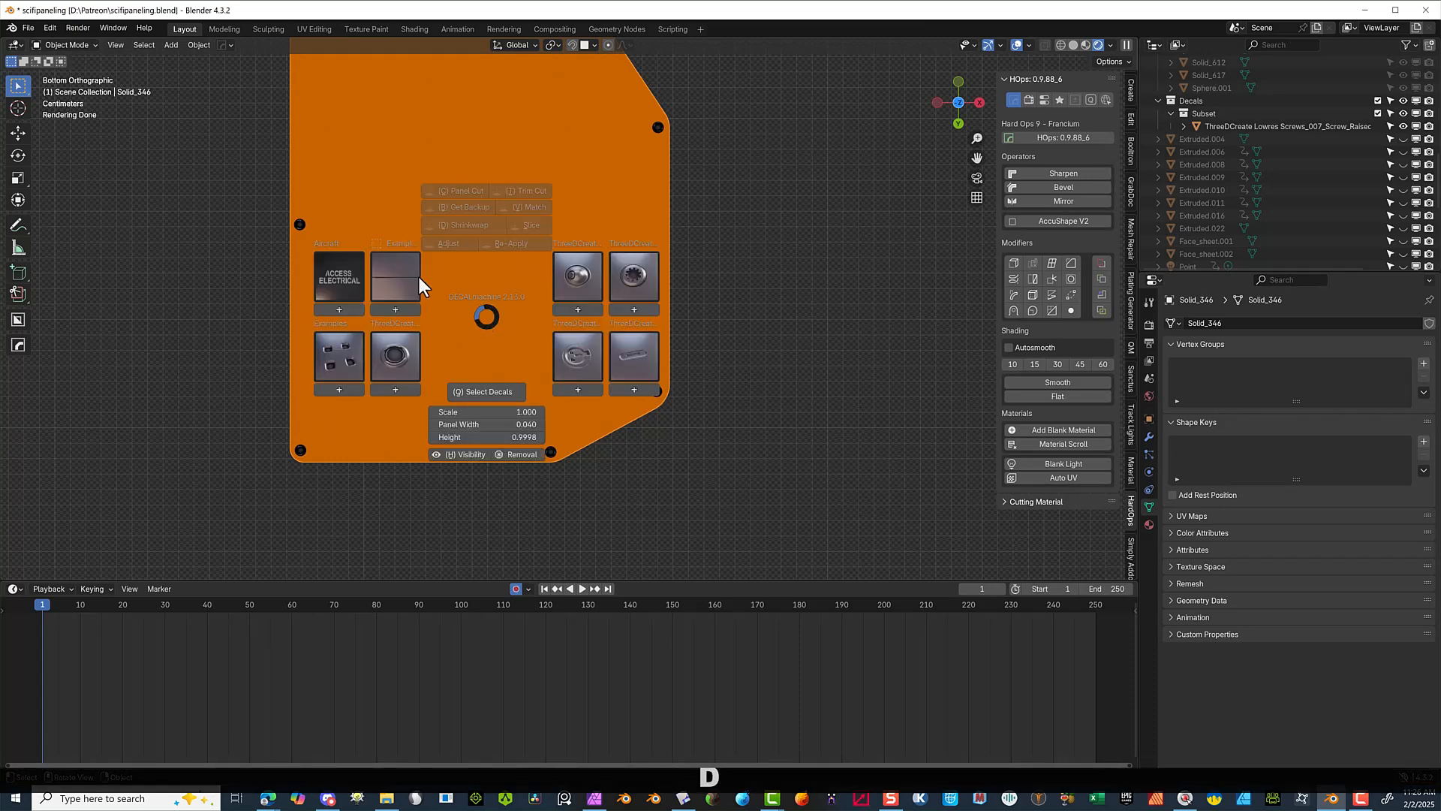
{"action": "left_click", "coordinate": [580, 361]}
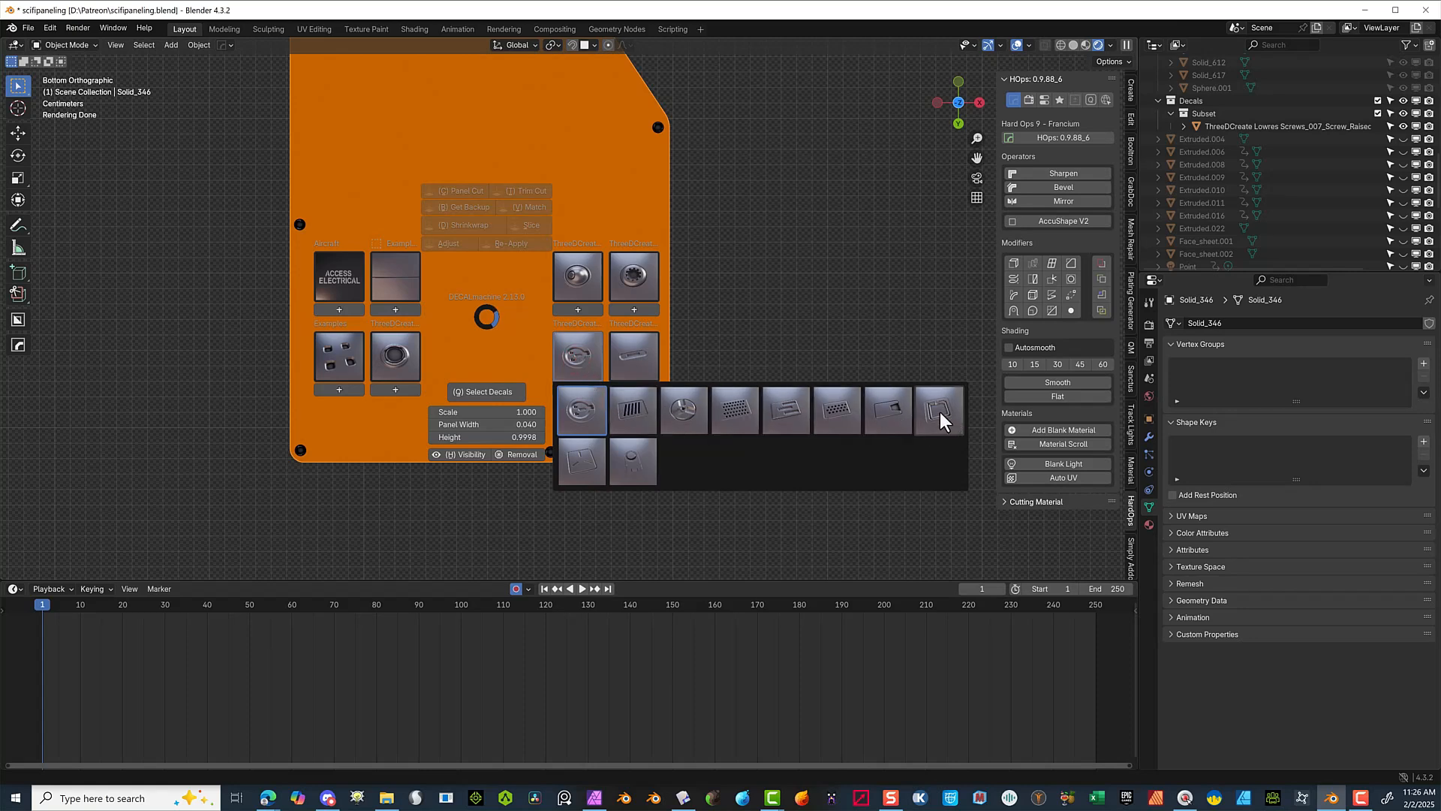
{"action": "left_click", "coordinate": [583, 417]}
{"action": "key", "text": "KP_Decimal"}
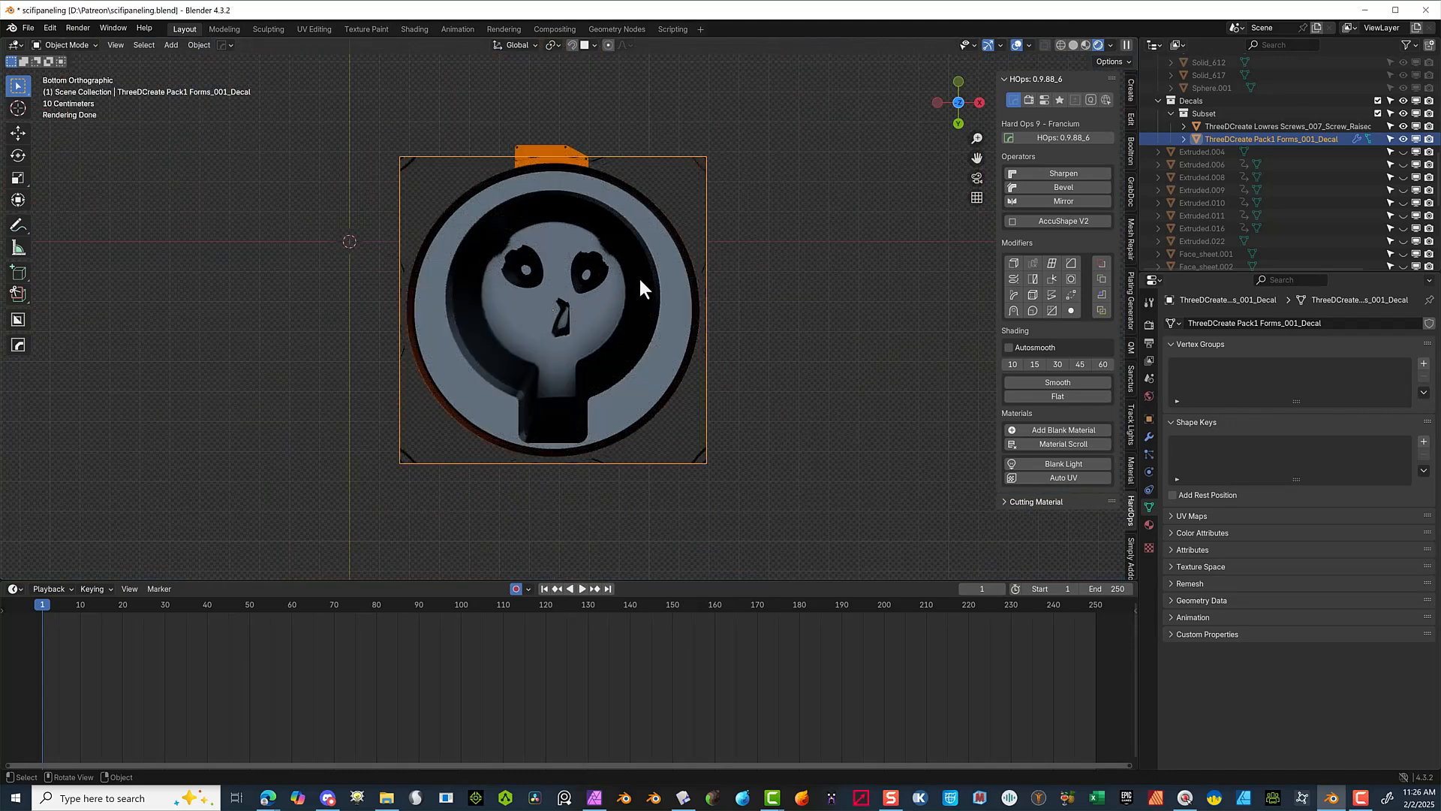
- Scale the round socket decal down uniformly until it spans about one eighth of the plate's width
{"action": "key", "text": "s"}
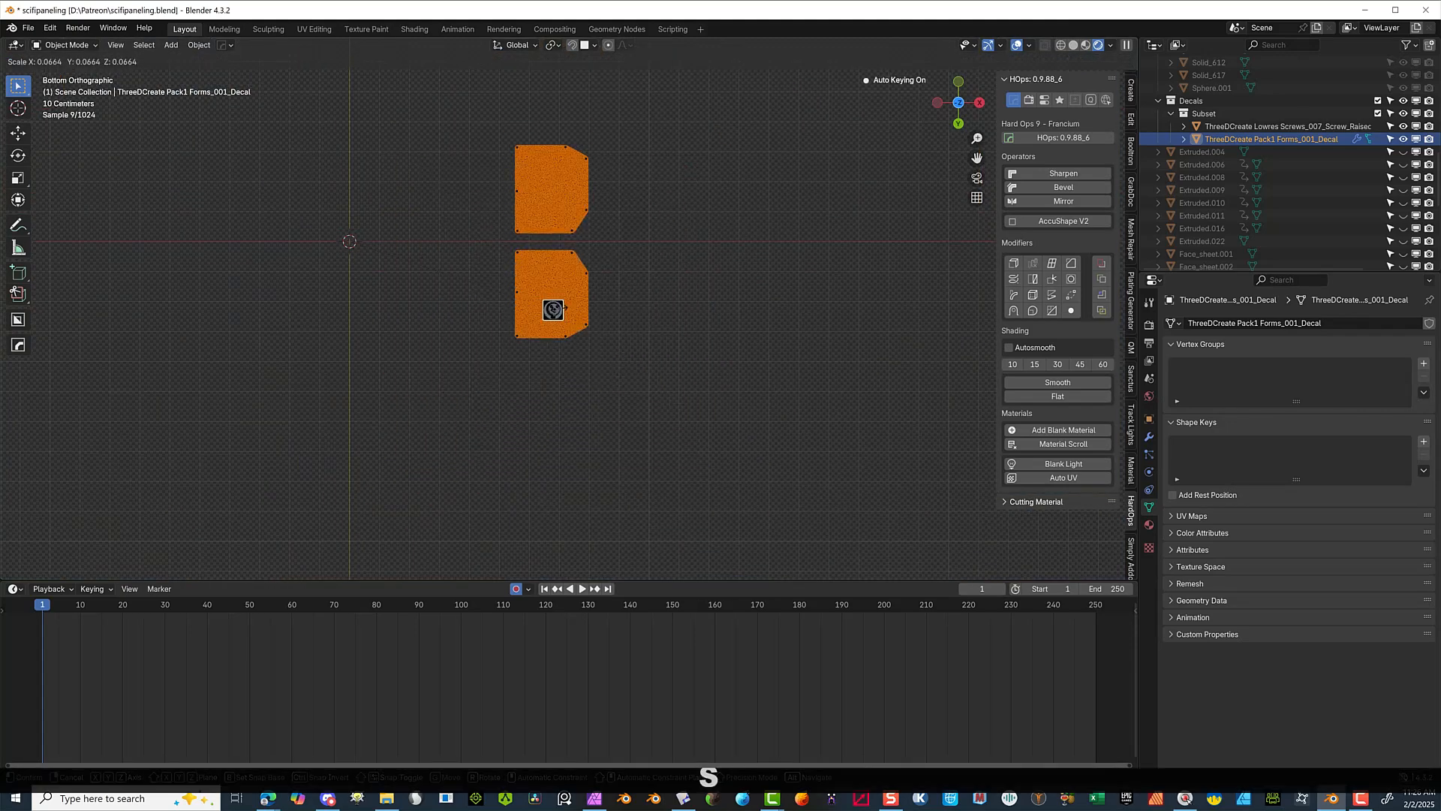
{"action": "left_click", "coordinate": [564, 307]}
{"action": "scroll", "coordinate": [551, 323], "scroll_direction": "up", "scroll_amount": 9}
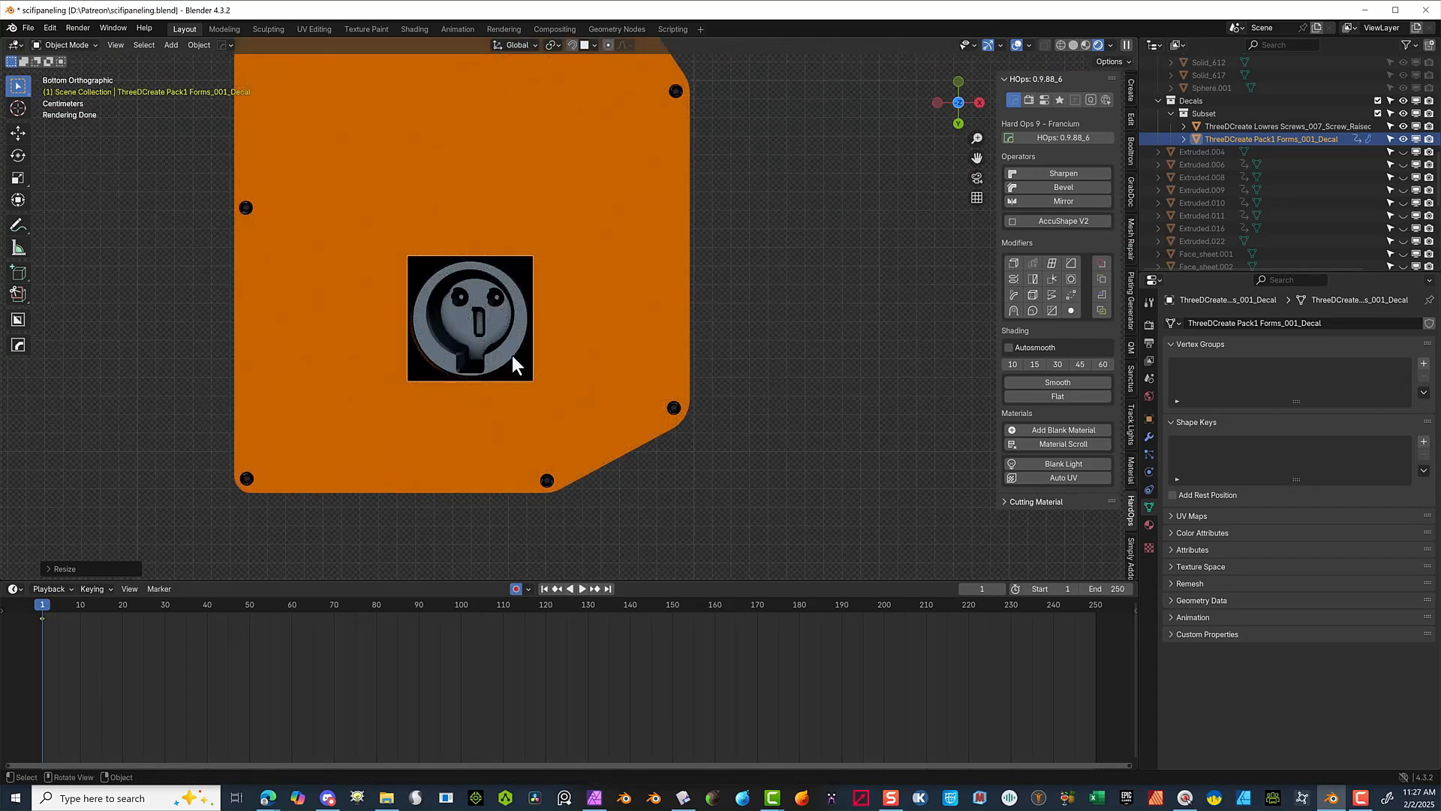
{"action": "scroll", "coordinate": [512, 354], "scroll_direction": "down", "scroll_amount": 1}
{"action": "key", "text": "s"}
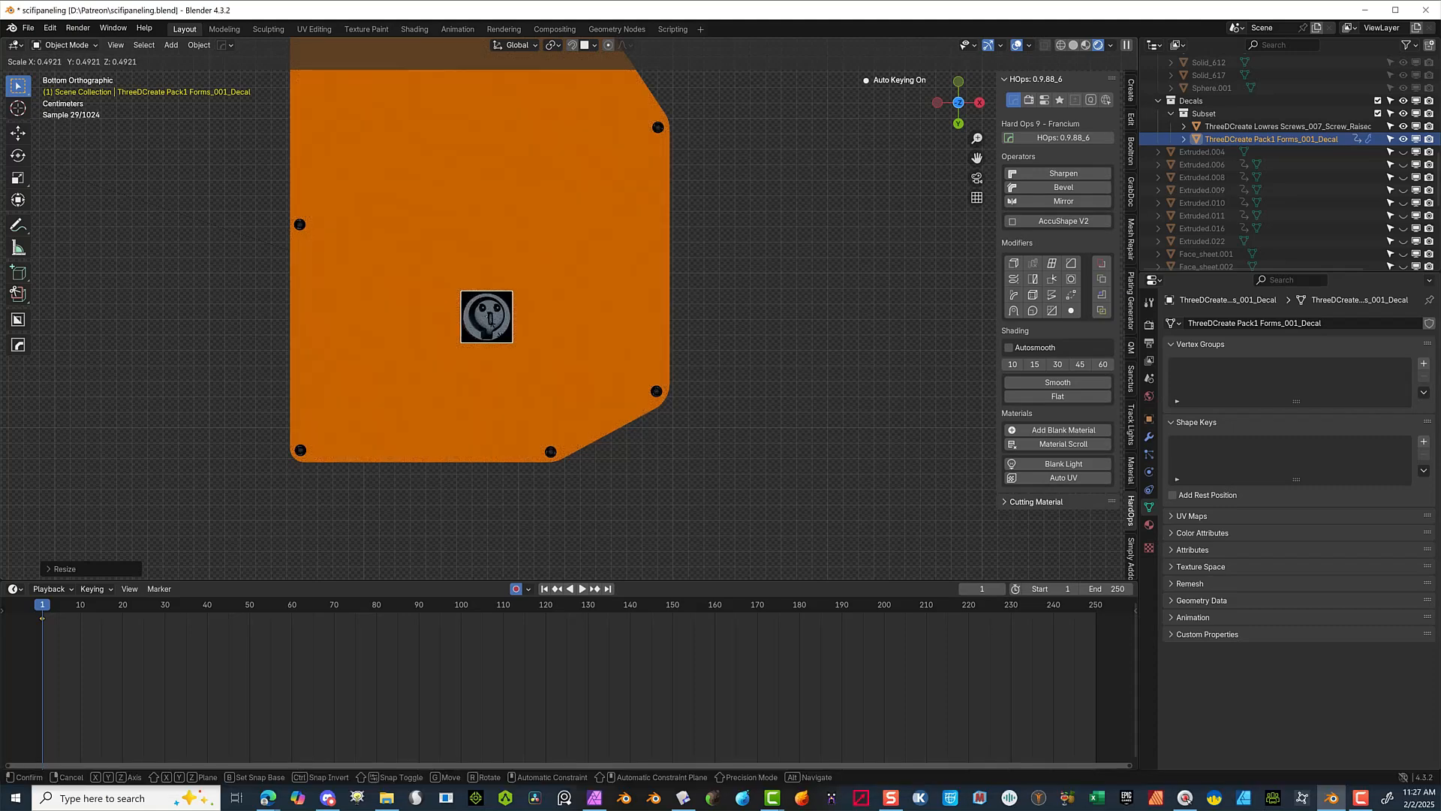
{"action": "left_click", "coordinate": [493, 332]}
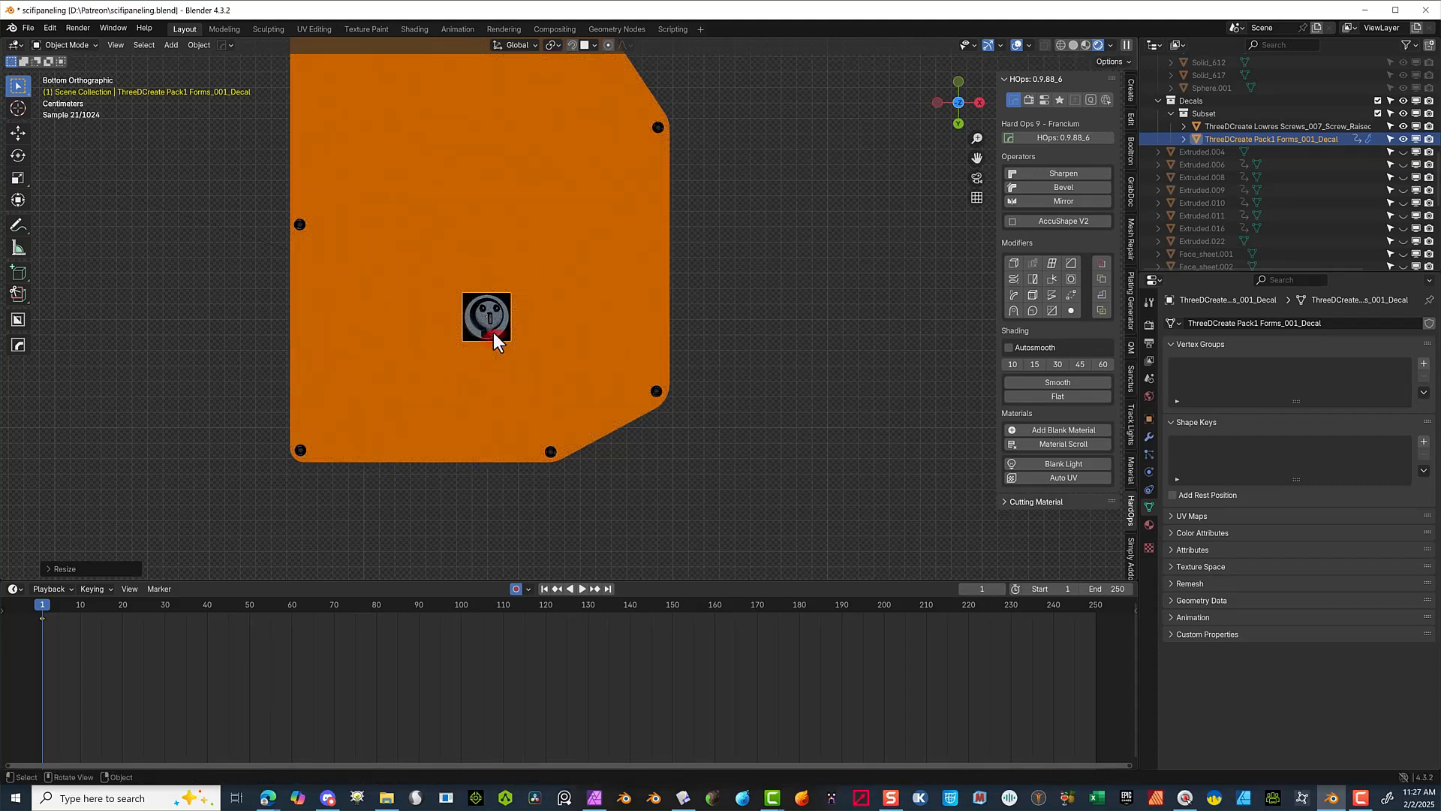
- Move the round decal about -0.11 m in X and -0.03 m in Y, beside the middle screw on the plate's straight edge
{"action": "key", "text": "g"}
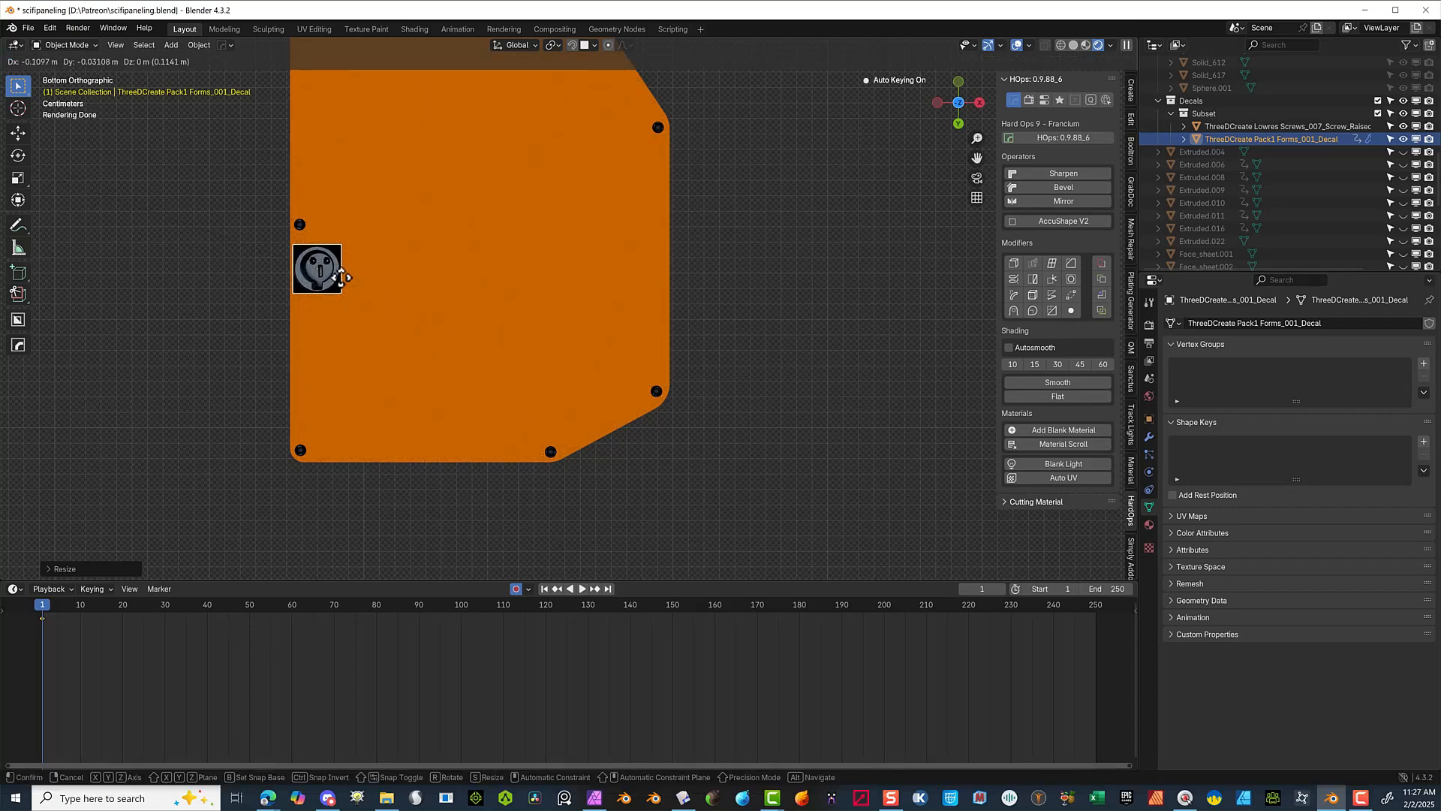
{"action": "left_click", "coordinate": [341, 277]}
{"action": "scroll", "coordinate": [328, 234], "scroll_direction": "up", "scroll_amount": 2}
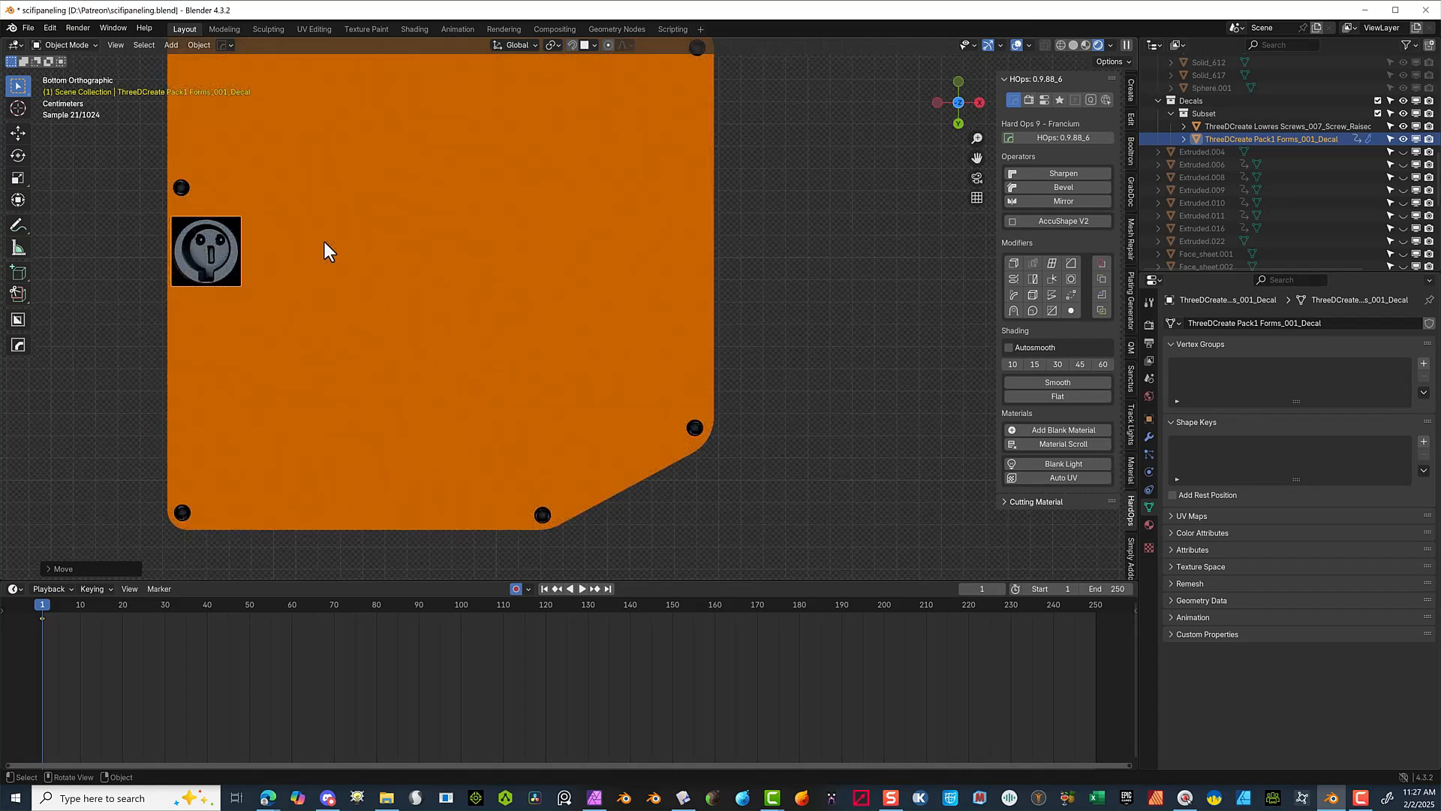
- Rotate the round decal by exactly -90° about the view's Z axis
{"action": "key", "text": "r"}
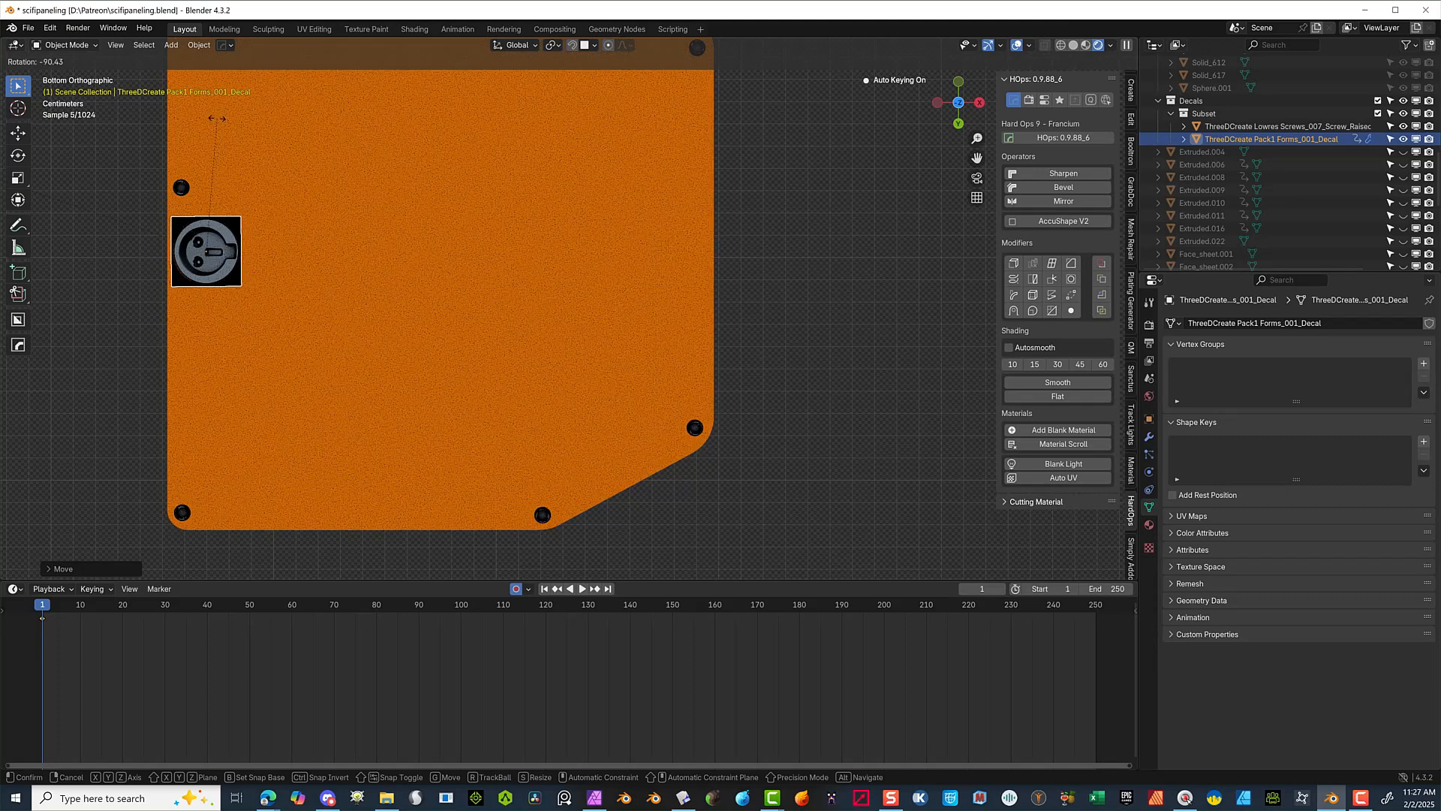
{"action": "left_click", "coordinate": [217, 118]}
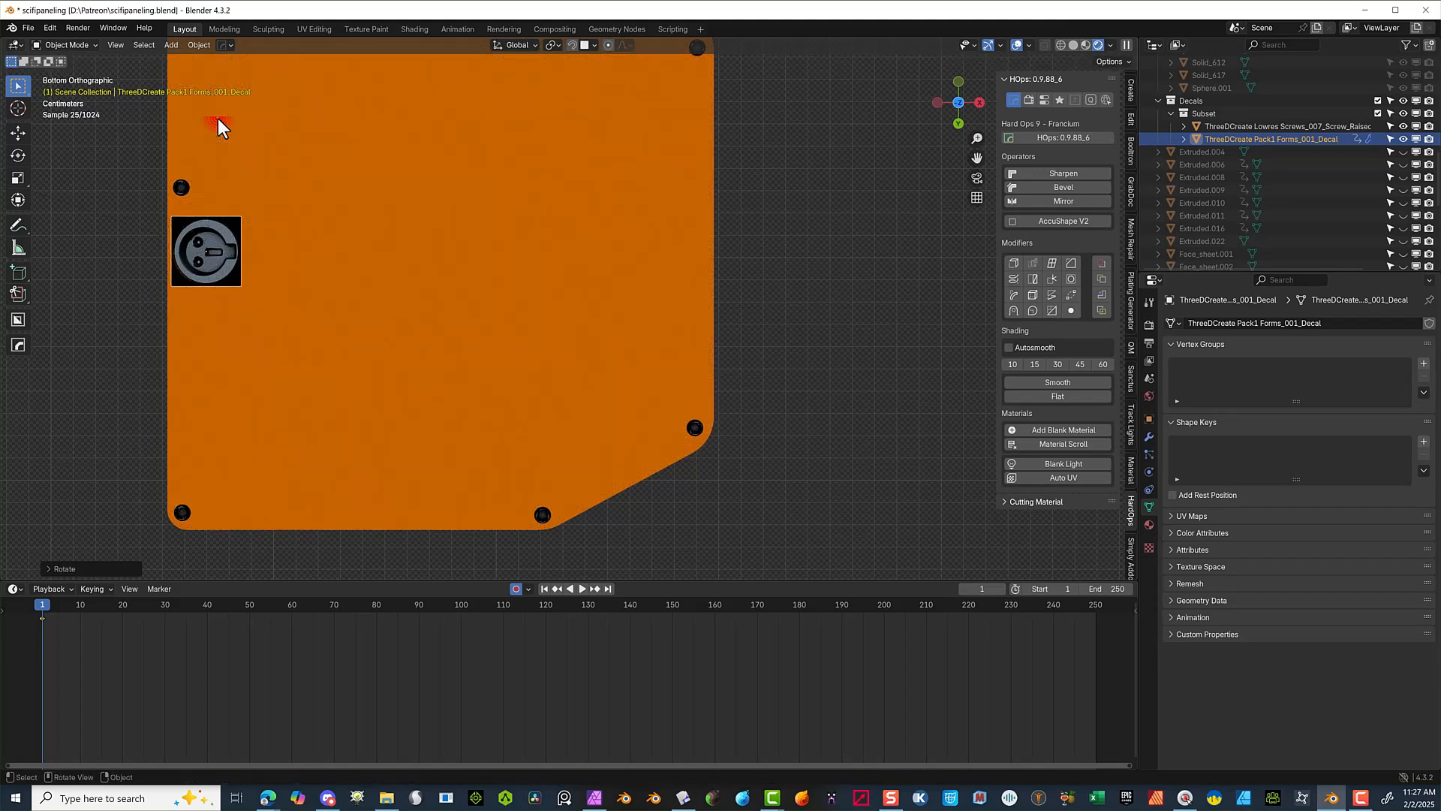
{"action": "left_click", "coordinate": [50, 568]}
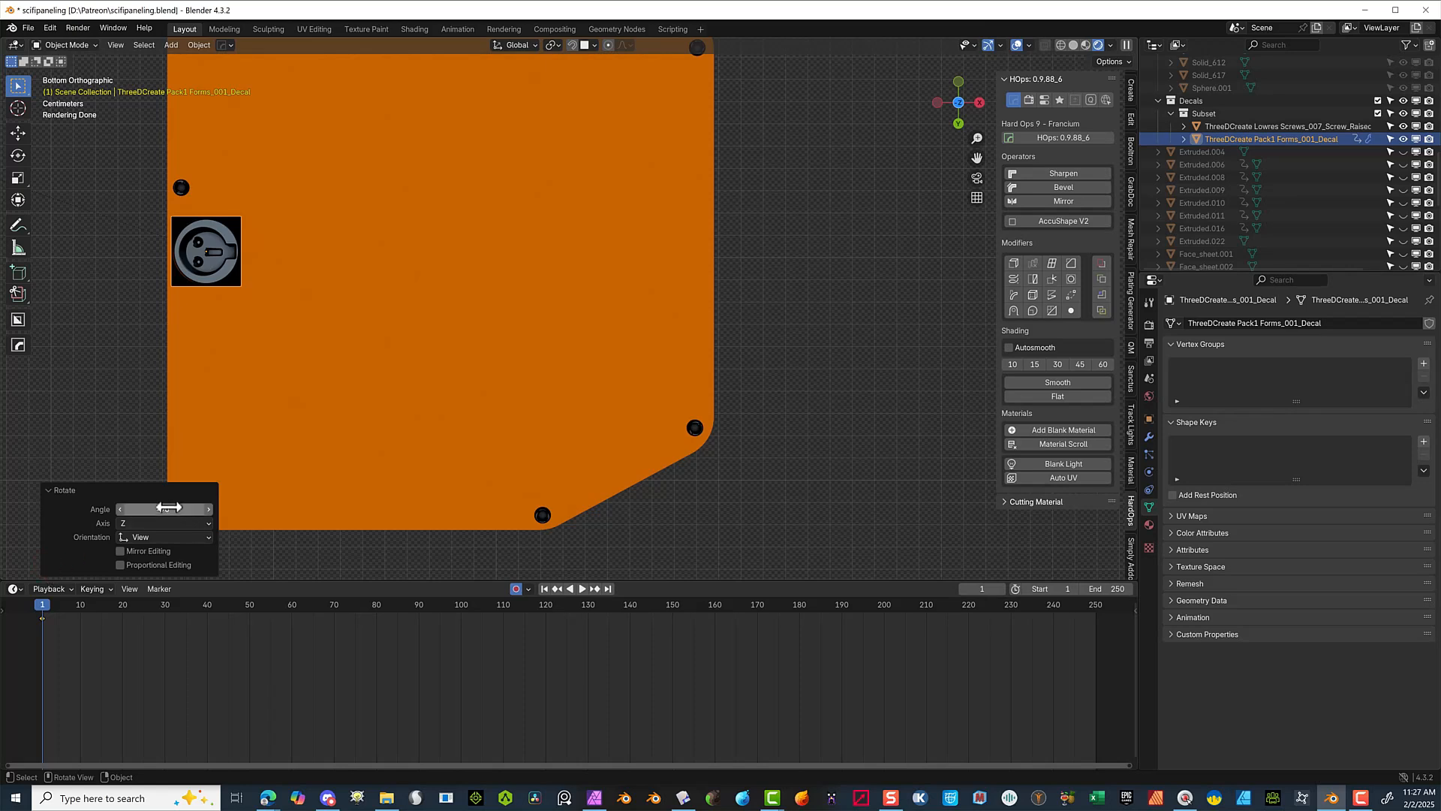
{"action": "left_click", "coordinate": [179, 510]}
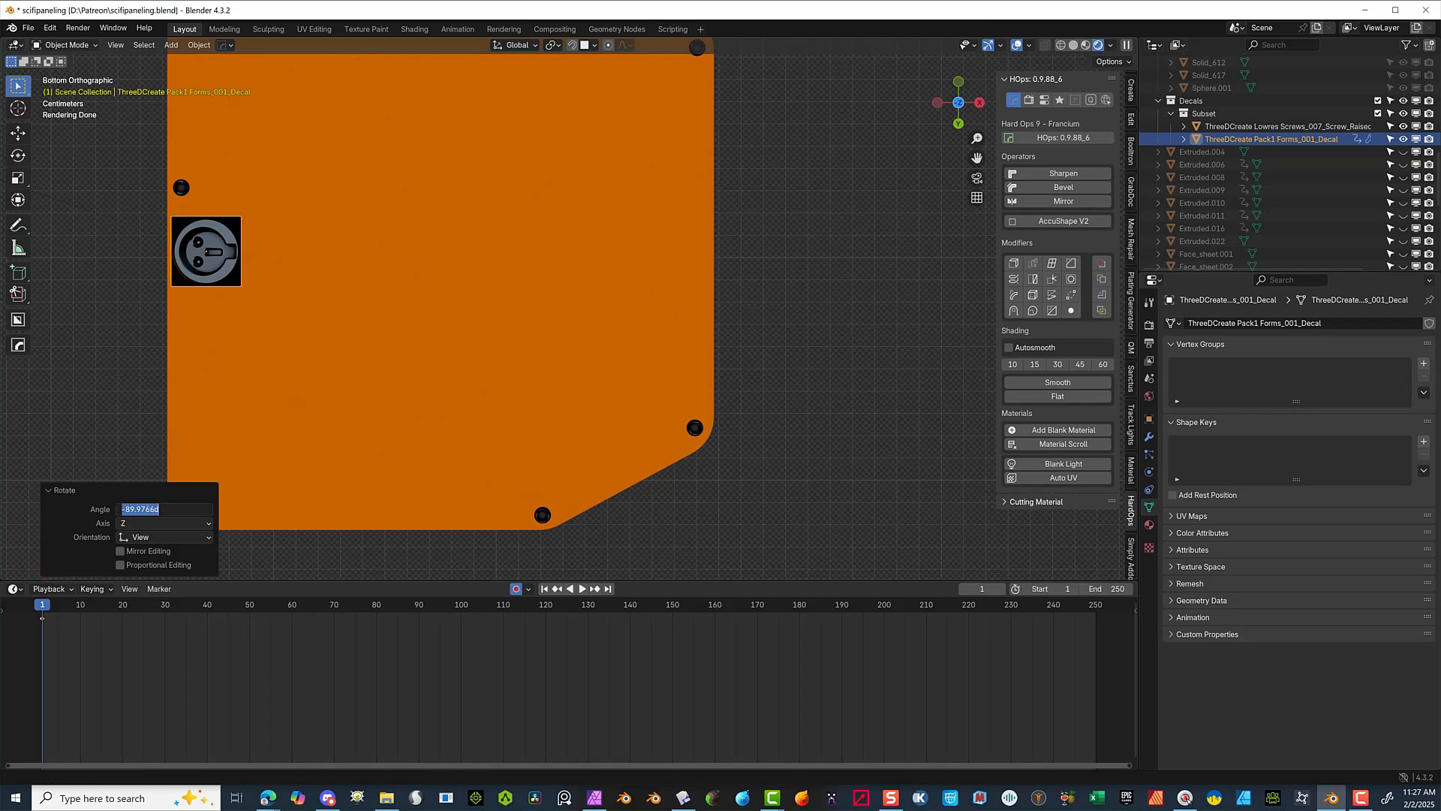
{"action": "type", "text": "-90"}
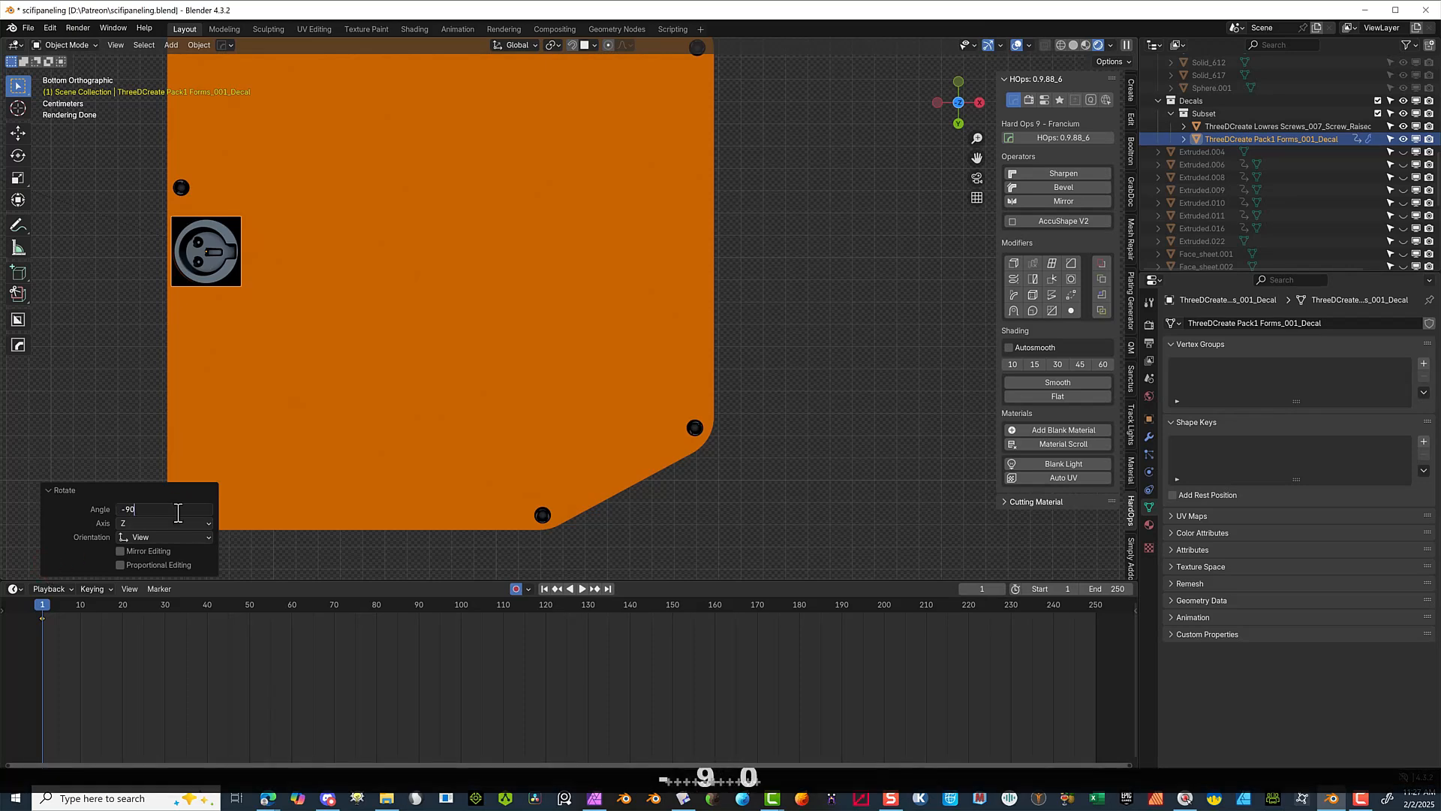
{"action": "key", "text": "Return"}
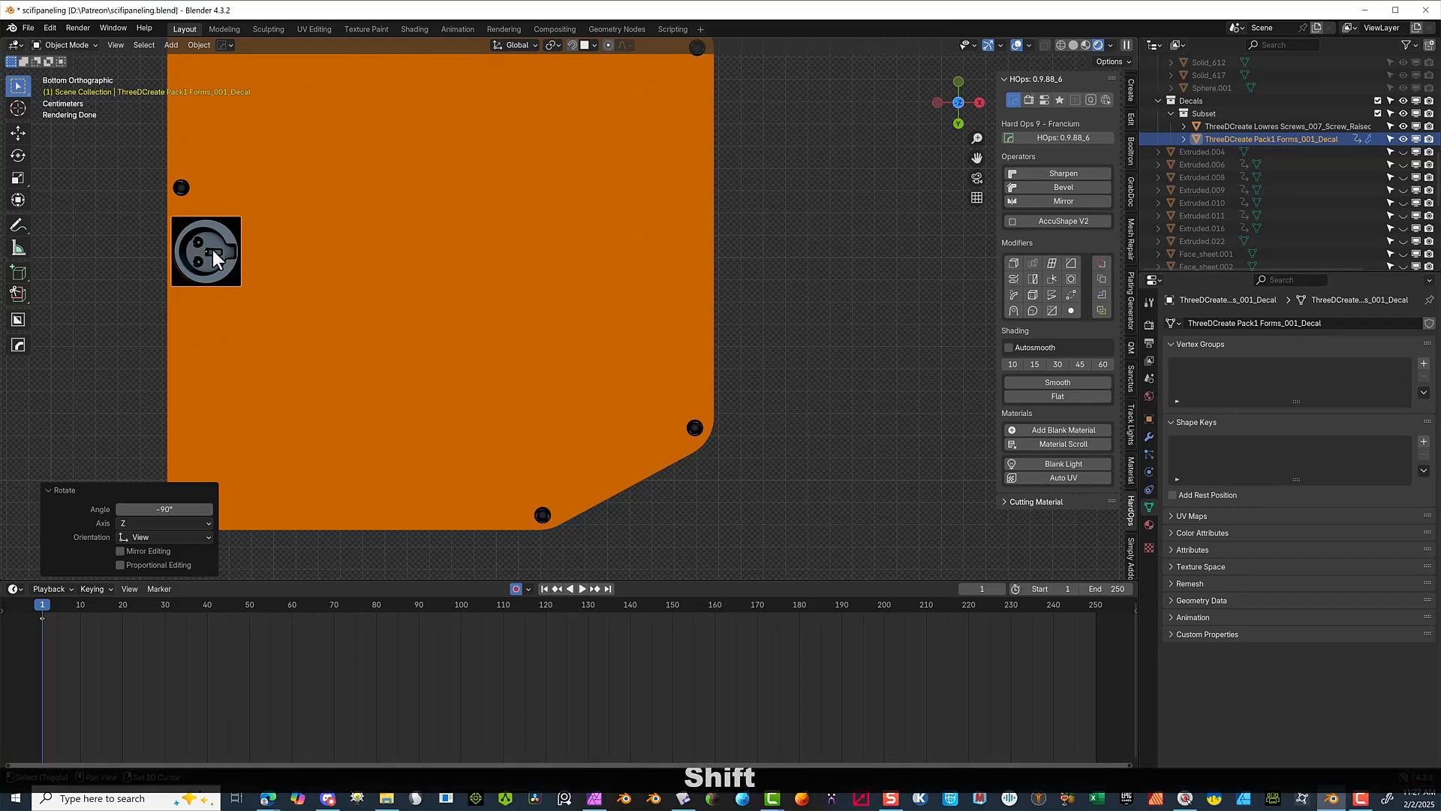
- Duplicate the round decal about -0.058 m along Y to the other side of the edge's middle screw
{"action": "key", "text": "shift+d"}
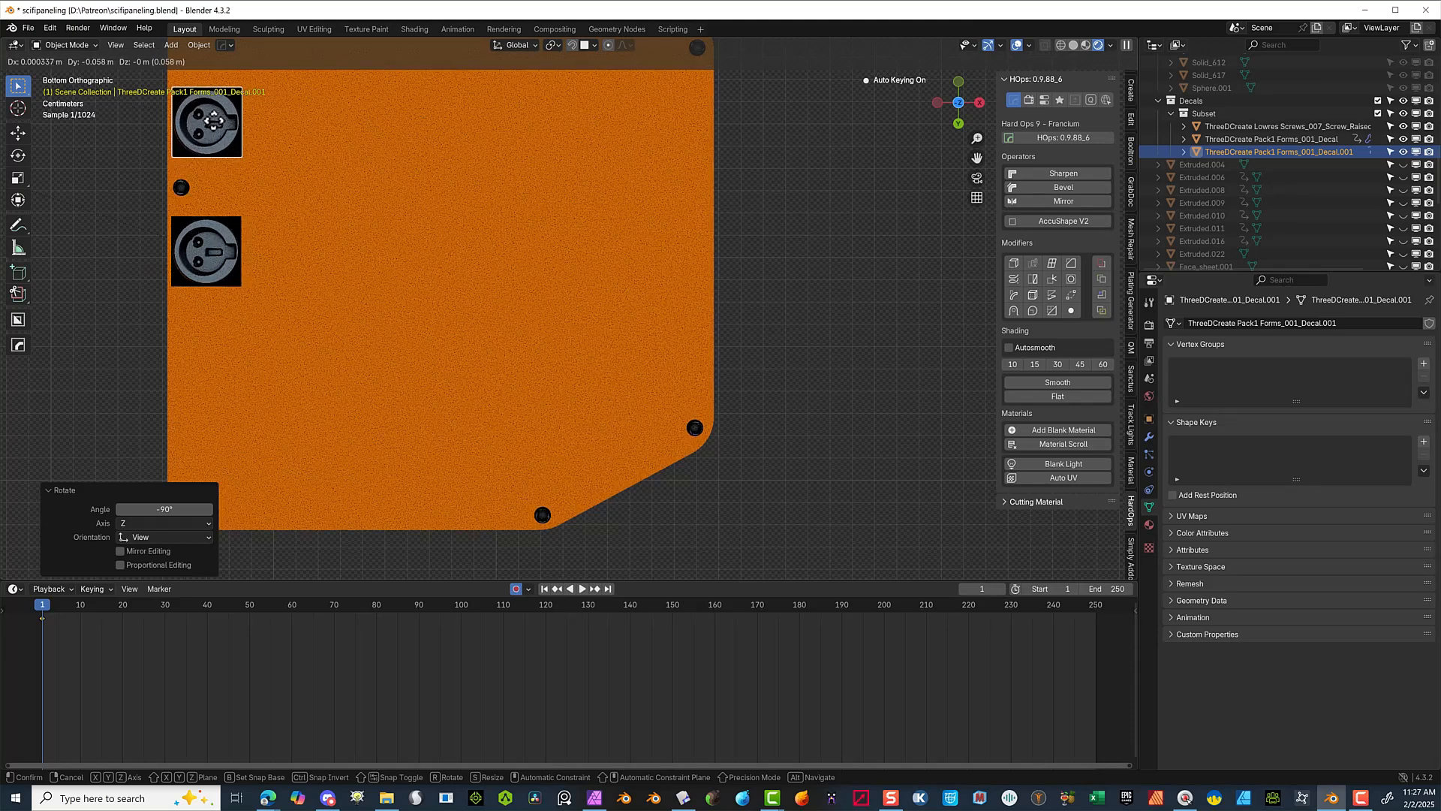
{"action": "left_click", "coordinate": [213, 120]}
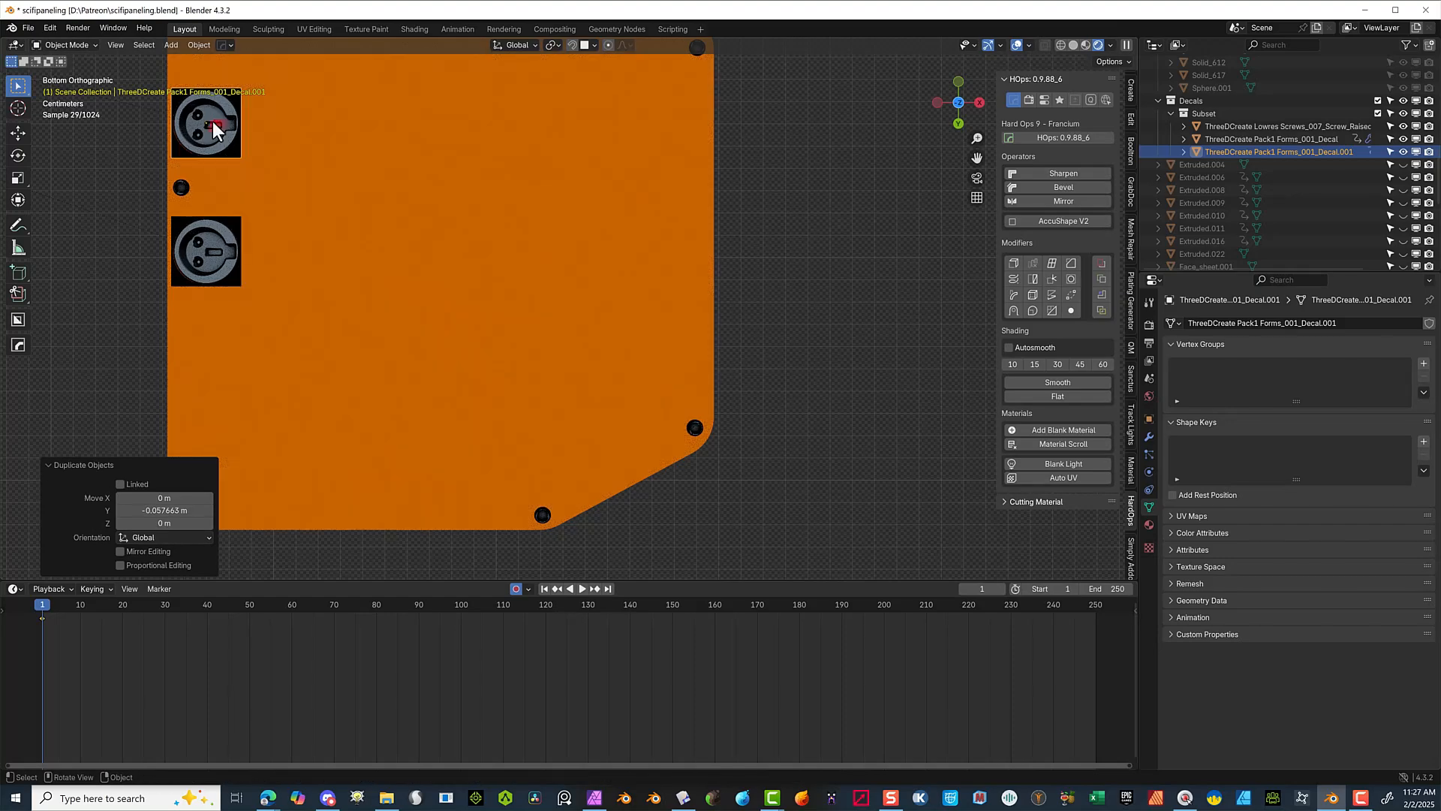
{"action": "middle_click_drag", "start_coordinate": [290, 170], "coordinate": [324, 109]}
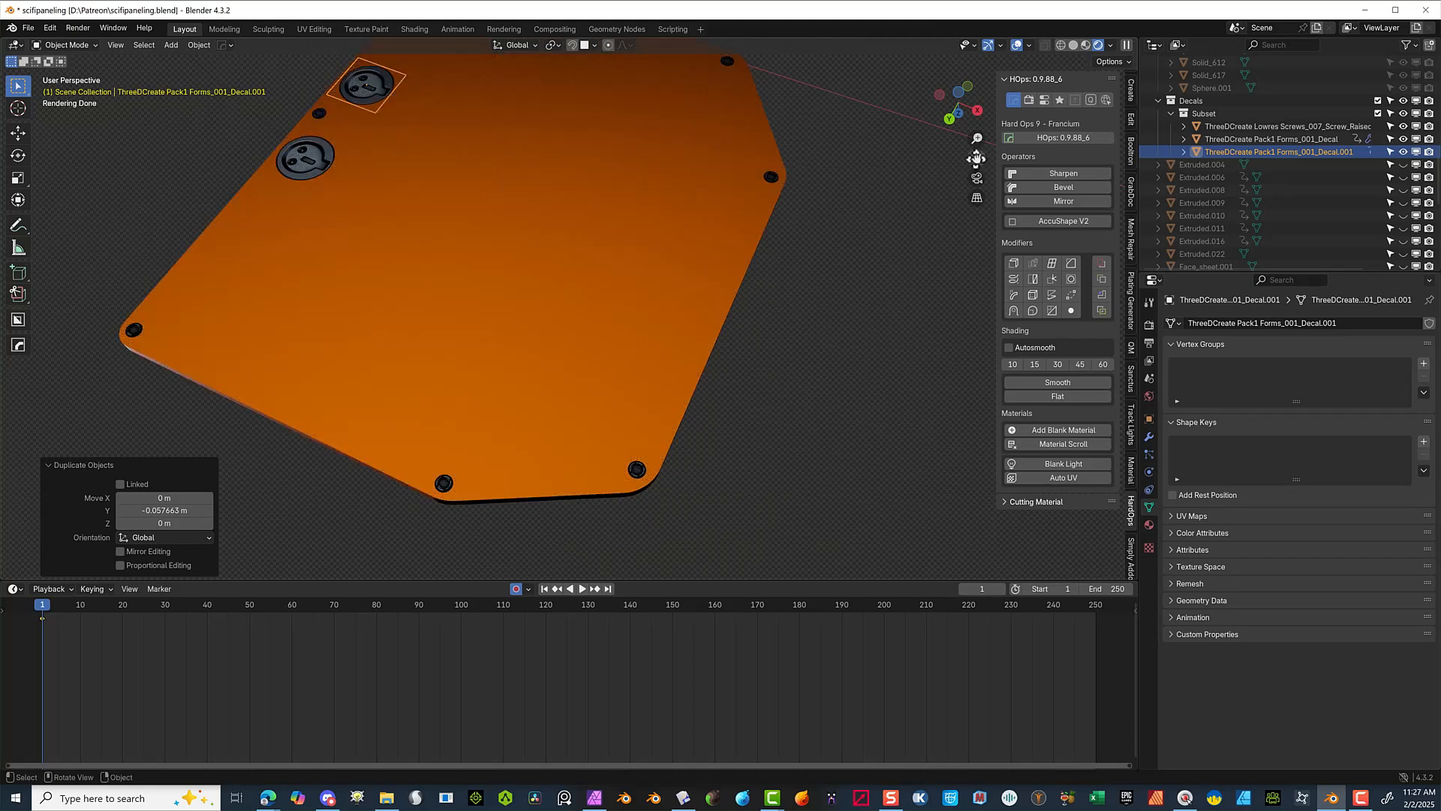
{"action": "left_click_drag", "start_coordinate": [976, 159], "coordinate": [1039, 386]}
{"action": "scroll", "coordinate": [431, 364], "scroll_direction": "up", "scroll_amount": 3}
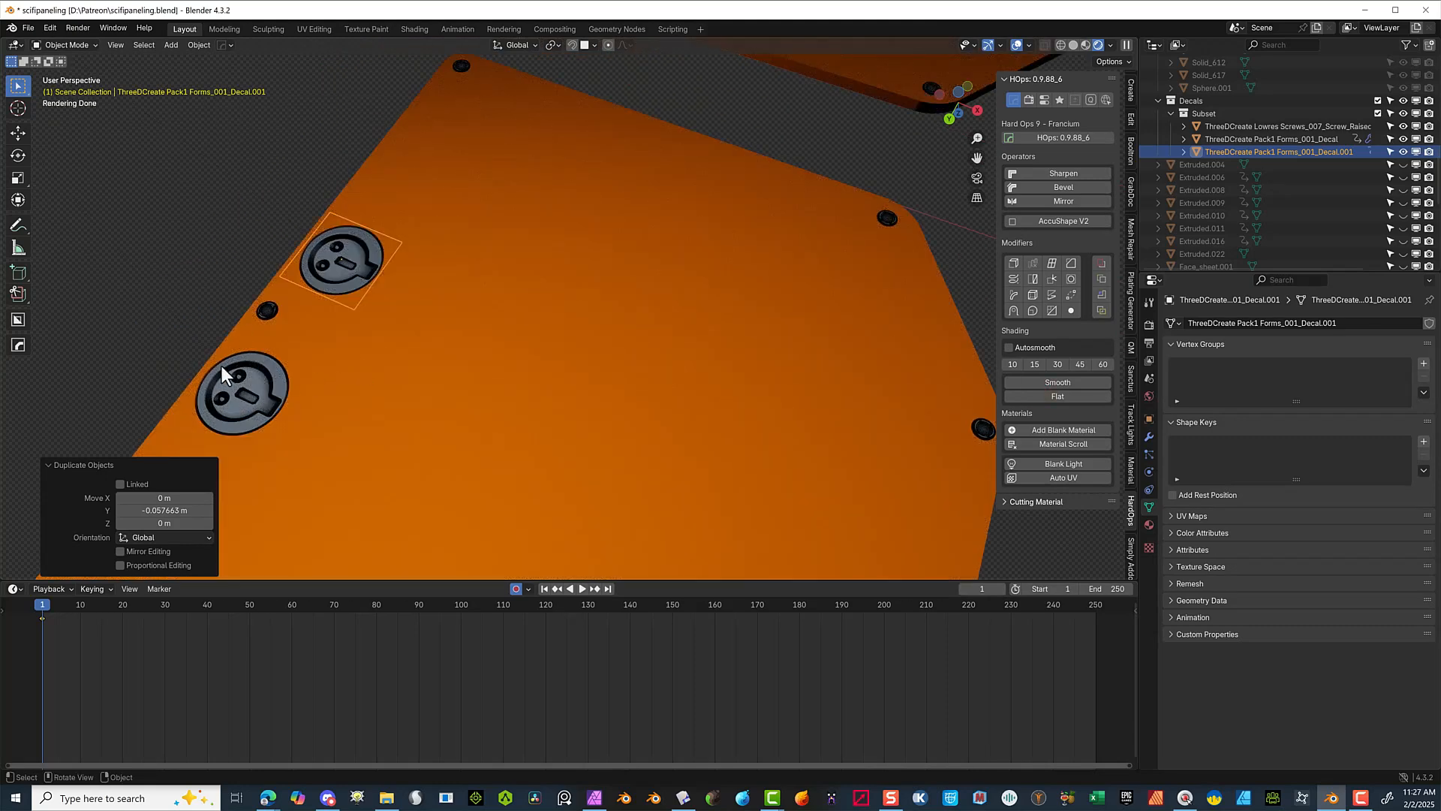
{"action": "scroll", "coordinate": [231, 404], "scroll_direction": "up", "scroll_amount": 2}
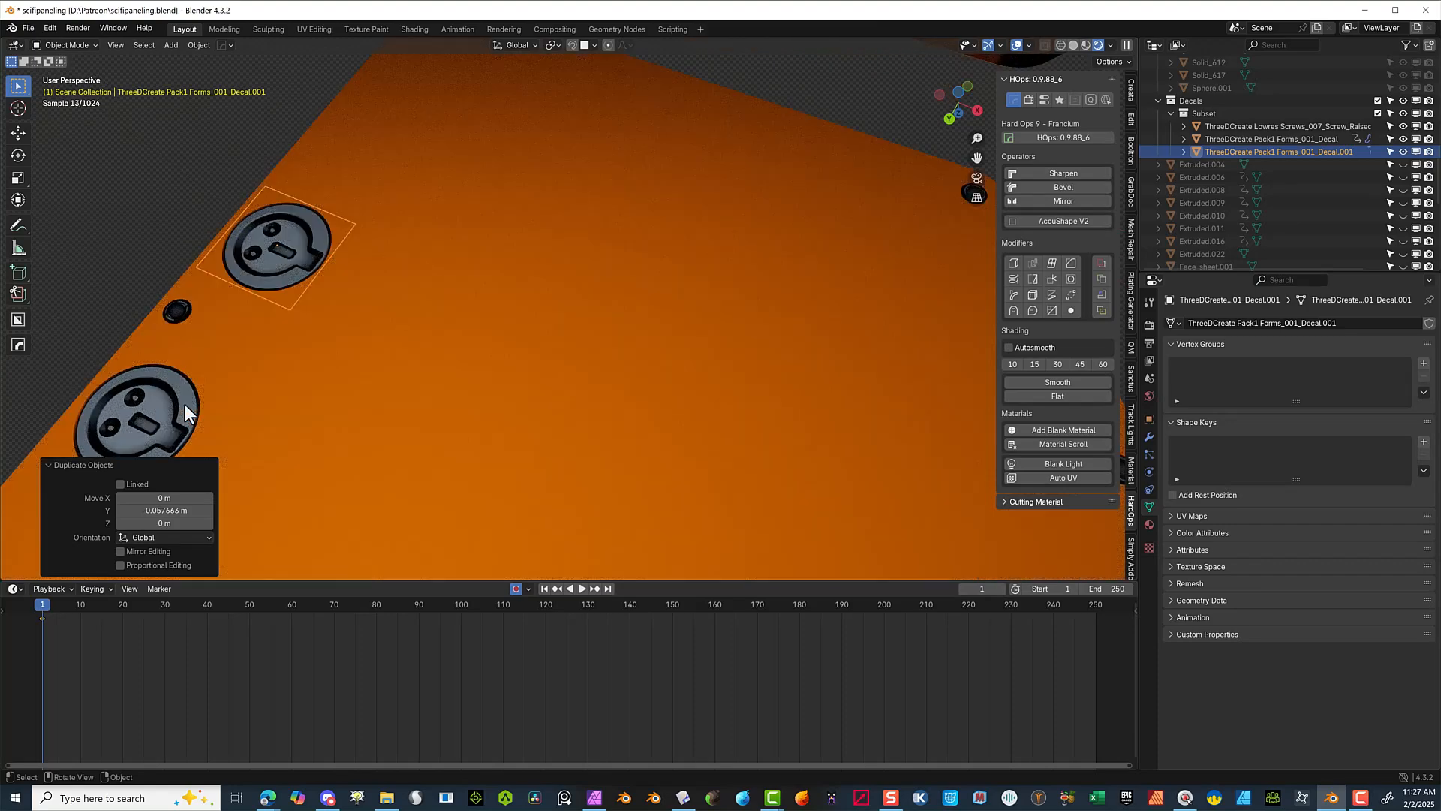
{"action": "middle_click_drag", "start_coordinate": [290, 286], "coordinate": [273, 296]}
{"action": "scroll", "coordinate": [272, 296], "scroll_direction": "down", "scroll_amount": 2}
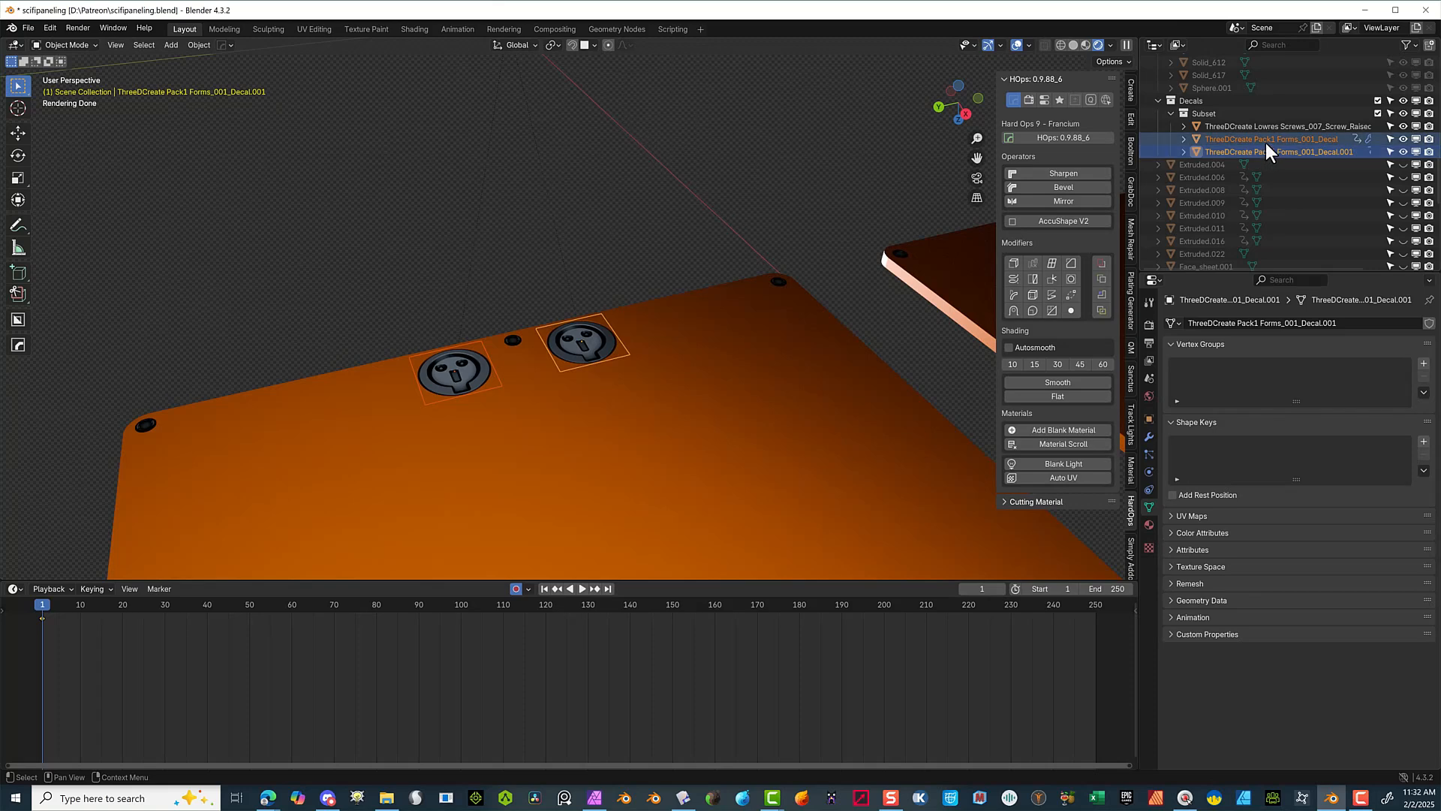
- Project both round decals onto the plate surface with DECALmachine's Project, and deselect them
{"action": "left_click", "coordinate": [1148, 436]}
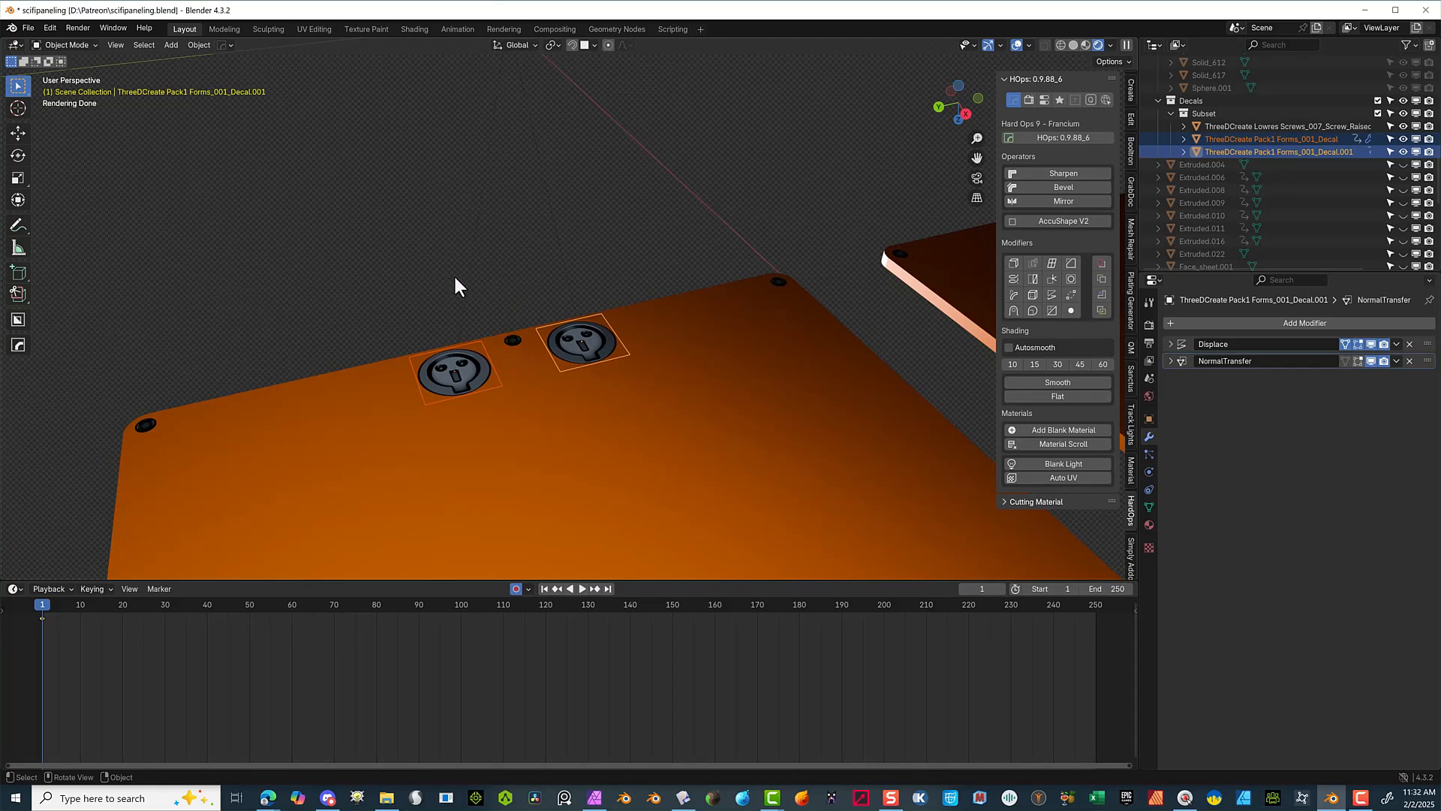
{"action": "key", "text": "d"}
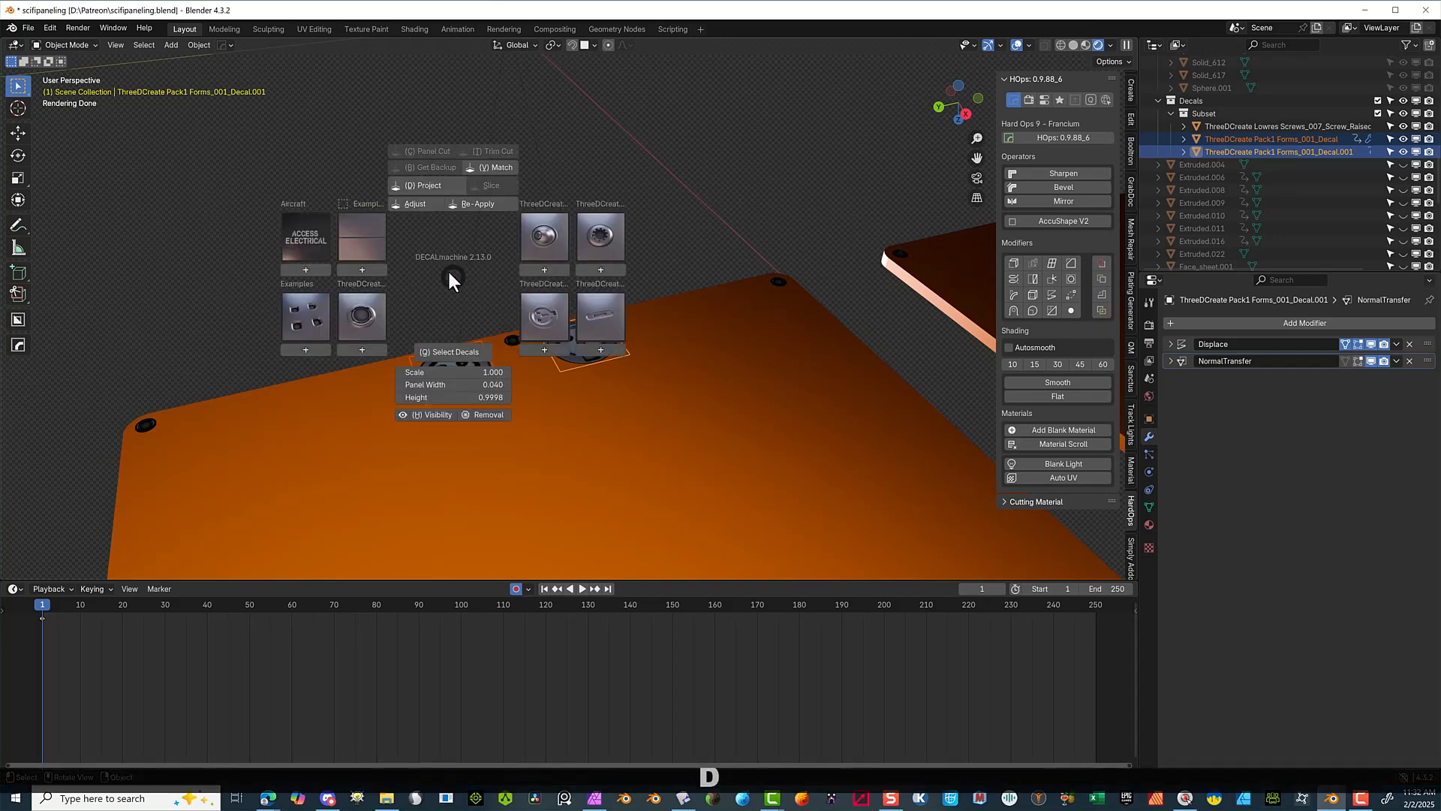
{"action": "left_click", "coordinate": [443, 188], "text": "alt"}
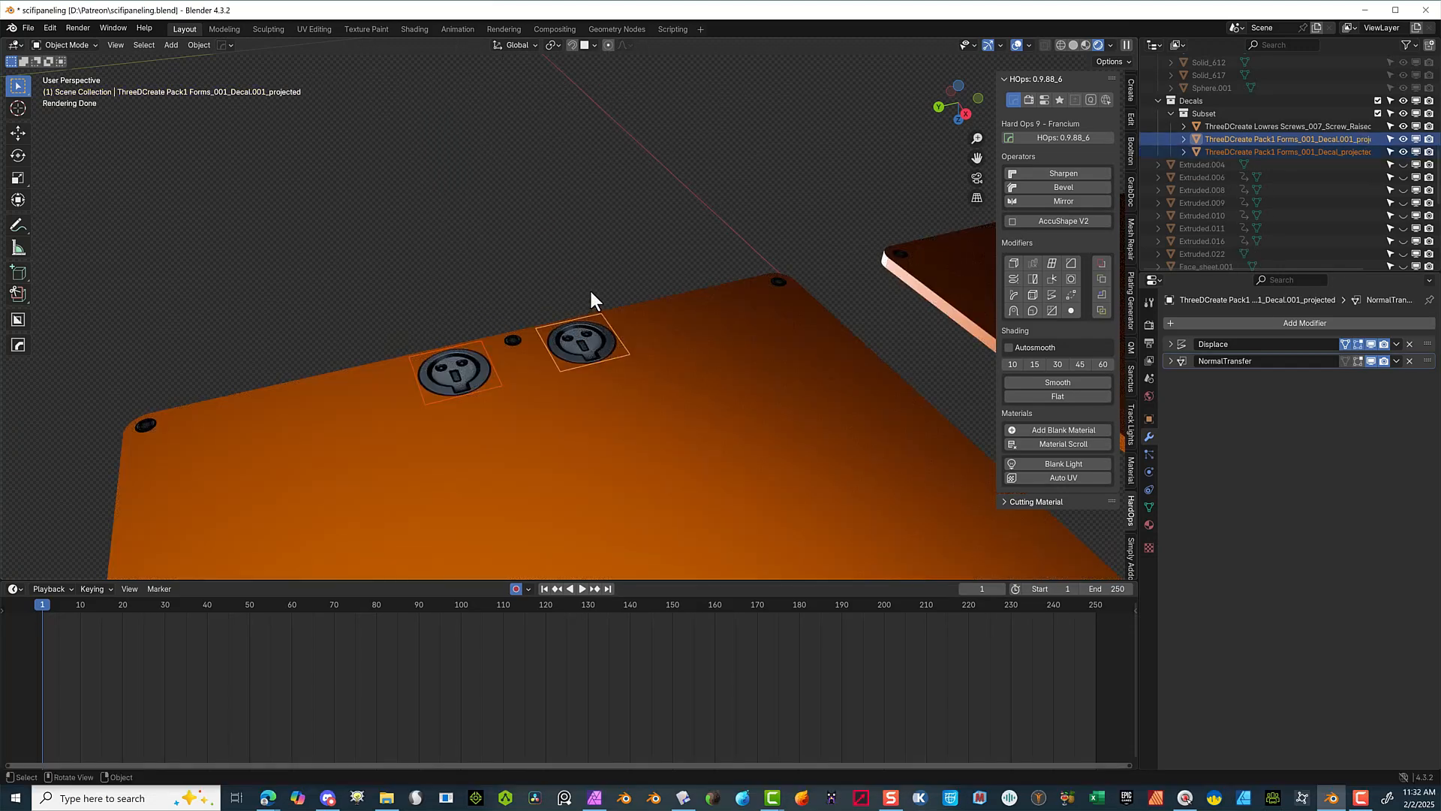
{"action": "left_click", "coordinate": [471, 255]}
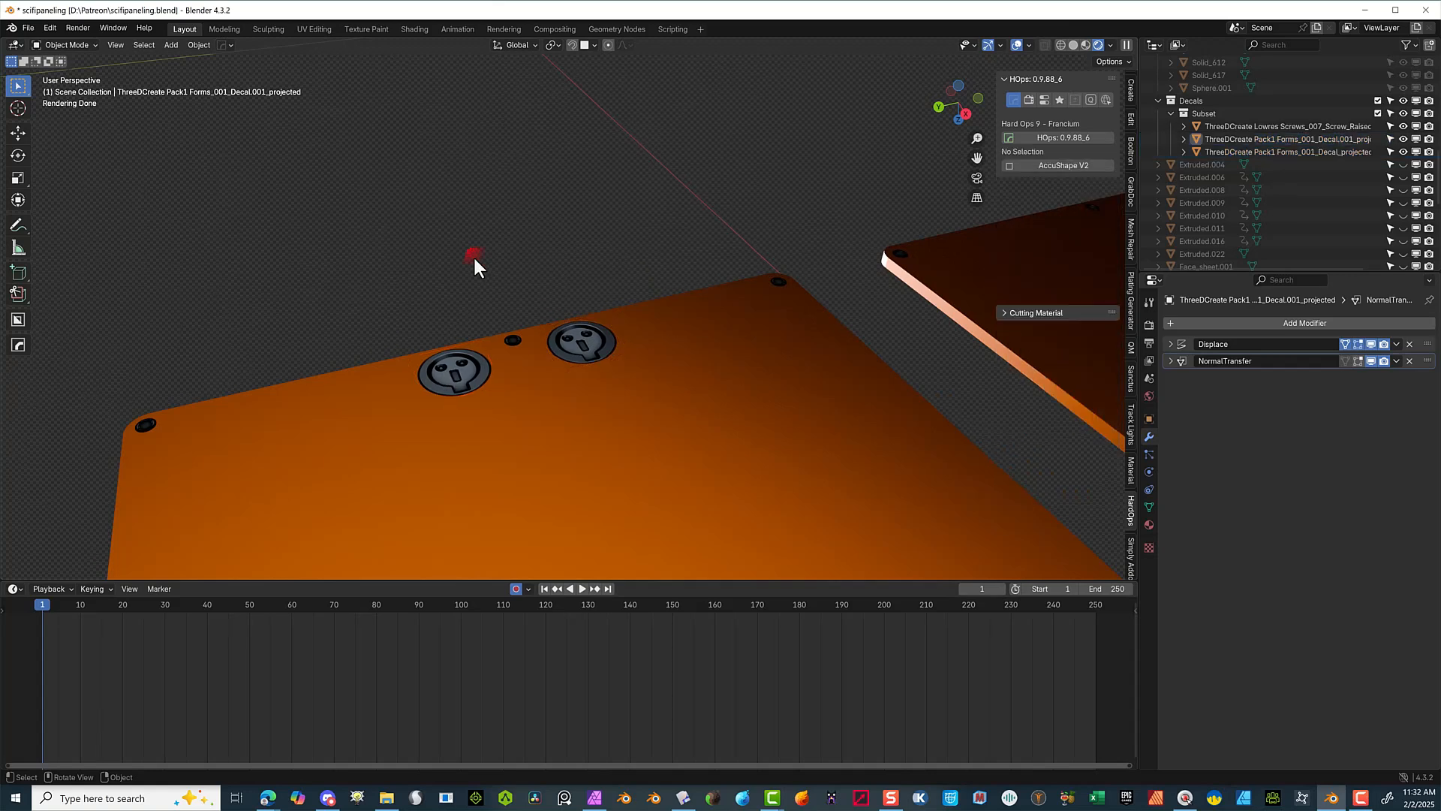
- Increase the parallax of both projected round decals by about 0.02 with DECALmachine's Adjust
{"action": "left_click", "coordinate": [559, 341]}
{"action": "left_click", "coordinate": [462, 372]}
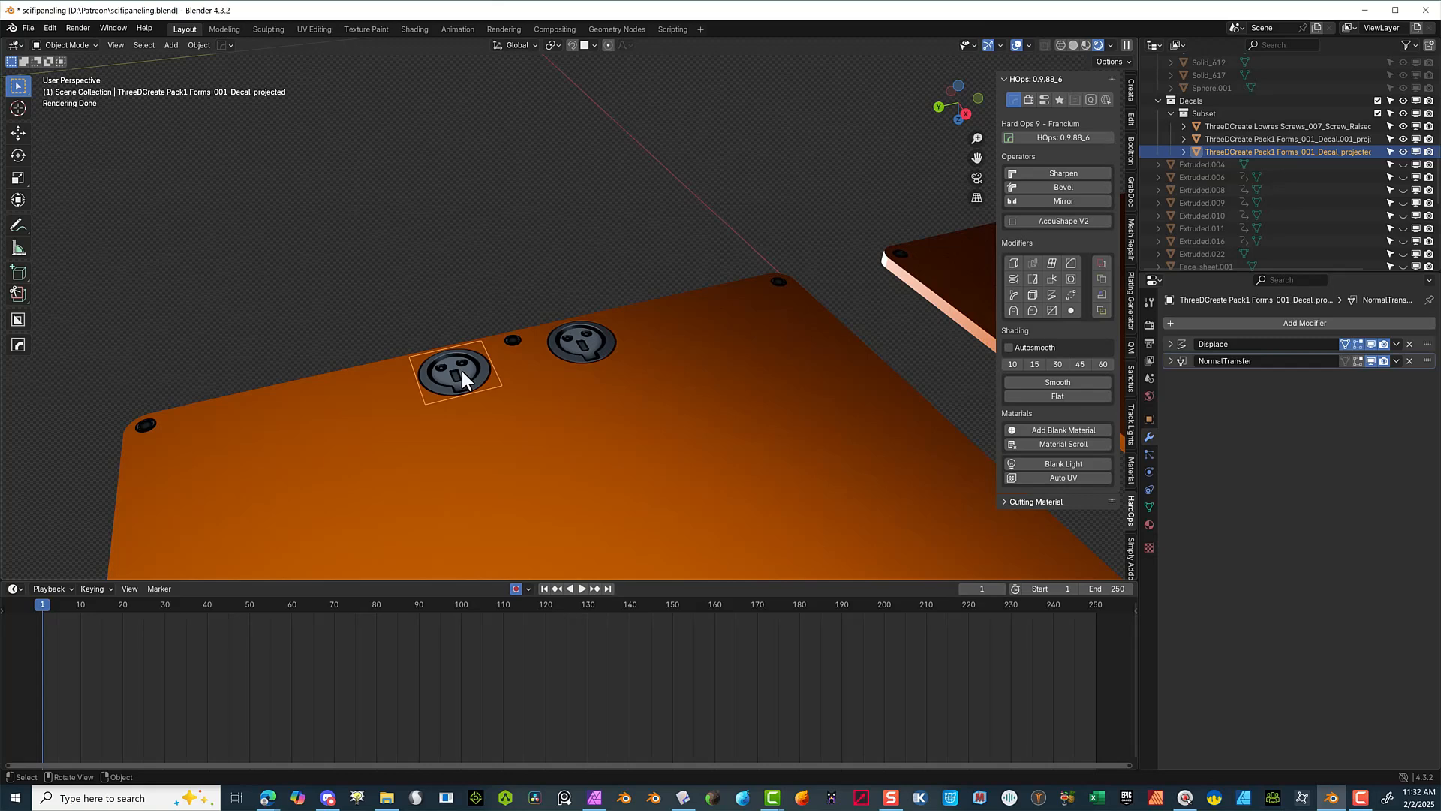
{"action": "left_click", "coordinate": [572, 342], "text": "shift"}
{"action": "scroll", "coordinate": [568, 304], "scroll_direction": "up", "scroll_amount": 2}
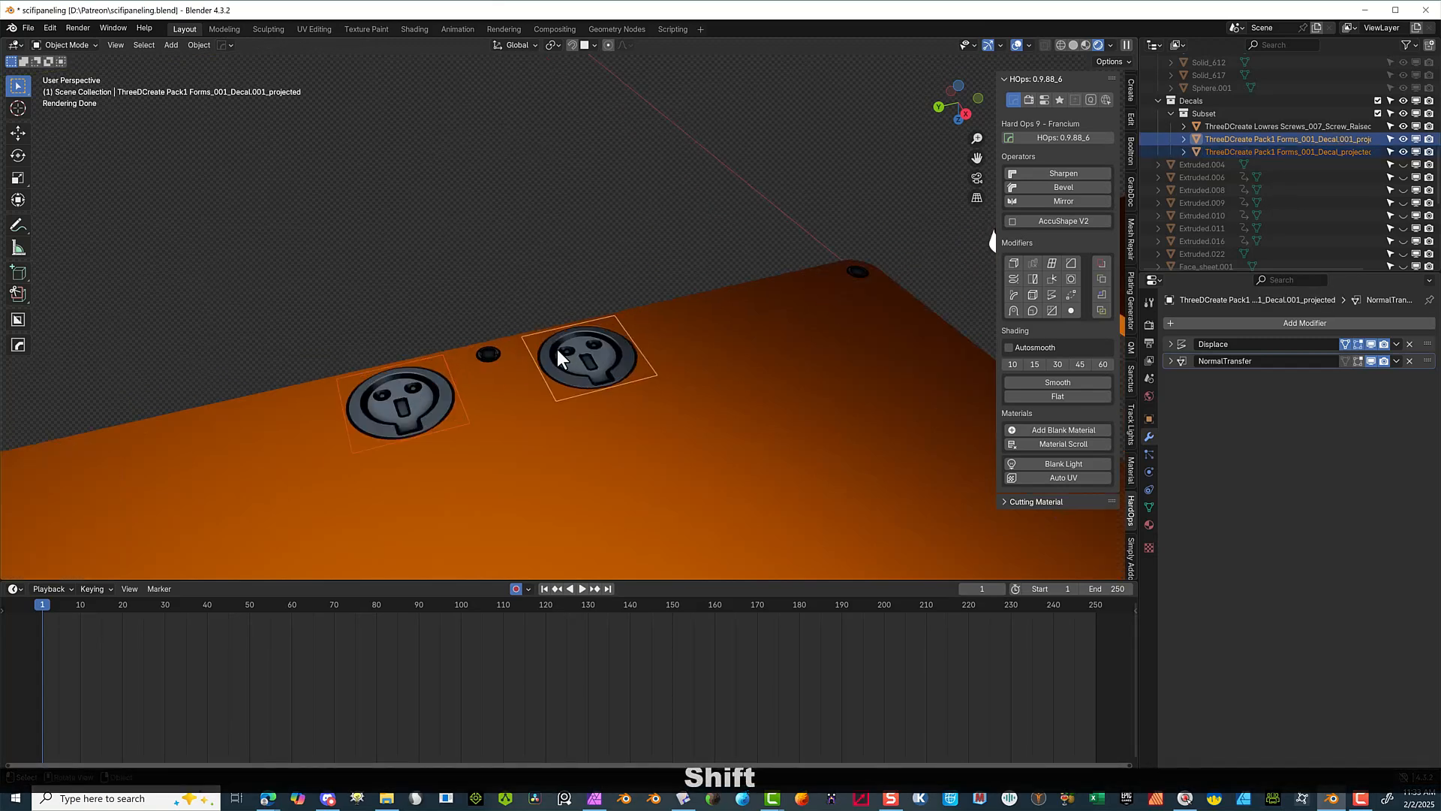
{"action": "key", "text": "d"}
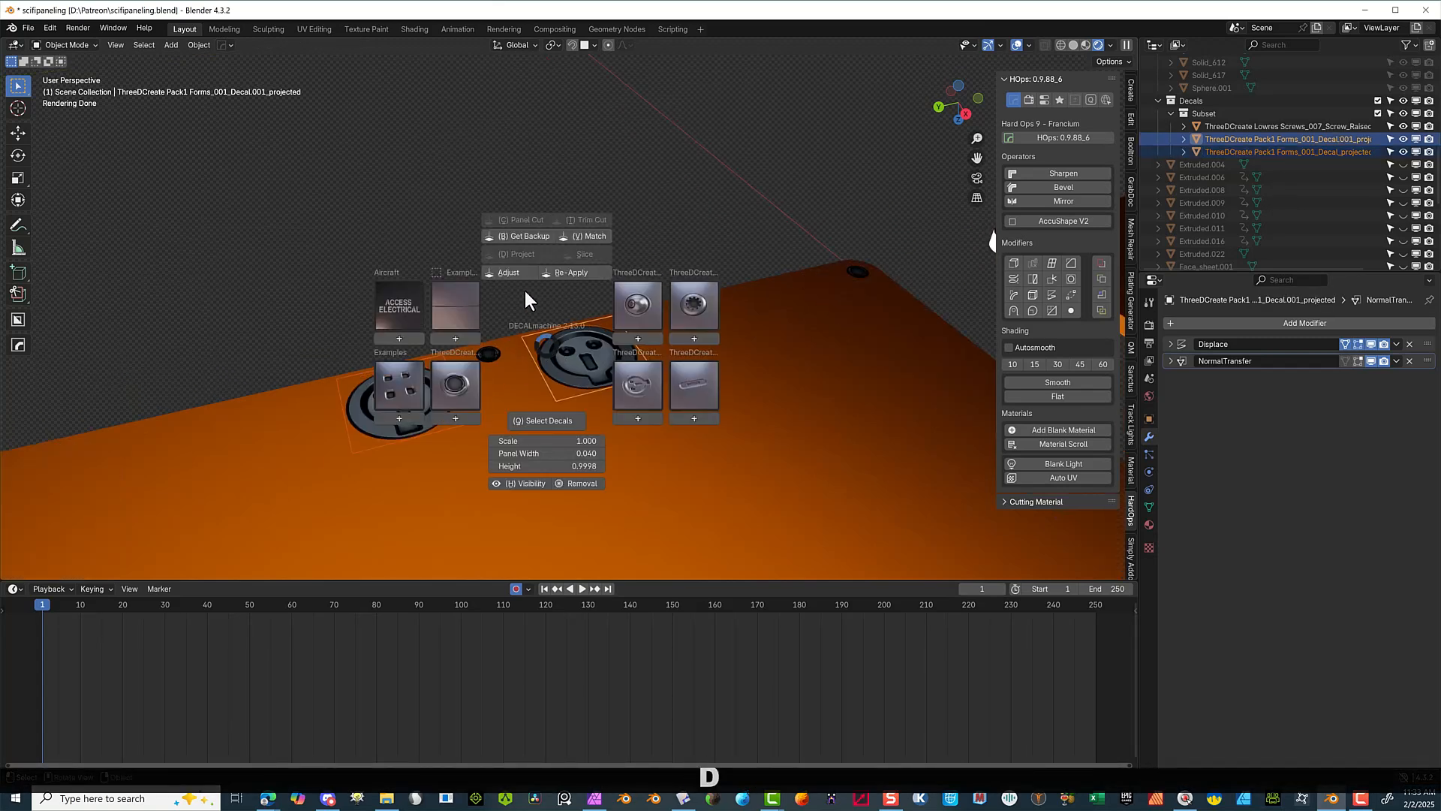
{"action": "left_click", "coordinate": [519, 274]}
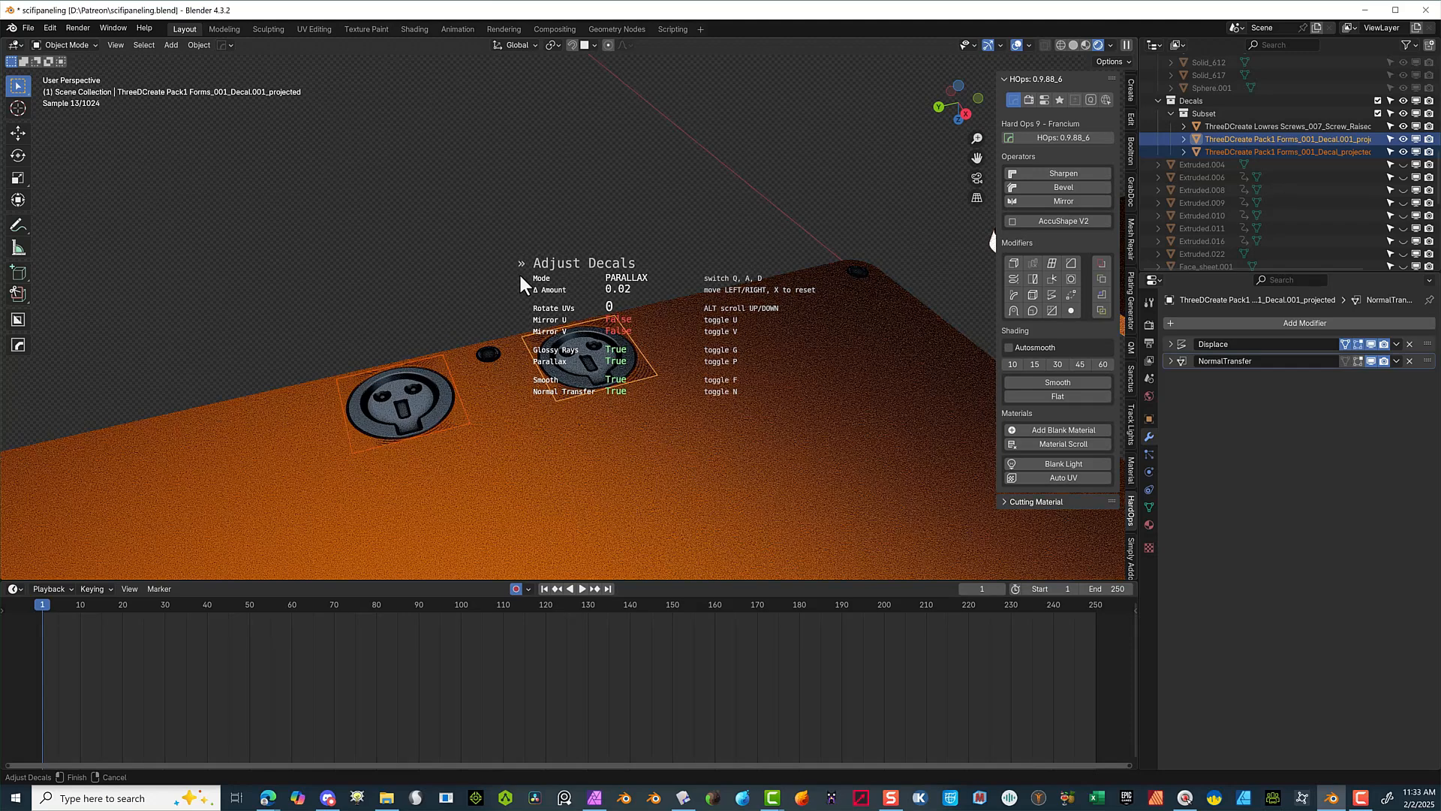
{"action": "left_click", "coordinate": [520, 276]}
- Mirror the selected round decals along Y onto the opposite plate with HardOps Mirror, and deselect them
{"action": "middle_click_drag", "start_coordinate": [533, 274], "coordinate": [582, 415]}
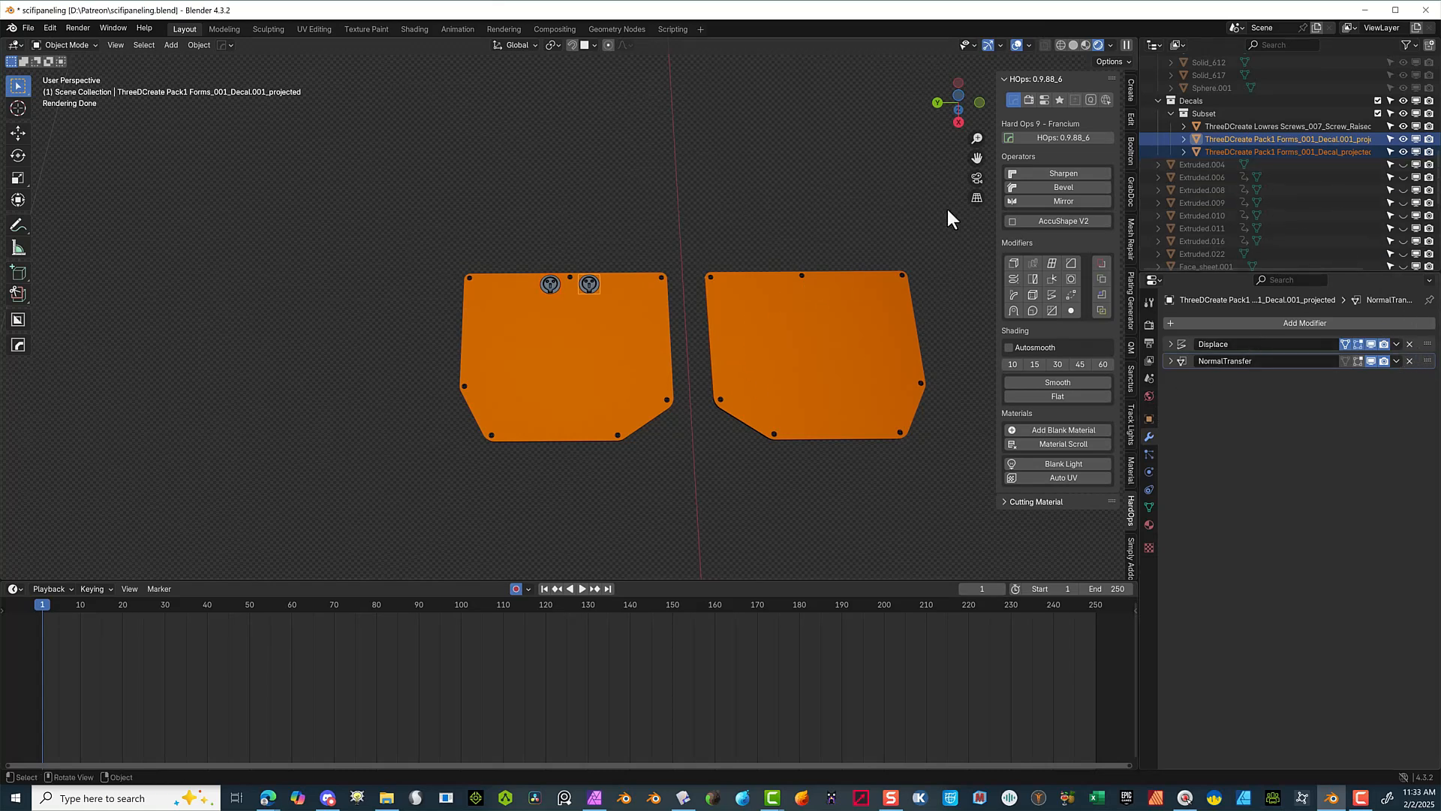
{"action": "left_click", "coordinate": [1062, 201]}
{"action": "scroll", "coordinate": [657, 98], "scroll_direction": "down", "scroll_amount": 5}
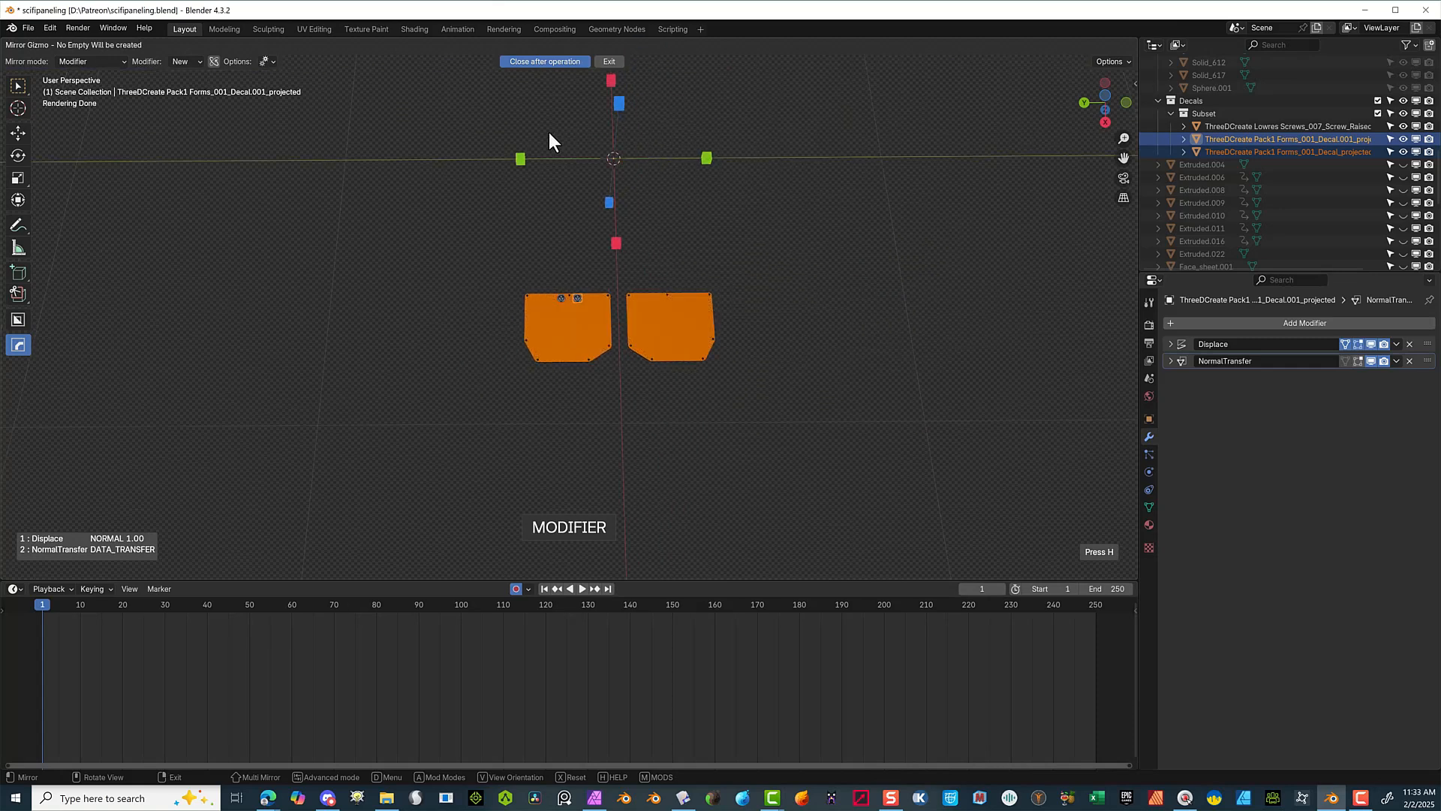
{"action": "left_click", "coordinate": [521, 158]}
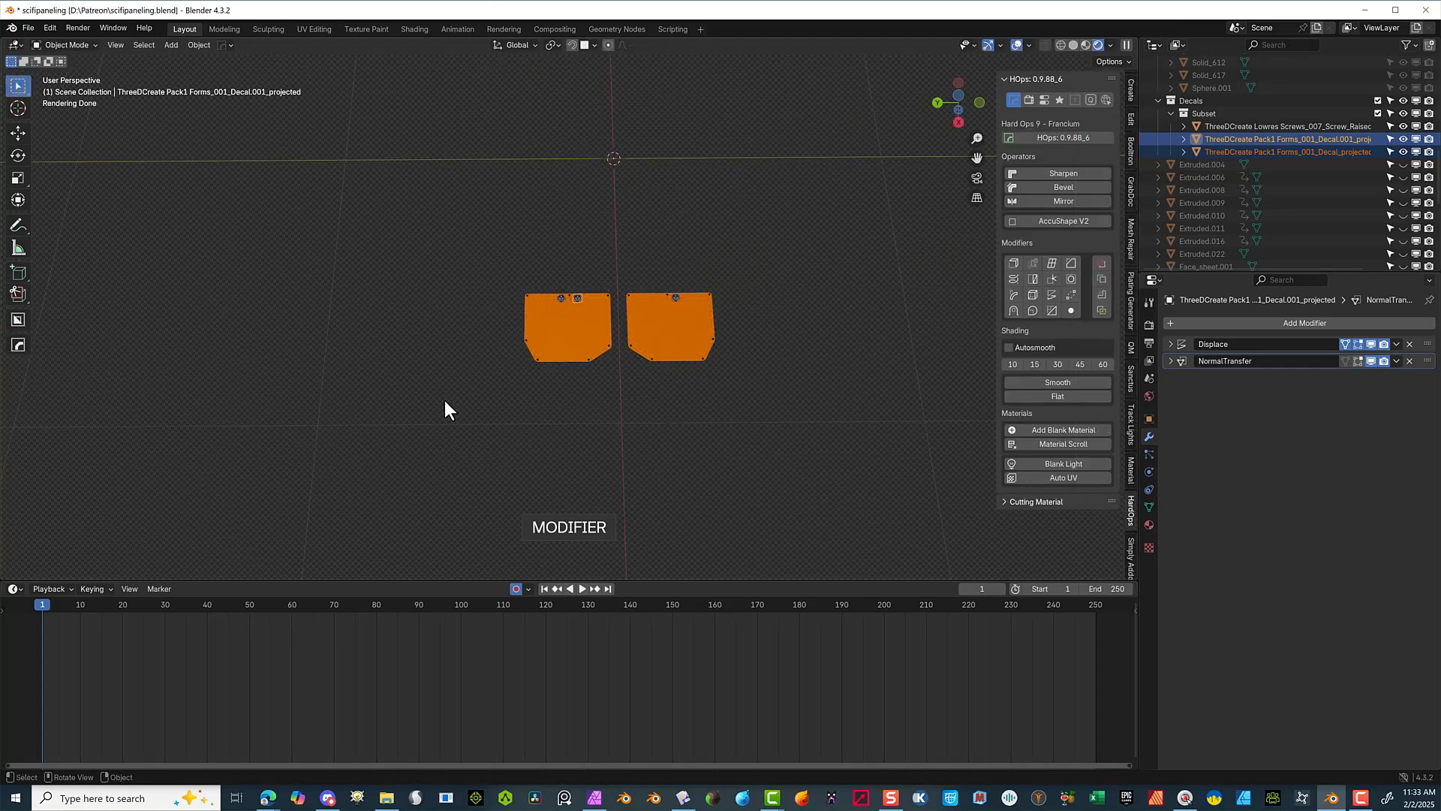
{"action": "left_click", "coordinate": [773, 365]}
- Mirror the round decal nearer the opposite plate along Y as well with HardOps Mirror, deselect it and inspect both plates
{"action": "left_click", "coordinate": [565, 301]}
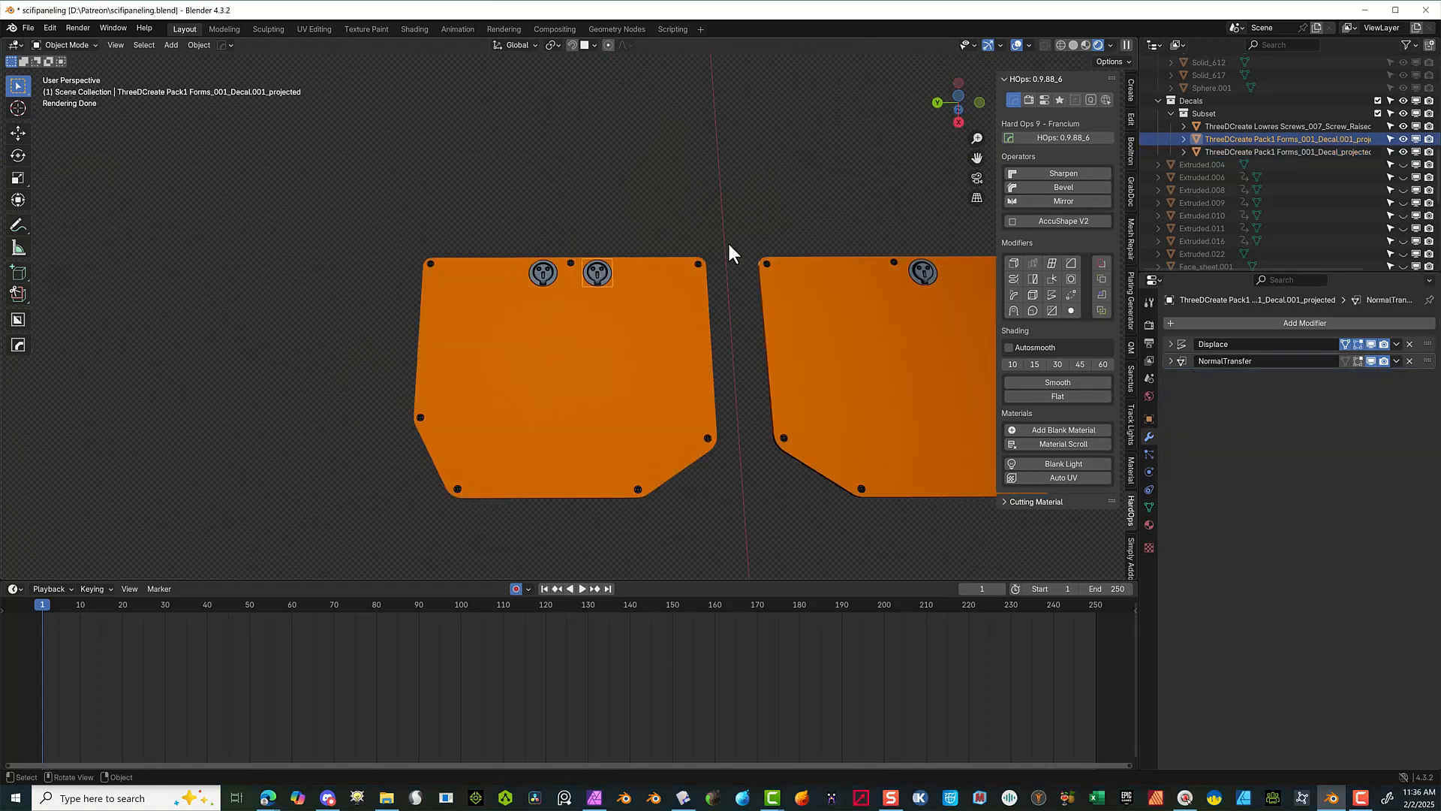
{"action": "left_click", "coordinate": [1043, 200]}
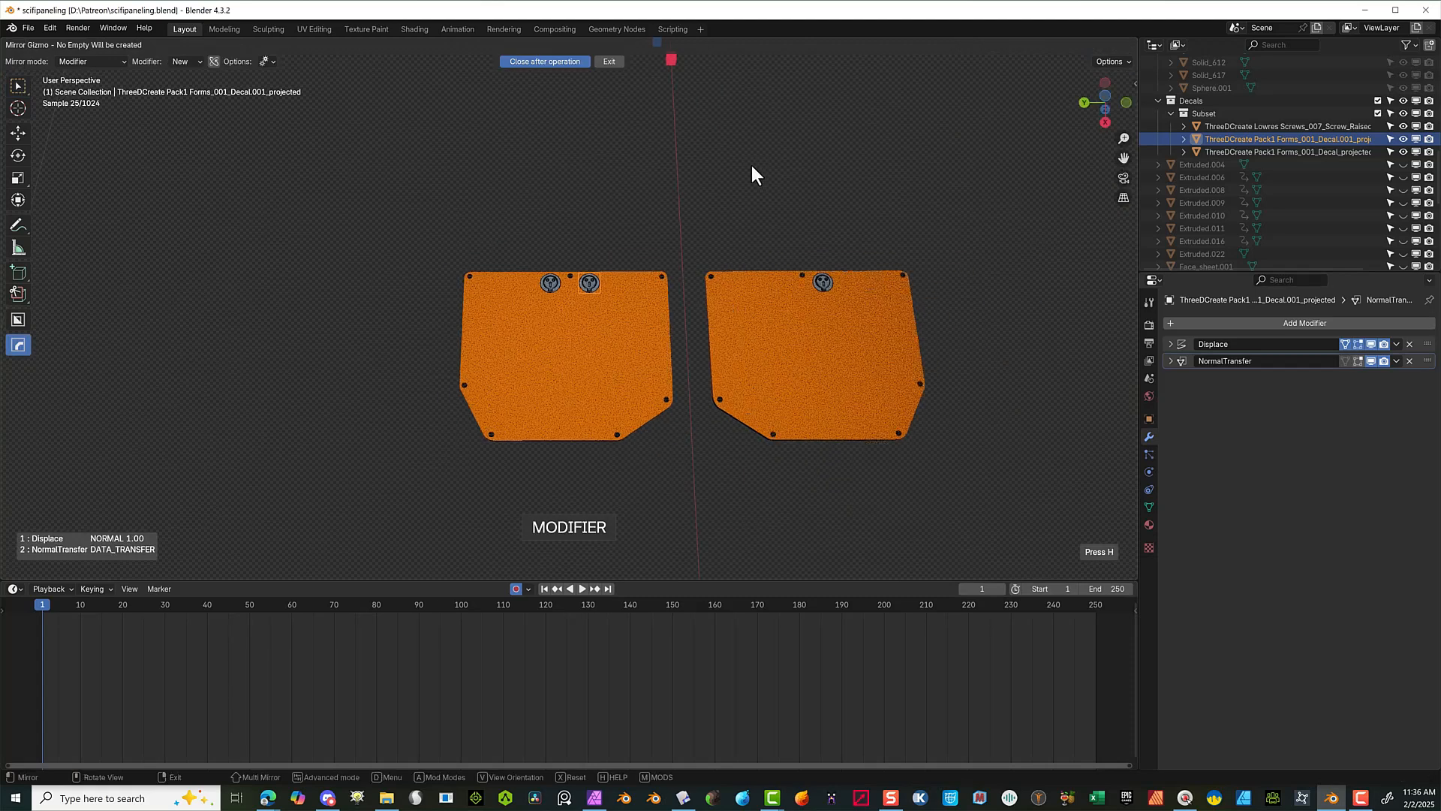
{"action": "scroll", "coordinate": [676, 135], "scroll_direction": "down", "scroll_amount": 5}
{"action": "left_click", "coordinate": [533, 131]}
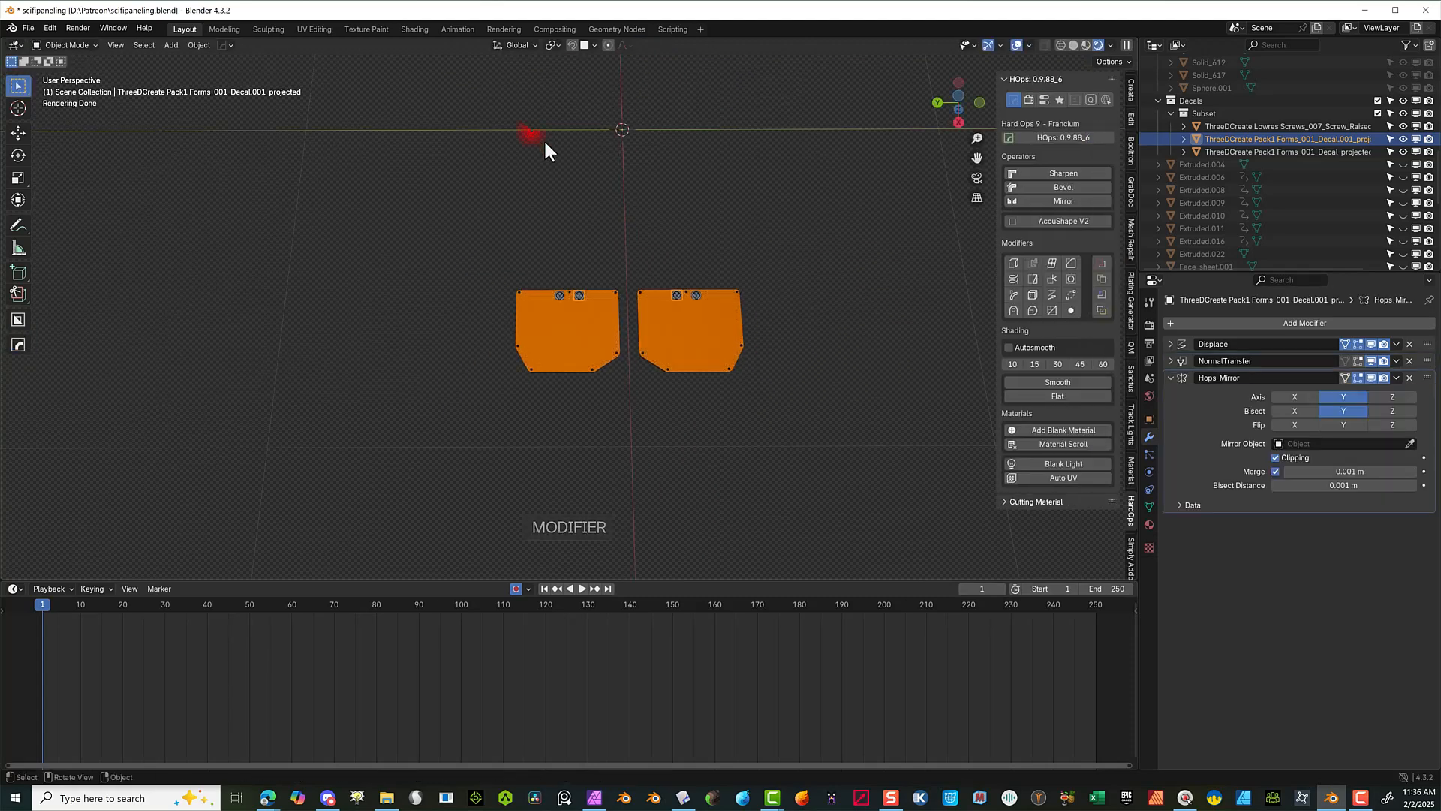
{"action": "left_click", "coordinate": [763, 204]}
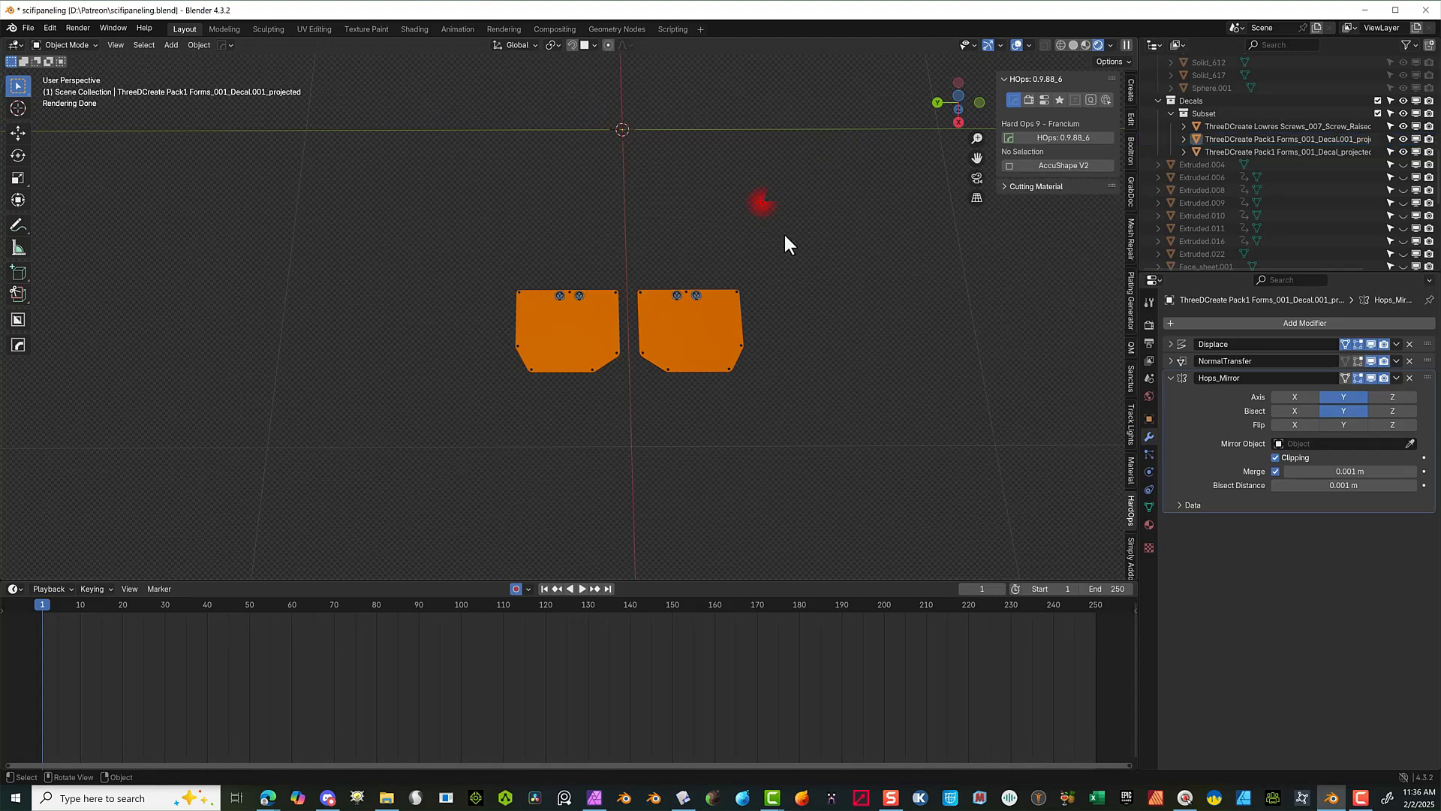
{"action": "scroll", "coordinate": [679, 290], "scroll_direction": "up", "scroll_amount": 4}
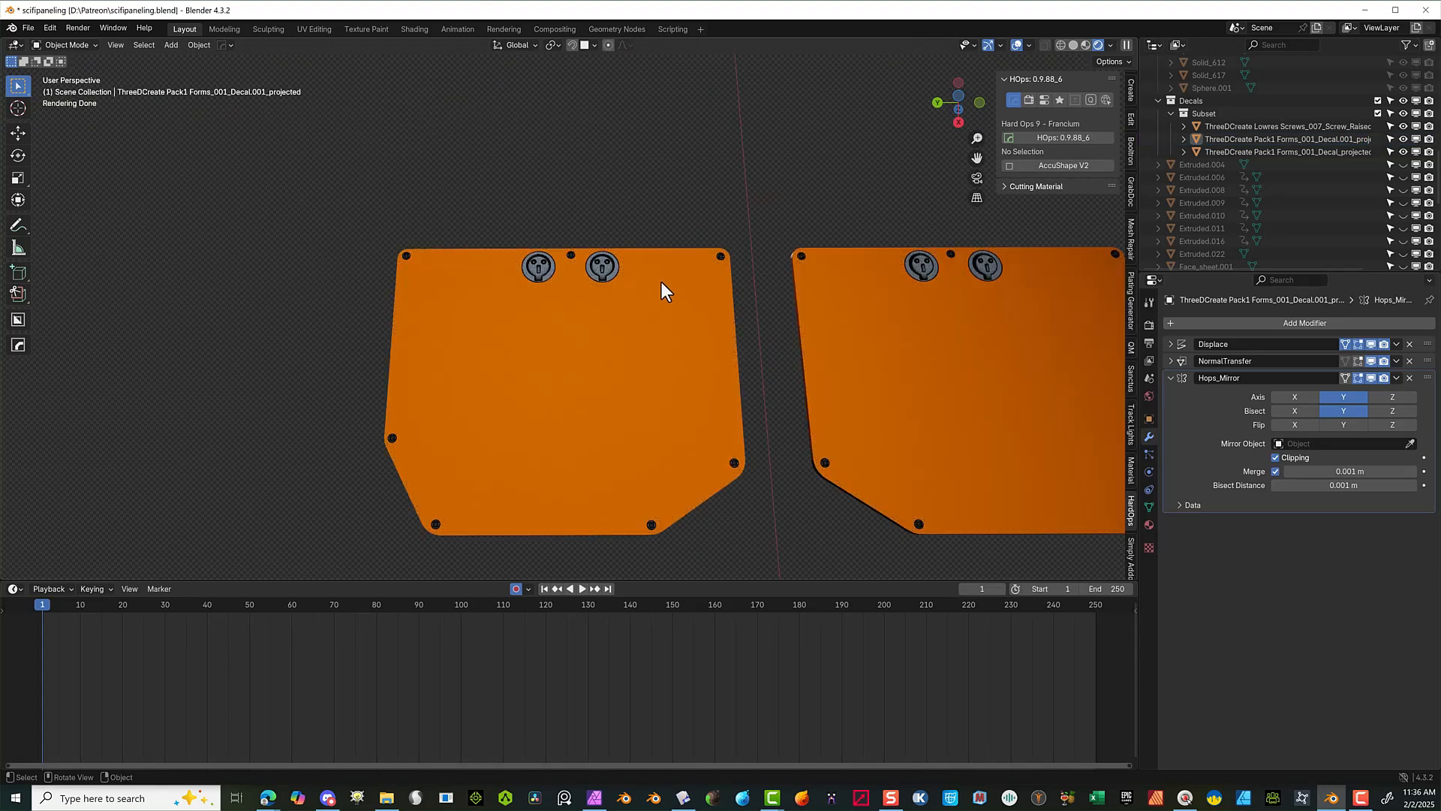
{"action": "mouse_move", "coordinate": [660, 281]}
{"action": "middle_mouse_down"}
{"action": "mouse_move", "coordinate": [681, 265]}
{"action": "mouse_move", "coordinate": [683, 200]}
{"action": "mouse_move", "coordinate": [668, 262]}
{"action": "middle_mouse_up"}
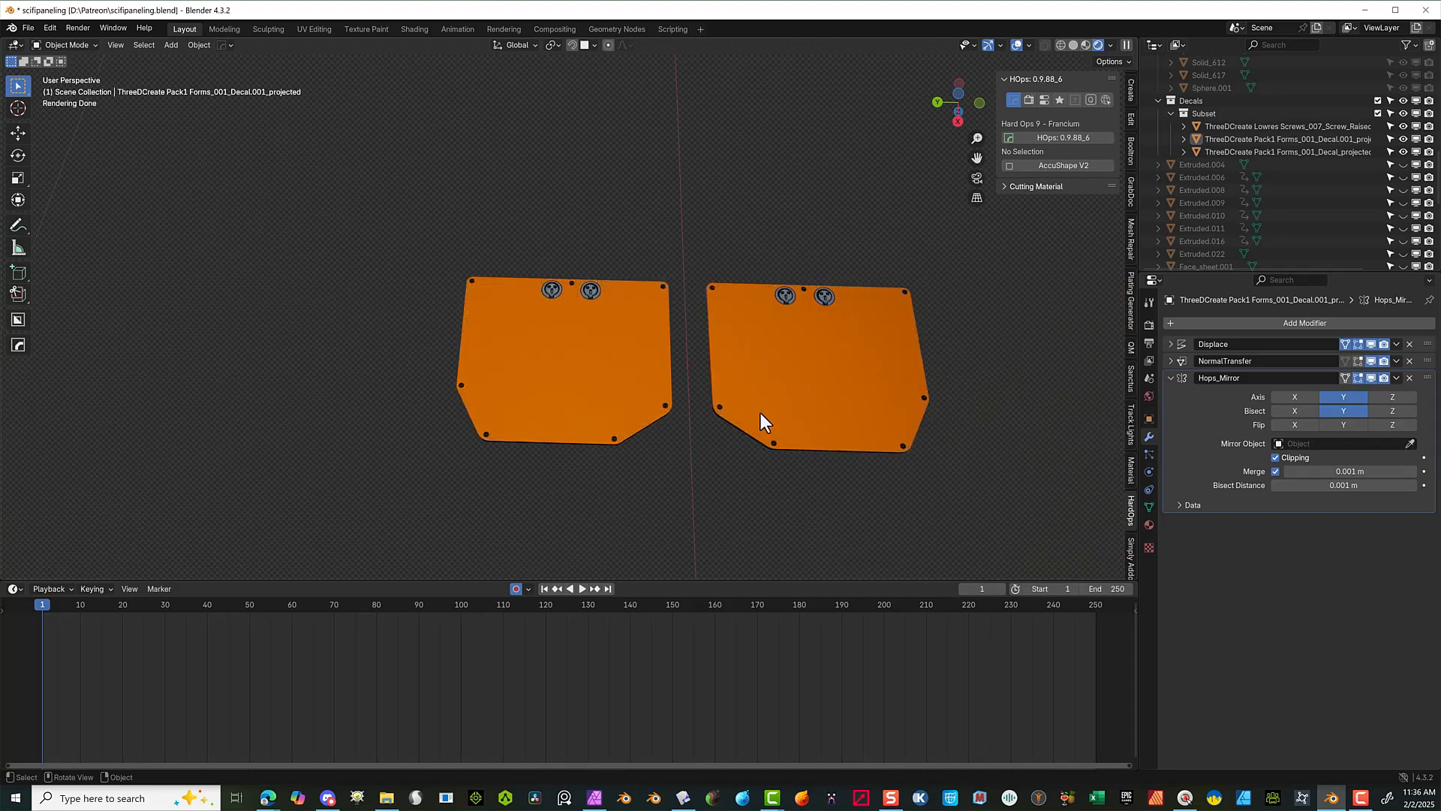
- In the bottom orthographic view, insert the square hatch decal Forms_008 from ThreeDCreate Pack1 onto the original plate
{"action": "left_click", "coordinate": [961, 94]}
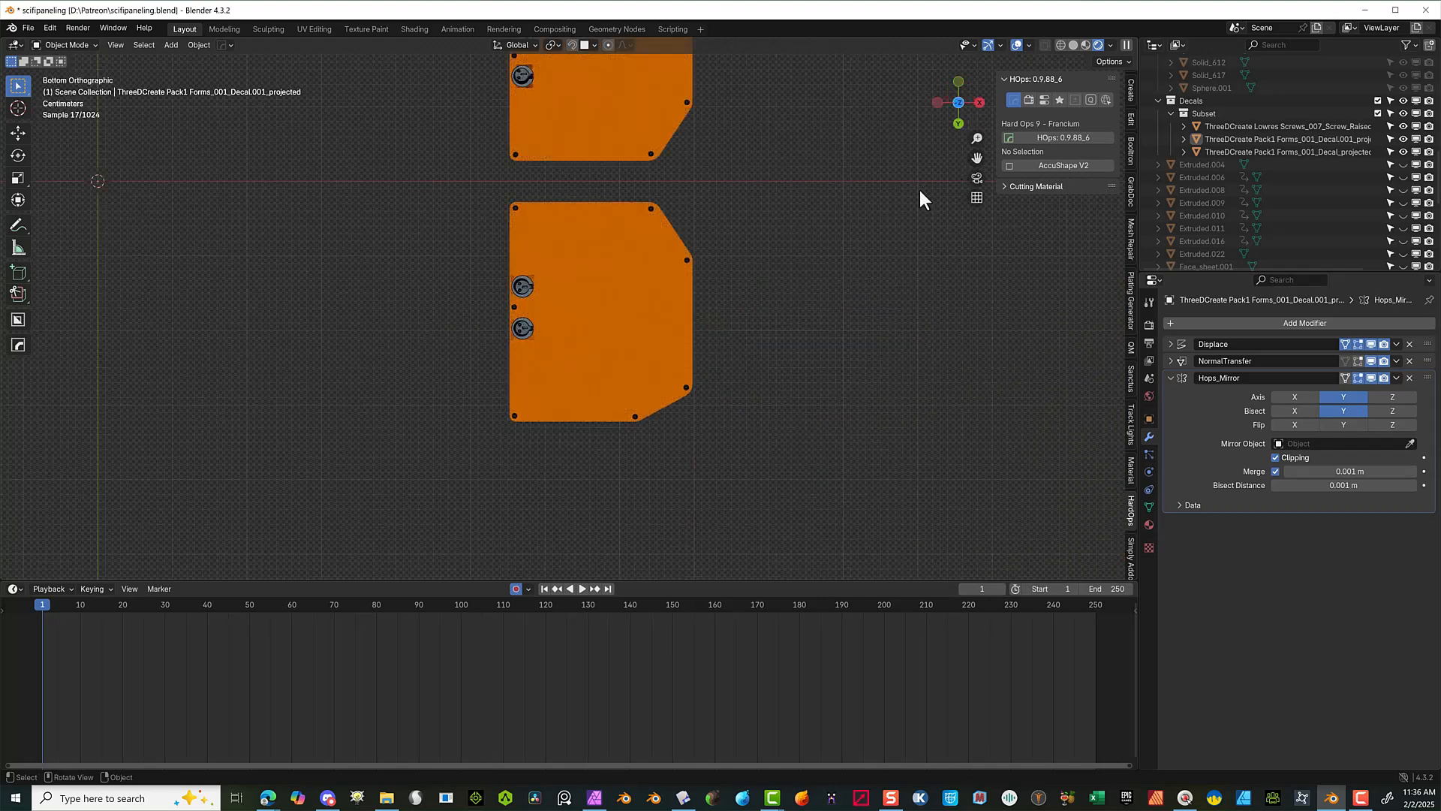
{"action": "scroll", "coordinate": [671, 330], "scroll_direction": "down", "scroll_amount": 3}
{"action": "scroll", "coordinate": [670, 296], "scroll_direction": "up", "scroll_amount": 2}
{"action": "left_click", "coordinate": [659, 291]}
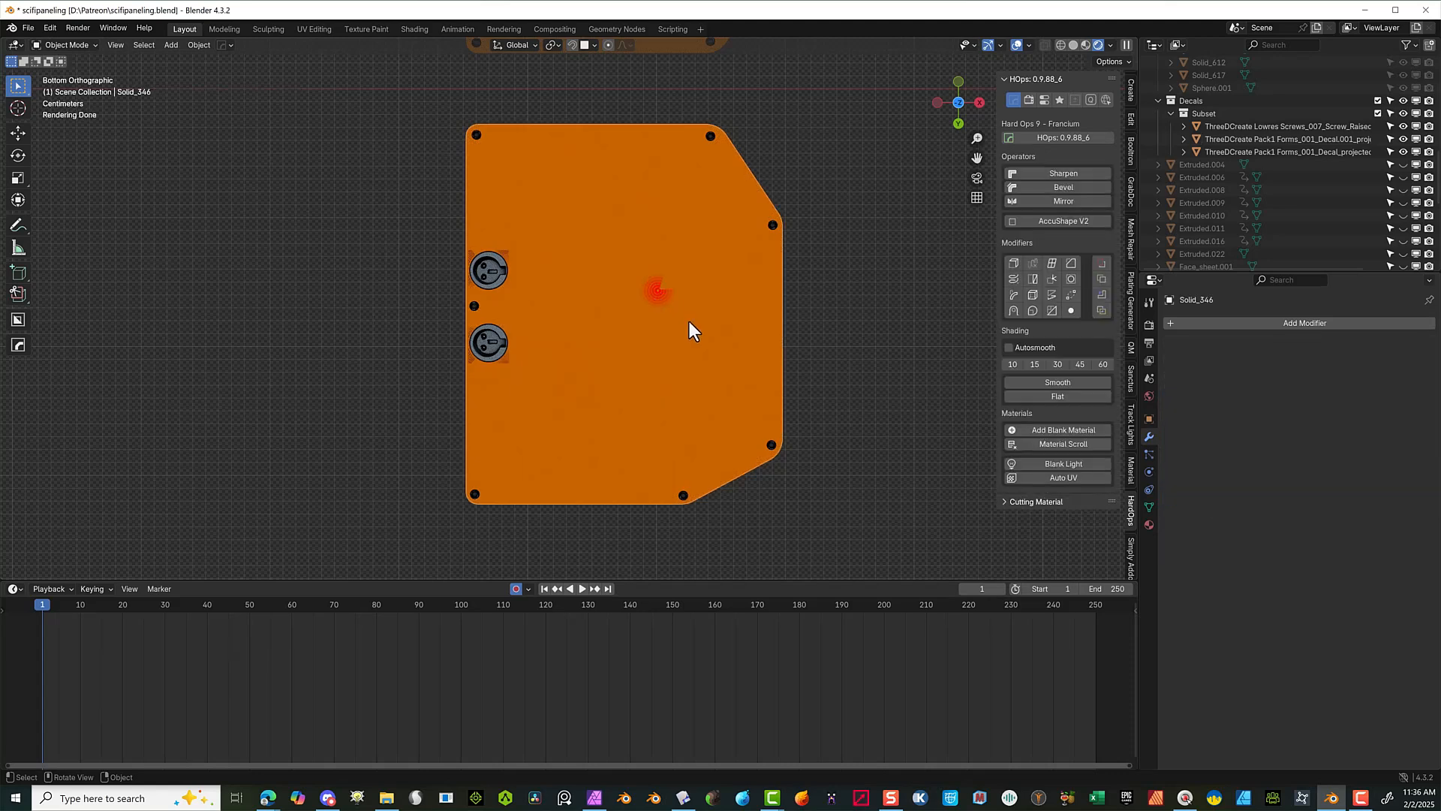
{"action": "key", "text": "d"}
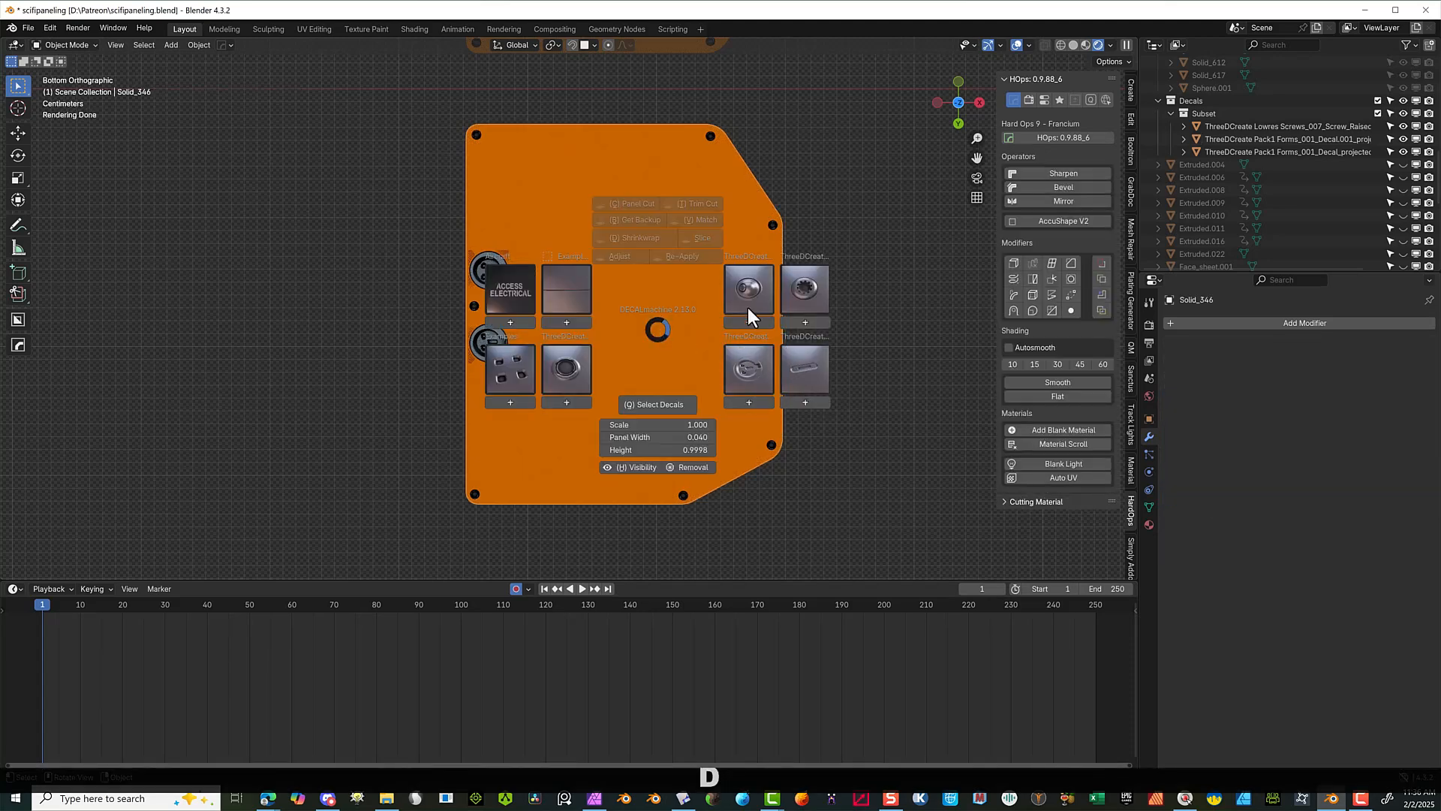
{"action": "left_click", "coordinate": [741, 376]}
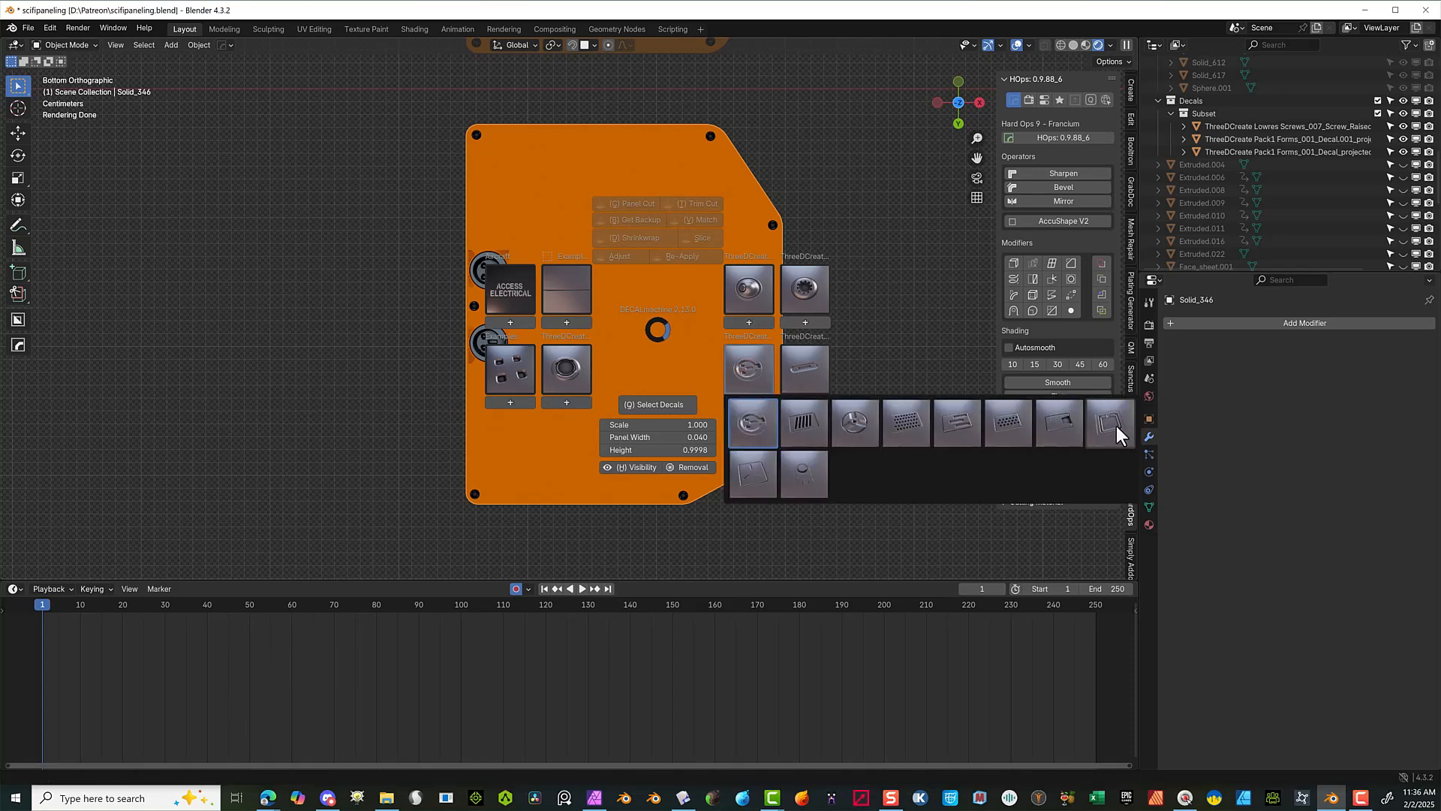
{"action": "left_click", "coordinate": [755, 286]}
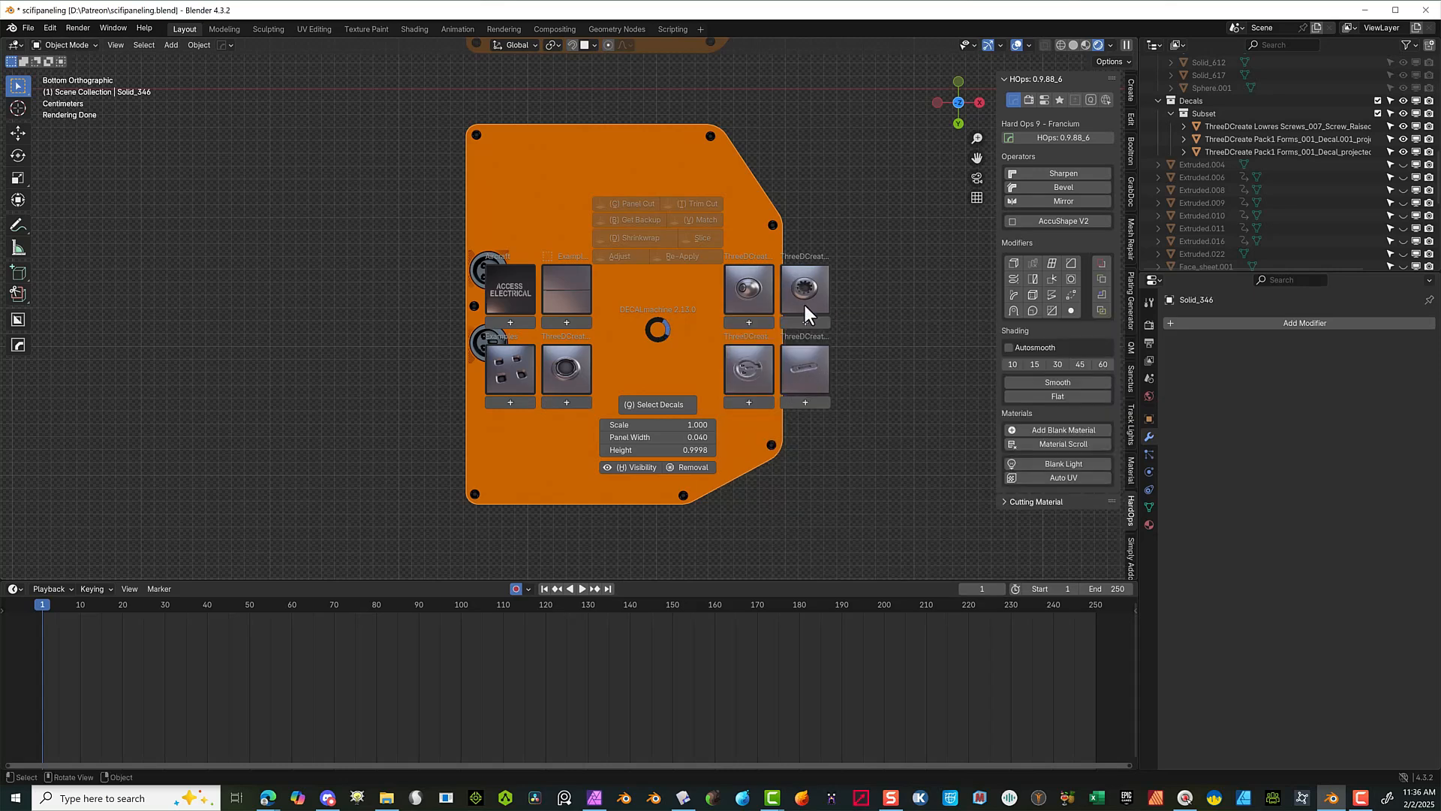
{"action": "left_click", "coordinate": [808, 366]}
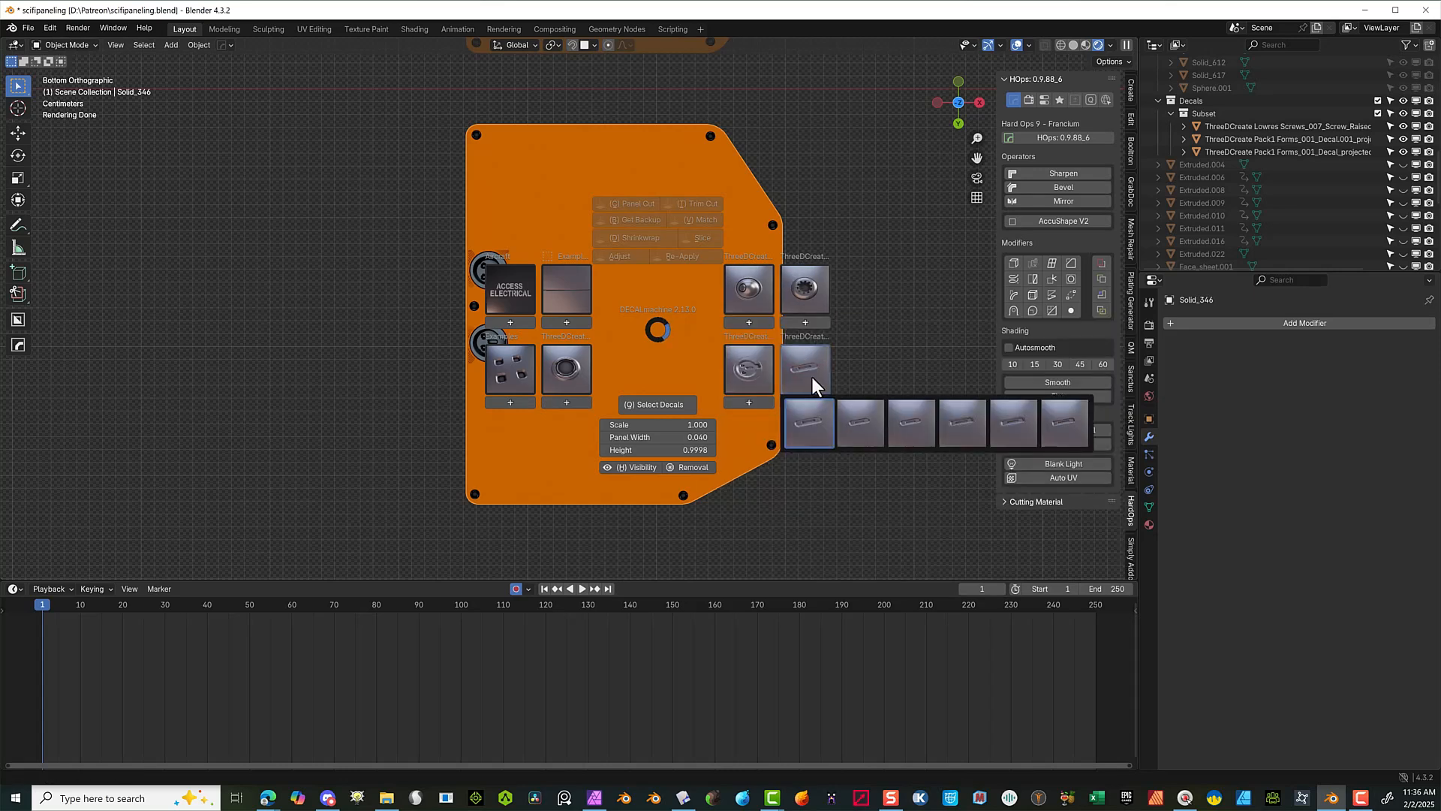
{"action": "left_click", "coordinate": [756, 367]}
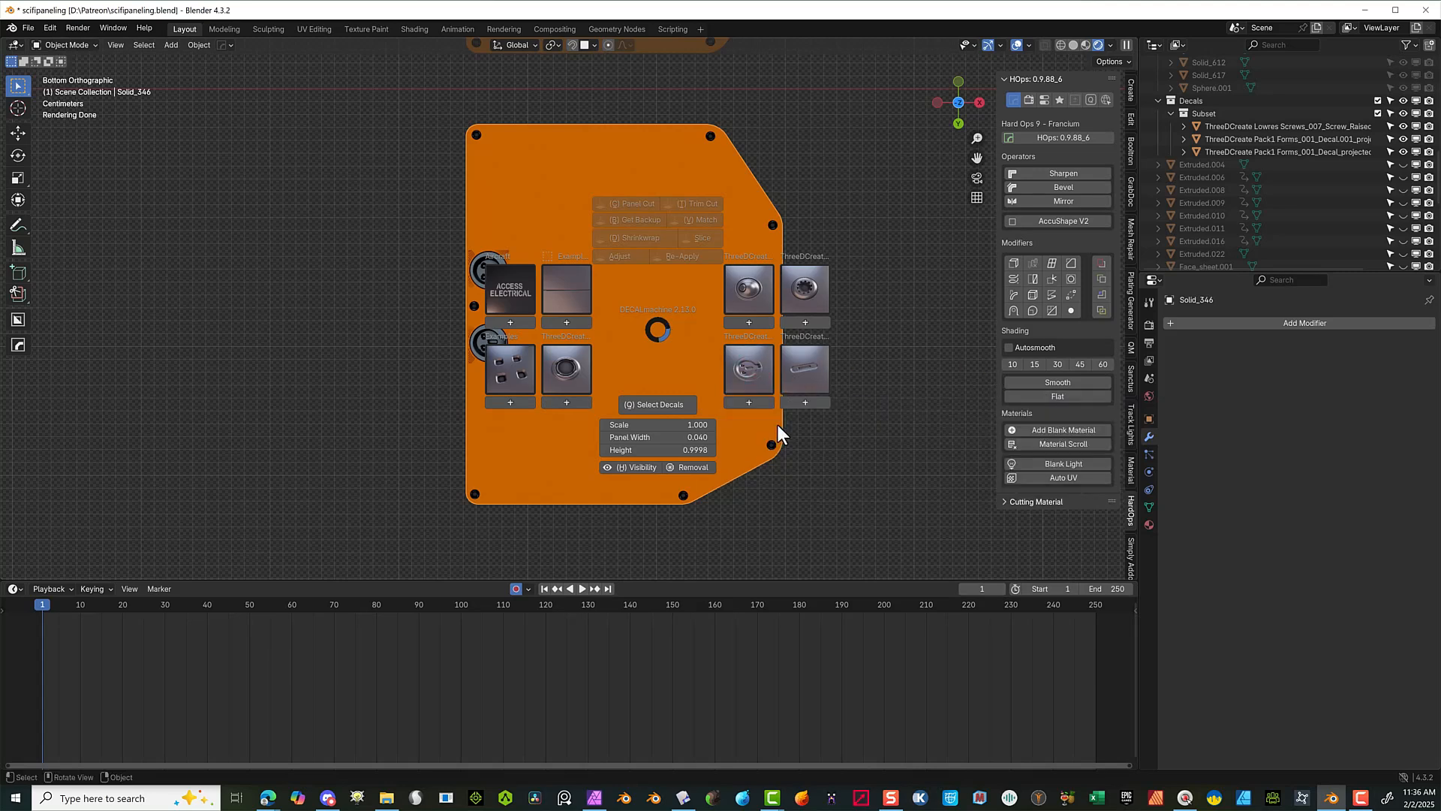
{"action": "left_click", "coordinate": [745, 390]}
{"action": "left_click", "coordinate": [755, 372]}
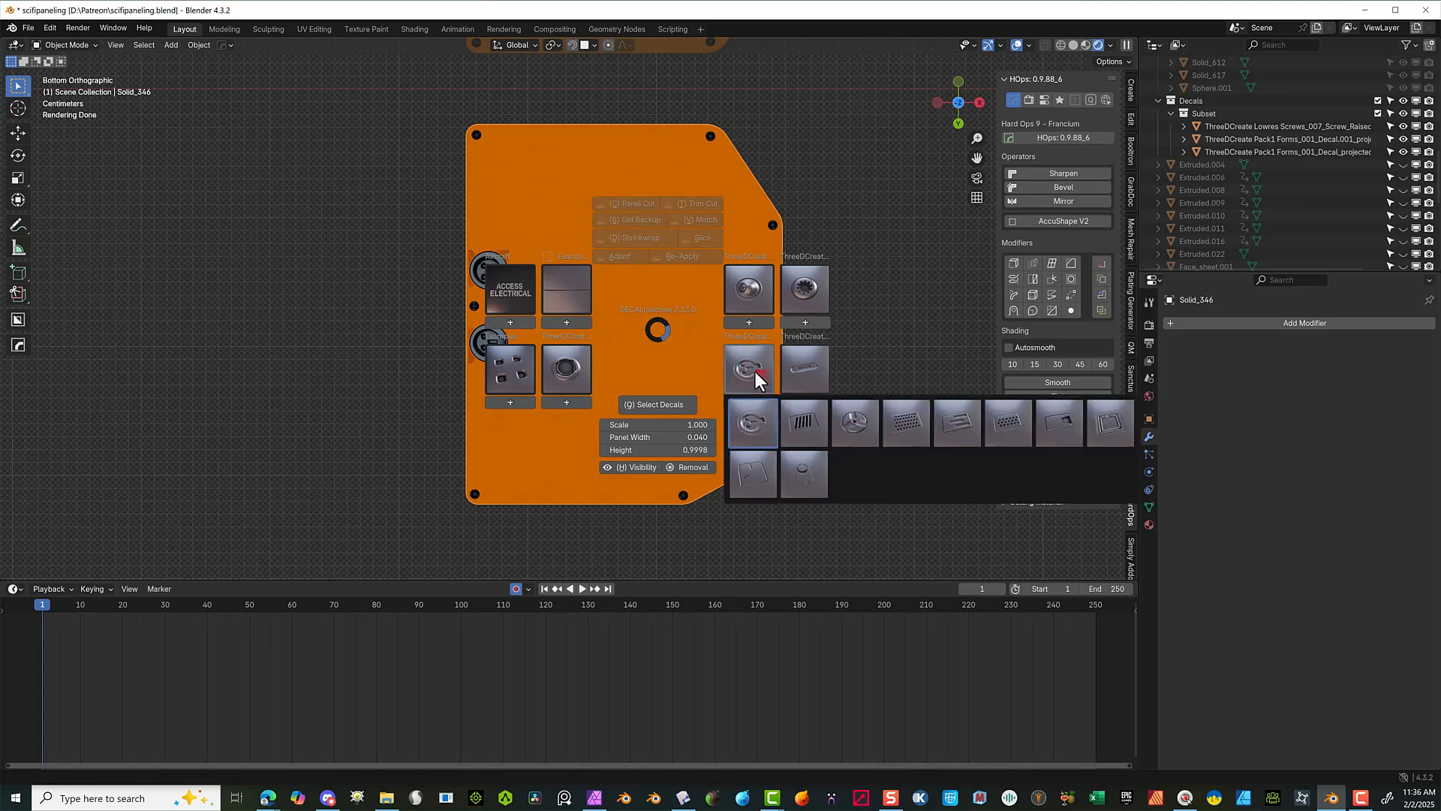
{"action": "left_click", "coordinate": [1090, 425]}
- Scale the square hatch decal to about 0.142 and move it about 0.019 m in X and -0.001 m in Y on the plate
{"action": "scroll", "coordinate": [773, 323], "scroll_direction": "down", "scroll_amount": 3}
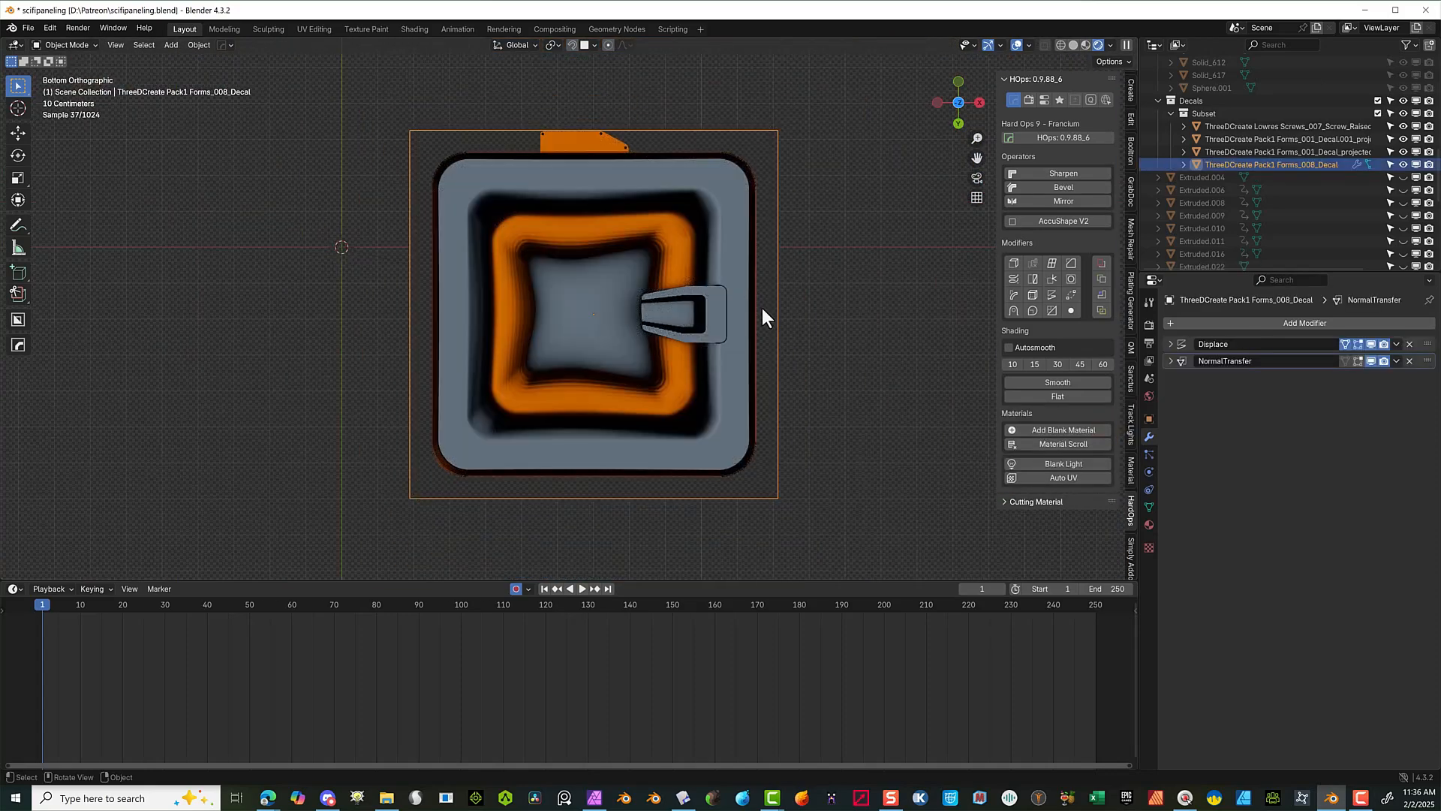
{"action": "key", "text": "s"}
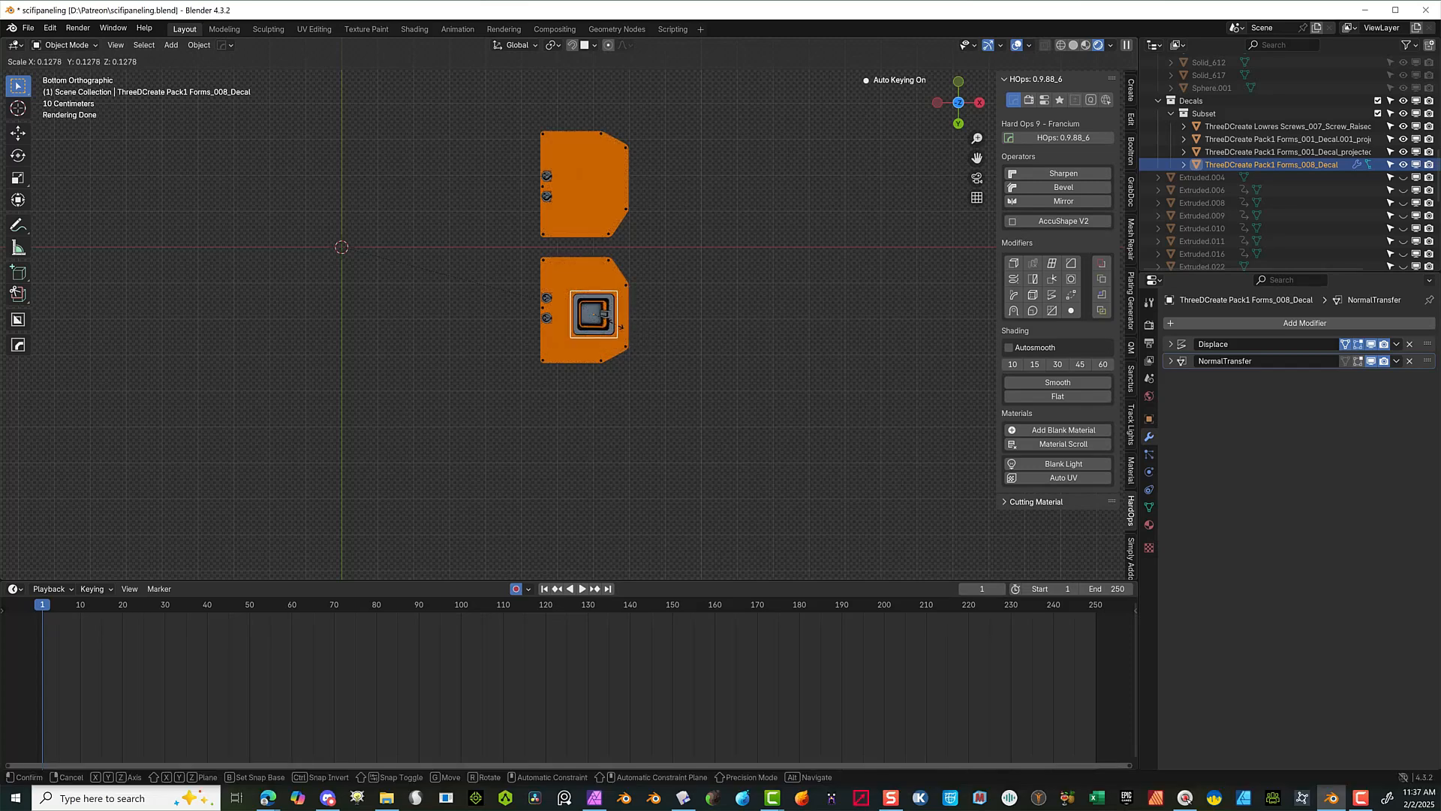
{"action": "left_click", "coordinate": [621, 325]}
{"action": "scroll", "coordinate": [620, 326], "scroll_direction": "up", "scroll_amount": 7}
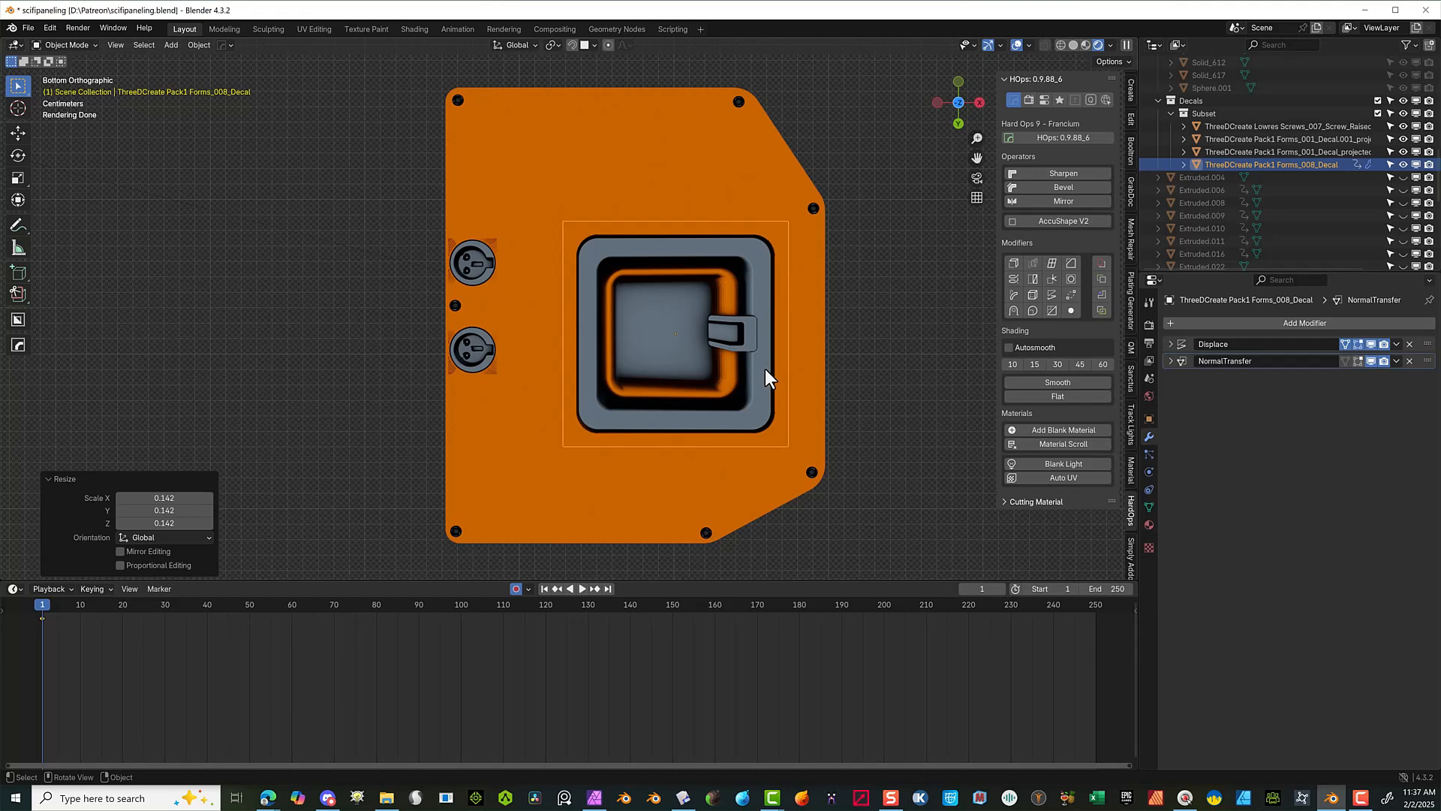
{"action": "key", "text": "g"}
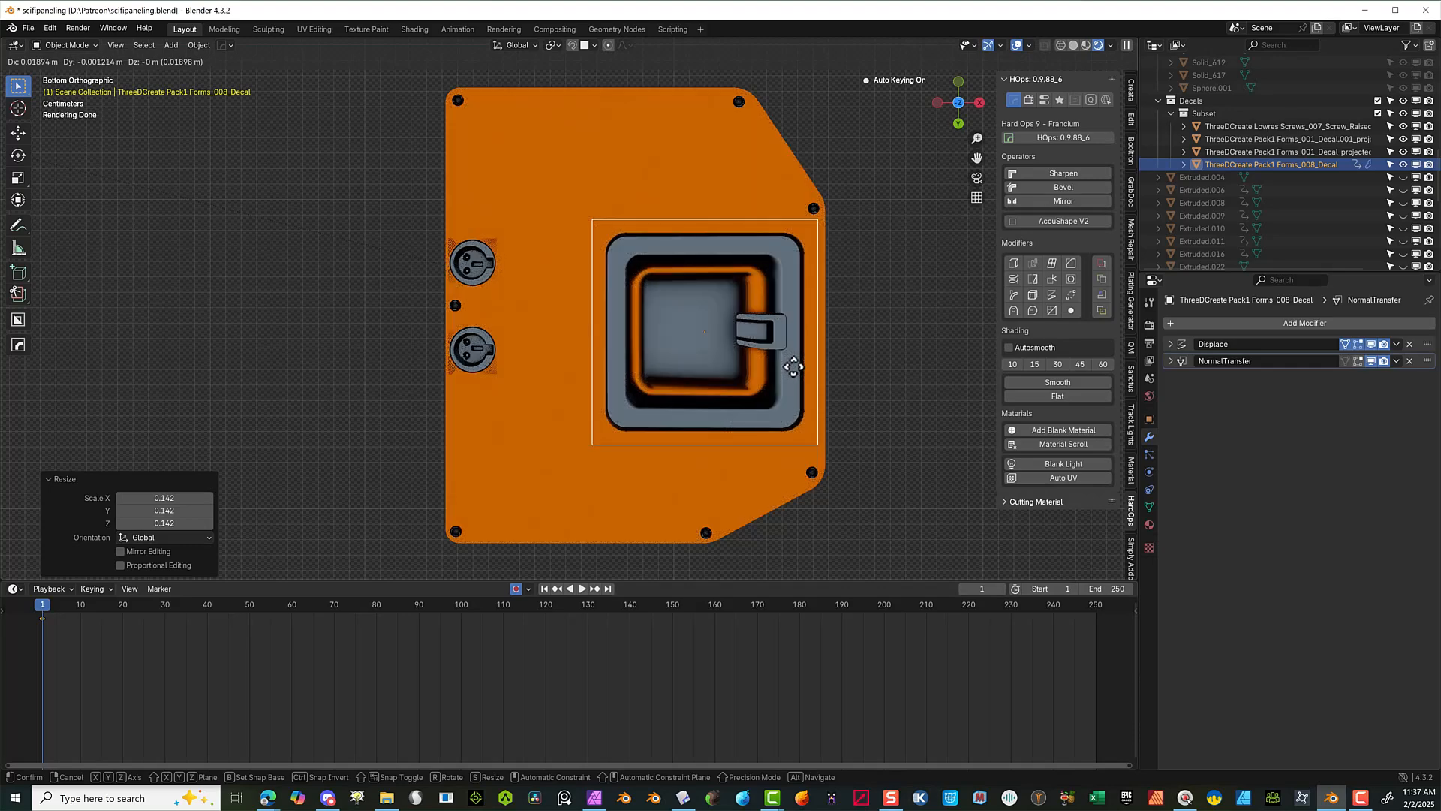
{"action": "left_click", "coordinate": [793, 367]}
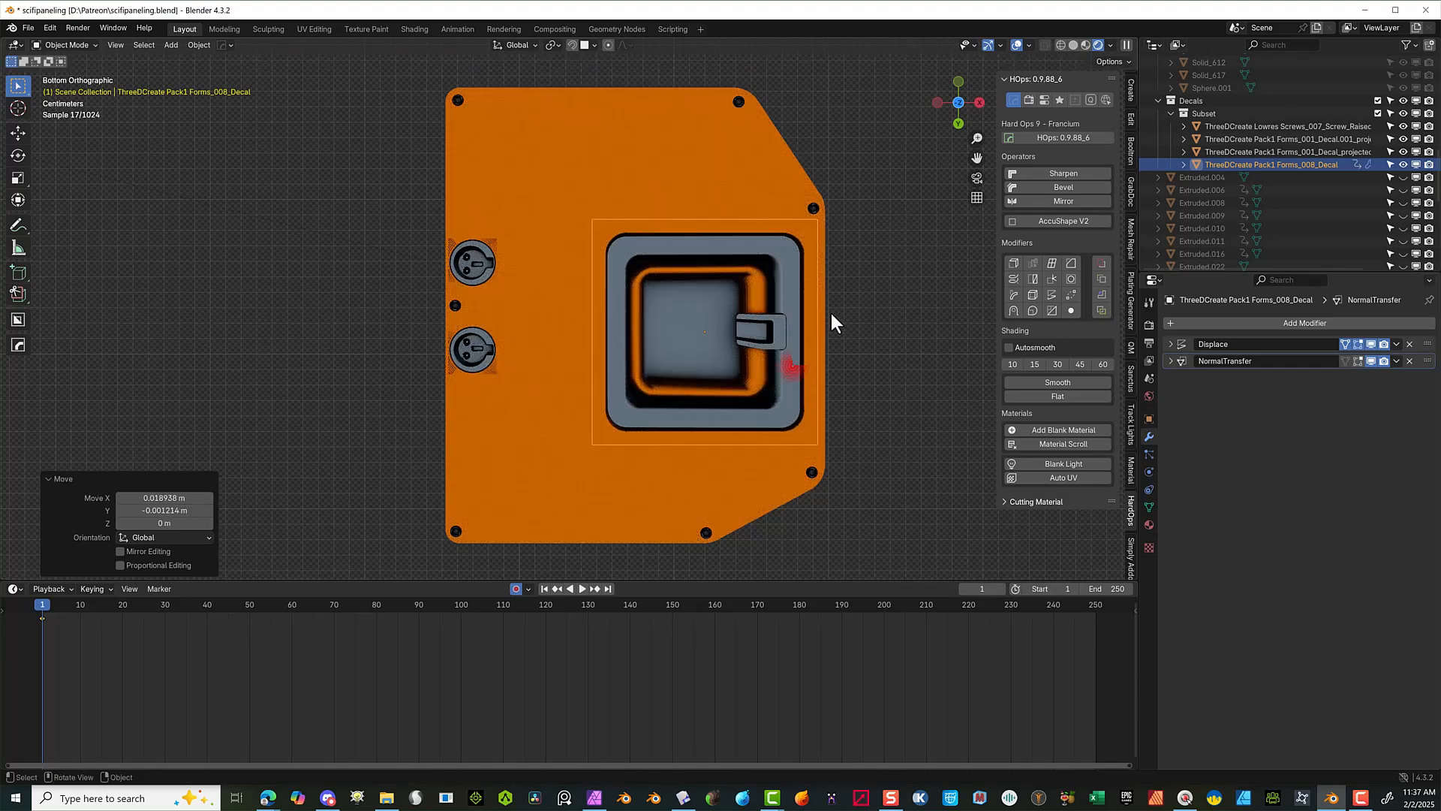
- Project the square hatch decal onto the plate surface with DECALmachine's Project, using manual projection depth adjustment
{"action": "middle_click_drag", "start_coordinate": [871, 309], "coordinate": [945, 273]}
{"action": "scroll", "coordinate": [945, 280], "scroll_direction": "down", "scroll_amount": 4}
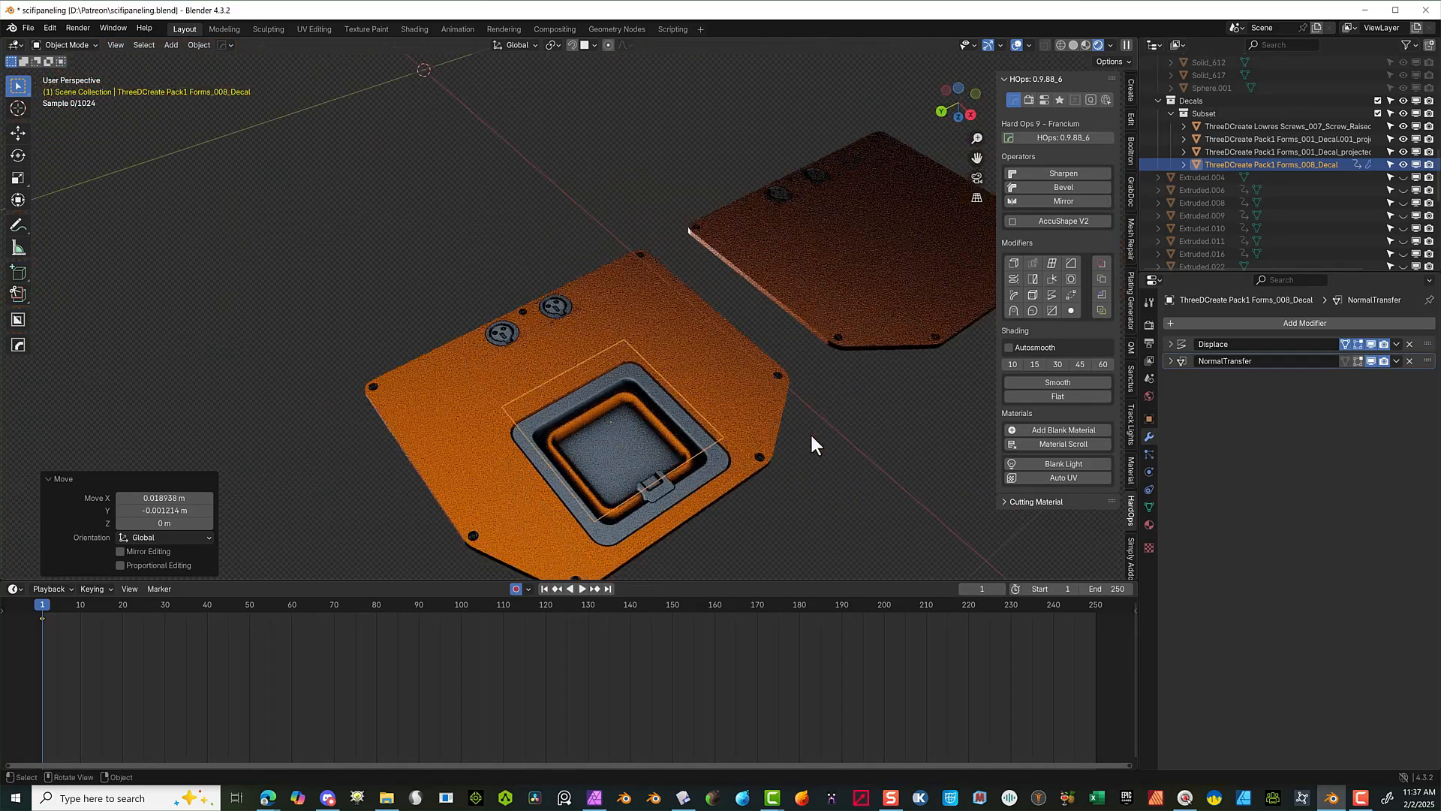
{"action": "mouse_move", "coordinate": [623, 445]}
{"action": "middle_mouse_down"}
{"action": "mouse_move", "coordinate": [646, 472]}
{"action": "mouse_move", "coordinate": [639, 511]}
{"action": "mouse_move", "coordinate": [657, 435]}
{"action": "mouse_move", "coordinate": [630, 464]}
{"action": "mouse_move", "coordinate": [650, 451]}
{"action": "middle_mouse_up"}
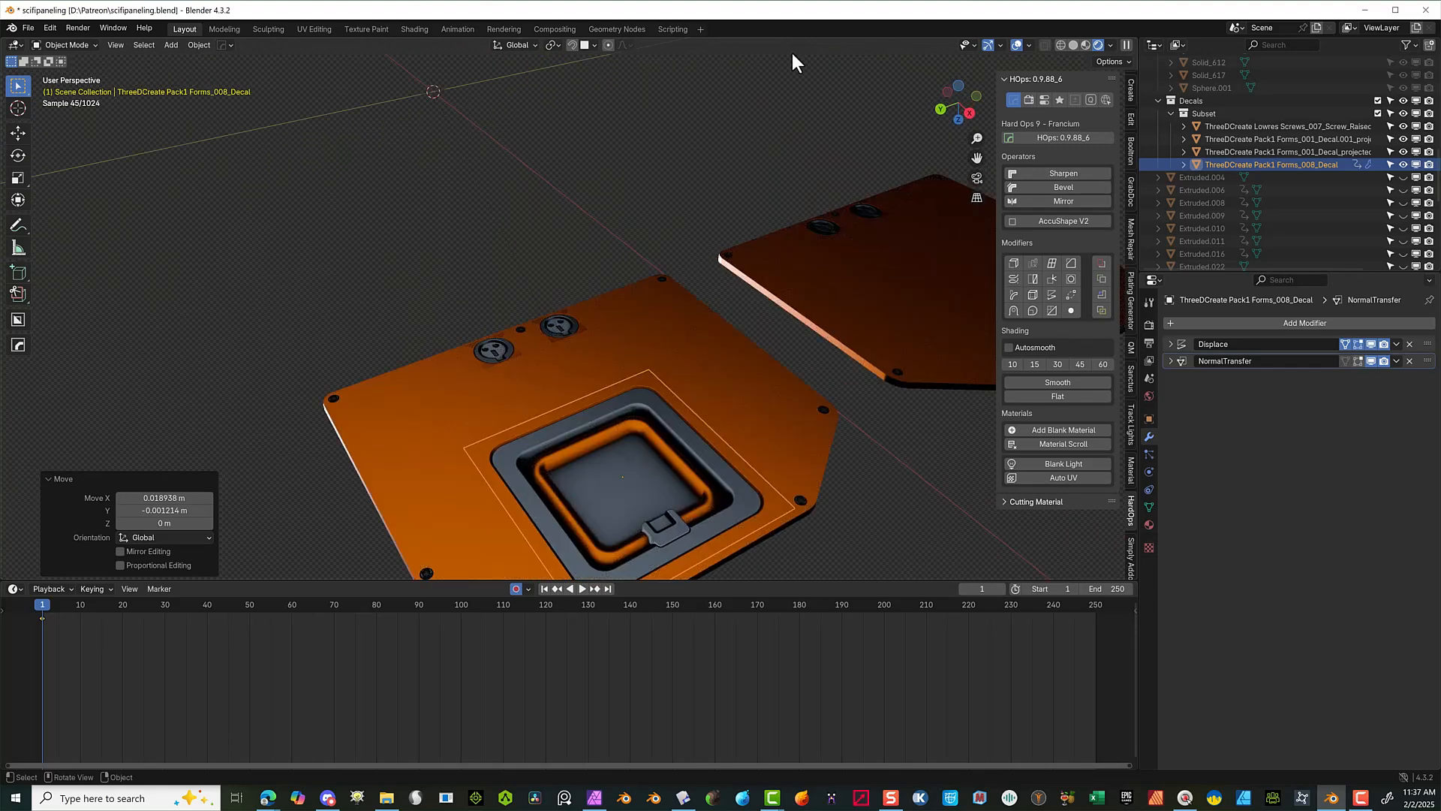
{"action": "left_click_drag", "start_coordinate": [978, 157], "coordinate": [871, 47]}
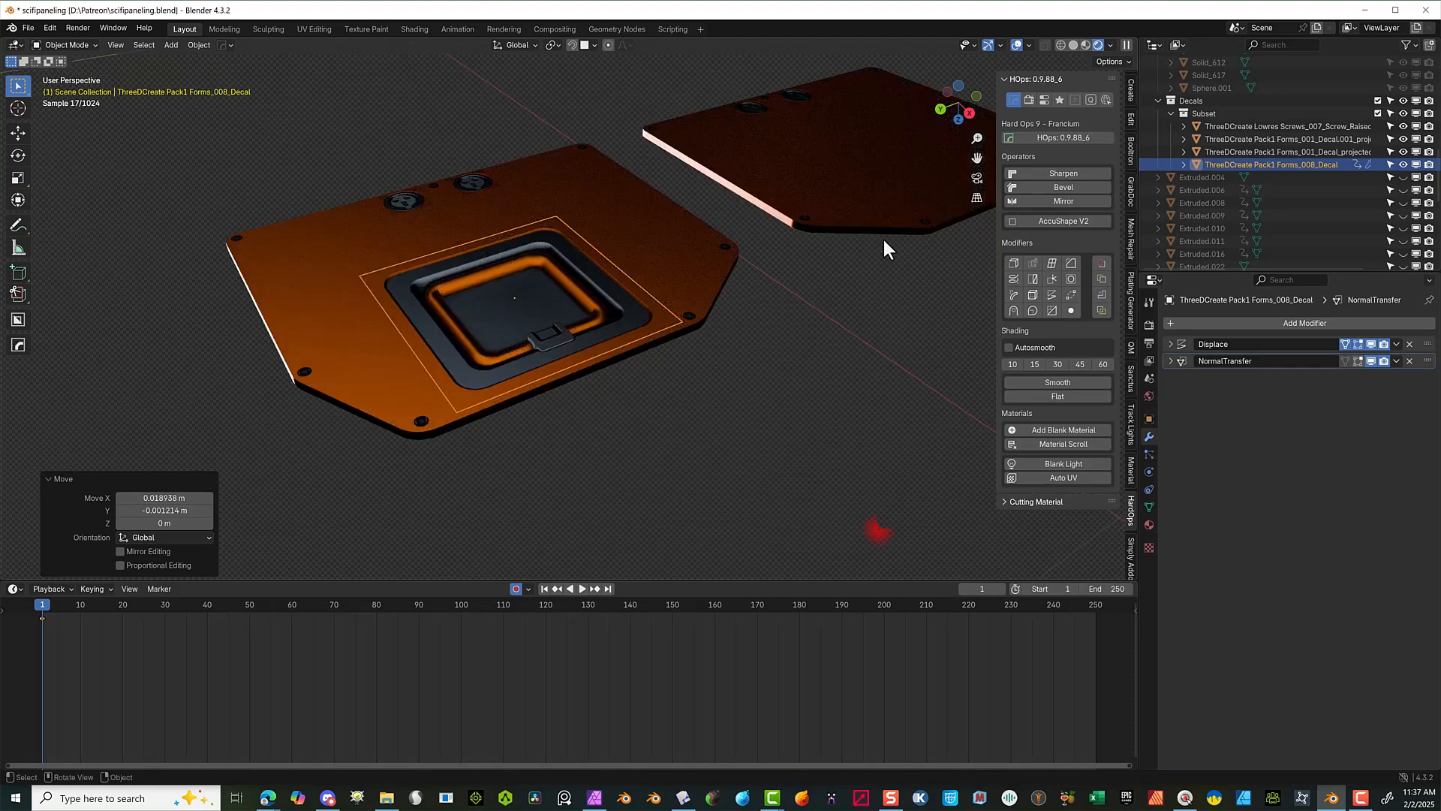
{"action": "scroll", "coordinate": [679, 192], "scroll_direction": "up", "scroll_amount": 2}
{"action": "middle_click_drag", "start_coordinate": [678, 193], "coordinate": [692, 243]}
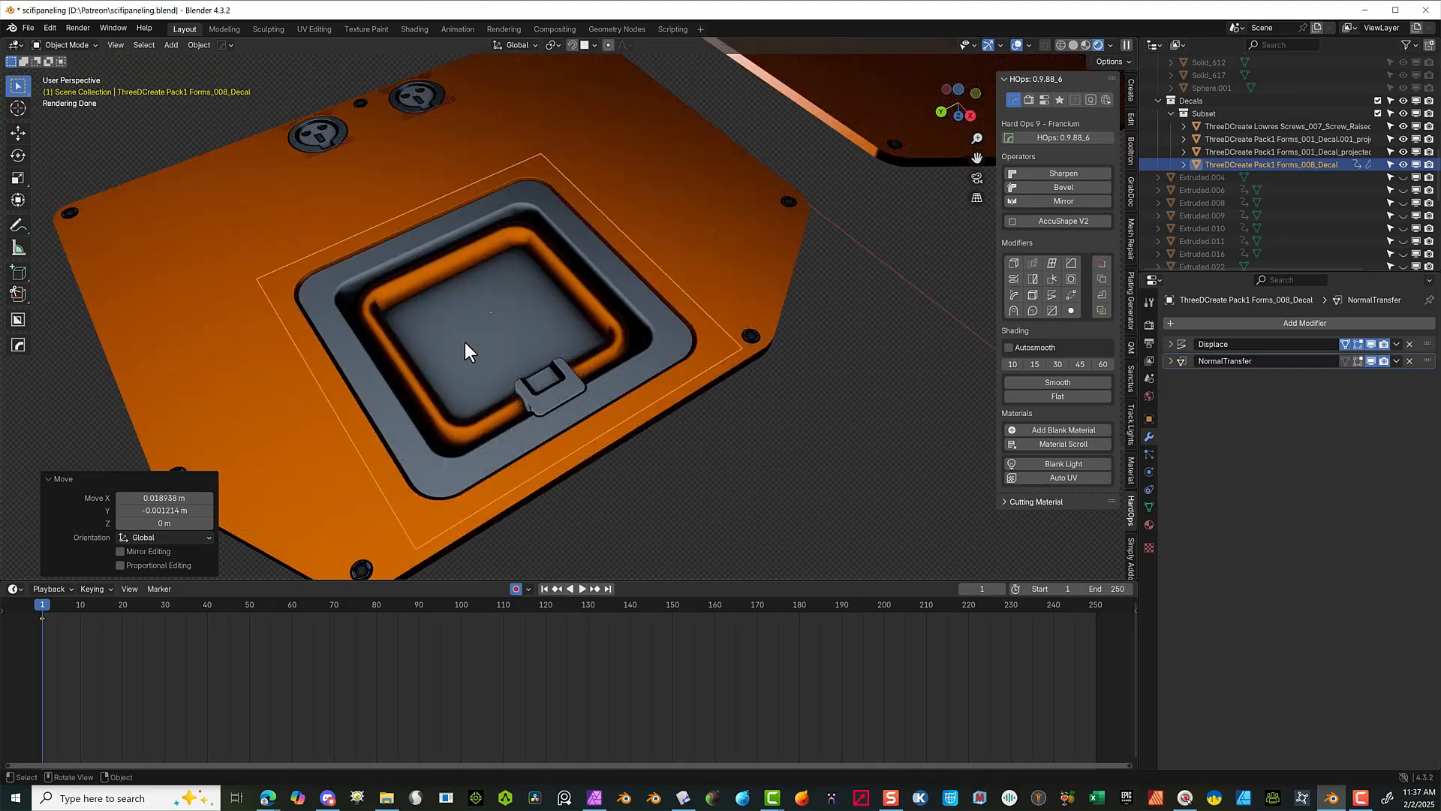
{"action": "mouse_move", "coordinate": [465, 340]}
{"action": "middle_mouse_down"}
{"action": "mouse_move", "coordinate": [456, 267]}
{"action": "mouse_move", "coordinate": [467, 322]}
{"action": "middle_mouse_up"}
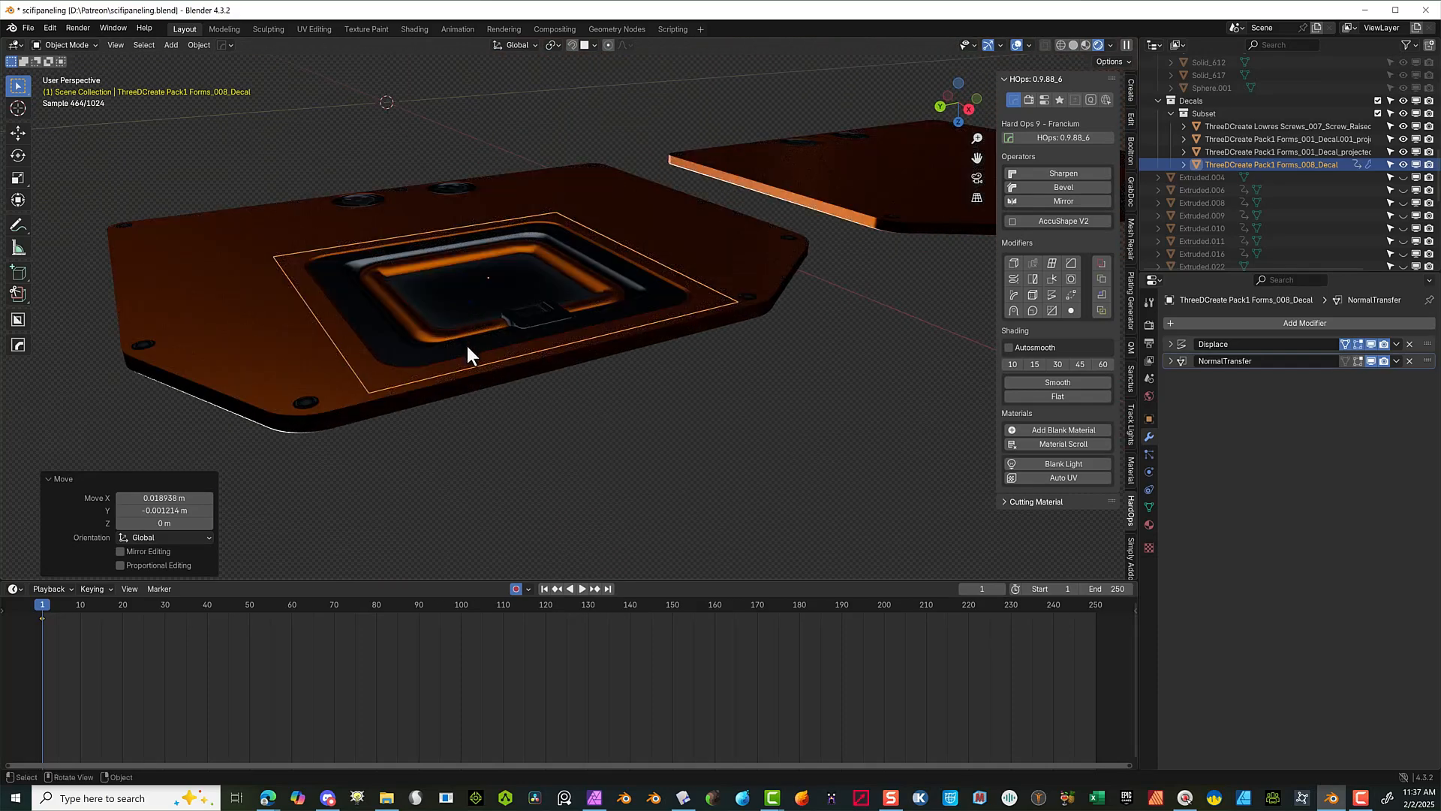
{"action": "key", "text": "d"}
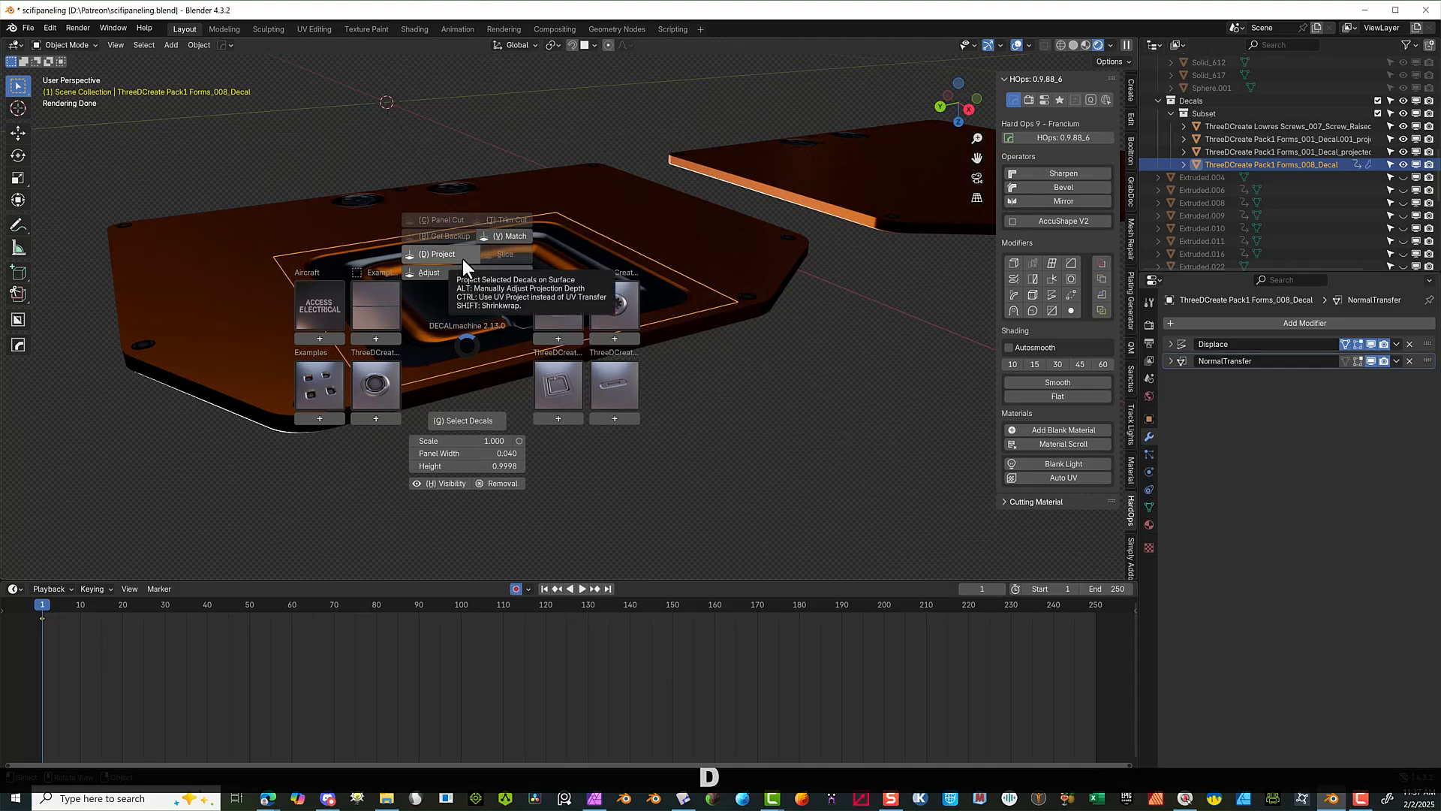
{"action": "left_click", "coordinate": [463, 255], "text": "alt"}
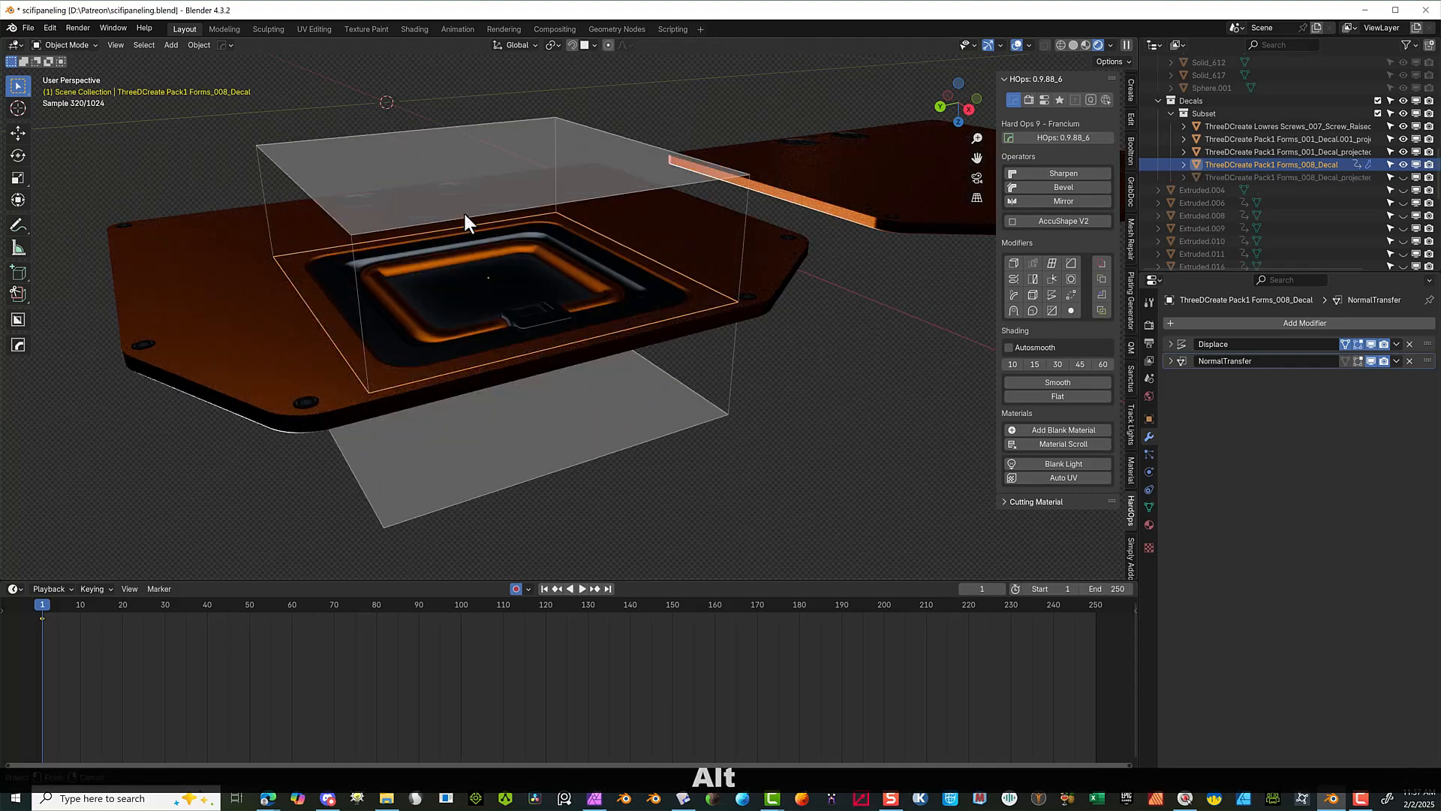
{"action": "middle_click_drag", "start_coordinate": [565, 225], "coordinate": [565, 242]}
- Match the square hatch decal's materials with DECALmachine, using subset Cyber Titanium.003 and material Lc Aluminium
{"action": "scroll", "coordinate": [544, 321], "scroll_direction": "up", "scroll_amount": 4}
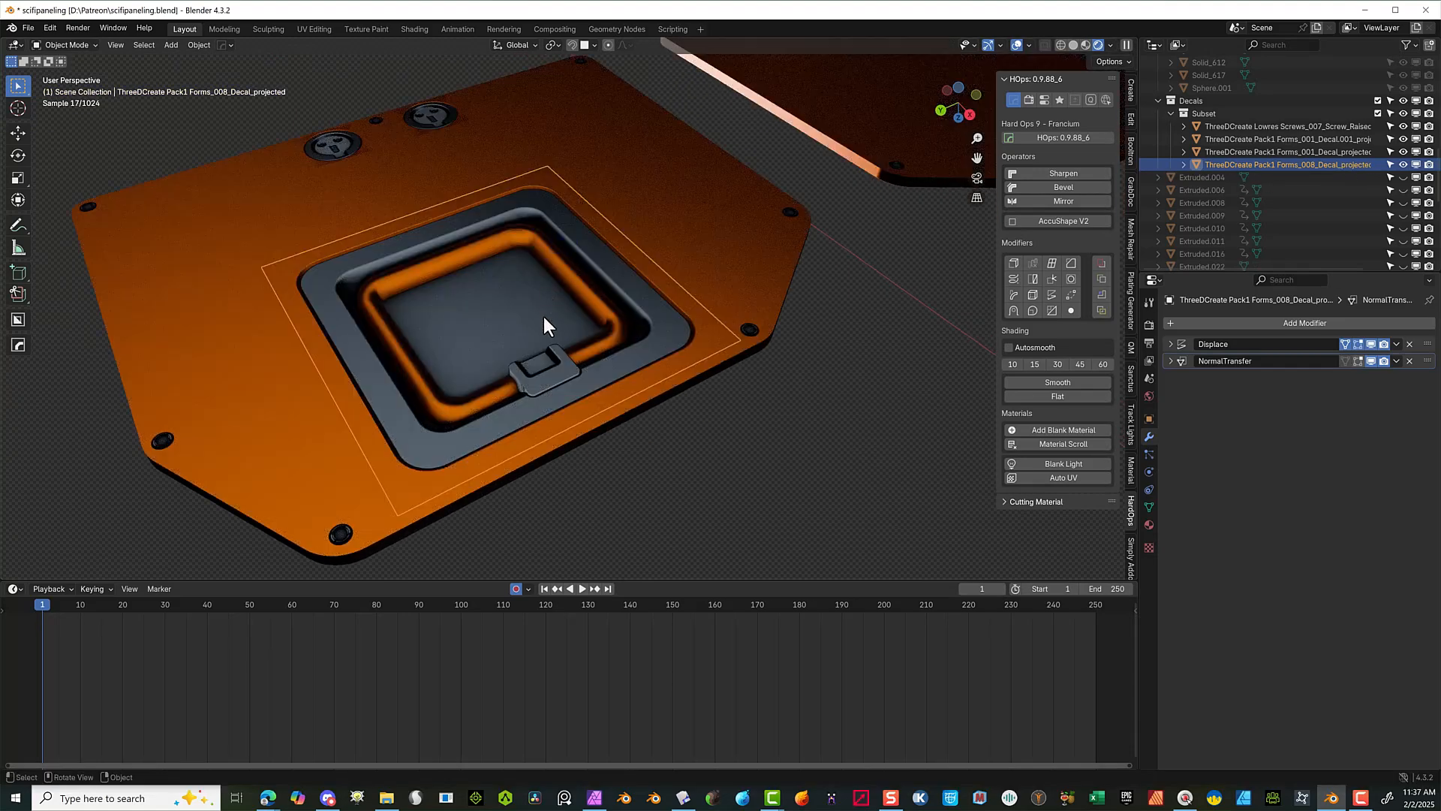
{"action": "key", "text": "d"}
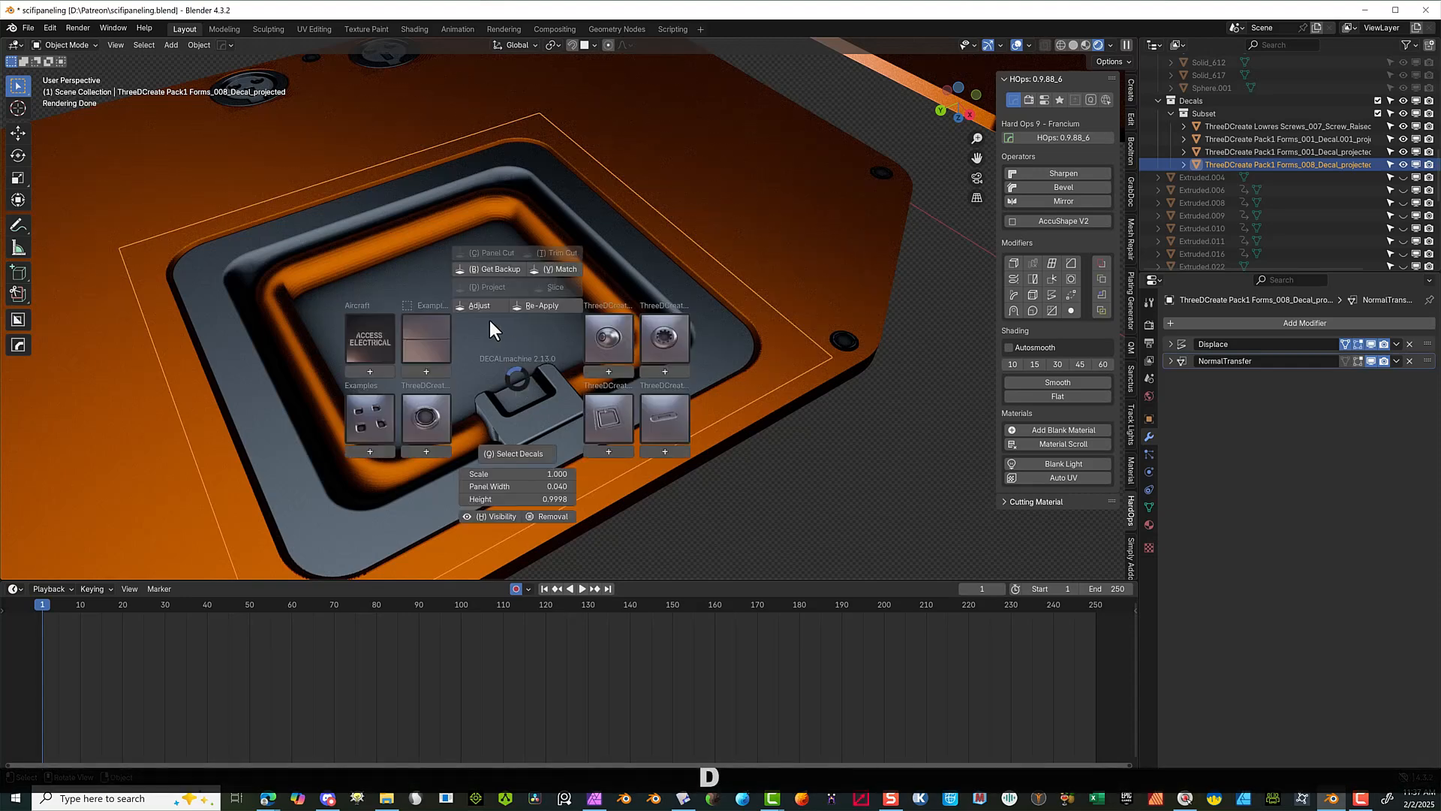
{"action": "left_click", "coordinate": [563, 269]}
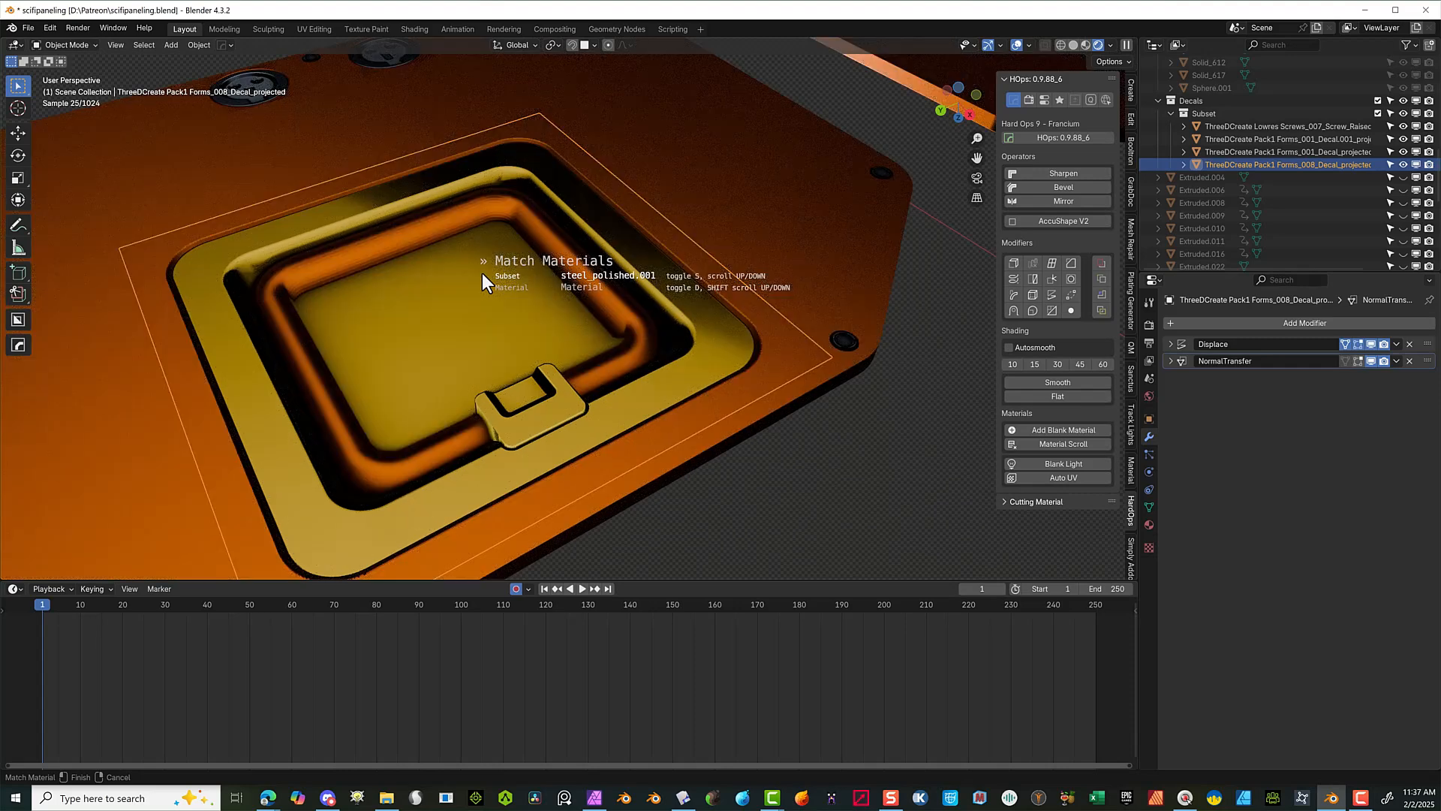
{"action": "scroll", "coordinate": [483, 274], "scroll_direction": "down", "scroll_amount": 1}
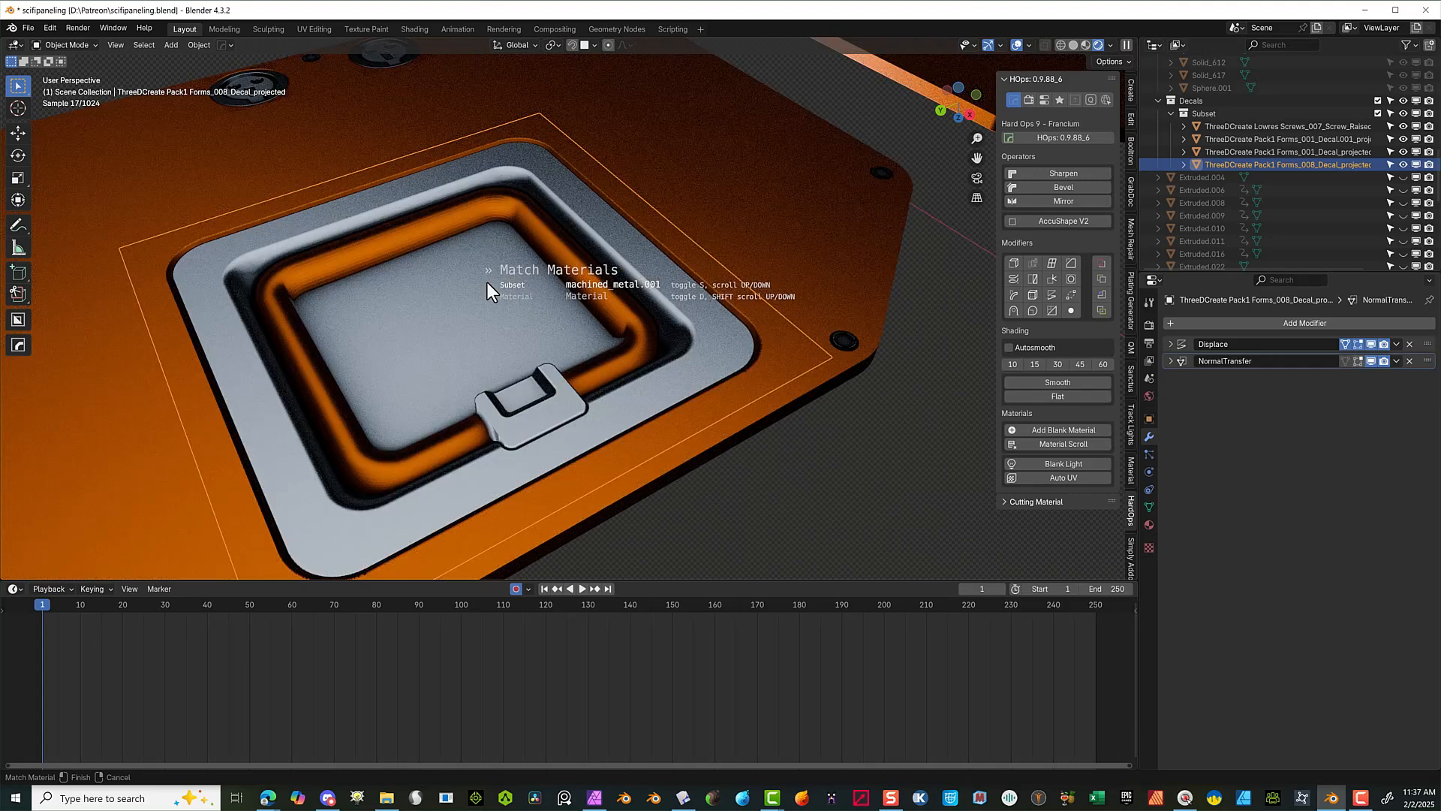
{"action": "scroll", "coordinate": [488, 282], "scroll_direction": "down", "scroll_amount": 1}
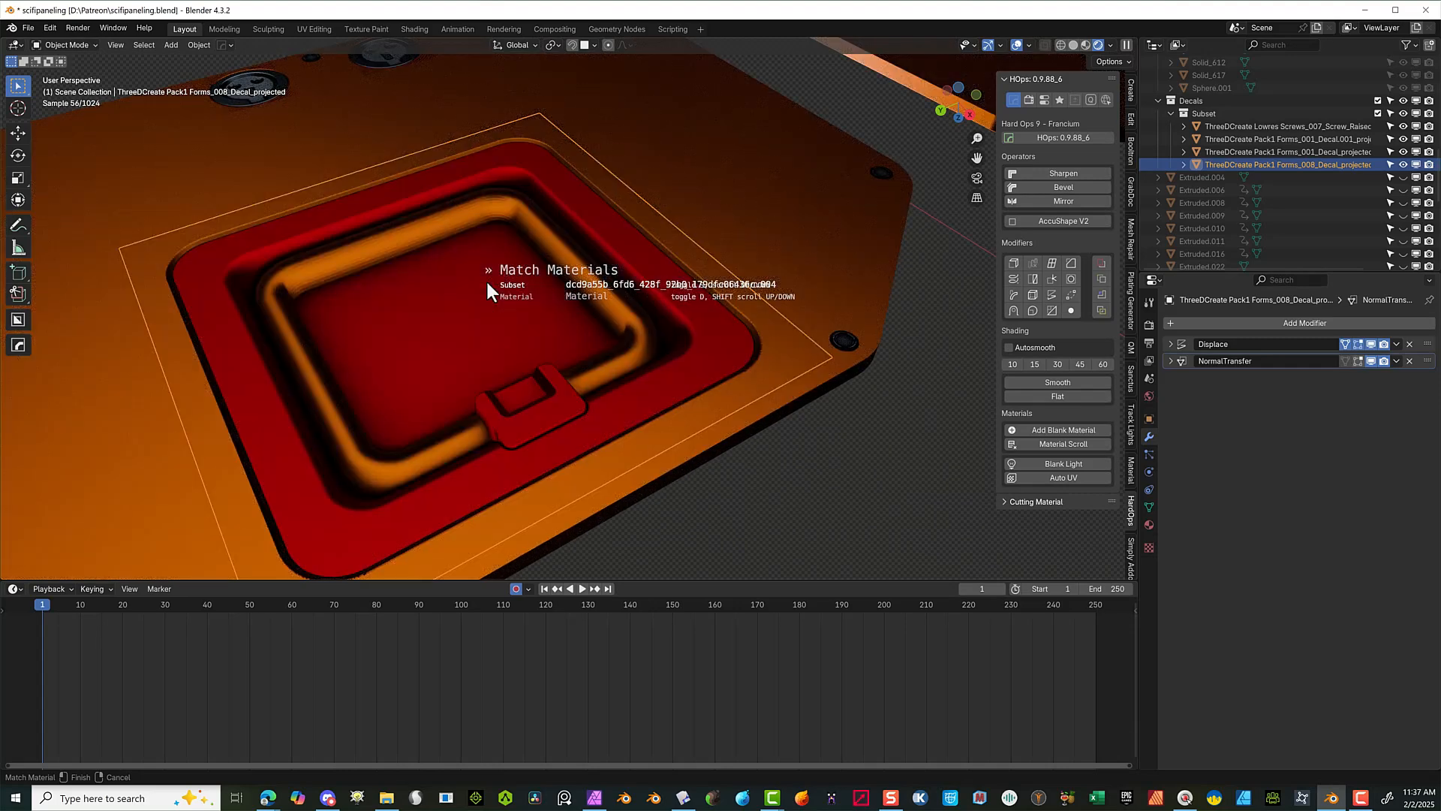
{"action": "scroll", "coordinate": [487, 283], "scroll_direction": "down", "scroll_amount": 1}
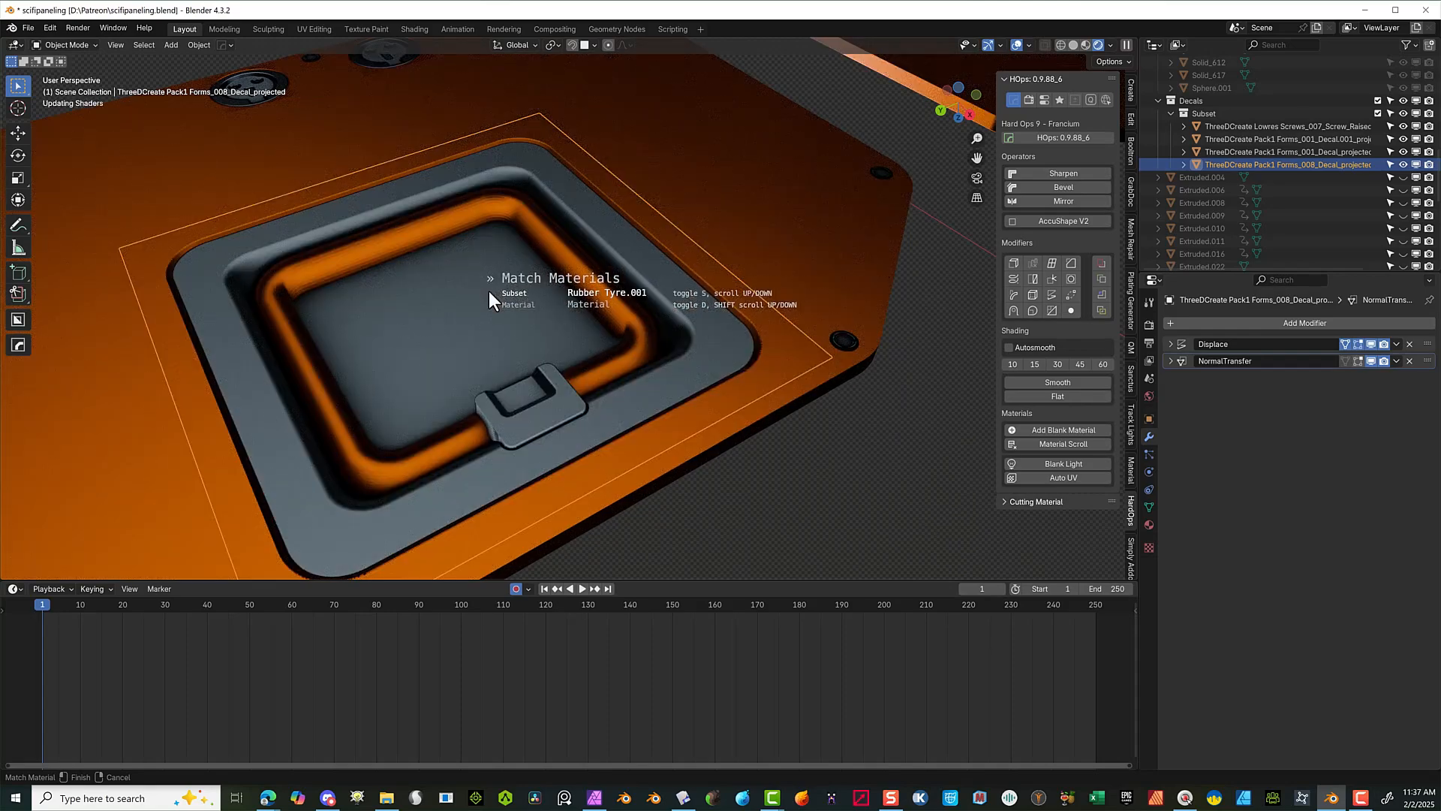
{"action": "scroll", "coordinate": [489, 291], "scroll_direction": "down", "scroll_amount": 2}
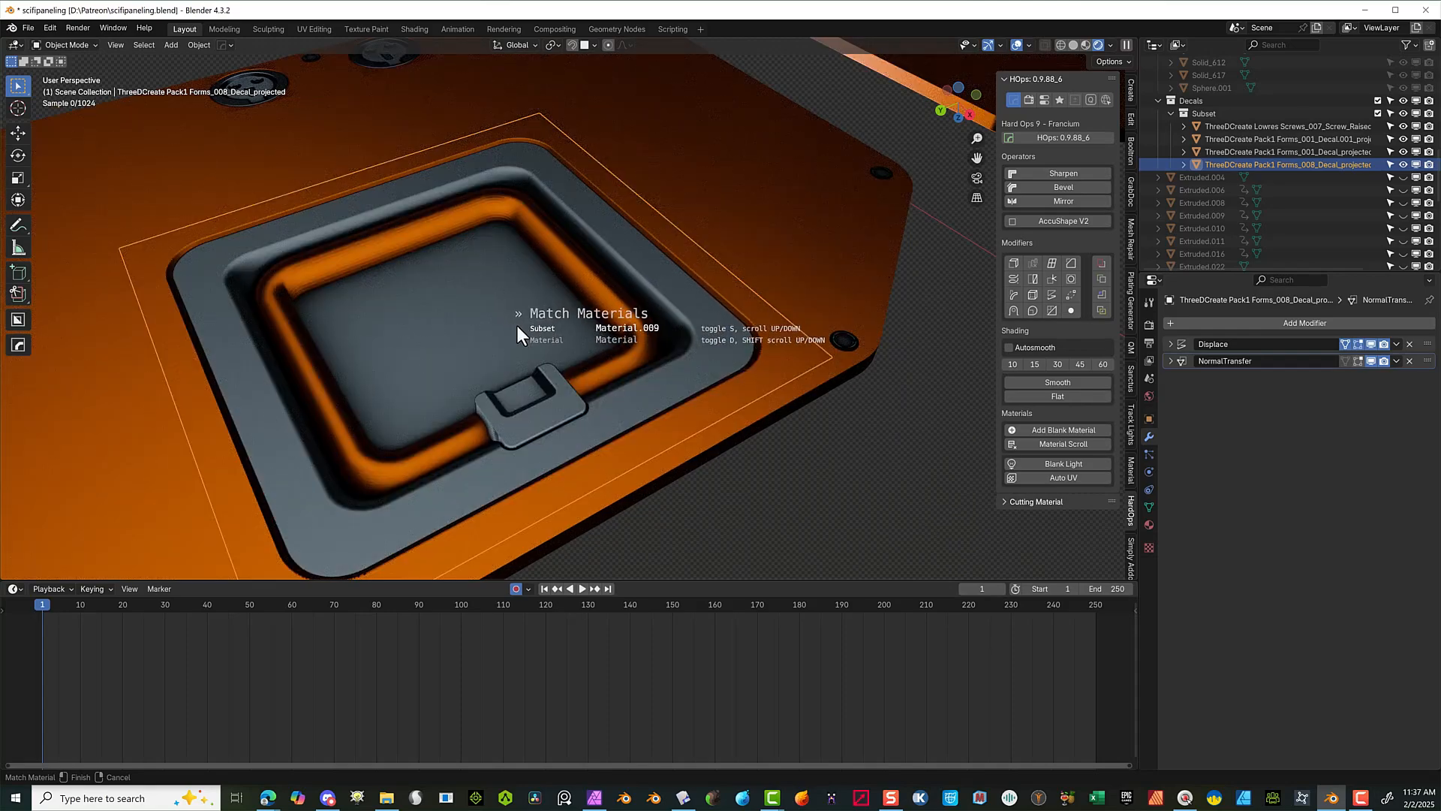
{"action": "scroll", "coordinate": [516, 326], "scroll_direction": "down", "scroll_amount": 2}
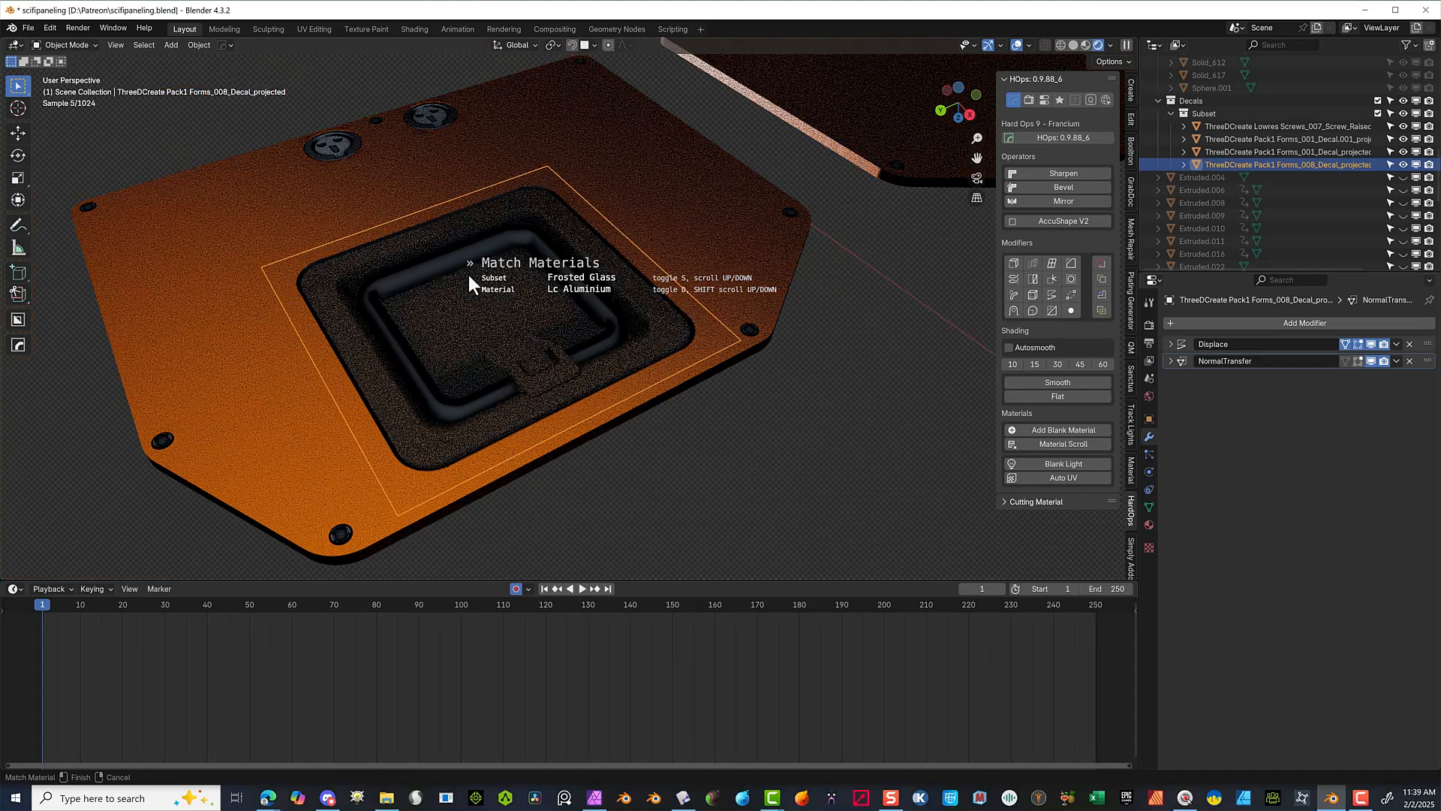
{"action": "scroll", "coordinate": [469, 274], "scroll_direction": "down", "scroll_amount": 1}
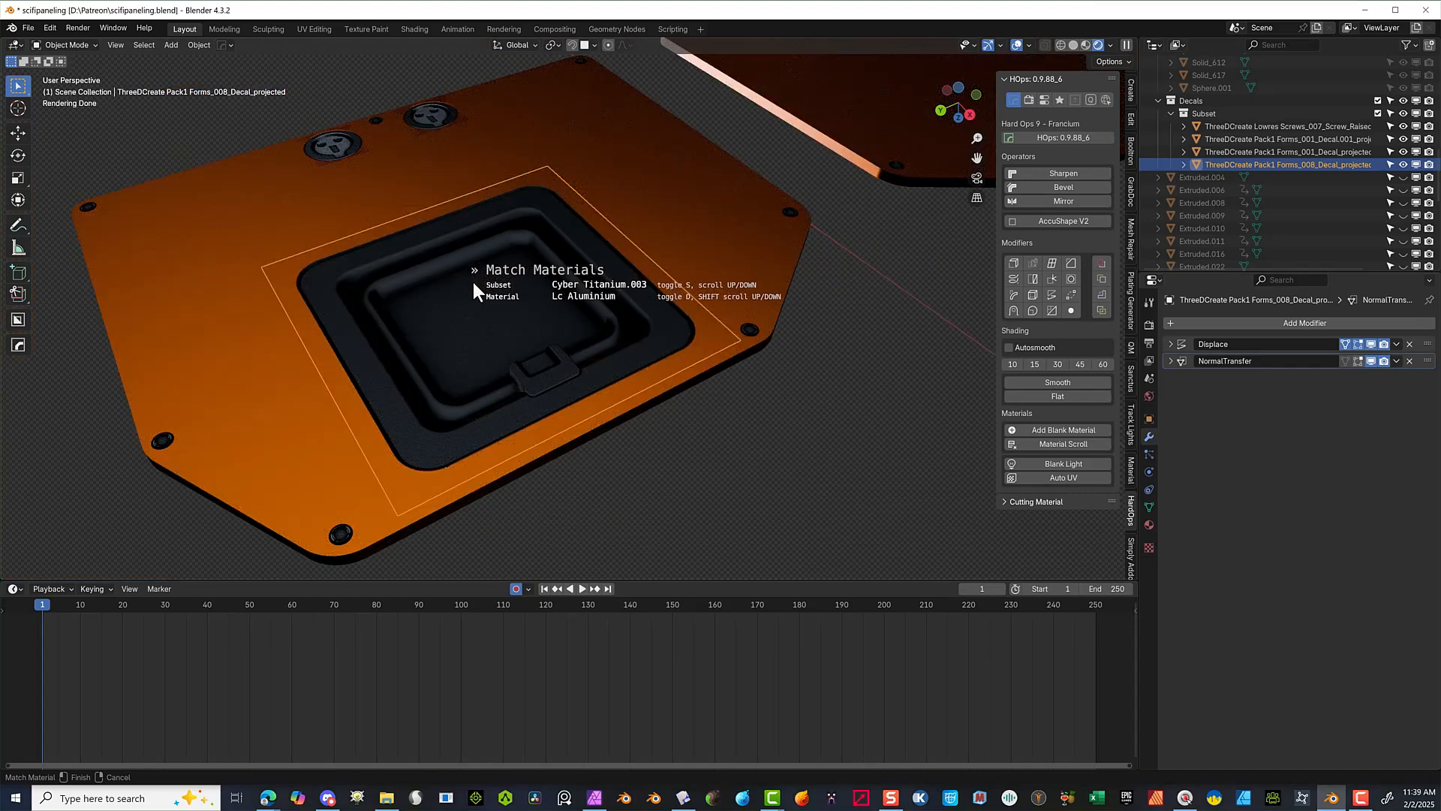
{"action": "left_click", "coordinate": [473, 282]}
- Adjust the square hatch decal's parallax by an amount of 0.07 with DECALmachine's Adjust
{"action": "scroll", "coordinate": [525, 289], "scroll_direction": "down", "scroll_amount": 3}
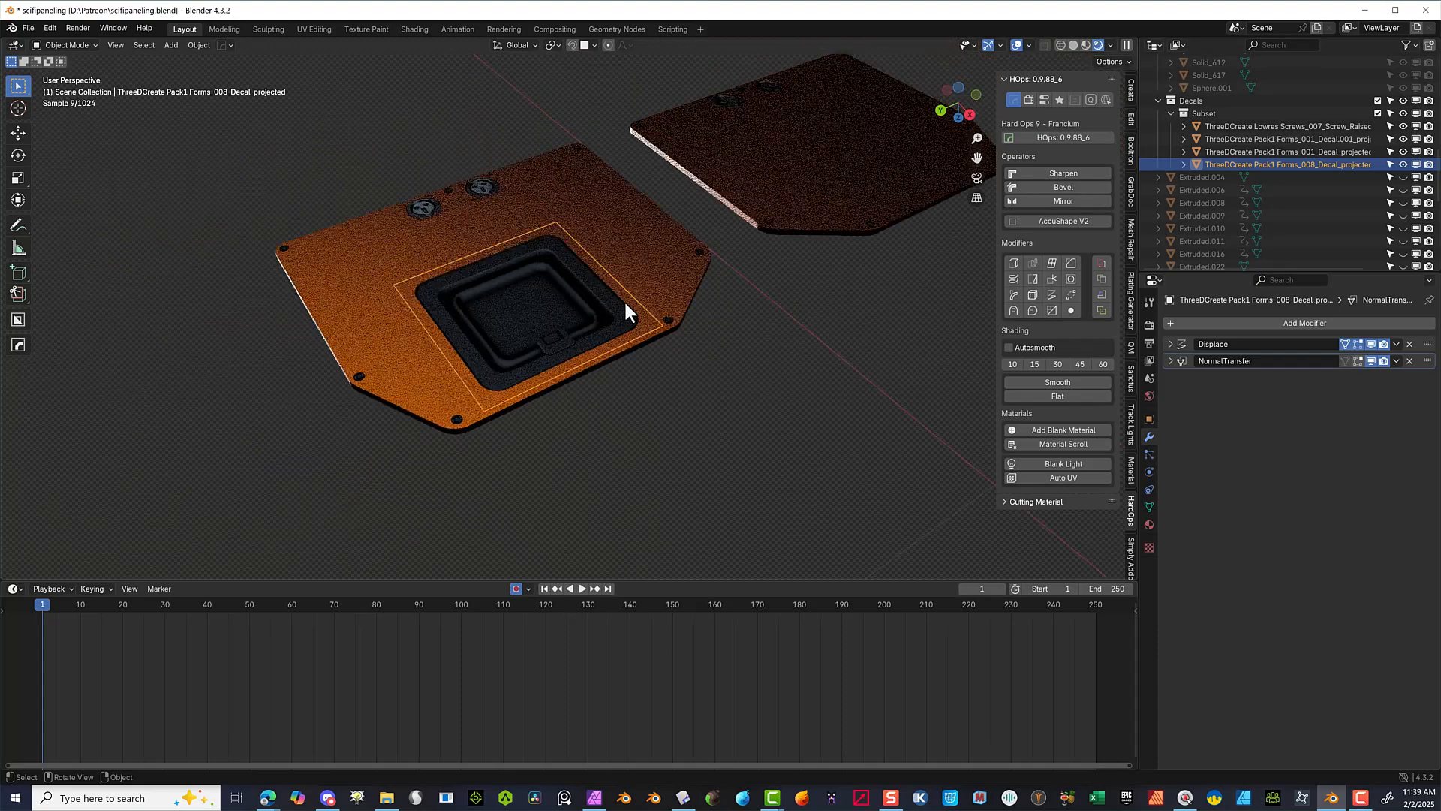
{"action": "left_click", "coordinate": [702, 386]}
{"action": "middle_click_drag", "start_coordinate": [730, 393], "coordinate": [674, 391]}
{"action": "scroll", "coordinate": [631, 371], "scroll_direction": "up", "scroll_amount": 4}
{"action": "left_click", "coordinate": [552, 326]}
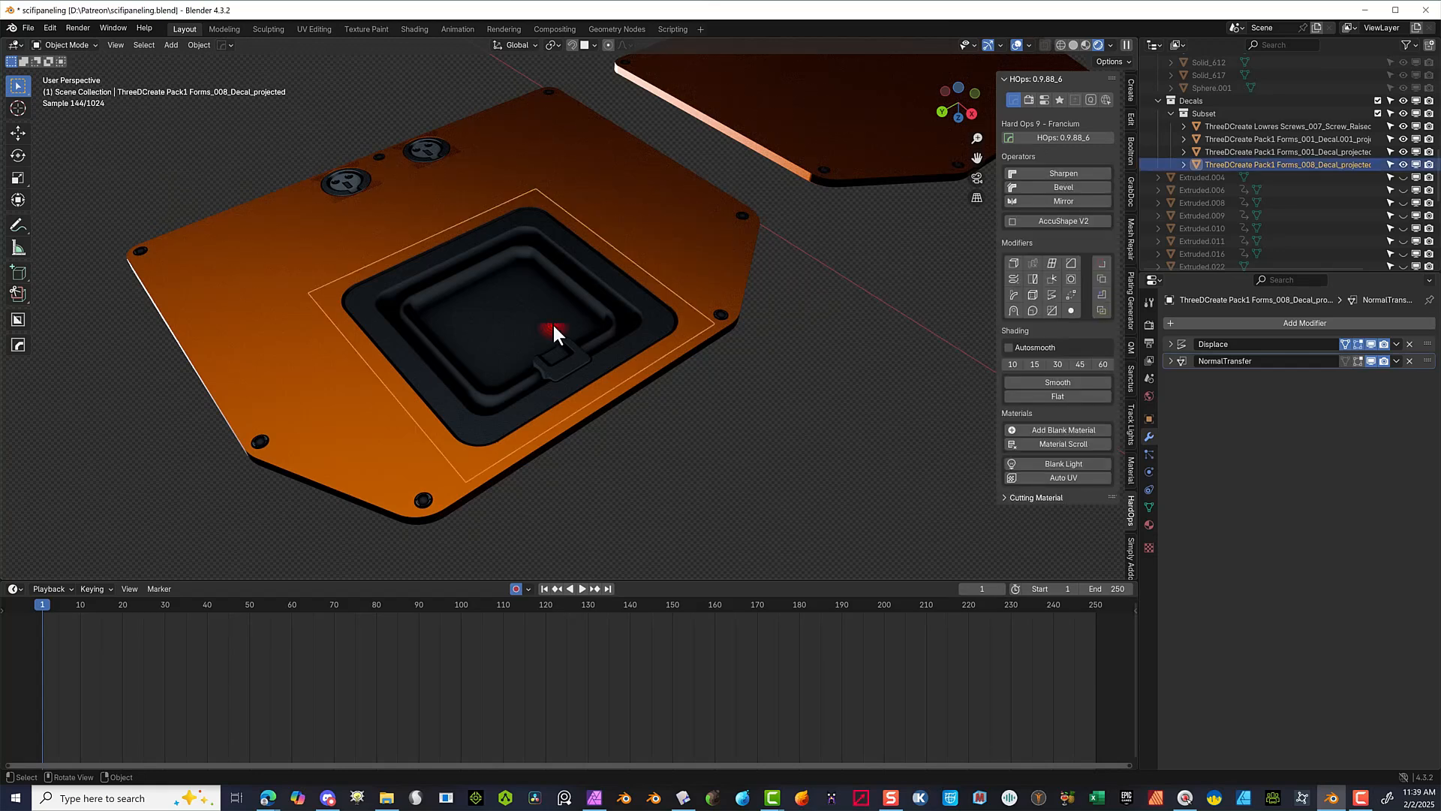
{"action": "middle_click_drag", "start_coordinate": [553, 325], "coordinate": [556, 322]}
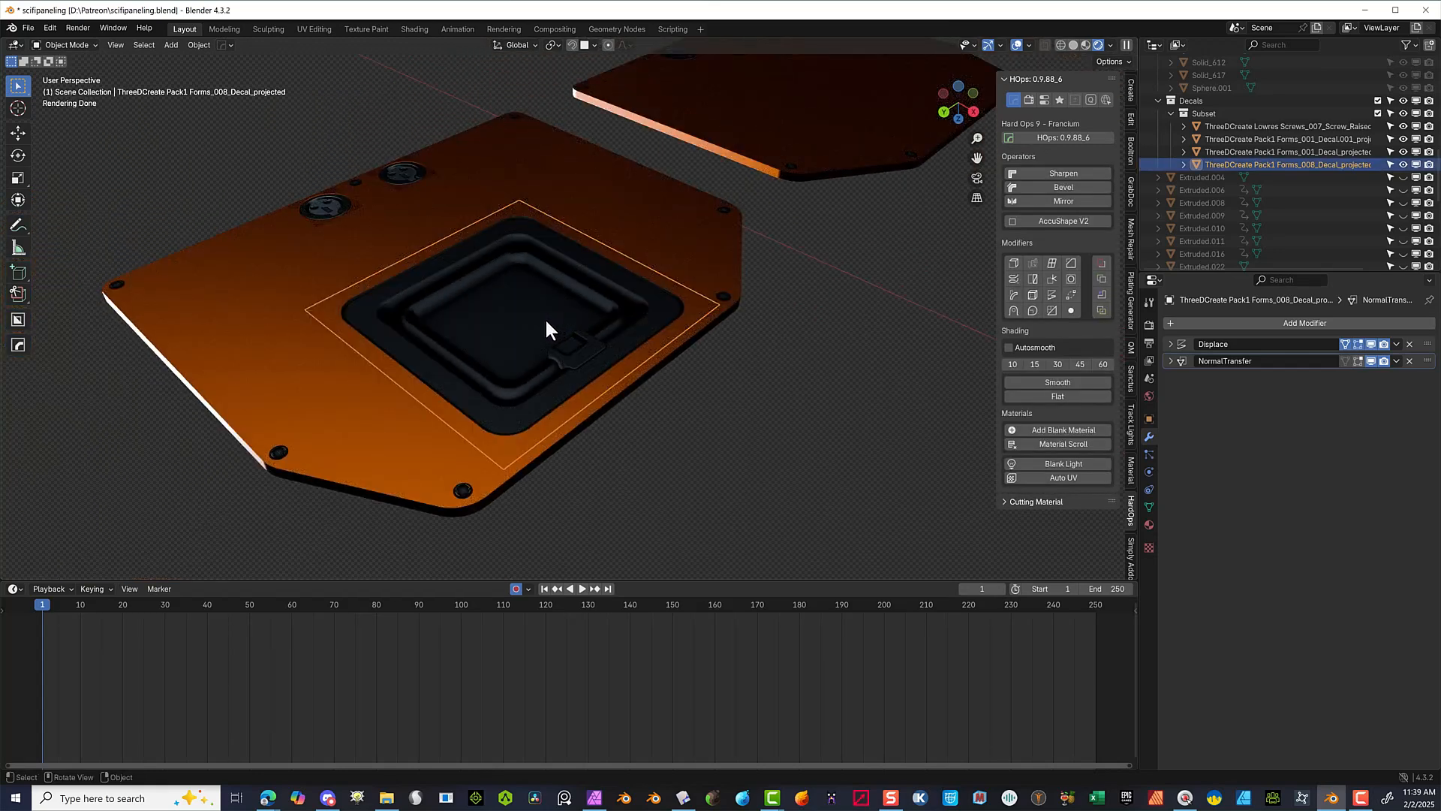
{"action": "key", "text": "d"}
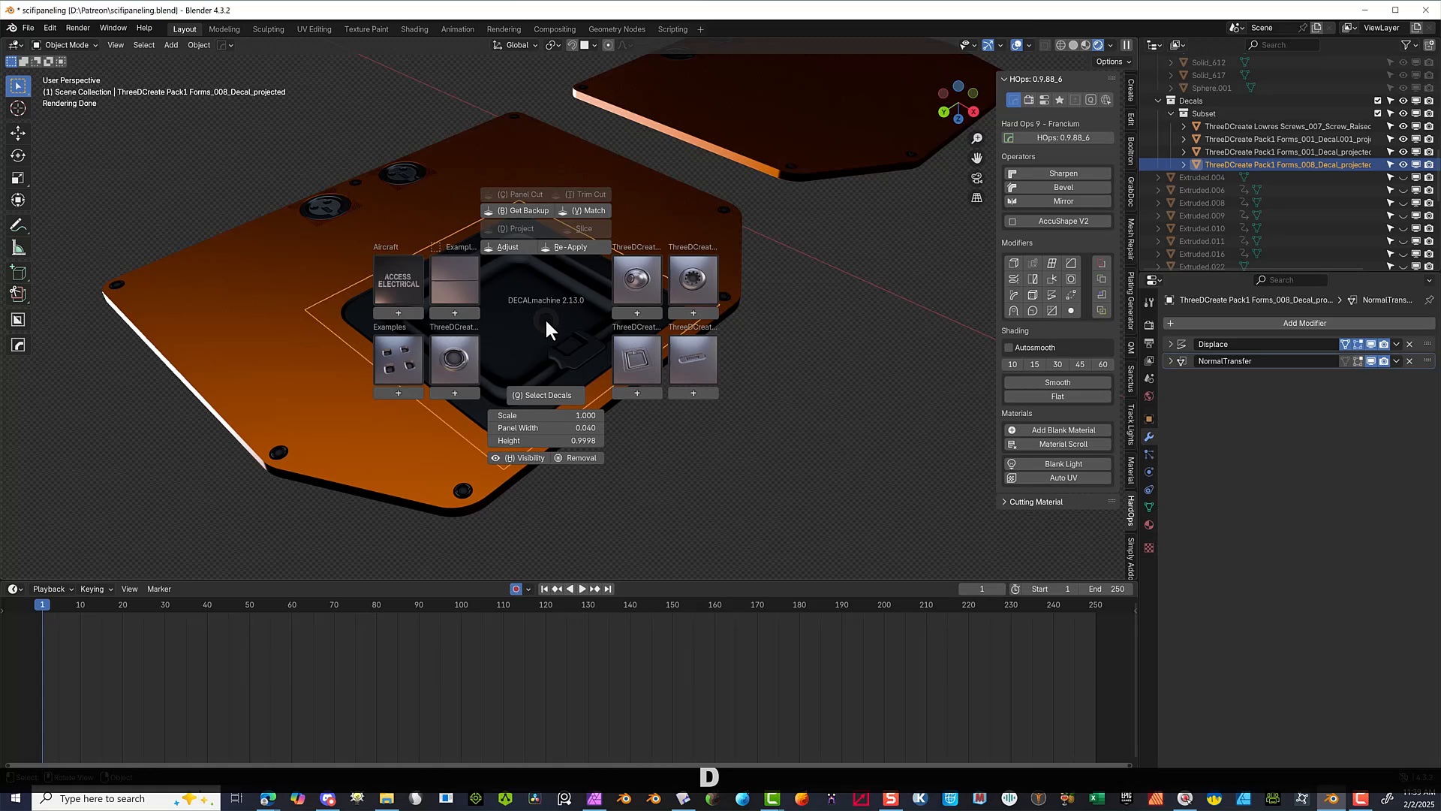
{"action": "left_click", "coordinate": [521, 246]}
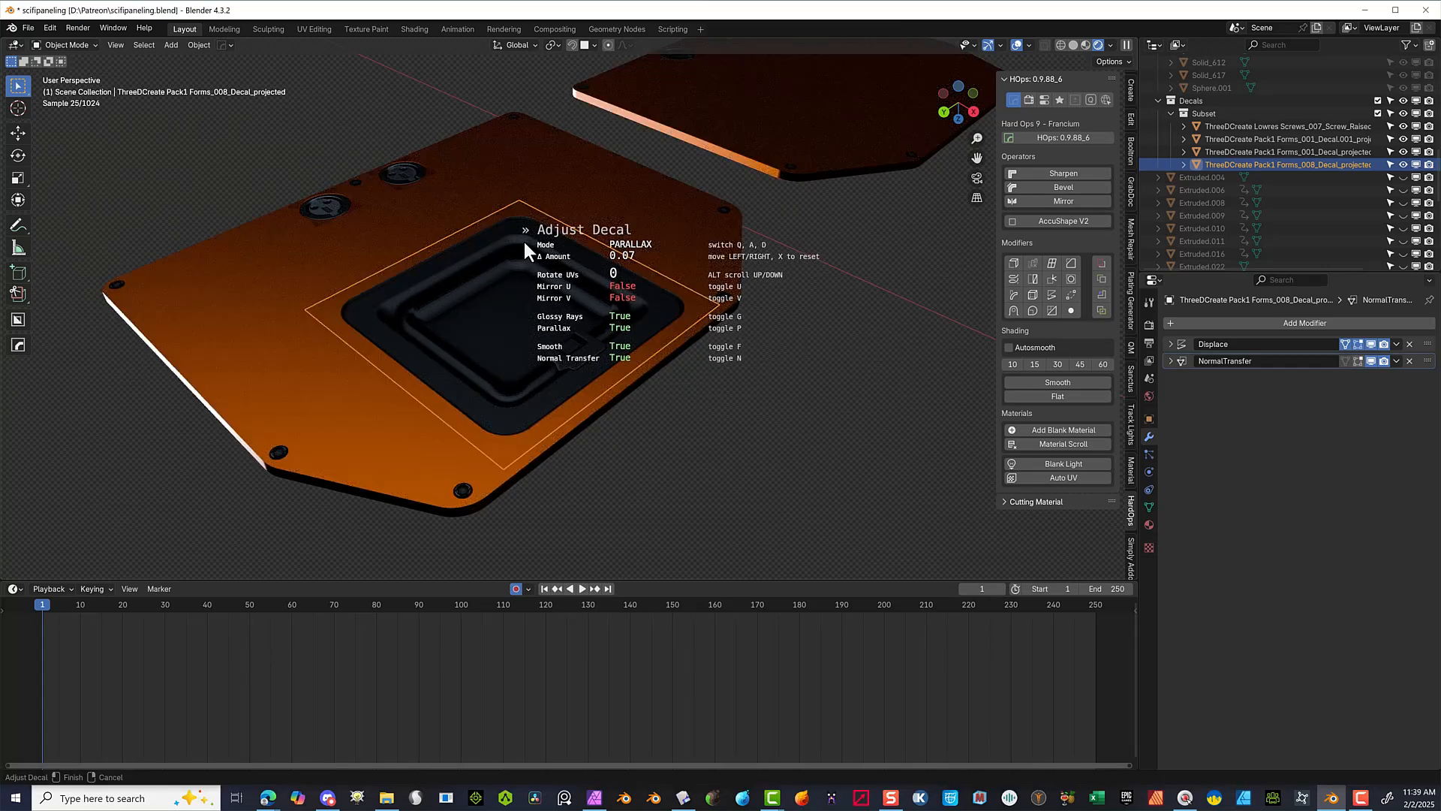
{"action": "left_click", "coordinate": [525, 242]}
{"action": "scroll", "coordinate": [700, 354], "scroll_direction": "down", "scroll_amount": 3}
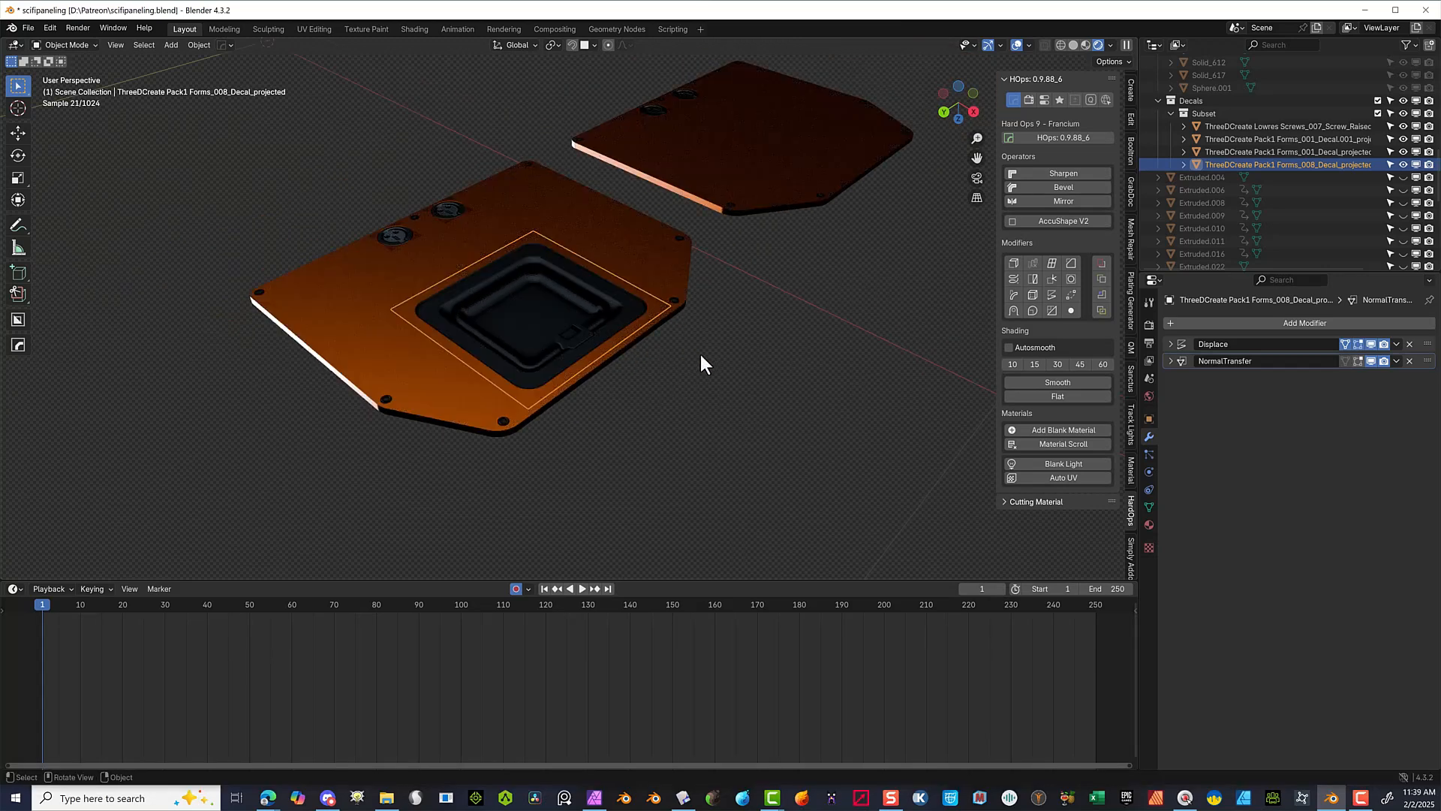
- Mirror the square hatch decal along Y onto the opposite plate with HardOps Mirror and deselect it
{"action": "left_click", "coordinate": [702, 389]}
{"action": "middle_click_drag", "start_coordinate": [701, 384], "coordinate": [574, 321]}
{"action": "scroll", "coordinate": [690, 382], "scroll_direction": "down", "scroll_amount": 3}
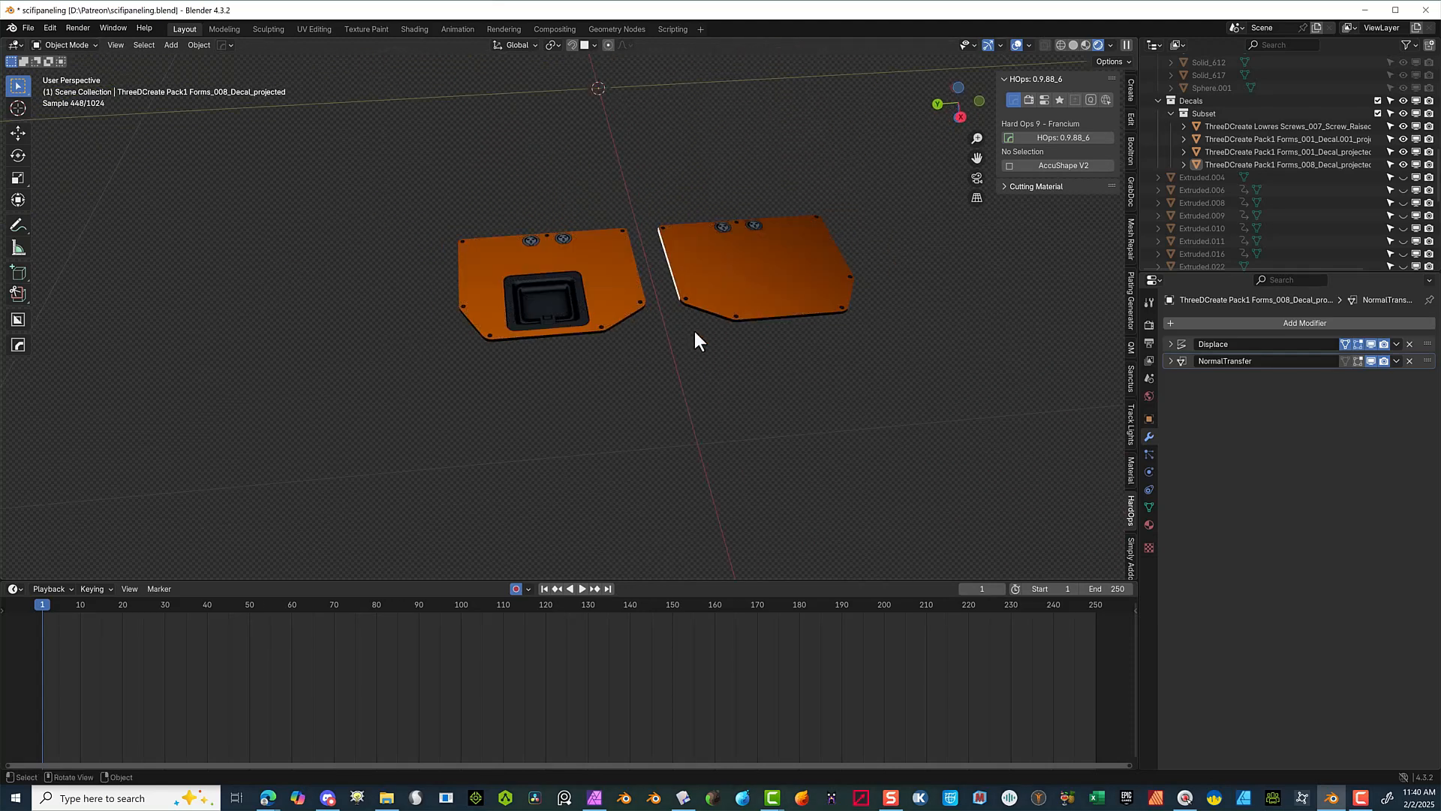
{"action": "scroll", "coordinate": [695, 331], "scroll_direction": "up", "scroll_amount": 2}
{"action": "middle_click_drag", "start_coordinate": [678, 327], "coordinate": [630, 340]}
{"action": "scroll", "coordinate": [630, 339], "scroll_direction": "down", "scroll_amount": 1}
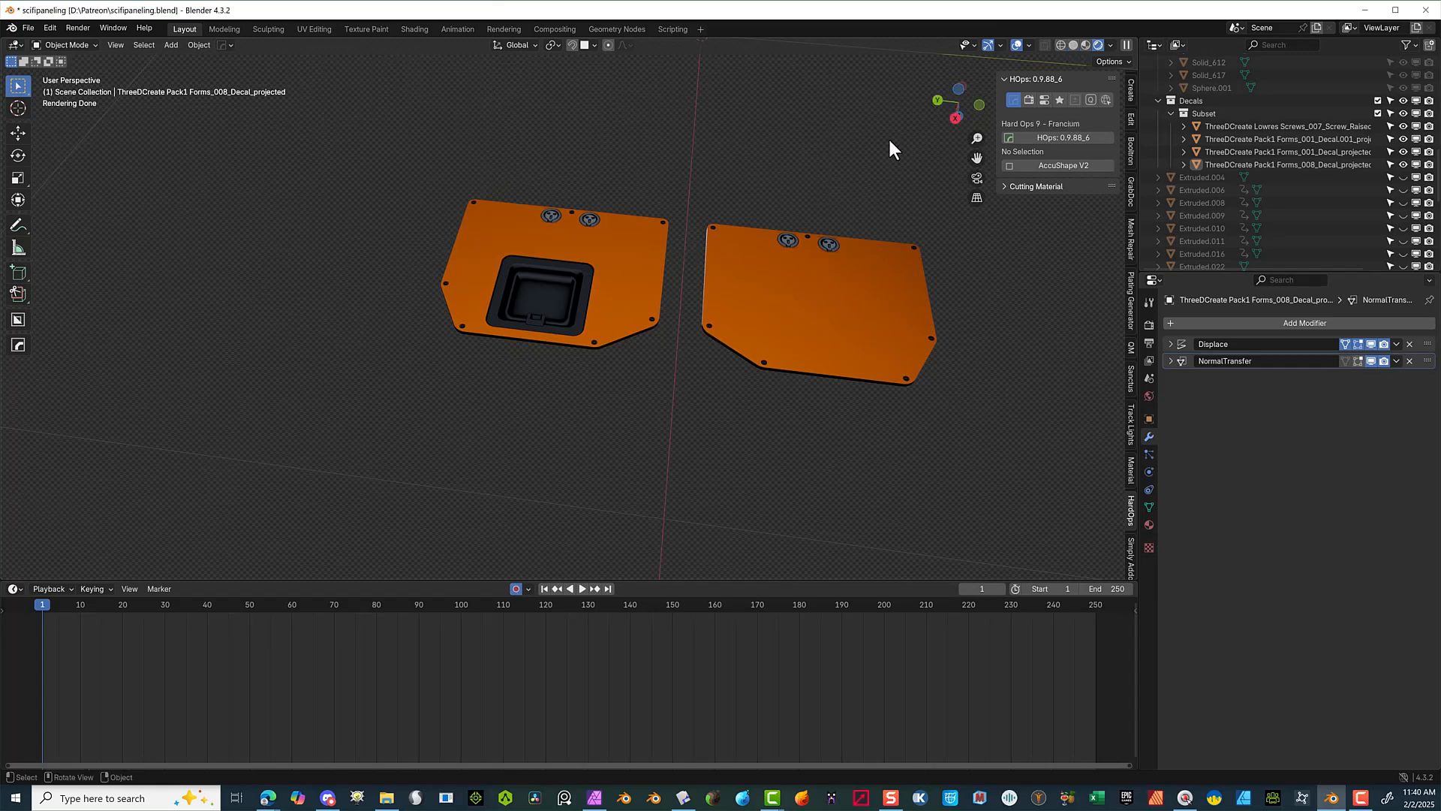
{"action": "left_click", "coordinate": [581, 295]}
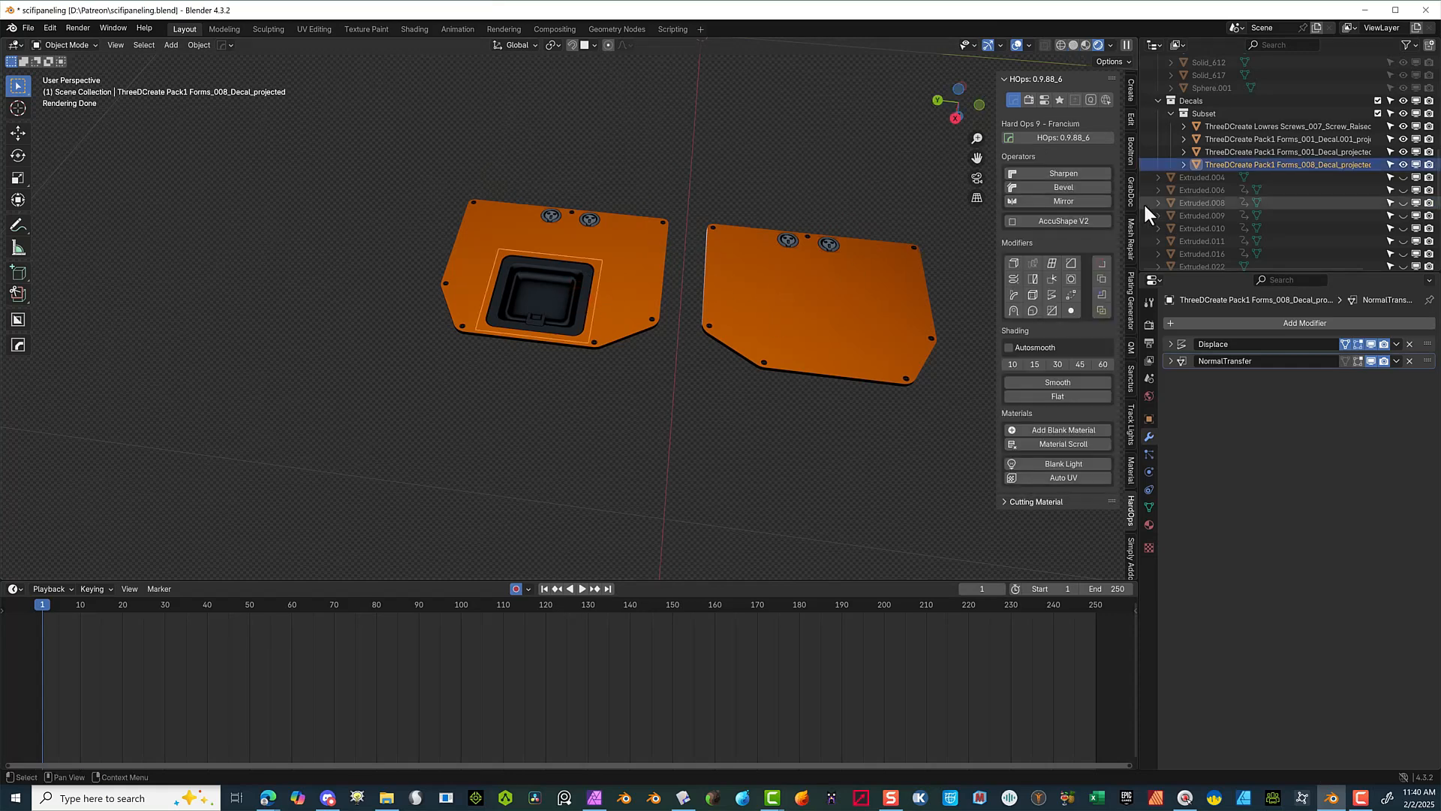
{"action": "left_click", "coordinate": [1062, 203]}
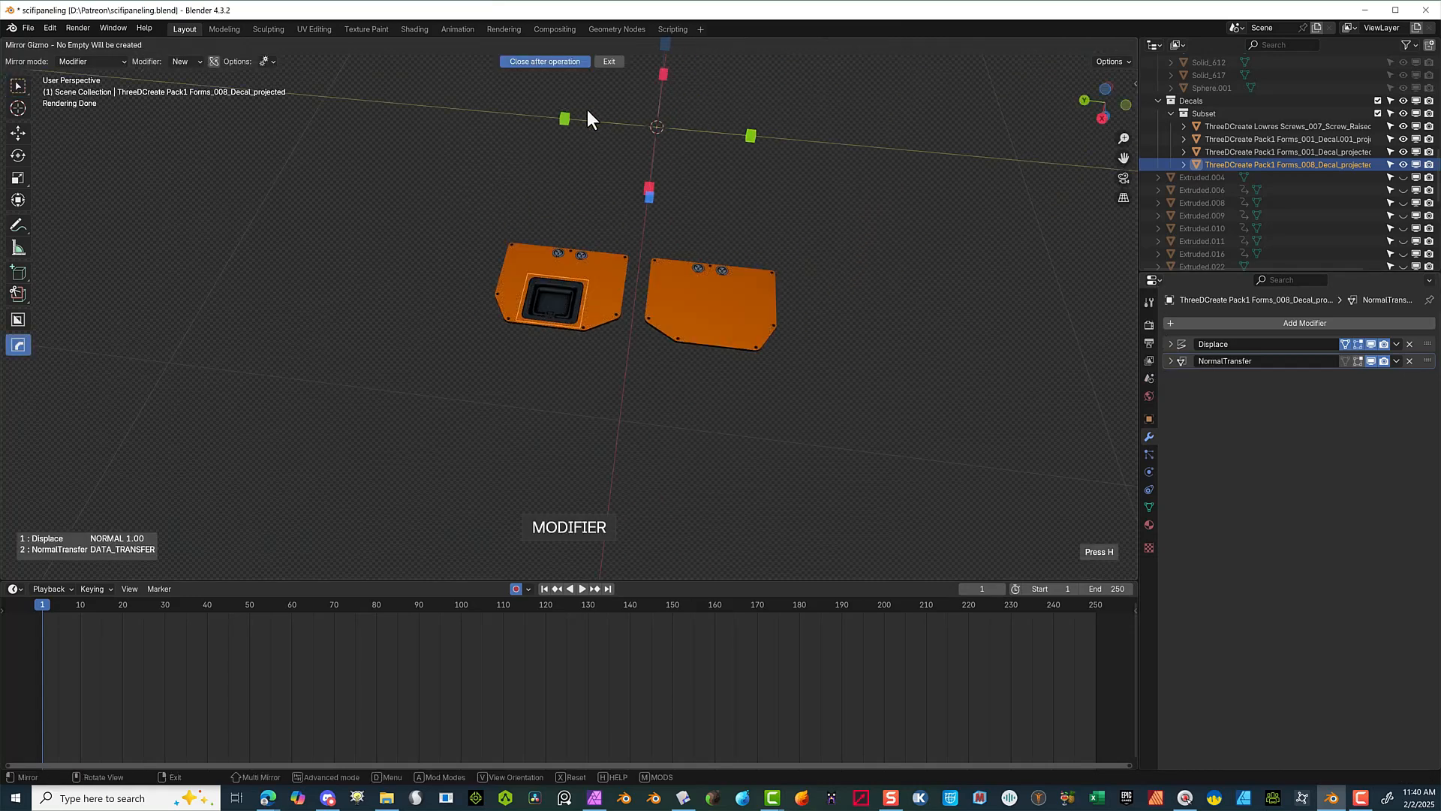
{"action": "left_click", "coordinate": [566, 119]}
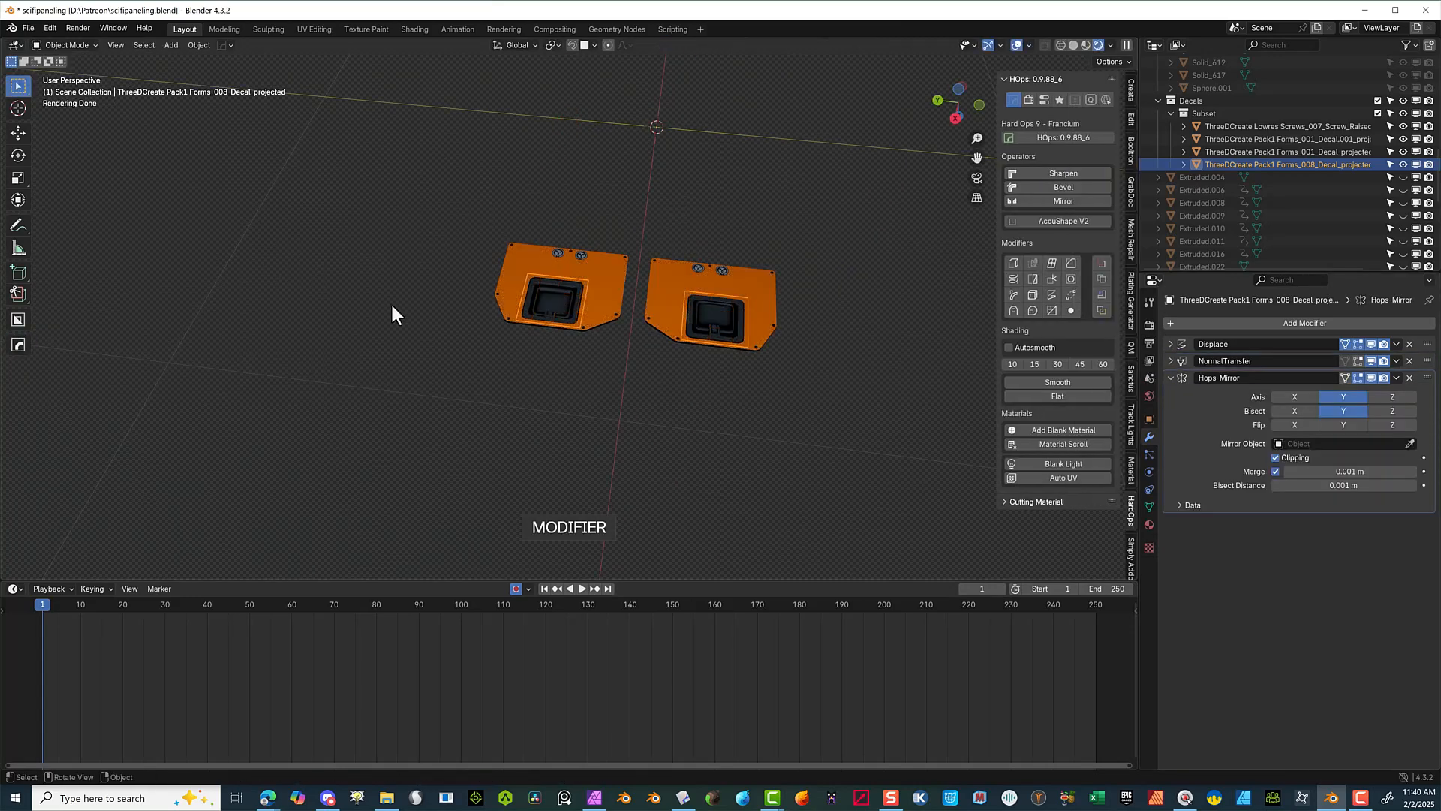
{"action": "left_click", "coordinate": [389, 403]}
- Unhide all the hidden objects in the sci-fi panel scene
{"action": "middle_click_drag", "start_coordinate": [430, 399], "coordinate": [538, 338]}
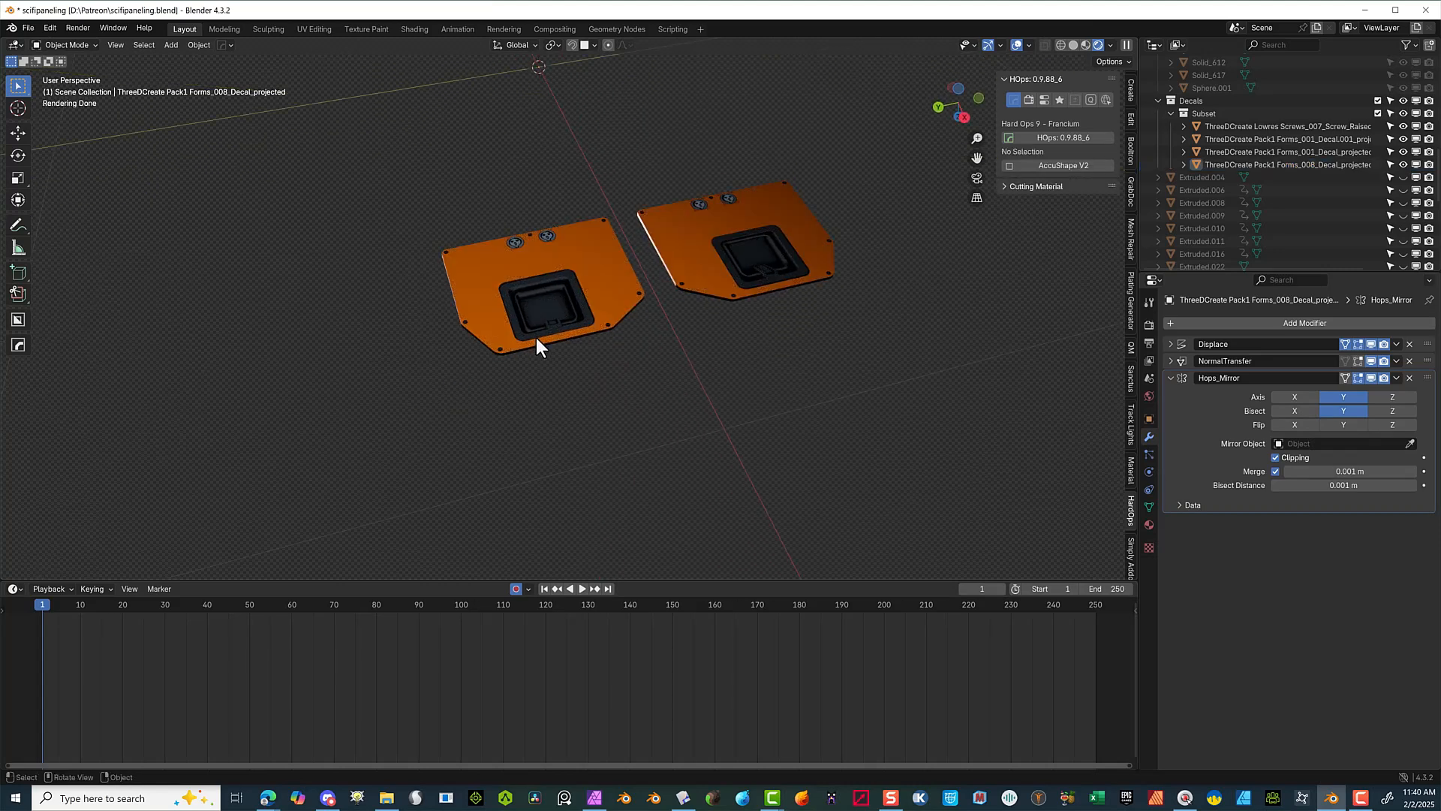
{"action": "scroll", "coordinate": [525, 330], "scroll_direction": "down", "scroll_amount": 3}
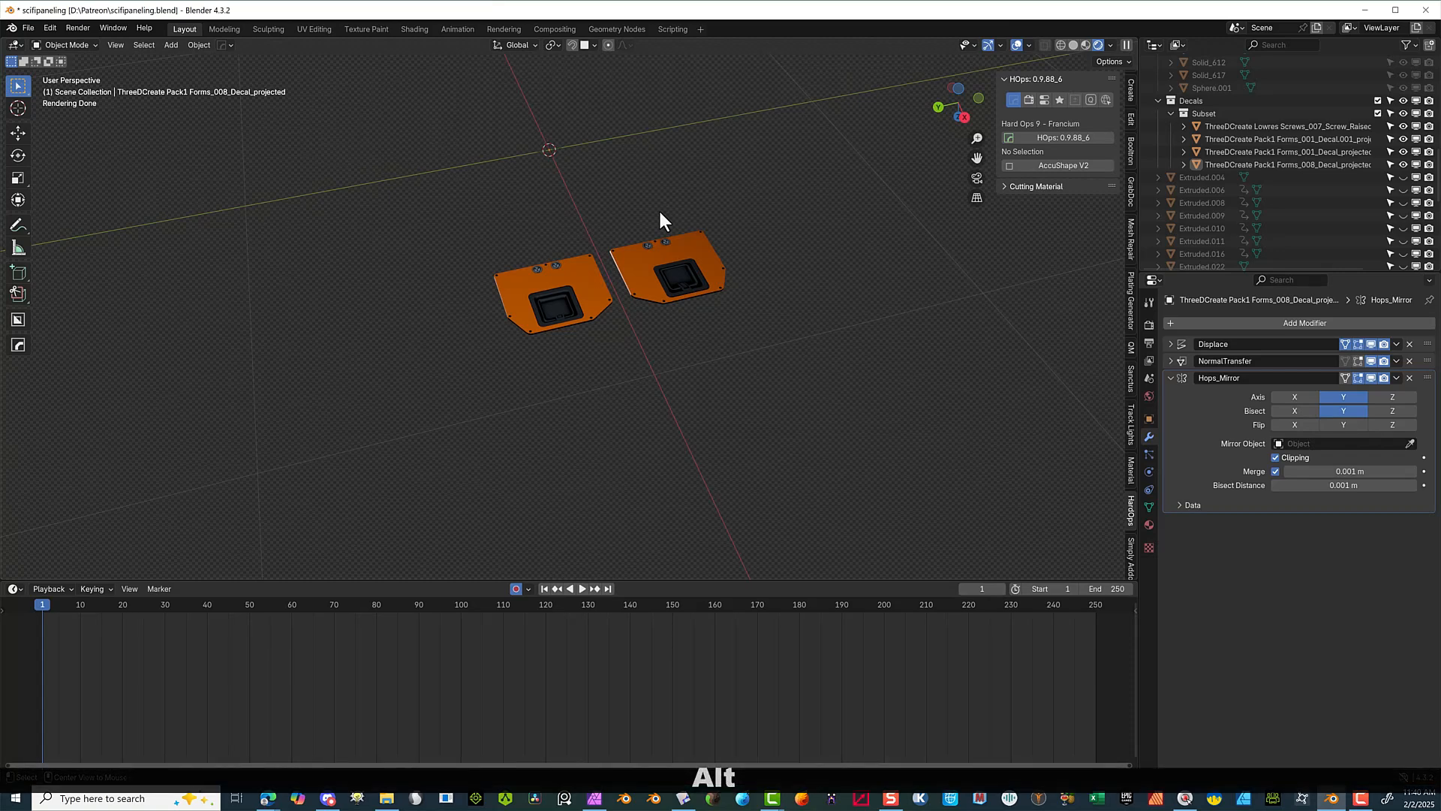
{"action": "key", "text": "alt+h"}
{"action": "scroll", "coordinate": [725, 259], "scroll_direction": "down", "scroll_amount": 5}
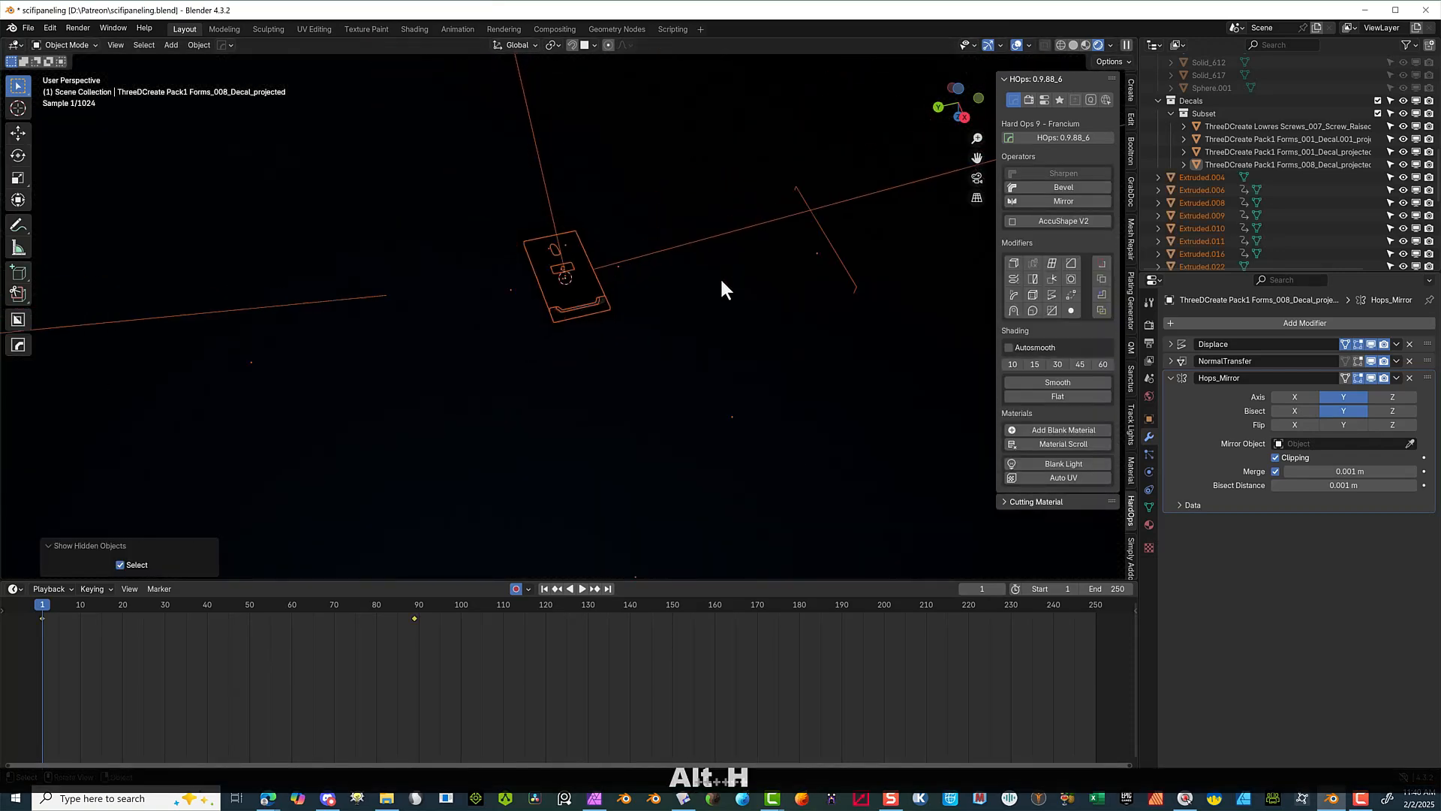
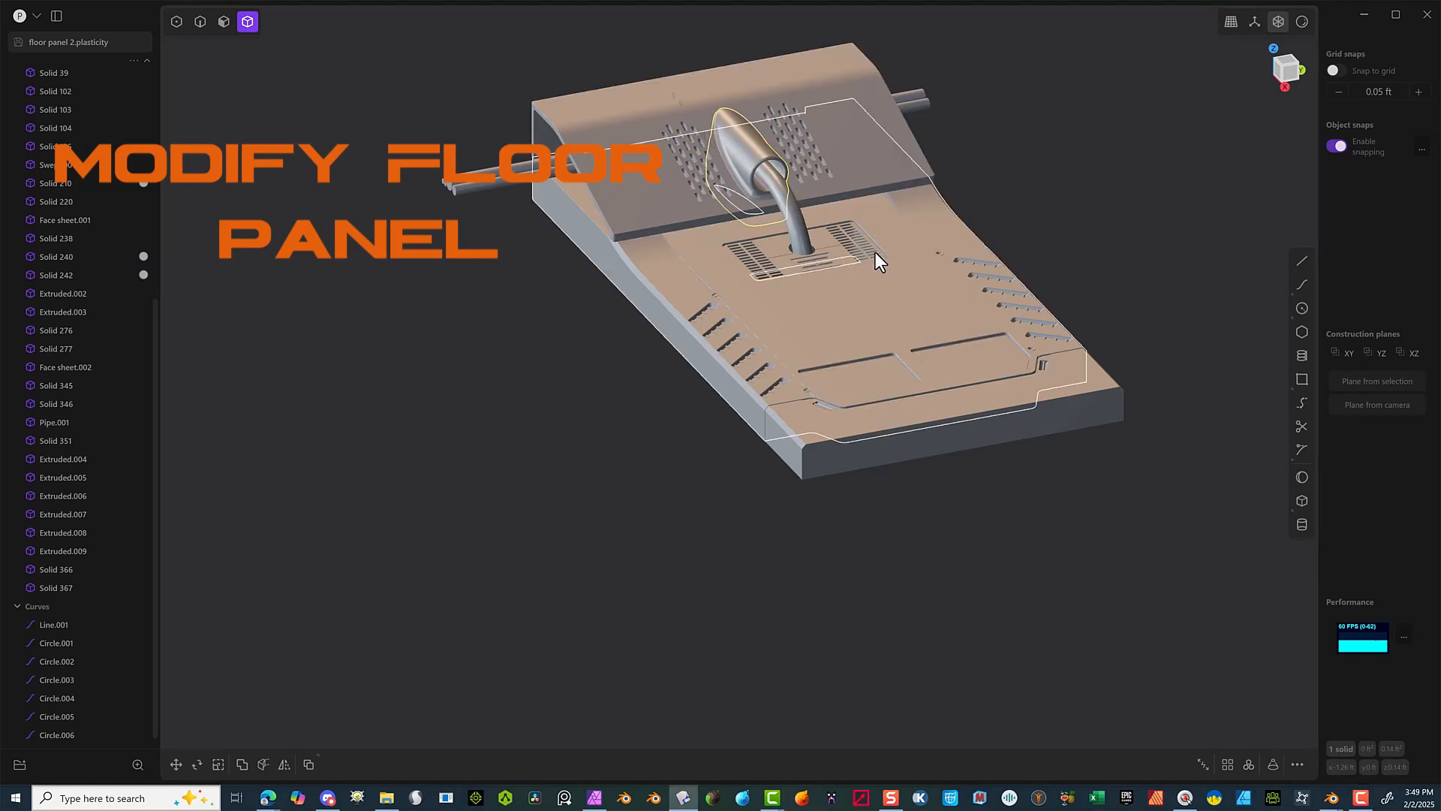
- In Plasticity's floor panel 2 file, delete the curved pipe and its tapered housing from the sloped cover
{"action": "key", "text": "Delete"}
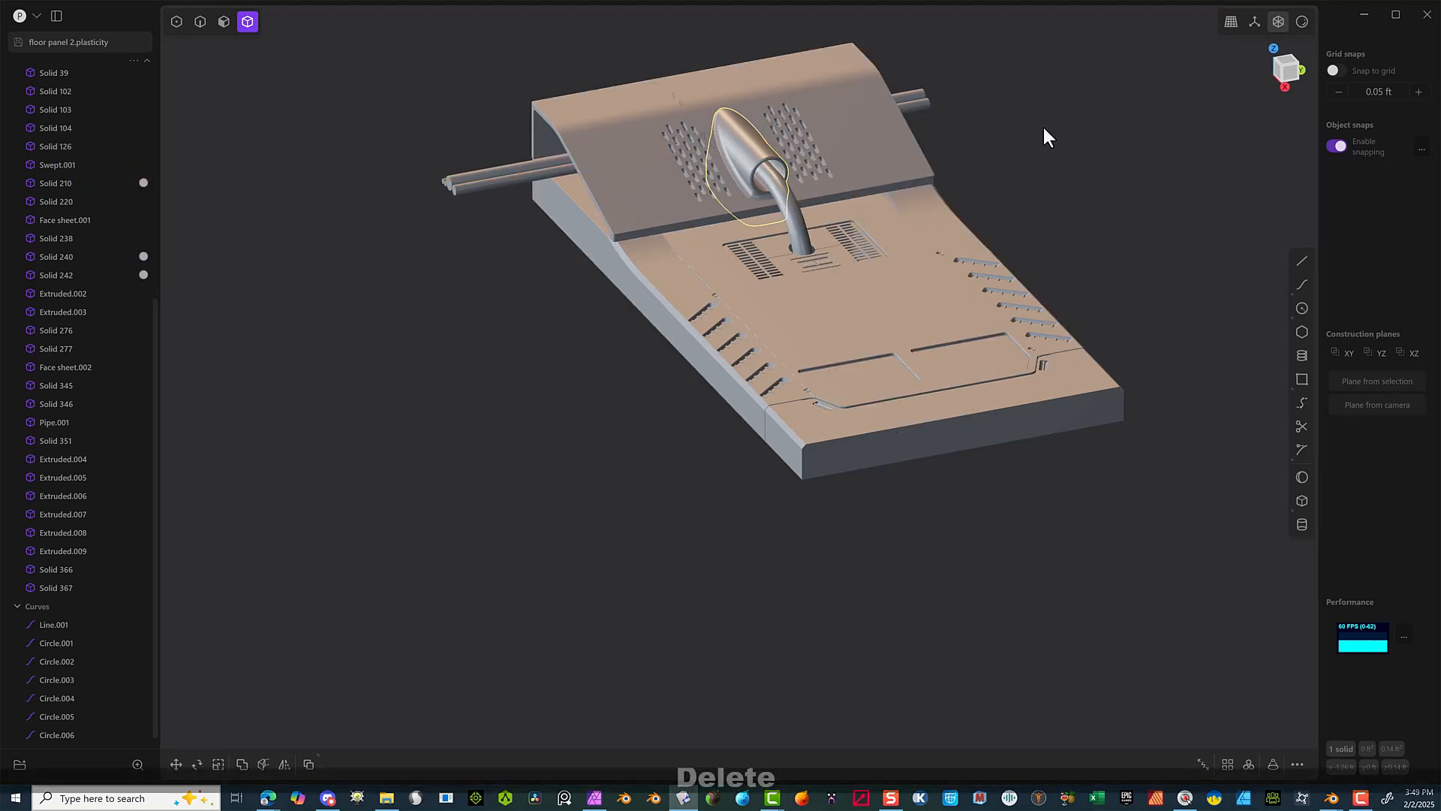
{"action": "left_click", "coordinate": [790, 213]}
{"action": "key", "text": "Delete"}
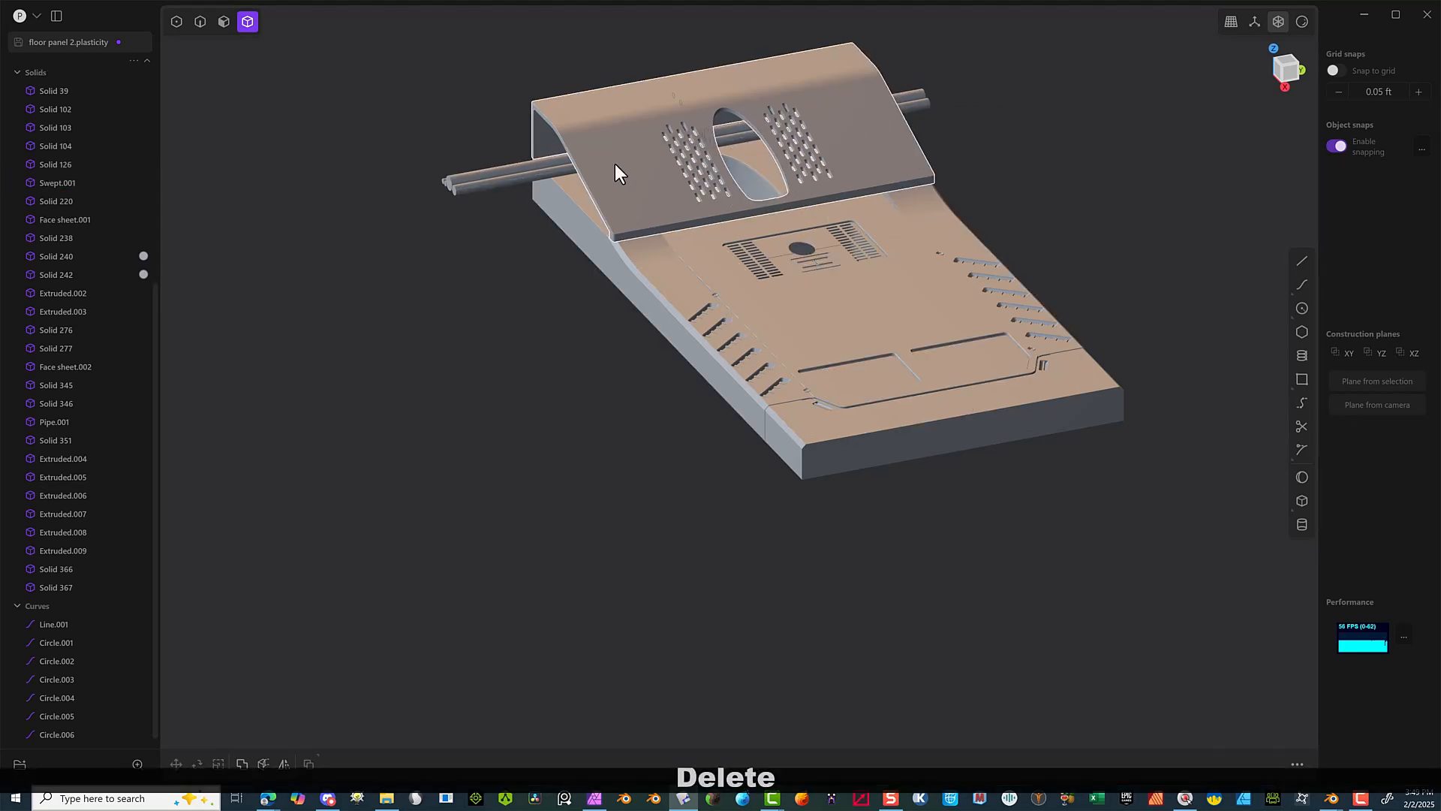
- Delete the chain of blend faces around the oval opening in the sloped cover
{"action": "scroll", "coordinate": [661, 75], "scroll_direction": "up", "scroll_amount": 7}
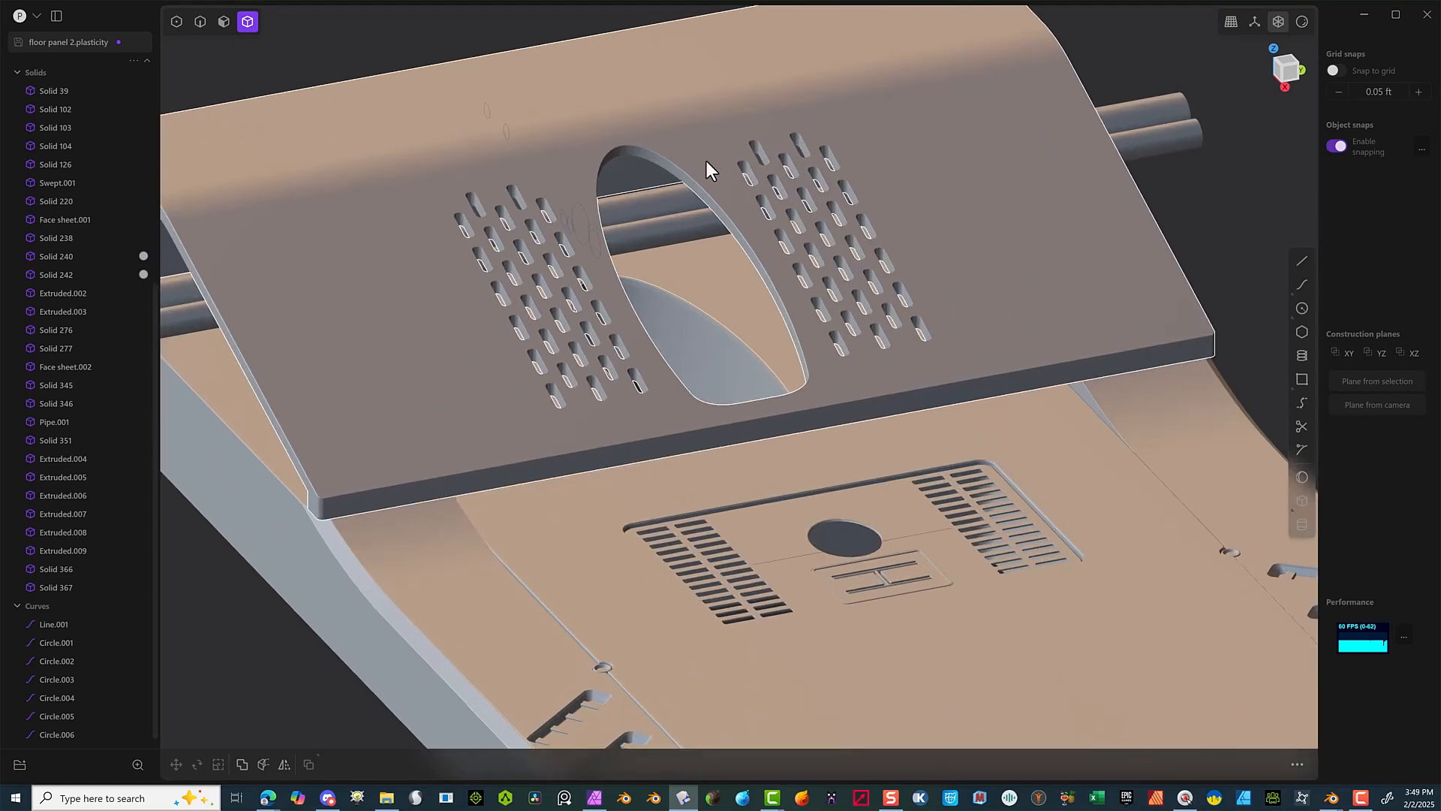
{"action": "scroll", "coordinate": [680, 191], "scroll_direction": "up", "scroll_amount": 3}
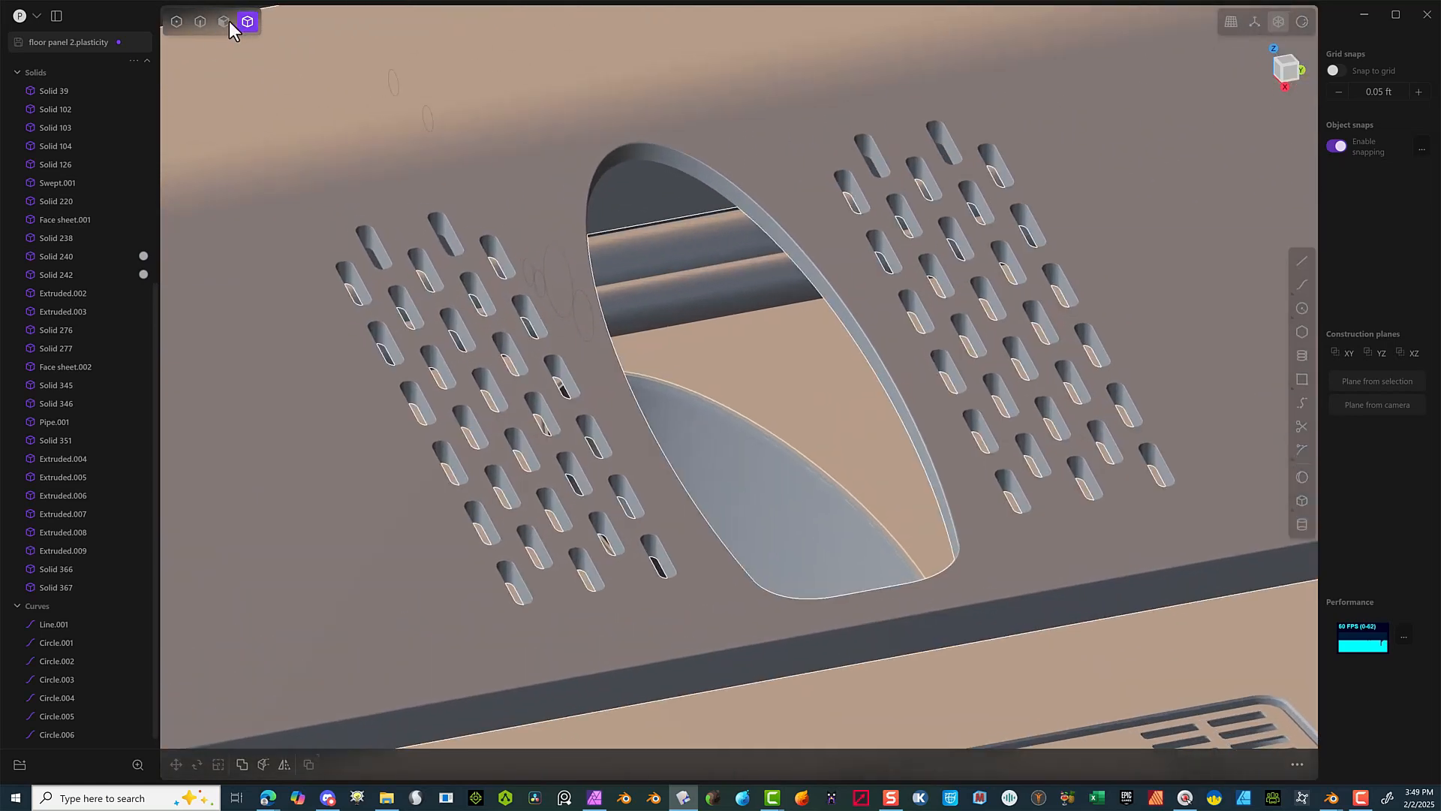
{"action": "left_click", "coordinate": [219, 23]}
{"action": "middle_click_drag", "start_coordinate": [248, 38], "coordinate": [511, 68]}
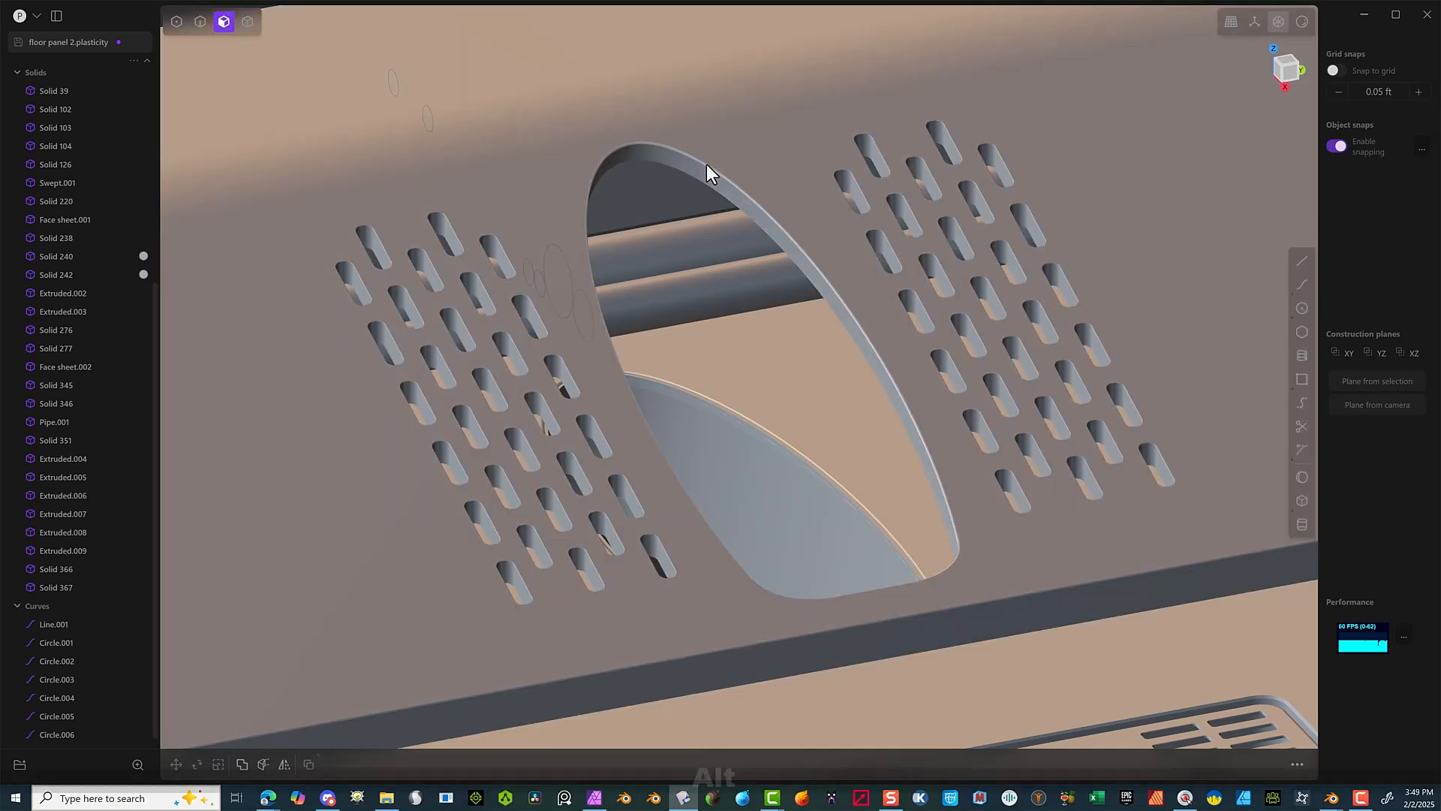
{"action": "left_click", "coordinate": [706, 166], "text": "alt"}
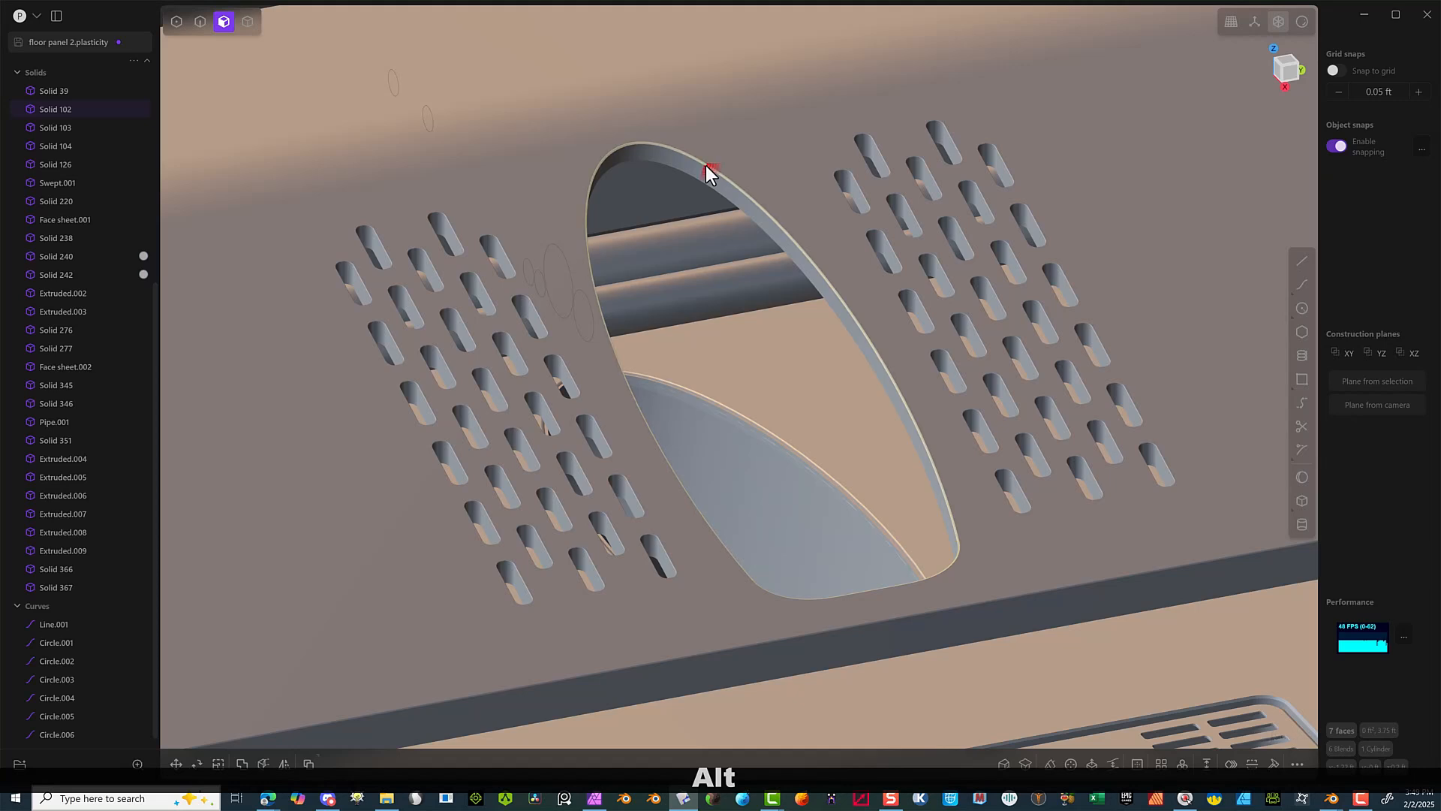
{"action": "key", "text": "Delete"}
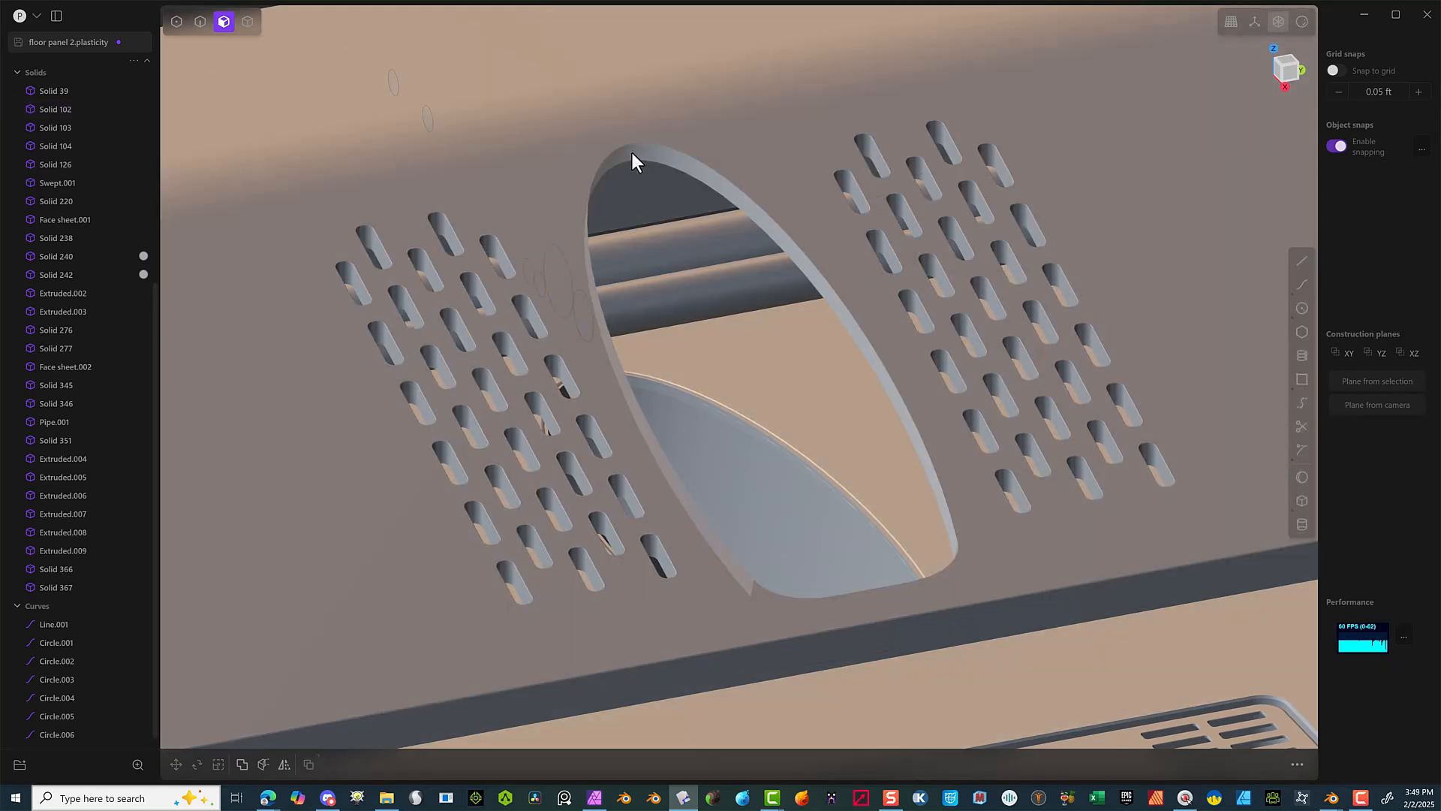
- Delete the oval opening's remaining inner wall face to close the hole in the sloped cover
{"action": "left_click", "coordinate": [632, 151]}
{"action": "key", "text": "o"}
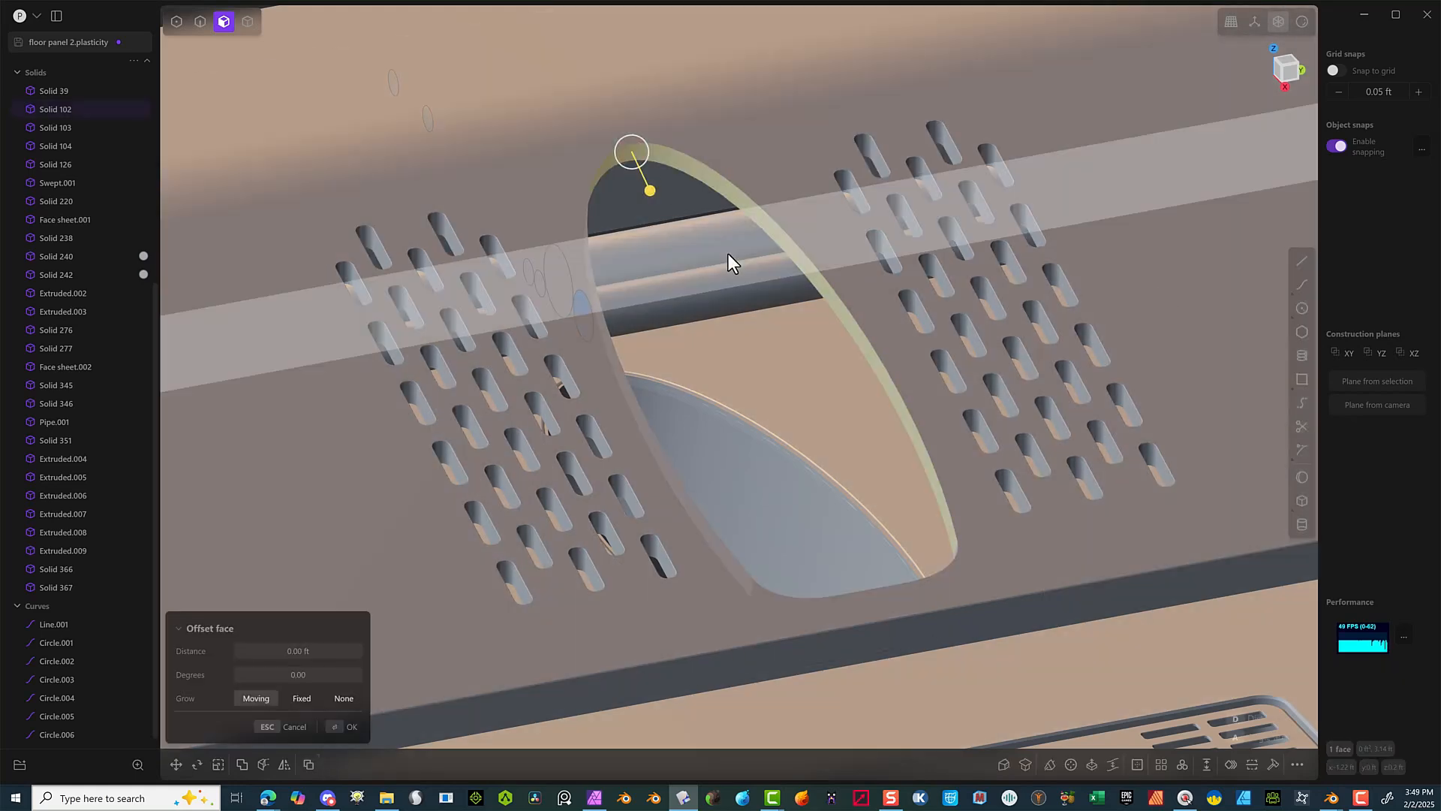
{"action": "key", "text": "Delete"}
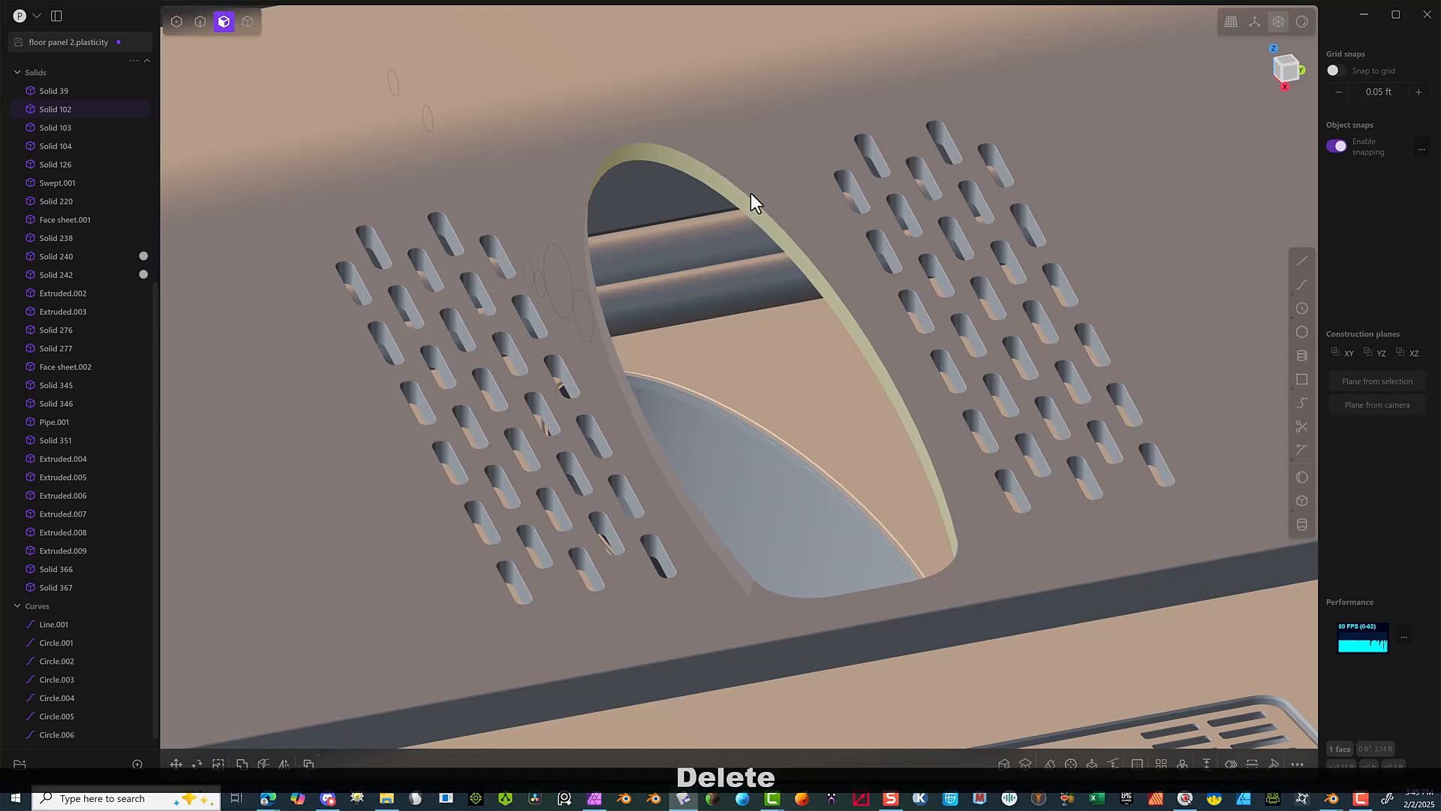
{"action": "middle_click_drag", "start_coordinate": [750, 196], "coordinate": [794, 476]}
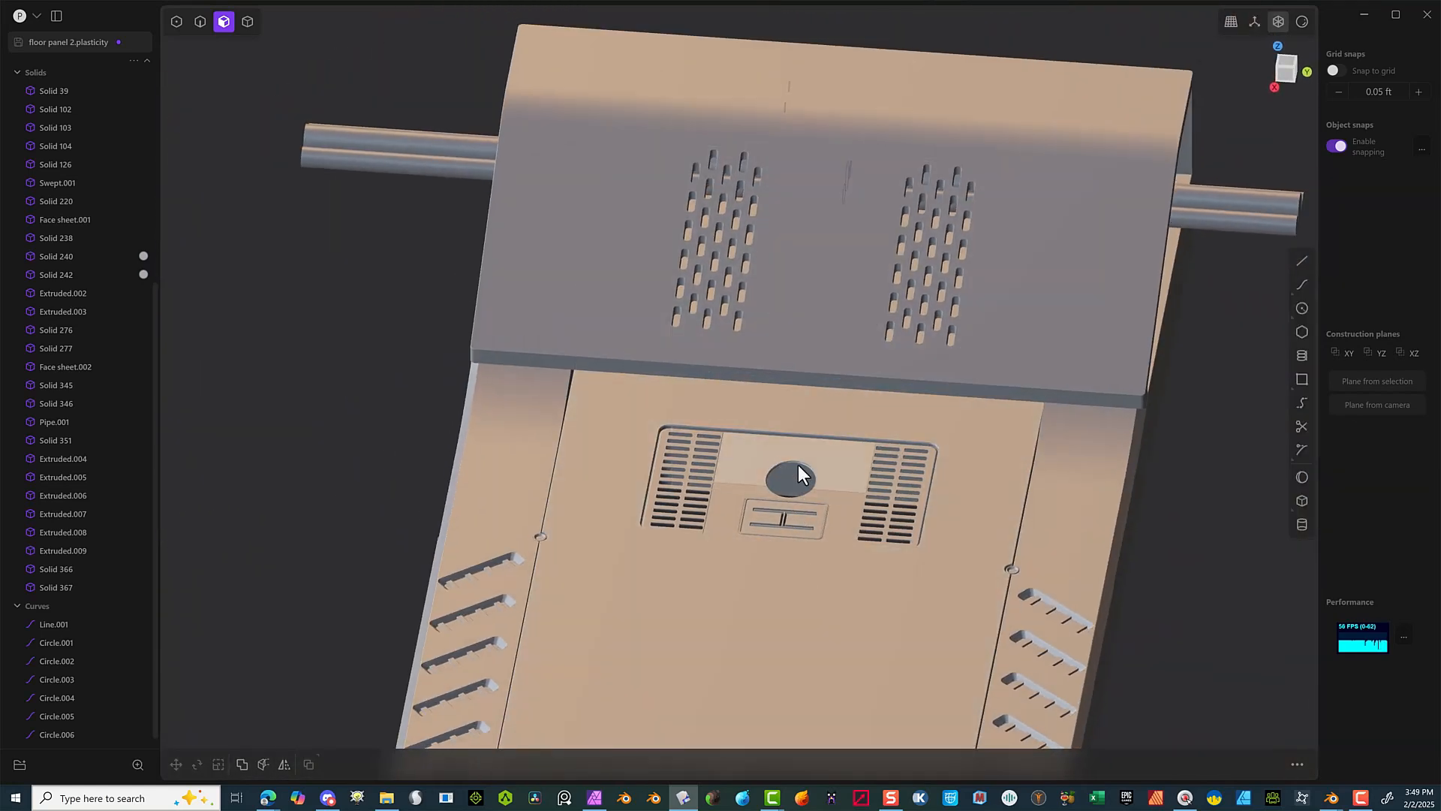
{"action": "middle_click_drag", "start_coordinate": [862, 509], "coordinate": [868, 534]}
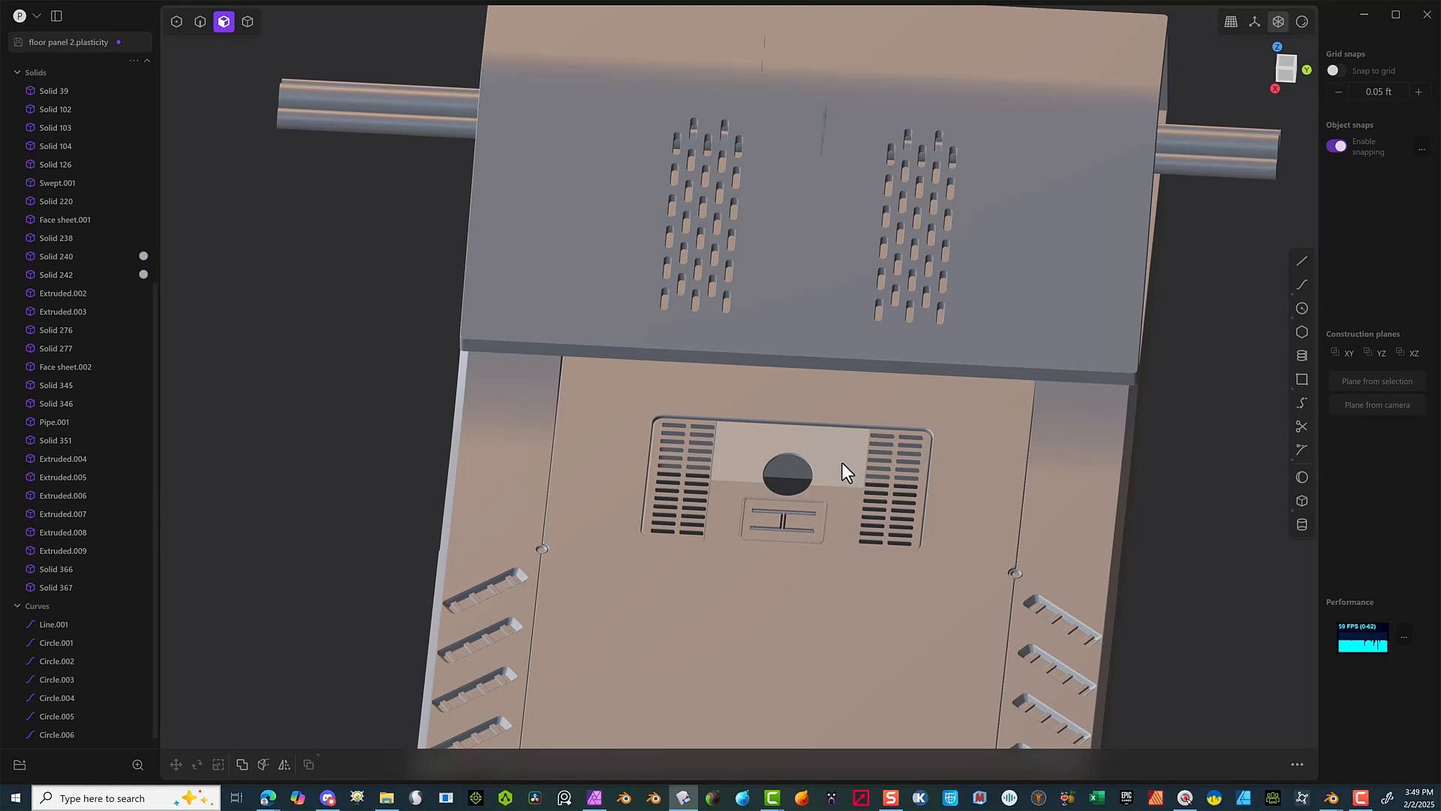
- Delete the round-holed plate, the small slotted panel and both side grilles from the rectangular recess
{"action": "left_click", "coordinate": [247, 22]}
{"action": "left_click", "coordinate": [831, 510]}
{"action": "key", "text": "Delete"}
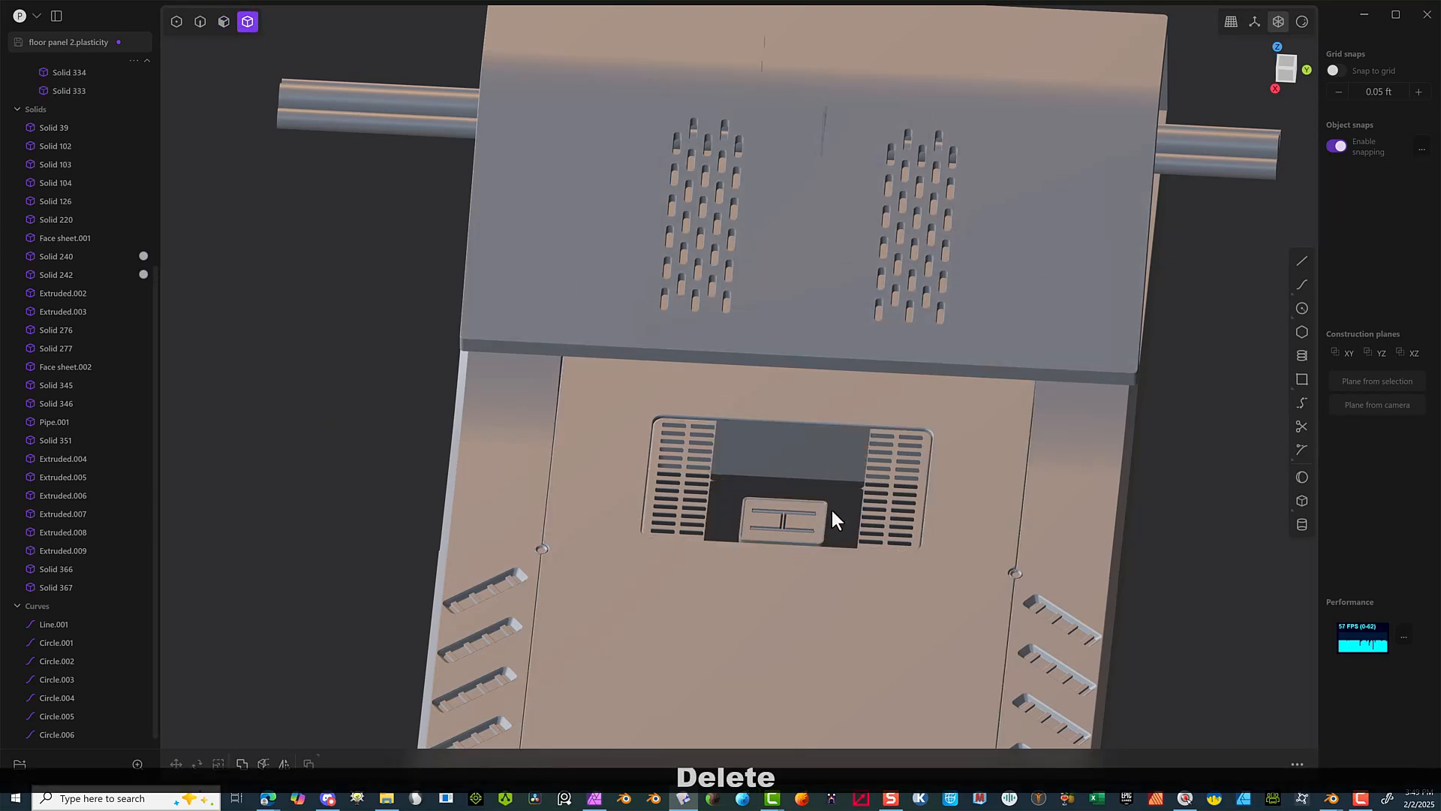
{"action": "left_click", "coordinate": [804, 502]}
{"action": "key", "text": "Delete"}
{"action": "left_click", "coordinate": [701, 489]}
{"action": "left_click", "coordinate": [894, 488], "text": "shift"}
{"action": "key", "text": "Delete"}
- Delete the rounded corner faces and their rim blends at the corners of the rectangular recess
{"action": "scroll", "coordinate": [668, 417], "scroll_direction": "up", "scroll_amount": 6}
{"action": "key", "text": "3"}
{"action": "left_click", "coordinate": [664, 510]}
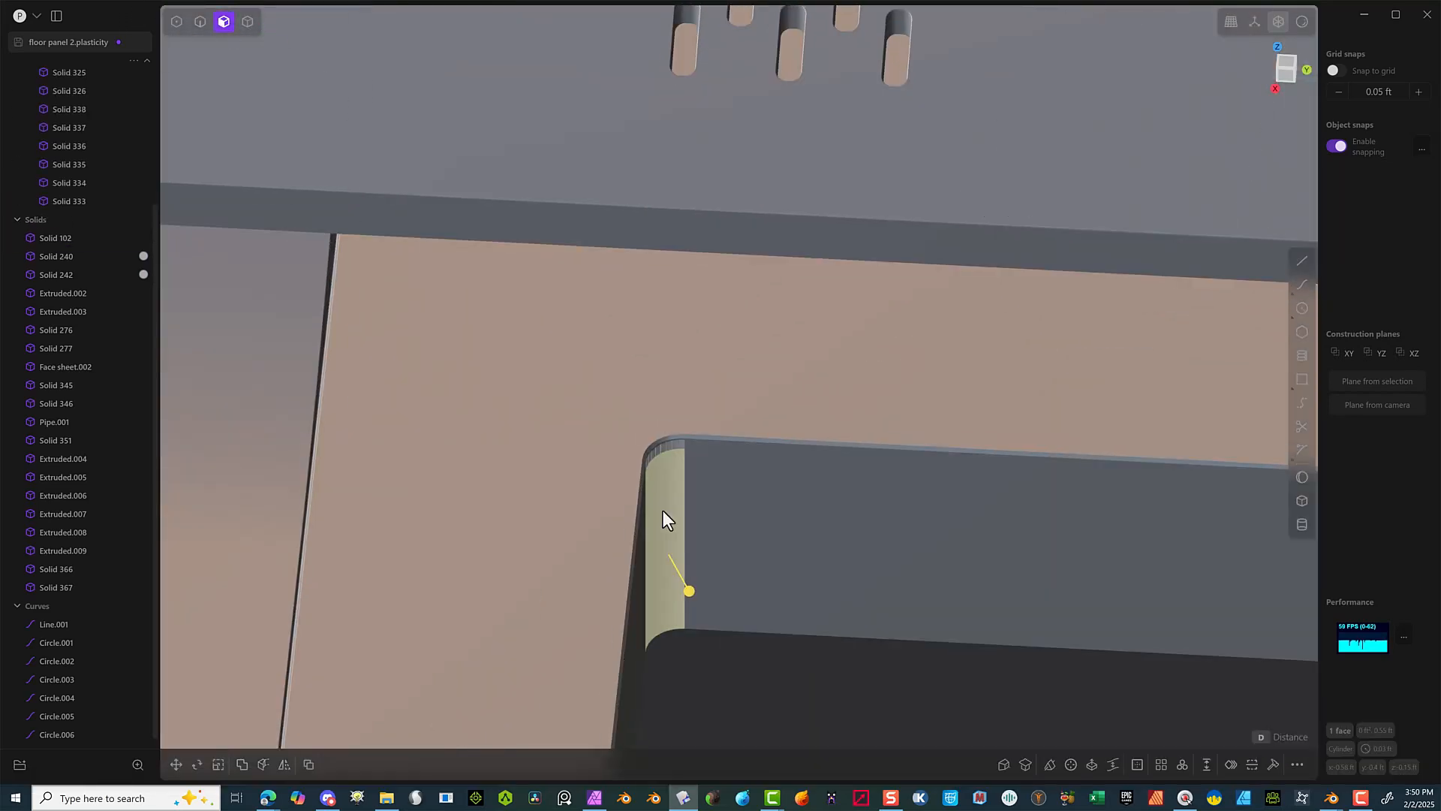
{"action": "left_click_drag", "start_coordinate": [689, 591], "coordinate": [706, 466], "text": "alt"}
{"action": "left_click", "coordinate": [674, 447]}
{"action": "left_click", "coordinate": [668, 496], "text": "shift"}
{"action": "middle_click_drag", "start_coordinate": [835, 511], "coordinate": [926, 457]}
{"action": "scroll", "coordinate": [1245, 207], "scroll_direction": "down", "scroll_amount": 1}
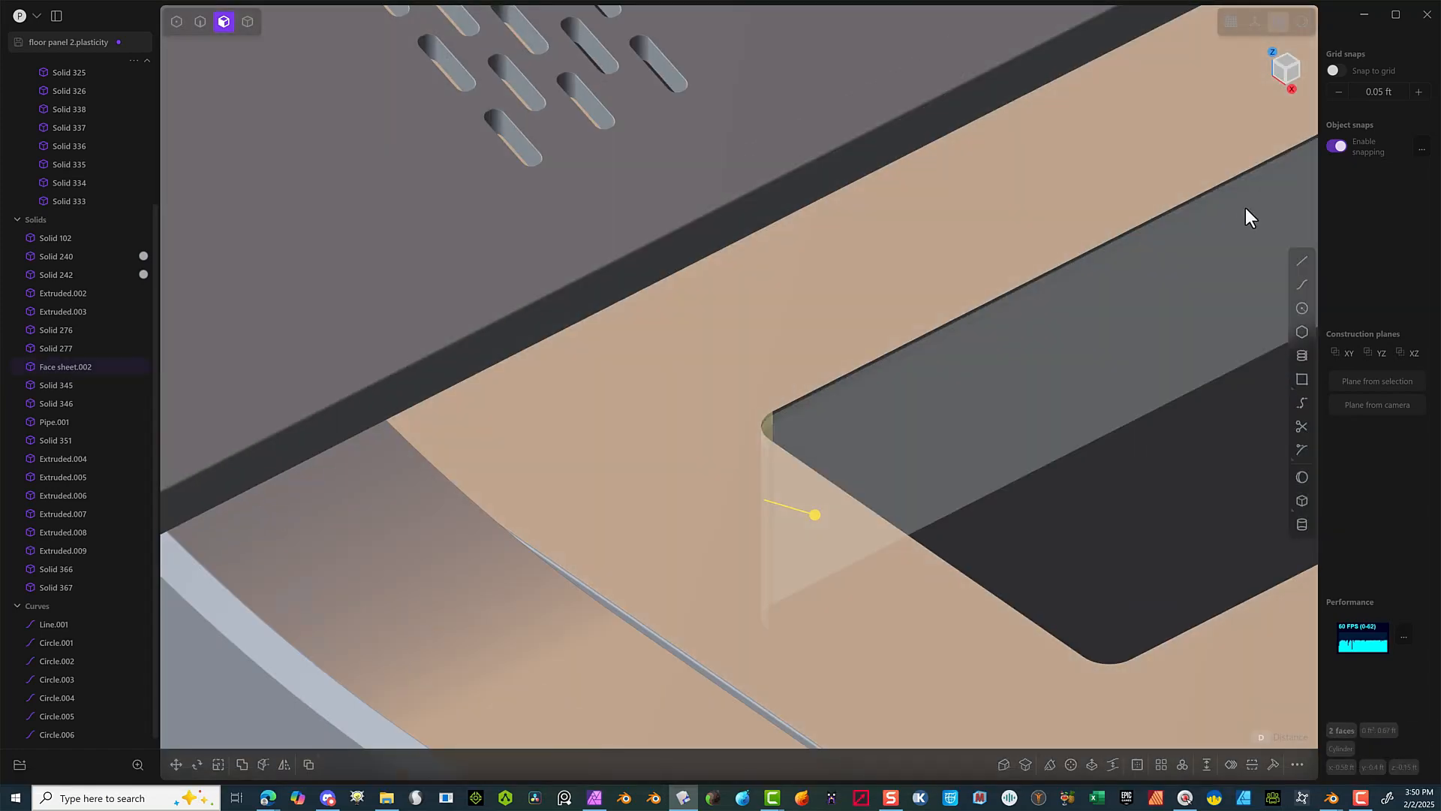
{"action": "middle_click_drag", "start_coordinate": [1246, 207], "coordinate": [953, 271], "text": "shift"}
{"action": "left_click", "coordinate": [961, 371], "text": "shift"}
{"action": "left_click", "coordinate": [963, 203], "text": "shift"}
{"action": "middle_click_drag", "start_coordinate": [848, 481], "coordinate": [833, 541]}
{"action": "left_click", "coordinate": [338, 248], "text": "shift"}
{"action": "left_click", "coordinate": [334, 195], "text": "shift"}
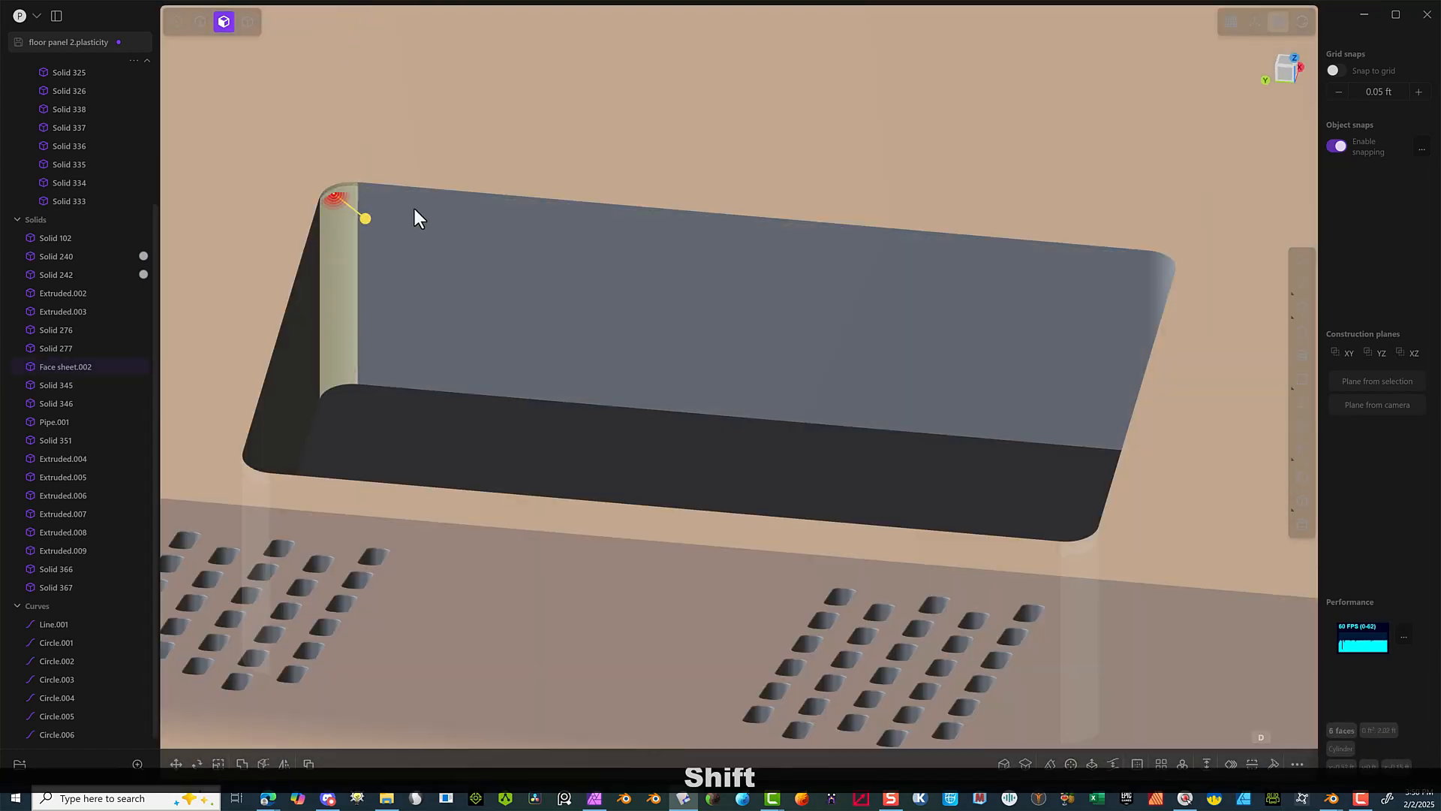
{"action": "middle_click_drag", "start_coordinate": [901, 210], "coordinate": [1066, 151]}
{"action": "middle_click_drag", "start_coordinate": [1066, 151], "coordinate": [868, 57], "text": "shift"}
{"action": "left_click", "coordinate": [863, 219], "text": "shift"}
{"action": "left_click", "coordinate": [857, 88], "text": "shift"}
{"action": "key", "text": "ctrl+z"}
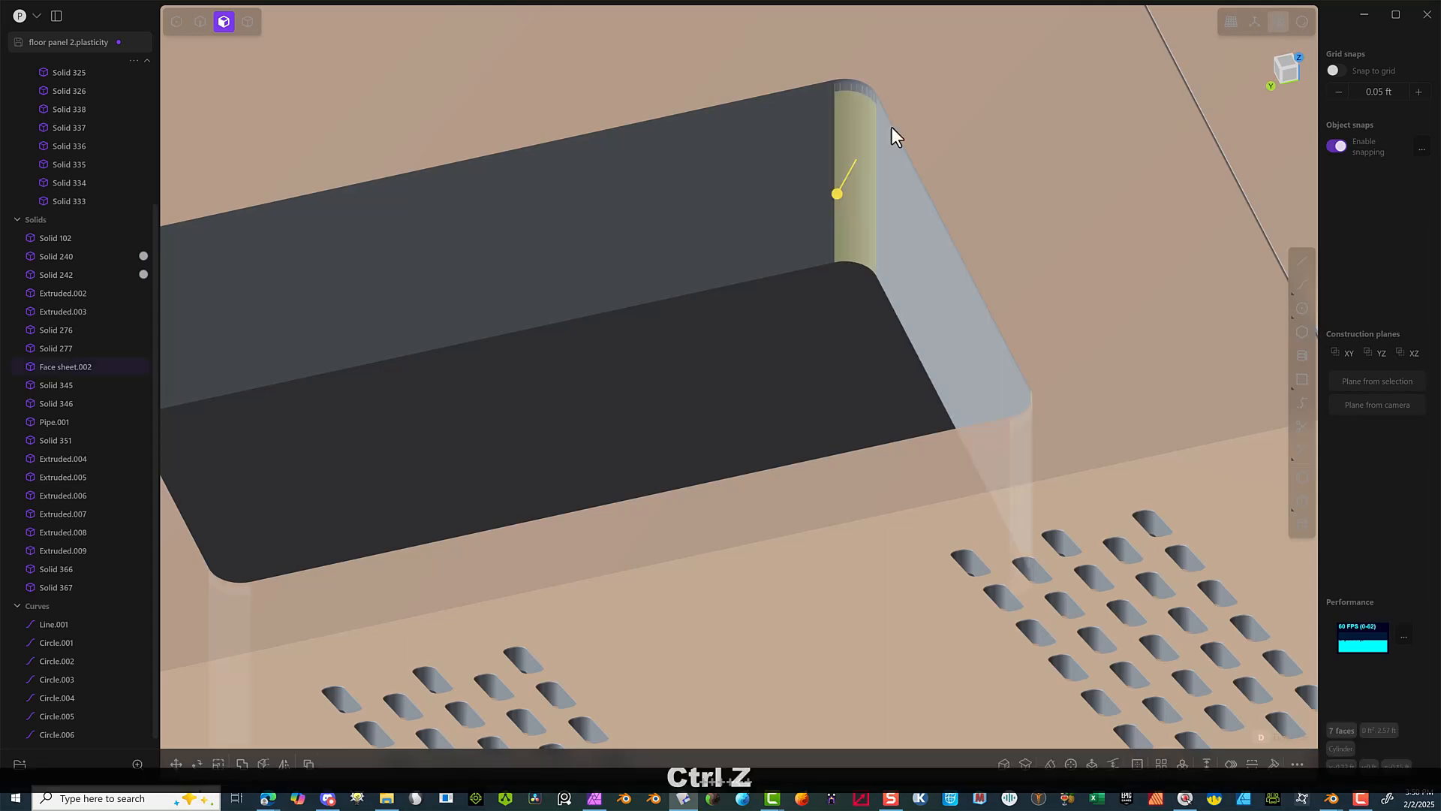
{"action": "key", "text": "Delete"}
- Delete the rectangular recess's remaining wall and rim faces to close the opening in the floor surface
{"action": "middle_click_drag", "start_coordinate": [852, 106], "coordinate": [631, 340]}
{"action": "left_click", "coordinate": [428, 247]}
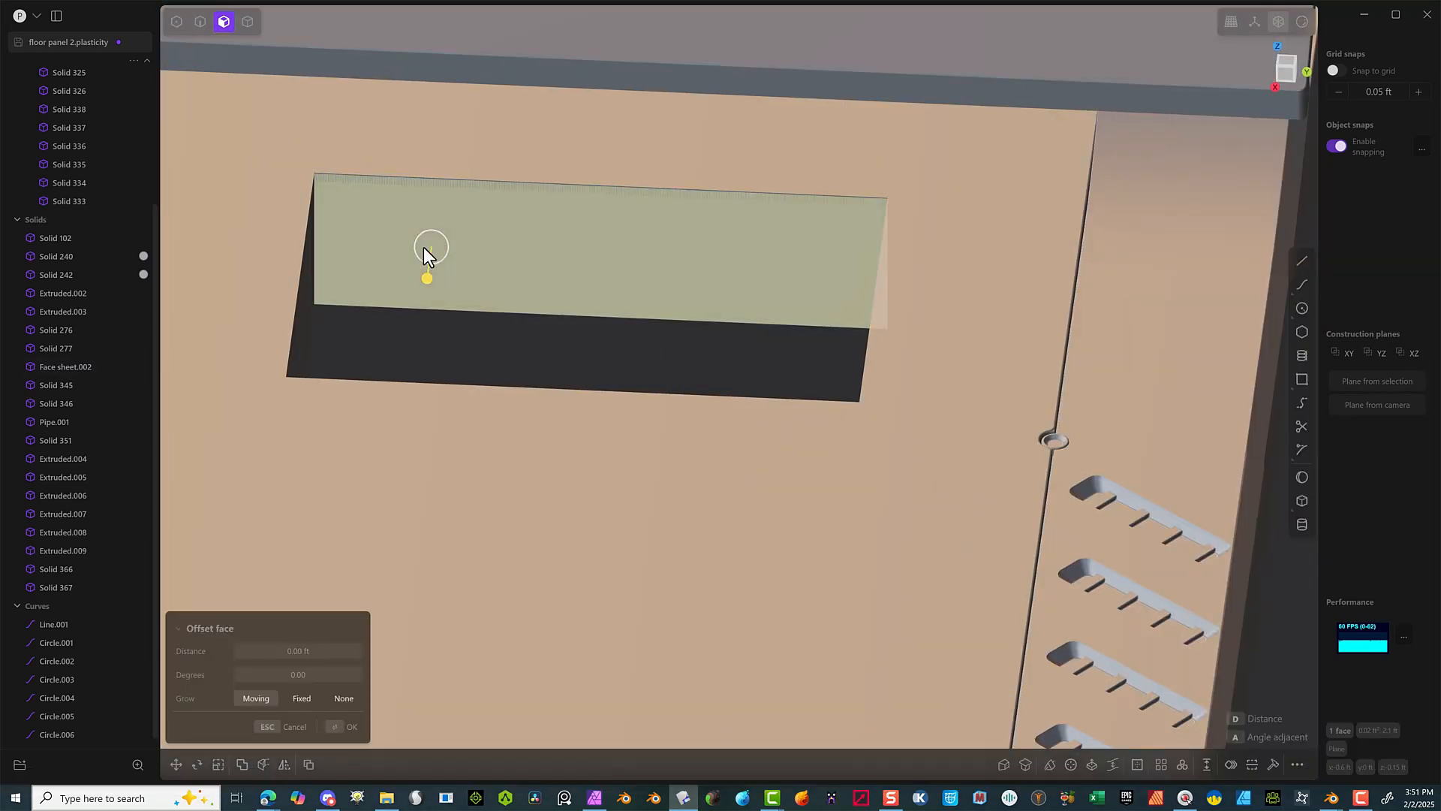
{"action": "left_click", "coordinate": [301, 293], "text": "shift"}
{"action": "middle_click_drag", "start_coordinate": [424, 248], "coordinate": [173, 113]}
{"action": "key", "text": "Delete"}
{"action": "scroll", "coordinate": [423, 107], "scroll_direction": "up", "scroll_amount": 4}
{"action": "left_click", "coordinate": [331, 118]}
{"action": "key", "text": "Delete"}
{"action": "left_click", "coordinate": [318, 90], "text": "shift"}
{"action": "left_click", "coordinate": [590, 155], "text": "shift"}
{"action": "middle_click_drag", "start_coordinate": [590, 155], "coordinate": [496, 150]}
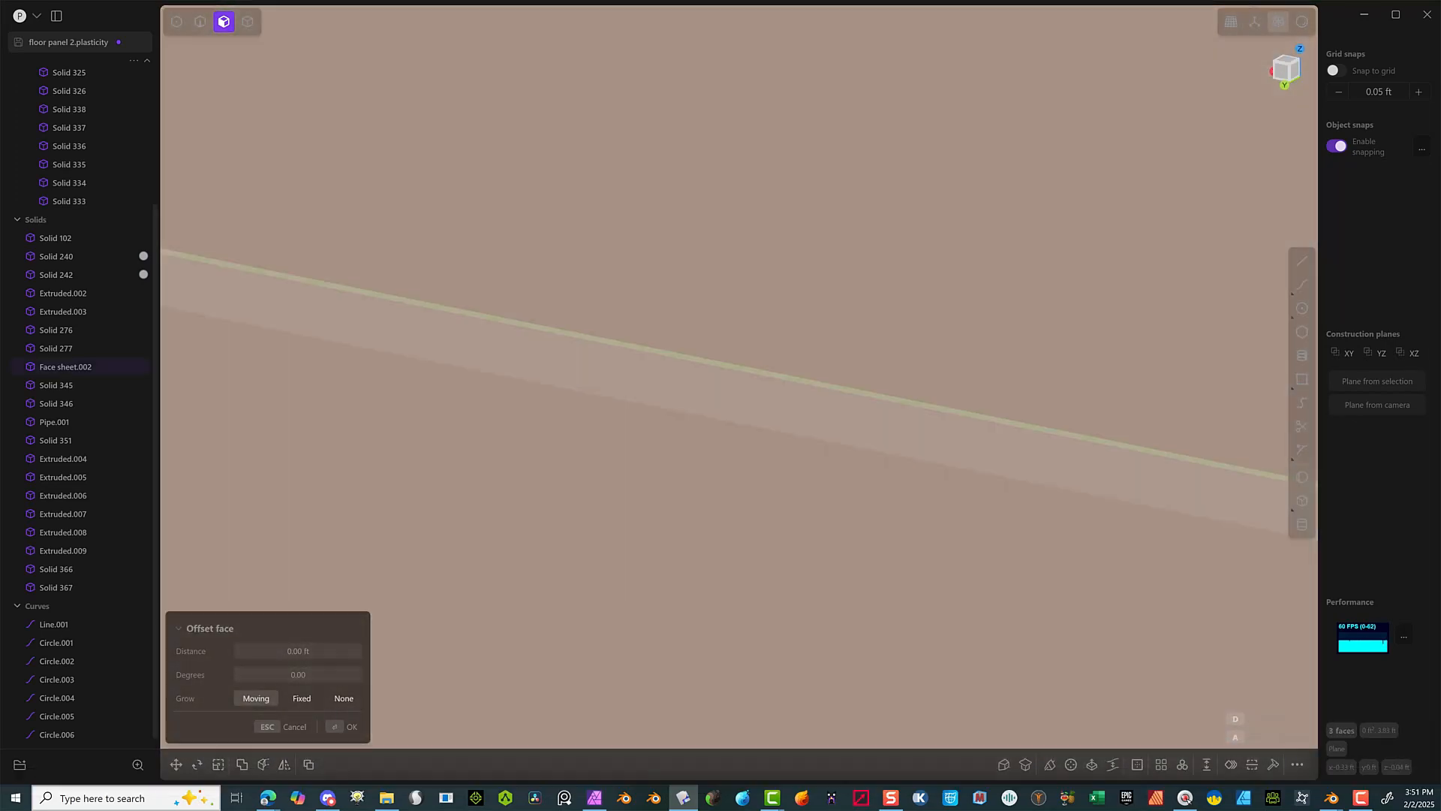
{"action": "key", "text": "Delete"}
- Switch the viewport out of render mode to show the model's edges and the grid
{"action": "scroll", "coordinate": [702, 365], "scroll_direction": "down", "scroll_amount": 6}
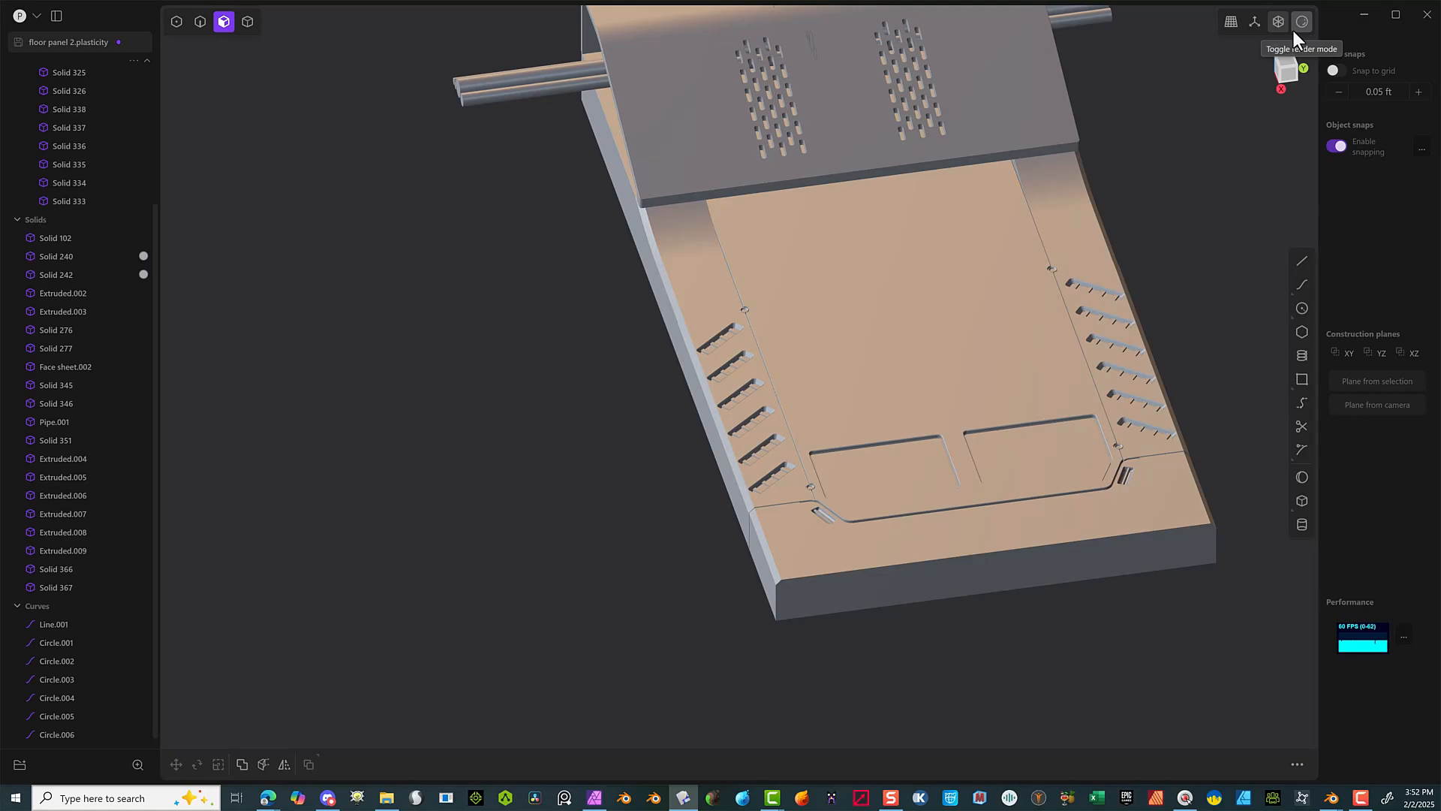
{"action": "left_click", "coordinate": [1296, 27]}
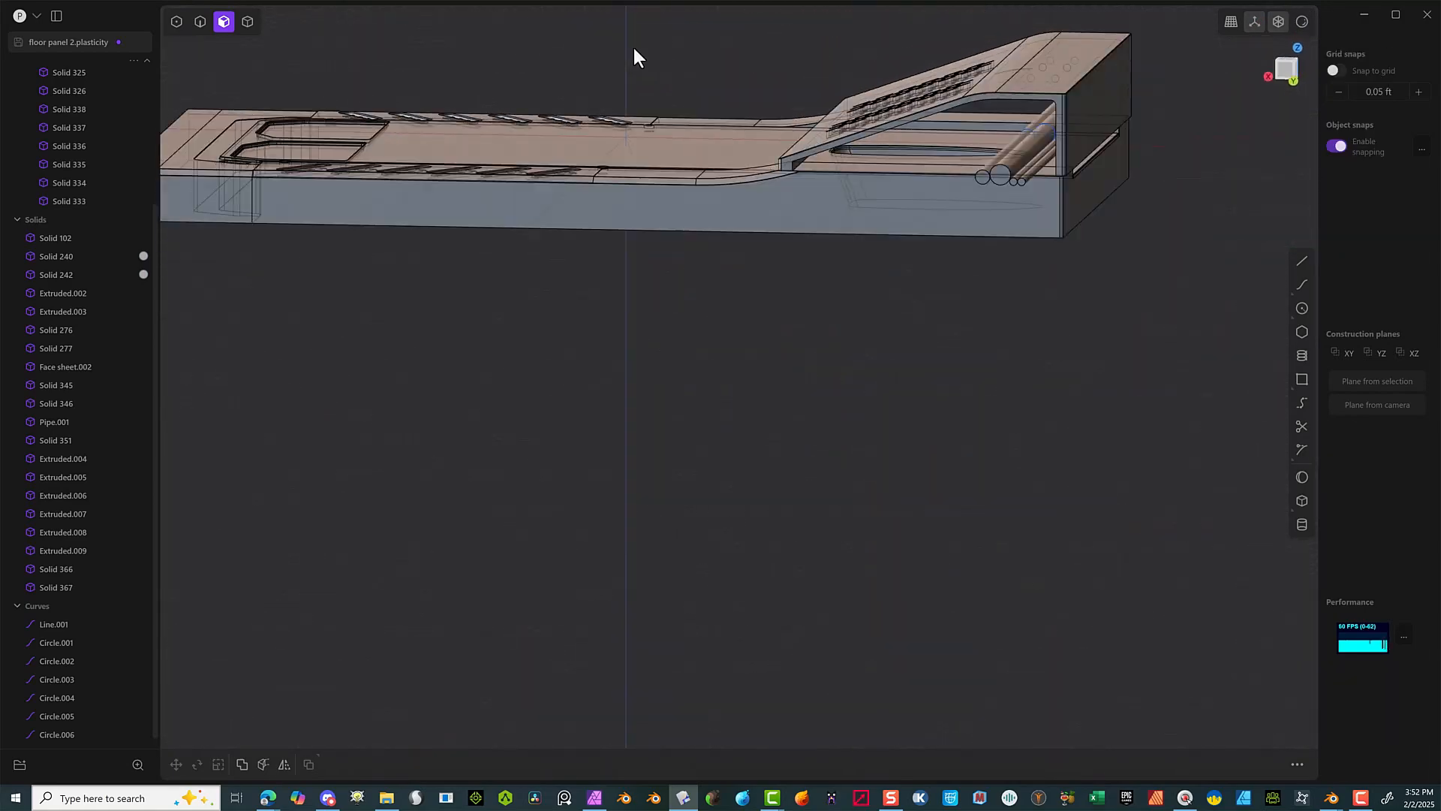
{"action": "middle_click_drag", "start_coordinate": [634, 55], "coordinate": [840, 418]}
{"action": "scroll", "coordinate": [611, 506], "scroll_direction": "up", "scroll_amount": 5}
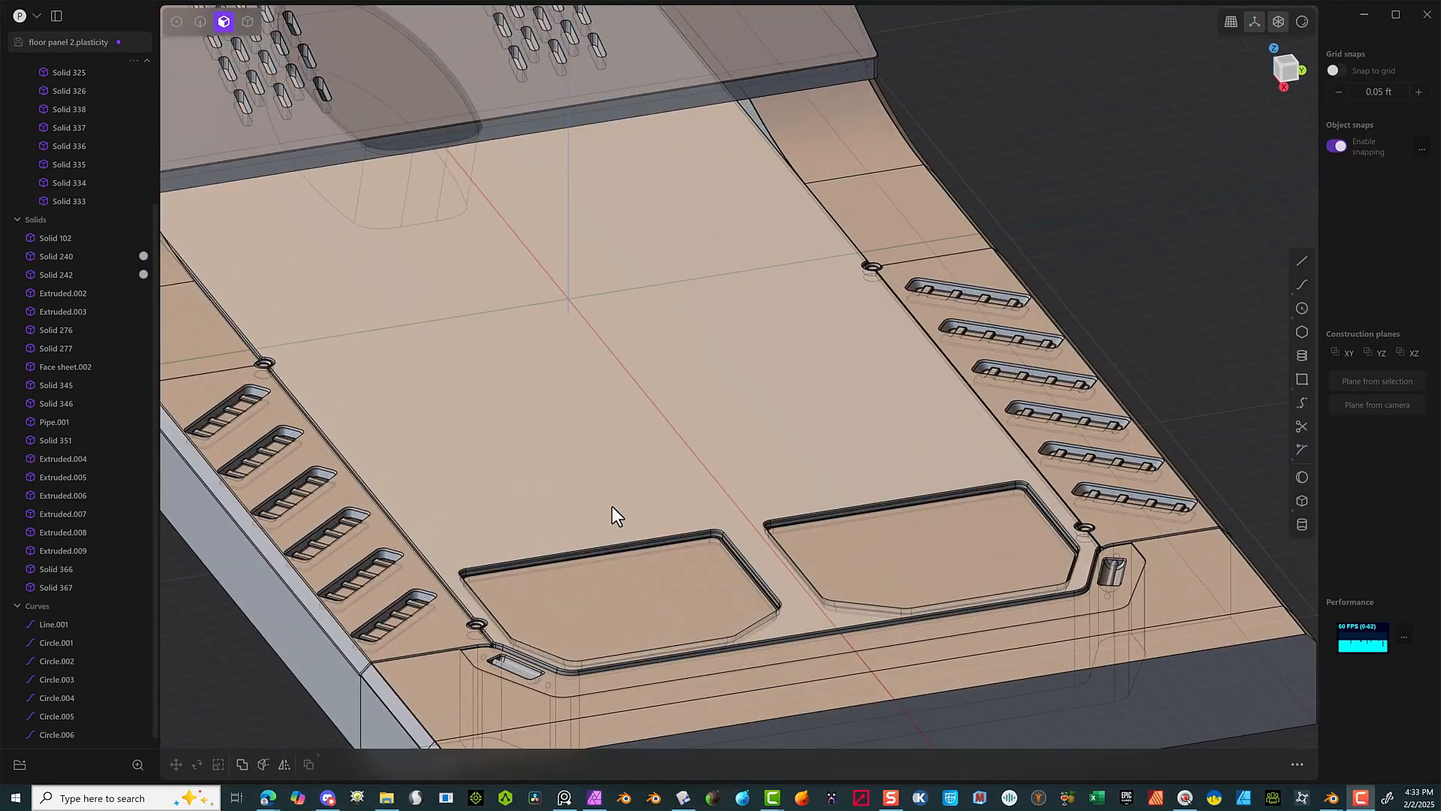
- Duplicate the edge loop outlining the floor's central panel and raise the copy above the panel
{"action": "scroll", "coordinate": [419, 347], "scroll_direction": "down", "scroll_amount": 2}
{"action": "middle_click_drag", "start_coordinate": [423, 339], "coordinate": [361, 315]}
{"action": "left_click", "coordinate": [200, 21]}
{"action": "scroll", "coordinate": [292, 312], "scroll_direction": "up", "scroll_amount": 2}
{"action": "left_click", "coordinate": [283, 315], "text": "alt"}
{"action": "scroll", "coordinate": [660, 436], "scroll_direction": "up", "scroll_amount": 3}
{"action": "middle_click_drag", "start_coordinate": [818, 518], "coordinate": [722, 213]}
{"action": "scroll", "coordinate": [722, 214], "scroll_direction": "down", "scroll_amount": 5}
{"action": "key", "text": "shift+d"}
{"action": "middle_click_drag", "start_coordinate": [837, 162], "coordinate": [550, 301]}
{"action": "scroll", "coordinate": [569, 113], "scroll_direction": "down", "scroll_amount": 3}
{"action": "left_click", "coordinate": [224, 21]}
{"action": "left_click_drag", "start_coordinate": [549, 304], "coordinate": [571, 154]}
{"action": "key", "text": "Return"}
- Extrude the raised panel outline into a solid plate
{"action": "key", "text": "e"}
{"action": "middle_click_drag", "start_coordinate": [788, 210], "coordinate": [698, 255]}
{"action": "scroll", "coordinate": [687, 256], "scroll_direction": "up", "scroll_amount": 3}
{"action": "key", "text": "4"}
{"action": "key", "text": "Return"}
- Delete the old face sheet and inset panel solids from the floor, along with the leftover outline curve
{"action": "left_click", "coordinate": [705, 331]}
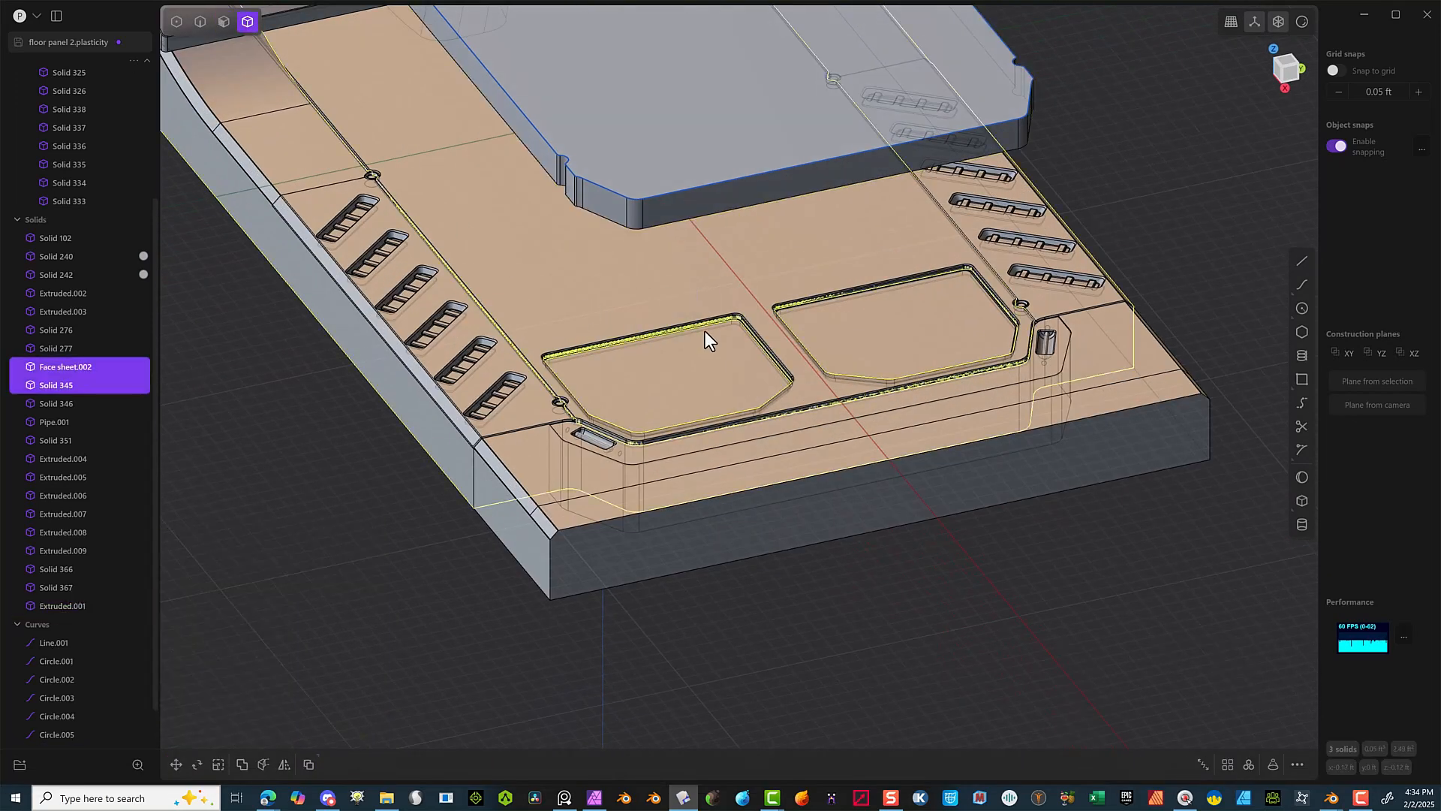
{"action": "key", "text": "ctrl+z"}
{"action": "key", "text": "Delete"}
{"action": "scroll", "coordinate": [587, 163], "scroll_direction": "up", "scroll_amount": 2}
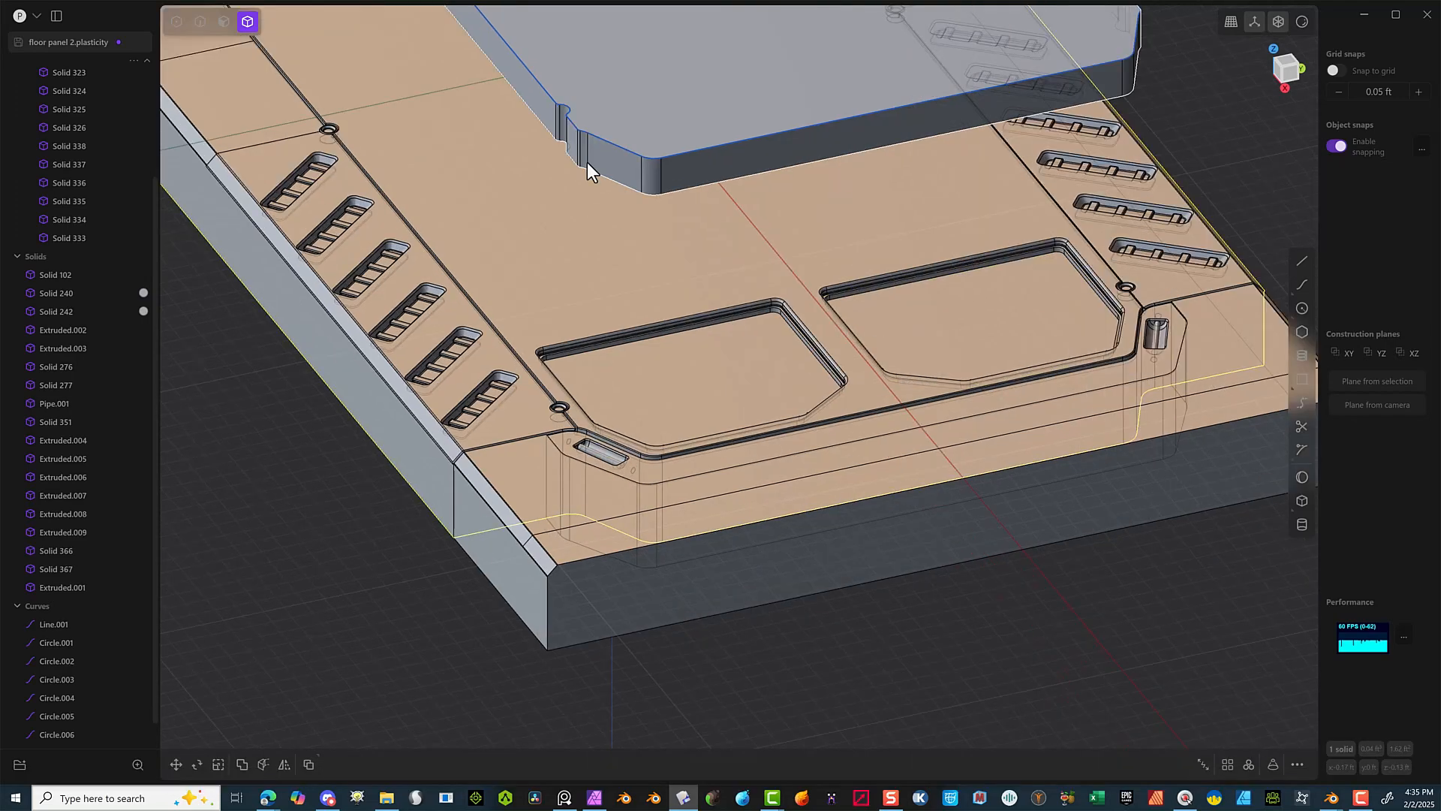
{"action": "scroll", "coordinate": [587, 162], "scroll_direction": "down", "scroll_amount": 2}
{"action": "middle_click_drag", "start_coordinate": [461, 155], "coordinate": [353, 247]}
{"action": "key", "text": "c"}
{"action": "left_click", "coordinate": [532, 228]}
{"action": "key", "text": "Return"}
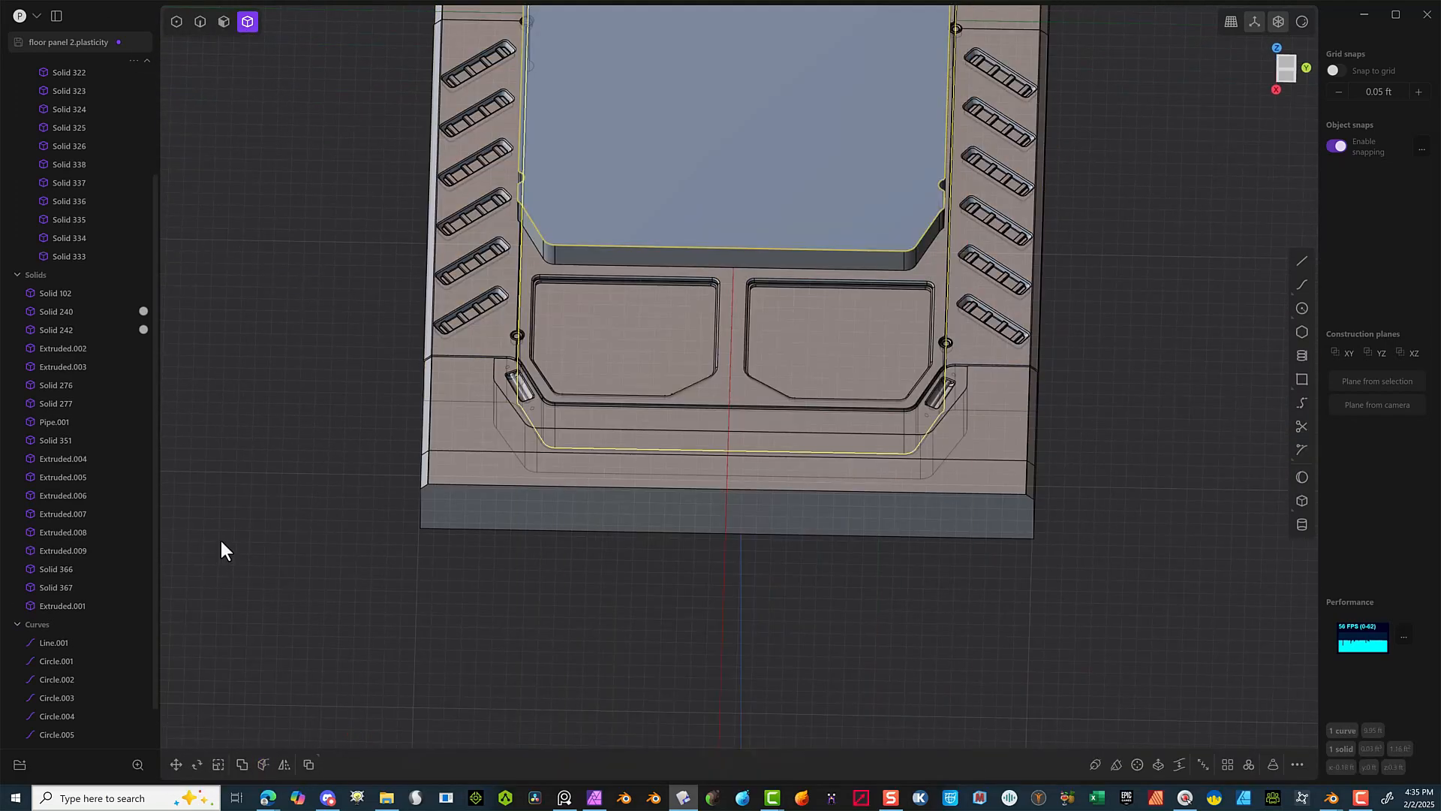
{"action": "middle_click_drag", "start_coordinate": [220, 540], "coordinate": [292, 443]}
{"action": "key", "text": "Delete"}
- Move the new extruded plate down about 0.78 ft along Z so it sits in the floor's central opening
{"action": "left_click", "coordinate": [583, 123]}
{"action": "middle_click_drag", "start_coordinate": [526, 124], "coordinate": [571, 45]}
{"action": "key", "text": "g"}
{"action": "left_click_drag", "start_coordinate": [534, 71], "coordinate": [531, 349]}
{"action": "scroll", "coordinate": [532, 349], "scroll_direction": "up", "scroll_amount": 4}
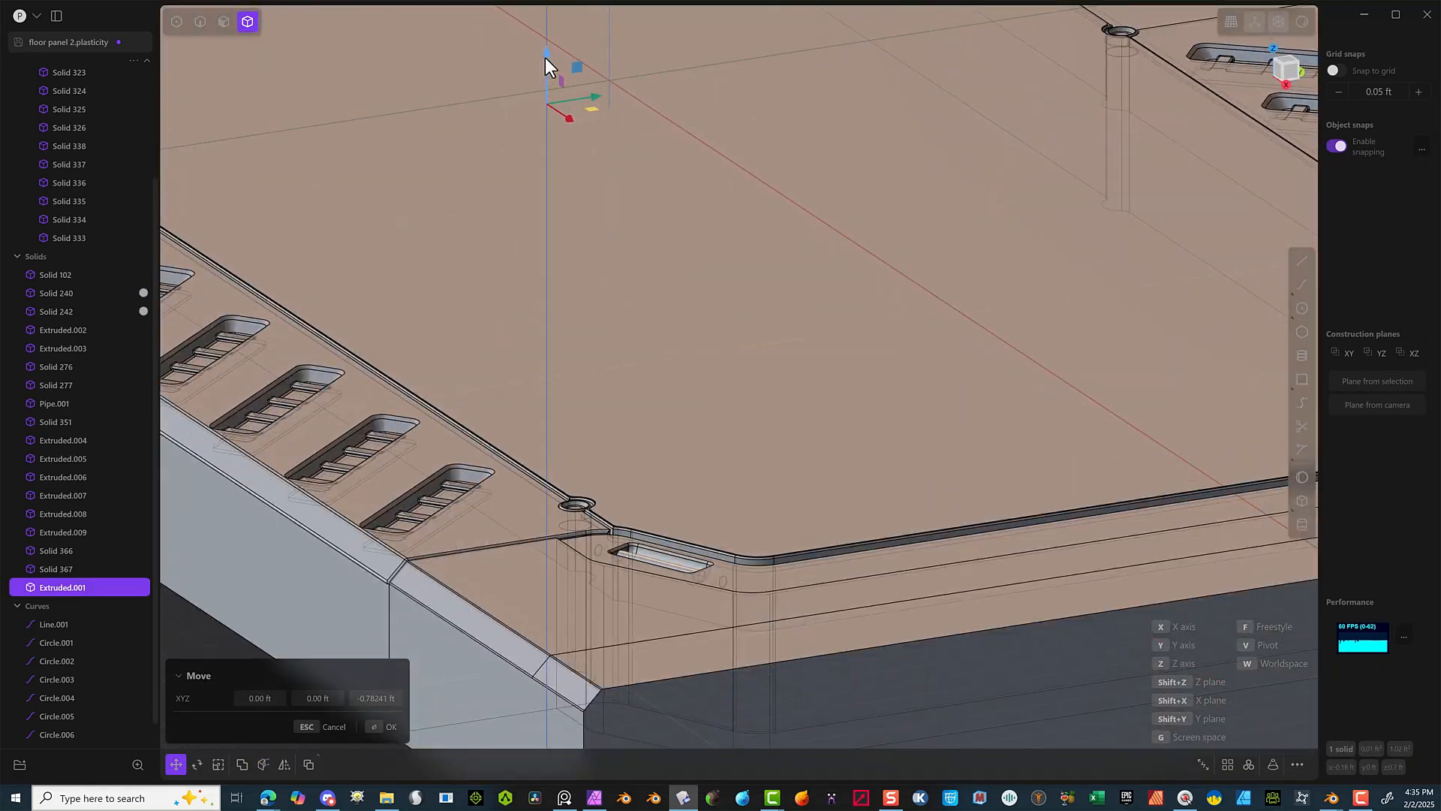
{"action": "left_click_drag", "start_coordinate": [545, 57], "coordinate": [545, 51]}
{"action": "mouse_move", "coordinate": [660, 360]}
{"action": "middle_mouse_down"}
{"action": "mouse_move", "coordinate": [551, 503]}
{"action": "mouse_move", "coordinate": [656, 359]}
{"action": "middle_mouse_up"}
{"action": "scroll", "coordinate": [656, 359], "scroll_direction": "up", "scroll_amount": 4}
{"action": "scroll", "coordinate": [656, 359], "scroll_direction": "down", "scroll_amount": 2}
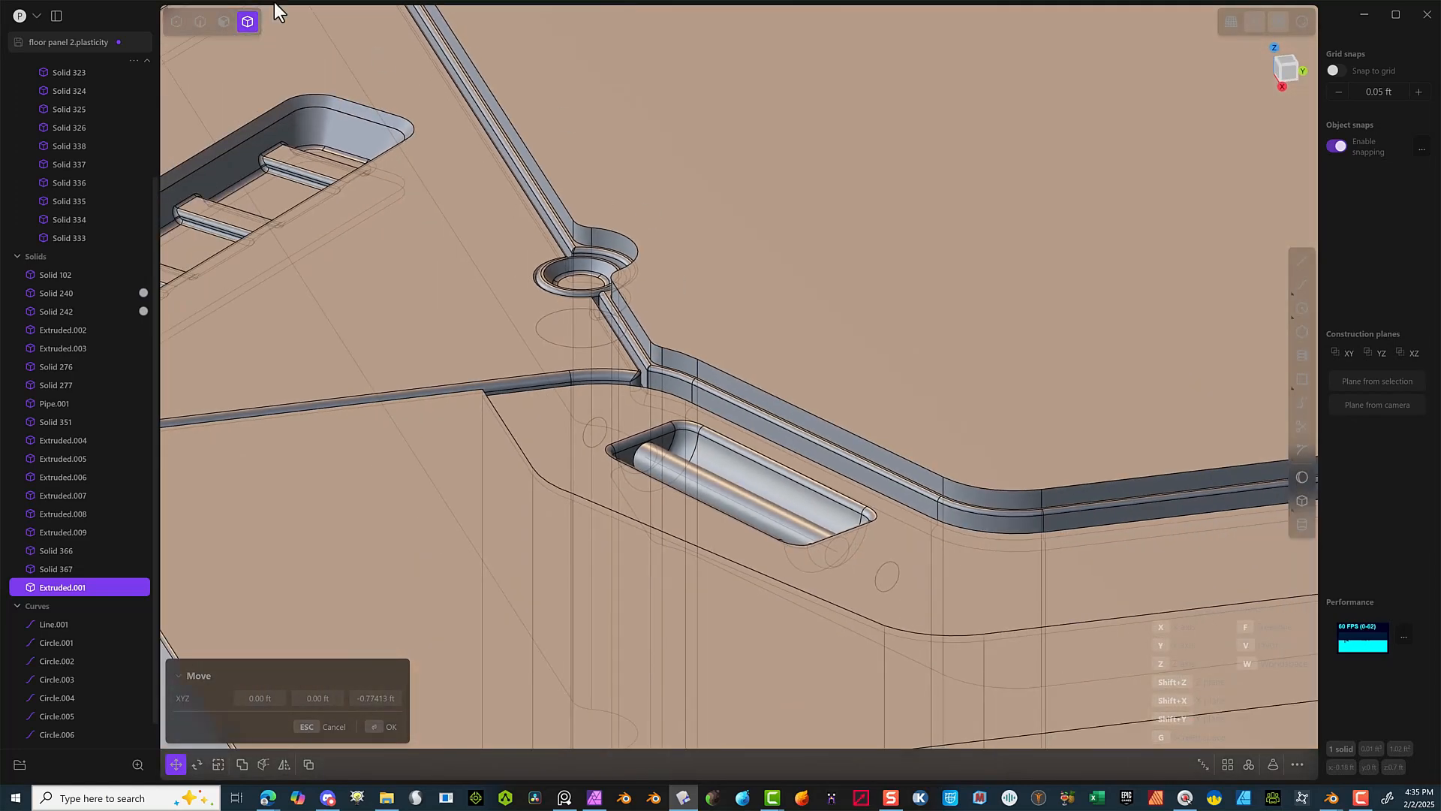
{"action": "scroll", "coordinate": [675, 450], "scroll_direction": "down", "scroll_amount": 4}
{"action": "middle_click_drag", "start_coordinate": [676, 450], "coordinate": [647, 661], "text": "shift"}
{"action": "left_click_drag", "start_coordinate": [795, 95], "coordinate": [792, 100]}
{"action": "scroll", "coordinate": [654, 599], "scroll_direction": "up", "scroll_amount": 3}
{"action": "middle_click_drag", "start_coordinate": [655, 598], "coordinate": [714, 7], "text": "shift"}
{"action": "scroll", "coordinate": [705, 408], "scroll_direction": "down", "scroll_amount": 3}
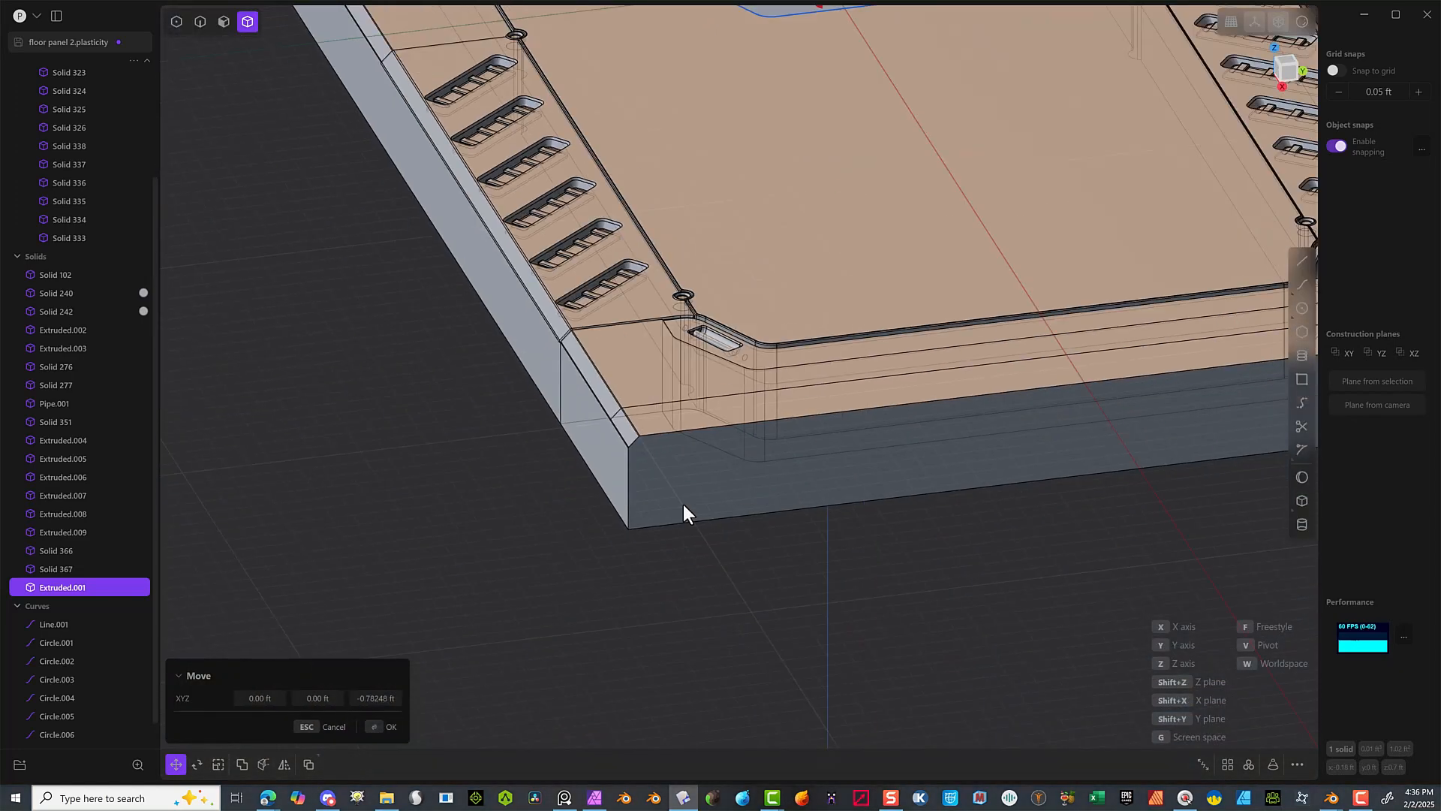
{"action": "scroll", "coordinate": [683, 503], "scroll_direction": "down", "scroll_amount": 2}
{"action": "middle_click_drag", "start_coordinate": [683, 503], "coordinate": [612, 733], "text": "shift"}
{"action": "left_click", "coordinate": [391, 727]}
- In the top view, draw a polyline along one long edge of the plate outlining a shallow notch with angled ends
{"action": "scroll", "coordinate": [706, 386], "scroll_direction": "down", "scroll_amount": 3}
{"action": "left_click", "coordinate": [1273, 47]}
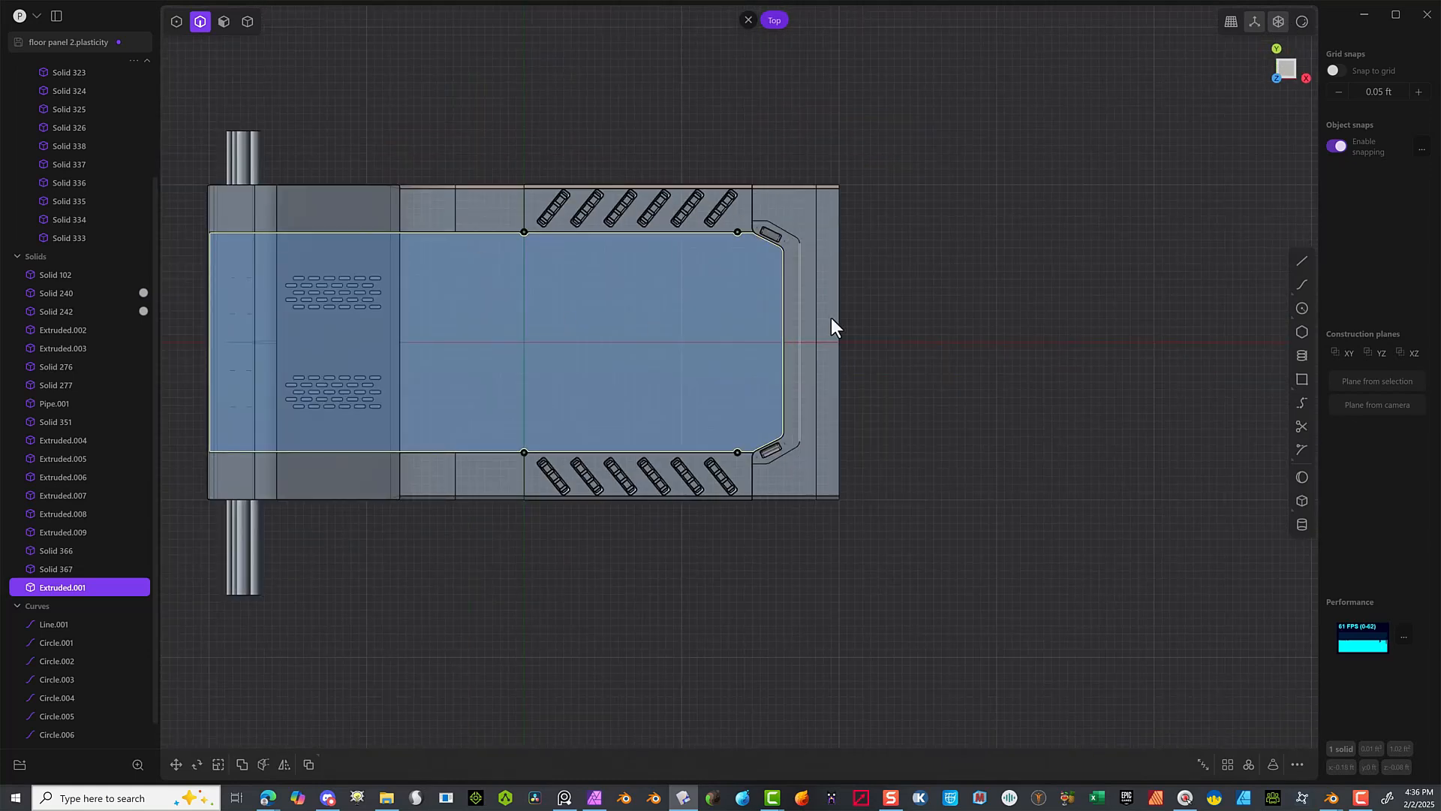
{"action": "scroll", "coordinate": [556, 233], "scroll_direction": "up", "scroll_amount": 2}
{"action": "key", "text": "l"}
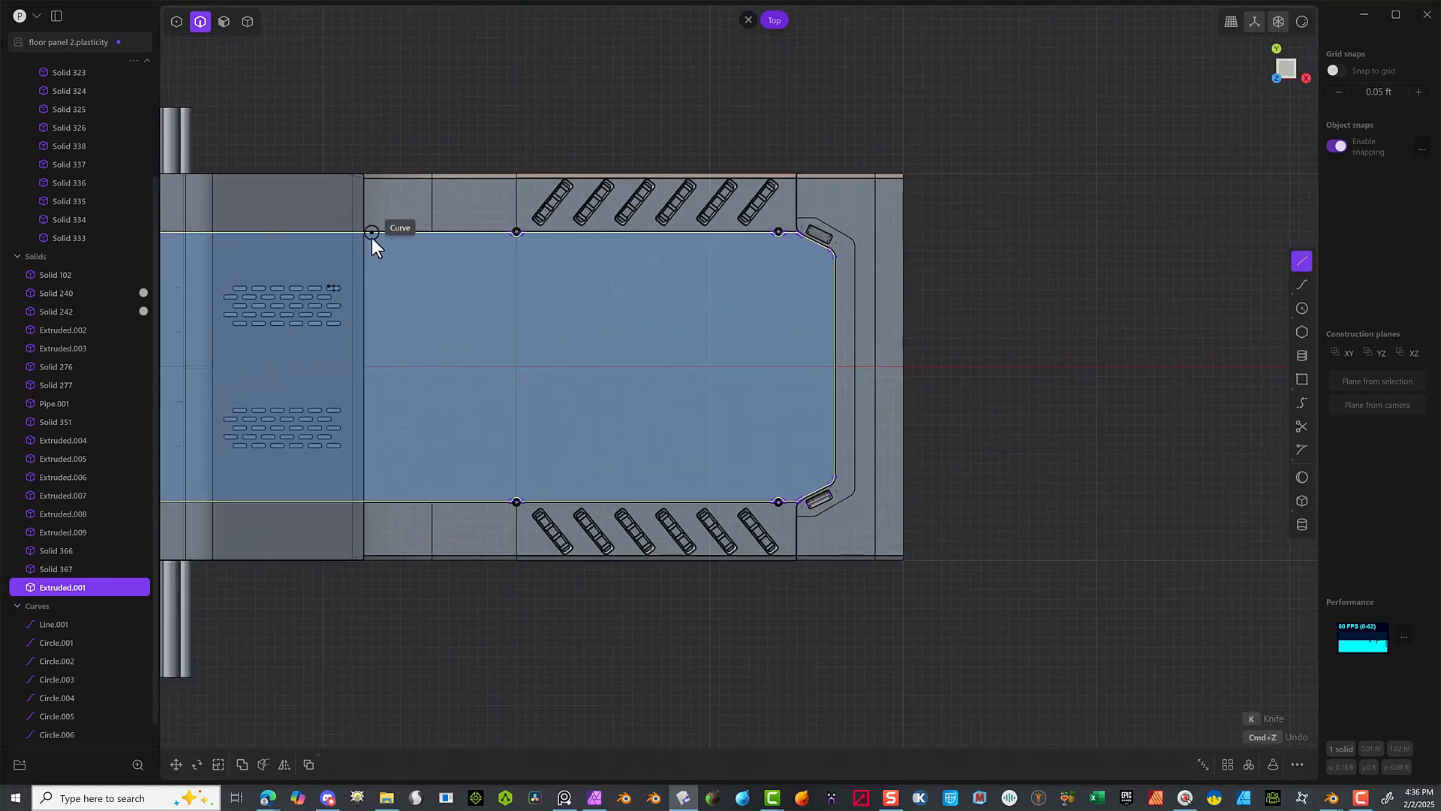
{"action": "scroll", "coordinate": [371, 235], "scroll_direction": "up", "scroll_amount": 6}
{"action": "left_click", "coordinate": [573, 219]}
{"action": "left_click", "coordinate": [737, 311]}
{"action": "scroll", "coordinate": [995, 344], "scroll_direction": "down", "scroll_amount": 3}
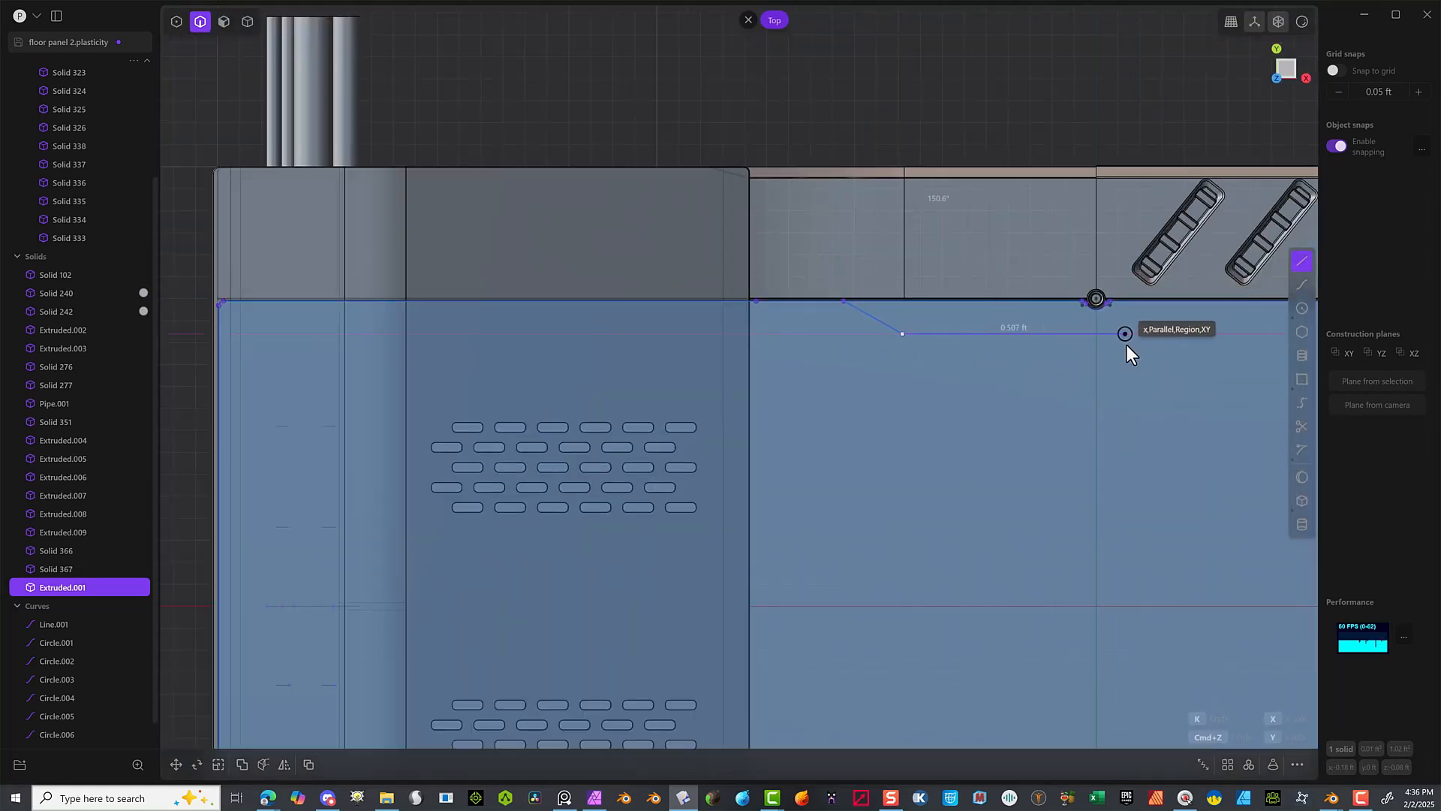
{"action": "scroll", "coordinate": [1127, 345], "scroll_direction": "down", "scroll_amount": 7}
{"action": "middle_click_drag", "start_coordinate": [1126, 344], "coordinate": [631, 399], "text": "shift"}
{"action": "scroll", "coordinate": [944, 403], "scroll_direction": "up", "scroll_amount": 2}
{"action": "left_click", "coordinate": [952, 398]}
{"action": "left_click", "coordinate": [984, 367]}
{"action": "right_click", "coordinate": [984, 366]}
{"action": "scroll", "coordinate": [781, 496], "scroll_direction": "down", "scroll_amount": 8}
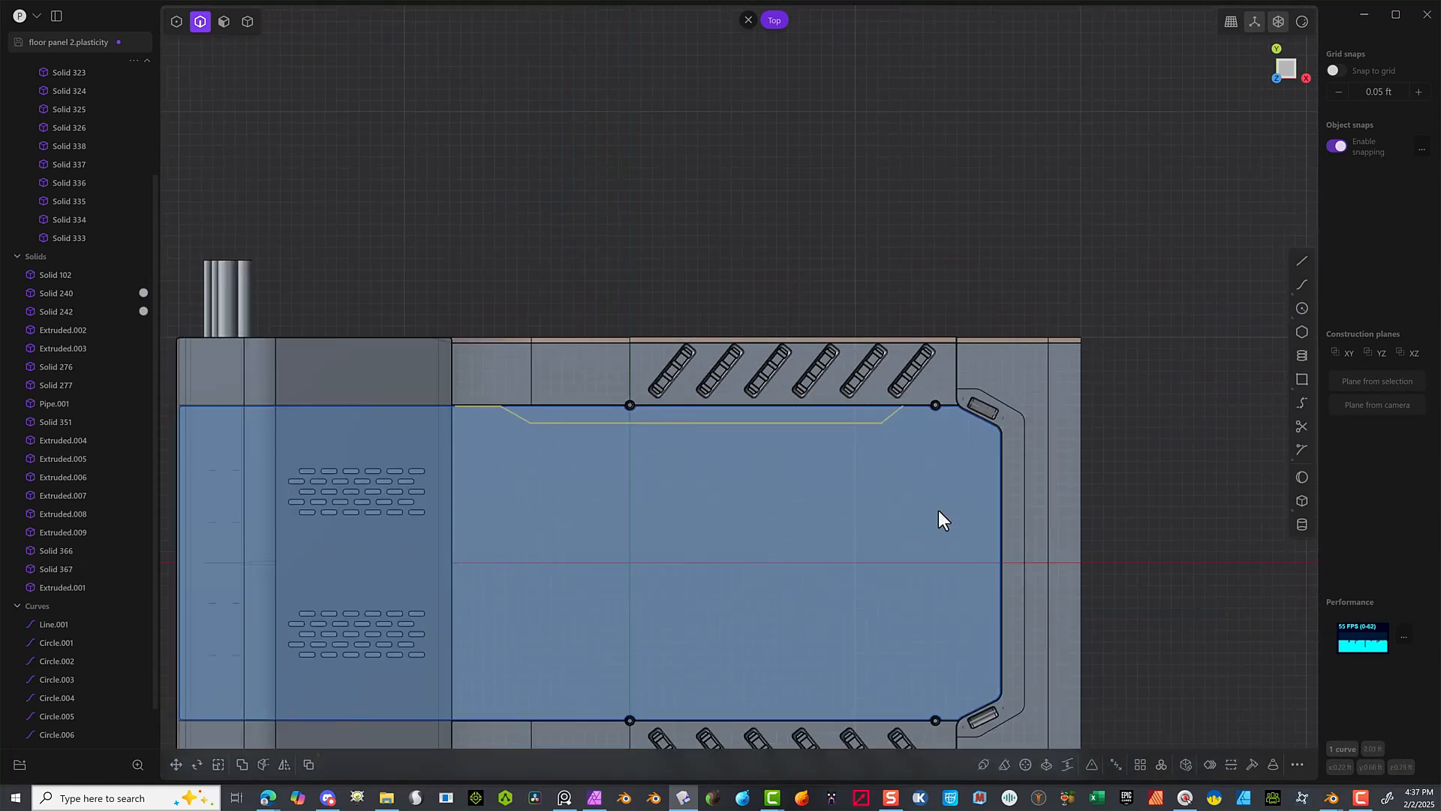
- Mirror the notch outline across the plate's centerline onto the opposite long edge
{"action": "key", "text": "alt+x"}
{"action": "left_click", "coordinate": [630, 506]}
{"action": "right_click", "coordinate": [652, 477]}
- Extrude the region between the two notch outlines into a thin separate cover plate
{"action": "key", "text": "3"}
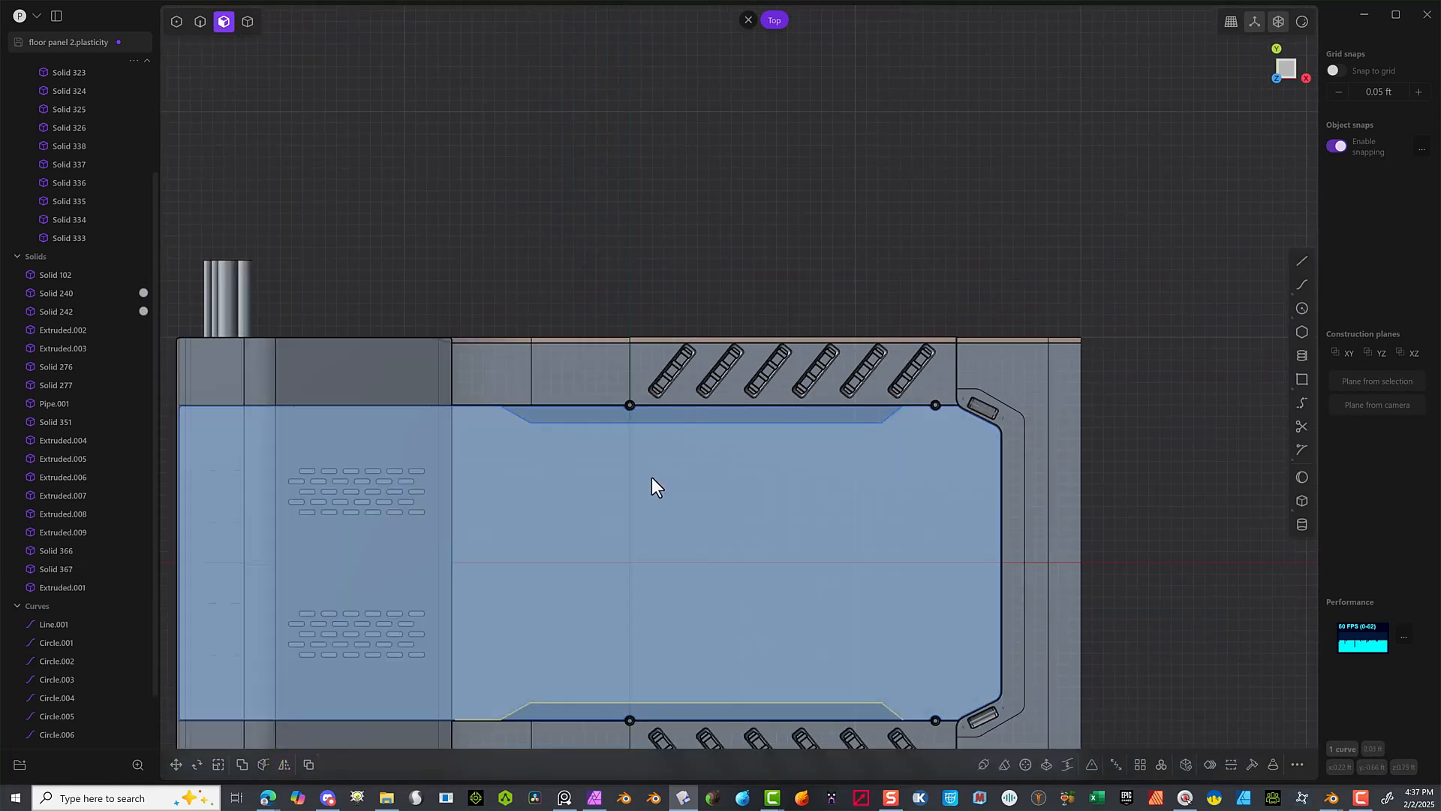
{"action": "left_click", "coordinate": [652, 477]}
{"action": "middle_click_drag", "start_coordinate": [652, 477], "coordinate": [589, 417]}
{"action": "key", "text": "e"}
{"action": "left_click_drag", "start_coordinate": [588, 418], "coordinate": [587, 426]}
{"action": "left_click", "coordinate": [357, 731]}
- Fillet the inner and outer vertical notch corners at the rear end of the thin cover plate, on both sides
{"action": "scroll", "coordinate": [569, 488], "scroll_direction": "up", "scroll_amount": 5}
{"action": "left_click", "coordinate": [200, 22]}
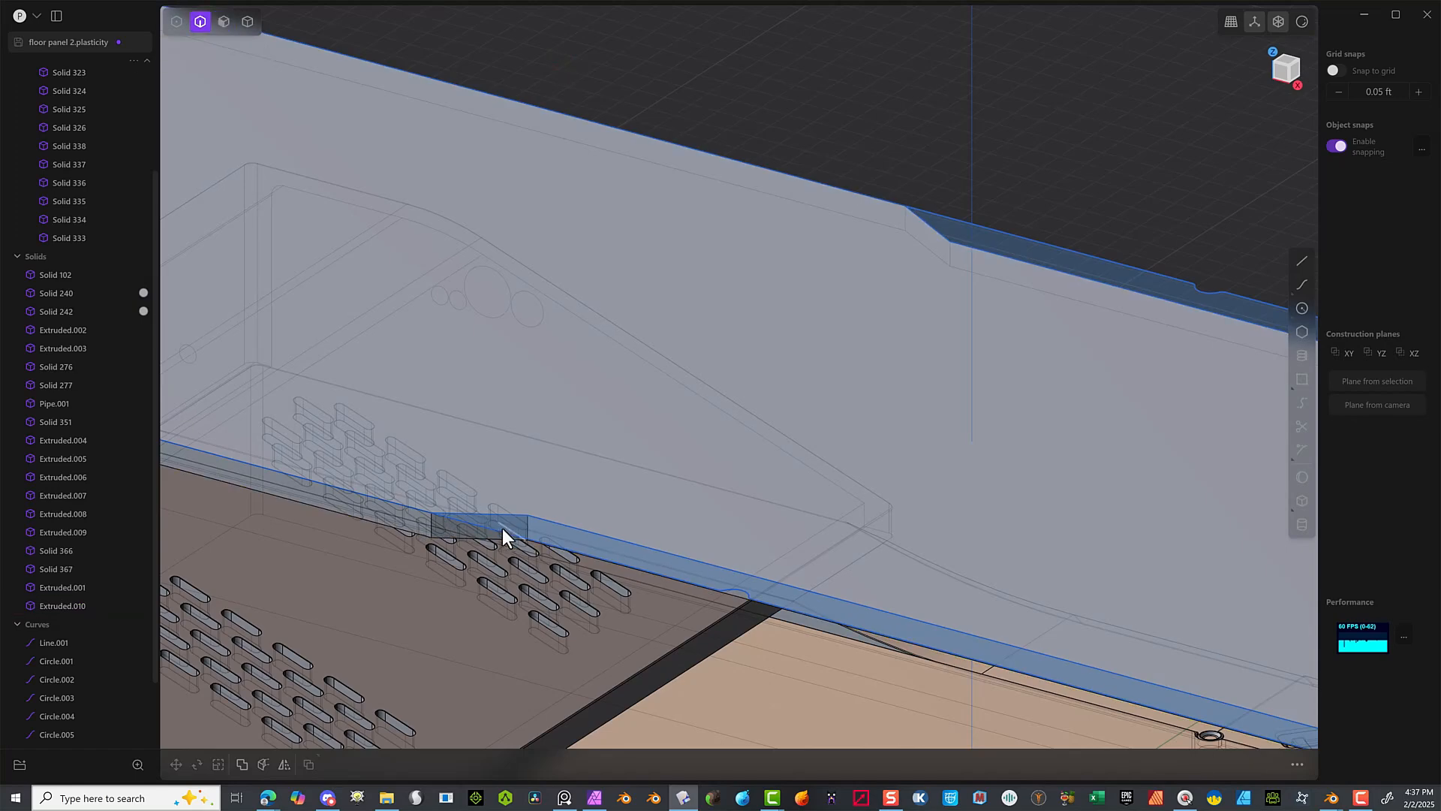
{"action": "left_click", "coordinate": [502, 528]}
{"action": "key", "text": "h"}
{"action": "left_click", "coordinate": [527, 523]}
{"action": "left_click", "coordinate": [950, 248], "text": "shift"}
{"action": "left_click_drag", "start_coordinate": [953, 246], "coordinate": [888, 177]}
{"action": "right_click", "coordinate": [727, 350]}
{"action": "left_click", "coordinate": [431, 524]}
{"action": "left_click", "coordinate": [906, 216], "text": "shift"}
{"action": "left_click", "coordinate": [342, 728]}
- Fillet the notch corners near the plate's chamfered front end on both sides, using about 0.021 ft on the outer pair
{"action": "middle_click_drag", "start_coordinate": [646, 481], "coordinate": [675, 143]}
{"action": "left_click", "coordinate": [681, 184]}
{"action": "left_click", "coordinate": [708, 274], "text": "shift"}
{"action": "left_click_drag", "start_coordinate": [709, 275], "coordinate": [717, 267]}
{"action": "left_click", "coordinate": [343, 727]}
{"action": "left_click", "coordinate": [604, 189]}
{"action": "left_click", "coordinate": [622, 274], "text": "shift"}
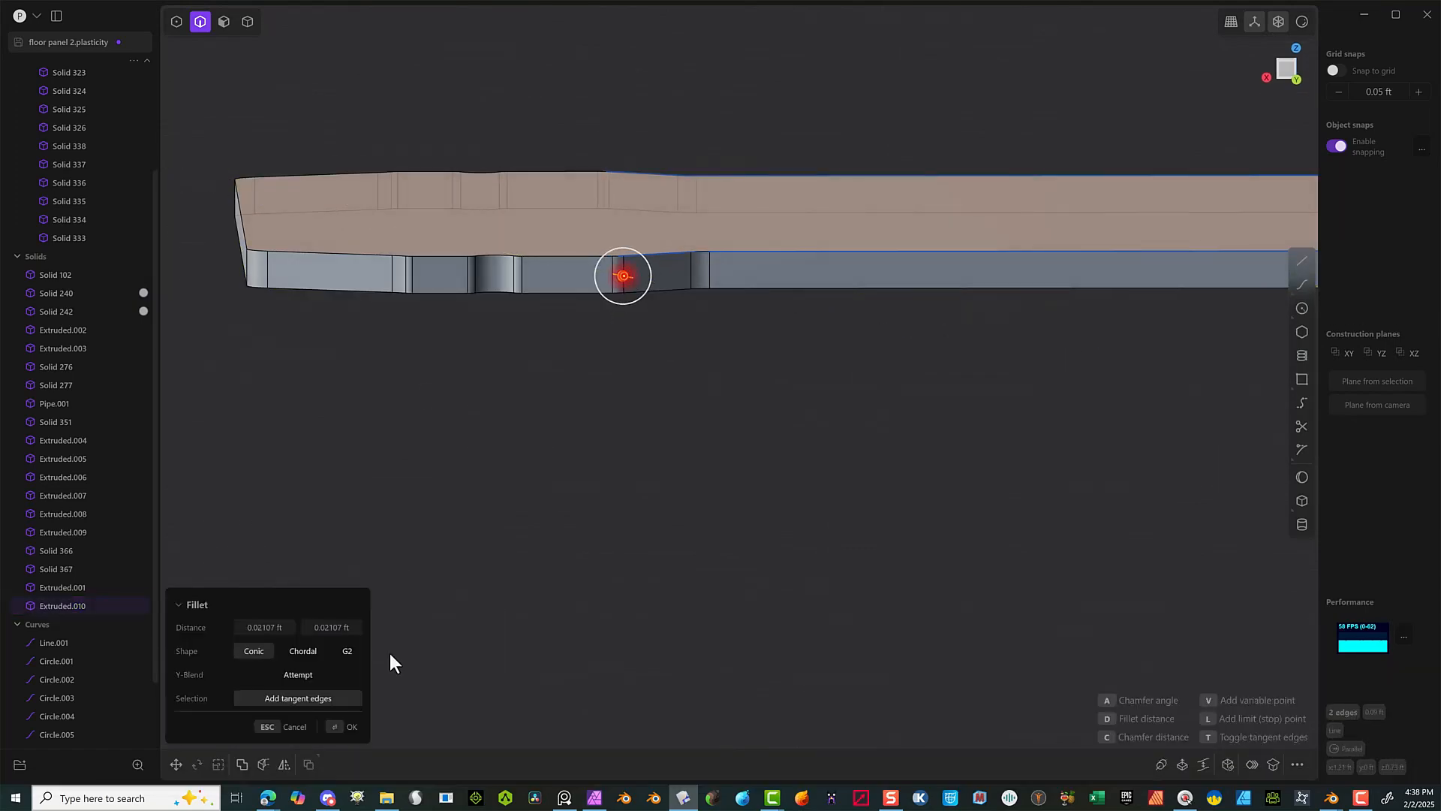
{"action": "left_click", "coordinate": [343, 727]}
- Fillet the cover plate's top edge loop by about 0.006 ft and switch to the top view
{"action": "middle_click_drag", "start_coordinate": [331, 315], "coordinate": [531, 235]}
{"action": "scroll", "coordinate": [592, 289], "scroll_direction": "down", "scroll_amount": 3}
{"action": "left_click", "coordinate": [563, 325], "text": "alt"}
{"action": "left_click_drag", "start_coordinate": [547, 322], "coordinate": [542, 324]}
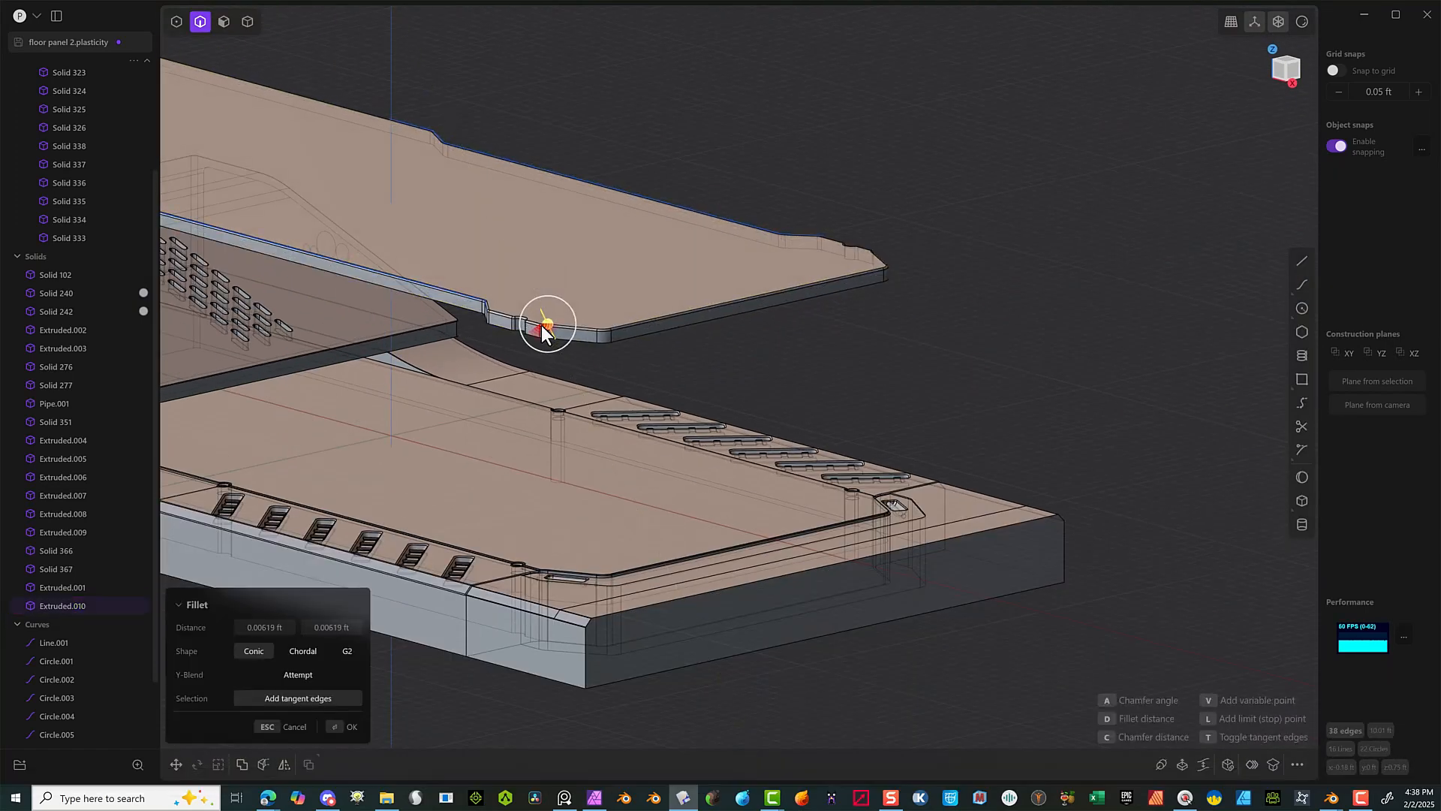
{"action": "scroll", "coordinate": [579, 148], "scroll_direction": "down", "scroll_amount": 3}
{"action": "left_click", "coordinate": [1285, 61]}
{"action": "left_click", "coordinate": [1301, 380]}
{"action": "left_click", "coordinate": [406, 352]}
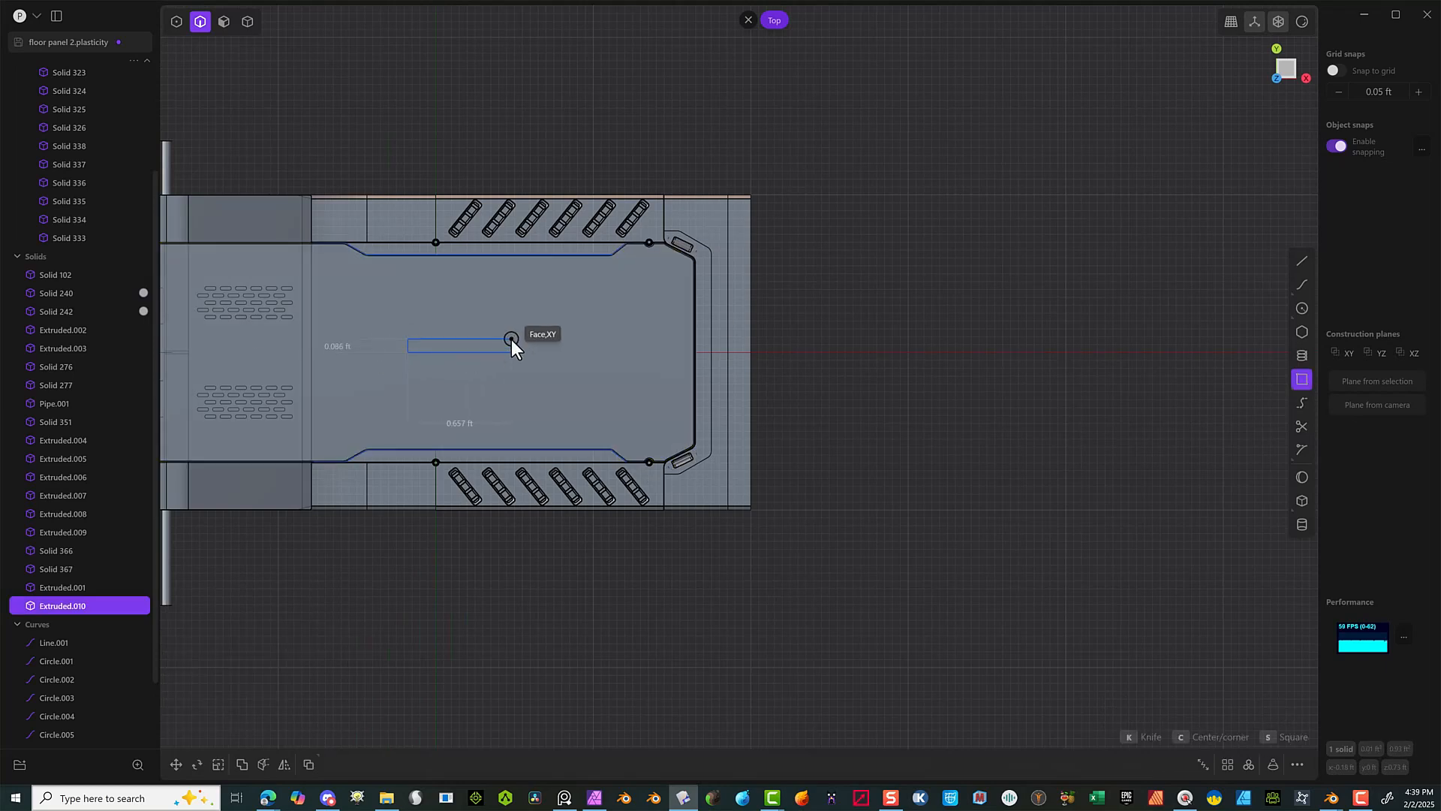
{"action": "key", "text": "Escape"}
- Draw a narrow center rectangle on the cover plate's centerline, lengthwise along the plate
{"action": "left_click", "coordinate": [1299, 381]}
{"action": "left_click", "coordinate": [436, 352]}
{"action": "left_click", "coordinate": [515, 369]}
{"action": "scroll", "coordinate": [515, 369], "scroll_direction": "up", "scroll_amount": 1}
- Scale the rear end points of the center rectangle apart so the profile tapers toward the plate's front
{"action": "key", "text": "1"}
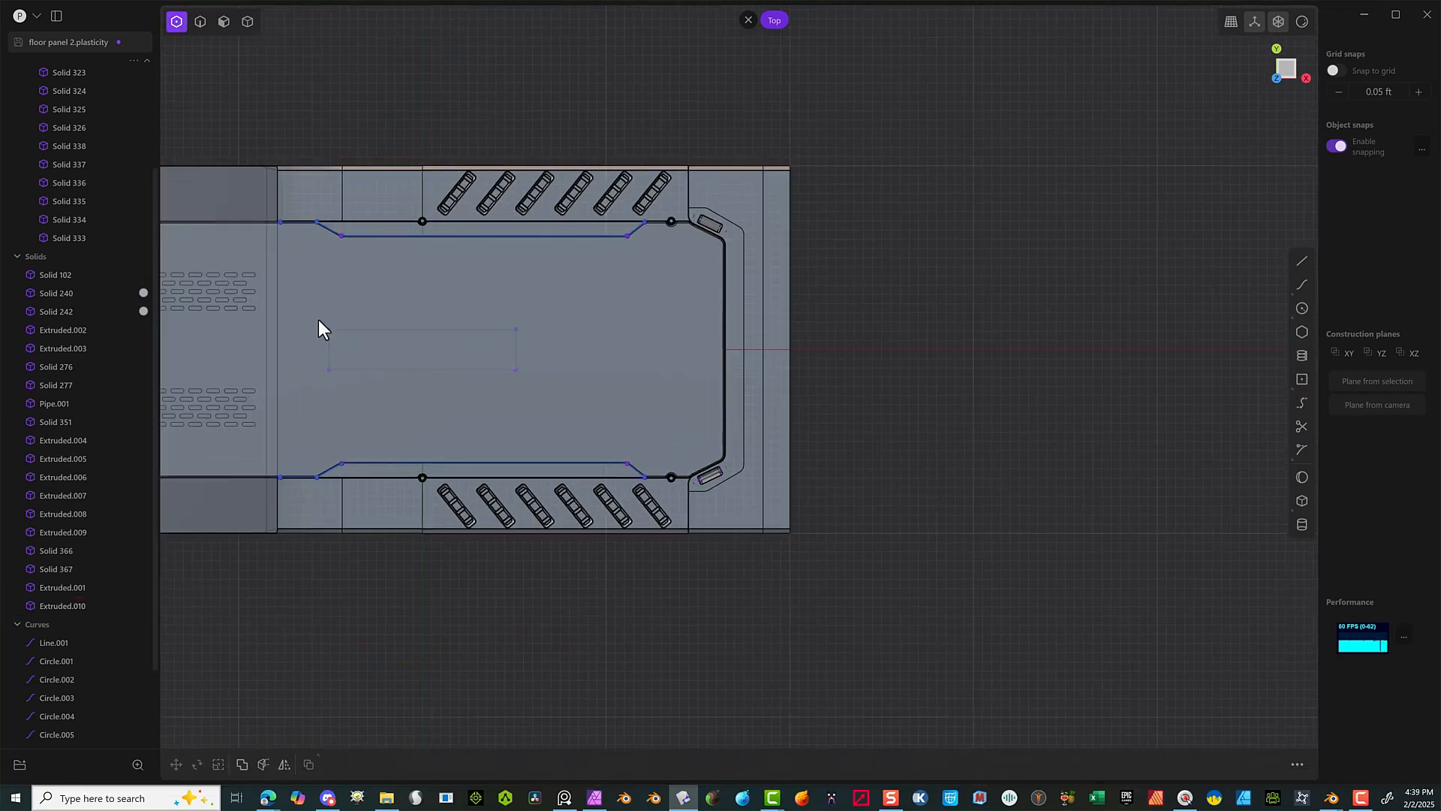
{"action": "left_click_drag", "start_coordinate": [318, 318], "coordinate": [342, 383]}
{"action": "key", "text": "s"}
{"action": "left_click_drag", "start_coordinate": [328, 293], "coordinate": [321, 240]}
{"action": "left_click", "coordinate": [352, 204]}
- Fillet the tapered profile's corners at both ends, using about 0.043 ft at the wide rear end
{"action": "key", "text": "b"}
{"action": "left_click_drag", "start_coordinate": [329, 349], "coordinate": [322, 353]}
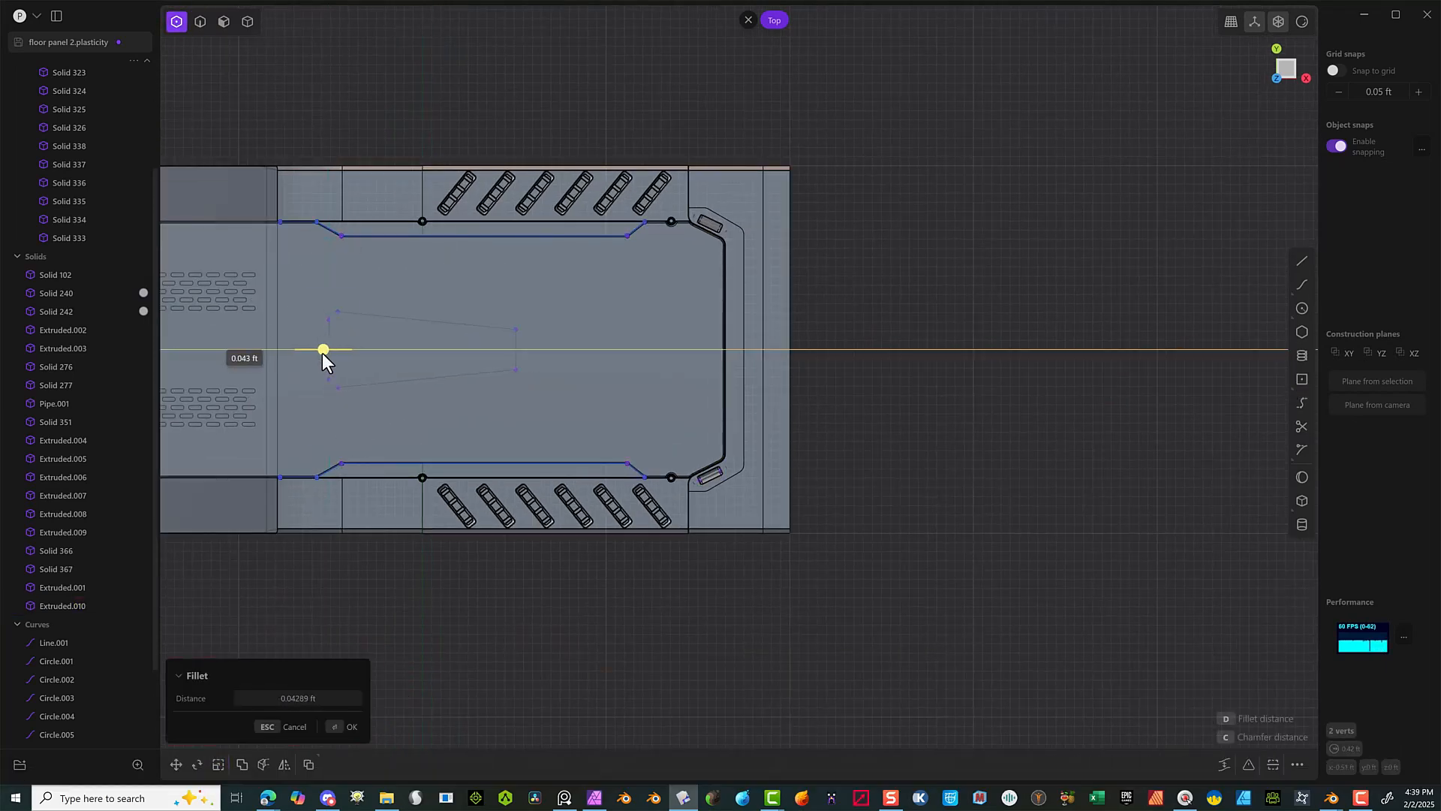
{"action": "right_click", "coordinate": [322, 353]}
{"action": "left_click_drag", "start_coordinate": [480, 293], "coordinate": [548, 436]}
{"action": "key", "text": "b"}
{"action": "left_click_drag", "start_coordinate": [516, 350], "coordinate": [524, 353]}
{"action": "right_click", "coordinate": [523, 353]}
- Cut the cover plate with the tapered profile and delete the loose inner piece along with the profile curve
{"action": "left_click", "coordinate": [247, 21]}
{"action": "left_click", "coordinate": [522, 344]}
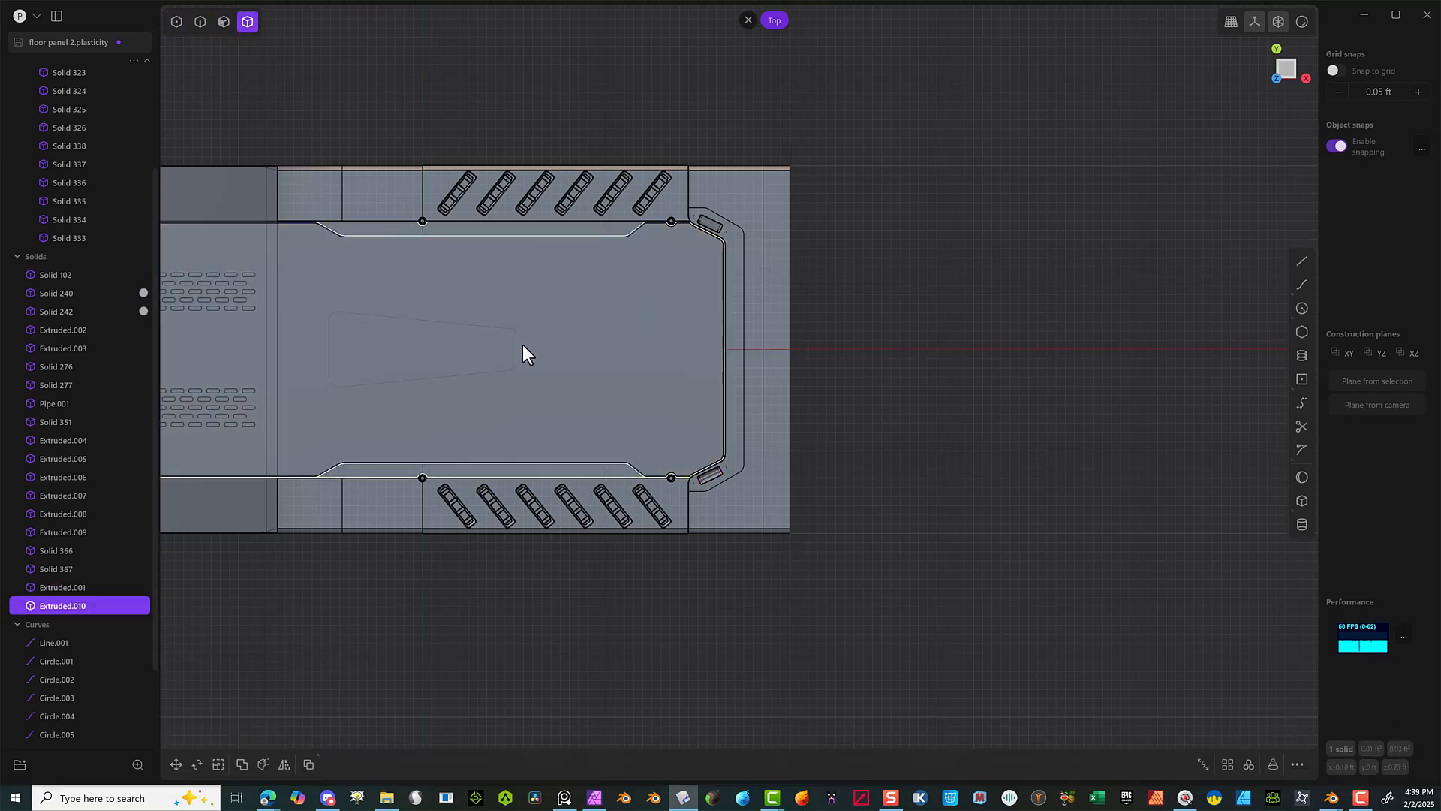
{"action": "left_click", "coordinate": [263, 764]}
{"action": "left_click", "coordinate": [345, 315]}
{"action": "right_click", "coordinate": [348, 335]}
{"action": "key", "text": "Delete"}
{"action": "middle_click_drag", "start_coordinate": [347, 648], "coordinate": [263, 495]}
{"action": "left_click", "coordinate": [200, 21]}
{"action": "key", "text": "Delete"}
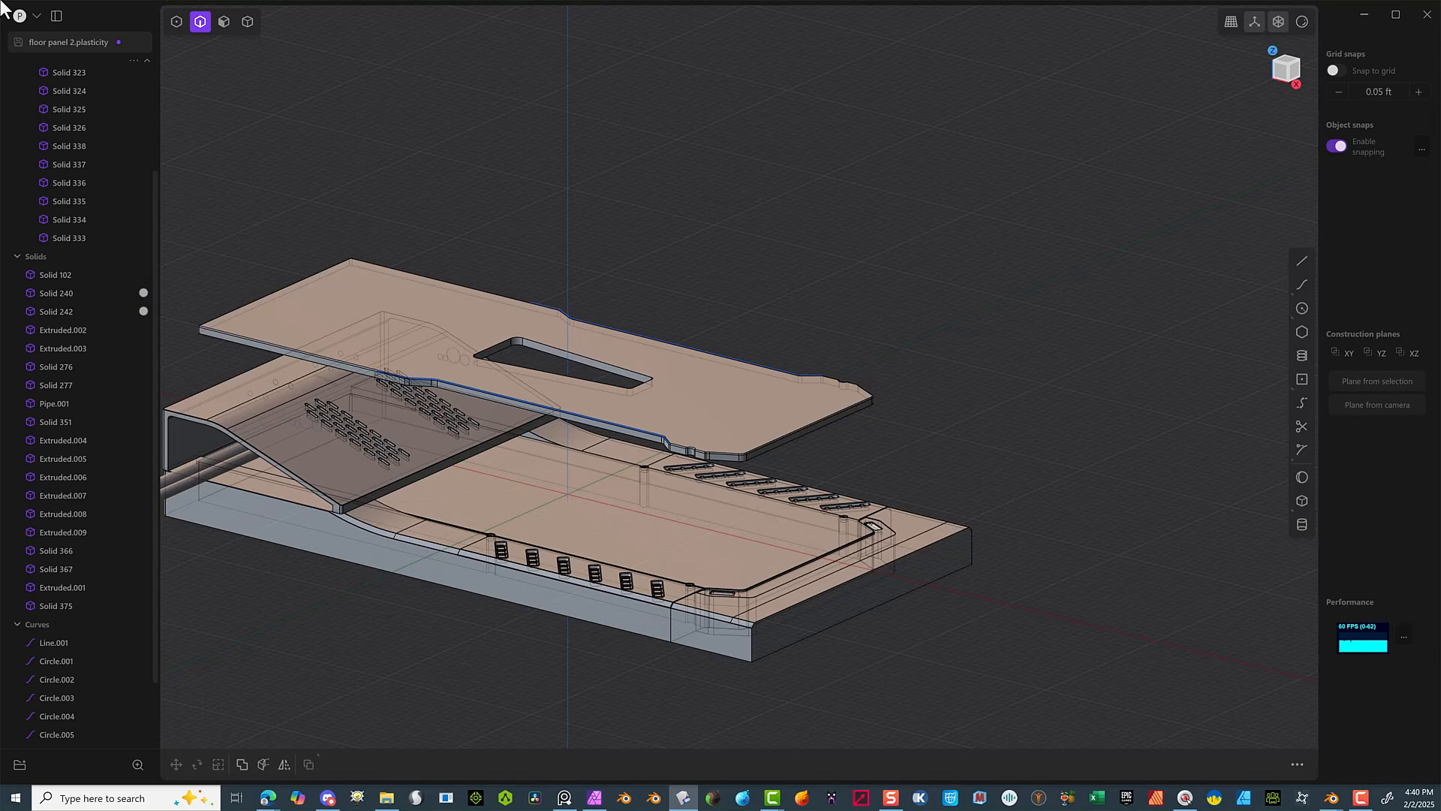
- Fillet the rim edge loop of the tapered cutout in the cover plate
{"action": "scroll", "coordinate": [576, 289], "scroll_direction": "up", "scroll_amount": 3}
{"action": "left_click", "coordinate": [398, 403], "text": "alt"}
{"action": "right_click", "coordinate": [461, 319]}
{"action": "left_click_drag", "start_coordinate": [425, 379], "coordinate": [479, 388]}
{"action": "left_click", "coordinate": [459, 367], "text": "alt"}
{"action": "left_click", "coordinate": [469, 377], "text": "alt+shift"}
{"action": "scroll", "coordinate": [470, 369], "scroll_direction": "up", "scroll_amount": 4}
{"action": "right_click", "coordinate": [478, 385]}
- Offset the cover plate's underside face upward to make the plate thinner
{"action": "scroll", "coordinate": [551, 420], "scroll_direction": "down", "scroll_amount": 5}
{"action": "middle_click_drag", "start_coordinate": [601, 415], "coordinate": [458, 315]}
{"action": "key", "text": "3"}
{"action": "left_click", "coordinate": [458, 563]}
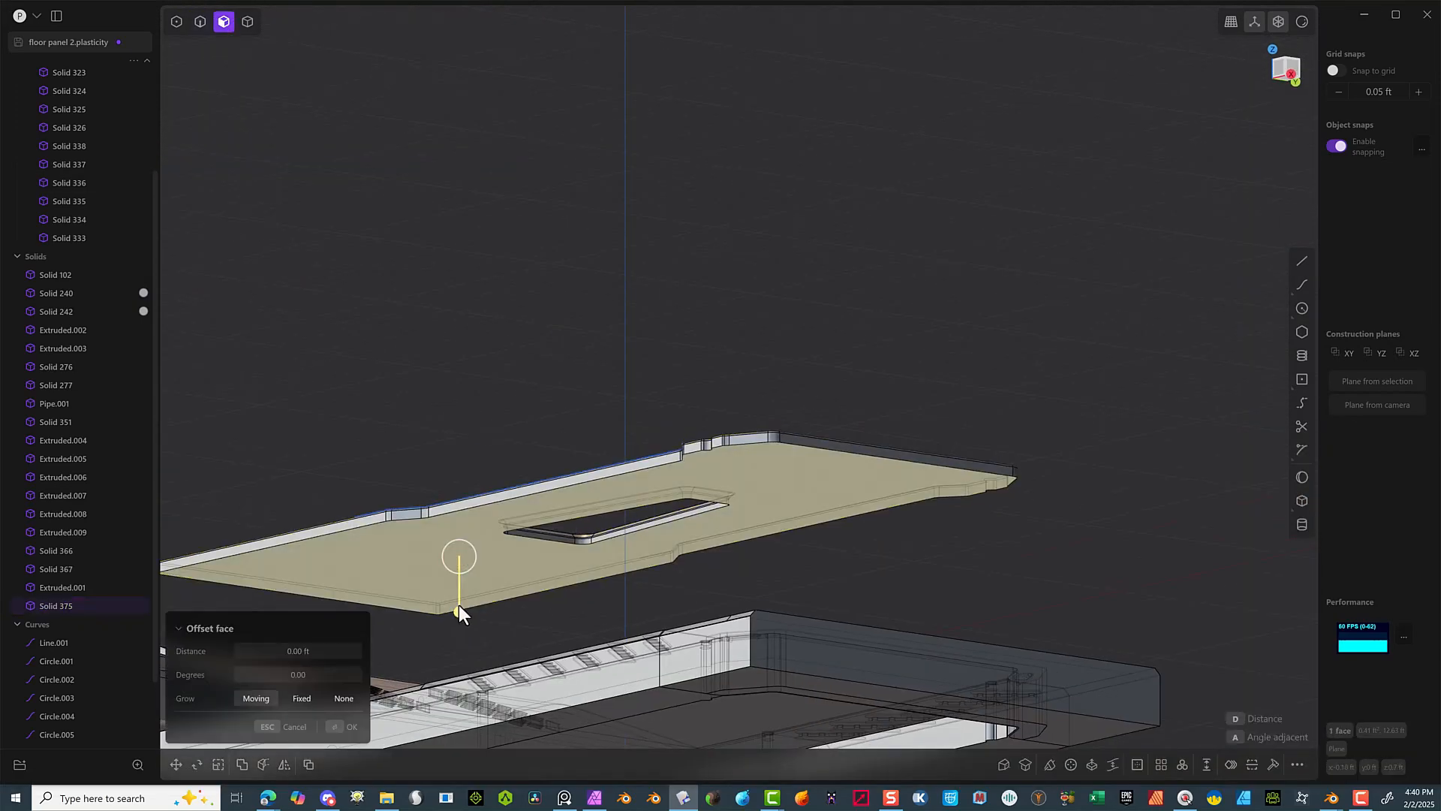
{"action": "left_click_drag", "start_coordinate": [458, 605], "coordinate": [460, 601]}
{"action": "right_click", "coordinate": [460, 601]}
{"action": "middle_click_drag", "start_coordinate": [459, 181], "coordinate": [611, 265]}
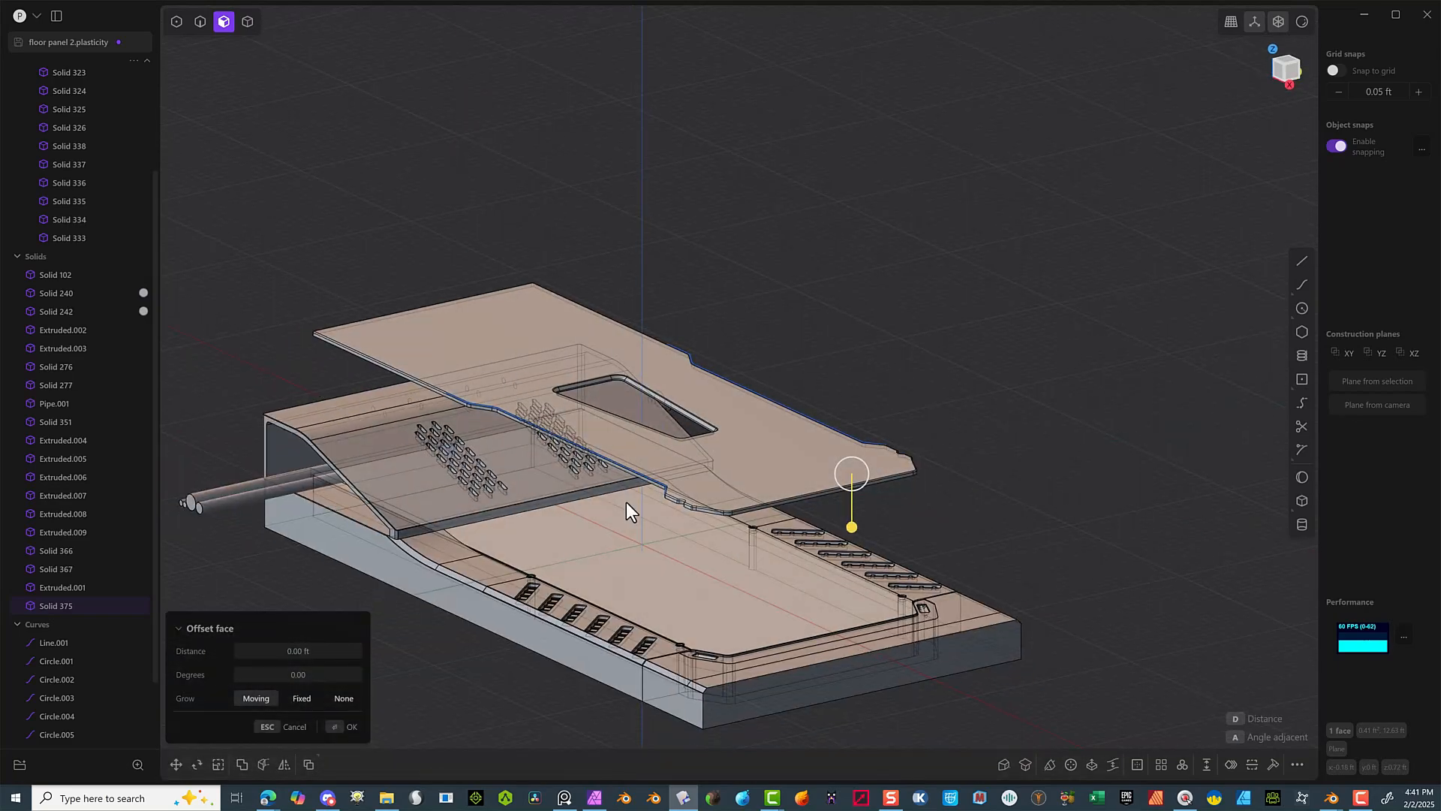
- Move the cover plate straight down by about 0.775 ft onto the floor panel
{"action": "key", "text": "4"}
{"action": "key", "text": "g"}
{"action": "left_click_drag", "start_coordinate": [623, 350], "coordinate": [594, 503]}
{"action": "scroll", "coordinate": [580, 581], "scroll_direction": "up", "scroll_amount": 4}
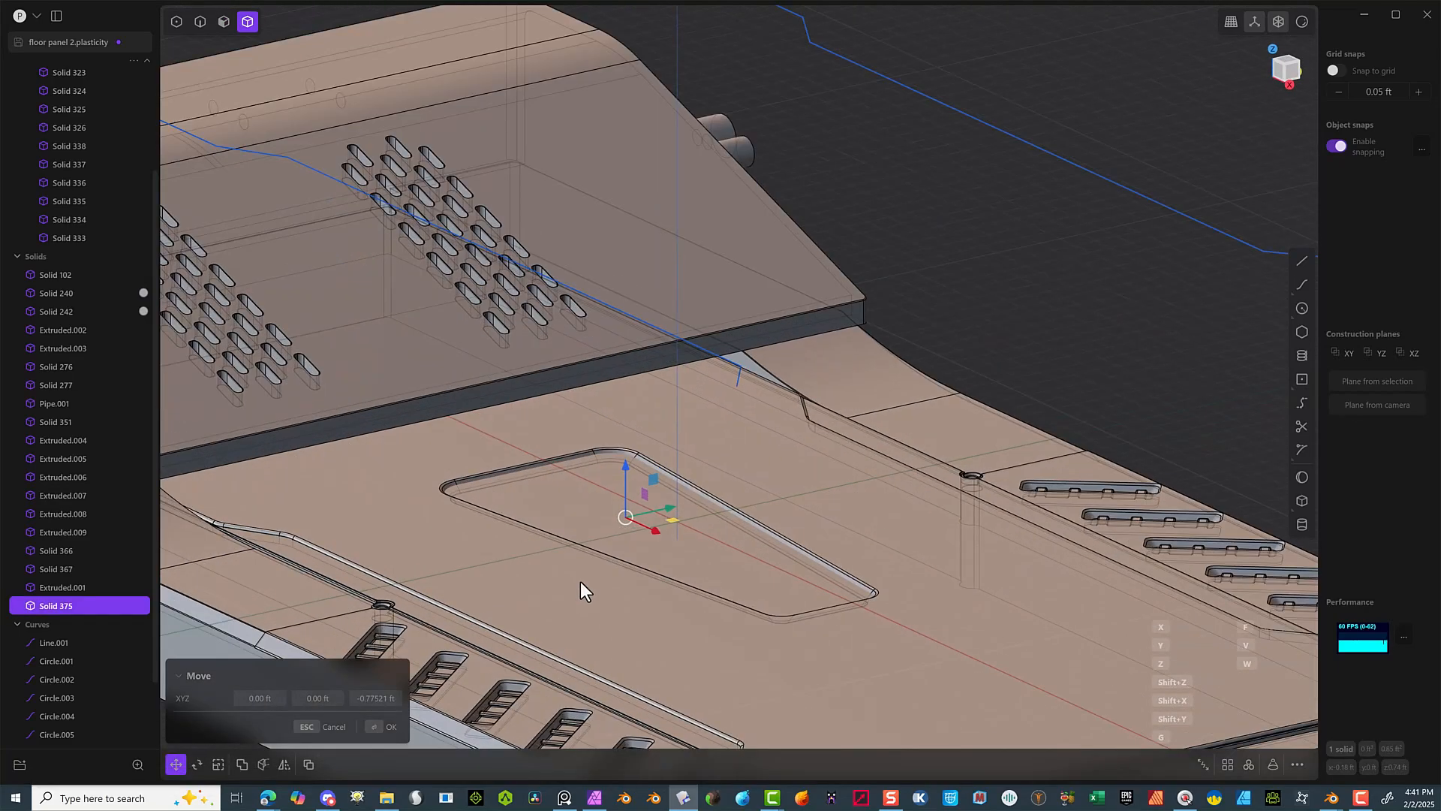
{"action": "middle_click_drag", "start_coordinate": [570, 540], "coordinate": [623, 518]}
{"action": "scroll", "coordinate": [623, 518], "scroll_direction": "down", "scroll_amount": 2}
- From the top view, sketch an open three-segment profile with one slanted side near the tapered cutout's wide rear end
{"action": "left_click", "coordinate": [201, 21]}
{"action": "middle_click_drag", "start_coordinate": [778, 93], "coordinate": [1049, 240]}
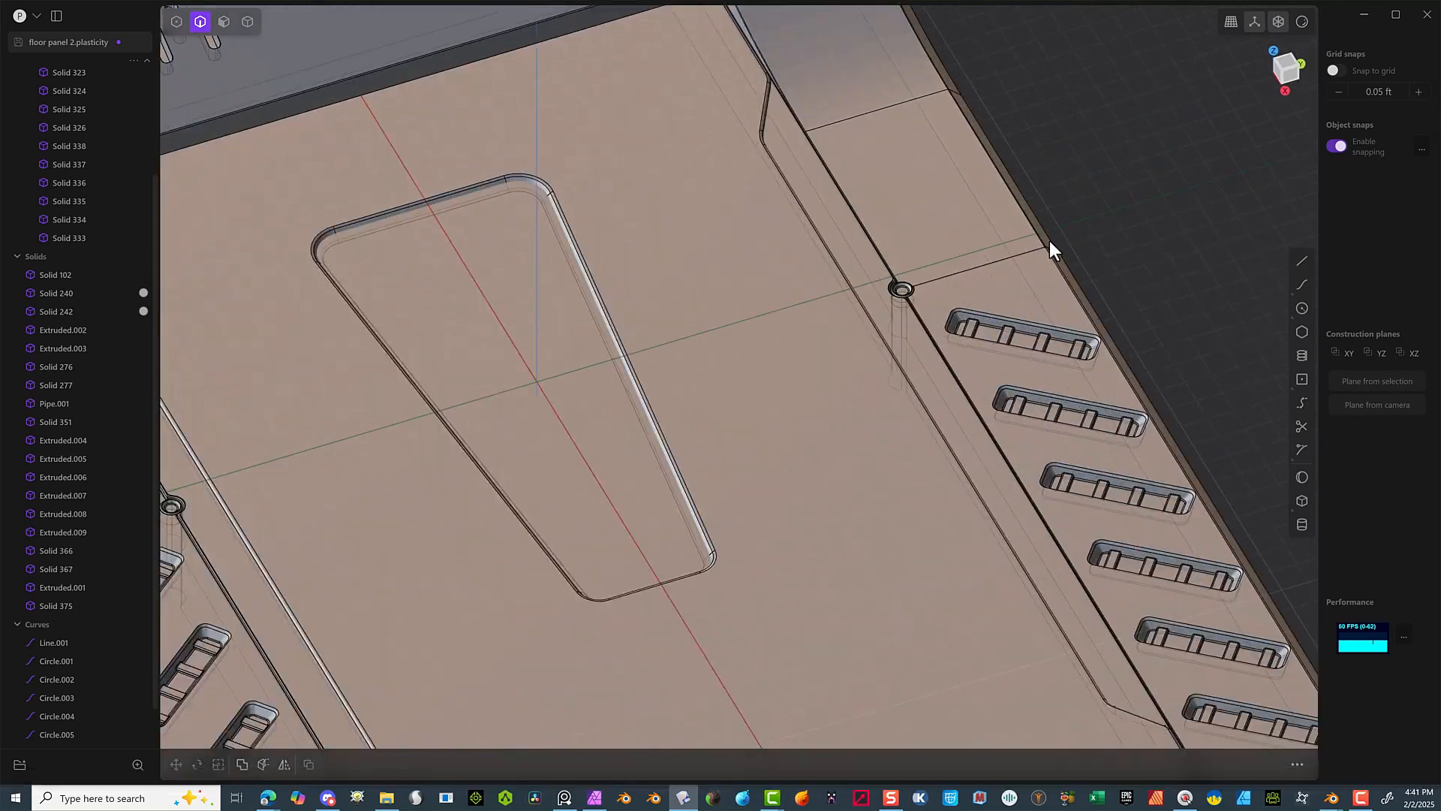
{"action": "left_click", "coordinate": [1281, 62]}
{"action": "scroll", "coordinate": [420, 180], "scroll_direction": "up", "scroll_amount": 4}
{"action": "key", "text": "shift+a"}
{"action": "left_click", "coordinate": [610, 298]}
{"action": "left_click", "coordinate": [609, 176]}
{"action": "left_click", "coordinate": [668, 176]}
{"action": "left_click", "coordinate": [750, 295]}
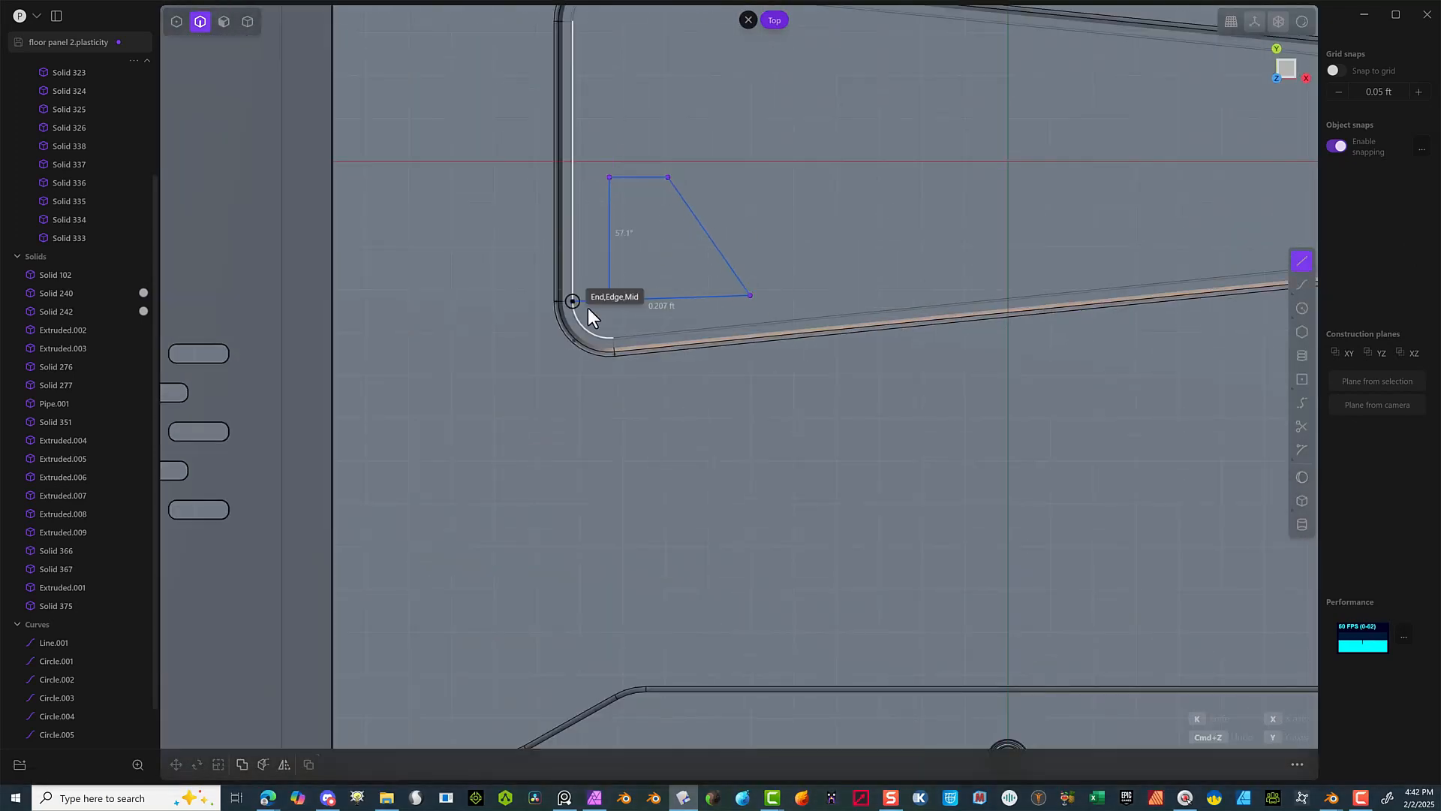
{"action": "right_click", "coordinate": [588, 308]}
- Duplicate the cutout's slanted lower edge as a curve and move the copy inward to the small profile's base
{"action": "scroll", "coordinate": [739, 333], "scroll_direction": "down", "scroll_amount": 2}
{"action": "left_click", "coordinate": [762, 327]}
{"action": "key", "text": "shift+d"}
{"action": "key", "text": "g"}
{"action": "left_click", "coordinate": [638, 309]}
{"action": "scroll", "coordinate": [904, 227], "scroll_direction": "down", "scroll_amount": 1}
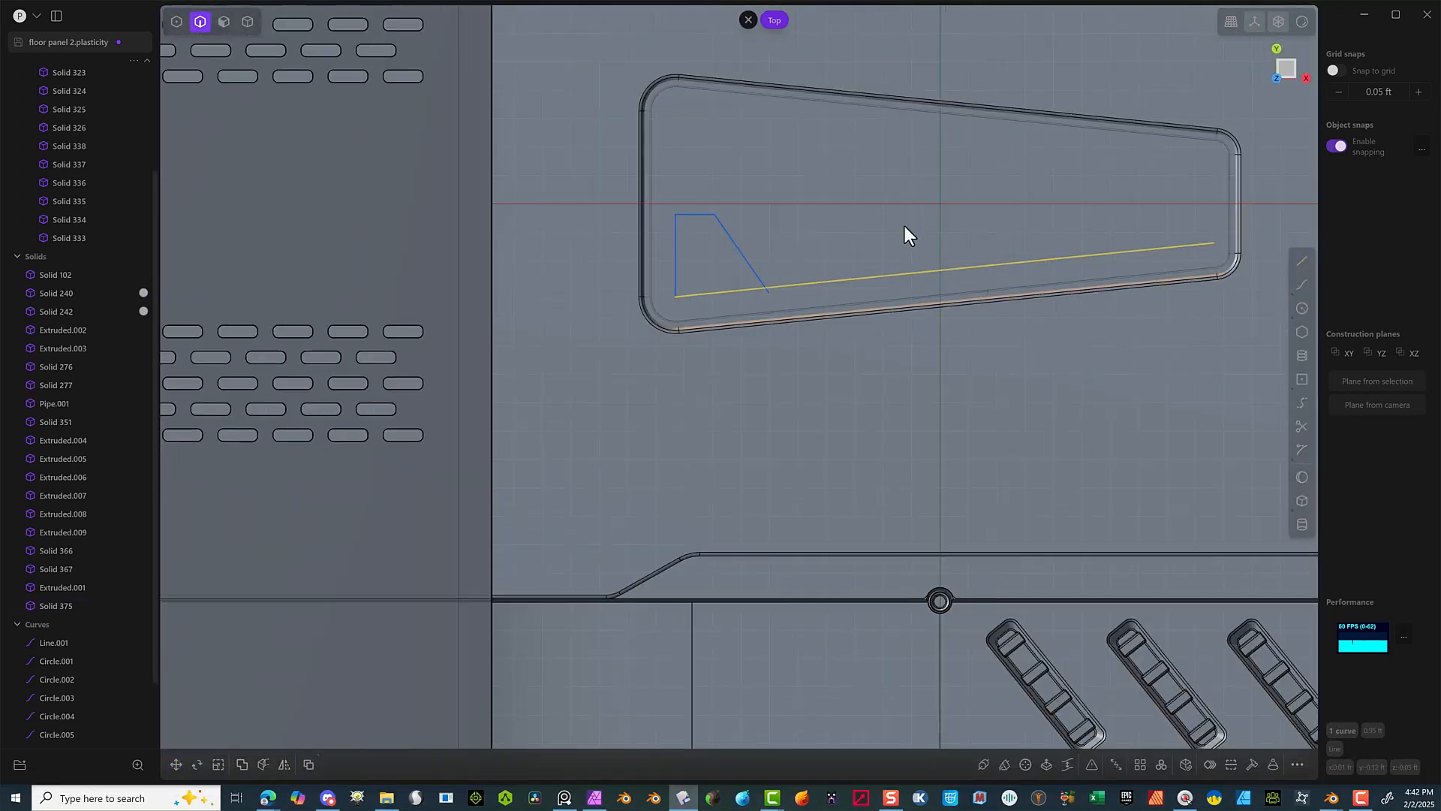
- Move the lower end point of the small profile's slanted side onto the copied line and close the profile along it
{"action": "scroll", "coordinate": [802, 270], "scroll_direction": "up", "scroll_amount": 3}
{"action": "left_click", "coordinate": [177, 22]}
{"action": "left_click", "coordinate": [748, 309]}
{"action": "key", "text": "g"}
{"action": "key", "text": "g"}
{"action": "left_click", "coordinate": [739, 299]}
{"action": "scroll", "coordinate": [754, 240], "scroll_direction": "down", "scroll_amount": 3}
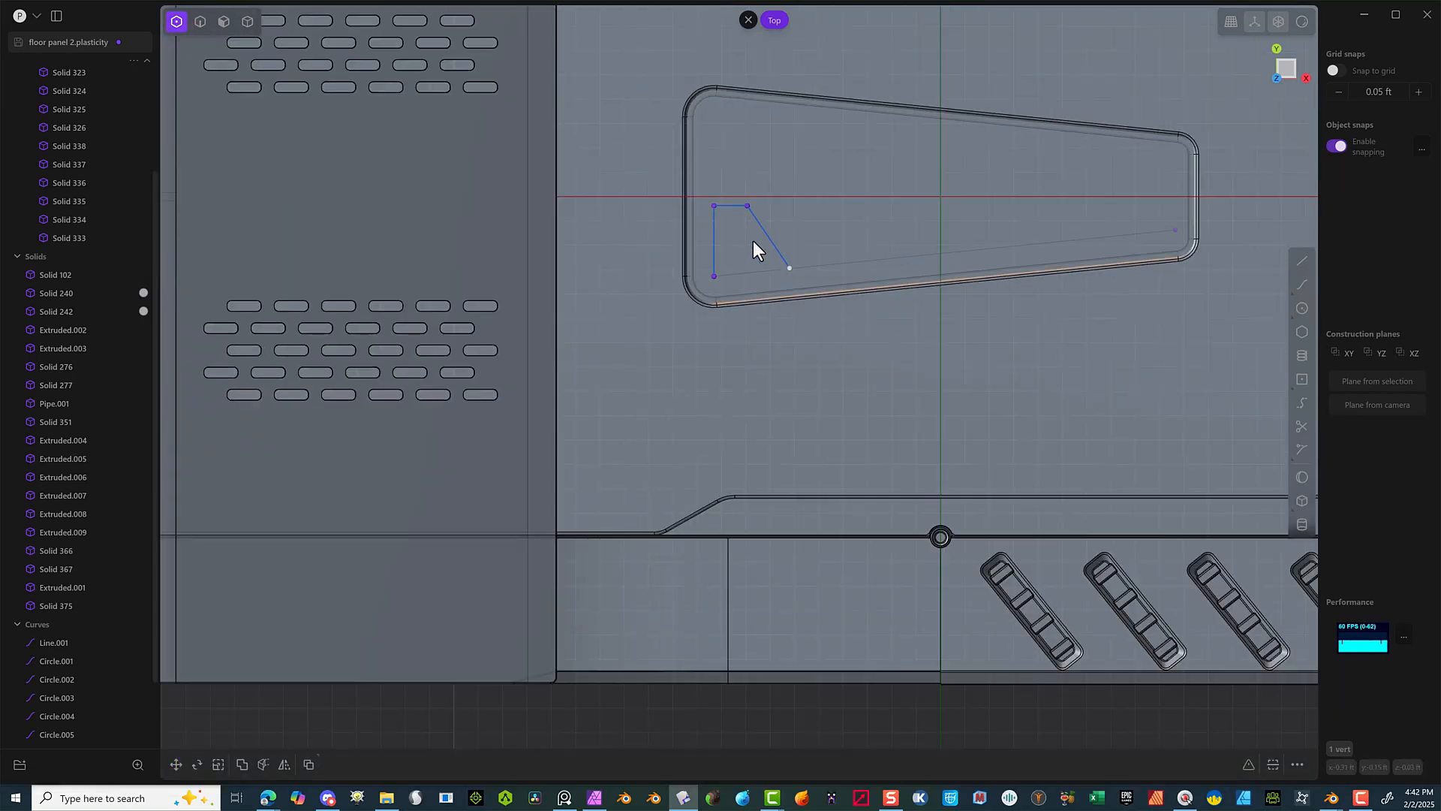
{"action": "left_click", "coordinate": [1176, 229]}
- Draw a long line beside the centerline toward the cutout's front, continued by a slanted side and a short base segment
{"action": "key", "text": "shift+a"}
{"action": "left_click", "coordinate": [714, 206]}
{"action": "scroll", "coordinate": [799, 200], "scroll_direction": "up", "scroll_amount": 2}
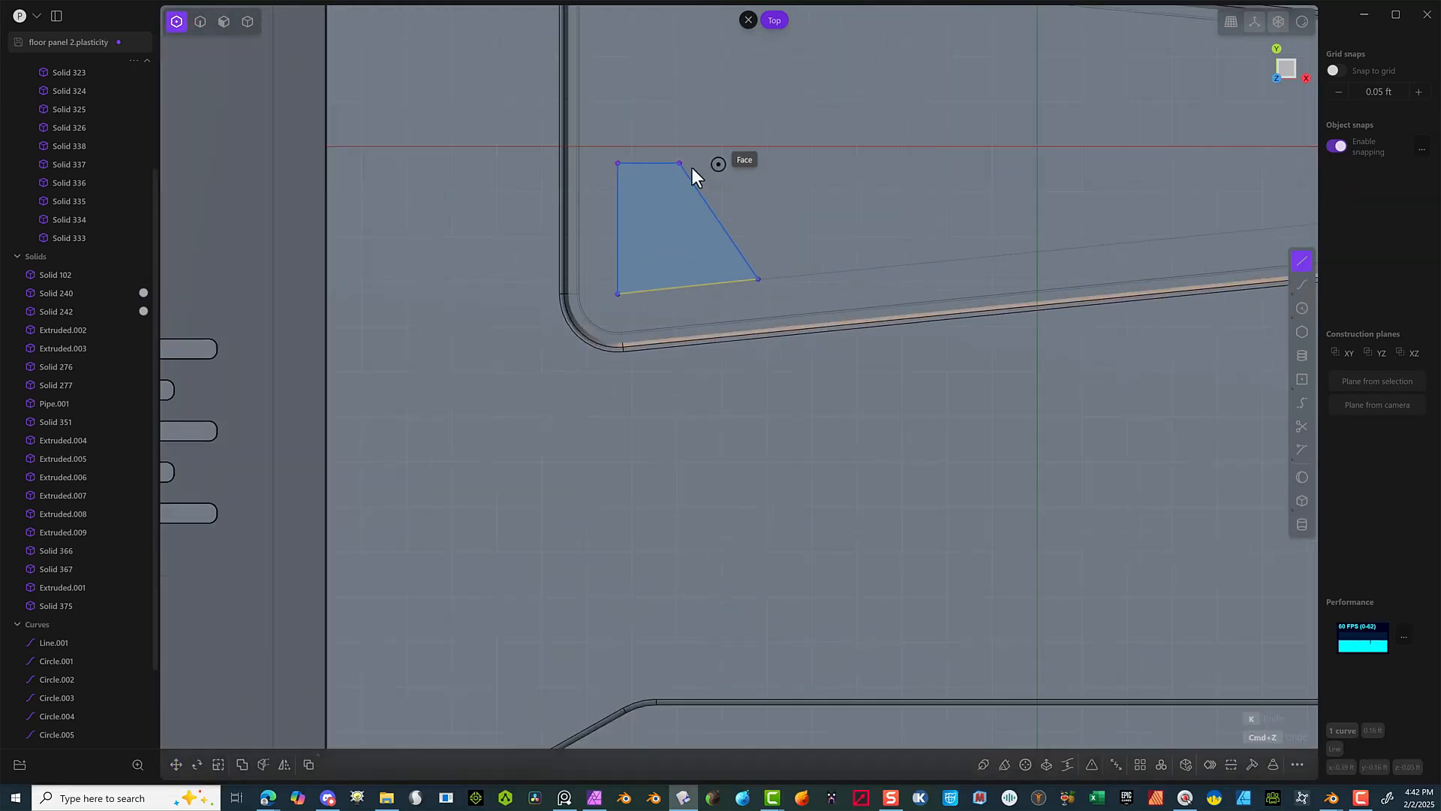
{"action": "scroll", "coordinate": [692, 170], "scroll_direction": "down", "scroll_amount": 3}
{"action": "left_click", "coordinate": [1027, 207]}
{"action": "scroll", "coordinate": [792, 218], "scroll_direction": "up", "scroll_amount": 3}
{"action": "left_click", "coordinate": [621, 191]}
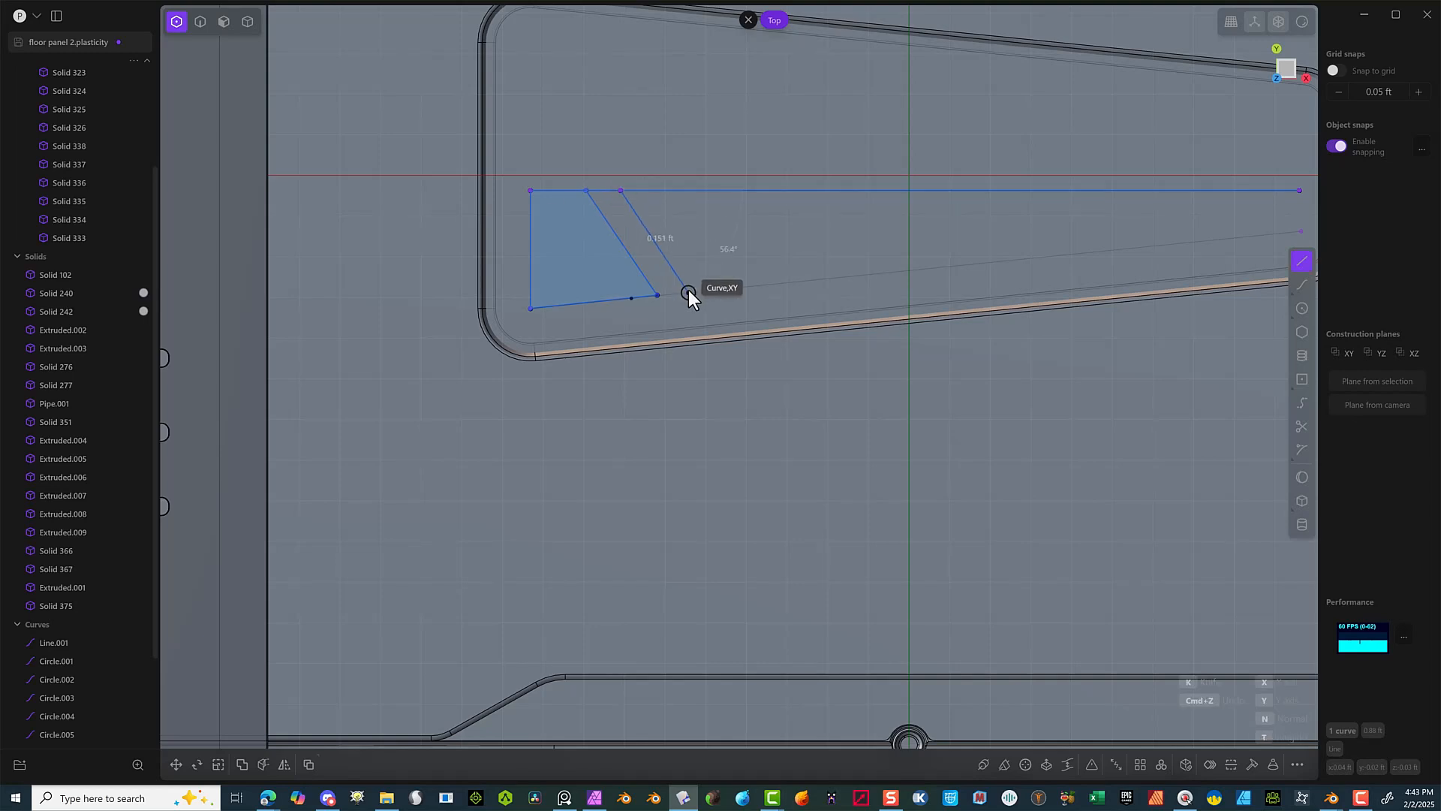
{"action": "left_click", "coordinate": [689, 293]}
{"action": "left_click", "coordinate": [796, 283]}
{"action": "key", "text": "Escape"}
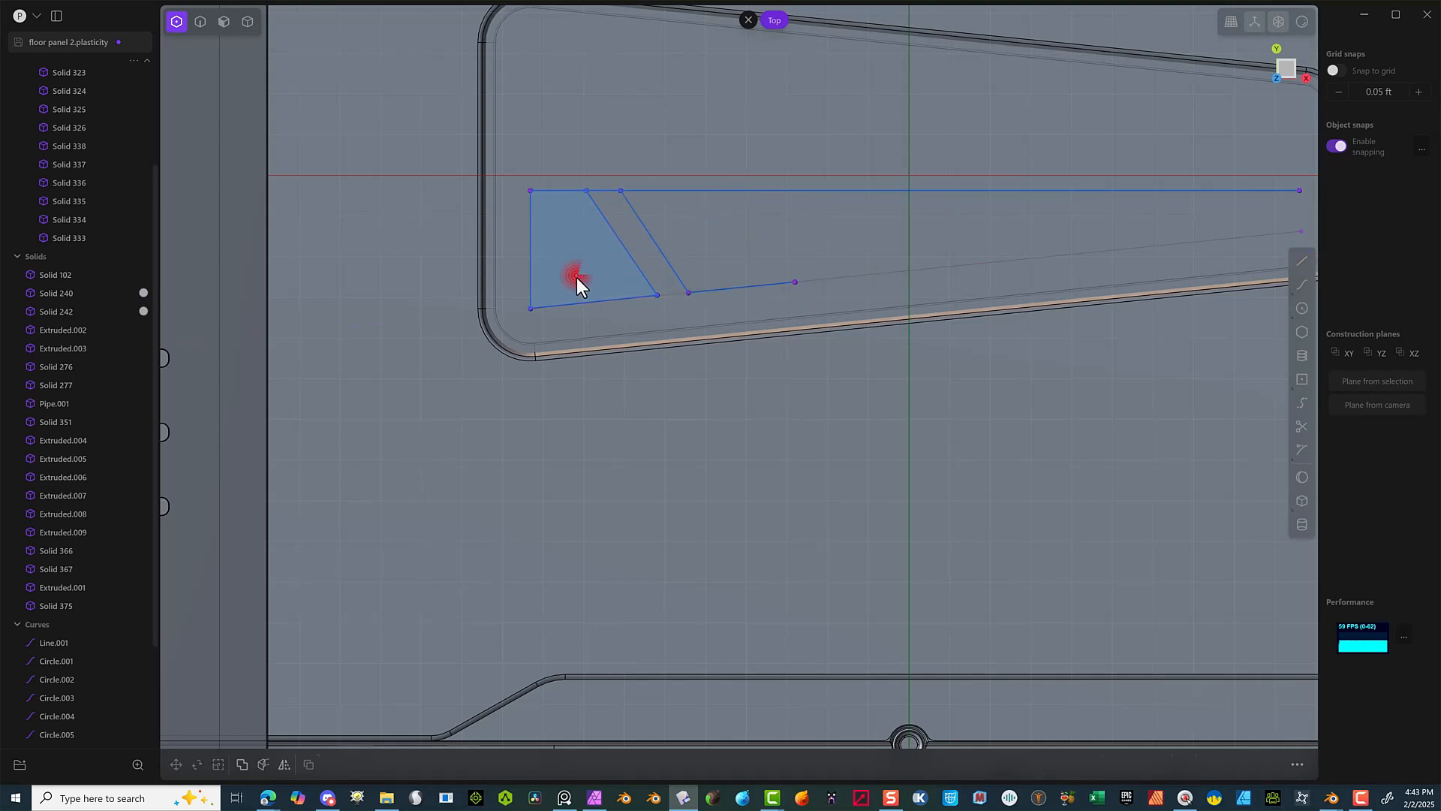
- Delete the small profile, the short segments and the copied edge curve, keeping only the long line beside the centerline
{"action": "left_click", "coordinate": [200, 22]}
{"action": "left_click_drag", "start_coordinate": [501, 172], "coordinate": [814, 319]}
{"action": "key", "text": "Delete"}
{"action": "left_click", "coordinate": [628, 311]}
{"action": "key", "text": "Delete"}
- Move the long line's rear end point about 0.079 ft toward the cutout's rear edge
{"action": "scroll", "coordinate": [737, 250], "scroll_direction": "down", "scroll_amount": 1}
{"action": "left_click", "coordinate": [675, 191]}
{"action": "left_click", "coordinate": [178, 24]}
{"action": "left_click", "coordinate": [607, 198]}
{"action": "key", "text": "g"}
{"action": "left_click_drag", "start_coordinate": [664, 200], "coordinate": [611, 201]}
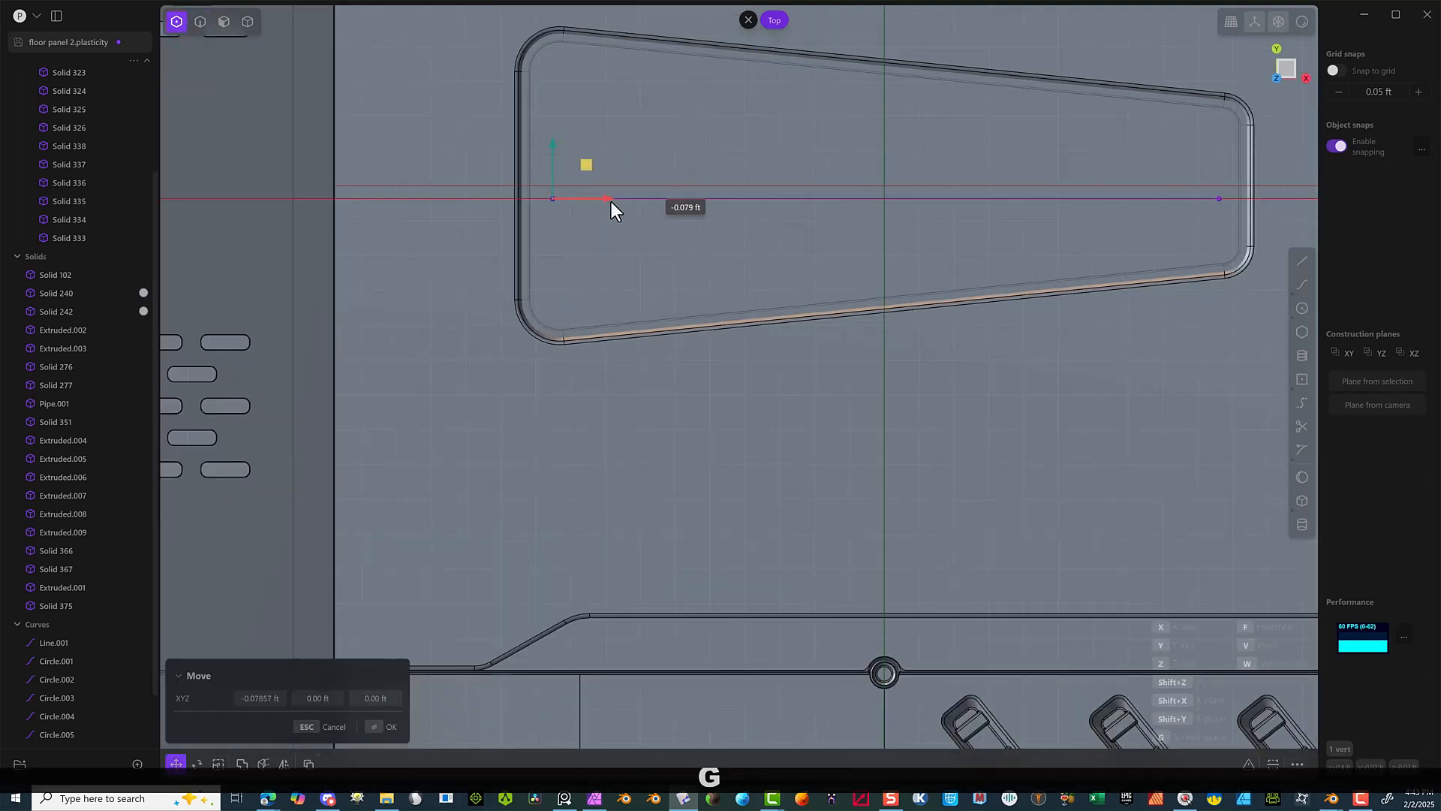
{"action": "right_click", "coordinate": [819, 440]}
- Draw the sloped lower side and both end lines to form a closed tapered profile with the long line
{"action": "left_click", "coordinate": [1304, 261]}
{"action": "left_click", "coordinate": [560, 300]}
{"action": "left_click", "coordinate": [1223, 246]}
{"action": "left_click", "coordinate": [1219, 198]}
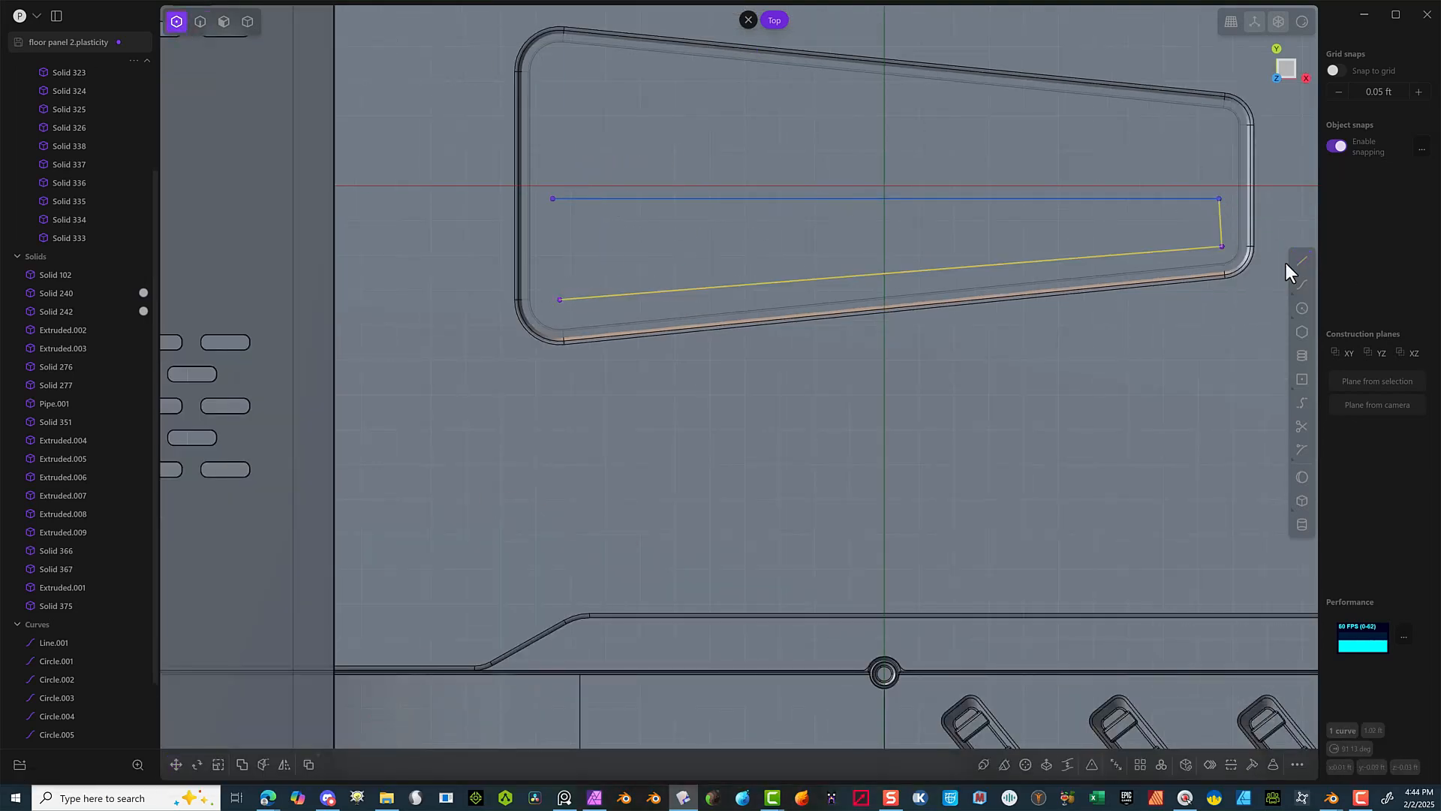
{"action": "left_click", "coordinate": [1301, 260]}
{"action": "left_click", "coordinate": [560, 300]}
{"action": "left_click", "coordinate": [552, 198]}
- Redraw the profile's front end line perpendicular to the long line and trim the overhanging line ends
{"action": "scroll", "coordinate": [548, 222], "scroll_direction": "up", "scroll_amount": 1}
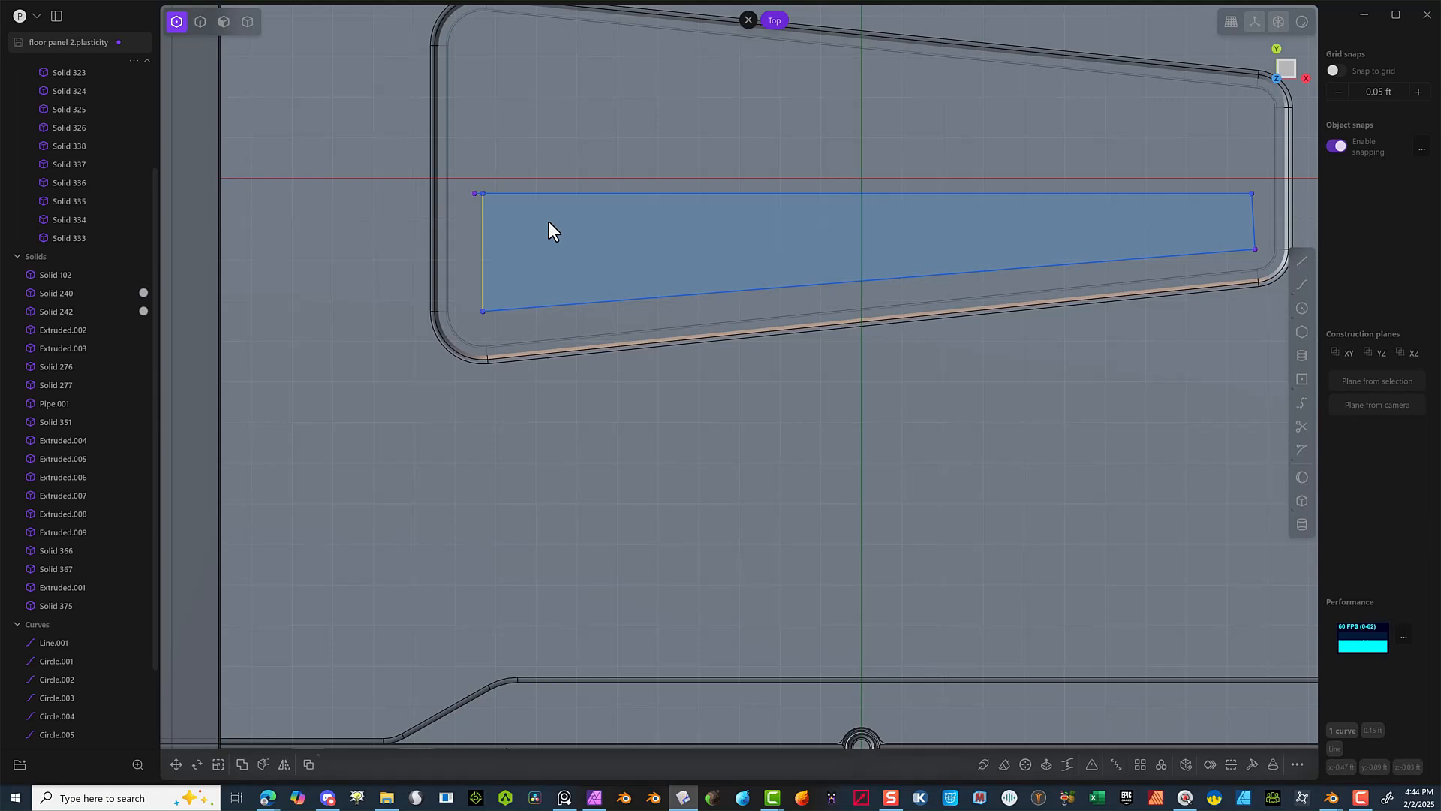
{"action": "left_click", "coordinate": [492, 197], "text": "ctrl"}
{"action": "scroll", "coordinate": [1246, 202], "scroll_direction": "up", "scroll_amount": 4}
{"action": "scroll", "coordinate": [1193, 225], "scroll_direction": "up", "scroll_amount": 4}
{"action": "mouse_move", "coordinate": [1151, 147]}
{"action": "left_mouse_down"}
{"action": "mouse_move", "coordinate": [1217, 147]}
{"action": "mouse_move", "coordinate": [1175, 264]}
{"action": "mouse_move", "coordinate": [1168, 148]}
{"action": "left_mouse_up"}
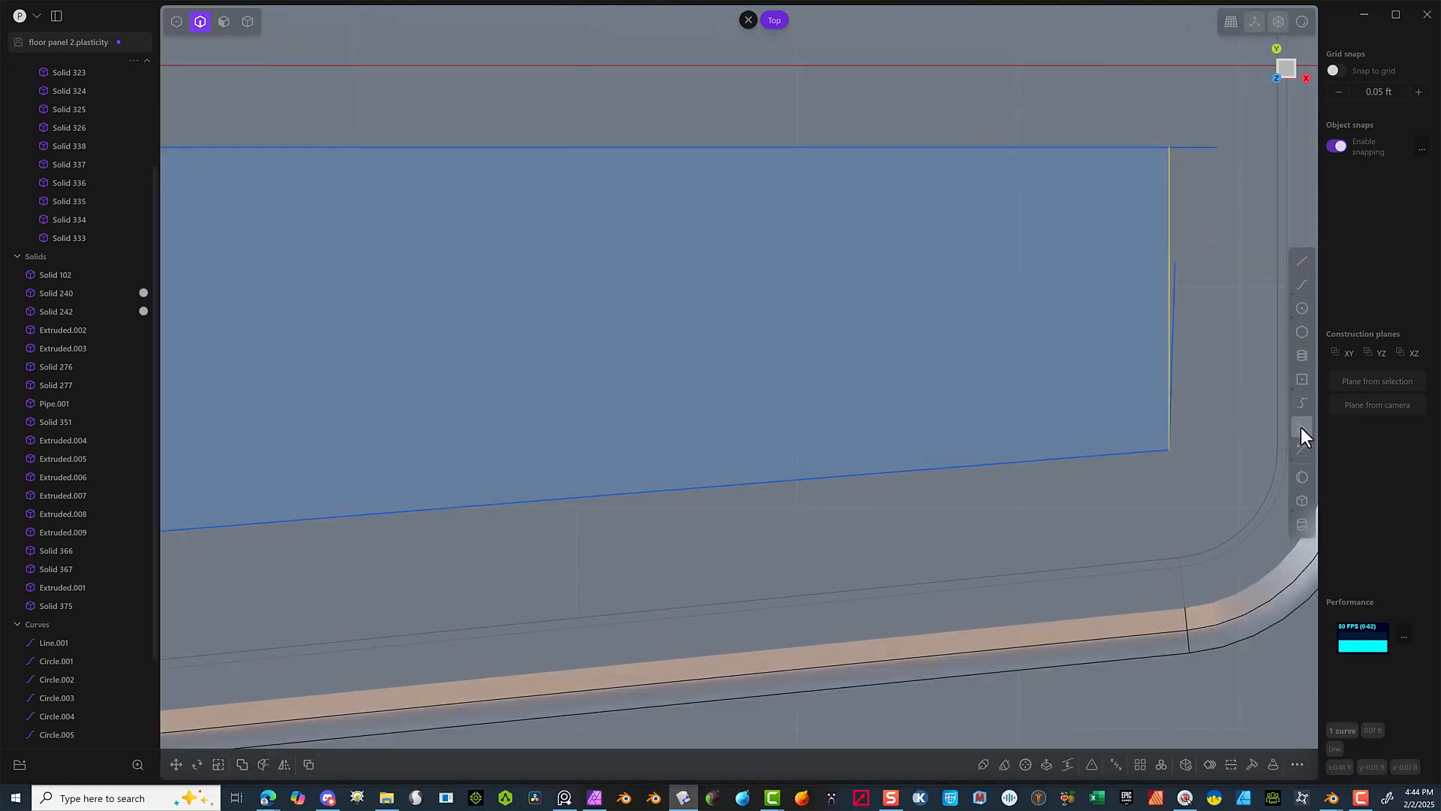
{"action": "left_click", "coordinate": [1302, 427]}
{"action": "scroll", "coordinate": [578, 90], "scroll_direction": "down", "scroll_amount": 3}
{"action": "scroll", "coordinate": [901, 113], "scroll_direction": "down", "scroll_amount": 5}
{"action": "scroll", "coordinate": [476, 246], "scroll_direction": "up", "scroll_amount": 4}
{"action": "right_click", "coordinate": [335, 157]}
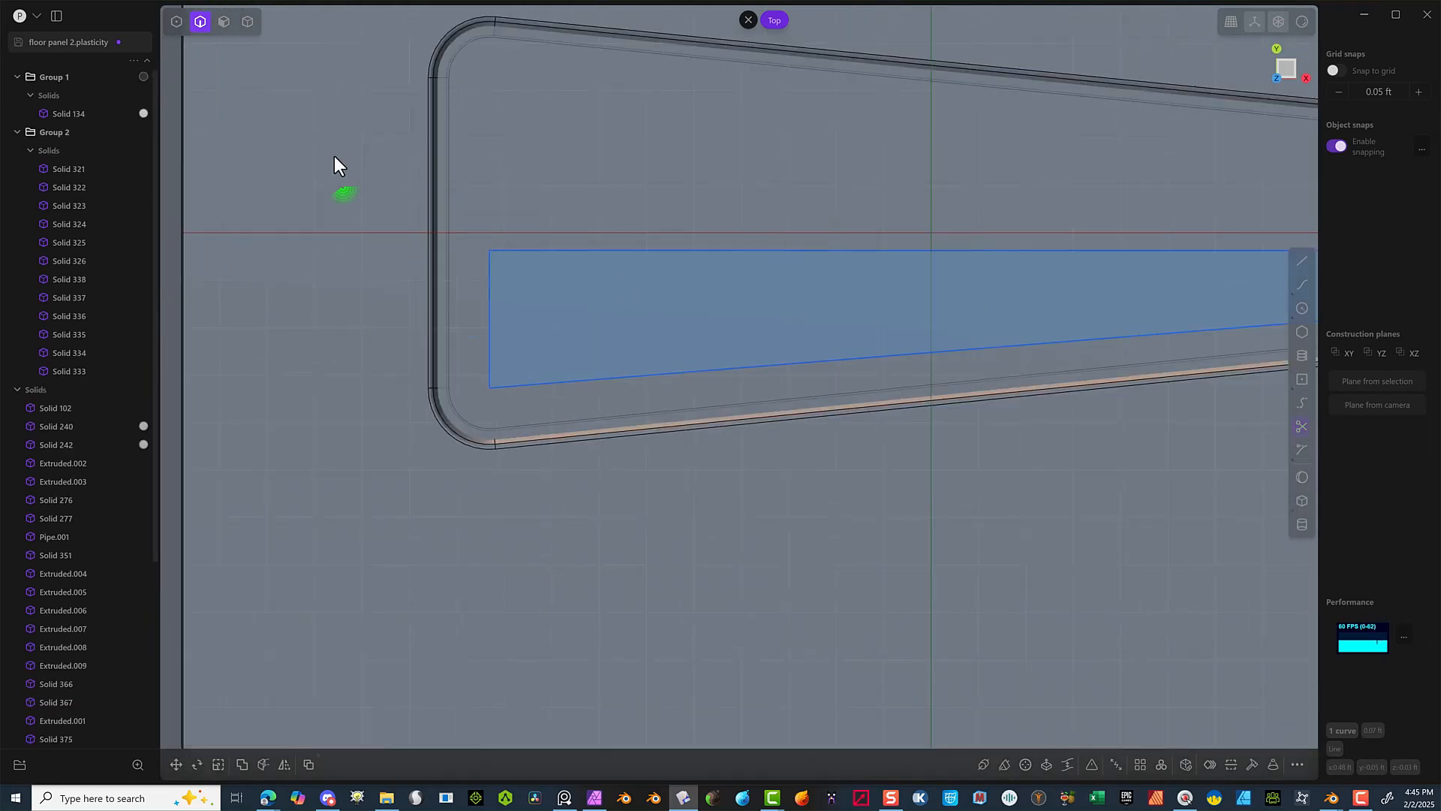
- Select all four sides of the tapered profile and join them into one curve
{"action": "left_click", "coordinate": [490, 268]}
{"action": "left_click", "coordinate": [516, 251], "text": "shift"}
{"action": "scroll", "coordinate": [476, 317], "scroll_direction": "down", "scroll_amount": 2}
{"action": "left_click", "coordinate": [526, 366], "text": "shift"}
{"action": "left_click", "coordinate": [1147, 291], "text": "shift"}
{"action": "key", "text": "j"}
- Draw a slanted line across the profile's rear end and array 8 instances along the profile over about 0.841 ft
{"action": "key", "text": "shift+a"}
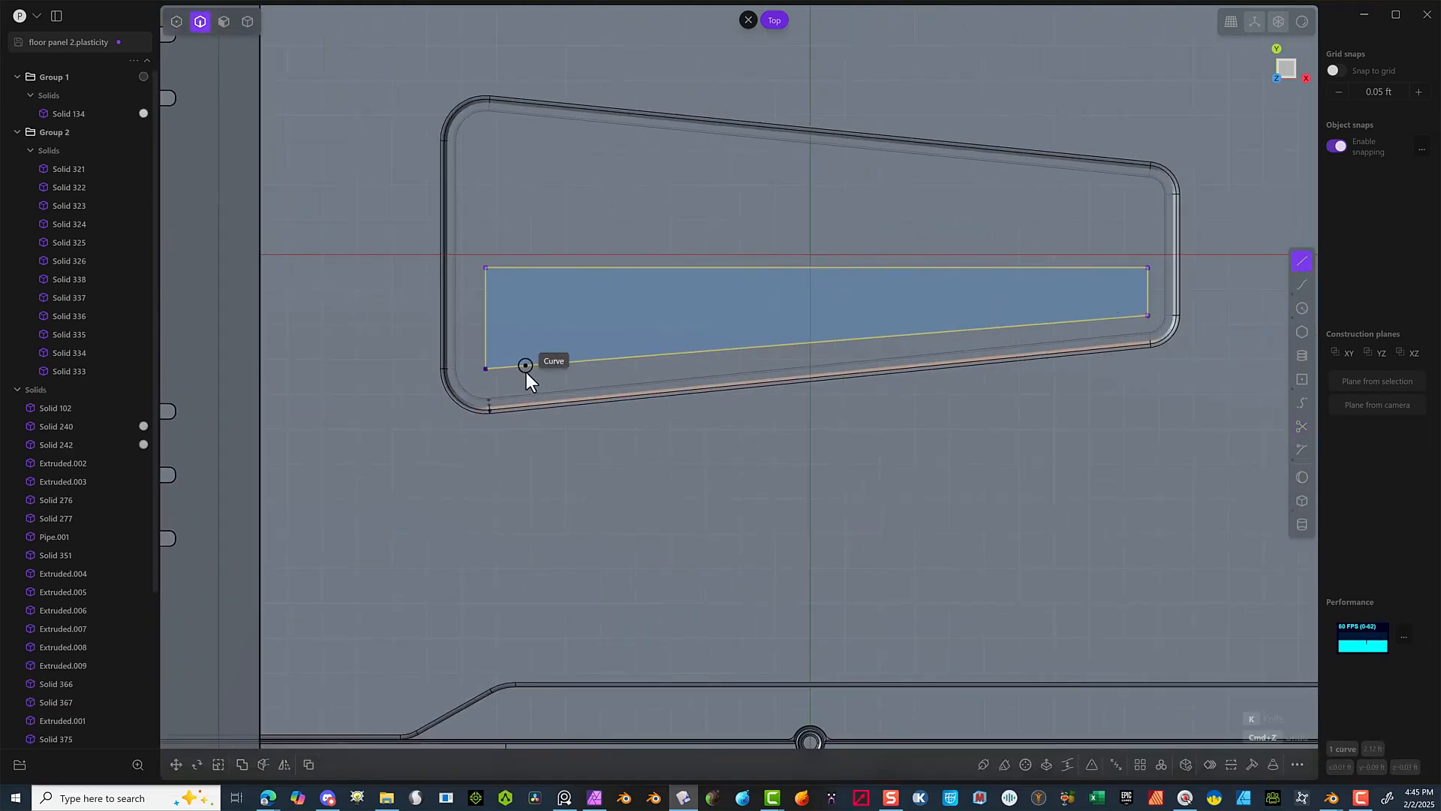
{"action": "left_click", "coordinate": [543, 364]}
{"action": "left_click", "coordinate": [509, 269]}
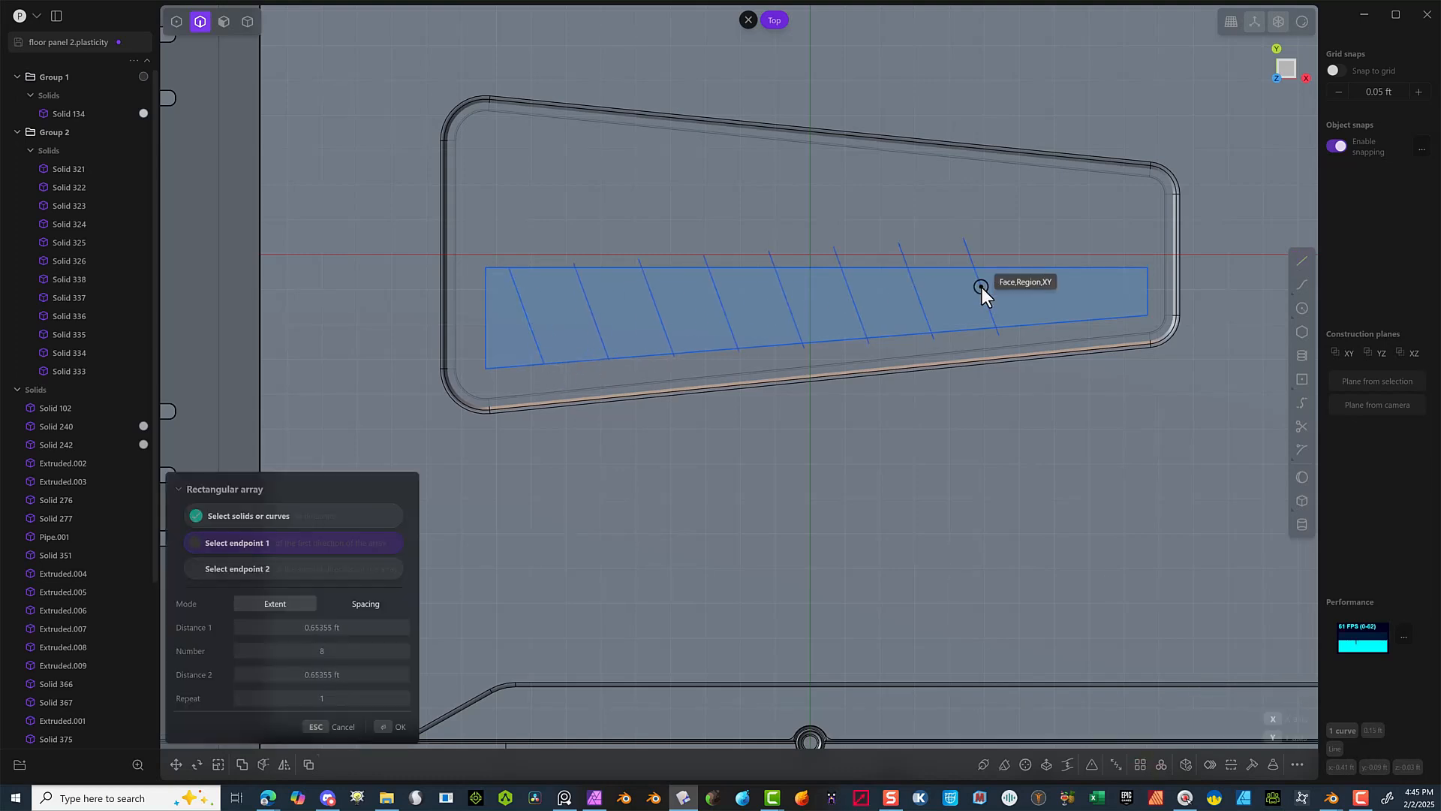
{"action": "key", "text": "f"}
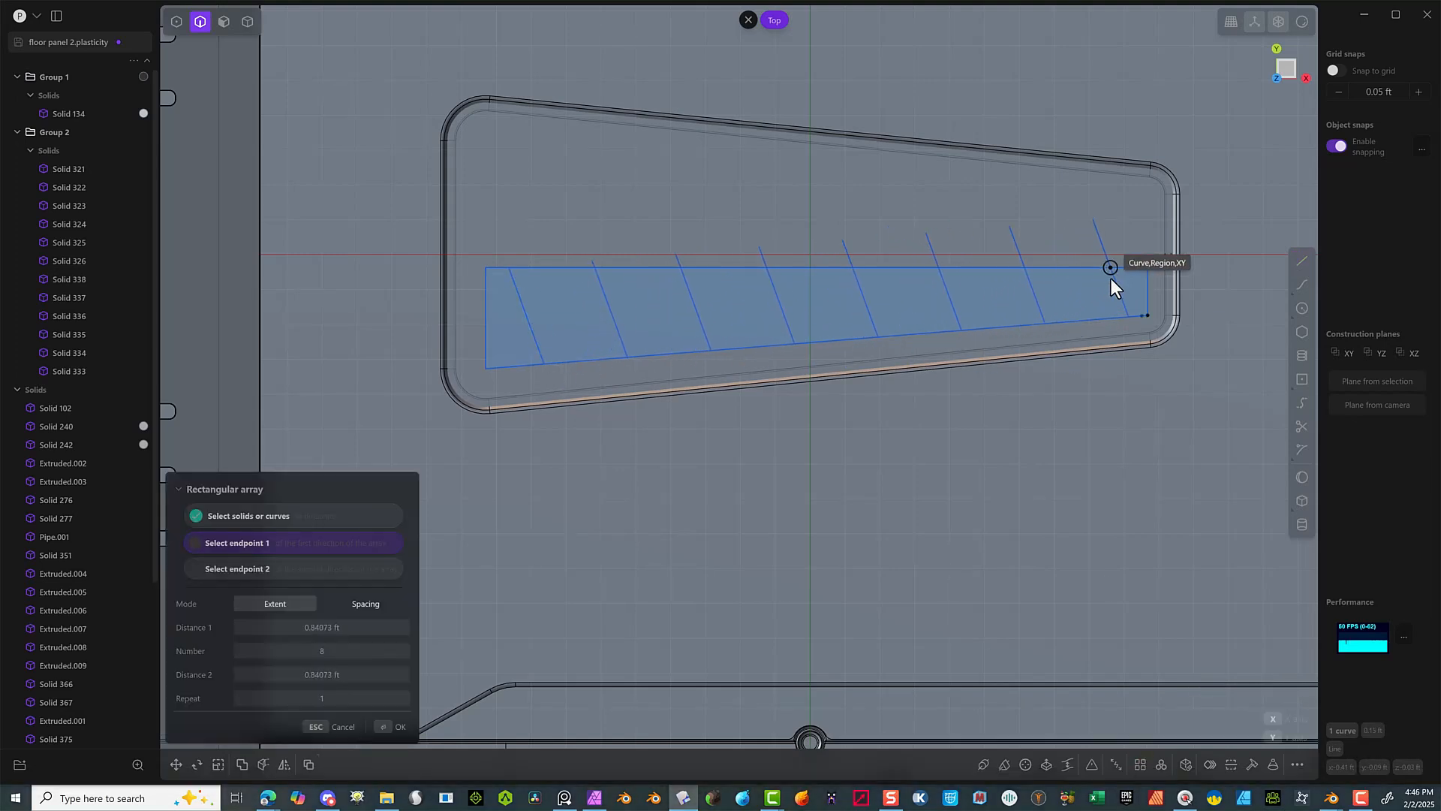
{"action": "left_click", "coordinate": [1111, 268]}
{"action": "key", "text": "Return"}
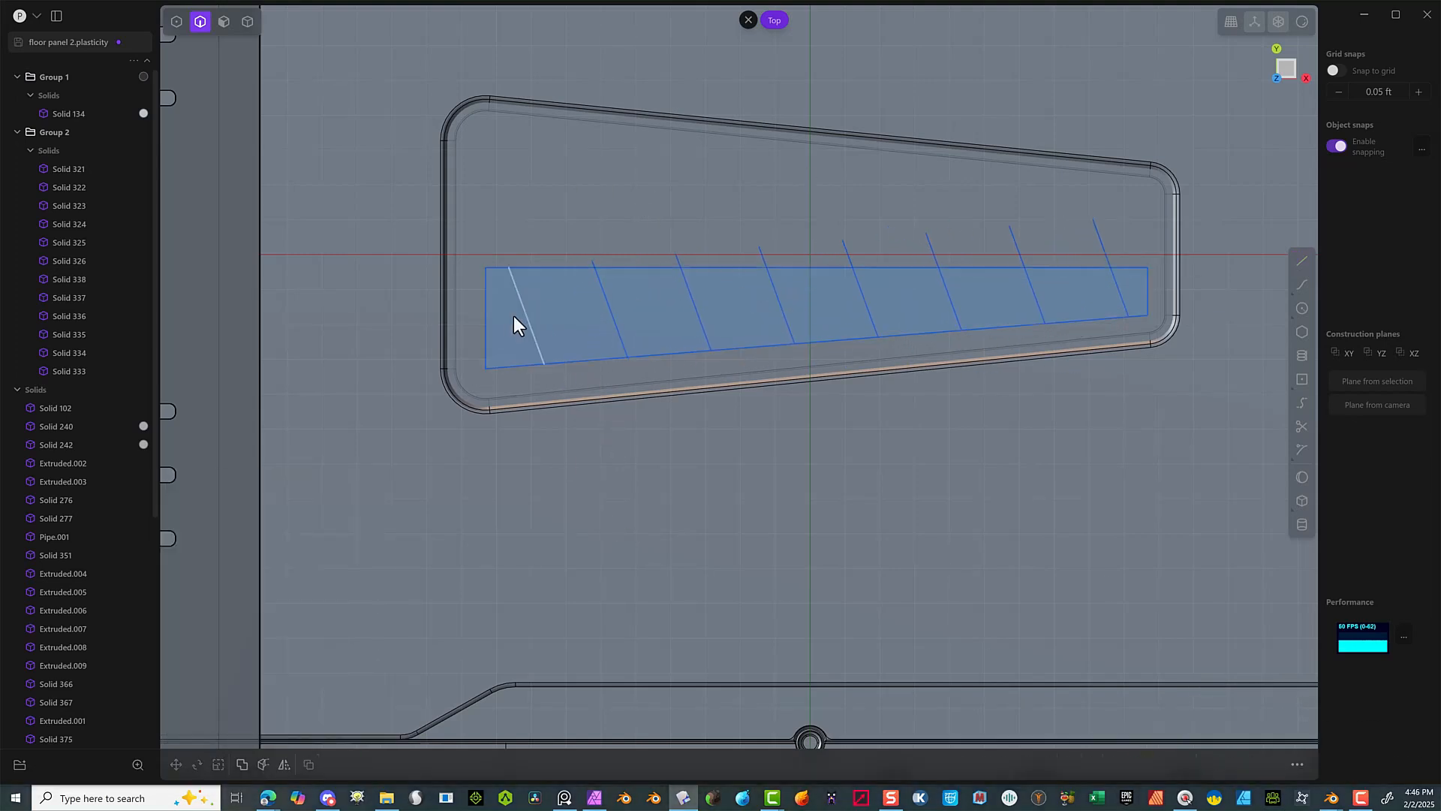
- Draw a second slanted line close beside the first and array 8 instances along the profile over about 0.838 ft
{"action": "left_click", "coordinate": [1302, 261]}
{"action": "left_click", "coordinate": [560, 362]}
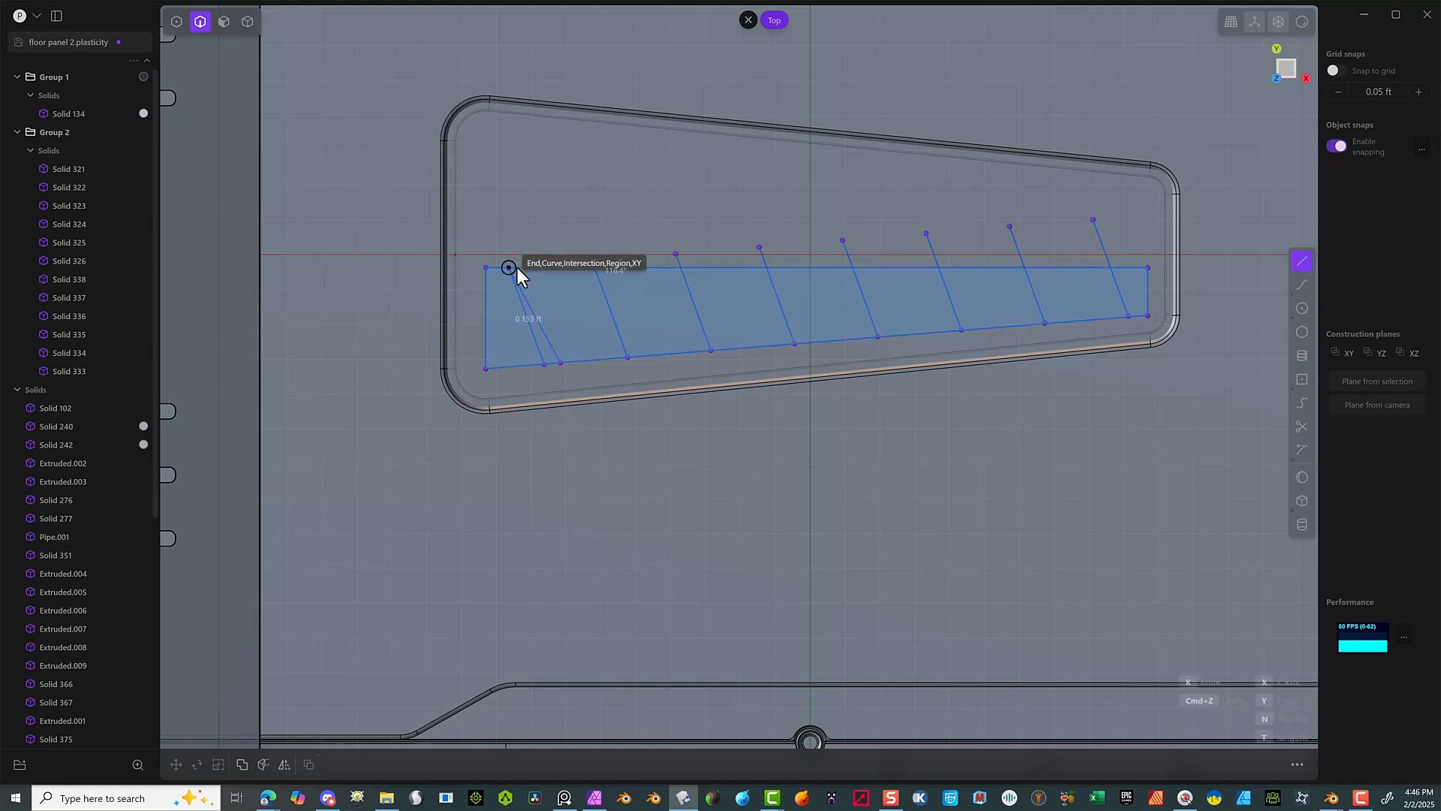
{"action": "left_click", "coordinate": [523, 267]}
{"action": "right_click", "coordinate": [600, 328]}
{"action": "left_click", "coordinate": [1140, 764]}
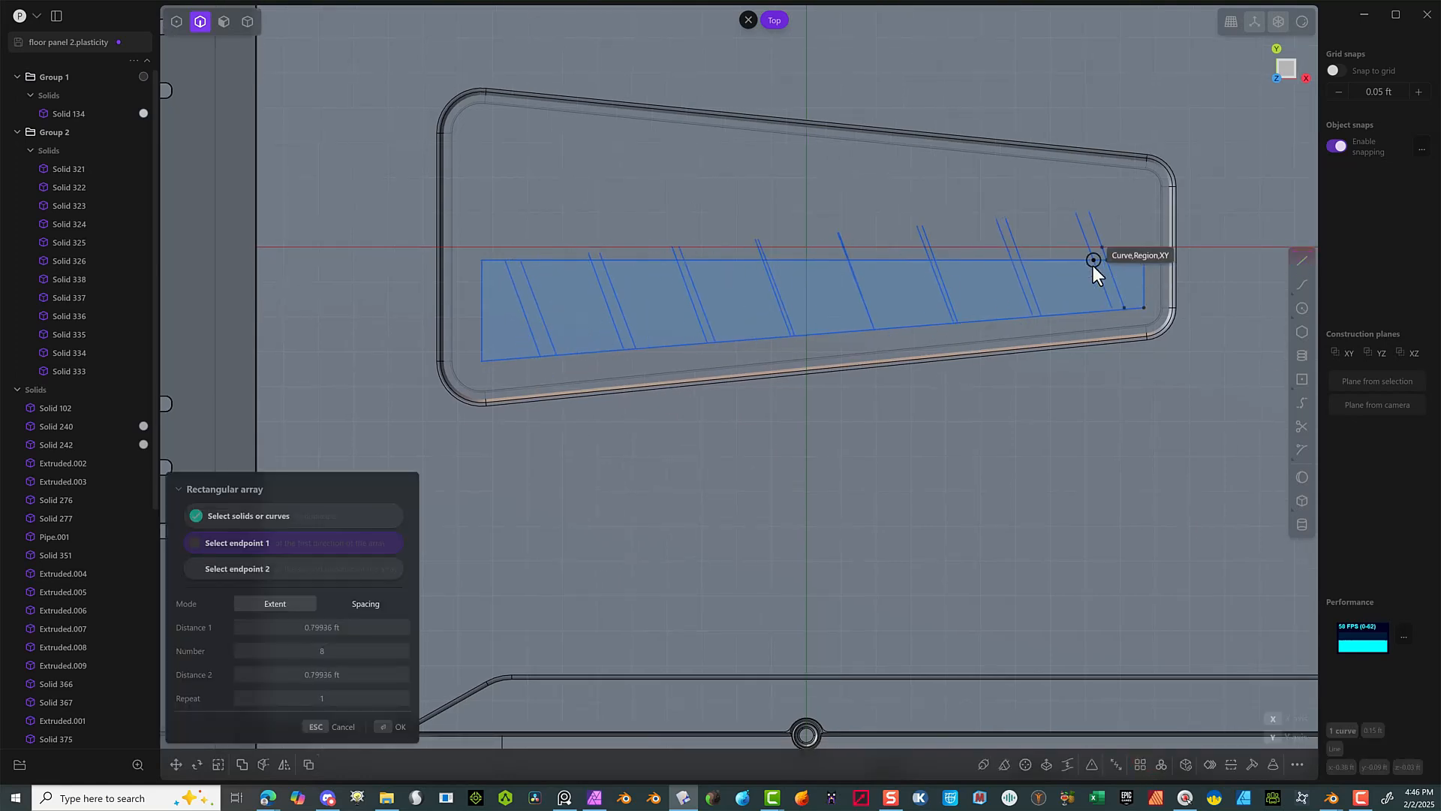
{"action": "left_click", "coordinate": [1122, 260]}
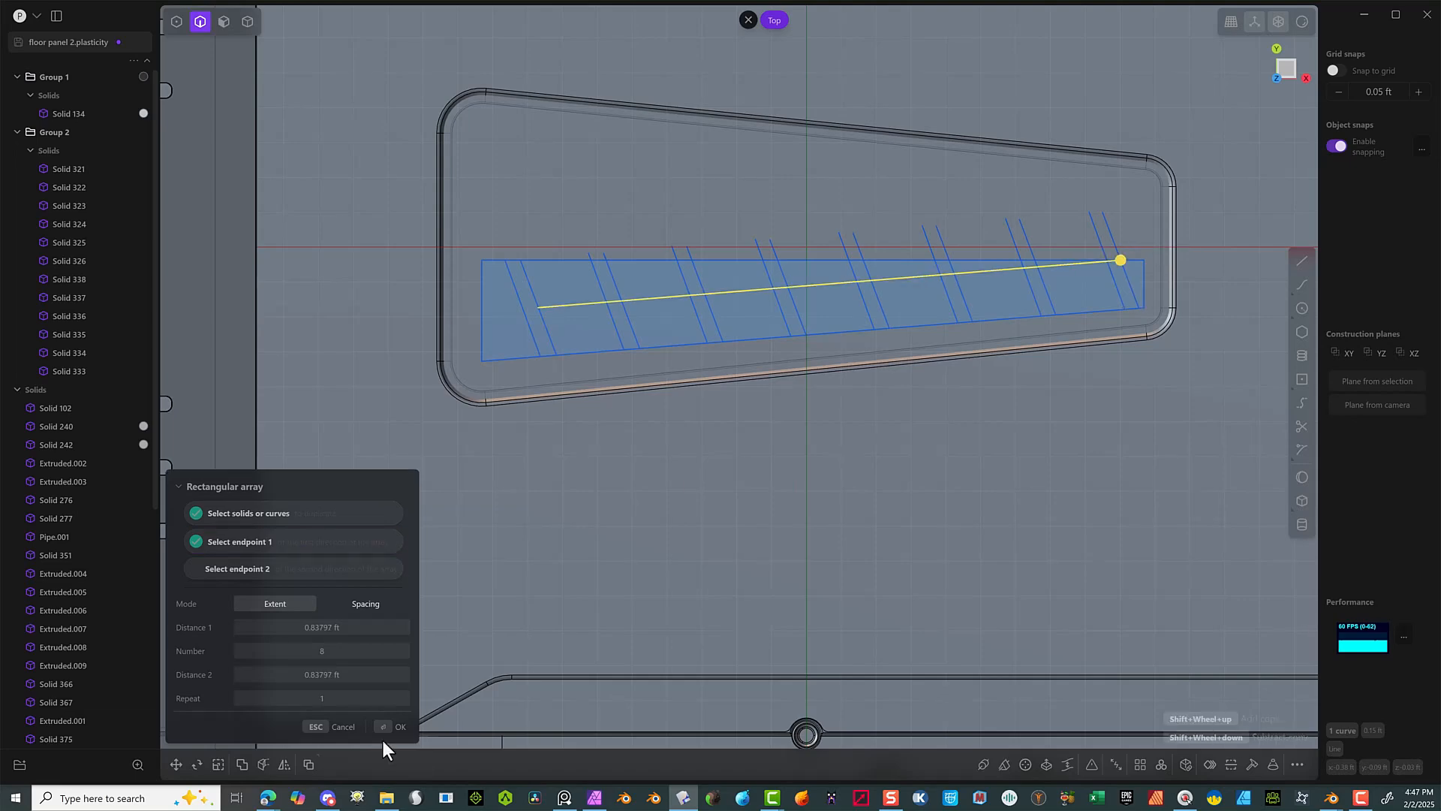
{"action": "left_click", "coordinate": [391, 726]}
{"action": "key", "text": "3"}
{"action": "left_click", "coordinate": [508, 301]}
{"action": "left_click", "coordinate": [504, 381]}
{"action": "key", "text": "4"}
{"action": "left_click", "coordinate": [467, 378]}
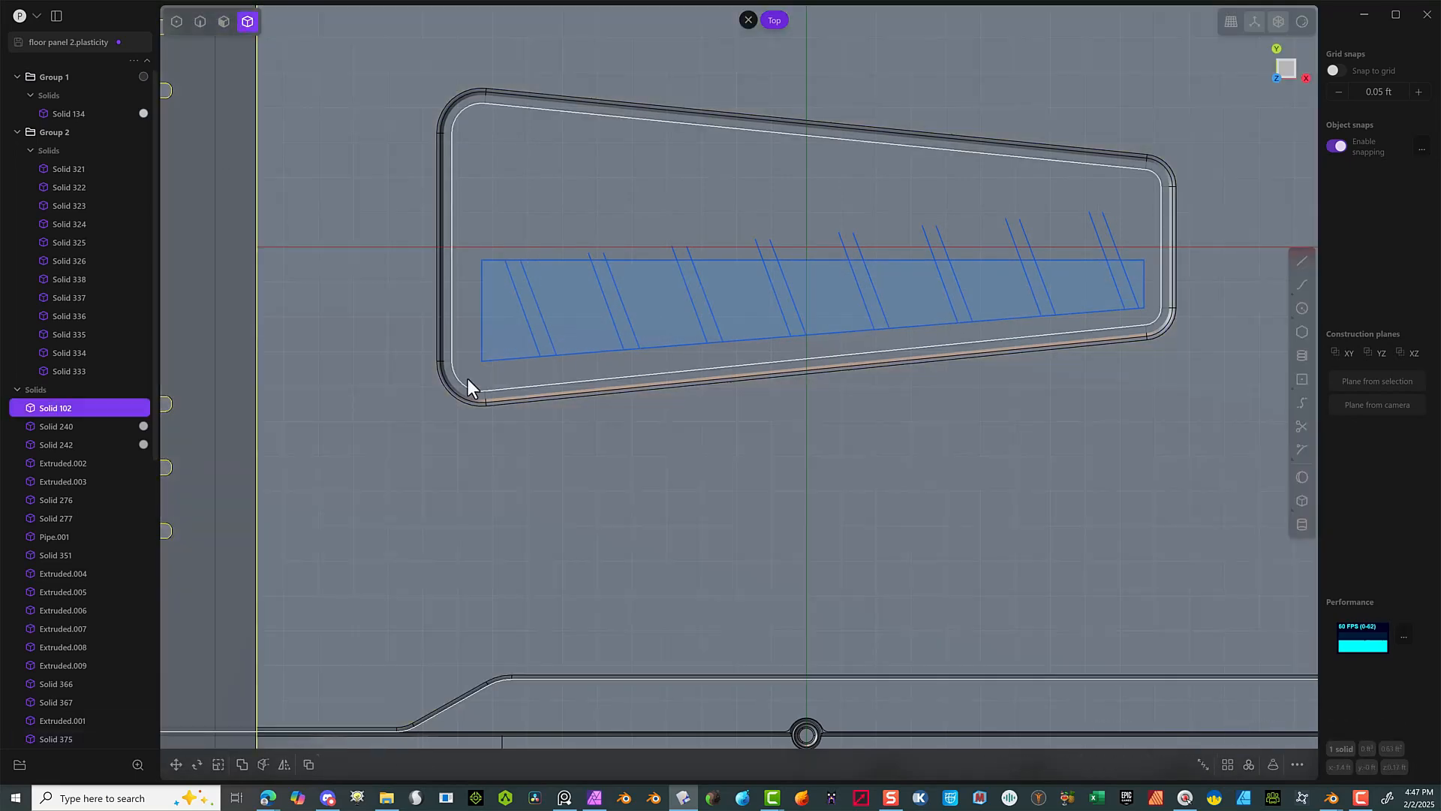
{"action": "key", "text": "3"}
- Pull the overhanging upper end points of the rear pairs of slanted lines down onto the profile's upper edge
{"action": "scroll", "coordinate": [627, 237], "scroll_direction": "up", "scroll_amount": 5}
{"action": "key", "text": "1"}
{"action": "left_click_drag", "start_coordinate": [527, 280], "coordinate": [573, 296]}
{"action": "left_click_drag", "start_coordinate": [747, 261], "coordinate": [761, 296]}
{"action": "left_click_drag", "start_coordinate": [786, 261], "coordinate": [801, 297]}
{"action": "left_click_drag", "start_coordinate": [969, 242], "coordinate": [987, 297]}
{"action": "left_click_drag", "start_coordinate": [1007, 243], "coordinate": [1033, 292]}
{"action": "scroll", "coordinate": [1034, 292], "scroll_direction": "down", "scroll_amount": 2}
- Bring the upper end points of the remaining slanted lines toward the front onto the profile's upper edge
{"action": "right_click_drag", "start_coordinate": [1034, 292], "coordinate": [633, 341]}
{"action": "left_click_drag", "start_coordinate": [743, 292], "coordinate": [788, 344], "text": "ctrl"}
{"action": "left_click_drag", "start_coordinate": [899, 280], "coordinate": [947, 344], "text": "ctrl"}
{"action": "left_click_drag", "start_coordinate": [1053, 267], "coordinate": [1105, 344], "text": "ctrl"}
{"action": "left_click_drag", "start_coordinate": [1216, 272], "coordinate": [1239, 344], "text": "ctrl"}
{"action": "left_click_drag", "start_coordinate": [1231, 255], "coordinate": [1264, 344], "text": "ctrl"}
{"action": "scroll", "coordinate": [1059, 240], "scroll_direction": "down", "scroll_amount": 3}
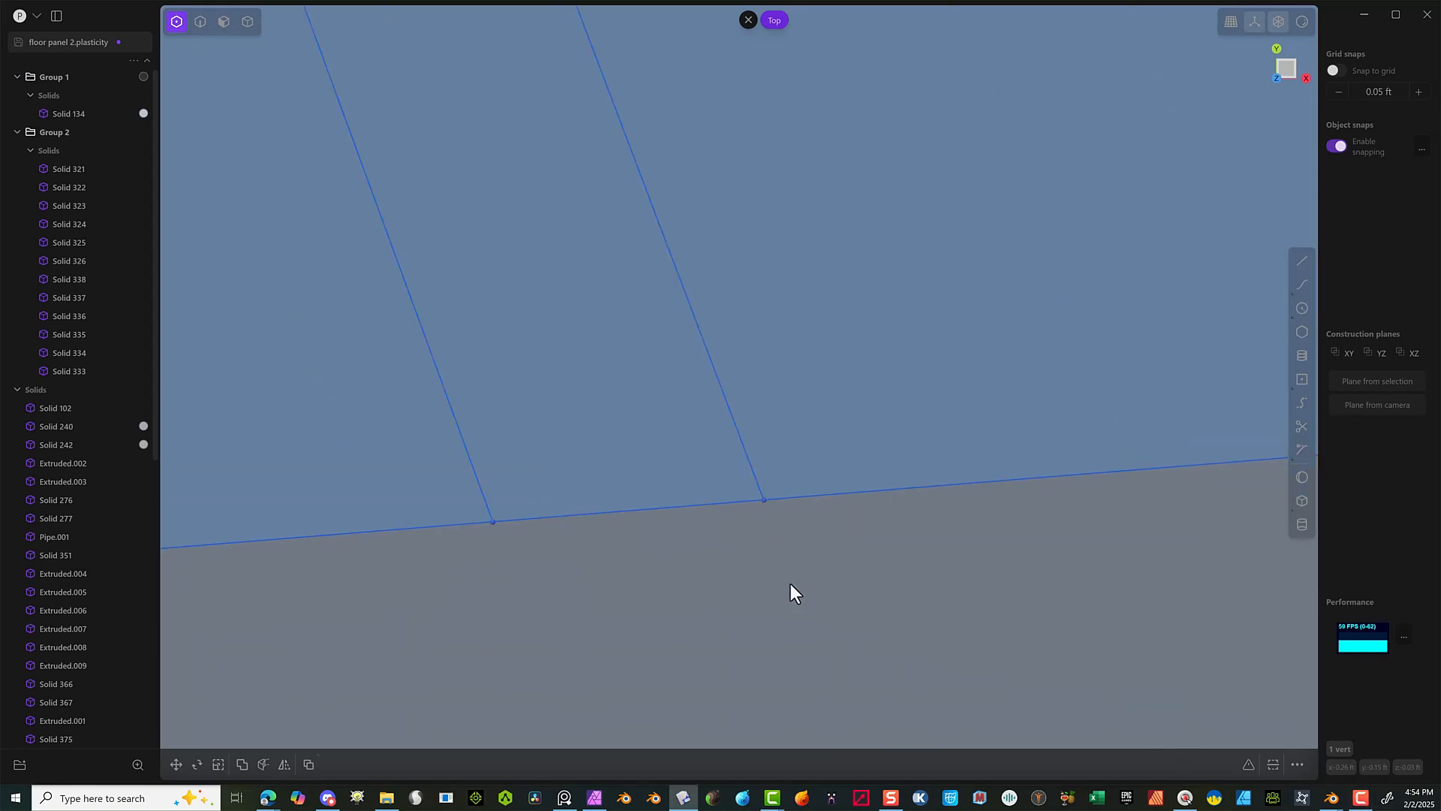
{"action": "scroll", "coordinate": [560, 626], "scroll_direction": "down", "scroll_amount": 8}
- Select the outline and the slanted lines along its full length and join the curves
{"action": "key", "text": "2"}
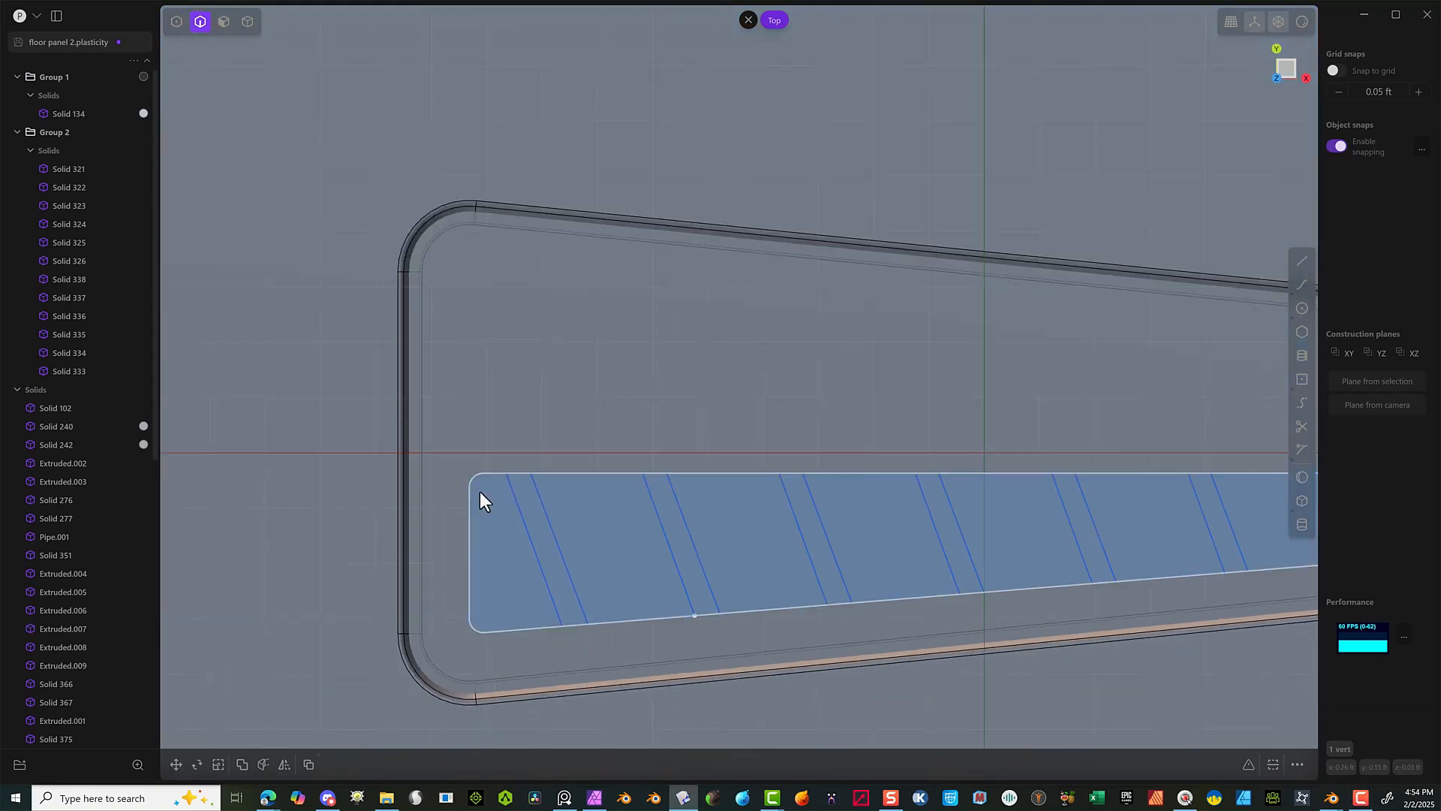
{"action": "left_click_drag", "start_coordinate": [479, 491], "coordinate": [925, 562]}
{"action": "right_click_drag", "start_coordinate": [1026, 662], "coordinate": [559, 605]}
{"action": "scroll", "coordinate": [559, 604], "scroll_direction": "down", "scroll_amount": 1}
{"action": "left_click_drag", "start_coordinate": [559, 604], "coordinate": [768, 402], "text": "shift"}
{"action": "key", "text": "j"}
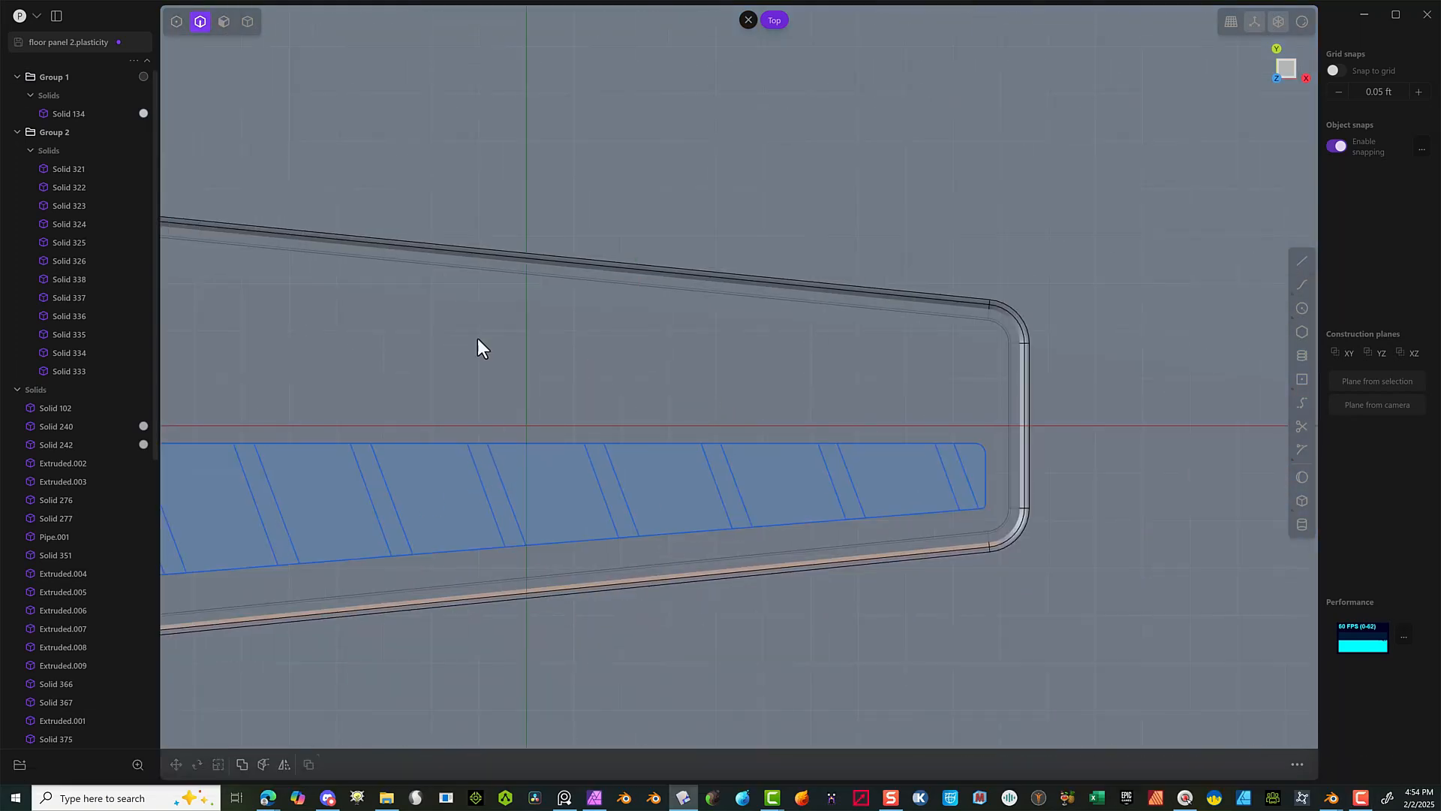
- Extrude the regions between the pairs of slanted lines into a row of solid blocks through the recess floor
{"action": "key", "text": "3"}
{"action": "left_click", "coordinate": [405, 521]}
{"action": "left_click", "coordinate": [539, 506], "text": "shift"}
{"action": "left_click", "coordinate": [656, 482], "text": "shift"}
{"action": "left_click", "coordinate": [778, 481], "text": "shift"}
{"action": "left_click", "coordinate": [889, 477], "text": "shift"}
{"action": "left_click", "coordinate": [970, 469], "text": "shift"}
{"action": "left_click", "coordinate": [631, 482], "text": "shift"}
{"action": "mouse_move", "coordinate": [615, 454]}
{"action": "middle_mouse_down", "text": "shift"}
{"action": "mouse_move", "coordinate": [827, 439]}
{"action": "mouse_move", "coordinate": [606, 438]}
{"action": "middle_mouse_up", "text": "shift"}
{"action": "left_click_drag", "start_coordinate": [526, 564], "coordinate": [532, 589]}
{"action": "right_click", "coordinate": [531, 592]}
{"action": "left_click", "coordinate": [601, 452]}
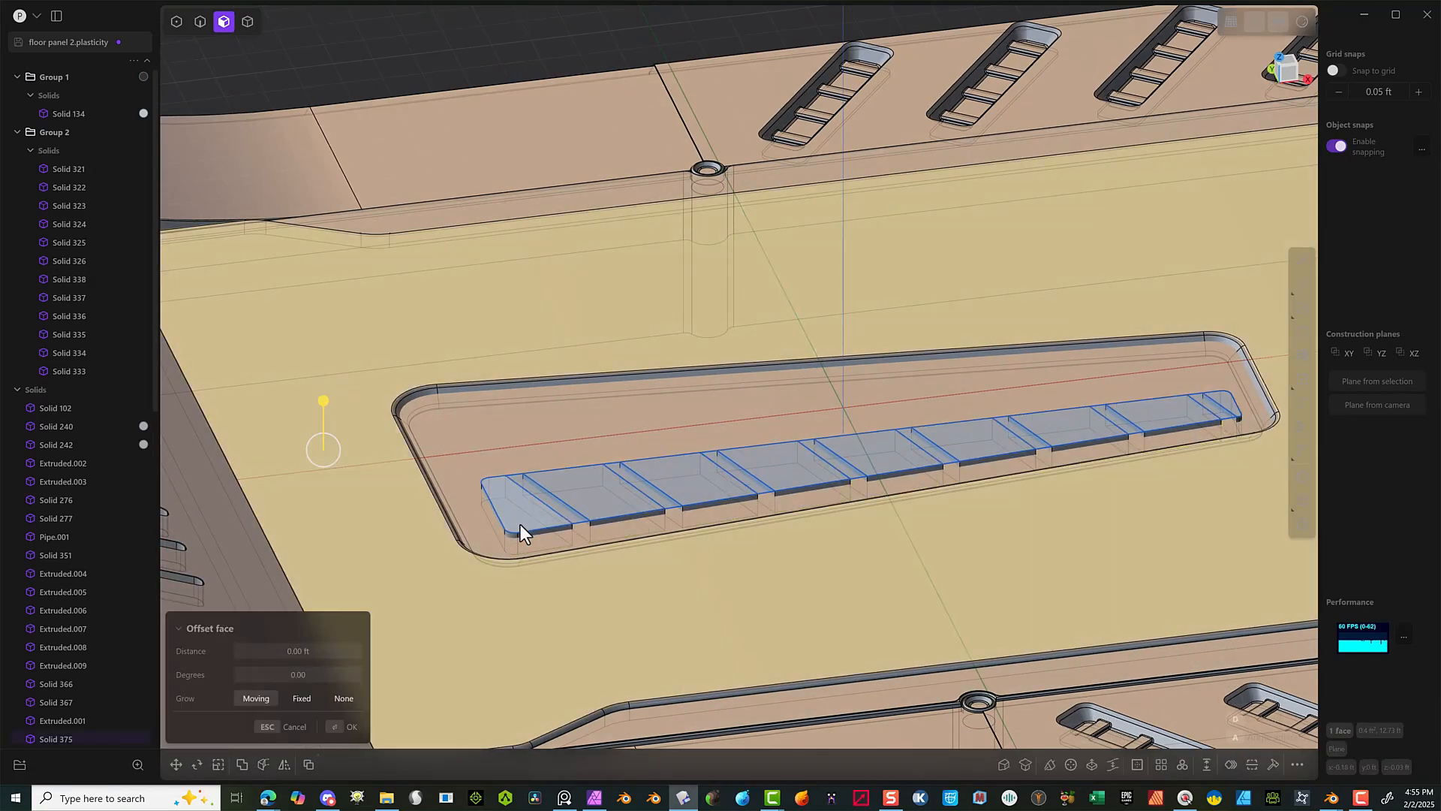
- Delete the joined outline and slanted-line curves lying over the row of blocks
{"action": "key", "text": "2"}
{"action": "scroll", "coordinate": [510, 545], "scroll_direction": "up", "scroll_amount": 3}
{"action": "left_click", "coordinate": [247, 25]}
{"action": "scroll", "coordinate": [431, 458], "scroll_direction": "down", "scroll_amount": 3}
{"action": "middle_click_drag", "start_coordinate": [530, 459], "coordinate": [588, 459], "text": "shift"}
{"action": "left_click", "coordinate": [588, 460]}
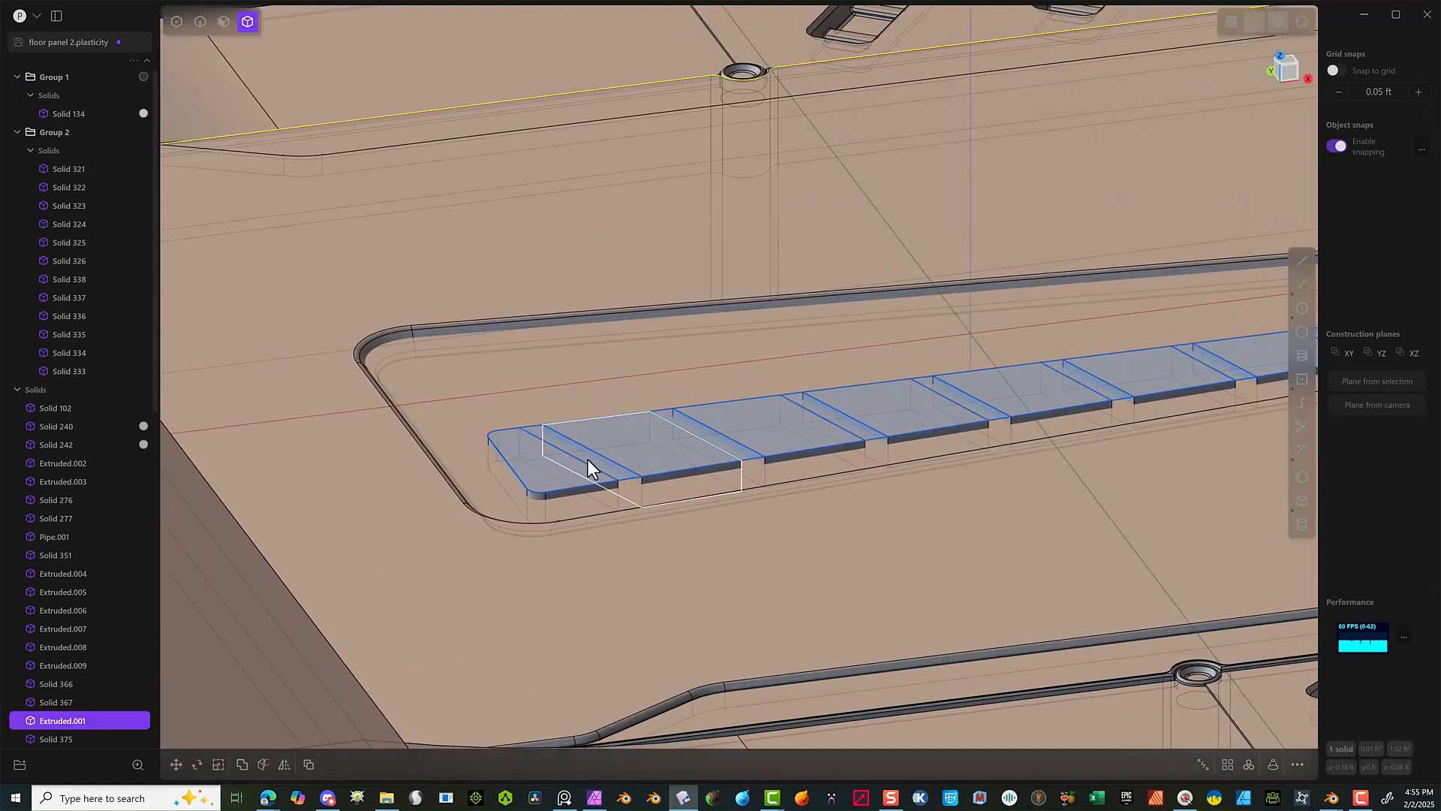
{"action": "key", "text": "2"}
{"action": "left_click", "coordinate": [508, 462]}
{"action": "key", "text": "Delete"}
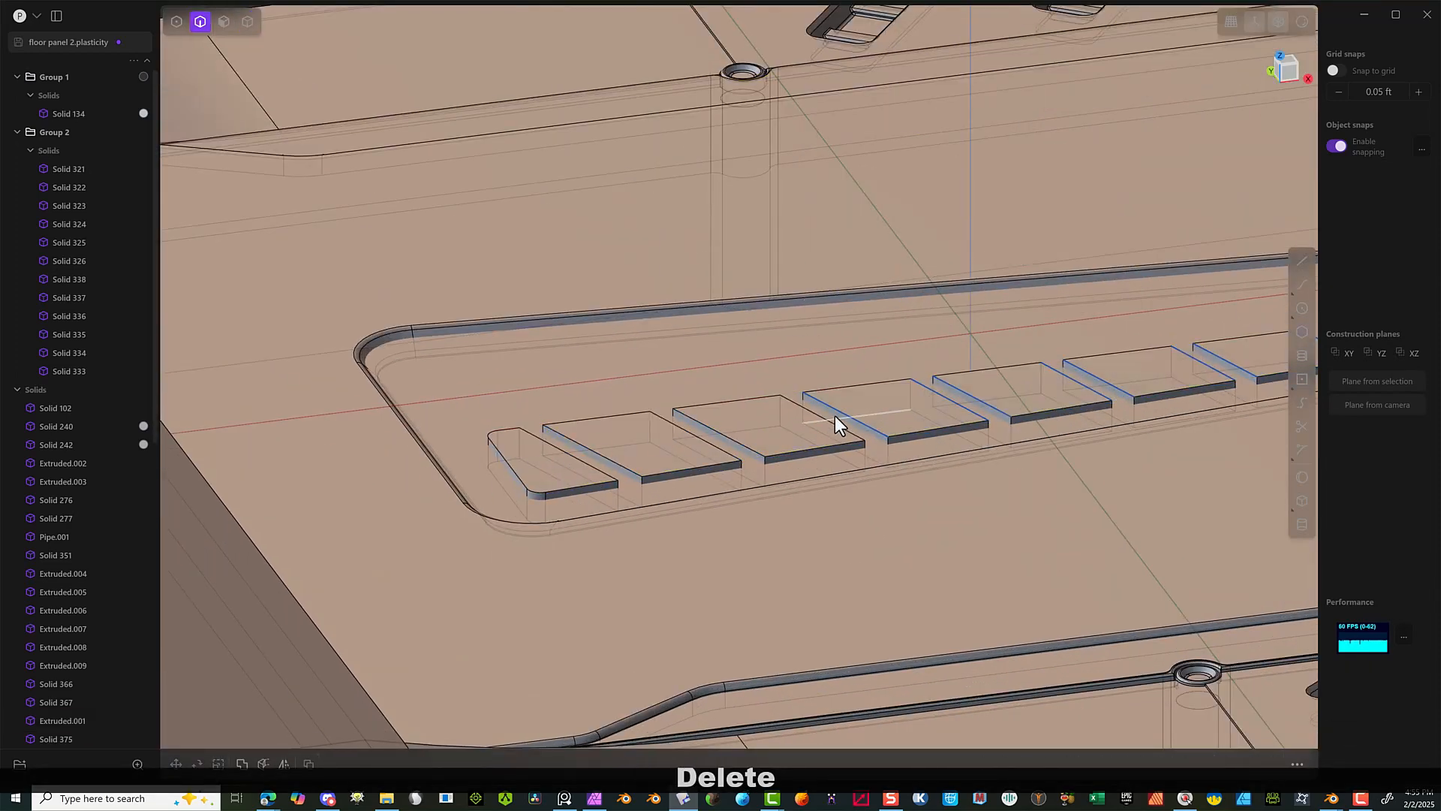
- Clear any leftover sketch curves from the gaps between the blocks toward the recess's narrow end
{"action": "left_click_drag", "start_coordinate": [835, 416], "coordinate": [961, 398]}
{"action": "key", "text": "Delete"}
{"action": "left_click_drag", "start_coordinate": [1126, 405], "coordinate": [1075, 380]}
{"action": "key", "text": "Delete"}
{"action": "middle_click_drag", "start_coordinate": [1111, 372], "coordinate": [903, 429], "text": "shift"}
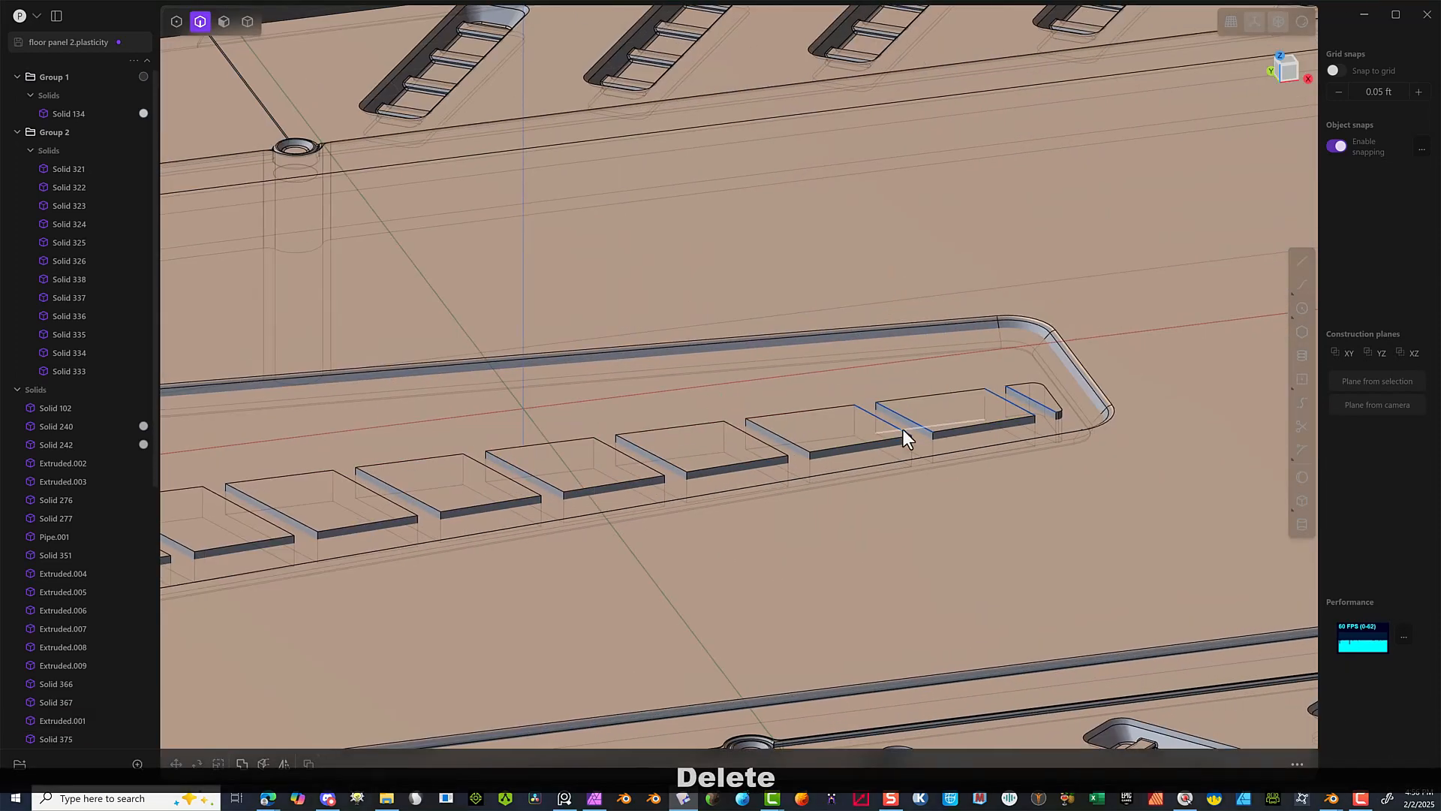
{"action": "left_click", "coordinate": [903, 429]}
{"action": "key", "text": "Delete"}
- Select the vertical corner edges of the blocks from the middle of the row to the narrow end for filleting
{"action": "left_click", "coordinate": [317, 545]}
{"action": "left_click", "coordinate": [226, 499], "text": "shift"}
{"action": "left_click", "coordinate": [334, 485], "text": "shift"}
{"action": "left_click", "coordinate": [417, 532], "text": "shift"}
{"action": "left_click", "coordinate": [441, 527], "text": "shift"}
{"action": "left_click", "coordinate": [542, 511], "text": "shift"}
{"action": "left_click", "coordinate": [464, 470], "text": "shift"}
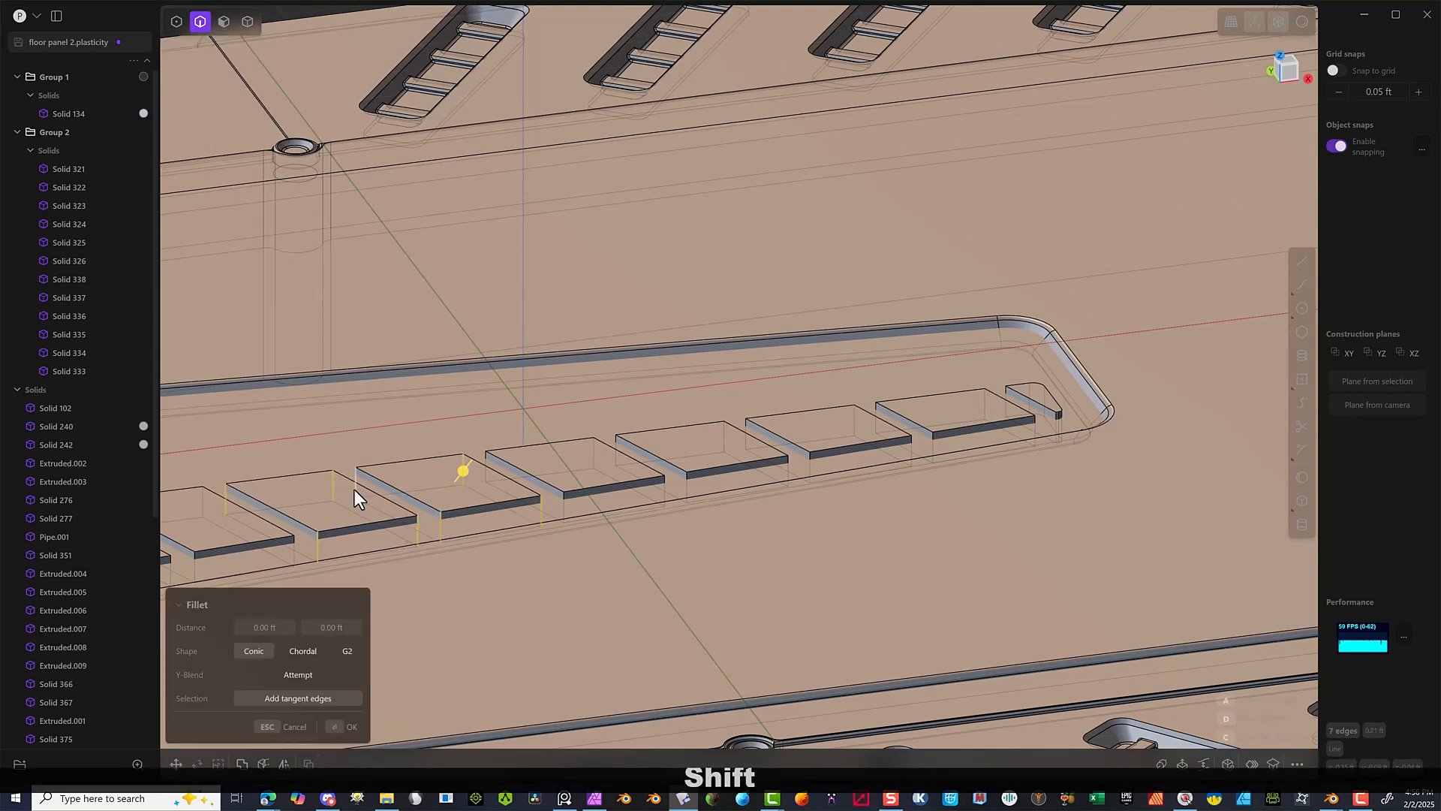
{"action": "left_click", "coordinate": [355, 488], "text": "shift"}
{"action": "left_click", "coordinate": [787, 471], "text": "shift"}
{"action": "left_click", "coordinate": [854, 421], "text": "shift"}
{"action": "left_click", "coordinate": [911, 451], "text": "shift"}
{"action": "left_click", "coordinate": [934, 448], "text": "shift"}
{"action": "left_click", "coordinate": [985, 406], "text": "shift"}
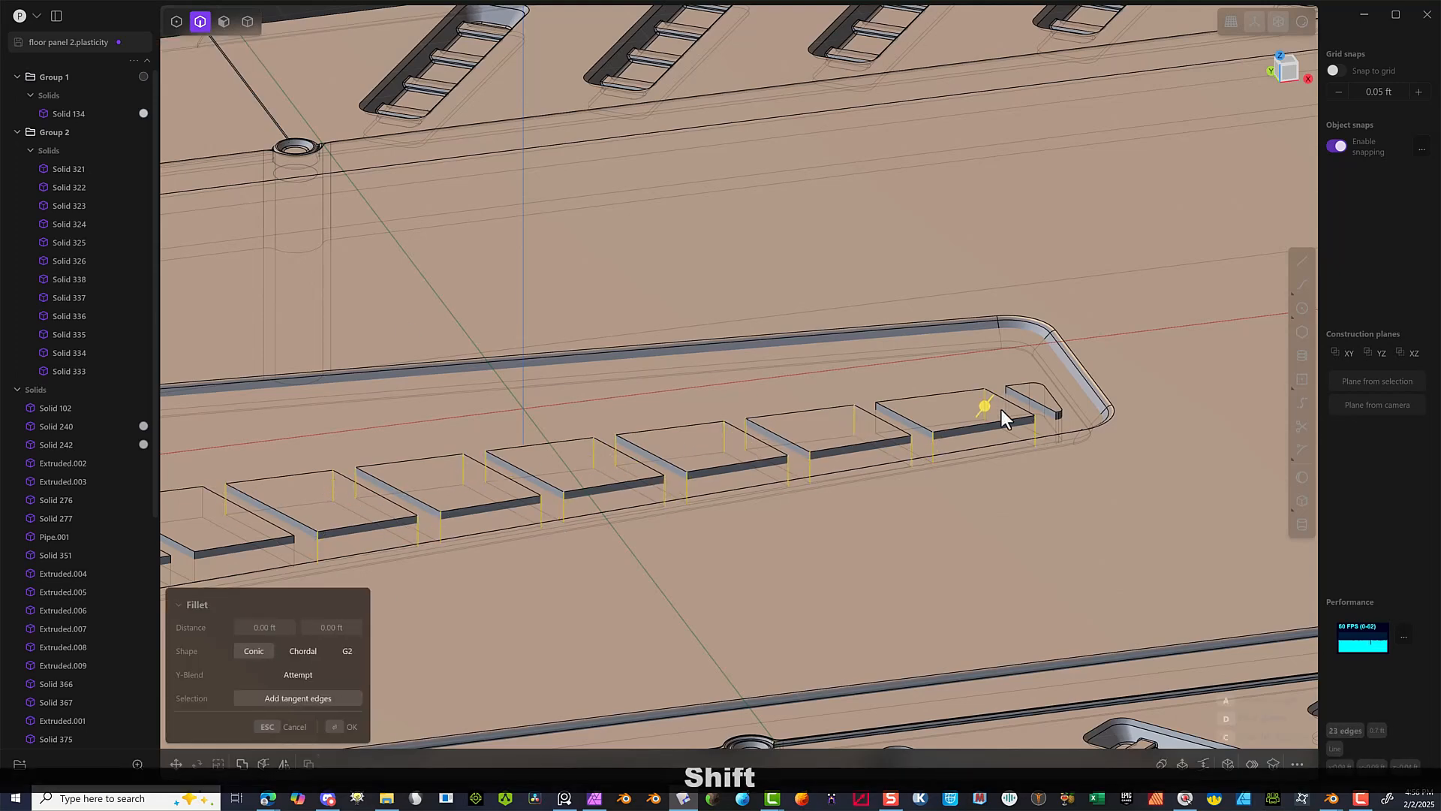
{"action": "left_click", "coordinate": [1058, 425], "text": "shift"}
- Add the vertical corner edges of the wide-end blocks to the selection and fillet all the block corners slightly
{"action": "scroll", "coordinate": [581, 407], "scroll_direction": "down", "scroll_amount": 2}
{"action": "left_click", "coordinate": [268, 515], "text": "shift"}
{"action": "left_click", "coordinate": [339, 547], "text": "shift"}
{"action": "left_click", "coordinate": [262, 560], "text": "shift"}
{"action": "left_click", "coordinate": [186, 521], "text": "shift"}
{"action": "left_click", "coordinate": [243, 565], "text": "shift"}
{"action": "left_click", "coordinate": [166, 524], "text": "shift"}
{"action": "middle_click_drag", "start_coordinate": [166, 529], "coordinate": [557, 463]}
{"action": "scroll", "coordinate": [556, 462], "scroll_direction": "up", "scroll_amount": 2}
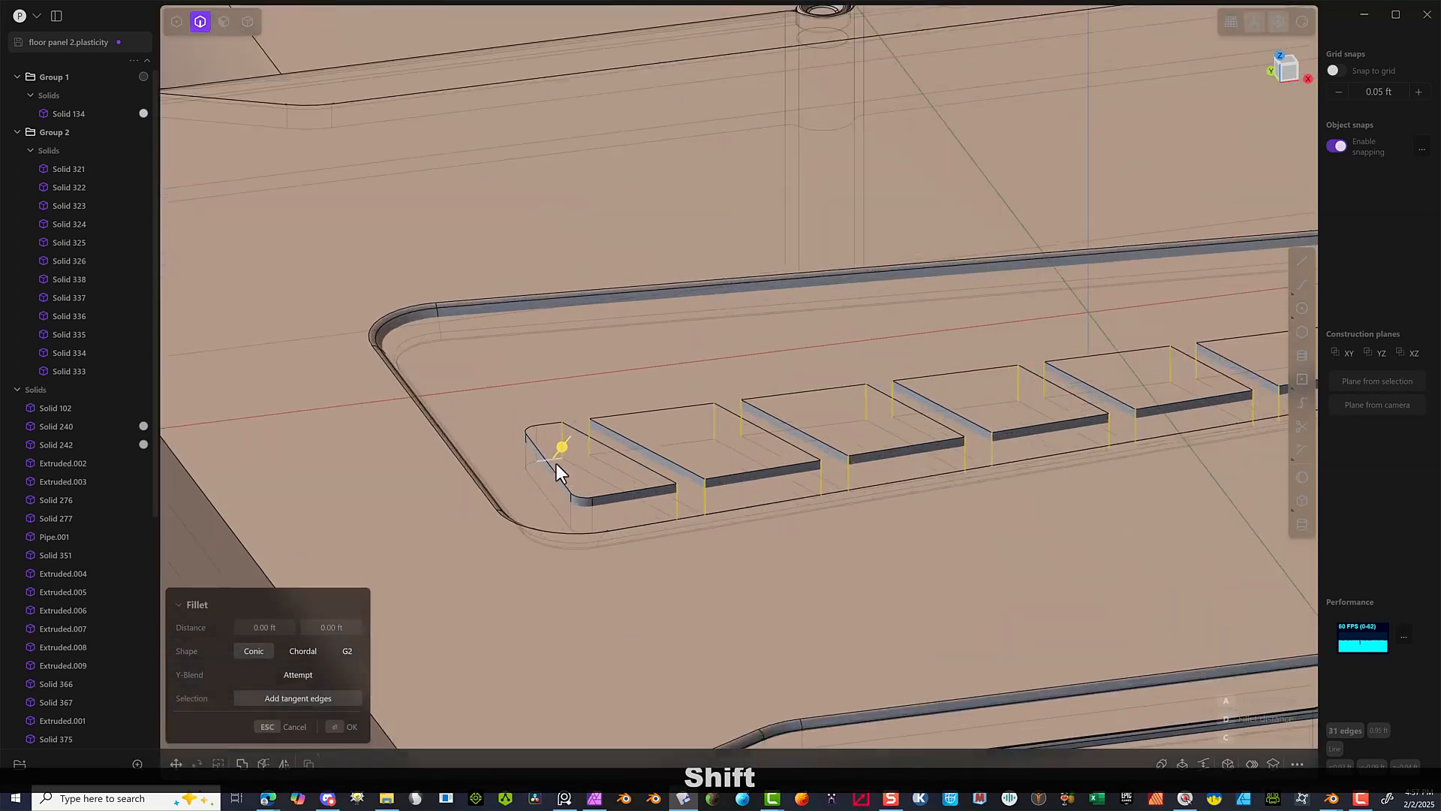
{"action": "middle_click_drag", "start_coordinate": [956, 342], "coordinate": [626, 391]}
{"action": "left_click", "coordinate": [1019, 373], "text": "shift"}
{"action": "key", "text": "b"}
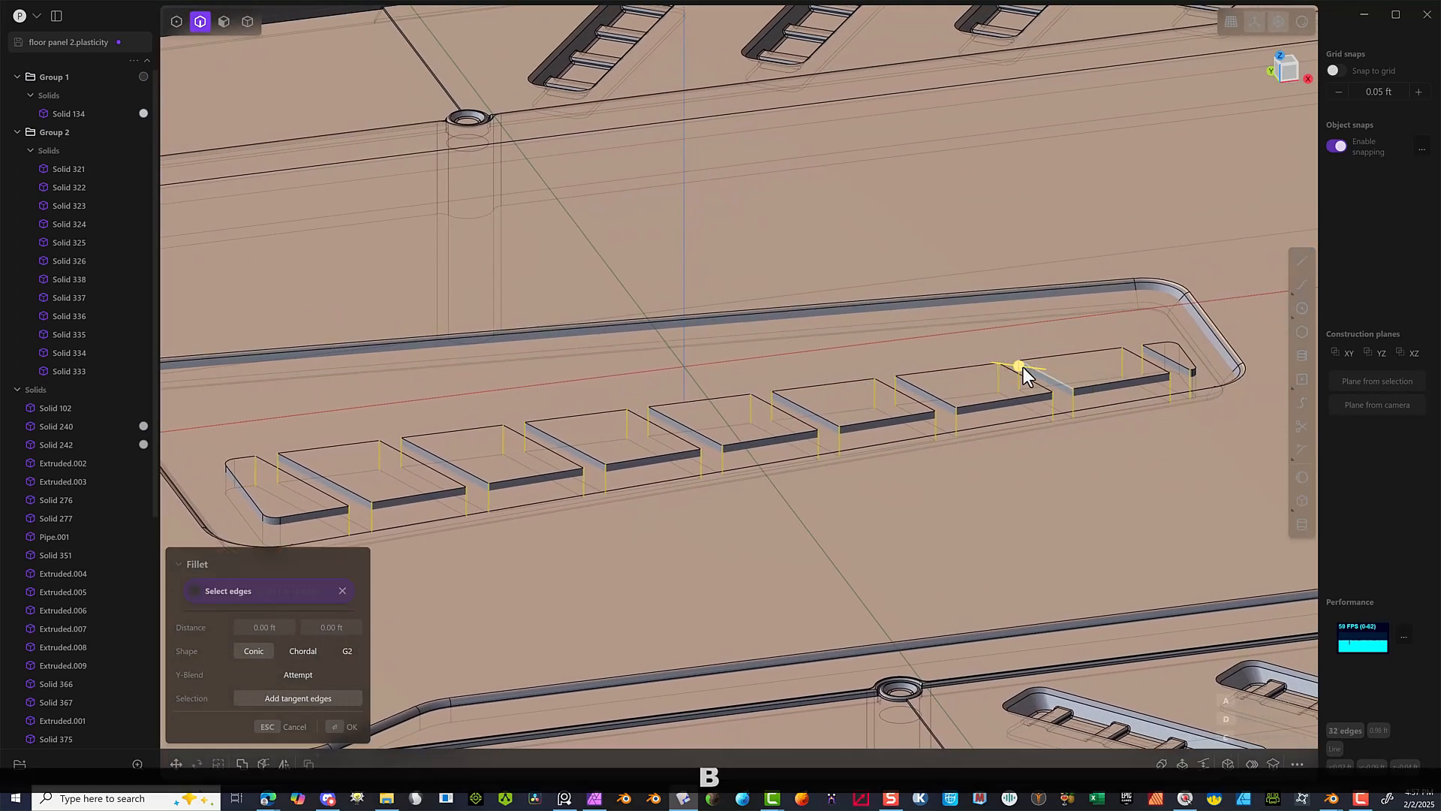
{"action": "left_click_drag", "start_coordinate": [1024, 367], "coordinate": [1013, 364]}
{"action": "right_click", "coordinate": [418, 405]}
- Subtract the whole row of filleted blocks from the plate with a boolean
{"action": "scroll", "coordinate": [418, 405], "scroll_direction": "down", "scroll_amount": 2}
{"action": "left_click", "coordinate": [247, 21]}
{"action": "left_click", "coordinate": [330, 409]}
{"action": "left_click_drag", "start_coordinate": [319, 464], "coordinate": [920, 376], "text": "shift"}
{"action": "key", "text": "q"}
{"action": "key", "text": "Return"}
- Deepen the slanted pockets by offsetting all their floor faces by -0.23928 ft
{"action": "middle_click_drag", "start_coordinate": [297, 428], "coordinate": [391, 526]}
{"action": "key", "text": "3"}
{"action": "left_click", "coordinate": [385, 520]}
{"action": "left_click_drag", "start_coordinate": [398, 543], "coordinate": [488, 732], "text": "shift"}
{"action": "middle_click_drag", "start_coordinate": [488, 732], "coordinate": [492, 503], "text": "shift"}
{"action": "scroll", "coordinate": [493, 503], "scroll_direction": "up", "scroll_amount": 4}
{"action": "left_click", "coordinate": [492, 511], "text": "shift"}
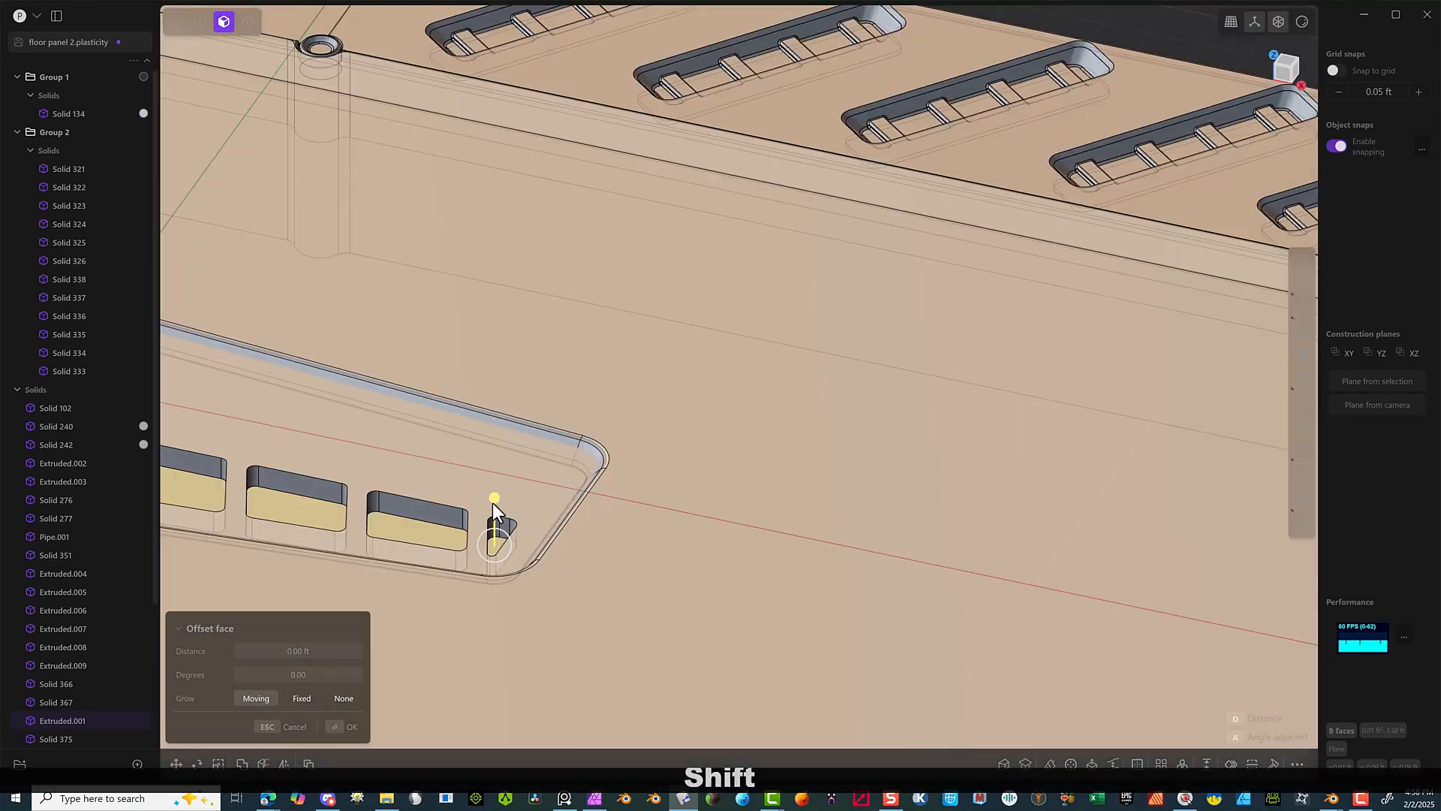
{"action": "left_click_drag", "start_coordinate": [492, 503], "coordinate": [488, 601]}
{"action": "middle_click_drag", "start_coordinate": [488, 600], "coordinate": [280, 543]}
{"action": "scroll", "coordinate": [280, 544], "scroll_direction": "down", "scroll_amount": 3}
{"action": "middle_click_drag", "start_coordinate": [124, 215], "coordinate": [353, 250]}
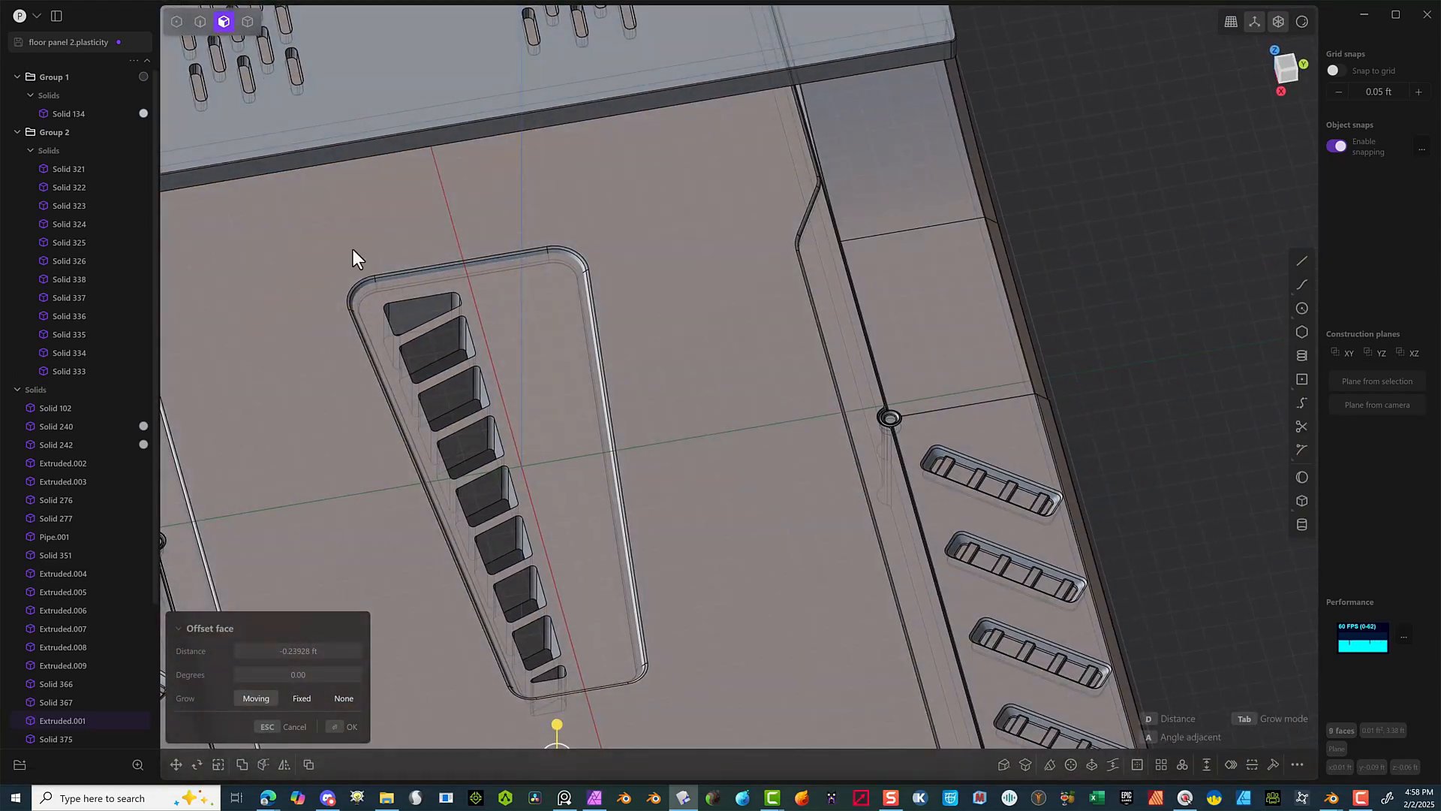
{"action": "left_click", "coordinate": [343, 726]}
- Mirror the plate with the slanted pockets across its lengthwise centre line
{"action": "key", "text": "4"}
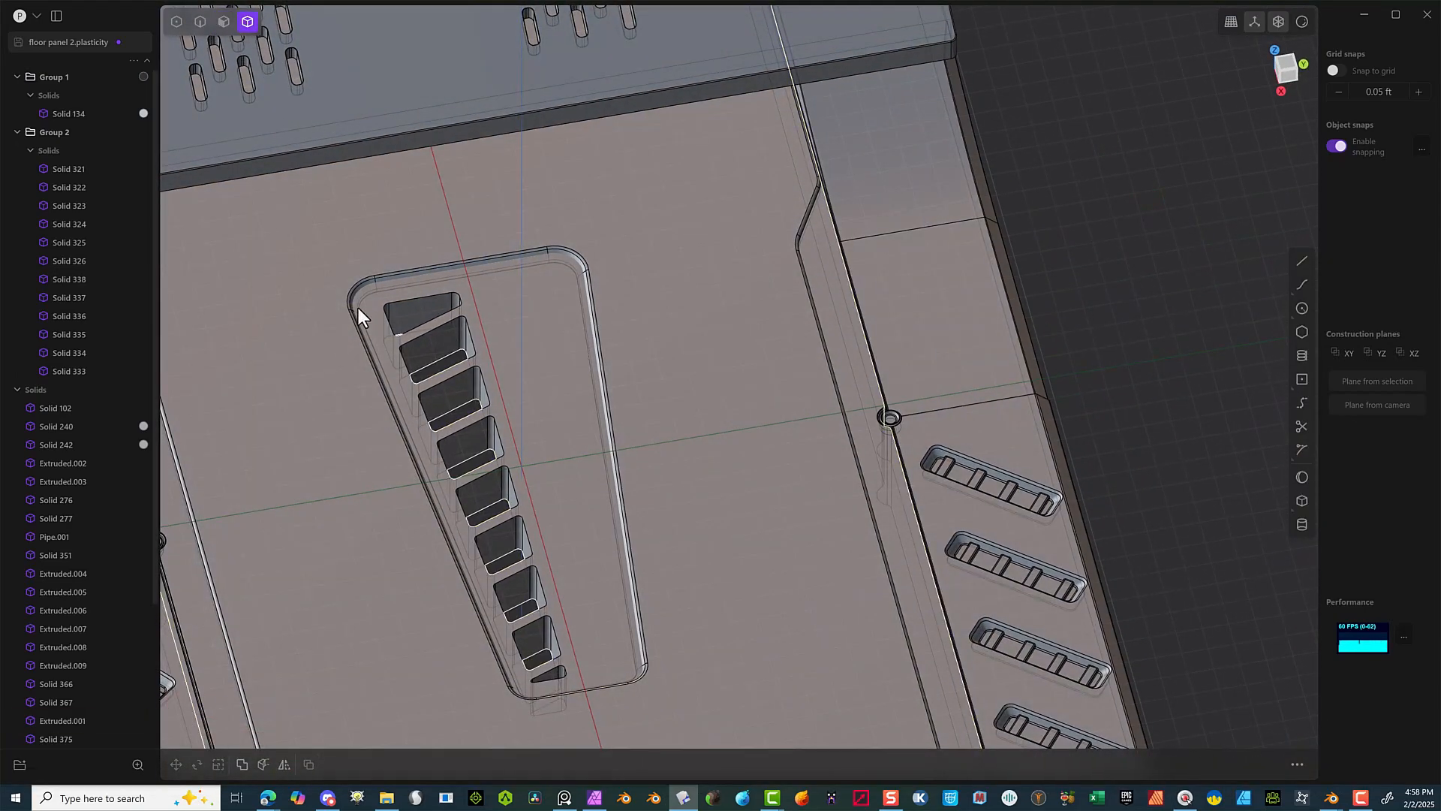
{"action": "scroll", "coordinate": [560, 491], "scroll_direction": "down", "scroll_amount": 4}
{"action": "left_click", "coordinate": [613, 592]}
{"action": "scroll", "coordinate": [609, 578], "scroll_direction": "up", "scroll_amount": 3}
{"action": "middle_click_drag", "start_coordinate": [610, 578], "coordinate": [600, 630]}
{"action": "left_click", "coordinate": [284, 764]}
{"action": "middle_click_drag", "start_coordinate": [417, 400], "coordinate": [563, 363]}
{"action": "scroll", "coordinate": [412, 363], "scroll_direction": "down", "scroll_amount": 3}
{"action": "key", "text": "Escape"}
{"action": "key", "text": "ctrl+z"}
{"action": "key", "text": "ctrl+z"}
{"action": "key", "text": "ctrl+z"}
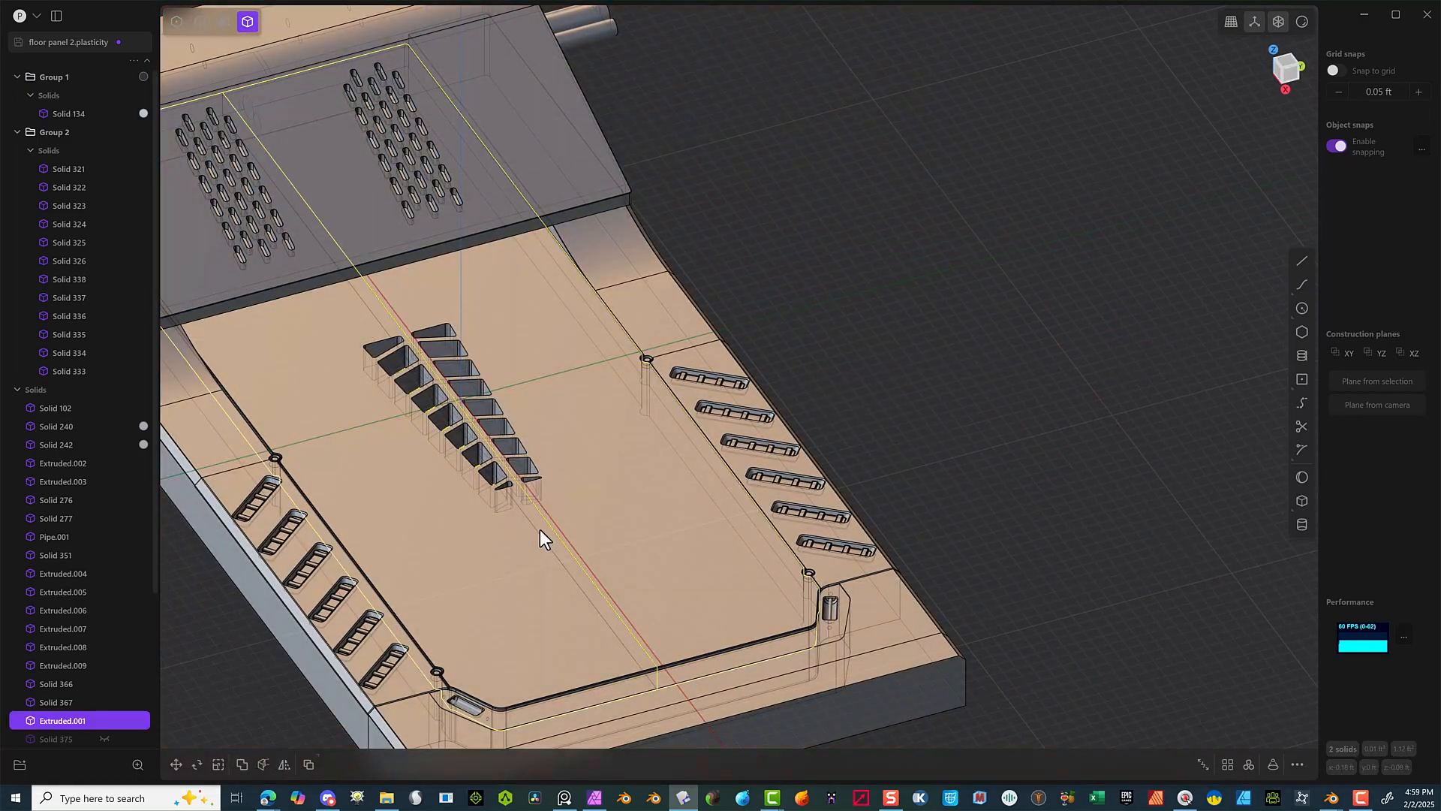
{"action": "key", "text": "Escape"}
- Offset the two underside faces of the mirrored plate inward to thin it
{"action": "middle_click_drag", "start_coordinate": [503, 275], "coordinate": [503, 158]}
{"action": "key", "text": "3"}
{"action": "left_click", "coordinate": [437, 180]}
{"action": "left_click", "coordinate": [488, 240], "text": "shift"}
{"action": "middle_click_drag", "start_coordinate": [488, 240], "coordinate": [360, 263]}
{"action": "left_click_drag", "start_coordinate": [489, 270], "coordinate": [488, 250]}
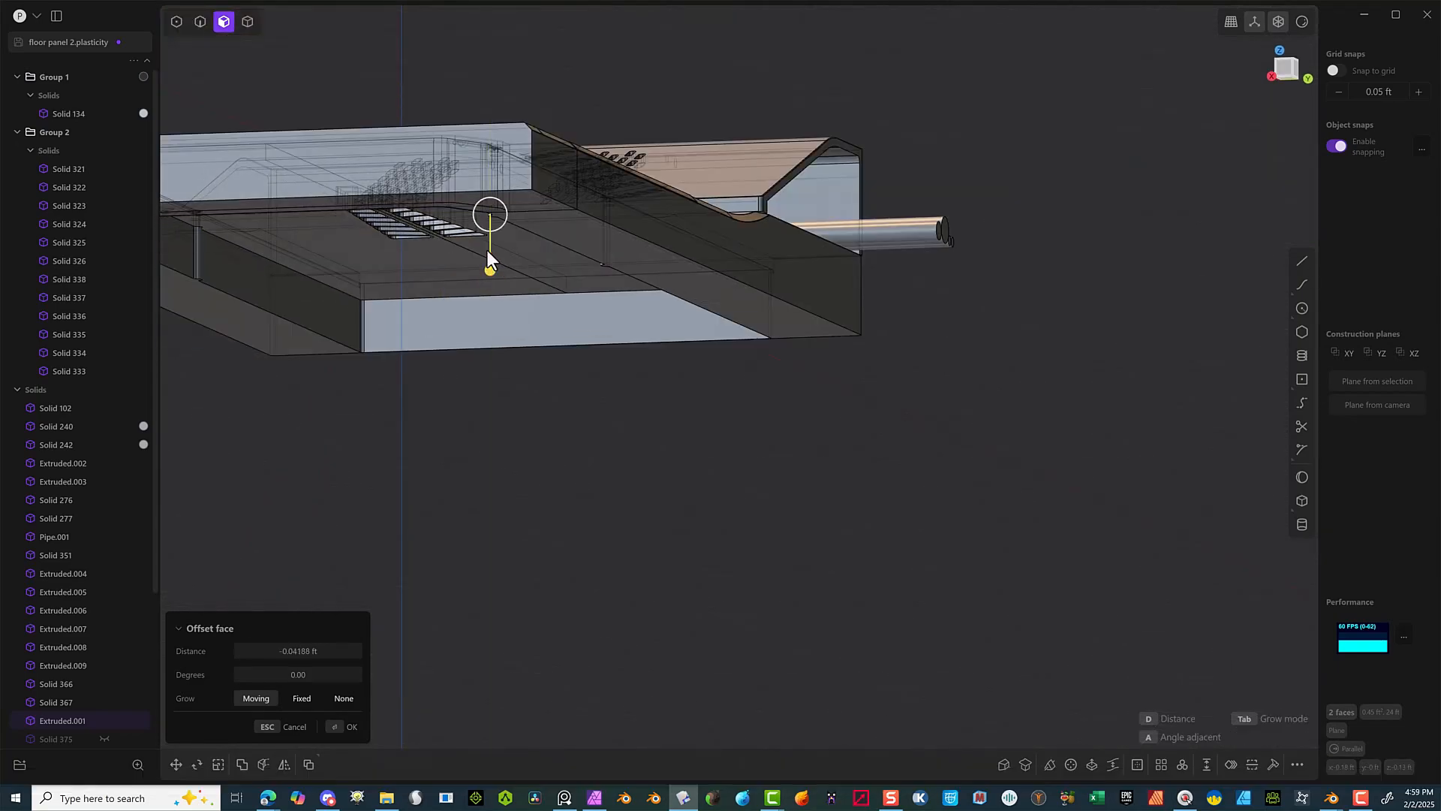
{"action": "middle_click_drag", "start_coordinate": [488, 250], "coordinate": [524, 340]}
{"action": "scroll", "coordinate": [540, 352], "scroll_direction": "up", "scroll_amount": 3}
{"action": "left_click_drag", "start_coordinate": [579, 432], "coordinate": [584, 440]}
{"action": "key", "text": "Return"}
- Duplicate the floor plate's perimeter edge loop as a curve and move it about 0.39 ft down along Z
{"action": "middle_click_drag", "start_coordinate": [326, 620], "coordinate": [235, 482]}
{"action": "key", "text": "2"}
{"action": "left_click", "coordinate": [635, 444]}
{"action": "key", "text": "f"}
{"action": "middle_click_drag", "start_coordinate": [637, 443], "coordinate": [390, 641]}
{"action": "left_click", "coordinate": [401, 619], "text": "alt+shift"}
{"action": "scroll", "coordinate": [796, 402], "scroll_direction": "down", "scroll_amount": 2}
{"action": "key", "text": "shift+d"}
{"action": "key", "text": "z"}
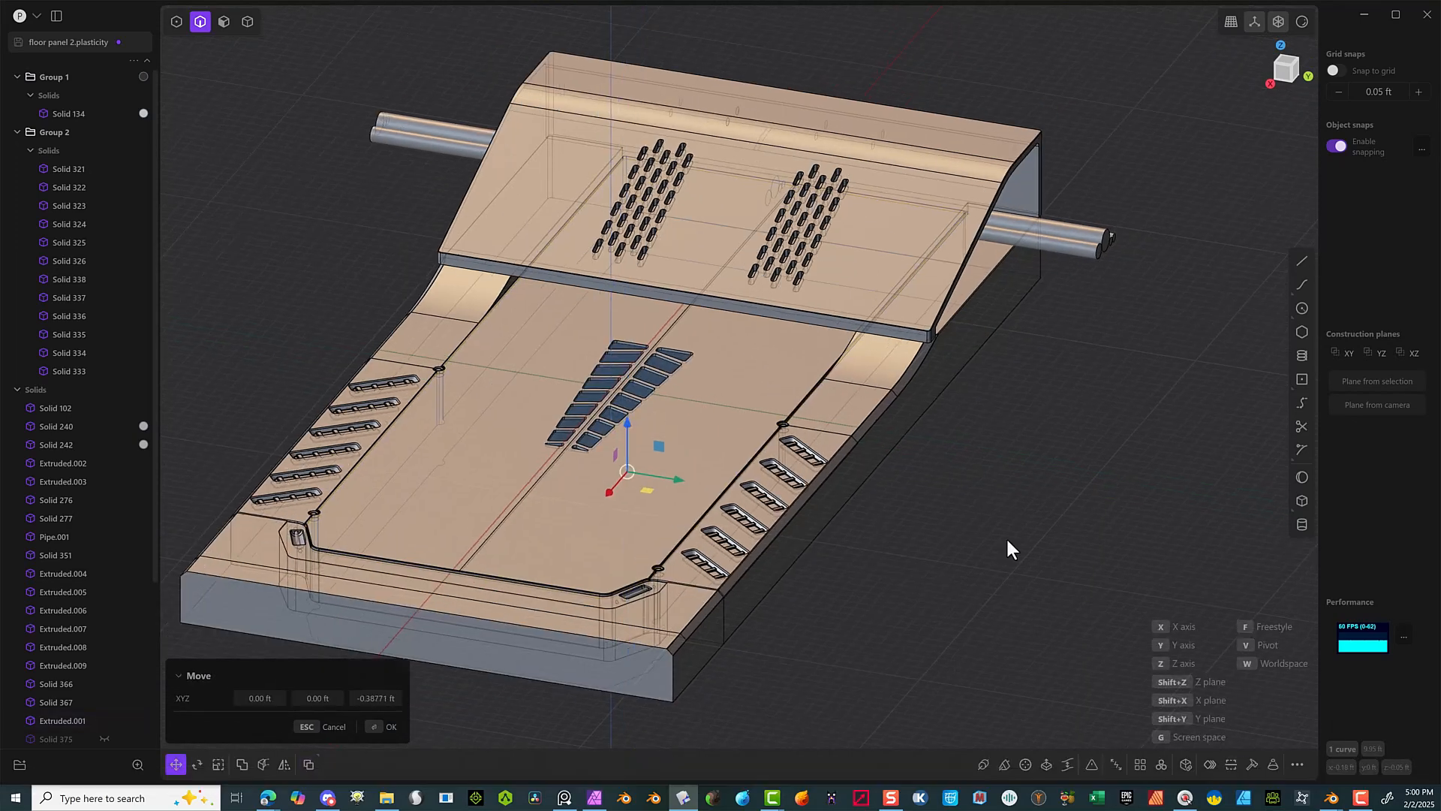
{"action": "middle_click_drag", "start_coordinate": [1008, 541], "coordinate": [938, 428]}
{"action": "key", "text": "Return"}
- Extrude the copied perimeter outline into a thin slab below the floor panel
{"action": "left_click", "coordinate": [223, 21]}
{"action": "left_click", "coordinate": [659, 546]}
{"action": "left_click_drag", "start_coordinate": [659, 488], "coordinate": [659, 468]}
{"action": "key", "text": "Return"}
- Raise the new slab toward the panel's underside and delete its leftover outline curve
{"action": "left_click", "coordinate": [247, 21]}
{"action": "left_click", "coordinate": [733, 557]}
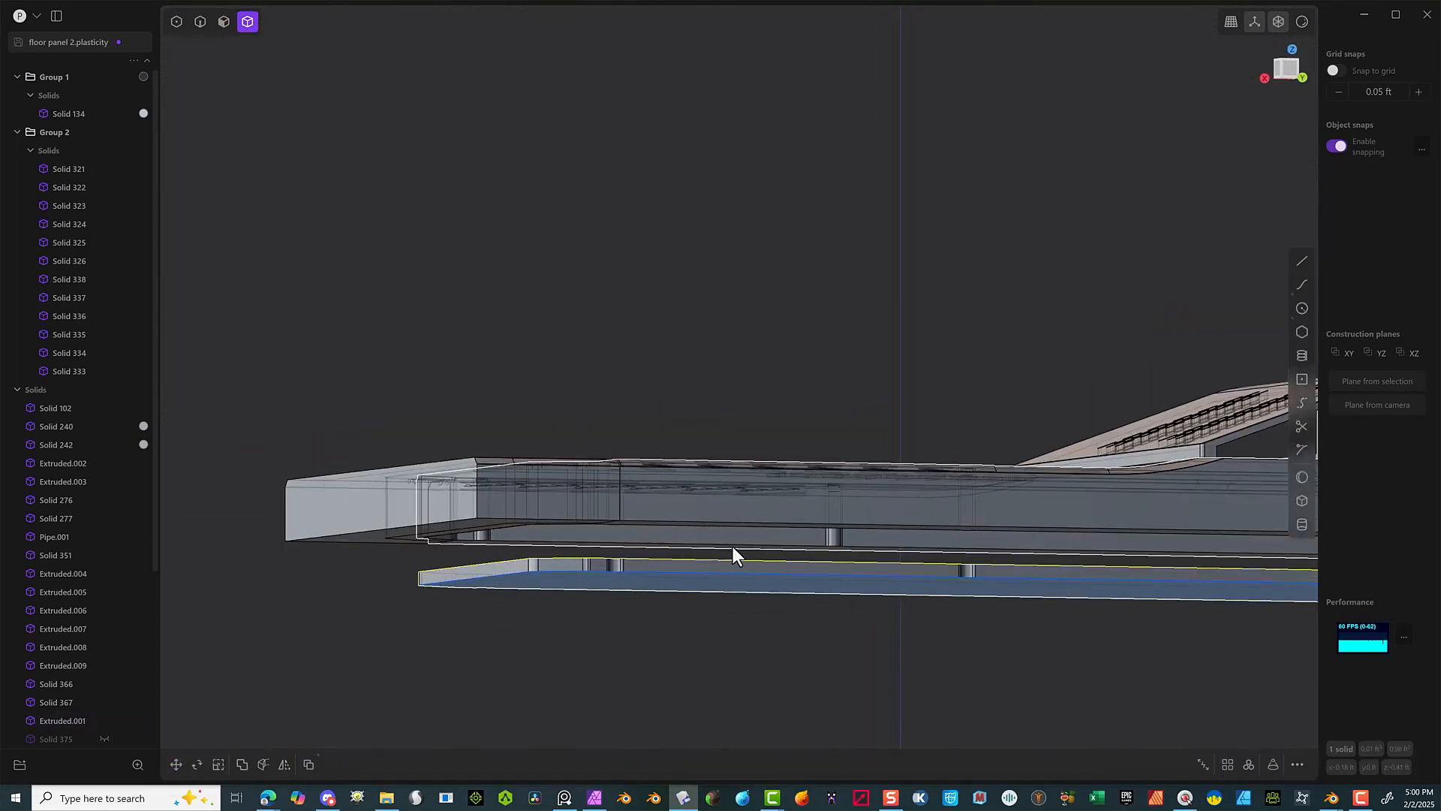
{"action": "key", "text": "g"}
{"action": "left_click_drag", "start_coordinate": [944, 534], "coordinate": [943, 482]}
{"action": "right_click", "coordinate": [943, 482]}
{"action": "left_click", "coordinate": [199, 22]}
{"action": "key", "text": "Delete"}
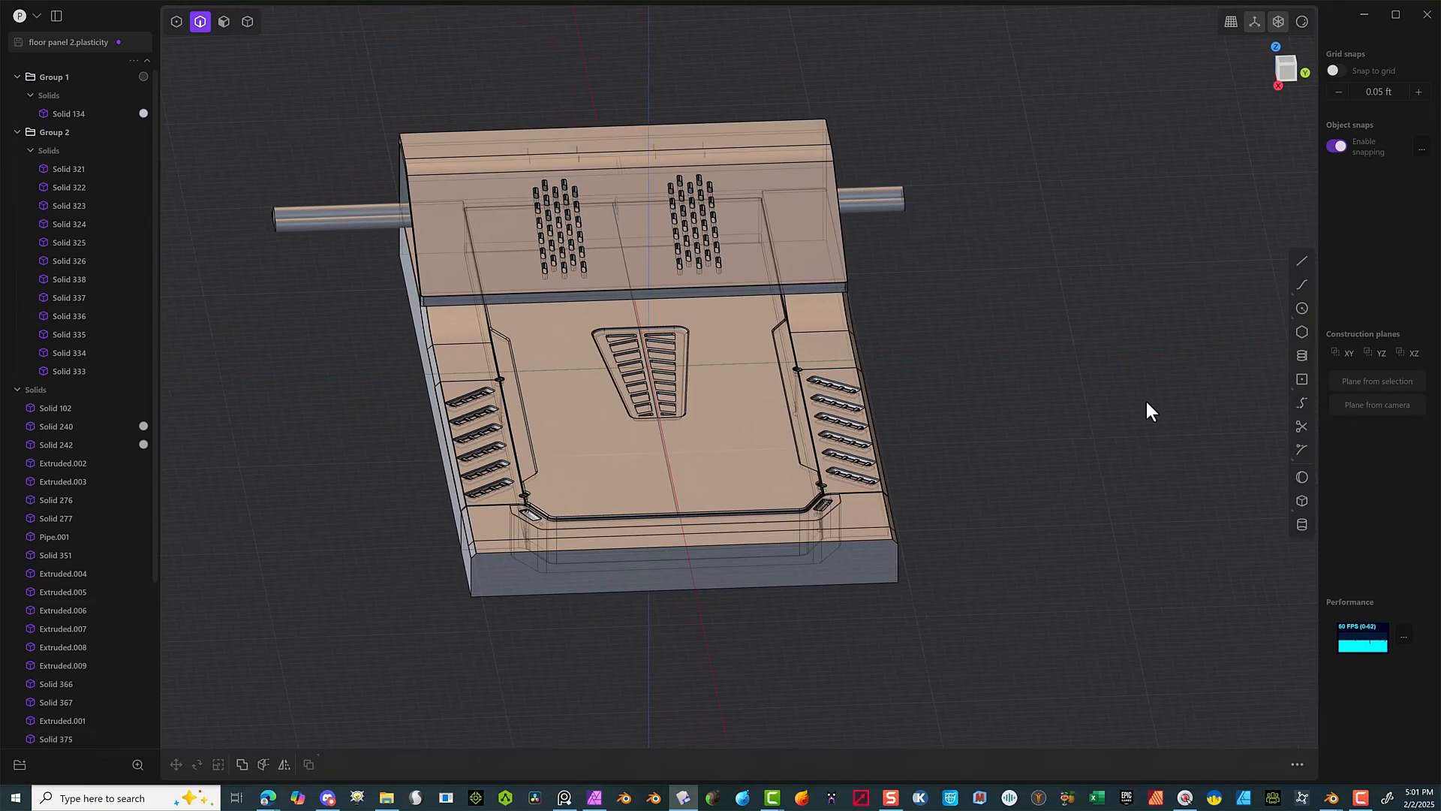
- Hide the three outer base solids that surround the floor plate and slab
{"action": "key", "text": "4"}
{"action": "key", "text": "Escape"}
{"action": "key", "text": "h"}
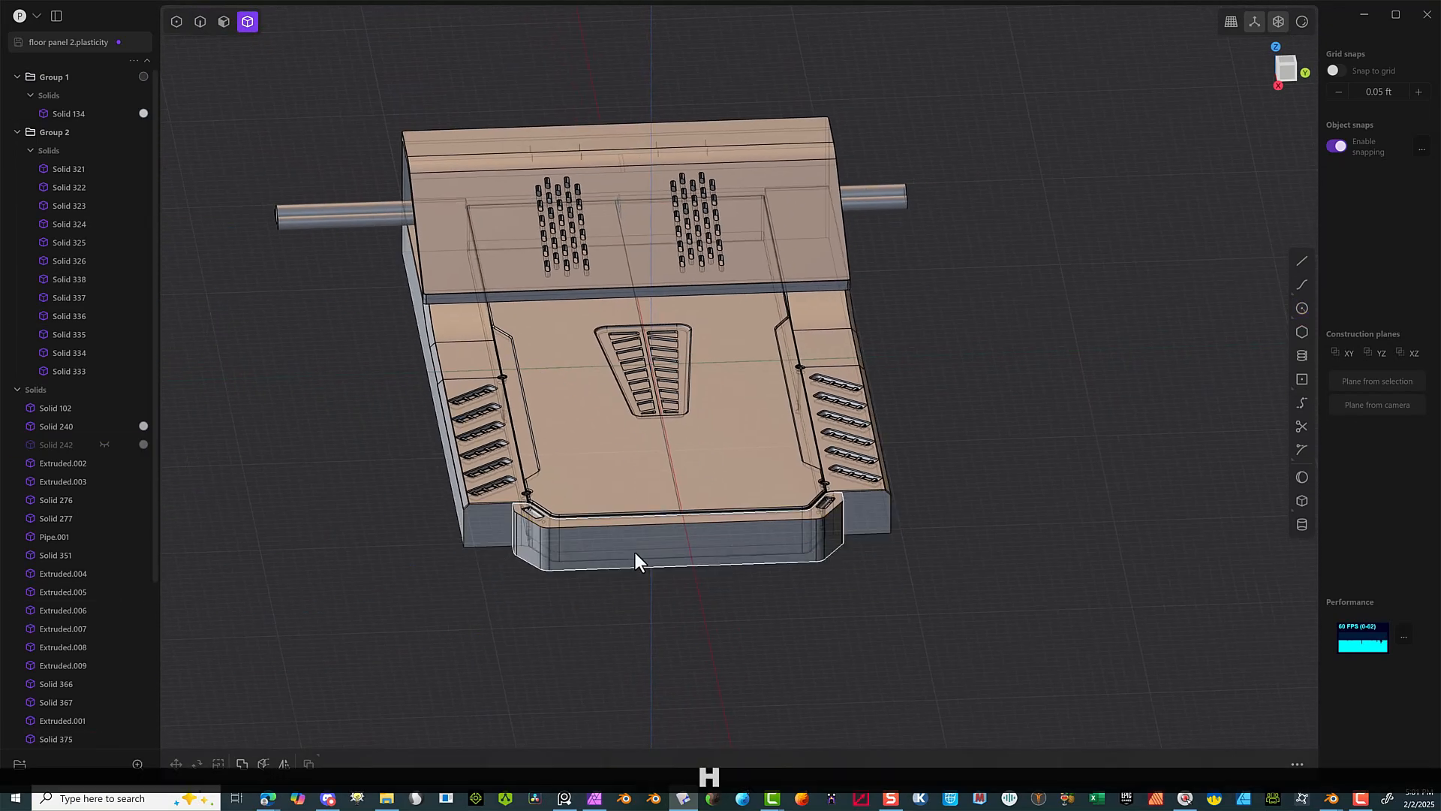
{"action": "left_click", "coordinate": [635, 552]}
{"action": "key", "text": "h"}
{"action": "key", "text": "h"}
- From the right side view, draw a small circle between the plate and the slab and place a copy beside it
{"action": "left_click", "coordinate": [1278, 85]}
{"action": "left_click", "coordinate": [1302, 308]}
{"action": "left_click", "coordinate": [576, 470]}
{"action": "left_click", "coordinate": [583, 473]}
{"action": "key", "text": "shift+d"}
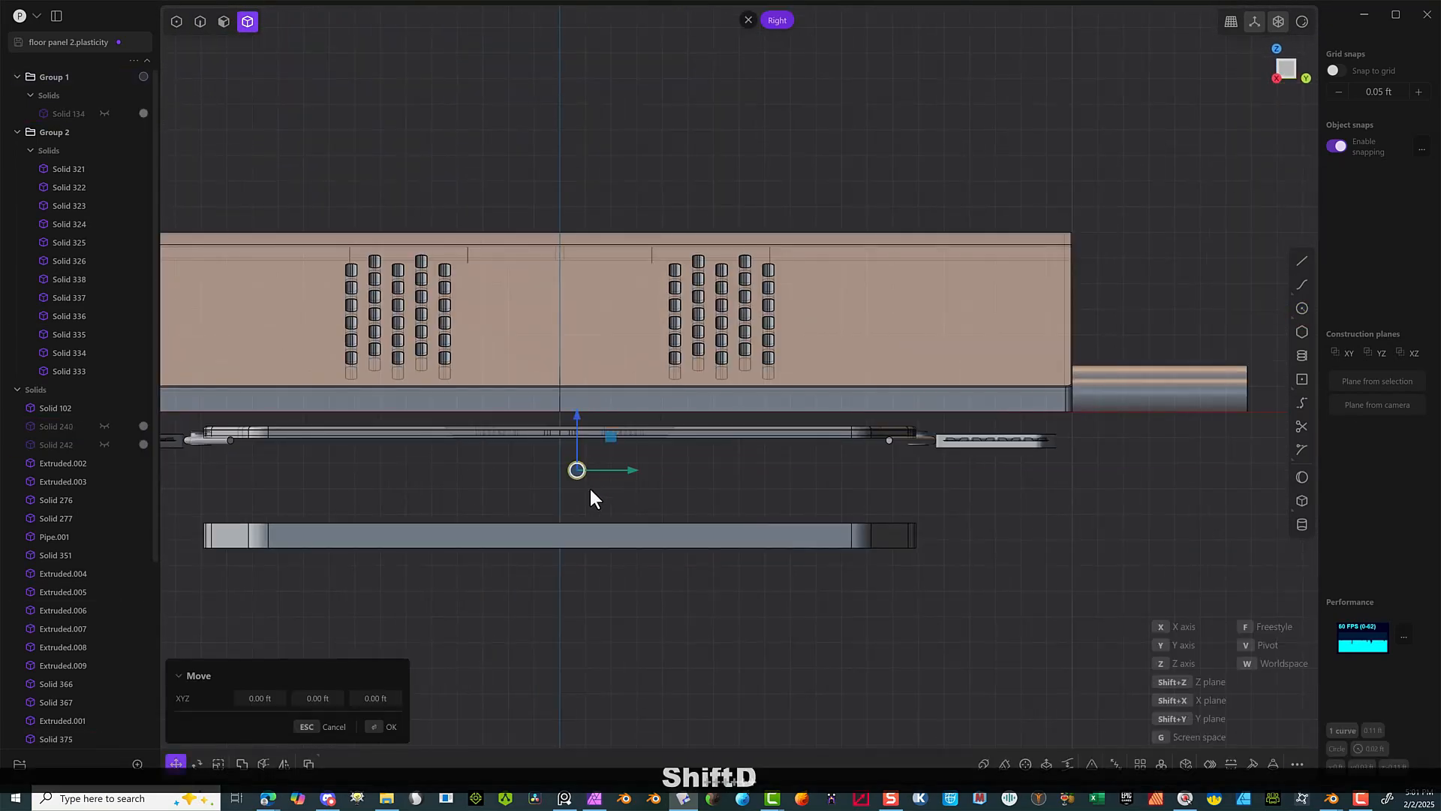
{"action": "key", "text": "g"}
{"action": "left_click", "coordinate": [619, 520]}
- Duplicate the small circle again, resize the copy and position it against the other circles
{"action": "key", "text": "shift+d"}
{"action": "key", "text": "g"}
{"action": "left_click", "coordinate": [633, 496]}
{"action": "key", "text": "s"}
{"action": "left_click", "coordinate": [660, 485]}
{"action": "key", "text": "g"}
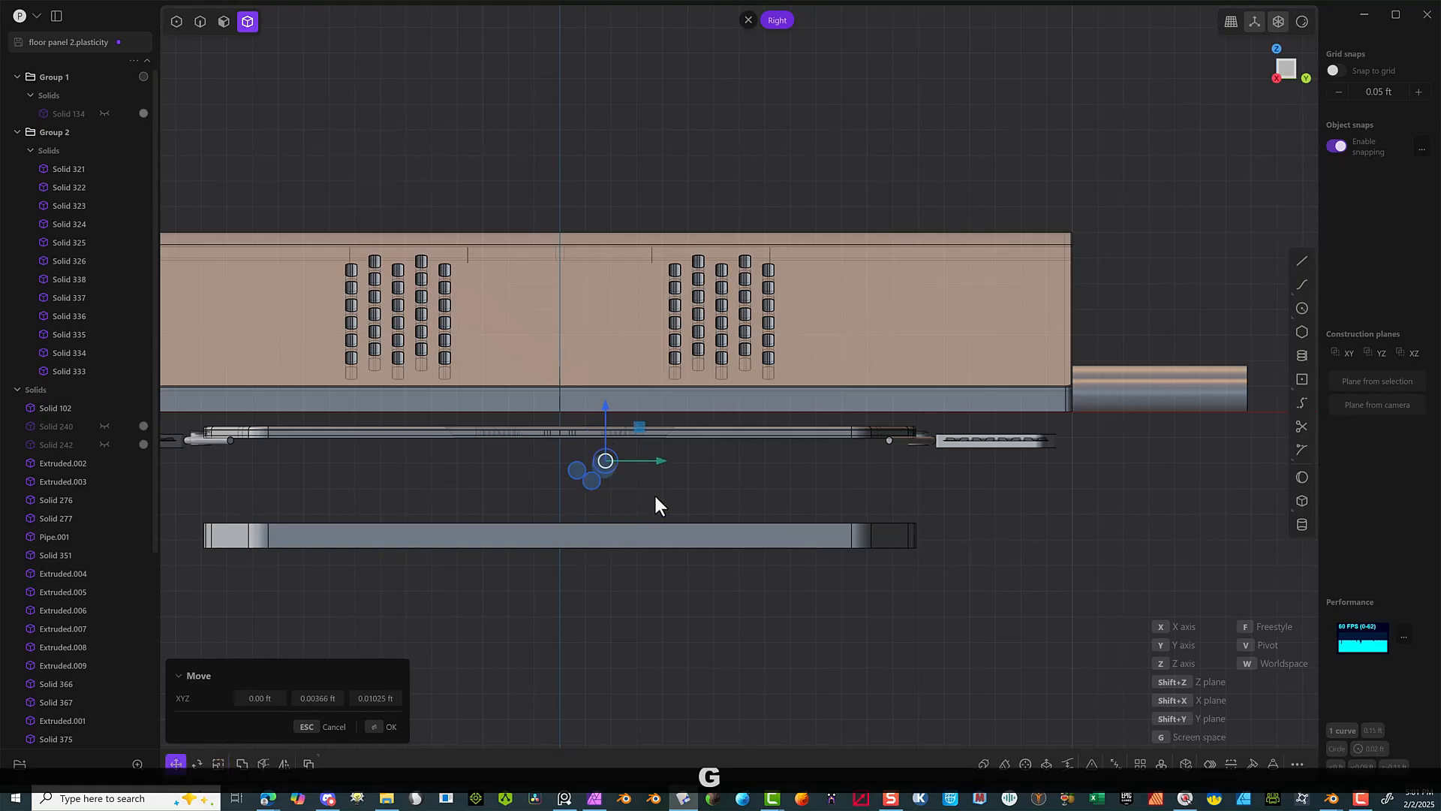
{"action": "left_click", "coordinate": [656, 496]}
- Move the small circle profiles along the X axis to just beyond the front end of the floor plate
{"action": "middle_click_drag", "start_coordinate": [655, 496], "coordinate": [440, 475]}
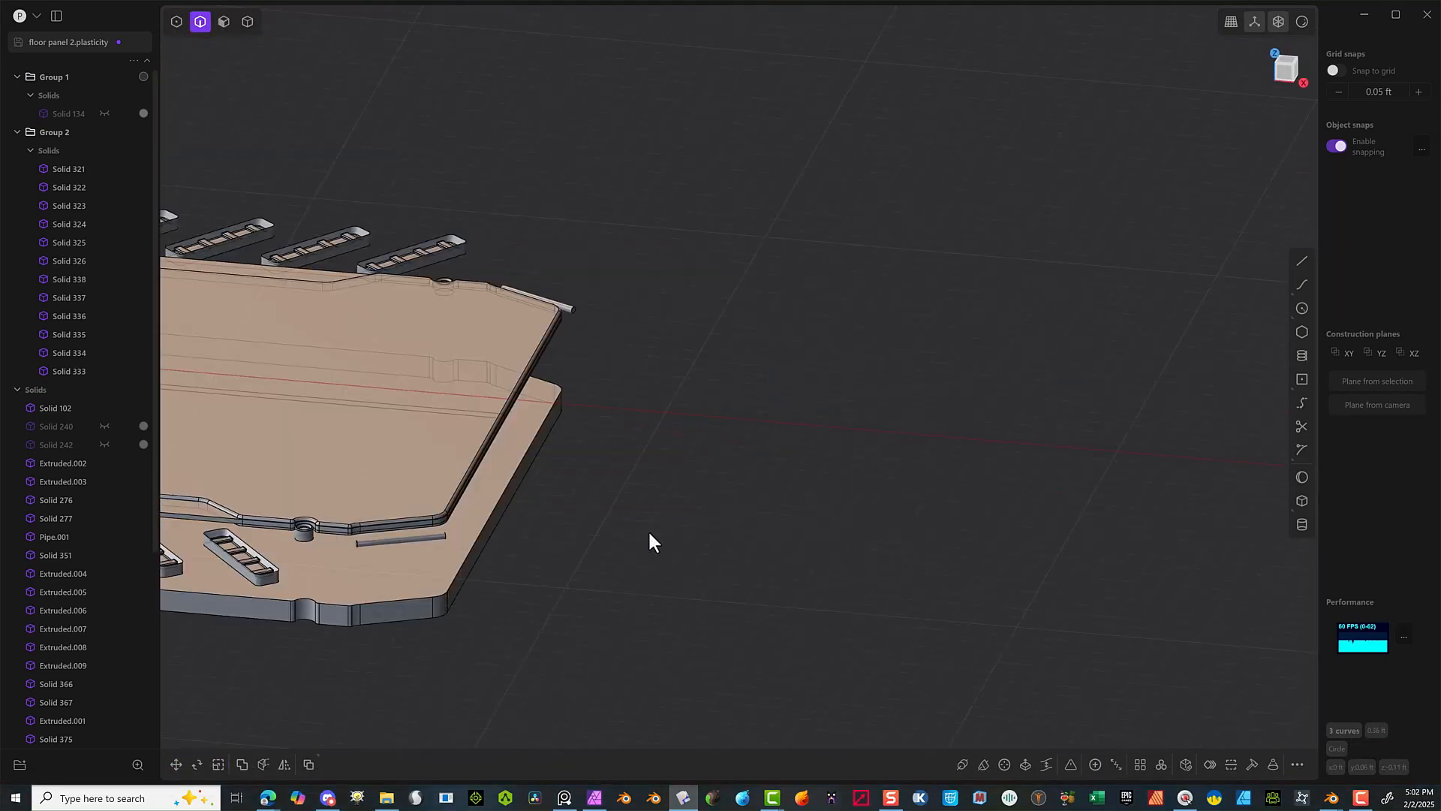
{"action": "scroll", "coordinate": [647, 529], "scroll_direction": "down", "scroll_amount": 3}
{"action": "key", "text": "g"}
{"action": "key", "text": "x"}
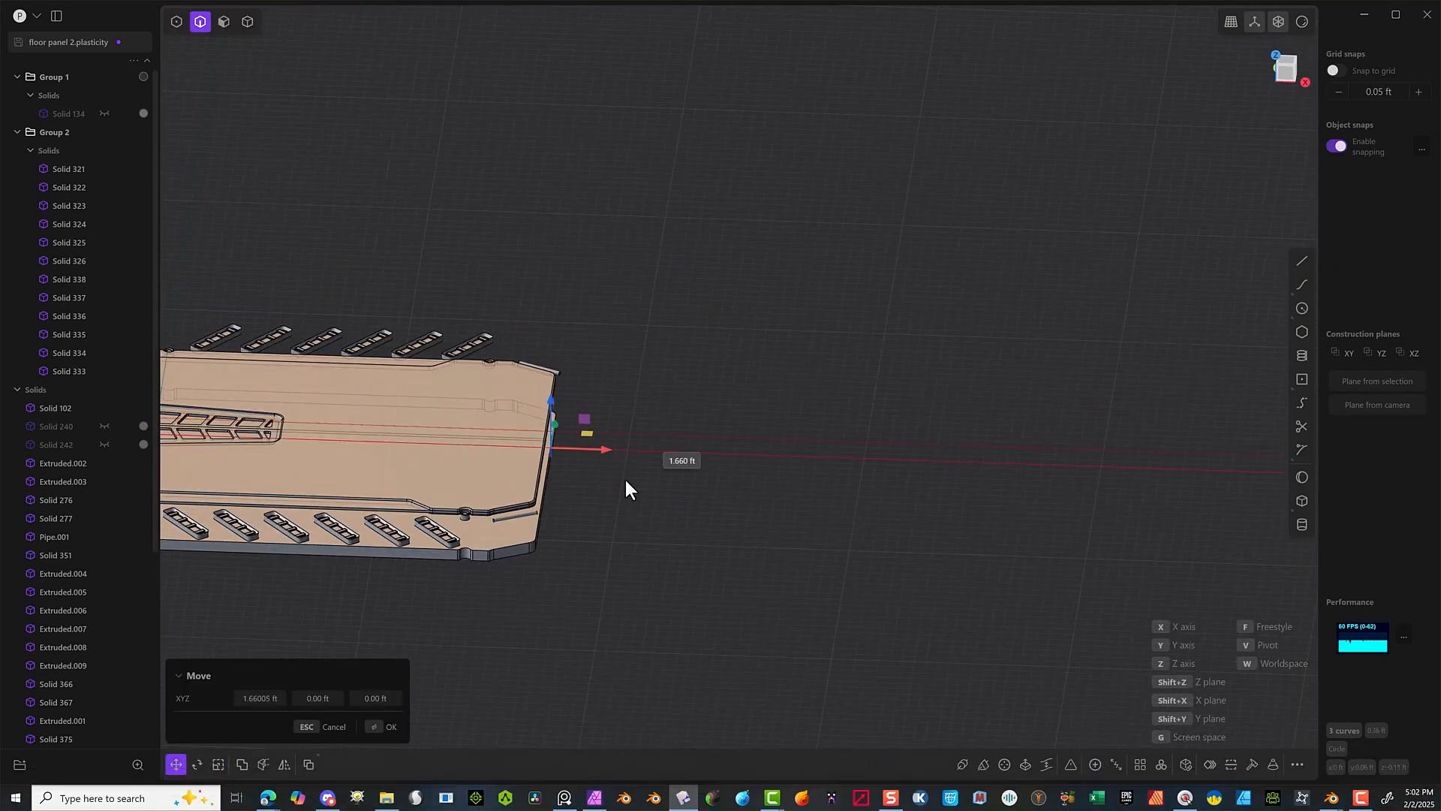
{"action": "scroll", "coordinate": [589, 404], "scroll_direction": "up", "scroll_amount": 3}
{"action": "left_click", "coordinate": [588, 403]}
- From the right side view, duplicate the circle profiles and place the copies beside the originals
{"action": "middle_click_drag", "start_coordinate": [624, 479], "coordinate": [458, 563]}
{"action": "left_click", "coordinate": [1278, 84]}
{"action": "key", "text": "shift+d"}
{"action": "left_click_drag", "start_coordinate": [548, 526], "coordinate": [470, 534]}
{"action": "right_click", "coordinate": [480, 530]}
{"action": "left_click", "coordinate": [410, 530]}
- Reposition and resize the copied circles so the profiles form a varied cluster between the plate and the slab
{"action": "key", "text": "g"}
{"action": "key", "text": "g"}
{"action": "left_click", "coordinate": [407, 568]}
{"action": "left_click", "coordinate": [425, 541]}
{"action": "key", "text": "s"}
{"action": "key", "text": "s"}
{"action": "left_click", "coordinate": [497, 548]}
{"action": "key", "text": "g"}
{"action": "left_click", "coordinate": [377, 727]}
- Extrude the circle profiles into long rods running beneath the floor plate and its slanted vents
{"action": "key", "text": "e"}
{"action": "middle_click_drag", "start_coordinate": [442, 544], "coordinate": [525, 594]}
{"action": "left_click_drag", "start_coordinate": [457, 548], "coordinate": [180, 548]}
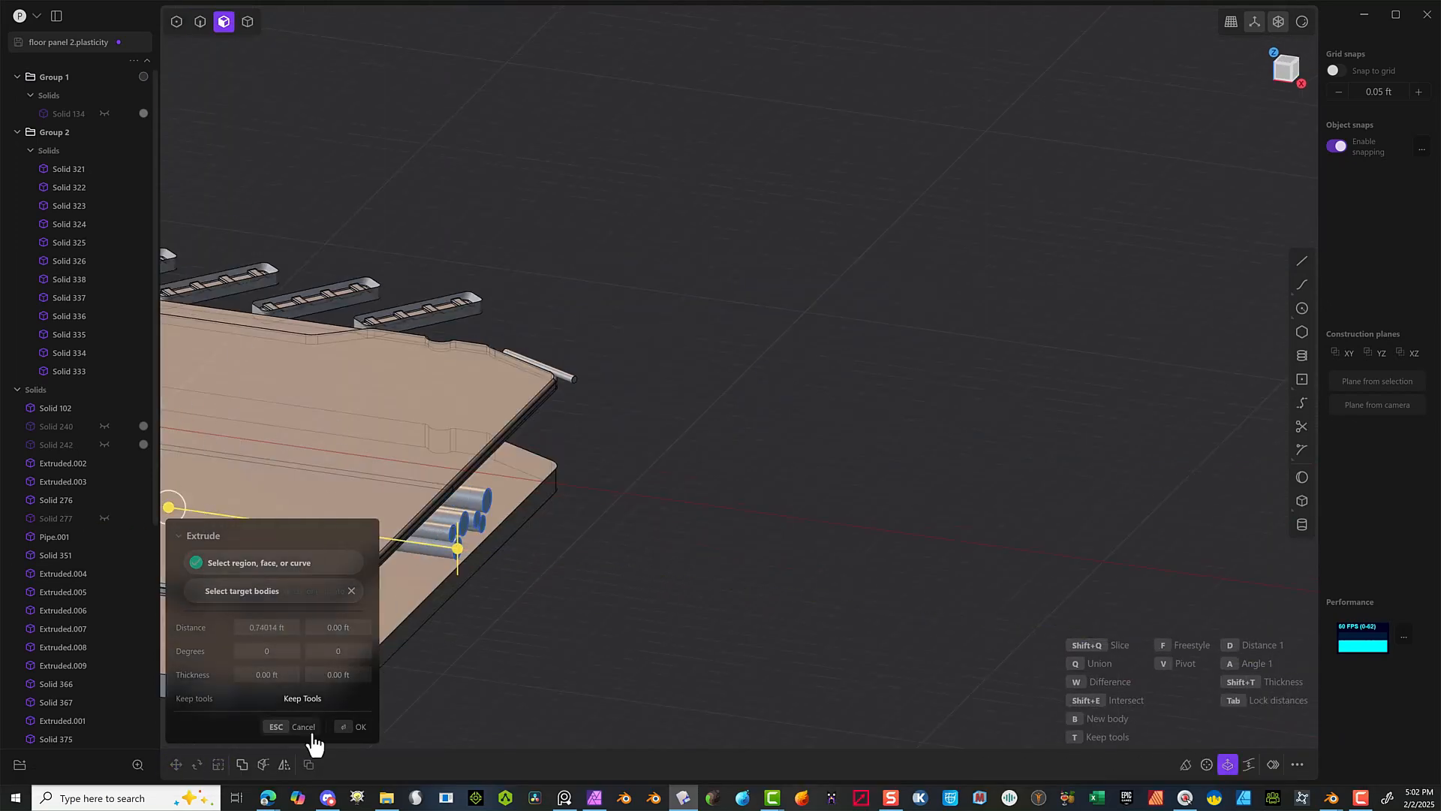
{"action": "scroll", "coordinate": [680, 644], "scroll_direction": "down", "scroll_amount": 3}
{"action": "middle_click_drag", "start_coordinate": [680, 644], "coordinate": [863, 469], "text": "shift"}
{"action": "left_click_drag", "start_coordinate": [863, 461], "coordinate": [541, 417]}
{"action": "key", "text": "Return"}
- Examine the rods through the slanted vent openings from above and at an angle
{"action": "middle_click_drag", "start_coordinate": [541, 417], "coordinate": [515, 180]}
{"action": "key", "text": "4"}
{"action": "key", "text": "shift+d"}
{"action": "key", "text": "Escape"}
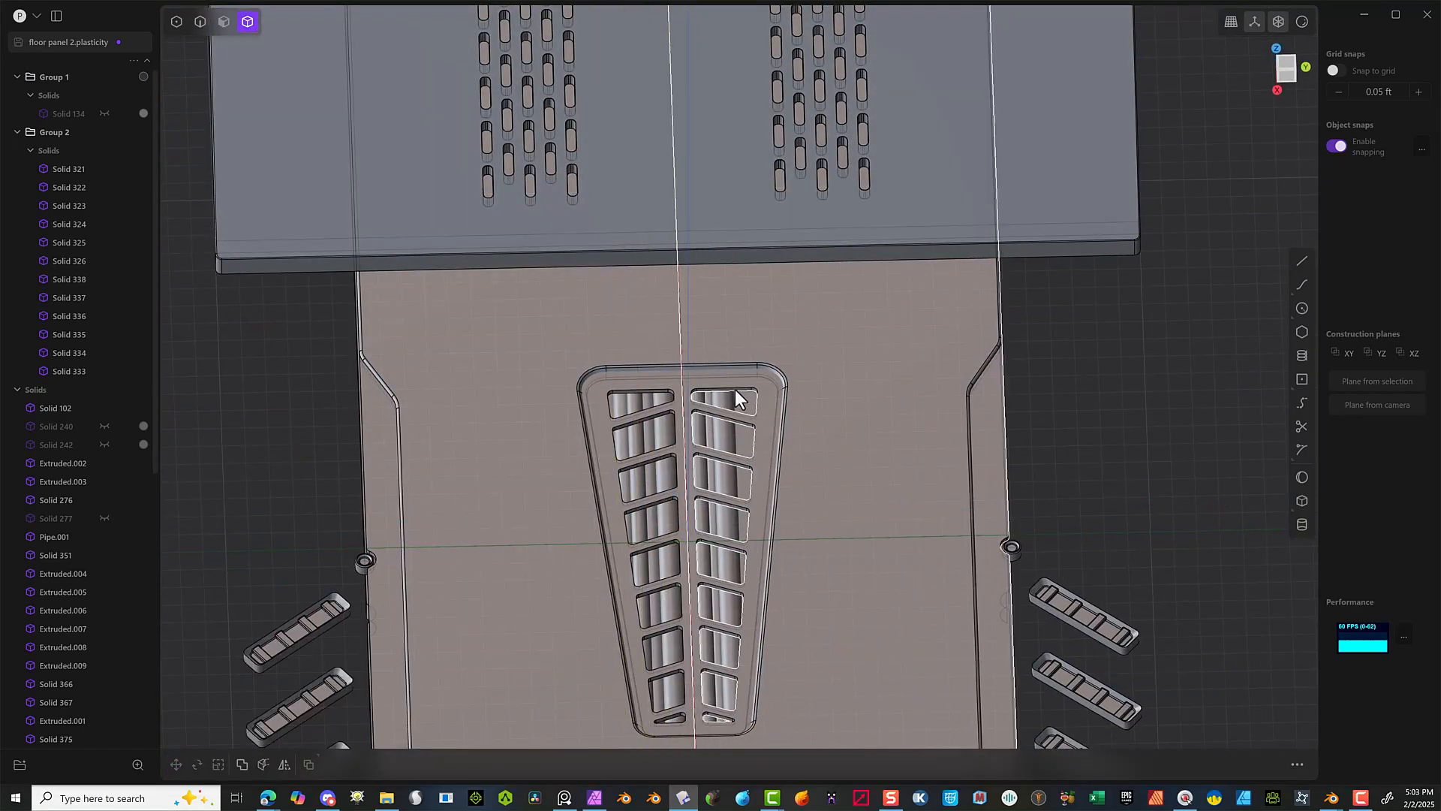
{"action": "key", "text": "shift+d"}
{"action": "middle_click_drag", "start_coordinate": [273, 481], "coordinate": [451, 421]}
{"action": "scroll", "coordinate": [575, 610], "scroll_direction": "up", "scroll_amount": 5}
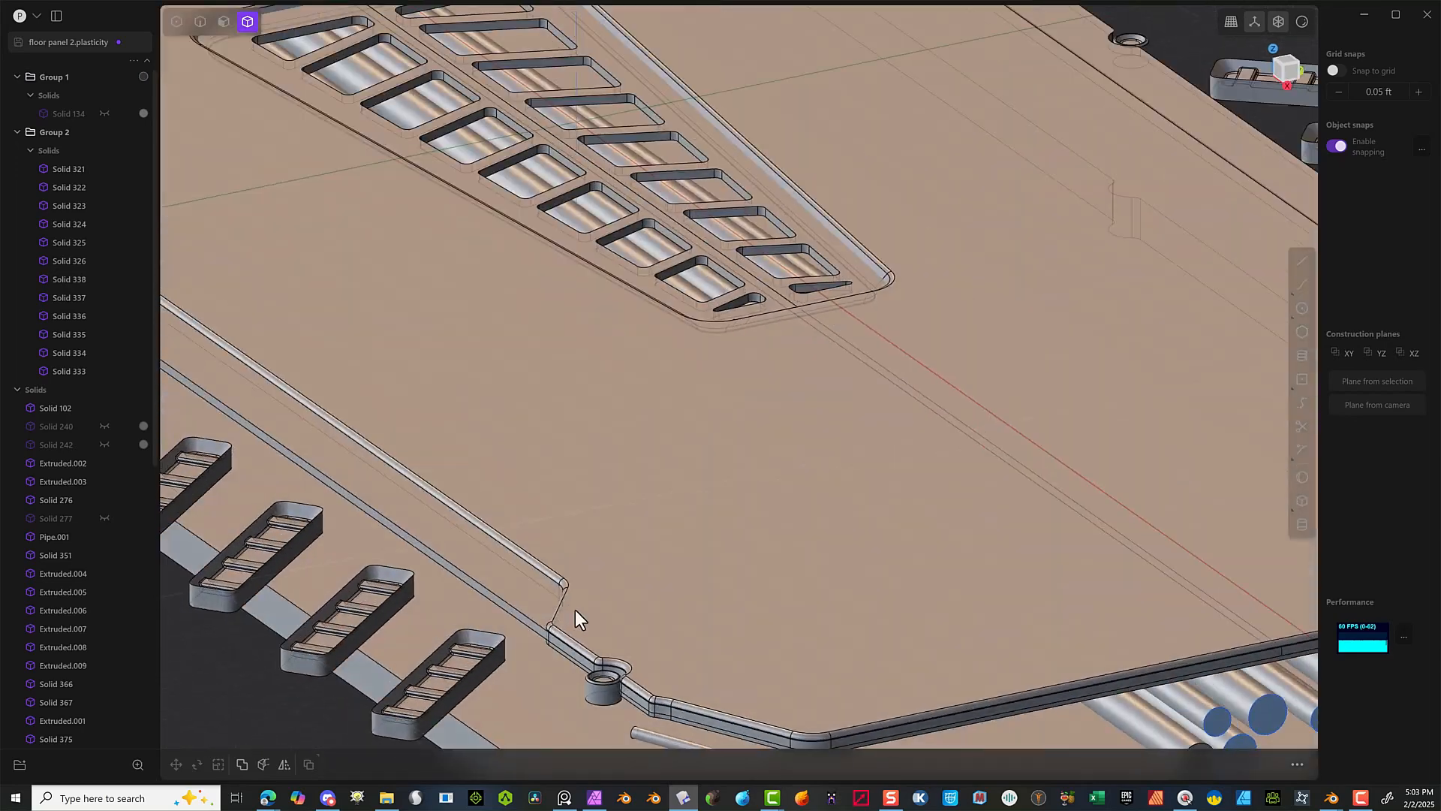
{"action": "scroll", "coordinate": [575, 609], "scroll_direction": "down", "scroll_amount": 5}
- Show the three hidden outer base solids again
{"action": "left_click", "coordinate": [105, 425]}
{"action": "left_click", "coordinate": [105, 445]}
{"action": "left_click", "coordinate": [104, 518]}
- From the top view, draw a stepped polyline inside the plate's long edge, running from the front end to the hood
{"action": "middle_click_drag", "start_coordinate": [885, 263], "coordinate": [821, 253]}
{"action": "left_click", "coordinate": [1276, 64]}
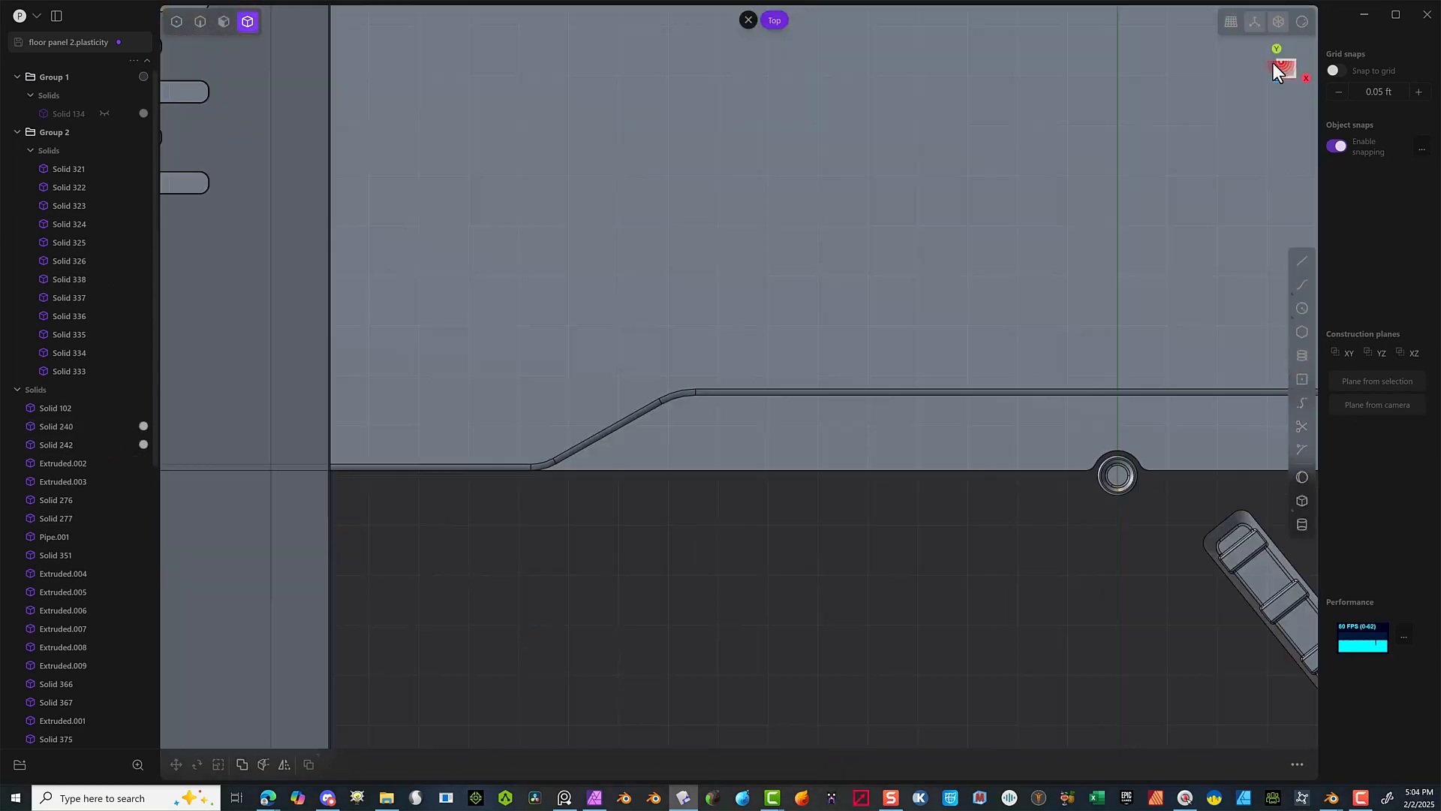
{"action": "key", "text": "l"}
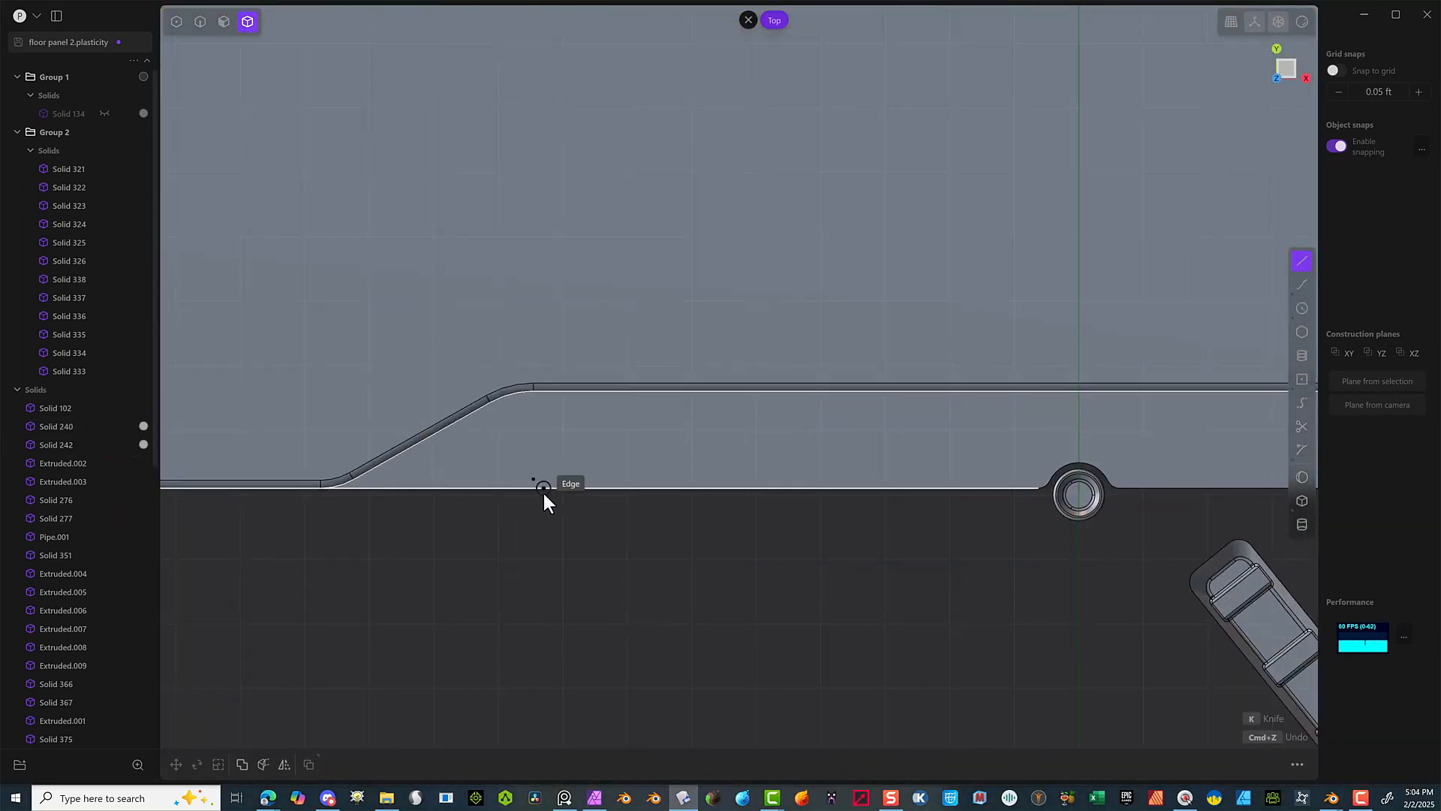
{"action": "scroll", "coordinate": [623, 367], "scroll_direction": "down", "scroll_amount": 5}
{"action": "left_click", "coordinate": [1200, 343]}
{"action": "left_click", "coordinate": [1131, 374]}
{"action": "left_click", "coordinate": [1084, 374]}
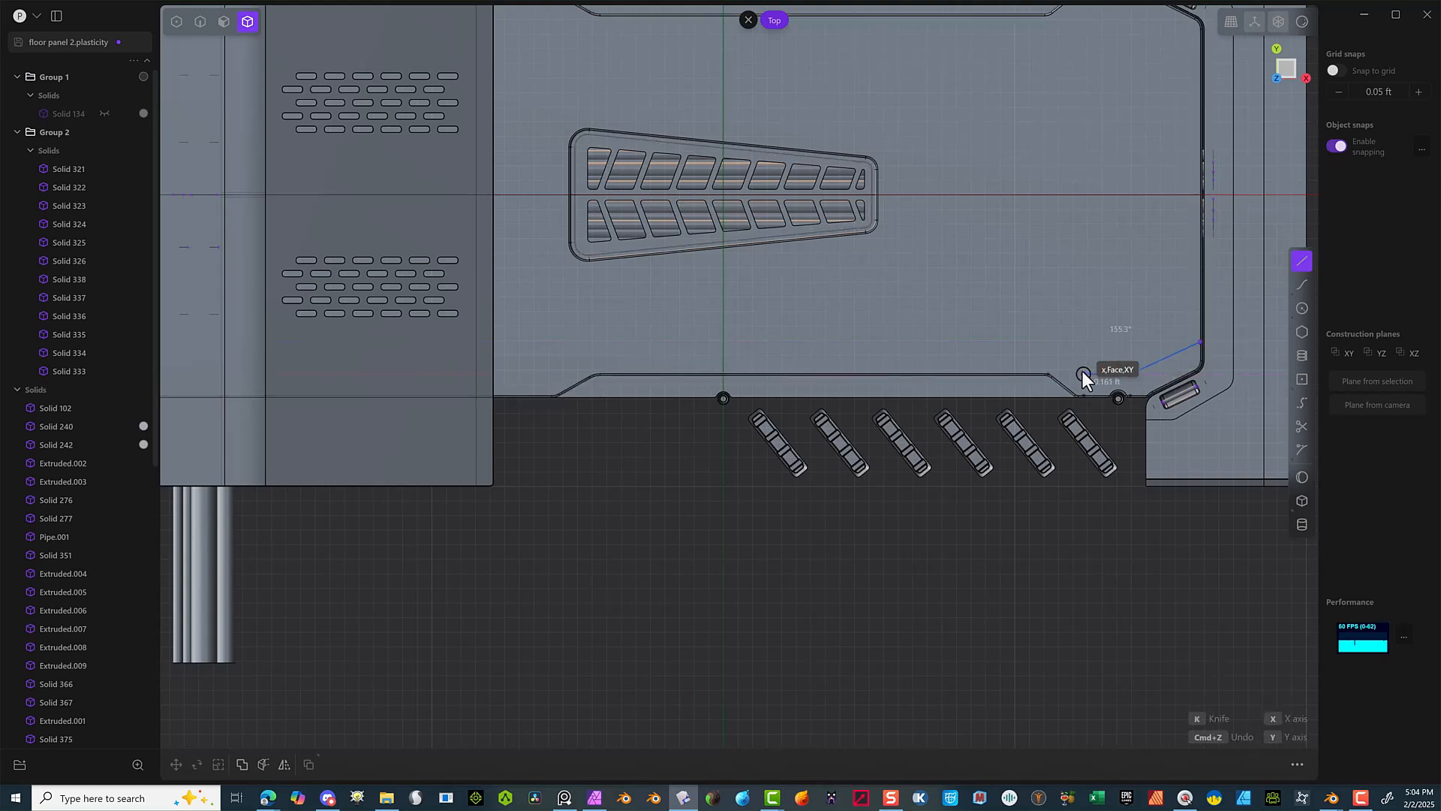
{"action": "left_click", "coordinate": [1055, 351]}
{"action": "left_click", "coordinate": [575, 351]}
{"action": "left_click", "coordinate": [509, 398]}
{"action": "right_click", "coordinate": [509, 398]}
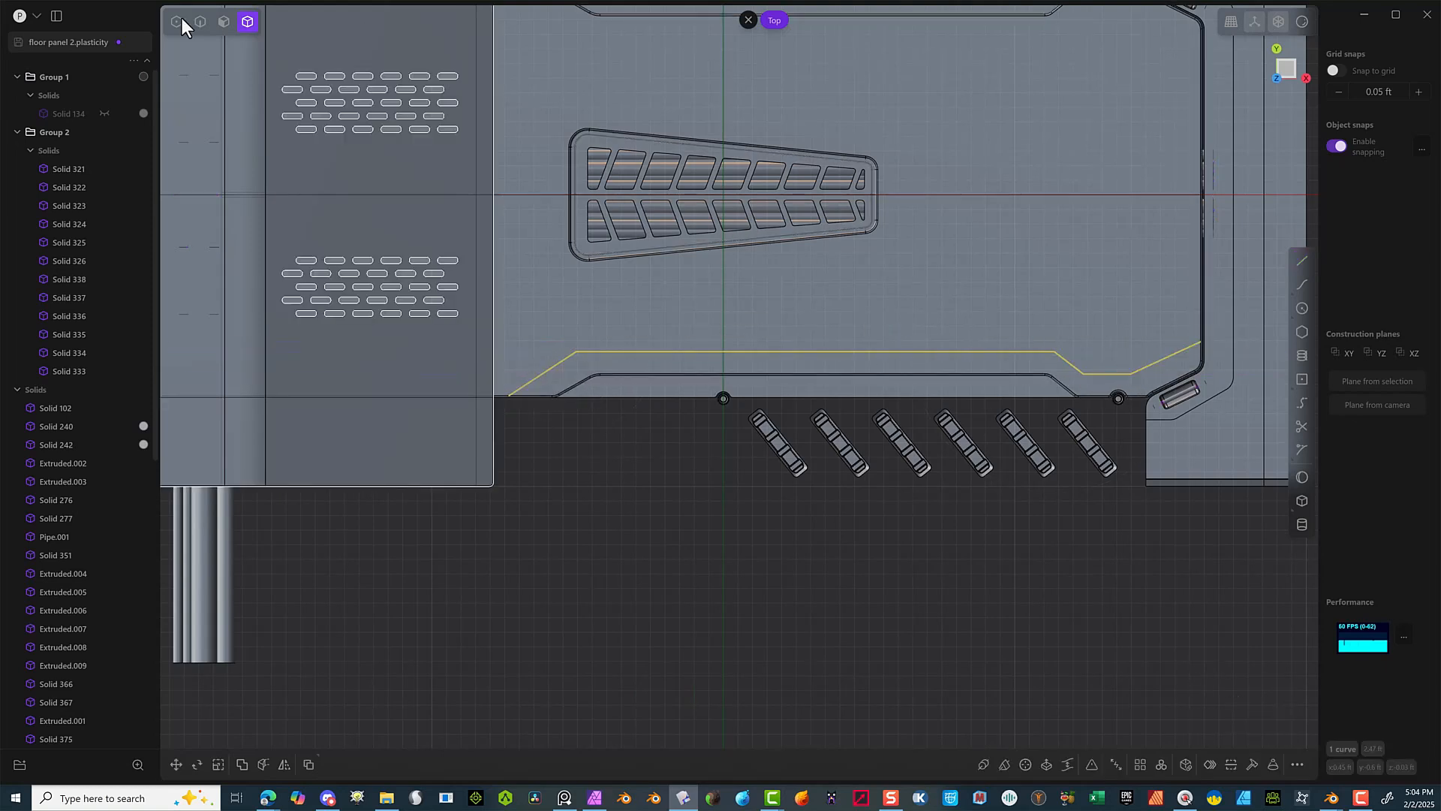
- Round the corner points of the stepped polyline
{"action": "left_click", "coordinate": [177, 22]}
{"action": "left_click", "coordinate": [577, 352]}
{"action": "key", "text": "b"}
{"action": "left_click", "coordinate": [581, 351]}
{"action": "left_click", "coordinate": [1055, 352]}
{"action": "key", "text": "b"}
{"action": "left_click", "coordinate": [1056, 348]}
{"action": "left_click_drag", "start_coordinate": [1142, 362], "coordinate": [1077, 386]}
{"action": "key", "text": "b"}
{"action": "left_click", "coordinate": [1116, 363]}
- Examine the rounded corner points along the stepped curve up close
{"action": "middle_click_drag", "start_coordinate": [862, 360], "coordinate": [854, 249]}
{"action": "scroll", "coordinate": [854, 249], "scroll_direction": "up", "scroll_amount": 1}
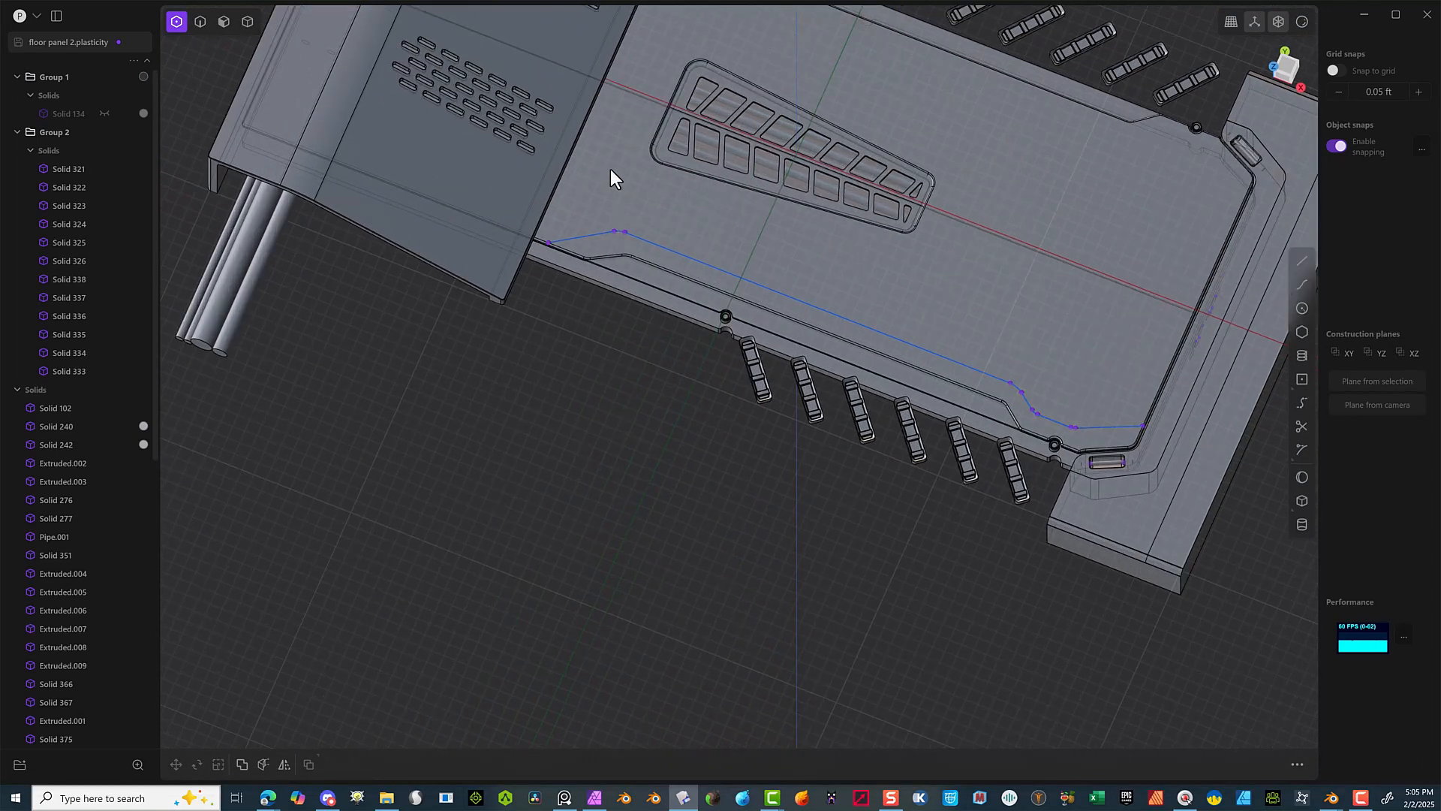
{"action": "scroll", "coordinate": [572, 229], "scroll_direction": "up", "scroll_amount": 8}
{"action": "middle_click_drag", "start_coordinate": [807, 200], "coordinate": [781, 347], "text": "alt"}
{"action": "scroll", "coordinate": [773, 351], "scroll_direction": "up", "scroll_amount": 2}
{"action": "left_click", "coordinate": [648, 413]}
{"action": "scroll", "coordinate": [647, 413], "scroll_direction": "down", "scroll_amount": 8}
{"action": "middle_click_drag", "start_coordinate": [649, 424], "coordinate": [122, 331], "text": "shift"}
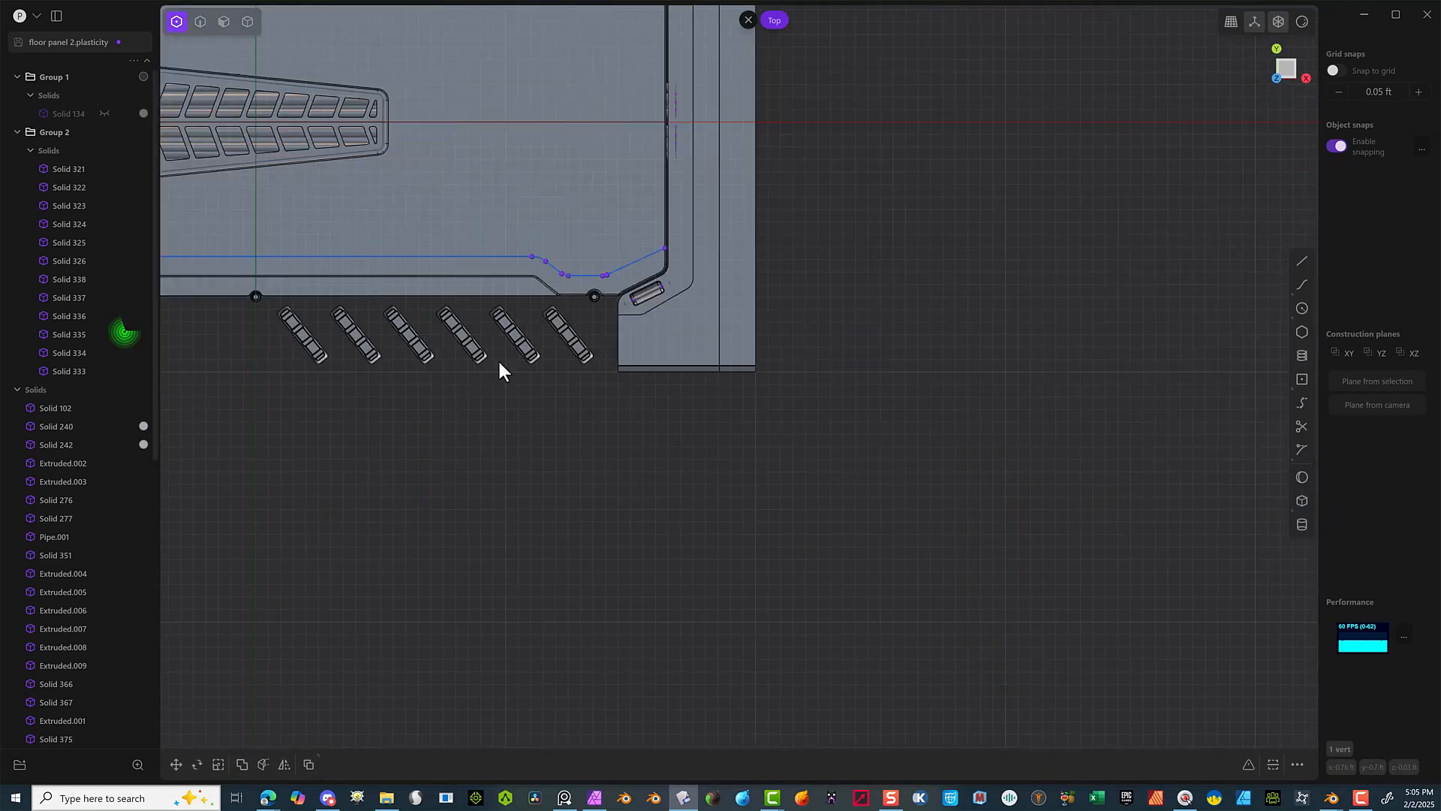
{"action": "scroll", "coordinate": [702, 218], "scroll_direction": "up", "scroll_amount": 4}
{"action": "left_click", "coordinate": [625, 286]}
{"action": "scroll", "coordinate": [654, 398], "scroll_direction": "down", "scroll_amount": 5}
{"action": "scroll", "coordinate": [894, 377], "scroll_direction": "down", "scroll_amount": 2}
- Mirror the stepped curve across the panel's lengthwise centerline
{"action": "key", "text": "4"}
{"action": "key", "text": "2"}
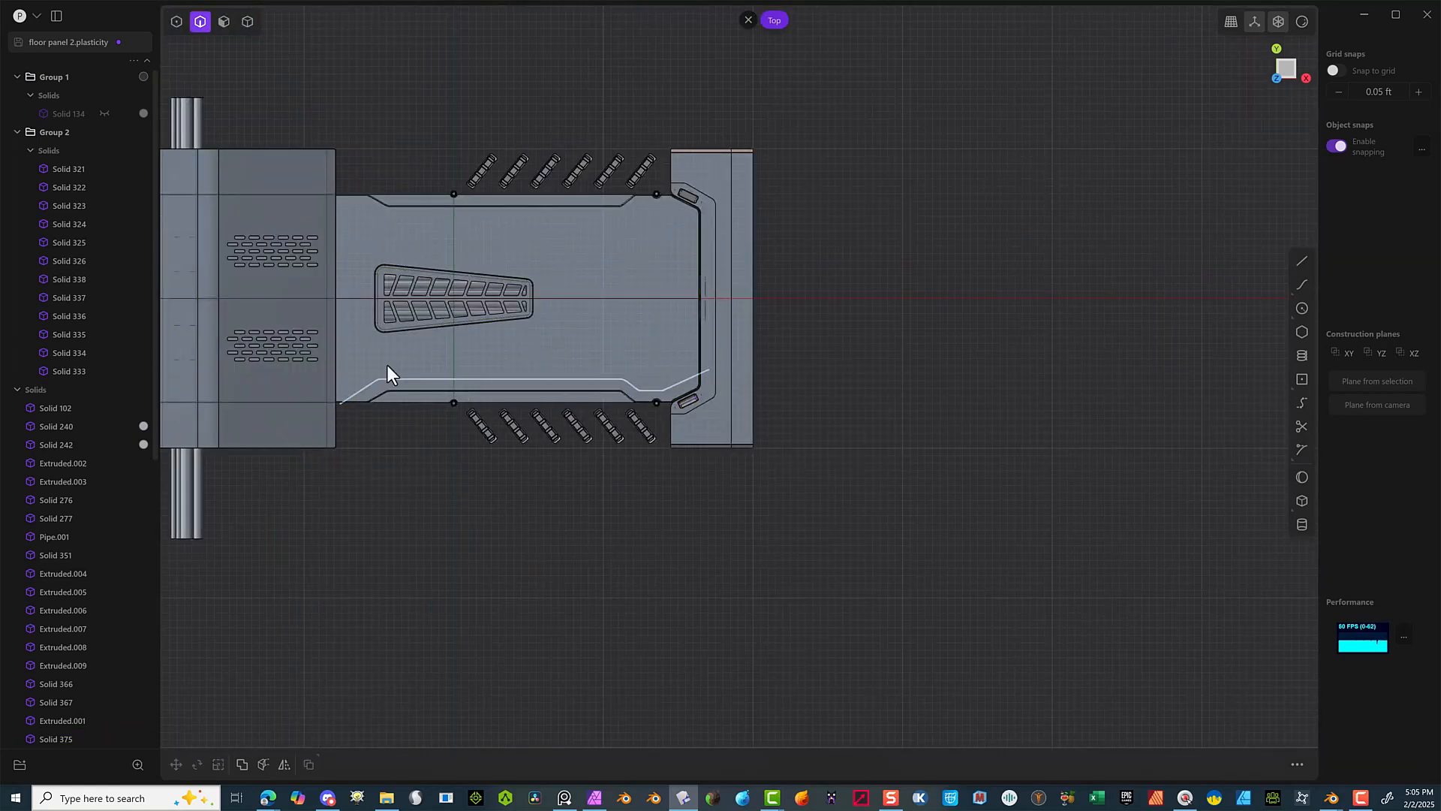
{"action": "left_click", "coordinate": [387, 371]}
{"action": "left_click", "coordinate": [283, 765]}
{"action": "left_click", "coordinate": [453, 337]}
{"action": "left_click", "coordinate": [345, 735]}
- Cut the floor plate with the stepped curve and its mirrored copy
{"action": "left_click", "coordinate": [525, 383]}
{"action": "key", "text": "c"}
{"action": "left_click", "coordinate": [568, 222], "text": "shift"}
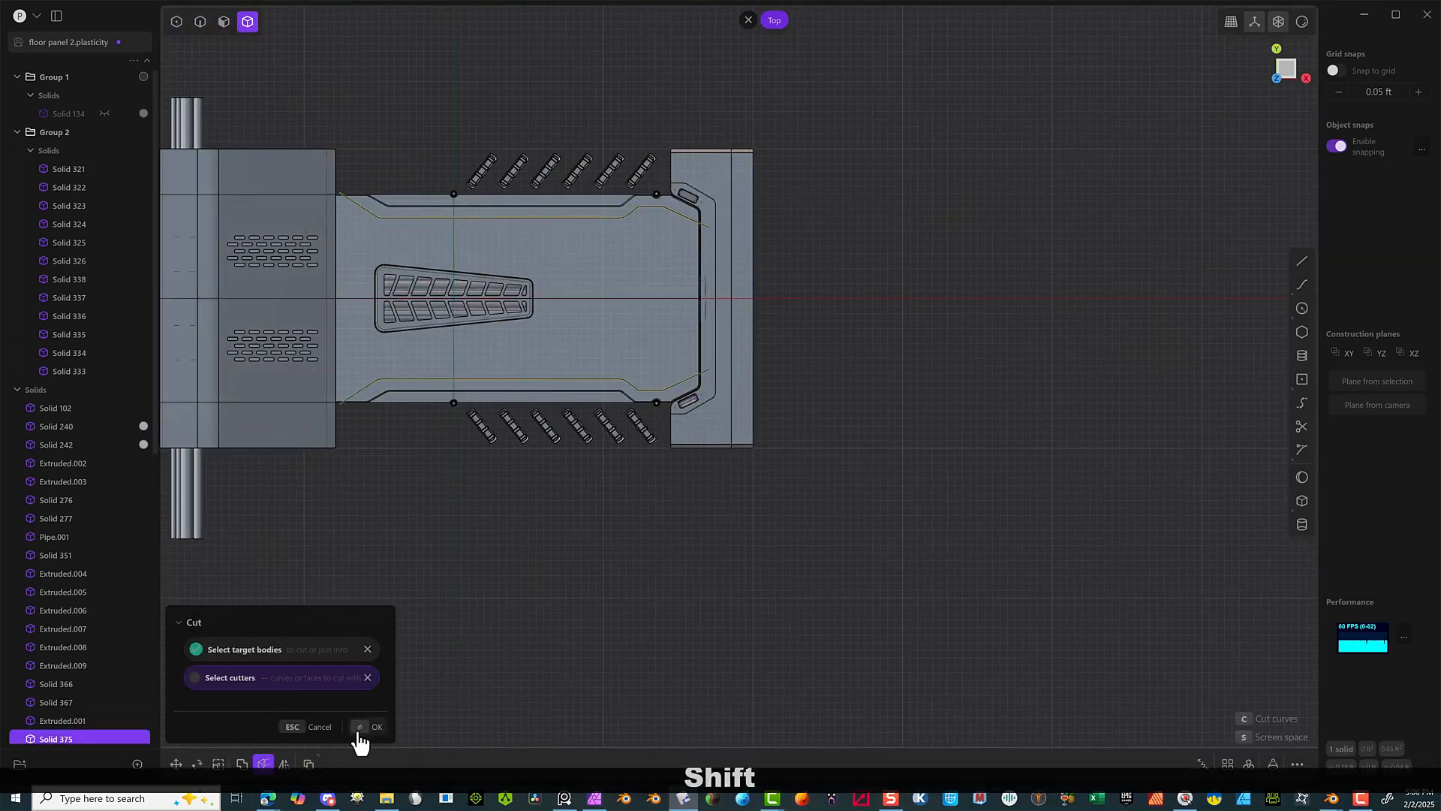
{"action": "left_click", "coordinate": [353, 728]}
- Lower the top faces of the two cut side strips slightly and delete the leftover cutting curve
{"action": "middle_click_drag", "start_coordinate": [938, 586], "coordinate": [765, 509]}
{"action": "key", "text": "3"}
{"action": "left_click", "coordinate": [500, 242]}
{"action": "scroll", "coordinate": [638, 218], "scroll_direction": "up", "scroll_amount": 3}
{"action": "left_click", "coordinate": [873, 164], "text": "shift"}
{"action": "scroll", "coordinate": [545, 224], "scroll_direction": "up", "scroll_amount": 2}
{"action": "left_click_drag", "start_coordinate": [1077, 134], "coordinate": [1078, 177]}
{"action": "left_click", "coordinate": [350, 726]}
{"action": "scroll", "coordinate": [315, 468], "scroll_direction": "down", "scroll_amount": 3}
{"action": "key", "text": "2"}
{"action": "key", "text": "Delete"}
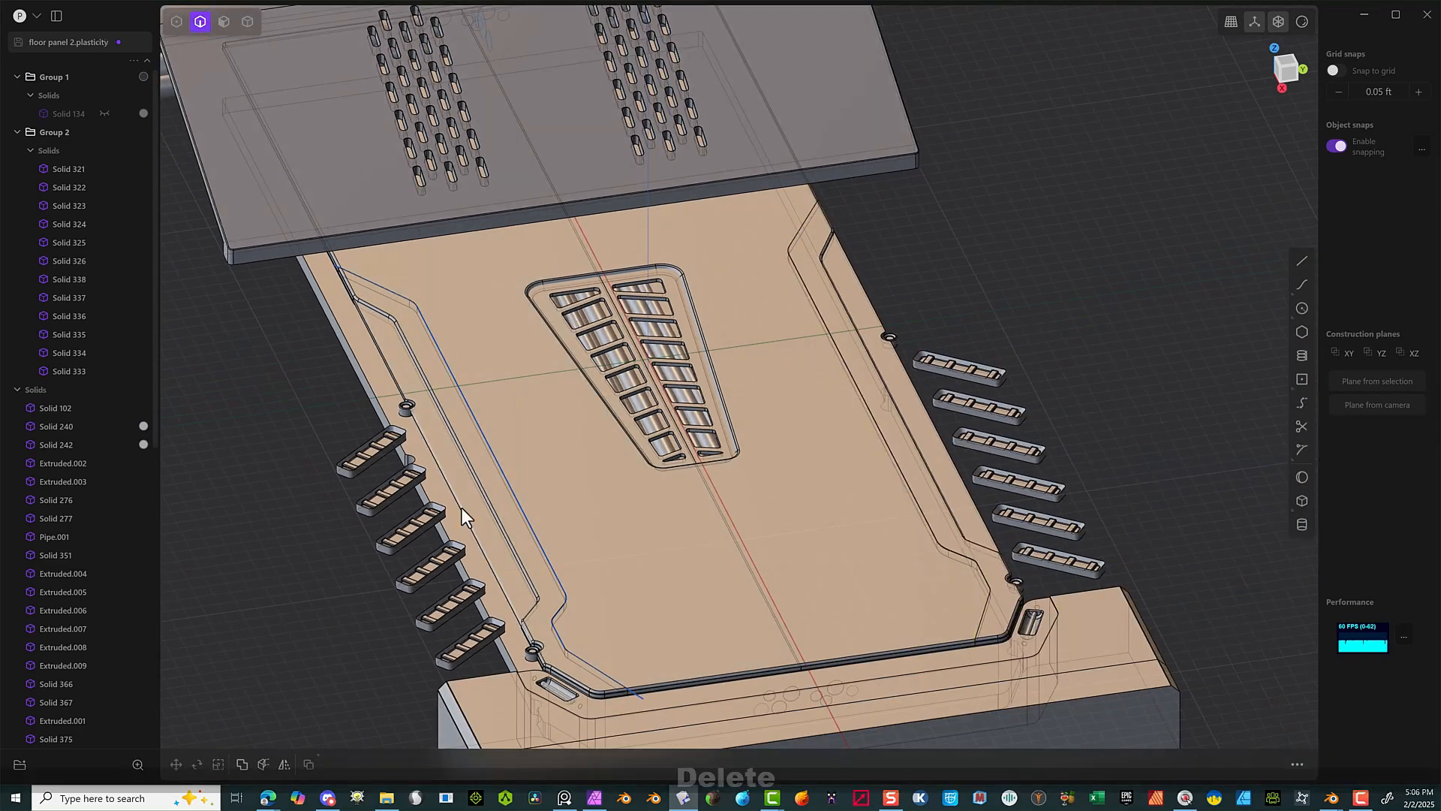
- Fillet the seam edges between the center plate and the two side strips with a 0.00167 ft distance
{"action": "scroll", "coordinate": [650, 444], "scroll_direction": "up", "scroll_amount": 6}
{"action": "double_click", "coordinate": [403, 536]}
{"action": "scroll", "coordinate": [504, 450], "scroll_direction": "down", "scroll_amount": 5}
{"action": "right_click_drag", "start_coordinate": [650, 458], "coordinate": [449, 400]}
{"action": "left_click", "coordinate": [969, 185], "text": "alt+shift"}
{"action": "scroll", "coordinate": [240, 482], "scroll_direction": "up", "scroll_amount": 4}
{"action": "right_click_drag", "start_coordinate": [240, 482], "coordinate": [411, 435]}
{"action": "key", "text": "Escape"}
{"action": "middle_click_drag", "start_coordinate": [411, 435], "coordinate": [406, 511]}
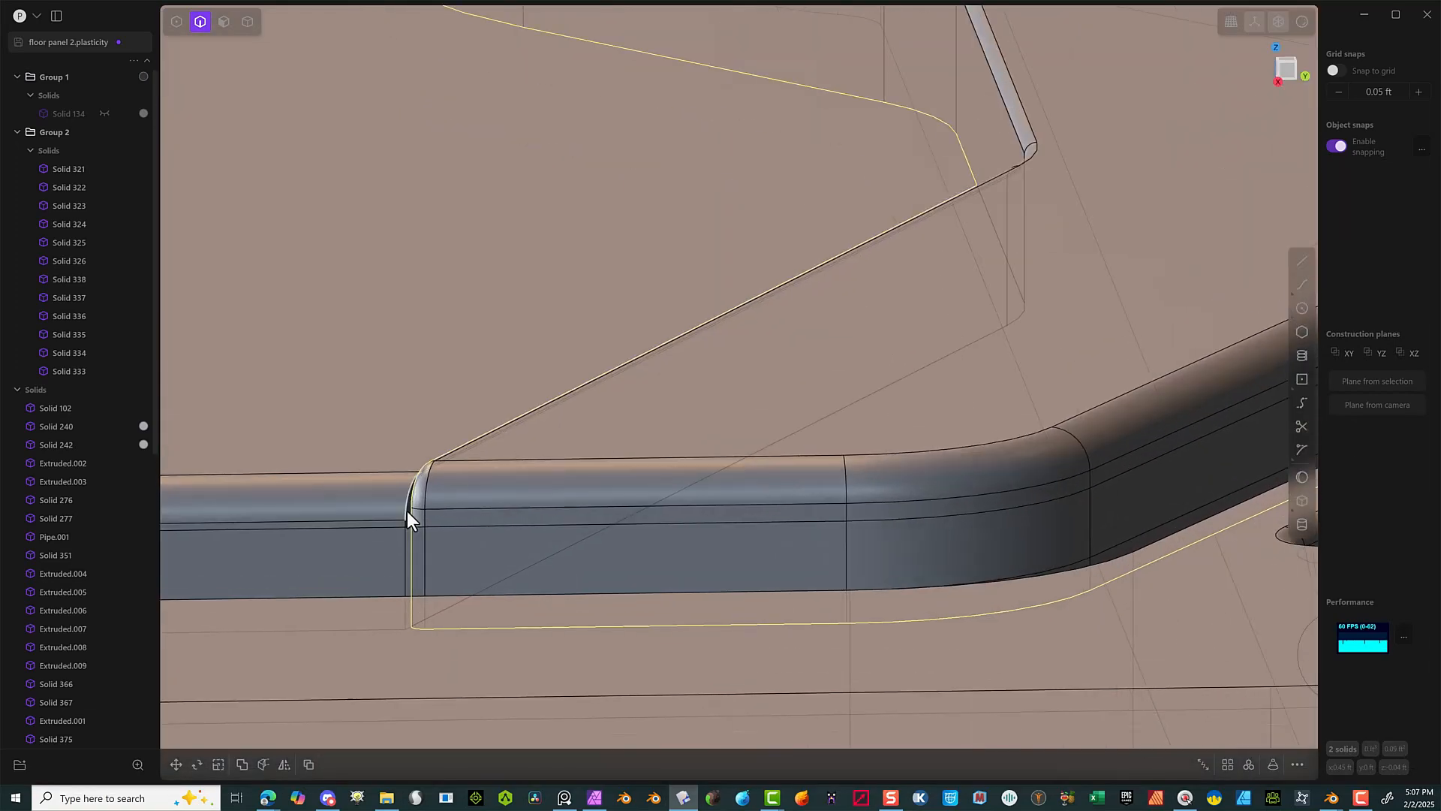
{"action": "double_click", "coordinate": [406, 511]}
{"action": "right_click_drag", "start_coordinate": [407, 511], "coordinate": [1310, 259]}
{"action": "right_click_drag", "start_coordinate": [180, 420], "coordinate": [605, 407]}
{"action": "left_click_drag", "start_coordinate": [605, 408], "coordinate": [525, 447], "text": "alt+shift"}
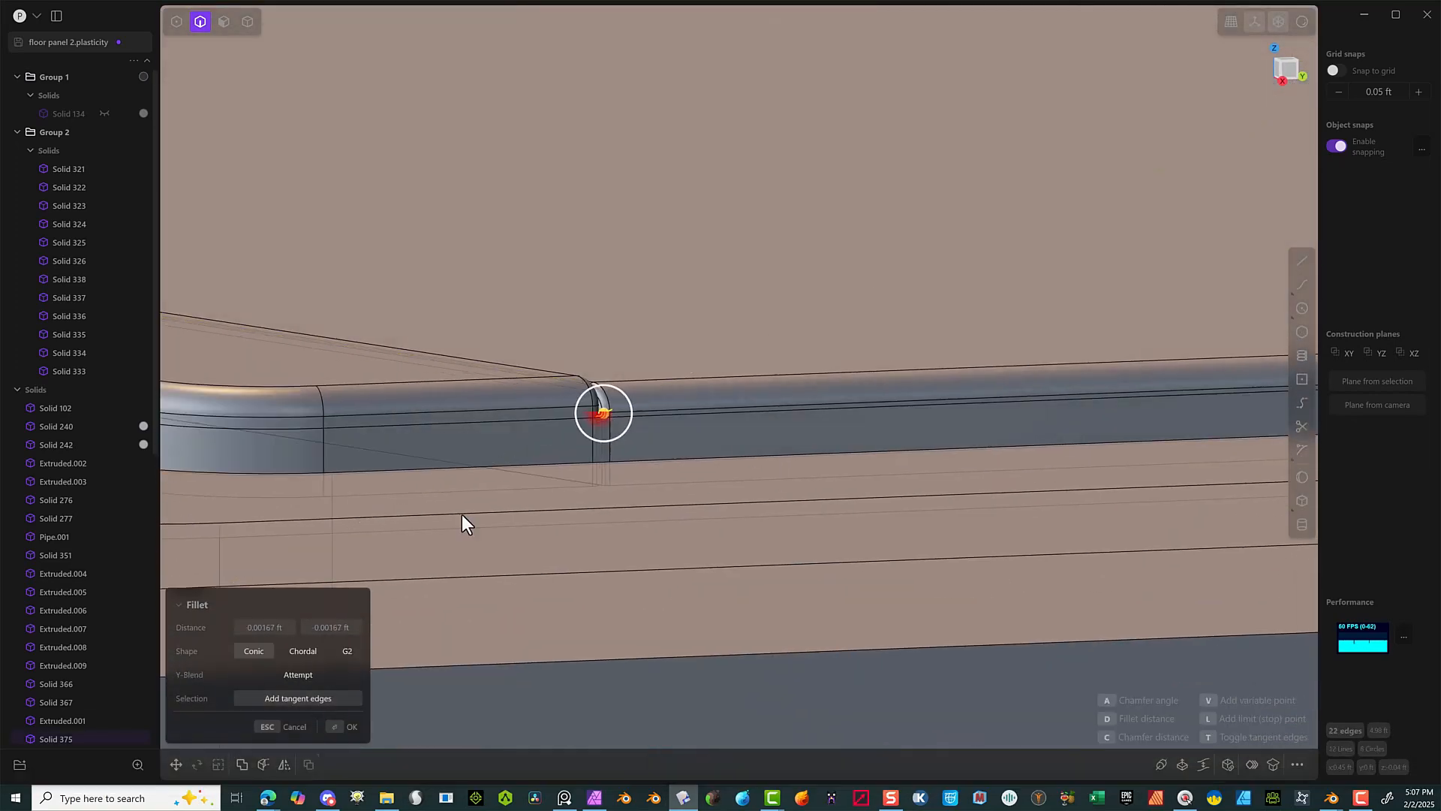
{"action": "scroll", "coordinate": [503, 420], "scroll_direction": "down", "scroll_amount": 7}
{"action": "right_click", "coordinate": [588, 341]}
- Show the hidden base body around the floor plate and hide the leftover profile over the vents
{"action": "middle_click_drag", "start_coordinate": [587, 341], "coordinate": [548, 386]}
{"action": "scroll", "coordinate": [15, 623], "scroll_direction": "down", "scroll_amount": 7}
{"action": "left_click", "coordinate": [104, 623]}
{"action": "scroll", "coordinate": [90, 359], "scroll_direction": "up", "scroll_amount": 7}
{"action": "left_click", "coordinate": [104, 113]}
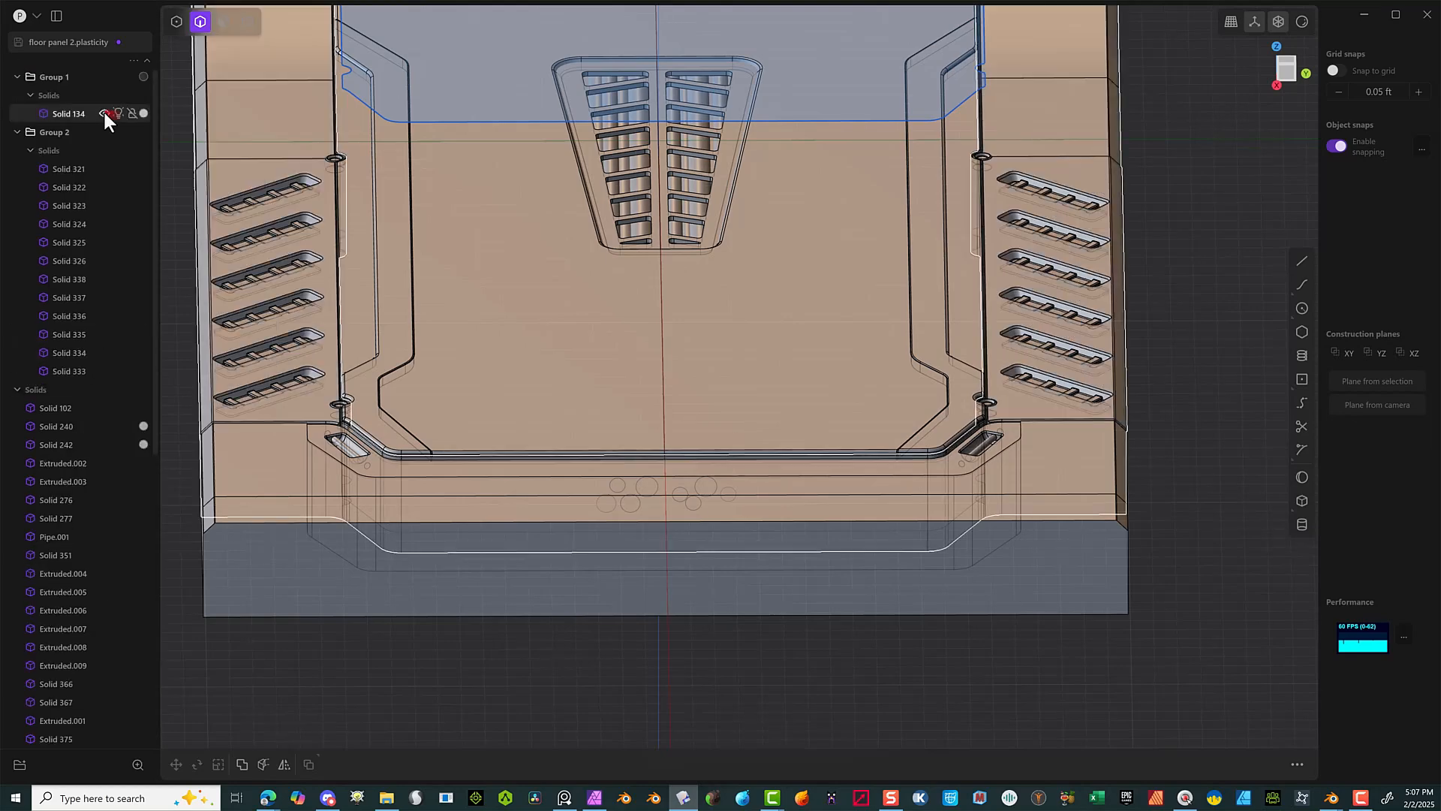
{"action": "scroll", "coordinate": [727, 412], "scroll_direction": "down", "scroll_amount": 3}
{"action": "middle_click_drag", "start_coordinate": [999, 338], "coordinate": [1030, 263]}
{"action": "left_click", "coordinate": [507, 217]}
{"action": "key", "text": "h"}
- From the right side view, draw two vertical lines flush with the outer sides of the hood and base
{"action": "key", "text": "KP_3"}
{"action": "key", "text": "shift+a"}
{"action": "left_click", "coordinate": [880, 305]}
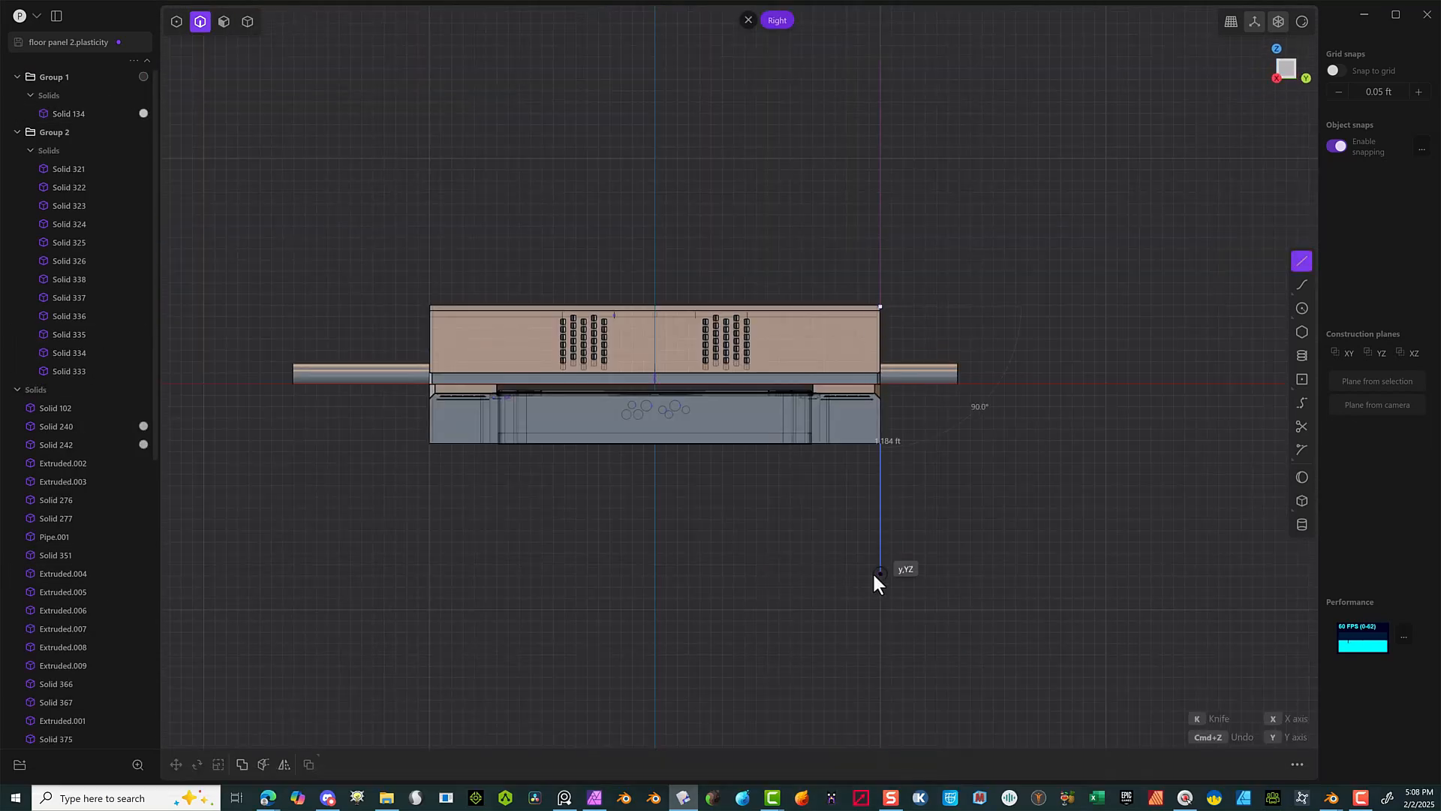
{"action": "left_click", "coordinate": [877, 574]}
{"action": "left_click", "coordinate": [430, 304]}
{"action": "left_click", "coordinate": [424, 531]}
- Cut the rods that protrude beyond the hood with the two vertical lines
{"action": "left_click_drag", "start_coordinate": [353, 409], "coordinate": [248, 330]}
{"action": "key", "text": "c"}
{"action": "left_click", "coordinate": [880, 498]}
- Delete the cut-off rod ends outside the hood and the two vertical cutting lines
{"action": "left_click_drag", "start_coordinate": [364, 331], "coordinate": [326, 534]}
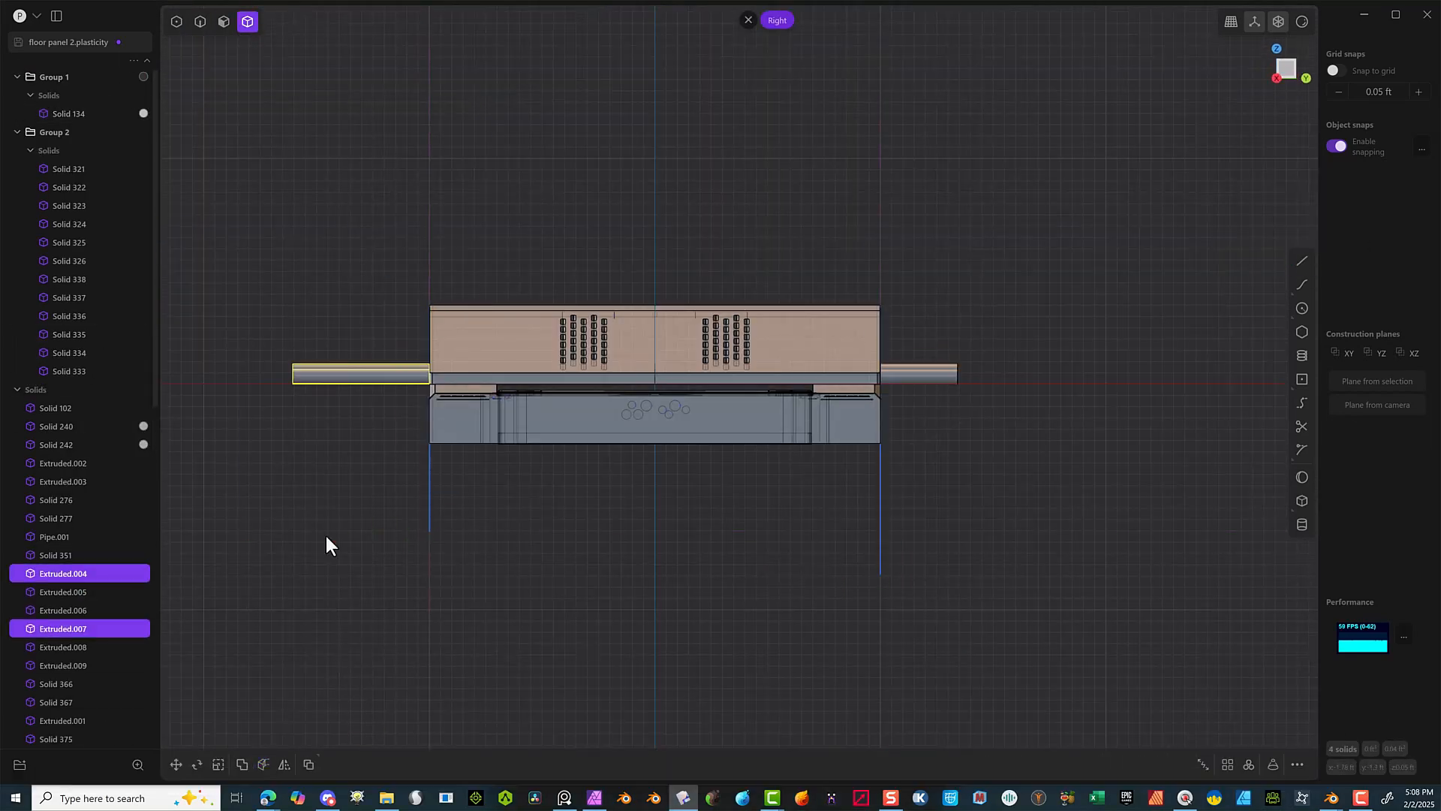
{"action": "key", "text": "Delete"}
{"action": "key", "text": "2"}
{"action": "left_click_drag", "start_coordinate": [919, 497], "coordinate": [80, 574]}
{"action": "key", "text": "Delete"}
- Inspect the trimmed assembly from several angles, including the rods at the base's rear wall
{"action": "middle_click_drag", "start_coordinate": [248, 308], "coordinate": [301, 389]}
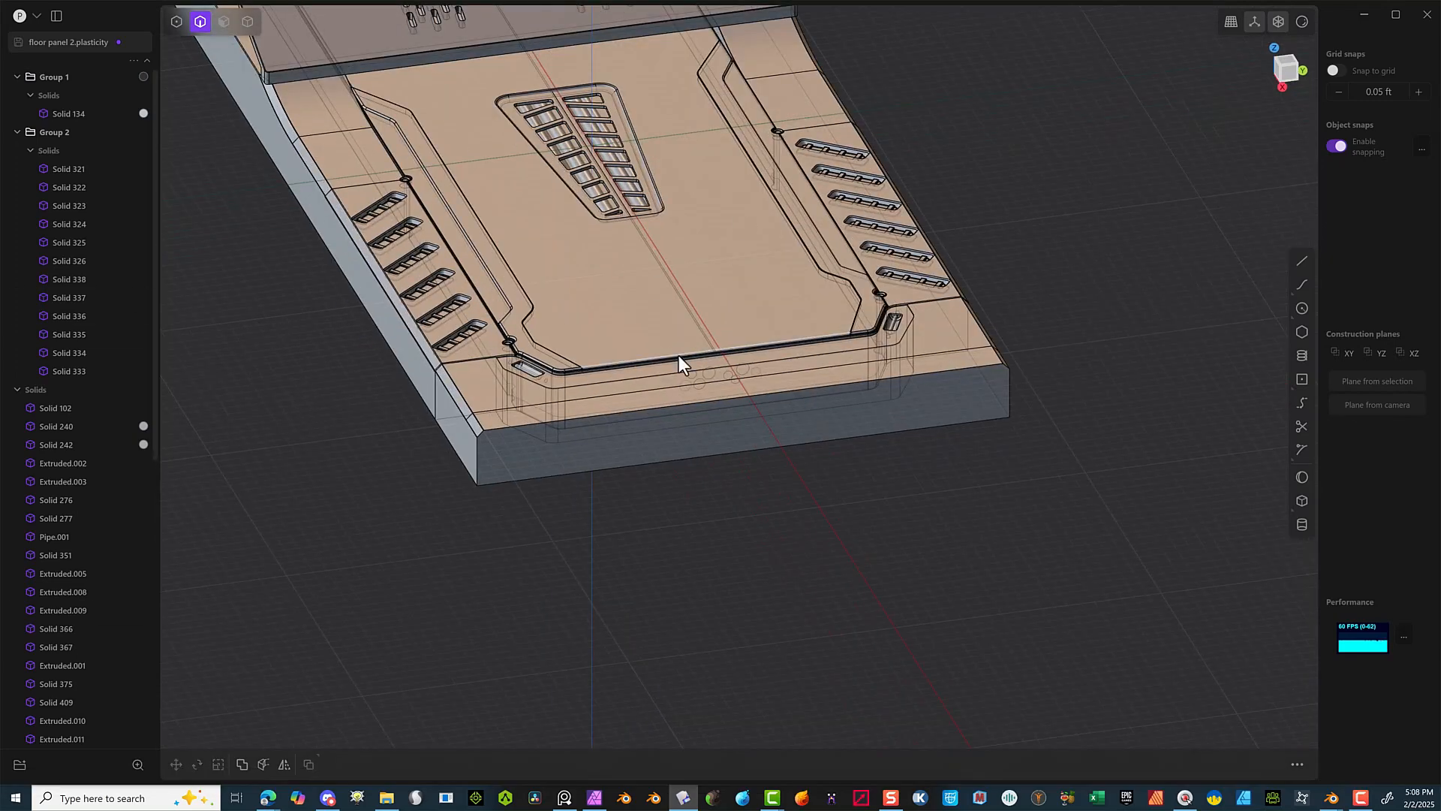
{"action": "scroll", "coordinate": [361, 278], "scroll_direction": "down", "scroll_amount": 2}
{"action": "middle_click_drag", "start_coordinate": [368, 307], "coordinate": [358, 282]}
{"action": "scroll", "coordinate": [456, 374], "scroll_direction": "up", "scroll_amount": 2}
{"action": "middle_click_drag", "start_coordinate": [538, 97], "coordinate": [528, 434]}
{"action": "scroll", "coordinate": [456, 374], "scroll_direction": "down", "scroll_amount": 3}
{"action": "key", "text": "KP_1"}
{"action": "middle_click_drag", "start_coordinate": [490, 122], "coordinate": [335, 170]}
{"action": "scroll", "coordinate": [343, 180], "scroll_direction": "up", "scroll_amount": 5}
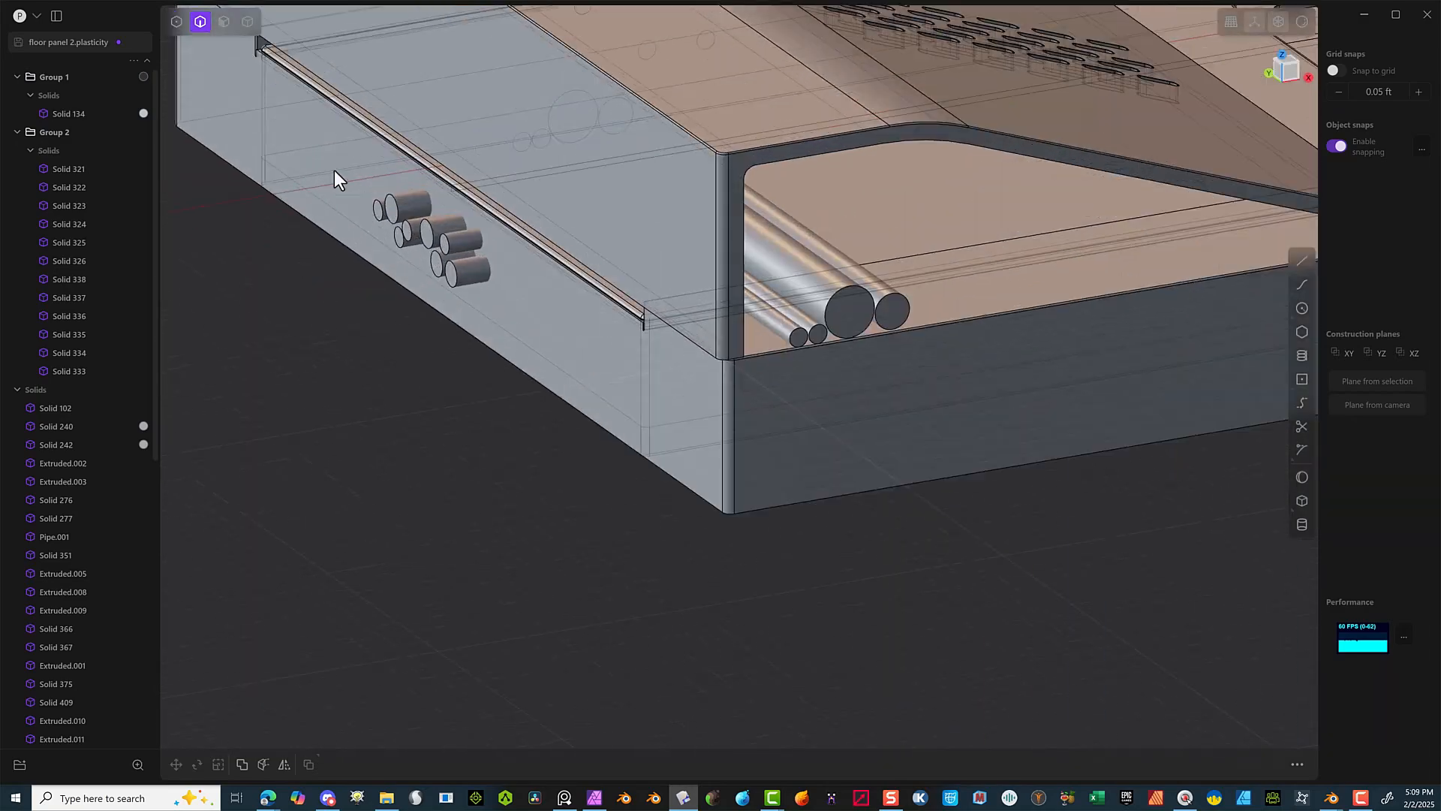
- Shorten the rods protruding from the base's rear wall by pushing their end faces inward
{"action": "left_click", "coordinate": [404, 224]}
{"action": "key", "text": "Escape"}
{"action": "left_click", "coordinate": [224, 21]}
{"action": "left_click", "coordinate": [385, 227]}
{"action": "left_click", "coordinate": [404, 224], "text": "shift"}
{"action": "left_click", "coordinate": [414, 263], "text": "shift"}
{"action": "left_click", "coordinate": [466, 300], "text": "shift"}
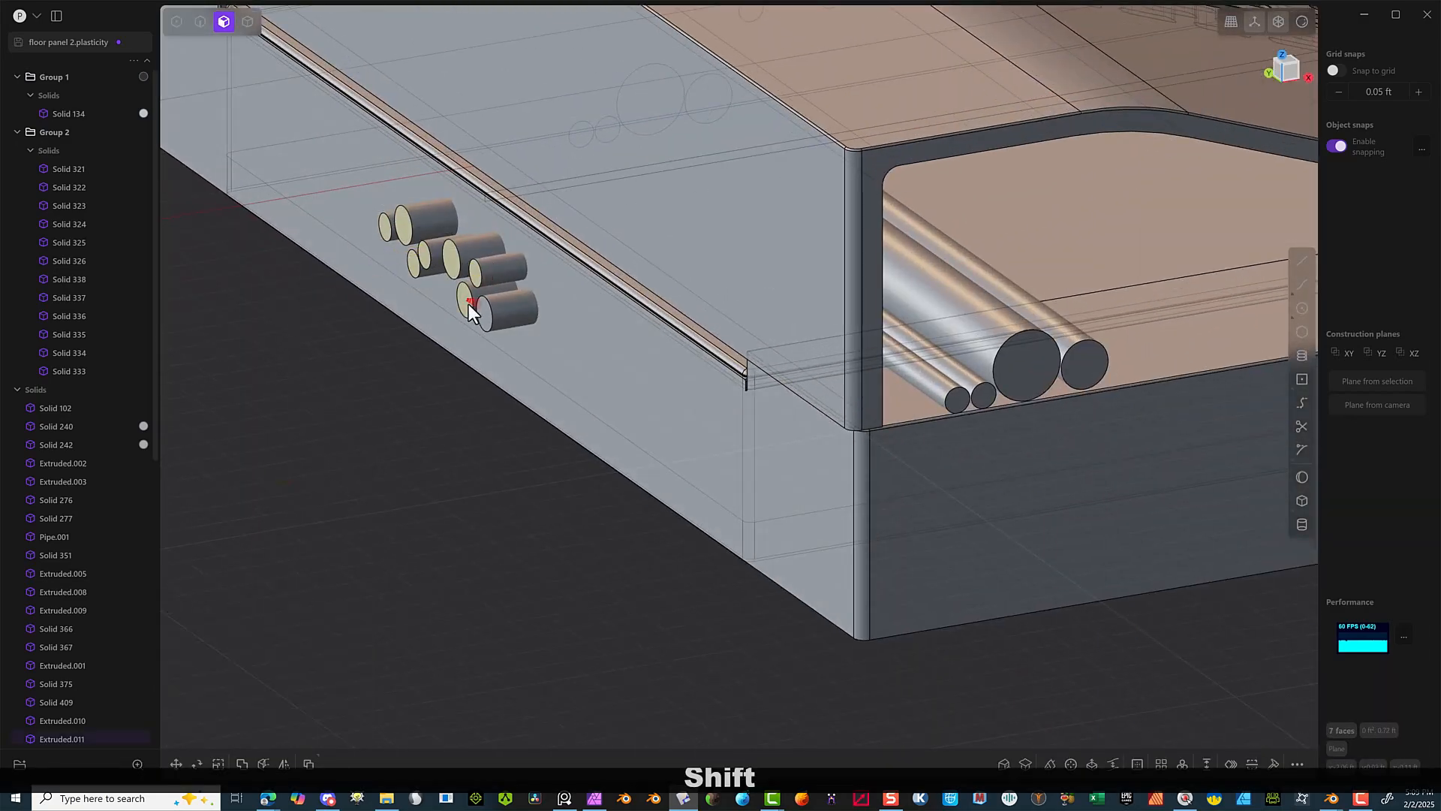
{"action": "left_click_drag", "start_coordinate": [437, 320], "coordinate": [483, 312]}
- Clear the face selection and review the complete floor panel from the front
{"action": "scroll", "coordinate": [455, 563], "scroll_direction": "down", "scroll_amount": 4}
{"action": "middle_click_drag", "start_coordinate": [483, 313], "coordinate": [832, 389]}
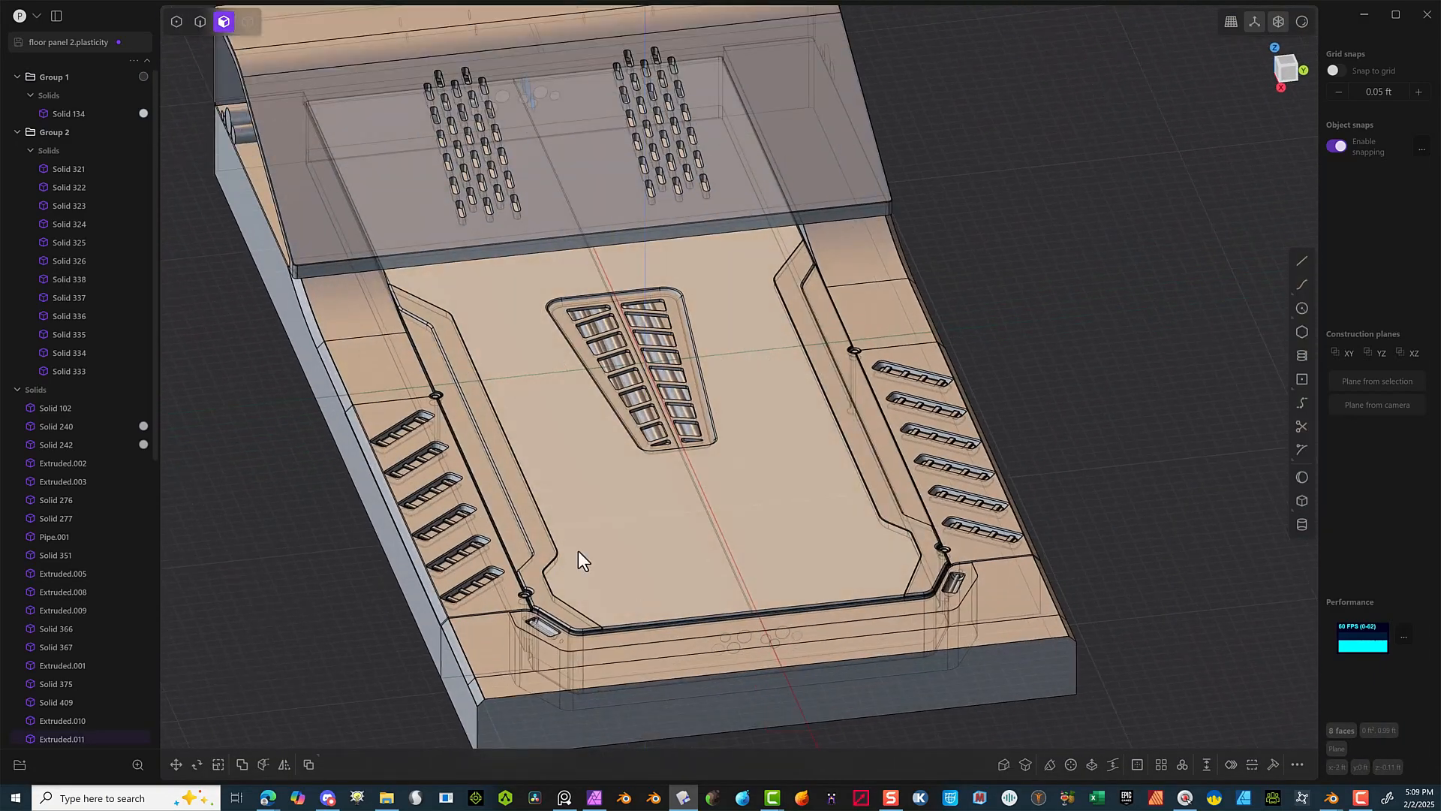
{"action": "middle_click_drag", "start_coordinate": [578, 551], "coordinate": [647, 657]}
{"action": "scroll", "coordinate": [648, 658], "scroll_direction": "up", "scroll_amount": 2}
{"action": "scroll", "coordinate": [706, 482], "scroll_direction": "down", "scroll_amount": 3}
{"action": "left_click", "coordinate": [1119, 264]}
{"action": "scroll", "coordinate": [958, 232], "scroll_direction": "down", "scroll_amount": 3}
{"action": "key", "text": "4"}
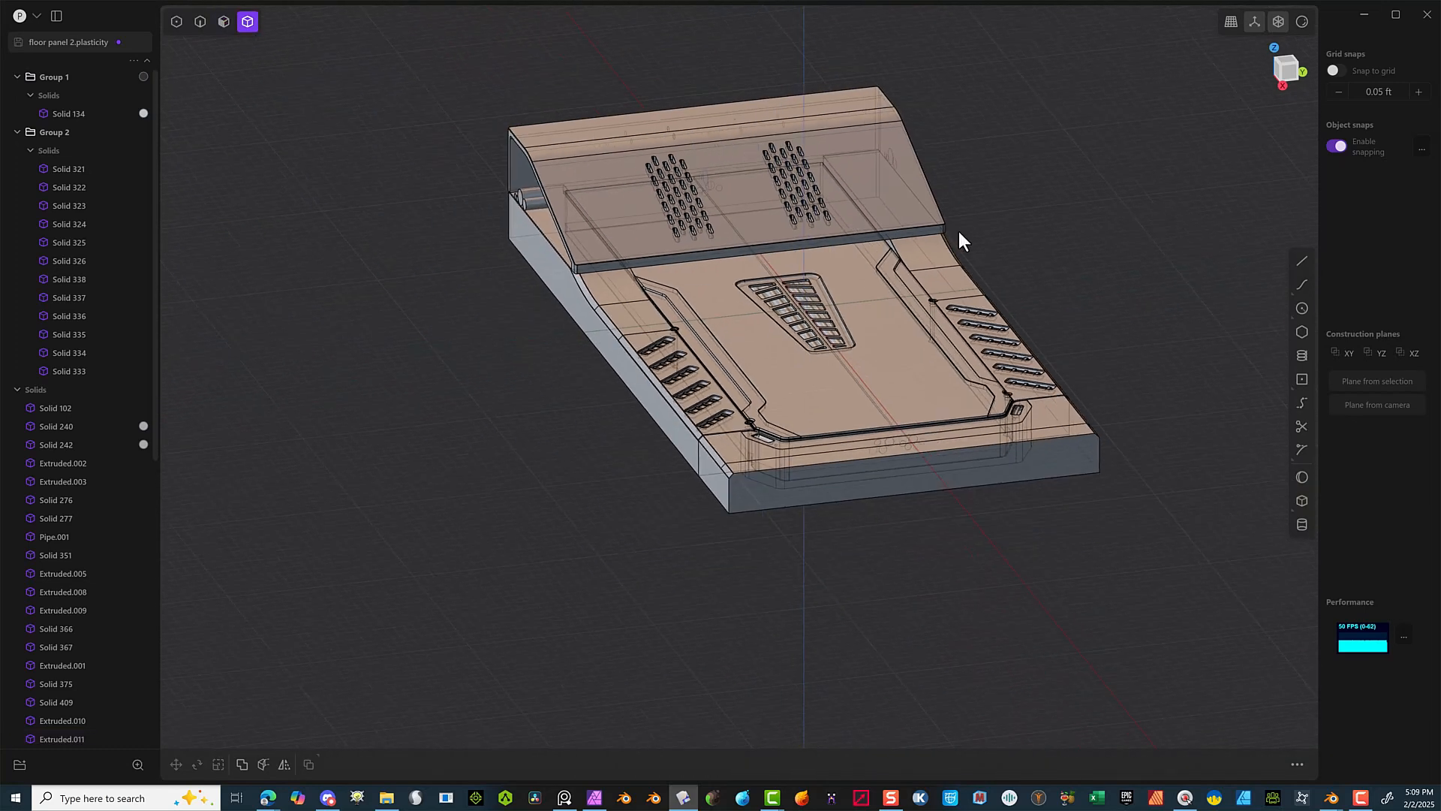
- Select all the panel's solids and export them as a Wavefront OBJ named Floor Panel 2b
{"action": "middle_click_drag", "start_coordinate": [958, 232], "coordinate": [855, 304], "text": "shift"}
{"action": "left_click_drag", "start_coordinate": [1038, 67], "coordinate": [232, 739]}
{"action": "left_click", "coordinate": [19, 15]}
{"action": "left_click", "coordinate": [62, 132]}
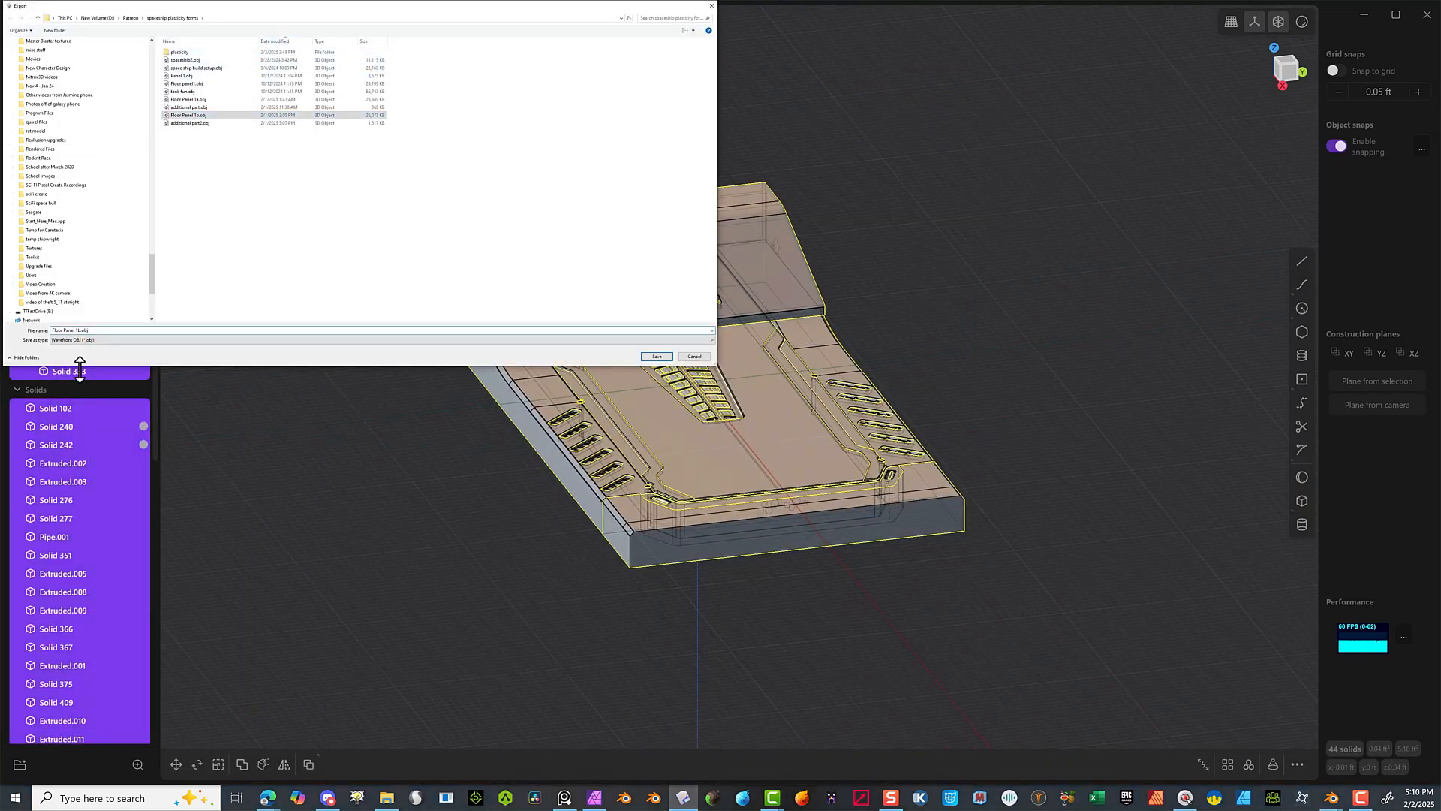
{"action": "left_click", "coordinate": [657, 357]}
{"action": "left_click", "coordinate": [341, 726]}
- Switch to Blender and select the scene's objects, excluding the camera and area lights
{"action": "key", "text": "alt+Tab"}
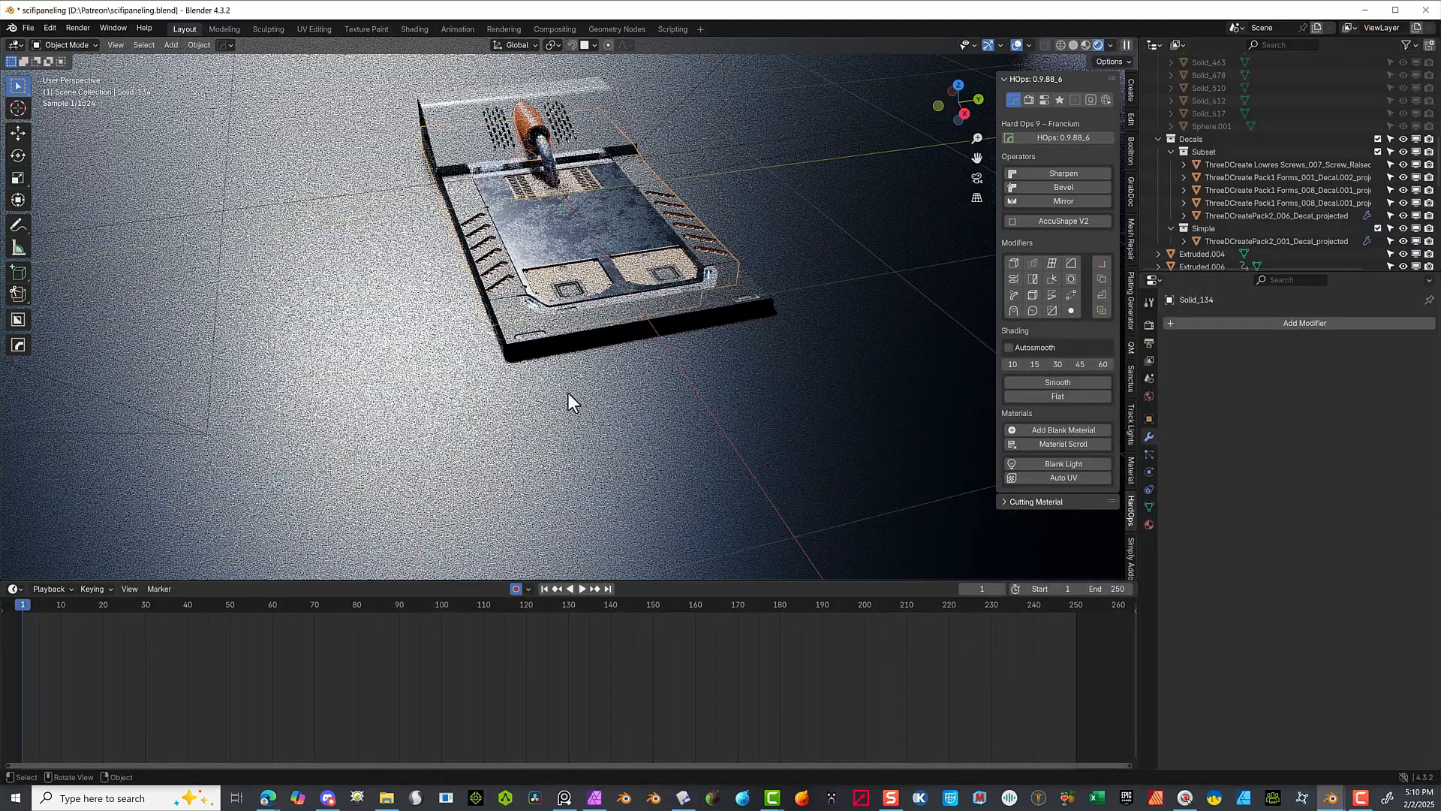
{"action": "middle_click_drag", "start_coordinate": [569, 394], "coordinate": [715, 225]}
{"action": "key", "text": "a"}
{"action": "scroll", "coordinate": [587, 322], "scroll_direction": "down", "scroll_amount": 4}
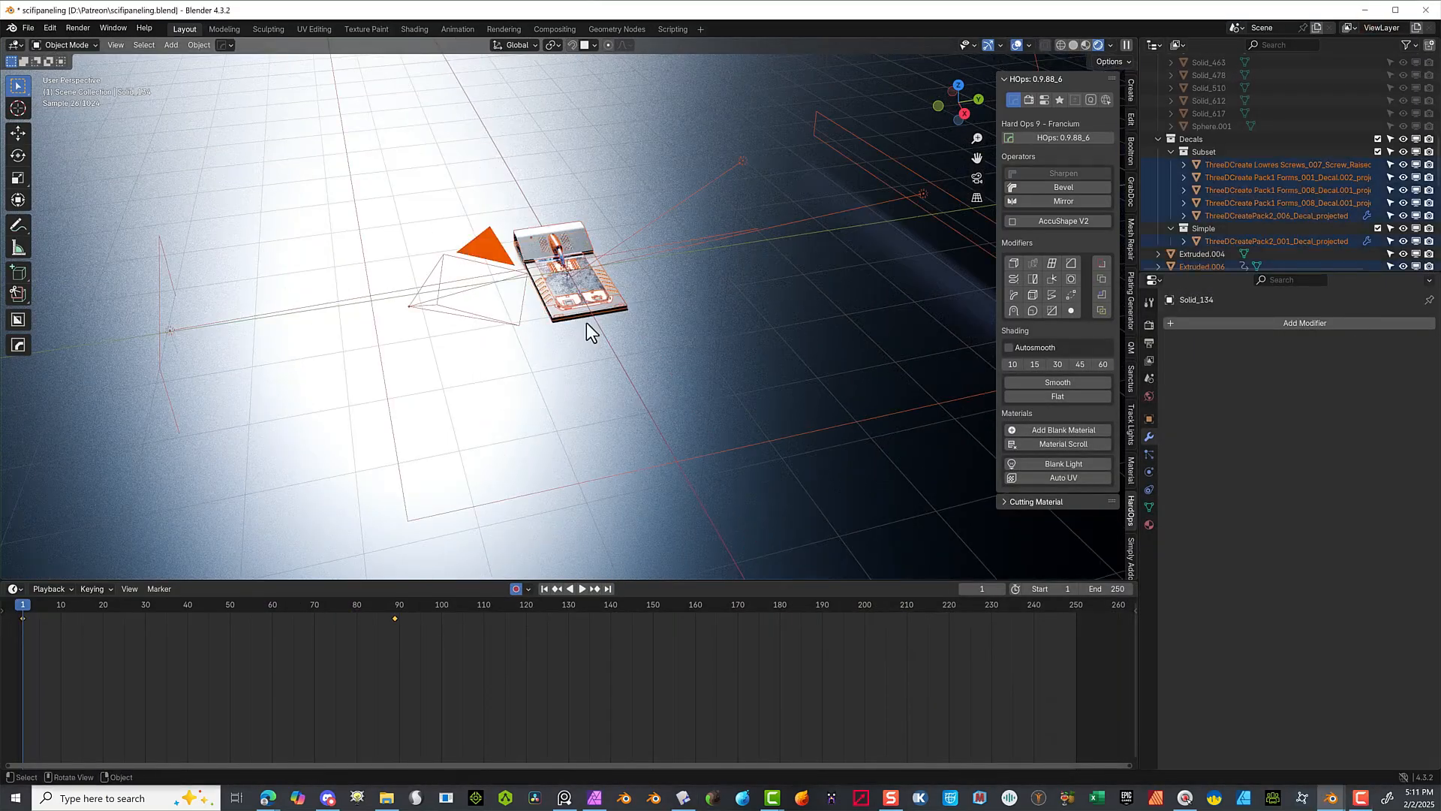
{"action": "left_click_drag", "start_coordinate": [509, 311], "coordinate": [376, 221], "text": "ctrl"}
{"action": "scroll", "coordinate": [395, 219], "scroll_direction": "up", "scroll_amount": 6}
{"action": "left_click", "coordinate": [1211, 138]}
{"action": "scroll", "coordinate": [1216, 138], "scroll_direction": "up", "scroll_amount": 10}
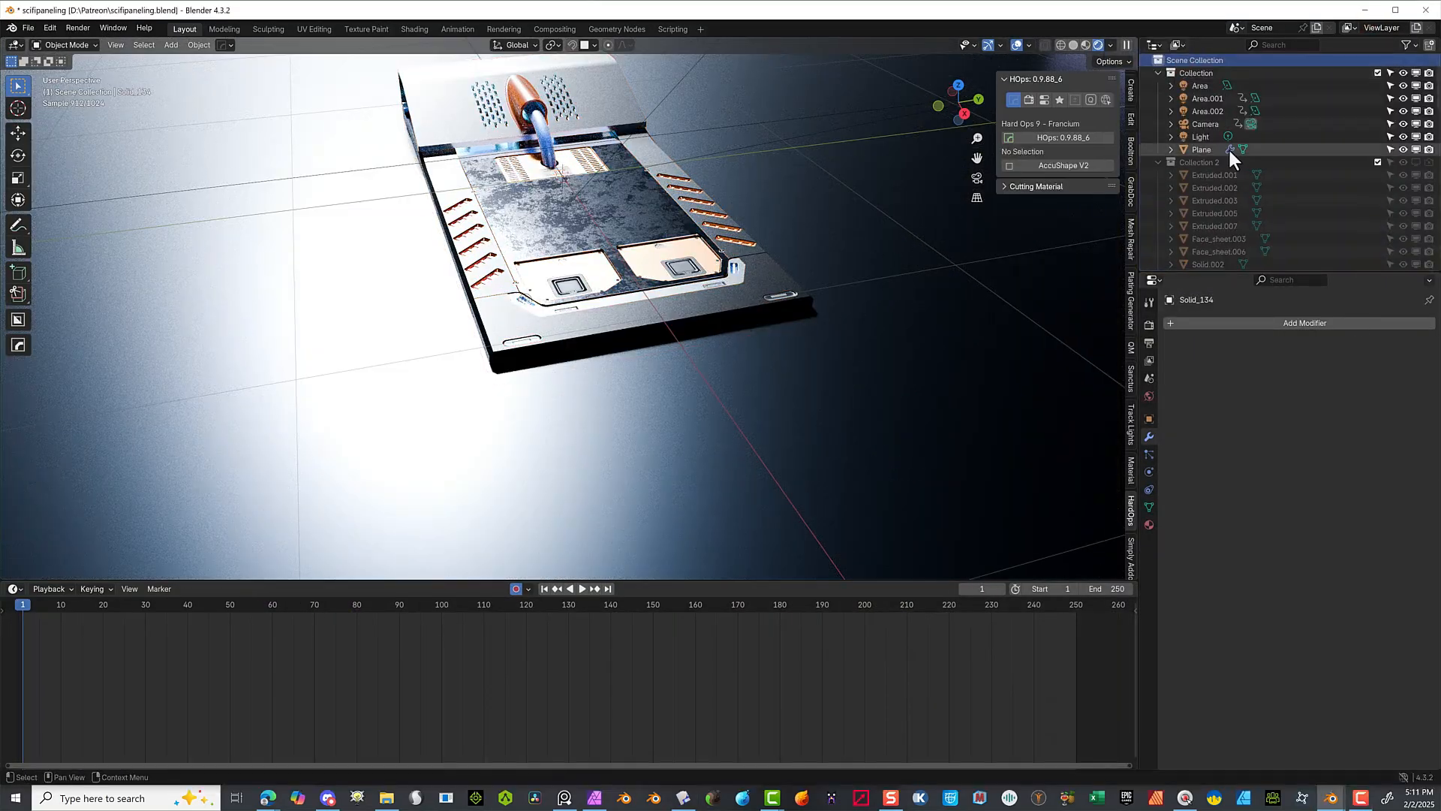
- Collapse Collection 2 and move the loose panel objects, from Extruded.004 down to the last one, into Collection 4
{"action": "left_click", "coordinate": [1158, 163]}
{"action": "scroll", "coordinate": [1216, 195], "scroll_direction": "down", "scroll_amount": 3}
{"action": "left_click", "coordinate": [1206, 216]}
{"action": "scroll", "coordinate": [1198, 225], "scroll_direction": "down", "scroll_amount": 4}
{"action": "scroll", "coordinate": [1195, 248], "scroll_direction": "down", "scroll_amount": 8}
{"action": "left_click", "coordinate": [1195, 263], "text": "shift"}
{"action": "scroll", "coordinate": [1208, 225], "scroll_direction": "up", "scroll_amount": 10}
{"action": "left_click_drag", "start_coordinate": [1232, 180], "coordinate": [1237, 154]}
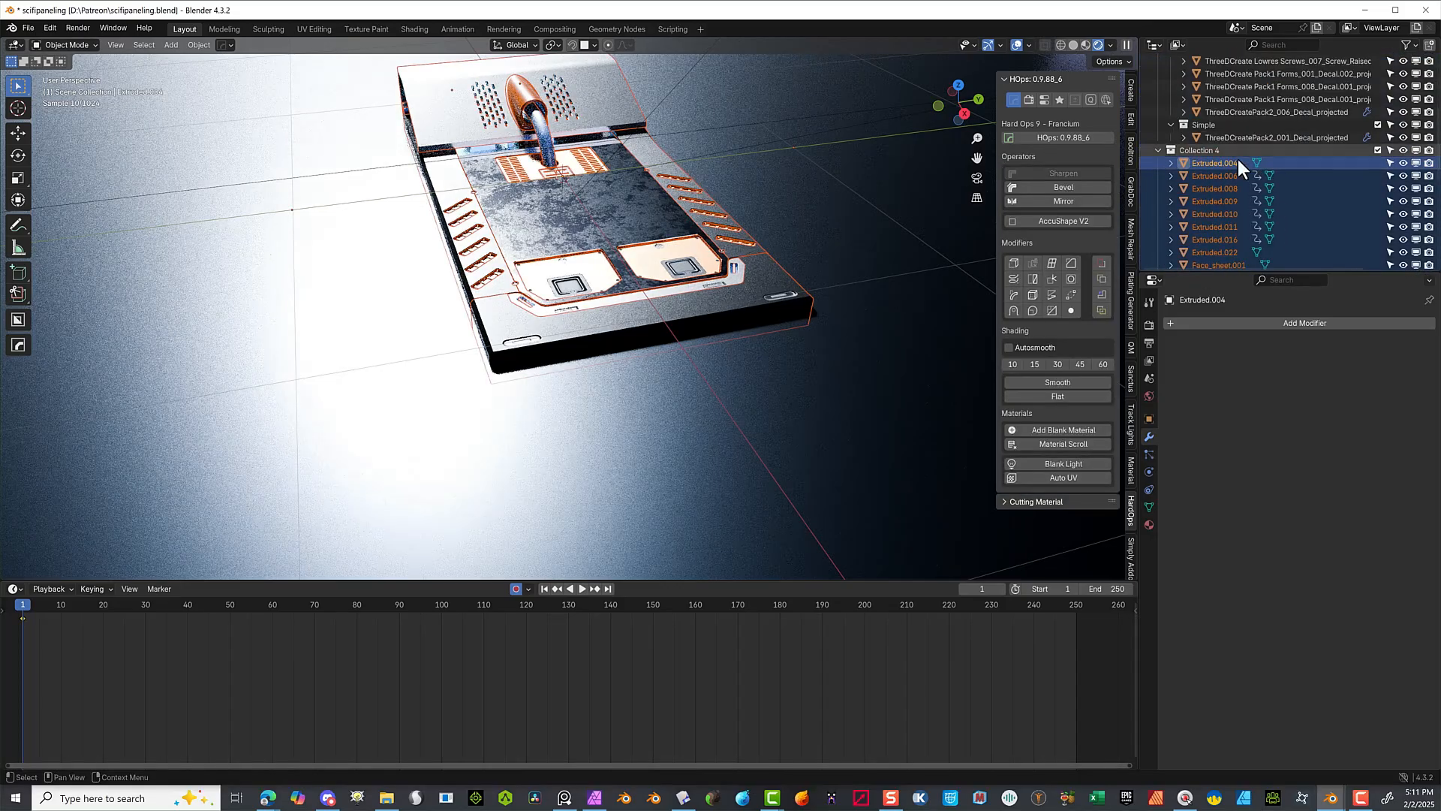
- Nest the Decals collection inside Collection 4 and hide its contents
{"action": "scroll", "coordinate": [1237, 159], "scroll_direction": "up", "scroll_amount": 2}
{"action": "left_click_drag", "start_coordinate": [1204, 88], "coordinate": [1193, 203]}
{"action": "left_click_drag", "start_coordinate": [1403, 100], "coordinate": [1429, 100], "text": "shift"}
{"action": "scroll", "coordinate": [1261, 135], "scroll_direction": "up", "scroll_amount": 1}
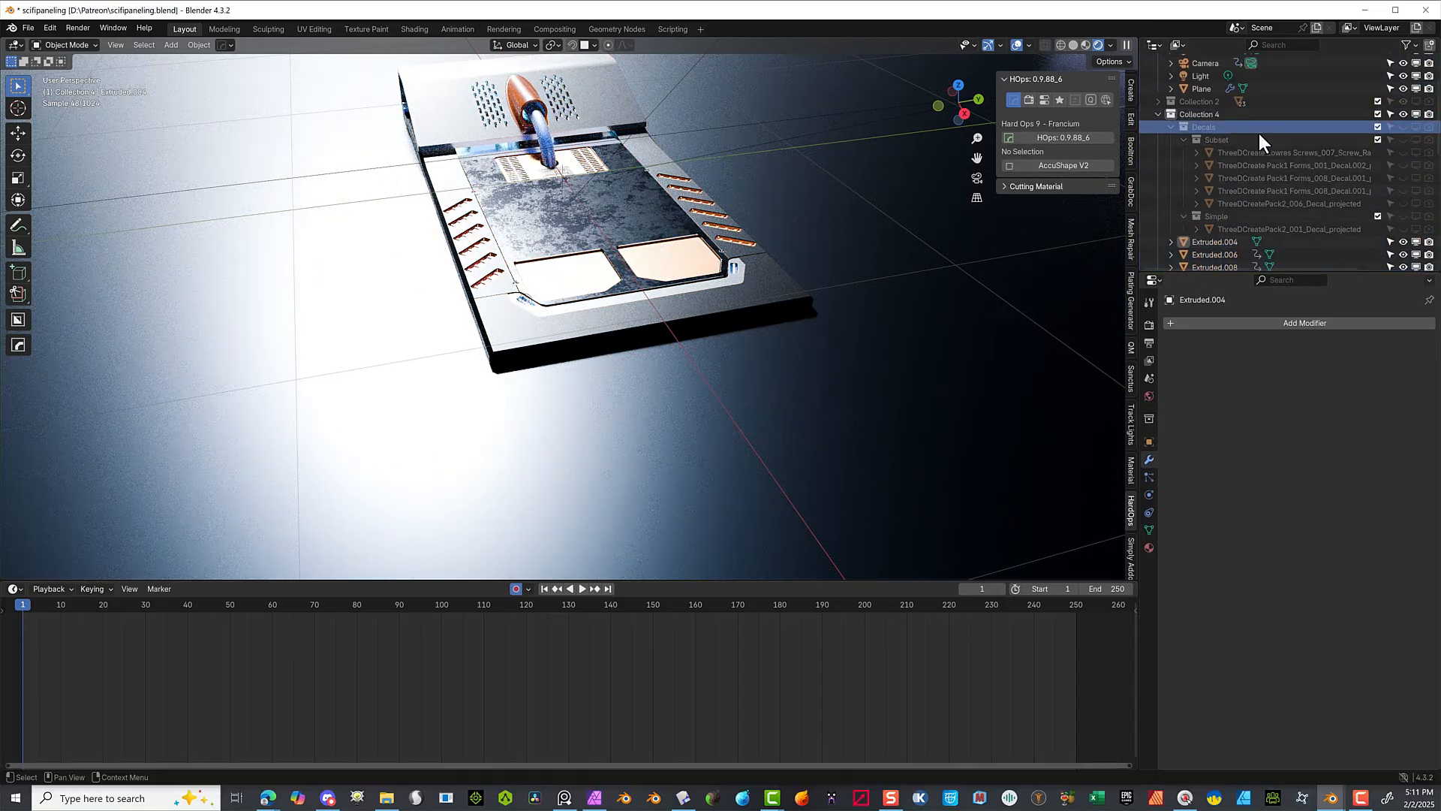
- Select the objects below Decals, starting at Extruded.004, and assign the whole range to Collection 4
{"action": "left_click", "coordinate": [1209, 242]}
{"action": "scroll", "coordinate": [1206, 248], "scroll_direction": "down", "scroll_amount": 10}
{"action": "left_click", "coordinate": [1204, 259], "text": "shift"}
{"action": "scroll", "coordinate": [1204, 247], "scroll_direction": "up", "scroll_amount": 10}
{"action": "left_click_drag", "start_coordinate": [1206, 242], "coordinate": [1201, 115]}
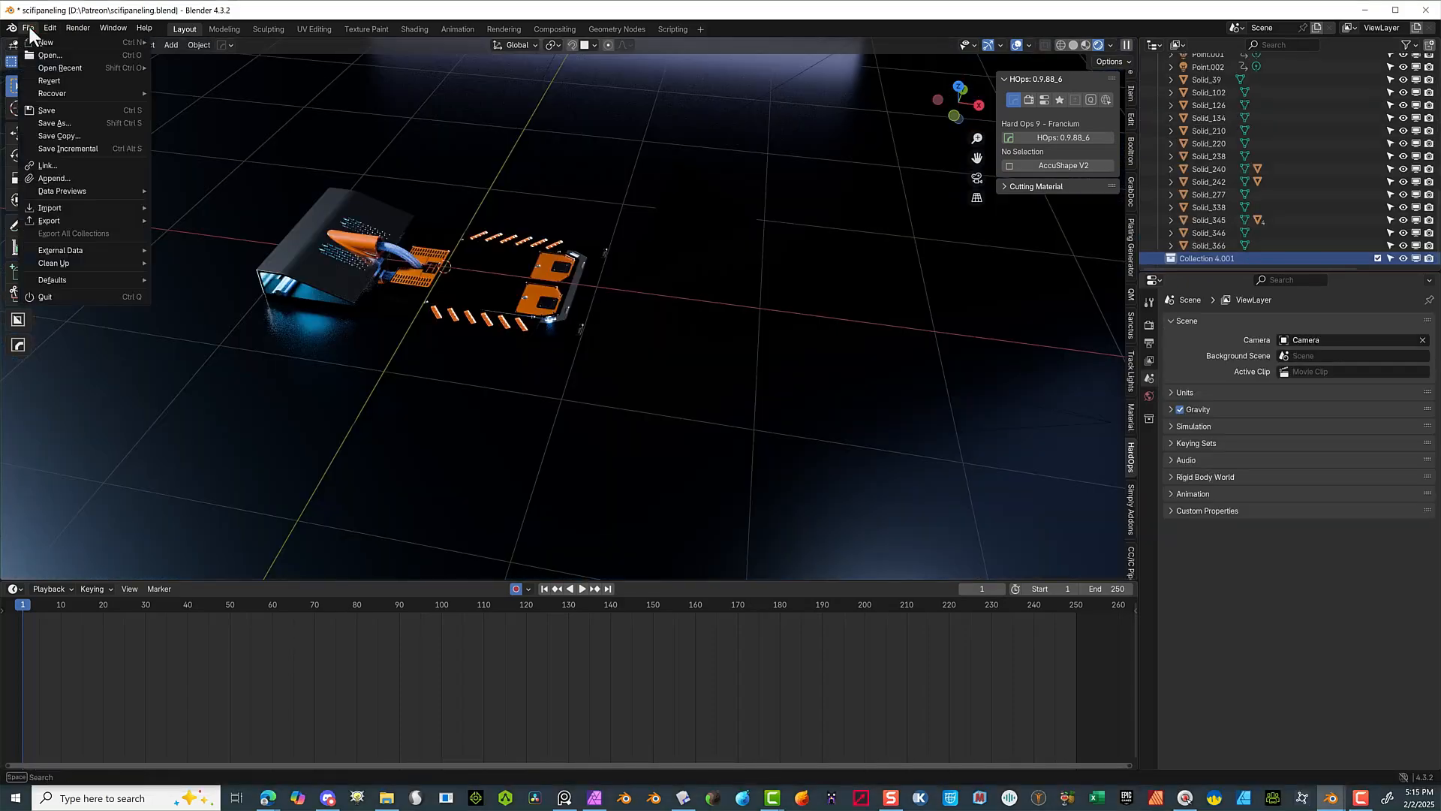
- Try importing the exported floor panel OBJ into Collection 4.001, and undo it
{"action": "left_click", "coordinate": [225, 330]}
{"action": "left_click", "coordinate": [1018, 325]}
{"action": "left_click", "coordinate": [1015, 394]}
{"action": "left_click", "coordinate": [923, 563]}
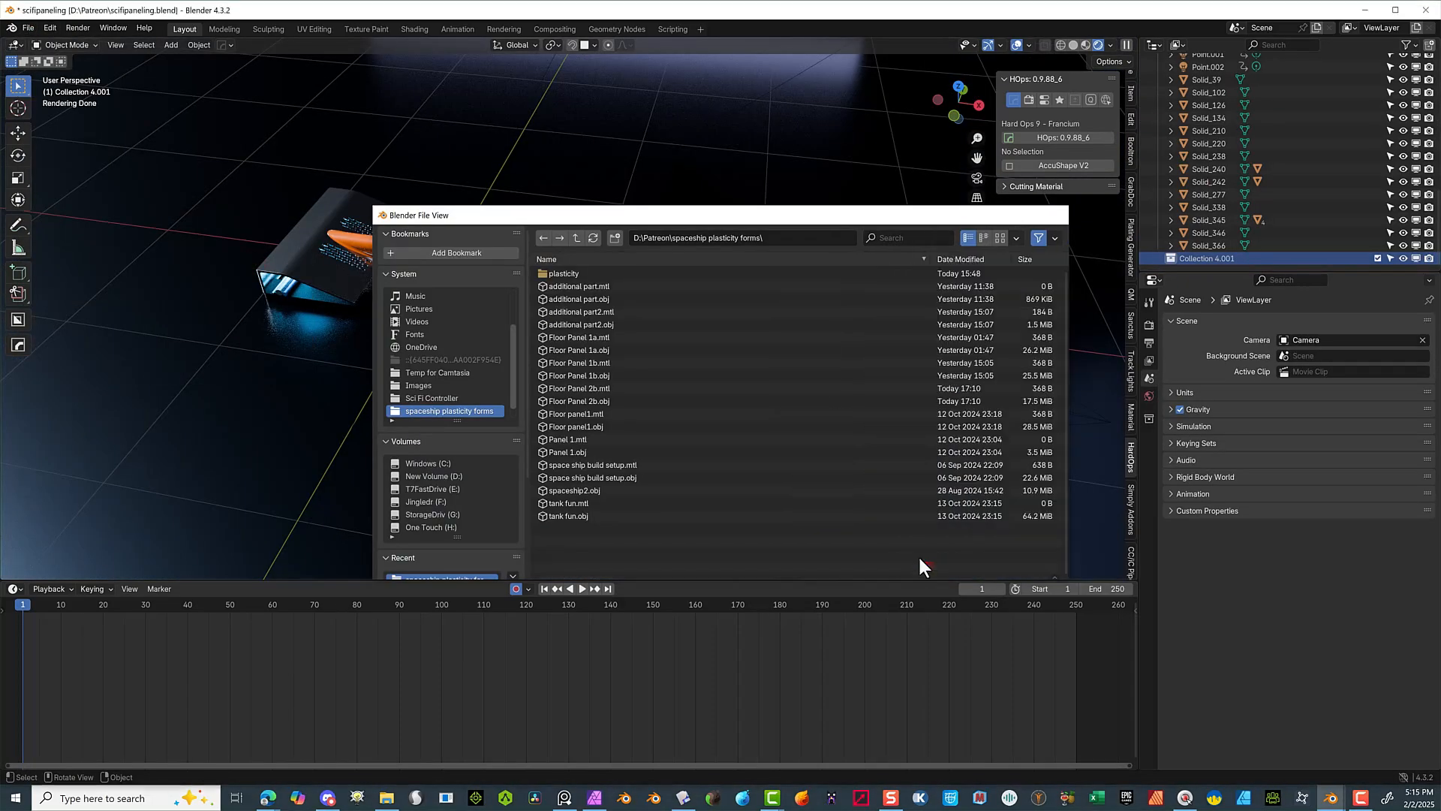
{"action": "key", "text": "ctrl+z"}
- Import the exported Floor Panel 2b OBJ into Collection 4.001
{"action": "left_click", "coordinate": [30, 27]}
{"action": "mouse_move", "coordinate": [75, 208]}
{"action": "left_click", "coordinate": [202, 258]}
{"action": "left_click", "coordinate": [933, 565]}
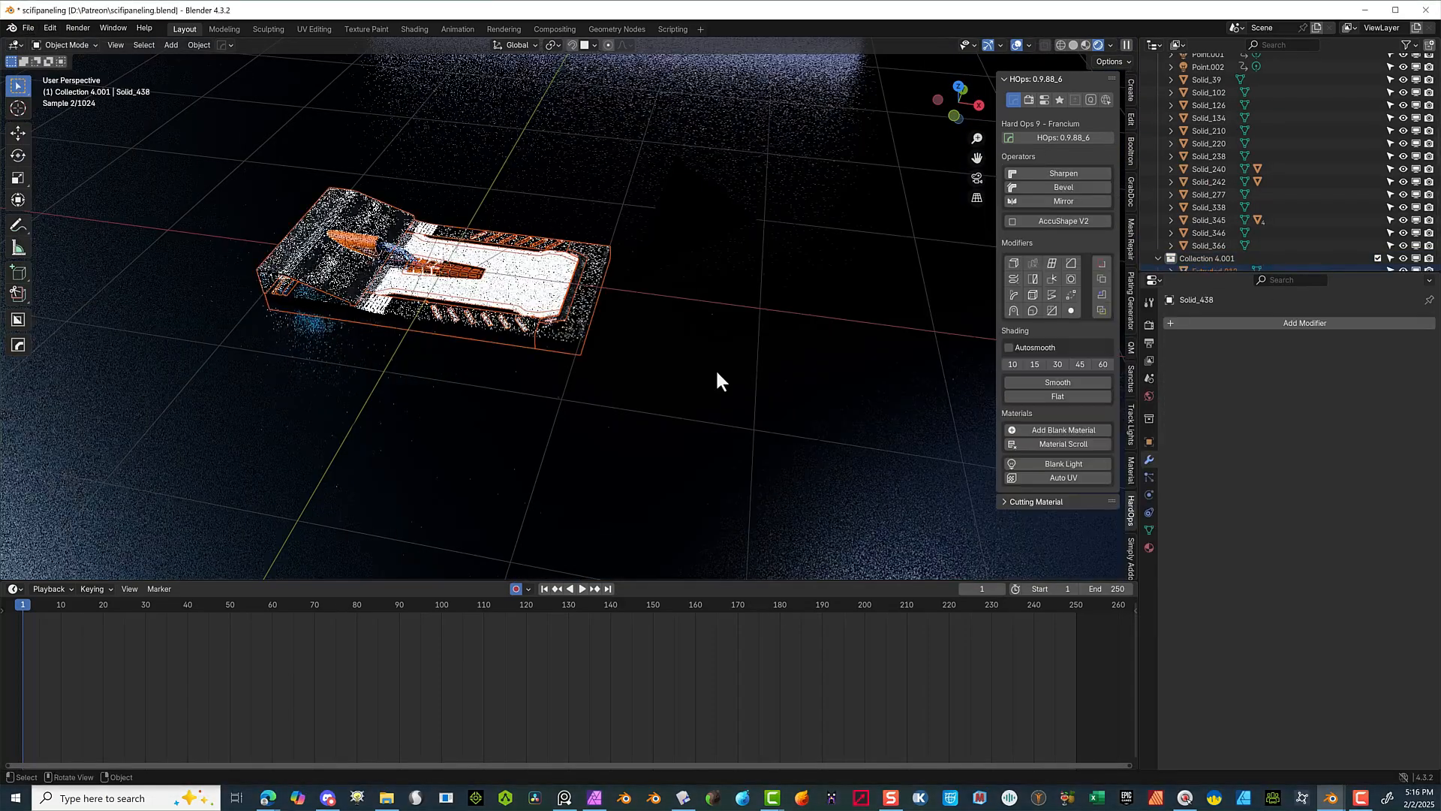
- Move the imported panel about -0.98 m along the global Y axis to sit beside the original panel
{"action": "scroll", "coordinate": [714, 368], "scroll_direction": "up", "scroll_amount": 3}
{"action": "middle_click_drag", "start_coordinate": [715, 368], "coordinate": [881, 394]}
{"action": "key", "text": "g"}
{"action": "key", "text": "x"}
{"action": "key", "text": "y"}
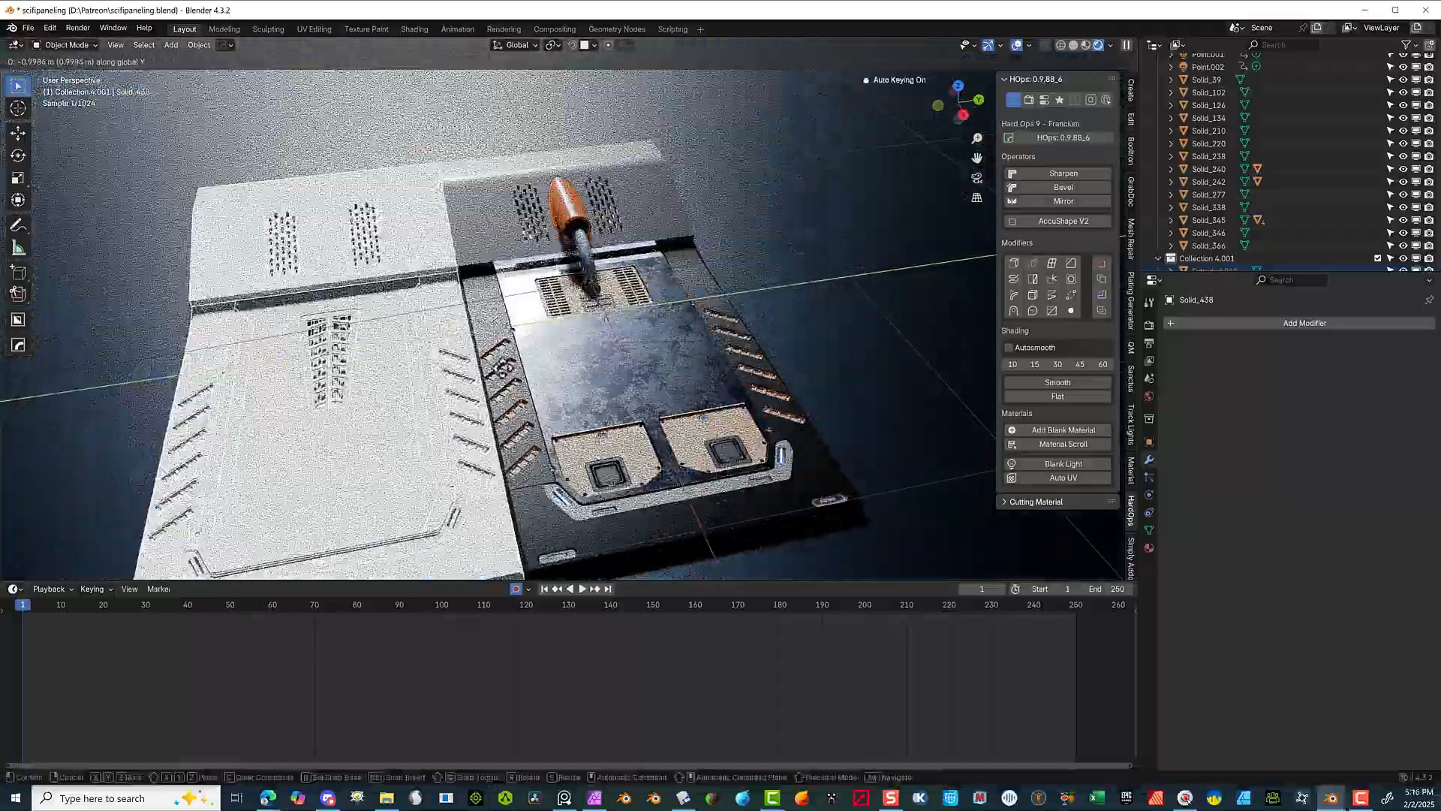
{"action": "left_click", "coordinate": [509, 370]}
- Nudge the imported panel about -0.02 m further along Y to align its edge with the original panel
{"action": "scroll", "coordinate": [367, 242], "scroll_direction": "up", "scroll_amount": 4}
{"action": "key", "text": "g"}
{"action": "key", "text": "y"}
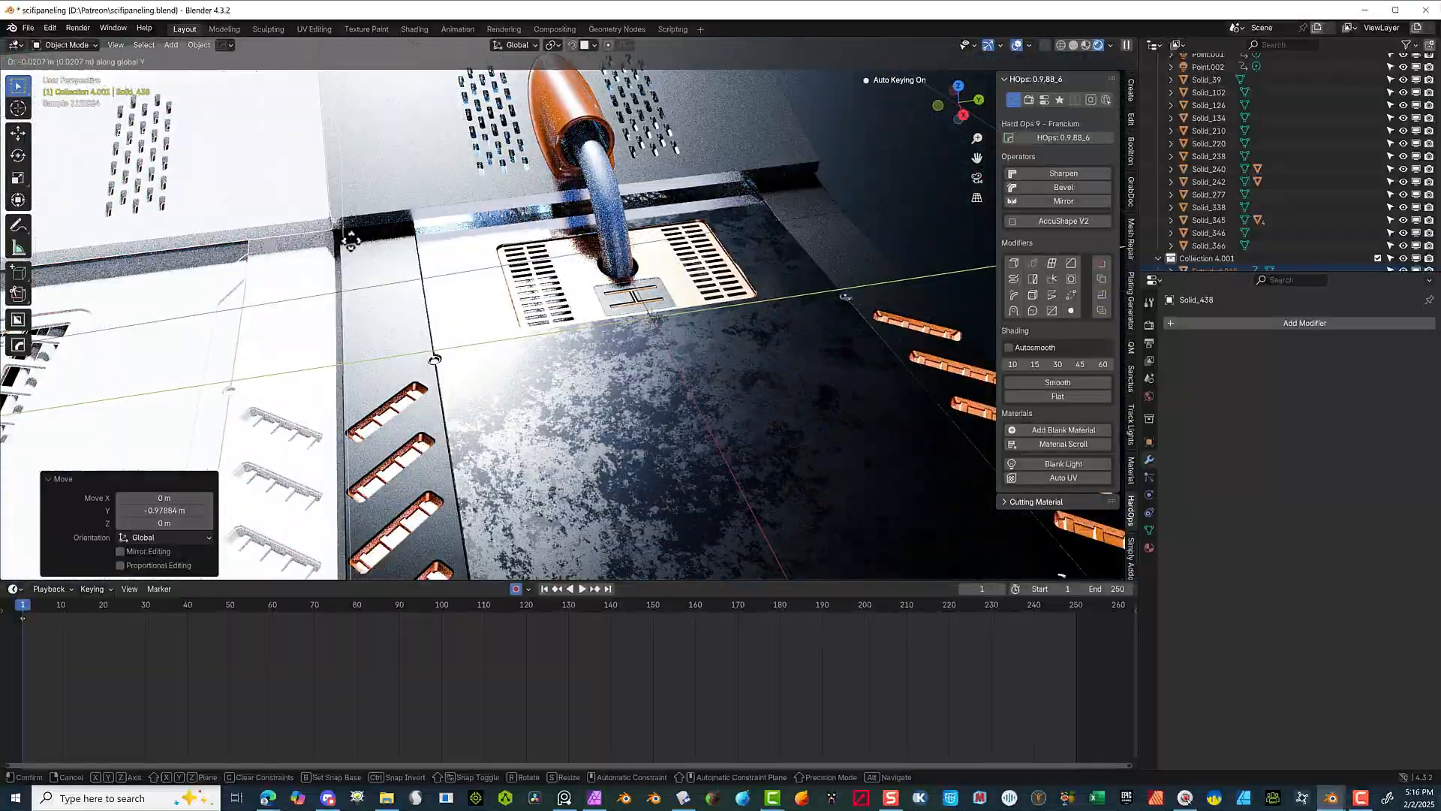
{"action": "left_click", "coordinate": [353, 244]}
{"action": "scroll", "coordinate": [745, 132], "scroll_direction": "down", "scroll_amount": 4}
{"action": "left_click", "coordinate": [745, 132]}
{"action": "scroll", "coordinate": [745, 132], "scroll_direction": "up", "scroll_amount": 3}
{"action": "middle_click_drag", "start_coordinate": [482, 334], "coordinate": [471, 347]}
{"action": "scroll", "coordinate": [473, 353], "scroll_direction": "down", "scroll_amount": 4}
{"action": "left_click", "coordinate": [494, 355]}
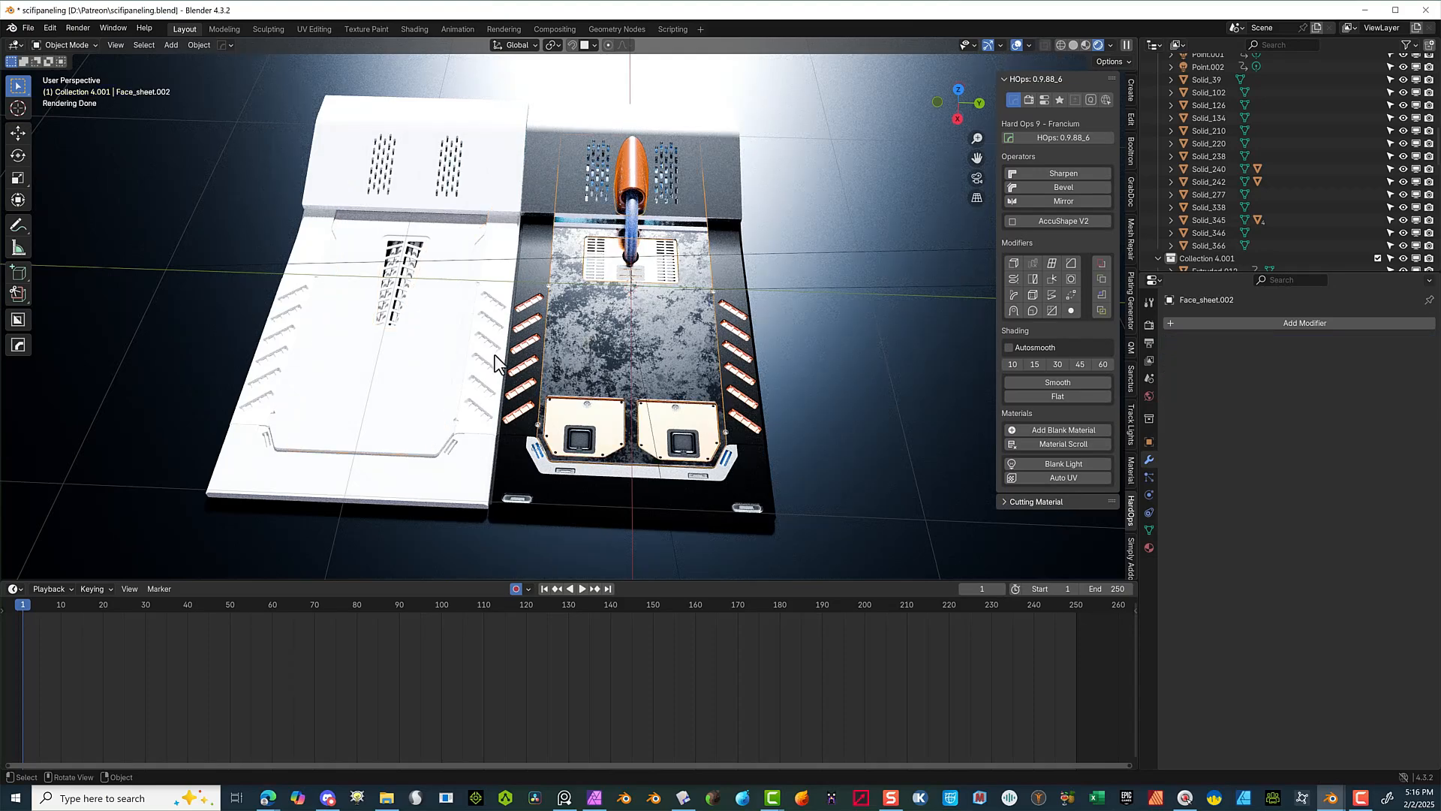
- Switch to the Shading workspace and assign Polished Aluminium.001 to the imported panel's hood
{"action": "left_click", "coordinate": [414, 29]}
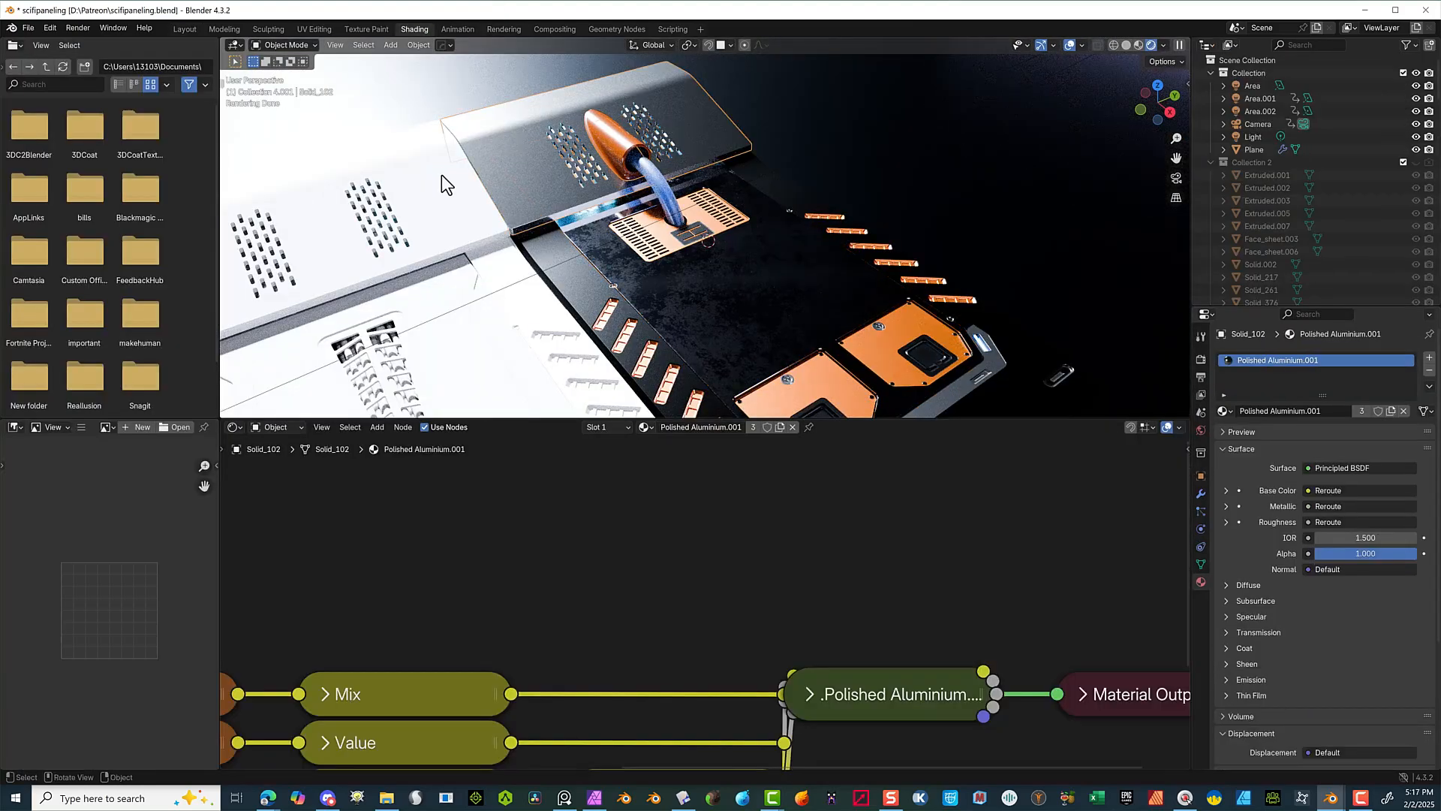
{"action": "left_click", "coordinate": [600, 426]}
{"action": "left_click", "coordinate": [695, 511]}
- Assign the original base's Cyber Titanium.001 material to the imported panel's base
{"action": "left_click", "coordinate": [483, 305]}
{"action": "left_click", "coordinate": [568, 275]}
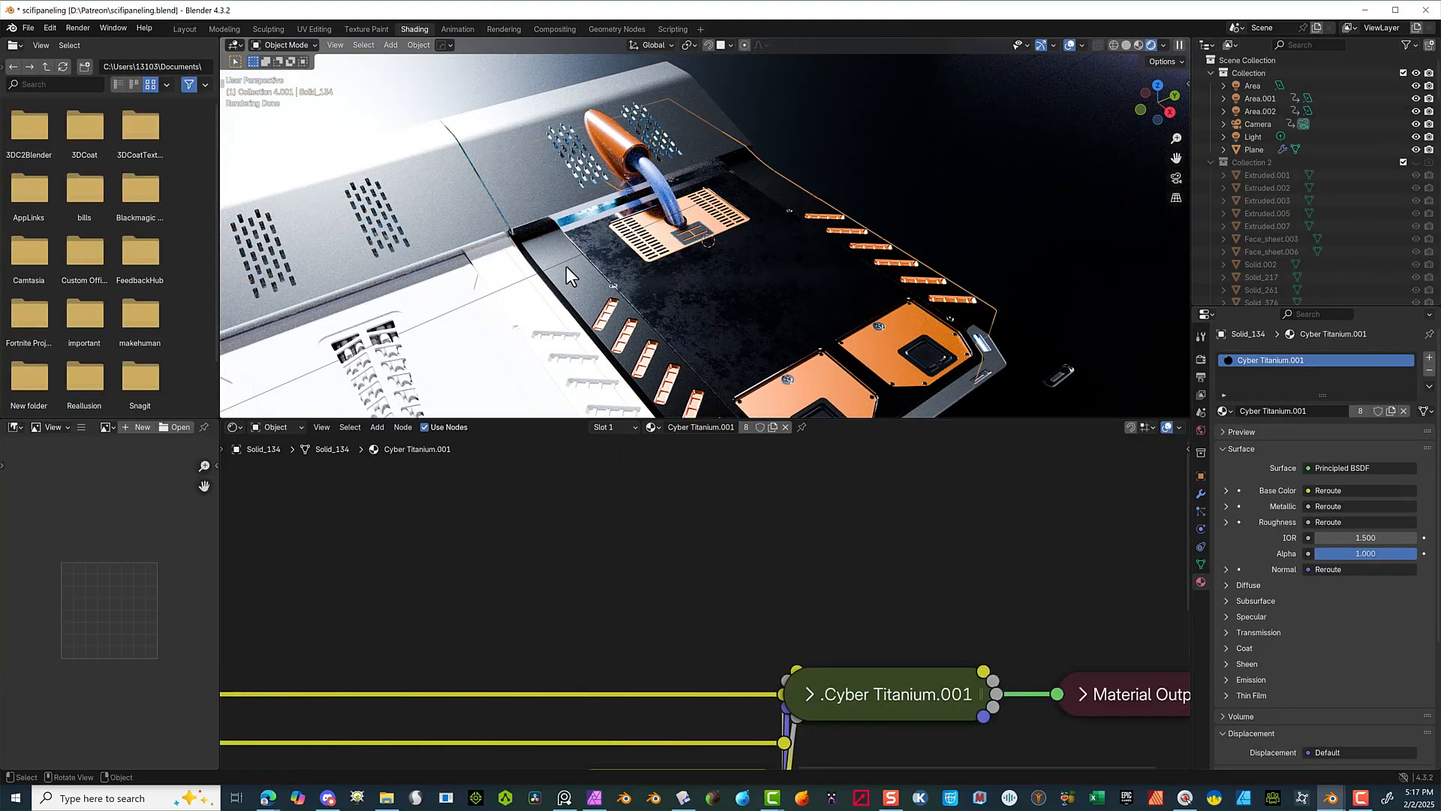
{"action": "left_click", "coordinate": [473, 306]}
{"action": "scroll", "coordinate": [473, 306], "scroll_direction": "up", "scroll_amount": 1}
{"action": "left_click", "coordinate": [608, 427]}
{"action": "left_click", "coordinate": [676, 555]}
- Select the slot inserts along both sides of the imported panel and join them into one object
{"action": "left_click", "coordinate": [516, 363]}
{"action": "middle_click_drag", "start_coordinate": [516, 363], "coordinate": [507, 172], "text": "shift"}
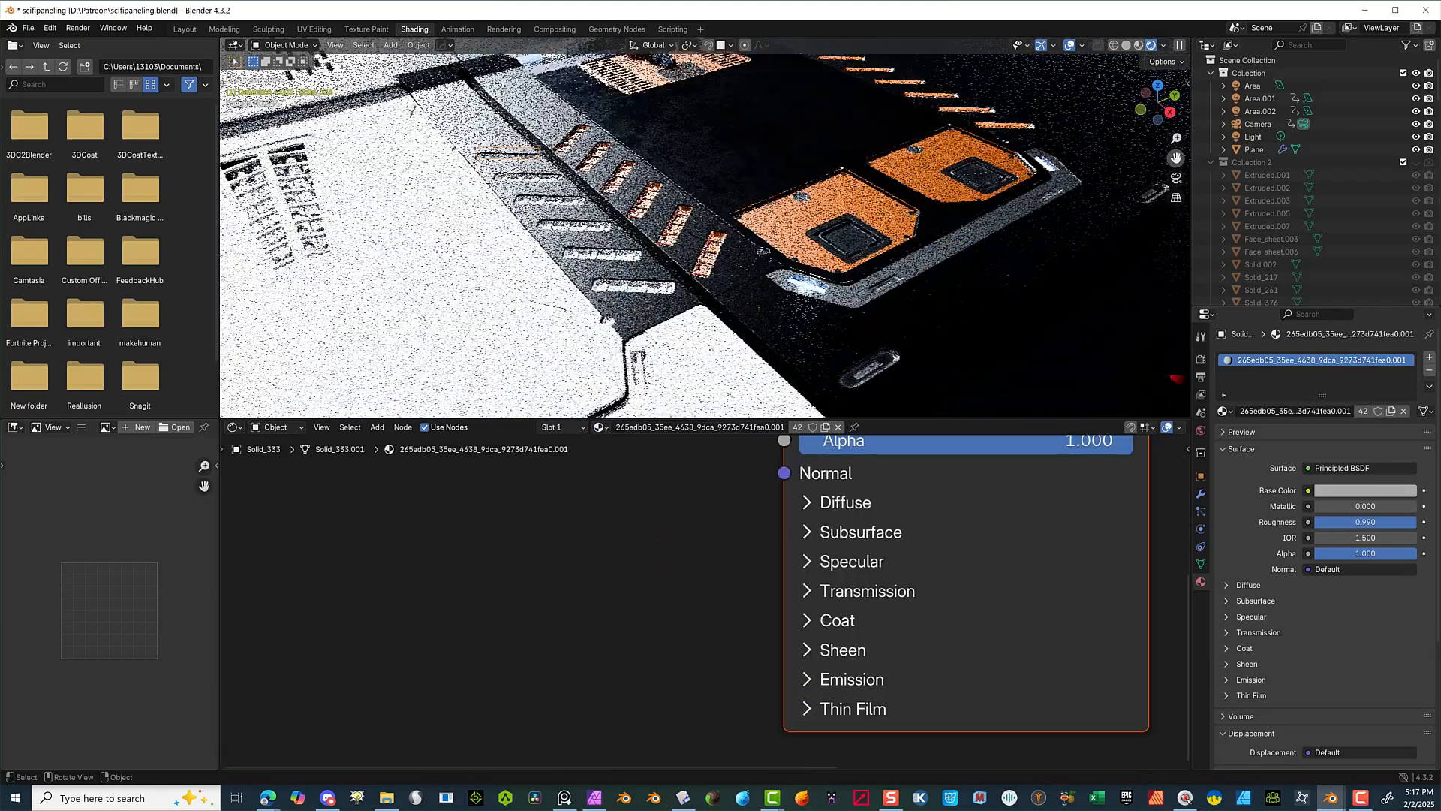
{"action": "left_click", "coordinate": [471, 249], "text": "shift"}
{"action": "left_click", "coordinate": [525, 172], "text": "shift"}
{"action": "left_click", "coordinate": [555, 196], "text": "shift"}
{"action": "left_click", "coordinate": [576, 221], "text": "shift"}
{"action": "left_click", "coordinate": [628, 277], "text": "shift"}
{"action": "scroll", "coordinate": [525, 293], "scroll_direction": "down", "scroll_amount": 3}
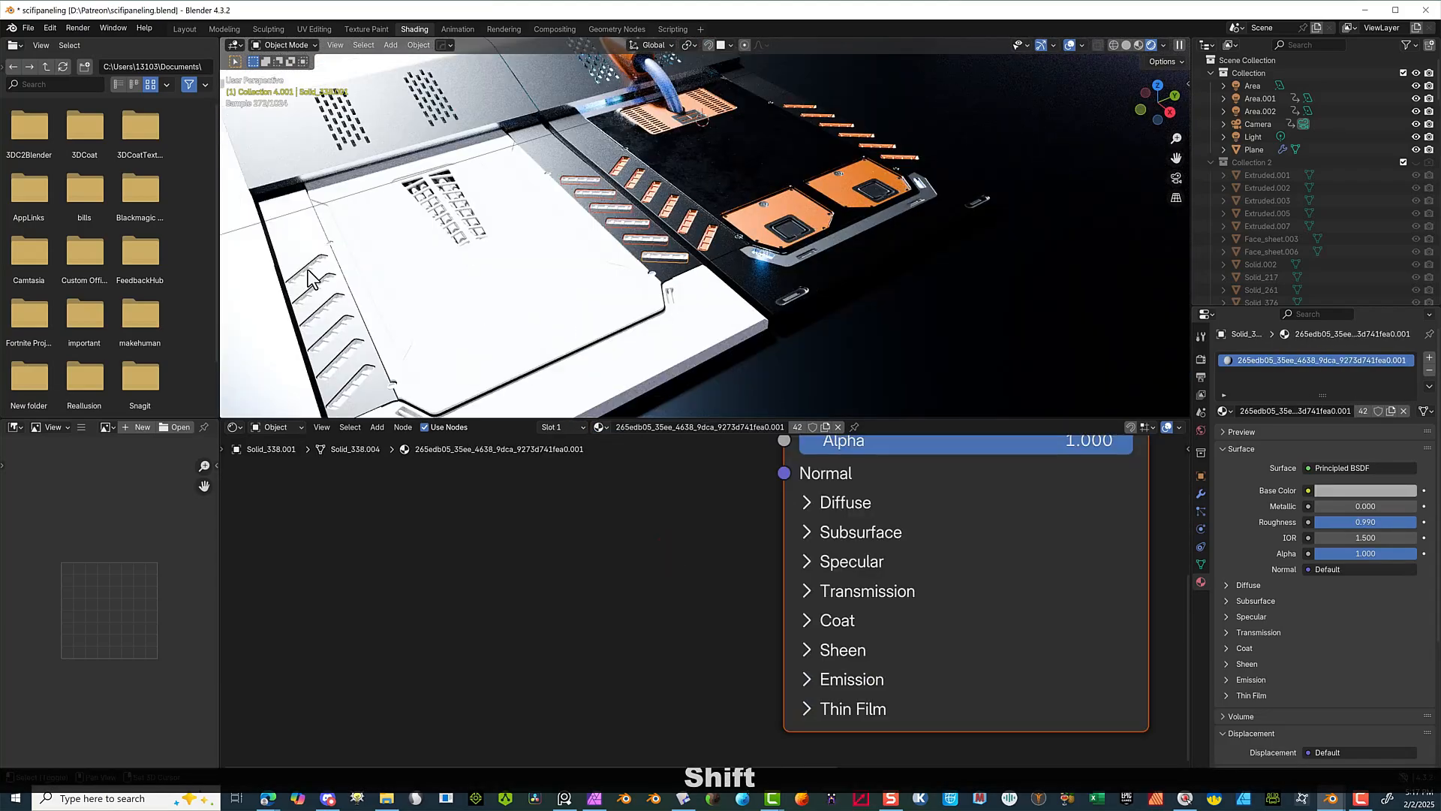
{"action": "left_click", "coordinate": [309, 271], "text": "shift"}
{"action": "left_click", "coordinate": [315, 289], "text": "shift"}
{"action": "left_click", "coordinate": [326, 316], "text": "shift"}
{"action": "left_click", "coordinate": [331, 331], "text": "shift"}
{"action": "left_click", "coordinate": [342, 357], "text": "shift"}
{"action": "left_click", "coordinate": [358, 379], "text": "shift"}
{"action": "key", "text": "ctrl+j"}
- Assign the original panel's orange metal material to the joined slot inserts
{"action": "left_click", "coordinate": [713, 165]}
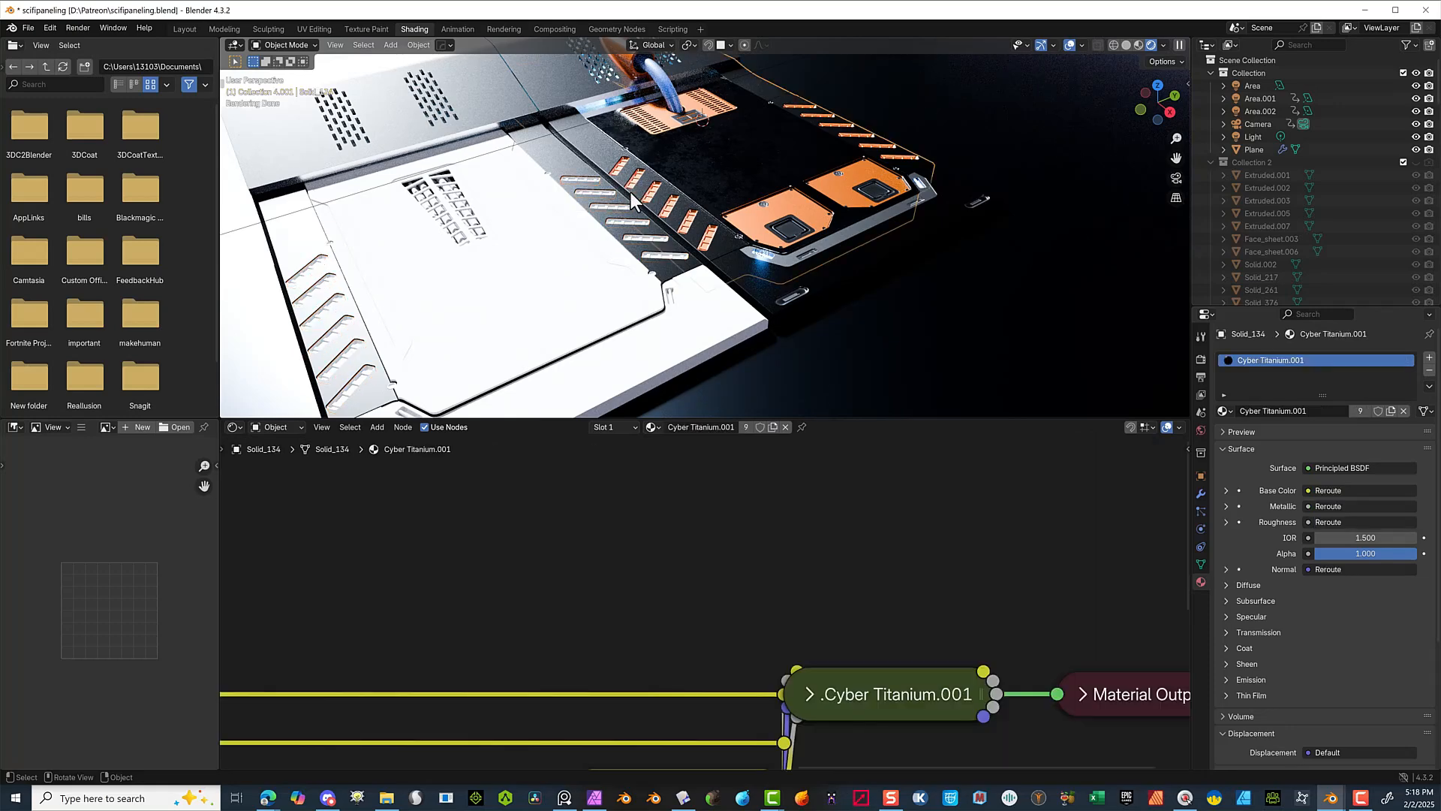
{"action": "left_click", "coordinate": [773, 218]}
{"action": "left_click", "coordinate": [623, 223]}
{"action": "left_click", "coordinate": [599, 427]}
{"action": "scroll", "coordinate": [659, 555], "scroll_direction": "down", "scroll_amount": 3}
{"action": "left_click", "coordinate": [655, 509]}
- Assign the dark base material to the imported panel's front base pieces
{"action": "left_click", "coordinate": [787, 249]}
{"action": "left_click", "coordinate": [732, 323]}
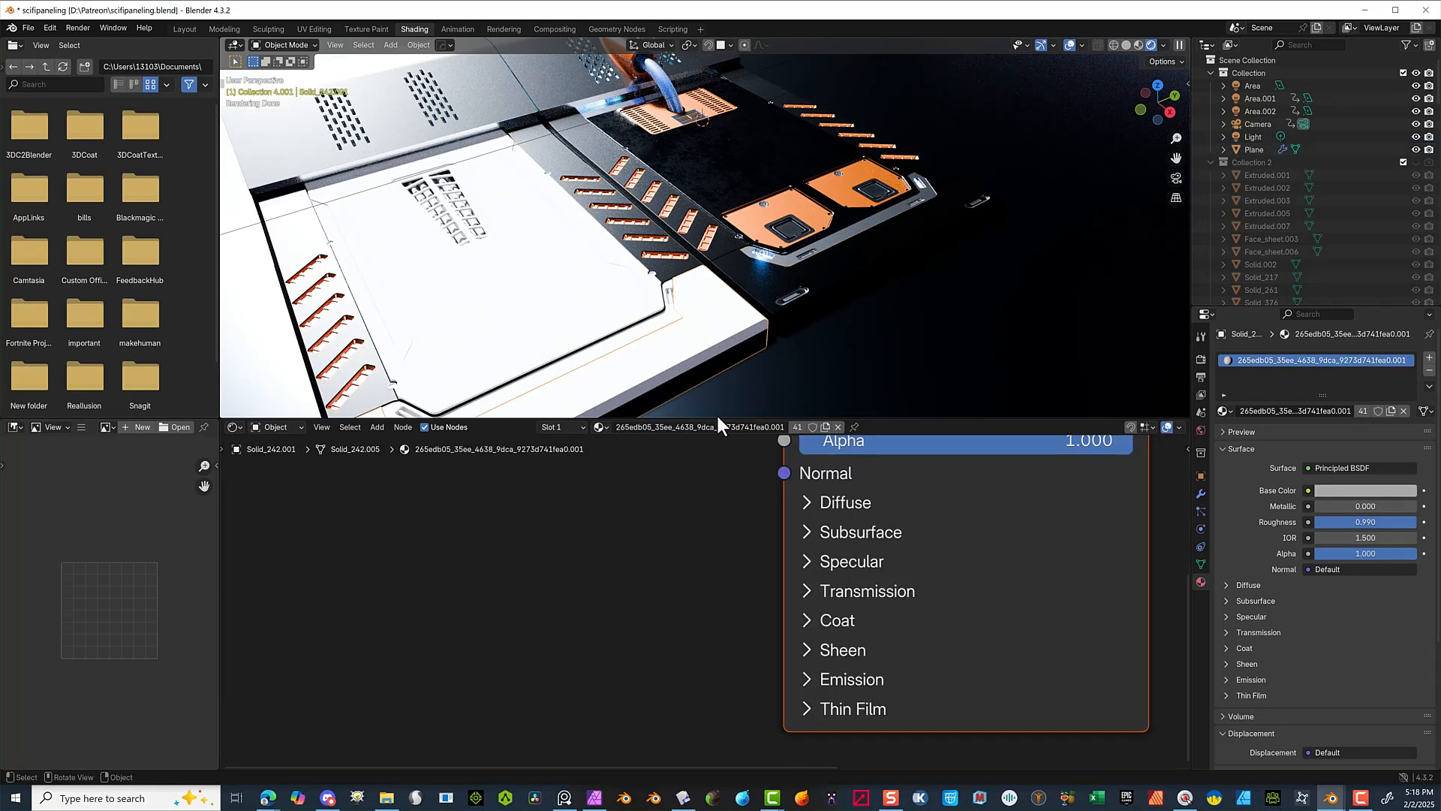
{"action": "left_click", "coordinate": [600, 426]}
{"action": "left_click", "coordinate": [640, 531]}
{"action": "left_click", "coordinate": [782, 263]}
{"action": "left_click", "coordinate": [782, 263]}
{"action": "left_click", "coordinate": [600, 427]}
{"action": "left_click", "coordinate": [660, 544]}
{"action": "left_click", "coordinate": [764, 257]}
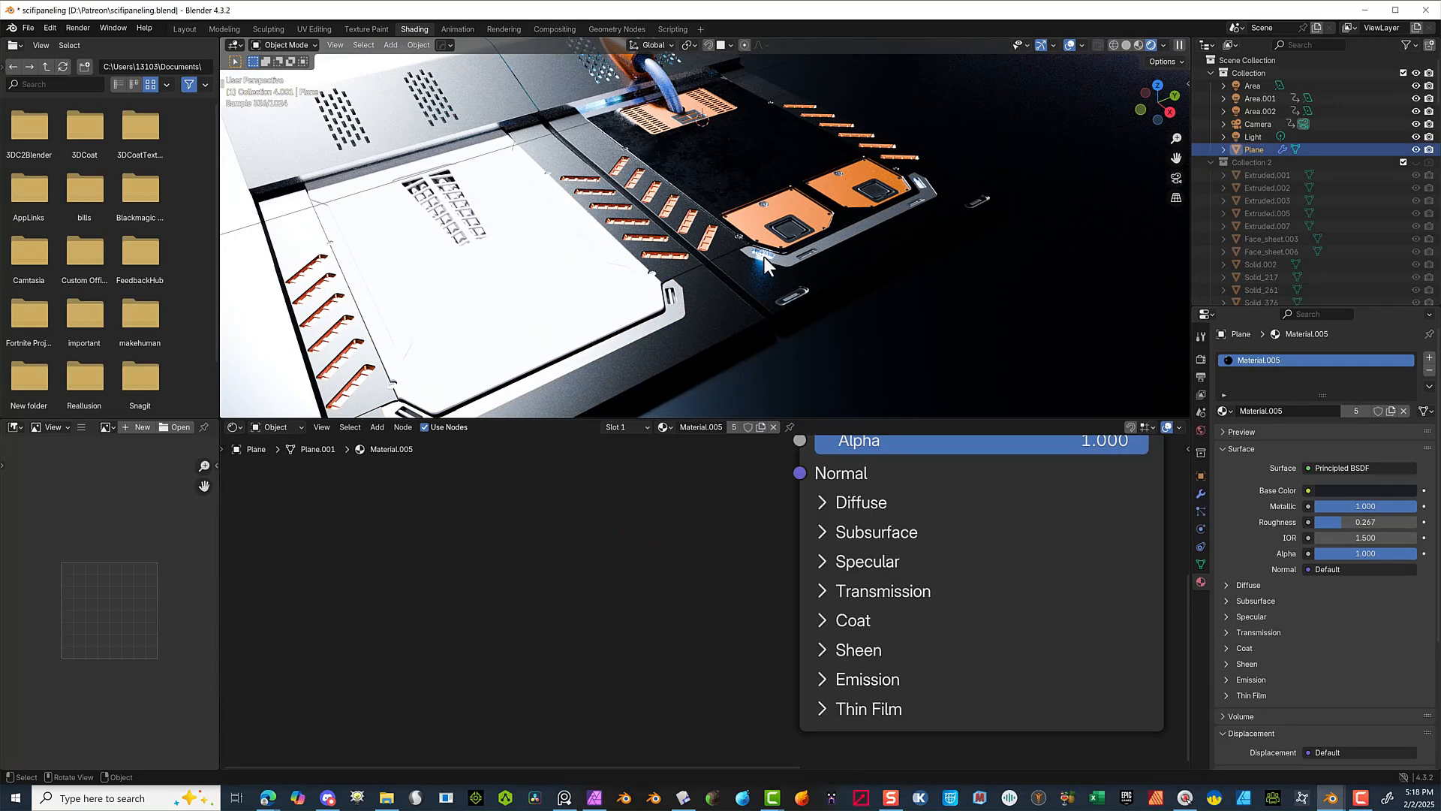
- Select the imported panel's front trim and the rods beneath its hood, and assign a material to them
{"action": "left_click", "coordinate": [764, 257]}
{"action": "scroll", "coordinate": [843, 277], "scroll_direction": "down", "scroll_amount": 5}
{"action": "left_click", "coordinate": [870, 303]}
{"action": "scroll", "coordinate": [870, 304], "scroll_direction": "down", "scroll_amount": 3}
{"action": "left_click", "coordinate": [512, 386]}
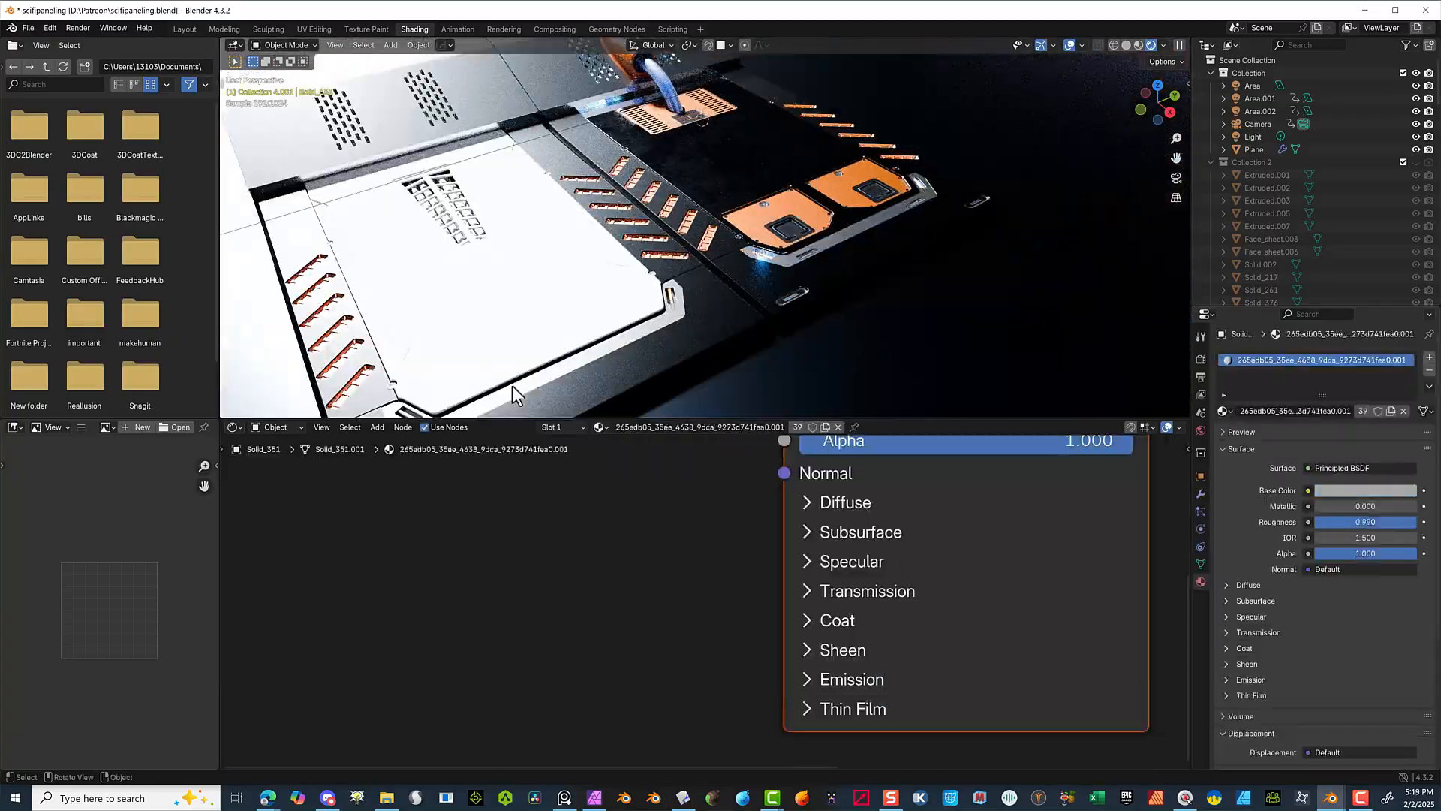
{"action": "scroll", "coordinate": [512, 385], "scroll_direction": "up", "scroll_amount": 4}
{"action": "left_click", "coordinate": [443, 285], "text": "shift"}
{"action": "middle_click_drag", "start_coordinate": [443, 285], "coordinate": [804, 180]}
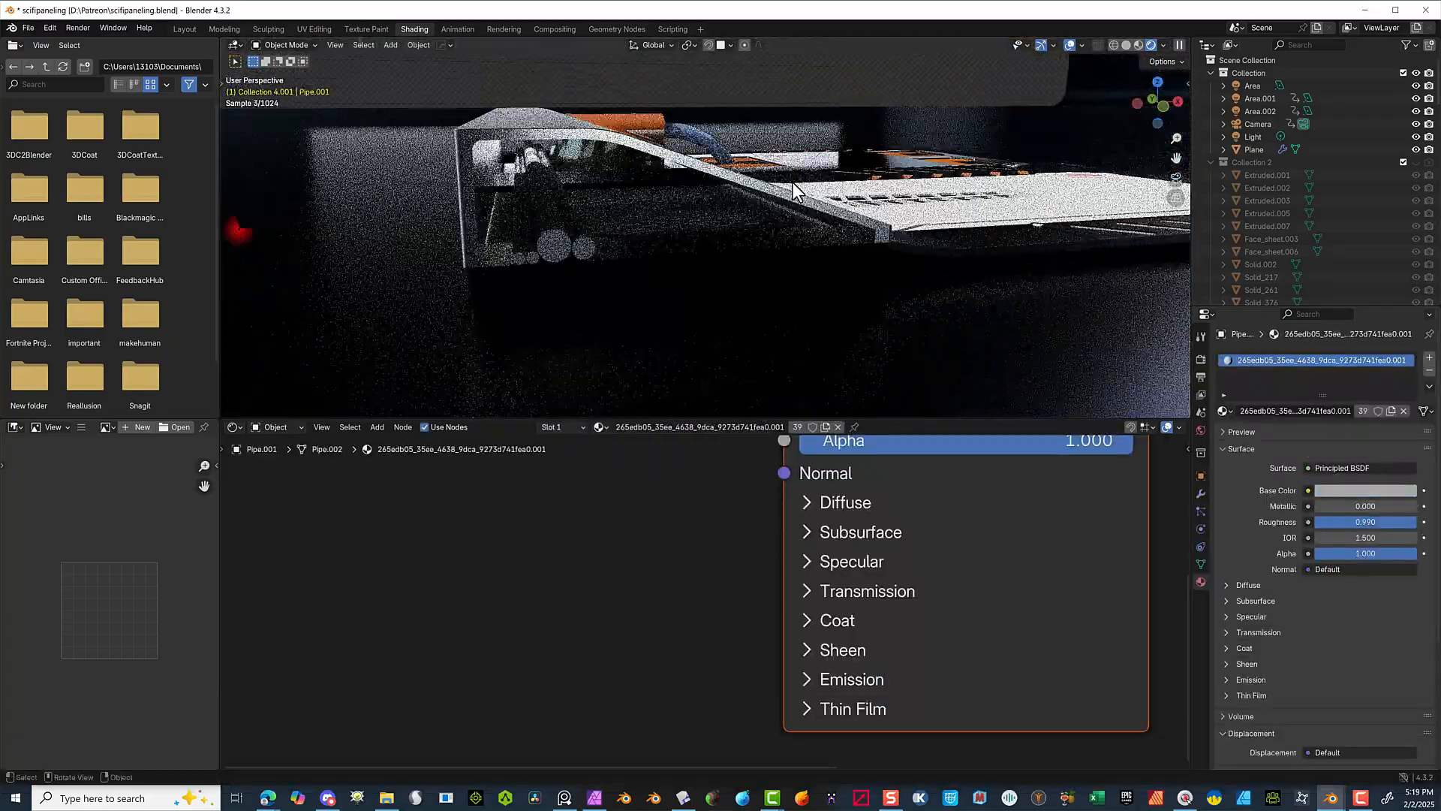
{"action": "scroll", "coordinate": [804, 180], "scroll_direction": "up", "scroll_amount": 3}
{"action": "left_click", "coordinate": [453, 95], "text": "shift"}
{"action": "left_click", "coordinate": [601, 428]}
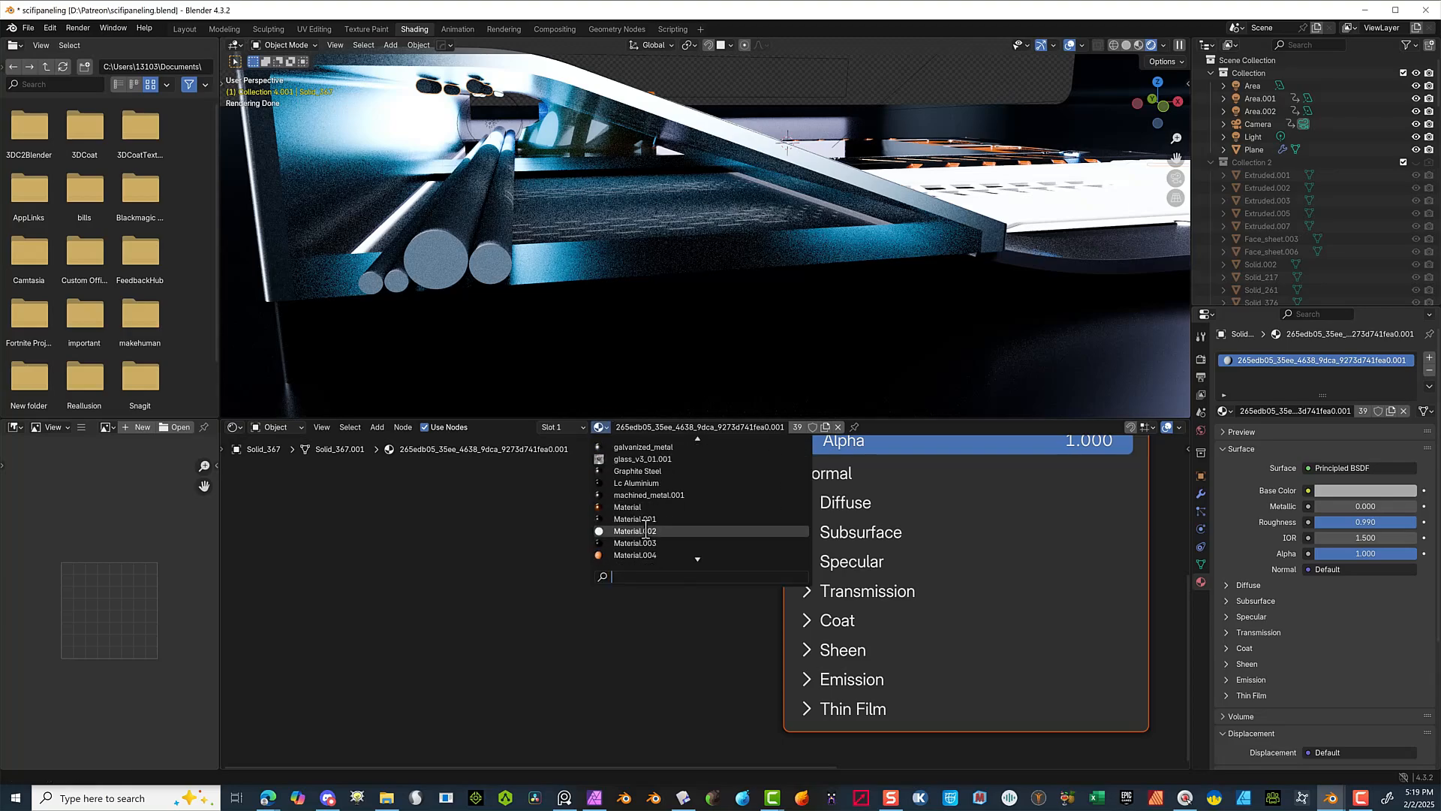
{"action": "left_click", "coordinate": [645, 537]}
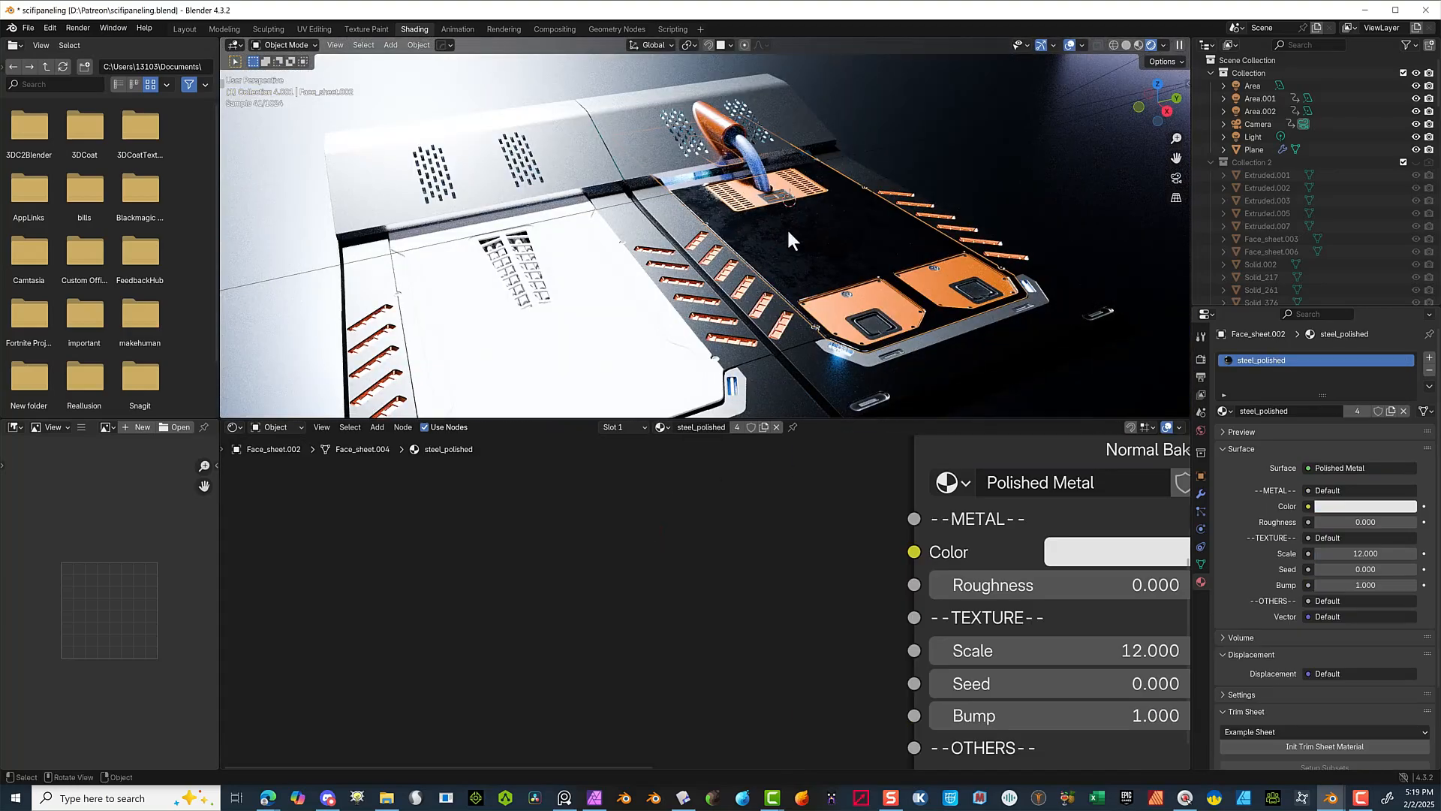
- Assign steel_polished to the imported panel's central plate and the orange Material to its stepped side strips
{"action": "left_click", "coordinate": [598, 427]}
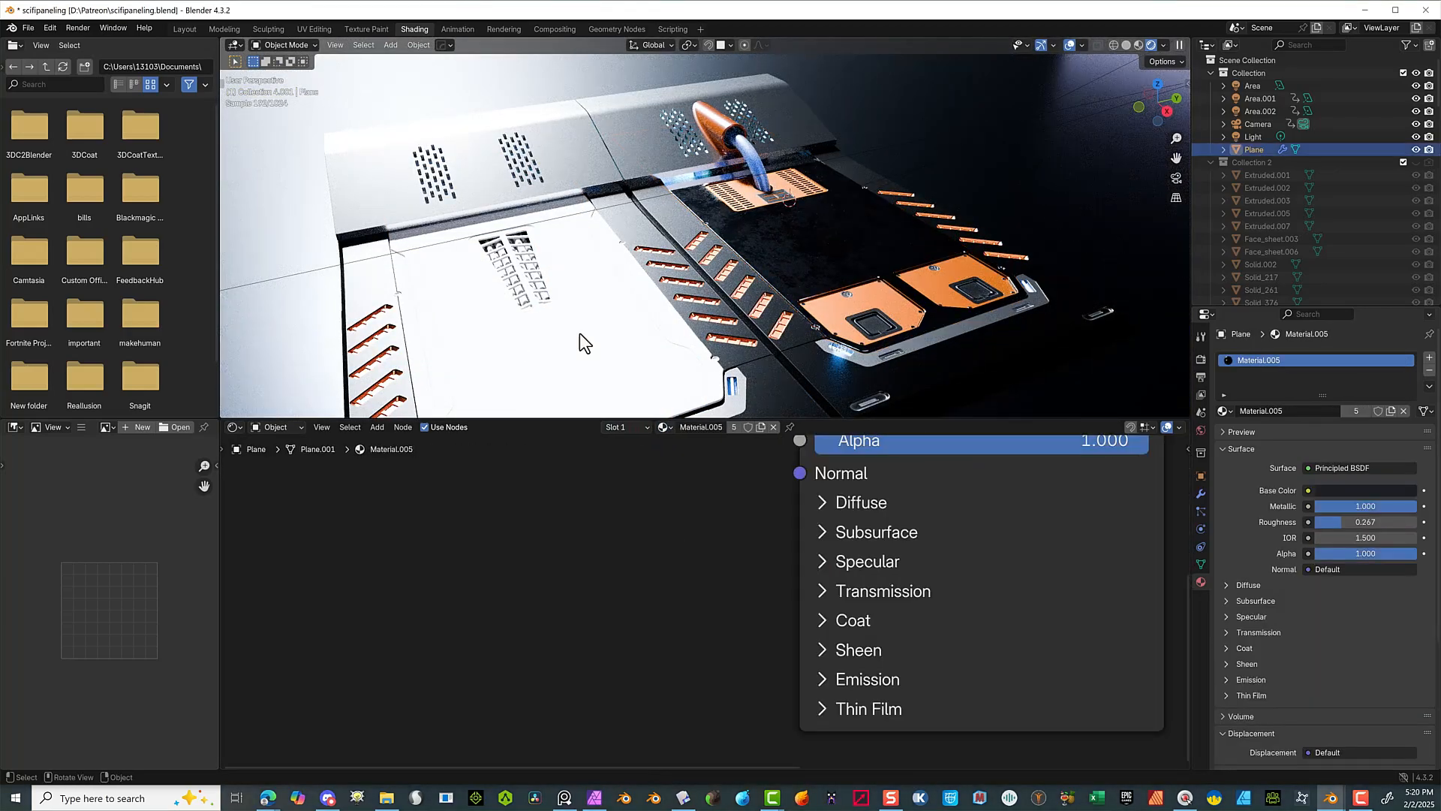
{"action": "left_click", "coordinate": [598, 427]}
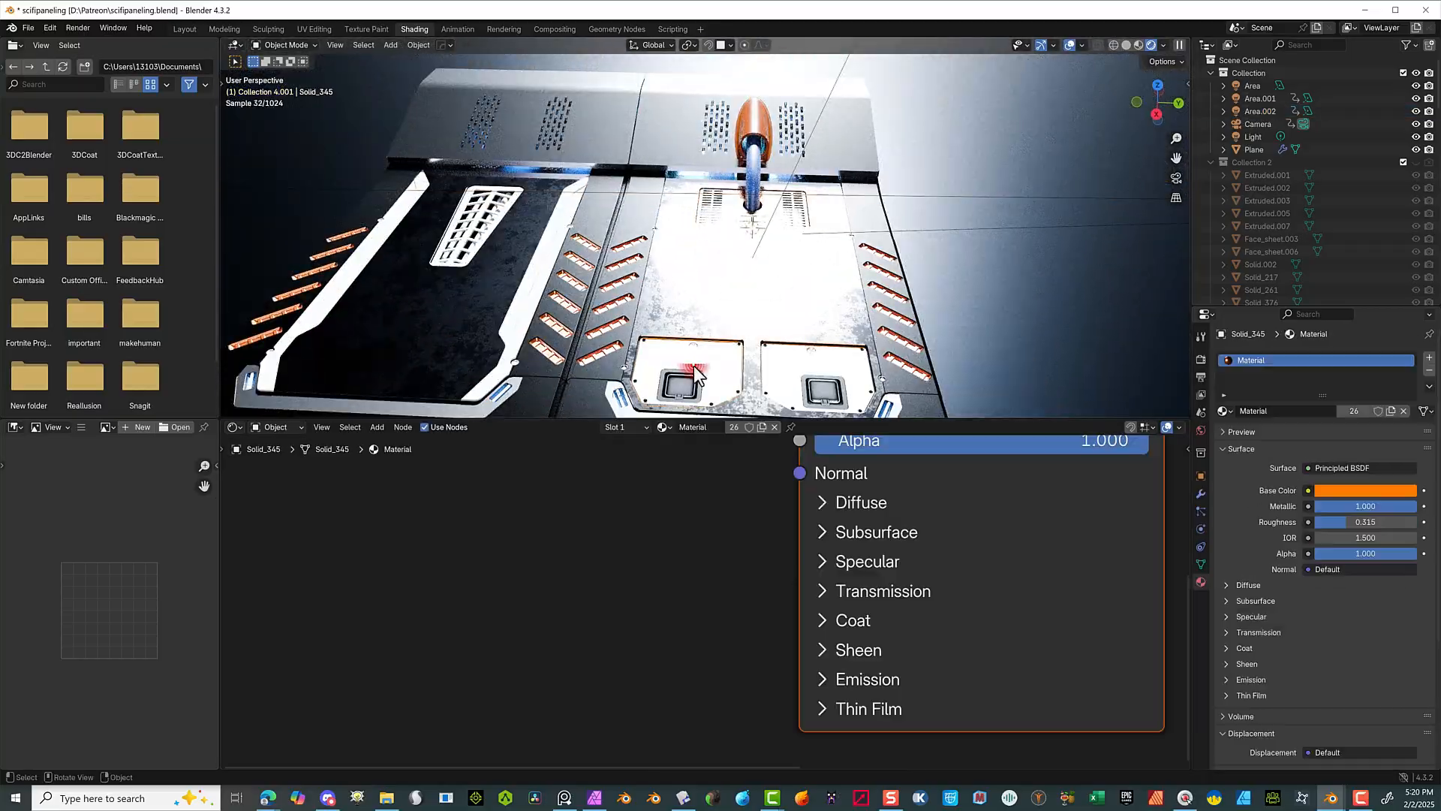
{"action": "left_click", "coordinate": [598, 427]}
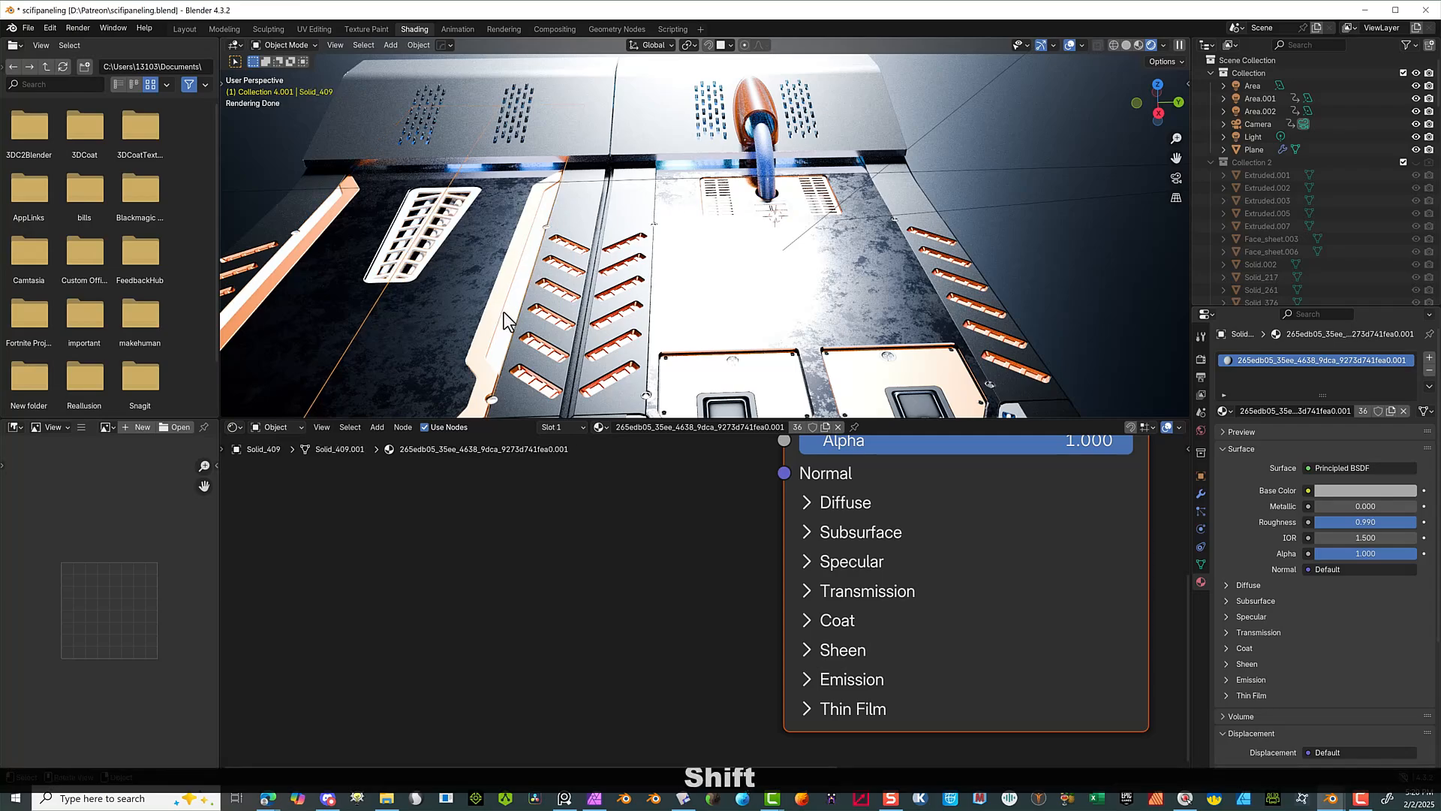
- Select the remaining unshaded pieces around the imported panel's side strips and choose a material for them
{"action": "middle_click_drag", "start_coordinate": [503, 313], "coordinate": [543, 214], "text": "shift"}
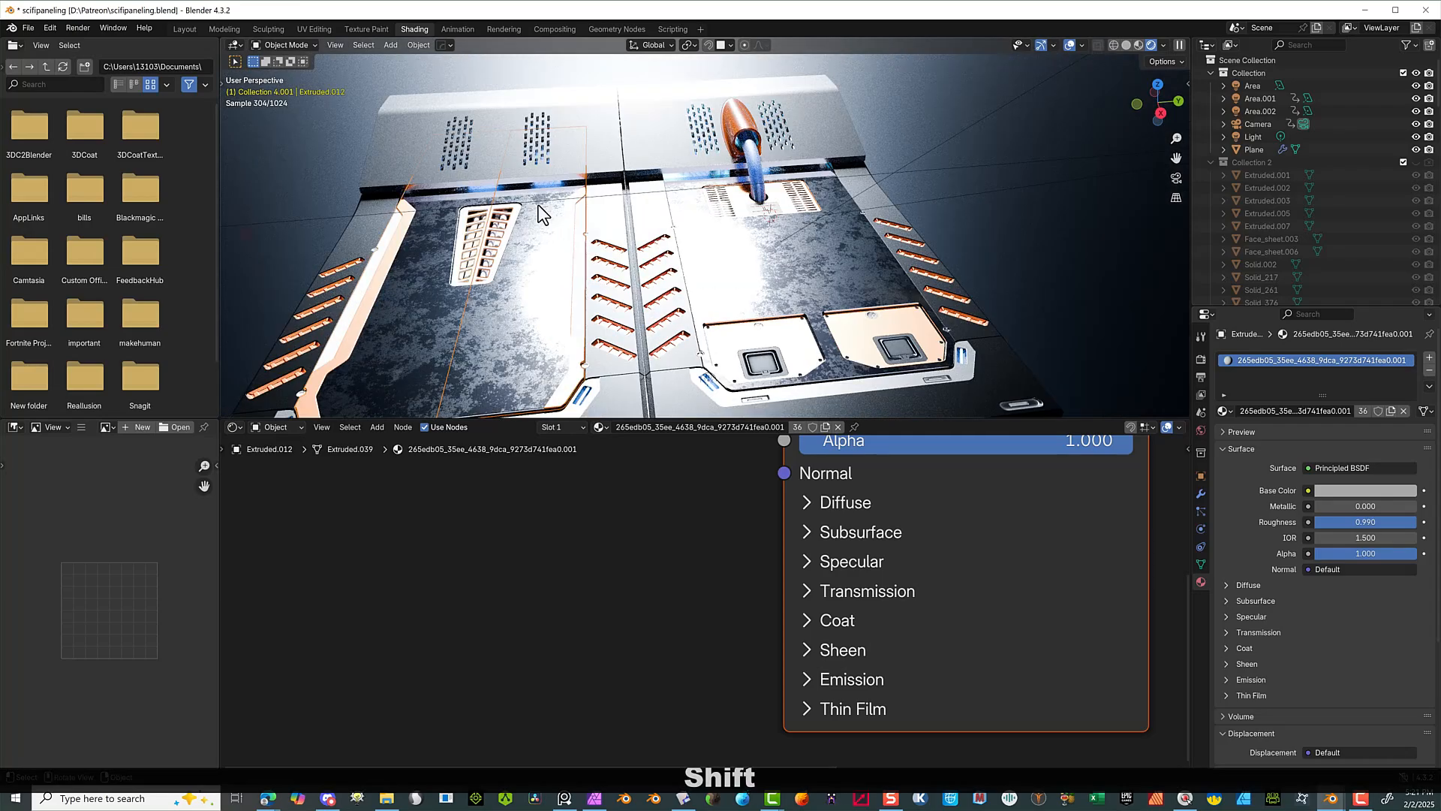
{"action": "left_click", "coordinate": [691, 226], "text": "shift"}
{"action": "left_click", "coordinate": [580, 289], "text": "shift"}
{"action": "left_click", "coordinate": [598, 427]}
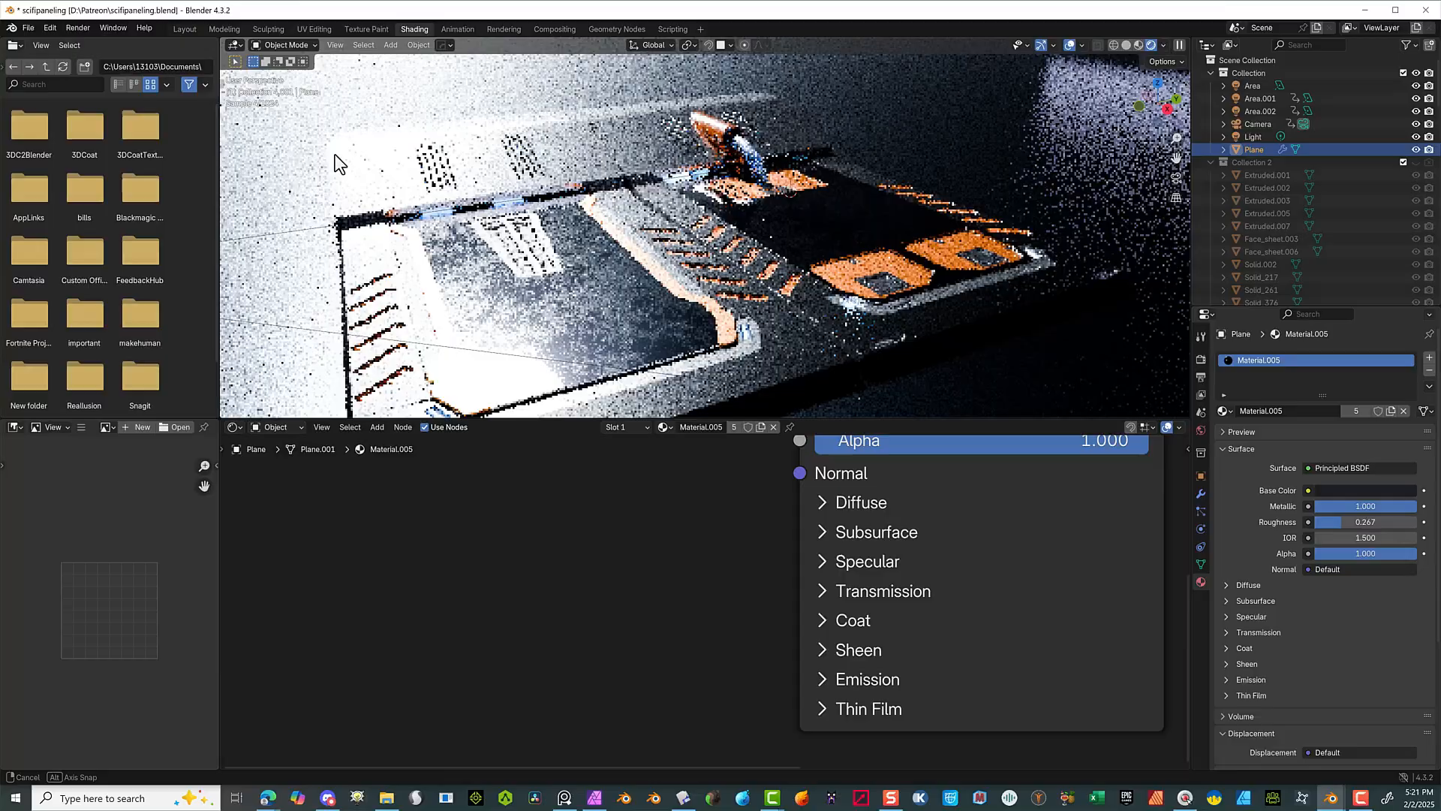
{"action": "left_click", "coordinate": [450, 367]}
{"action": "left_click", "coordinate": [642, 276]}
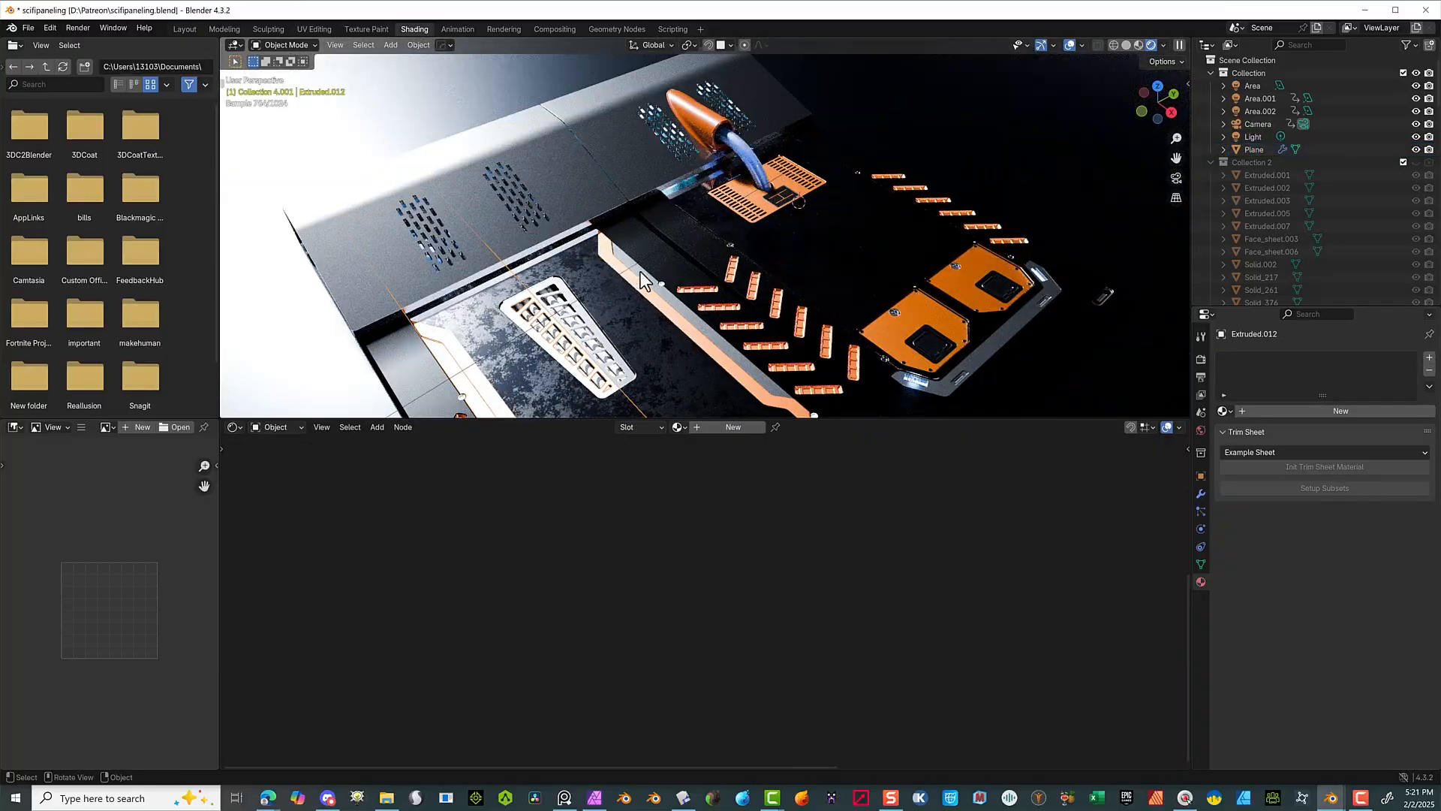
{"action": "left_click", "coordinate": [554, 287]}
{"action": "middle_click_drag", "start_coordinate": [458, 236], "coordinate": [380, 328]}
- Select the round screws along the imported panel's side strips and join them into one object
{"action": "left_click", "coordinate": [615, 374]}
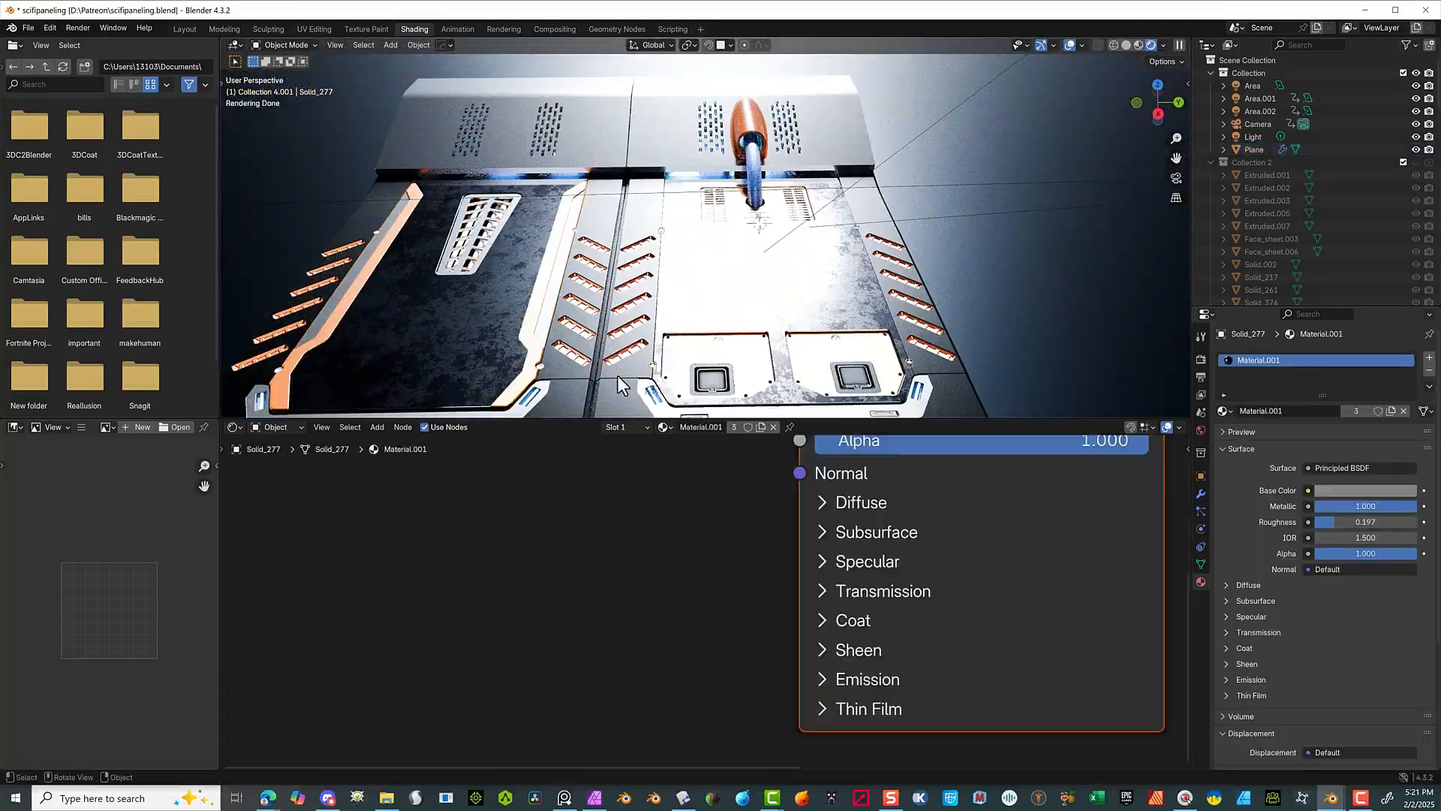
{"action": "left_click", "coordinate": [279, 372]}
{"action": "left_click", "coordinate": [279, 372]}
{"action": "middle_click_drag", "start_coordinate": [280, 372], "coordinate": [439, 303]}
{"action": "scroll", "coordinate": [314, 318], "scroll_direction": "up", "scroll_amount": 4}
{"action": "left_click", "coordinate": [440, 302], "text": "shift"}
{"action": "right_click", "coordinate": [830, 294]}
{"action": "middle_click_drag", "start_coordinate": [785, 226], "coordinate": [409, 165]}
{"action": "scroll", "coordinate": [409, 165], "scroll_direction": "up", "scroll_amount": 6}
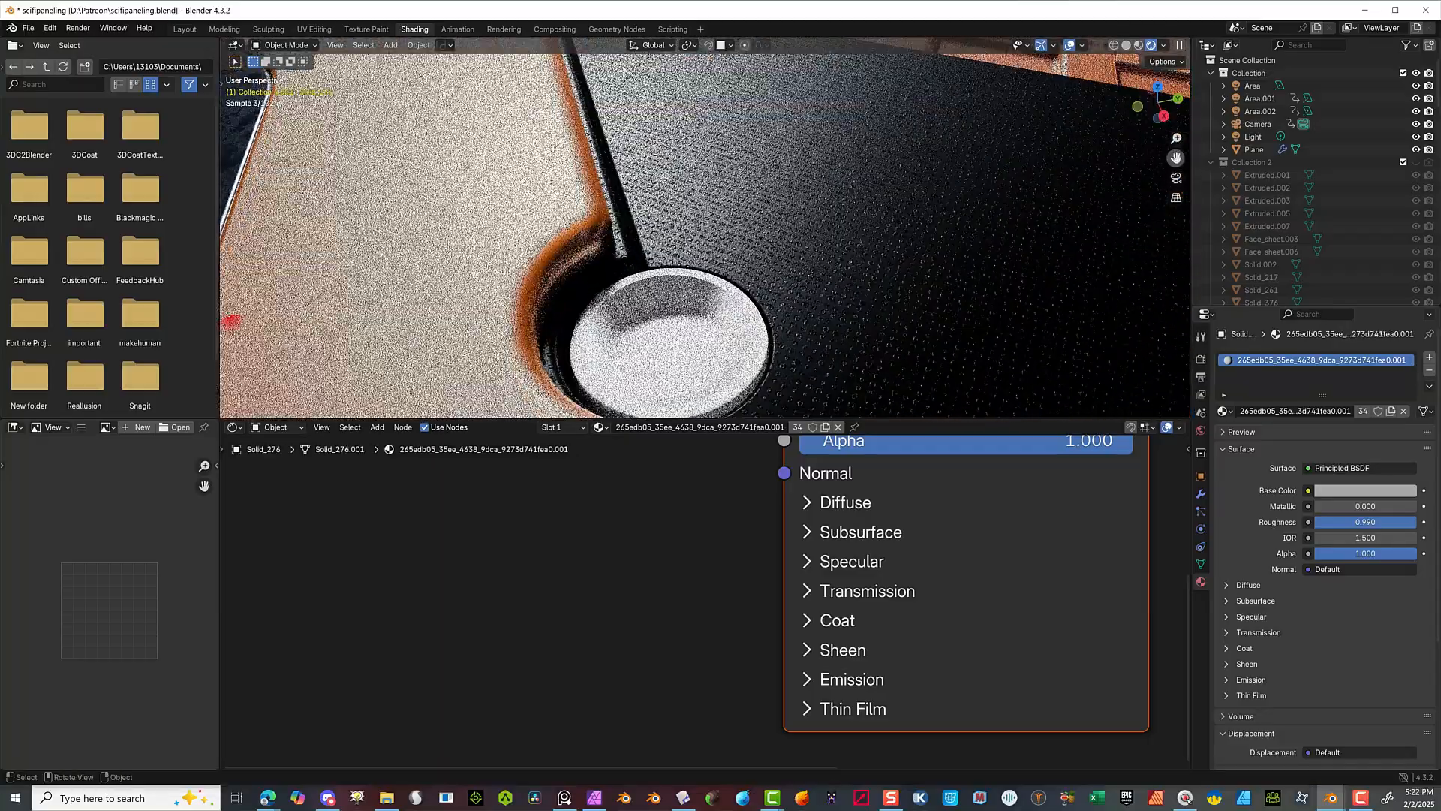
{"action": "left_click", "coordinate": [670, 385], "text": "shift"}
{"action": "key", "text": "ctrl+j"}
- Assign a metal material to the joined round screws
{"action": "left_click", "coordinate": [606, 427]}
{"action": "scroll", "coordinate": [836, 338], "scroll_direction": "down", "scroll_amount": 6}
{"action": "left_click", "coordinate": [836, 338]}
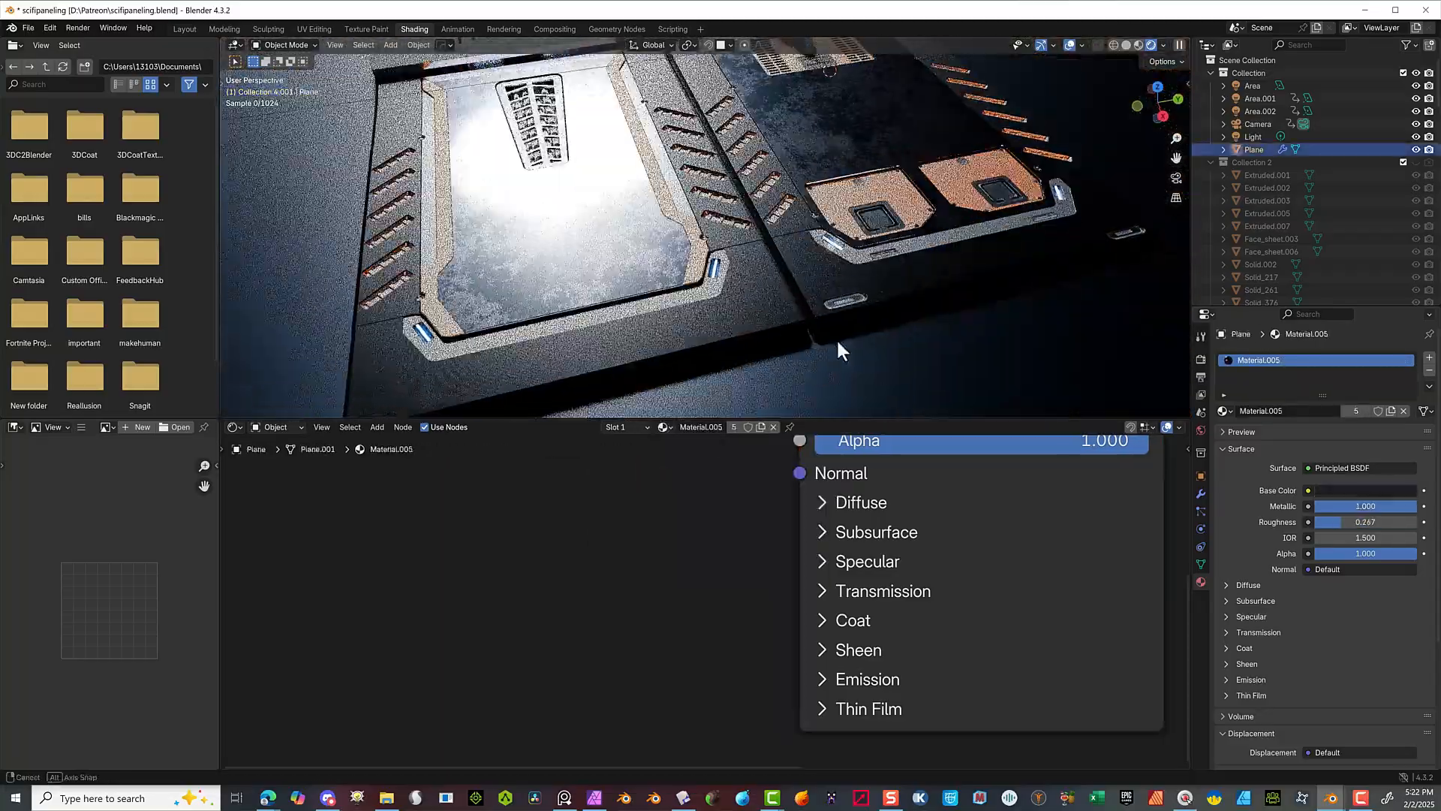
- Check the shaded slot inserts of both panels up close and save scifipaneling.blend
{"action": "middle_click_drag", "start_coordinate": [836, 338], "coordinate": [766, 346]}
{"action": "left_click", "coordinate": [537, 112]}
{"action": "middle_click_drag", "start_coordinate": [538, 113], "coordinate": [653, 159]}
{"action": "scroll", "coordinate": [818, 310], "scroll_direction": "up", "scroll_amount": 3}
{"action": "left_click", "coordinate": [818, 309]}
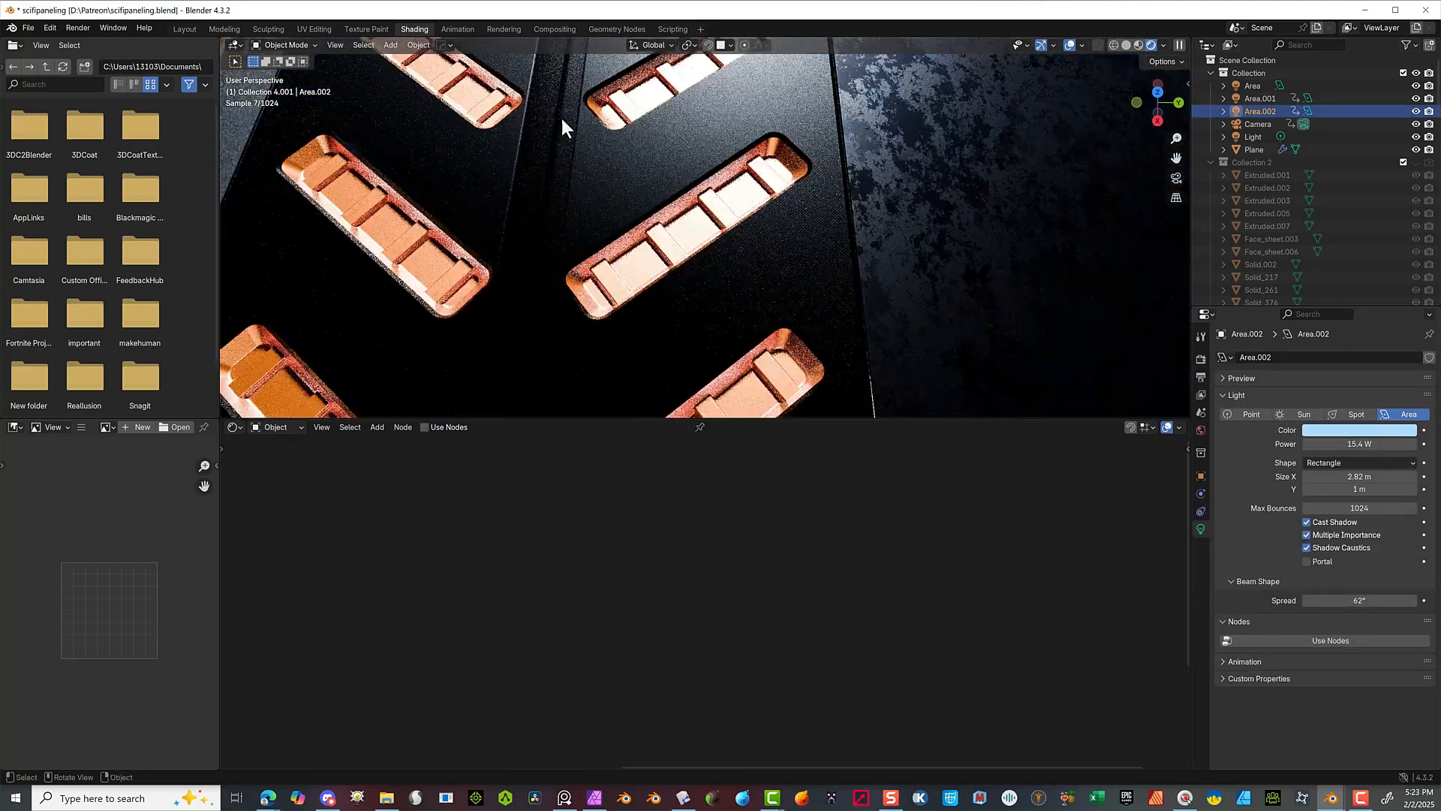
{"action": "scroll", "coordinate": [270, 243], "scroll_direction": "up", "scroll_amount": 1}
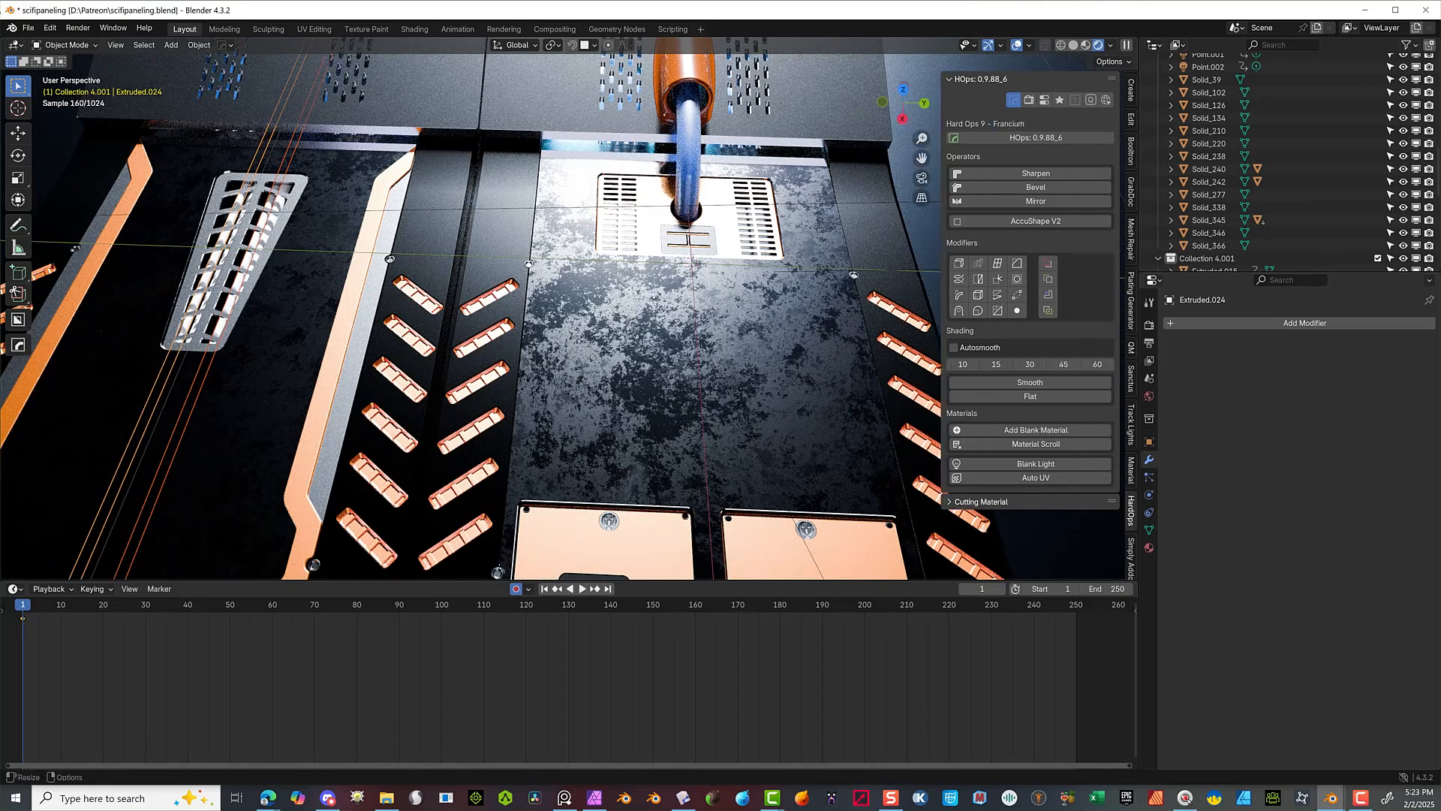
{"action": "key", "text": "ctrl+s"}
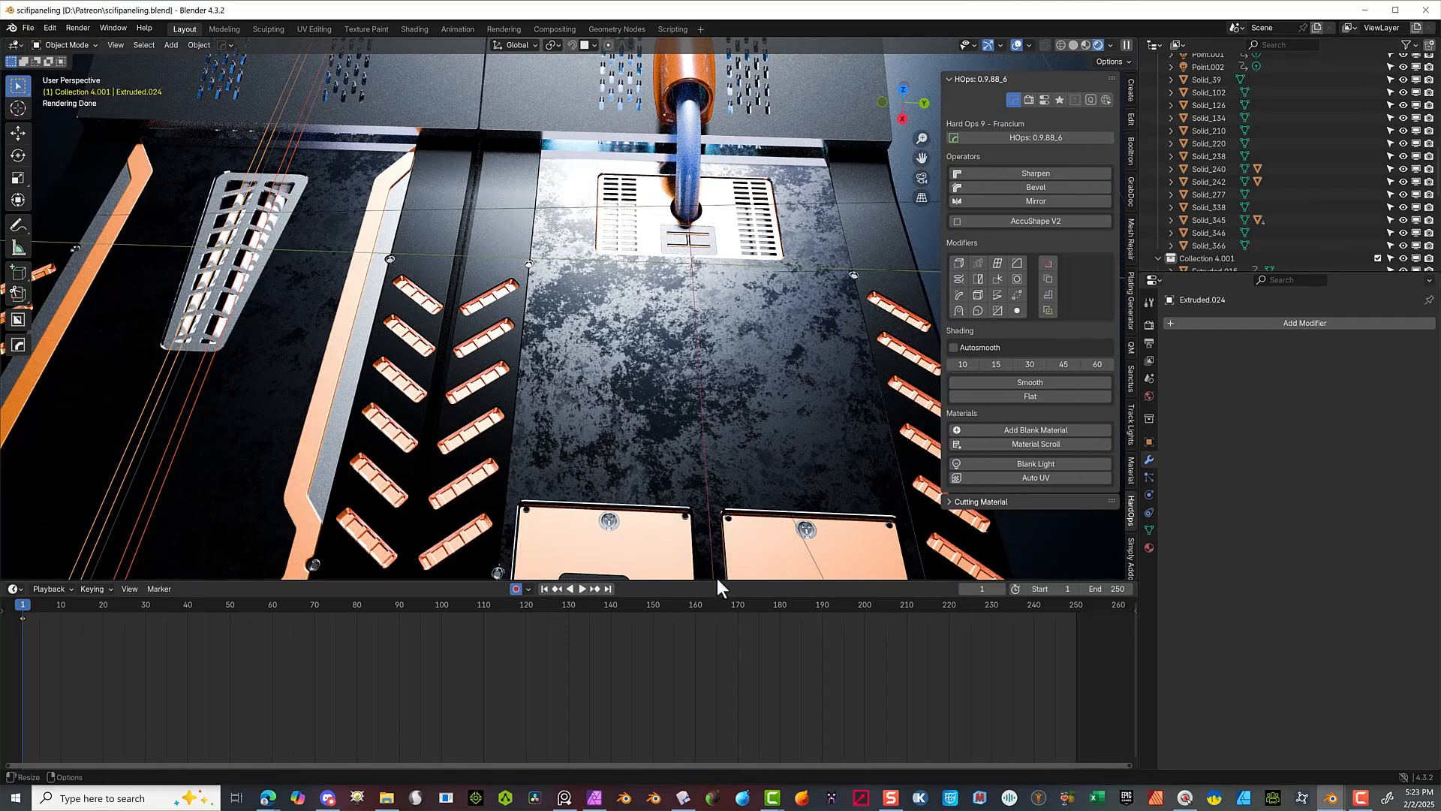
- Choose Polyethylene Foam 02 from the Synthetics materials of the Sanctus library
{"action": "left_click", "coordinate": [1130, 377]}
{"action": "left_click", "coordinate": [1023, 151]}
{"action": "left_click", "coordinate": [987, 363]}
{"action": "left_click", "coordinate": [1030, 214]}
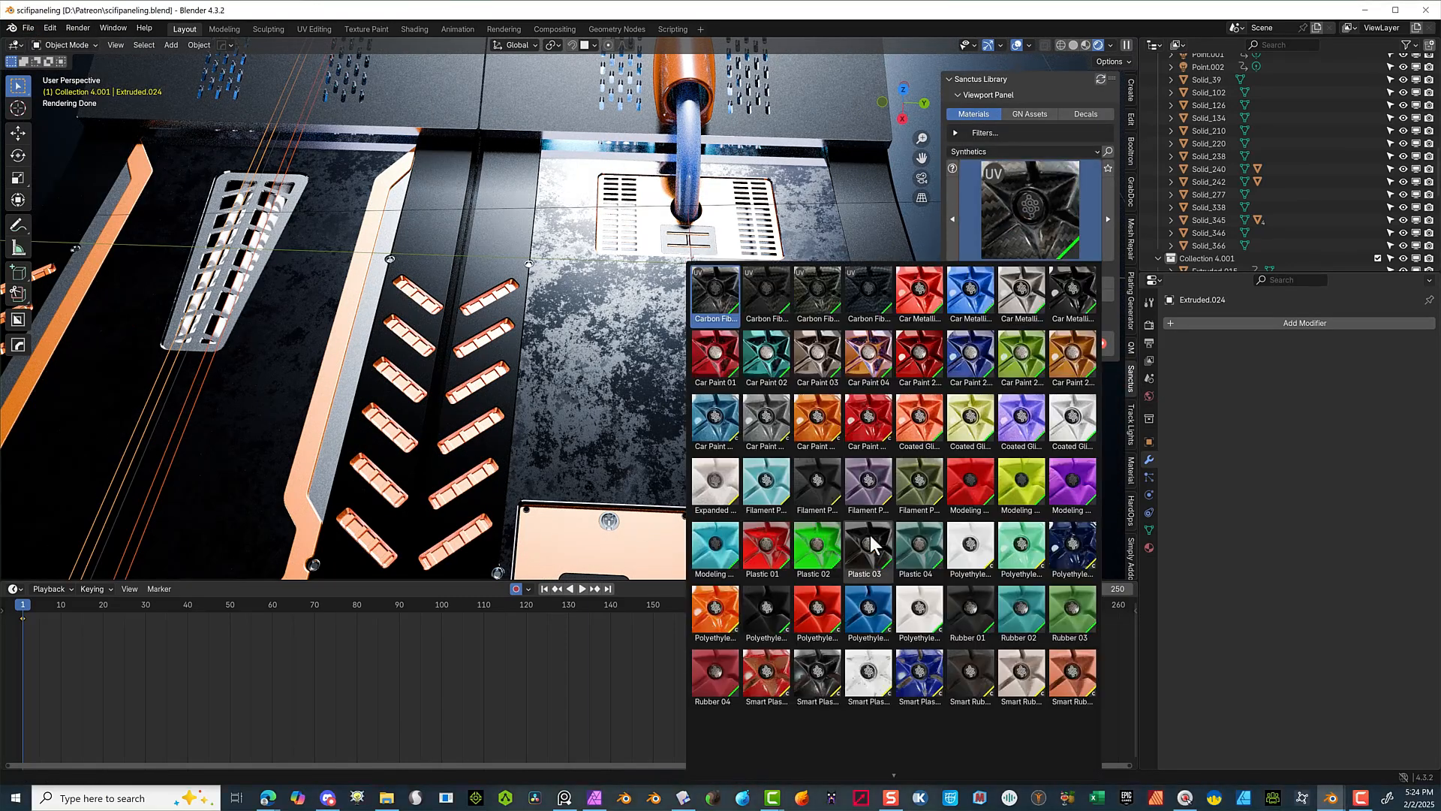
{"action": "left_click", "coordinate": [818, 623]}
- Set the base color of the selected slats' active material inside the slotted vent to red (#AA1000)
{"action": "left_click", "coordinate": [953, 309]}
{"action": "left_click", "coordinate": [953, 351]}
{"action": "left_click", "coordinate": [1070, 367]}
{"action": "left_click_drag", "start_coordinate": [1088, 197], "coordinate": [1084, 259]}
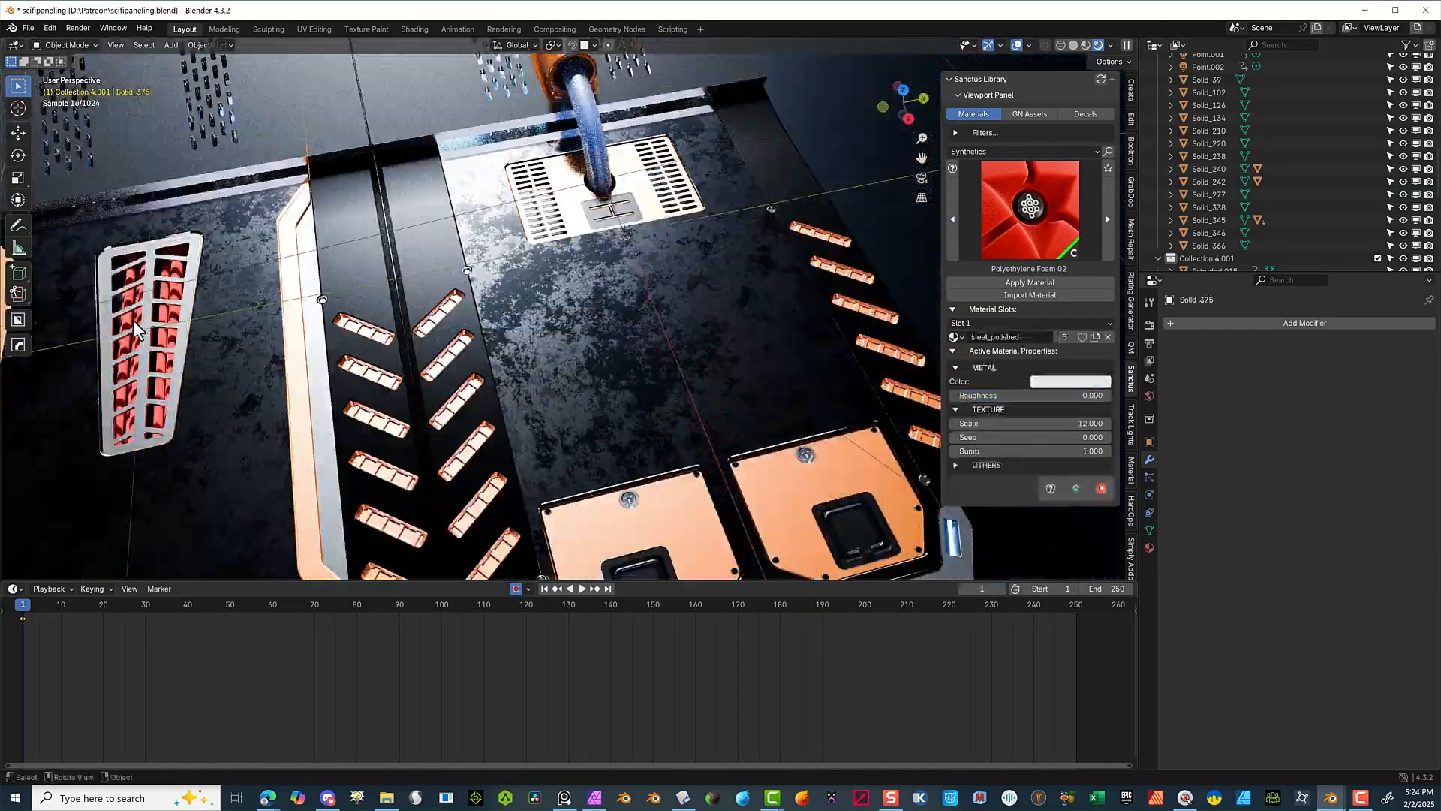
- Select the slats inside the tapered vent and open their material's base color for editing
{"action": "left_click", "coordinate": [134, 322]}
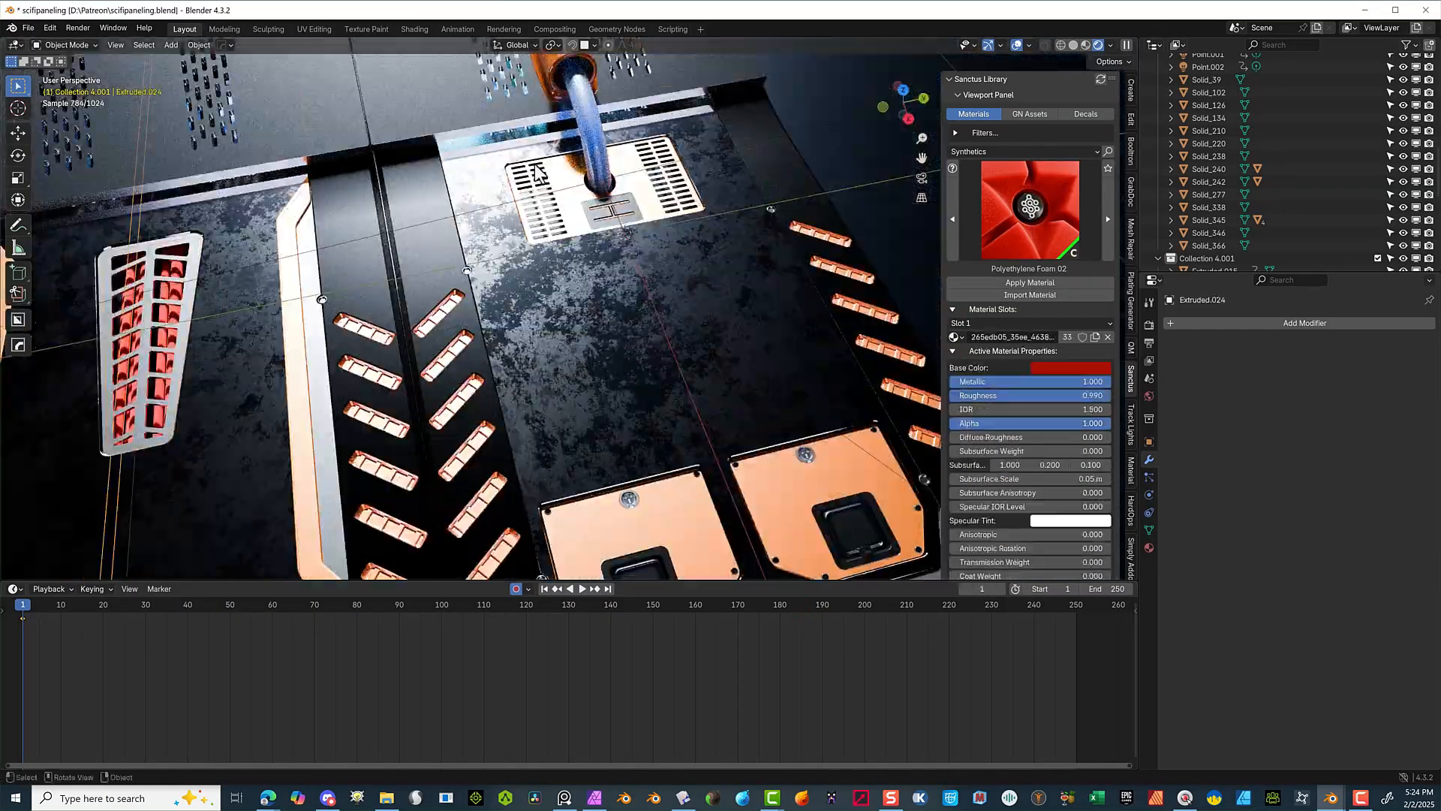
{"action": "scroll", "coordinate": [171, 319], "scroll_direction": "down", "scroll_amount": 3}
{"action": "middle_click_drag", "start_coordinate": [300, 247], "coordinate": [335, 210]}
{"action": "scroll", "coordinate": [335, 203], "scroll_direction": "up", "scroll_amount": 4}
{"action": "left_click", "coordinate": [358, 204]}
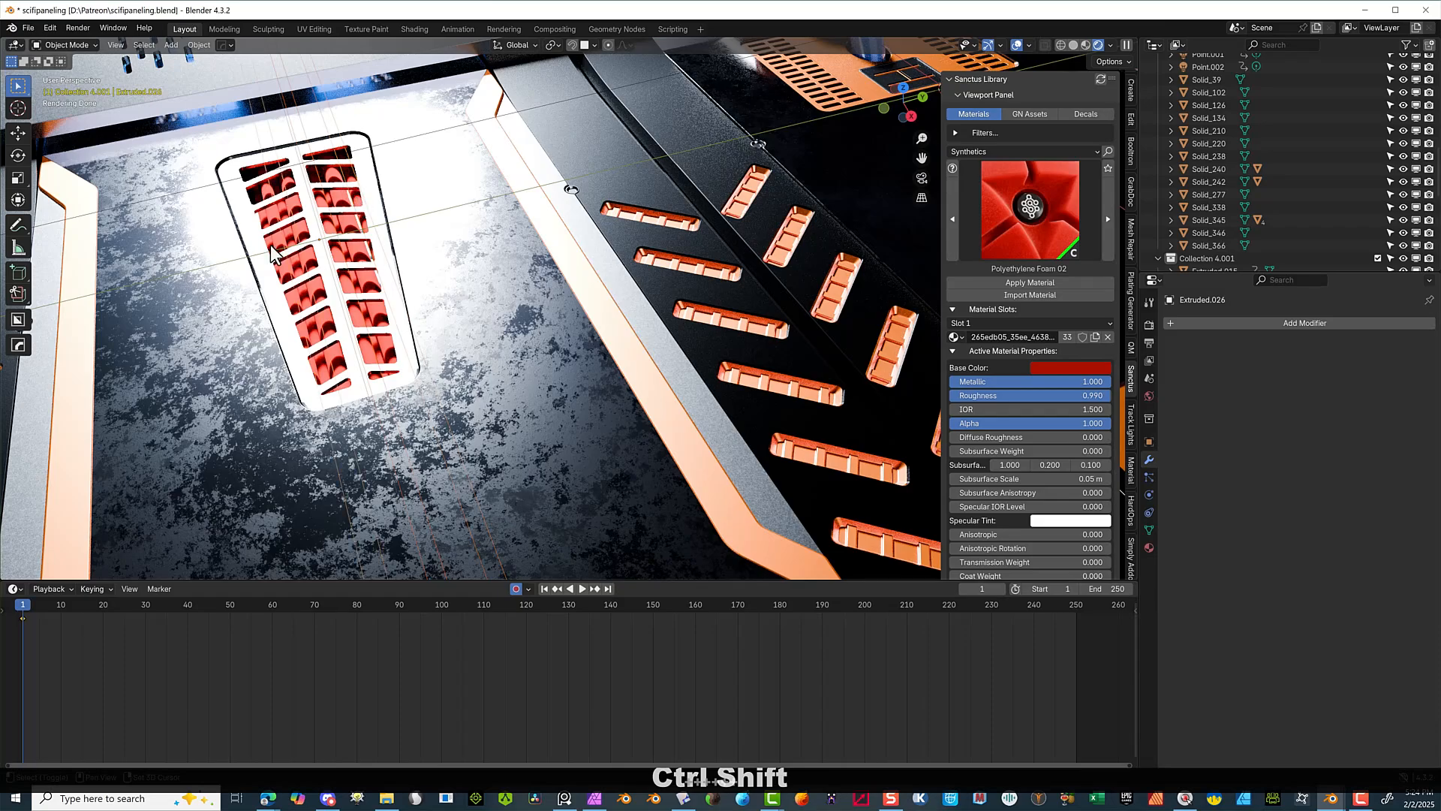
{"action": "left_click", "coordinate": [1070, 367]}
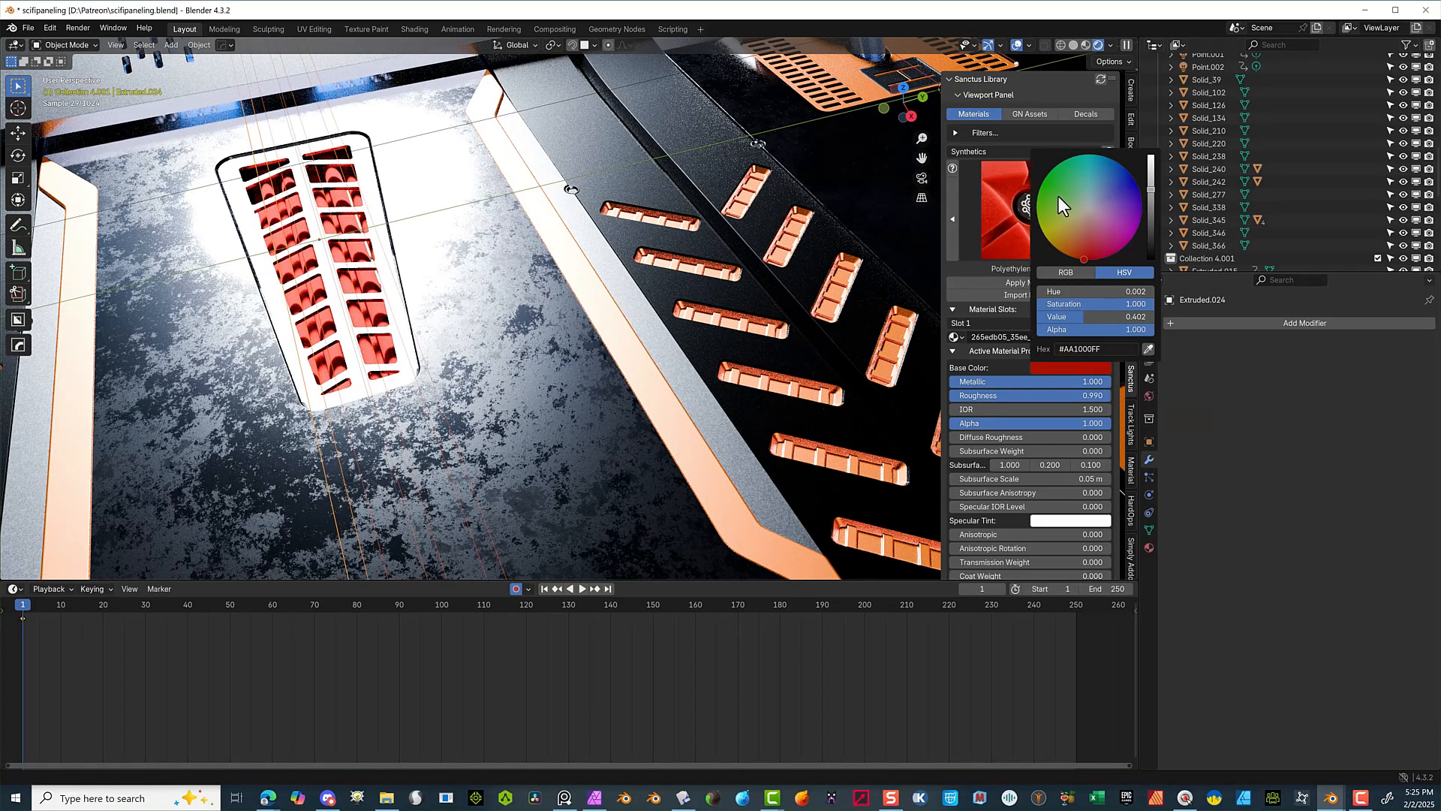
{"action": "left_click", "coordinate": [1051, 367]}
{"action": "left_click", "coordinate": [1062, 368]}
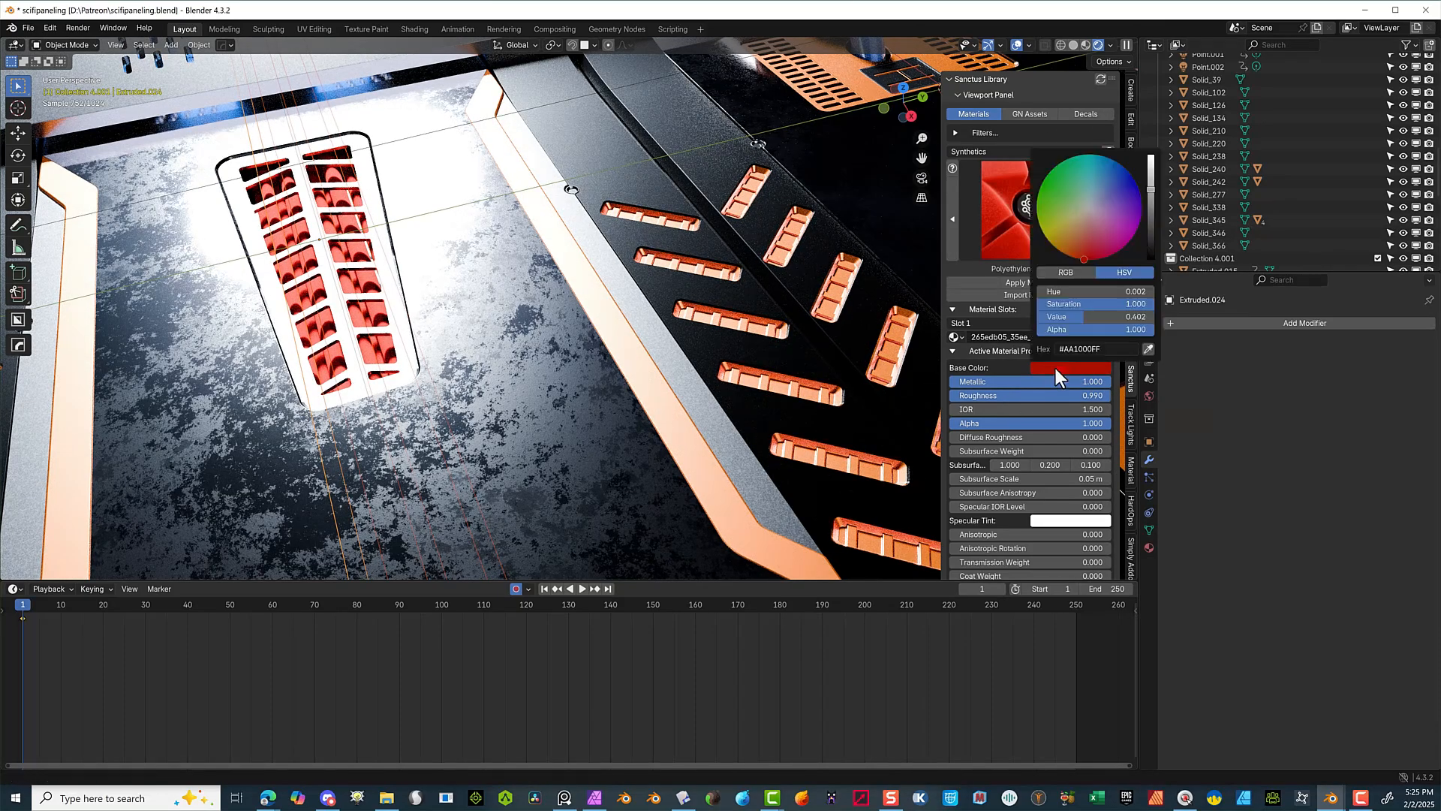
- Add a sun light and raise it about 2.97 m along Z above the panels
{"action": "left_click", "coordinate": [171, 44]}
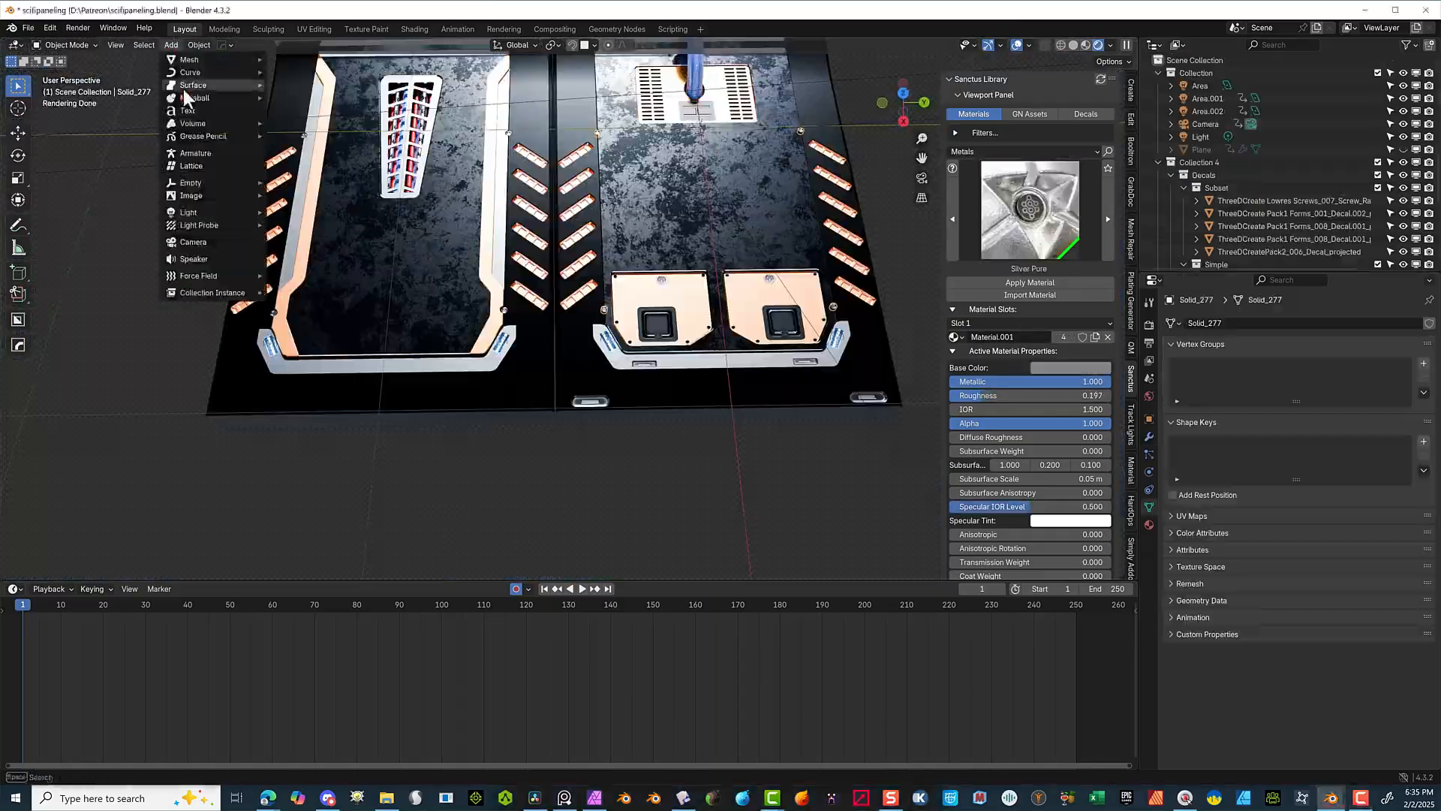
{"action": "mouse_move", "coordinate": [211, 212]}
{"action": "left_click", "coordinate": [299, 225]}
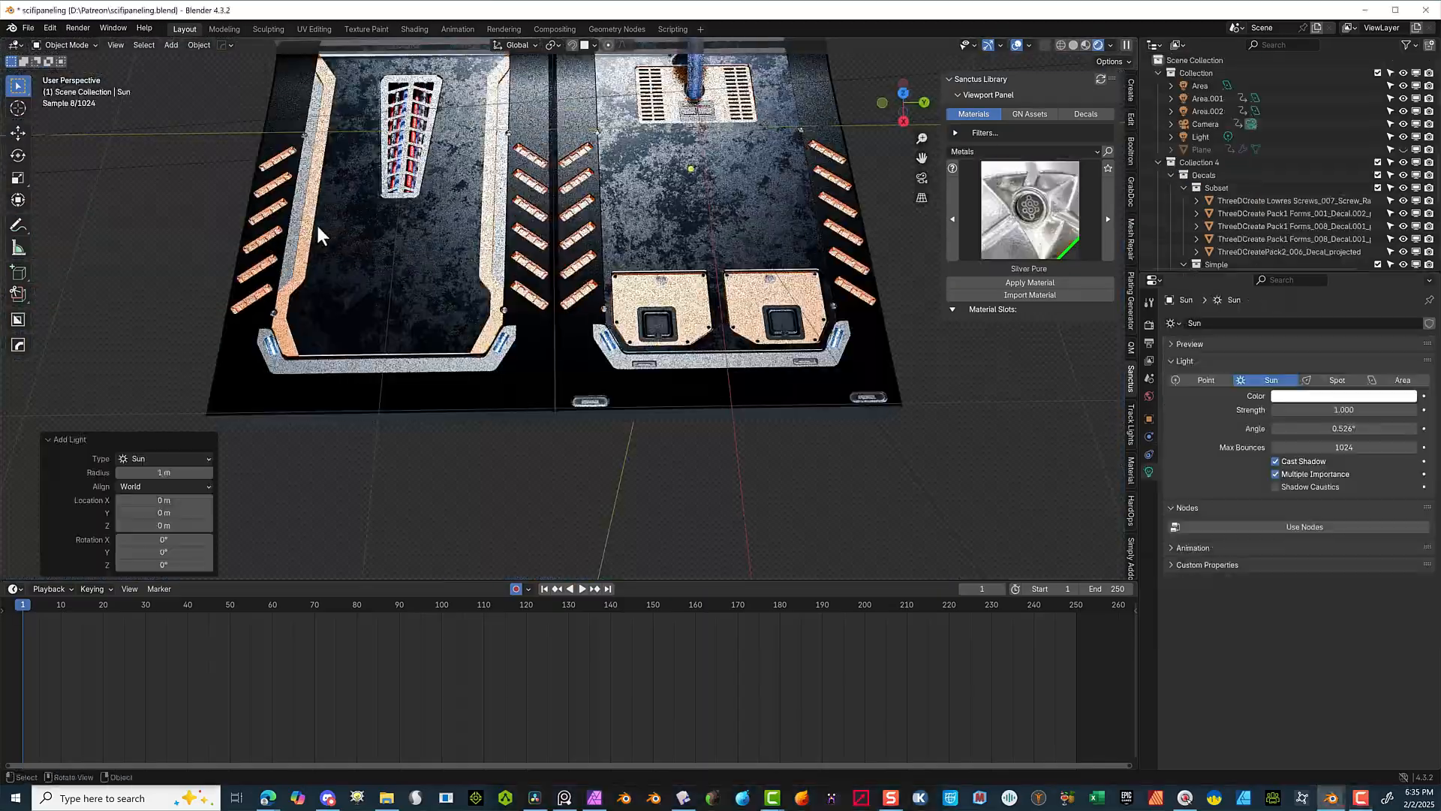
{"action": "middle_click_drag", "start_coordinate": [317, 222], "coordinate": [662, 332]}
{"action": "scroll", "coordinate": [662, 332], "scroll_direction": "down", "scroll_amount": 7}
{"action": "key", "text": "g"}
{"action": "key", "text": "z"}
{"action": "left_click", "coordinate": [604, 49]}
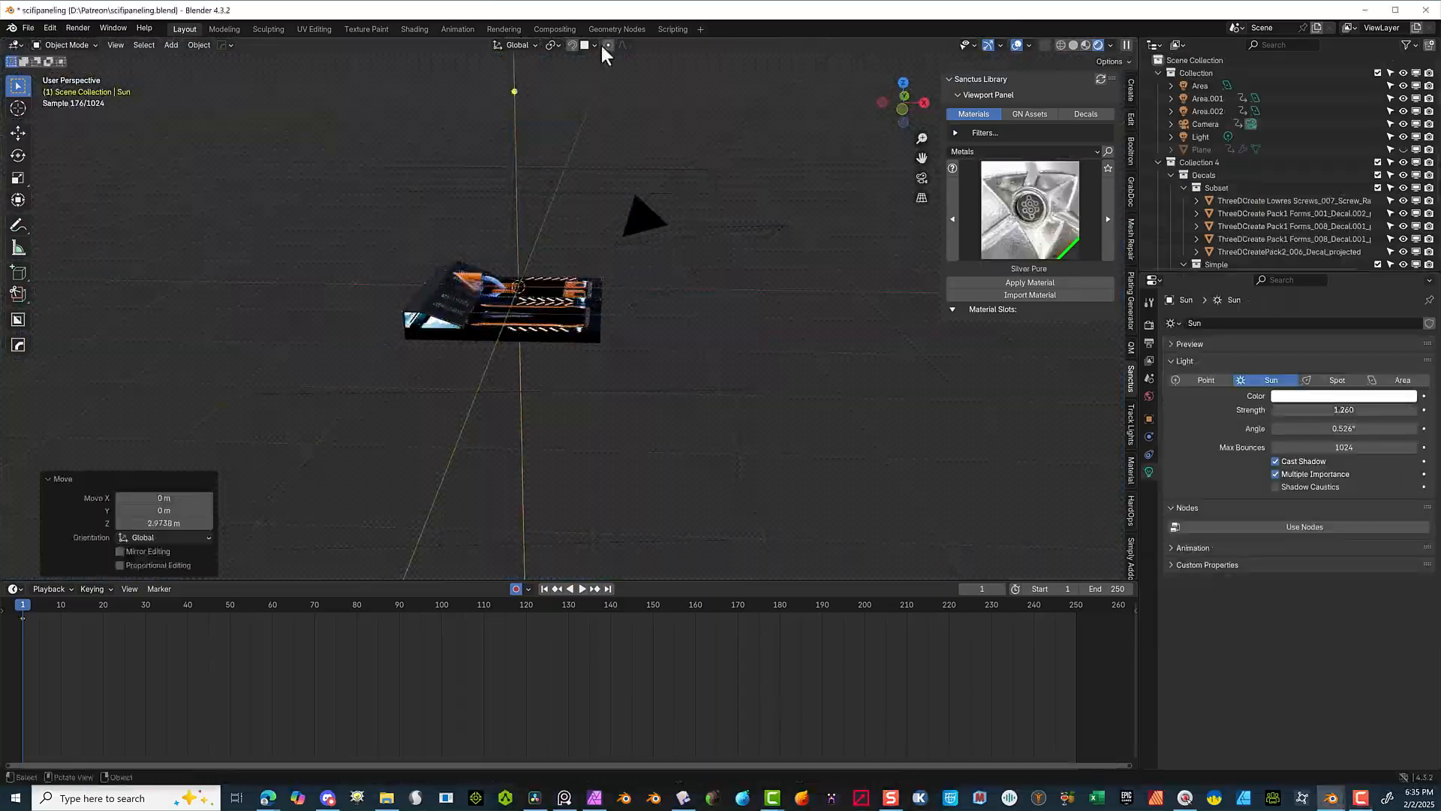
- Set the sun's strength to 0.020 and raise the light further along Z
{"action": "left_click", "coordinate": [903, 84]}
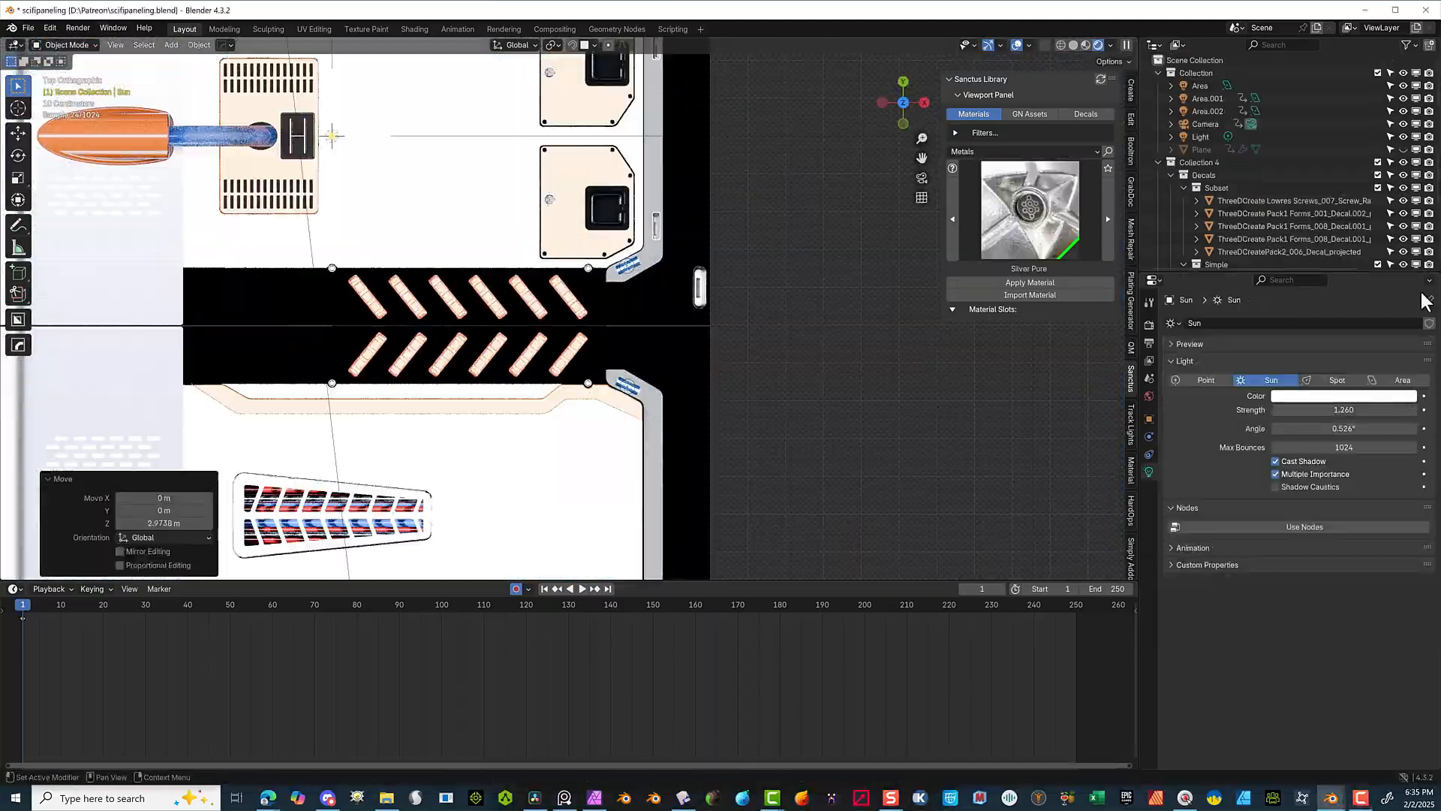
{"action": "left_click_drag", "start_coordinate": [1343, 410], "coordinate": [1280, 410]}
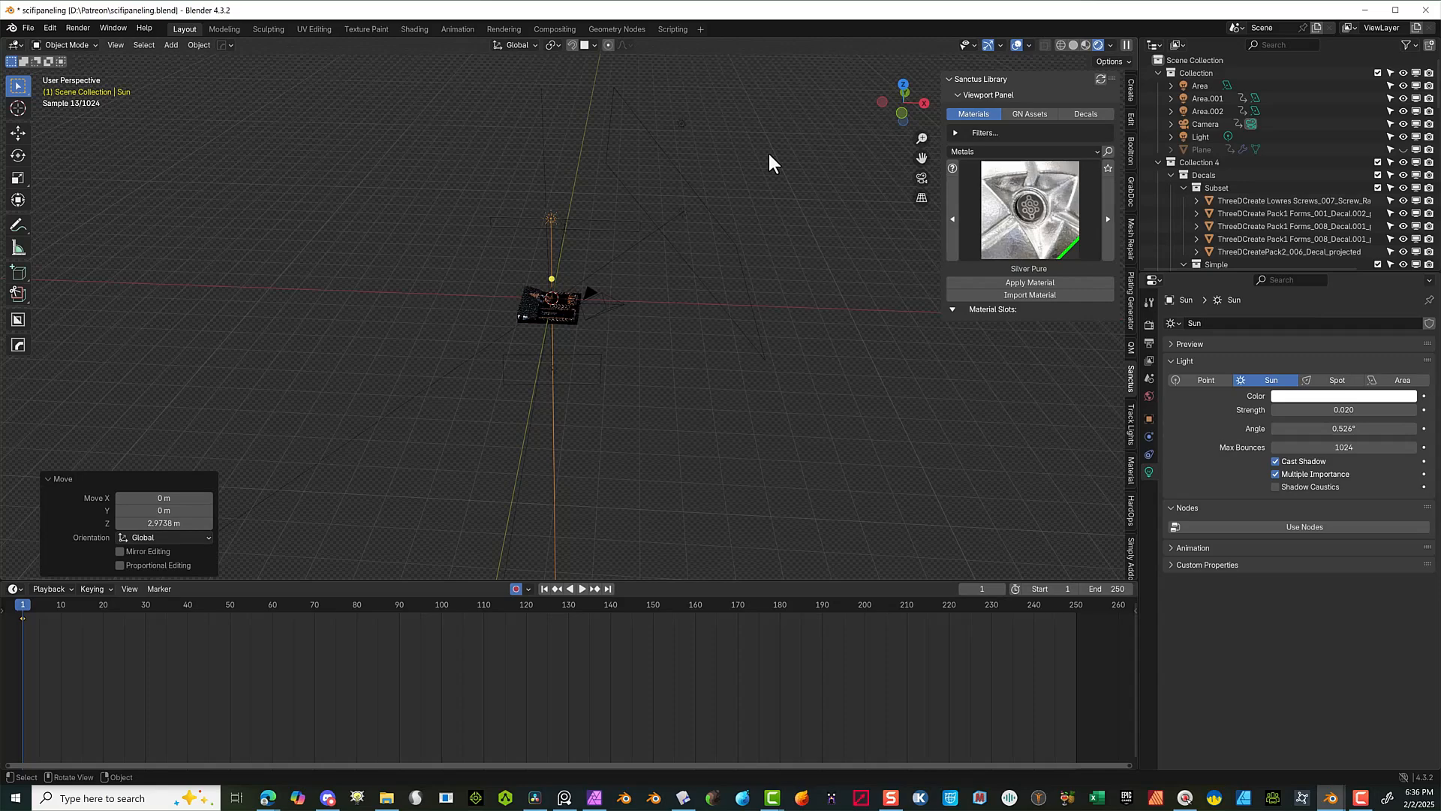
{"action": "key", "text": "g"}
{"action": "key", "text": "z"}
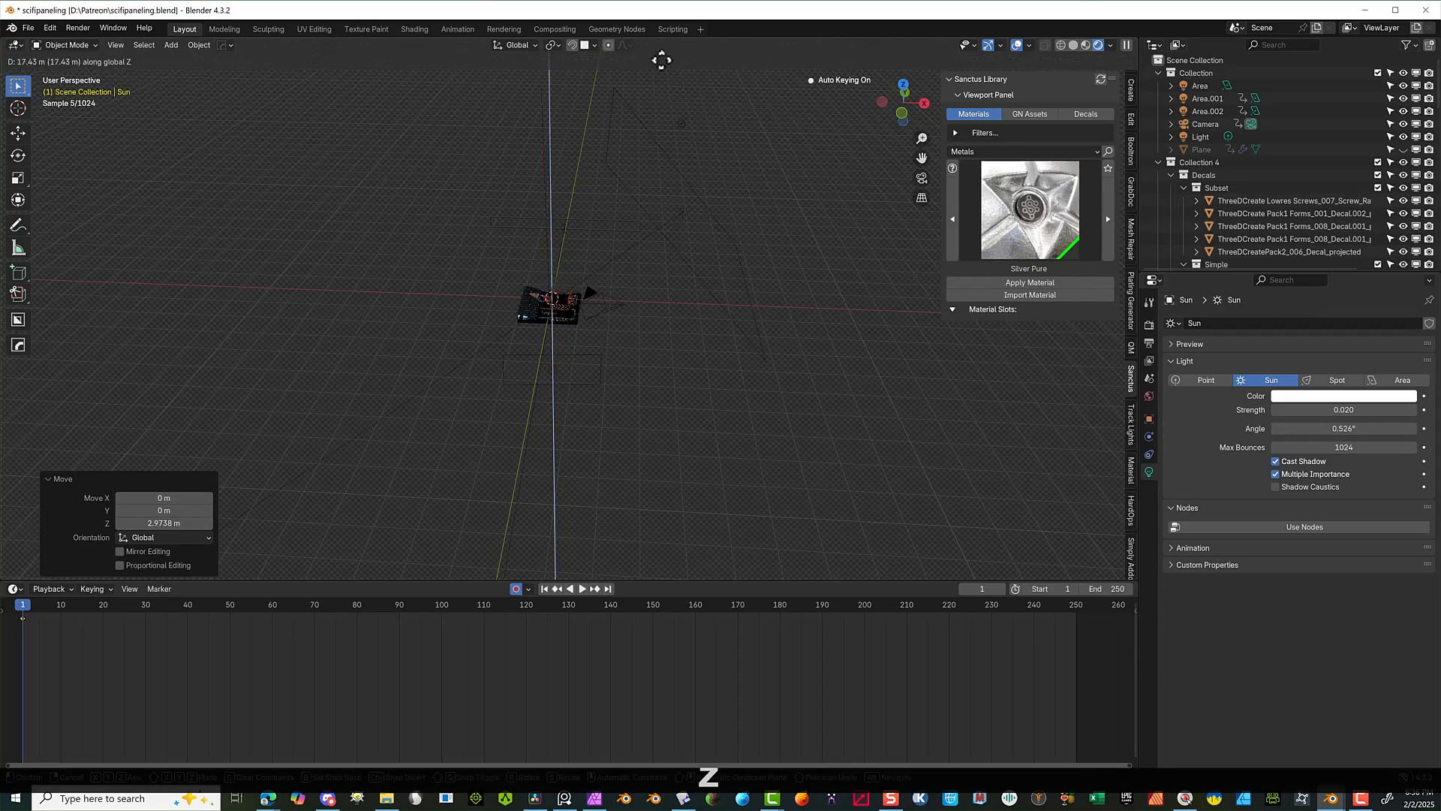
{"action": "left_click", "coordinate": [659, 58]}
- Move the sun along the X axis and view both panels from the top
{"action": "left_click", "coordinate": [903, 110]}
{"action": "key", "text": "g"}
{"action": "key", "text": "x"}
{"action": "left_click", "coordinate": [934, 144]}
{"action": "left_click_drag", "start_coordinate": [672, 258], "coordinate": [605, 279]}
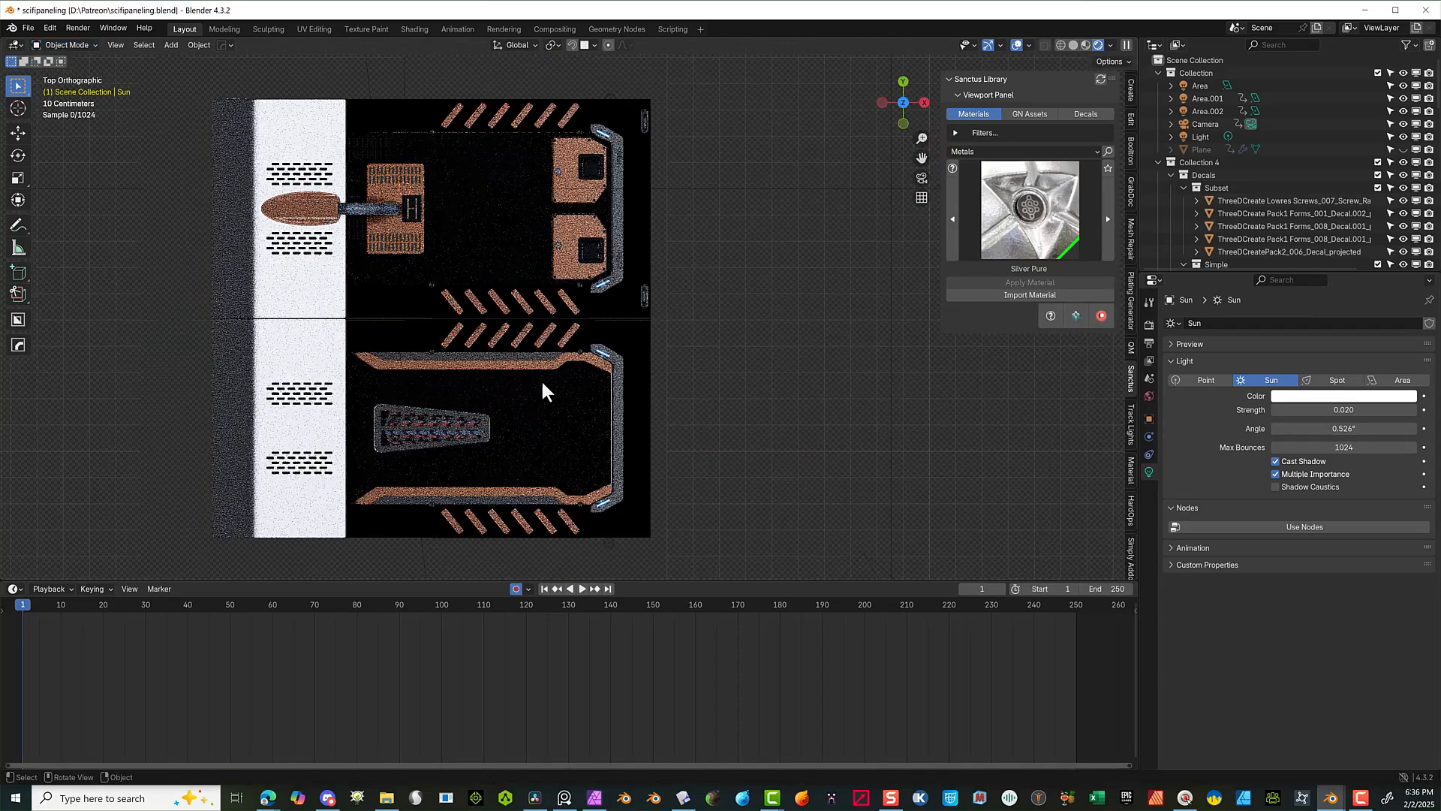
- Insert the ThreeDCreatePack2_001 decal on the second panel's black end piece and scale it down
{"action": "scroll", "coordinate": [541, 386], "scroll_direction": "up", "scroll_amount": 7}
{"action": "scroll", "coordinate": [751, 360], "scroll_direction": "down", "scroll_amount": 3}
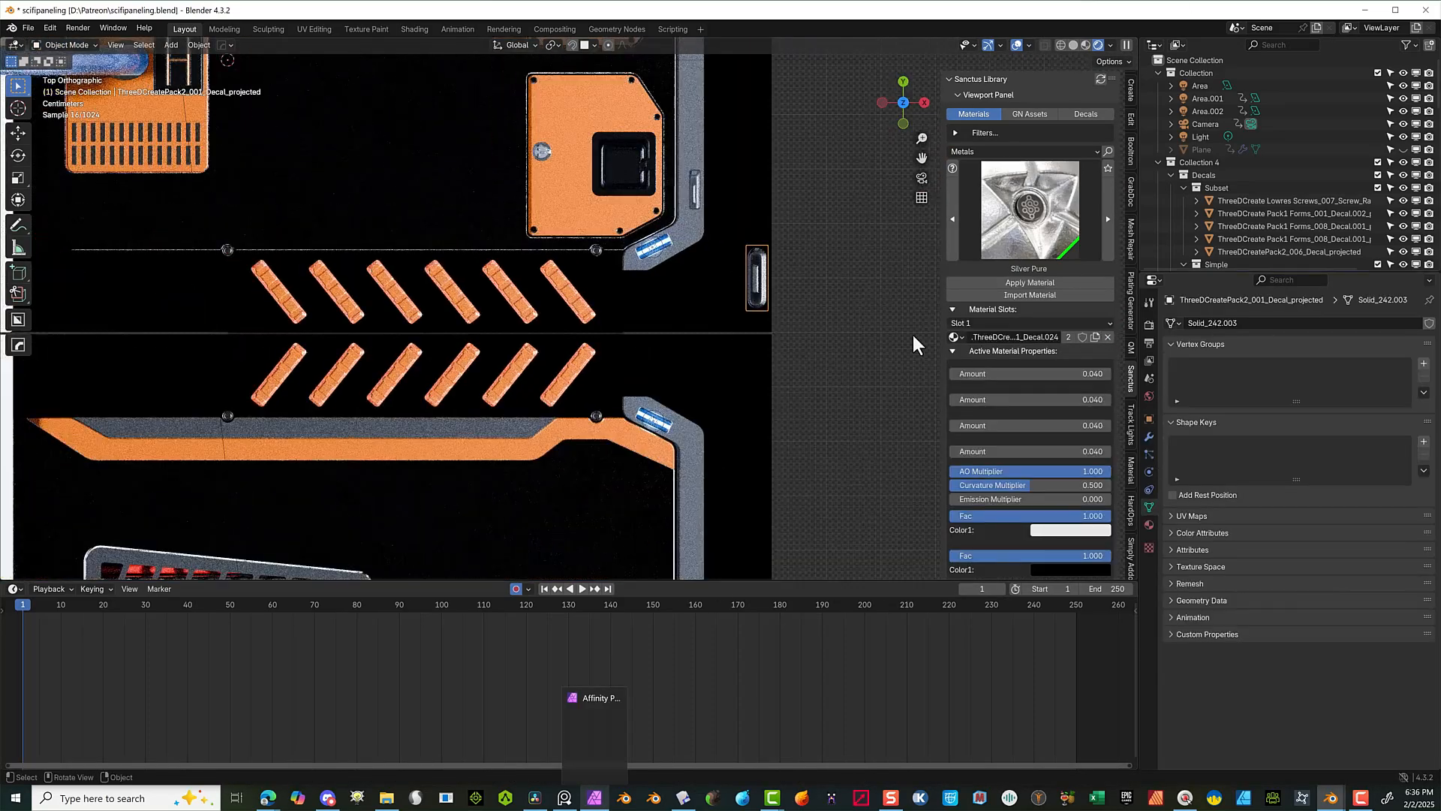
{"action": "scroll", "coordinate": [913, 335], "scroll_direction": "up", "scroll_amount": 2}
{"action": "scroll", "coordinate": [1322, 181], "scroll_direction": "down", "scroll_amount": 4}
{"action": "left_click", "coordinate": [1290, 172]}
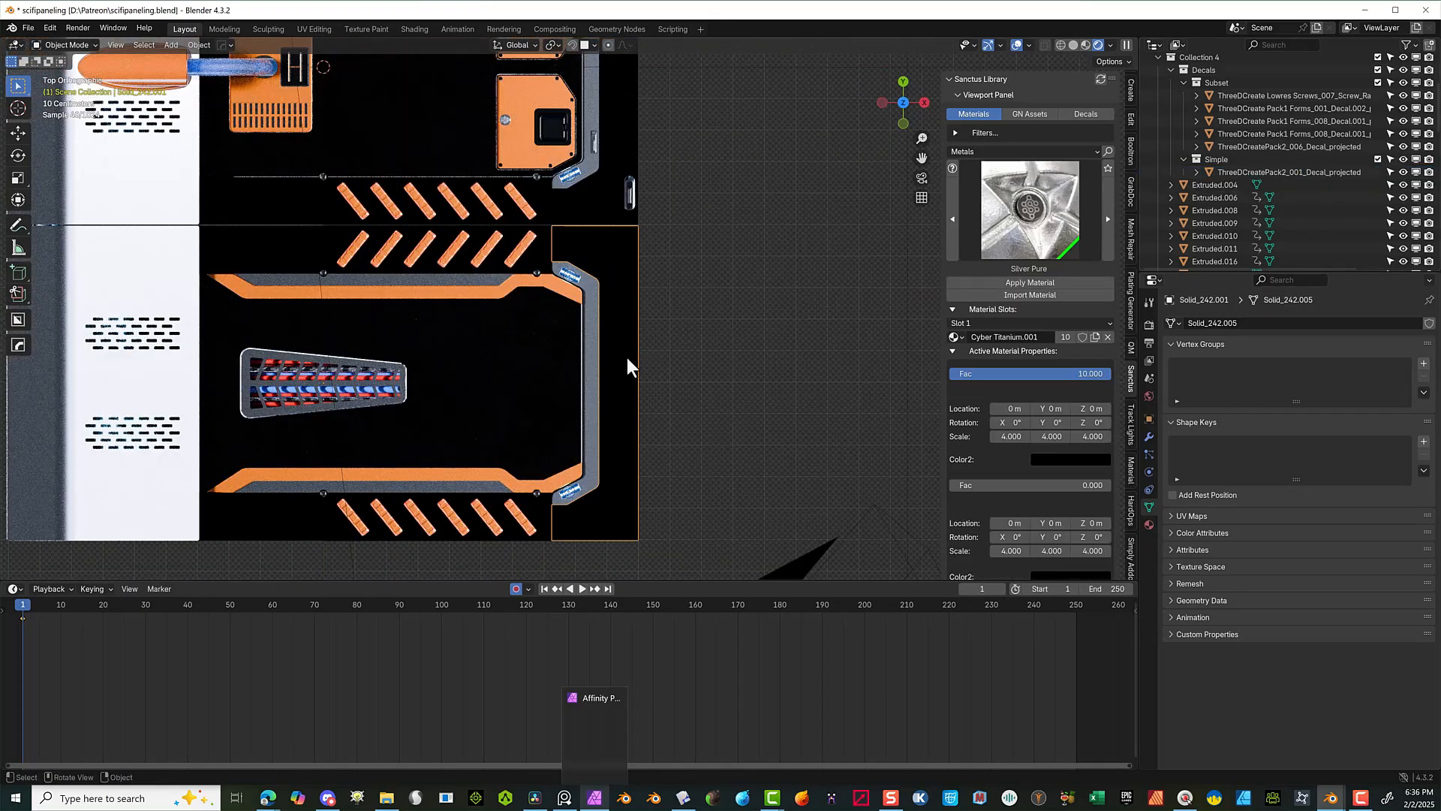
{"action": "key", "text": "d"}
{"action": "left_click", "coordinate": [682, 268]}
{"action": "key", "text": "s"}
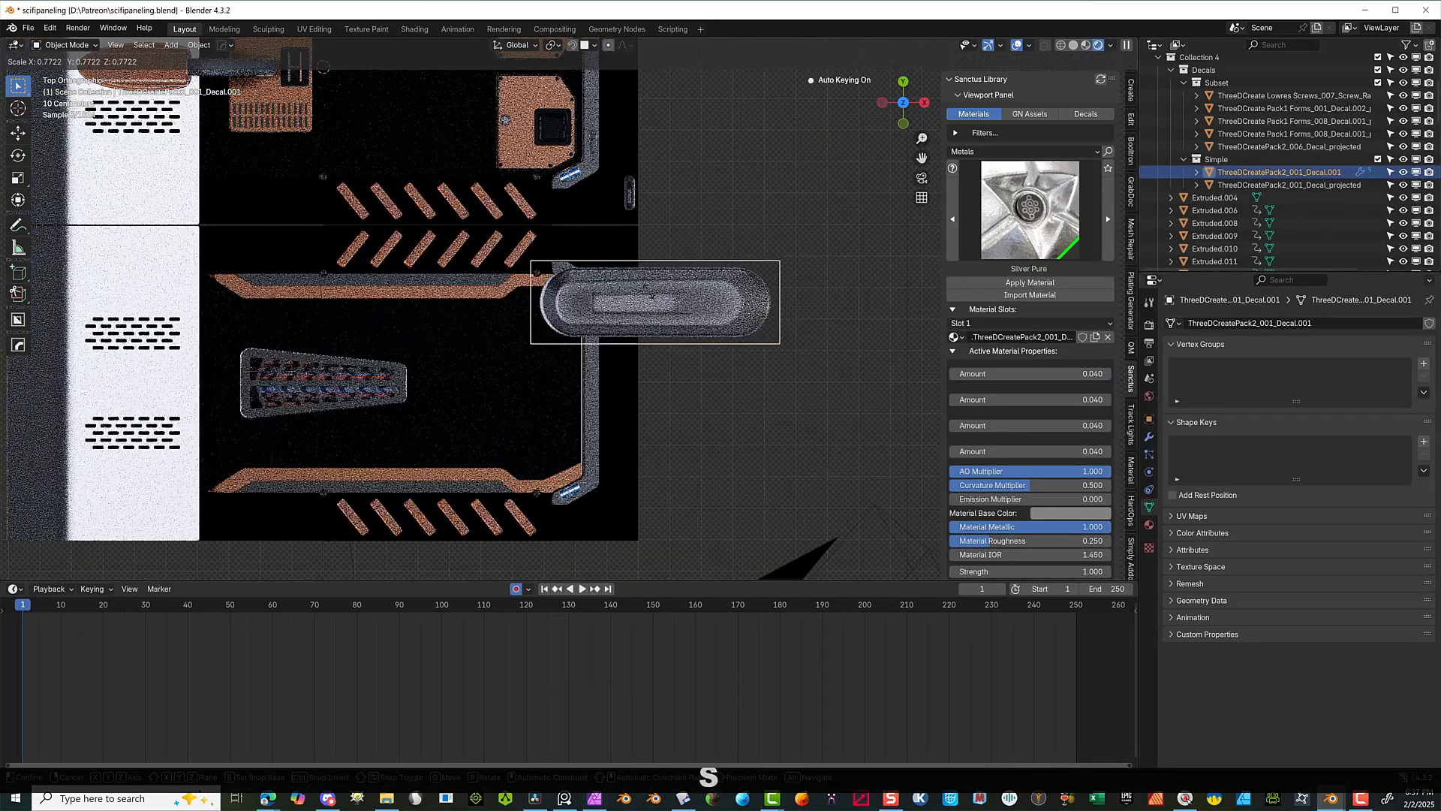
{"action": "left_click", "coordinate": [662, 302]}
- Rotate the decal -90° about Z and move it to the panel's outer edge, about -0.081 m in X and 0.126 m in Y
{"action": "key", "text": "r"}
{"action": "left_click", "coordinate": [654, 323]}
{"action": "left_click", "coordinate": [163, 509]}
{"action": "type", "text": "-90"}
{"action": "key", "text": "Return"}
{"action": "key", "text": "g"}
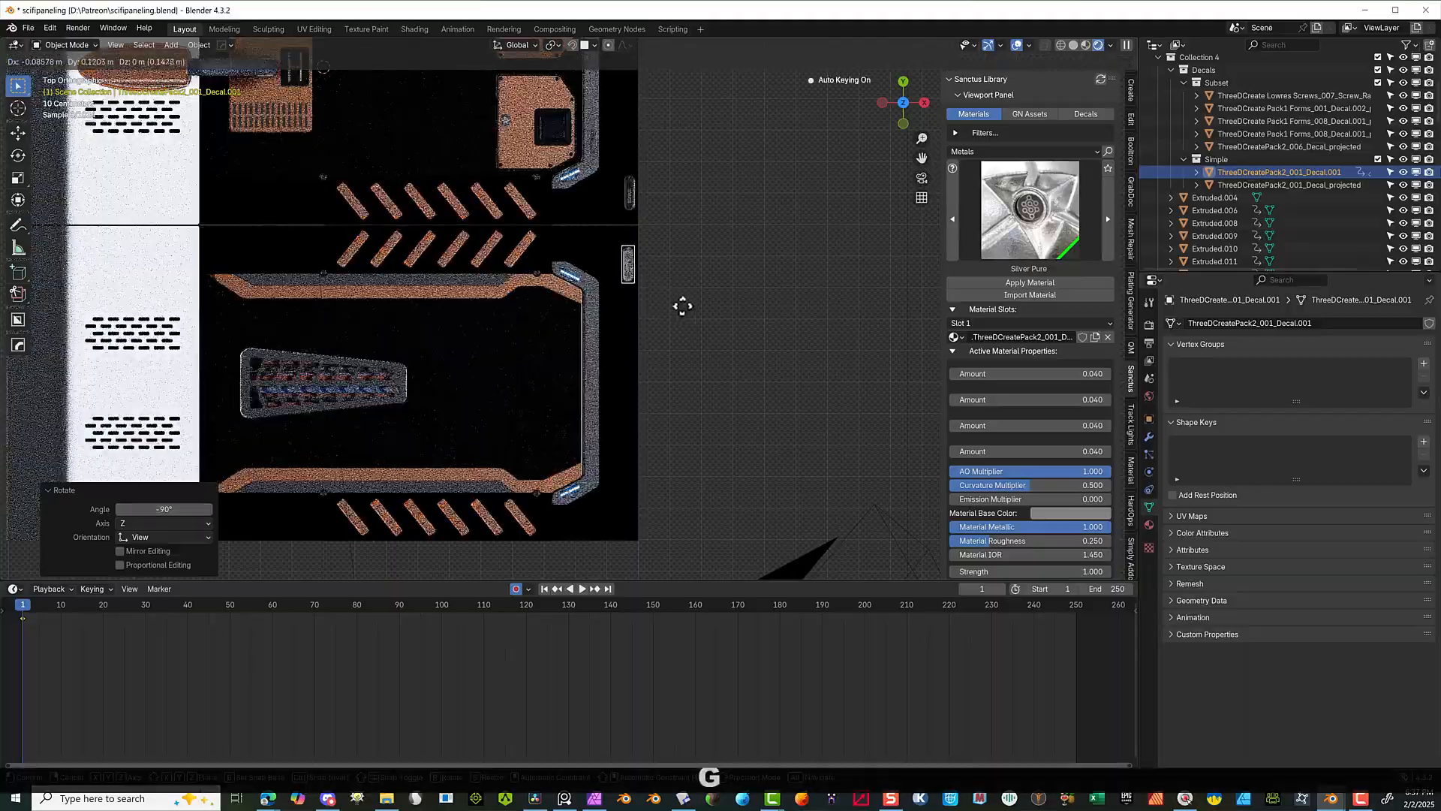
{"action": "left_click", "coordinate": [682, 306]}
- Align the decal with the neighbouring panel's edge decal by moving it about 0.0028 m in X and 0.0069 m in Y
{"action": "scroll", "coordinate": [682, 306], "scroll_direction": "up", "scroll_amount": 4}
{"action": "middle_click_drag", "start_coordinate": [681, 306], "coordinate": [552, 343]}
{"action": "scroll", "coordinate": [552, 342], "scroll_direction": "down", "scroll_amount": 2}
{"action": "key", "text": "KP_7"}
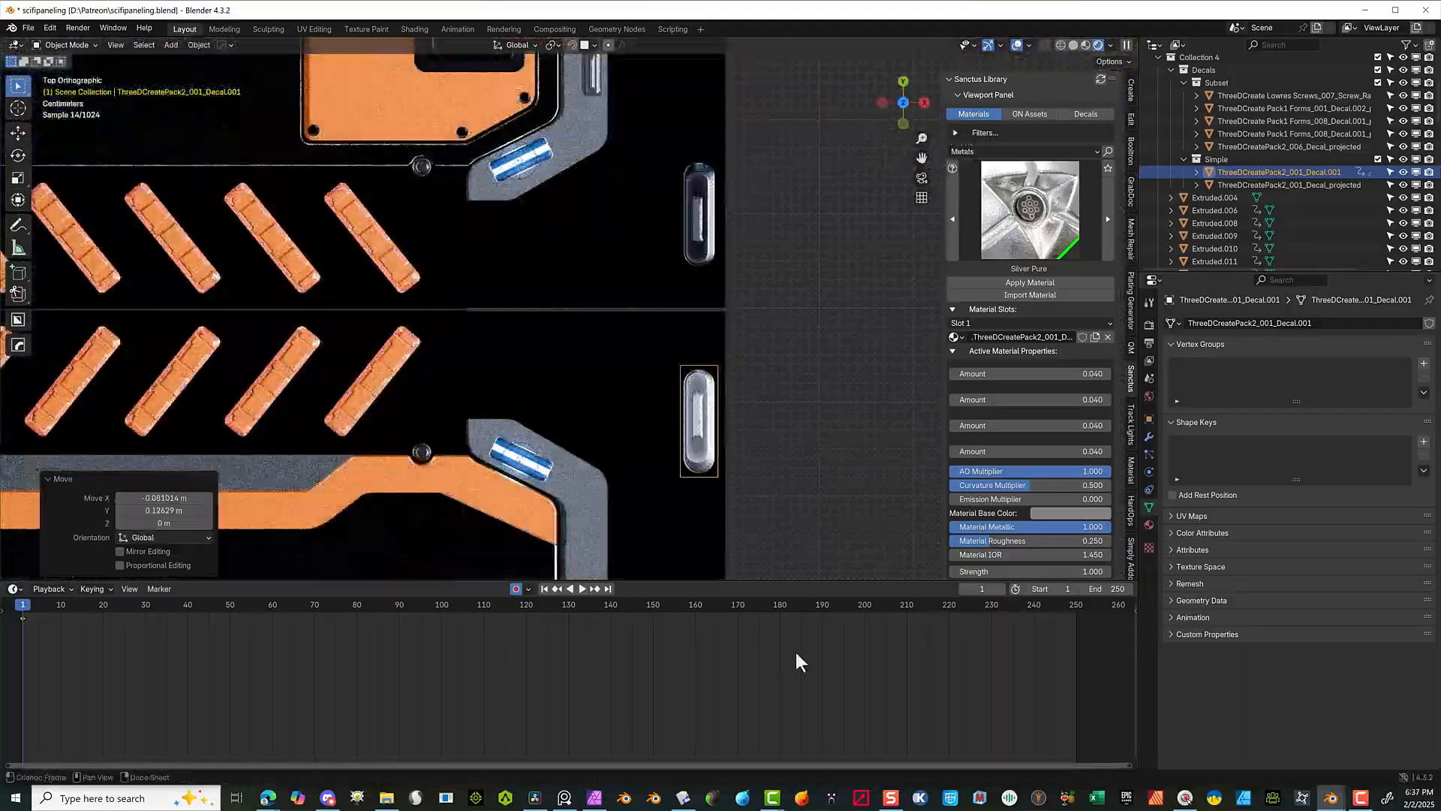
{"action": "scroll", "coordinate": [750, 451], "scroll_direction": "up", "scroll_amount": 2}
{"action": "middle_click_drag", "start_coordinate": [751, 496], "coordinate": [682, 457], "text": "shift"}
{"action": "key", "text": "g"}
{"action": "left_click", "coordinate": [667, 441]}
- Match the new decal's material to Lc Aluminium
{"action": "middle_click_drag", "start_coordinate": [853, 507], "coordinate": [768, 455]}
{"action": "scroll", "coordinate": [744, 488], "scroll_direction": "up", "scroll_amount": 2}
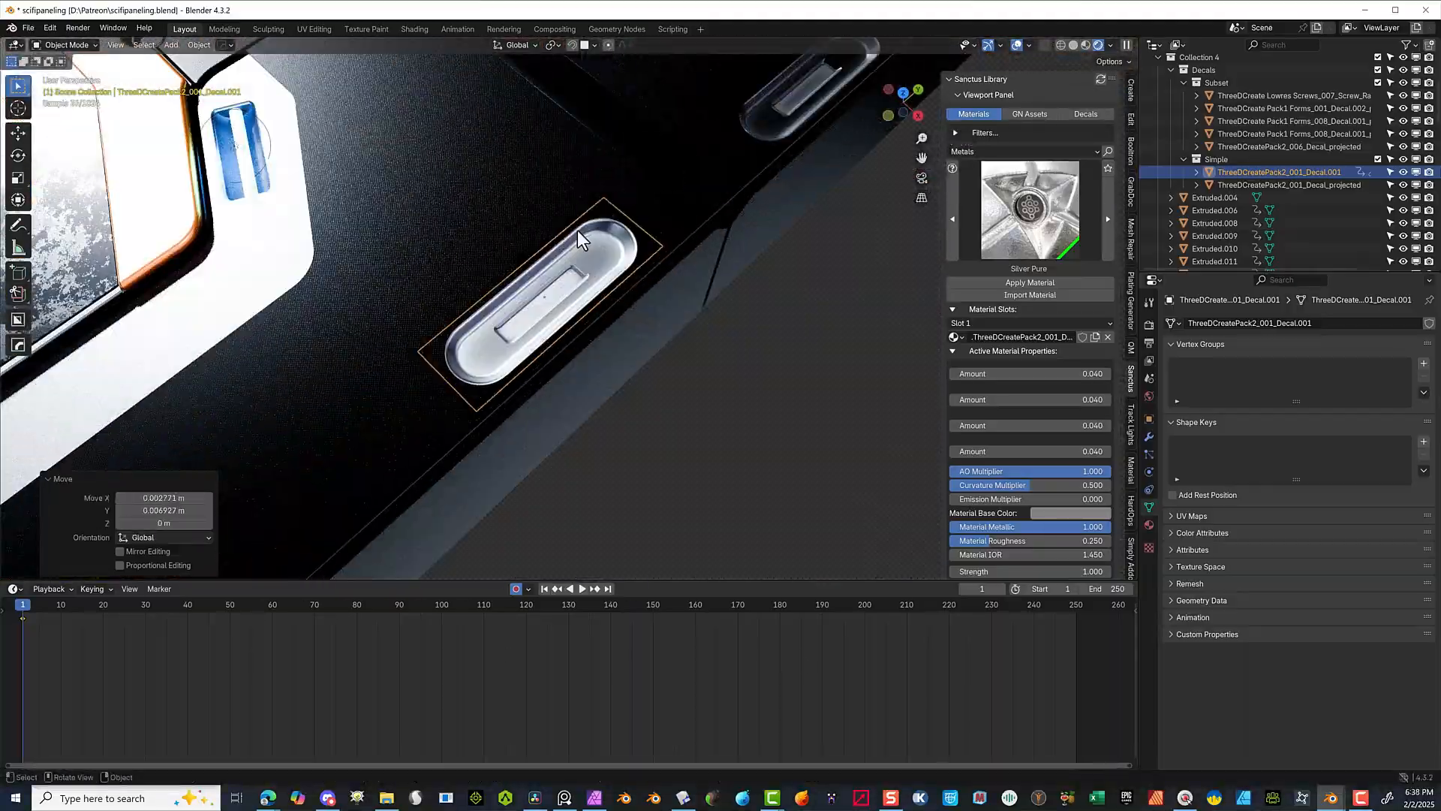
{"action": "key", "text": "d"}
{"action": "left_click", "coordinate": [554, 207]}
{"action": "scroll", "coordinate": [629, 327], "scroll_direction": "down", "scroll_amount": 2, "text": "shift"}
{"action": "scroll", "coordinate": [629, 327], "scroll_direction": "down", "scroll_amount": 9, "text": "shift"}
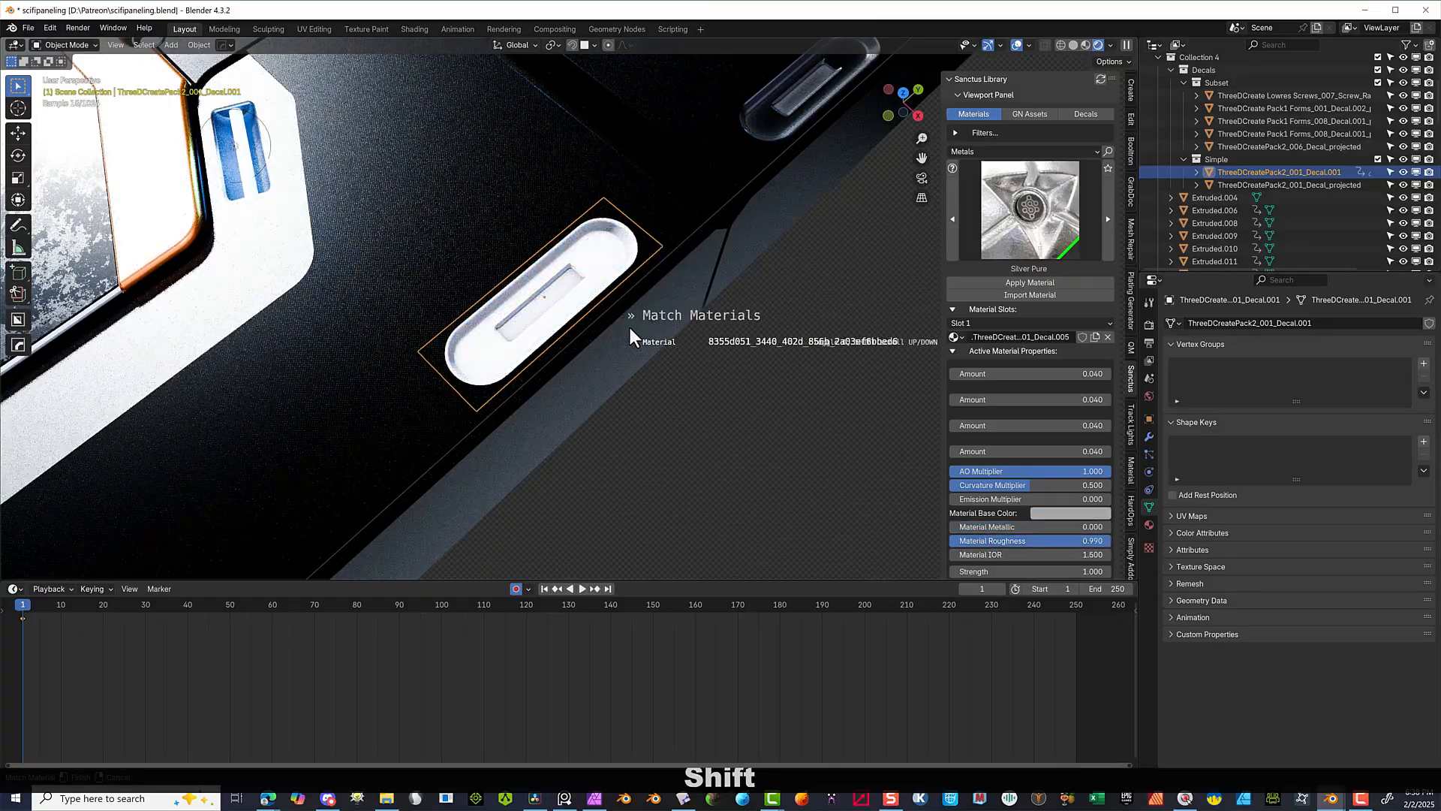
{"action": "scroll", "coordinate": [629, 327], "scroll_direction": "down", "scroll_amount": 3, "text": "shift"}
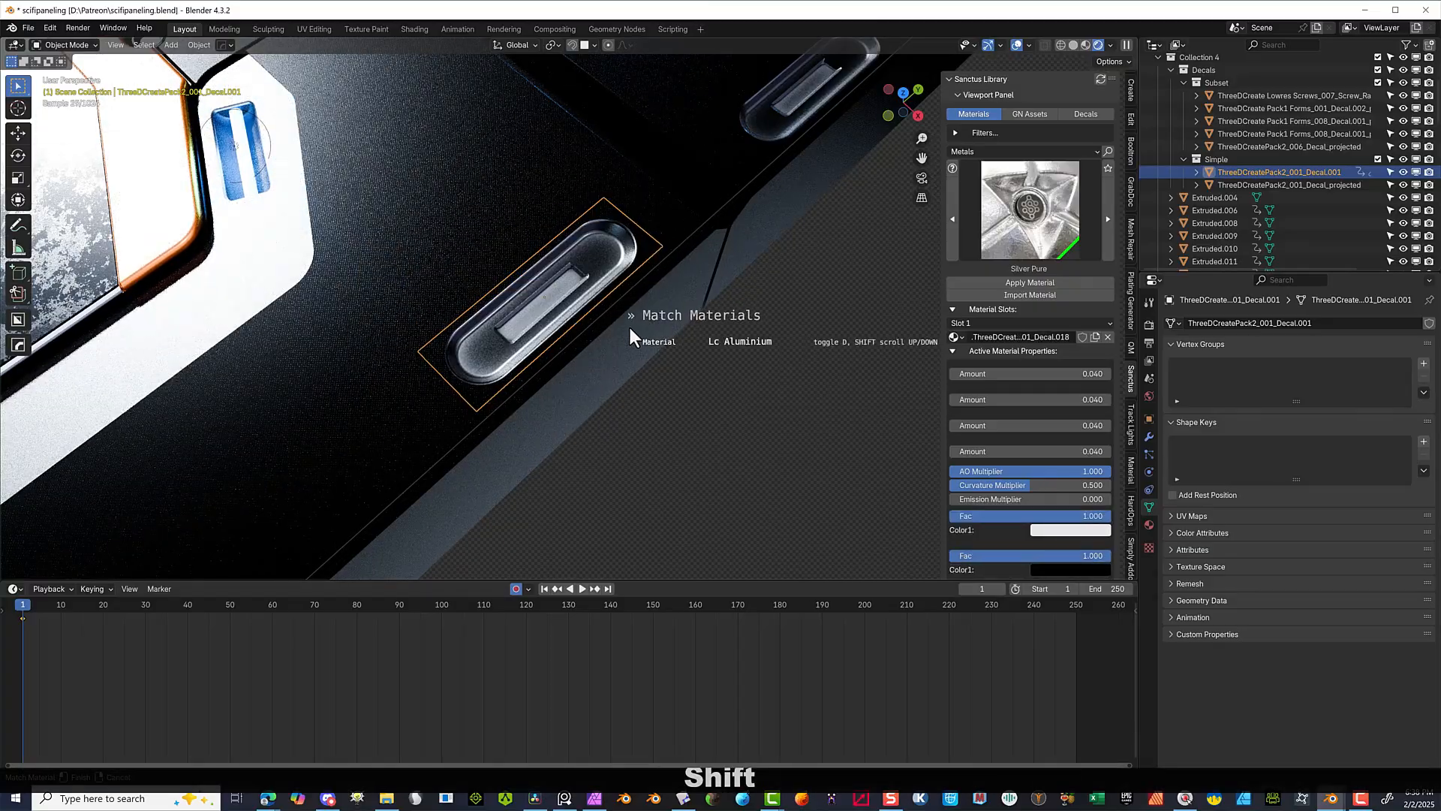
{"action": "left_click", "coordinate": [629, 327]}
- Duplicate the decal about 0.75 m along negative Y to the other corner of the panel's edge
{"action": "scroll", "coordinate": [787, 202], "scroll_direction": "down", "scroll_amount": 8}
{"action": "middle_click_drag", "start_coordinate": [661, 338], "coordinate": [598, 381]}
{"action": "key", "text": "KP_7"}
{"action": "middle_click_drag", "start_coordinate": [432, 451], "coordinate": [376, 241], "text": "shift"}
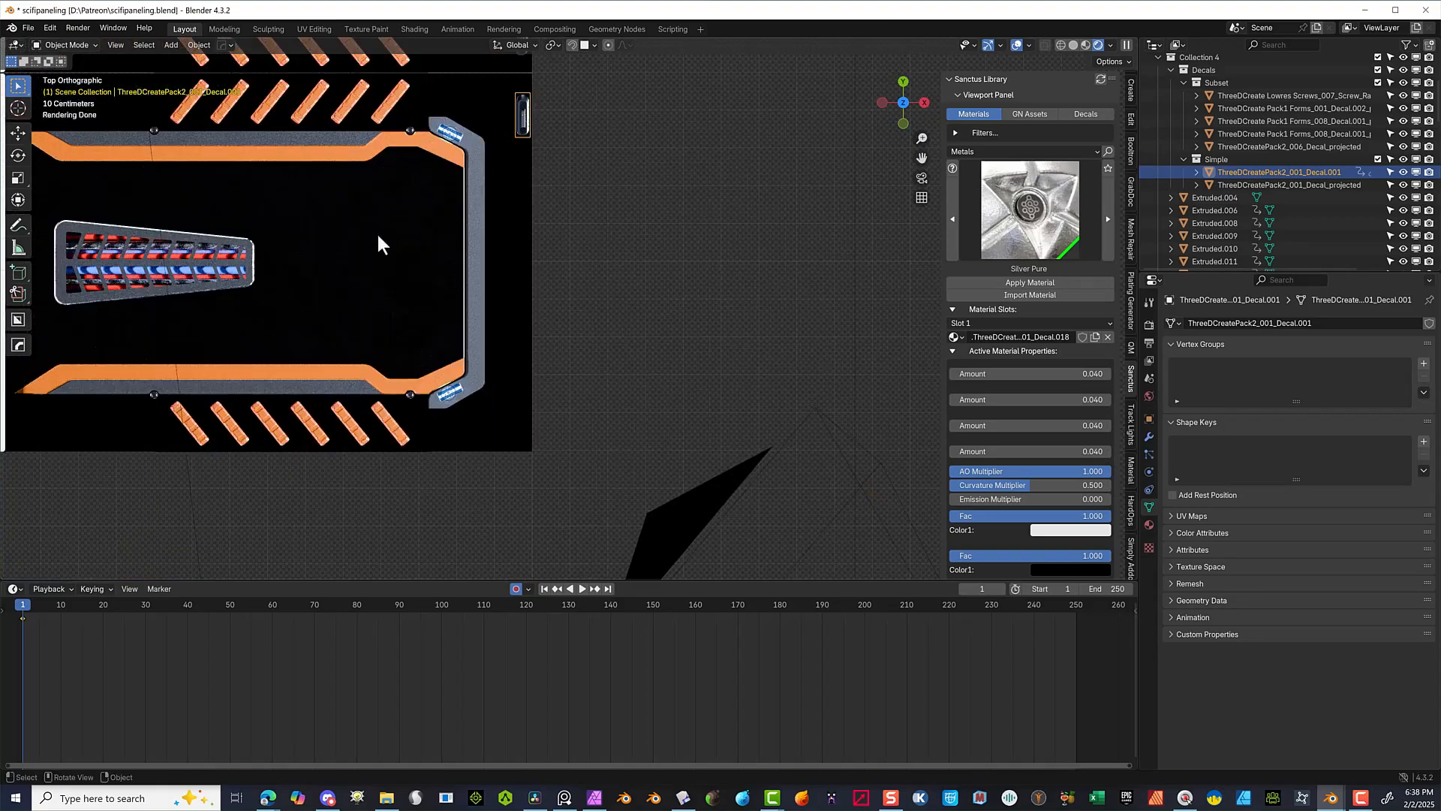
{"action": "key", "text": "shift+d"}
{"action": "key", "text": "y"}
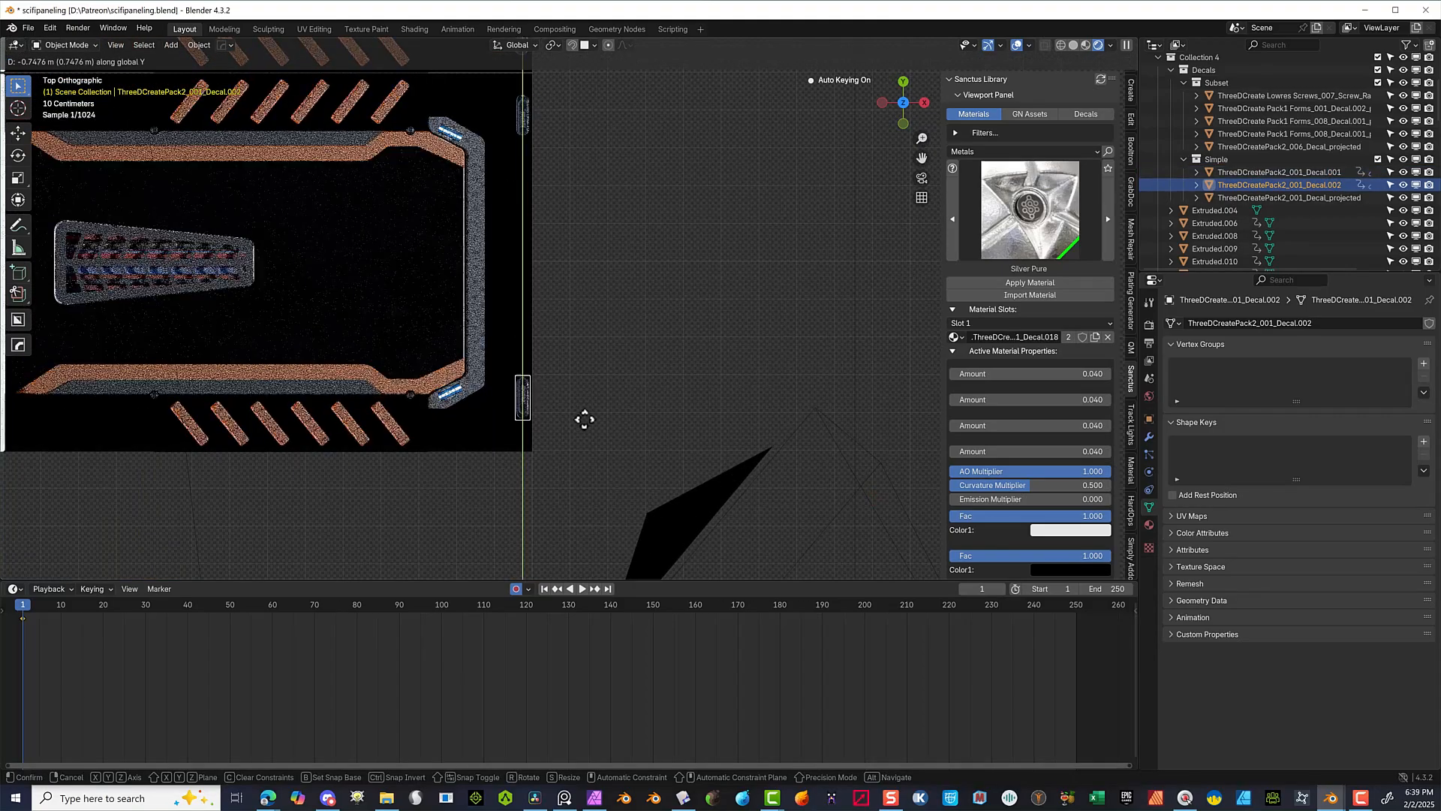
{"action": "left_click", "coordinate": [585, 418]}
- Select both new edge decals and adjust their position along the X axis
{"action": "middle_click_drag", "start_coordinate": [689, 367], "coordinate": [451, 256]}
{"action": "left_click", "coordinate": [391, 234]}
{"action": "left_click", "coordinate": [889, 147], "text": "shift"}
{"action": "middle_click_drag", "start_coordinate": [863, 165], "coordinate": [702, 273]}
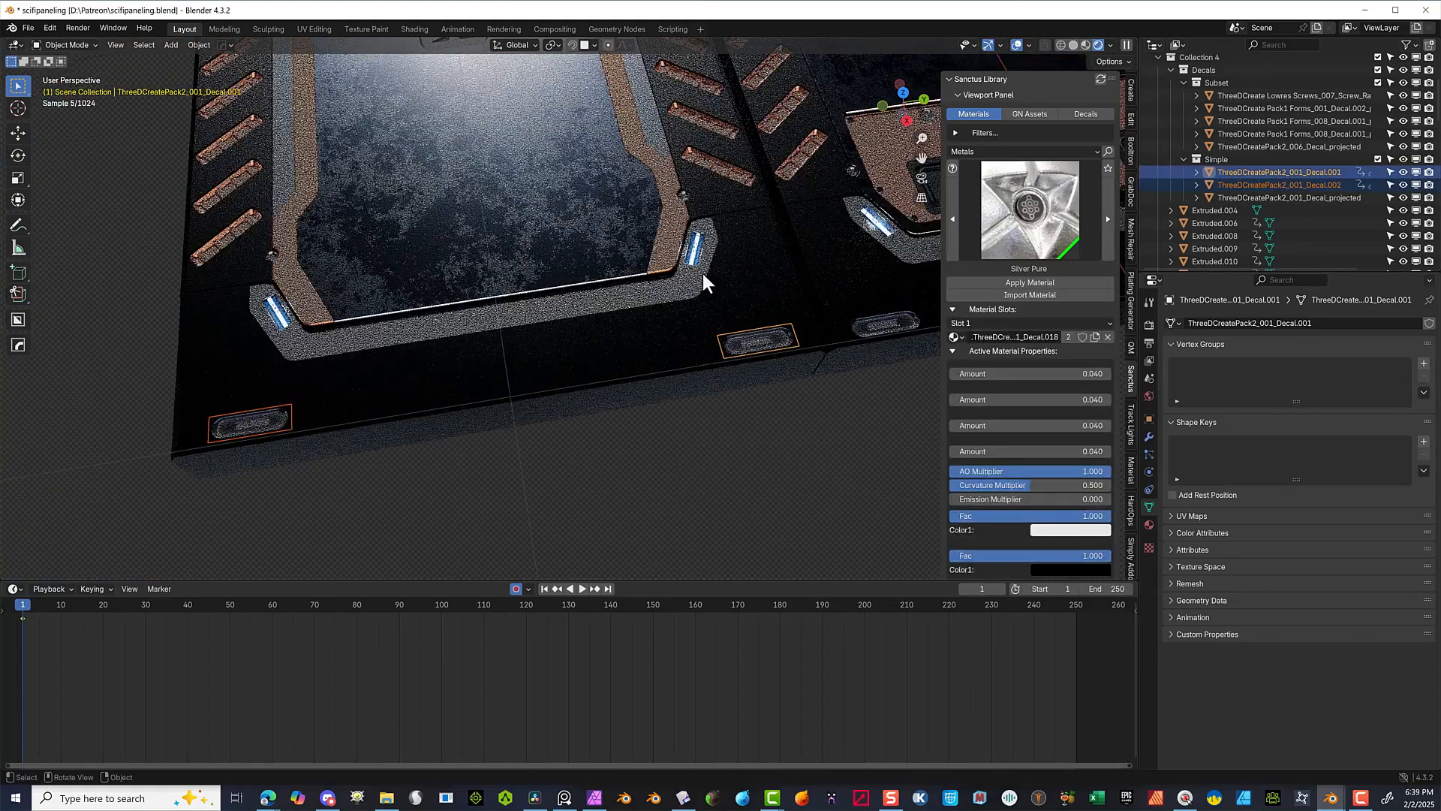
{"action": "key", "text": "KP_7"}
{"action": "middle_click_drag", "start_coordinate": [570, 113], "coordinate": [483, 444], "text": "shift"}
{"action": "scroll", "coordinate": [482, 444], "scroll_direction": "up", "scroll_amount": 2}
{"action": "middle_click_drag", "start_coordinate": [565, 321], "coordinate": [630, 267]}
{"action": "scroll", "coordinate": [656, 390], "scroll_direction": "down", "scroll_amount": 2}
{"action": "left_click", "coordinate": [591, 519], "text": "shift"}
{"action": "key", "text": "g"}
{"action": "key", "text": "x"}
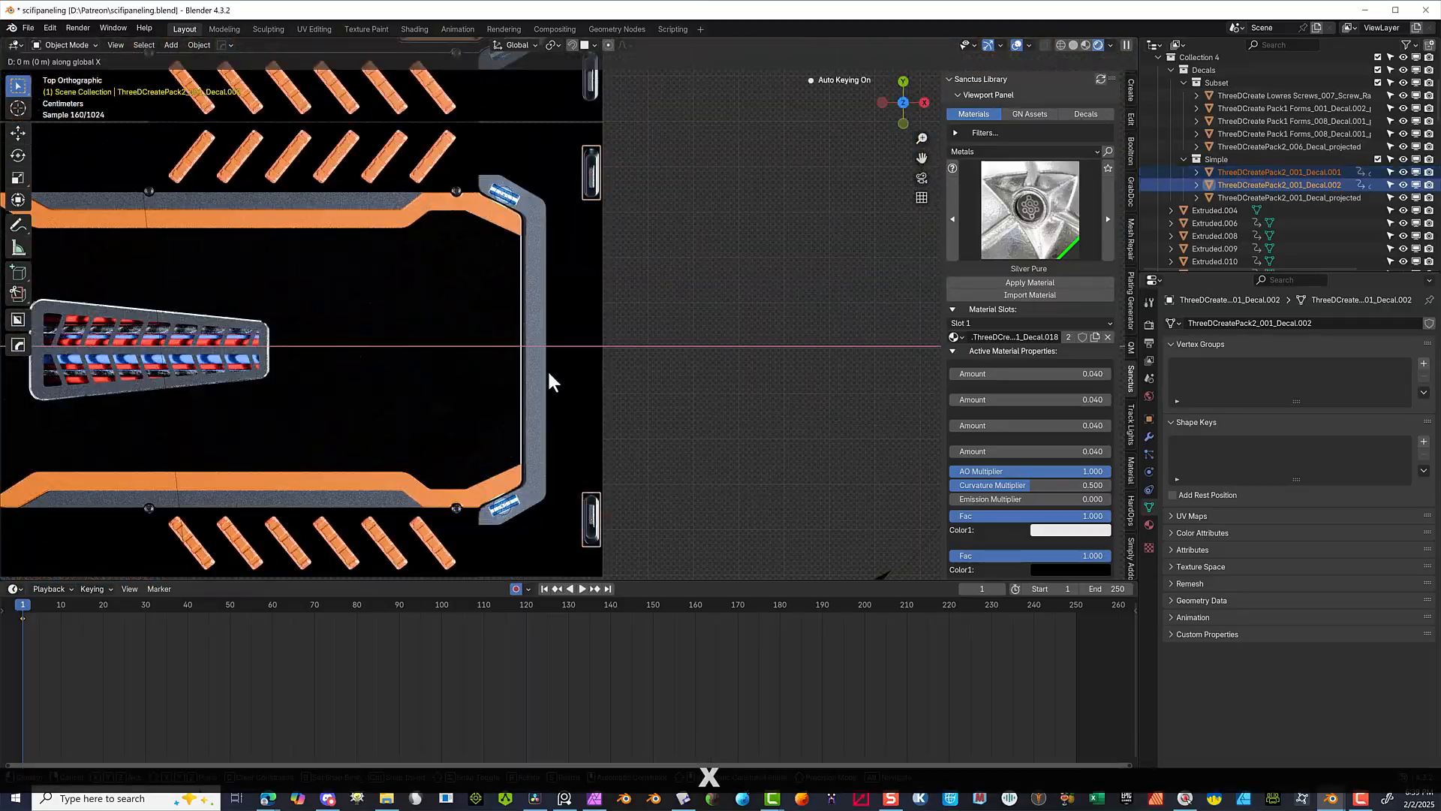
{"action": "left_click", "coordinate": [545, 368]}
- Project both selected decals onto the panel surface
{"action": "middle_click_drag", "start_coordinate": [587, 347], "coordinate": [566, 410]}
{"action": "key", "text": "d"}
{"action": "left_click", "coordinate": [542, 335], "text": "alt"}
{"action": "left_click", "coordinate": [558, 228]}
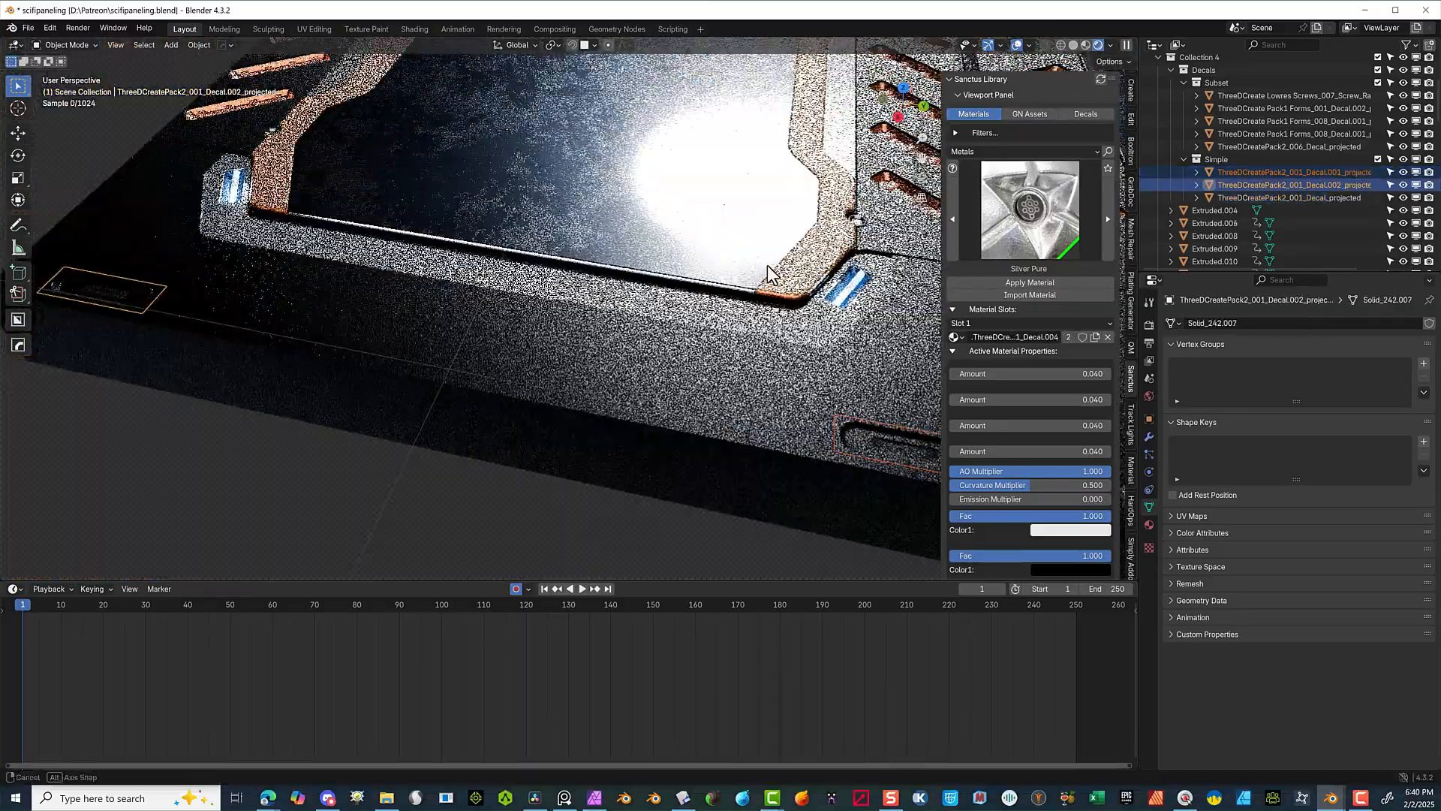